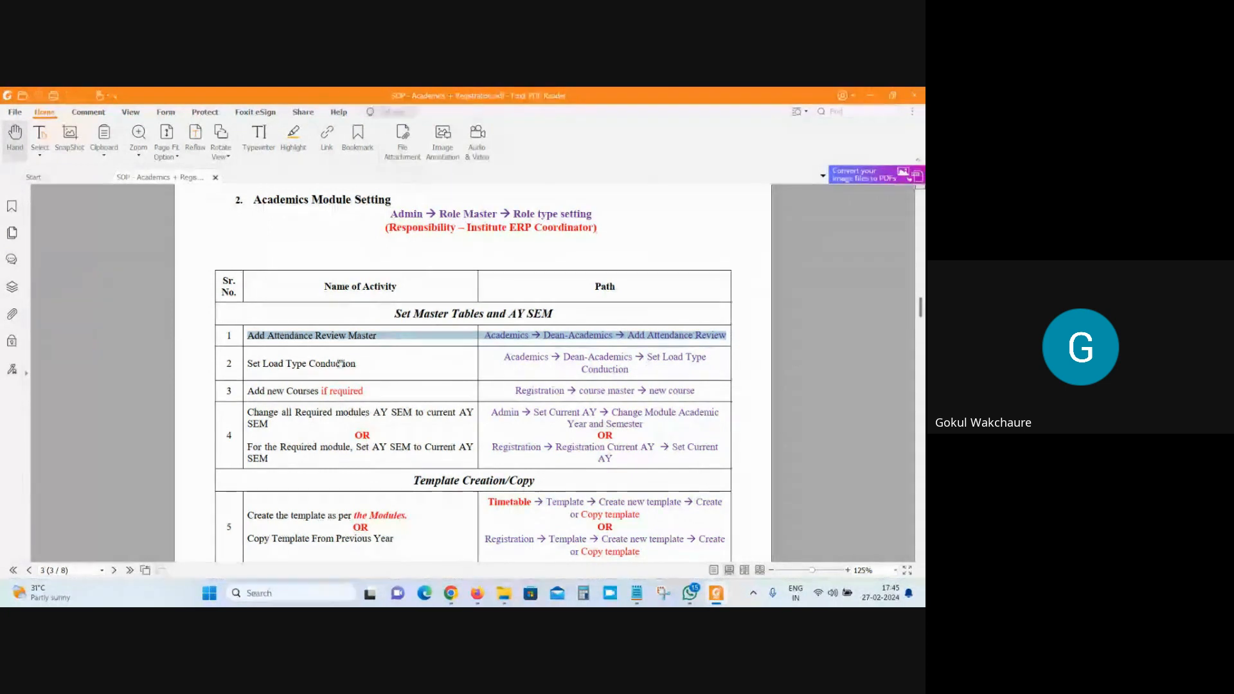
Highlight the Add Attendance Review Master row and its path in the SOP's activity table.
{"action": "left_click_drag", "start_coordinate": [250, 336], "coordinate": [729, 336]}
{"action": "scroll", "coordinate": [310, 448], "scroll_direction": "up", "scroll_amount": 1}
{"action": "scroll", "coordinate": [310, 448], "scroll_direction": "up", "scroll_amount": 4}
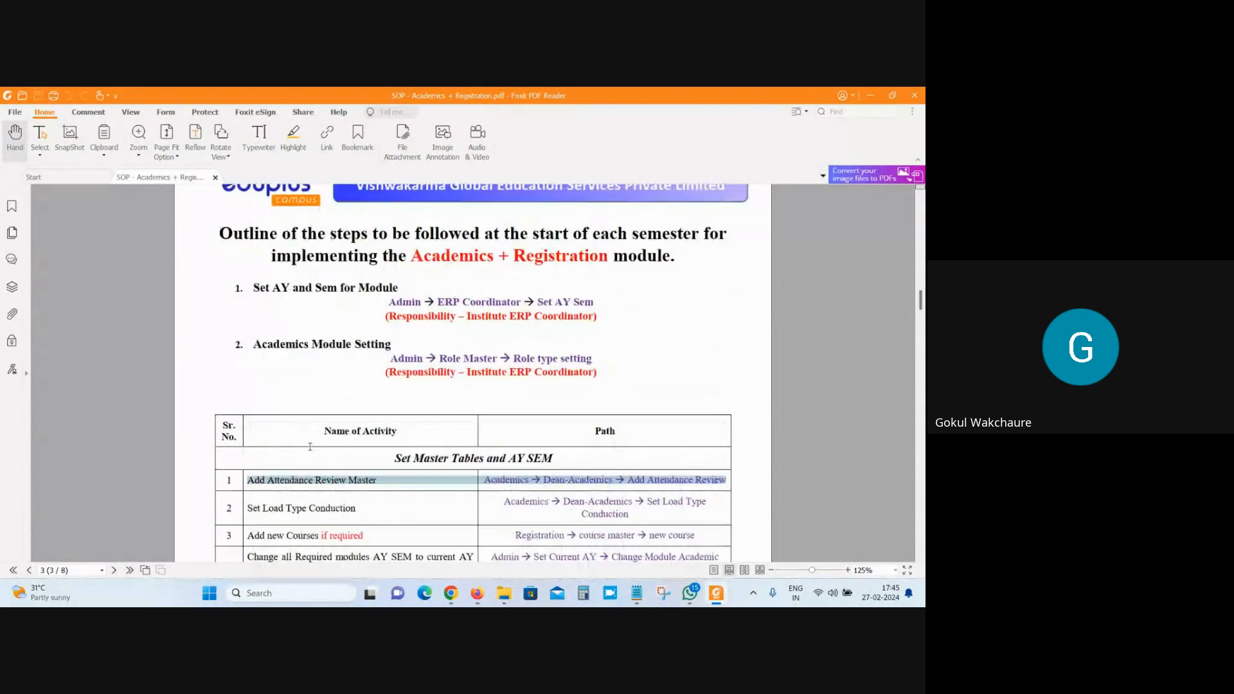
Open the SOP - Academics + Course Plan PDF from the User Manuals folder and highlight its Add Attendance Review Master row.
{"action": "left_click", "coordinate": [503, 593]}
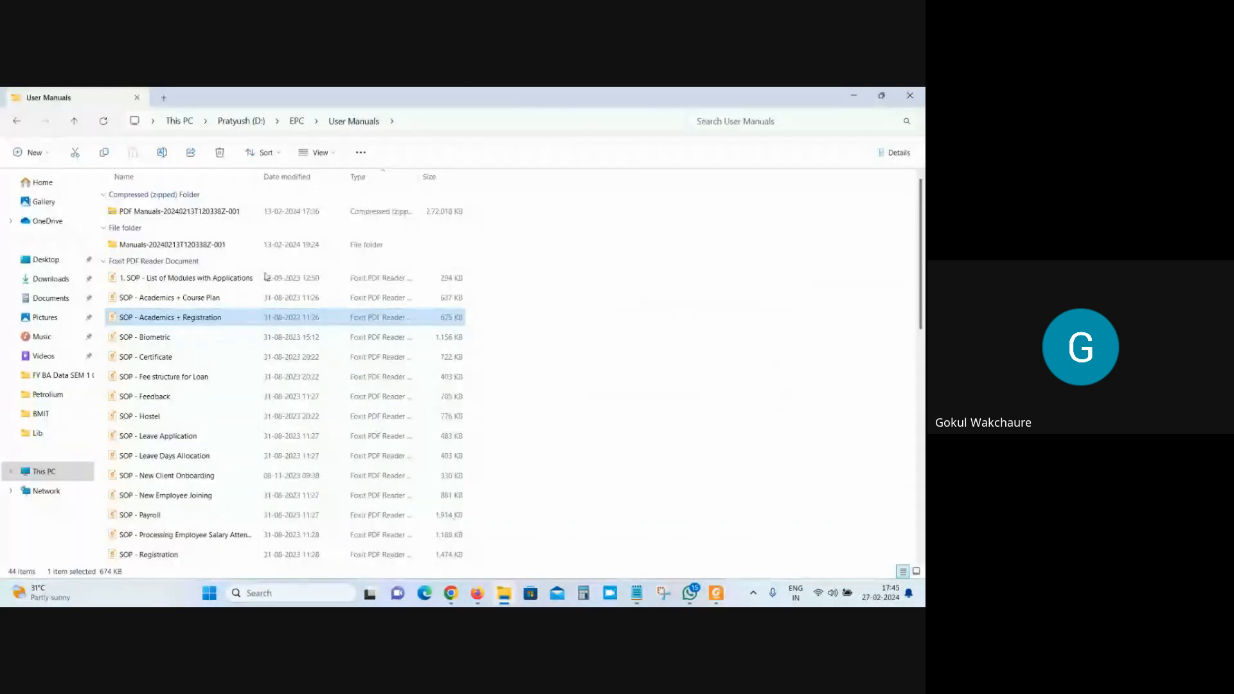
{"action": "double_click", "coordinate": [162, 298]}
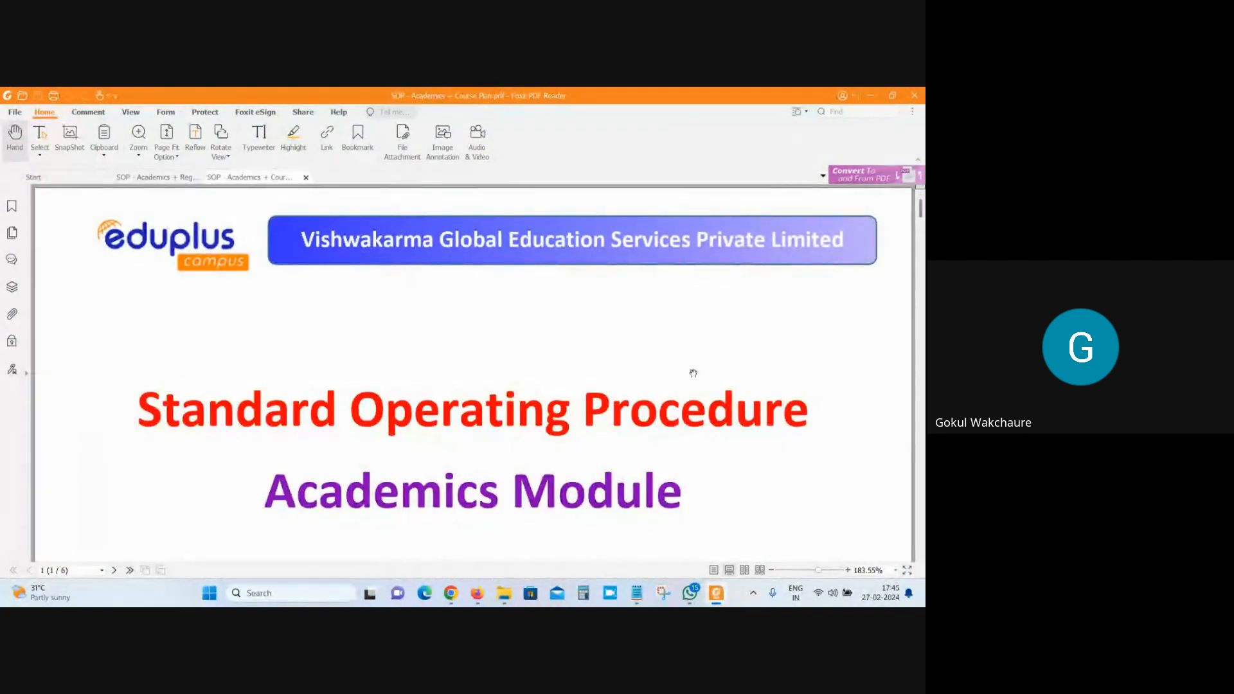
{"action": "scroll", "coordinate": [691, 368], "scroll_direction": "down", "scroll_amount": 5}
{"action": "scroll", "coordinate": [693, 373], "scroll_direction": "down", "scroll_amount": 1, "text": "ctrl"}
{"action": "scroll", "coordinate": [693, 372], "scroll_direction": "down", "scroll_amount": 2, "text": "ctrl"}
{"action": "scroll", "coordinate": [693, 372], "scroll_direction": "down", "scroll_amount": 10}
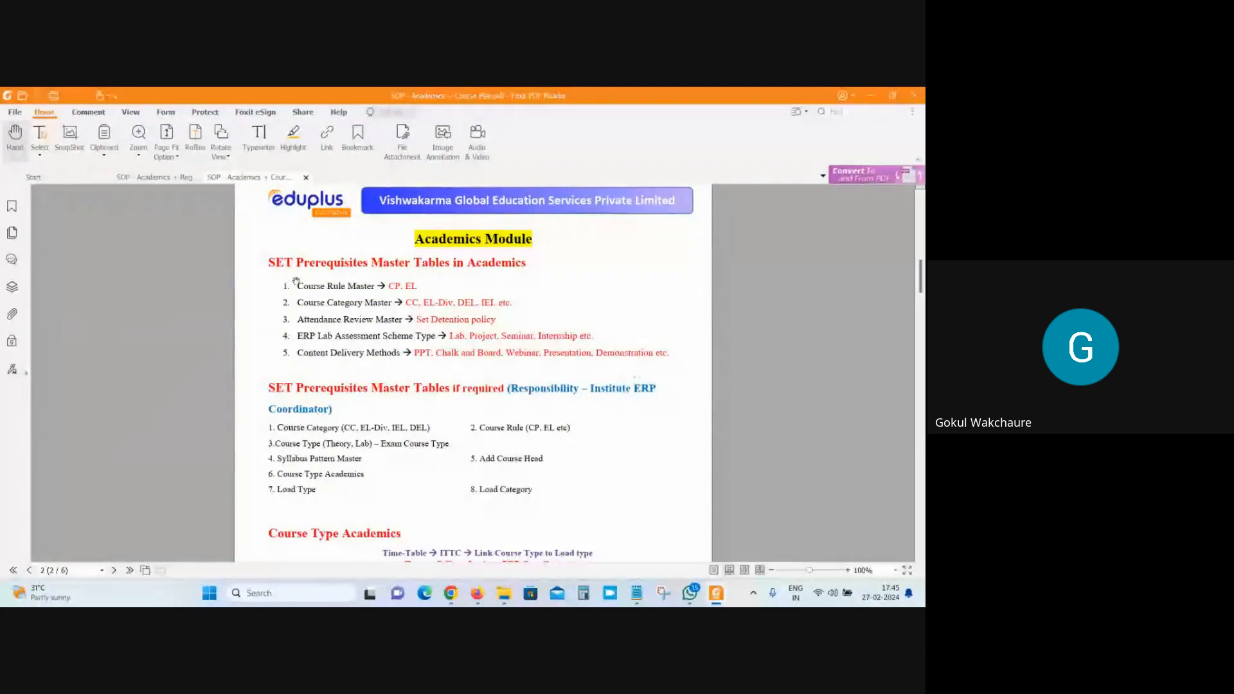
{"action": "scroll", "coordinate": [693, 372], "scroll_direction": "down", "scroll_amount": 4}
{"action": "scroll", "coordinate": [523, 414], "scroll_direction": "down", "scroll_amount": 10}
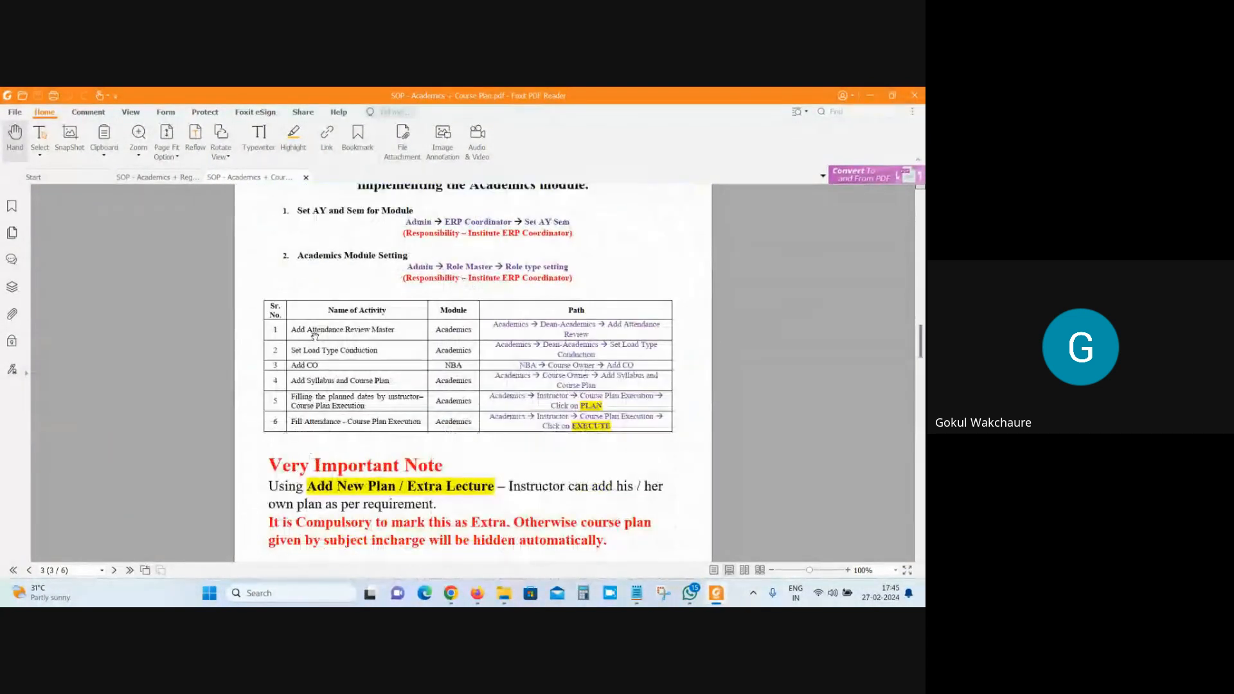
{"action": "left_click_drag", "start_coordinate": [292, 330], "coordinate": [591, 336]}
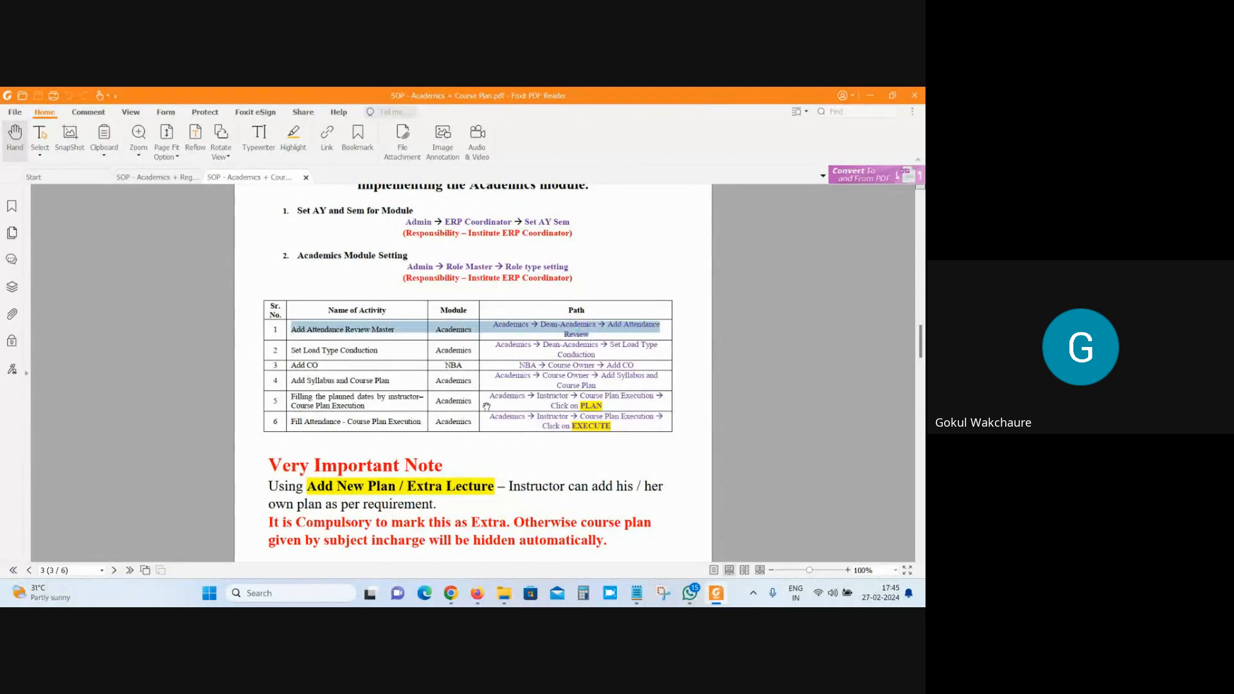
Switch to the EduplusCampus site in Chrome and open the Dean-Academics Add Attendance Review page in a new tab.
{"action": "mouse_move", "coordinate": [451, 592]}
{"action": "left_click", "coordinate": [403, 561]}
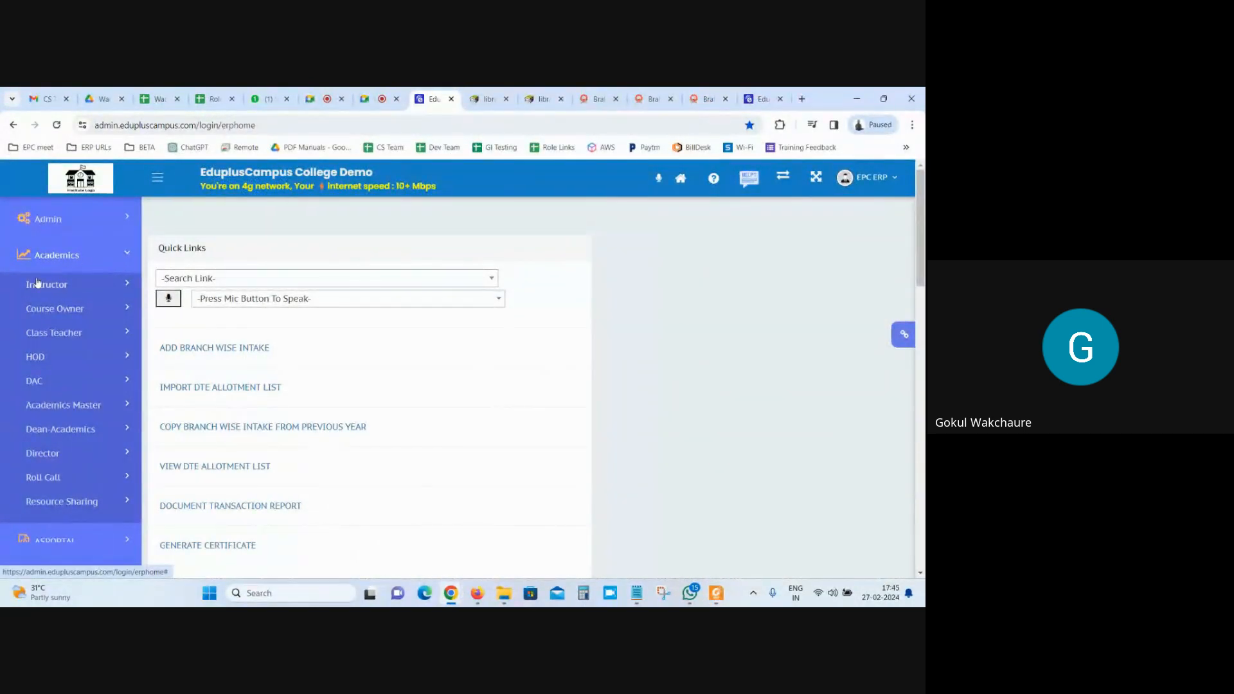
{"action": "left_click", "coordinate": [79, 429]}
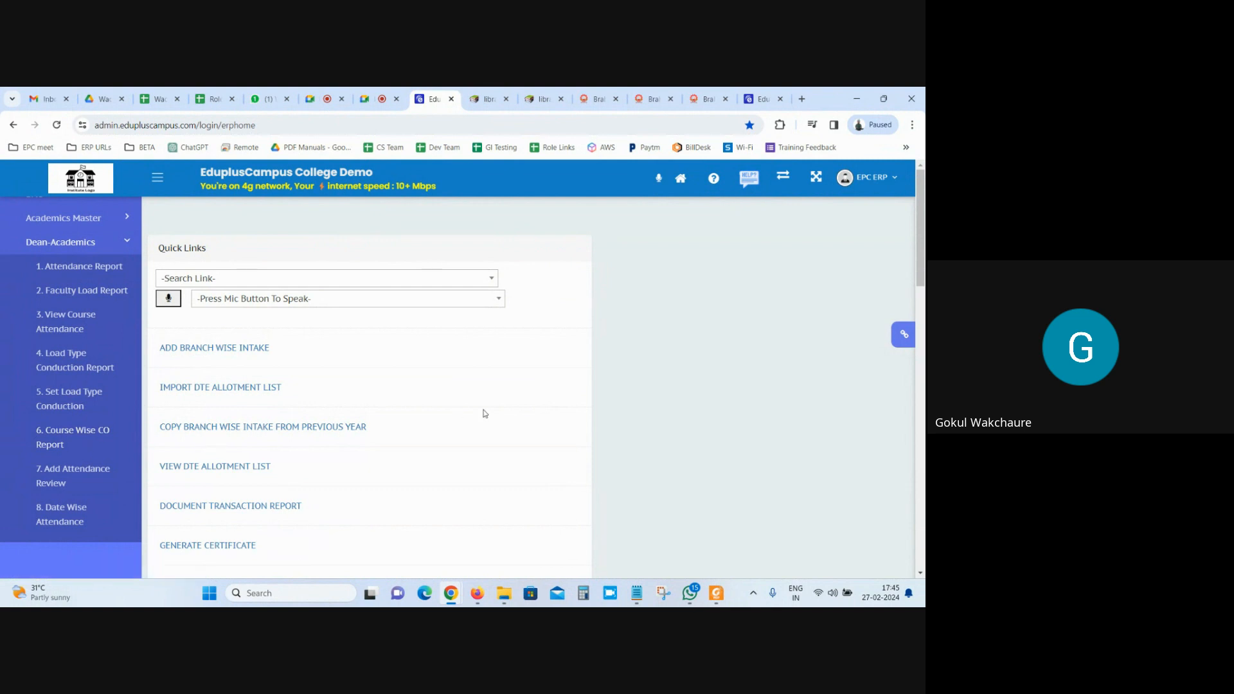
{"action": "right_click", "coordinate": [71, 478]}
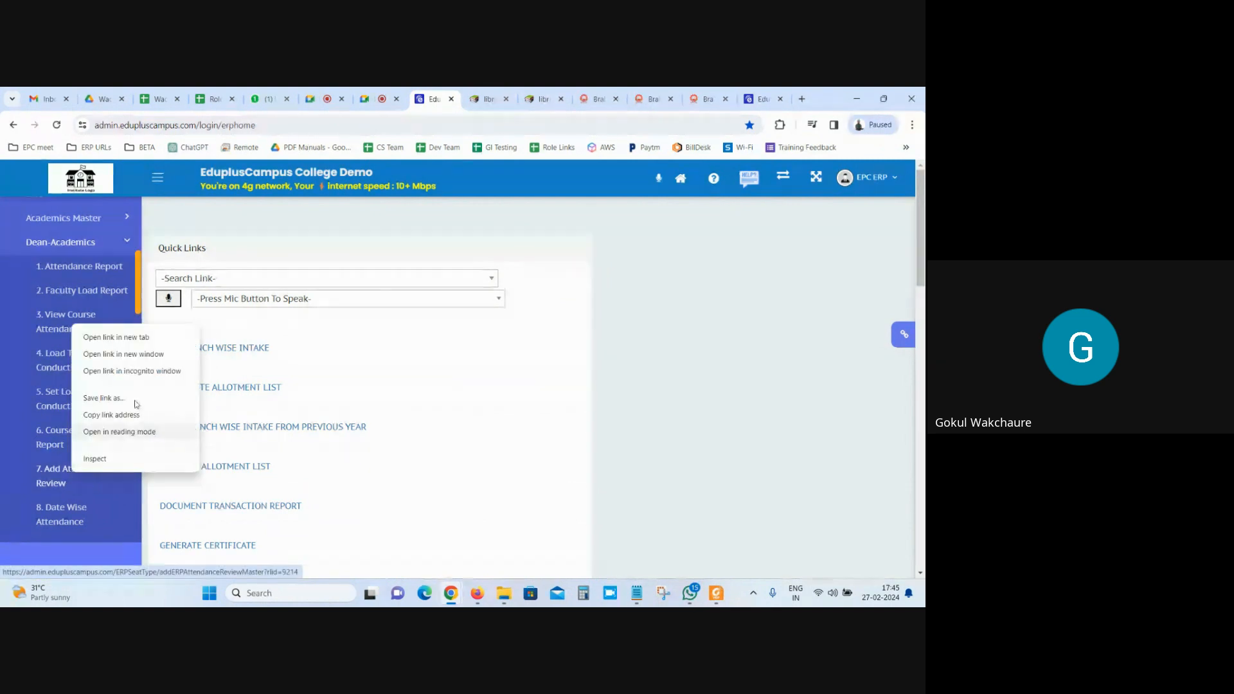
{"action": "left_click", "coordinate": [122, 337]}
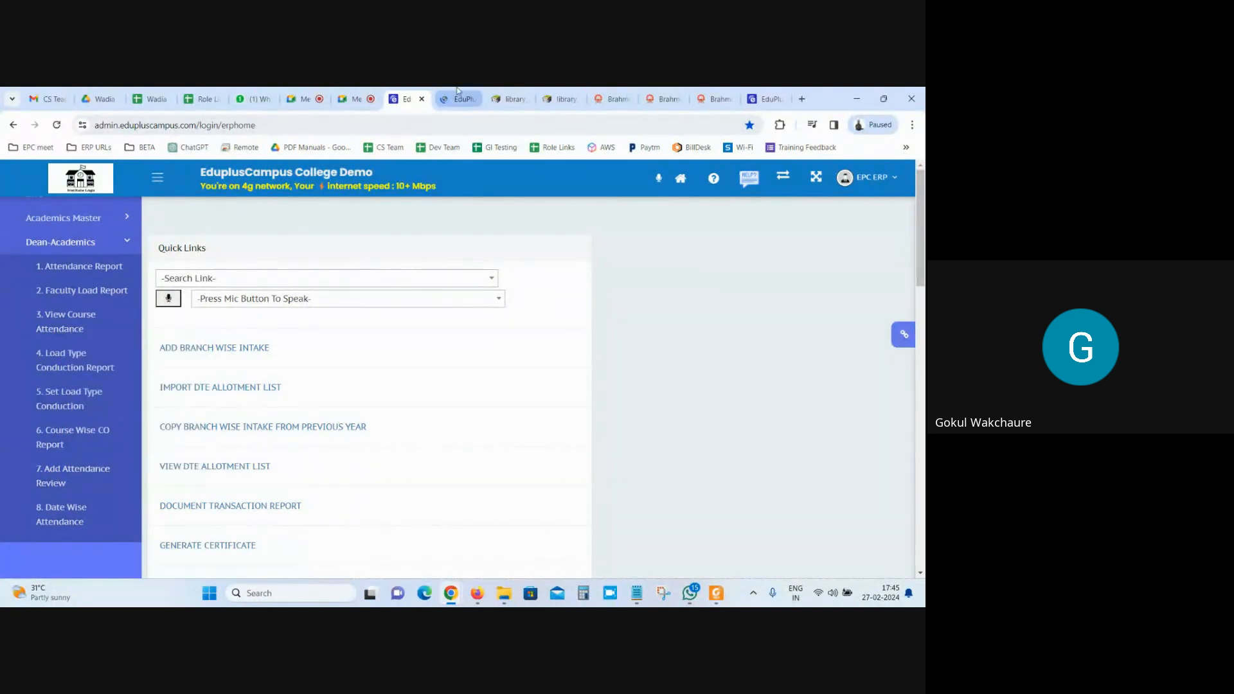
{"action": "left_click", "coordinate": [459, 98]}
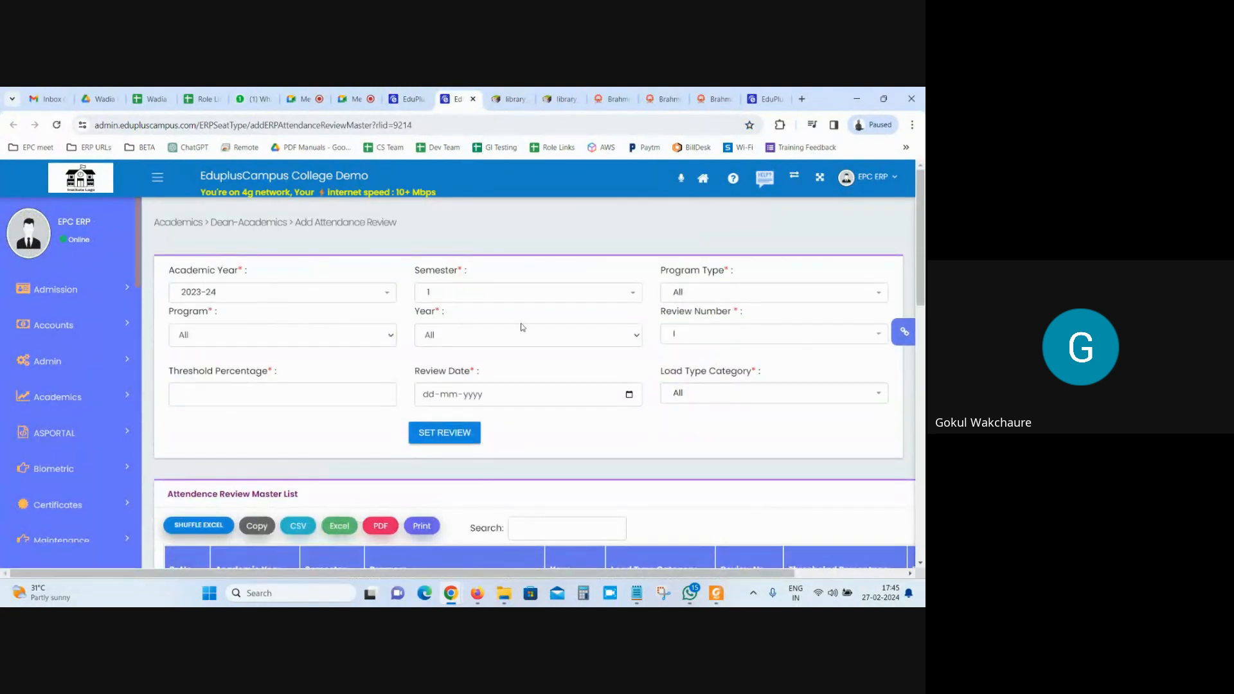
Highlight the Academics > Dean-Academics > Add Attendance Review path at the head of the page.
{"action": "left_click_drag", "start_coordinate": [260, 222], "coordinate": [396, 223]}
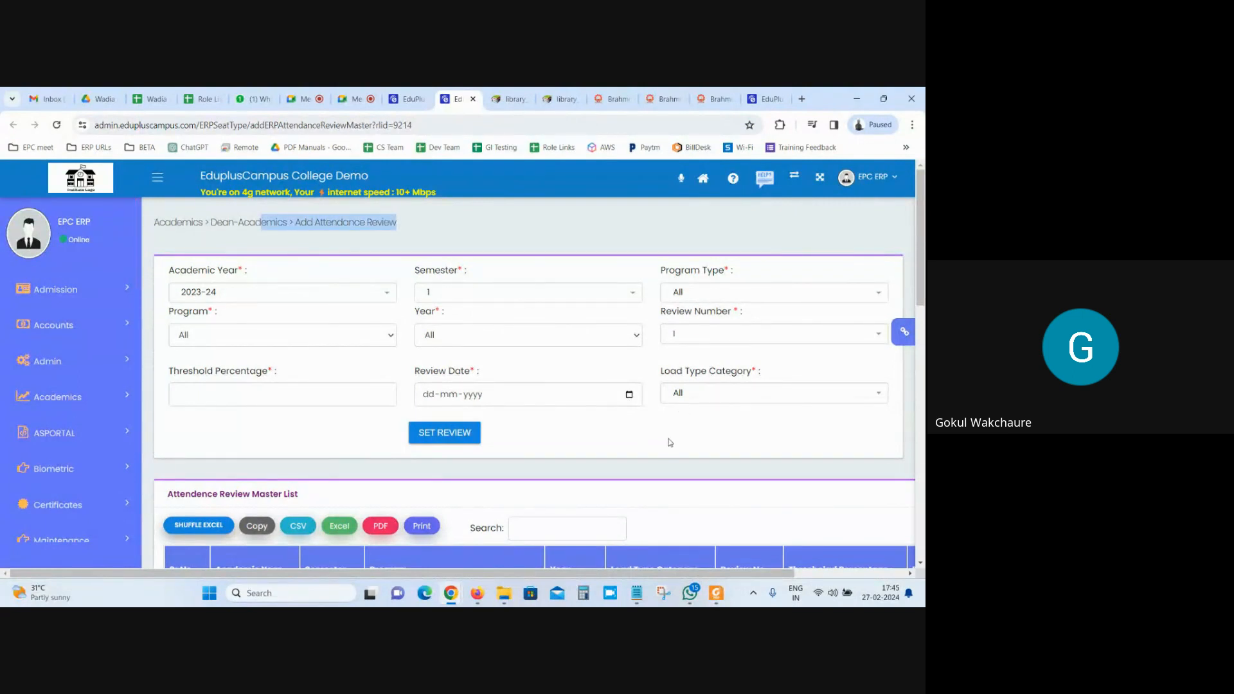
{"action": "left_click", "coordinate": [267, 235]}
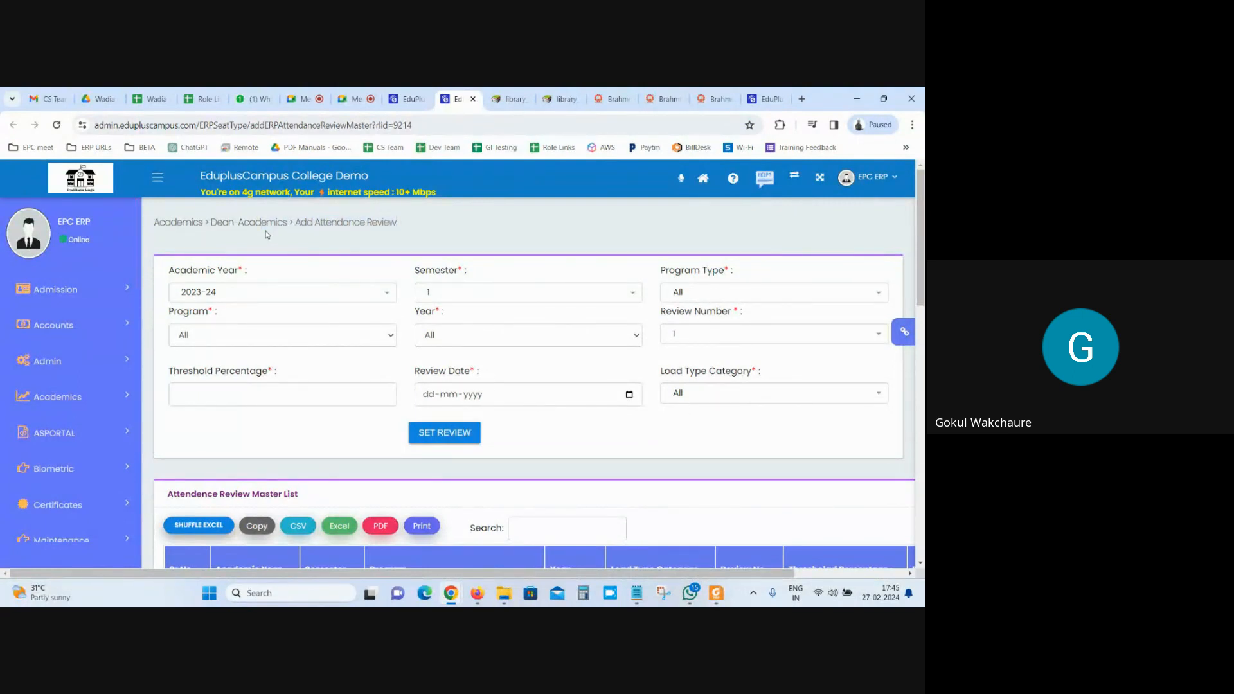
{"action": "left_click_drag", "start_coordinate": [349, 223], "coordinate": [460, 222]}
{"action": "left_click", "coordinate": [544, 460]}
{"action": "left_click_drag", "start_coordinate": [296, 222], "coordinate": [449, 225]}
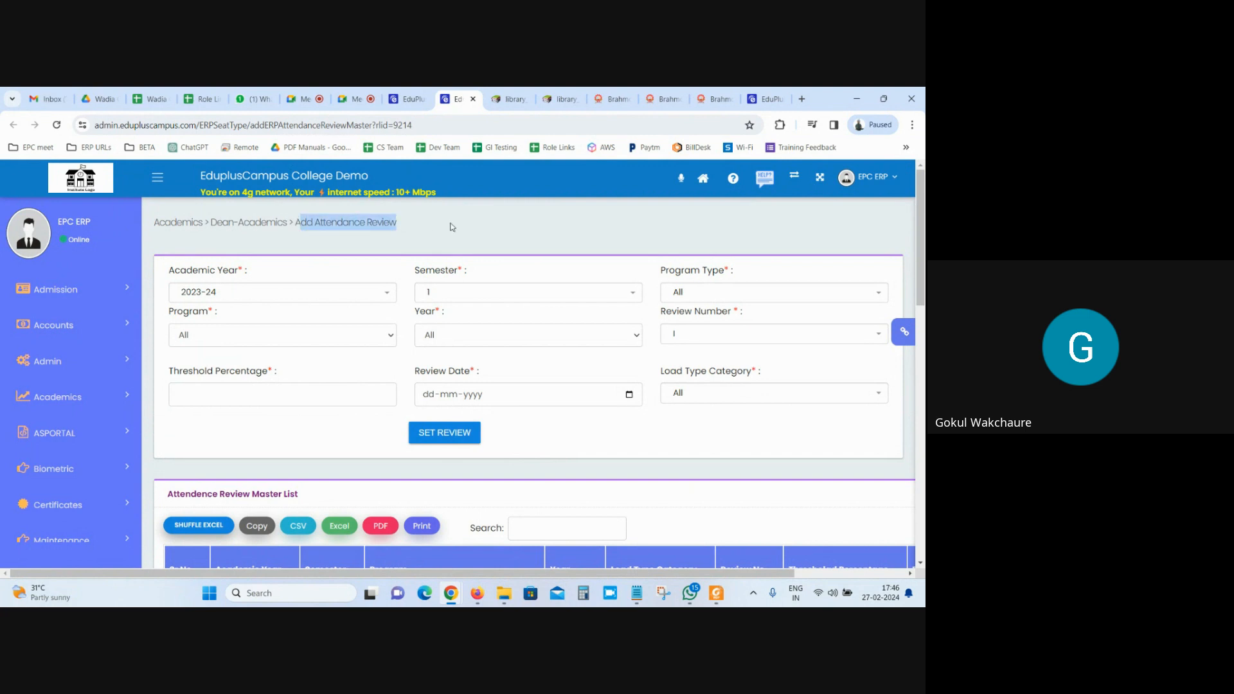
Look through the available review numbers and choose review number I.
{"action": "left_click", "coordinate": [708, 334]}
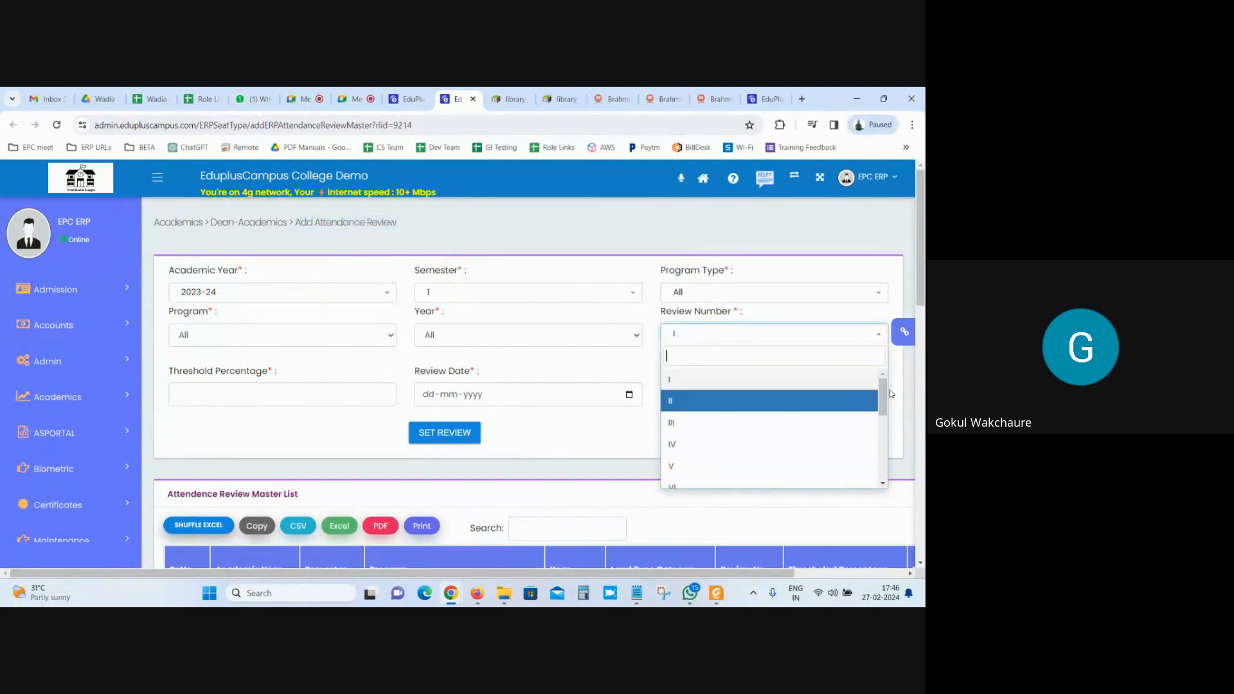
{"action": "mouse_move", "coordinate": [883, 397]}
{"action": "left_mouse_down"}
{"action": "mouse_move", "coordinate": [889, 458]}
{"action": "mouse_move", "coordinate": [883, 399]}
{"action": "left_mouse_up"}
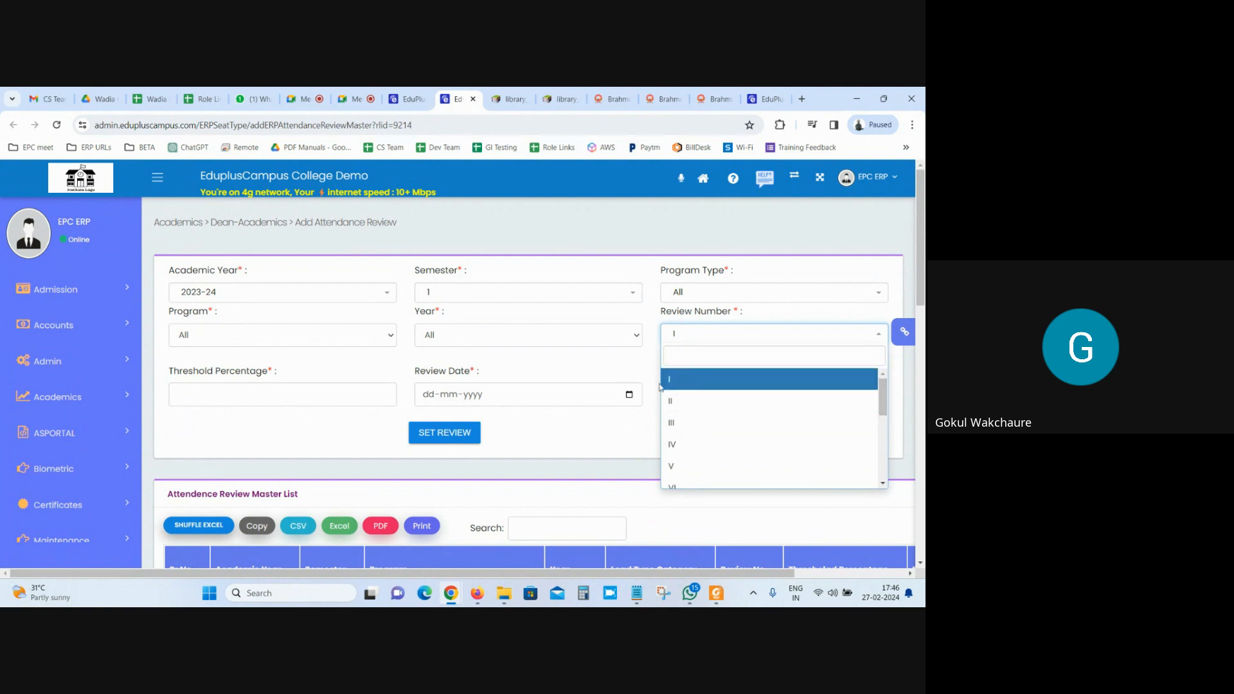
{"action": "left_click", "coordinate": [685, 386]}
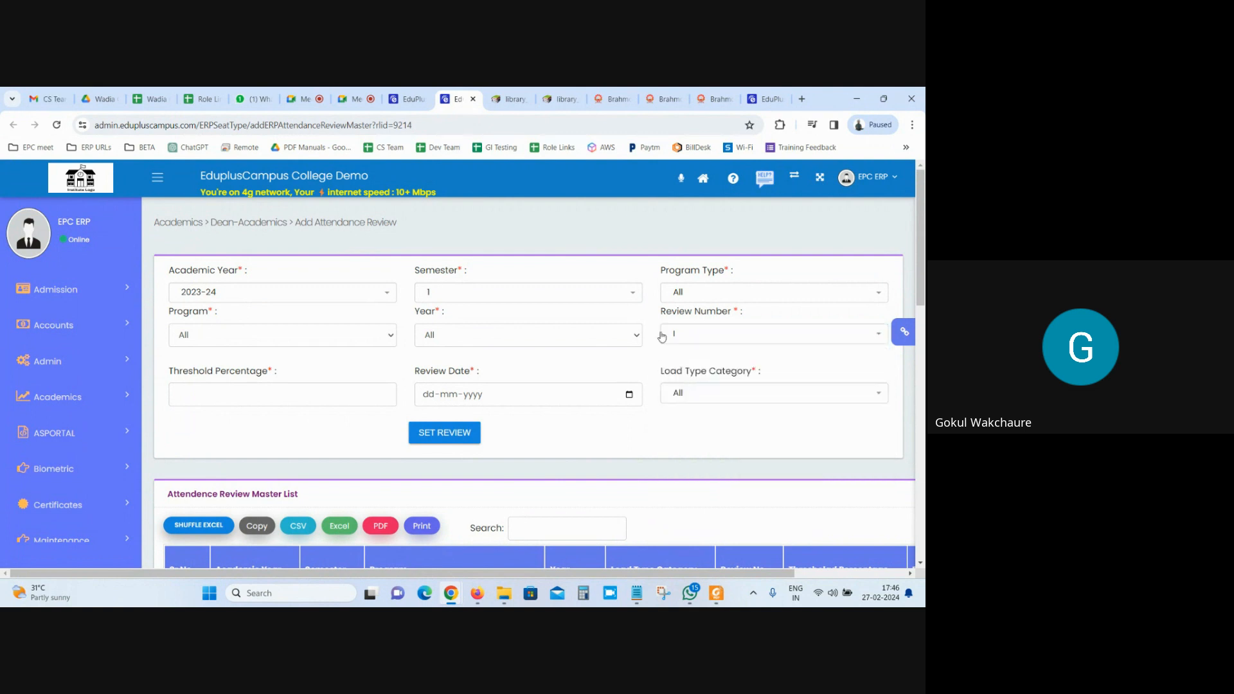
Set the threshold percentage to 75 and the review date to 31-01-2024.
{"action": "left_click", "coordinate": [261, 395]}
{"action": "type", "text": "75"}
{"action": "left_click", "coordinate": [627, 395]}
{"action": "left_click", "coordinate": [509, 421]}
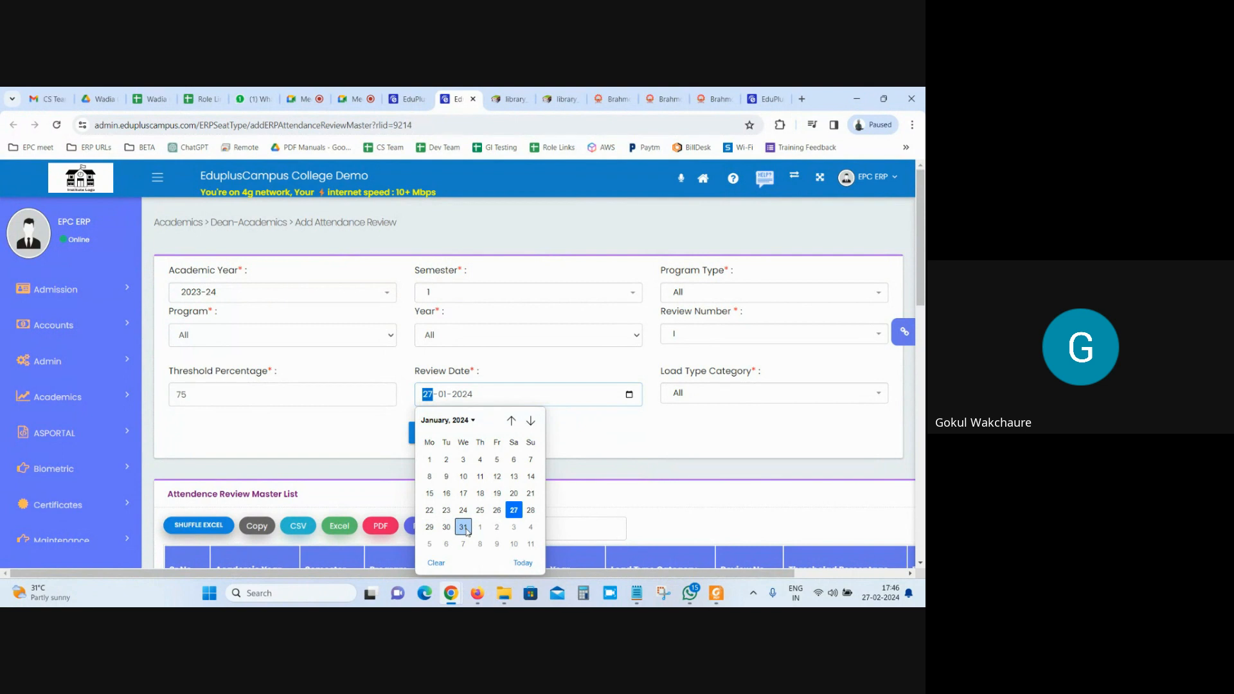
{"action": "left_click", "coordinate": [465, 528]}
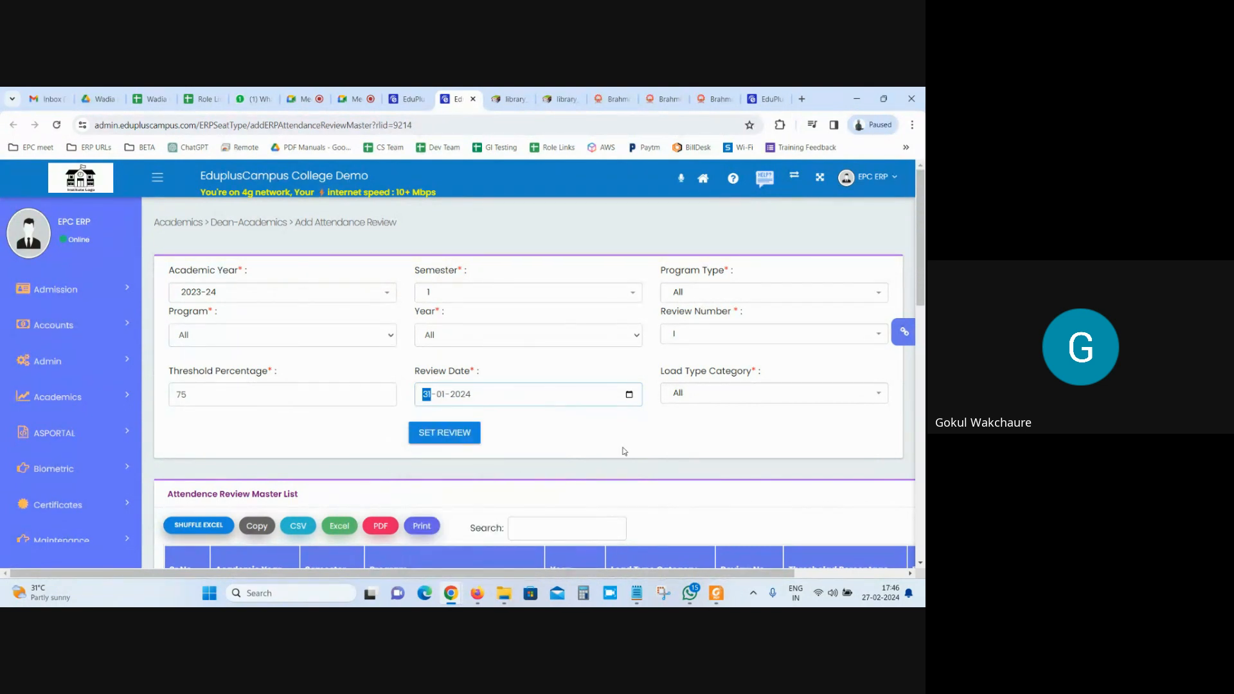
Choose review number II and set its review date to 29-02-2024.
{"action": "left_click", "coordinate": [660, 334]}
{"action": "left_click", "coordinate": [661, 334]}
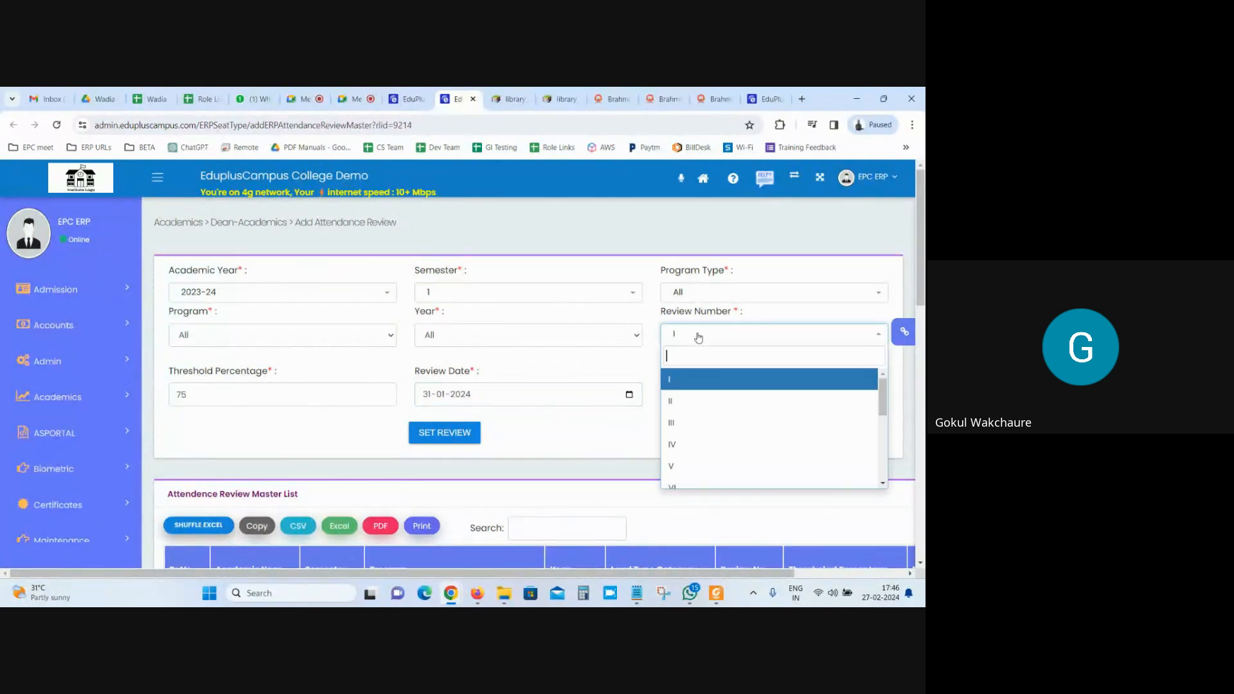
{"action": "left_click", "coordinate": [697, 408]}
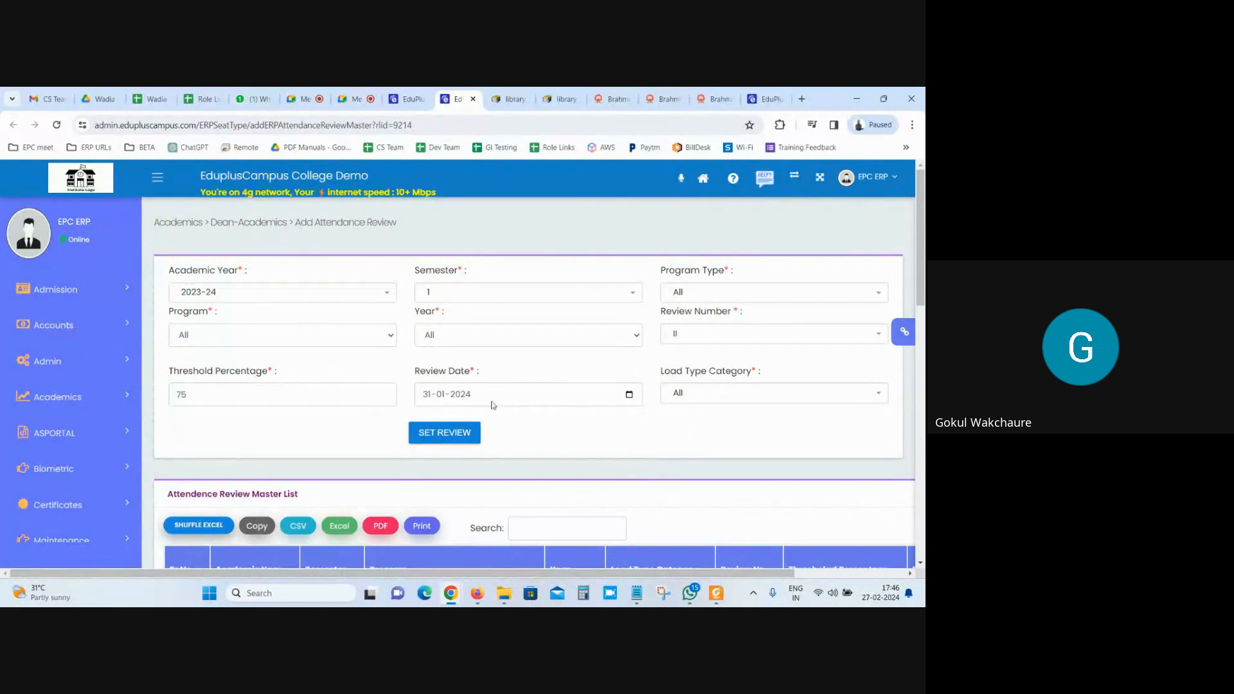
{"action": "left_click", "coordinate": [629, 394]}
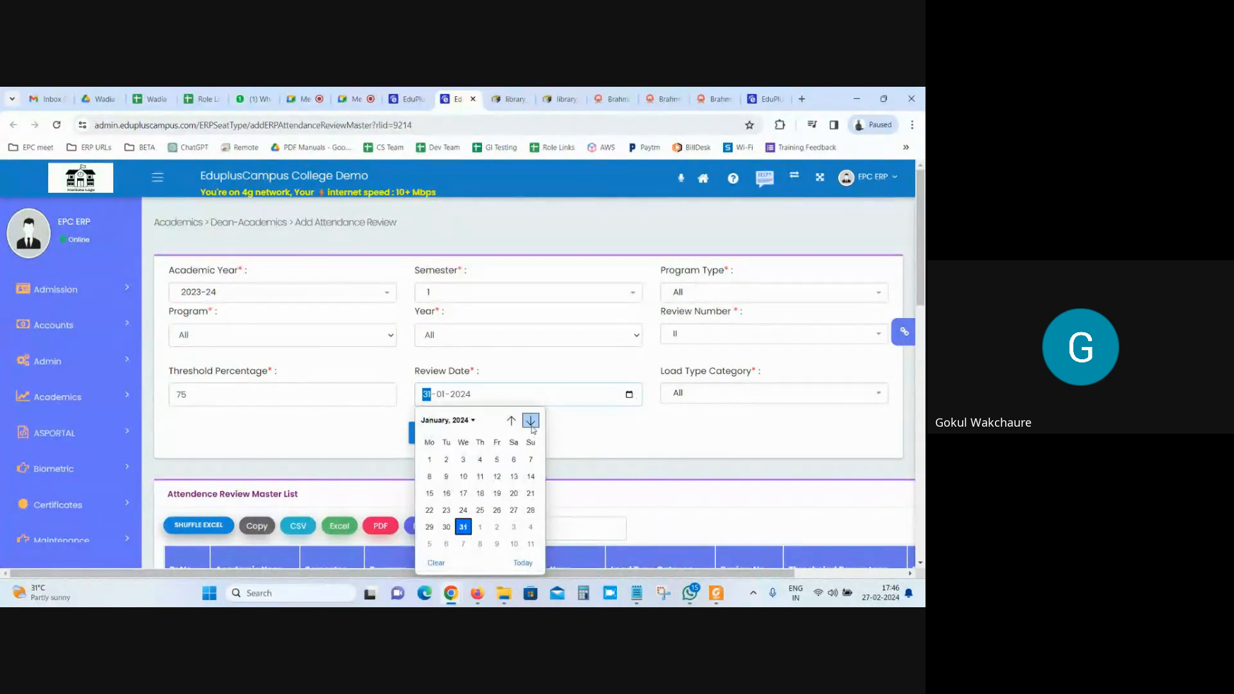
{"action": "left_click", "coordinate": [532, 422]}
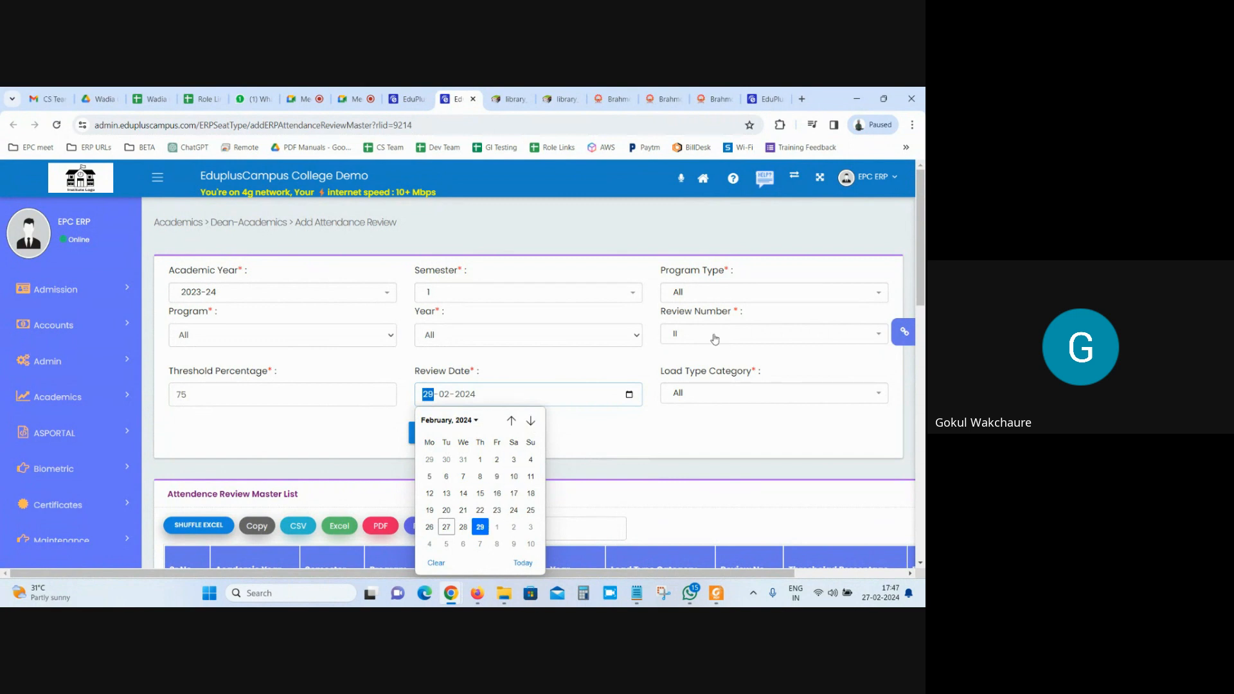
{"action": "left_click", "coordinate": [480, 527]}
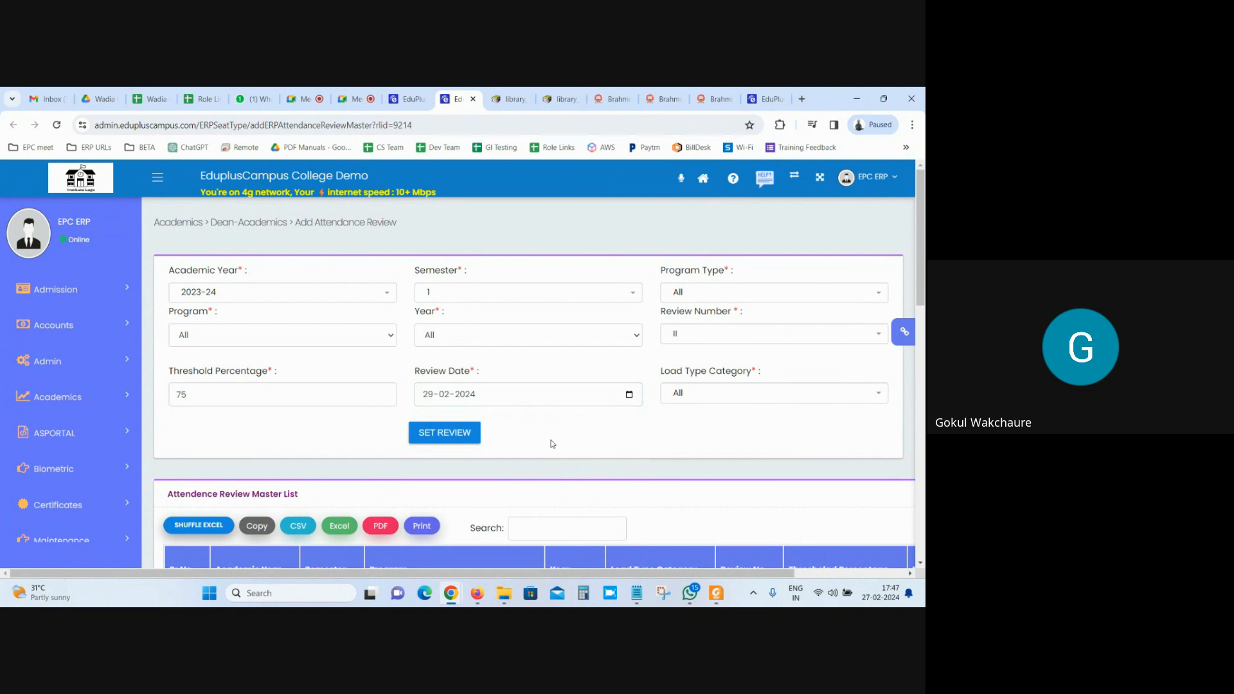
Choose review number III, look through the numbers up to XV, and set the review number back to I.
{"action": "left_click", "coordinate": [725, 335]}
{"action": "left_click", "coordinate": [713, 427]}
{"action": "left_click", "coordinate": [698, 338]}
{"action": "scroll", "coordinate": [724, 434], "scroll_direction": "down", "scroll_amount": 5}
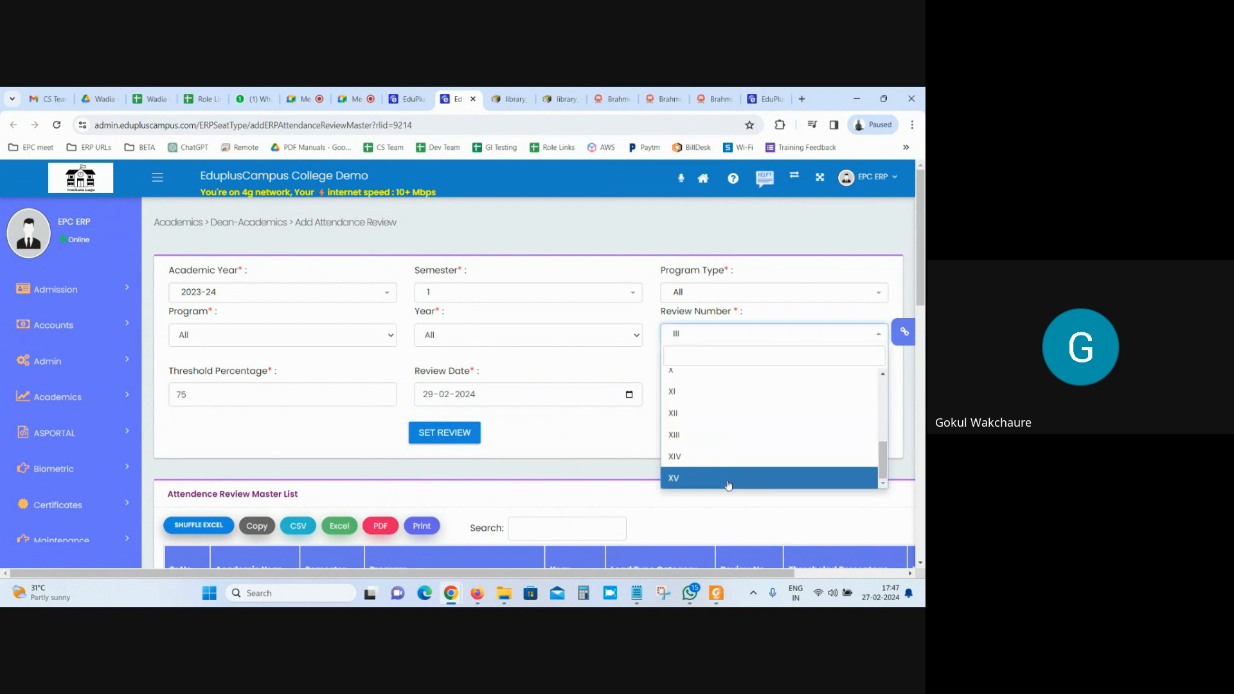
{"action": "scroll", "coordinate": [739, 456], "scroll_direction": "up", "scroll_amount": 5}
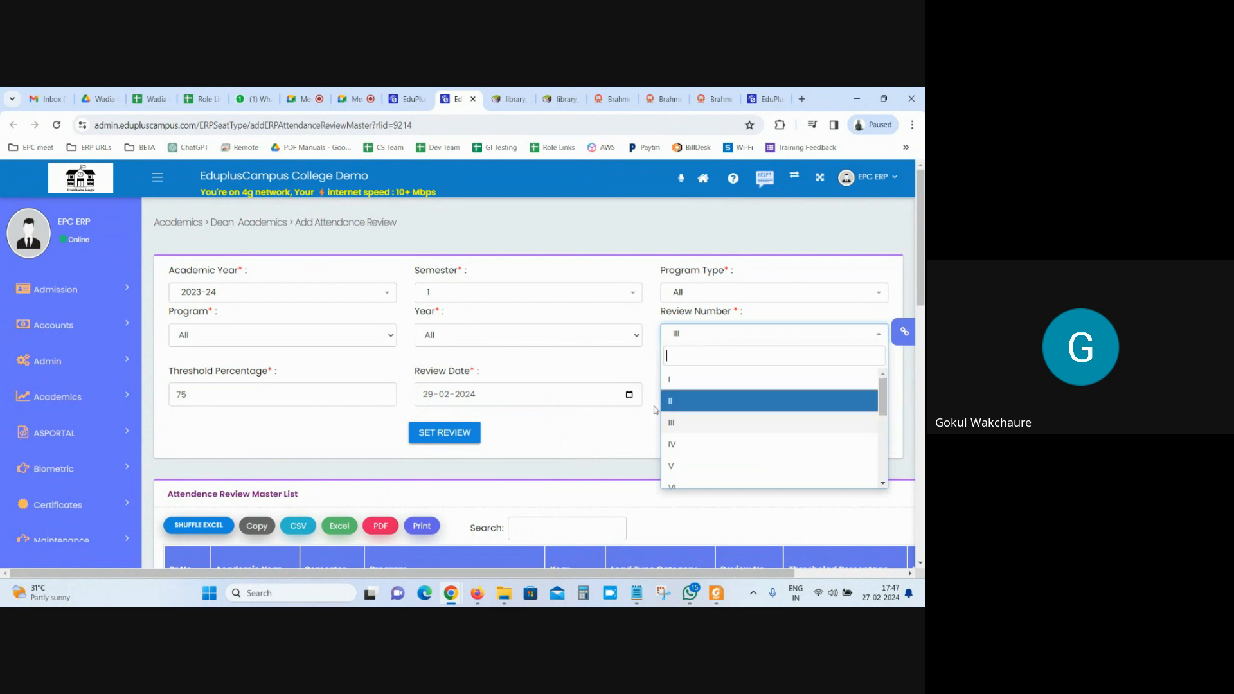
{"action": "left_click", "coordinate": [697, 386]}
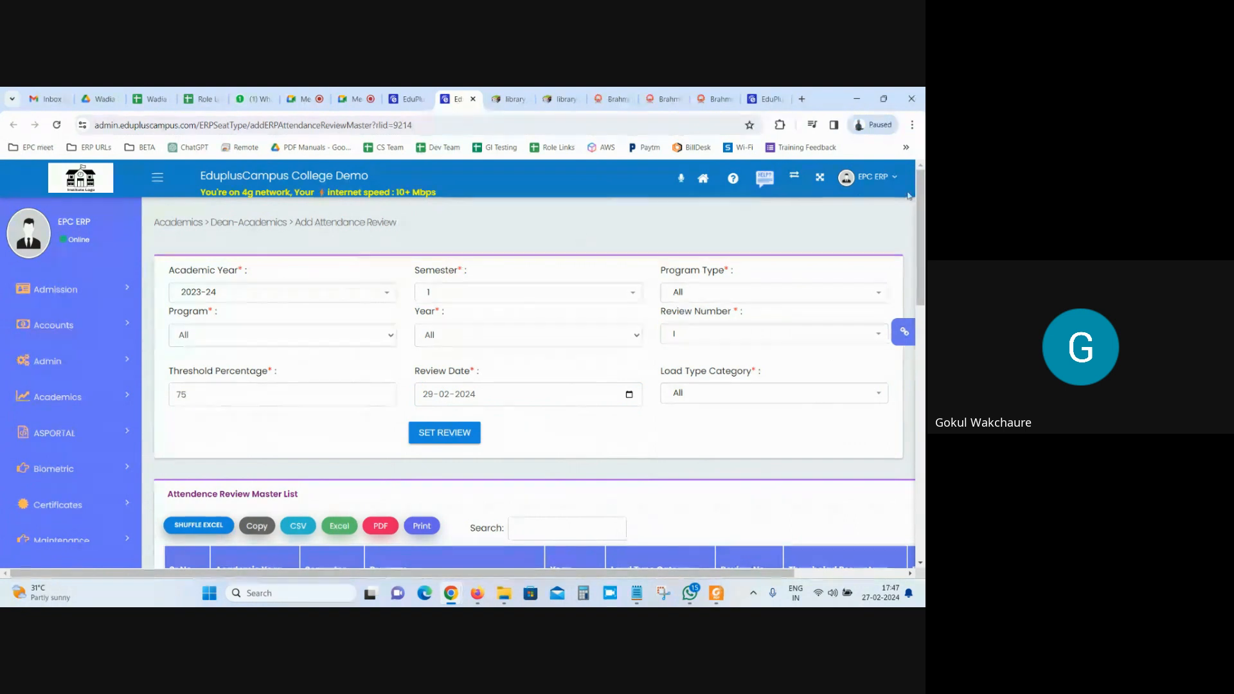
Reselect review number I and highlight the Review Number label.
{"action": "left_click_drag", "start_coordinate": [923, 206], "coordinate": [923, 187]}
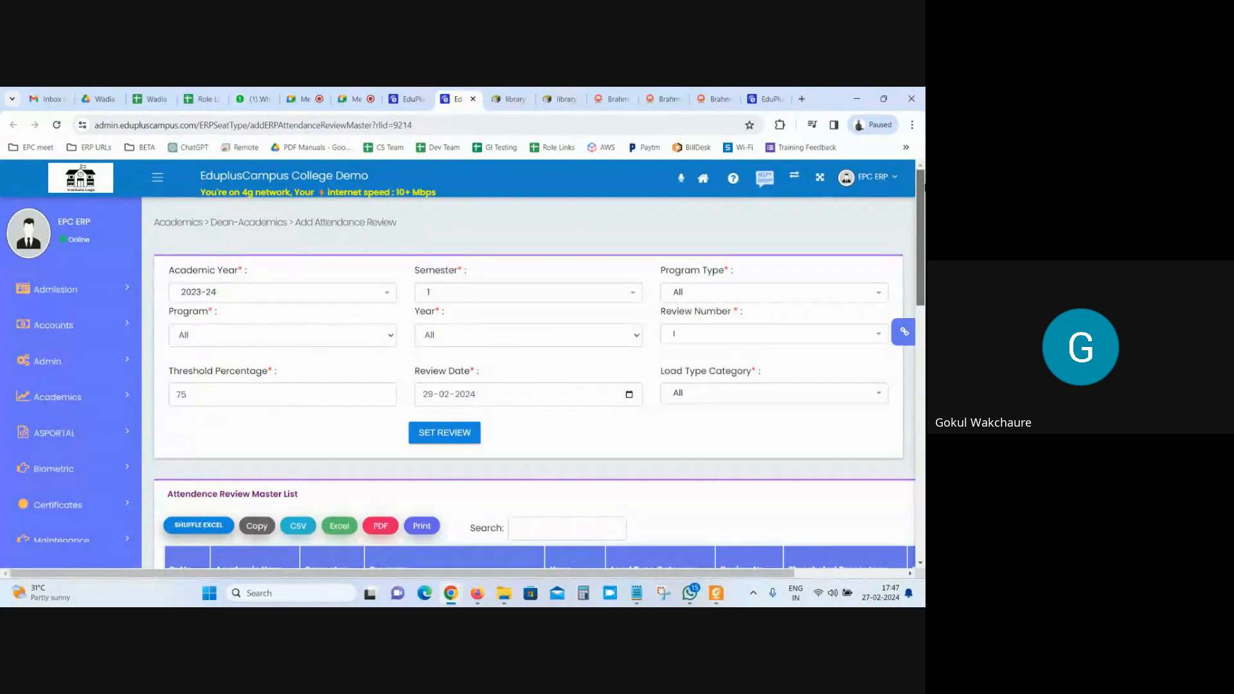
{"action": "left_click", "coordinate": [707, 335]}
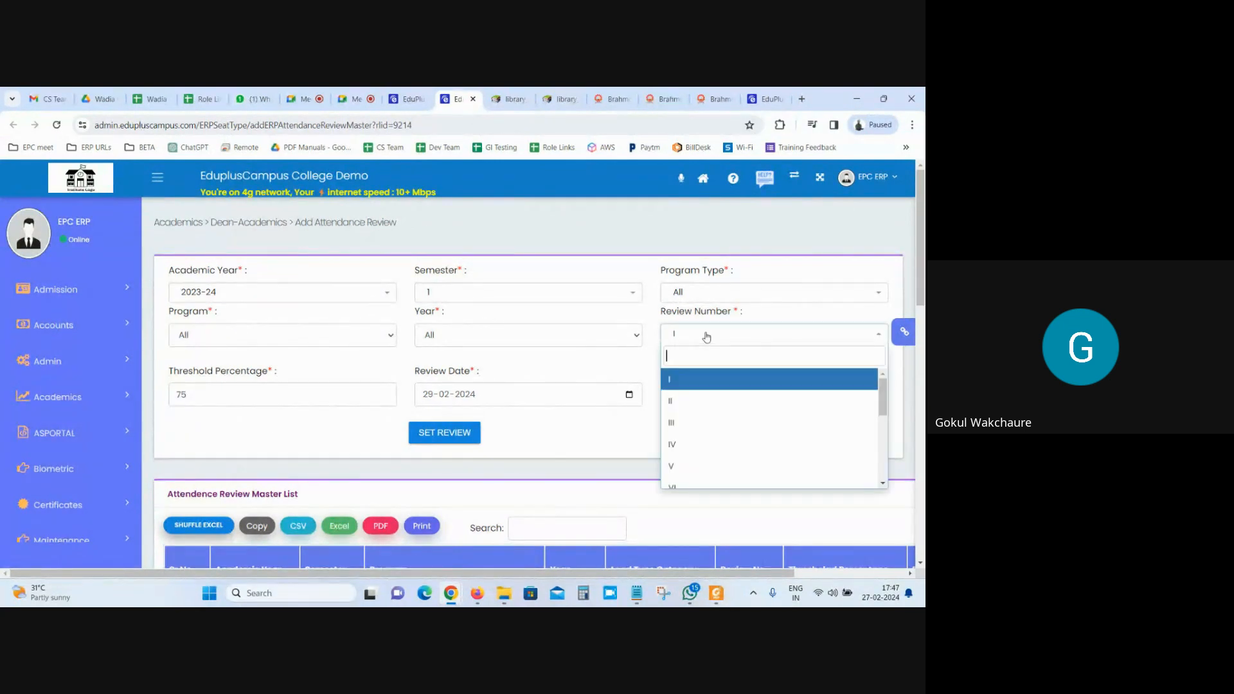
{"action": "left_click", "coordinate": [711, 378]}
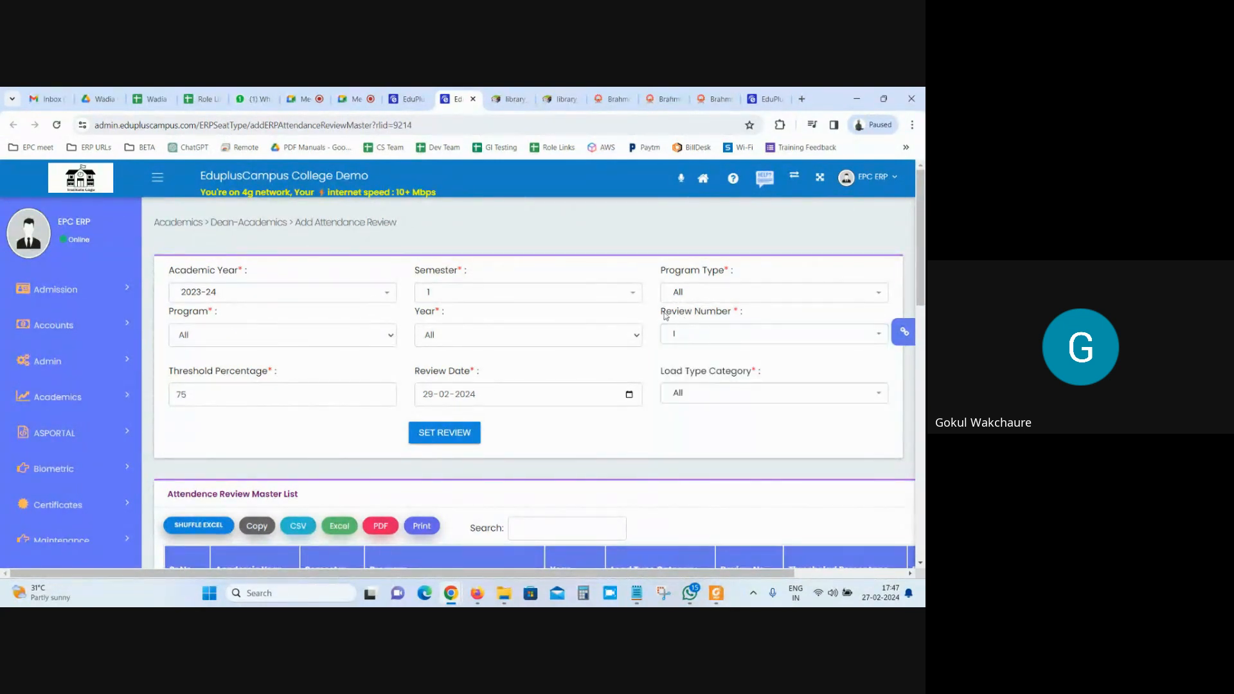
{"action": "left_click_drag", "start_coordinate": [666, 313], "coordinate": [780, 315]}
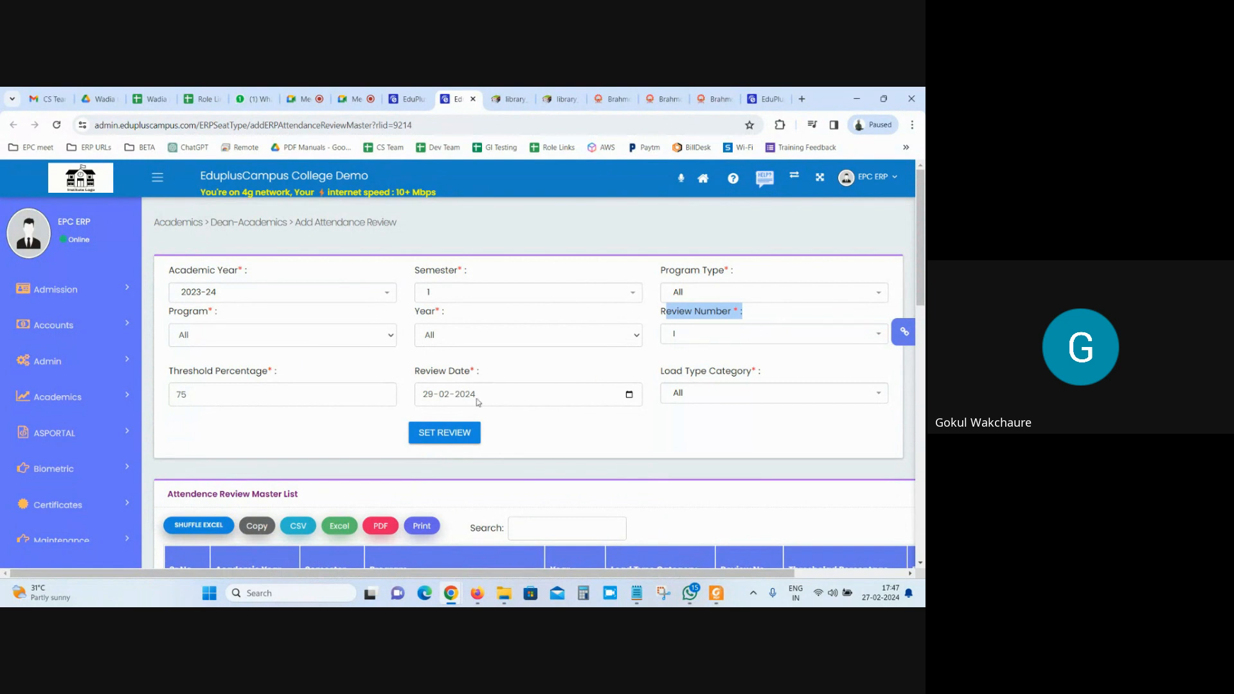
Set the review date for review number I to 31-05-2024 and highlight the Review Date label.
{"action": "left_click", "coordinate": [629, 394]}
{"action": "left_click", "coordinate": [530, 420]}
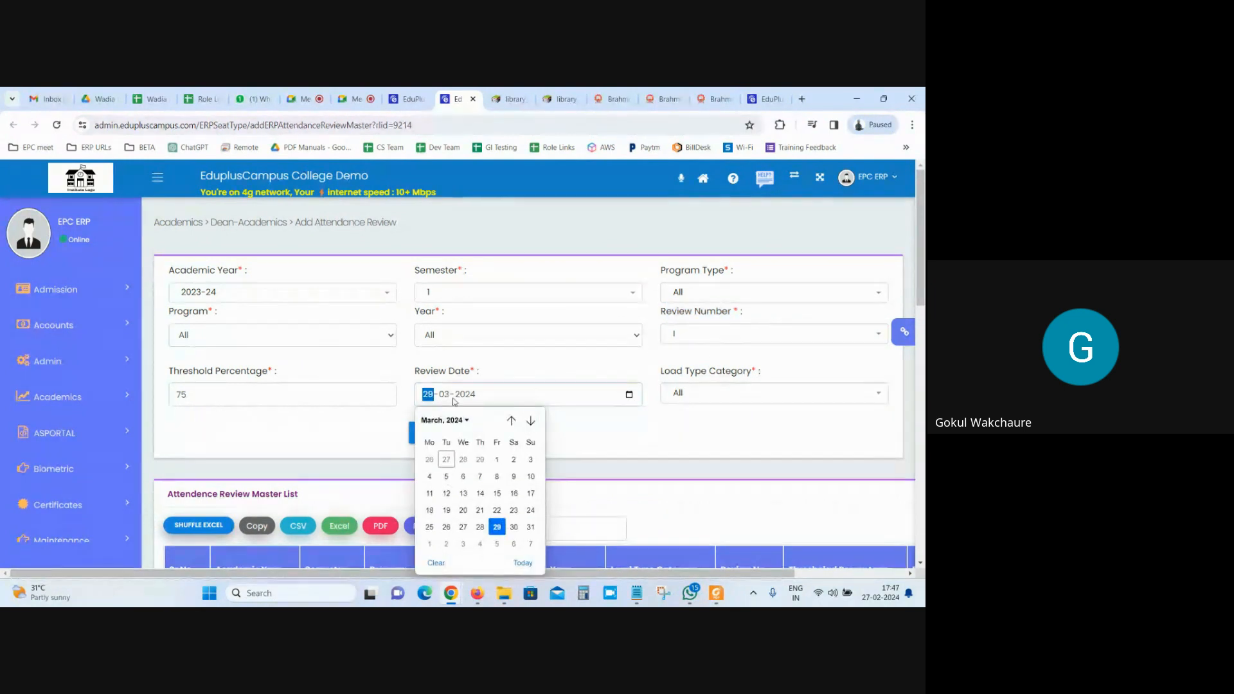
{"action": "left_click", "coordinate": [530, 420]}
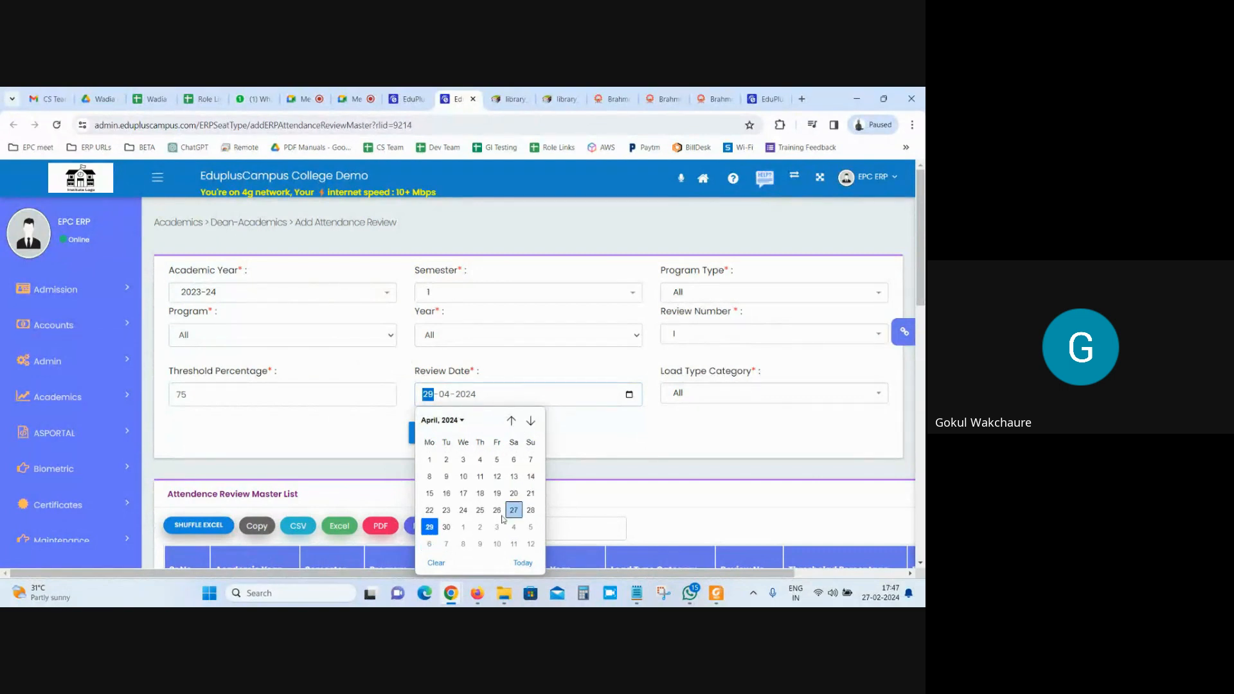
{"action": "left_click", "coordinate": [510, 420]}
{"action": "left_click", "coordinate": [511, 421]}
{"action": "left_click", "coordinate": [510, 421]}
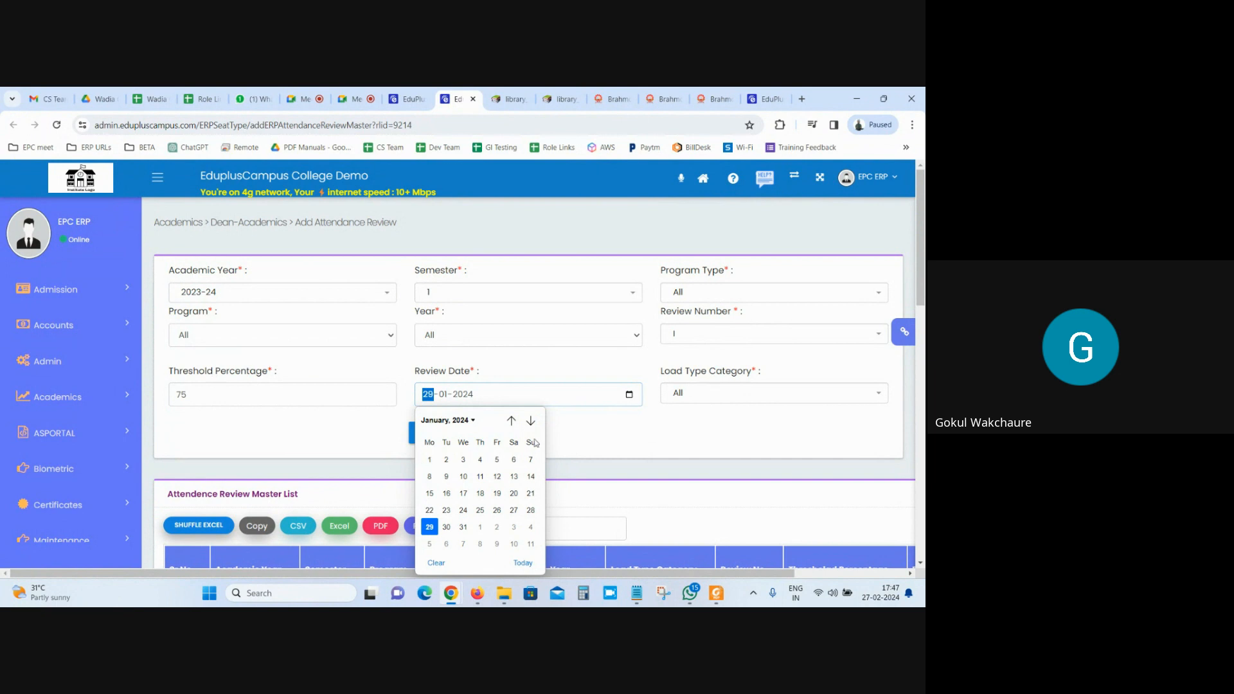
{"action": "left_click", "coordinate": [531, 421]}
{"action": "left_click", "coordinate": [530, 422]}
{"action": "left_click", "coordinate": [530, 421]}
{"action": "left_click", "coordinate": [531, 421]}
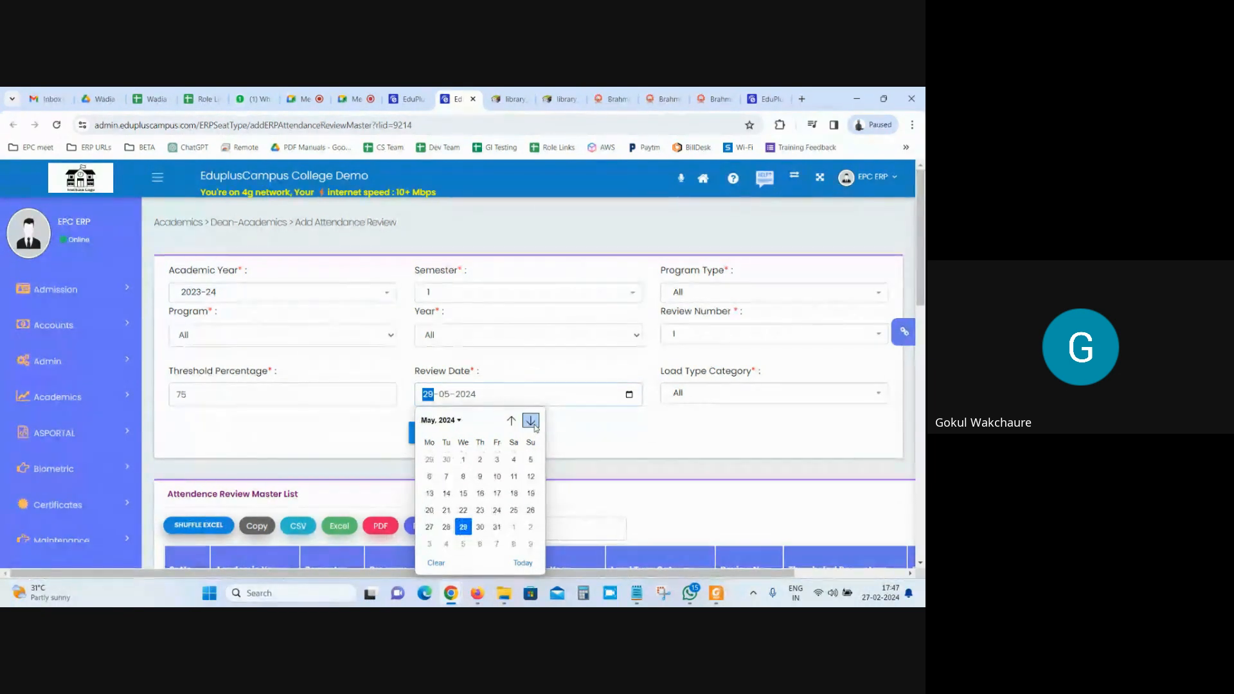
{"action": "left_click", "coordinate": [496, 528]}
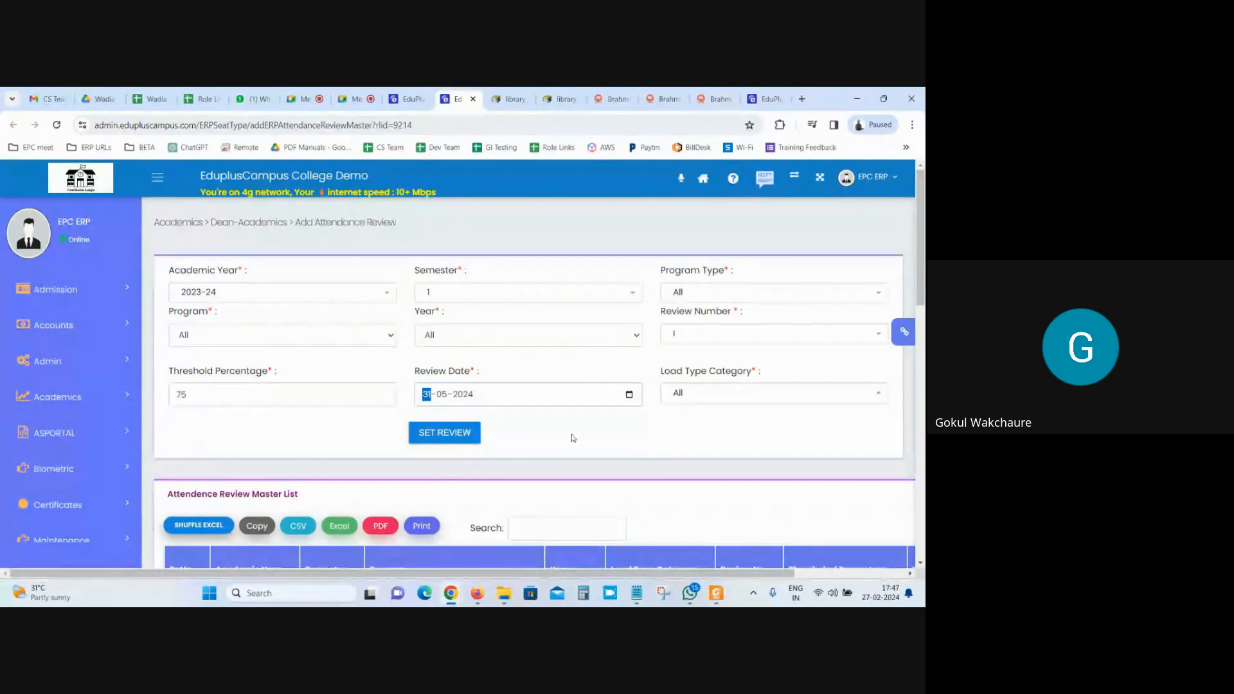
{"action": "left_click_drag", "start_coordinate": [416, 372], "coordinate": [598, 362]}
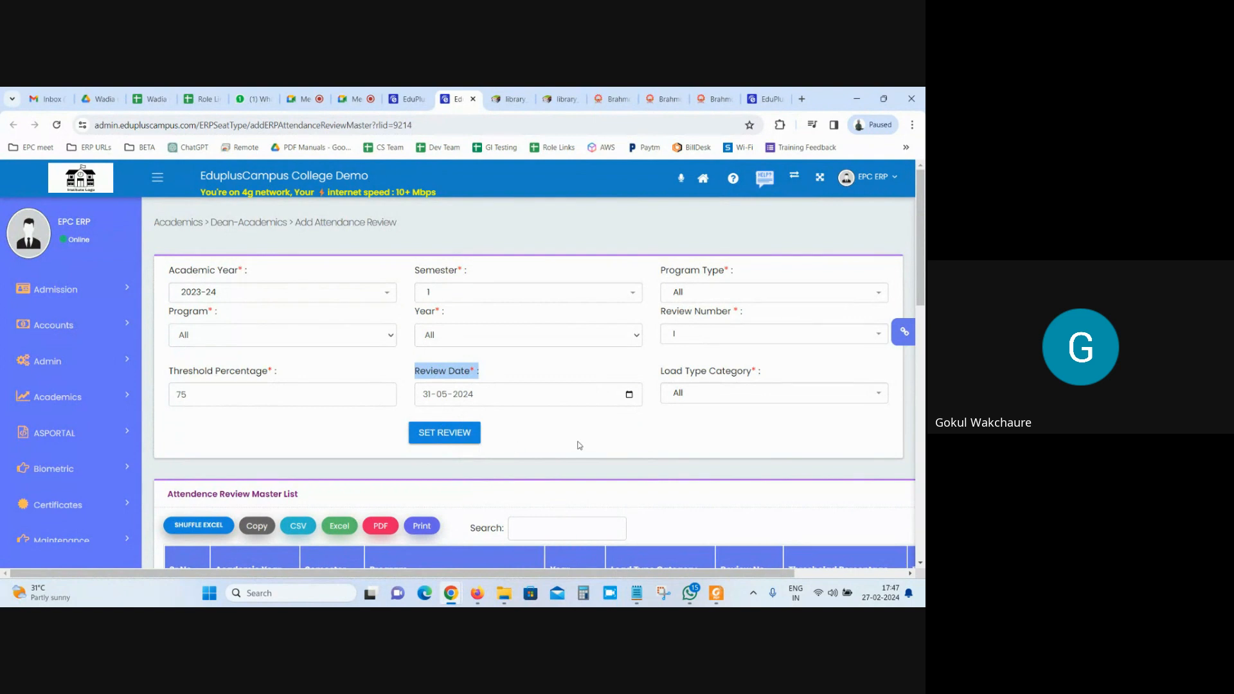
Look through the Attendance Review Master List entries and return to the review form.
{"action": "scroll", "coordinate": [600, 444], "scroll_direction": "down", "scroll_amount": 3}
{"action": "scroll", "coordinate": [598, 441], "scroll_direction": "up", "scroll_amount": 2}
{"action": "scroll", "coordinate": [598, 440], "scroll_direction": "down", "scroll_amount": 5}
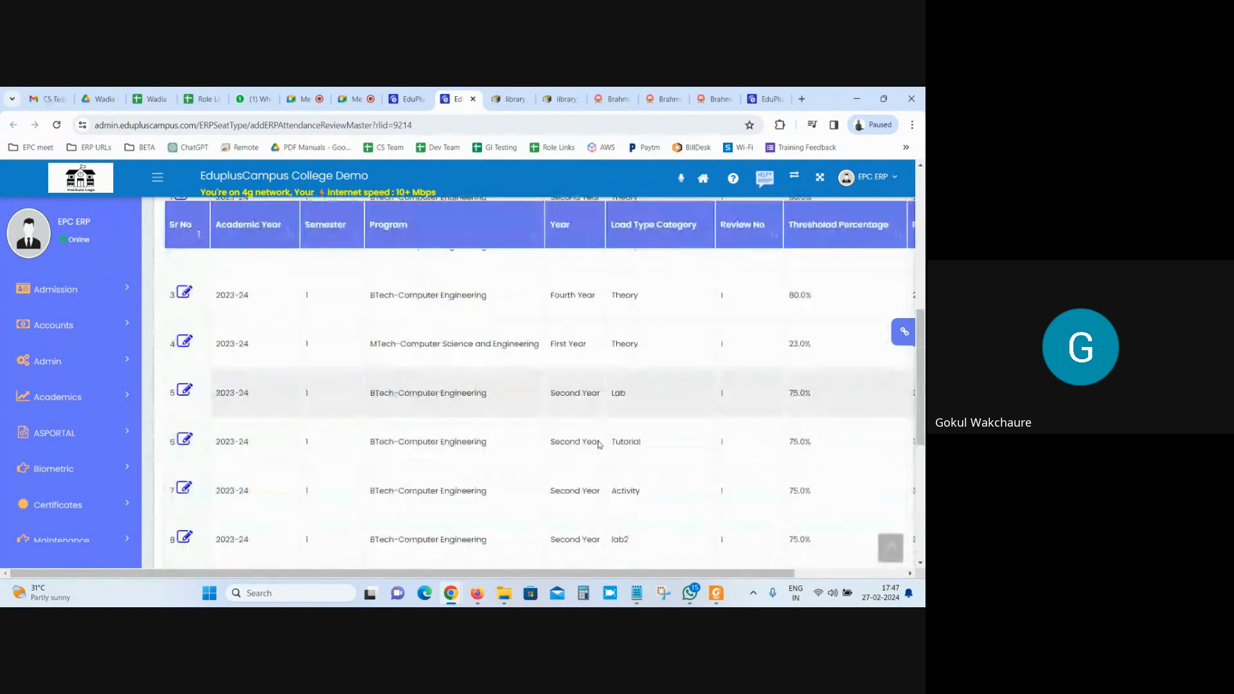
{"action": "mouse_move", "coordinate": [618, 574]}
{"action": "left_mouse_down"}
{"action": "mouse_move", "coordinate": [726, 575]}
{"action": "mouse_move", "coordinate": [618, 573]}
{"action": "left_mouse_up"}
{"action": "scroll", "coordinate": [512, 413], "scroll_direction": "up", "scroll_amount": 5}
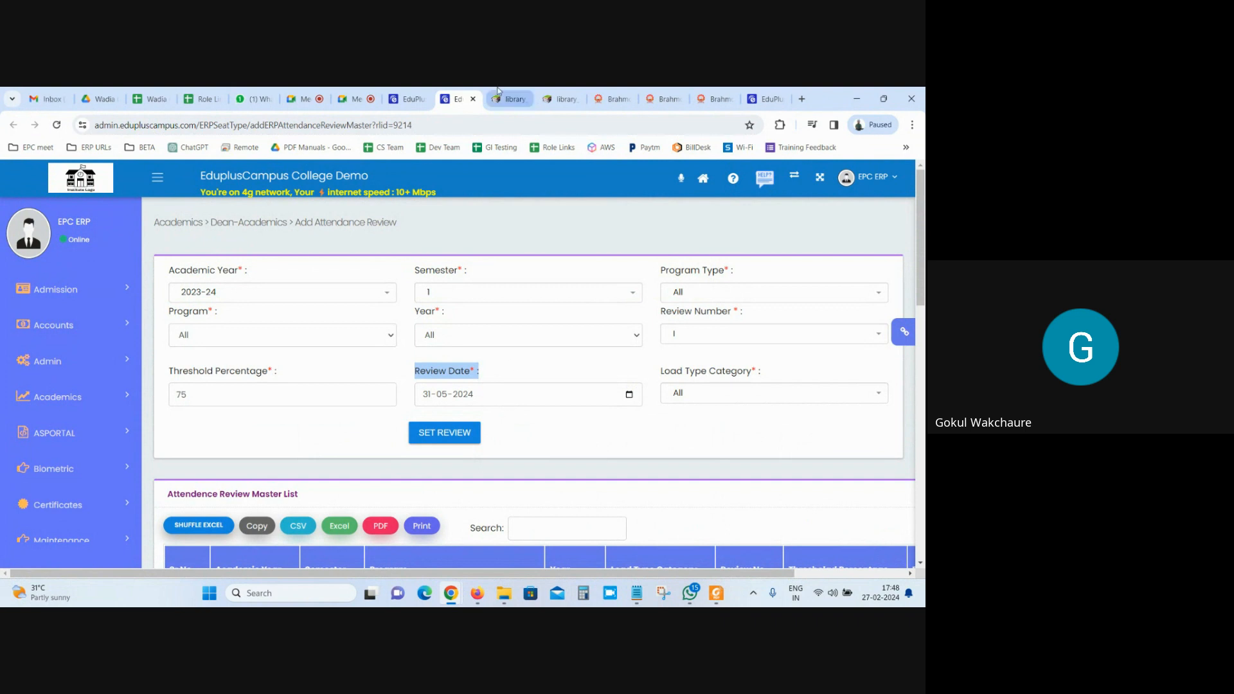
Switch to the Academics + Course Plan SOP in Foxit PDF Reader and highlight the Set Load Type Conduction row.
{"action": "left_click", "coordinate": [717, 594]}
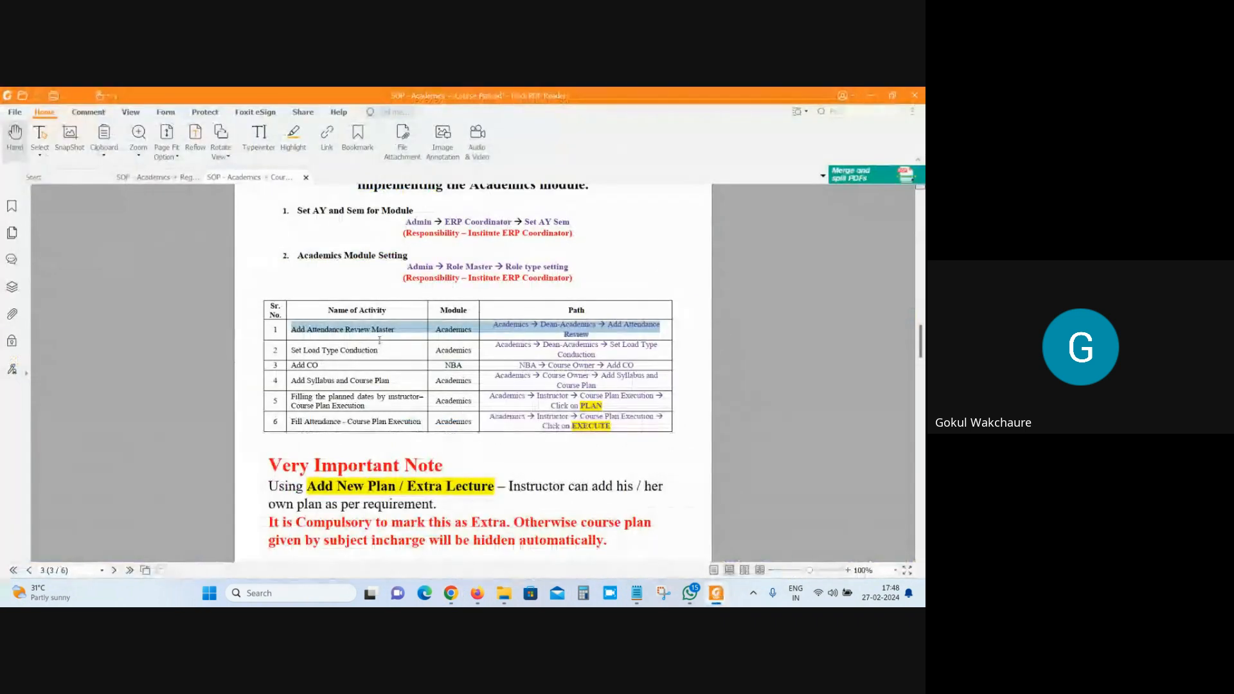
{"action": "left_click_drag", "start_coordinate": [292, 351], "coordinate": [599, 354]}
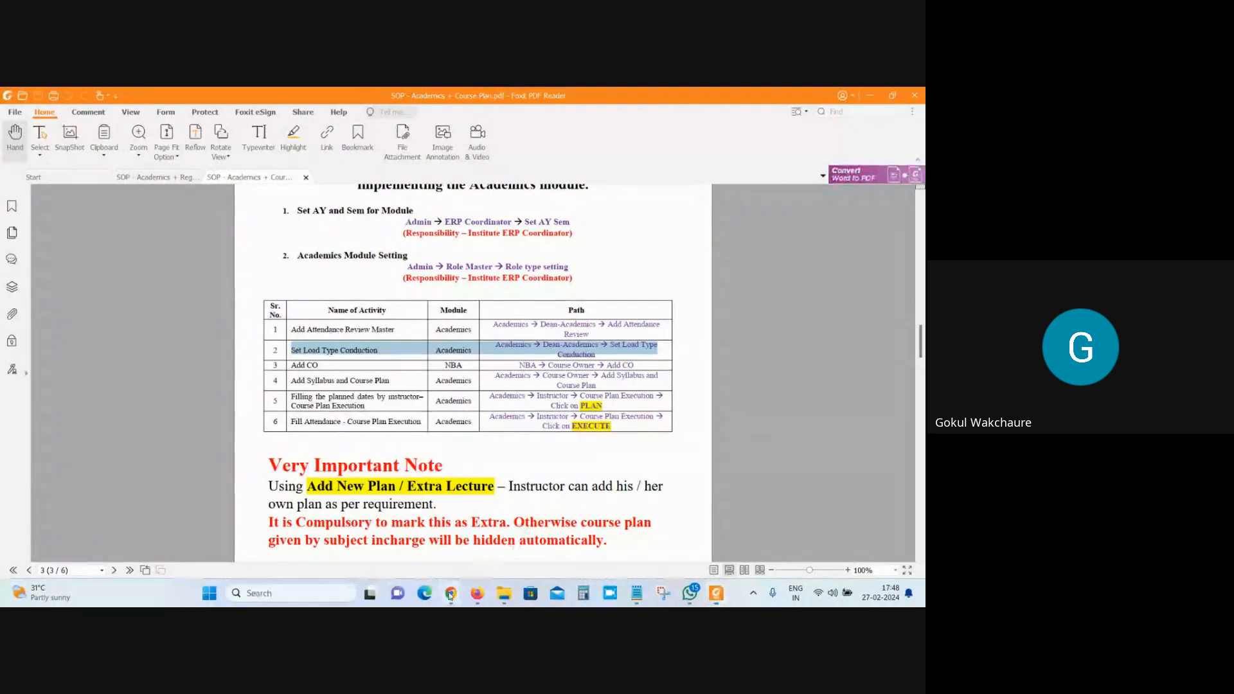
Switch to the Google Meet call and turn the microphone off and back on.
{"action": "mouse_move", "coordinate": [450, 593]}
{"action": "left_click", "coordinate": [444, 514]}
{"action": "left_click", "coordinate": [350, 99]}
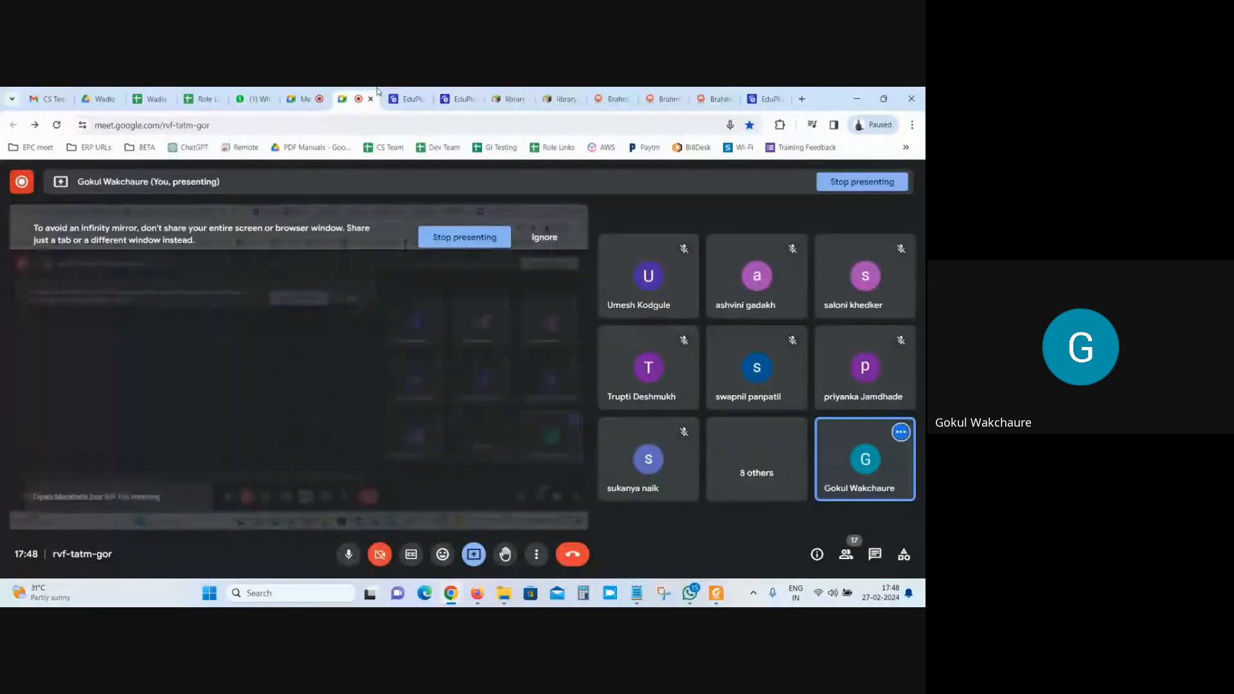
{"action": "left_click", "coordinate": [349, 555]}
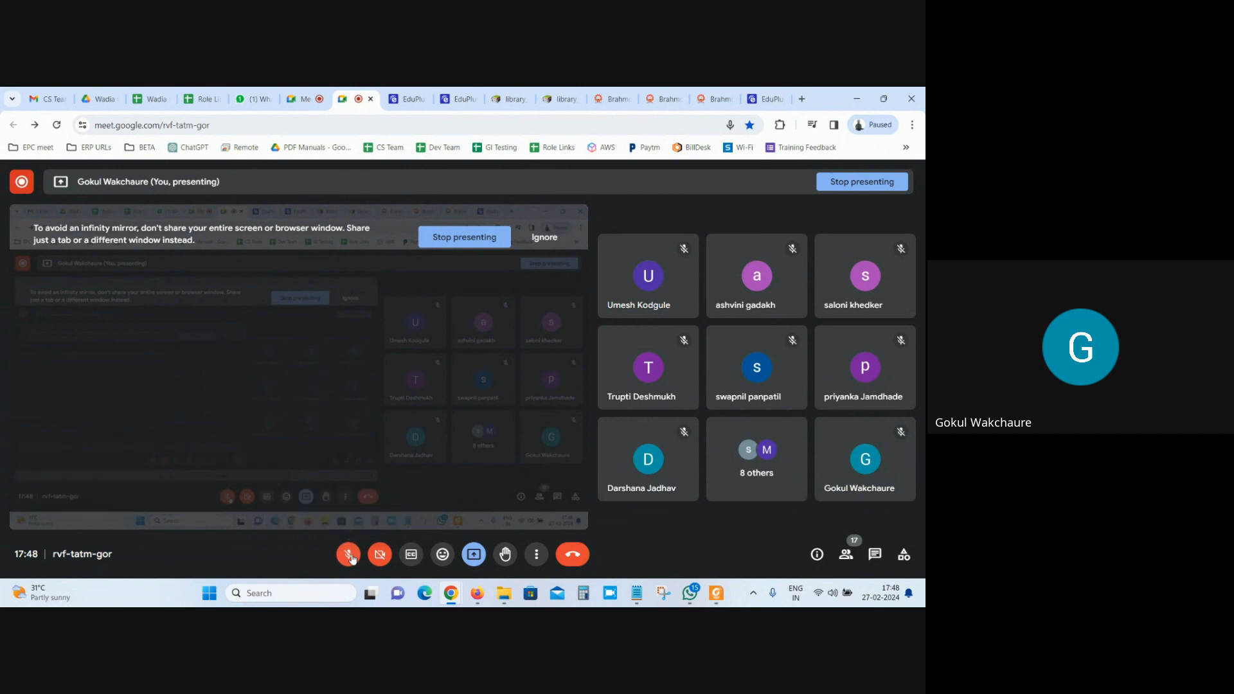
{"action": "left_click", "coordinate": [350, 557]}
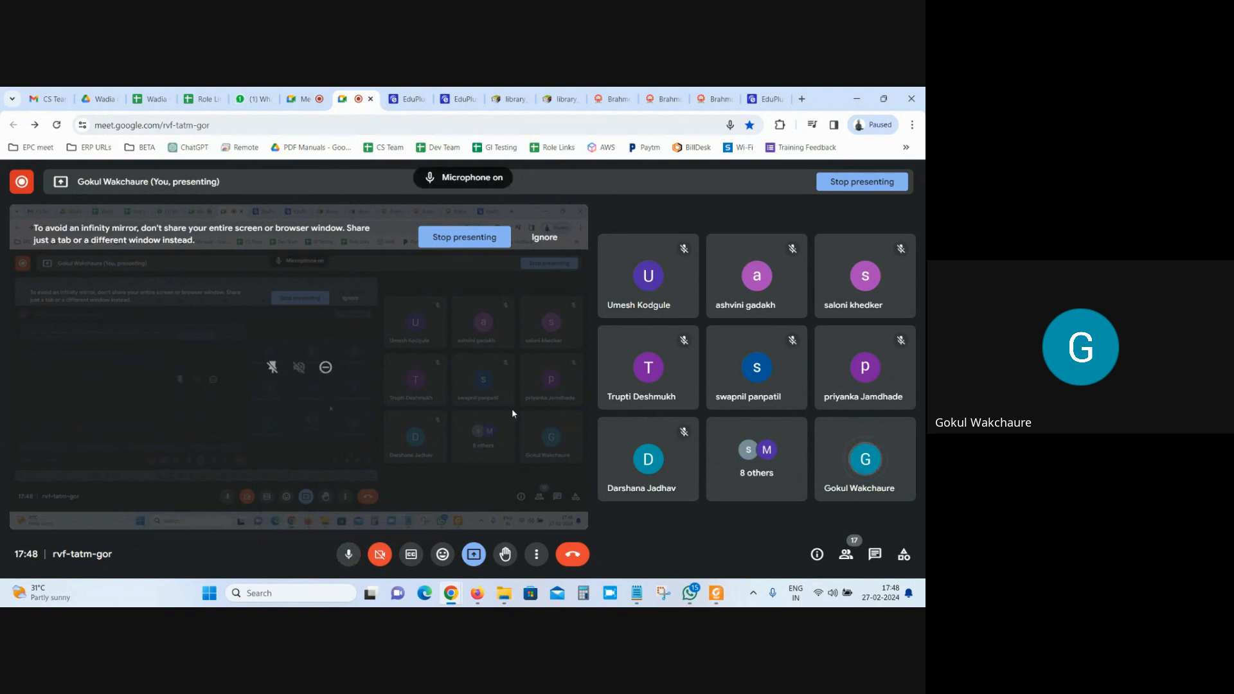
Clear the SOP highlight, open Set Load Type Conduction under Dean-Academics in a new EduplusCampus tab, and fetch the load types for 2023-24, semester 1.
{"action": "left_click", "coordinate": [716, 592]}
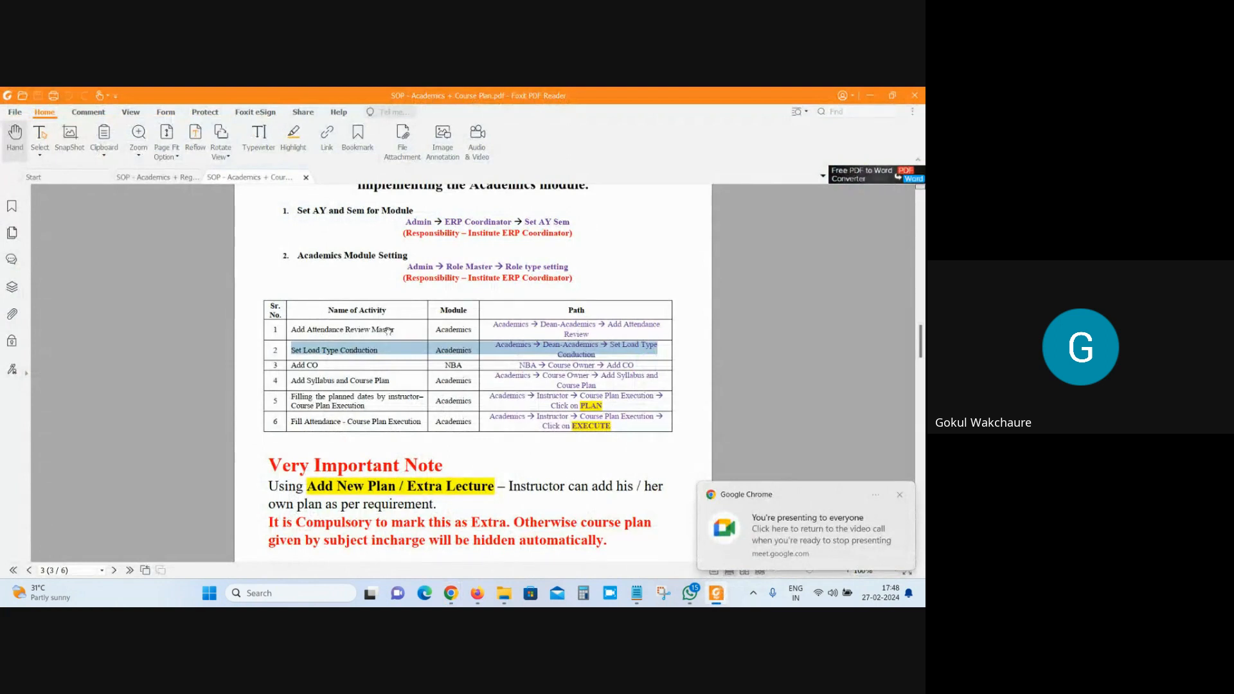
{"action": "left_click", "coordinate": [297, 350]}
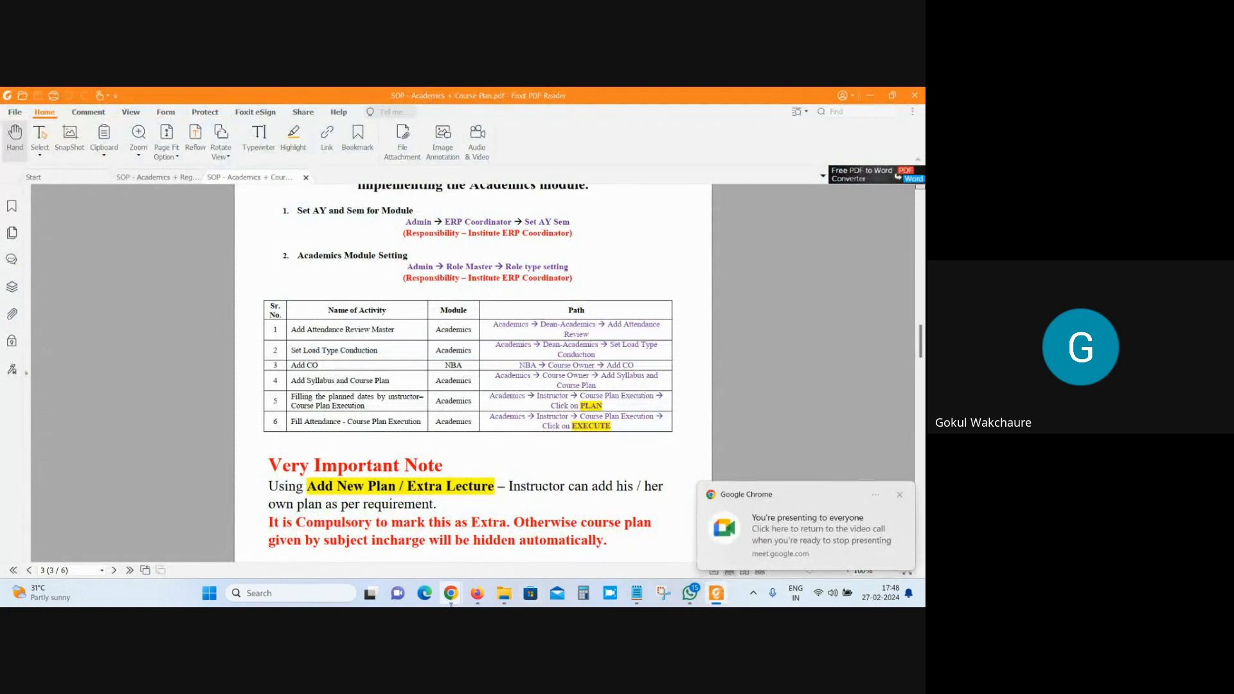
{"action": "mouse_move", "coordinate": [451, 592]}
{"action": "left_click", "coordinate": [383, 555]}
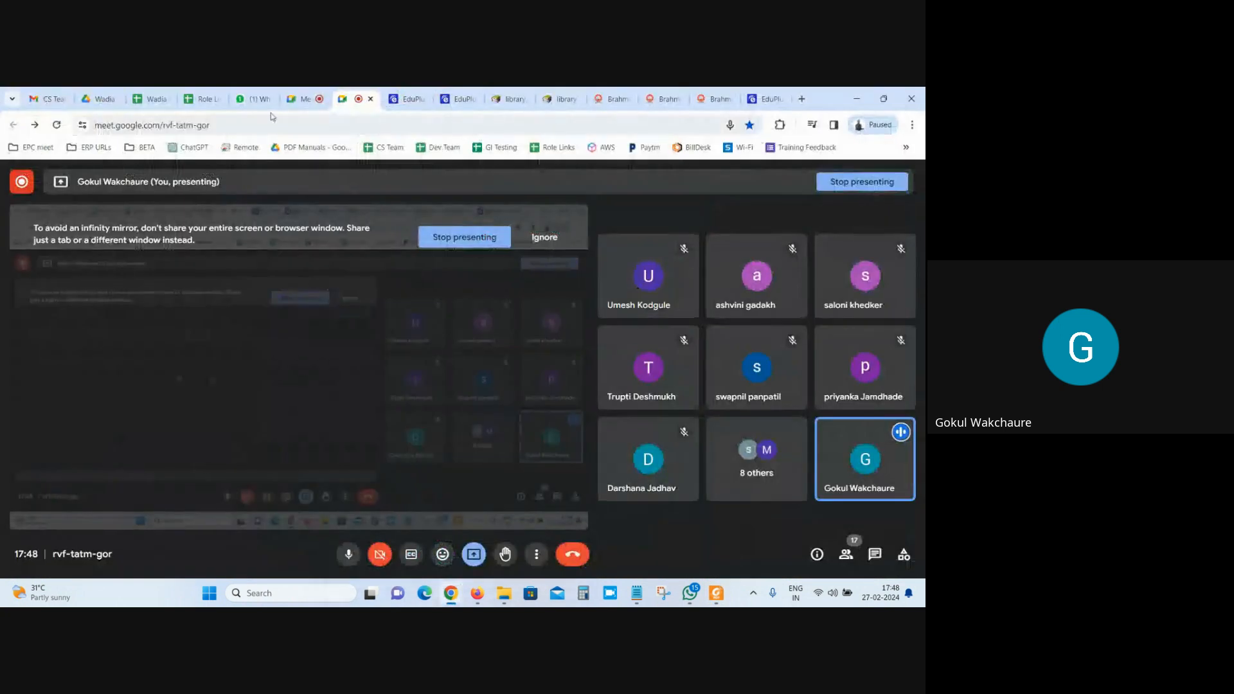
{"action": "left_click", "coordinate": [414, 95]}
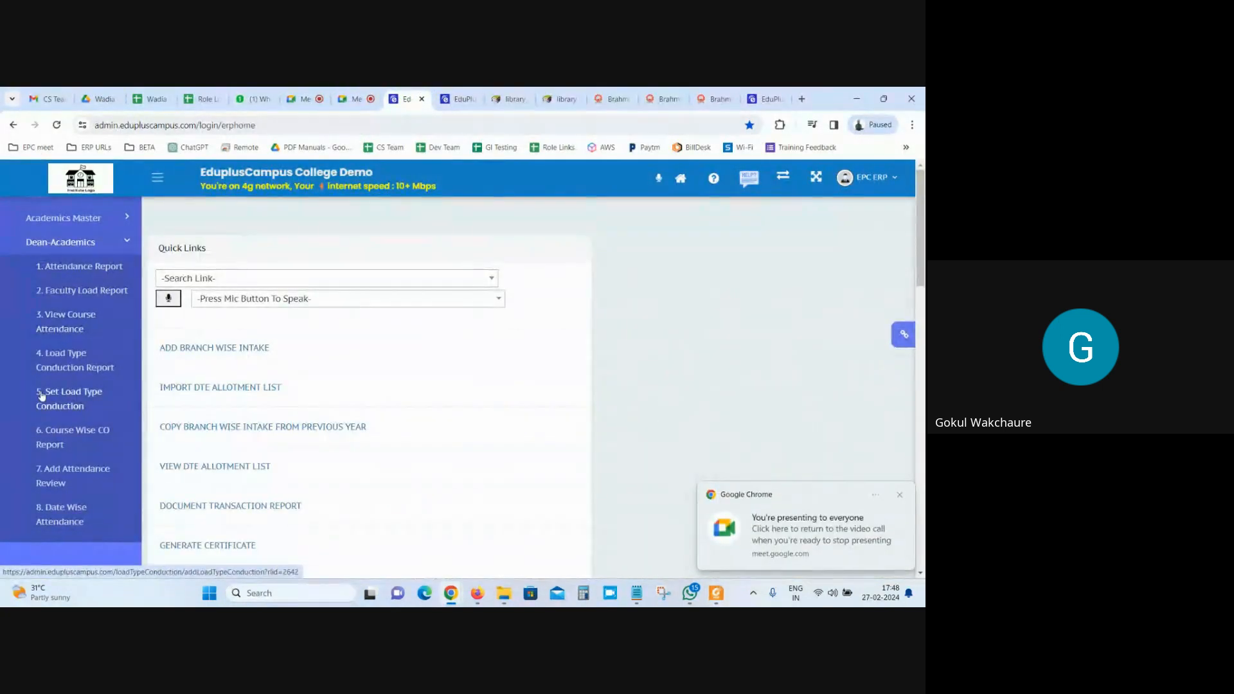
{"action": "right_click", "coordinate": [70, 411]}
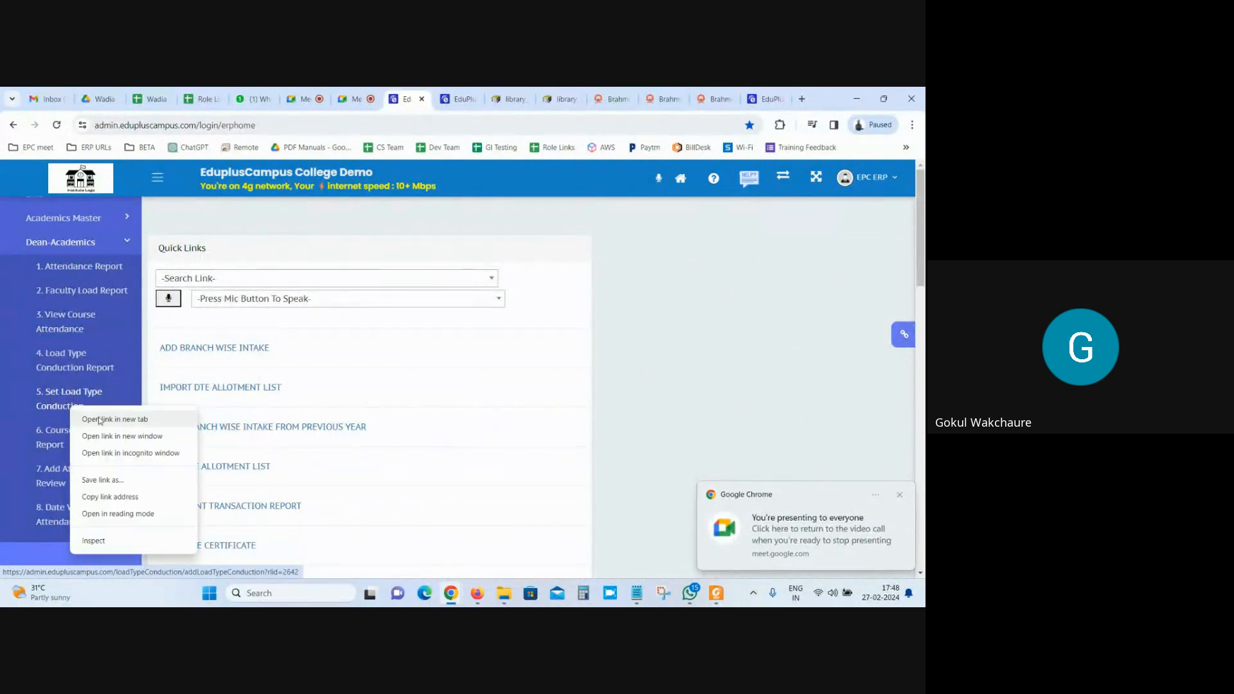
{"action": "left_click", "coordinate": [101, 420]}
{"action": "left_click", "coordinate": [441, 91]}
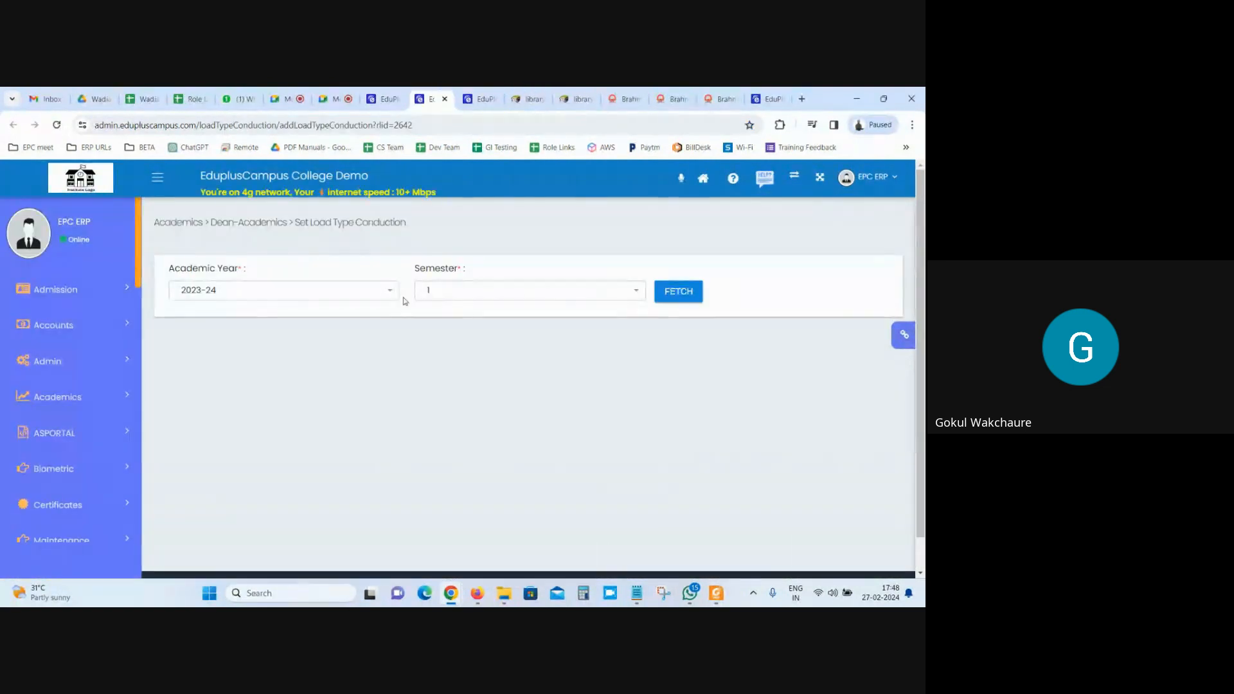
{"action": "left_click", "coordinate": [668, 295]}
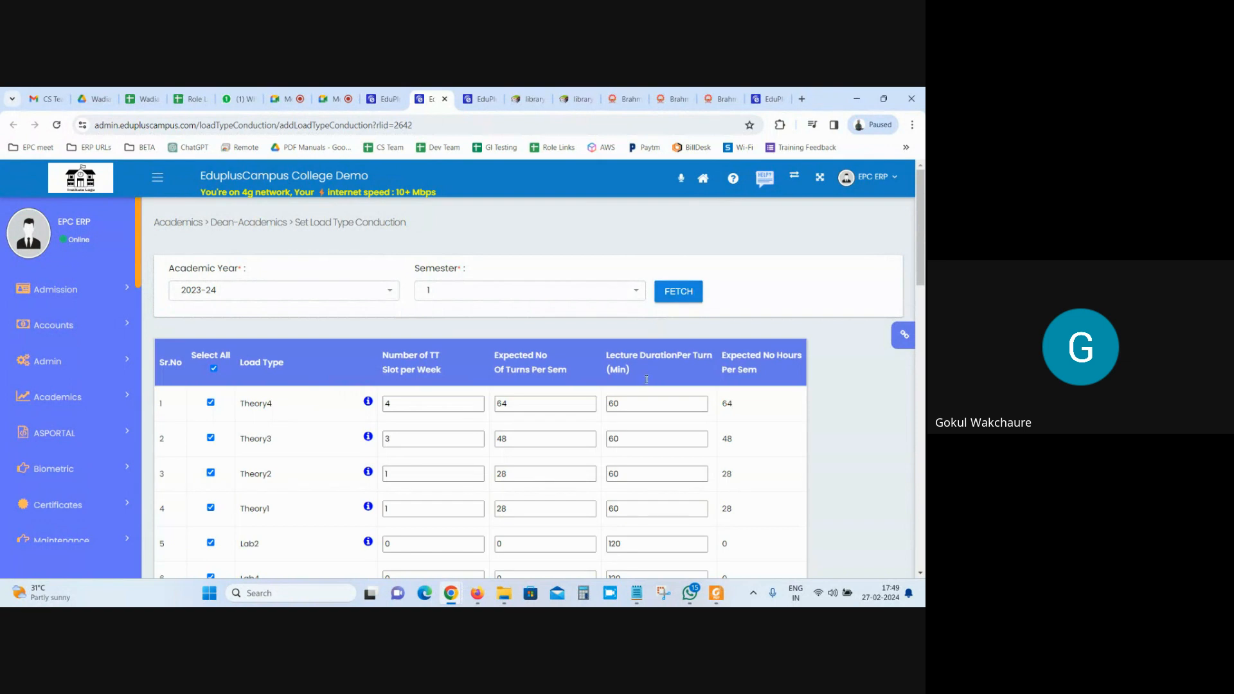
Examine Theory4's weekly slots, turns per semester, lecture duration and expected hours, and look through the full load type list down to the save option.
{"action": "scroll", "coordinate": [653, 359], "scroll_direction": "down", "scroll_amount": 2}
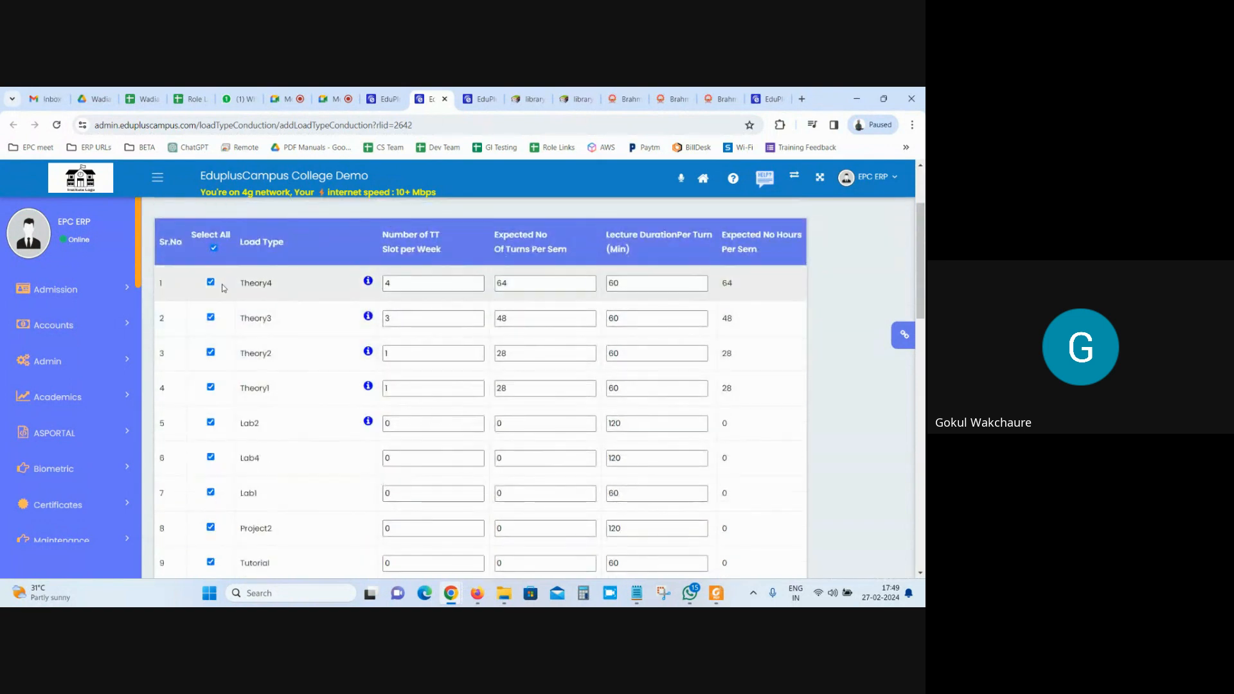
{"action": "double_click", "coordinate": [416, 282]}
{"action": "key", "text": "Tab"}
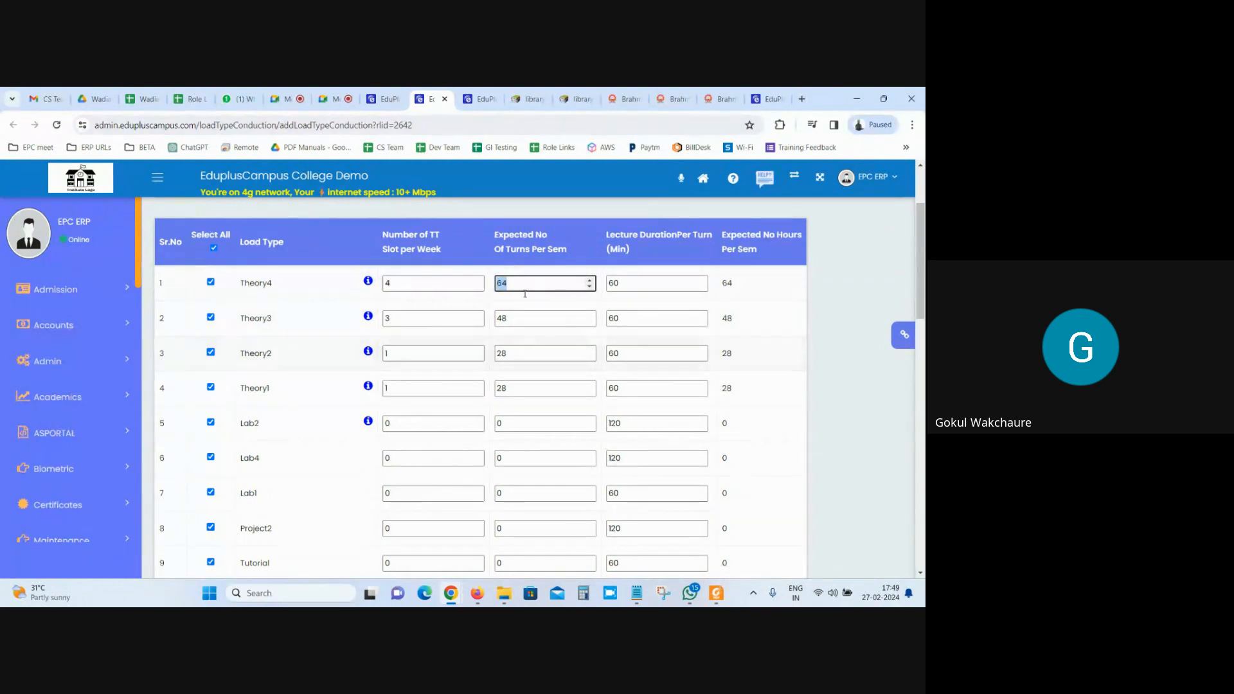
{"action": "key", "text": "Tab"}
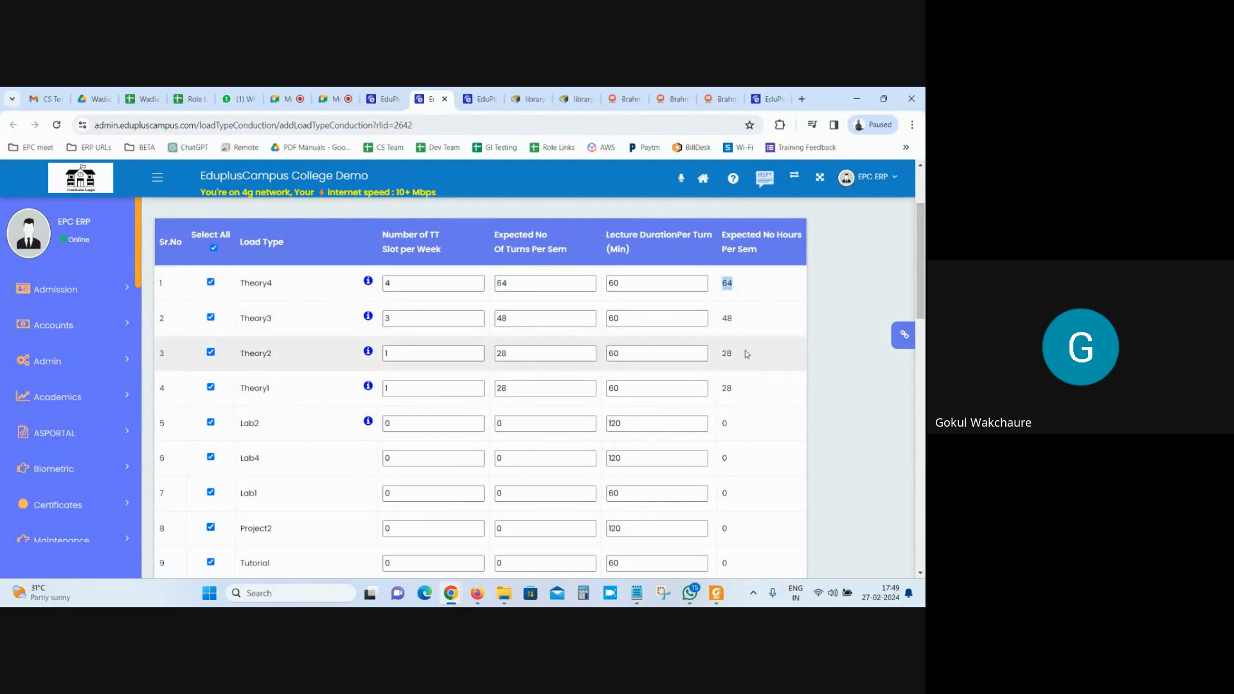
{"action": "scroll", "coordinate": [743, 352], "scroll_direction": "down", "scroll_amount": 5}
{"action": "scroll", "coordinate": [745, 352], "scroll_direction": "down", "scroll_amount": 9}
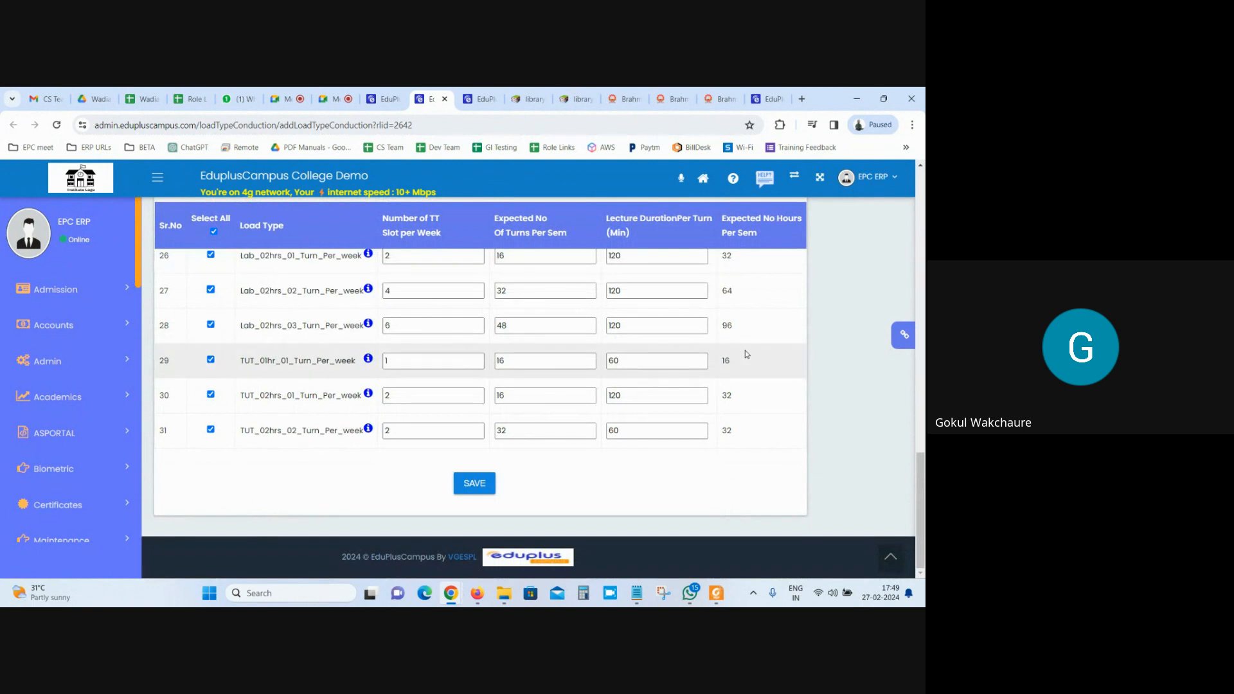
{"action": "scroll", "coordinate": [746, 350], "scroll_direction": "up", "scroll_amount": 14}
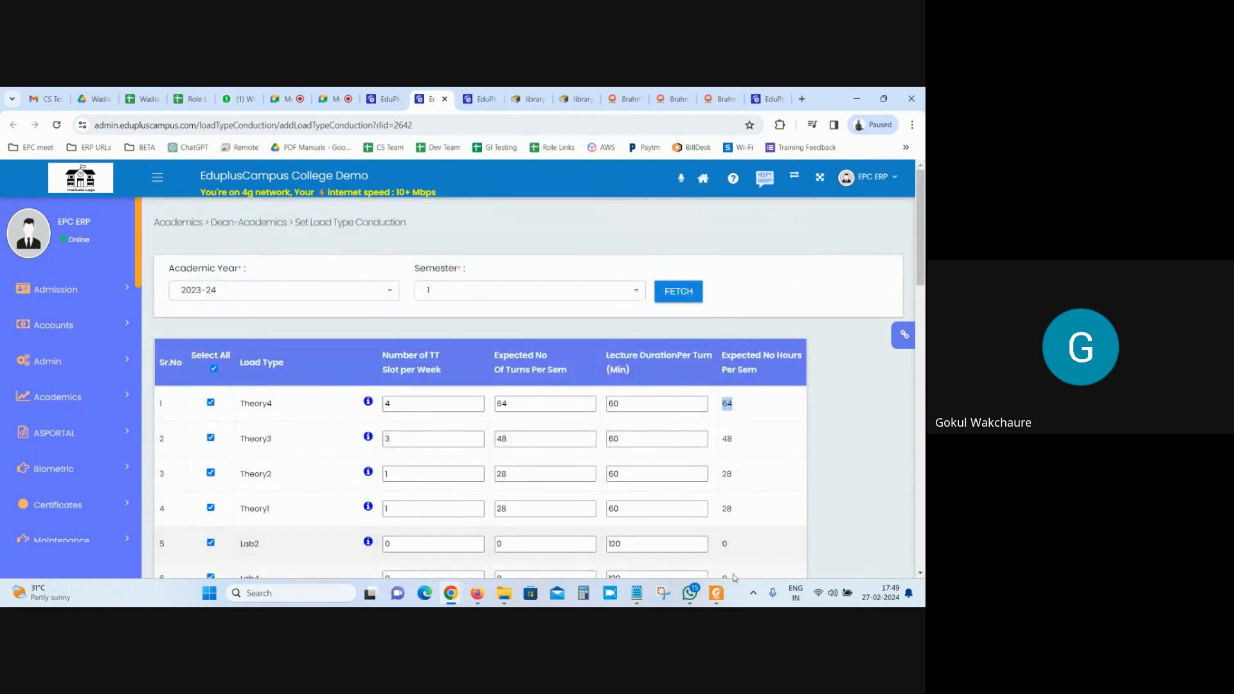
Review the Add Attendance Review Master and Set Load Type Conduction rows in the SOP PDF and return to EduplusCampus.
{"action": "left_click", "coordinate": [717, 594]}
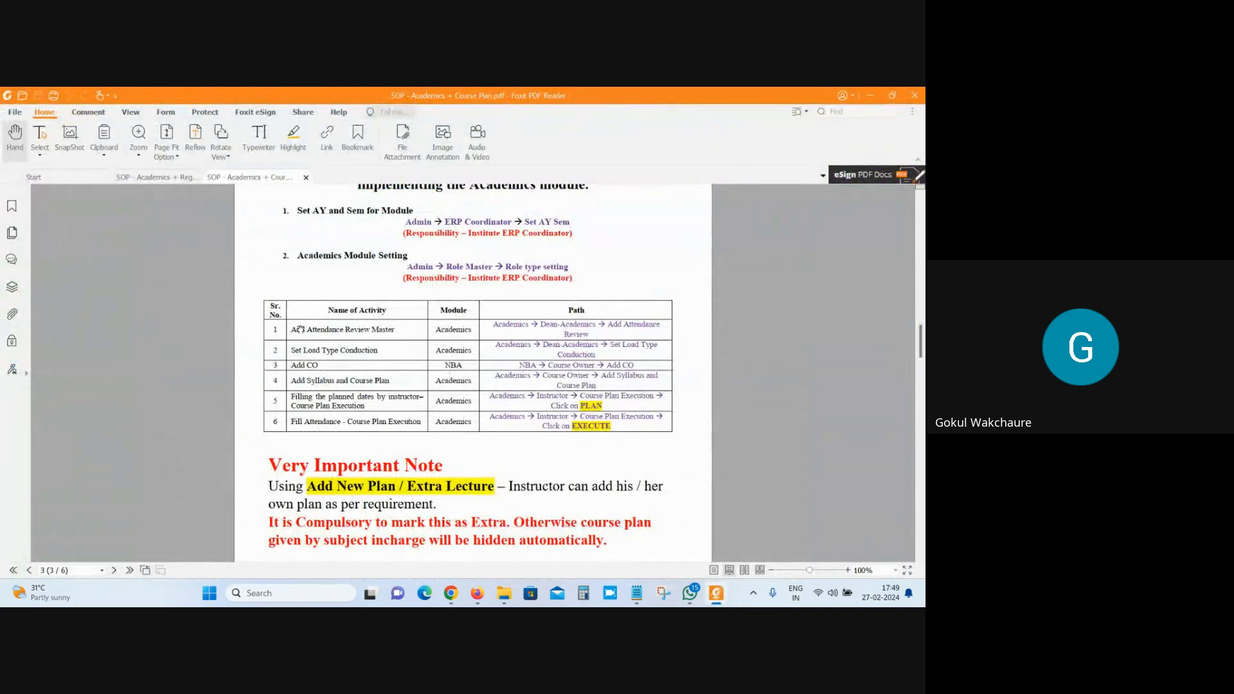
{"action": "left_click_drag", "start_coordinate": [295, 326], "coordinate": [612, 348]}
{"action": "left_click", "coordinate": [321, 365]}
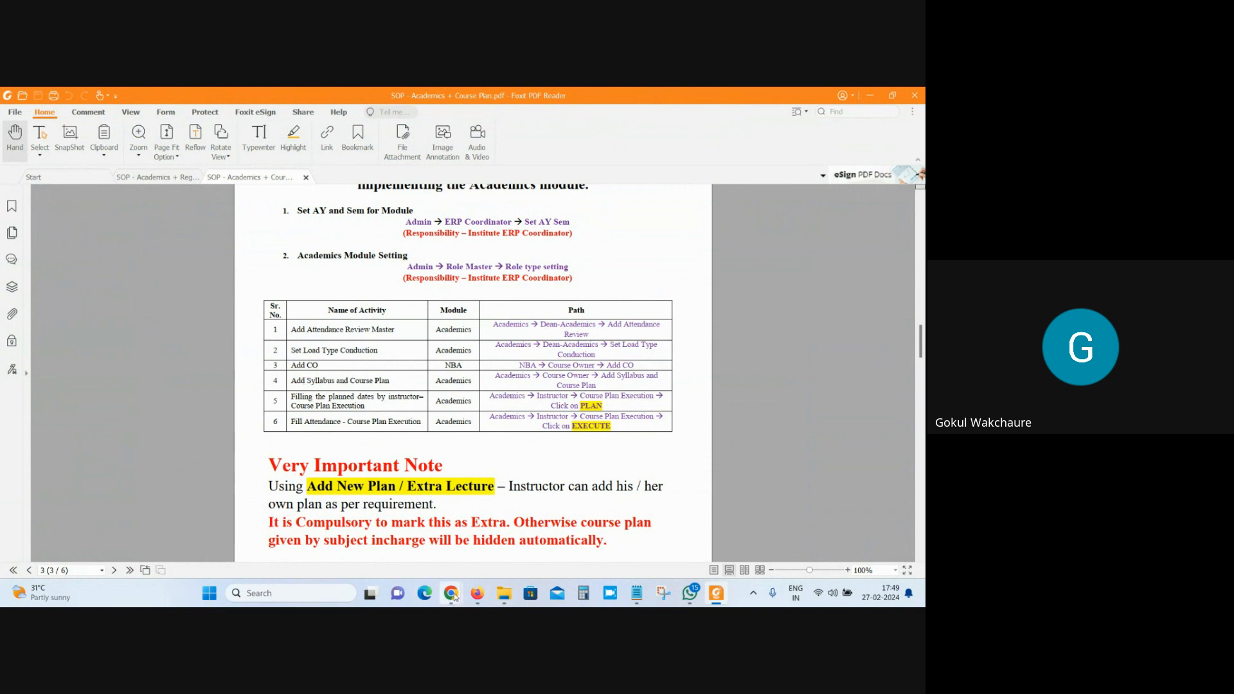
{"action": "mouse_move", "coordinate": [454, 596]}
{"action": "left_click", "coordinate": [383, 537]}
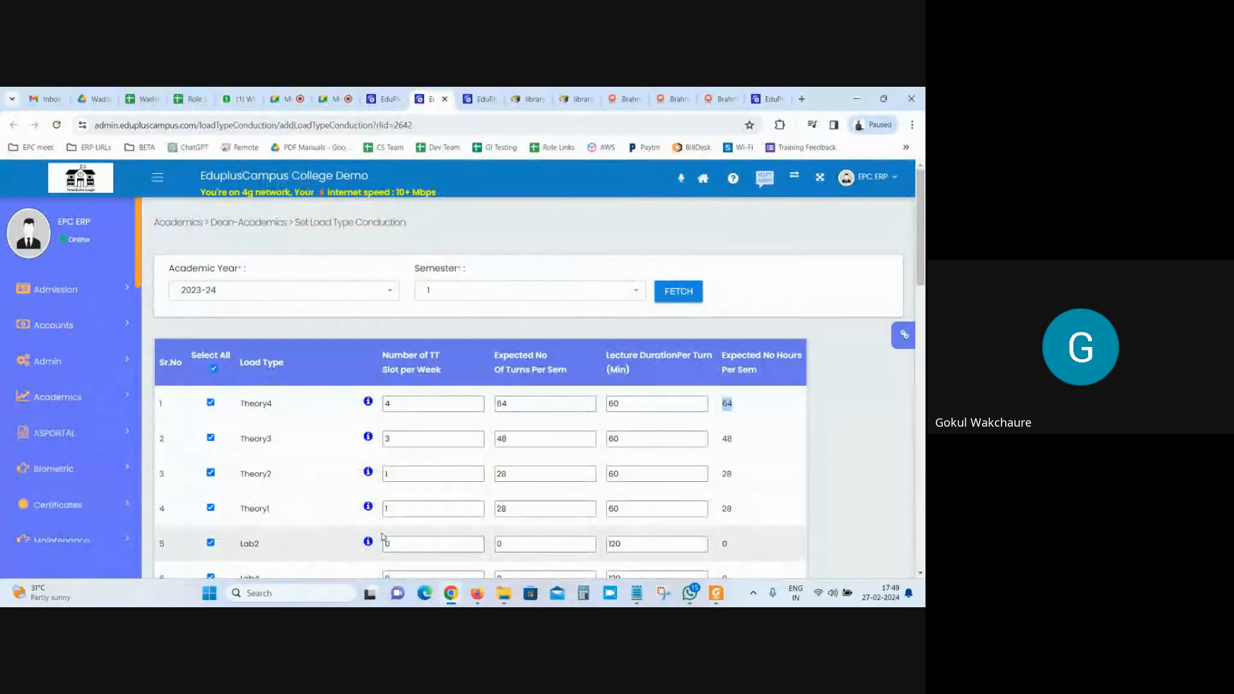
Open the Academics + Registration SOP in Foxit PDF Reader and look through its steps from master tables to subject registration.
{"action": "left_click", "coordinate": [720, 597]}
{"action": "left_click", "coordinate": [171, 180]}
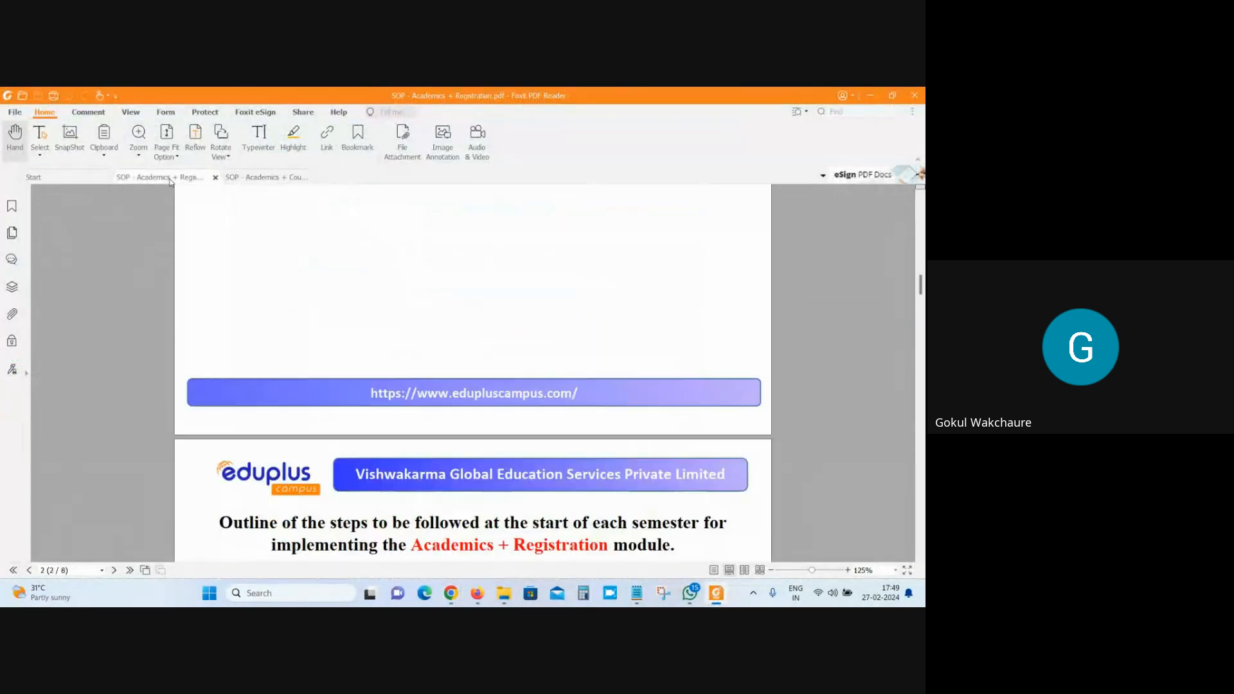
{"action": "scroll", "coordinate": [596, 426], "scroll_direction": "down", "scroll_amount": 10}
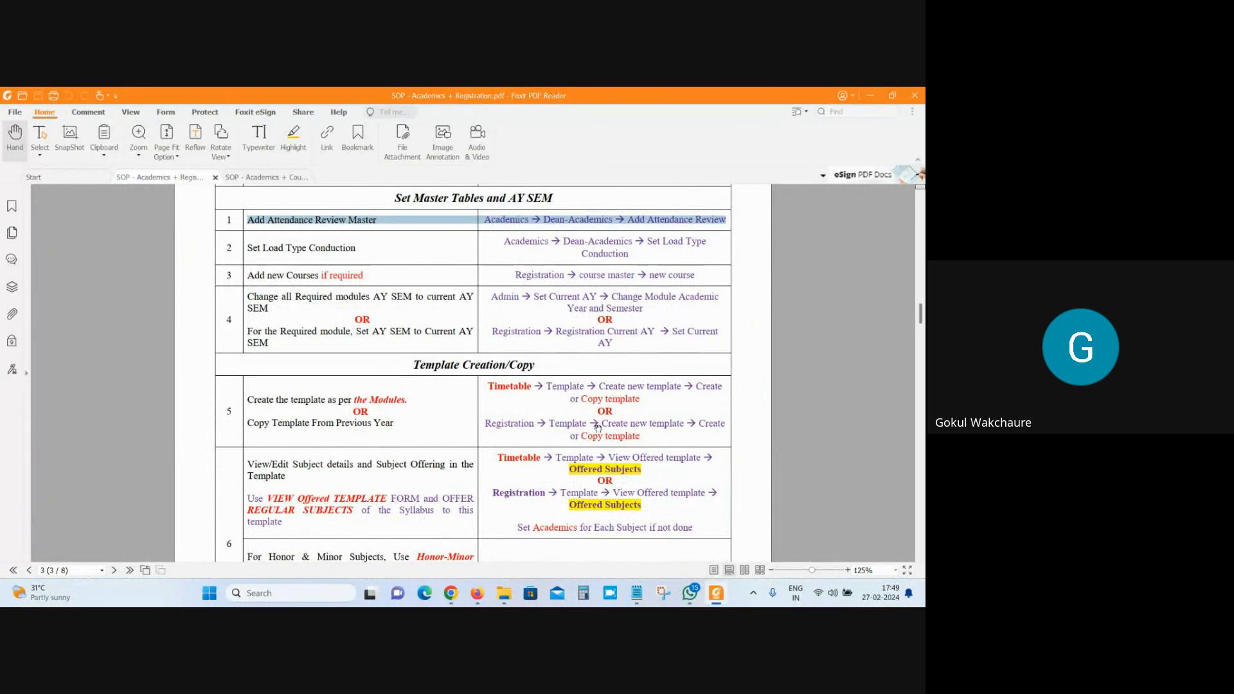
{"action": "scroll", "coordinate": [597, 426], "scroll_direction": "down", "scroll_amount": 5}
{"action": "scroll", "coordinate": [597, 426], "scroll_direction": "down", "scroll_amount": 1}
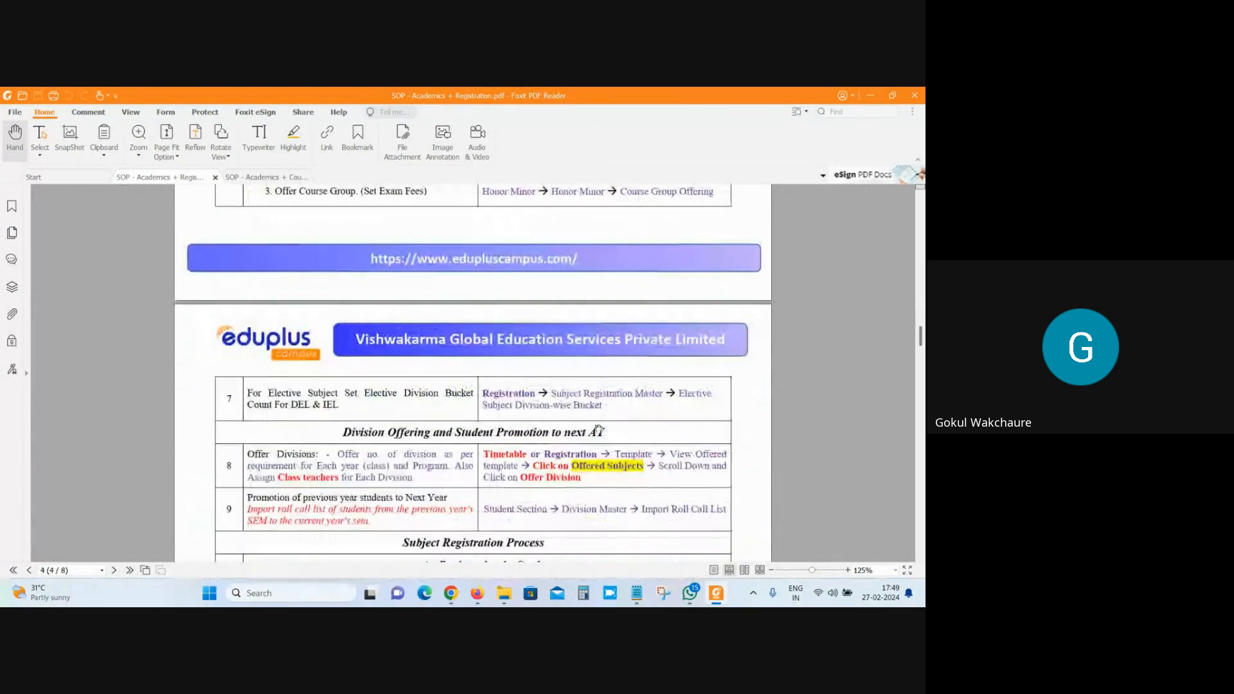
{"action": "scroll", "coordinate": [620, 528], "scroll_direction": "down", "scroll_amount": 4}
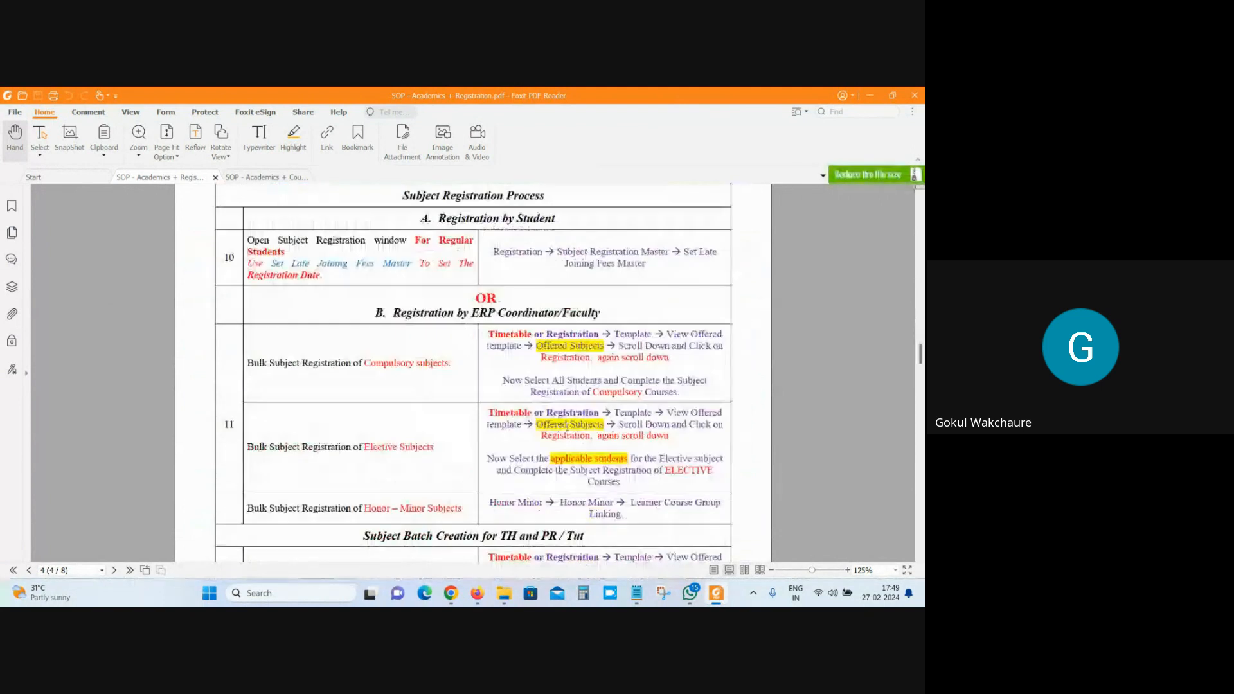
Switch back to EduplusCampus in Chrome and open View Offered Templates under Registration's Template section.
{"action": "mouse_move", "coordinate": [452, 594]}
{"action": "left_click", "coordinate": [432, 490]}
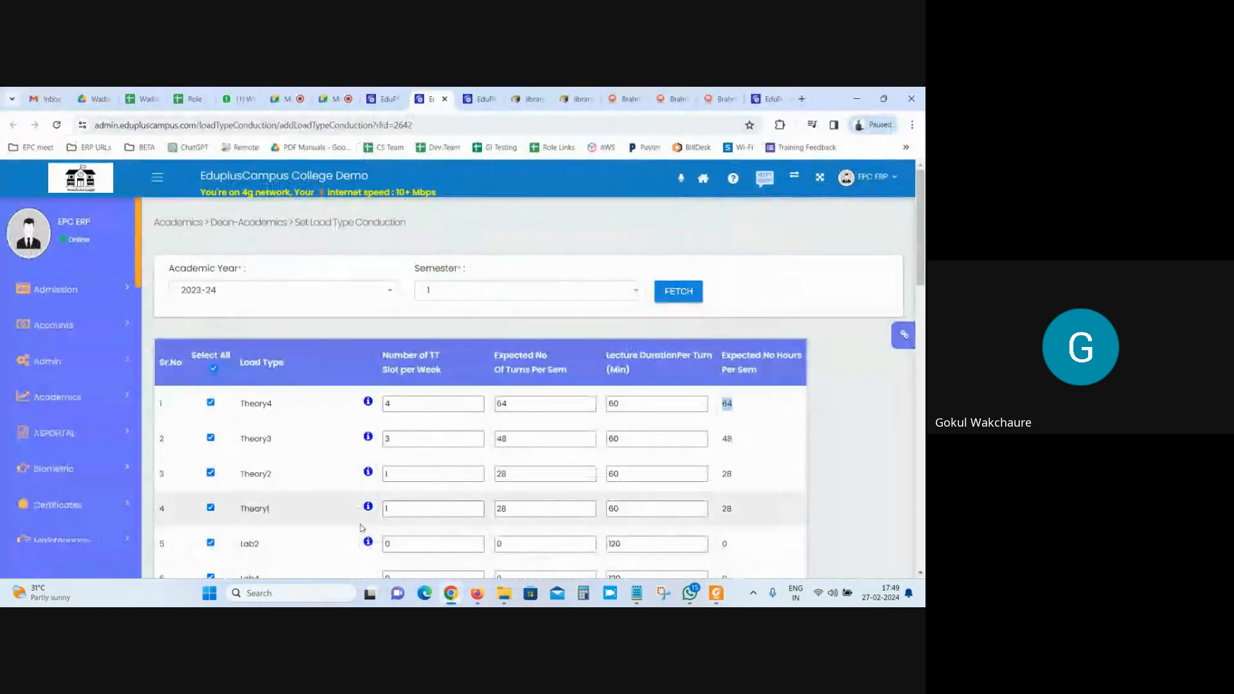
{"action": "scroll", "coordinate": [71, 386], "scroll_direction": "up", "scroll_amount": 5}
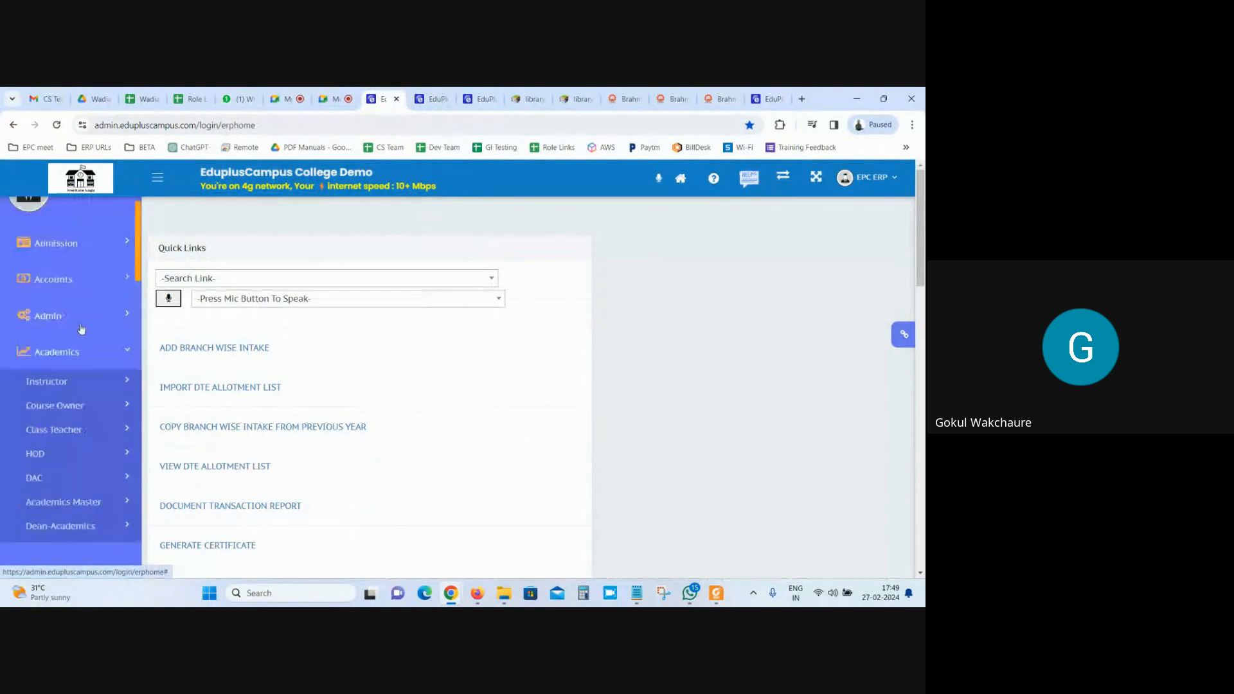
{"action": "scroll", "coordinate": [71, 386], "scroll_direction": "down", "scroll_amount": 10}
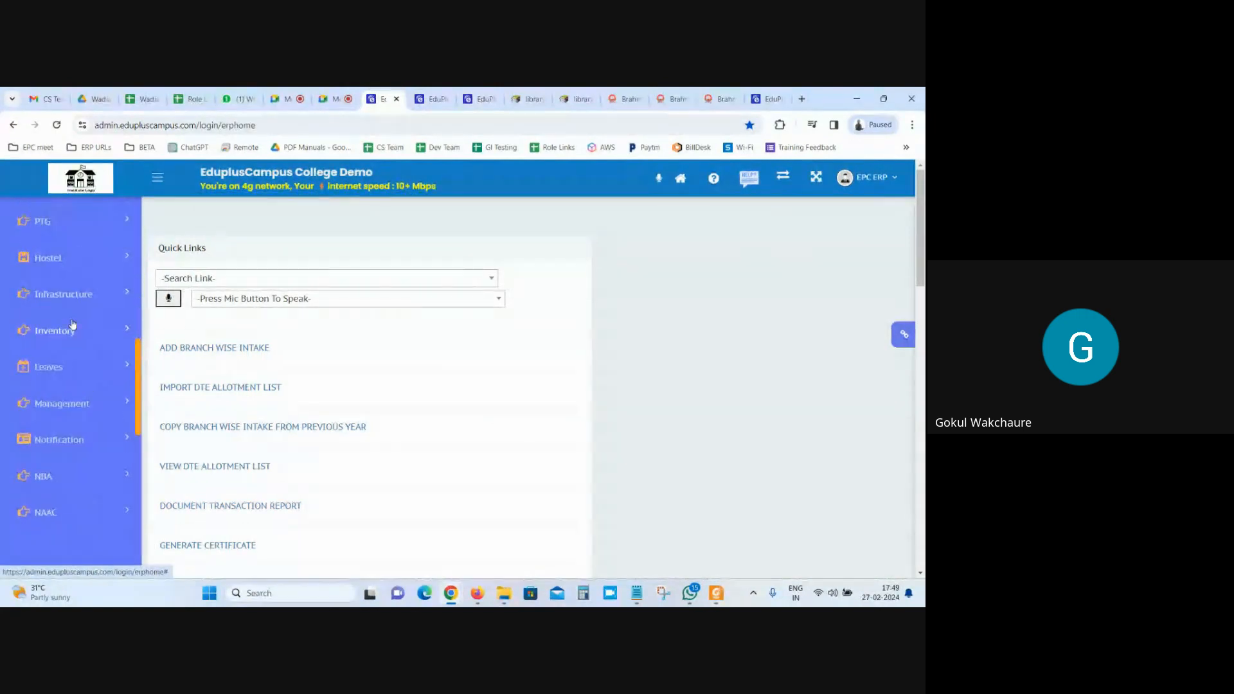
{"action": "left_click", "coordinate": [65, 347]}
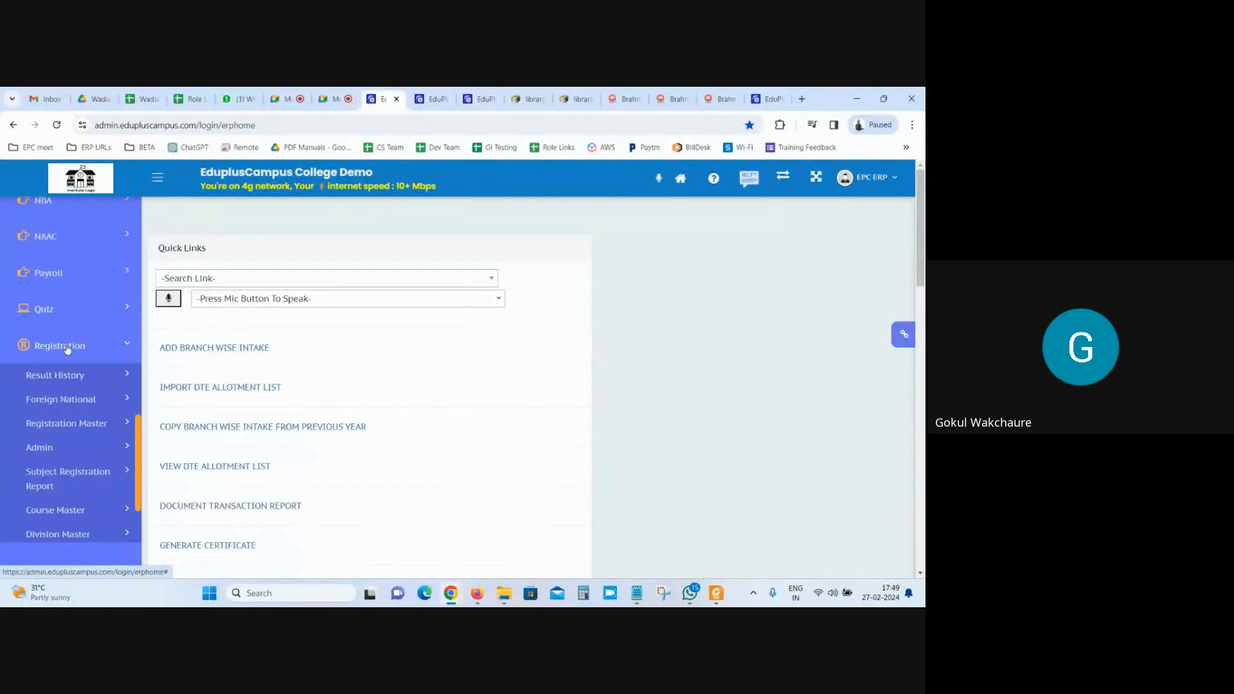
{"action": "scroll", "coordinate": [77, 443], "scroll_direction": "down", "scroll_amount": 3}
{"action": "left_click", "coordinate": [62, 287]}
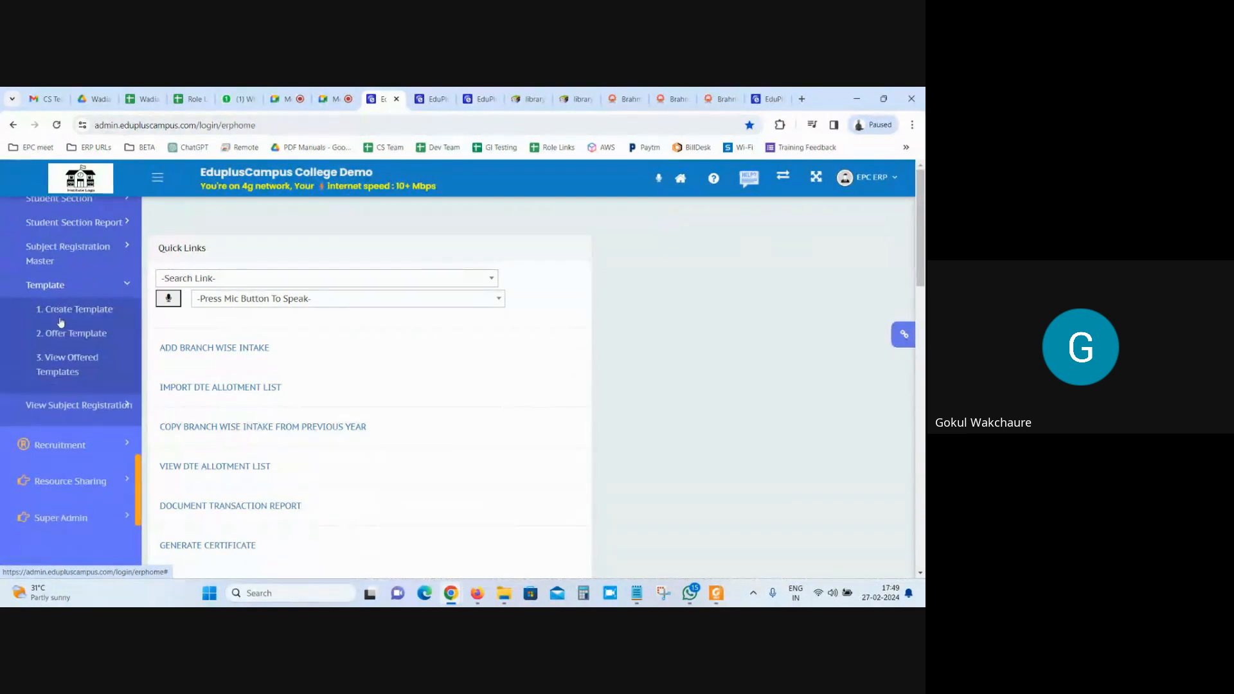
{"action": "left_click", "coordinate": [40, 360]}
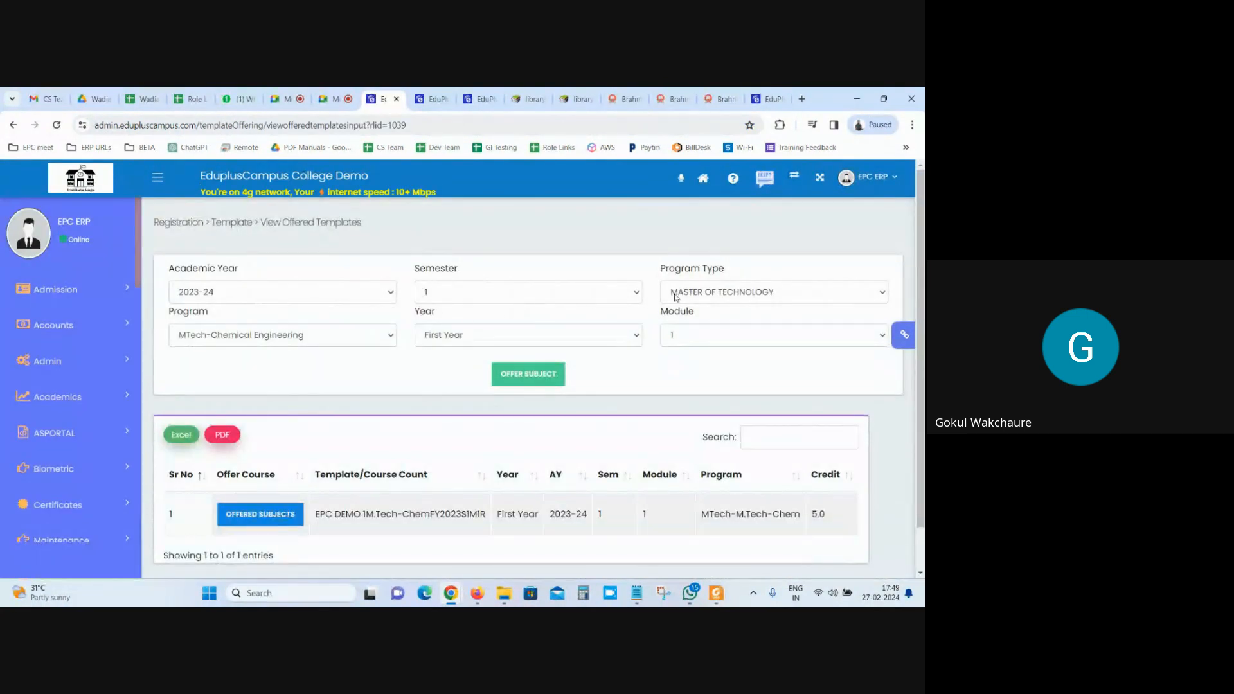
Set the program type to BACHELOR OF TECHNOLOGY, open the BTech-Chemical template's offered subjects, and go to its division batch list.
{"action": "left_click", "coordinate": [771, 291]}
{"action": "left_click", "coordinate": [713, 336]}
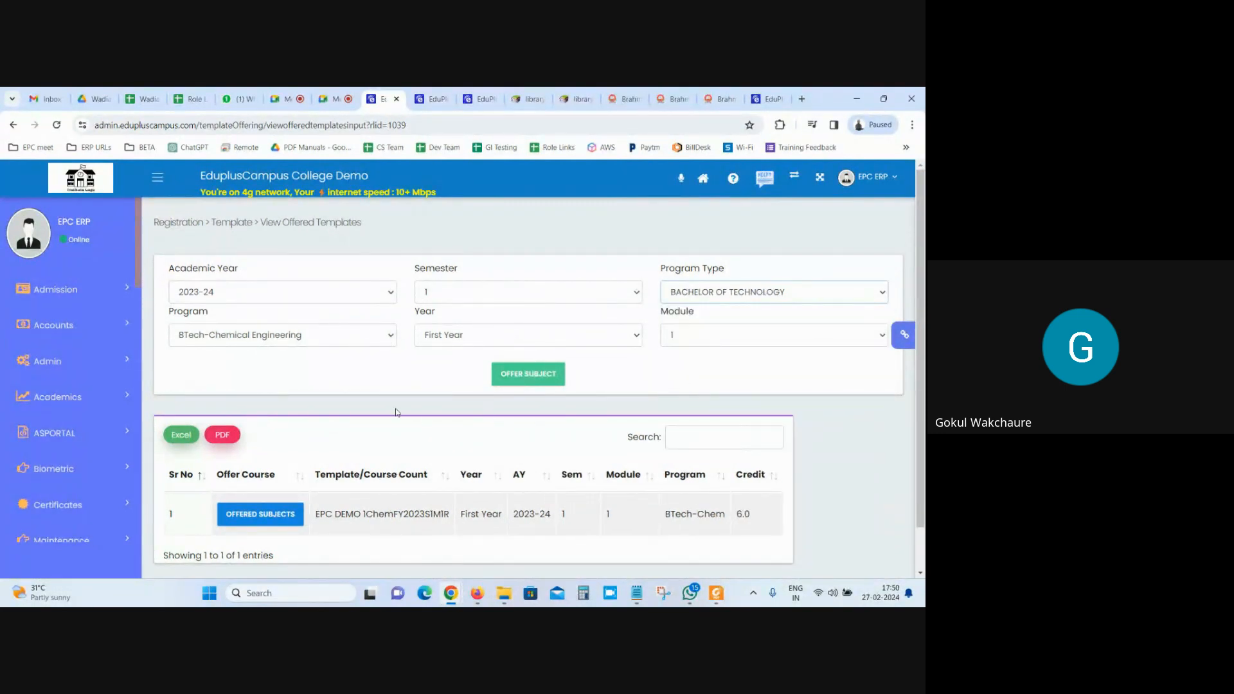
{"action": "scroll", "coordinate": [395, 412], "scroll_direction": "down", "scroll_amount": 2}
{"action": "left_click", "coordinate": [257, 469]}
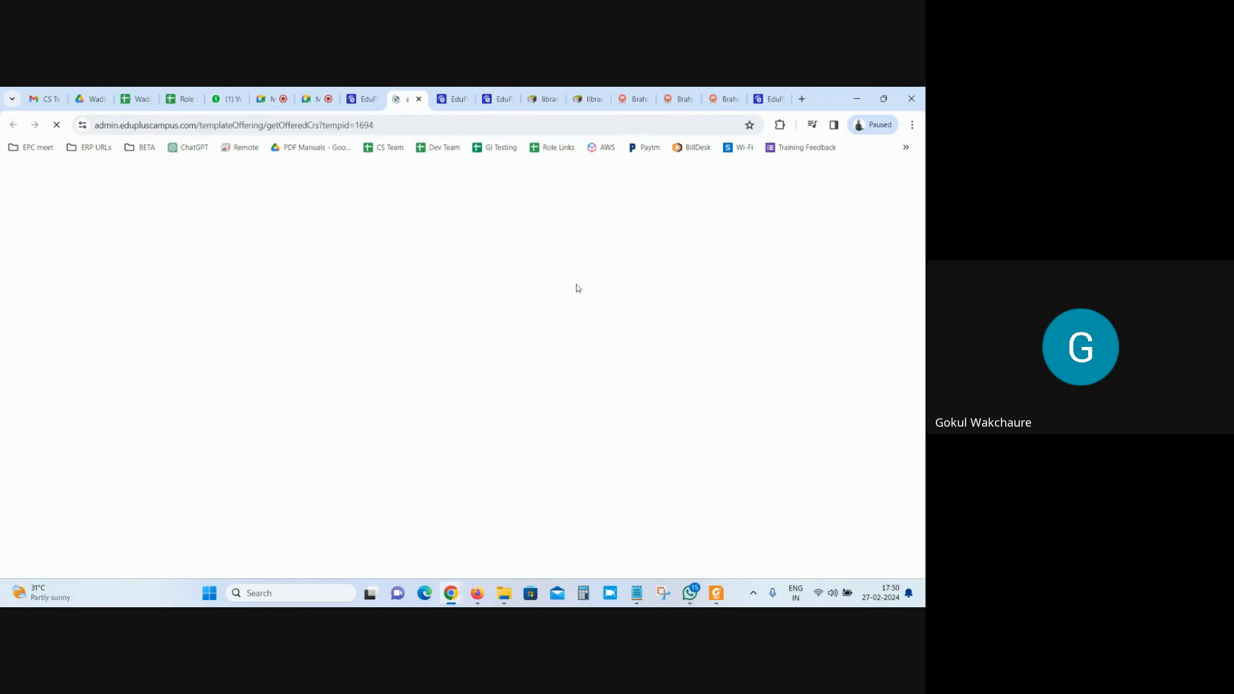
{"action": "scroll", "coordinate": [558, 336], "scroll_direction": "down", "scroll_amount": 5}
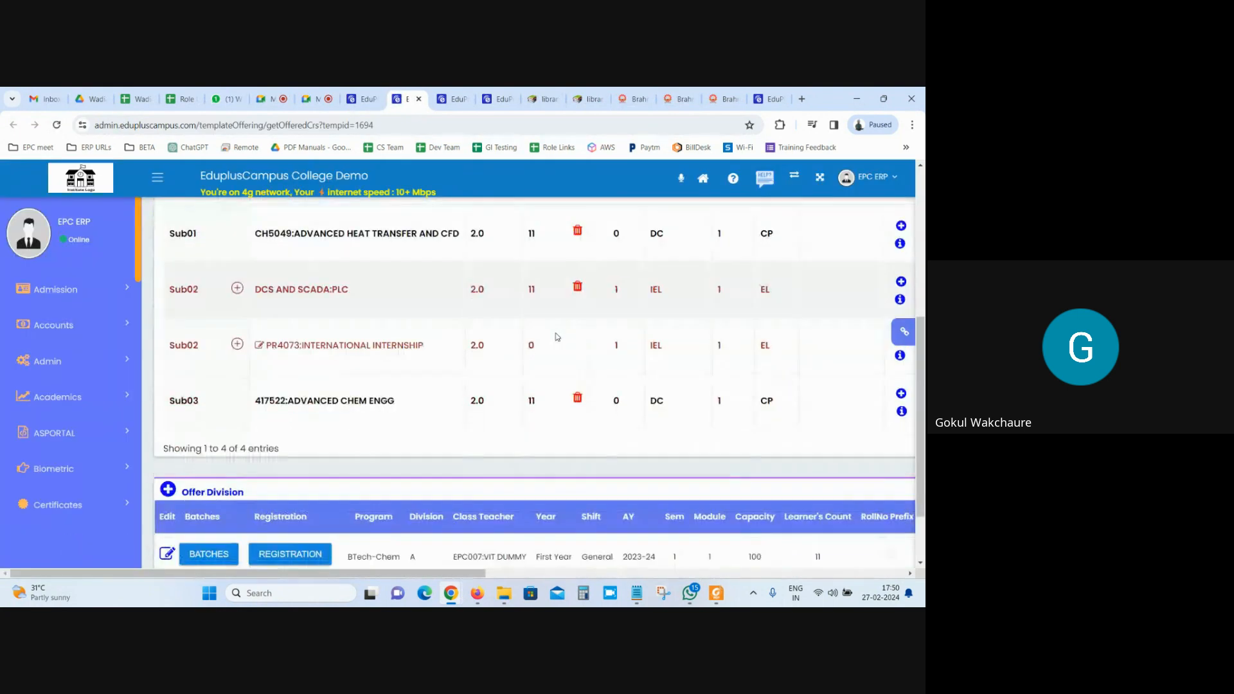
{"action": "scroll", "coordinate": [557, 337], "scroll_direction": "down", "scroll_amount": 1}
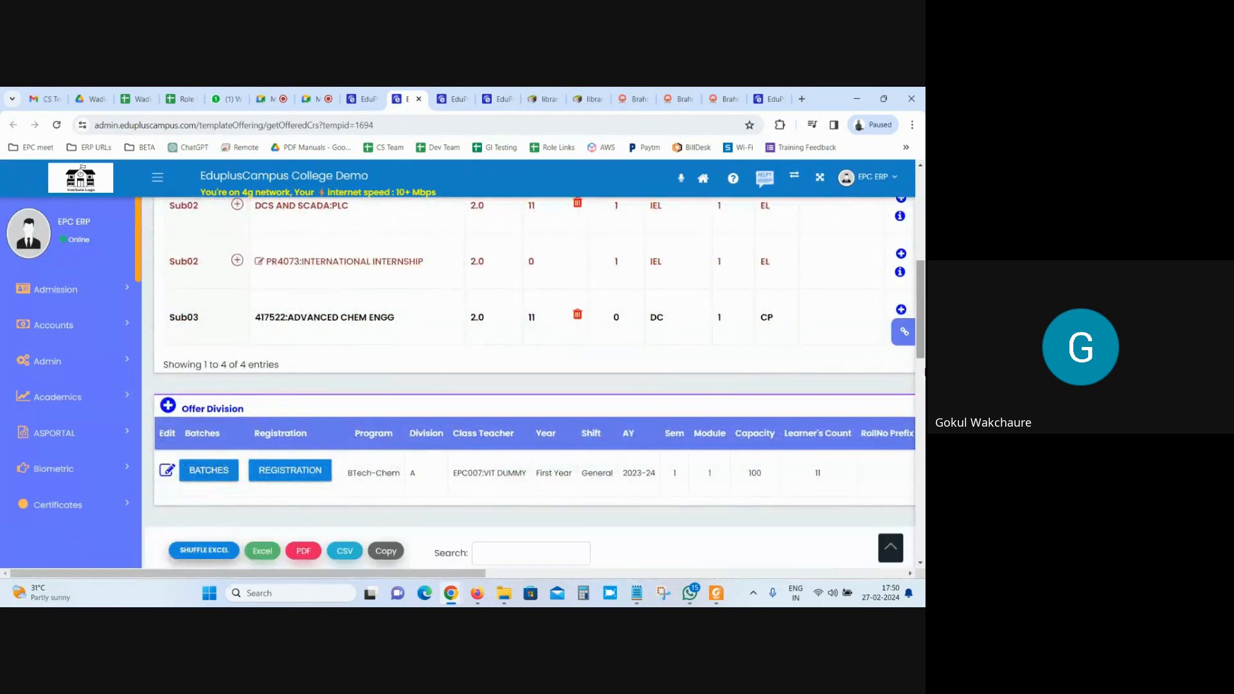
{"action": "scroll", "coordinate": [434, 441], "scroll_direction": "down", "scroll_amount": 10}
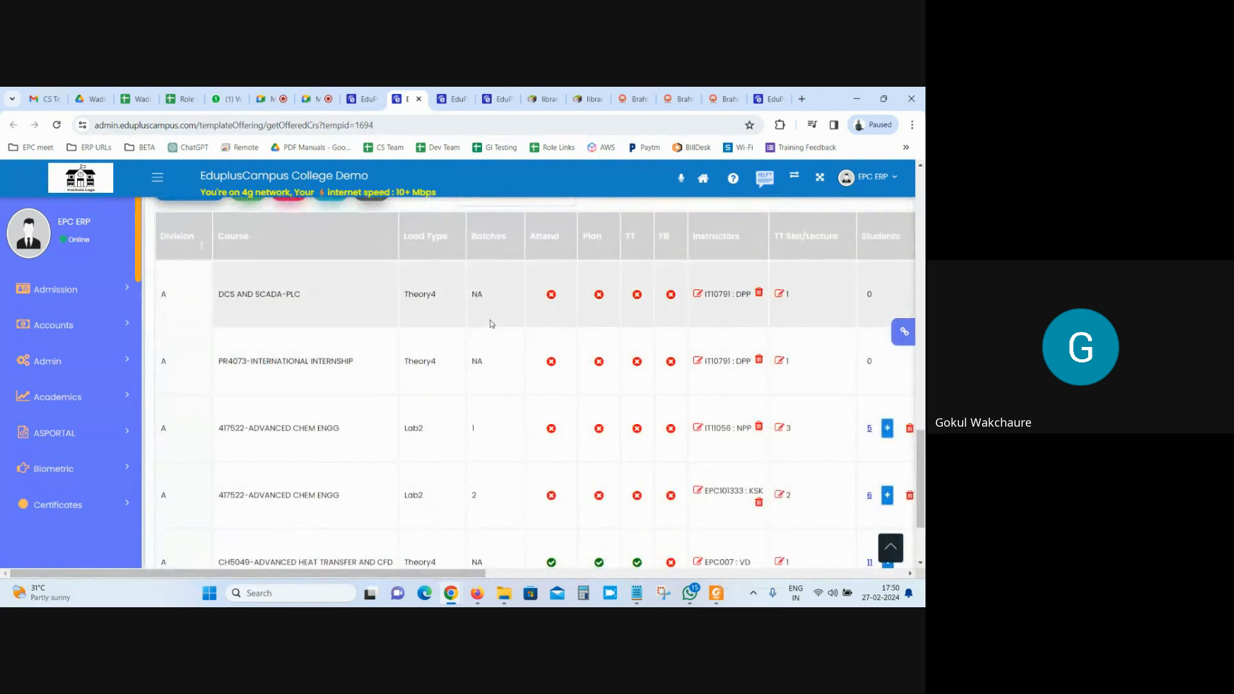
Assign EPC007:VIT DUMMY as the instructor for the DCS AND SCADA-PLC Theory4 batch and save it.
{"action": "left_click", "coordinate": [697, 294]}
{"action": "left_click", "coordinate": [263, 389]}
{"action": "type", "text": "adm"}
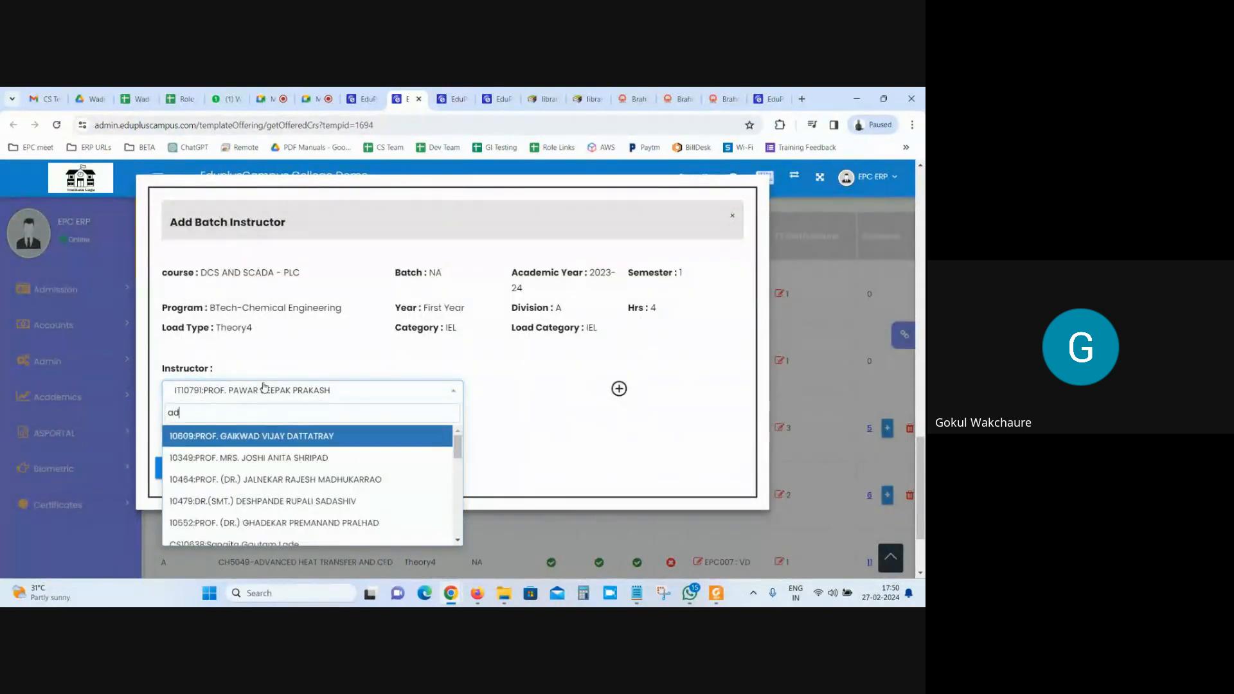
{"action": "left_click", "coordinate": [528, 406]}
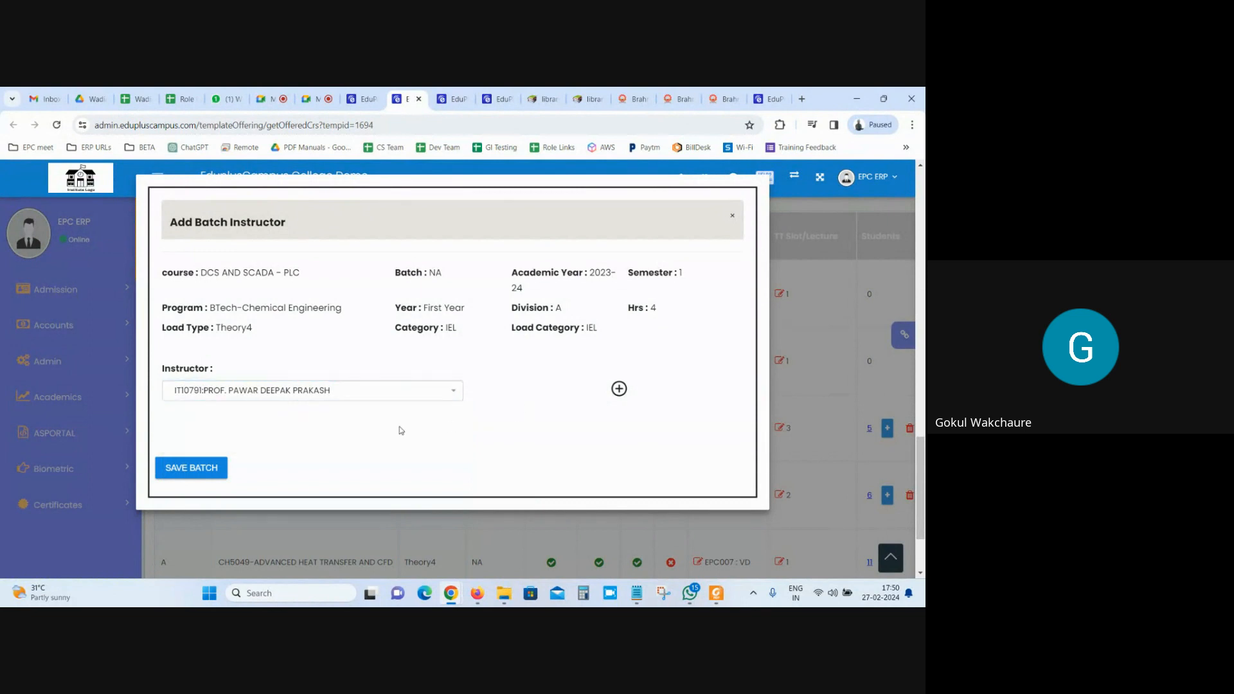
{"action": "left_click", "coordinate": [376, 391]}
{"action": "type", "text": "epc"}
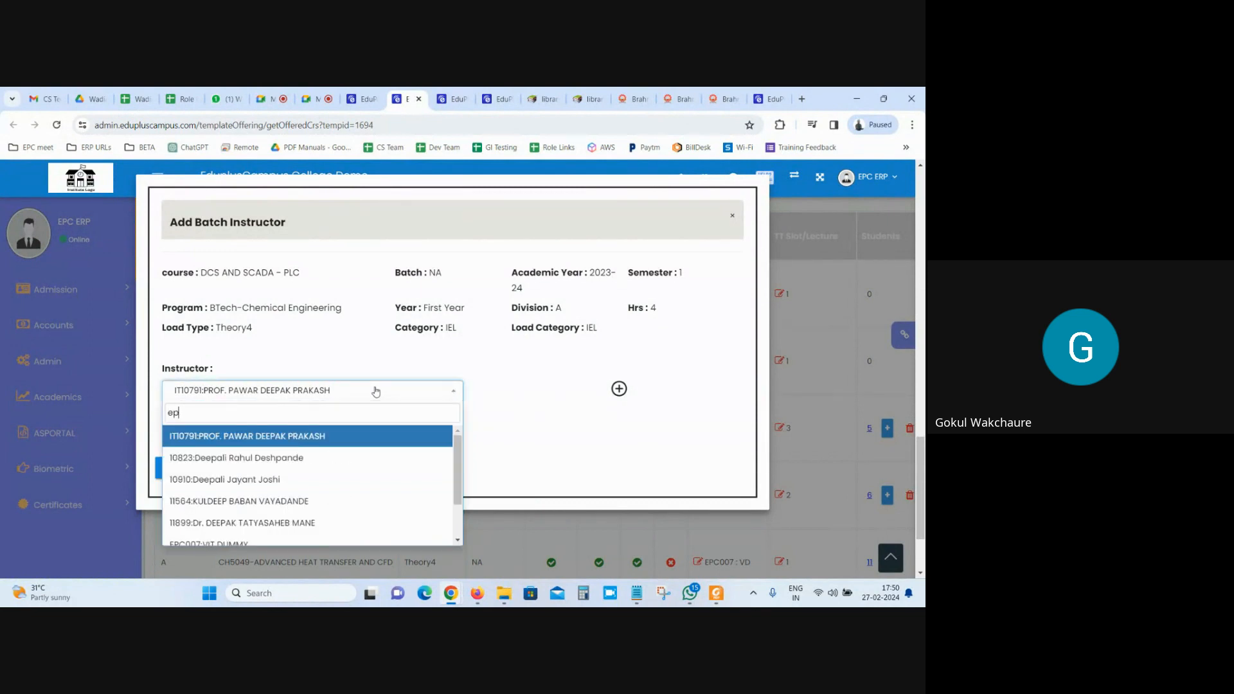
{"action": "left_click", "coordinate": [334, 435]}
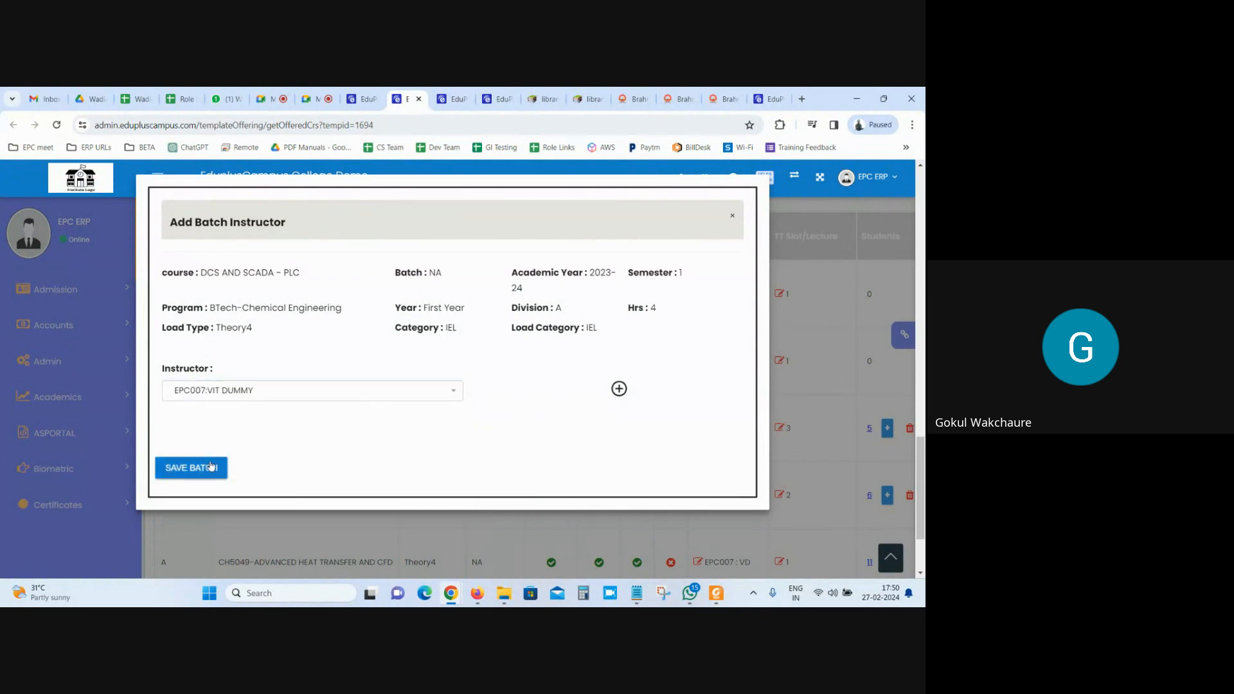
{"action": "left_click", "coordinate": [206, 468]}
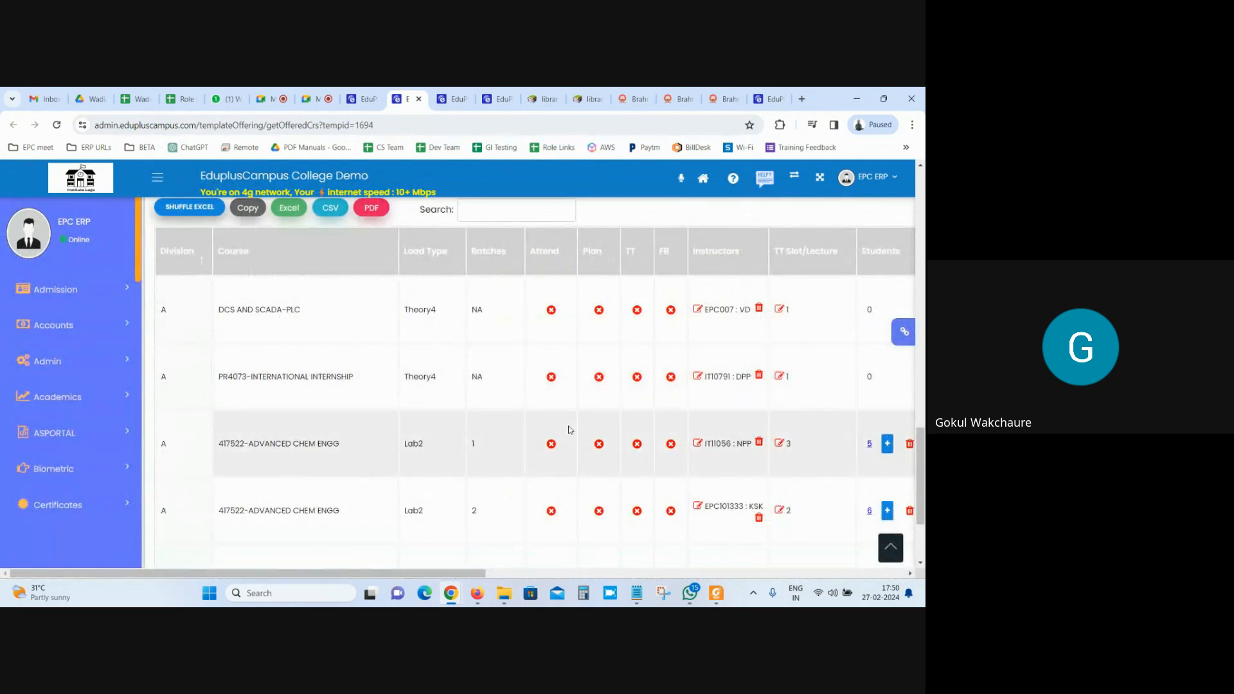
Change the instructor of ADVANCED CHEM ENGG Lab2 batch 1 to EPC007:VIT DUMMY and save the batch.
{"action": "left_click", "coordinate": [698, 443]}
{"action": "left_click", "coordinate": [333, 393]}
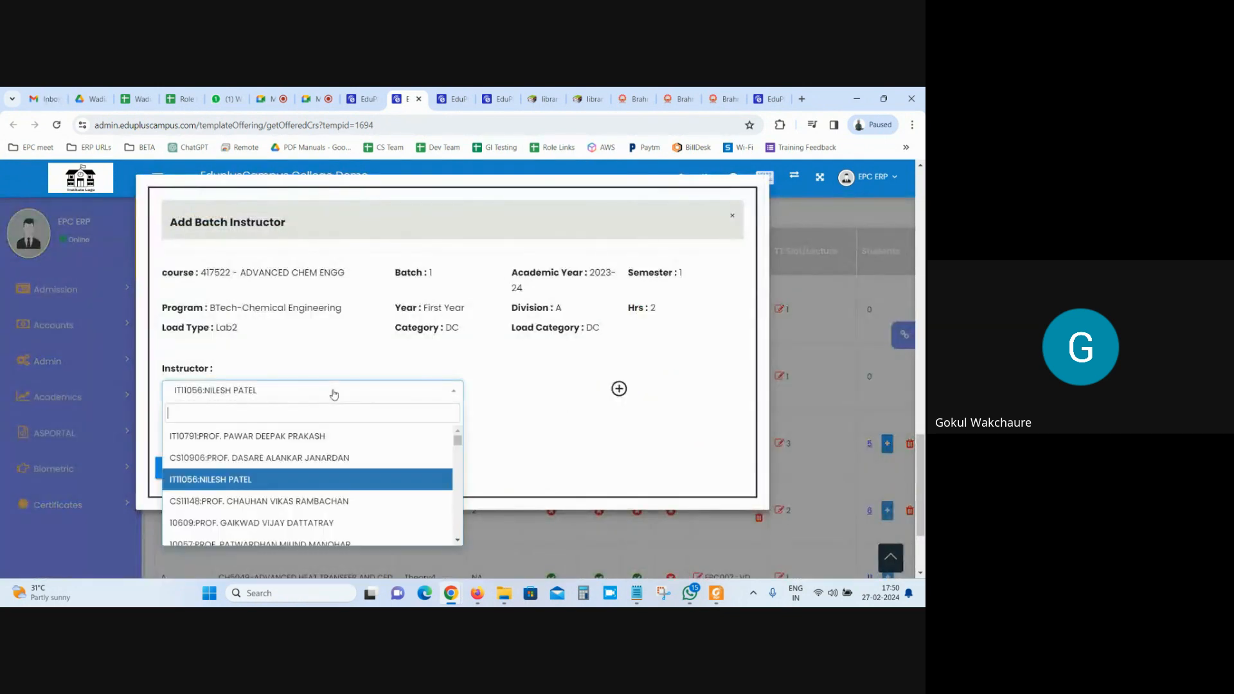
{"action": "type", "text": "ep"}
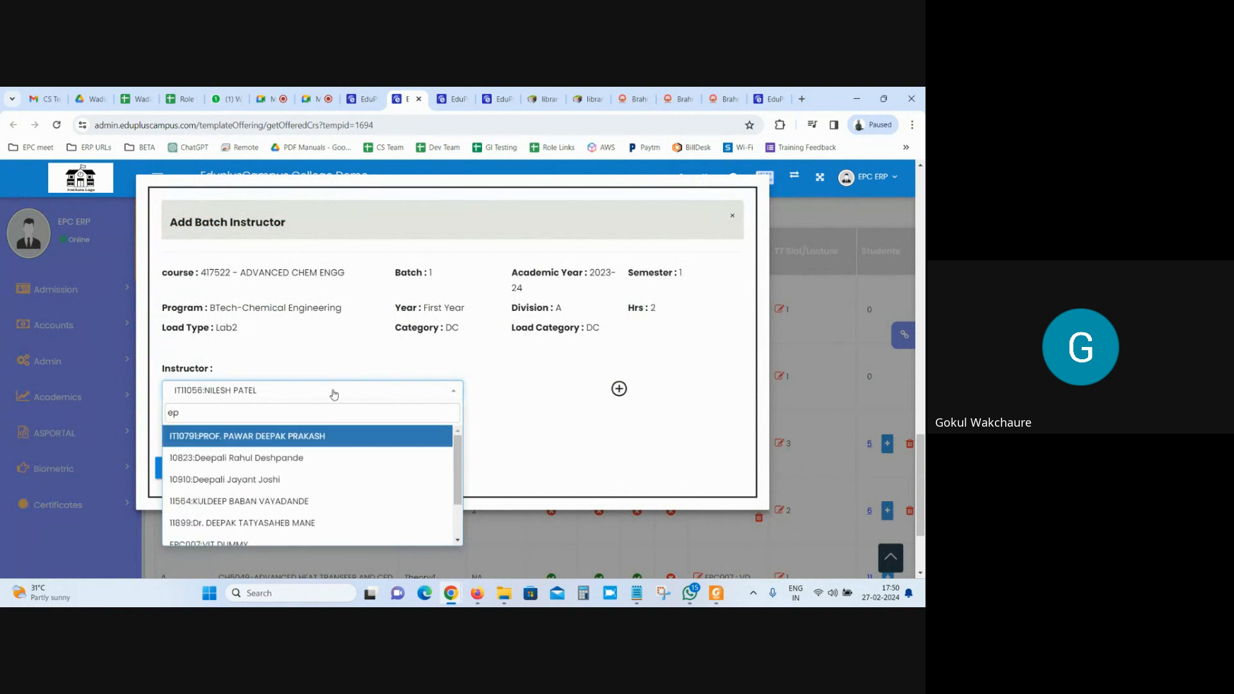
{"action": "type", "text": "c"}
{"action": "left_click", "coordinate": [315, 440]}
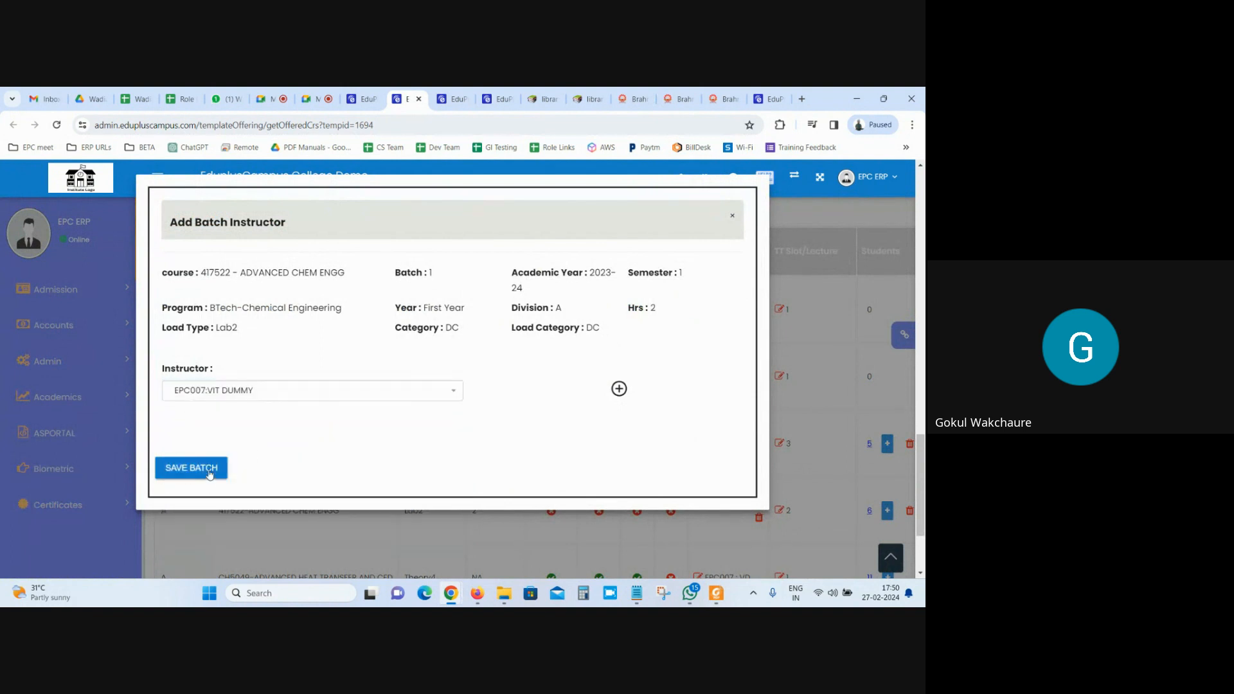
{"action": "left_click", "coordinate": [191, 467]}
Close the Set Load Type Conduction and Add Attendance Review pages, and open the EduplusCampus home page in a new tab.
{"action": "left_click", "coordinate": [439, 92]}
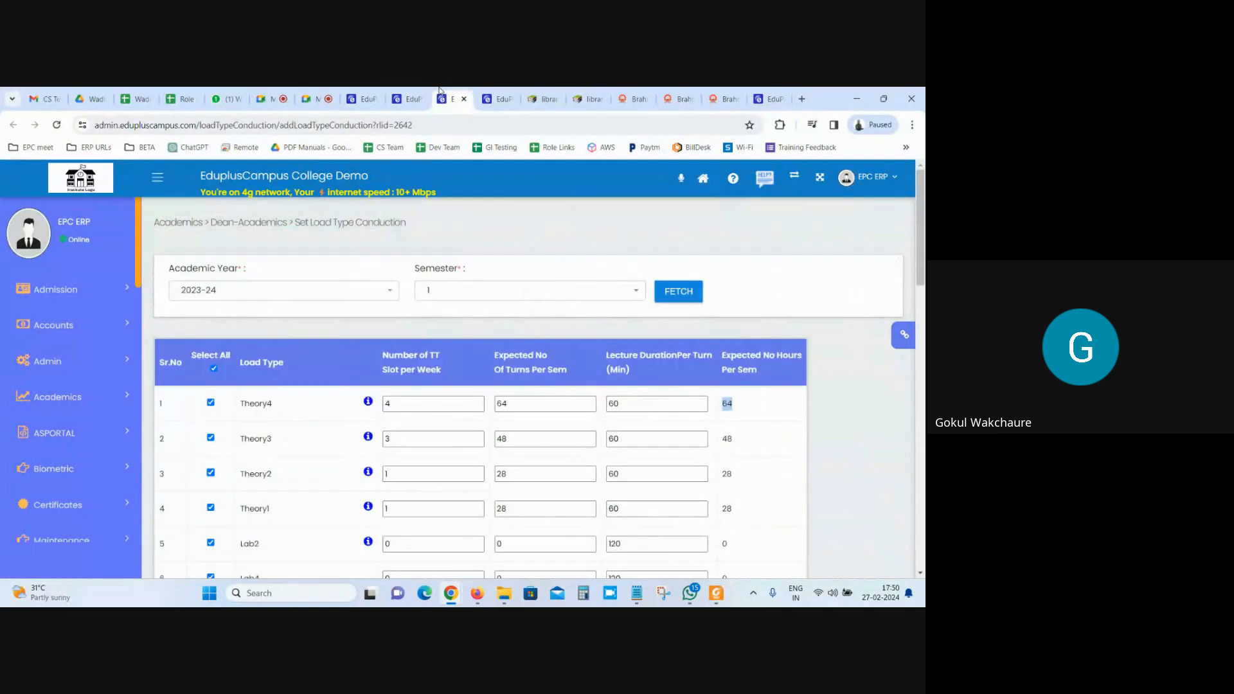
{"action": "left_click", "coordinate": [463, 98]}
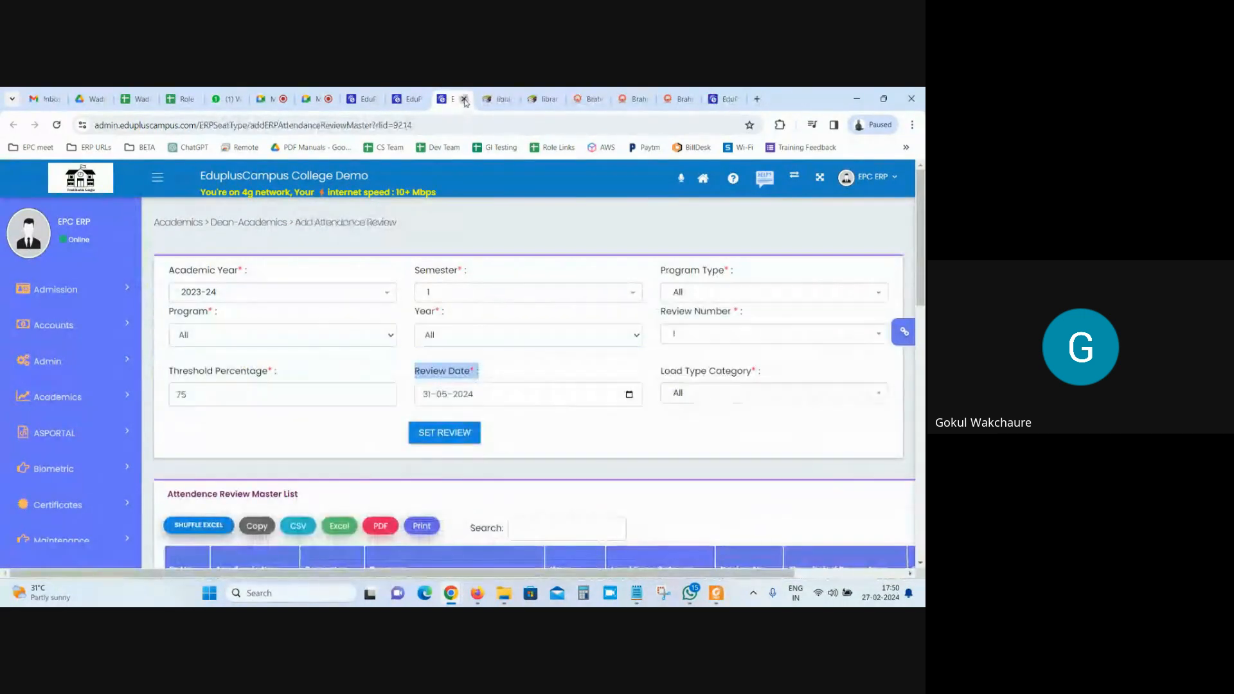
{"action": "left_click", "coordinate": [463, 99]}
{"action": "left_click", "coordinate": [415, 96]}
{"action": "right_click", "coordinate": [59, 182]}
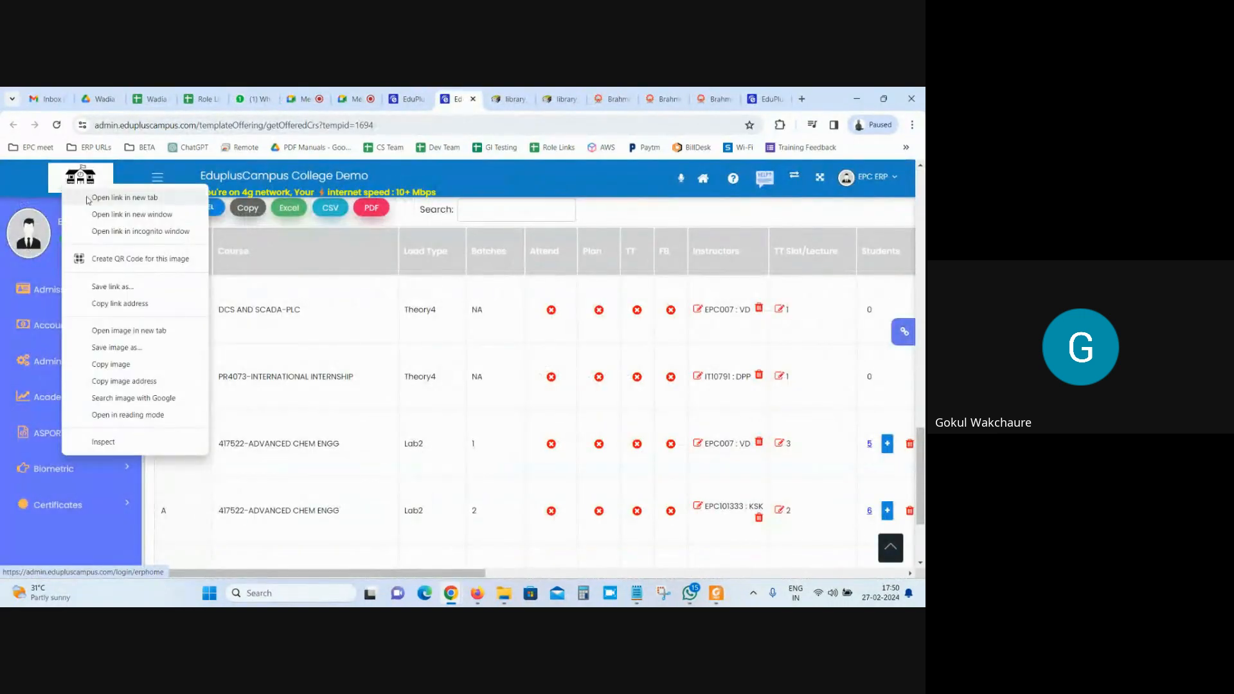
{"action": "left_click", "coordinate": [236, 197]}
{"action": "left_click", "coordinate": [478, 95]}
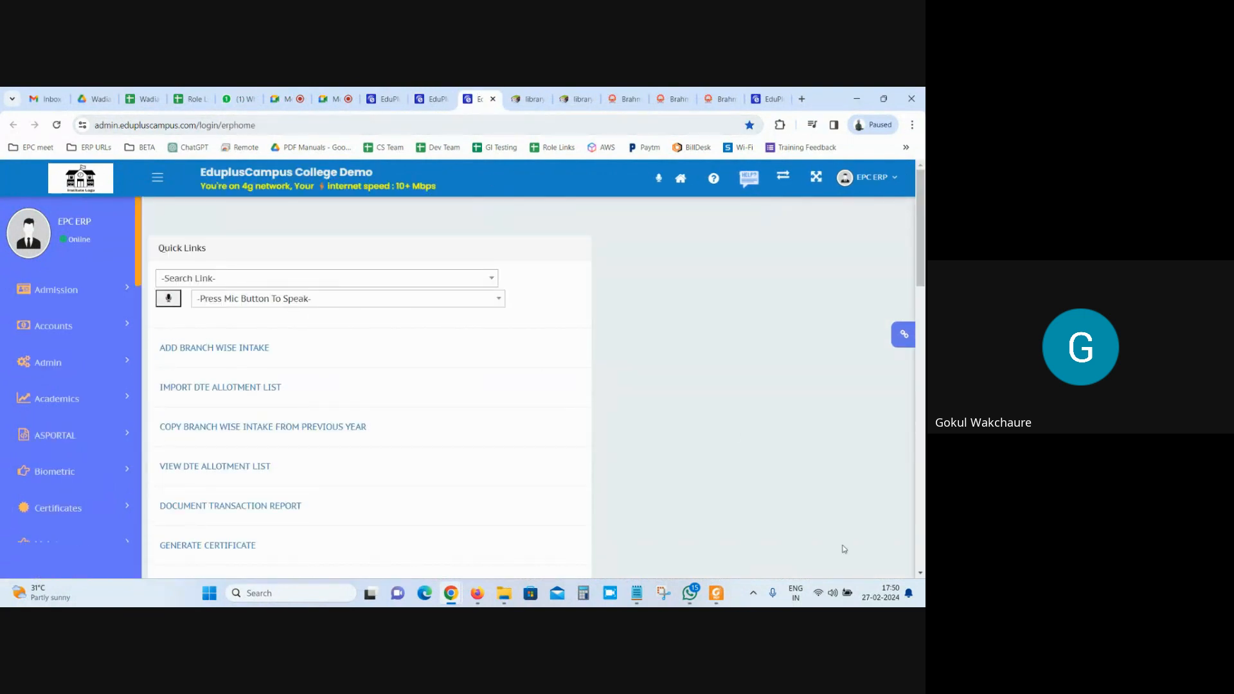
Examine the Course Owner and Instructor links under Academics, including Add Syllabus and Course Plan.
{"action": "mouse_move", "coordinate": [727, 598]}
{"action": "left_click", "coordinate": [52, 400]}
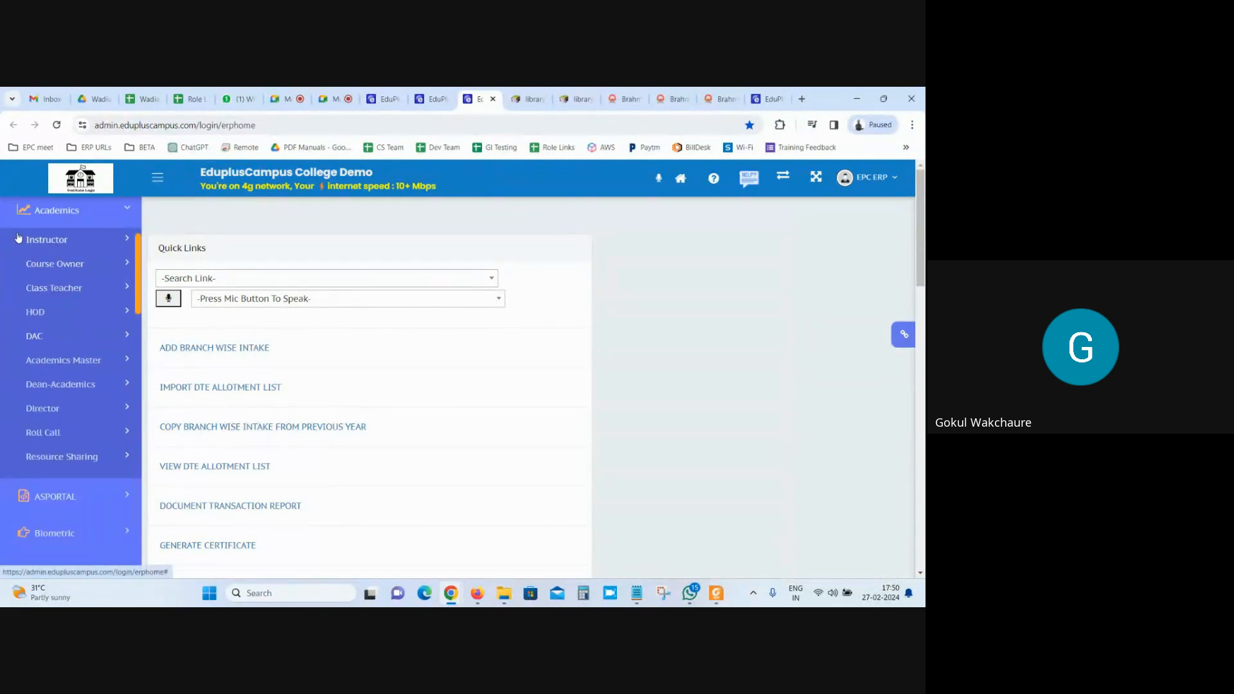
{"action": "left_click", "coordinate": [37, 269]}
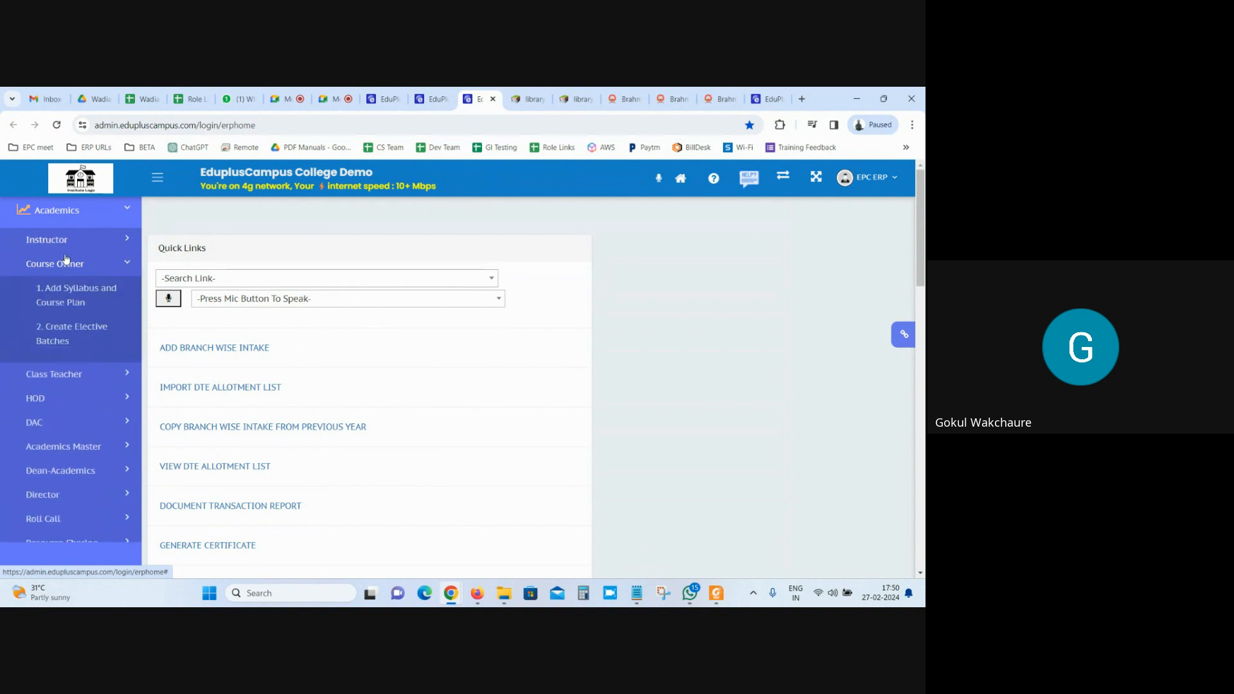
{"action": "left_click", "coordinate": [92, 244]}
{"action": "left_click", "coordinate": [92, 244]}
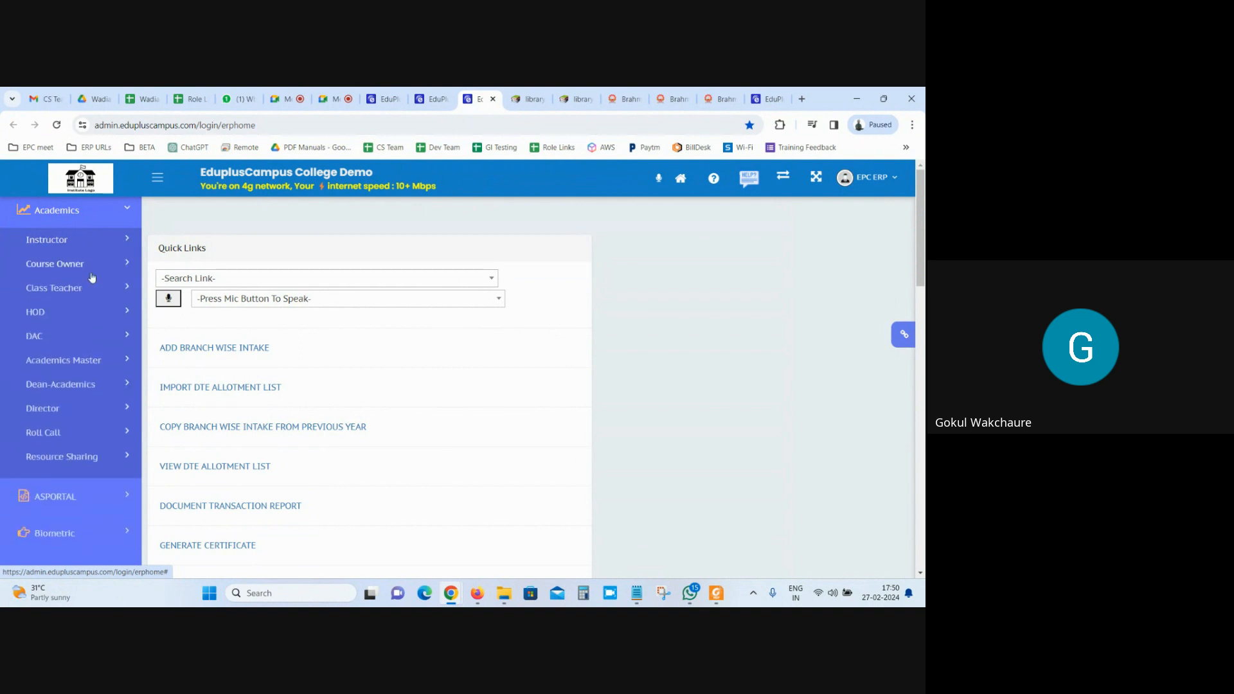
{"action": "left_click", "coordinate": [91, 268]}
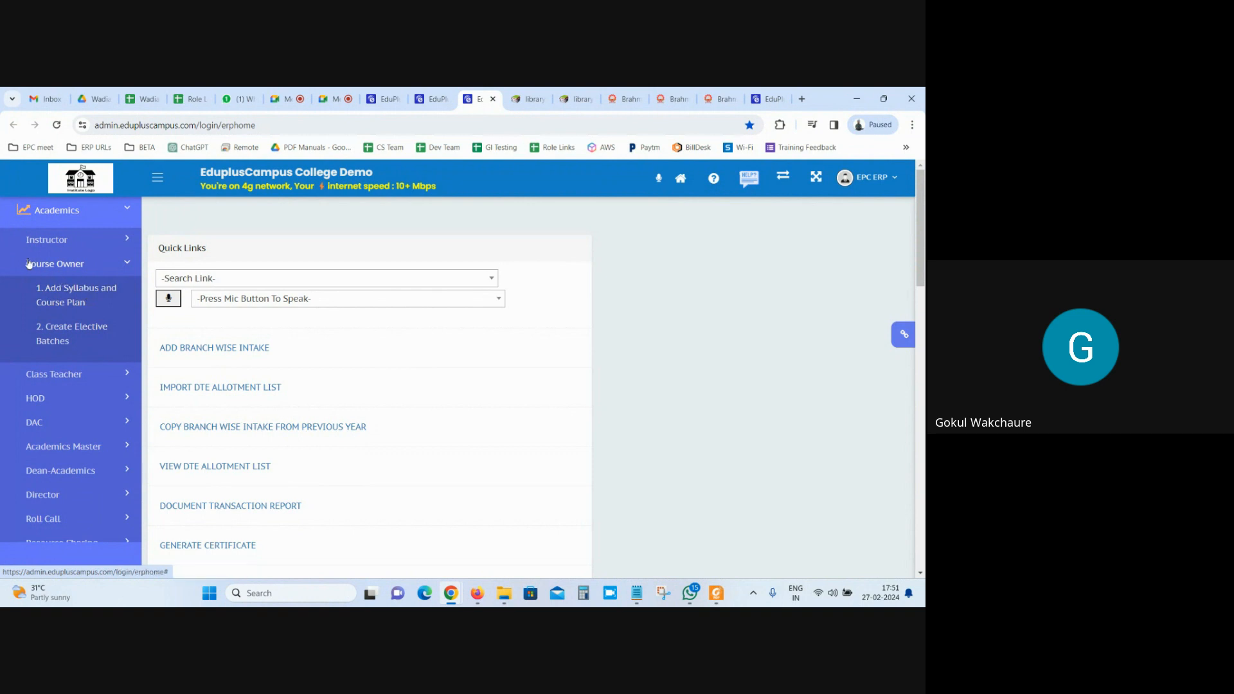
{"action": "left_click", "coordinate": [77, 264]}
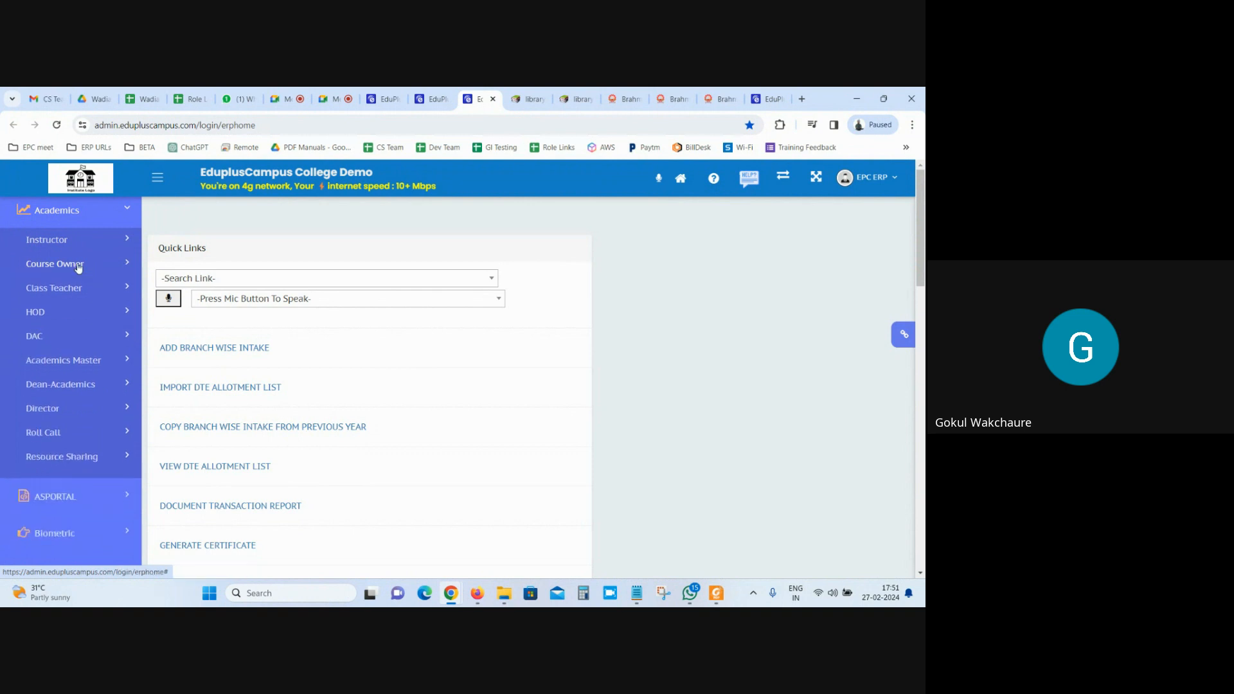
{"action": "left_click", "coordinate": [41, 244]}
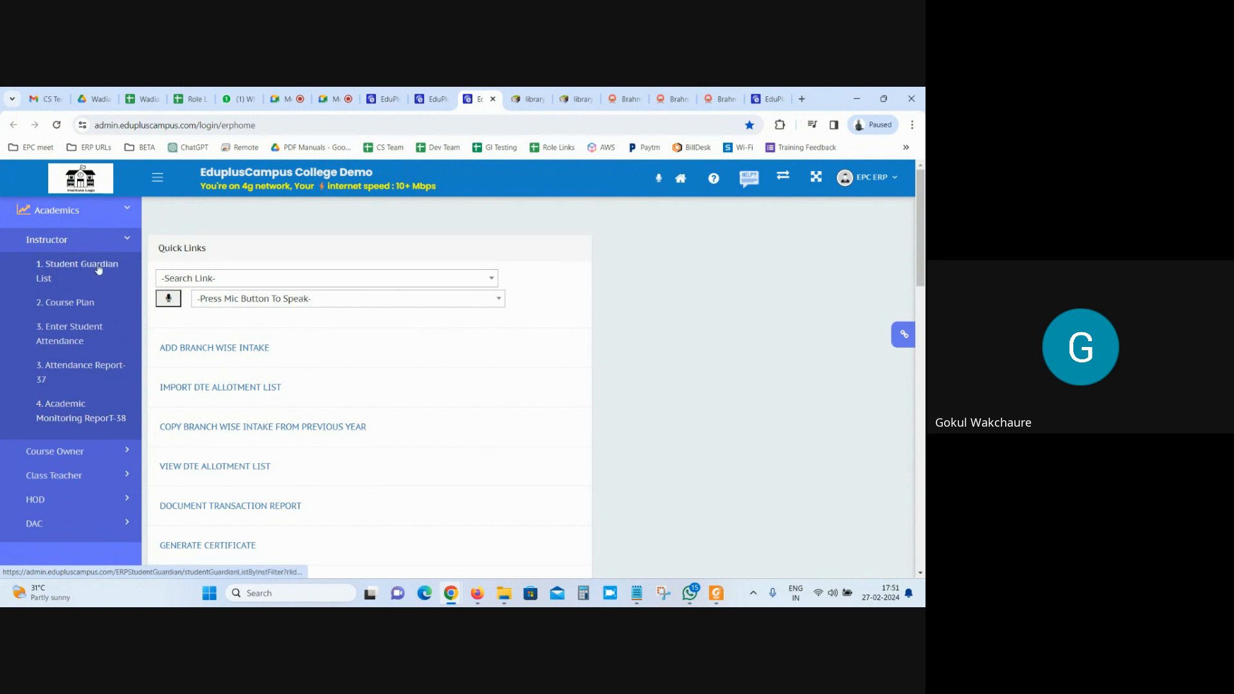
{"action": "left_click", "coordinate": [73, 242]}
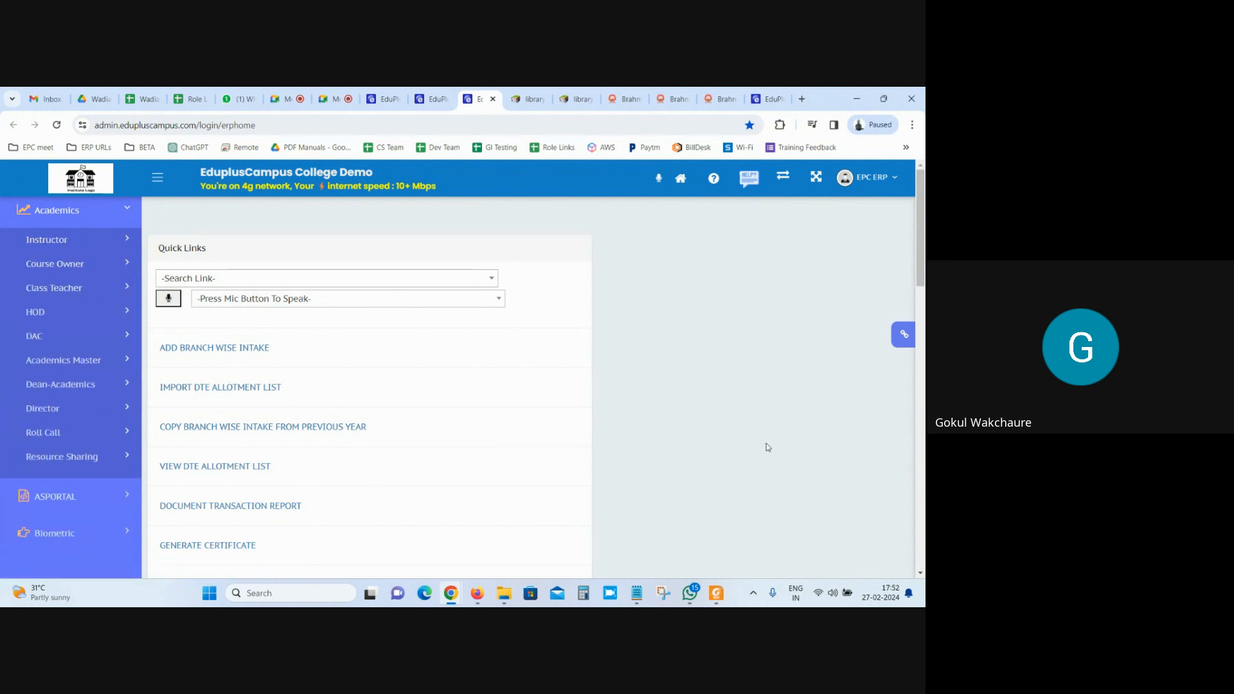
Review the activity table in the Academics + Course Plan SOP in Foxit PDF Reader and return to EduplusCampus.
{"action": "left_click", "coordinate": [716, 593]}
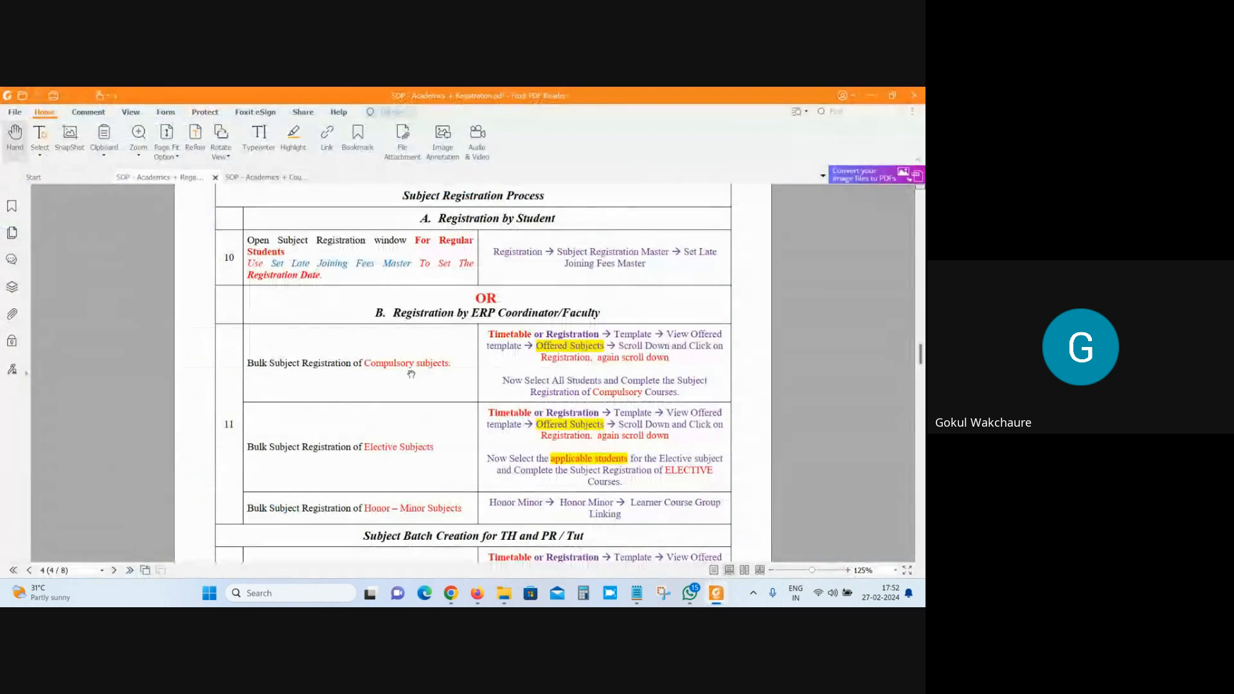
{"action": "left_click", "coordinate": [252, 179]}
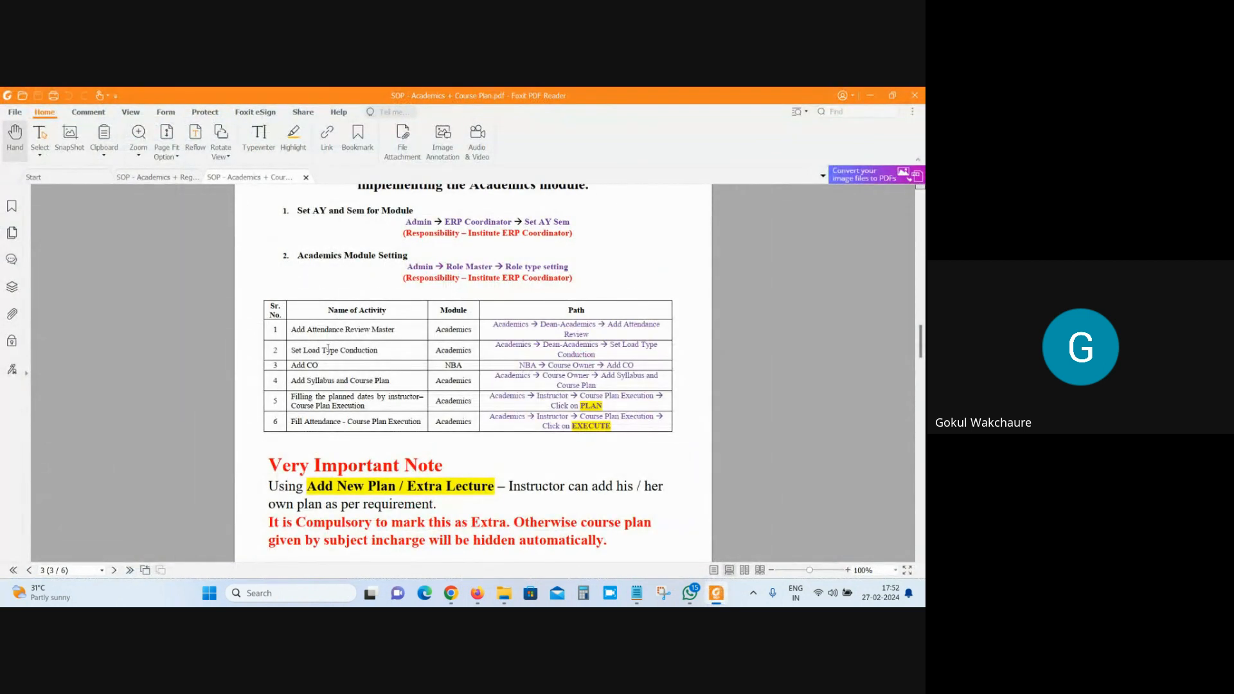
{"action": "left_click", "coordinate": [450, 593]}
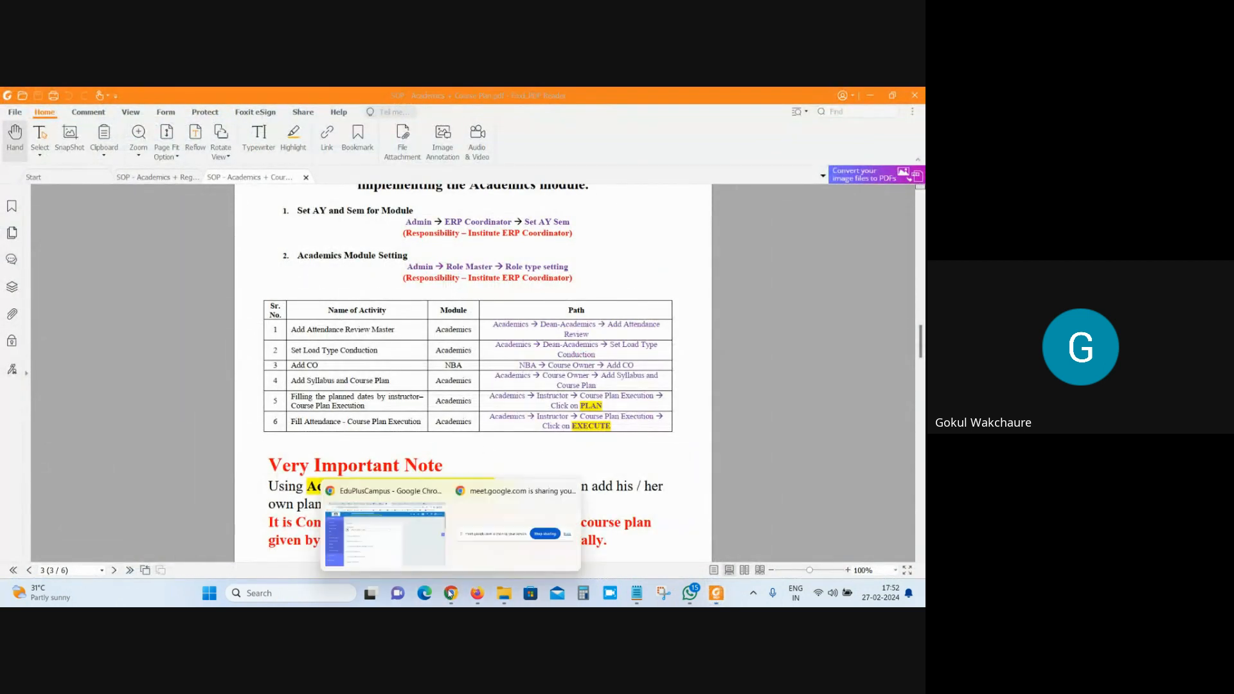
{"action": "left_click", "coordinate": [380, 552]}
Open the Assign Course Owner page of the Academics DAC role in a new browser tab and switch to it.
{"action": "left_click", "coordinate": [388, 280]}
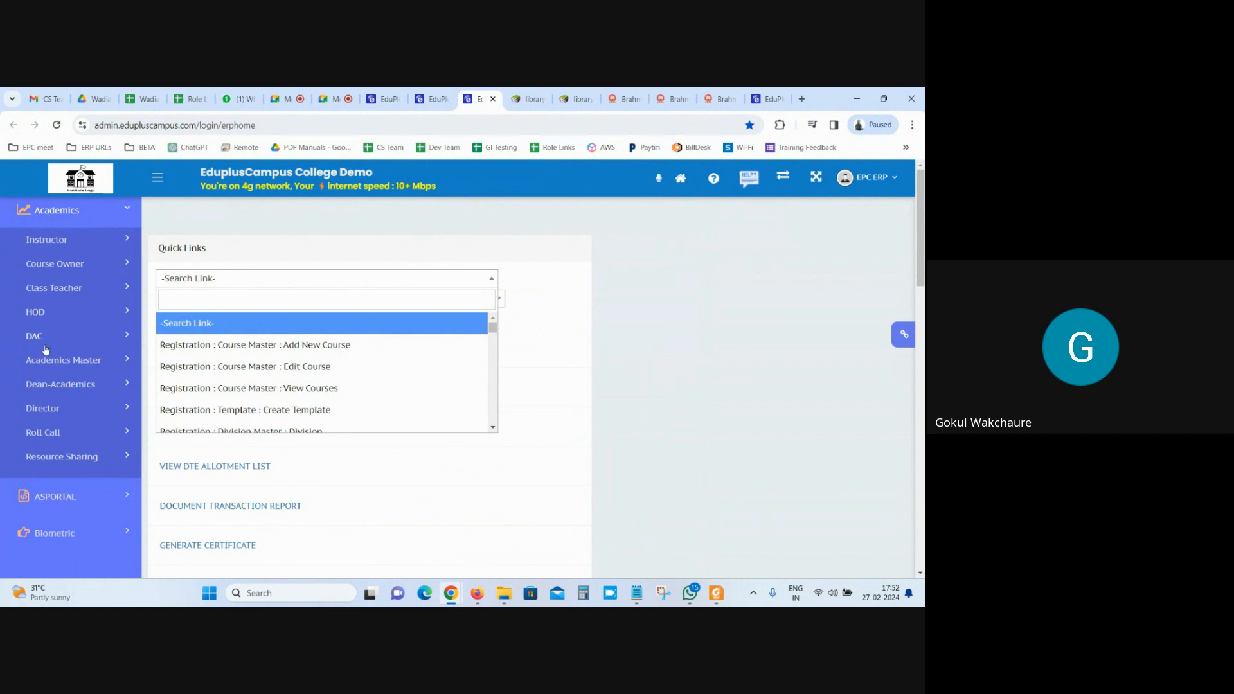
{"action": "left_click", "coordinate": [71, 339]}
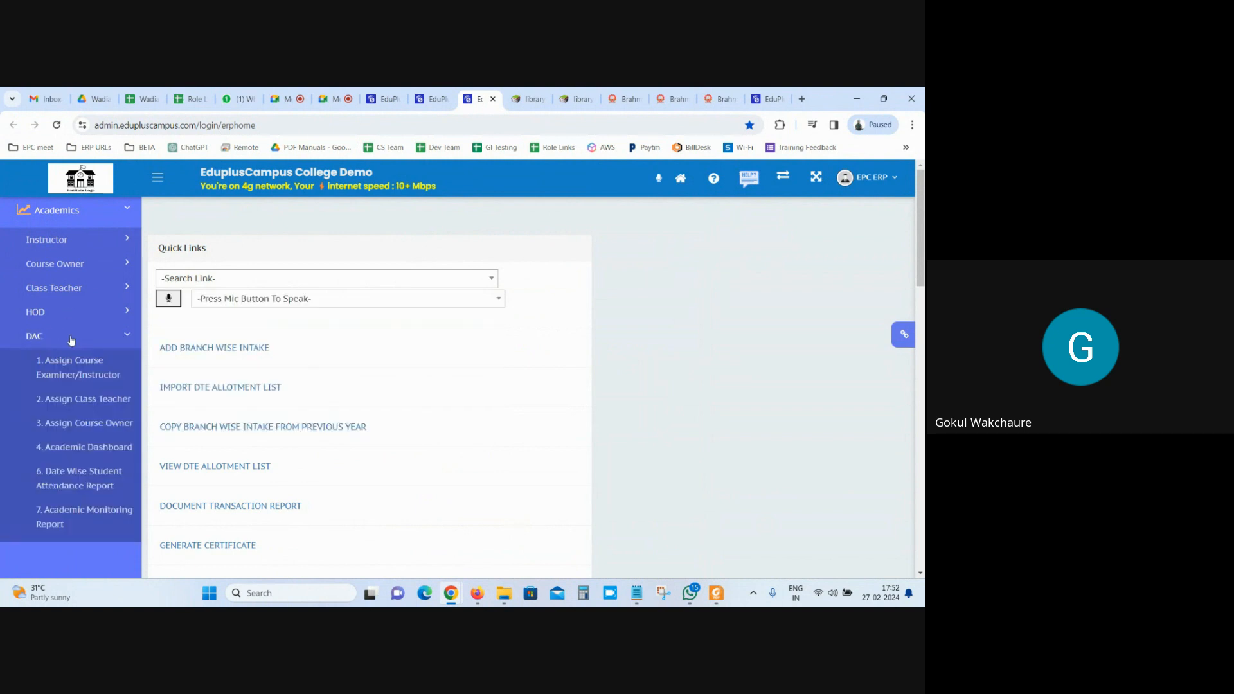
{"action": "right_click", "coordinate": [90, 426]}
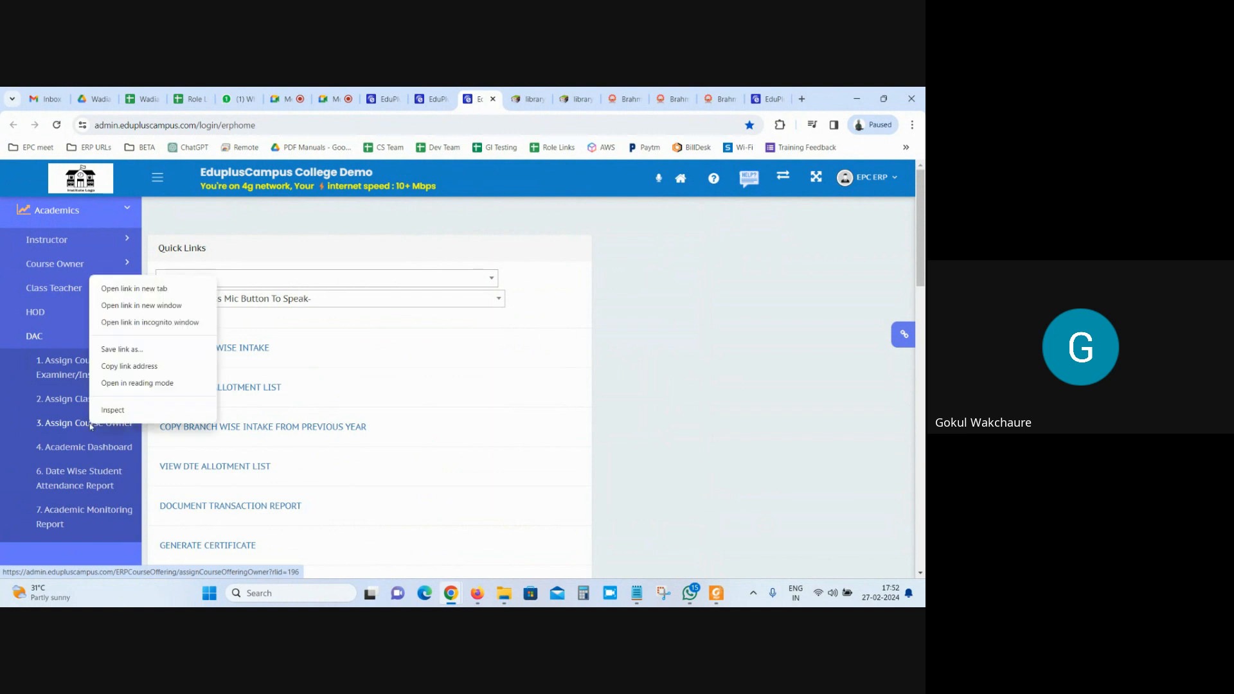
{"action": "left_click", "coordinate": [129, 284]}
{"action": "left_click", "coordinate": [500, 99]}
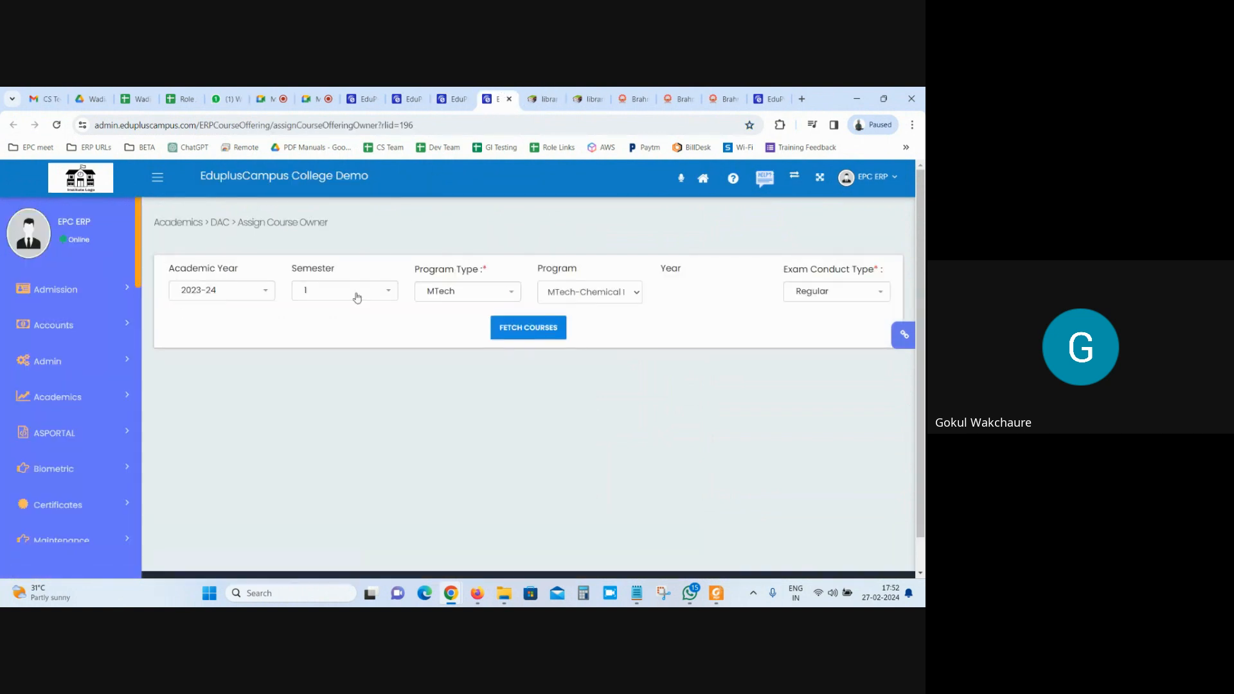
Set the program type to BTech and fetch the 2023-24 semester 1 first-year courses of BTech-Chemical Engineering.
{"action": "left_click", "coordinate": [446, 290]}
{"action": "left_click", "coordinate": [449, 377]}
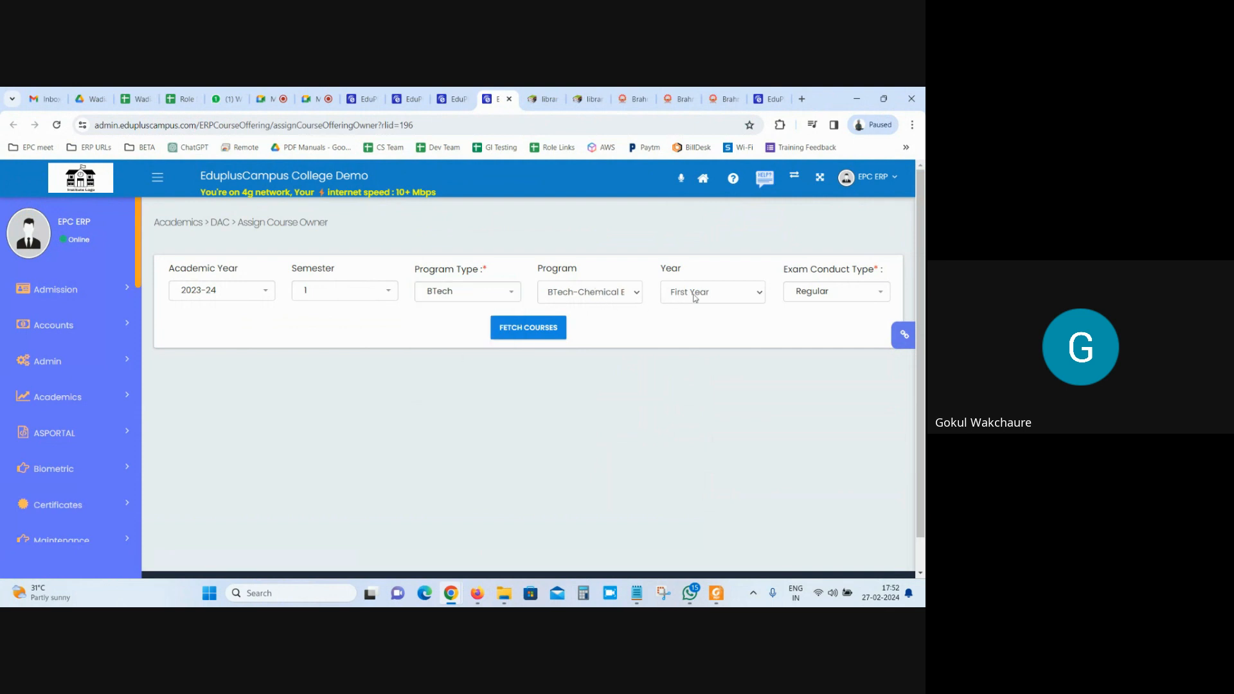
{"action": "left_click", "coordinate": [546, 326]}
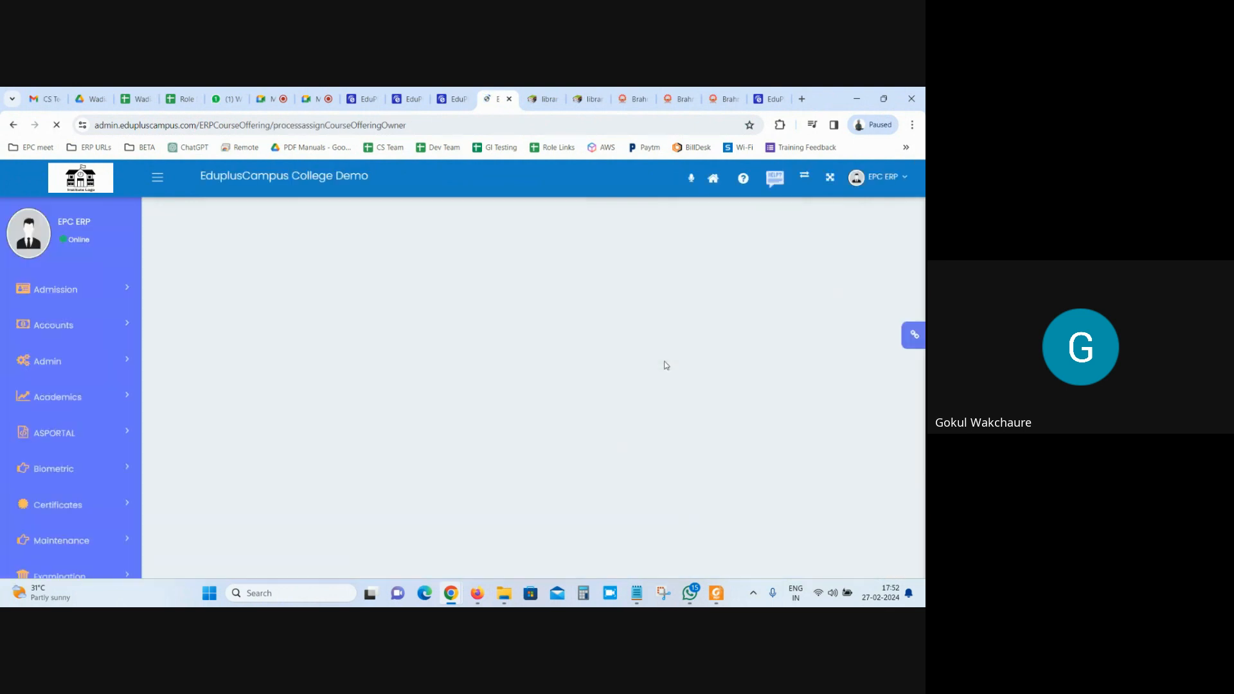
{"action": "scroll", "coordinate": [606, 385], "scroll_direction": "down", "scroll_amount": 2}
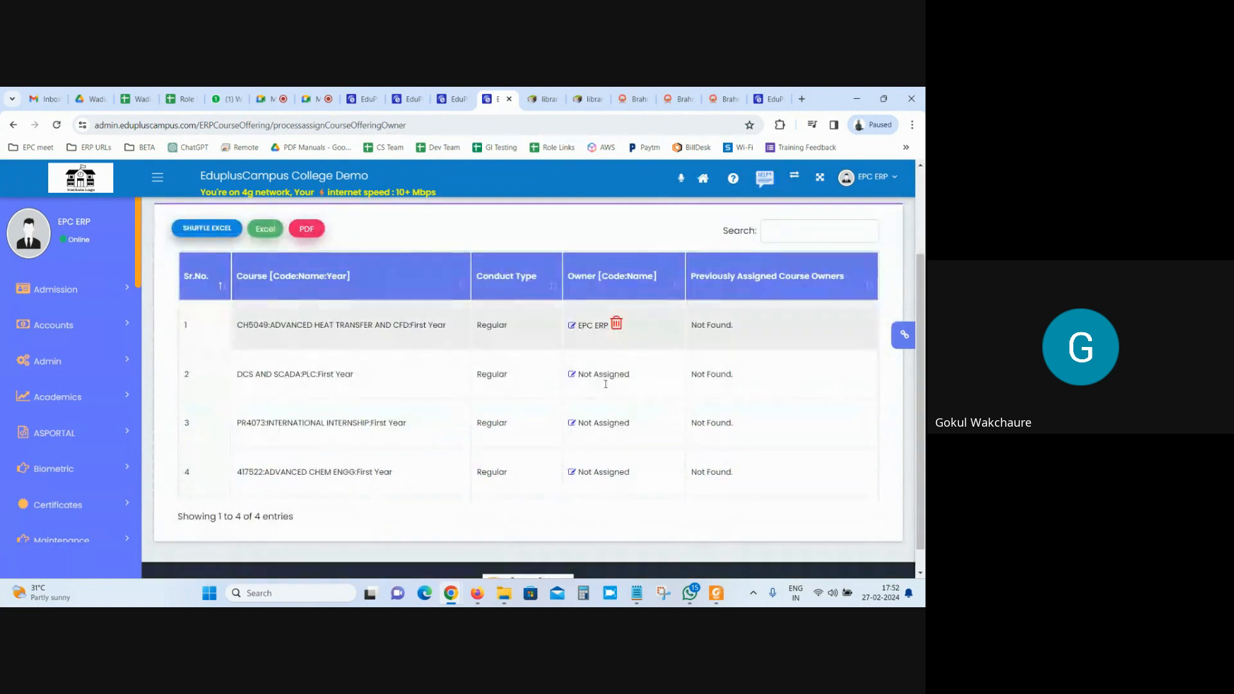
Assign EPC007:EPC ERP as the course owner of CH5049 ADVANCED HEAT TRANSFER AND CFD.
{"action": "left_click", "coordinate": [572, 326]}
{"action": "left_click", "coordinate": [432, 279]}
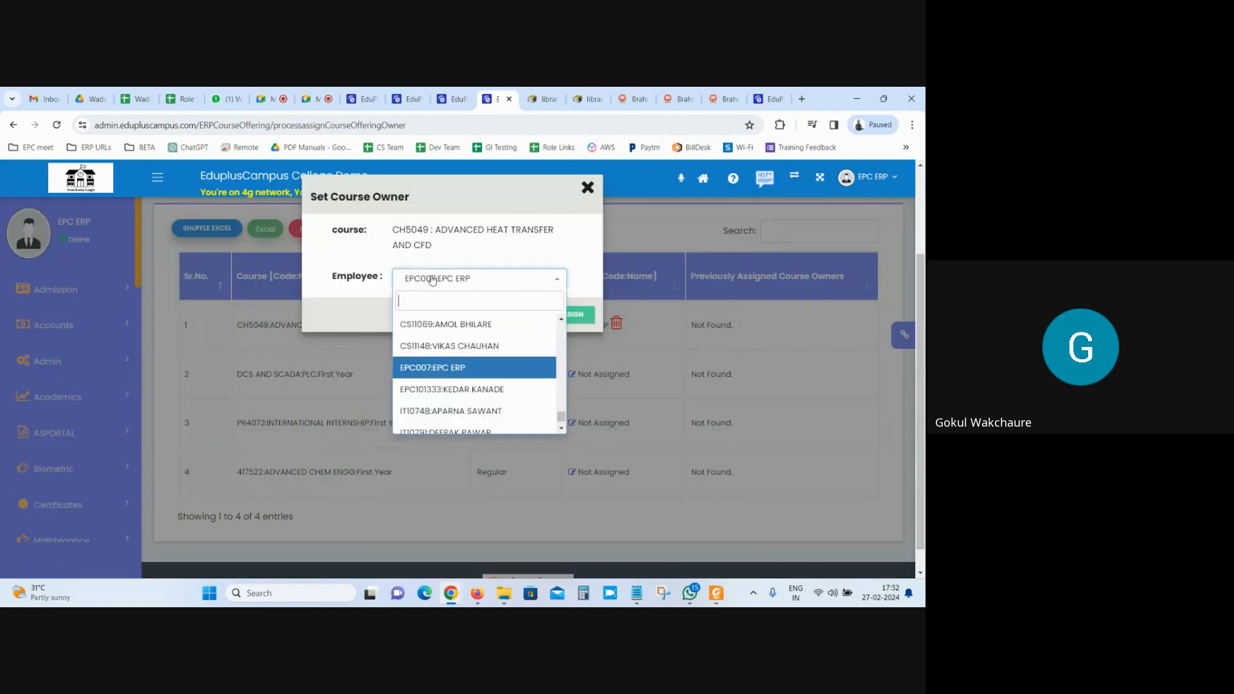
{"action": "left_click", "coordinate": [450, 360]}
{"action": "left_click", "coordinate": [569, 316]}
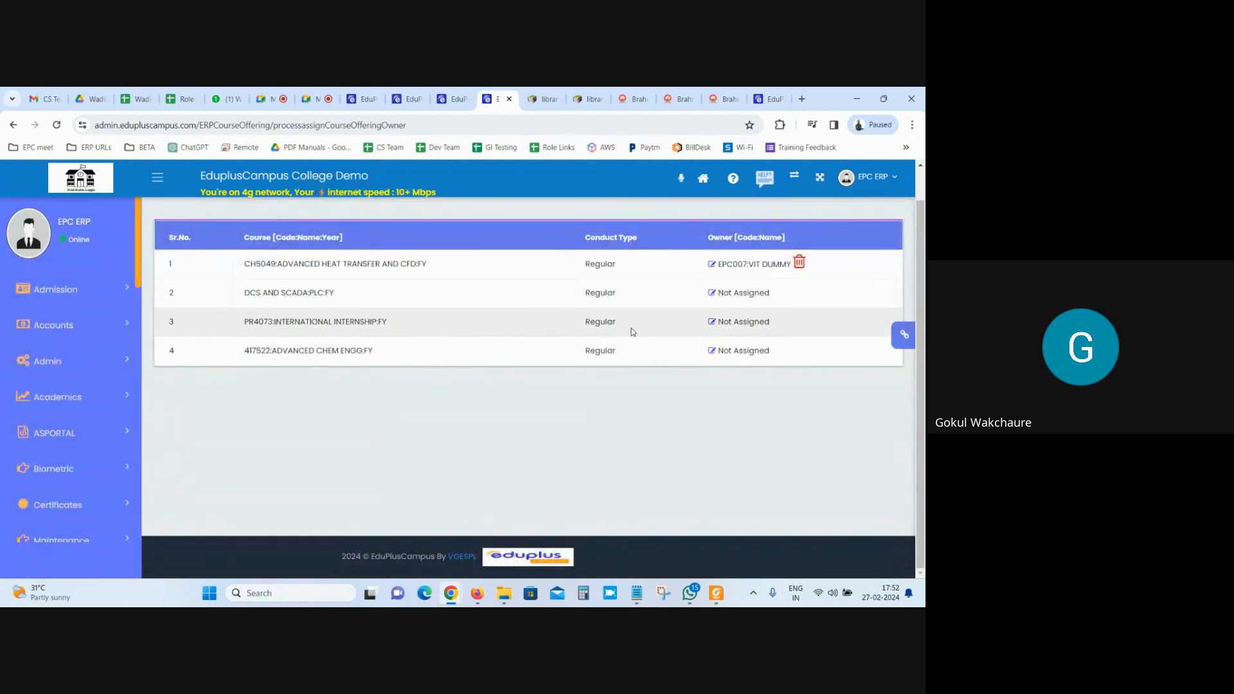
Find the employee with "epc" and assign EPC007:EPC ERP as the course owner of DCS AND SCADA : PLC.
{"action": "left_click", "coordinate": [712, 293]}
{"action": "left_click", "coordinate": [436, 266]}
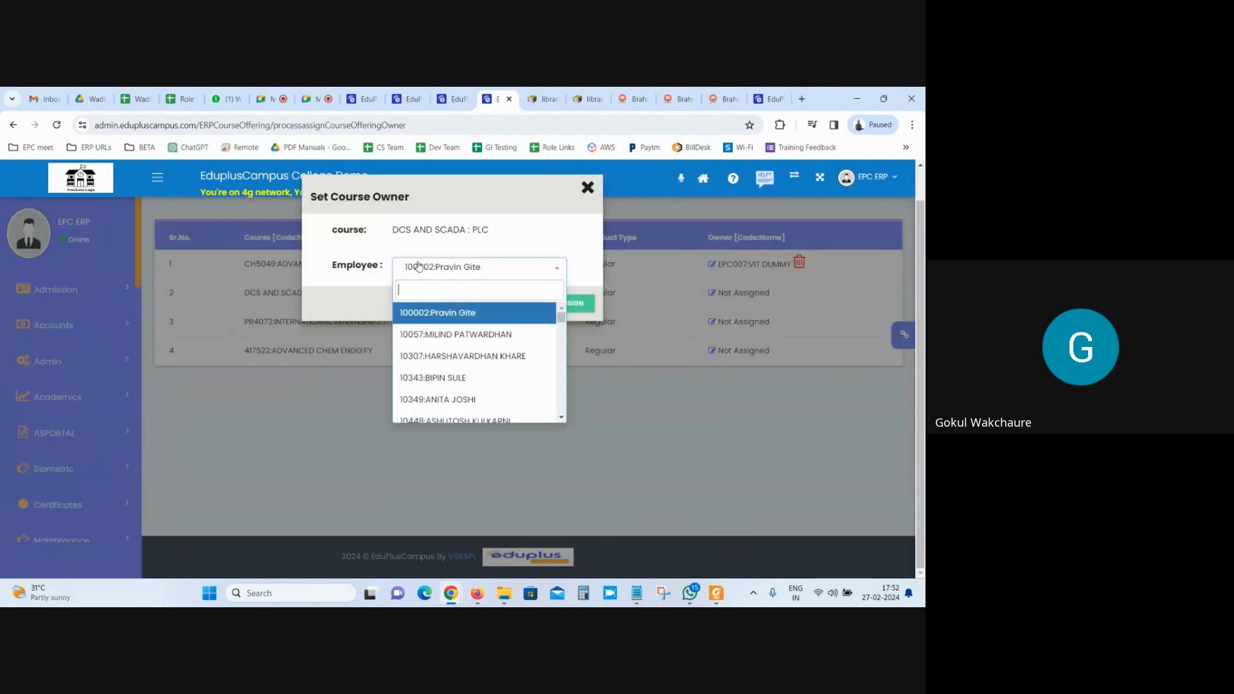
{"action": "type", "text": "epc"}
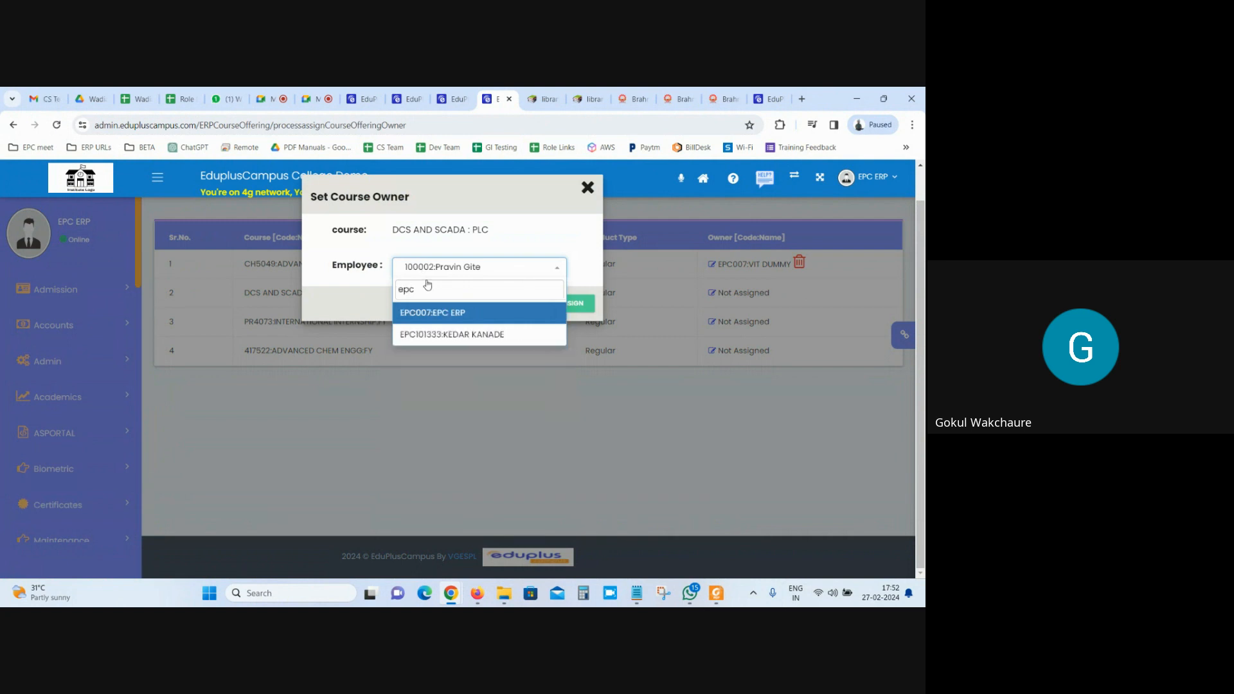
{"action": "left_click", "coordinate": [457, 312]}
{"action": "left_click", "coordinate": [576, 304]}
Find the employee with "epc" and assign EPC007:EPC ERP as the course owner of PR4073 INTERNATIONAL INTERNSHIP.
{"action": "left_click", "coordinate": [712, 322]}
{"action": "left_click", "coordinate": [418, 266]}
{"action": "type", "text": "epc"}
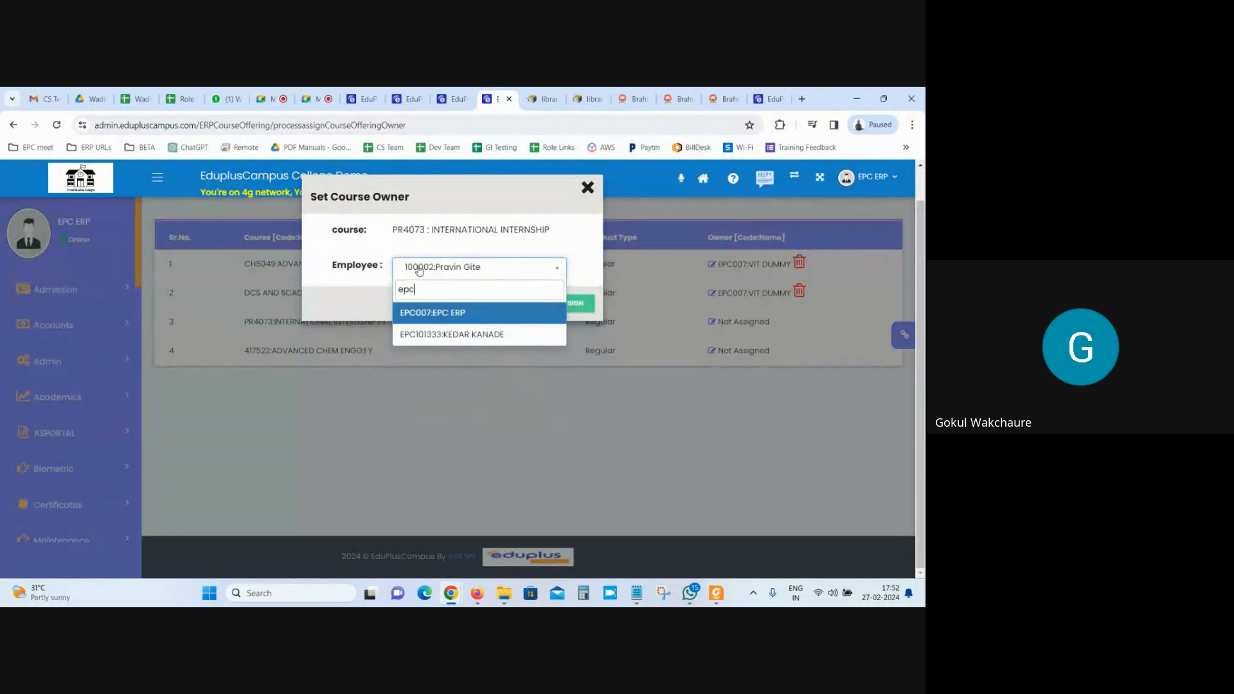
{"action": "left_click", "coordinate": [451, 313]}
{"action": "left_click", "coordinate": [577, 303]}
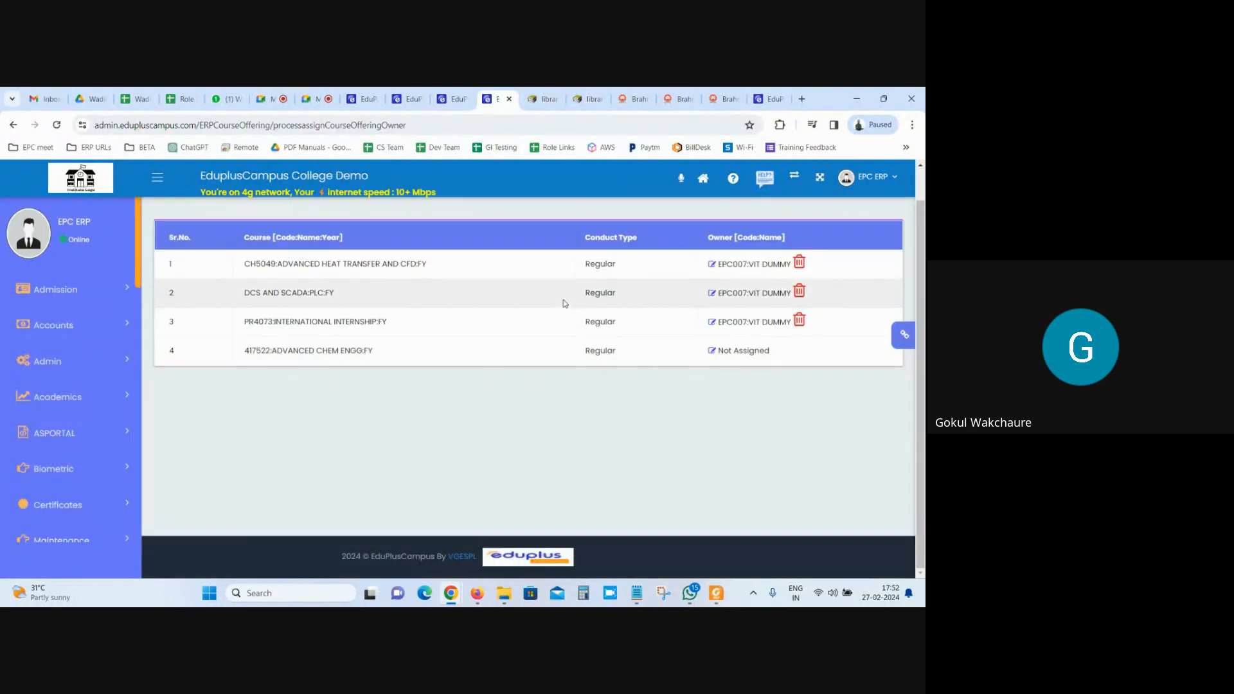
{"action": "scroll", "coordinate": [441, 308], "scroll_direction": "up", "scroll_amount": 1}
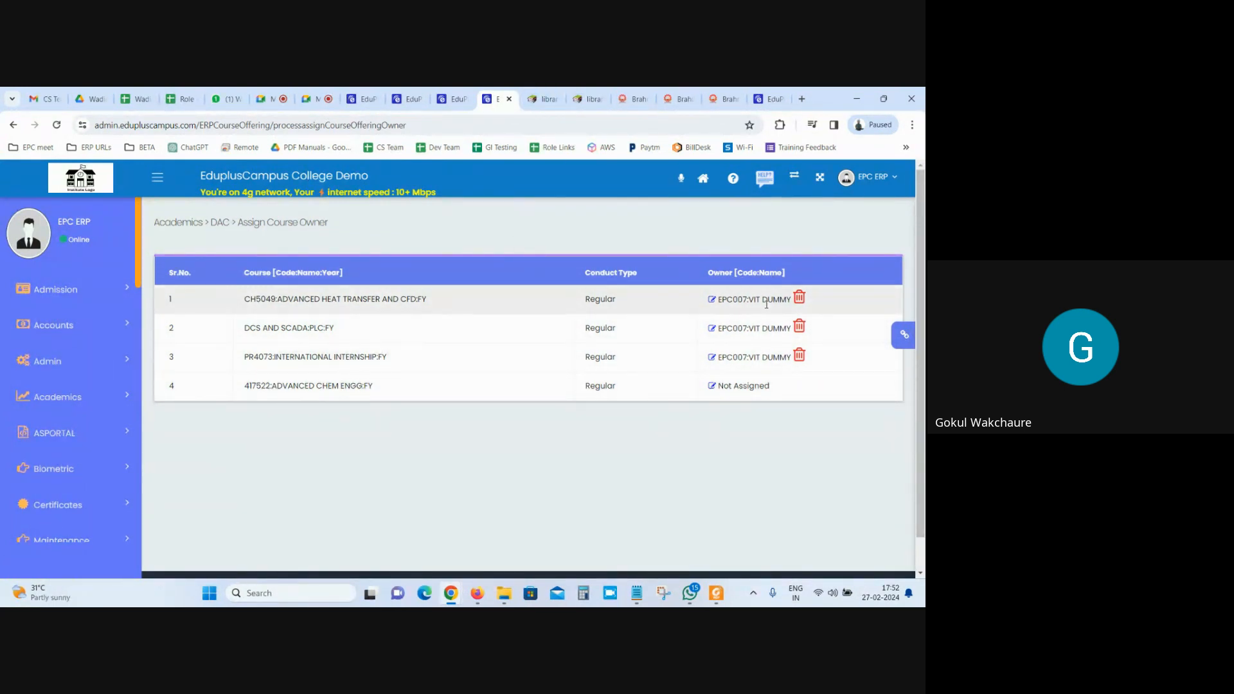
Close the Assign Course Owner page and open the DAC role's Assign Class Teacher page in a new browser tab.
{"action": "left_click", "coordinate": [453, 99]}
{"action": "left_click", "coordinate": [492, 95]}
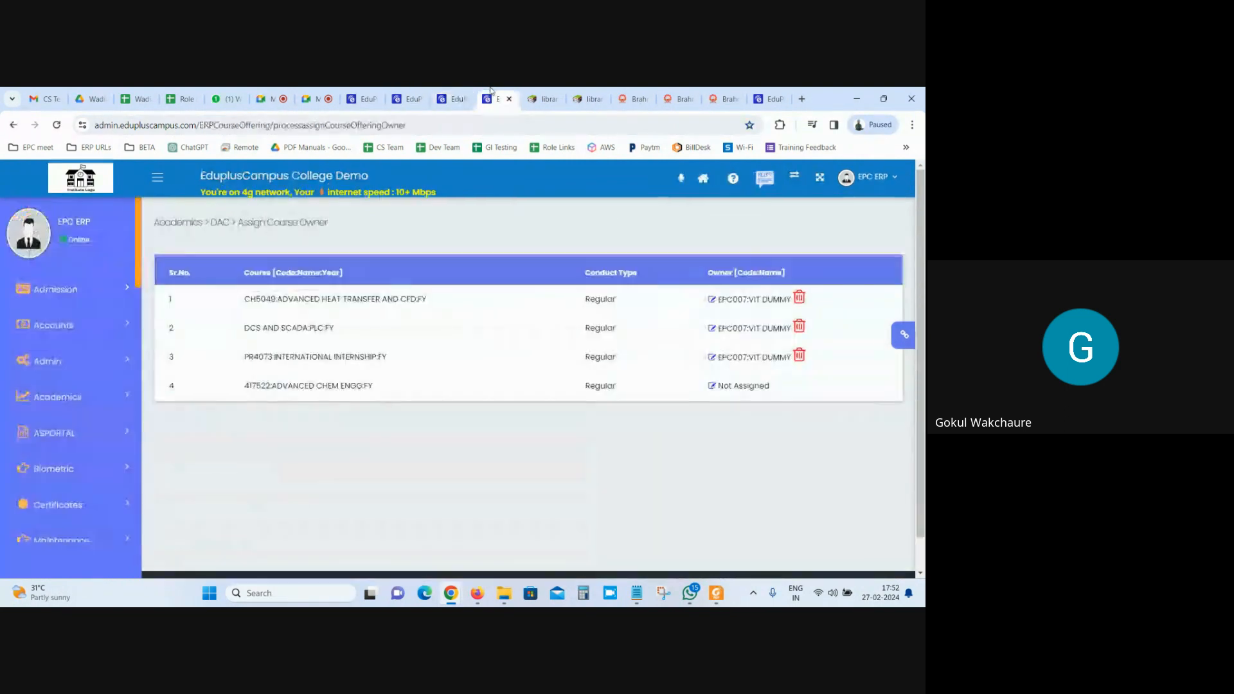
{"action": "left_click", "coordinate": [509, 99]}
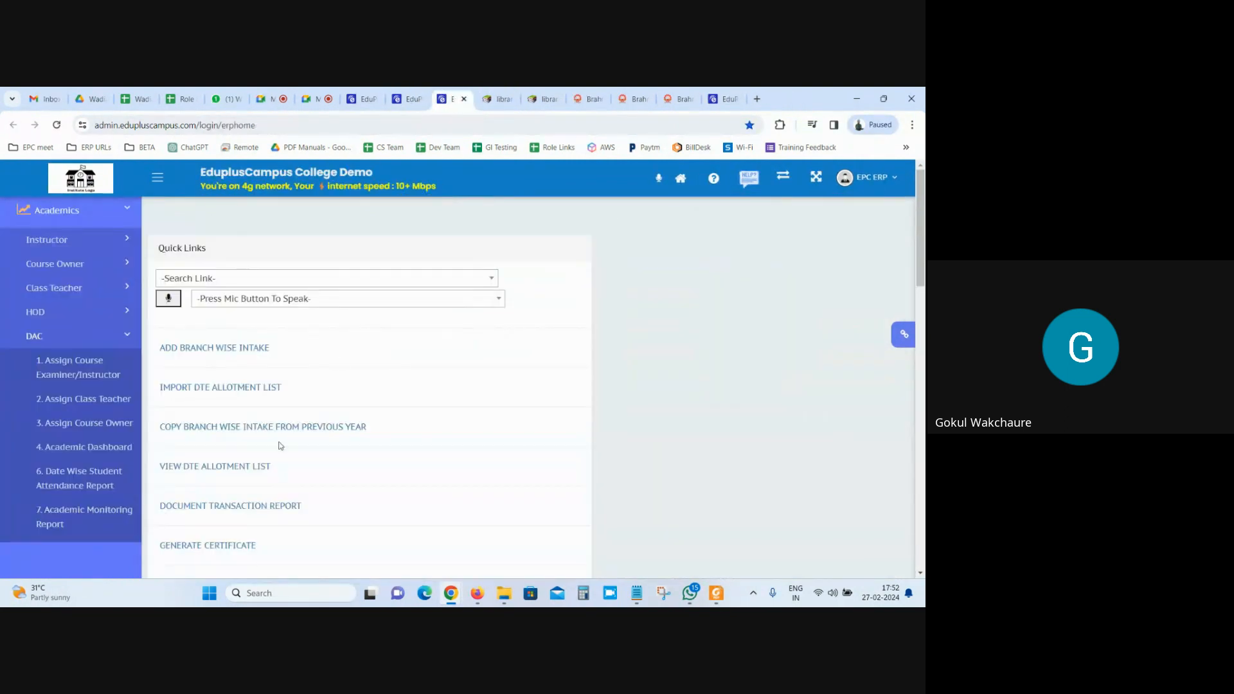
{"action": "right_click", "coordinate": [59, 404]}
{"action": "left_click", "coordinate": [96, 412]}
{"action": "left_click", "coordinate": [495, 94]}
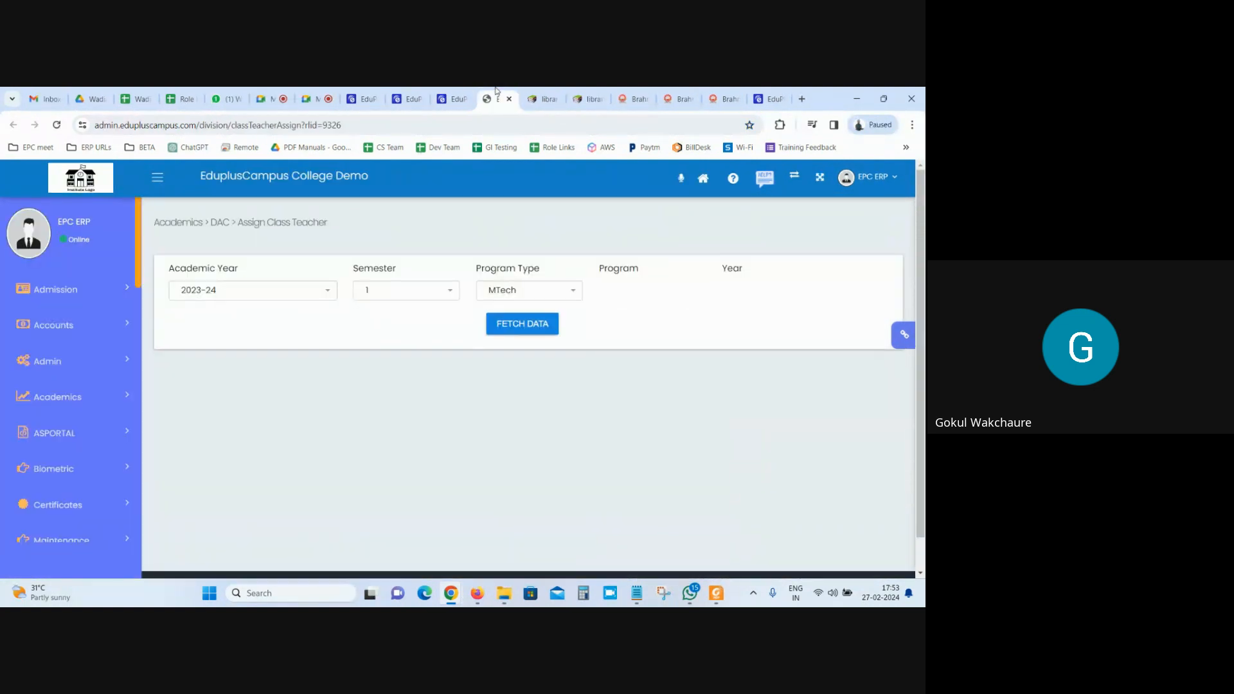
Fetch the class teacher data for program type BTech, program BTech-Chemical Engineering and year First Year.
{"action": "left_click", "coordinate": [559, 291]}
{"action": "left_click", "coordinate": [562, 377]}
{"action": "left_click", "coordinate": [655, 293]}
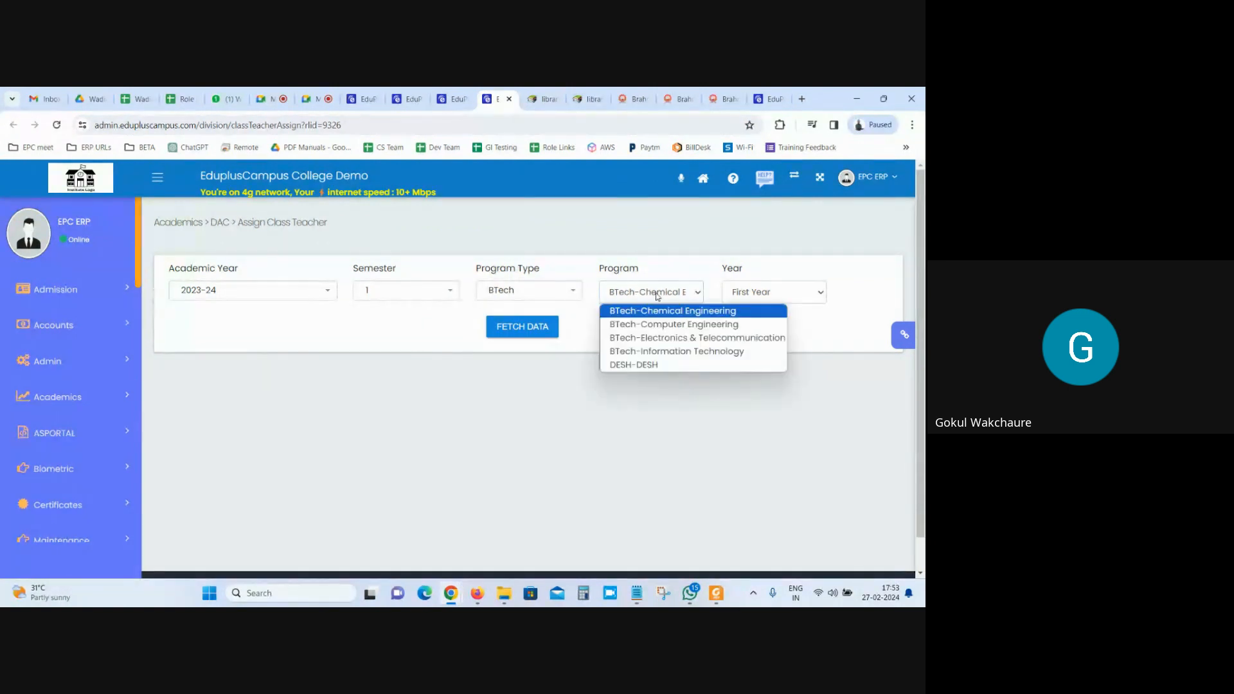
{"action": "left_click", "coordinate": [662, 313]}
{"action": "left_click", "coordinate": [773, 297]}
{"action": "left_click", "coordinate": [773, 298]}
{"action": "left_click", "coordinate": [516, 331]}
{"action": "scroll", "coordinate": [691, 333], "scroll_direction": "down", "scroll_amount": 2}
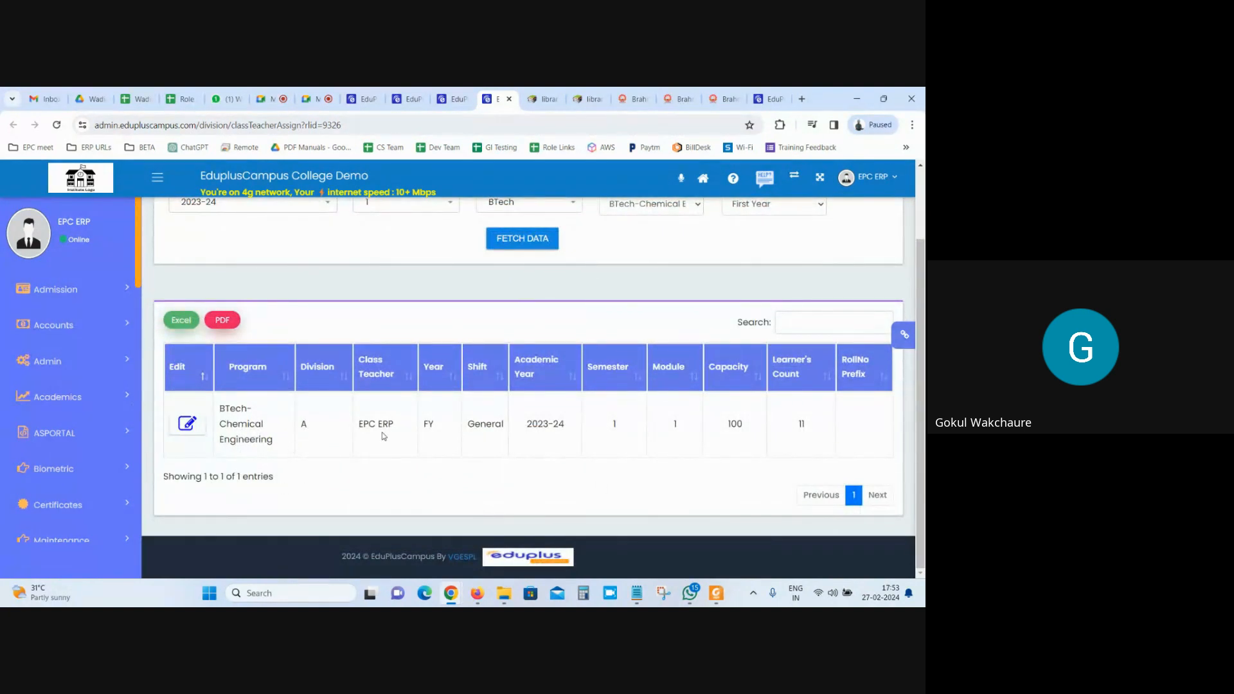
Inspect the class teacher assignment dialog of BTech-Chemical Engineering division A and close it without updating.
{"action": "left_click_drag", "start_coordinate": [405, 437], "coordinate": [362, 428]}
{"action": "left_click", "coordinate": [194, 425]}
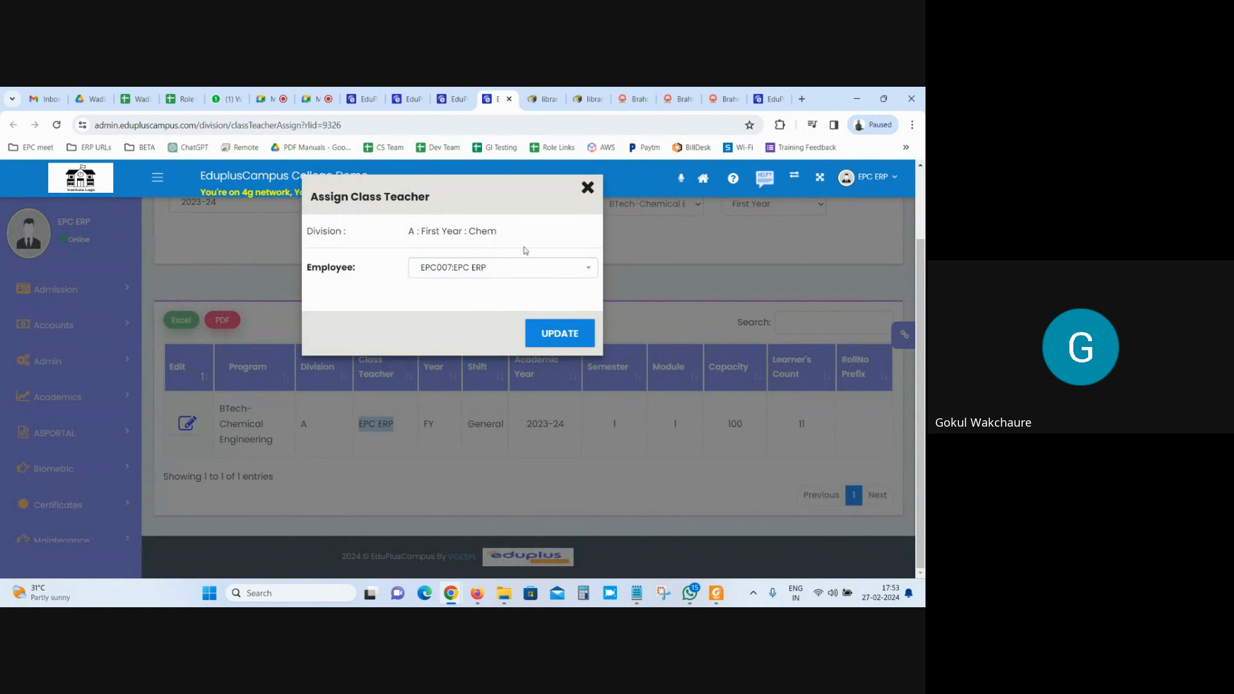
{"action": "left_click", "coordinate": [585, 189]}
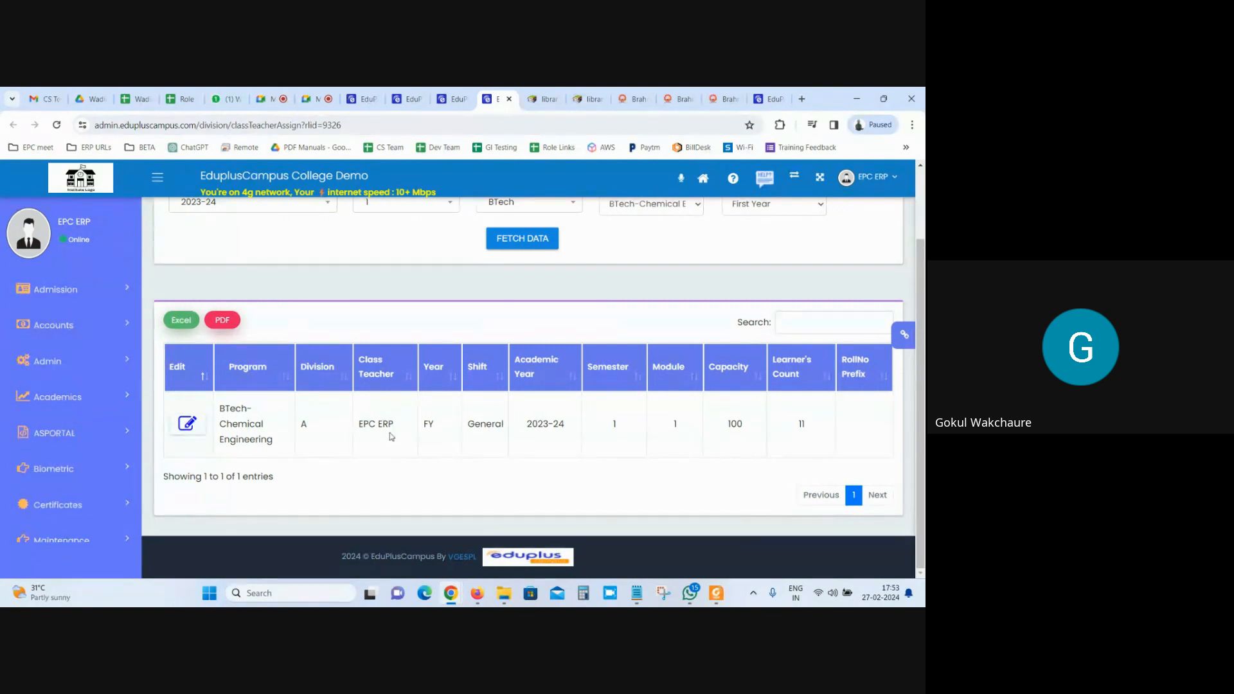
{"action": "scroll", "coordinate": [920, 489], "scroll_direction": "up", "scroll_amount": 2}
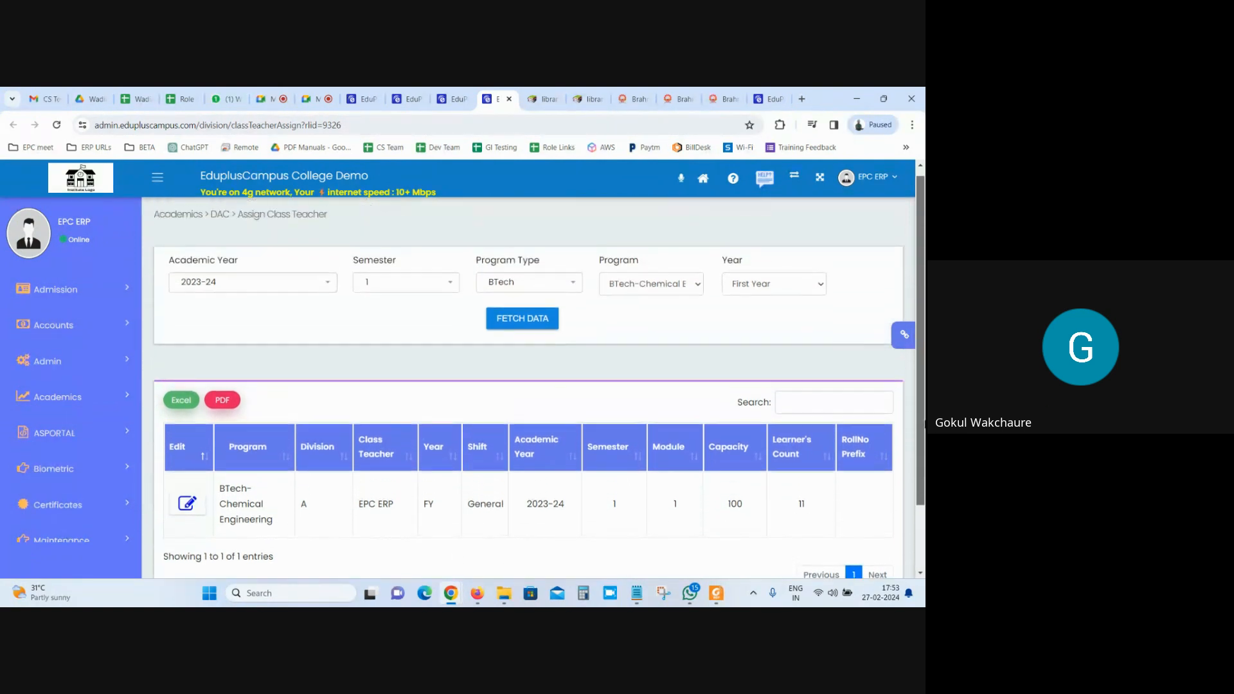
Close the Assign Class Teacher page and collapse the DAC links on the EduplusCampus home page.
{"action": "left_click", "coordinate": [474, 91]}
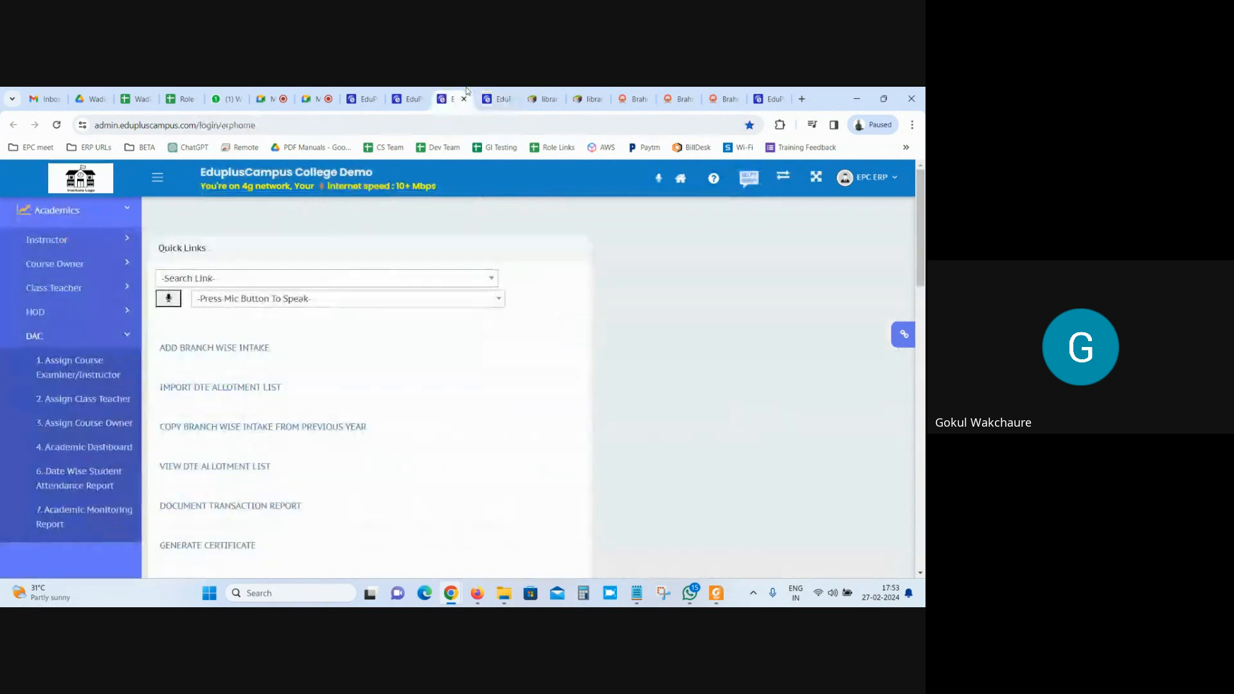
{"action": "left_click", "coordinate": [476, 90]}
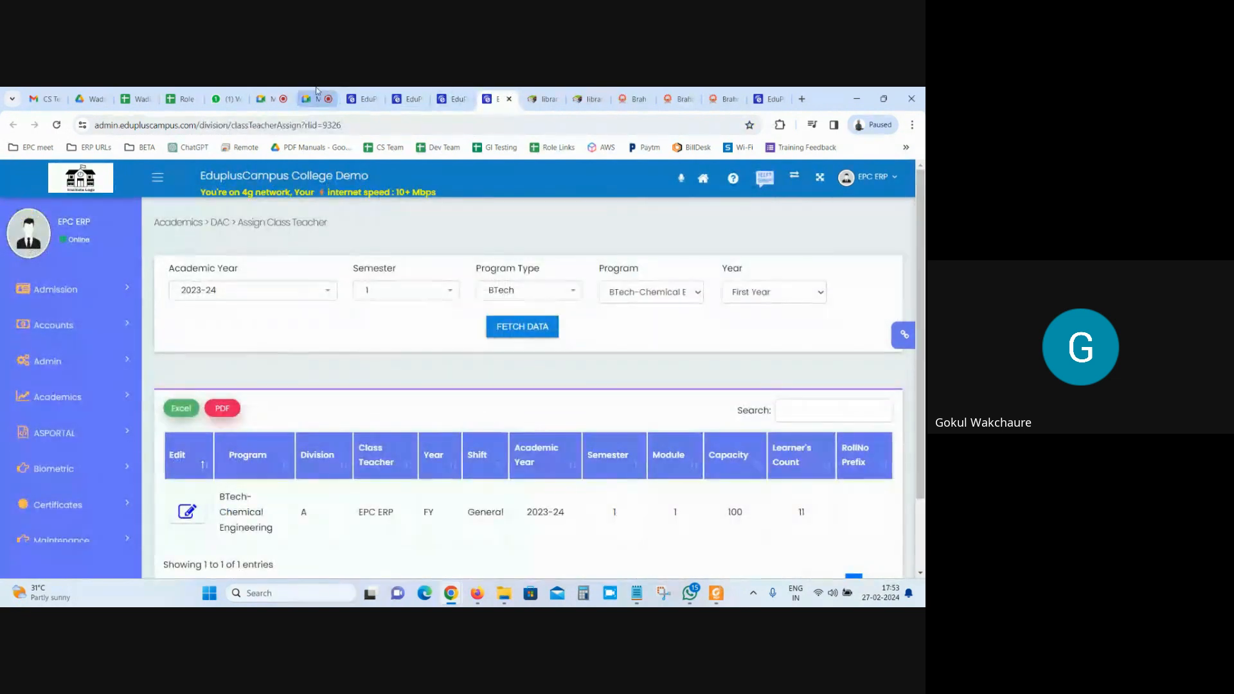
{"action": "key", "text": "ctrl+w"}
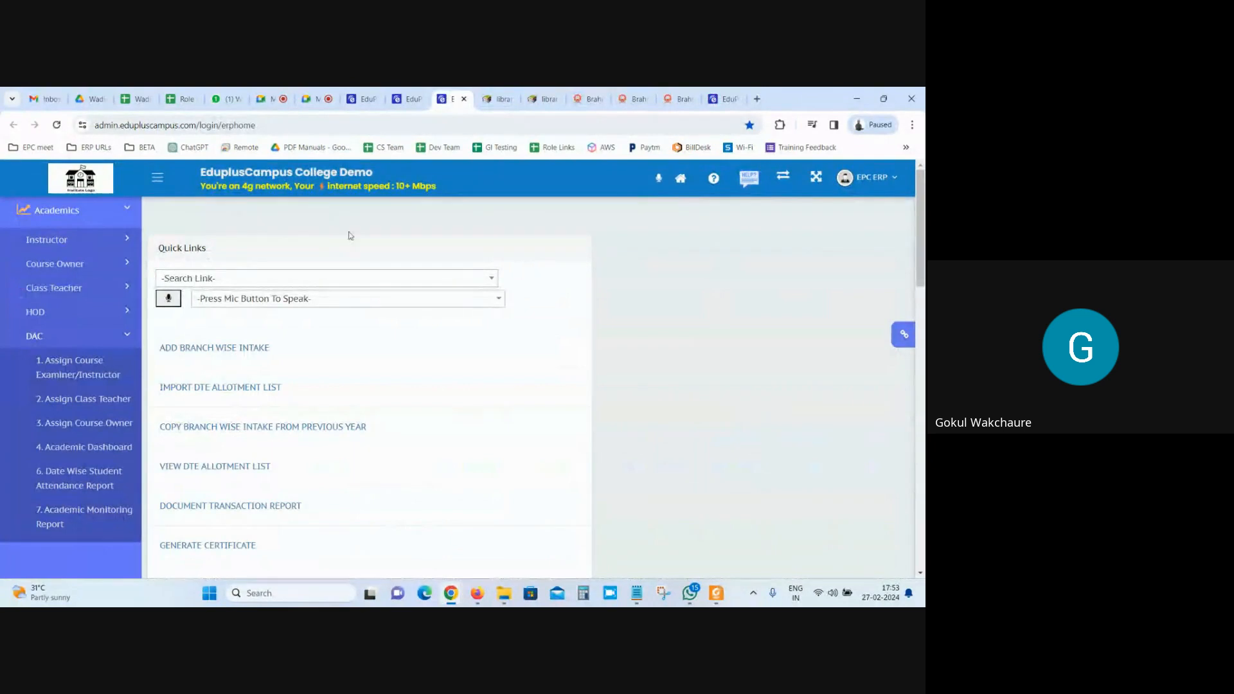
{"action": "left_click", "coordinate": [86, 344]}
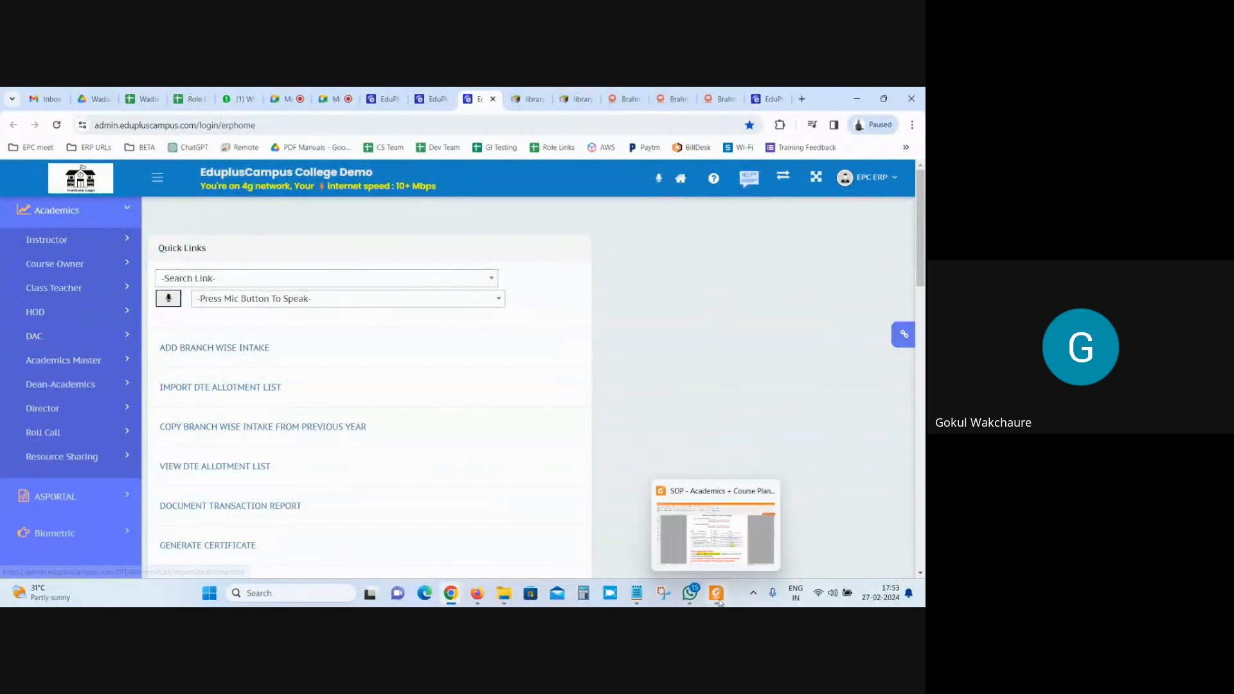
Switch to the SOP in Foxit PDF Reader, review its Add Attendance Review Master and Set Load Type Conduction rows, and return to EduplusCampus.
{"action": "key", "text": "alt+Tab"}
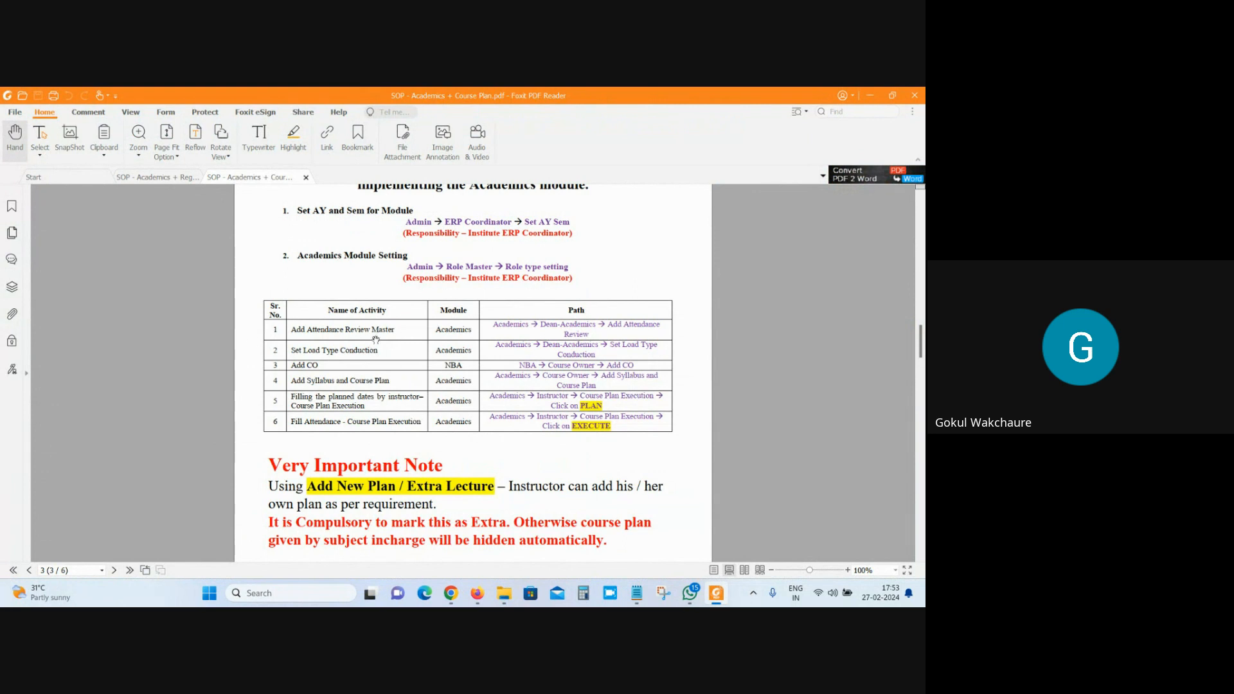
{"action": "left_click_drag", "start_coordinate": [292, 330], "coordinate": [315, 347]}
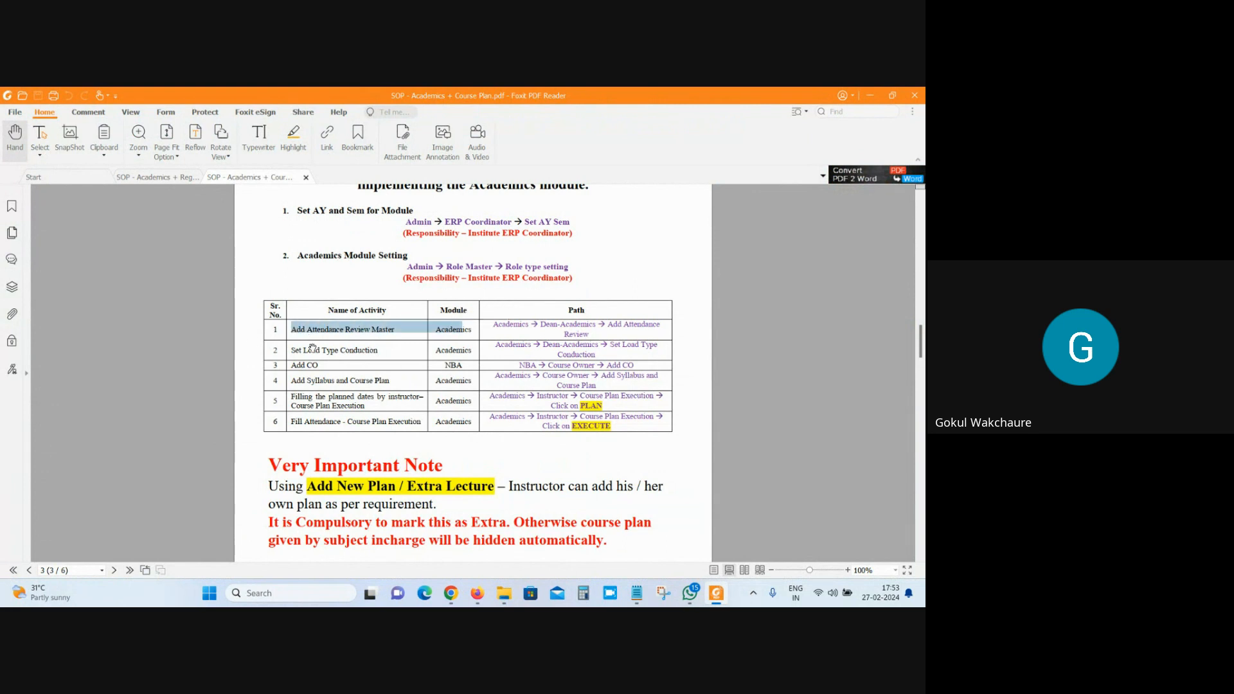
{"action": "left_click", "coordinate": [290, 352]}
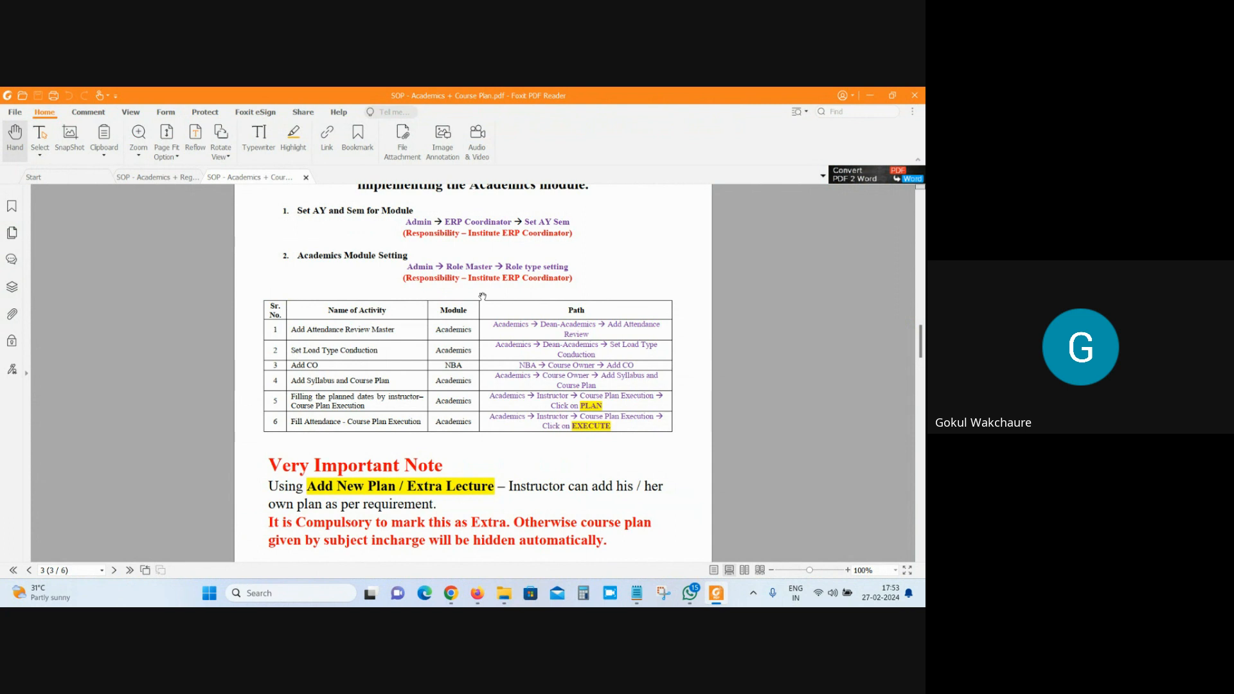
{"action": "left_click", "coordinate": [451, 592]}
{"action": "left_click", "coordinate": [372, 553]}
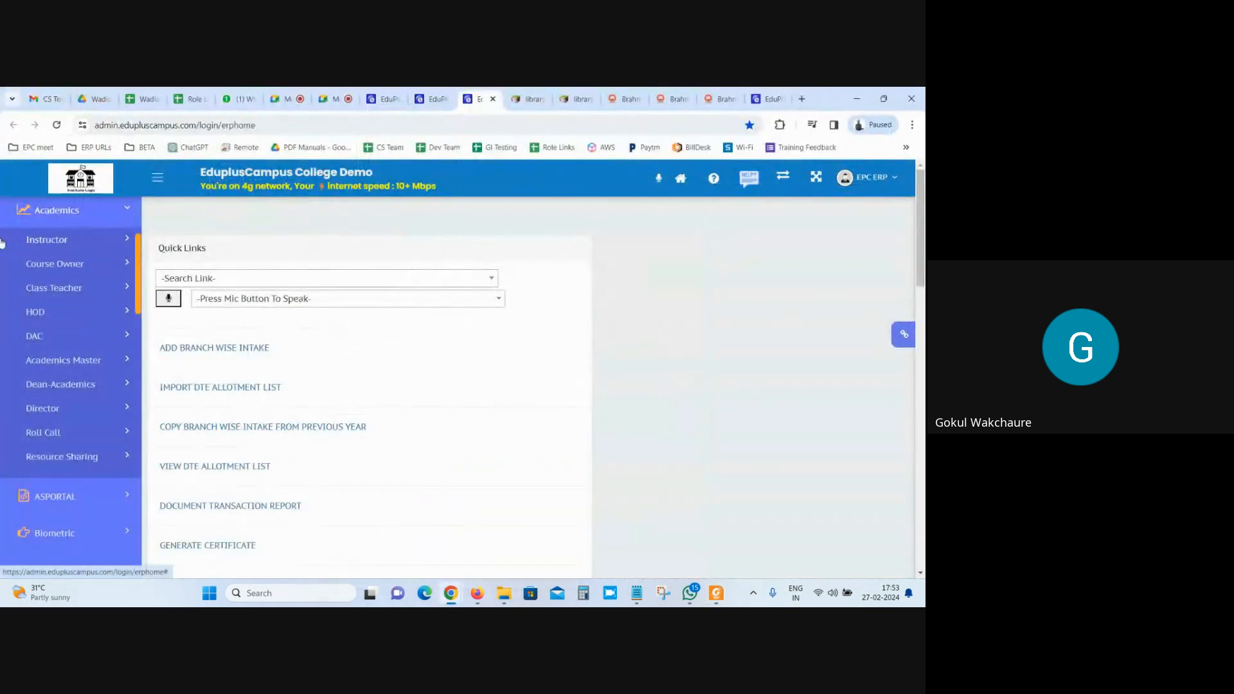
Switch back to the SOP in Foxit PDF Reader and review the Very Important Note and the Add Syllabus and Course Plan activity.
{"action": "left_click", "coordinate": [716, 592]}
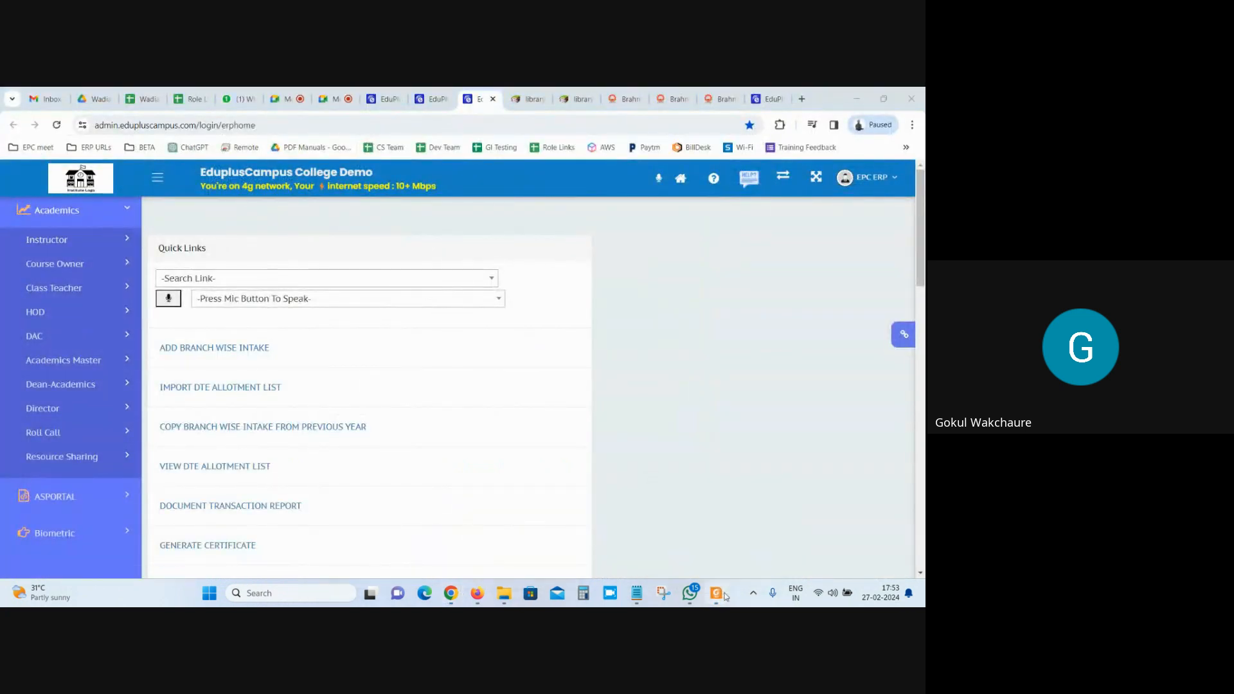
{"action": "scroll", "coordinate": [460, 432], "scroll_direction": "down", "scroll_amount": 5}
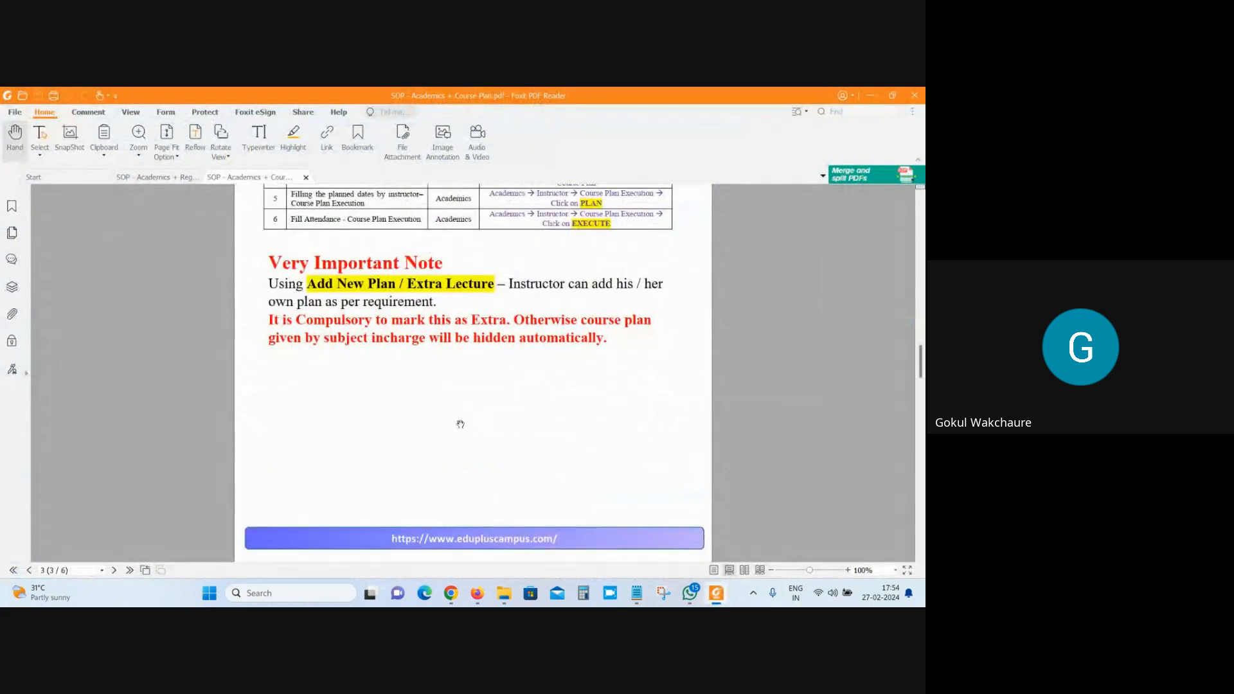
{"action": "scroll", "coordinate": [482, 389], "scroll_direction": "down", "scroll_amount": 1}
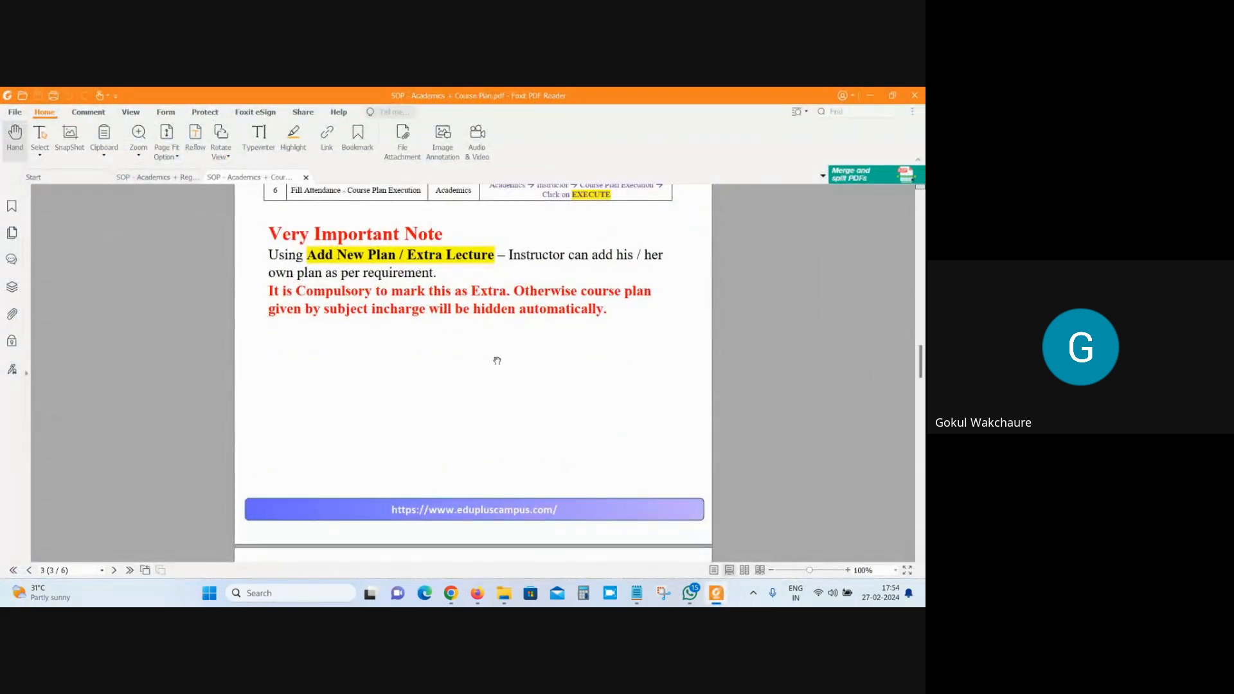
{"action": "scroll", "coordinate": [492, 361], "scroll_direction": "up", "scroll_amount": 4}
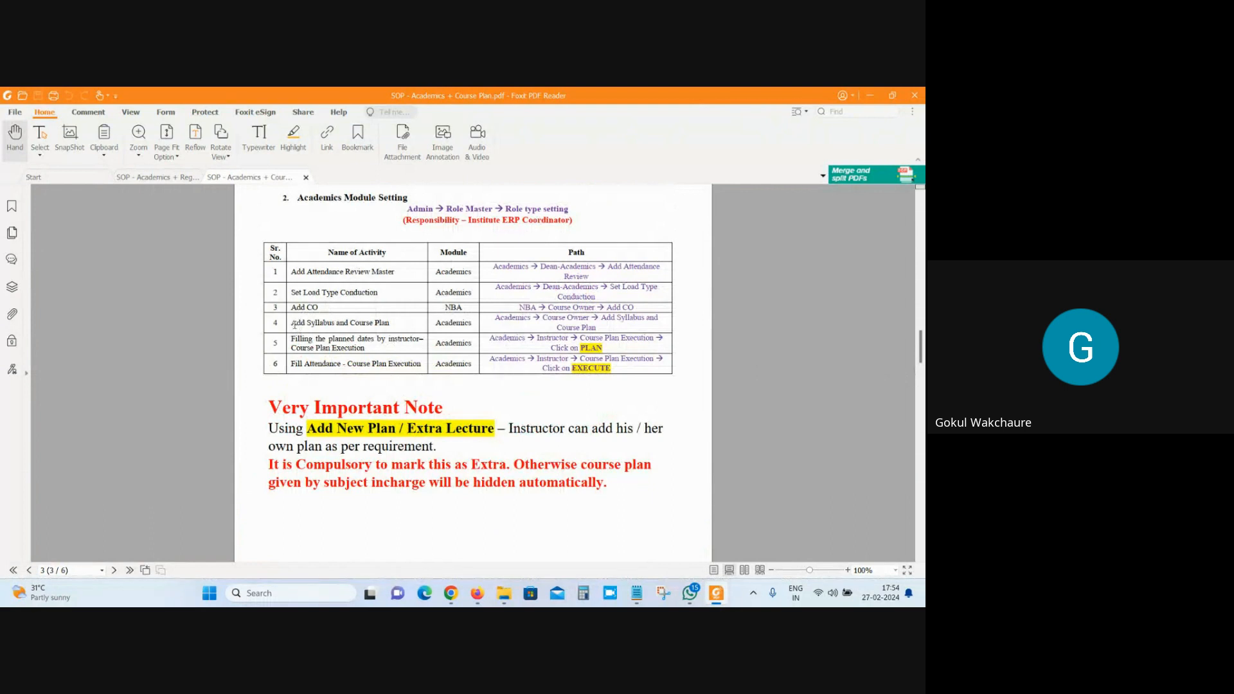
{"action": "left_click_drag", "start_coordinate": [292, 322], "coordinate": [394, 324]}
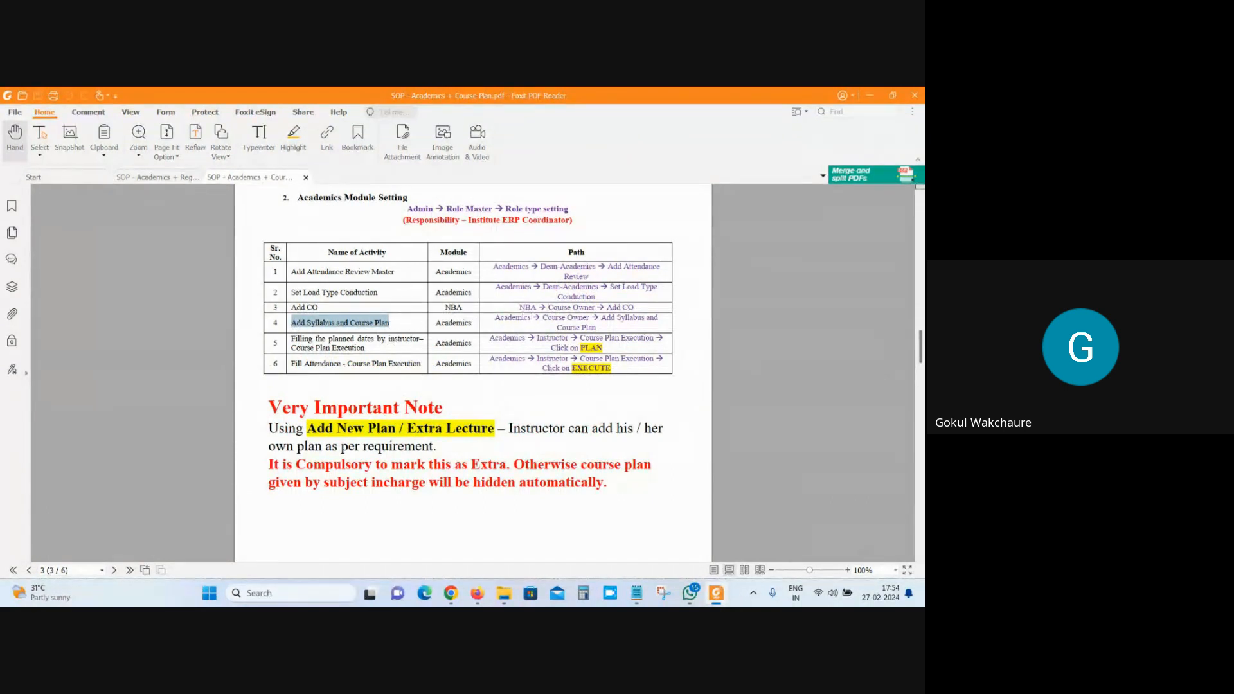
Review the SOP's planned-dates activity and its Add CO and Add Syllabus and Course Plan rows.
{"action": "left_click", "coordinate": [310, 342]}
{"action": "left_click_drag", "start_coordinate": [310, 341], "coordinate": [369, 348]}
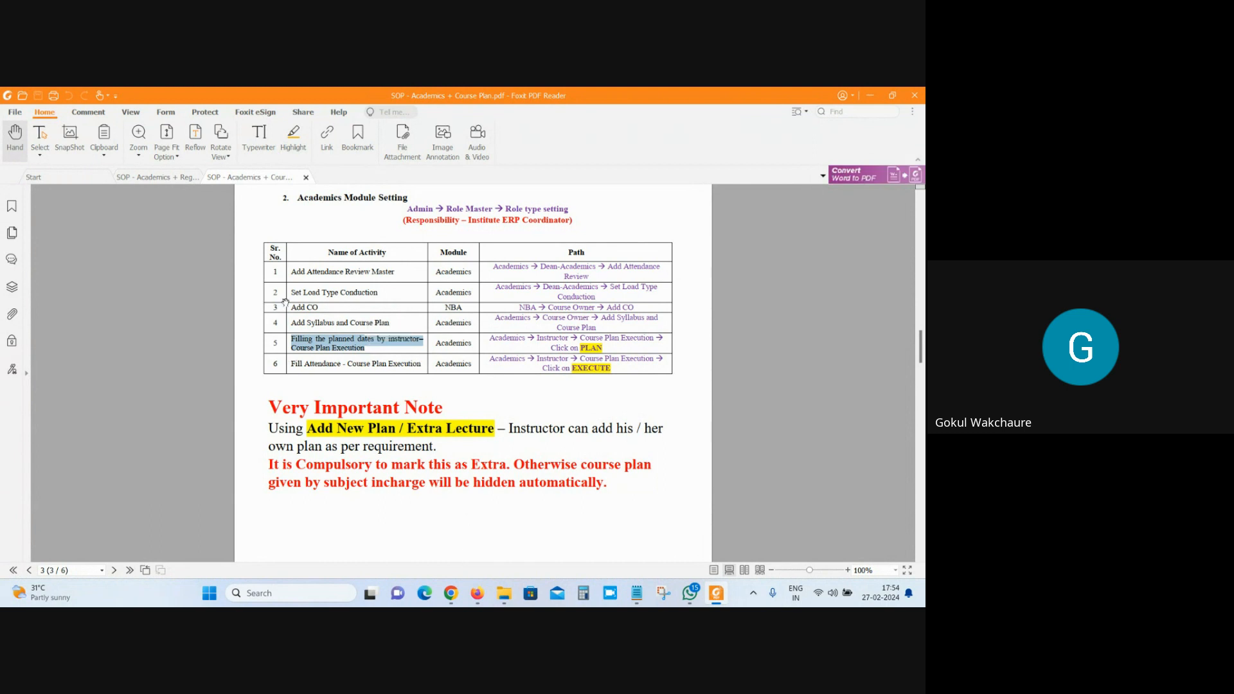
{"action": "left_click", "coordinate": [294, 323]}
{"action": "left_click_drag", "start_coordinate": [293, 305], "coordinate": [659, 323]}
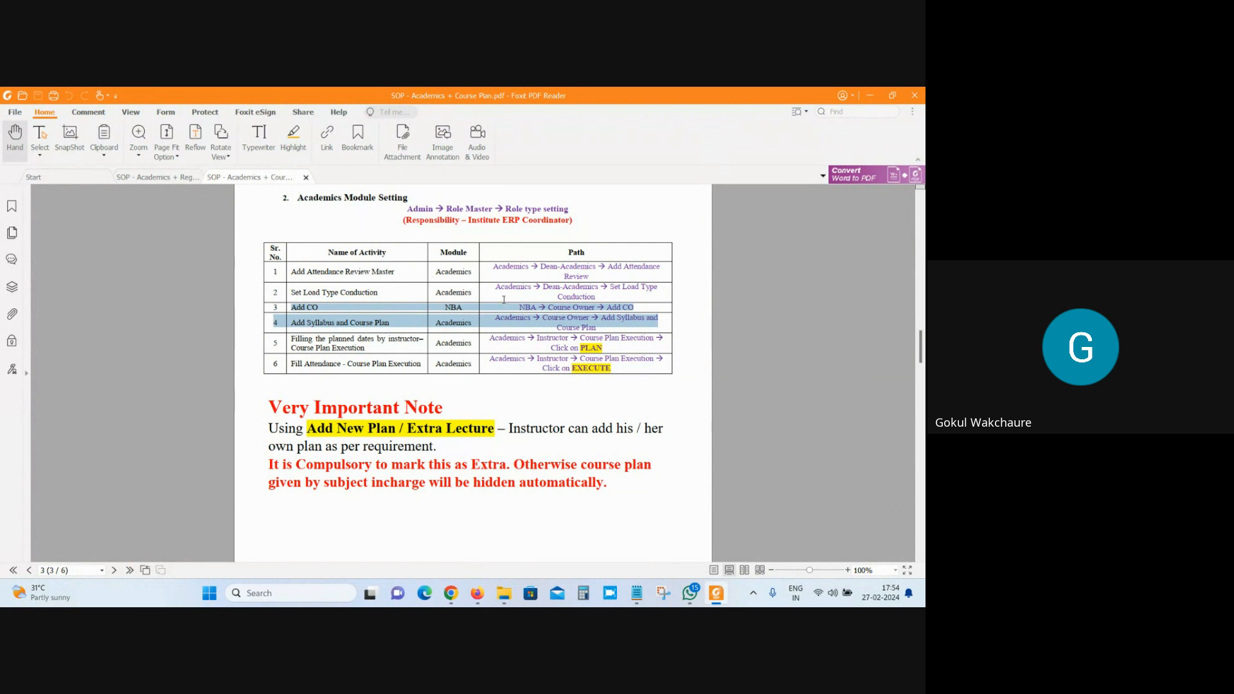
Switch to EduplusCampus in Chrome and open the NBA Course Owner Add CO page in a new browser tab.
{"action": "mouse_move", "coordinate": [450, 592]}
{"action": "left_click", "coordinate": [393, 547]}
{"action": "left_click", "coordinate": [58, 210]}
{"action": "scroll", "coordinate": [74, 399], "scroll_direction": "down", "scroll_amount": 2}
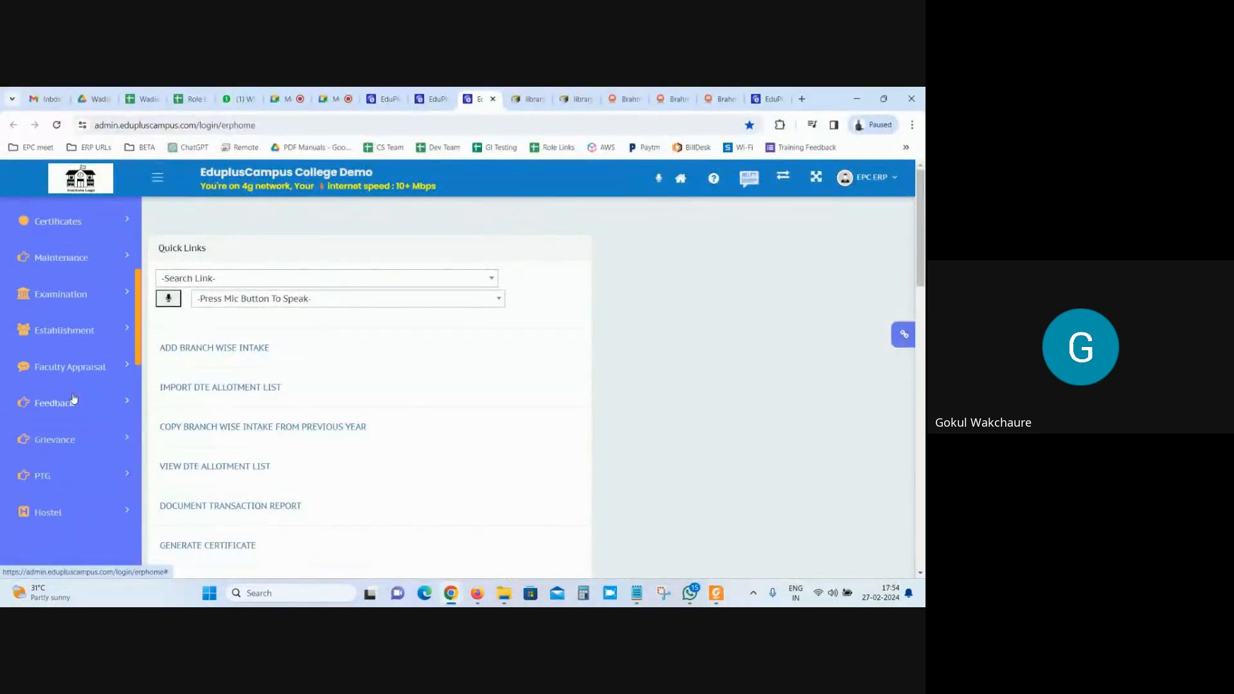
{"action": "scroll", "coordinate": [74, 398], "scroll_direction": "down", "scroll_amount": 3}
{"action": "scroll", "coordinate": [74, 399], "scroll_direction": "down", "scroll_amount": 3}
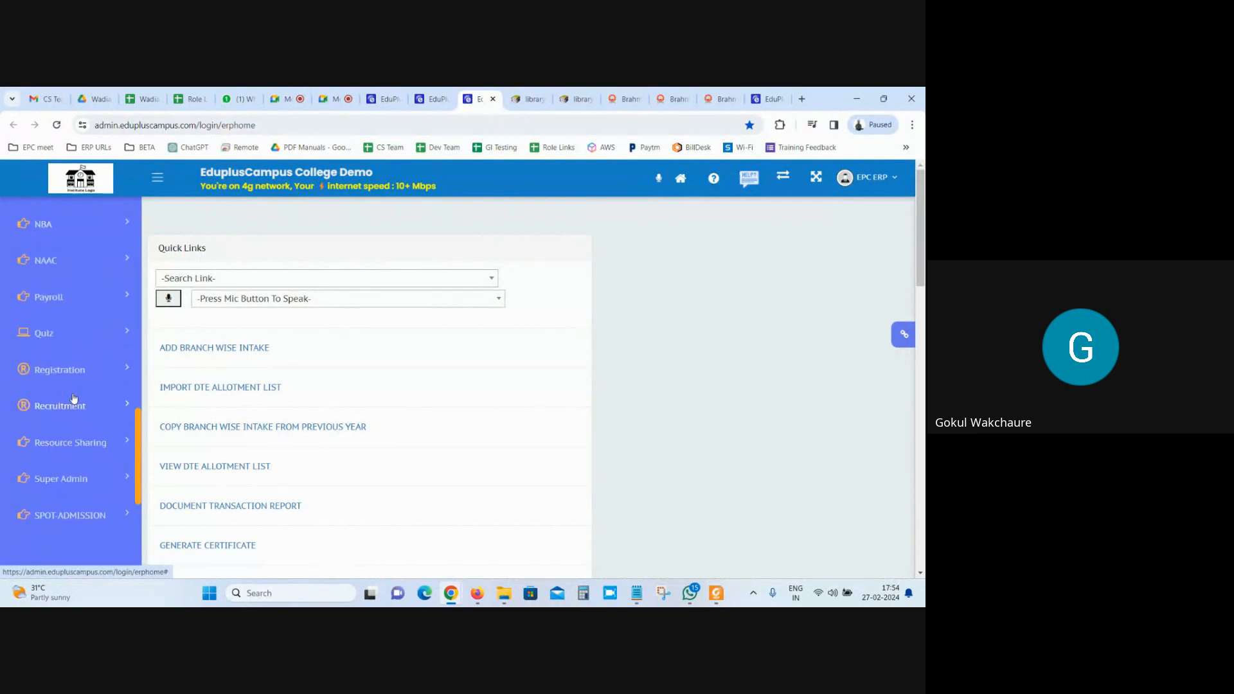
{"action": "left_click", "coordinate": [64, 223]}
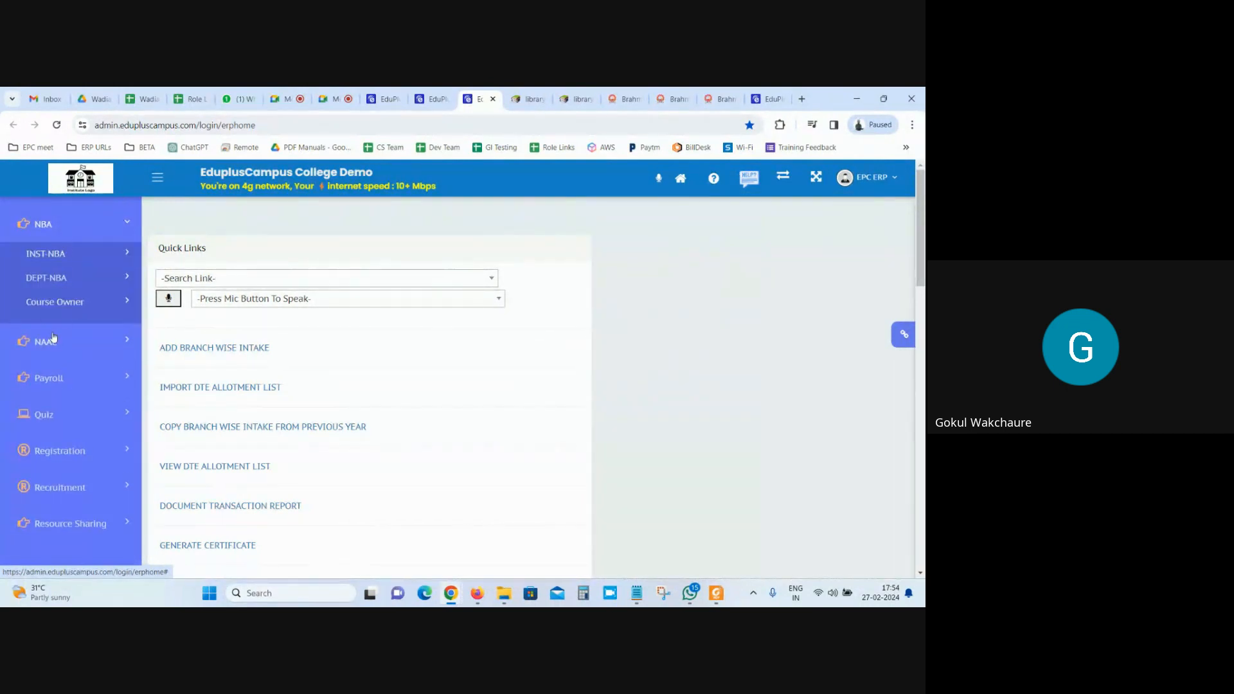
{"action": "left_click", "coordinate": [42, 304]}
{"action": "right_click", "coordinate": [56, 332]}
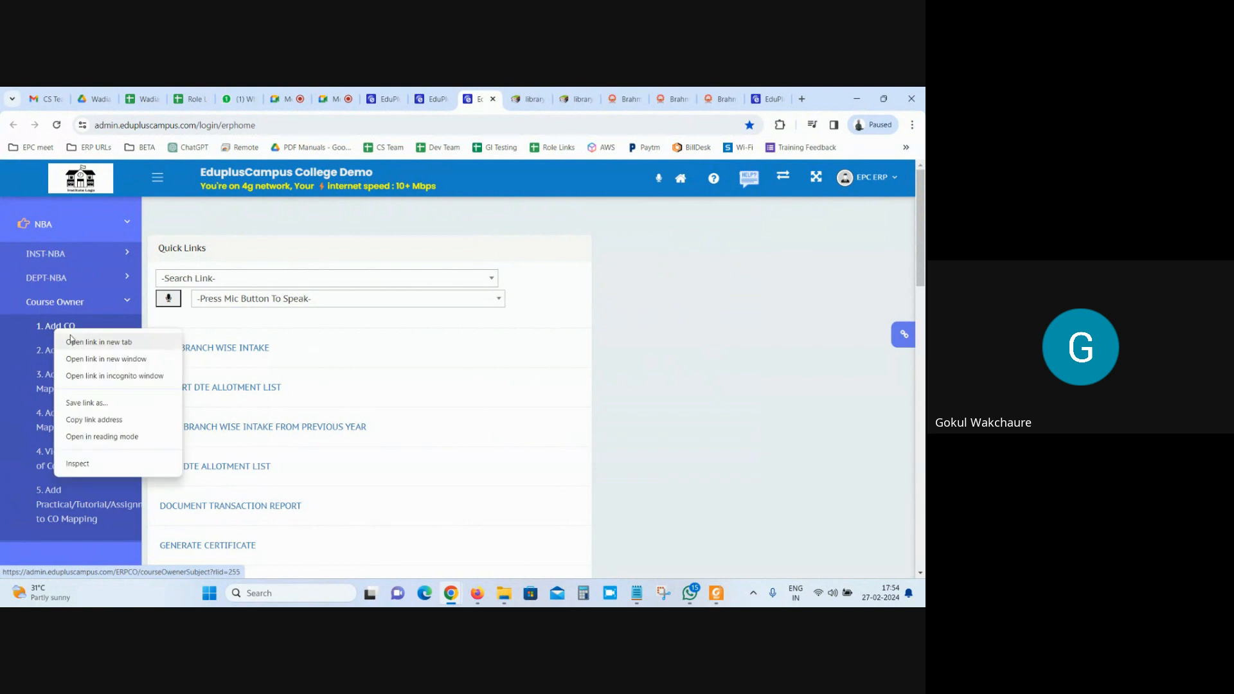
{"action": "left_click", "coordinate": [83, 341]}
{"action": "left_click", "coordinate": [505, 97]}
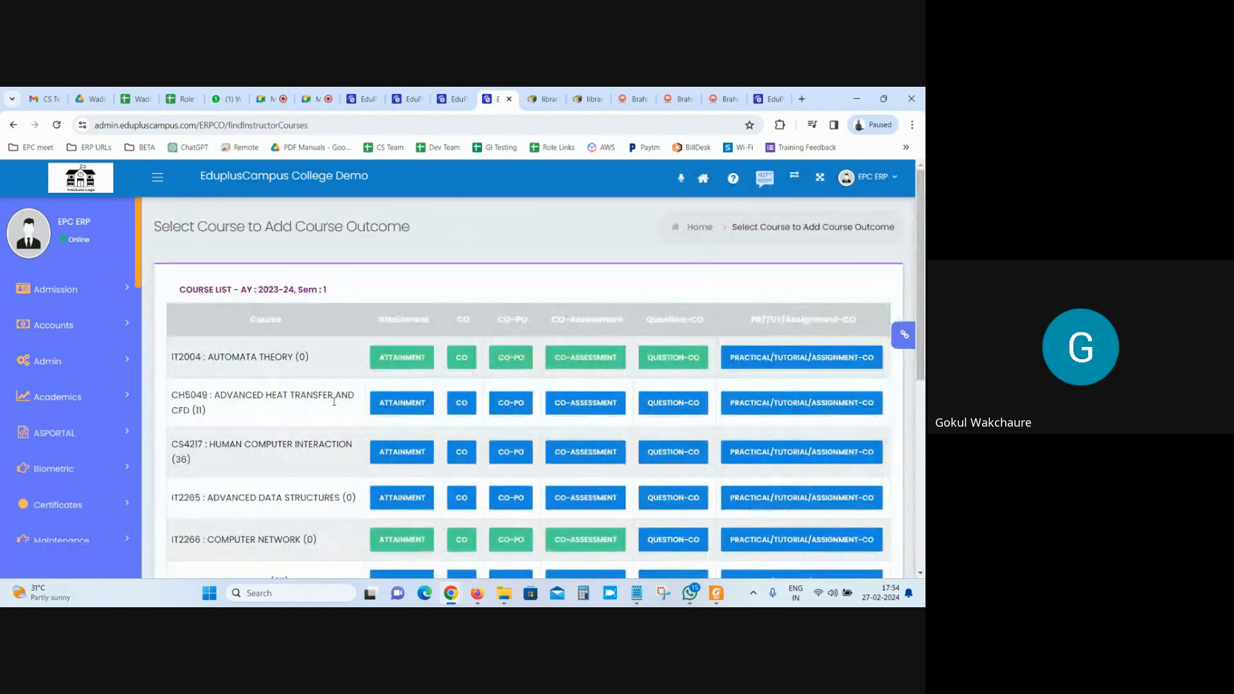
Look through the course list and open the course outcomes of CH5049 Advanced Heat Transfer and CFD.
{"action": "left_click_drag", "start_coordinate": [921, 205], "coordinate": [924, 456]}
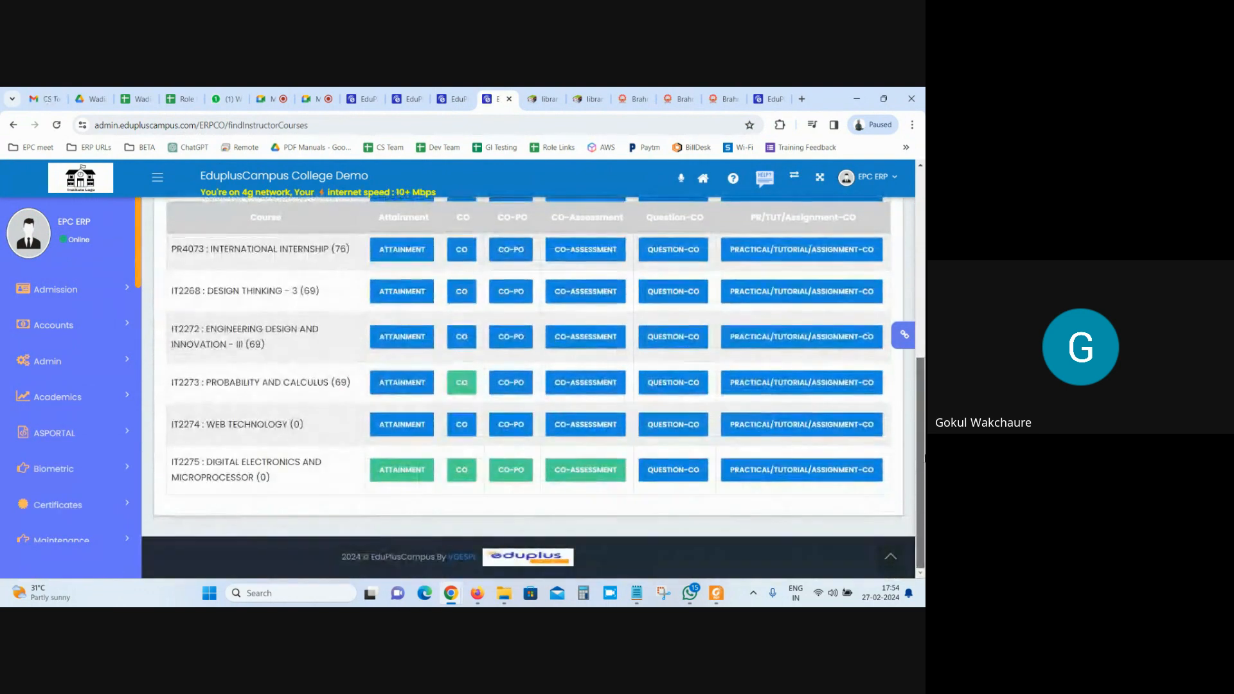
{"action": "scroll", "coordinate": [924, 443], "scroll_direction": "up", "scroll_amount": 10}
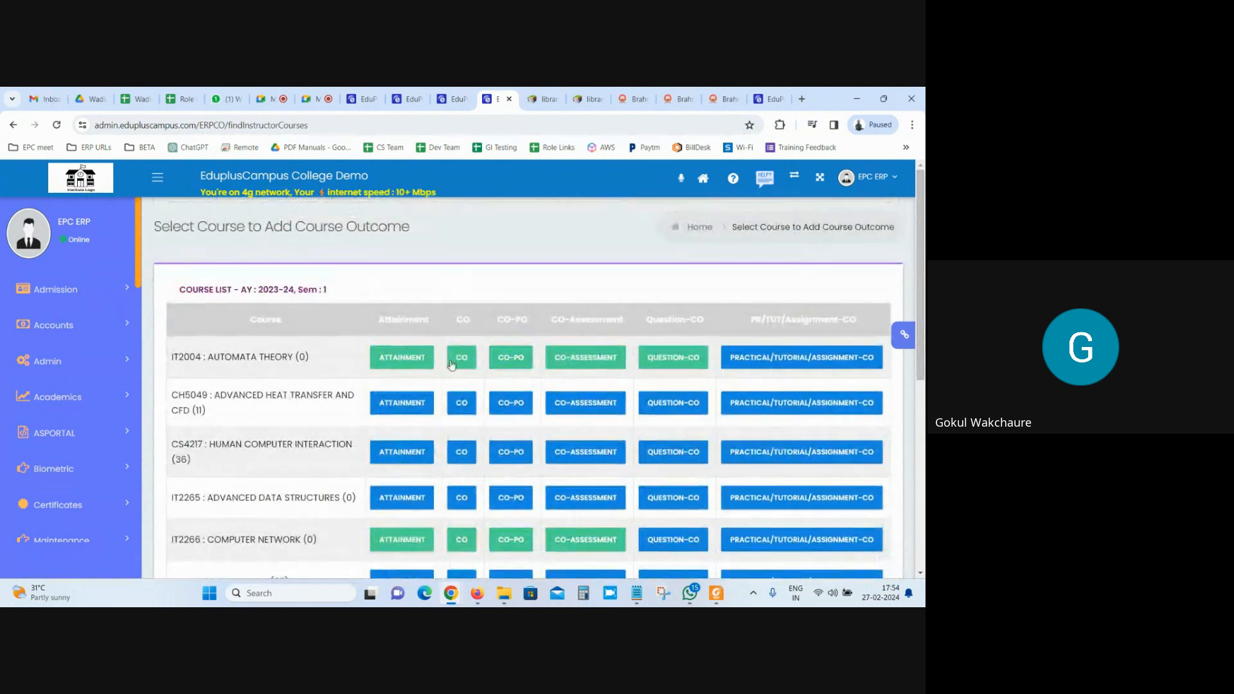
{"action": "left_click", "coordinate": [461, 403]}
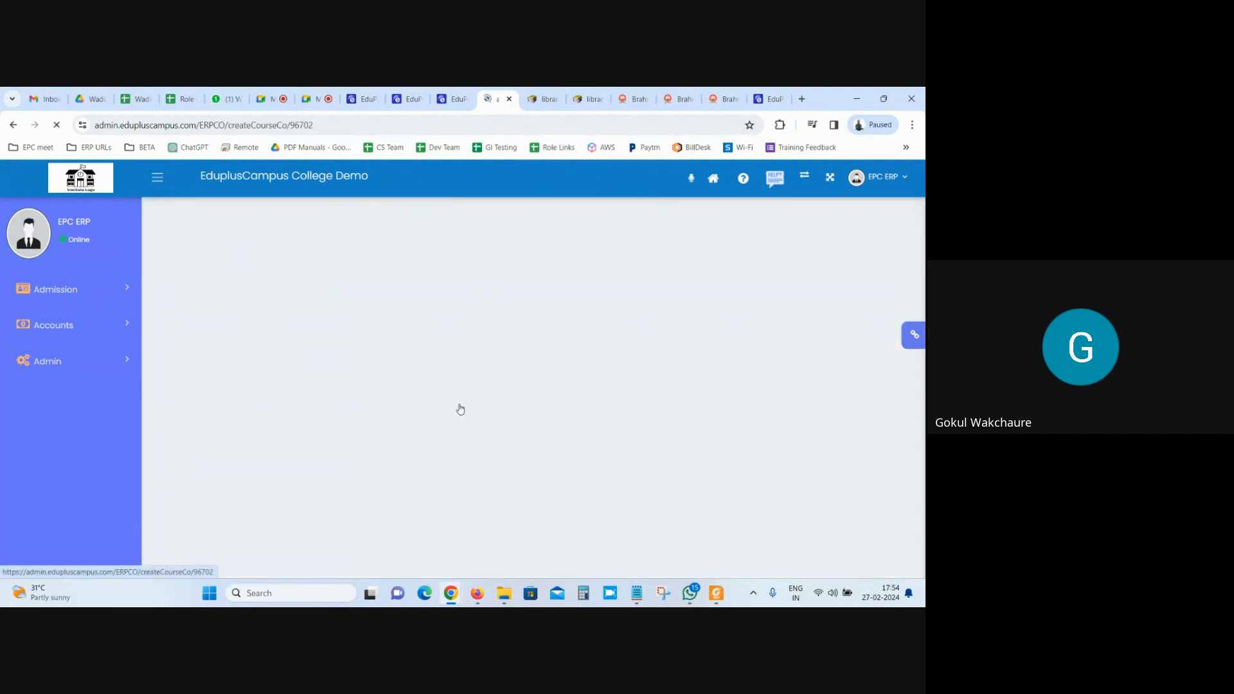
{"action": "scroll", "coordinate": [460, 408], "scroll_direction": "down", "scroll_amount": 5}
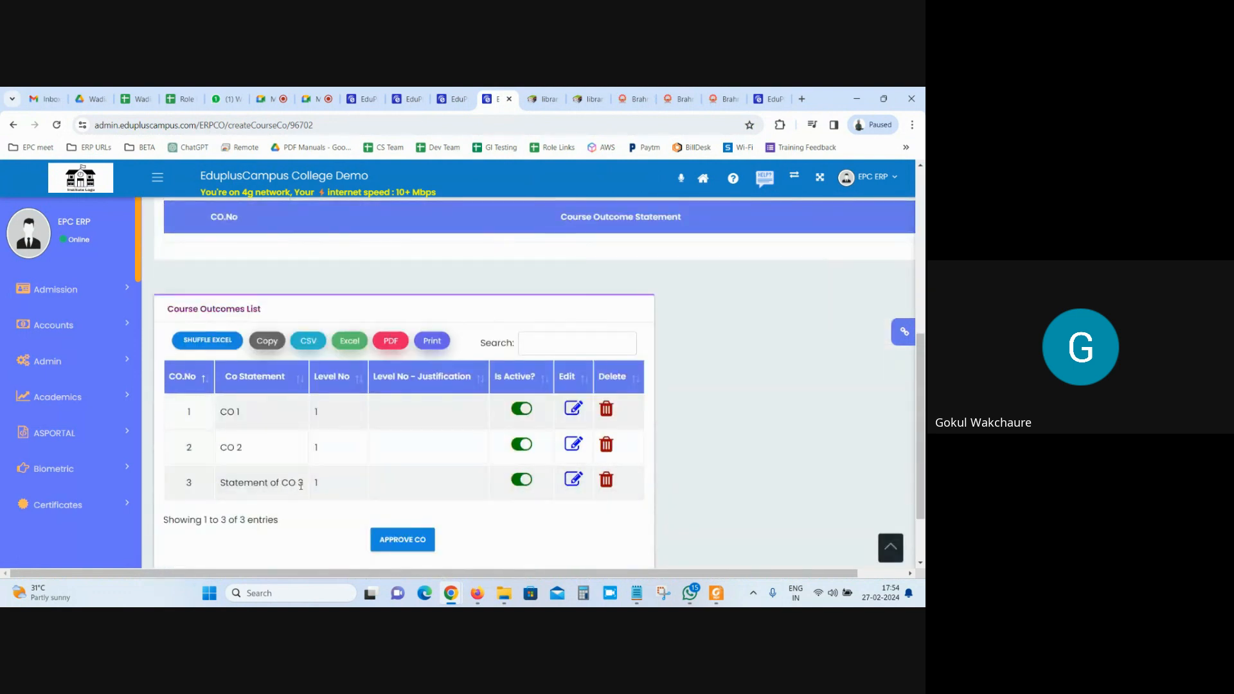
Copy the text "Statement of CO 3" from the Course Outcomes List into the statement of the new course outcome 4.
{"action": "left_click_drag", "start_coordinate": [304, 489], "coordinate": [218, 489]}
{"action": "key", "text": "ctrl+c"}
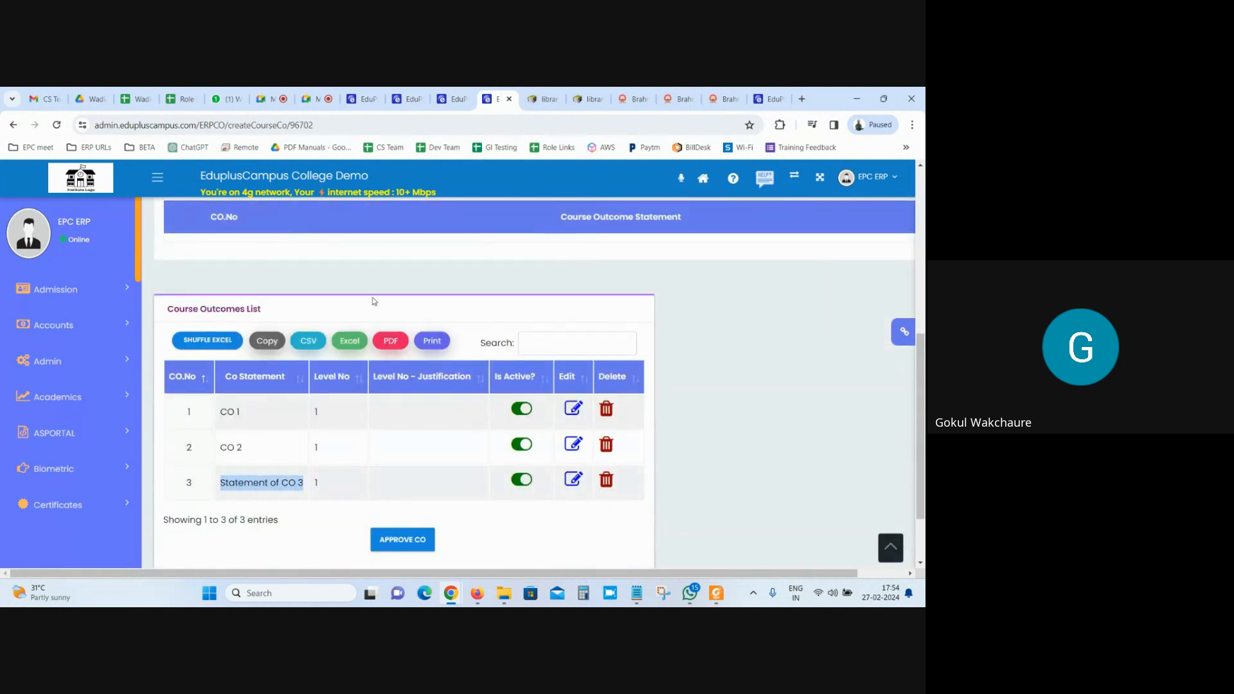
{"action": "scroll", "coordinate": [372, 297], "scroll_direction": "up", "scroll_amount": 5}
{"action": "key", "text": "ctrl+v"}
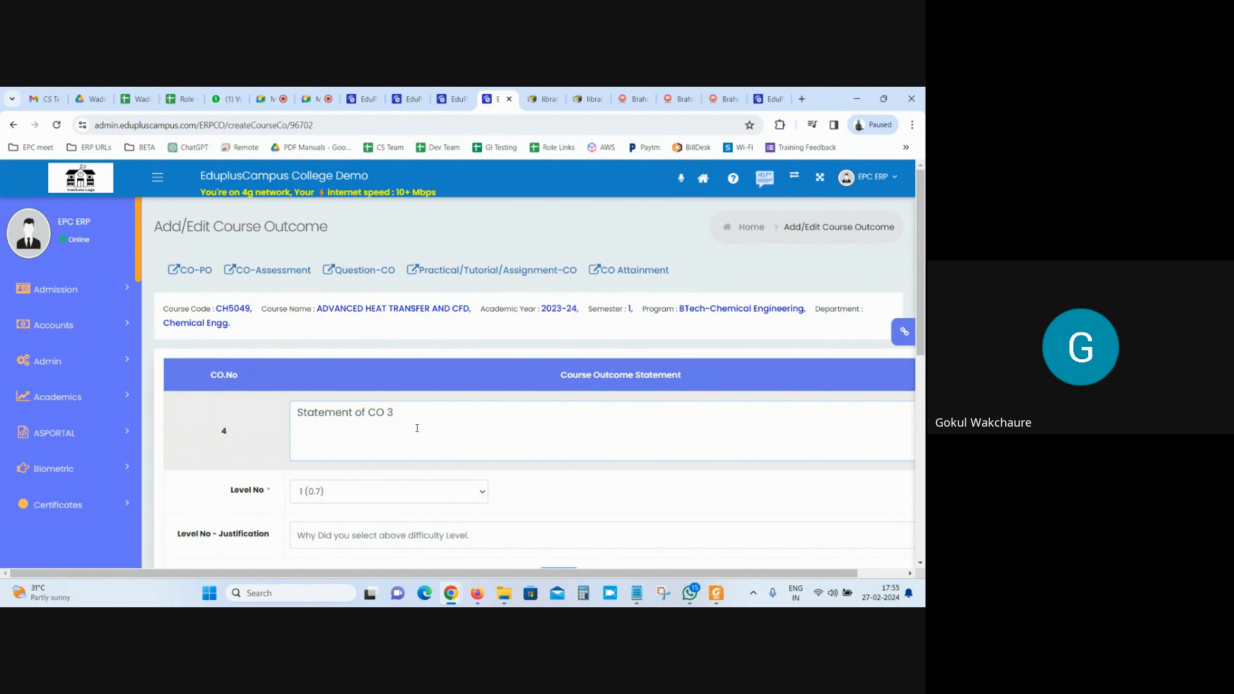
Open the EduplusCampus home page in a new browser tab and go to Role Type Setting by searching the quick links for "role ty".
{"action": "right_click", "coordinate": [80, 175]}
{"action": "left_click", "coordinate": [109, 189]}
{"action": "left_click", "coordinate": [503, 96]}
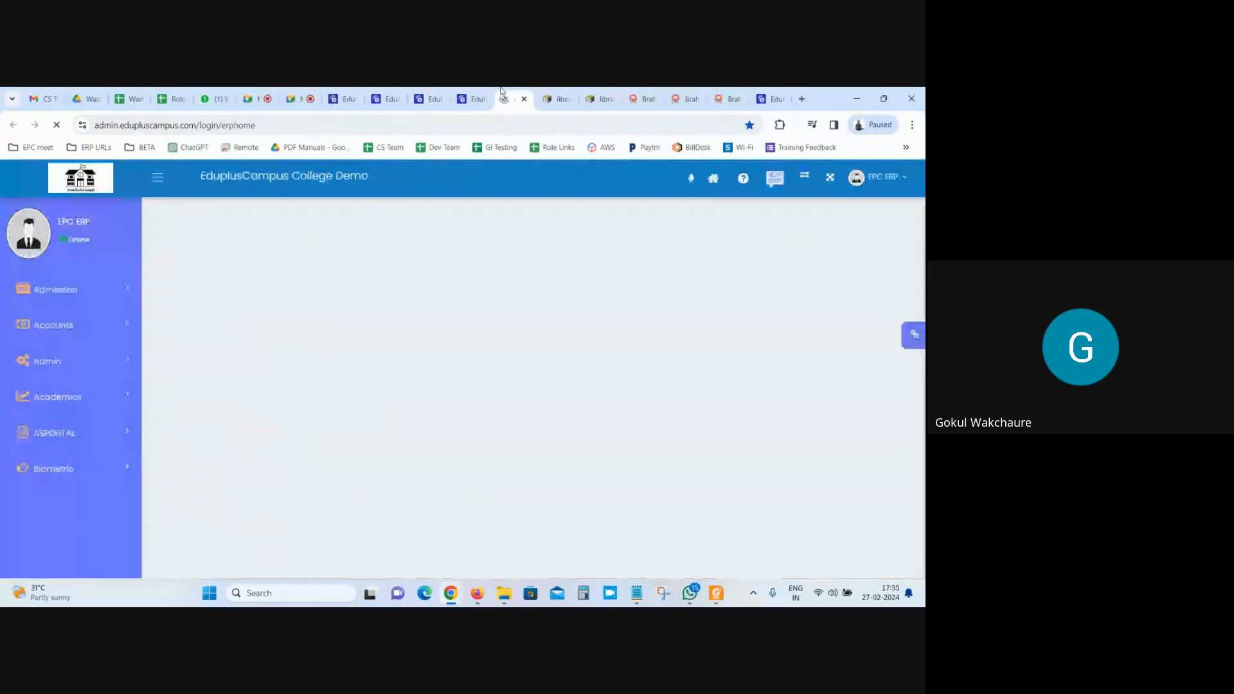
{"action": "left_click", "coordinate": [342, 276]}
{"action": "type", "text": "ro"}
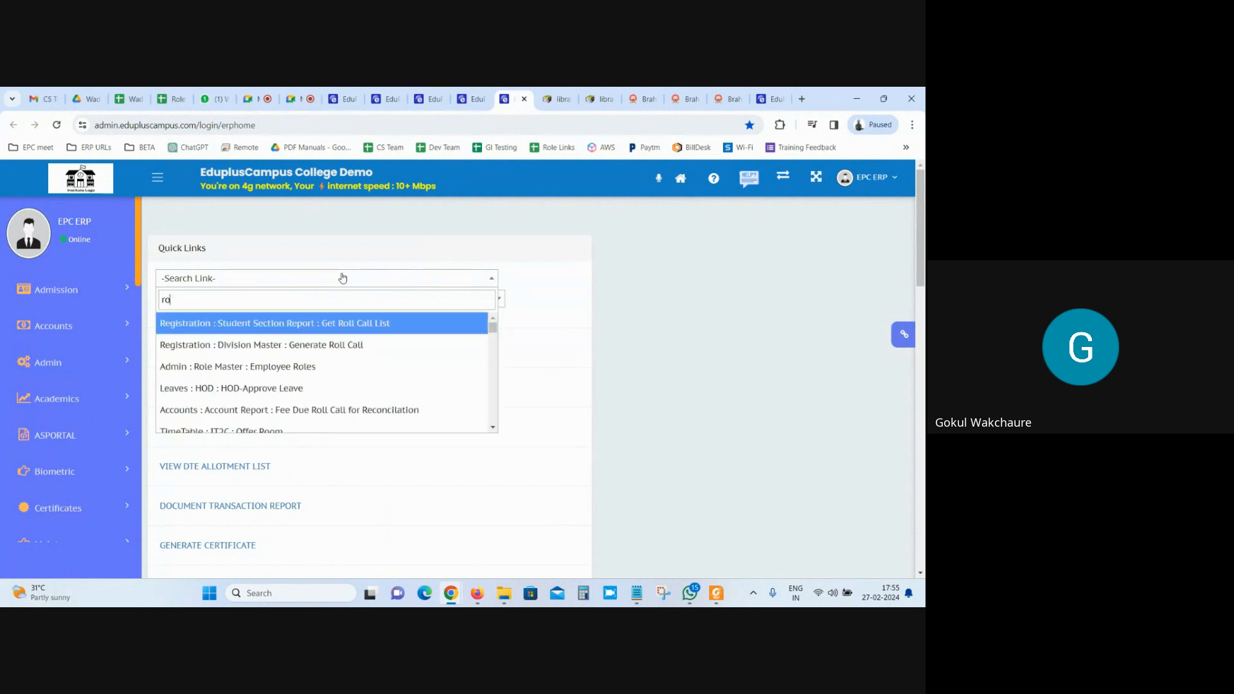
{"action": "type", "text": "le ty"}
{"action": "key", "text": "Return"}
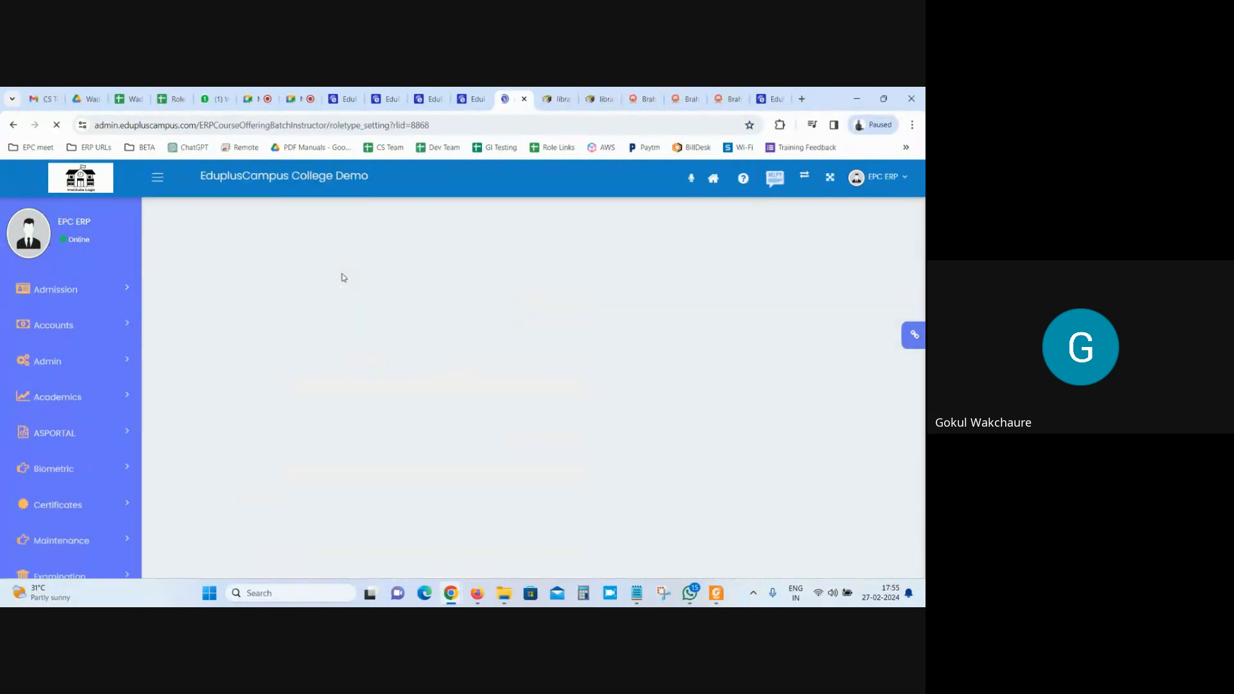
Fetch the role type settings for the Academics role type.
{"action": "left_click", "coordinate": [320, 326]}
{"action": "type", "text": "Aca"}
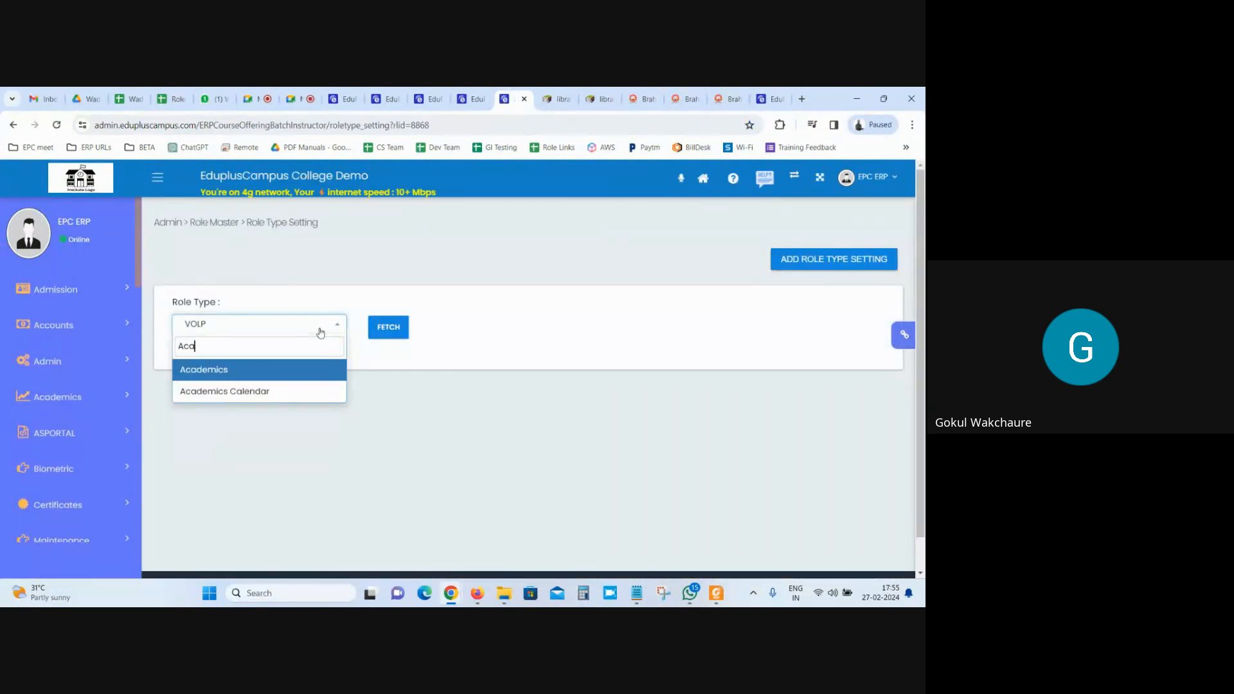
{"action": "left_click", "coordinate": [307, 372]}
{"action": "left_click", "coordinate": [379, 327]}
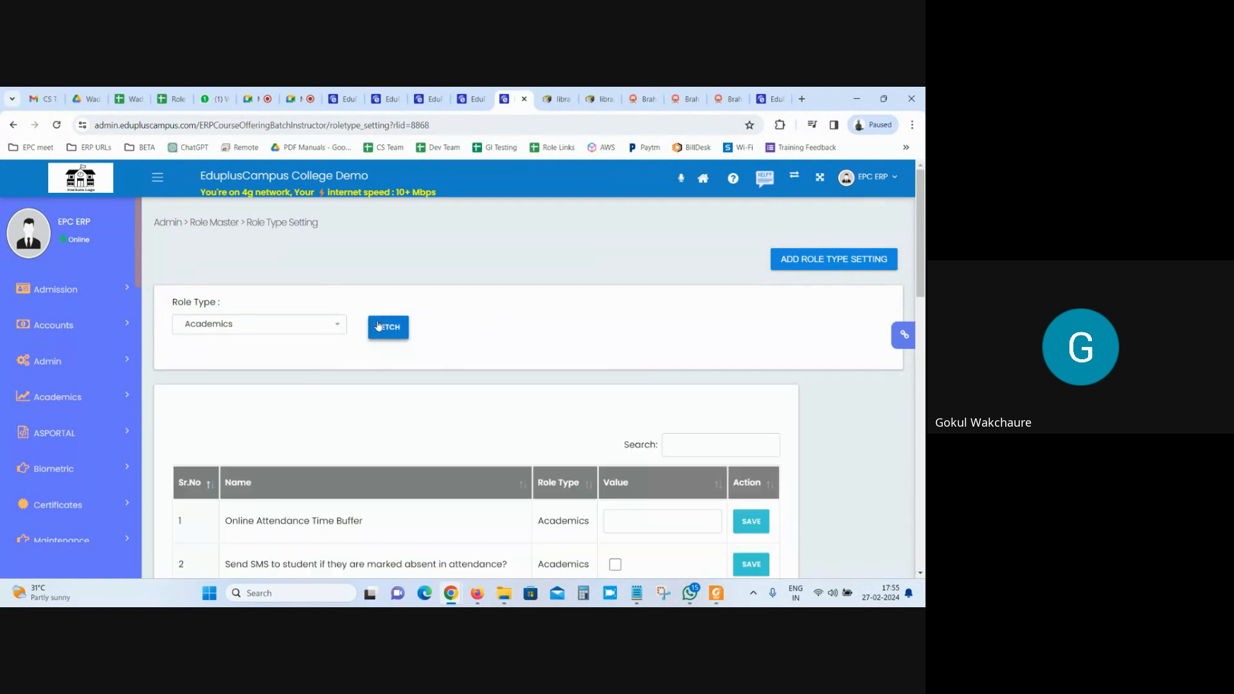
Examine the Academics role type settings through the last row and search the page for "Acade".
{"action": "scroll", "coordinate": [611, 325], "scroll_direction": "down", "scroll_amount": 3}
{"action": "scroll", "coordinate": [612, 325], "scroll_direction": "down", "scroll_amount": 1}
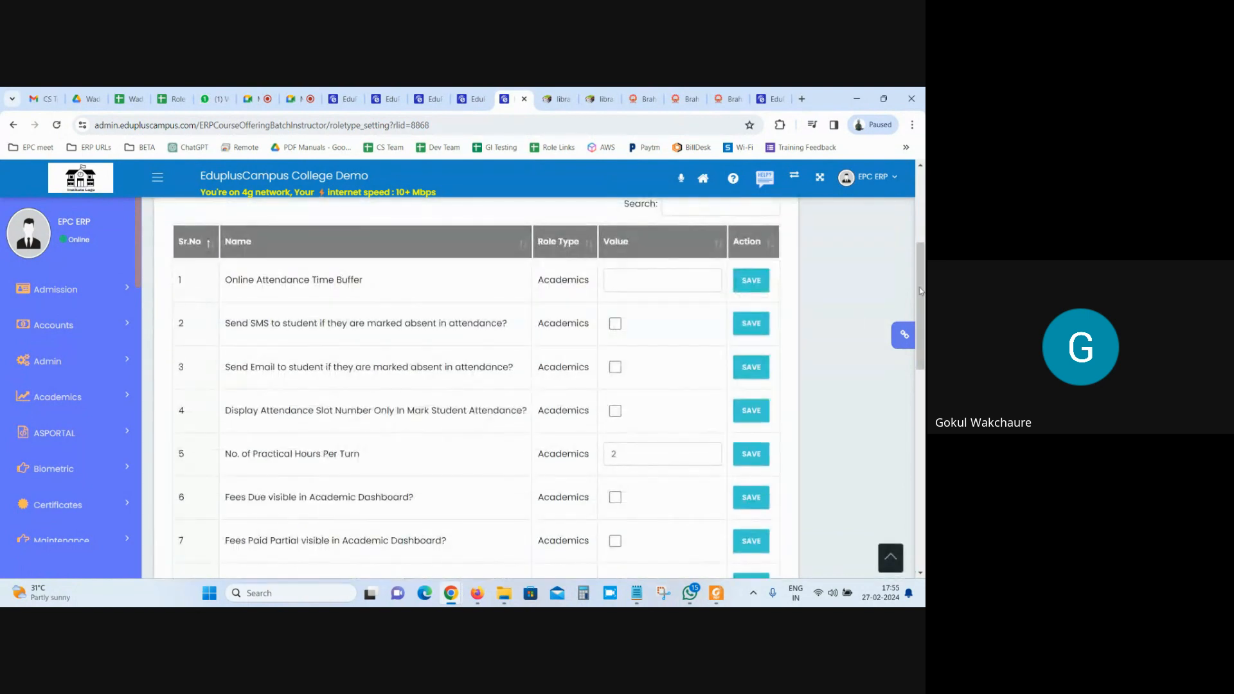
{"action": "left_click_drag", "start_coordinate": [922, 277], "coordinate": [899, 450]}
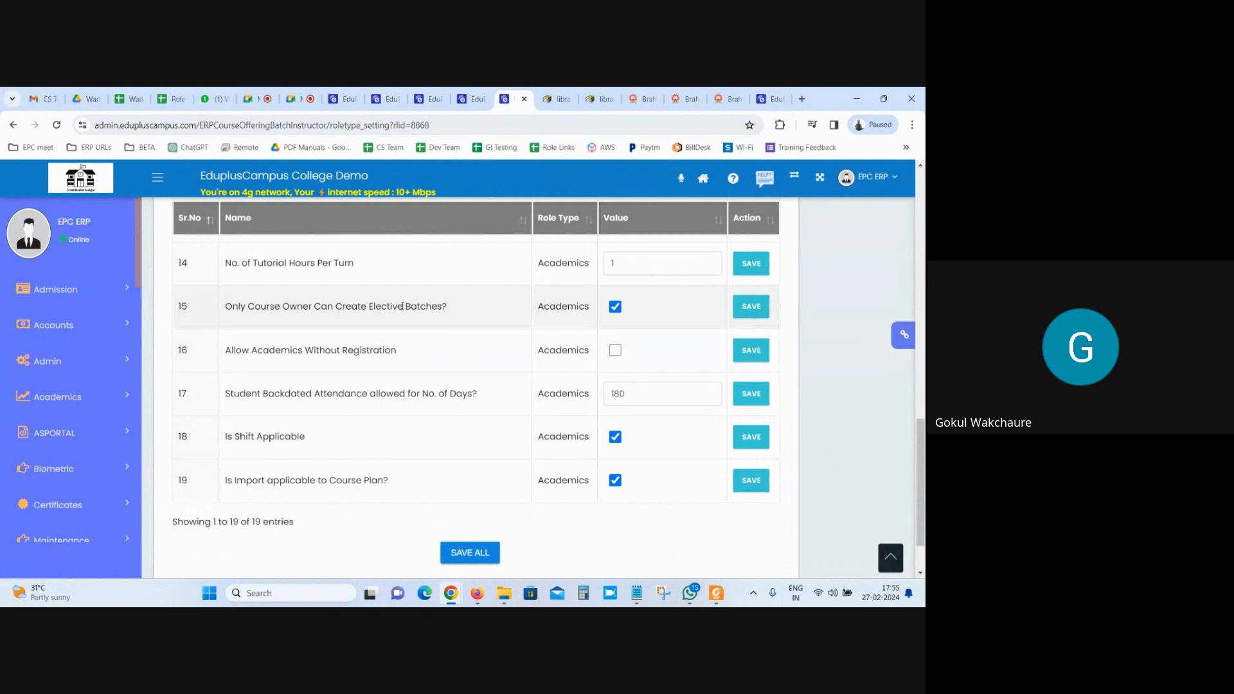
{"action": "key", "text": "ctrl+f"}
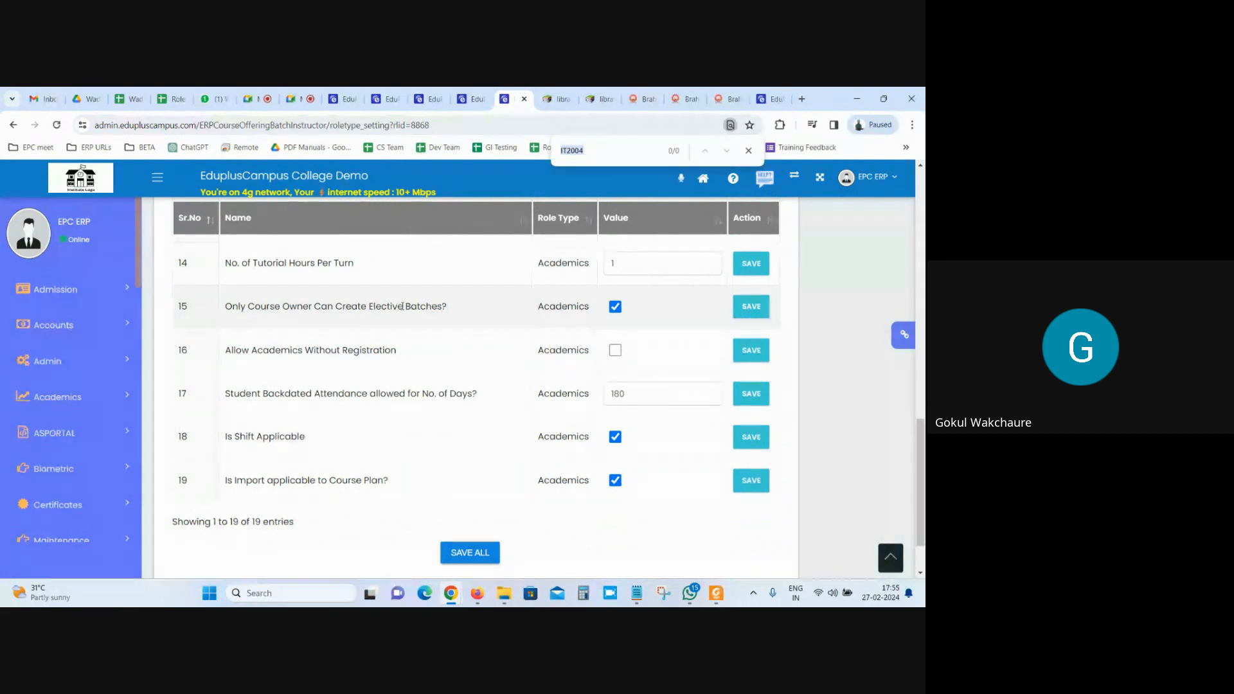
{"action": "type", "text": "Acade"}
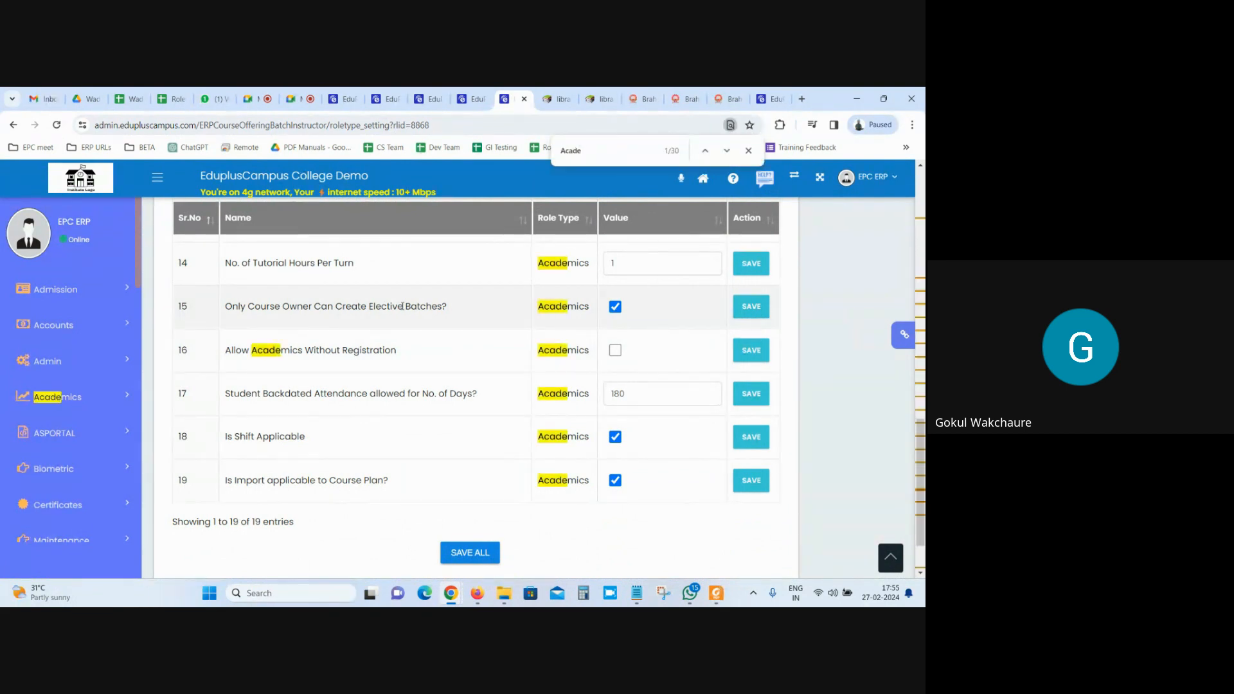
{"action": "scroll", "coordinate": [427, 371], "scroll_direction": "up", "scroll_amount": 3}
{"action": "scroll", "coordinate": [431, 374], "scroll_direction": "up", "scroll_amount": 10}
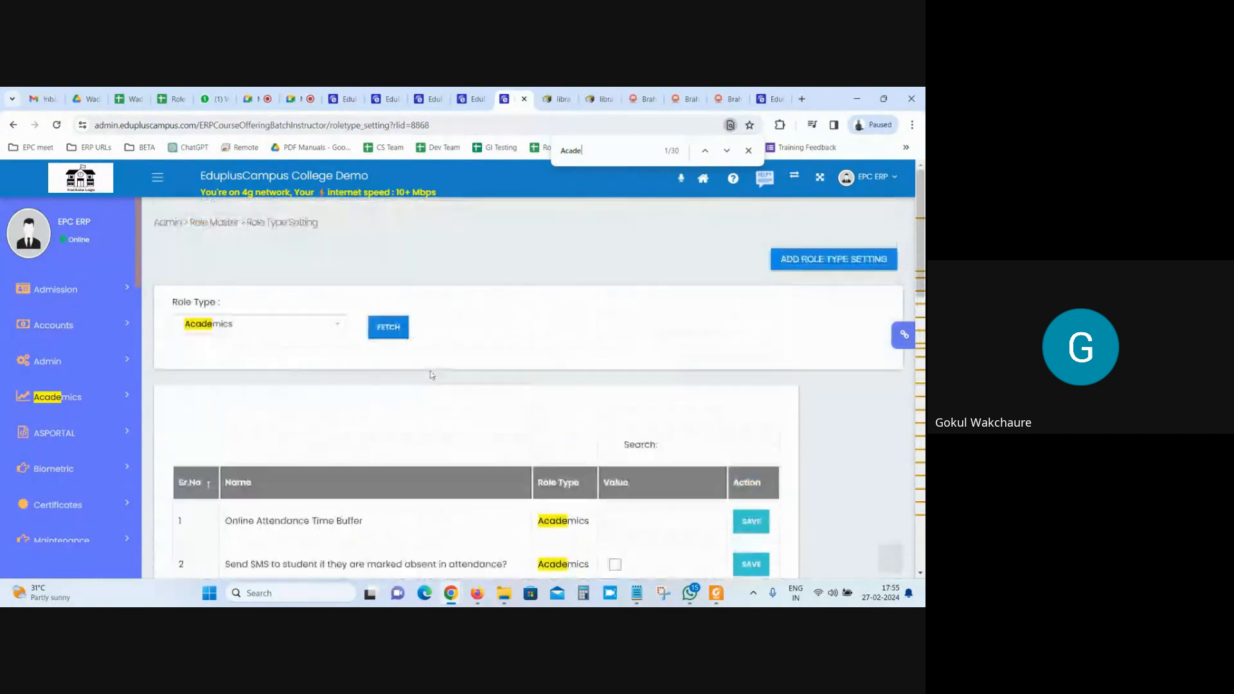
Return to the CH5049 course outcomes and update the statement of course outcome 2 to "Statement of CO 2".
{"action": "left_click", "coordinate": [471, 96]}
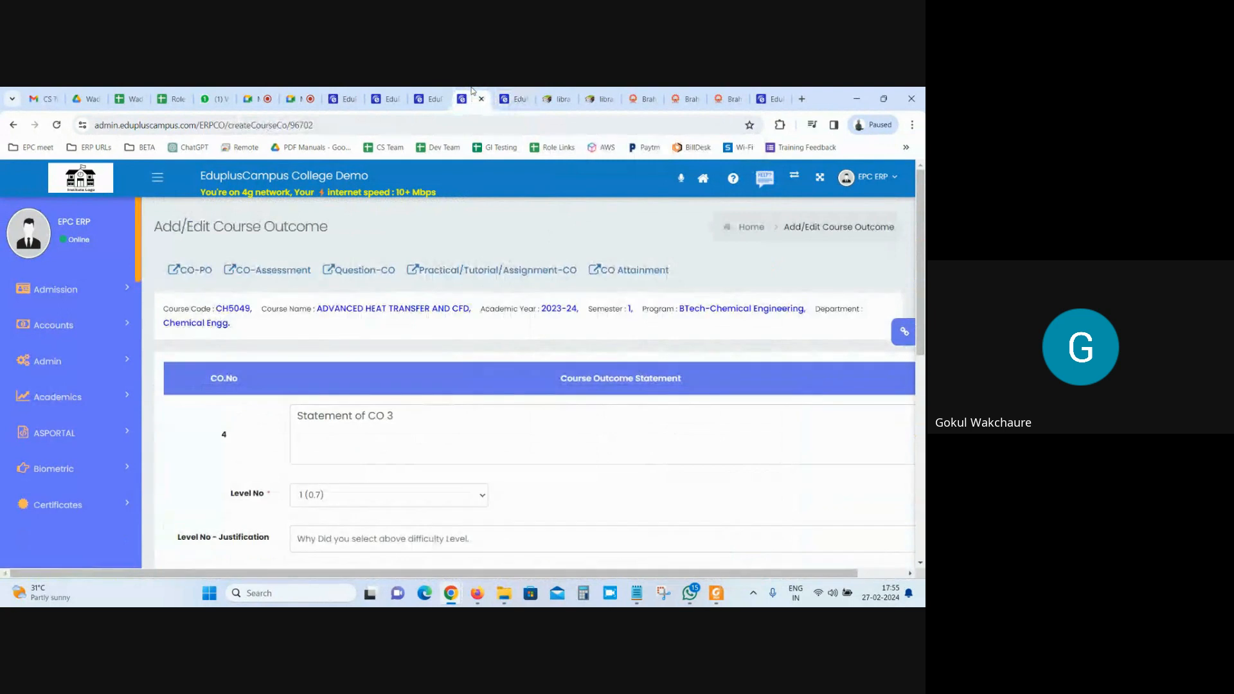
{"action": "scroll", "coordinate": [394, 344], "scroll_direction": "down", "scroll_amount": 4}
{"action": "scroll", "coordinate": [216, 430], "scroll_direction": "down", "scroll_amount": 3}
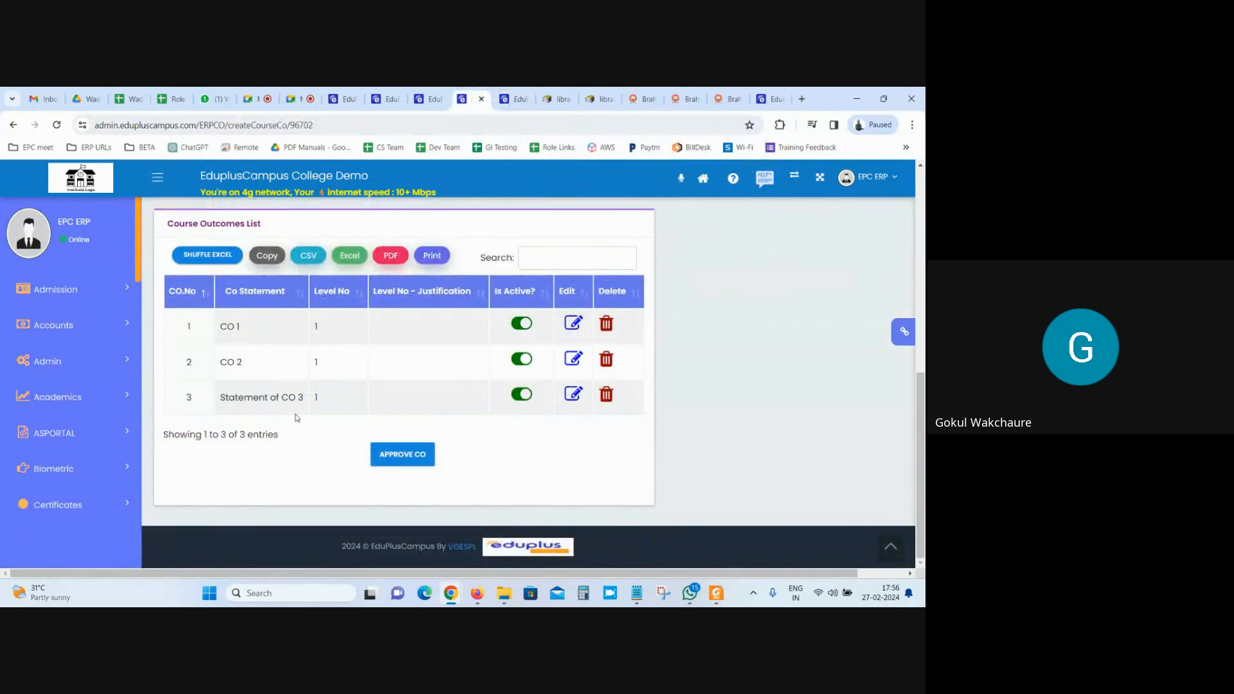
{"action": "left_click", "coordinate": [569, 364]}
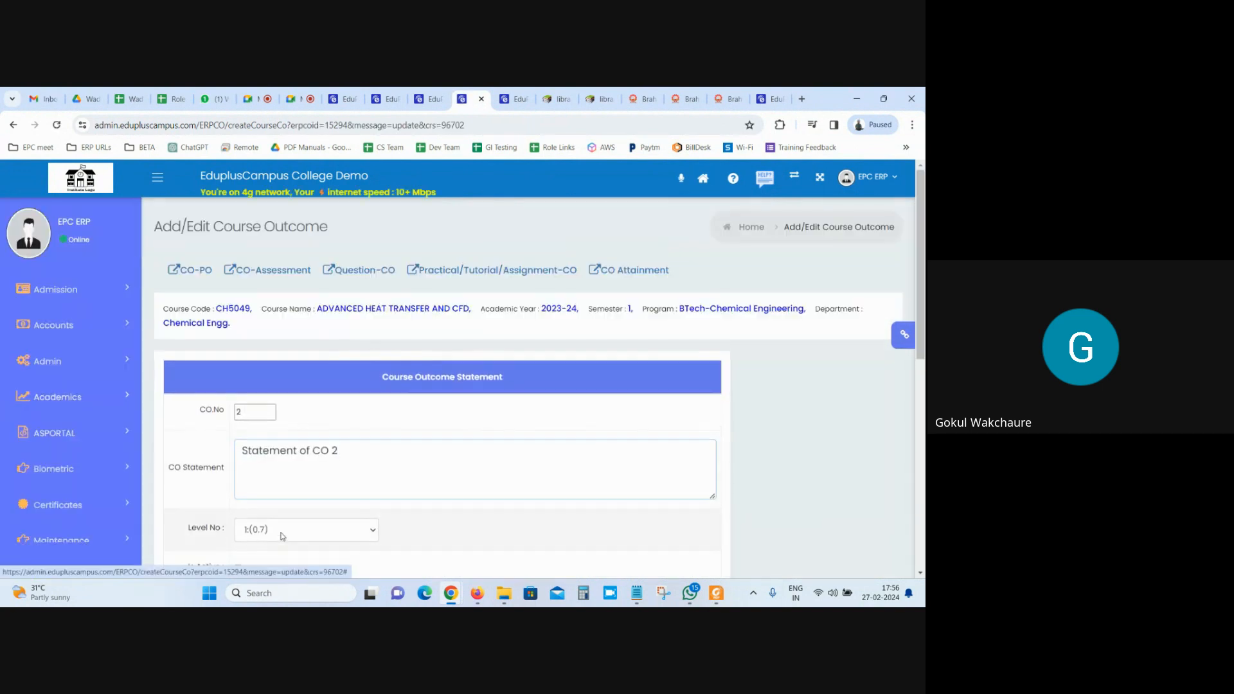
{"action": "scroll", "coordinate": [426, 449], "scroll_direction": "down", "scroll_amount": 2}
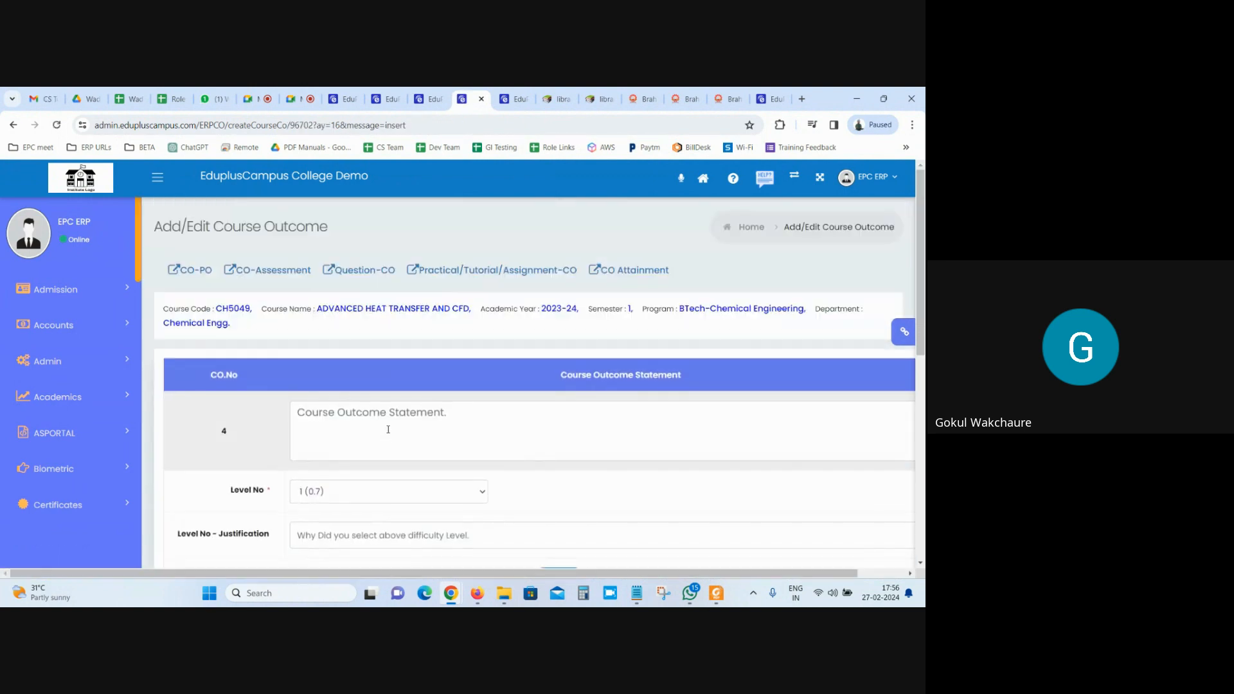
Update the statement of course outcome 1 to "Statement of CO 1".
{"action": "scroll", "coordinate": [327, 542], "scroll_direction": "down", "scroll_amount": 7}
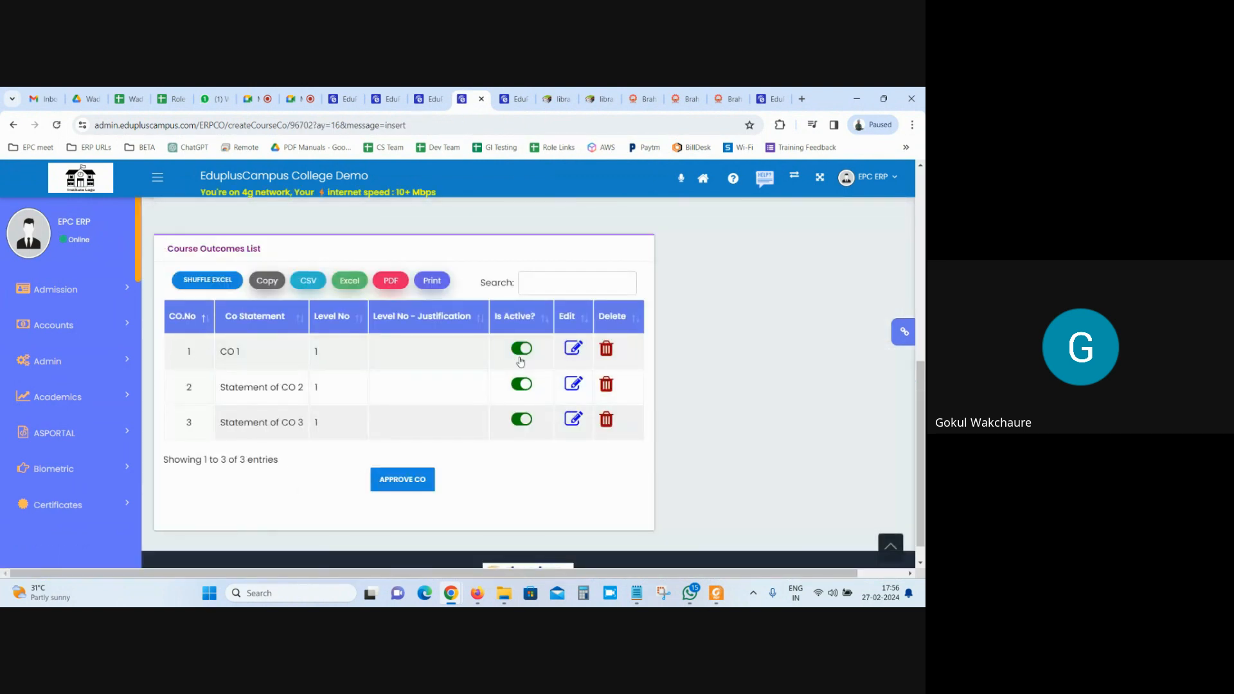
{"action": "left_click", "coordinate": [578, 350]}
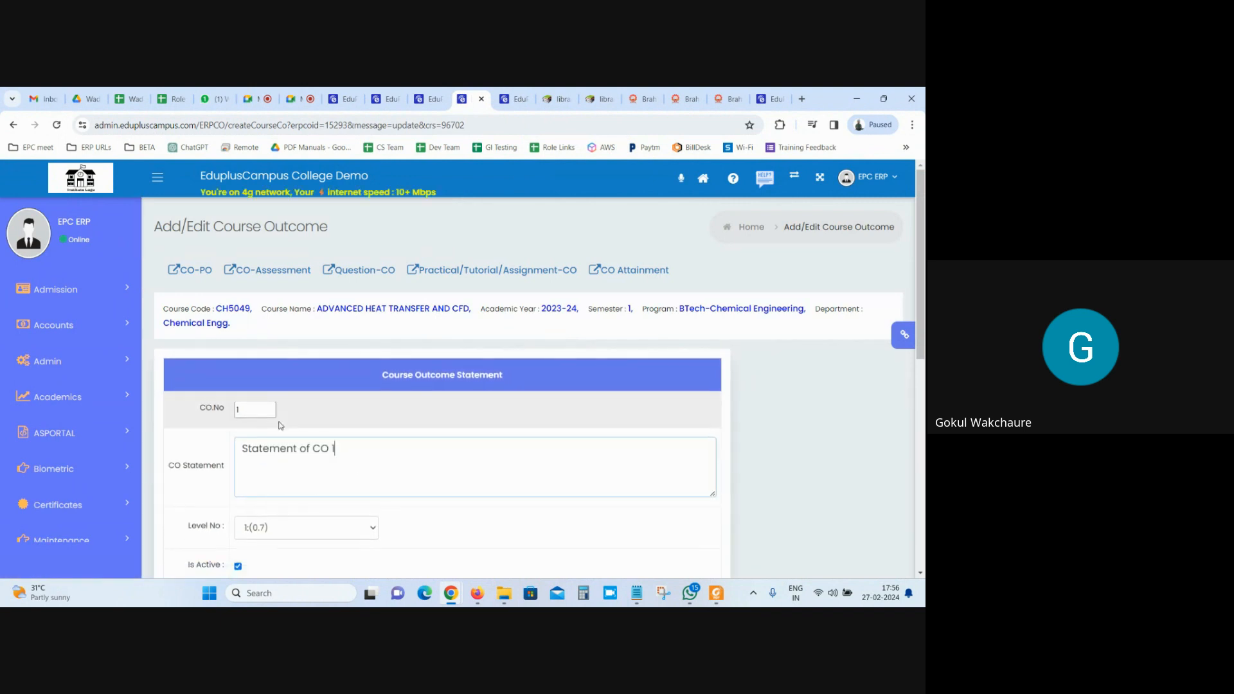
{"action": "scroll", "coordinate": [389, 424], "scroll_direction": "down", "scroll_amount": 6}
{"action": "left_click", "coordinate": [421, 510]}
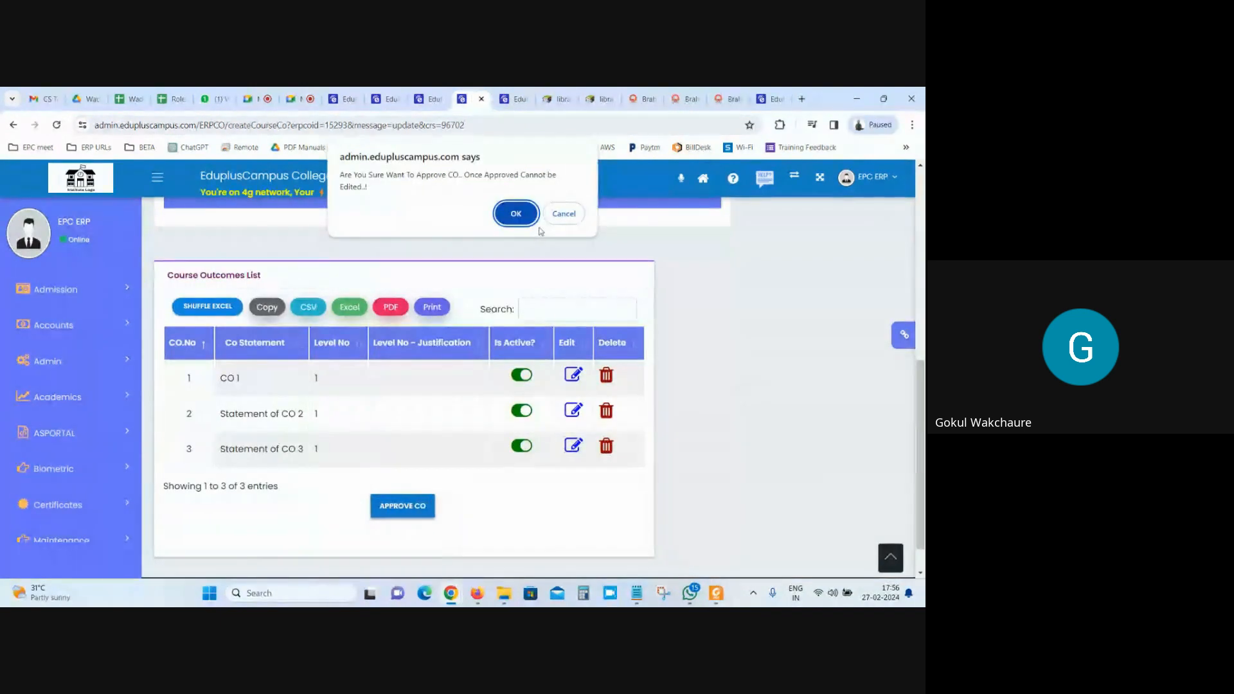
{"action": "left_click", "coordinate": [518, 212]}
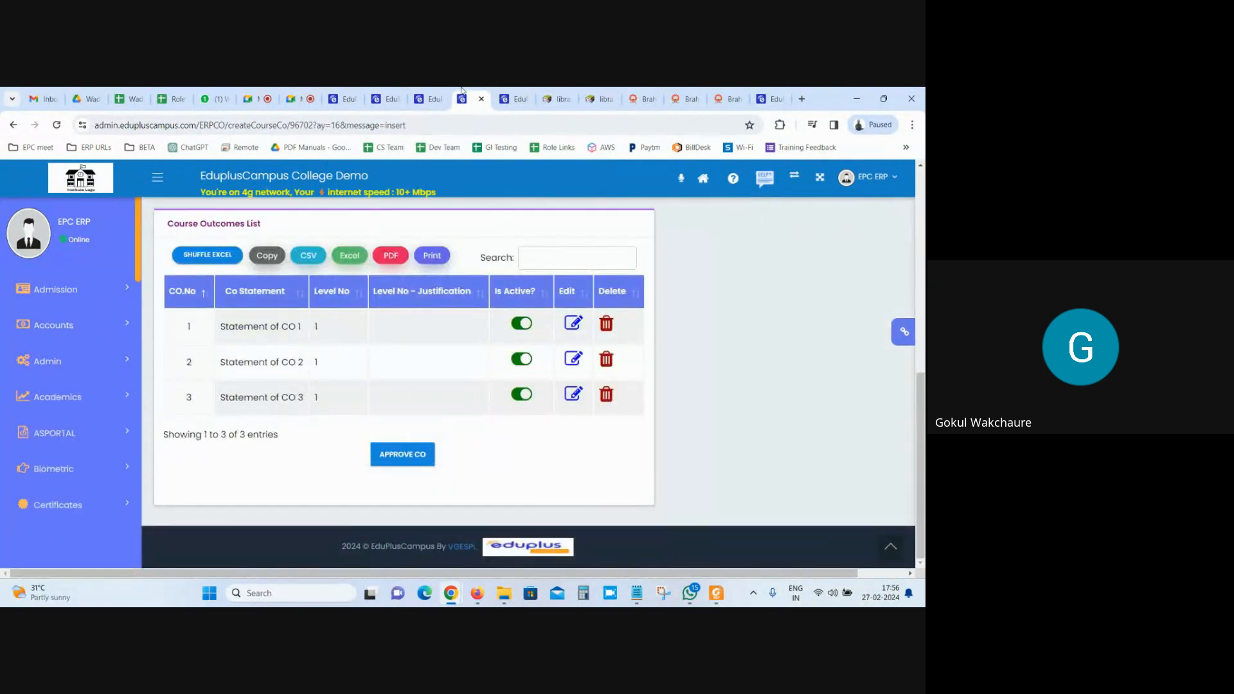
Switch to the SOP in Foxit PDF Reader and review the Add CO activity and its NBA Course Owner path.
{"action": "left_click", "coordinate": [716, 593]}
{"action": "left_click", "coordinate": [292, 309]}
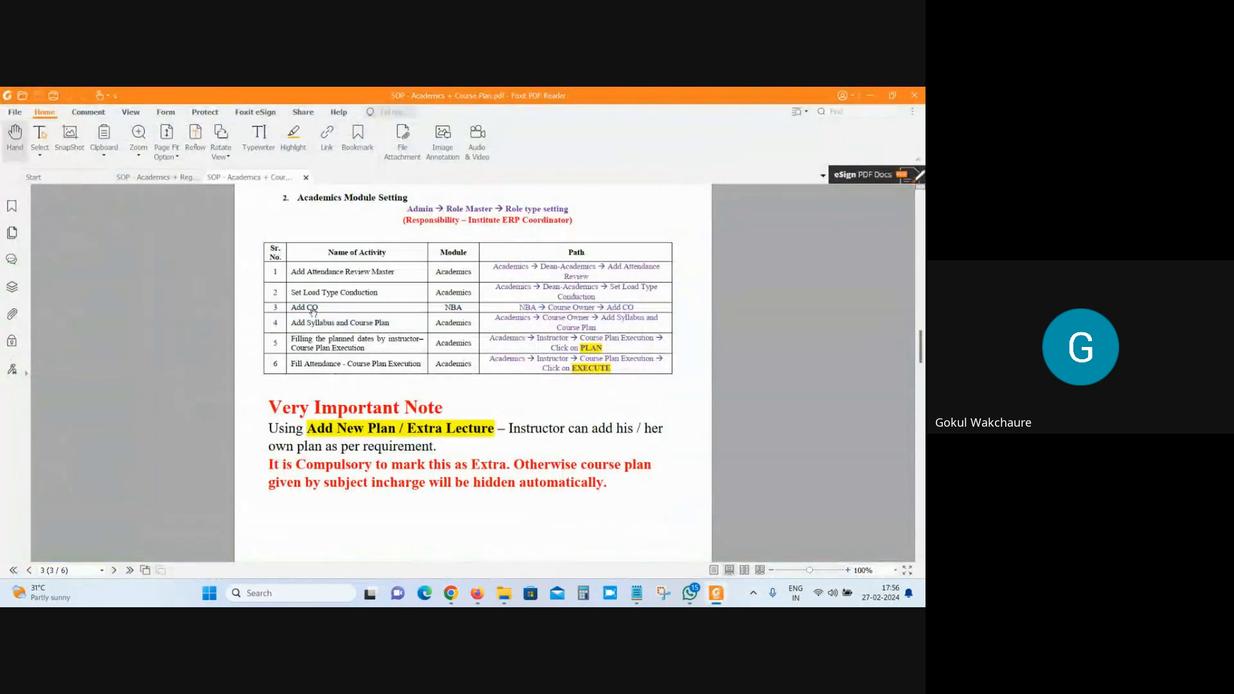
{"action": "left_click_drag", "start_coordinate": [293, 308], "coordinate": [651, 306]}
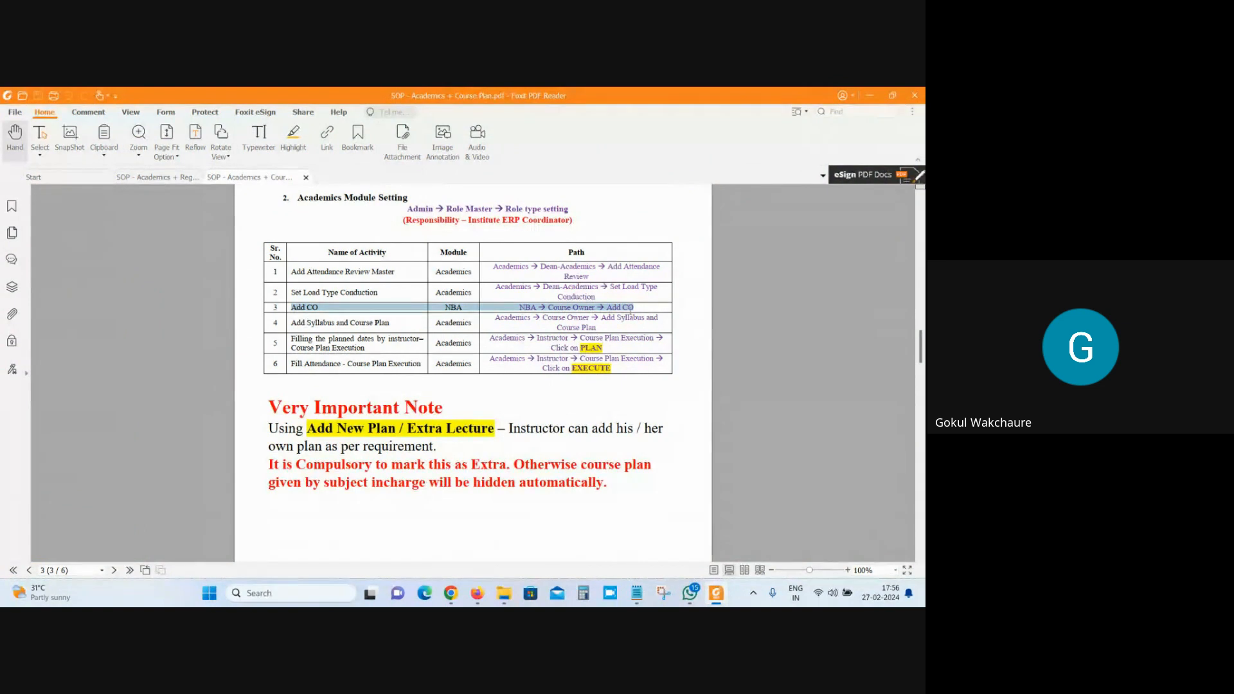
{"action": "left_click", "coordinate": [637, 310]}
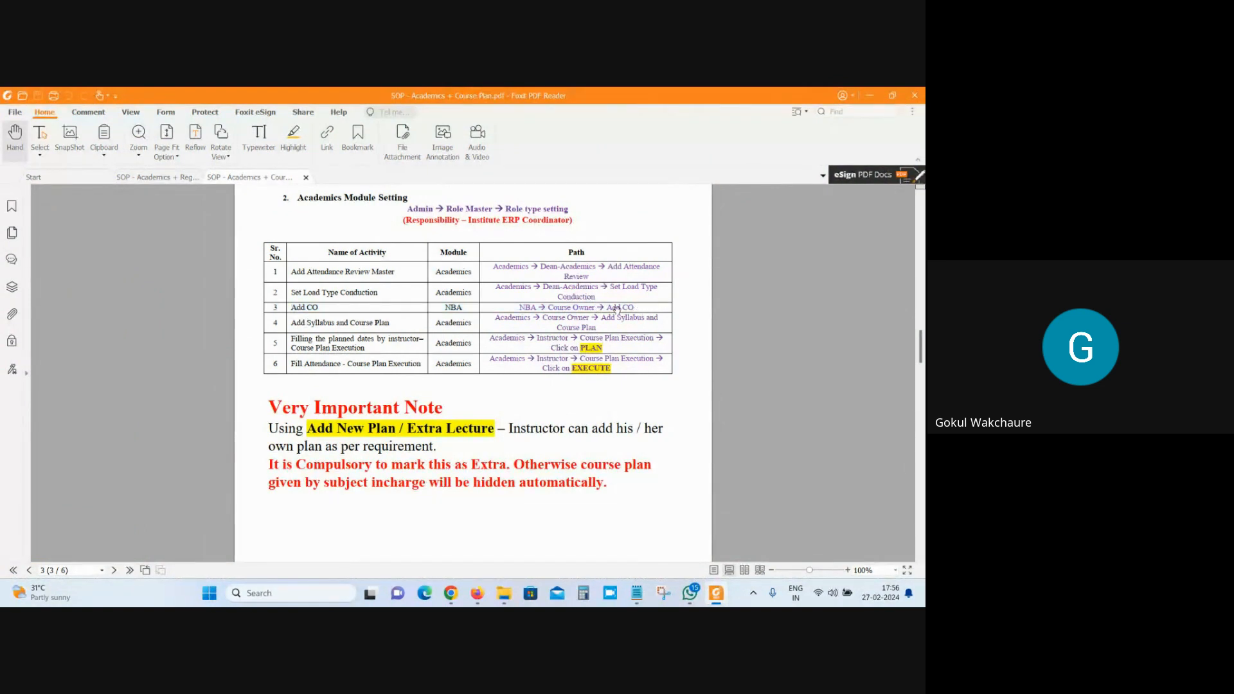
{"action": "left_click_drag", "start_coordinate": [629, 307], "coordinate": [515, 308]}
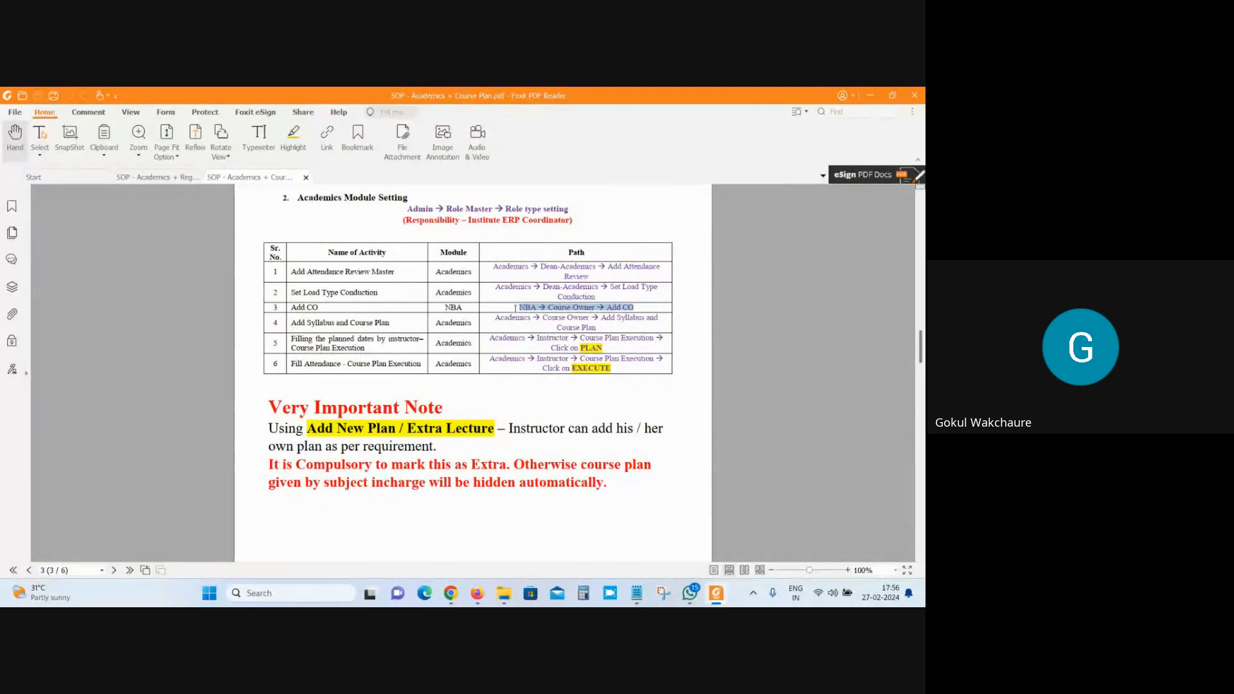
Highlight the Add Syllabus and Course Plan activity together with its module and path in the SOP table.
{"action": "left_click", "coordinate": [293, 324]}
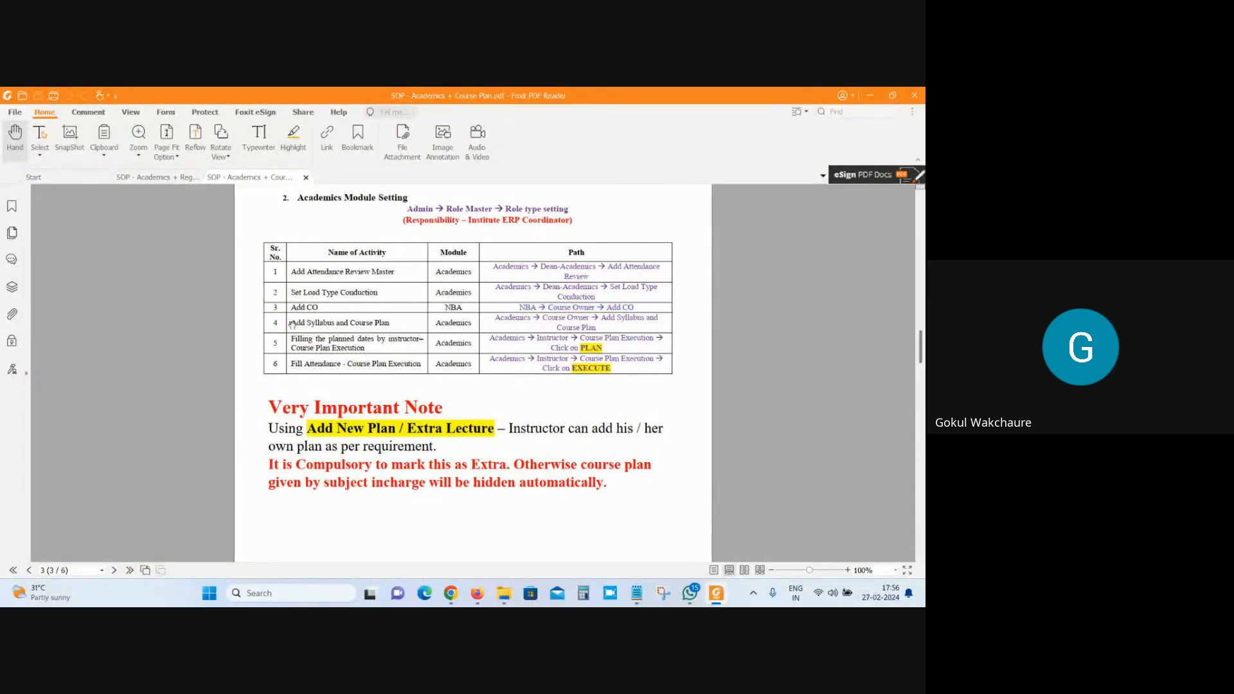
{"action": "left_click_drag", "start_coordinate": [293, 324], "coordinate": [413, 324]}
{"action": "left_click_drag", "start_coordinate": [593, 328], "coordinate": [593, 328]}
Switch to EduplusCampus in Chrome, open the Course Owner's Add Syllabus and Course Plan page in a new browser tab, and review its subject list.
{"action": "left_click", "coordinate": [451, 593]}
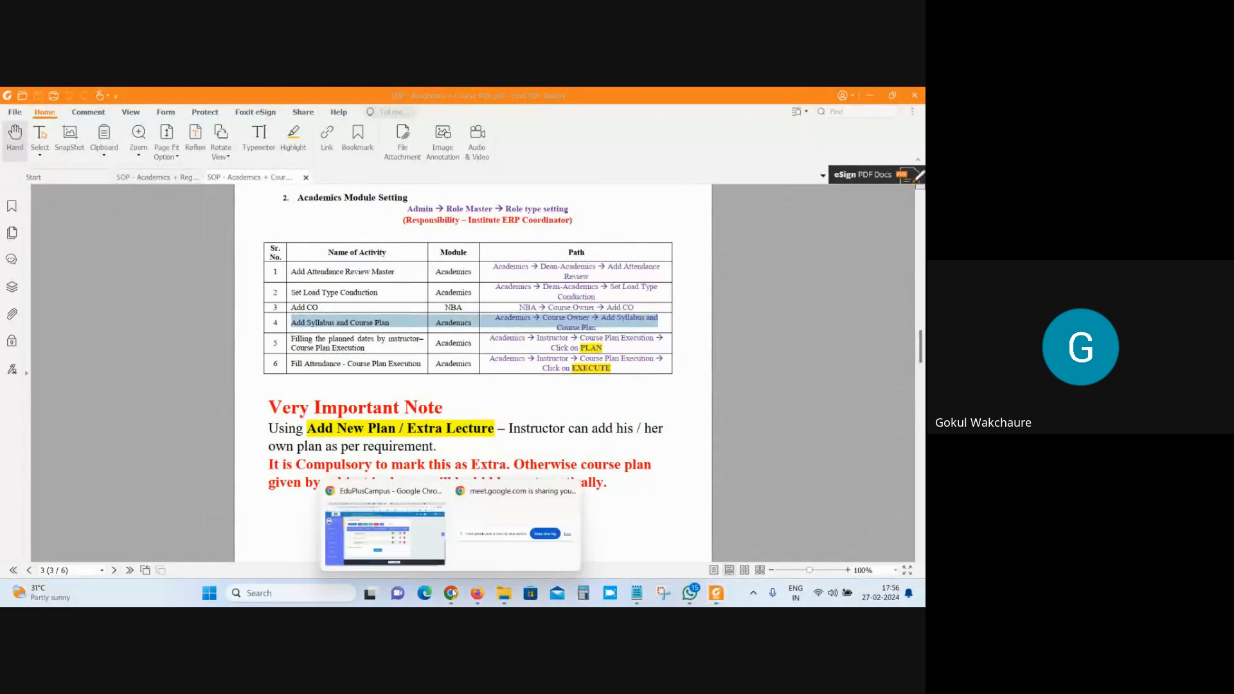
{"action": "left_click", "coordinate": [411, 551]}
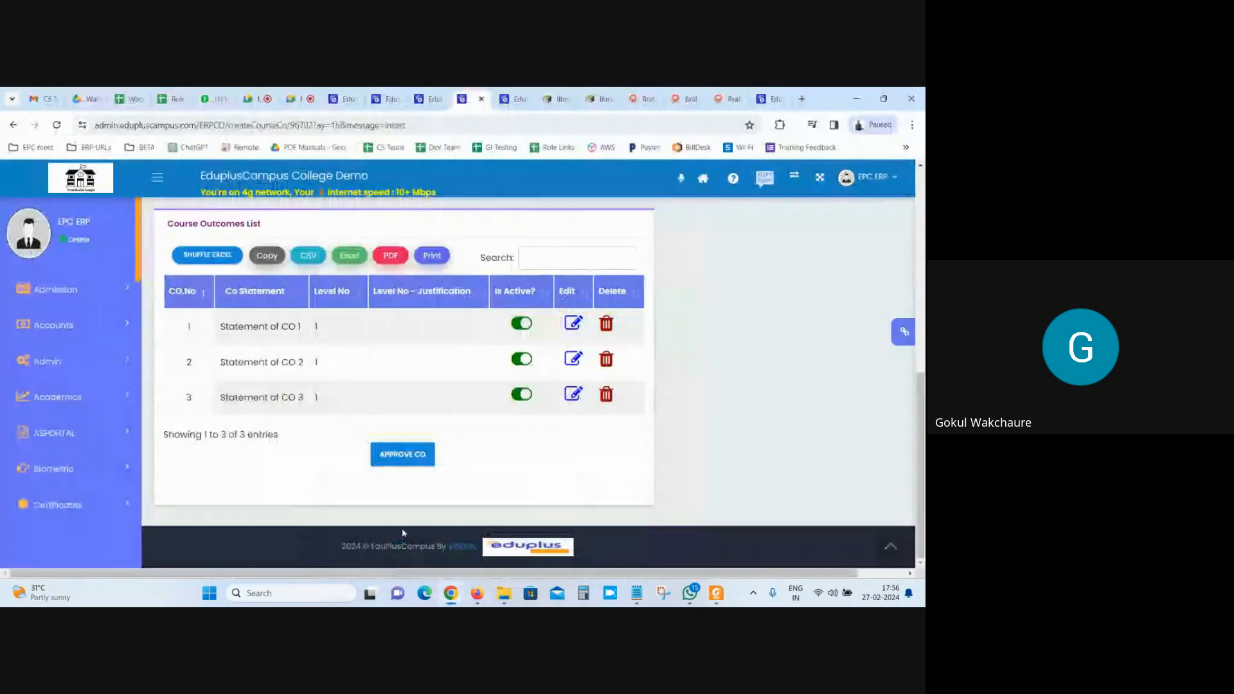
{"action": "left_click", "coordinate": [434, 97]}
{"action": "left_click", "coordinate": [106, 302]}
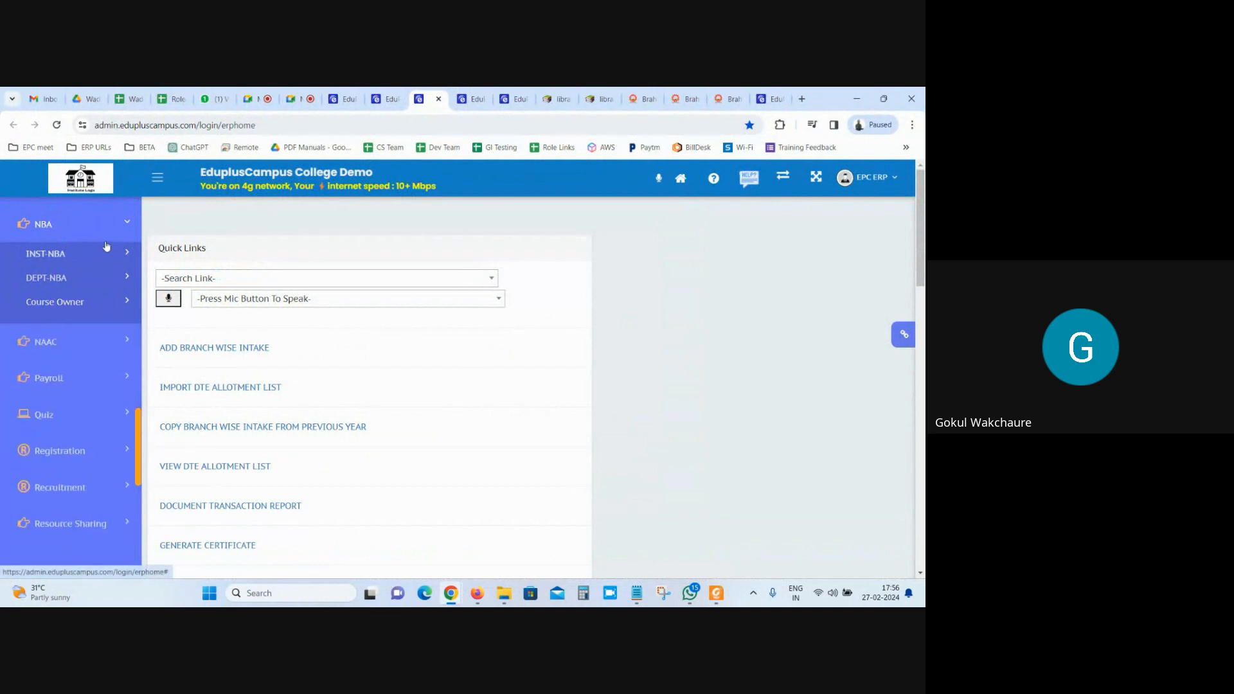
{"action": "left_click", "coordinate": [111, 226]}
{"action": "scroll", "coordinate": [101, 363], "scroll_direction": "up", "scroll_amount": 6}
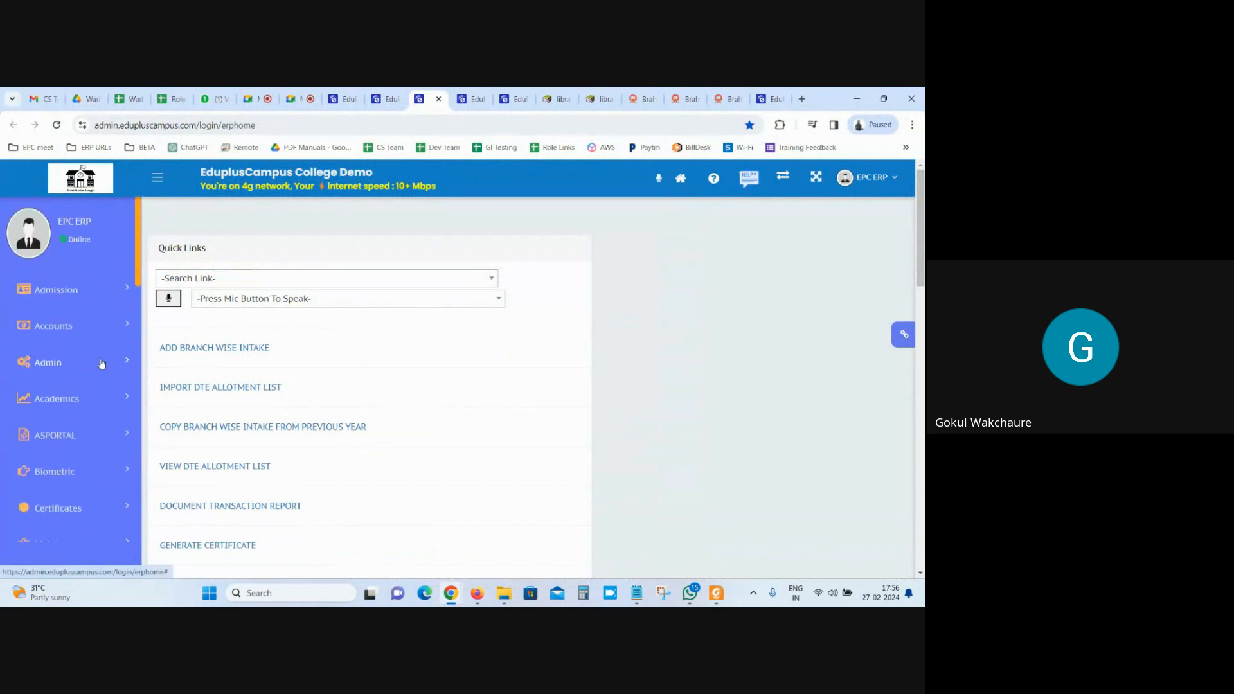
{"action": "left_click", "coordinate": [59, 401]}
{"action": "scroll", "coordinate": [88, 295], "scroll_direction": "down", "scroll_amount": 3}
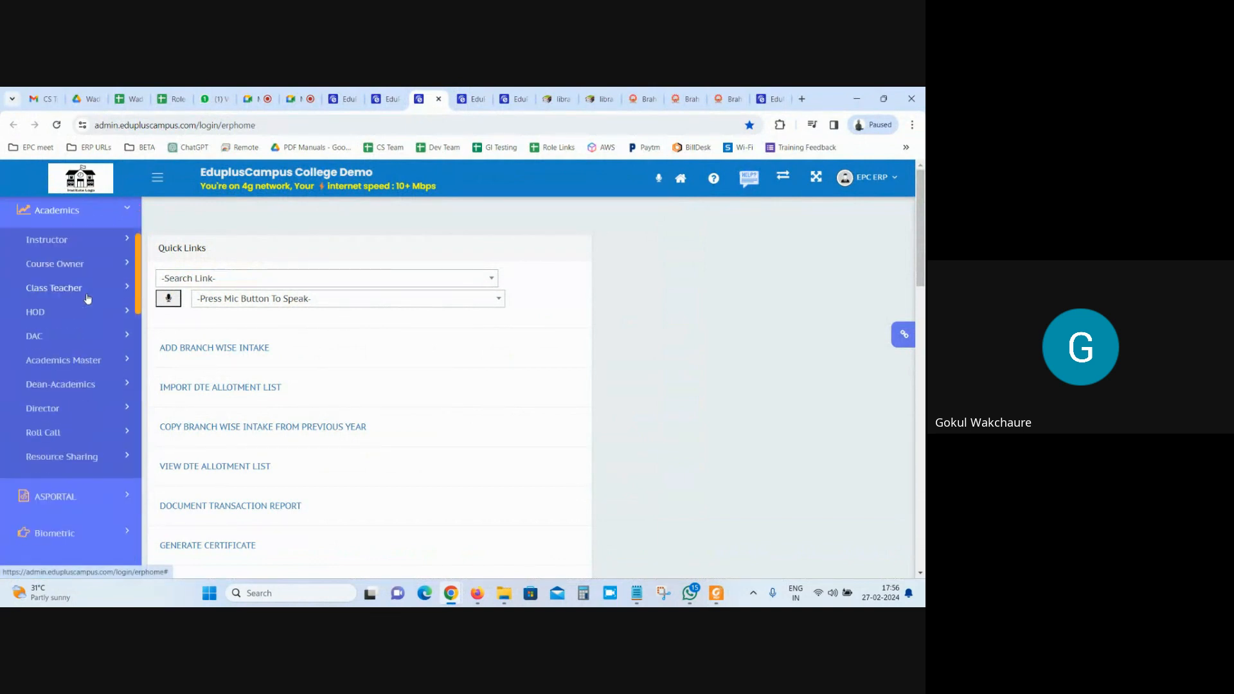
{"action": "left_click", "coordinate": [54, 266]}
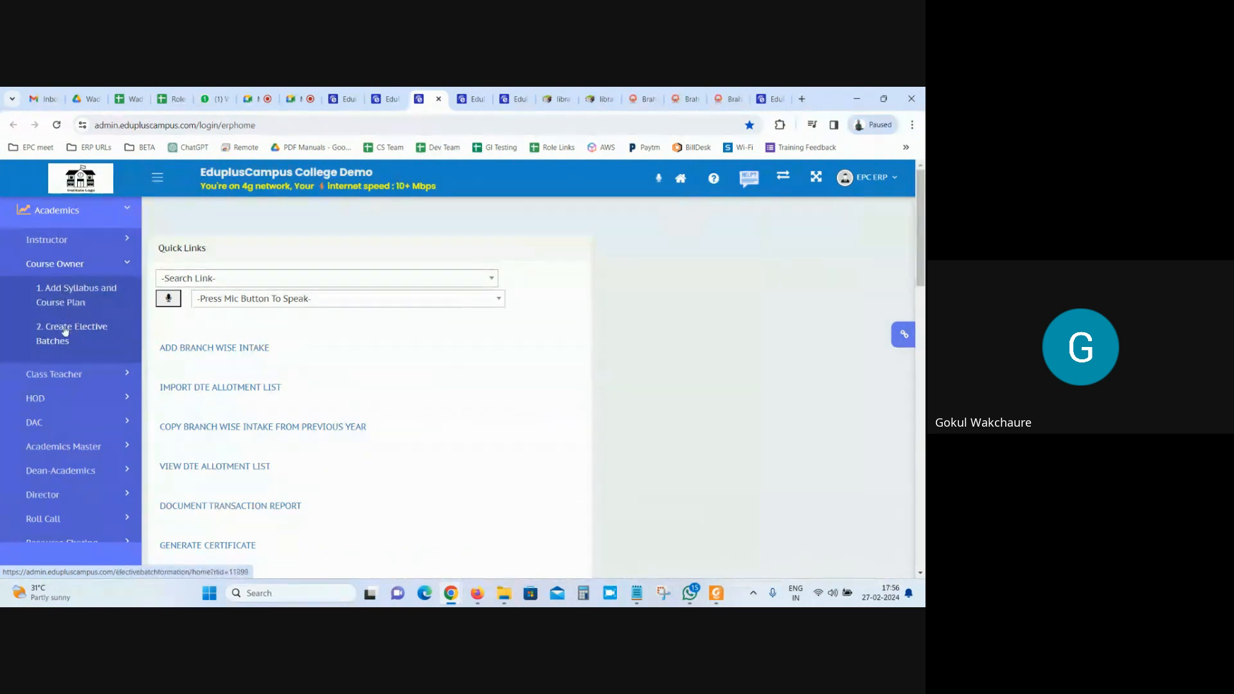
{"action": "right_click", "coordinate": [84, 301]}
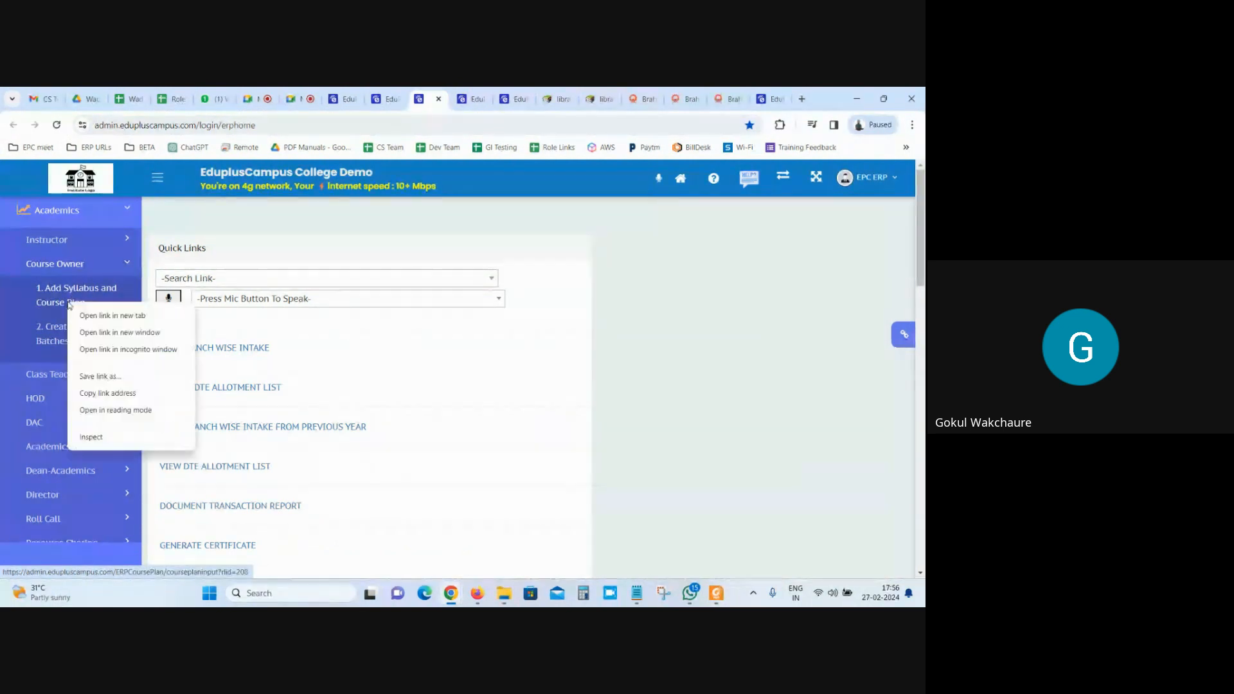
{"action": "left_click", "coordinate": [97, 315]}
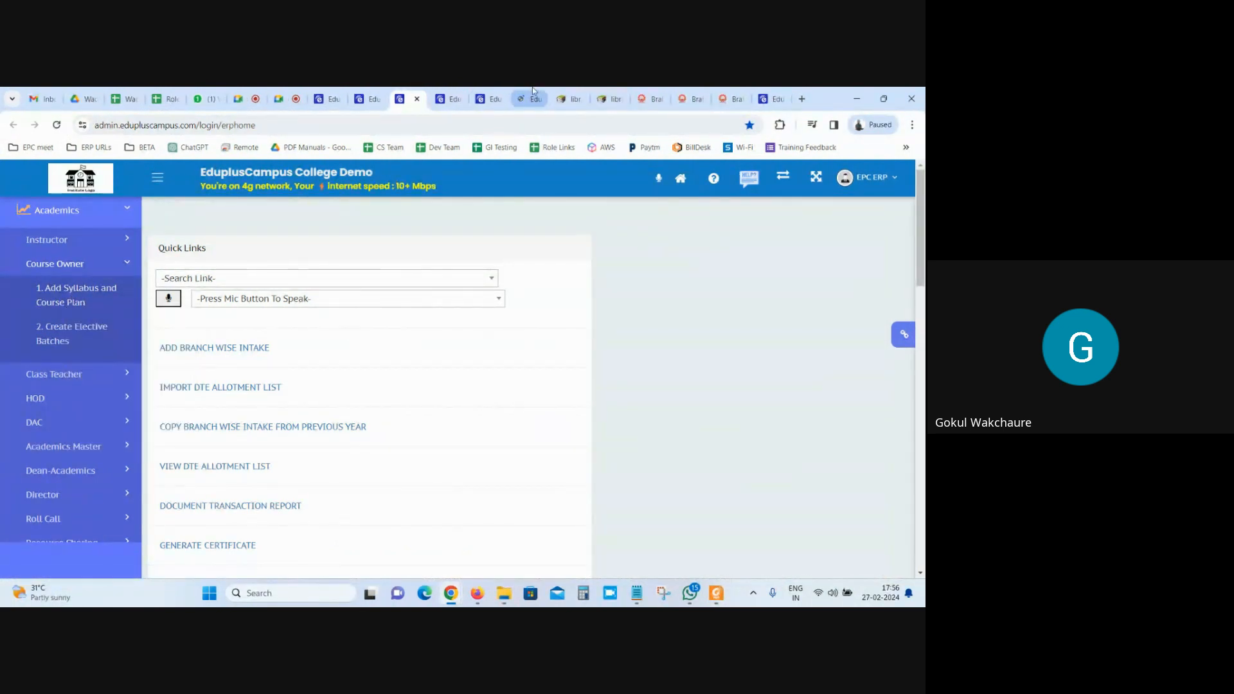
{"action": "left_click", "coordinate": [531, 96]}
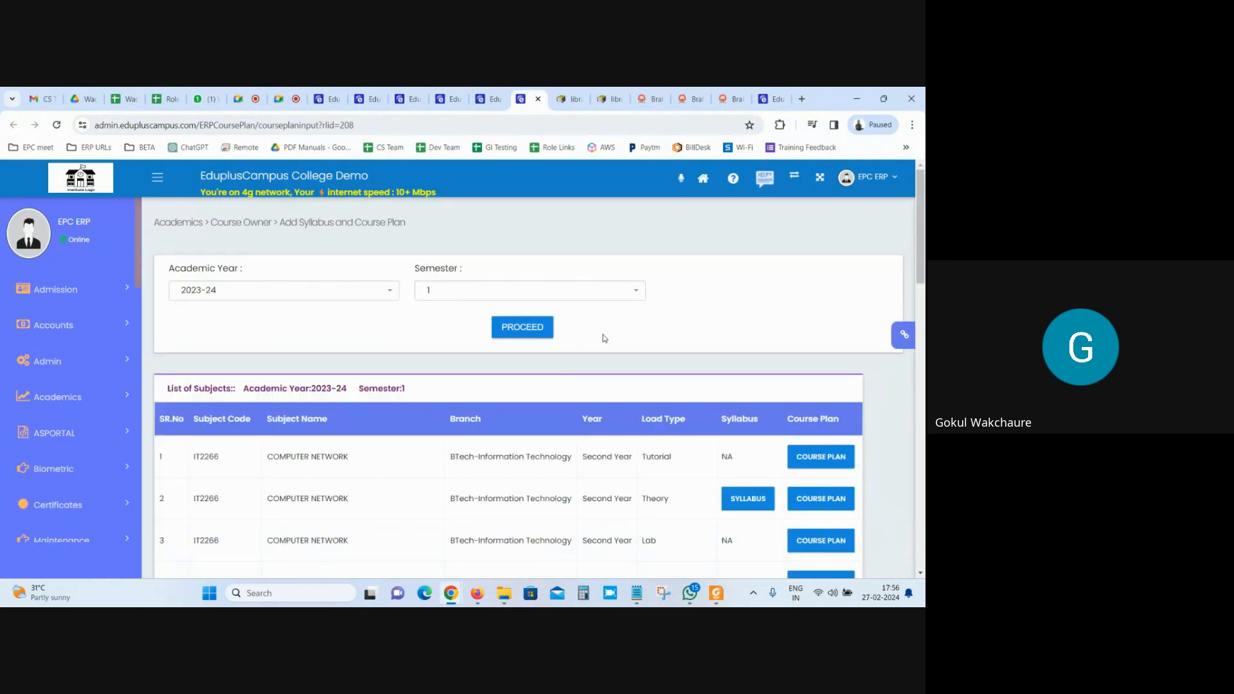
{"action": "scroll", "coordinate": [519, 385], "scroll_direction": "down", "scroll_amount": 2}
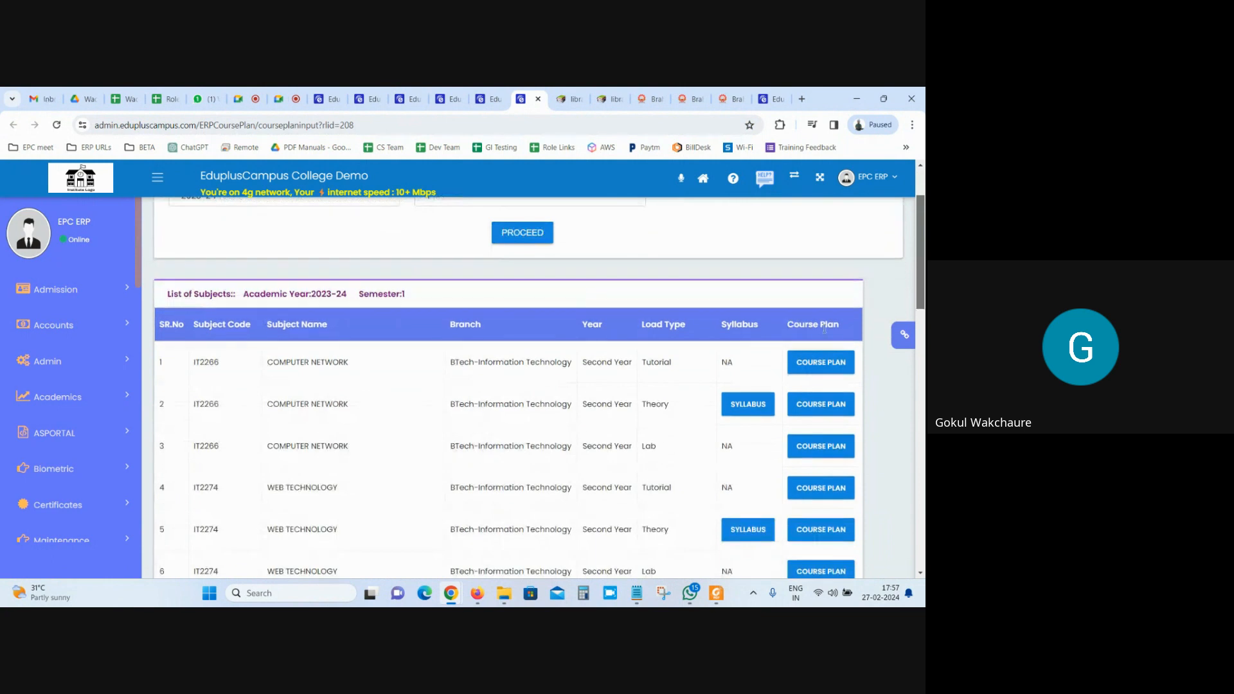
{"action": "mouse_move", "coordinate": [922, 258]}
{"action": "left_mouse_down"}
{"action": "mouse_move", "coordinate": [924, 530]}
{"action": "mouse_move", "coordinate": [924, 239]}
{"action": "left_mouse_up"}
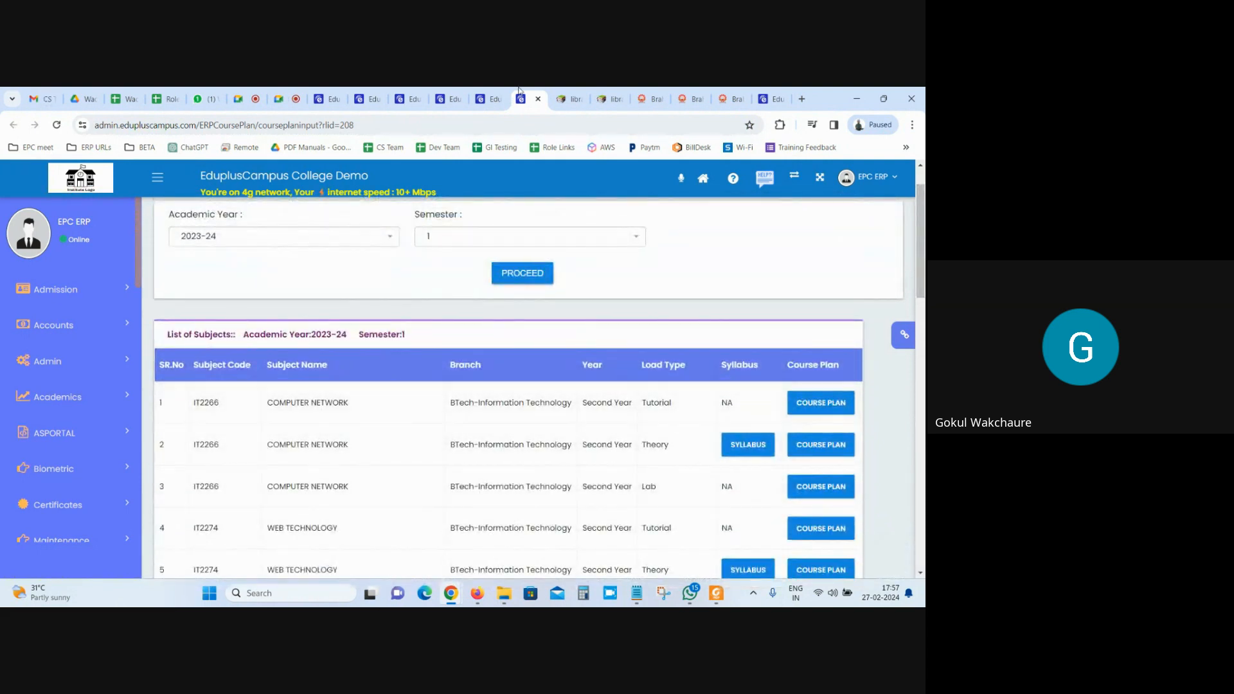
Dismiss the raised-hand notice in the Google Meet call and return to the syllabus and course plan page, closing the presenting notification.
{"action": "left_click", "coordinate": [281, 93]}
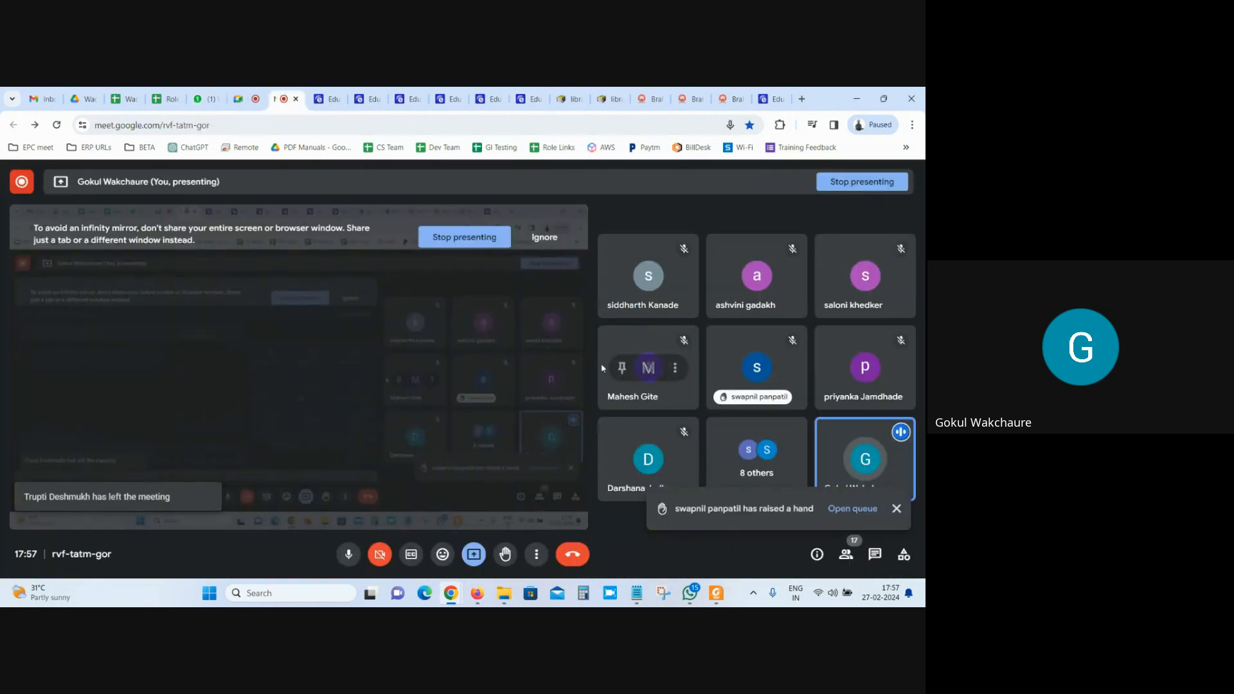
{"action": "left_click", "coordinate": [896, 508]}
{"action": "left_click", "coordinate": [524, 92]}
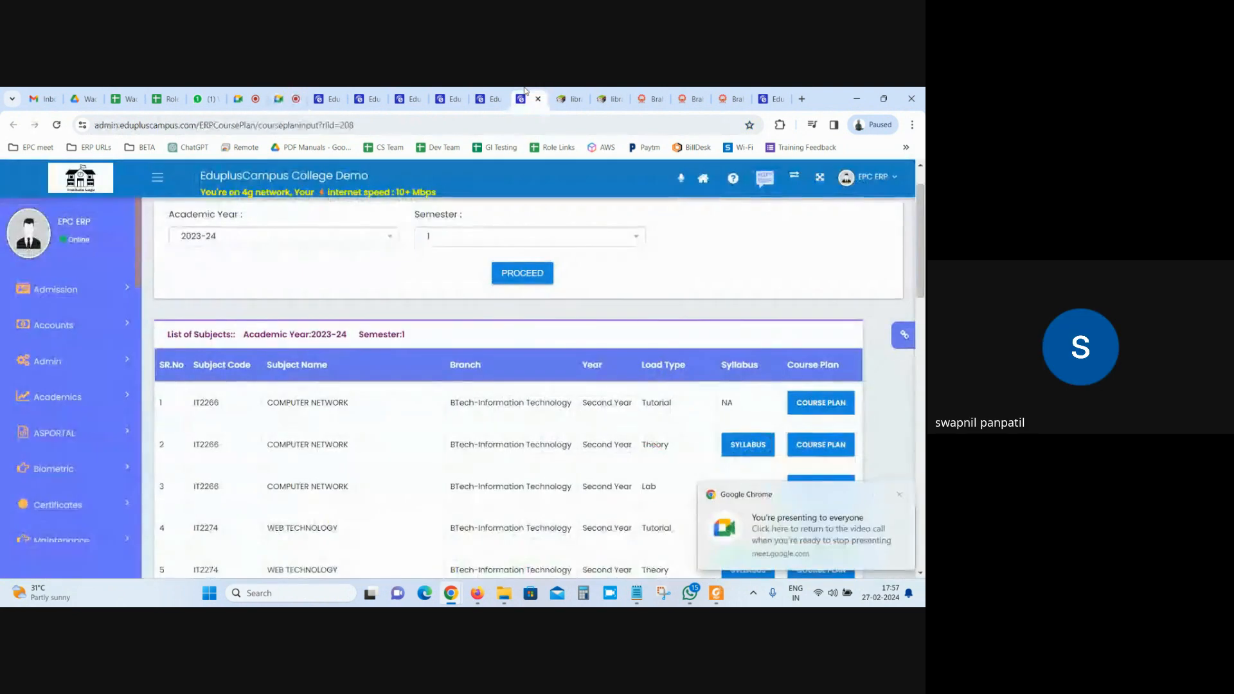
{"action": "left_click", "coordinate": [900, 495]}
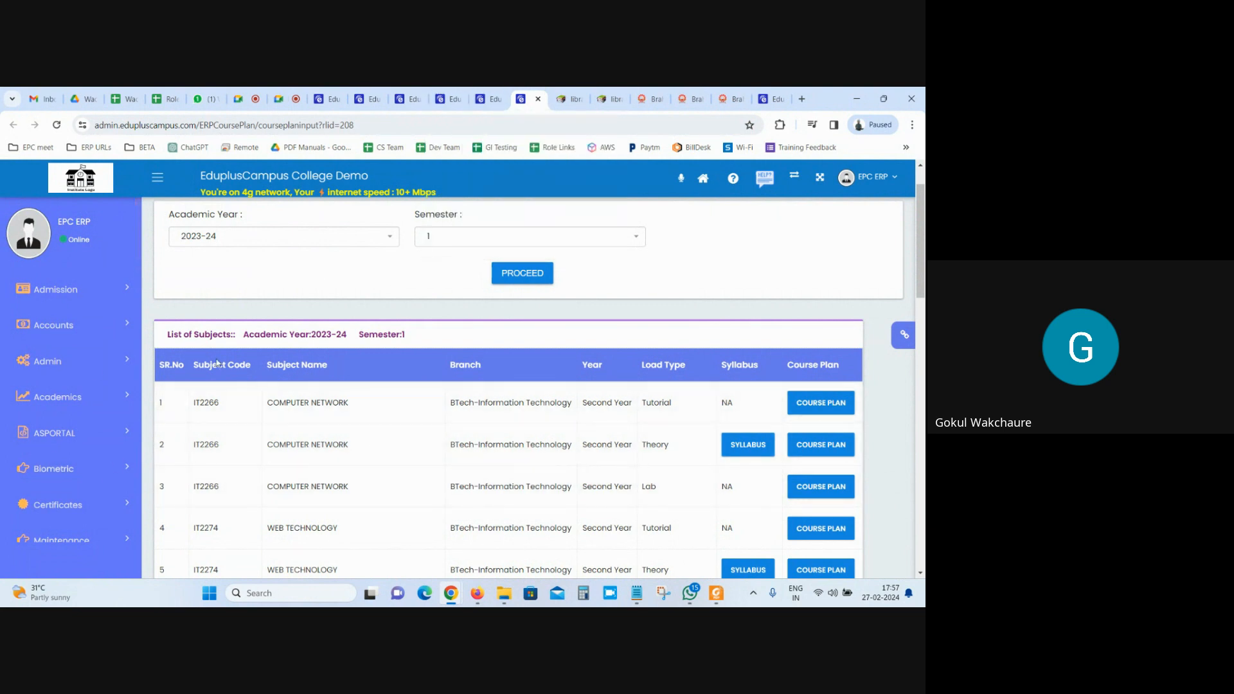
Close the Role Type Setting and course outcomes browser tabs and return to the EduplusCampus home page.
{"action": "left_click", "coordinate": [490, 96]}
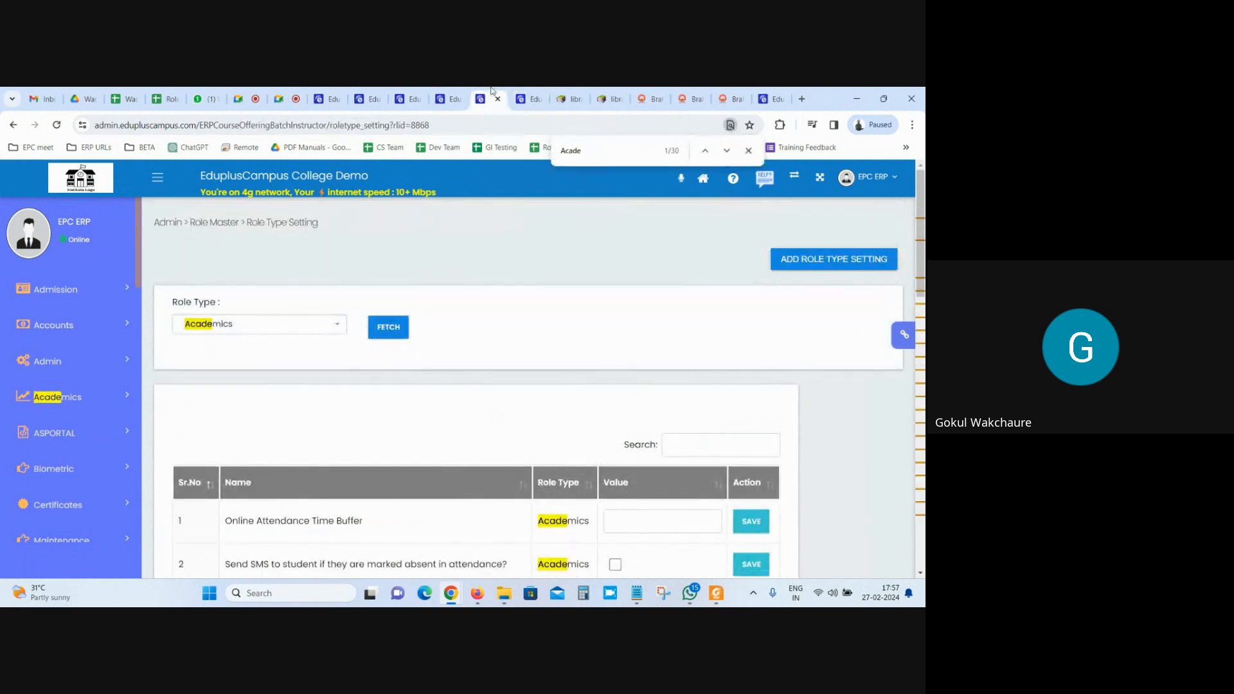
{"action": "left_click", "coordinate": [497, 99]}
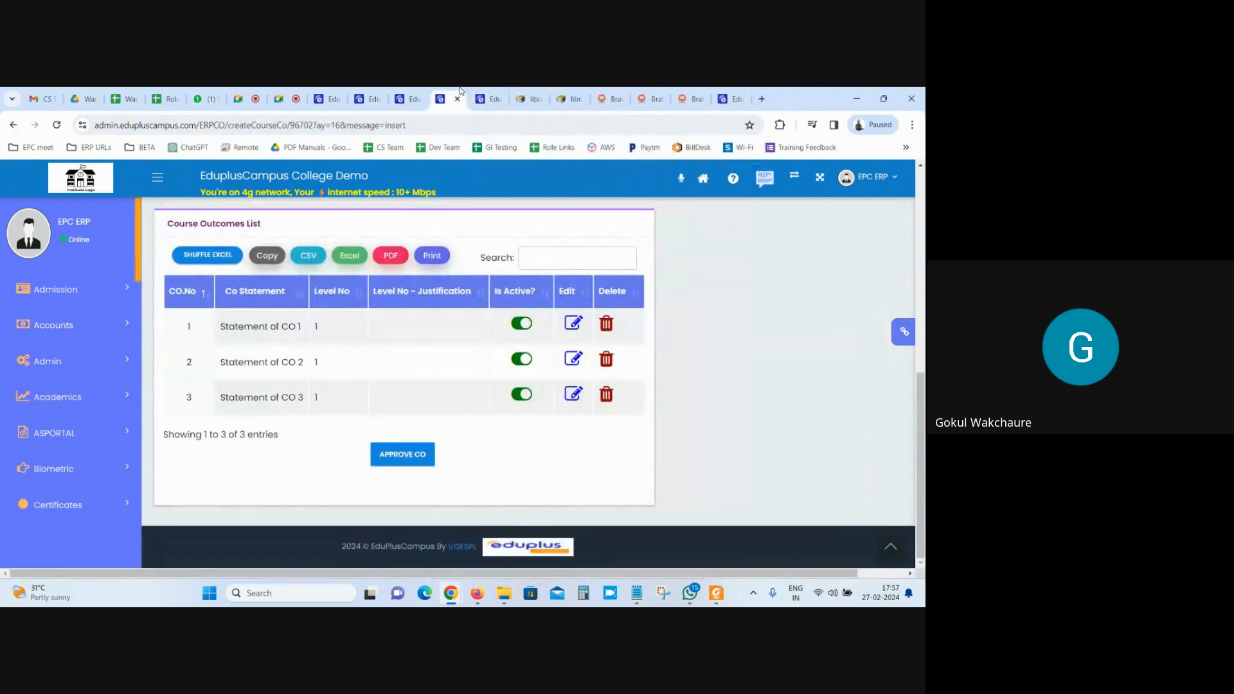
{"action": "left_click", "coordinate": [457, 100]}
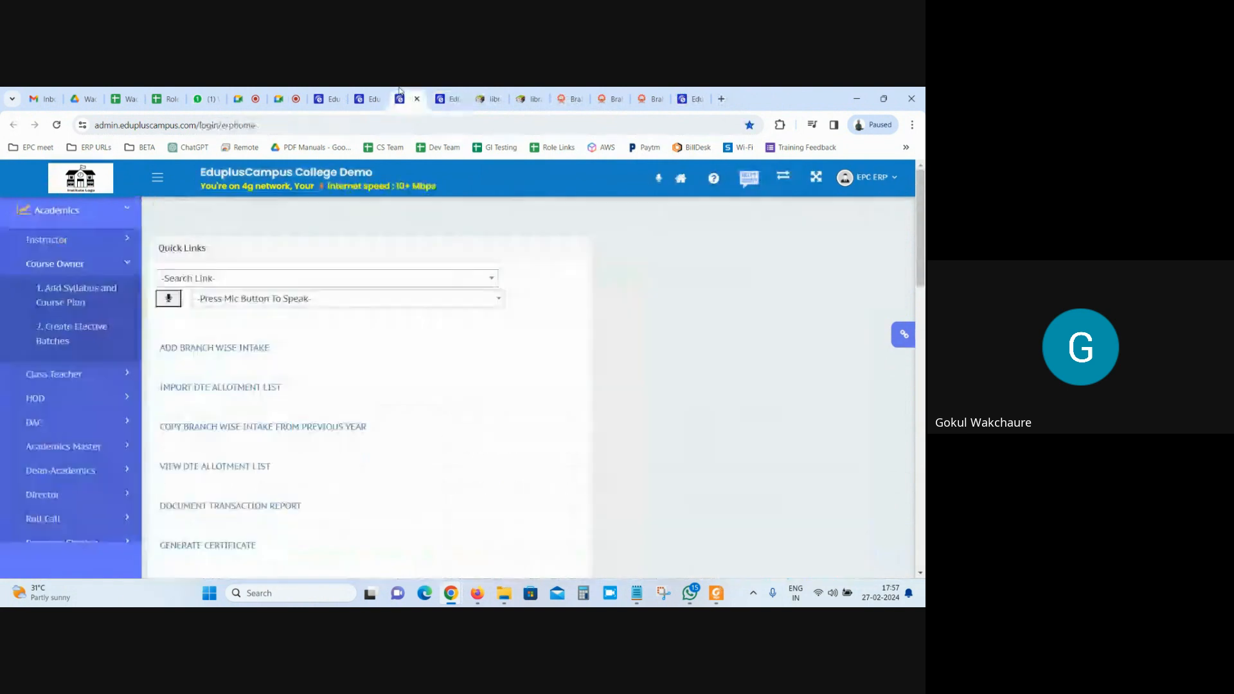
{"action": "left_click", "coordinate": [405, 99]}
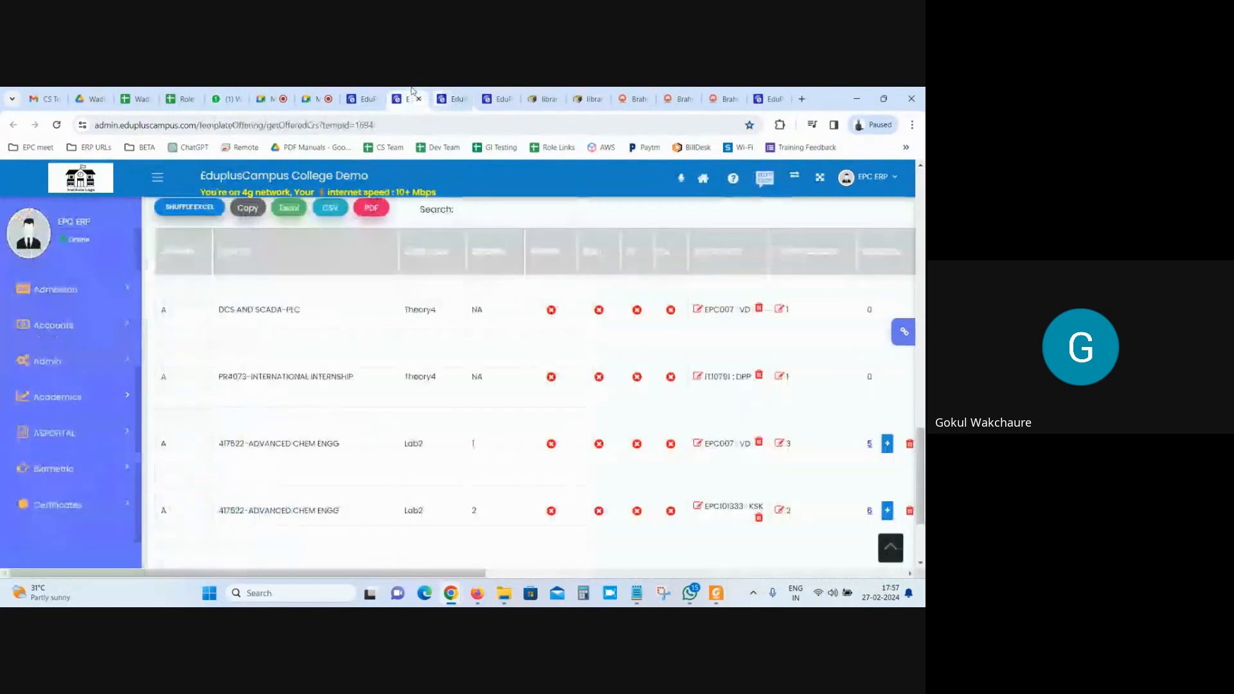
{"action": "left_click", "coordinate": [453, 99]}
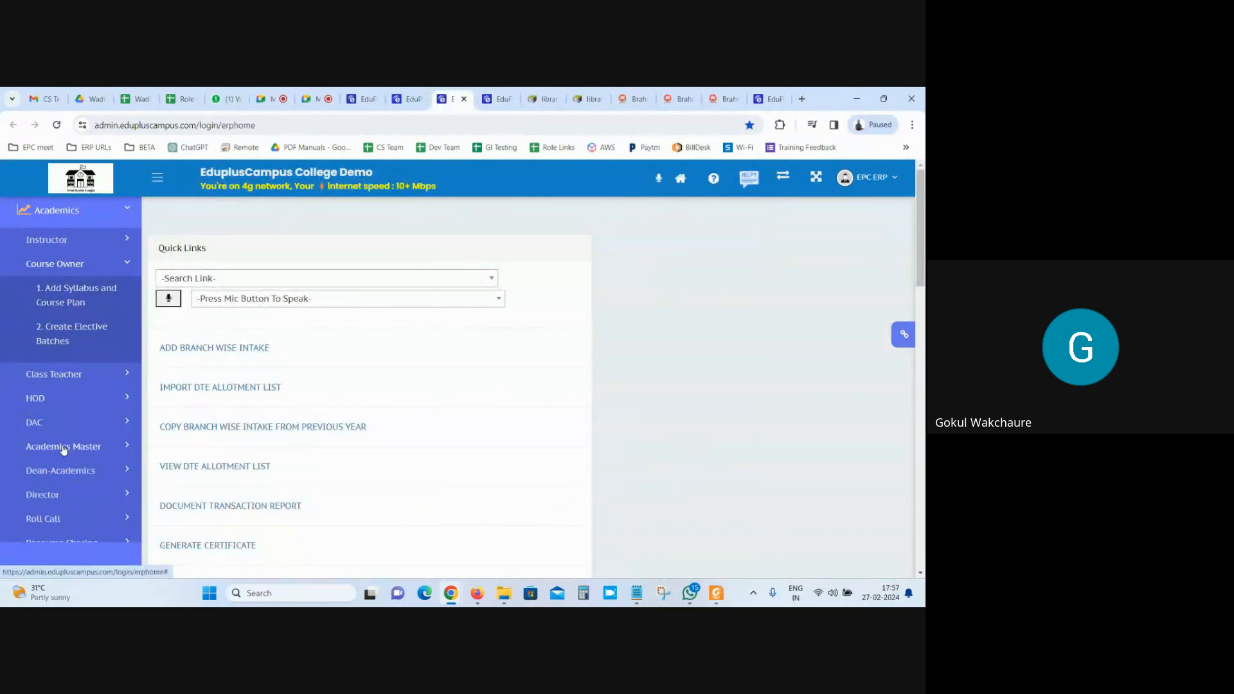
Open the Assign Course Owner page of Academics DAC in a new browser tab.
{"action": "left_click", "coordinate": [64, 264]}
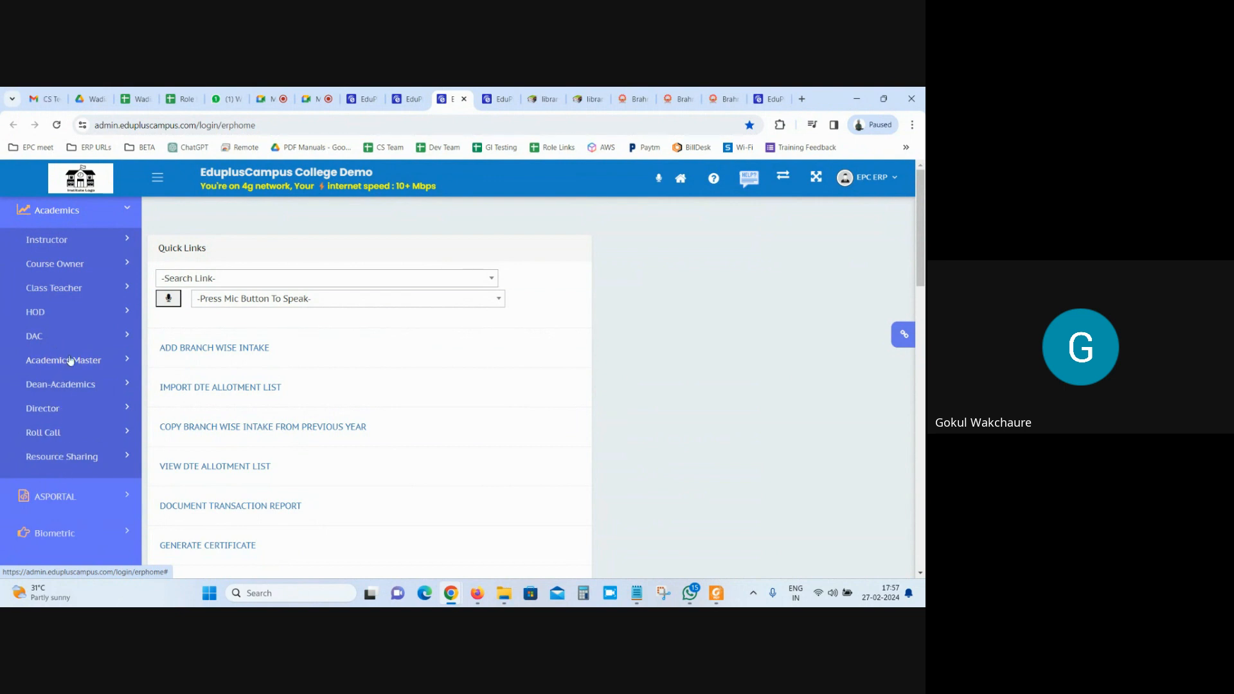
{"action": "left_click", "coordinate": [63, 333]}
{"action": "right_click", "coordinate": [70, 424]}
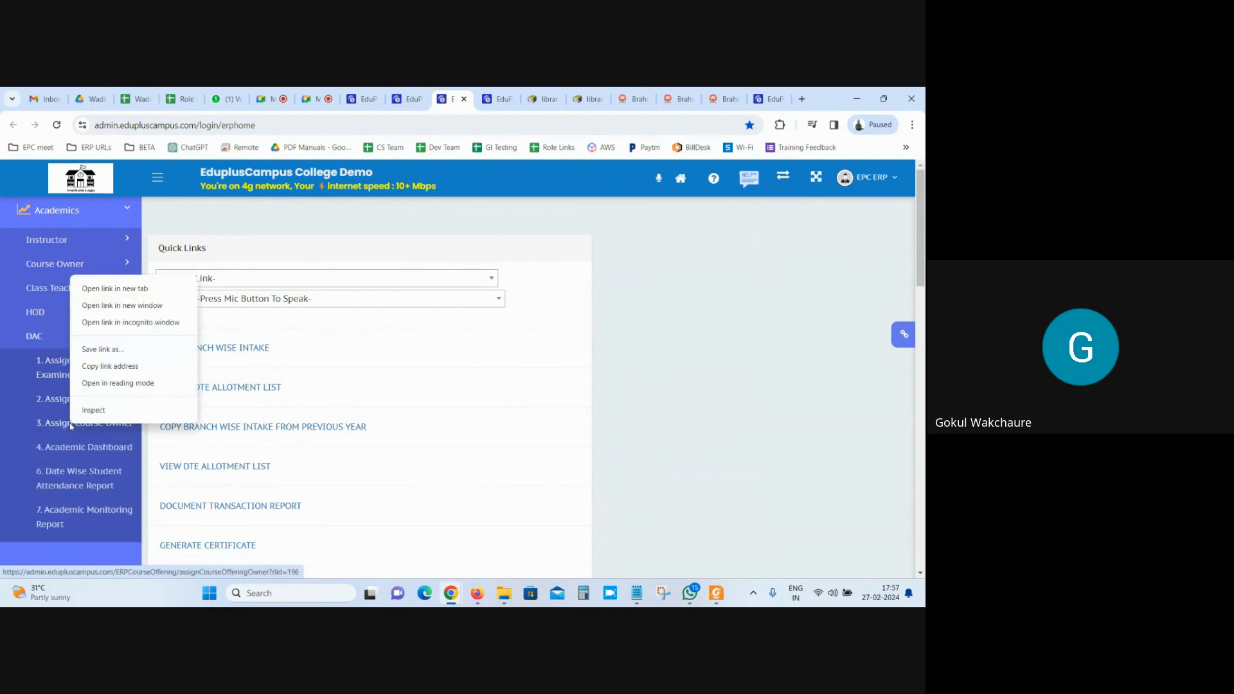
{"action": "left_click", "coordinate": [115, 287]}
{"action": "left_click", "coordinate": [462, 99]}
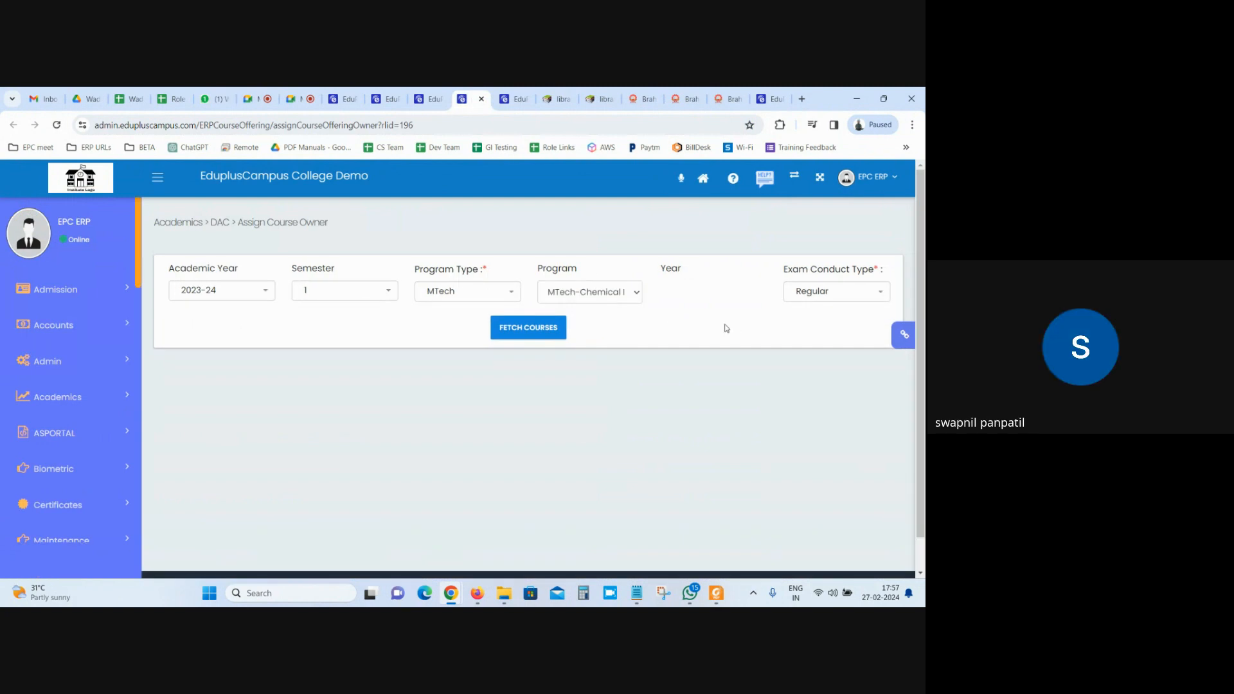
Fetch the 2023-24 semester 1 courses for BTech Chemical Engineering, First Year, with the Regular exam conduct type.
{"action": "left_click", "coordinate": [468, 291]}
{"action": "left_click", "coordinate": [464, 374]}
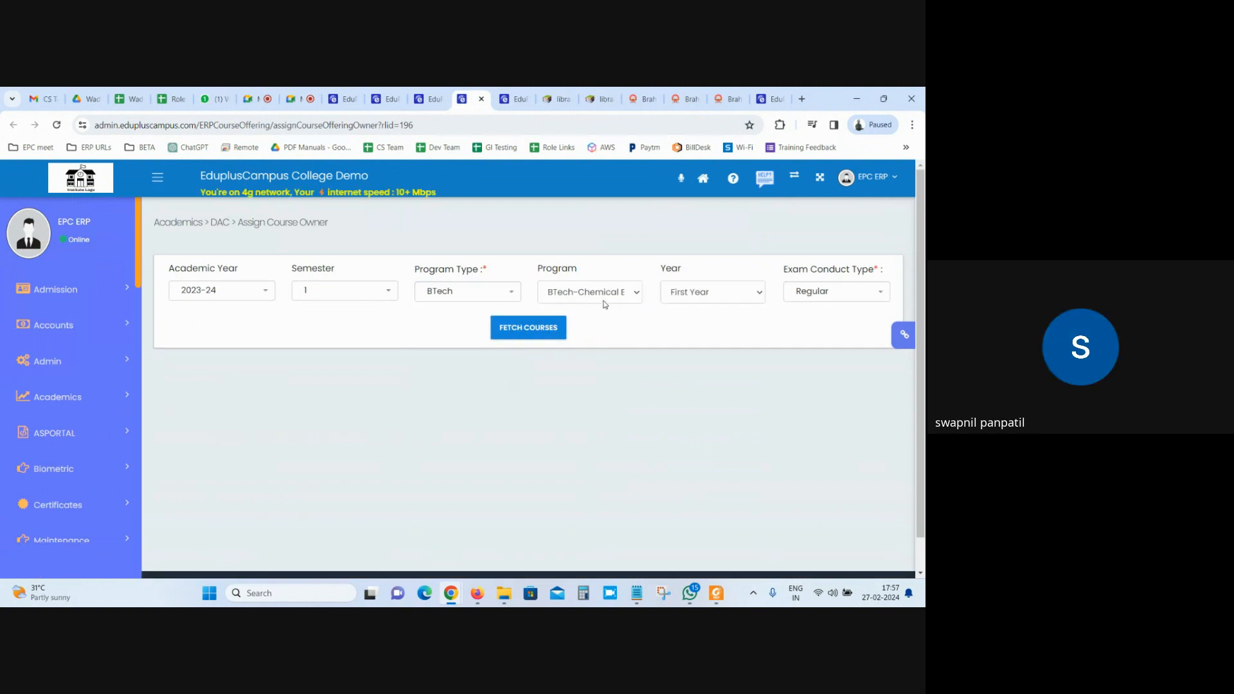
{"action": "left_click", "coordinate": [511, 326]}
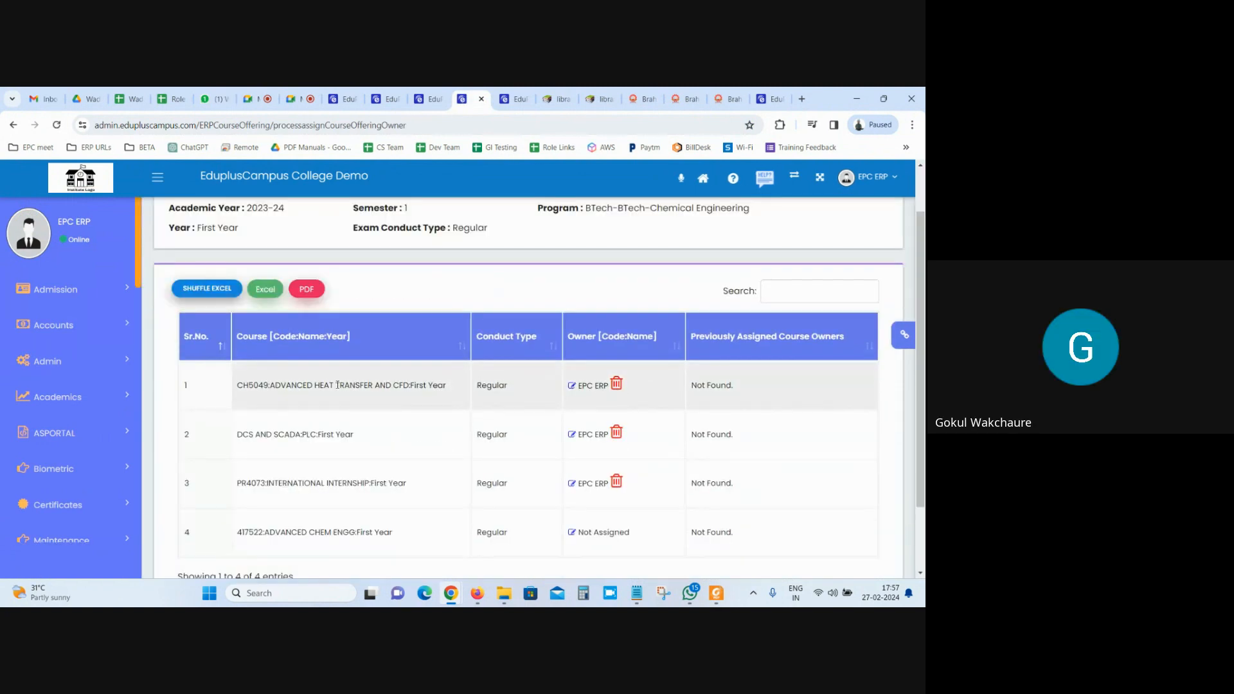
Highlight course code CH5049 in the course owner list and search the Add Syllabus and Course Plan page for "CH5049".
{"action": "left_click_drag", "start_coordinate": [238, 386], "coordinate": [262, 396]}
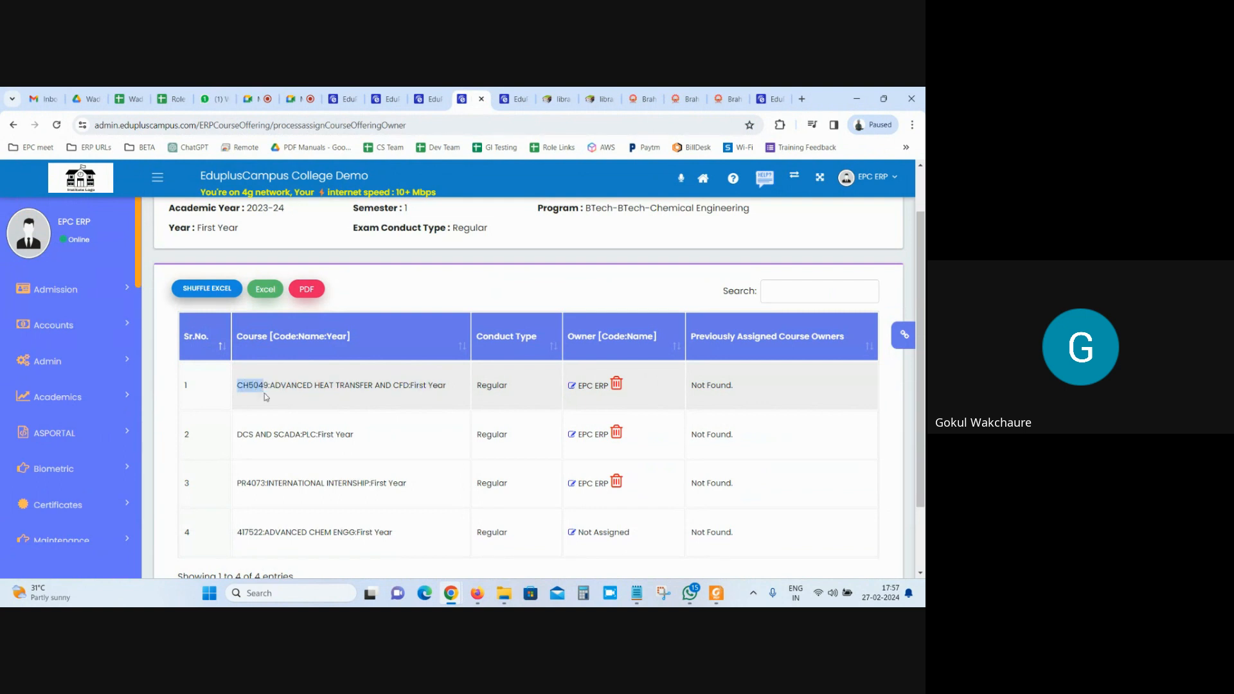
{"action": "key", "text": "ctrl+Tab"}
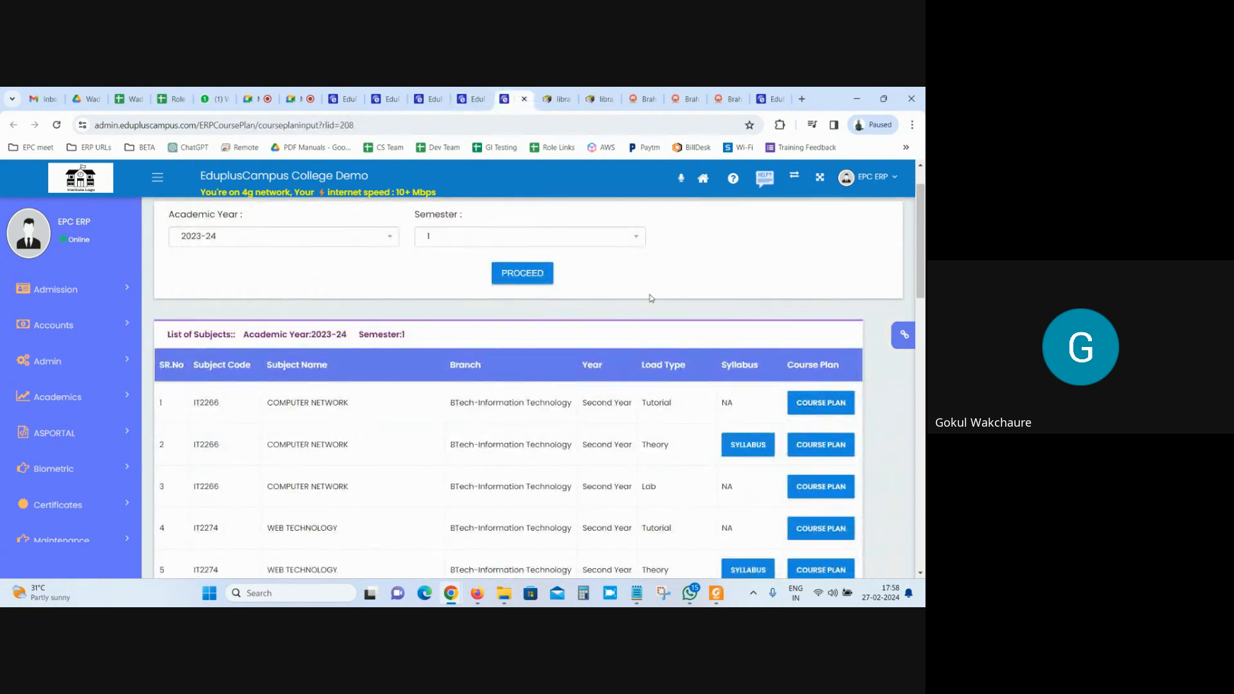
{"action": "key", "text": "ctrl+f"}
{"action": "type", "text": "CH5049"}
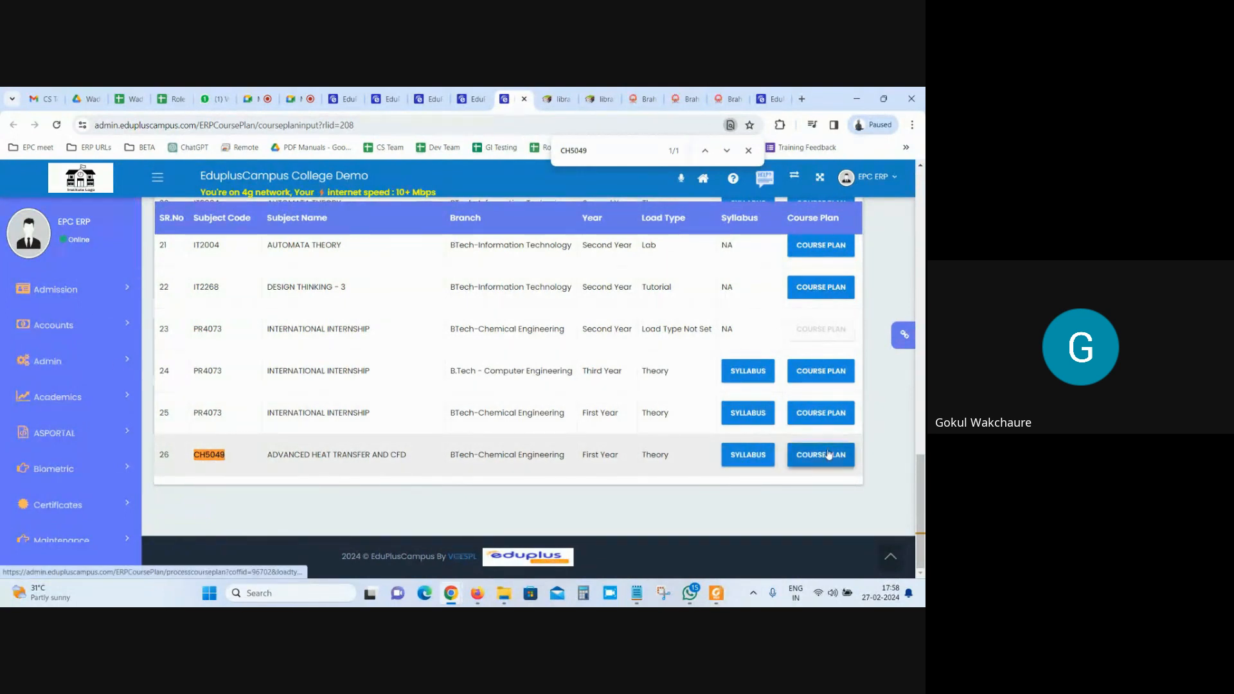
Open the syllabus of the CH5049 theory course and examine its units and topics down the page.
{"action": "left_click", "coordinate": [749, 456]}
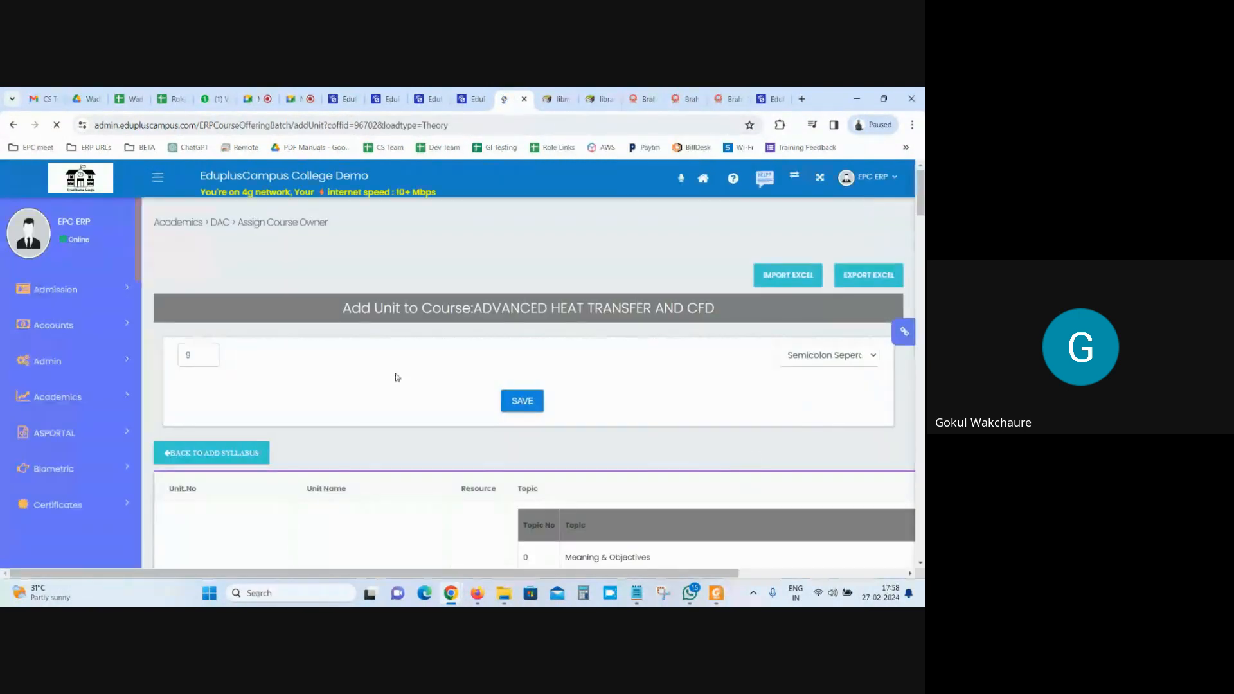
{"action": "scroll", "coordinate": [386, 381], "scroll_direction": "down", "scroll_amount": 3}
{"action": "key", "text": "ctrl+minus"}
{"action": "key", "text": "ctrl+minus"}
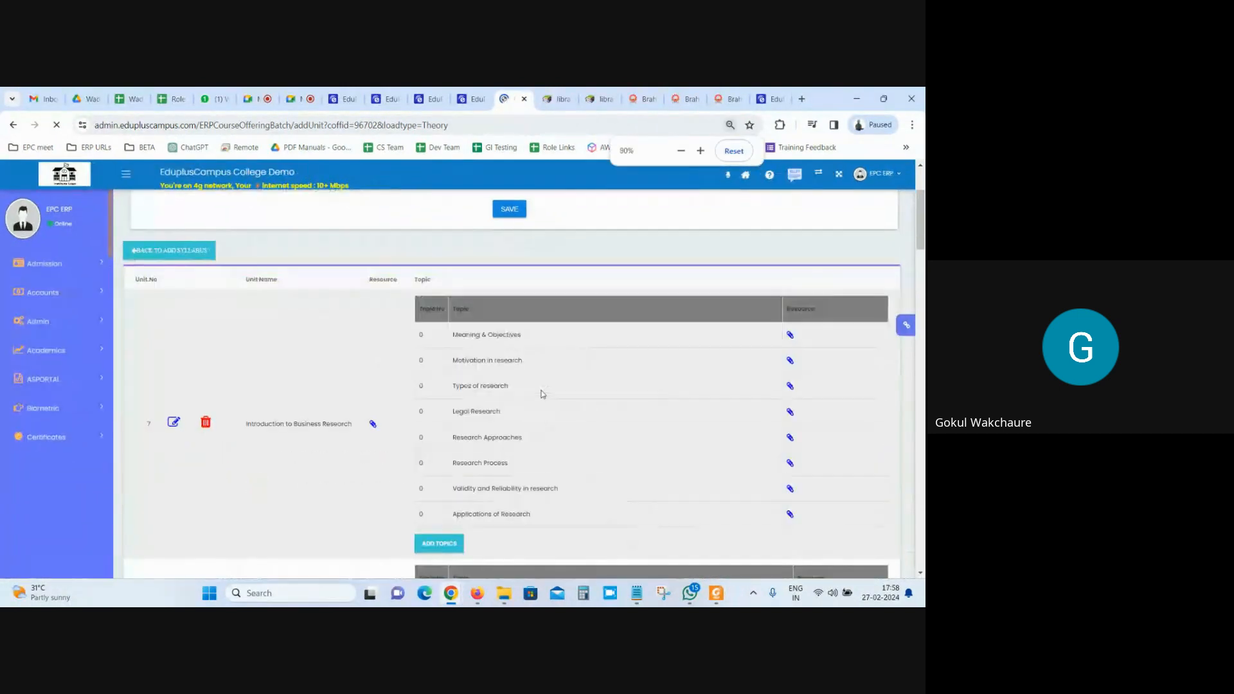
{"action": "scroll", "coordinate": [542, 394], "scroll_direction": "down", "scroll_amount": 6}
{"action": "scroll", "coordinate": [543, 393], "scroll_direction": "down", "scroll_amount": 10}
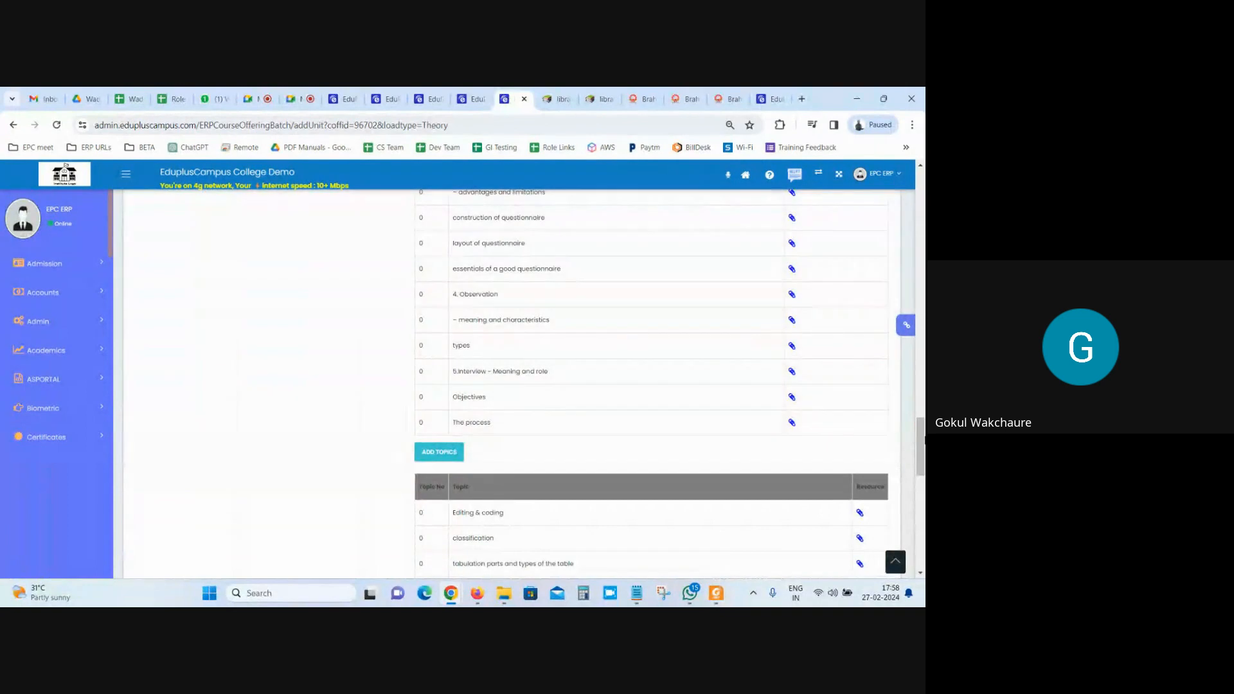
{"action": "scroll", "coordinate": [769, 452], "scroll_direction": "down", "scroll_amount": 15}
{"action": "left_click_drag", "start_coordinate": [921, 519], "coordinate": [920, 193]}
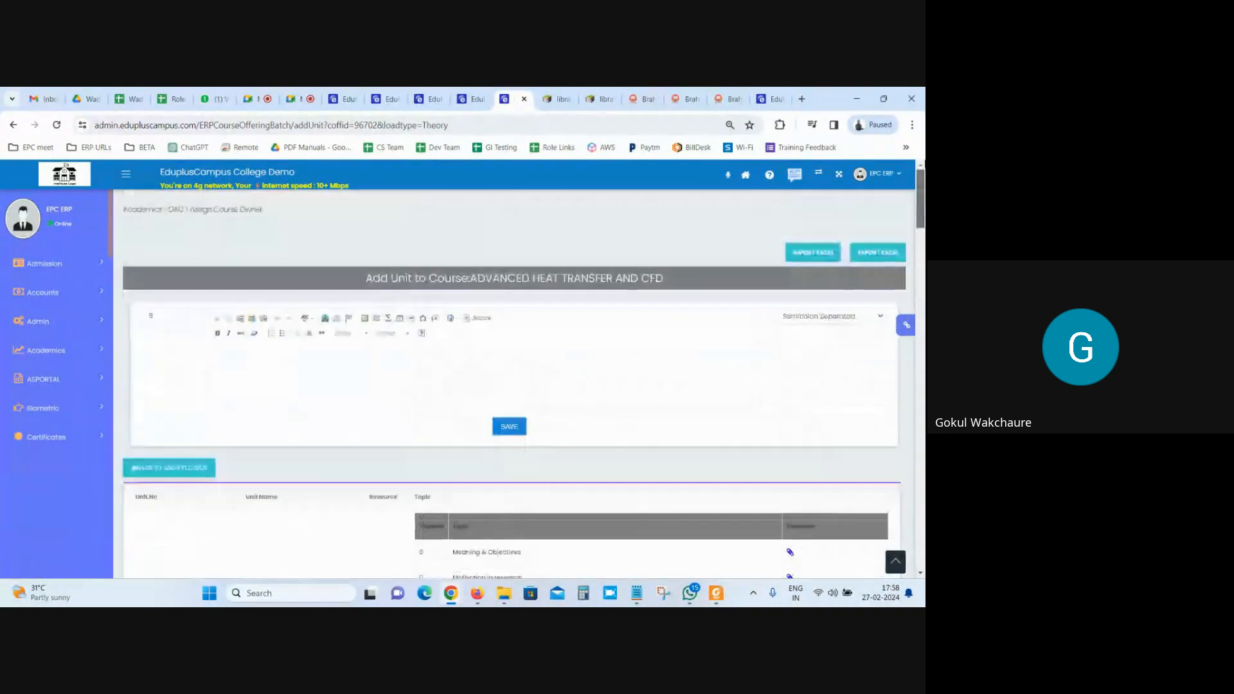
Set the number of the new unit for ADVANCED HEAT TRANSFER AND CFD to 1.
{"action": "double_click", "coordinate": [161, 314]}
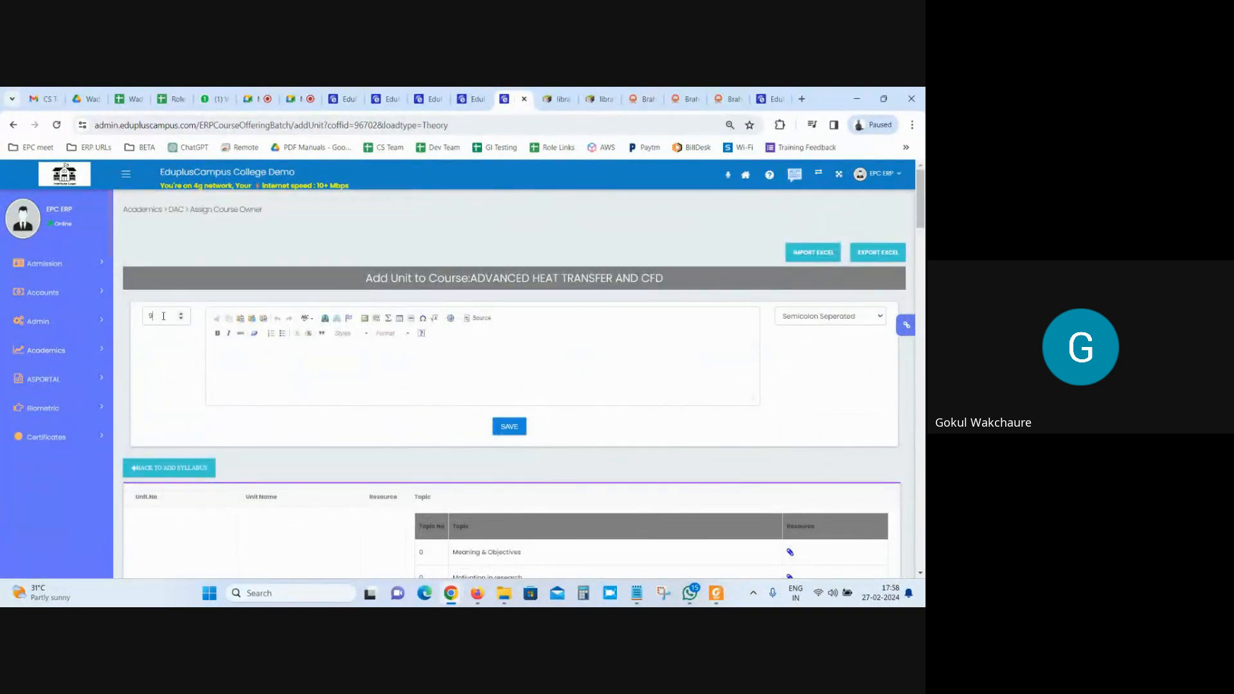
{"action": "type", "text": "1"}
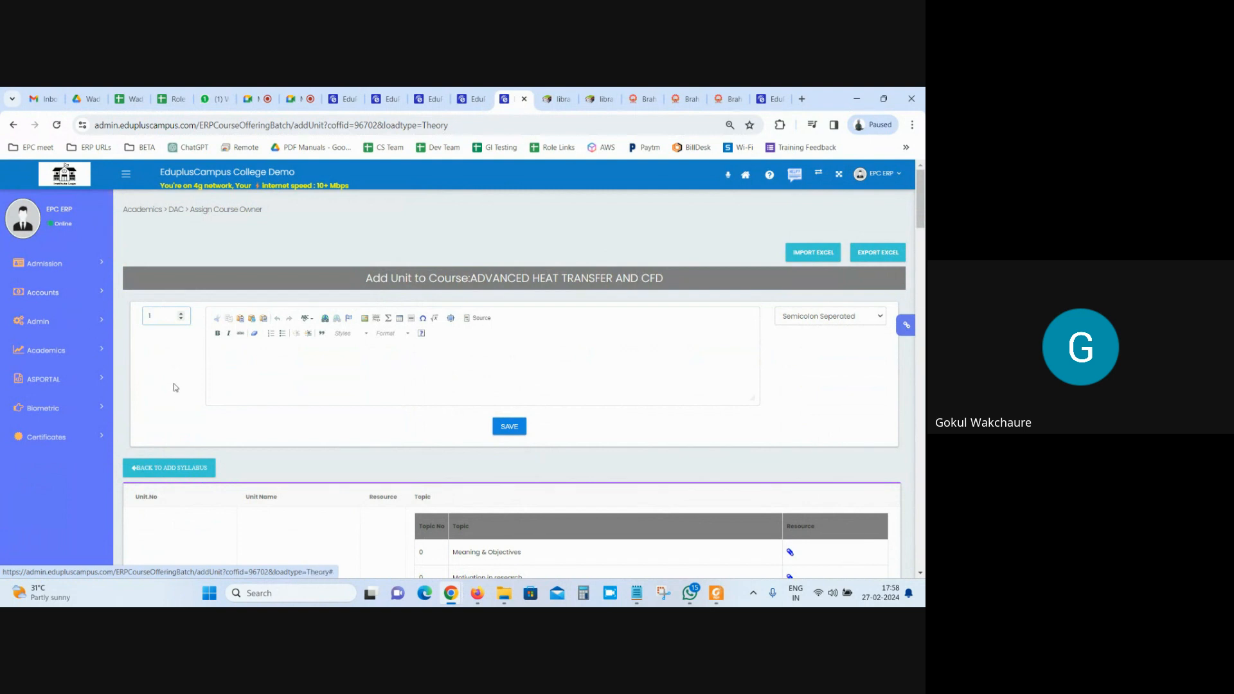
{"action": "left_click", "coordinate": [146, 362]}
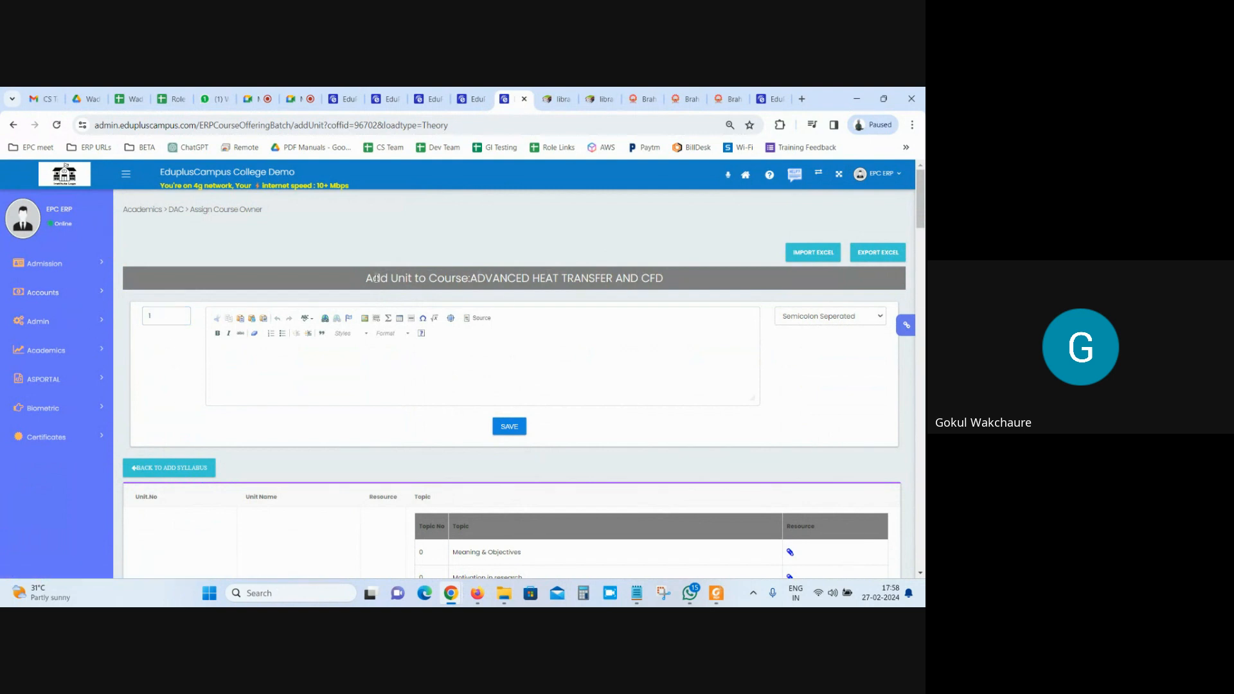
Highlight the Add Unit to Course heading for ADVANCED HEAT TRANSFER AND CFD and place the cursor in the unit name editor.
{"action": "left_click_drag", "start_coordinate": [369, 274], "coordinate": [678, 291]}
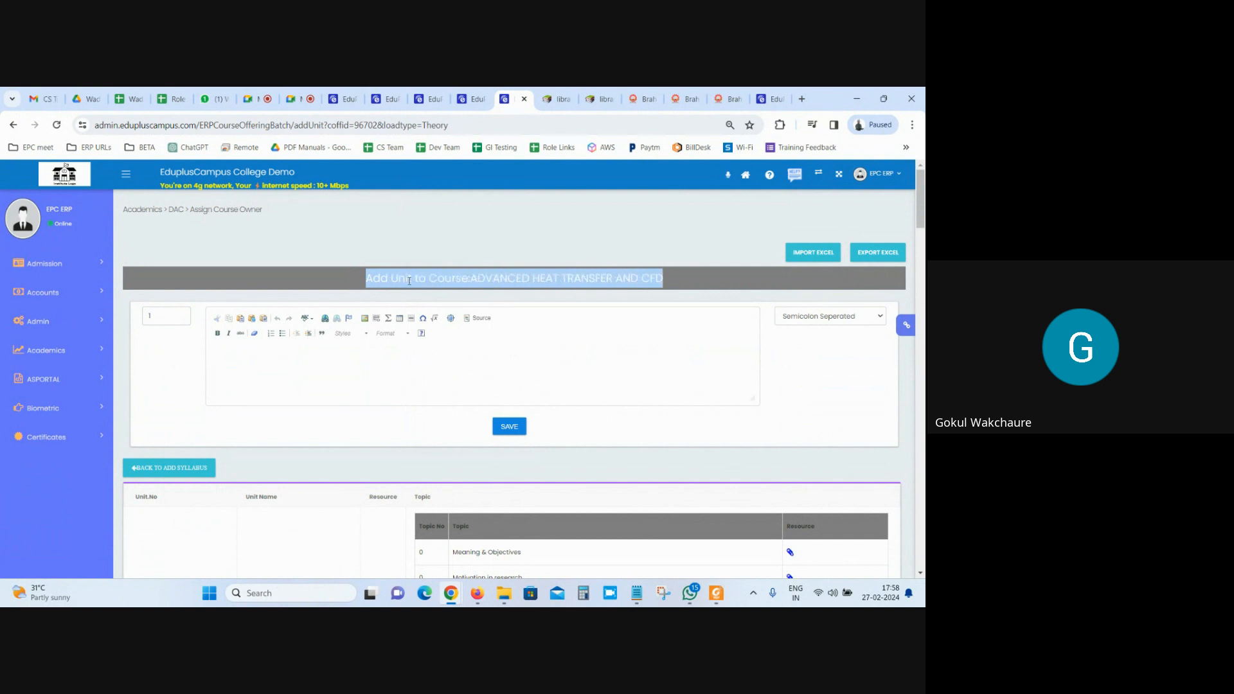
{"action": "left_click", "coordinate": [357, 278]}
{"action": "left_click_drag", "start_coordinate": [371, 277], "coordinate": [695, 281]}
{"action": "left_click", "coordinate": [304, 364]}
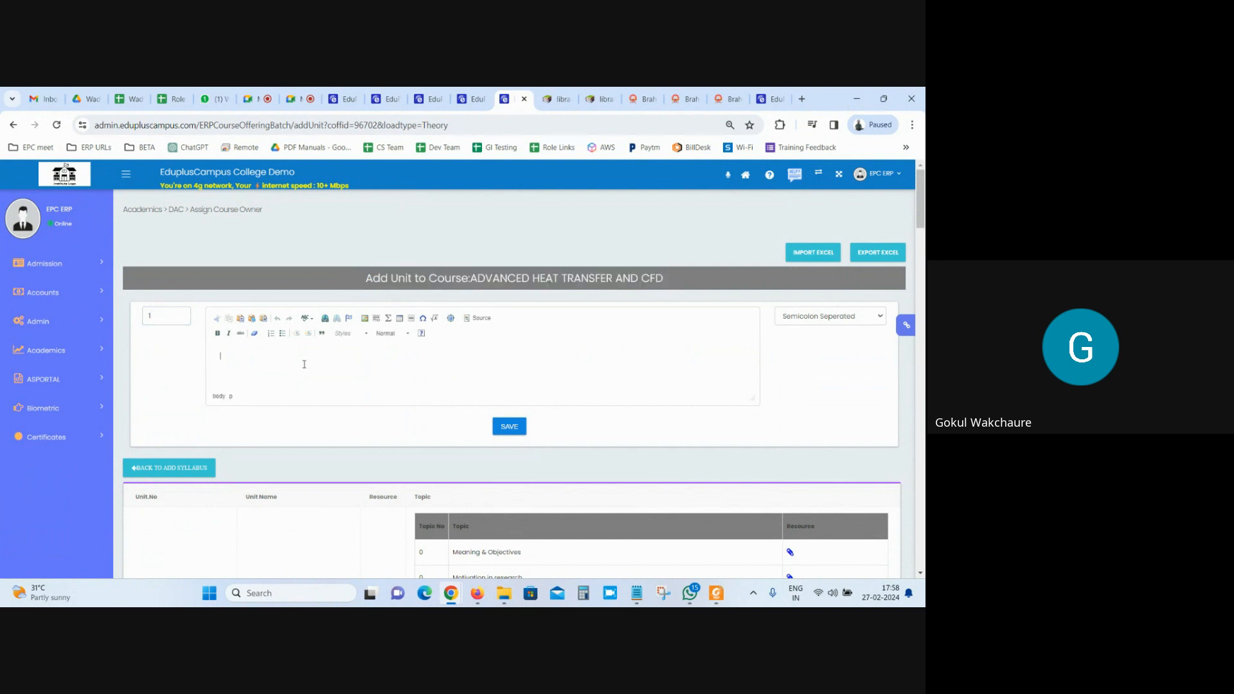
Switch to File Explorer, look through the User Manuals and EPC folders for a syllabus, and return to the D: drive.
{"action": "left_click", "coordinate": [509, 600]}
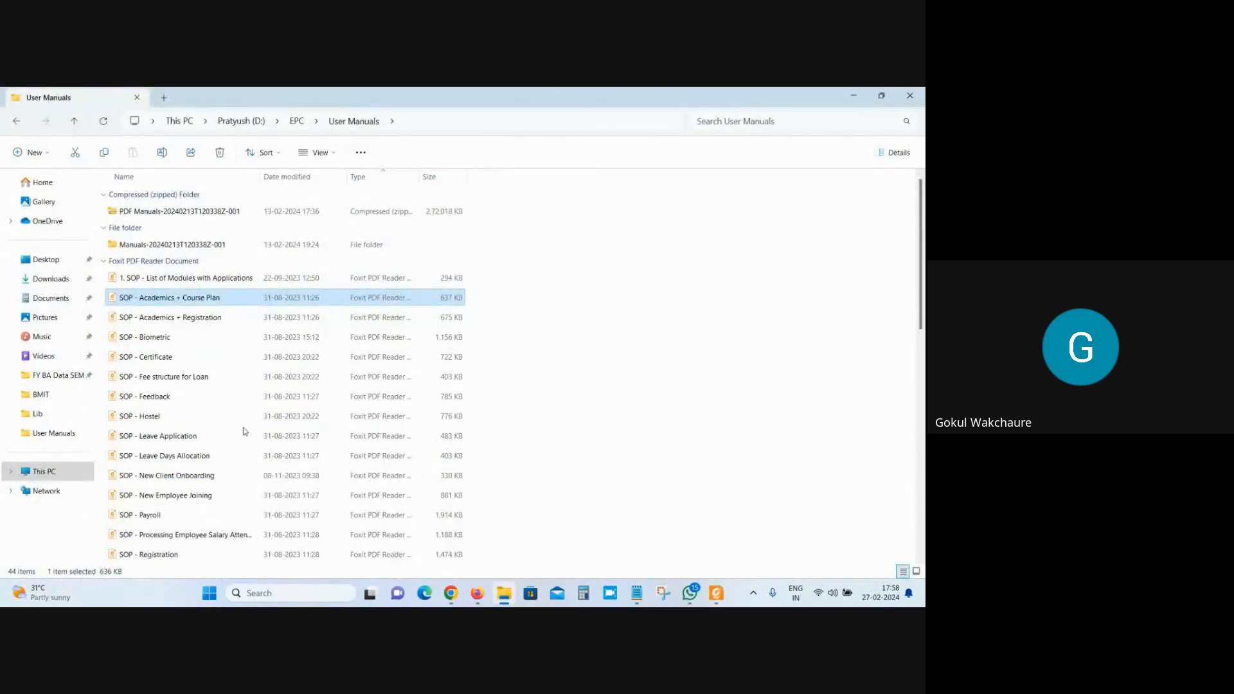
{"action": "scroll", "coordinate": [242, 427], "scroll_direction": "down", "scroll_amount": 5}
{"action": "scroll", "coordinate": [243, 435], "scroll_direction": "up", "scroll_amount": 5}
{"action": "key", "text": "alt+Left"}
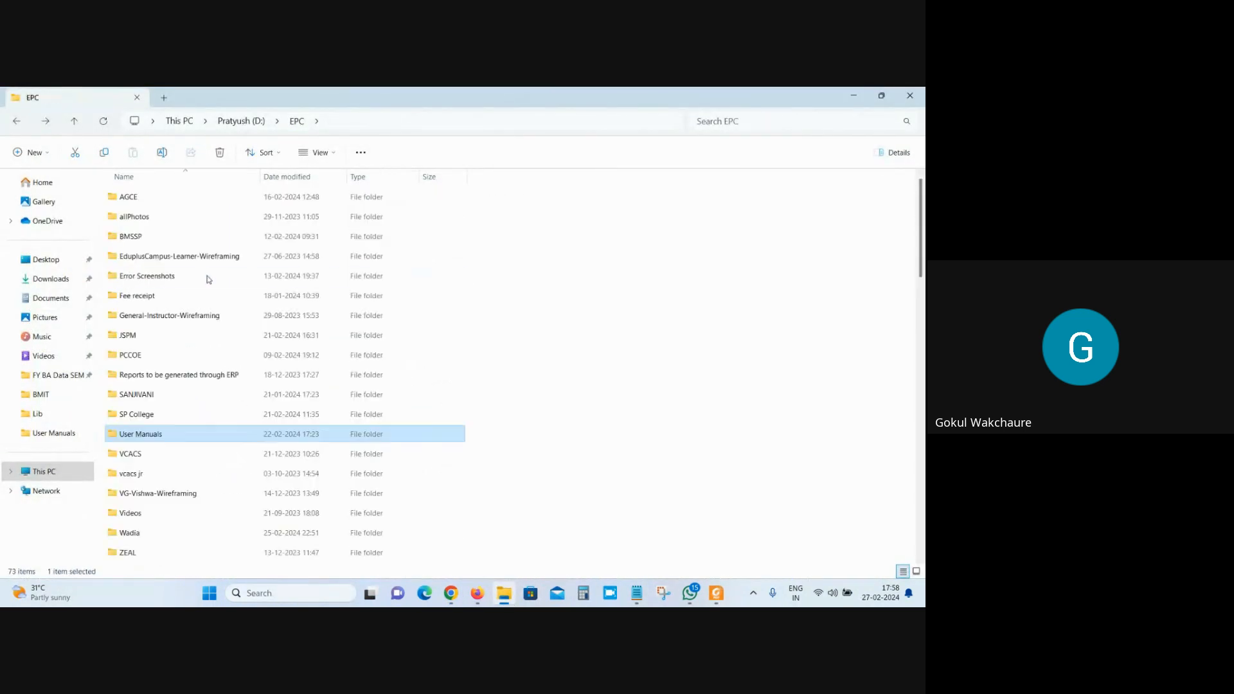
{"action": "double_click", "coordinate": [133, 552]}
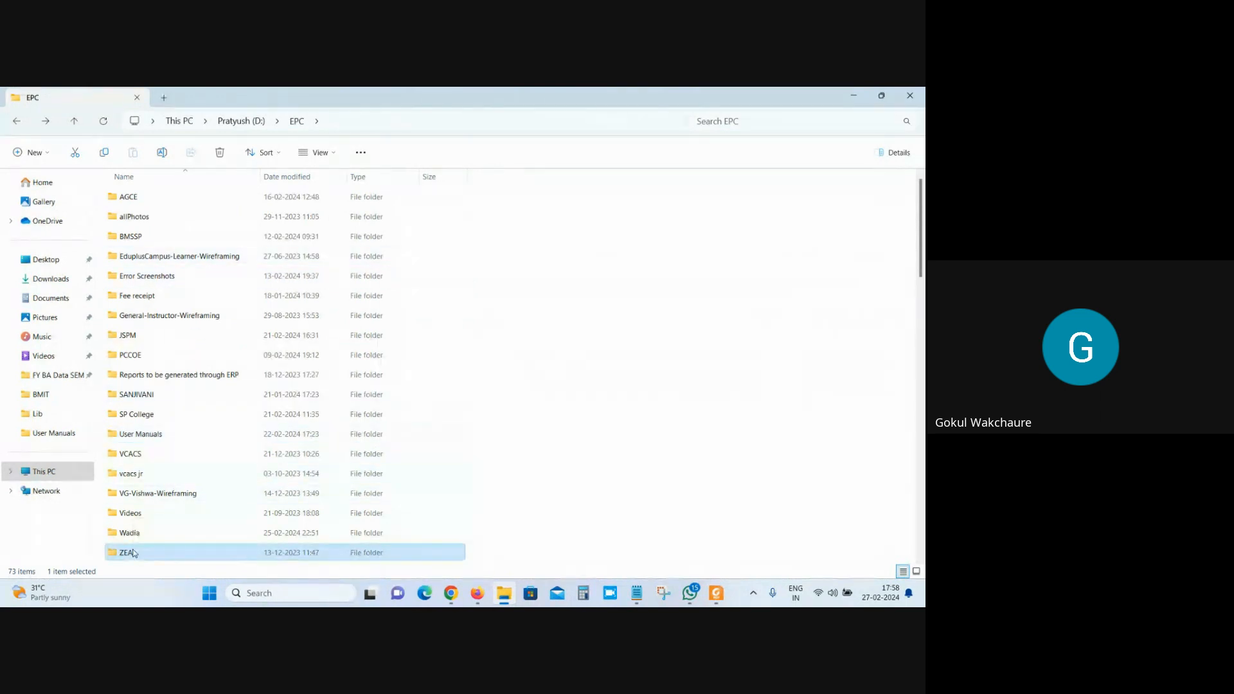
{"action": "key", "text": "alt+Left"}
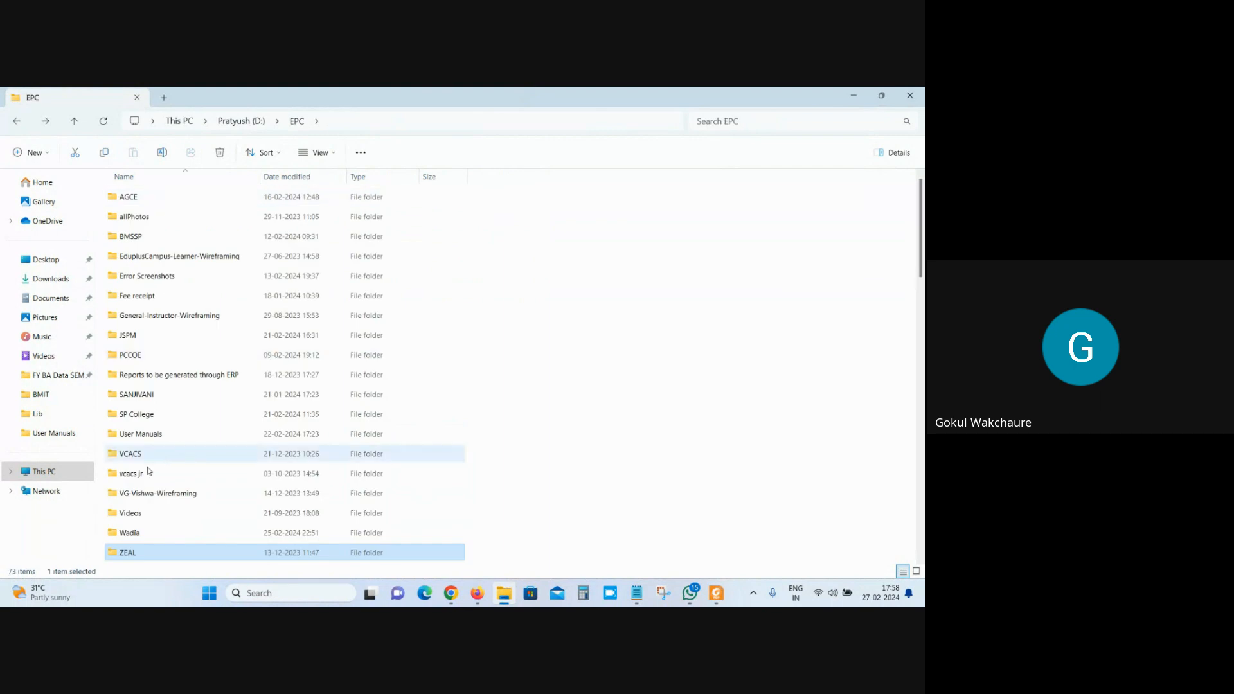
{"action": "scroll", "coordinate": [143, 474], "scroll_direction": "down", "scroll_amount": 2}
{"action": "scroll", "coordinate": [145, 477], "scroll_direction": "up", "scroll_amount": 2}
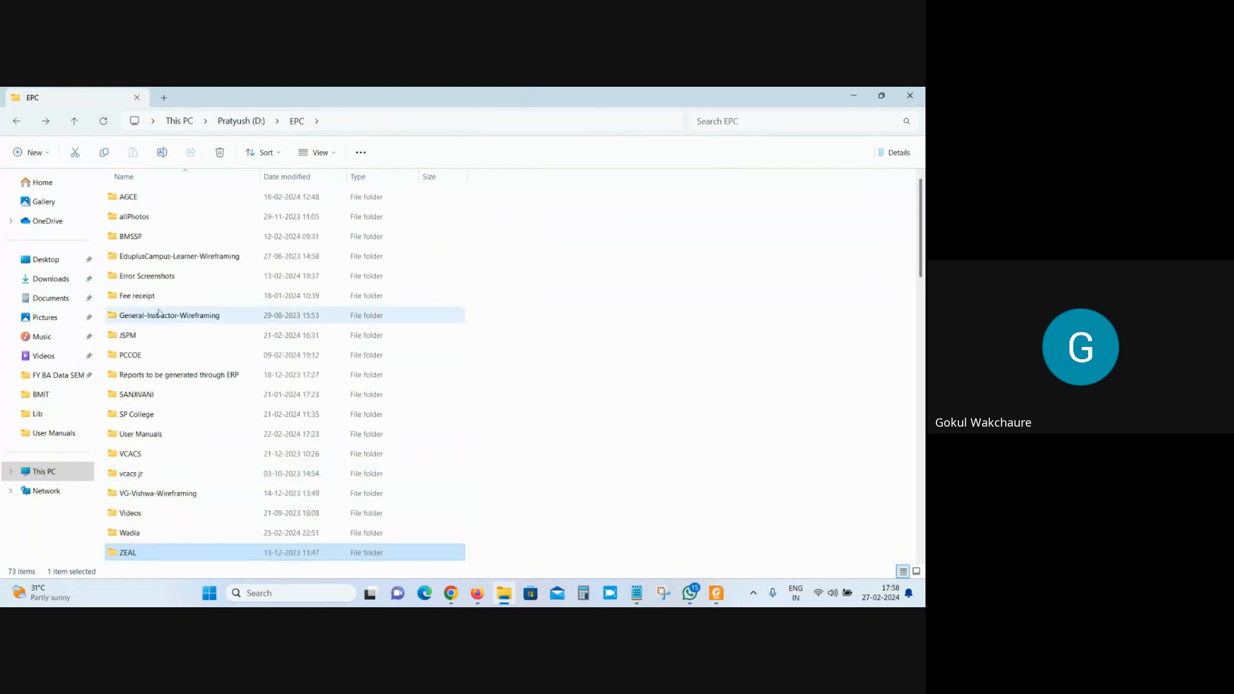
{"action": "left_click", "coordinate": [232, 122]}
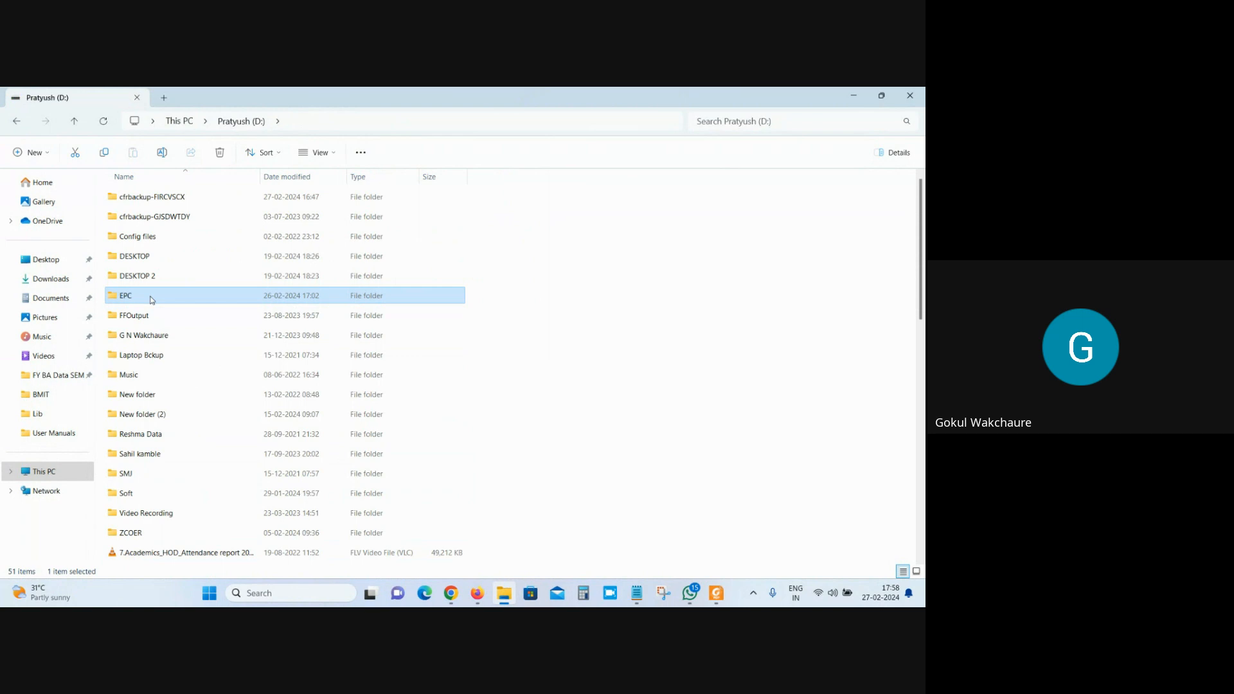
{"action": "double_click", "coordinate": [151, 300]}
{"action": "key", "text": "alt+Left"}
Open the TE_Mechanical Engineering (2019 Course) PDF from the ZCOER institute's Syllabus folder TE 2019, inside EDUPLUS CAMPUS ERP Data, INSTITUTE WISE DATA.
{"action": "double_click", "coordinate": [135, 533]}
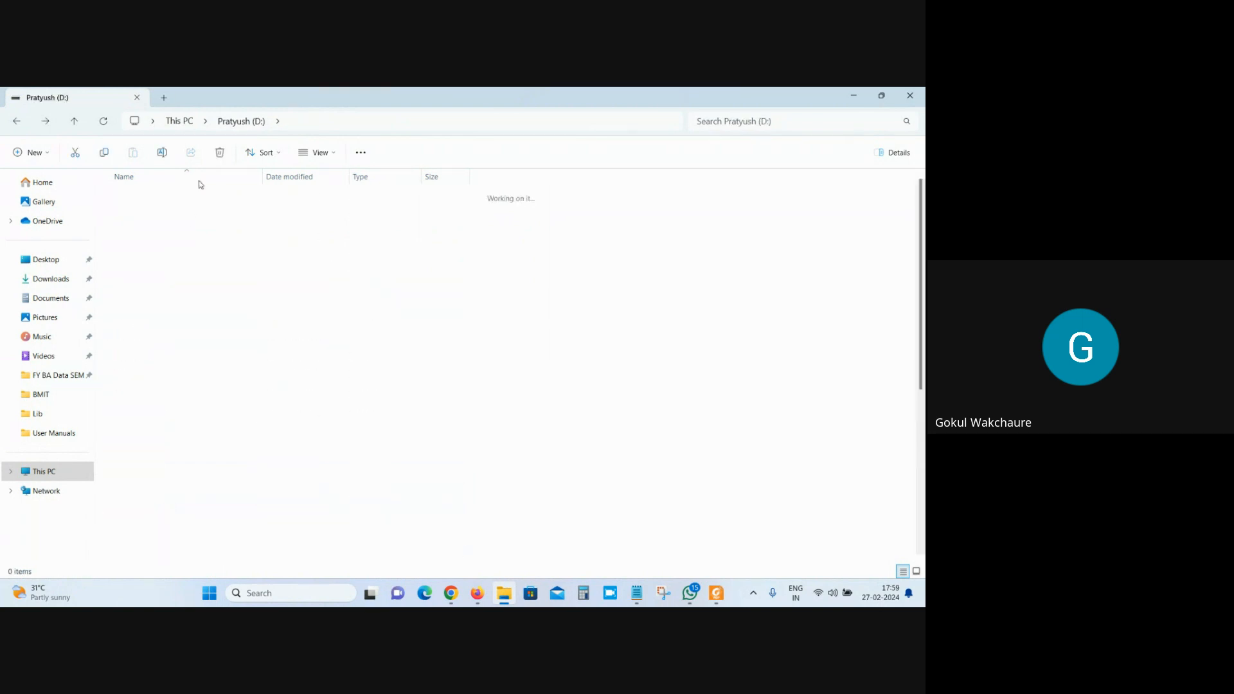
{"action": "double_click", "coordinate": [172, 354]}
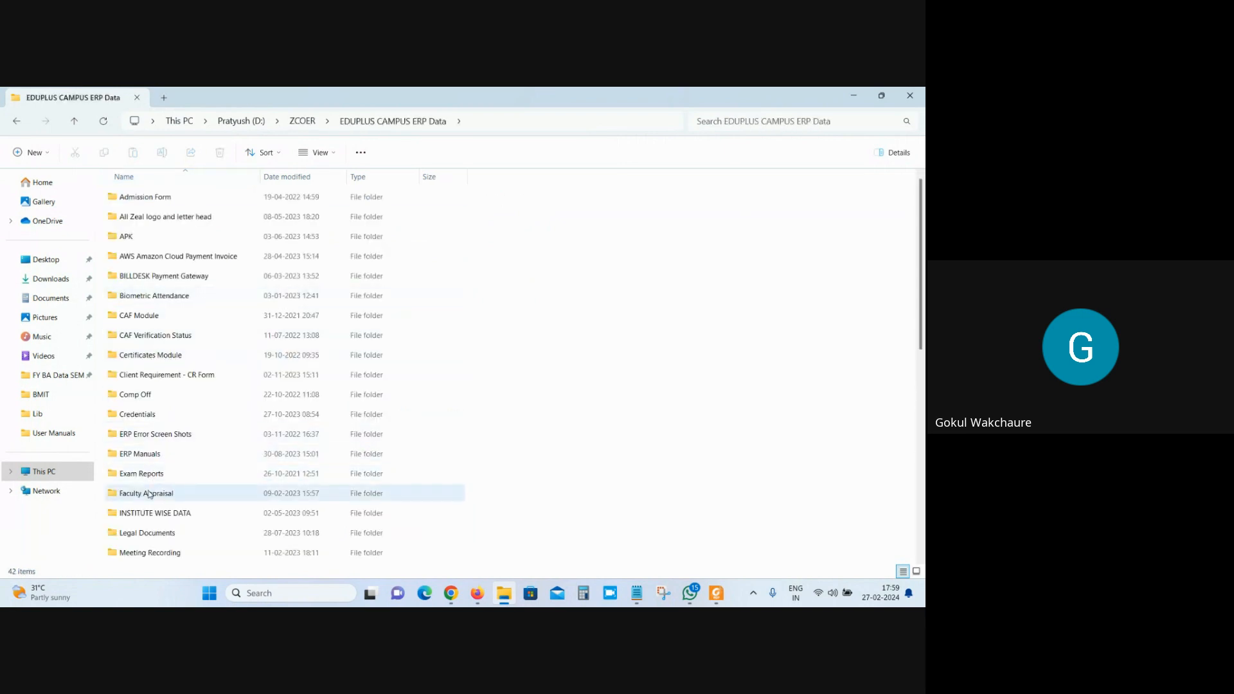
{"action": "double_click", "coordinate": [154, 514]}
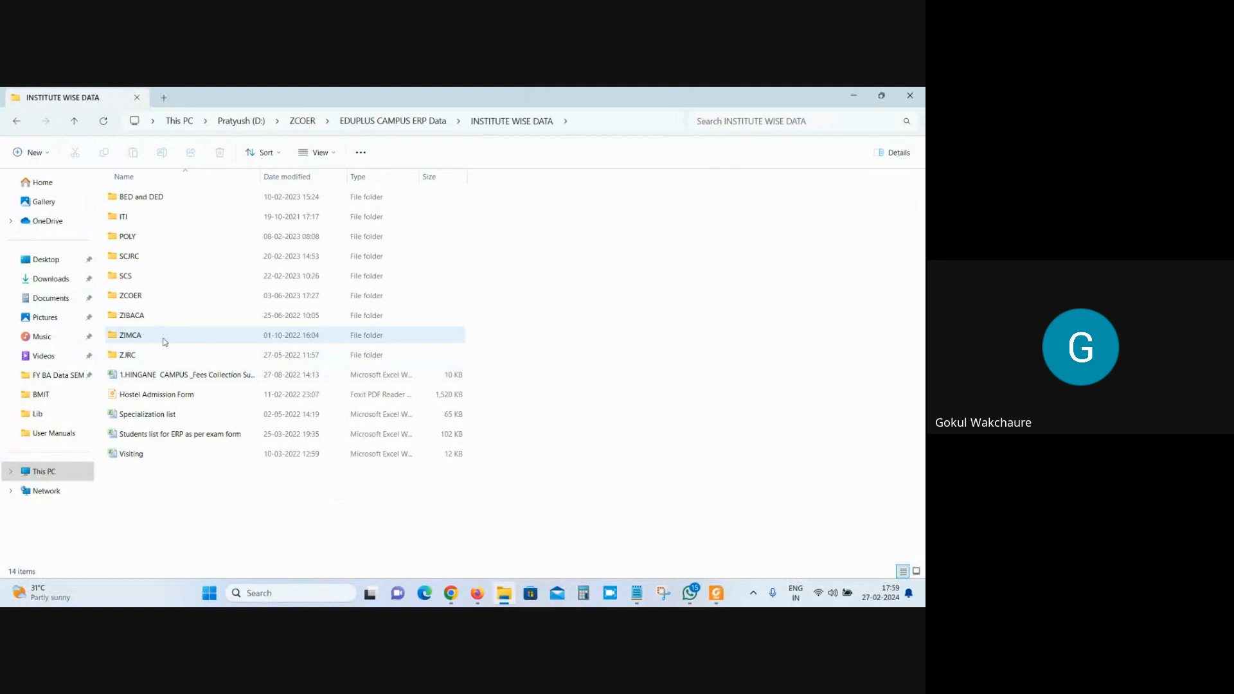
{"action": "double_click", "coordinate": [148, 297]}
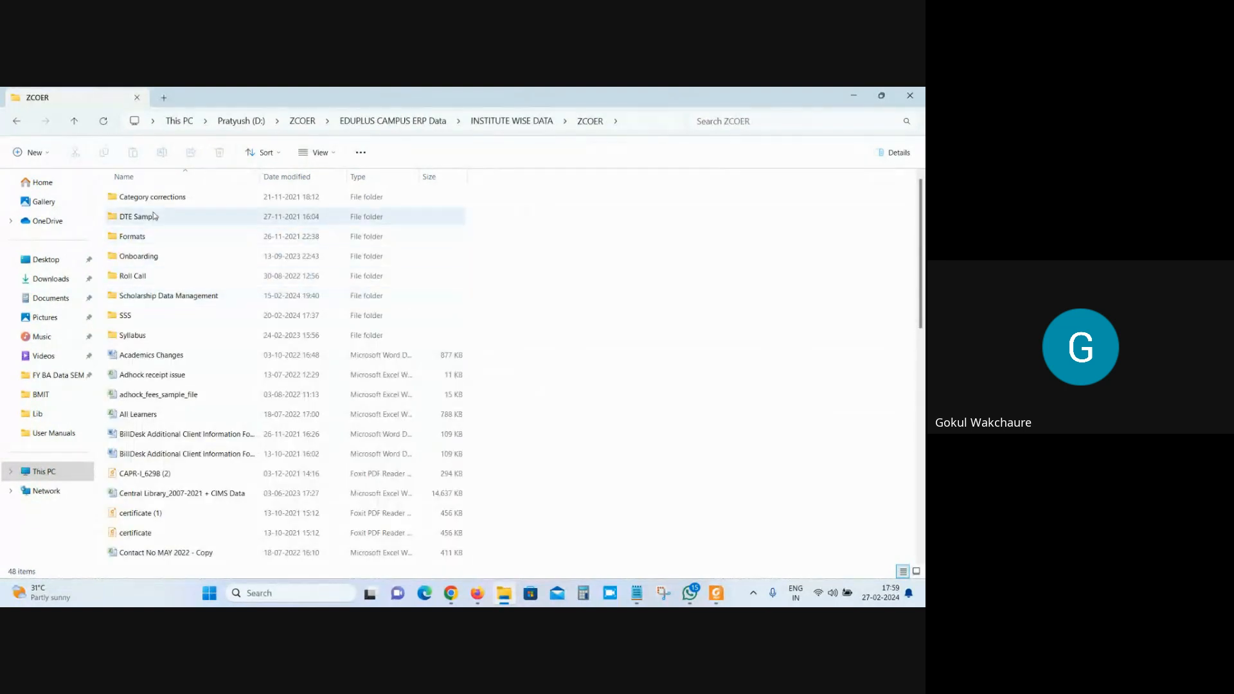
{"action": "double_click", "coordinate": [140, 334]}
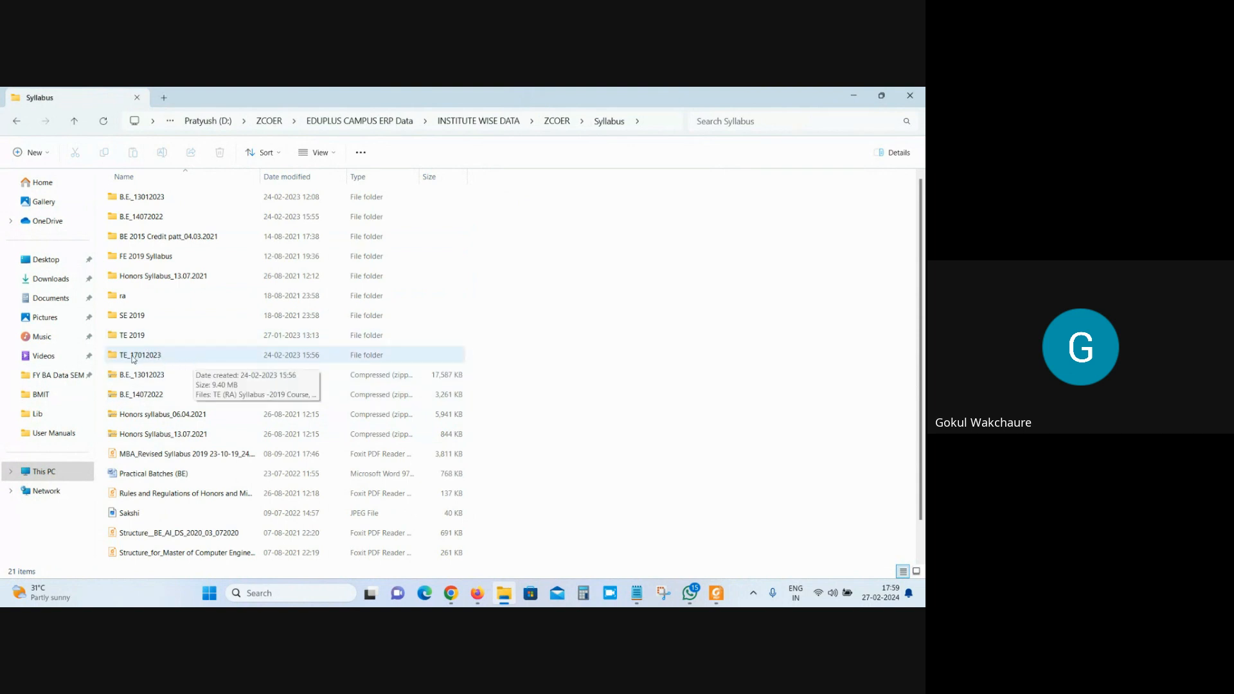
{"action": "double_click", "coordinate": [137, 336]}
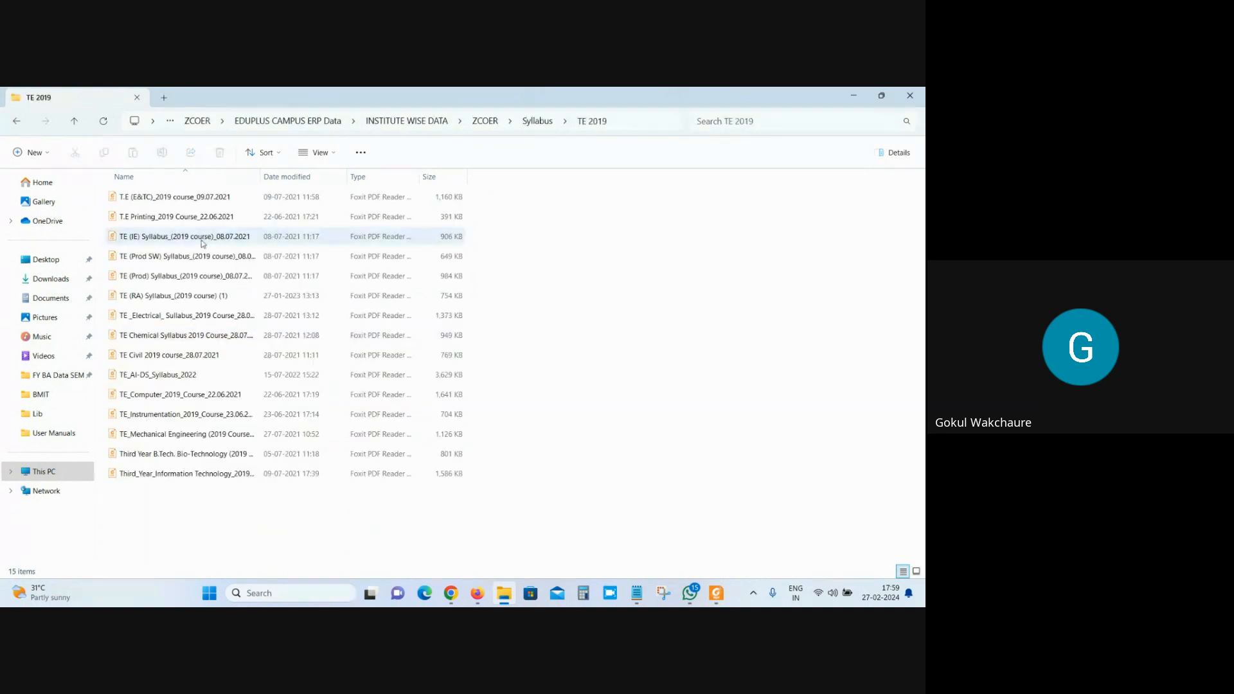
{"action": "double_click", "coordinate": [168, 434]}
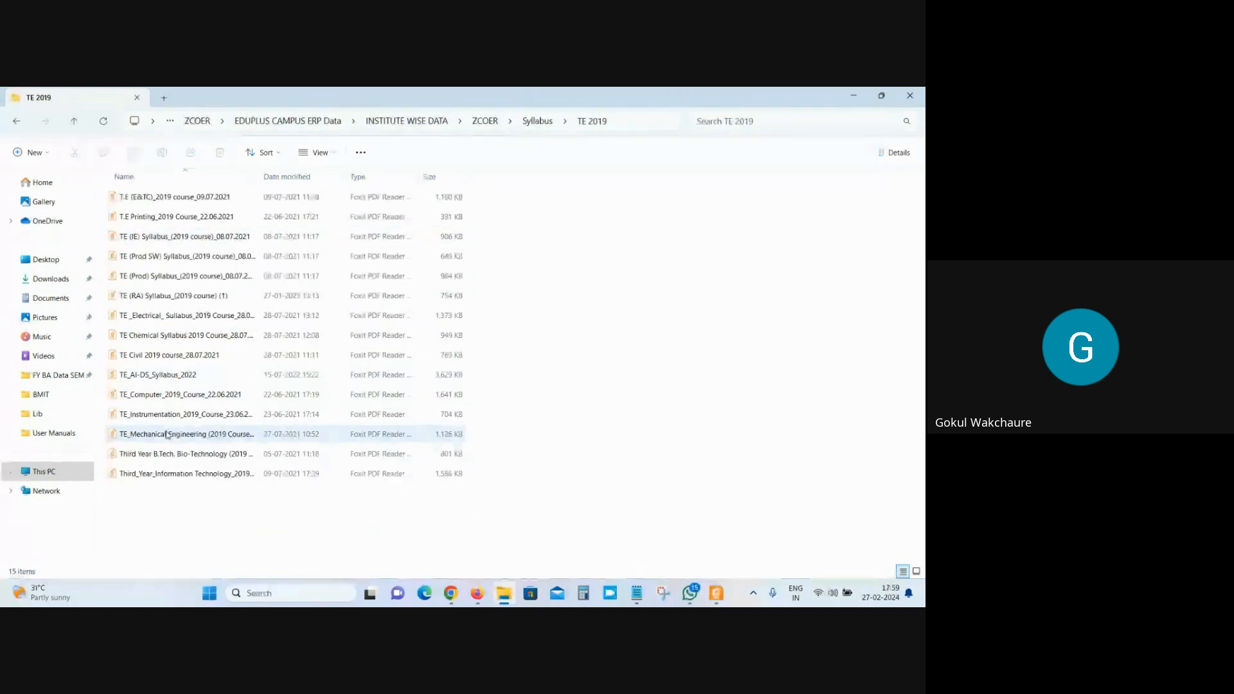
Find the Course Contents on page 3 of the syllabus PDF, highlight the titles of Units 1 to 3, and switch back to the browser.
{"action": "scroll", "coordinate": [596, 395], "scroll_direction": "down", "scroll_amount": 5}
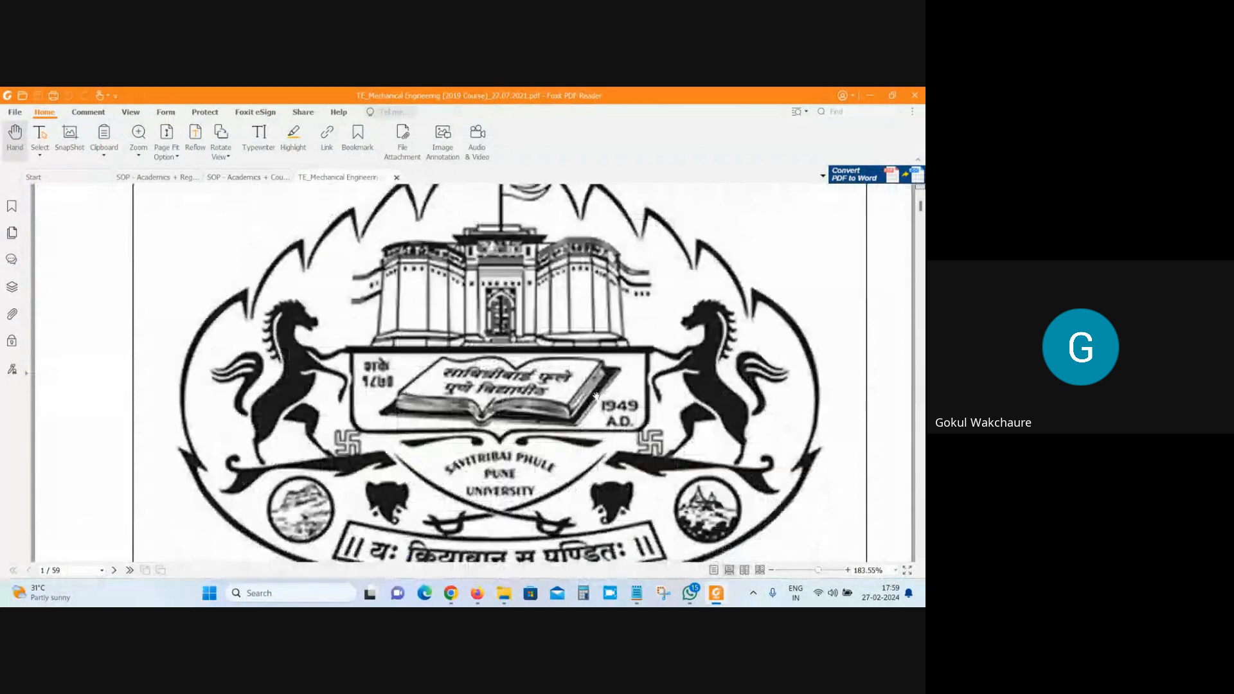
{"action": "left_click_drag", "start_coordinate": [921, 204], "coordinate": [921, 222]}
{"action": "scroll", "coordinate": [729, 317], "scroll_direction": "down", "scroll_amount": 3}
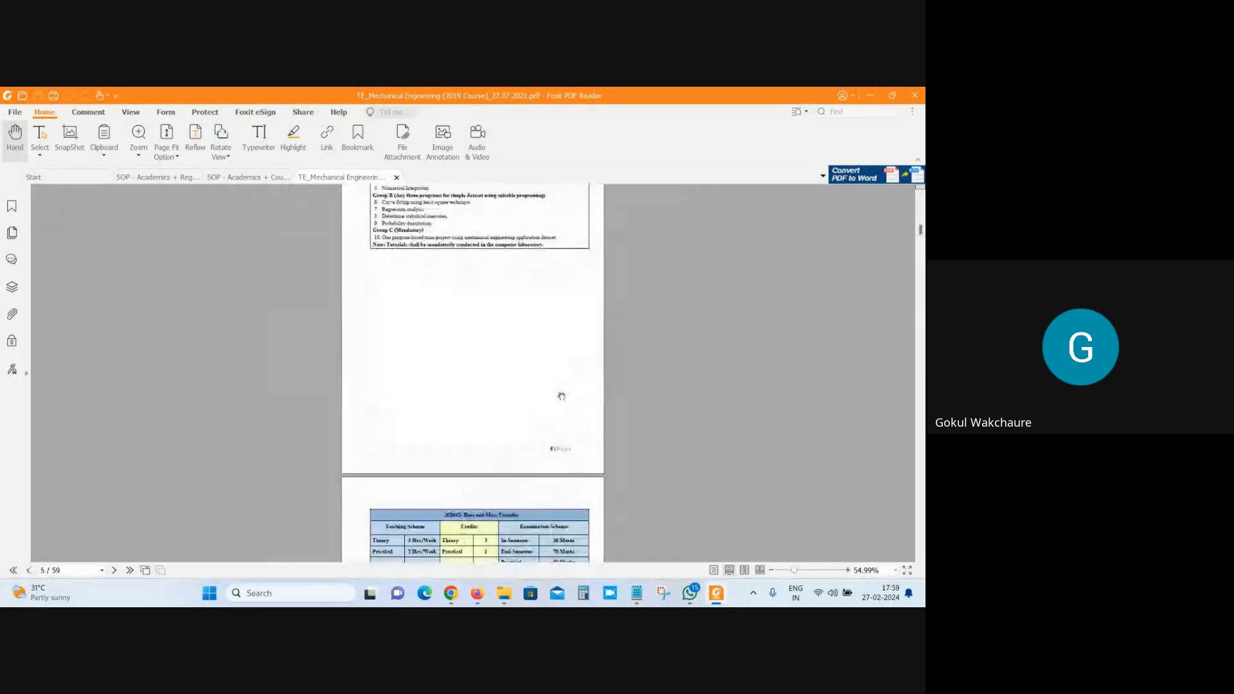
{"action": "scroll", "coordinate": [531, 407], "scroll_direction": "up", "scroll_amount": 3}
{"action": "scroll", "coordinate": [531, 407], "scroll_direction": "down", "scroll_amount": 5}
{"action": "scroll", "coordinate": [530, 403], "scroll_direction": "up", "scroll_amount": 3}
{"action": "scroll", "coordinate": [530, 403], "scroll_direction": "up", "scroll_amount": 10}
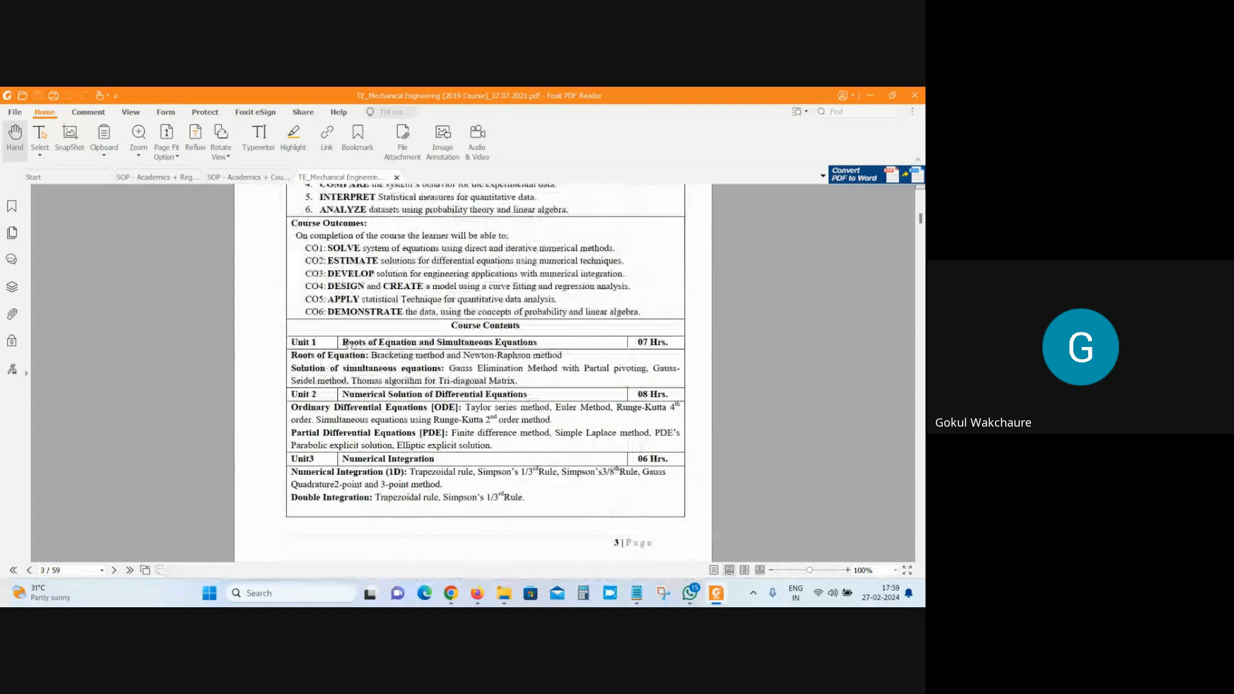
{"action": "left_click_drag", "start_coordinate": [344, 342], "coordinate": [453, 343]}
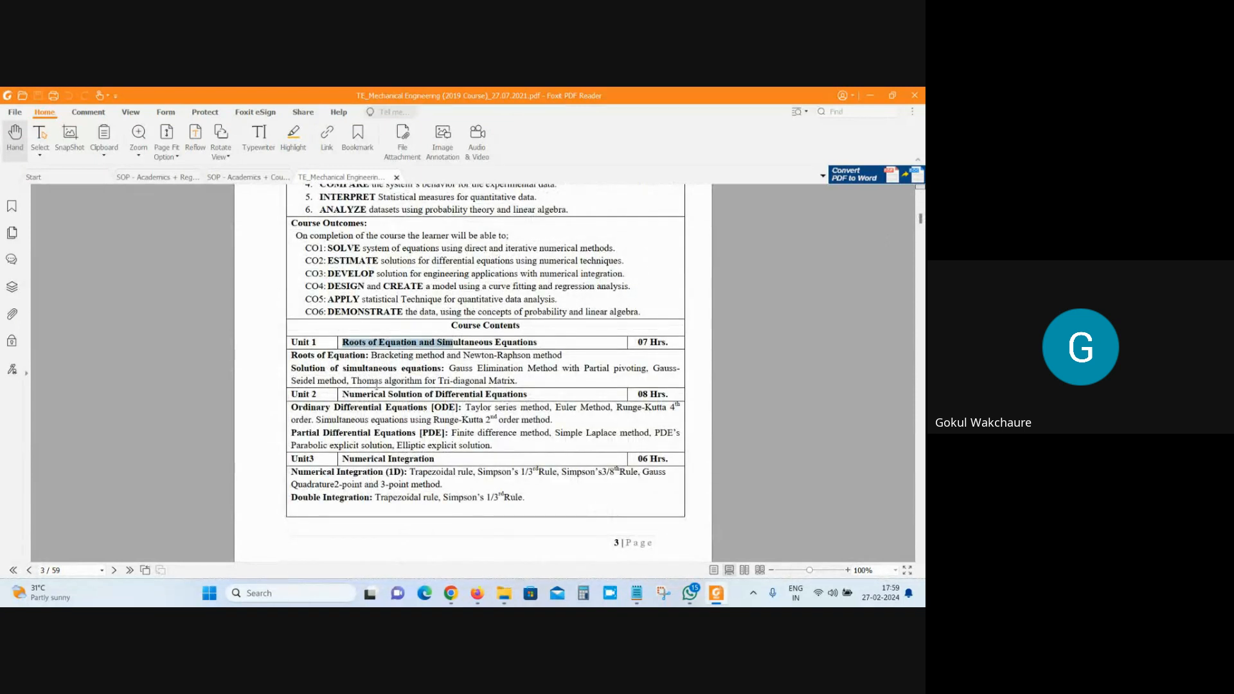
{"action": "left_click_drag", "start_coordinate": [347, 395], "coordinate": [483, 396]}
{"action": "left_click_drag", "start_coordinate": [347, 460], "coordinate": [667, 460]}
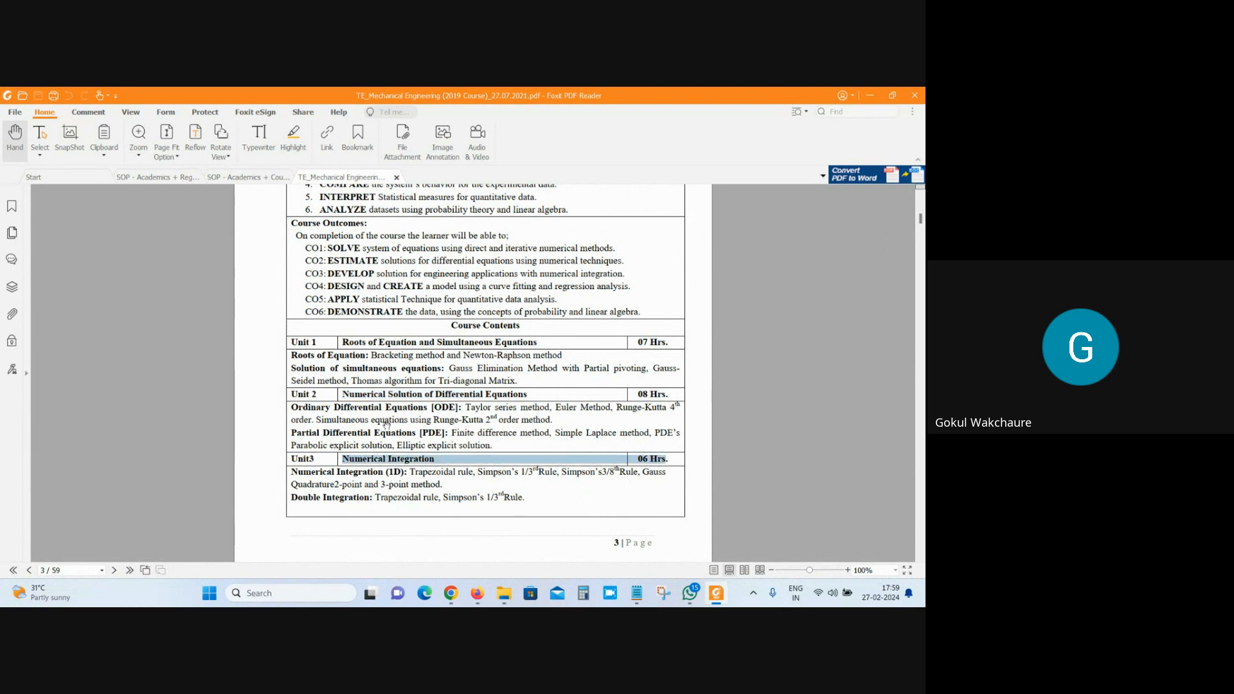
{"action": "mouse_move", "coordinate": [452, 592]}
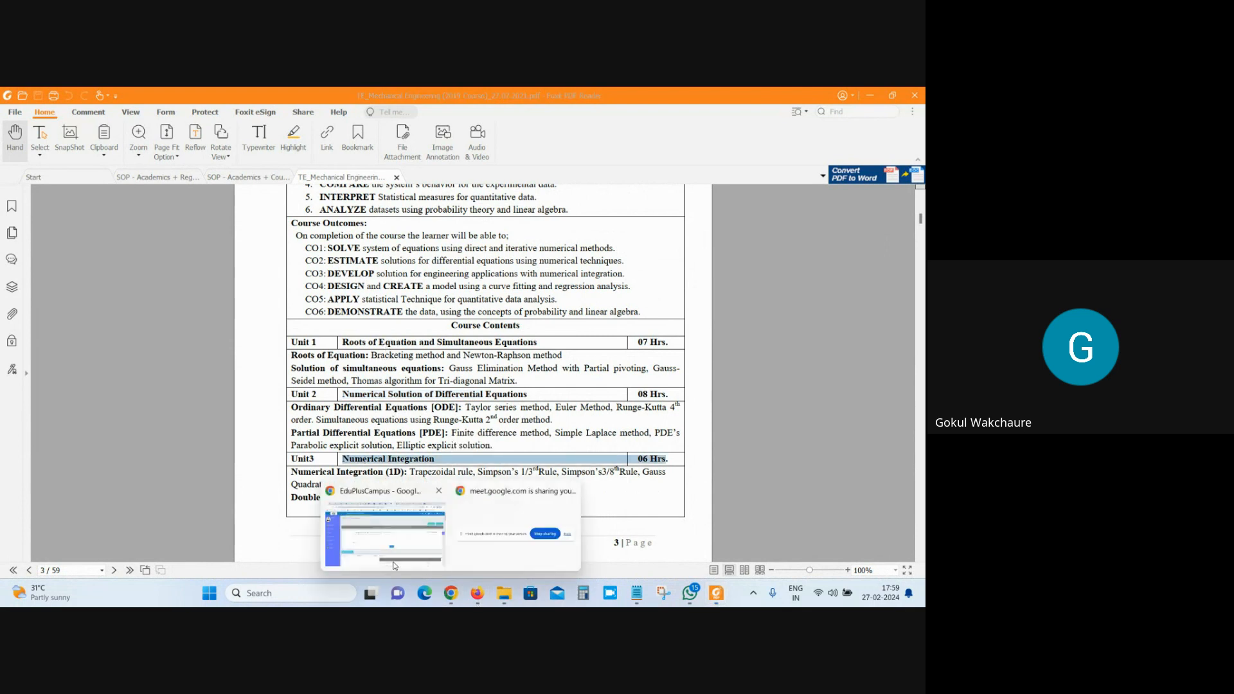
{"action": "left_click", "coordinate": [394, 540]}
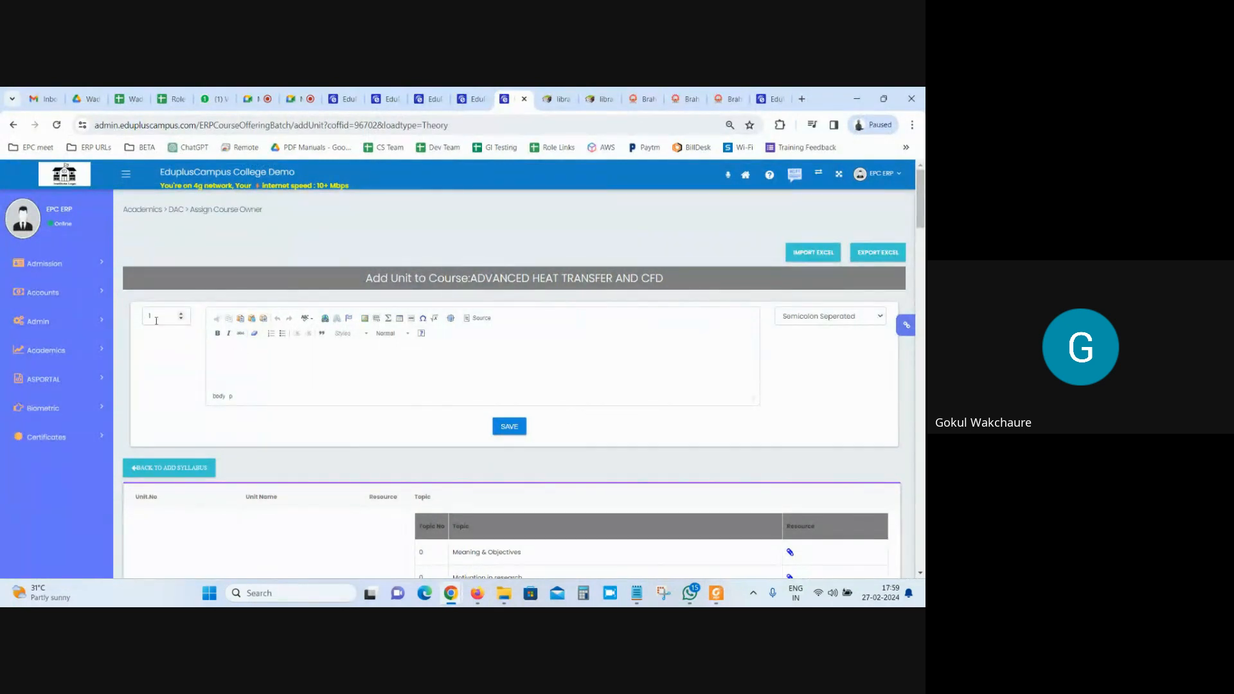
Copy the Unit 1 title "Roots of Equation and Simultaneous Equations" from the syllabus PDF in Foxit PDF Reader.
{"action": "left_click", "coordinate": [716, 593]}
{"action": "left_click_drag", "start_coordinate": [343, 342], "coordinate": [540, 342]}
{"action": "key", "text": "ctrl+c"}
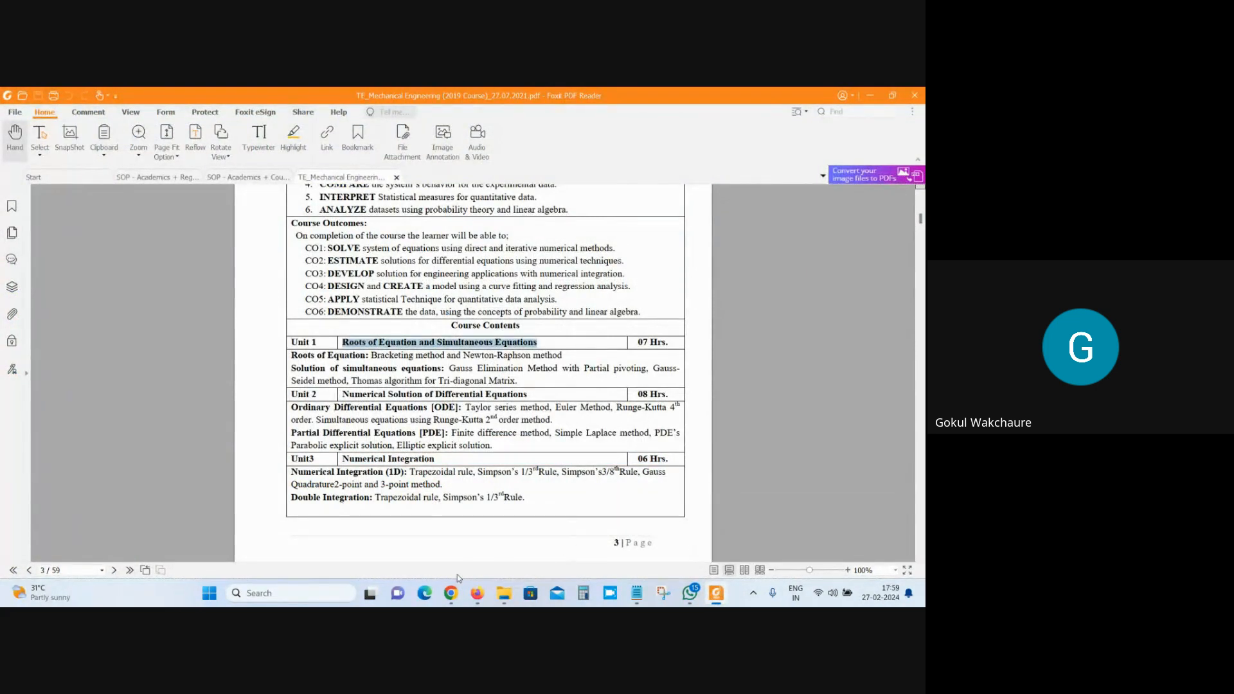
{"action": "left_click", "coordinate": [385, 508]}
{"action": "key", "text": "ctrl+v"}
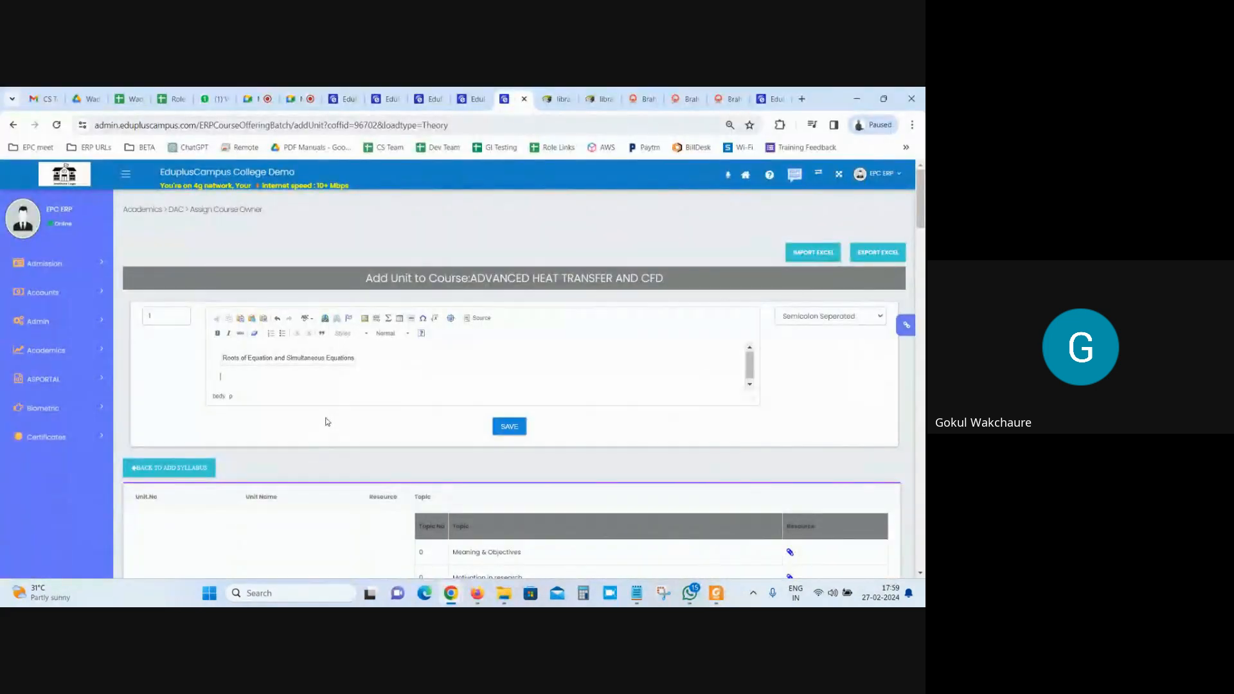
{"action": "key", "text": "ctrl+z"}
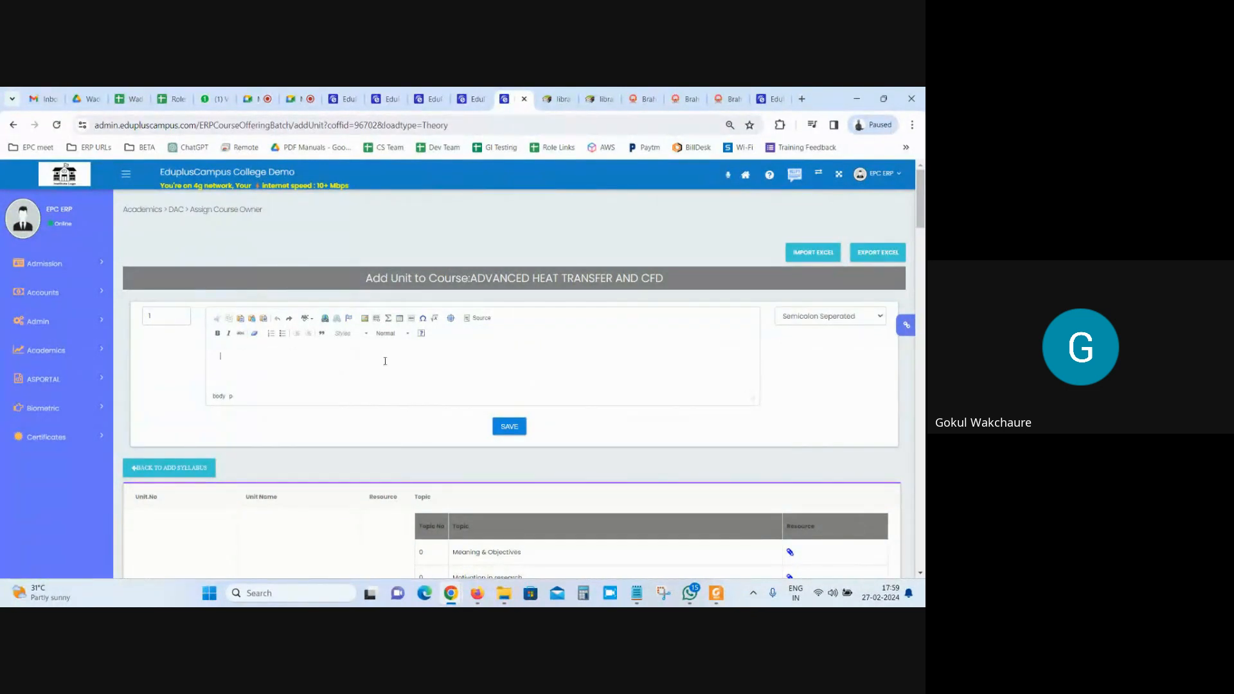
Pass the title through Notepad as plain text and enter "Roots of Equation and Simultaneous Equations" as the name of unit 1 in EduplusCampus.
{"action": "left_click", "coordinate": [636, 592]}
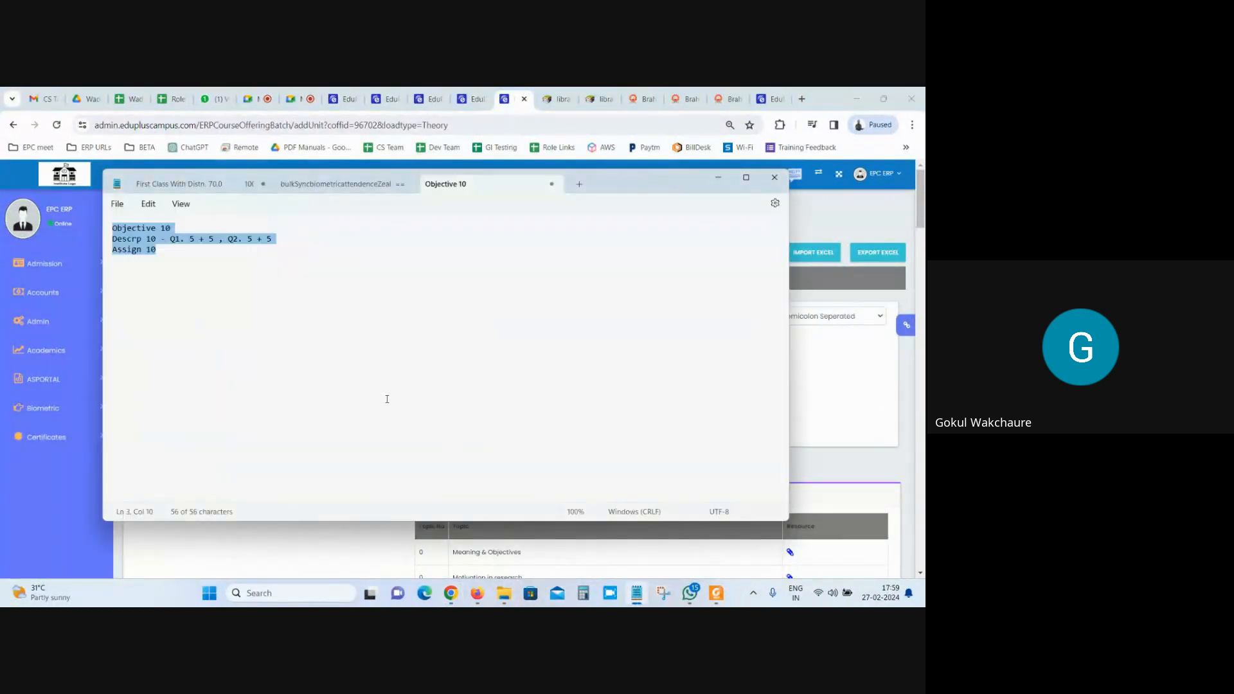
{"action": "key", "text": "ctrl+v"}
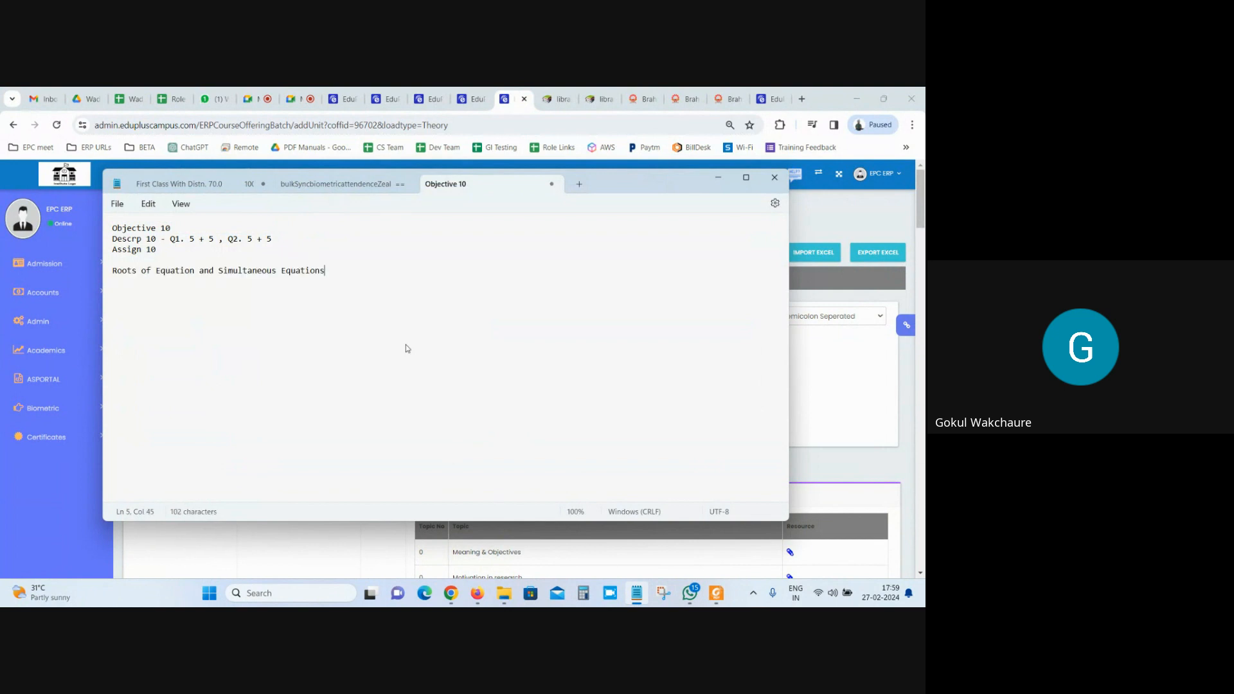
{"action": "left_click_drag", "start_coordinate": [351, 271], "coordinate": [50, 286]}
{"action": "key", "text": "ctrl+c"}
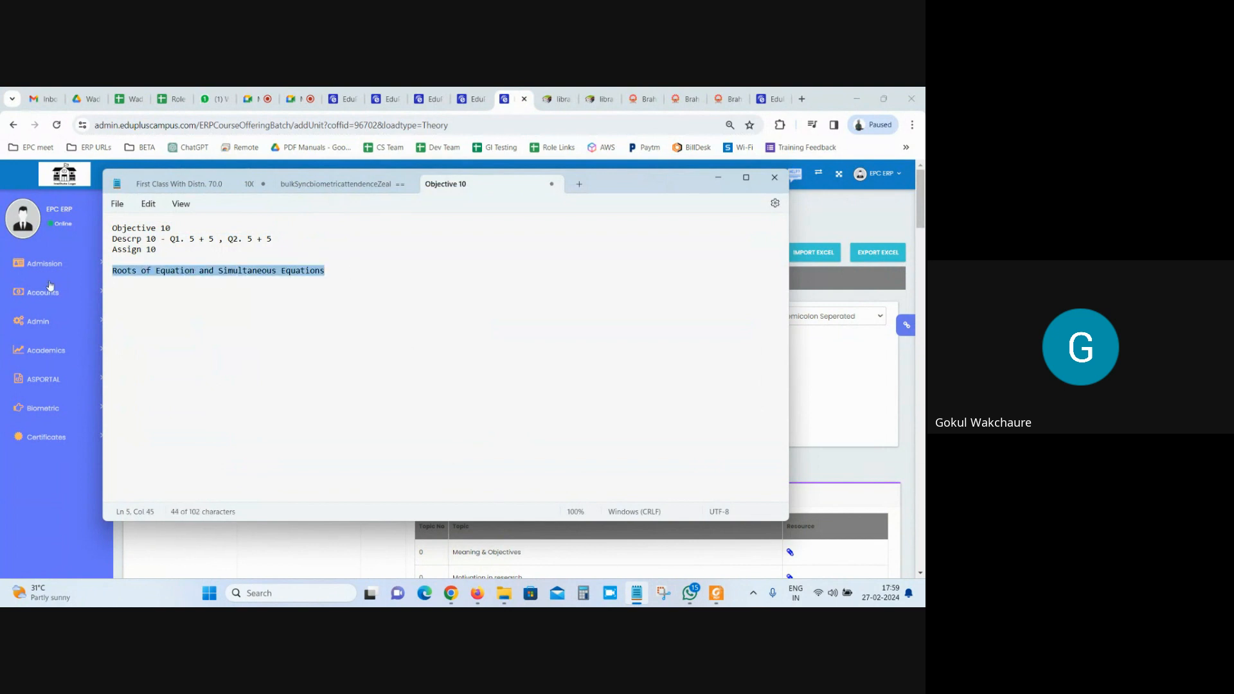
{"action": "left_click", "coordinate": [857, 408]}
{"action": "key", "text": "ctrl+v"}
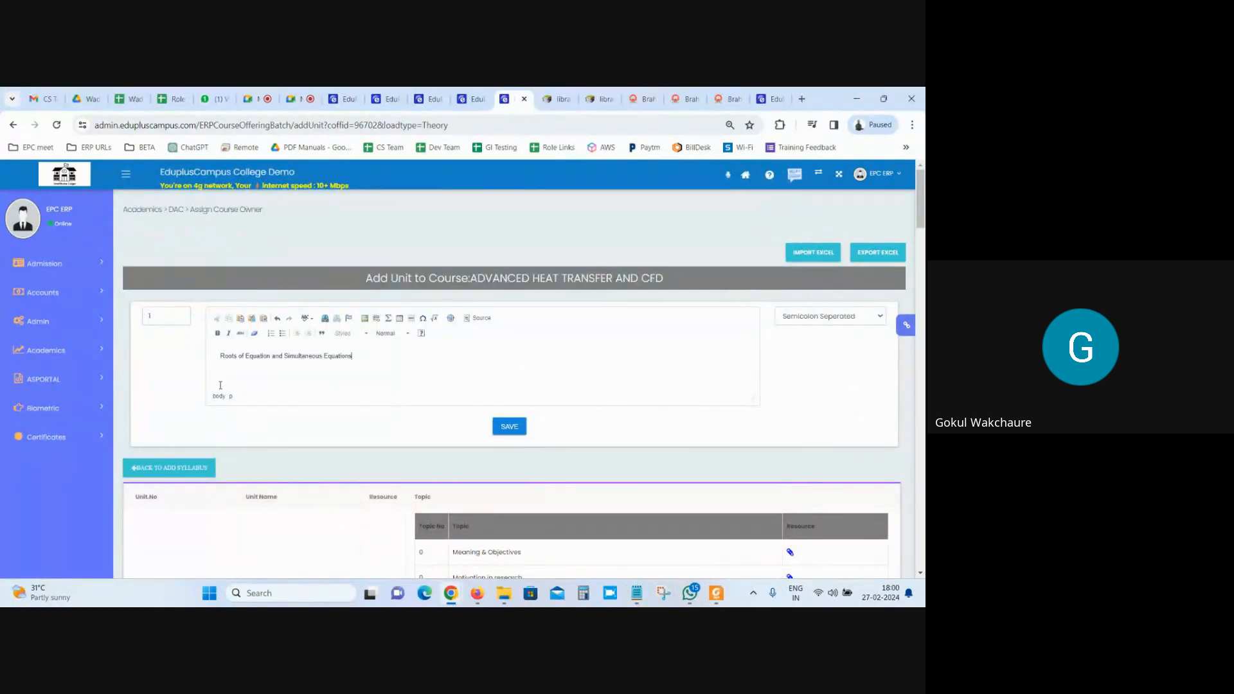
{"action": "left_click", "coordinate": [218, 355]}
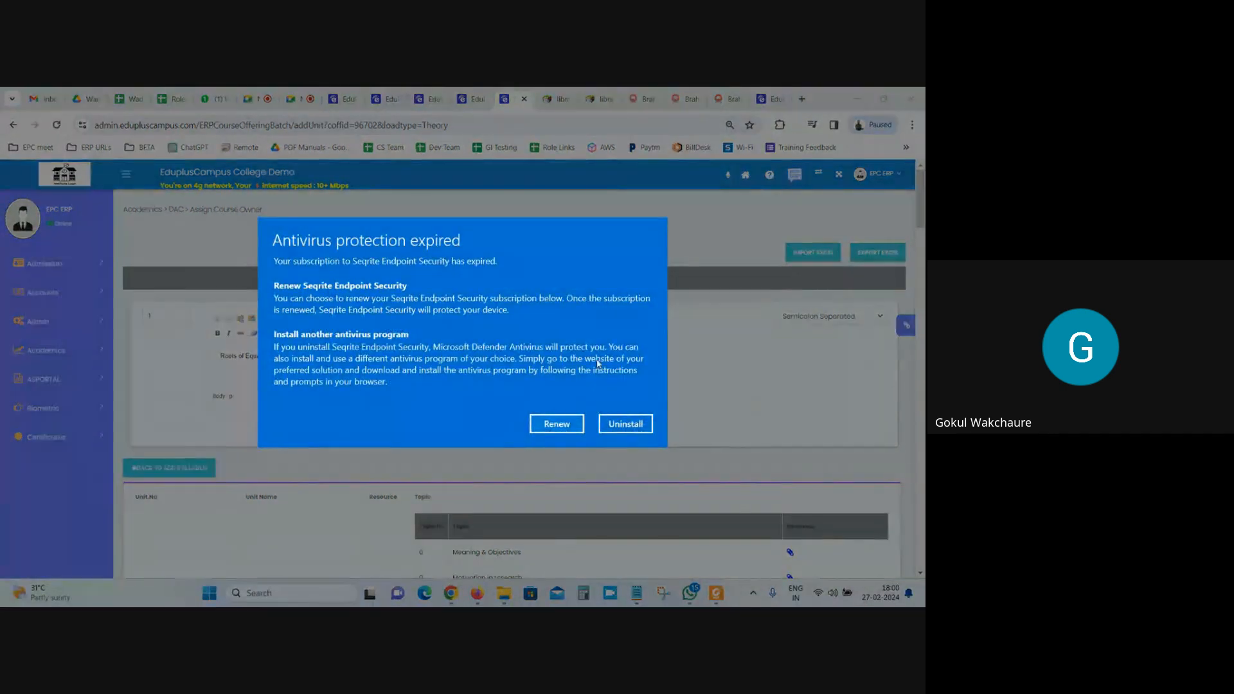
{"action": "left_click", "coordinate": [566, 422]}
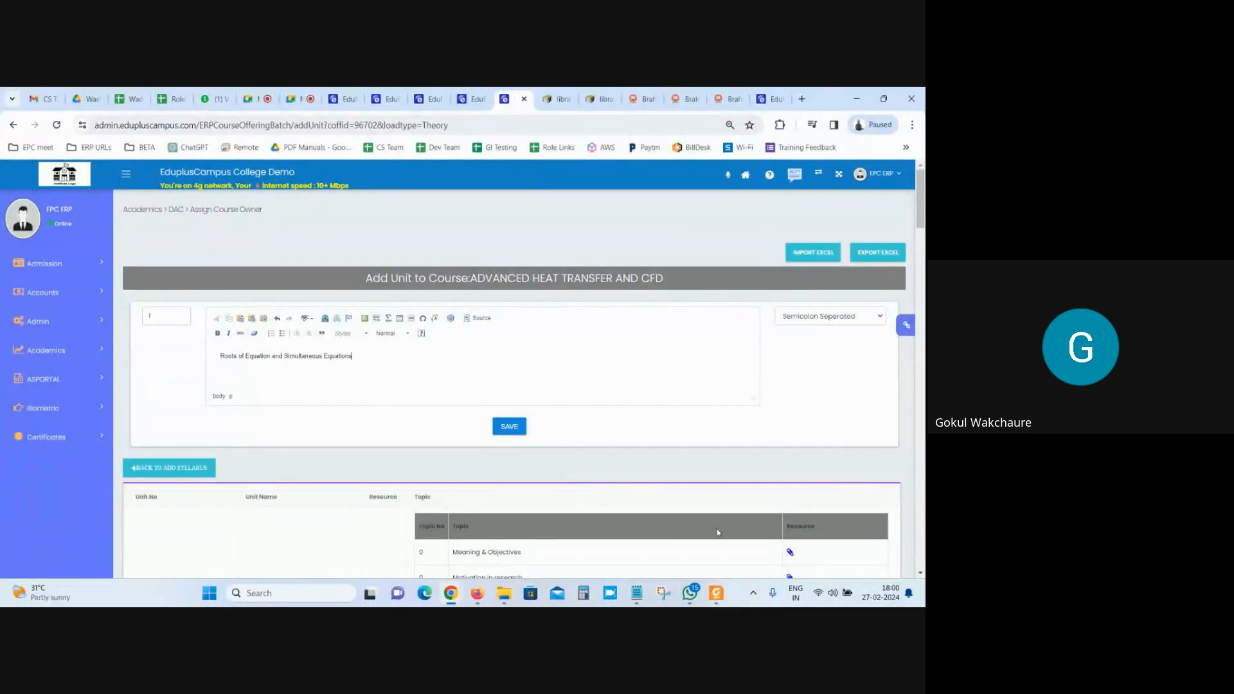
Copy the Unit 2 title "Numerical Solution of Differential Equations" from the syllabus PDF, pass it through Notepad as plain text, and return to Chrome.
{"action": "left_click", "coordinate": [716, 593]}
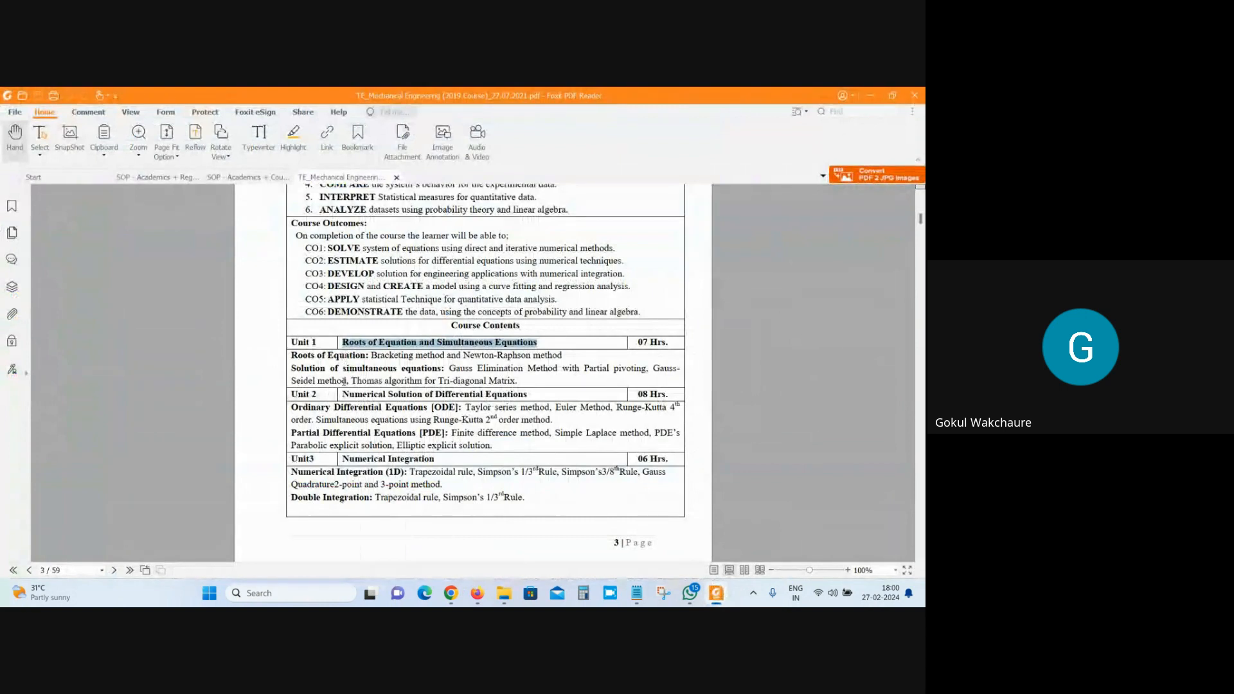
{"action": "left_click_drag", "start_coordinate": [341, 391], "coordinate": [528, 394]}
{"action": "key", "text": "ctrl+c"}
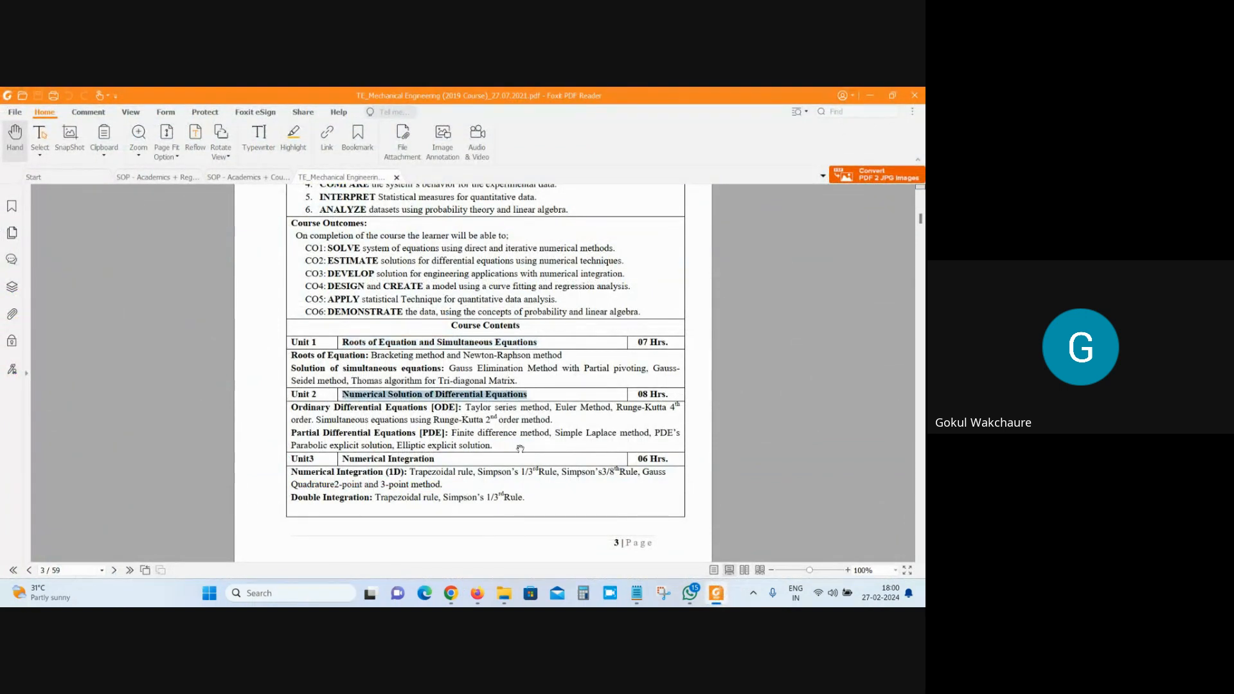
{"action": "left_click", "coordinate": [637, 592]}
{"action": "key", "text": "ctrl+v"}
{"action": "left_click_drag", "start_coordinate": [409, 332], "coordinate": [34, 270]}
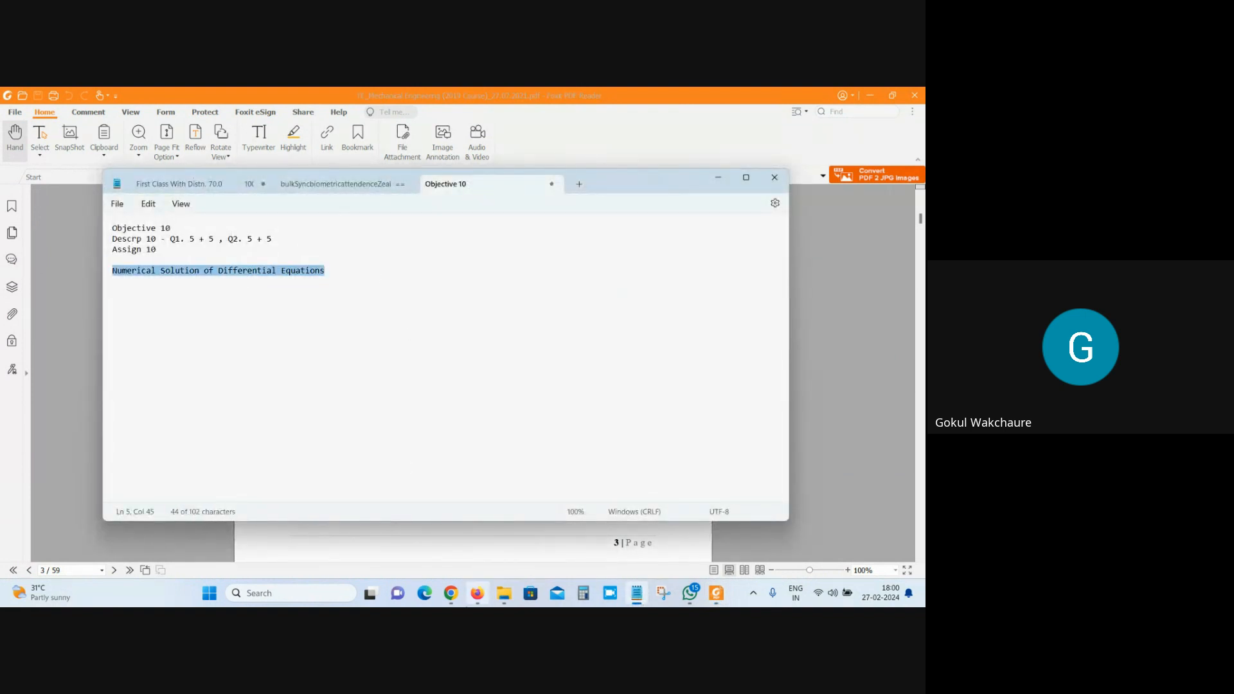
{"action": "left_click", "coordinate": [419, 552]}
{"action": "left_click", "coordinate": [450, 592]}
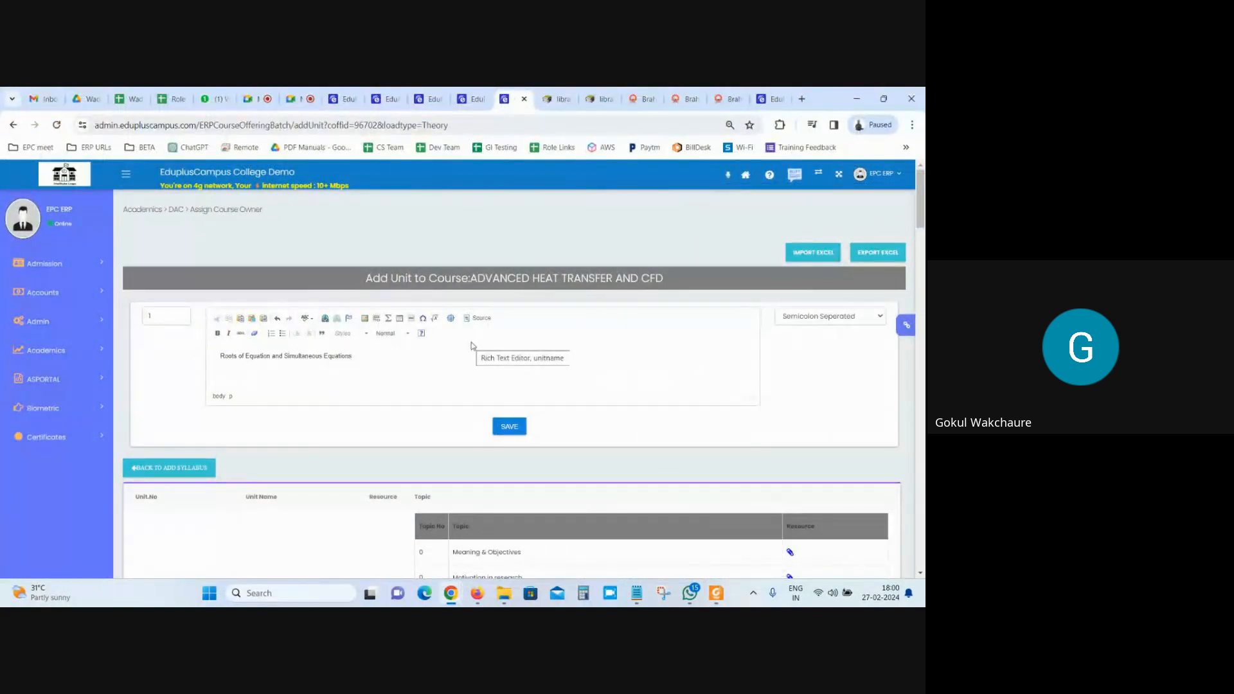
Keep the unit separator as Semicolon Seperated and append ";Numerical Solution of Differential Equations" to the unit name.
{"action": "key", "text": "ctrl+plus"}
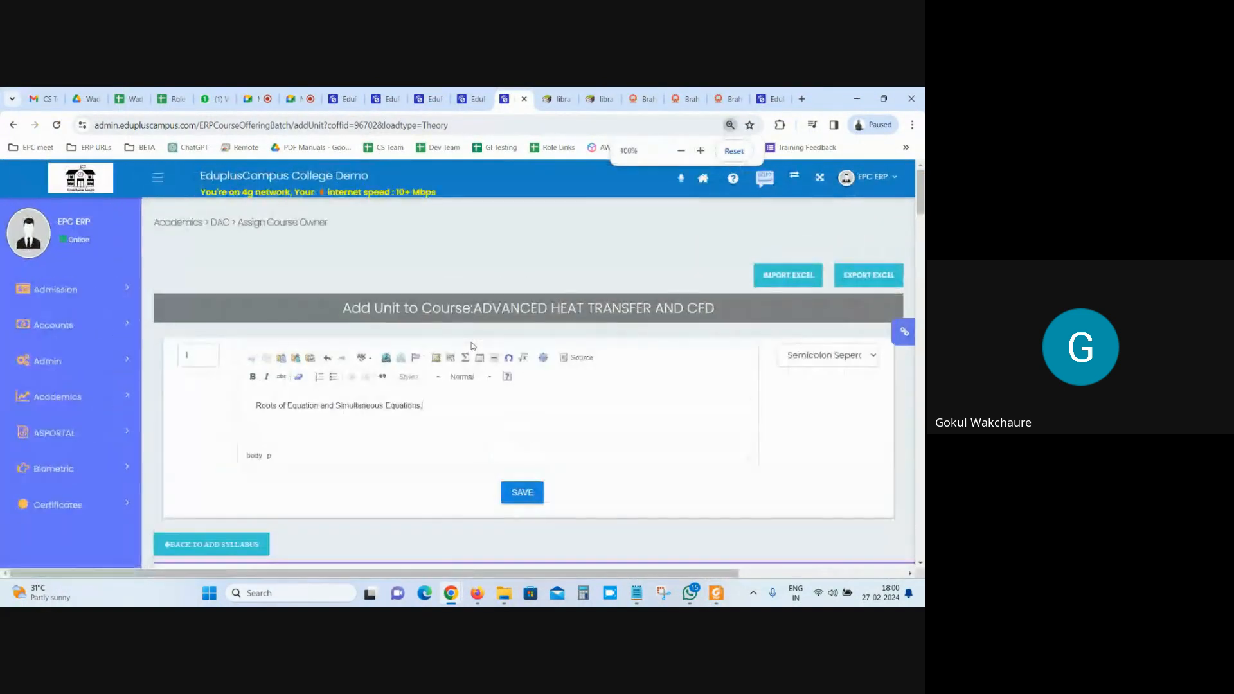
{"action": "left_click", "coordinate": [842, 355]}
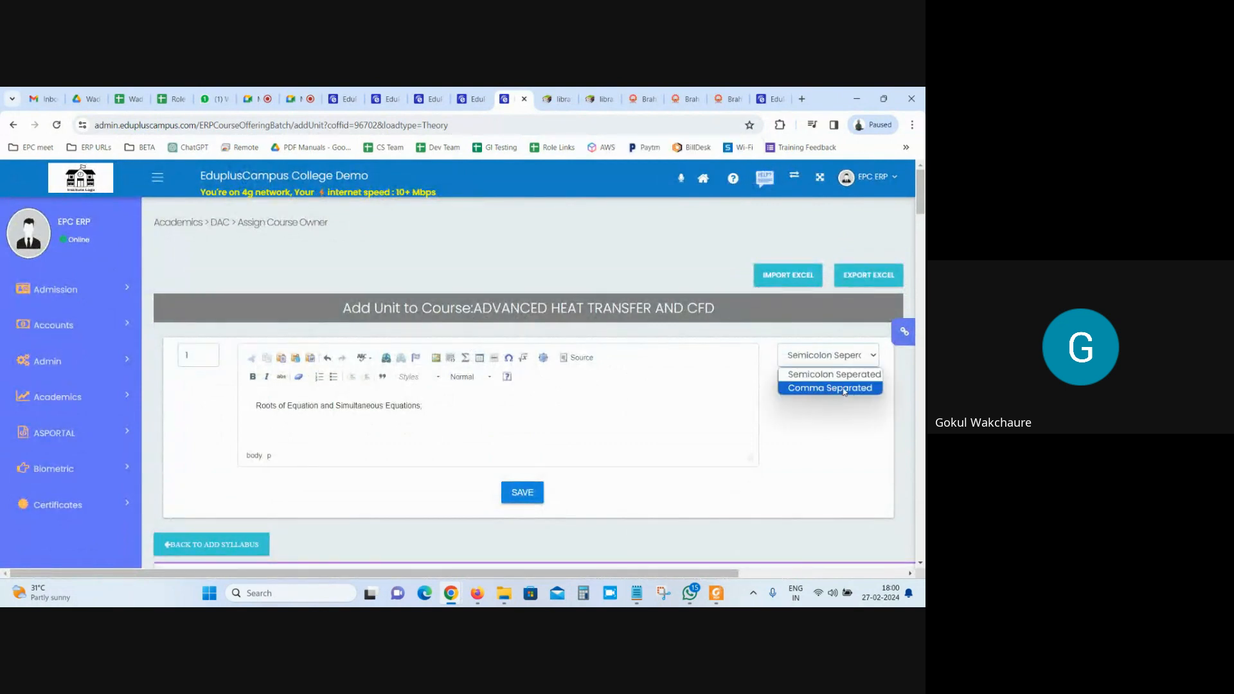
{"action": "left_click", "coordinate": [845, 376]}
{"action": "type", "text": ";Numerical Solution of Differential Equations"}
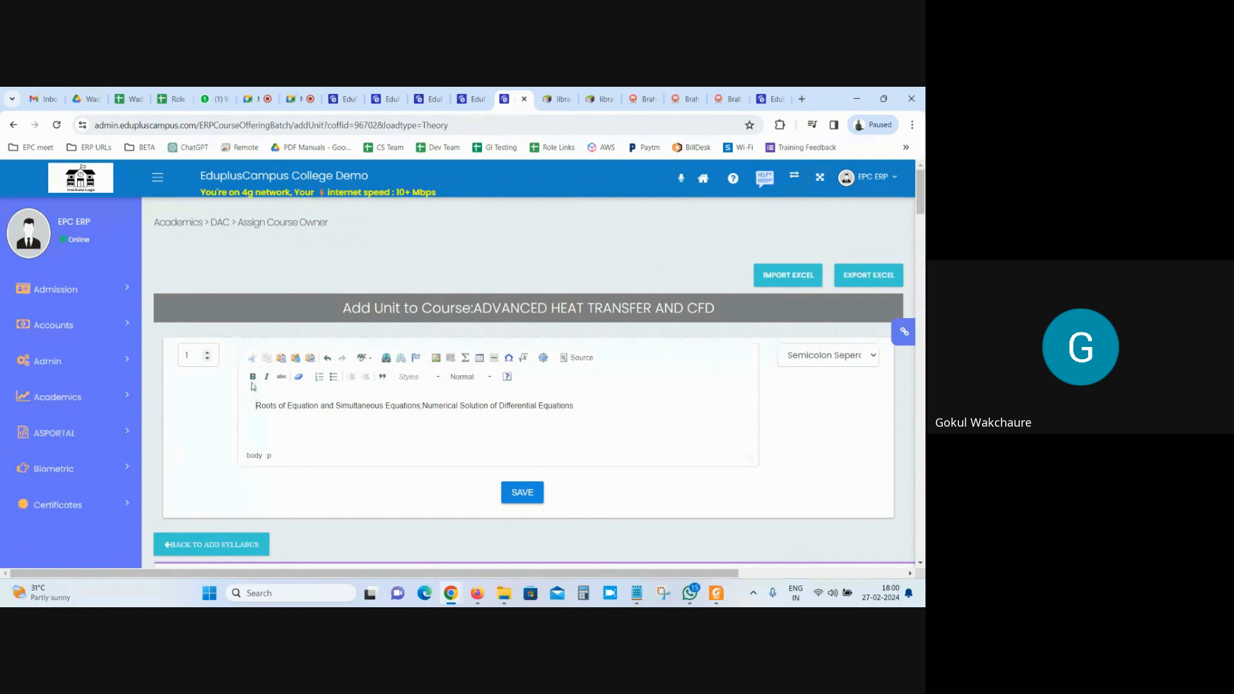
Copy the two semicolon-separated unit titles, paste them into the blank form for unit number 9, and save the units.
{"action": "left_click_drag", "start_coordinate": [627, 414], "coordinate": [252, 406]}
{"action": "key", "text": "ctrl+c"}
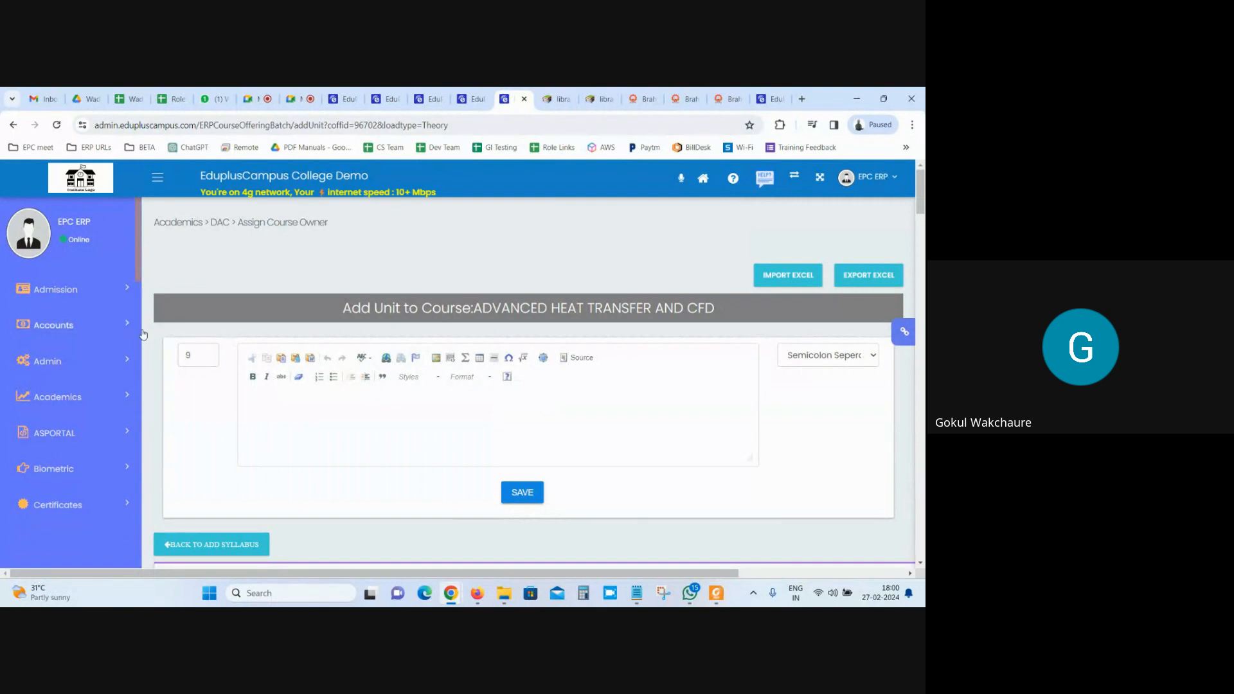
{"action": "left_click", "coordinate": [393, 420]}
{"action": "key", "text": "ctrl+v"}
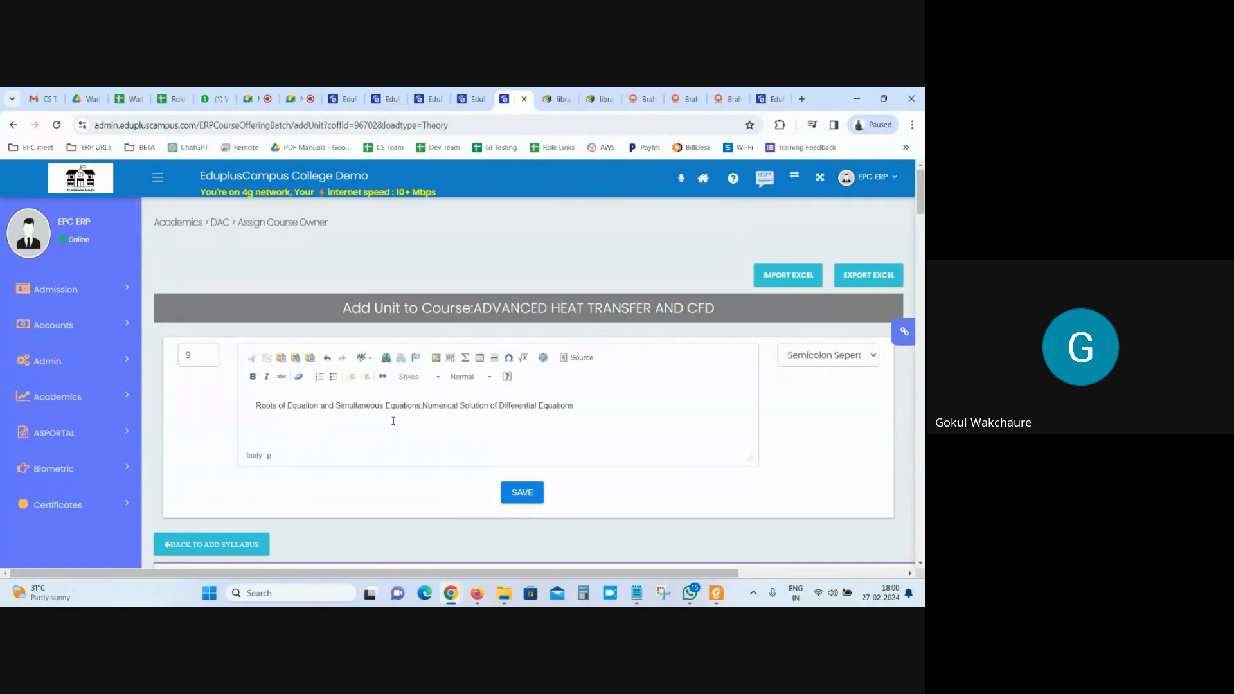
{"action": "left_click", "coordinate": [518, 498]}
Examine the newly saved units in the unit list and the separator choice in the Add Unit form.
{"action": "left_click_drag", "start_coordinate": [920, 184], "coordinate": [898, 306]}
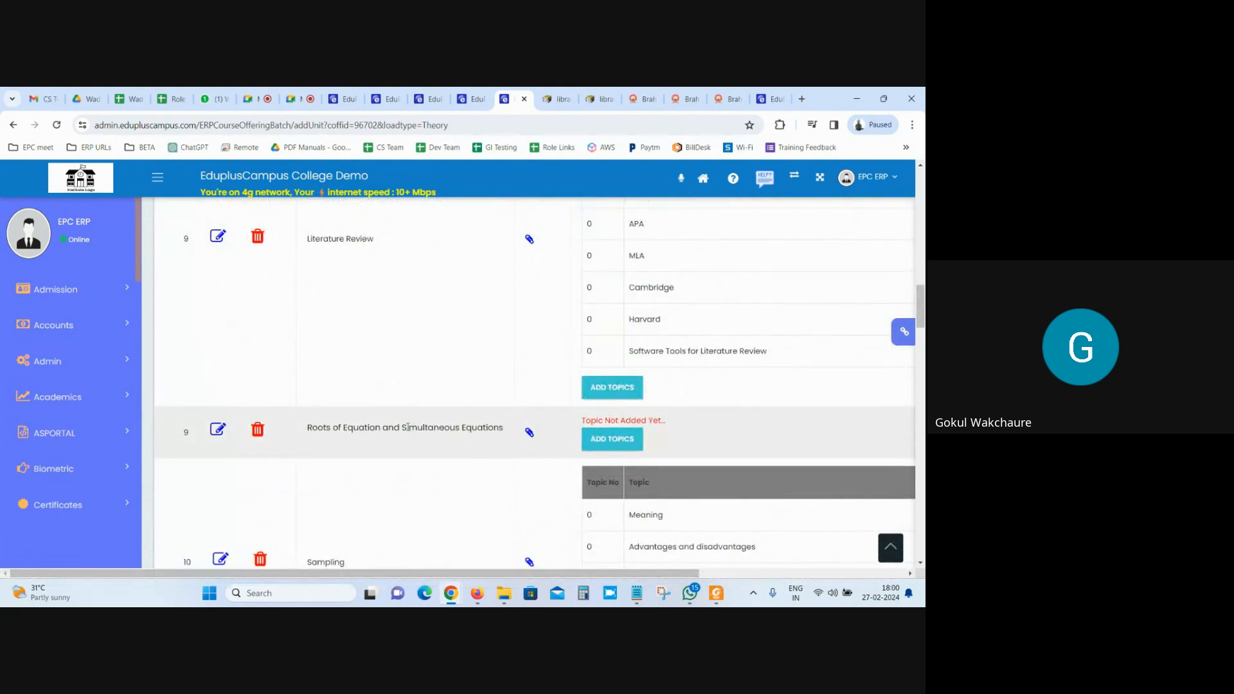
{"action": "scroll", "coordinate": [392, 424], "scroll_direction": "down", "scroll_amount": 2}
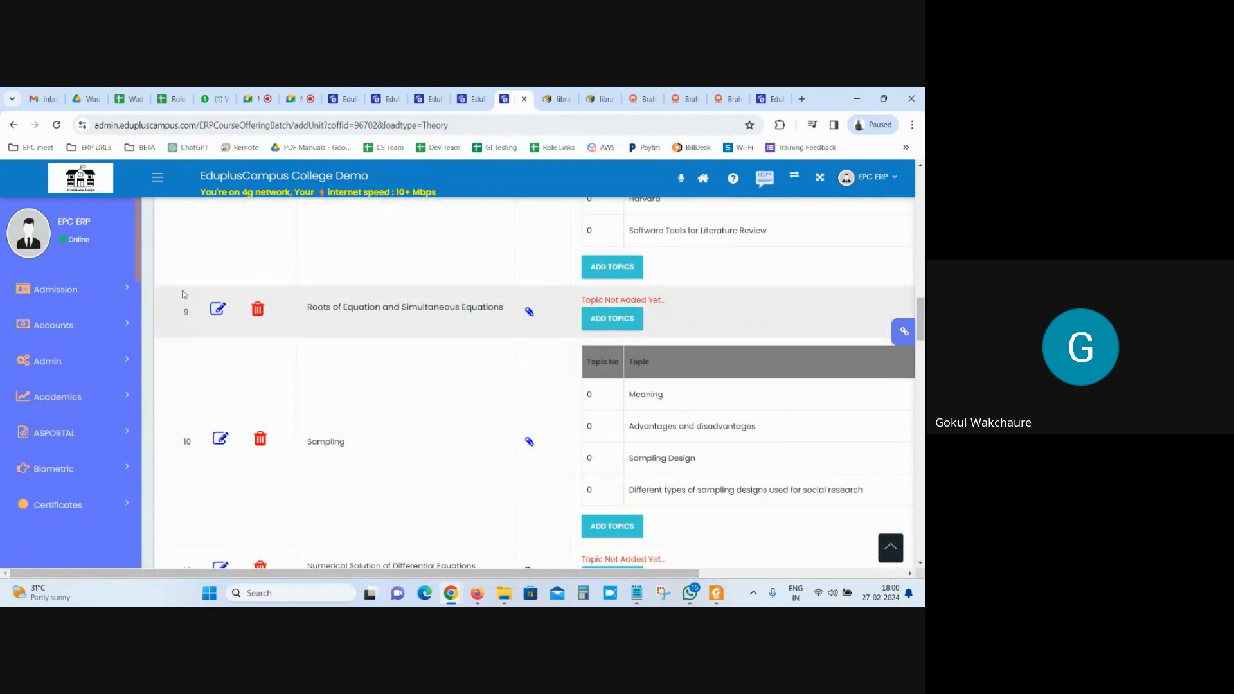
{"action": "scroll", "coordinate": [532, 294], "scroll_direction": "up", "scroll_amount": 10}
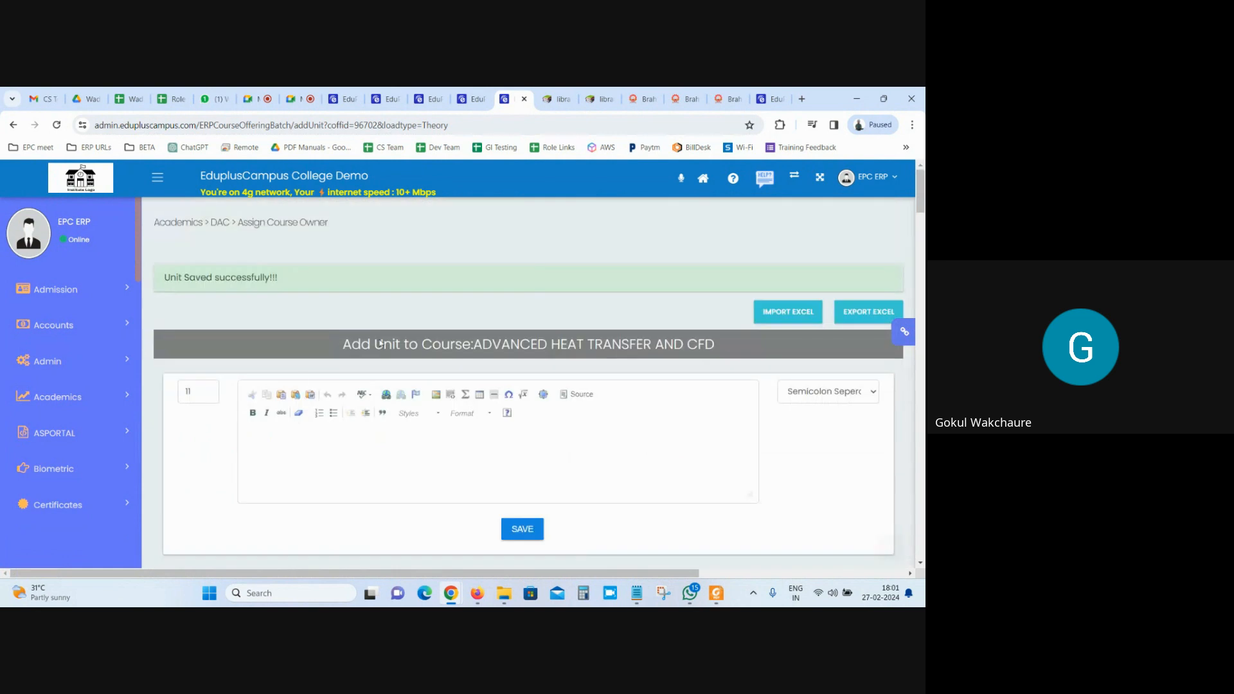
{"action": "left_click", "coordinate": [319, 453]}
{"action": "left_click", "coordinate": [803, 395]}
{"action": "left_click", "coordinate": [816, 411]}
{"action": "scroll", "coordinate": [601, 430], "scroll_direction": "down", "scroll_amount": 15}
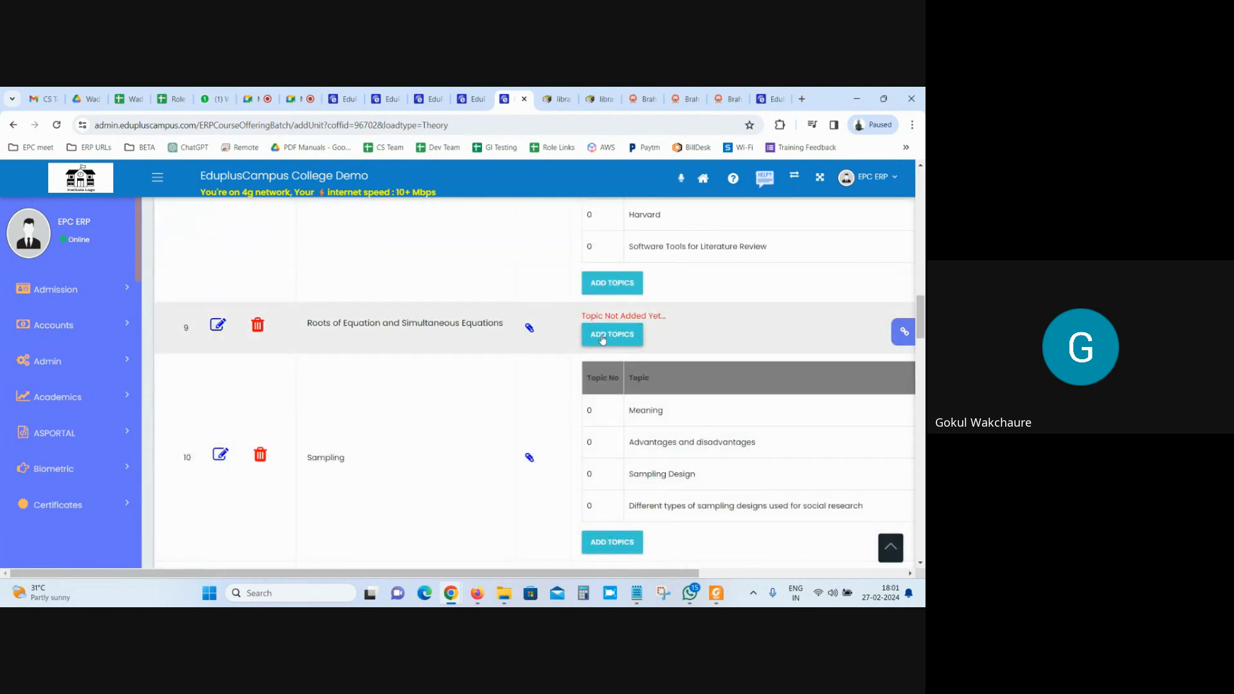
Open the topic form for the unit "Roots of Equation and Simultaneous Equations" and highlight its heading and unit name.
{"action": "left_click_drag", "start_coordinate": [317, 323], "coordinate": [460, 321]}
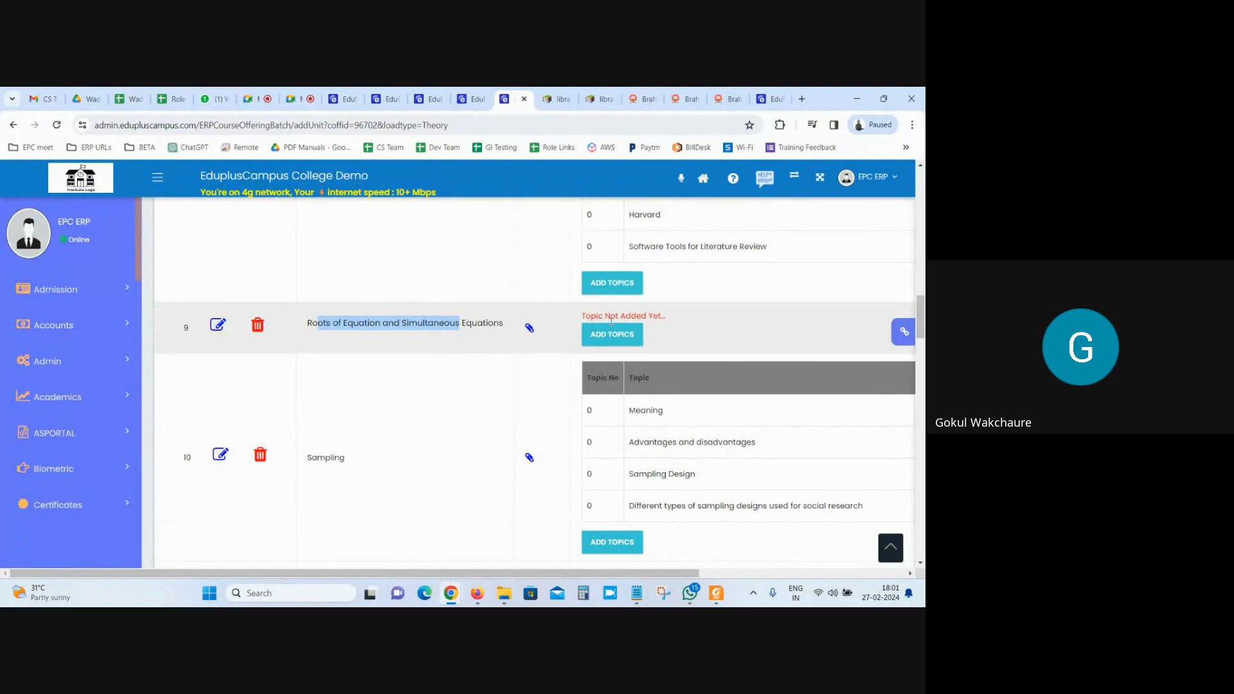
{"action": "left_click", "coordinate": [627, 344]}
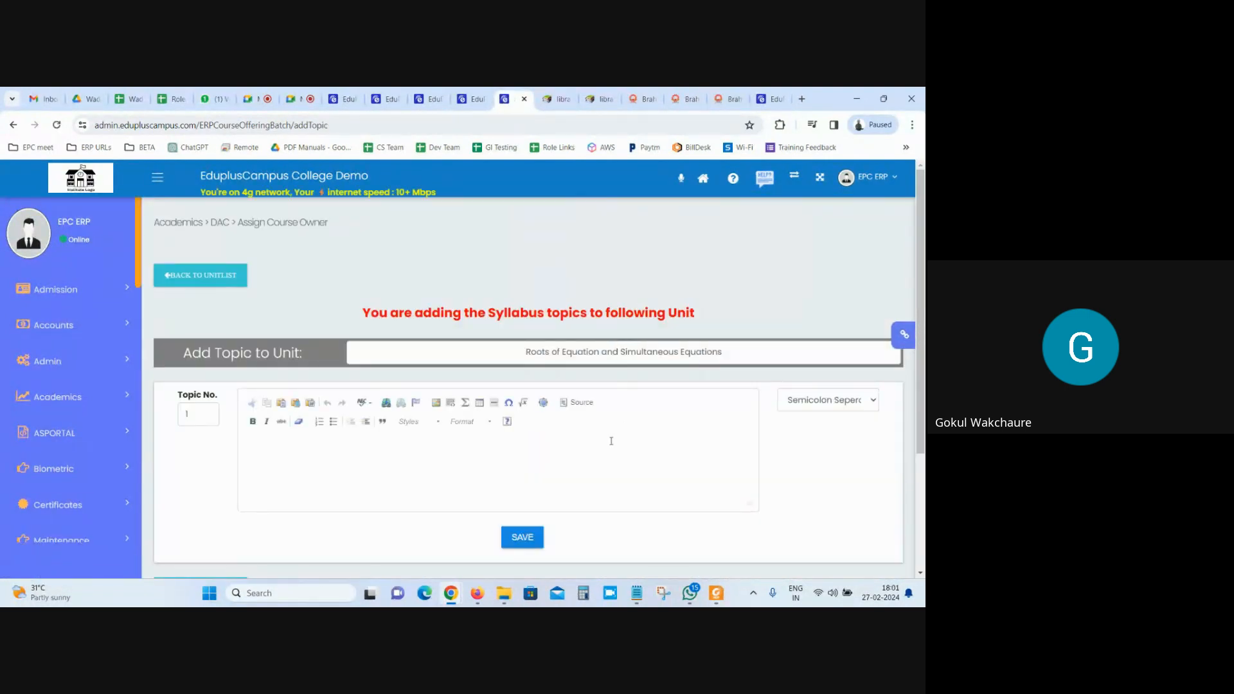
{"action": "left_click_drag", "start_coordinate": [365, 312], "coordinate": [726, 322]}
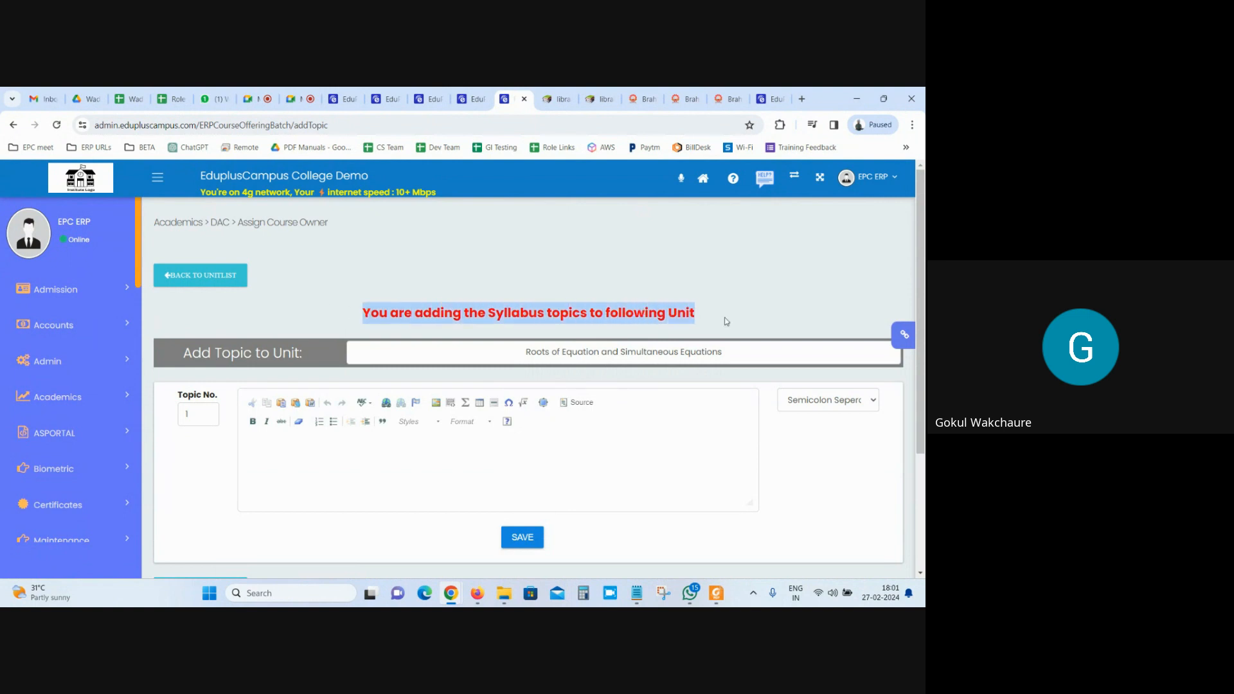
{"action": "left_click_drag", "start_coordinate": [507, 357], "coordinate": [760, 356]}
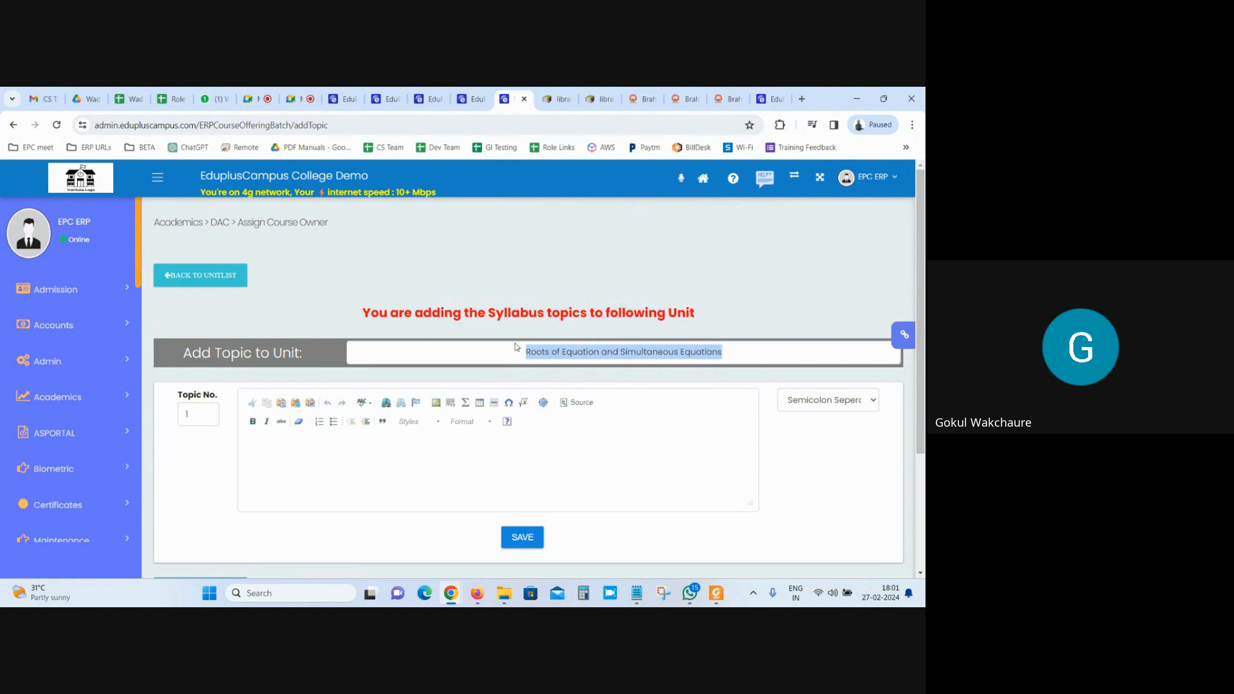
Copy the Unit 1 topics on Roots of Equation and Solution of simultaneous equations from the syllabus PDF as plain text through Notepad.
{"action": "left_click", "coordinate": [716, 592]}
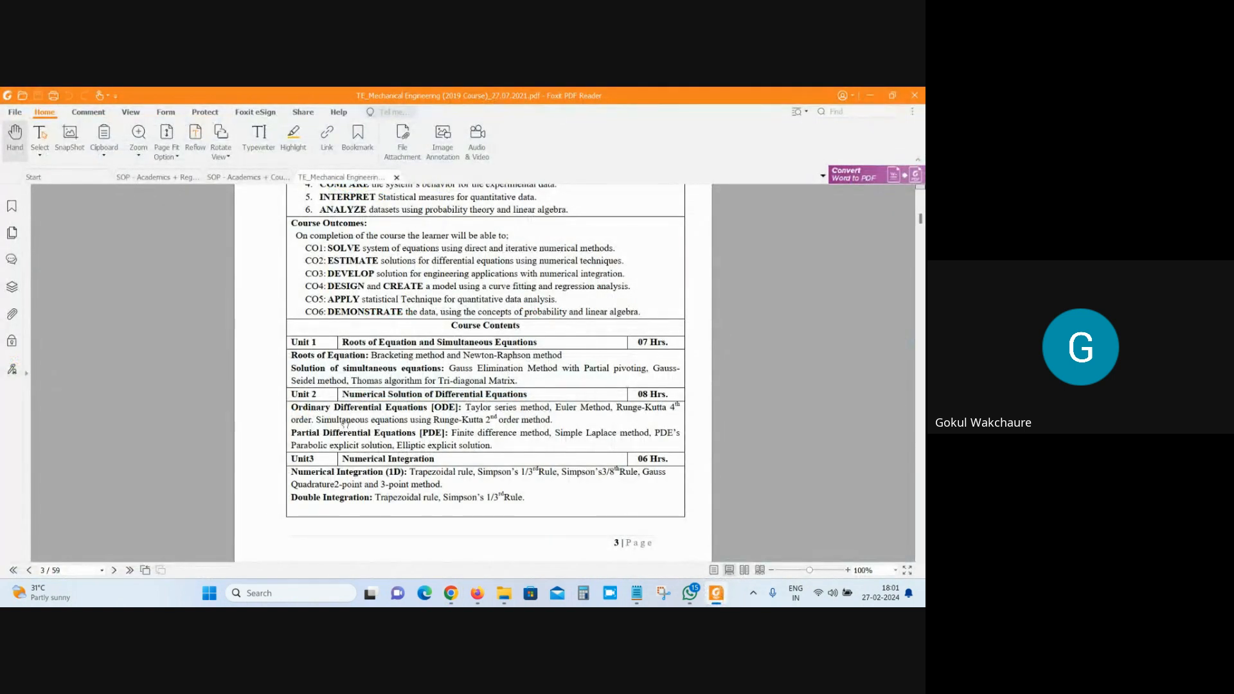
{"action": "scroll", "coordinate": [384, 360], "scroll_direction": "down", "scroll_amount": 6}
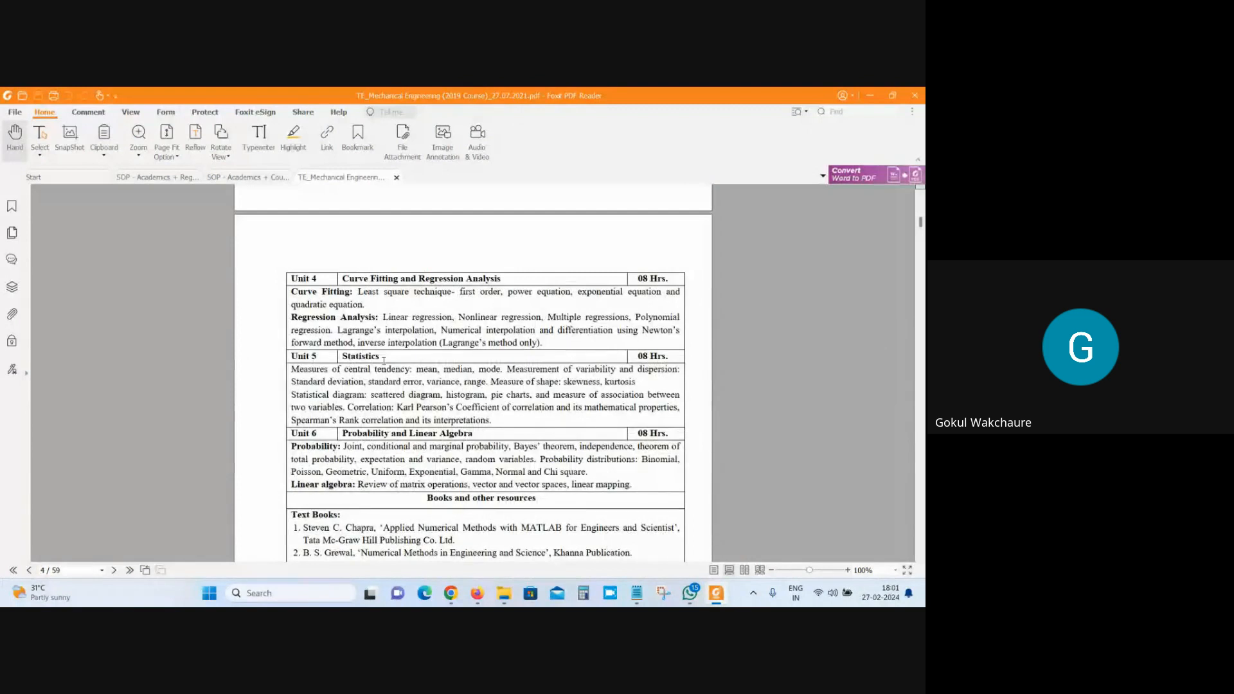
{"action": "scroll", "coordinate": [399, 286], "scroll_direction": "up", "scroll_amount": 3}
{"action": "scroll", "coordinate": [399, 285], "scroll_direction": "up", "scroll_amount": 3}
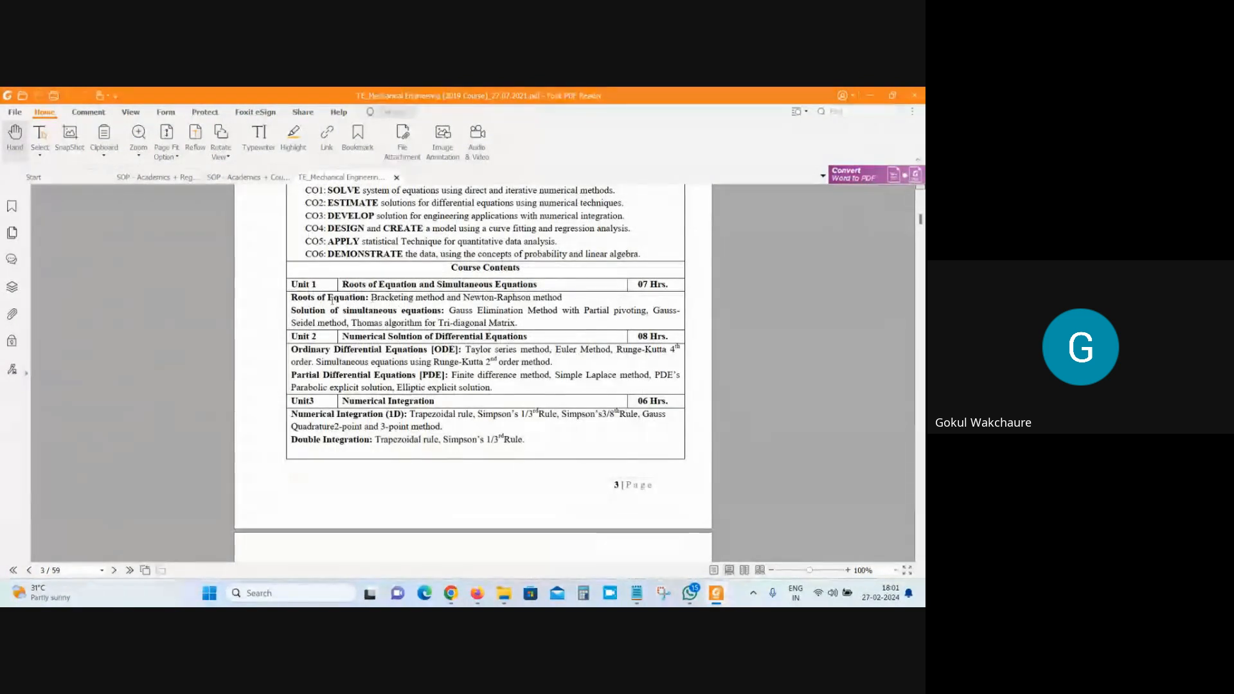
{"action": "left_click_drag", "start_coordinate": [289, 298], "coordinate": [530, 328]}
{"action": "key", "text": "alt+Tab"}
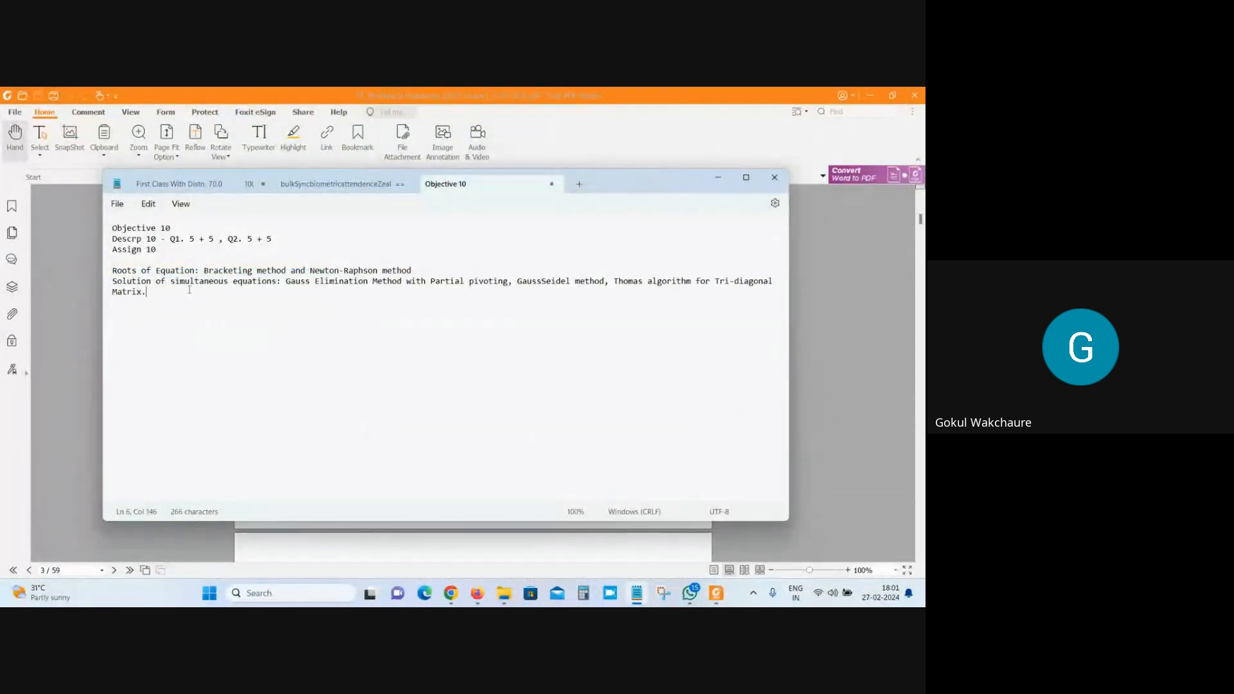
{"action": "left_click_drag", "start_coordinate": [238, 300], "coordinate": [112, 271]}
{"action": "key", "text": "ctrl+c"}
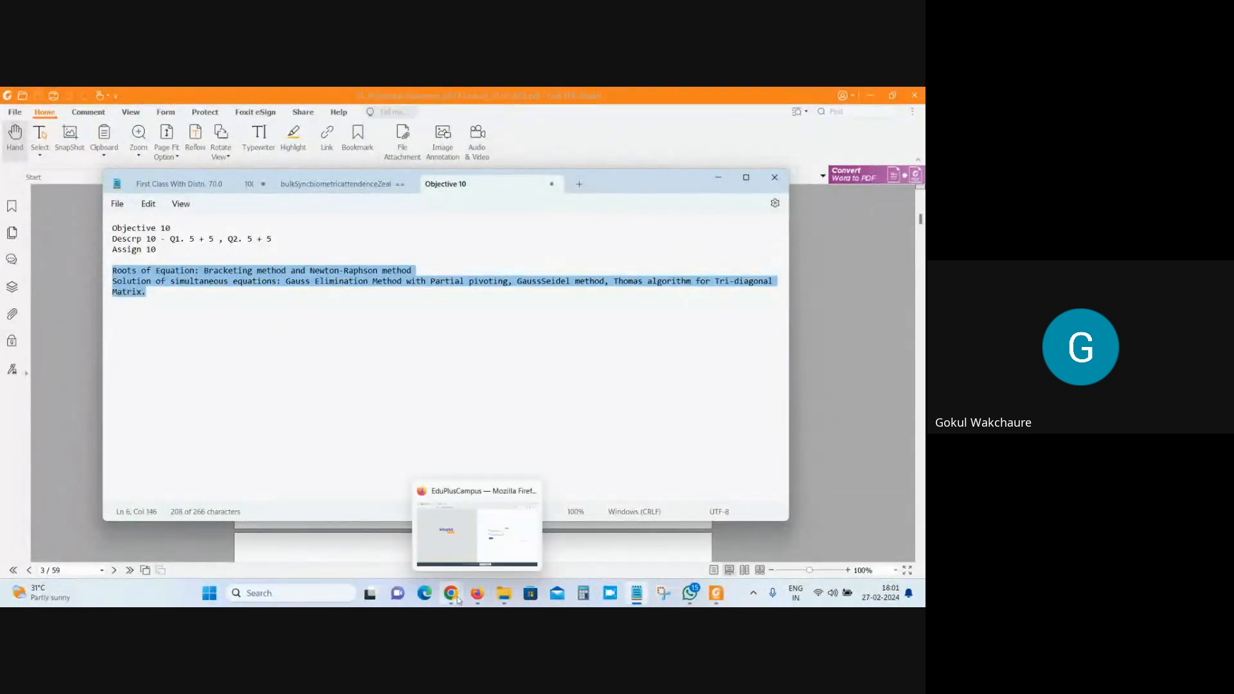
Paste the copied Unit 1 topics into the topic editor in EduplusCampus and check the existing topic list below the form.
{"action": "mouse_move", "coordinate": [458, 599]}
{"action": "left_click", "coordinate": [386, 523]}
{"action": "left_click", "coordinate": [409, 474]}
{"action": "key", "text": "ctrl+v"}
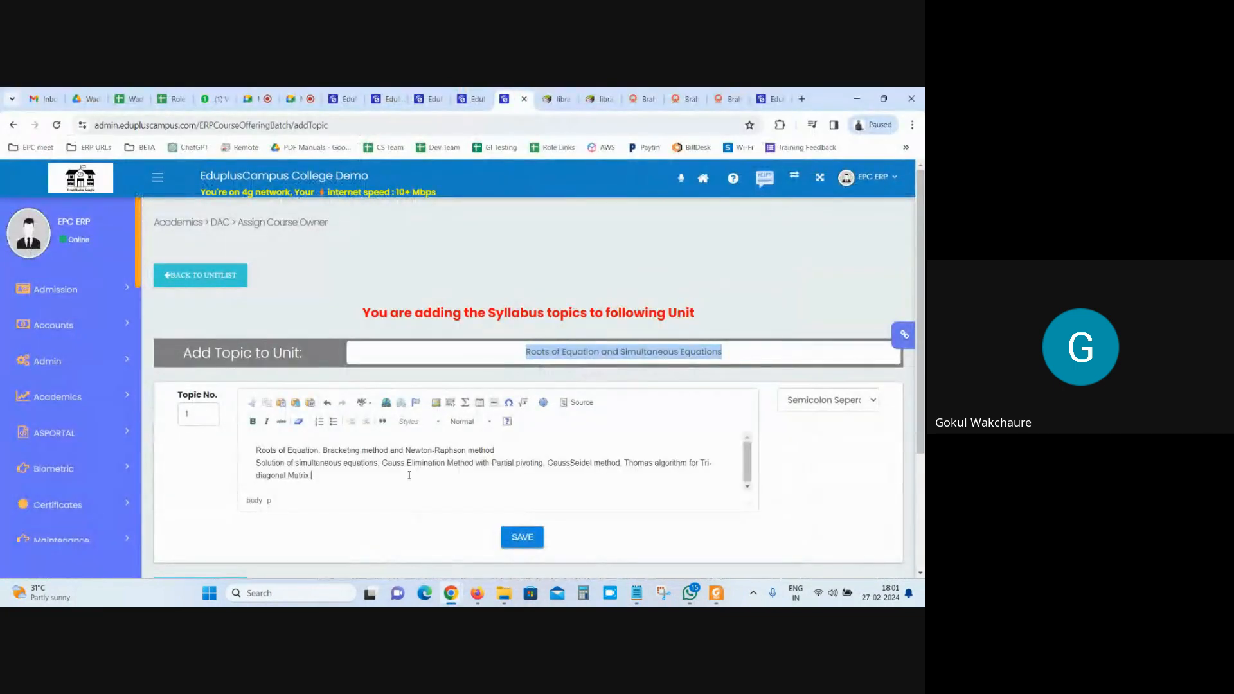
{"action": "scroll", "coordinate": [514, 435], "scroll_direction": "down", "scroll_amount": 3}
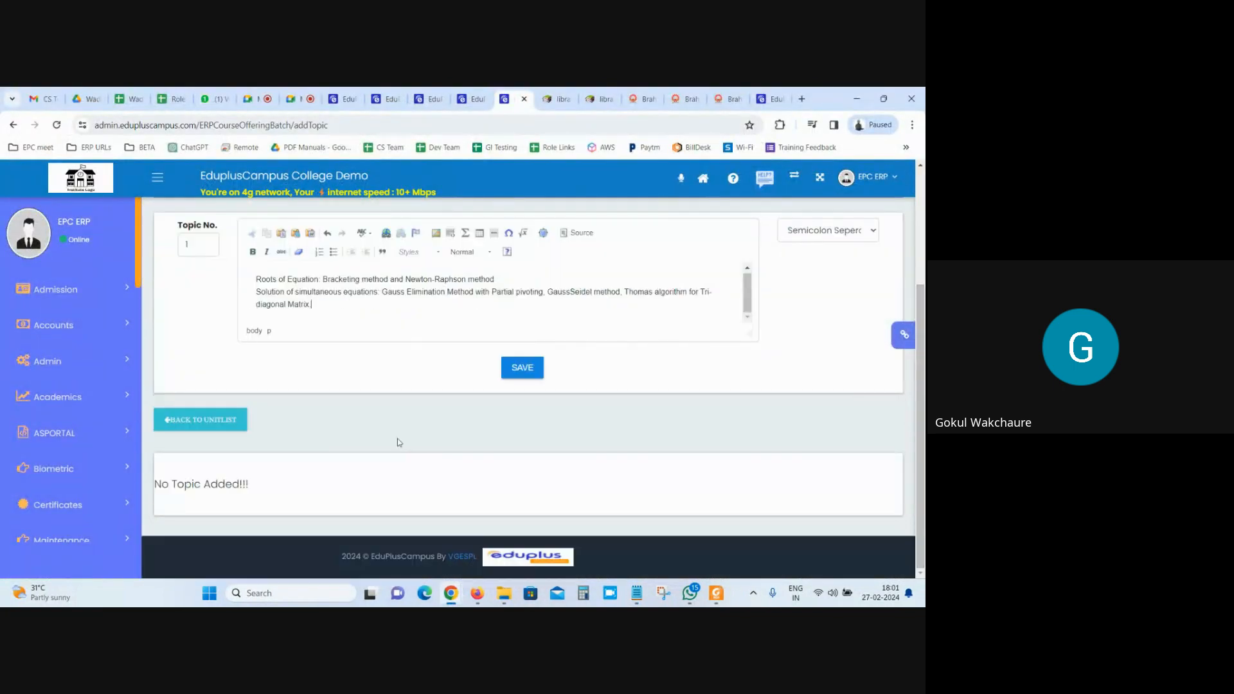
{"action": "left_click_drag", "start_coordinate": [155, 482], "coordinate": [367, 489]}
{"action": "left_click", "coordinate": [338, 314]}
{"action": "scroll", "coordinate": [341, 315], "scroll_direction": "up", "scroll_amount": 2}
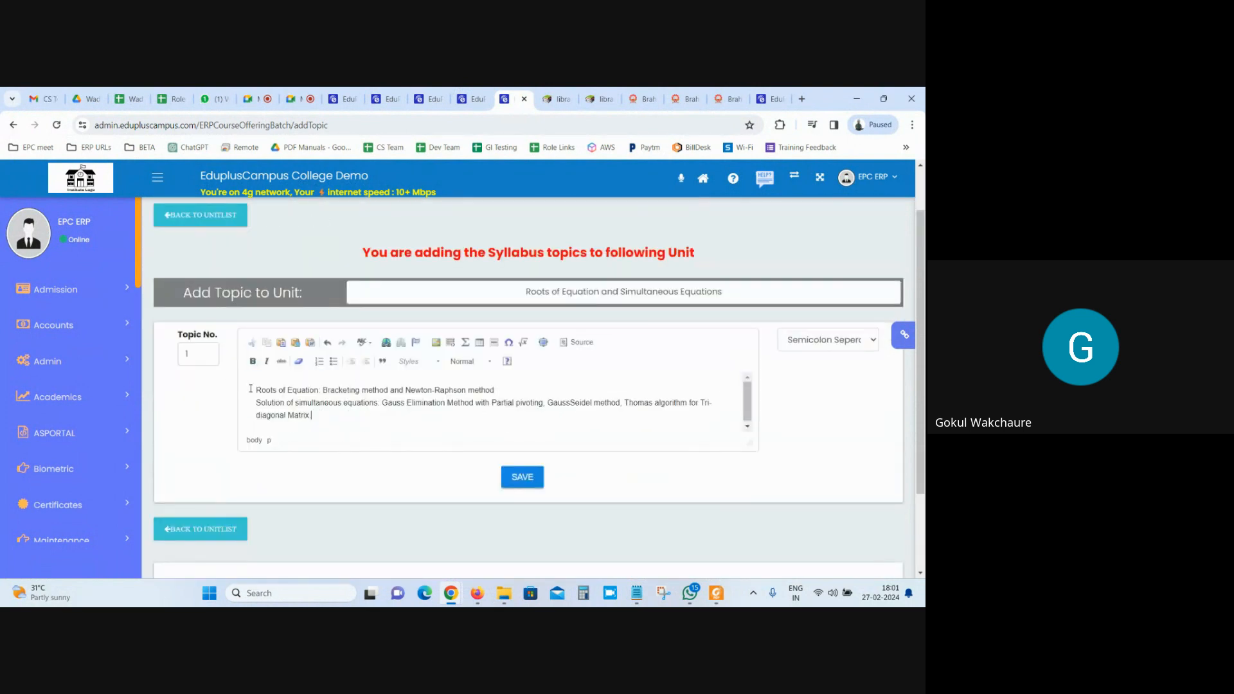
Review the topic separator options against the pasted text and keep Semicolon Seperated.
{"action": "left_click", "coordinate": [818, 343]}
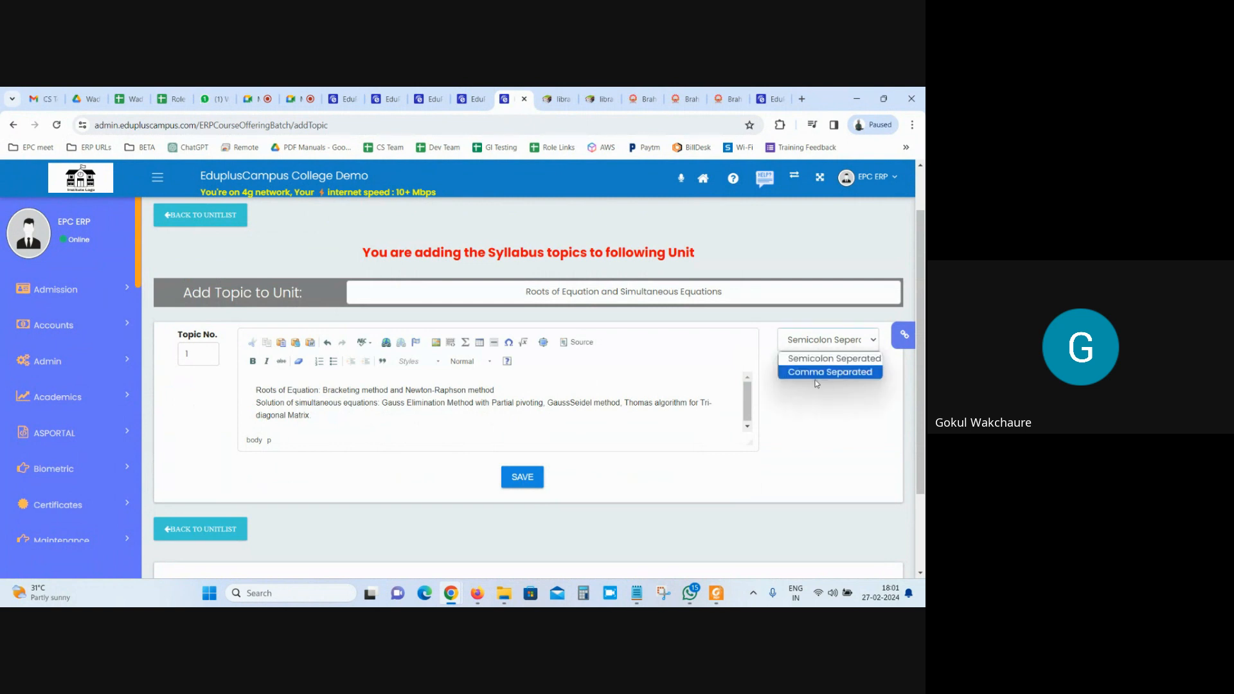
{"action": "left_click", "coordinate": [839, 434]}
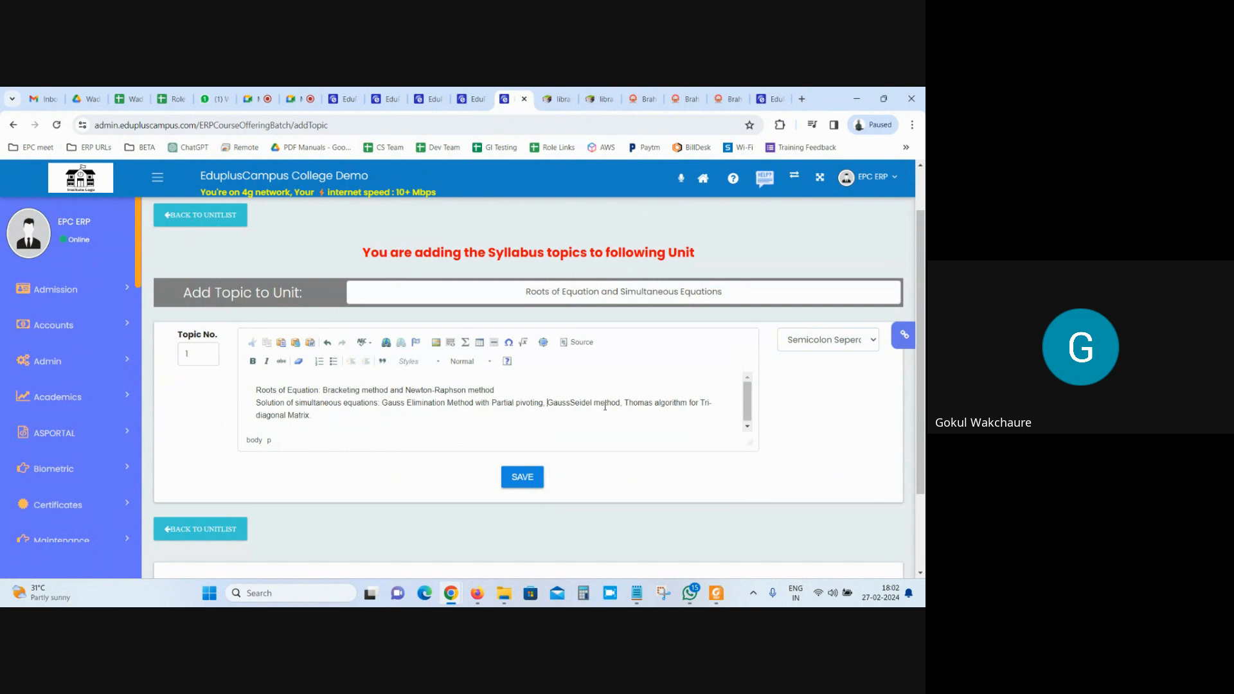
{"action": "left_click_drag", "start_coordinate": [262, 404], "coordinate": [724, 399]}
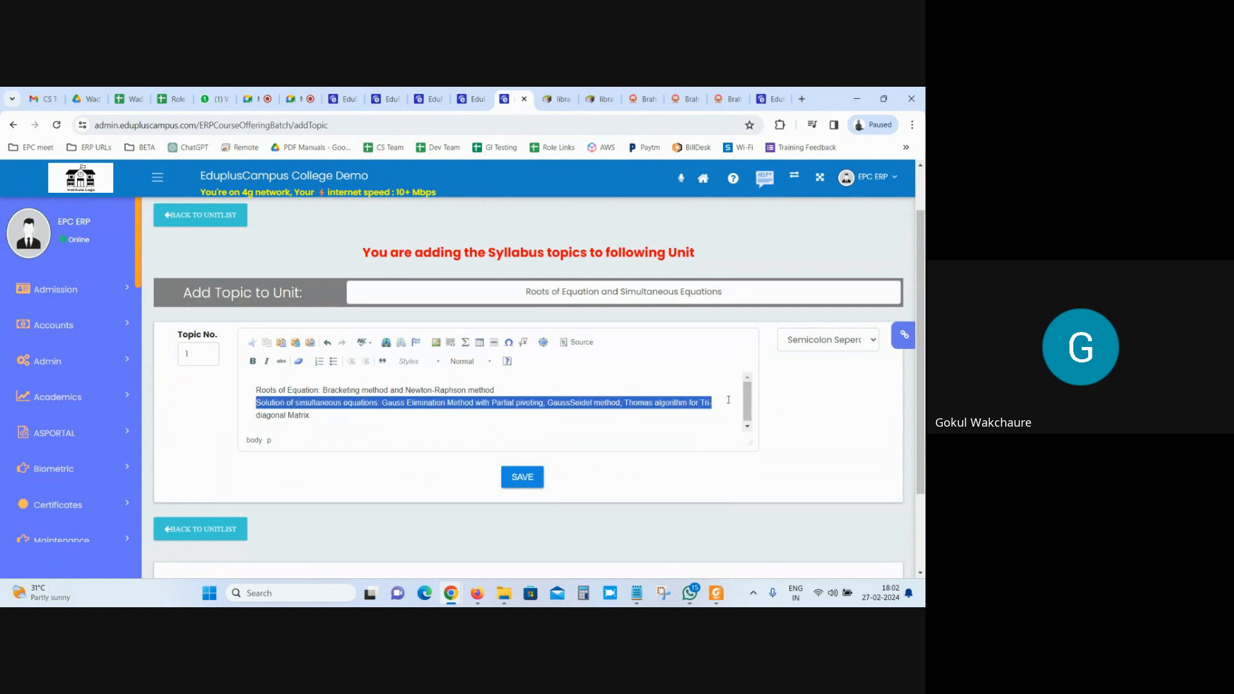
{"action": "left_click", "coordinate": [819, 340]}
{"action": "left_click", "coordinate": [828, 358]}
{"action": "left_click", "coordinate": [529, 413]}
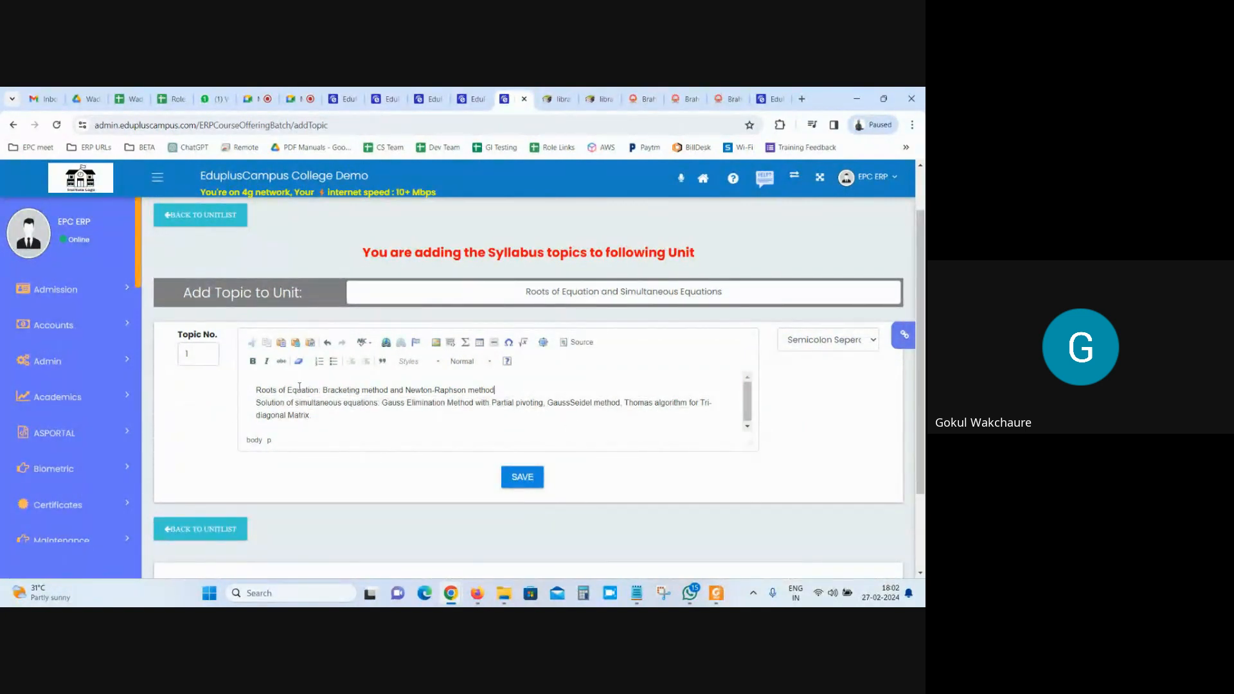
Replace the line break after "Newton-Raphson method" with a semicolon to separate the two topics.
{"action": "left_click_drag", "start_coordinate": [257, 390], "coordinate": [498, 390]}
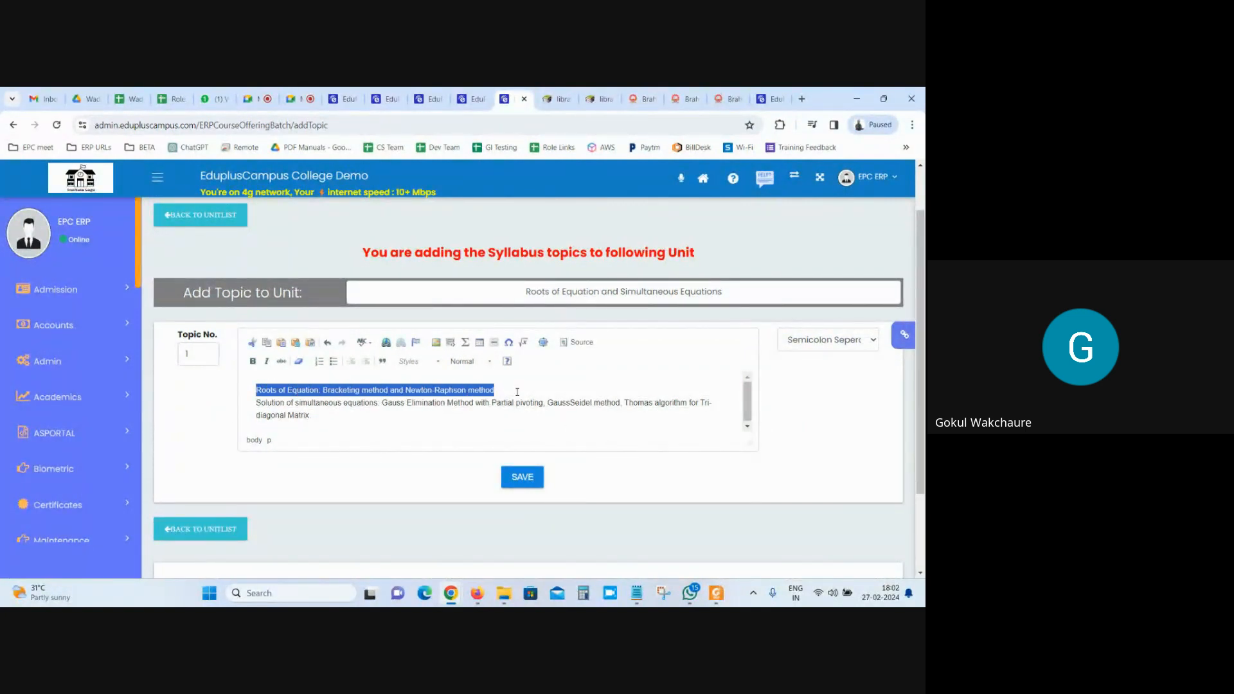
{"action": "left_click", "coordinate": [517, 392]}
{"action": "type", "text": ";"}
{"action": "key", "text": "Delete"}
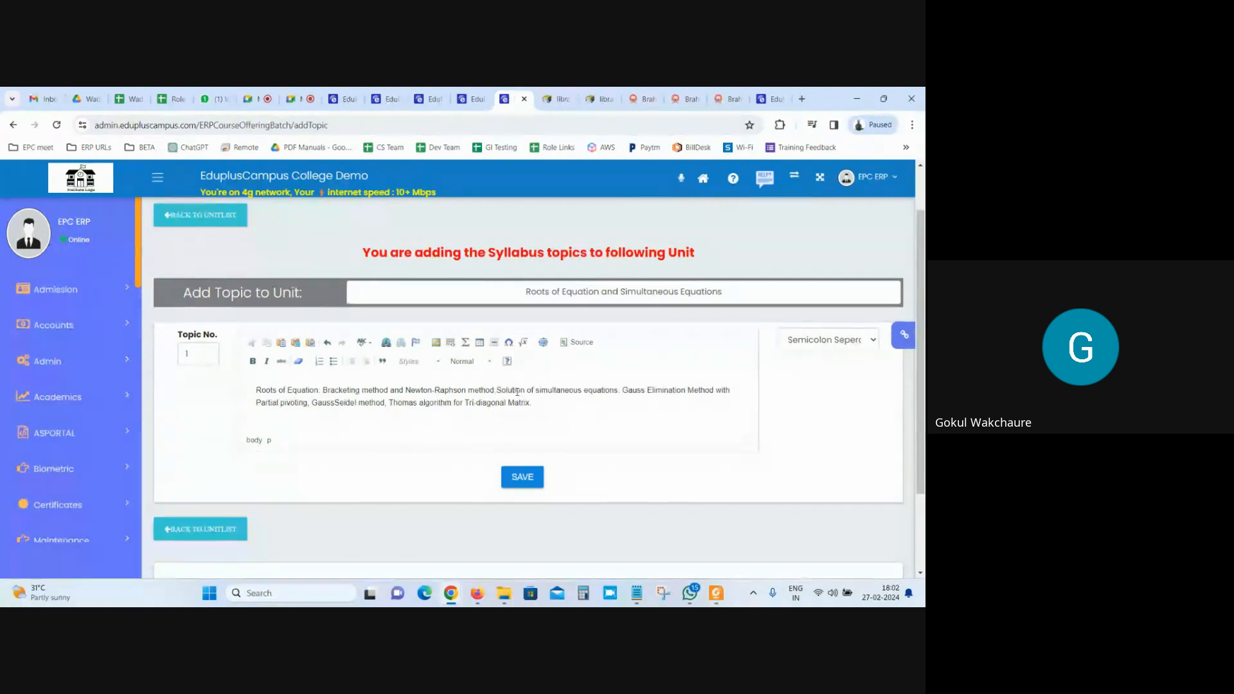
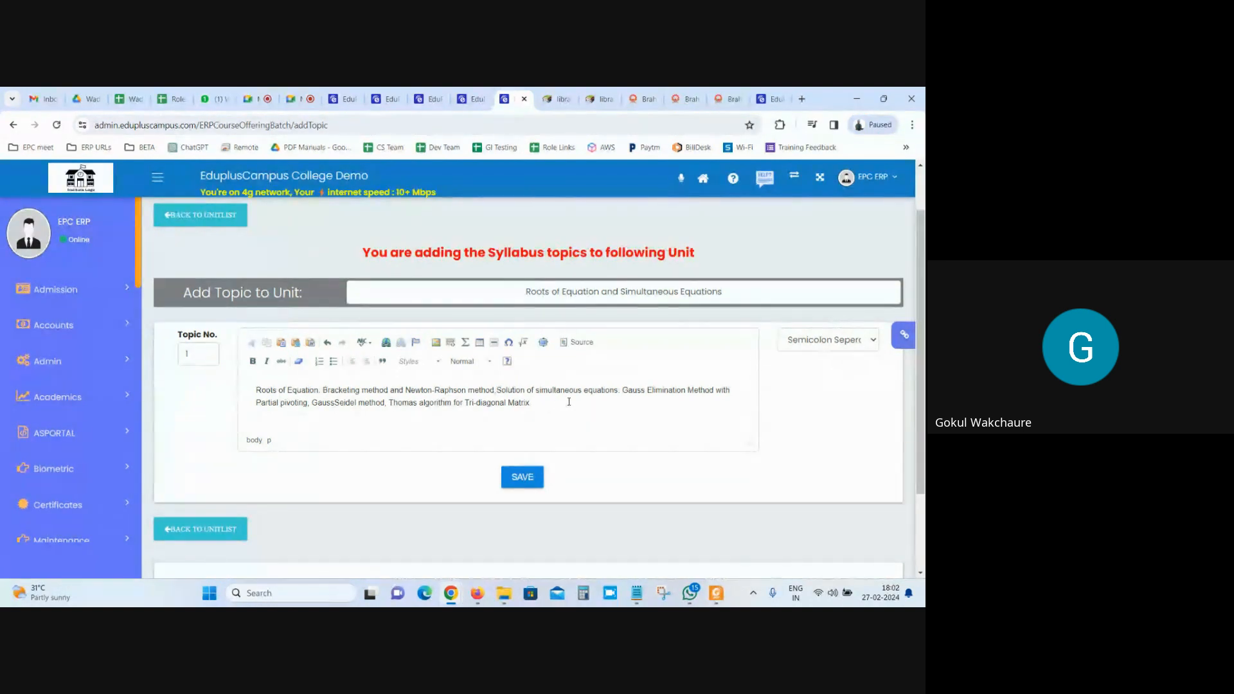
Highlight the second topic, "Solution of simultaneous equations", in the editor, save the topics, and view the topic list.
{"action": "left_click", "coordinate": [496, 390]}
{"action": "left_click_drag", "start_coordinate": [497, 390], "coordinate": [551, 409]}
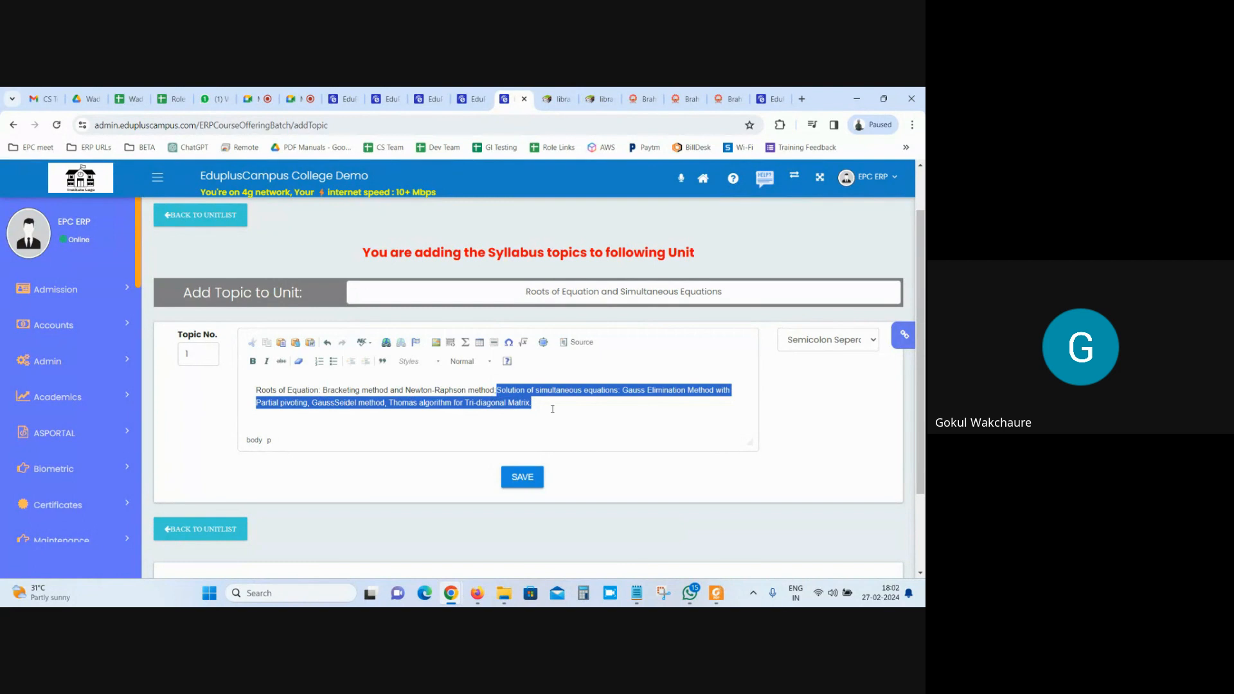
{"action": "left_click", "coordinate": [552, 409]}
{"action": "left_click", "coordinate": [522, 476]}
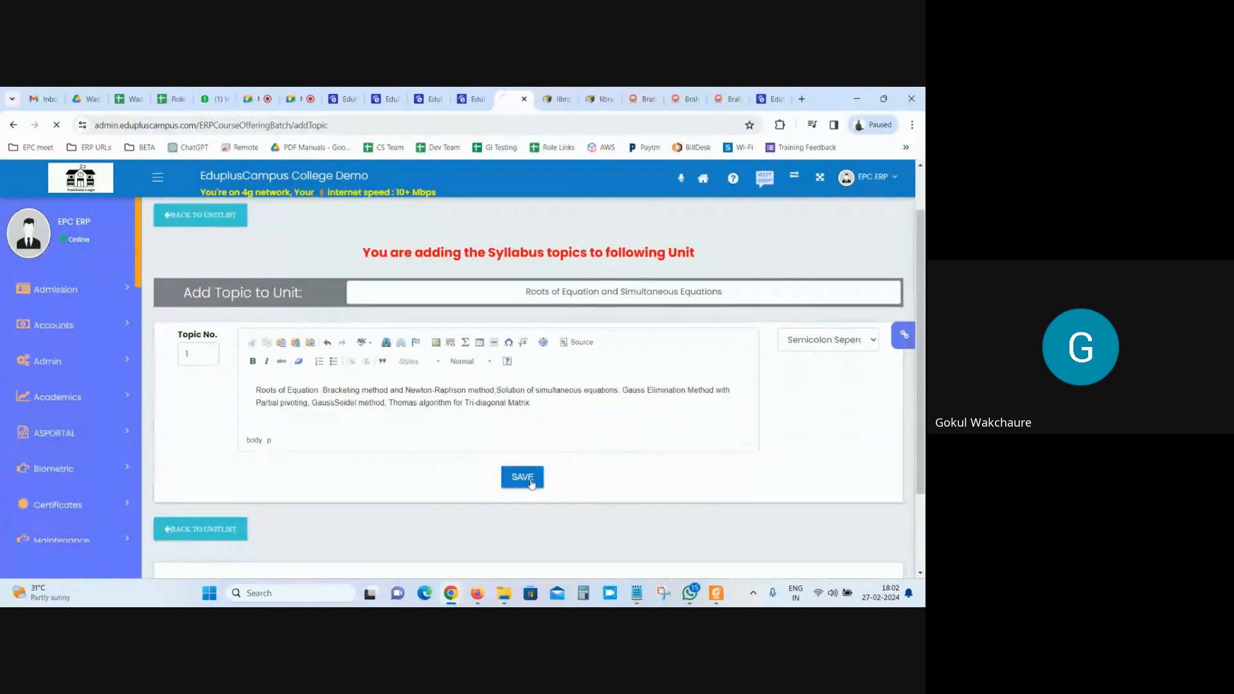
{"action": "scroll", "coordinate": [835, 384], "scroll_direction": "down", "scroll_amount": 5}
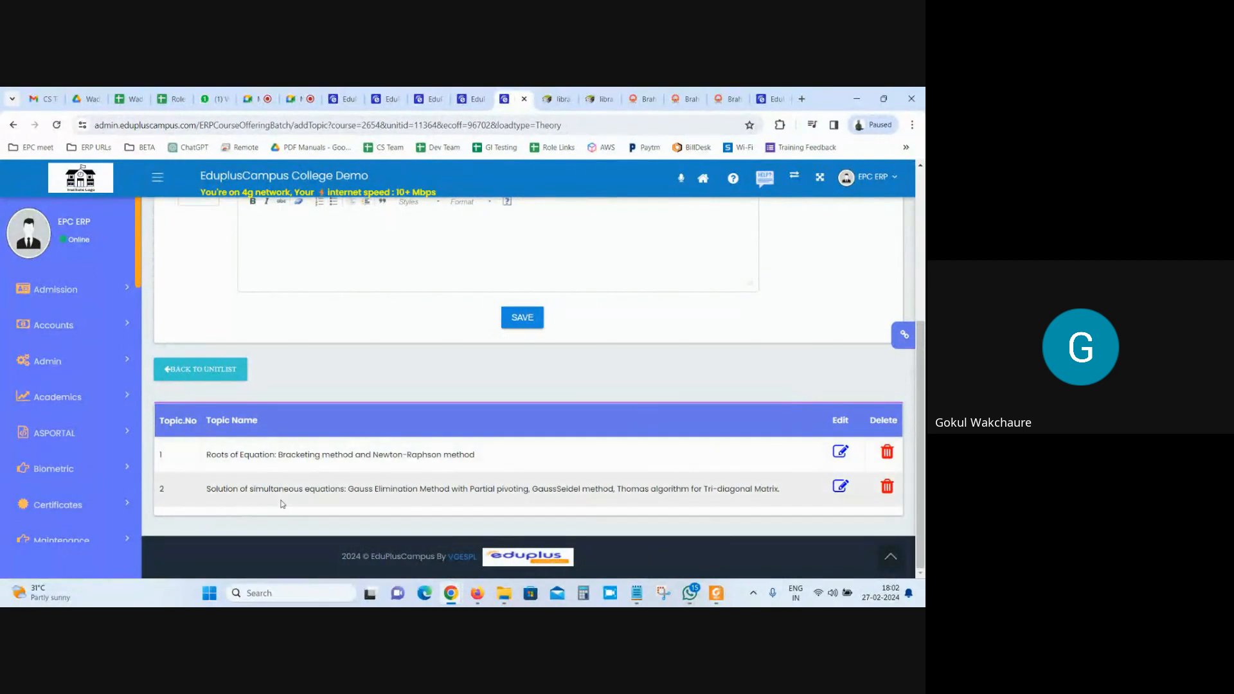
Review the topic form and saved topic list for "Roots of Equation and Simultaneous Equations", and return to the unit list.
{"action": "scroll", "coordinate": [281, 504], "scroll_direction": "up", "scroll_amount": 2}
{"action": "left_click", "coordinate": [276, 346]}
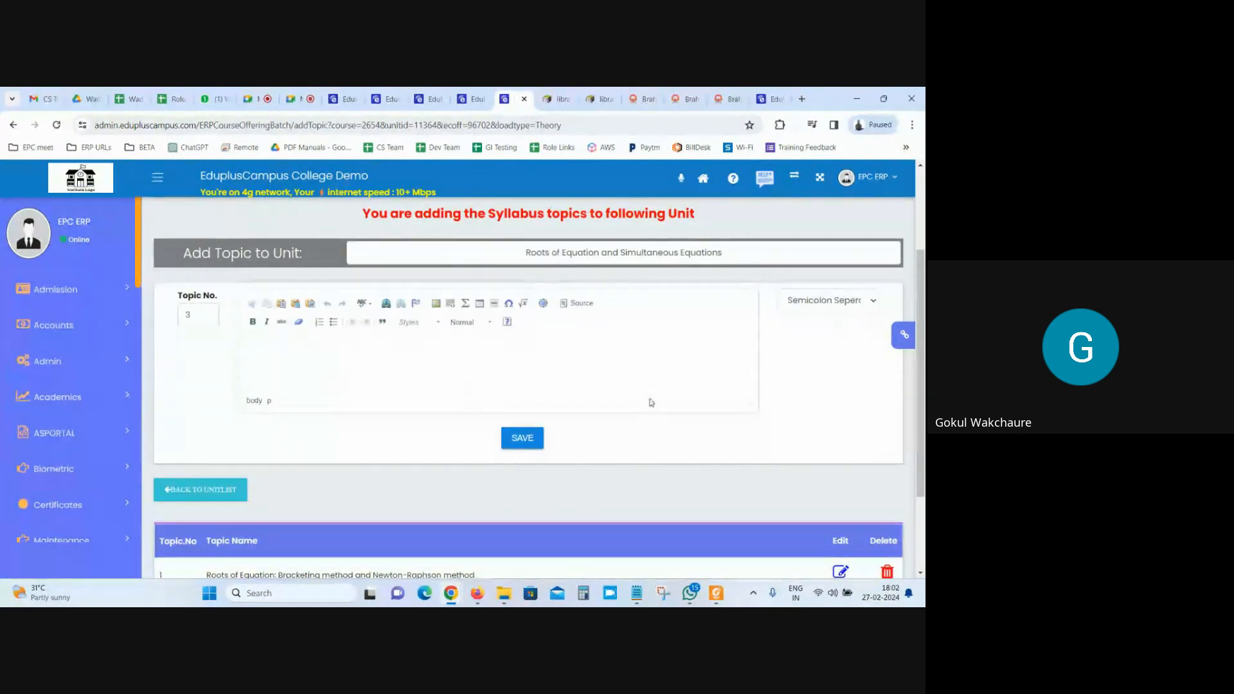
{"action": "scroll", "coordinate": [613, 405], "scroll_direction": "down", "scroll_amount": 2}
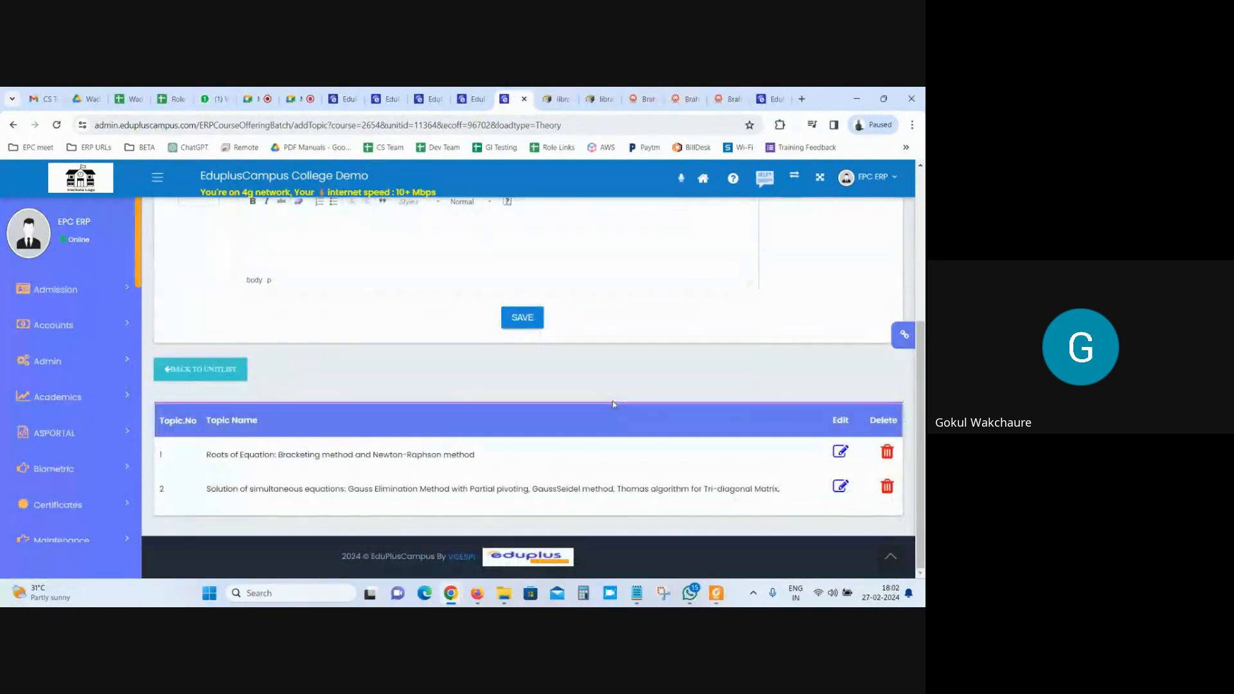
{"action": "scroll", "coordinate": [613, 405], "scroll_direction": "up", "scroll_amount": 4}
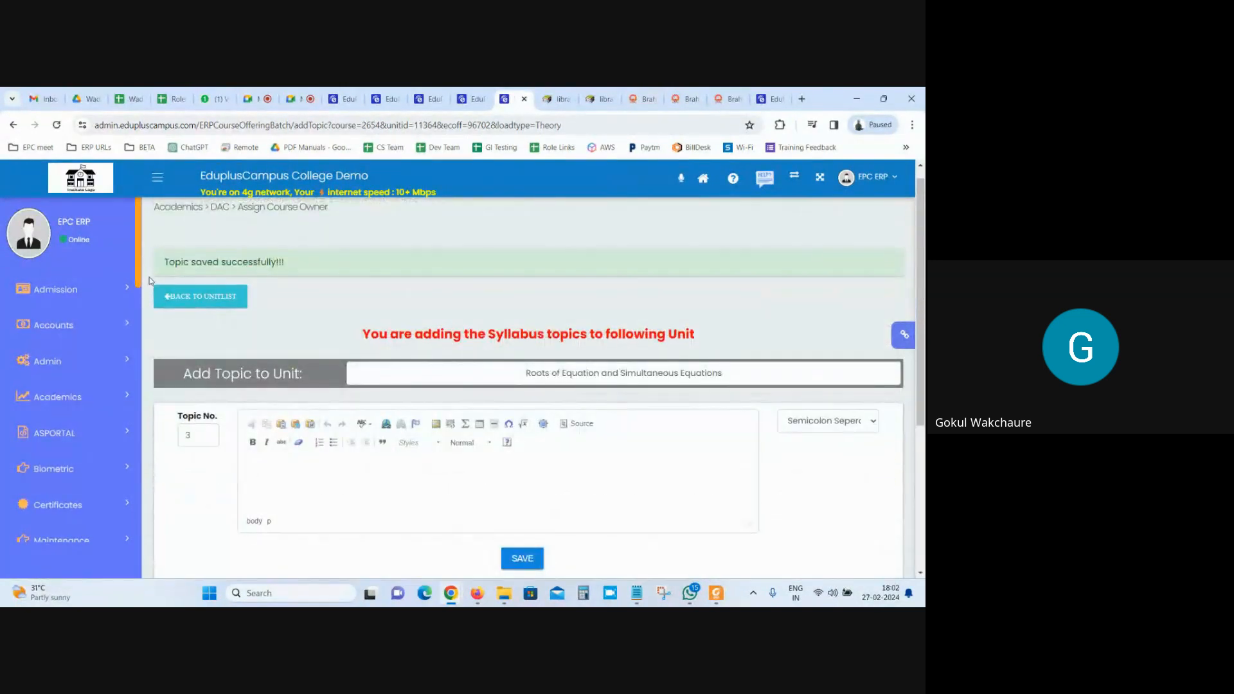
{"action": "left_click", "coordinate": [176, 297]}
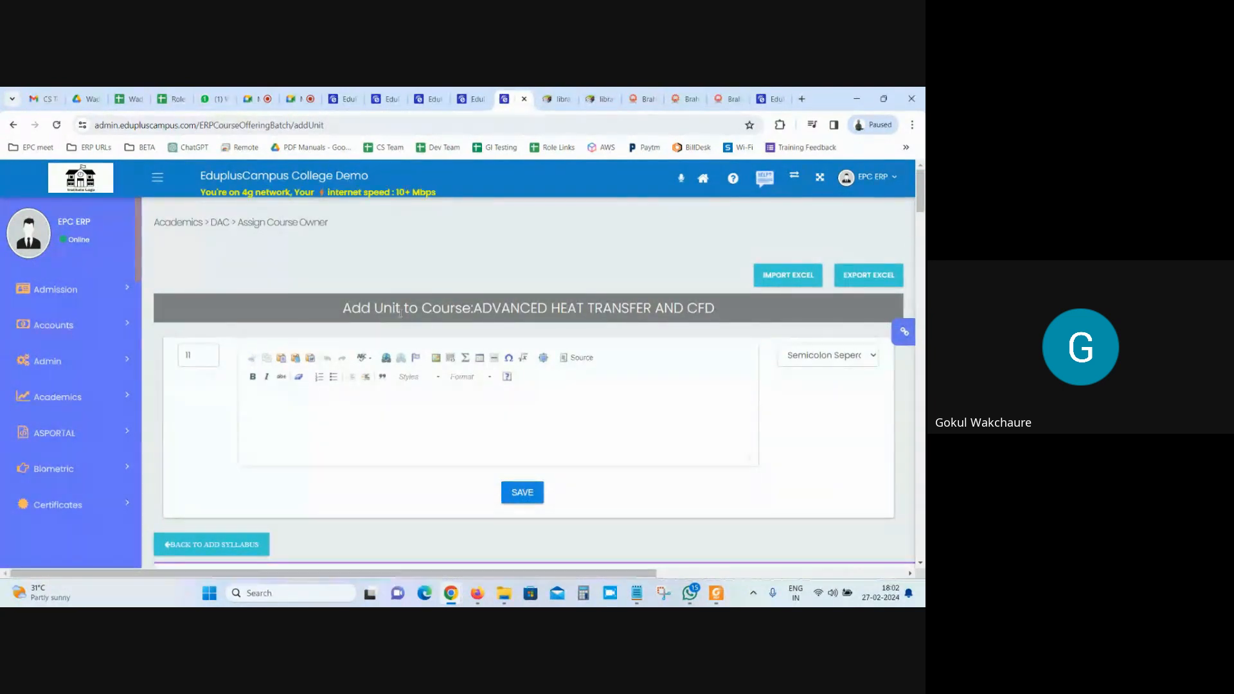
Open the course owner's Add Syllabus and Course Plan page and list the subjects for academic year 2023-24, semester 1.
{"action": "left_click", "coordinate": [129, 401]}
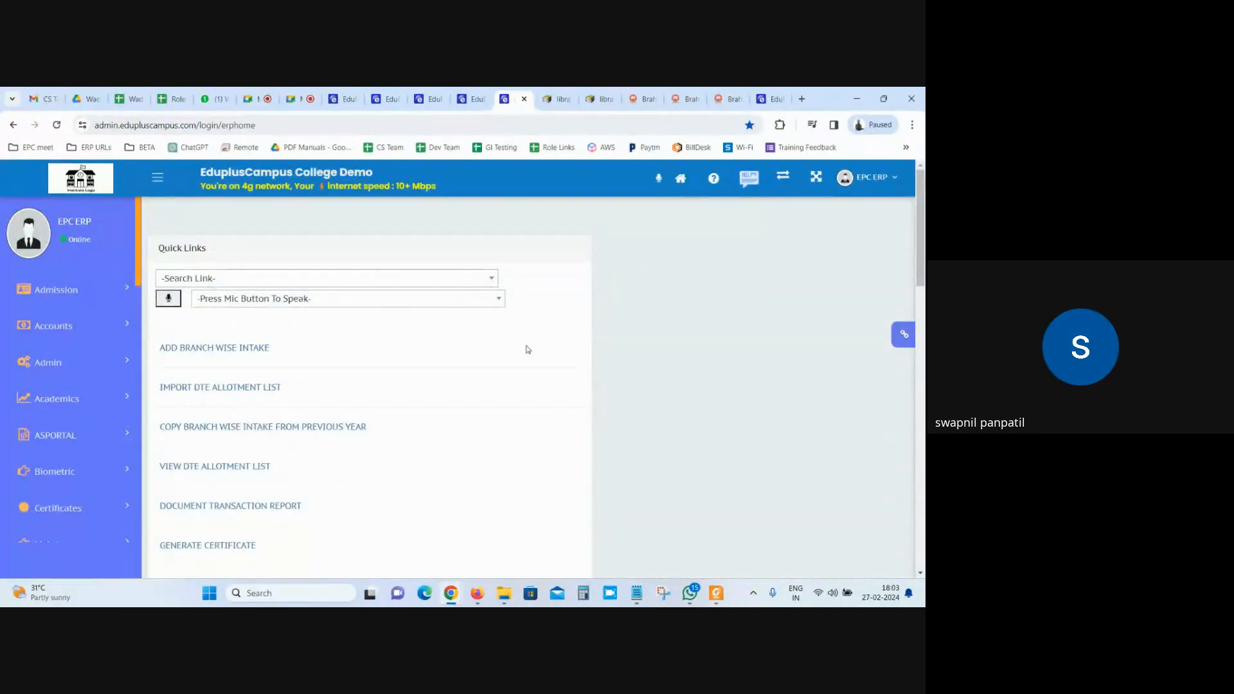
{"action": "left_click", "coordinate": [80, 408]}
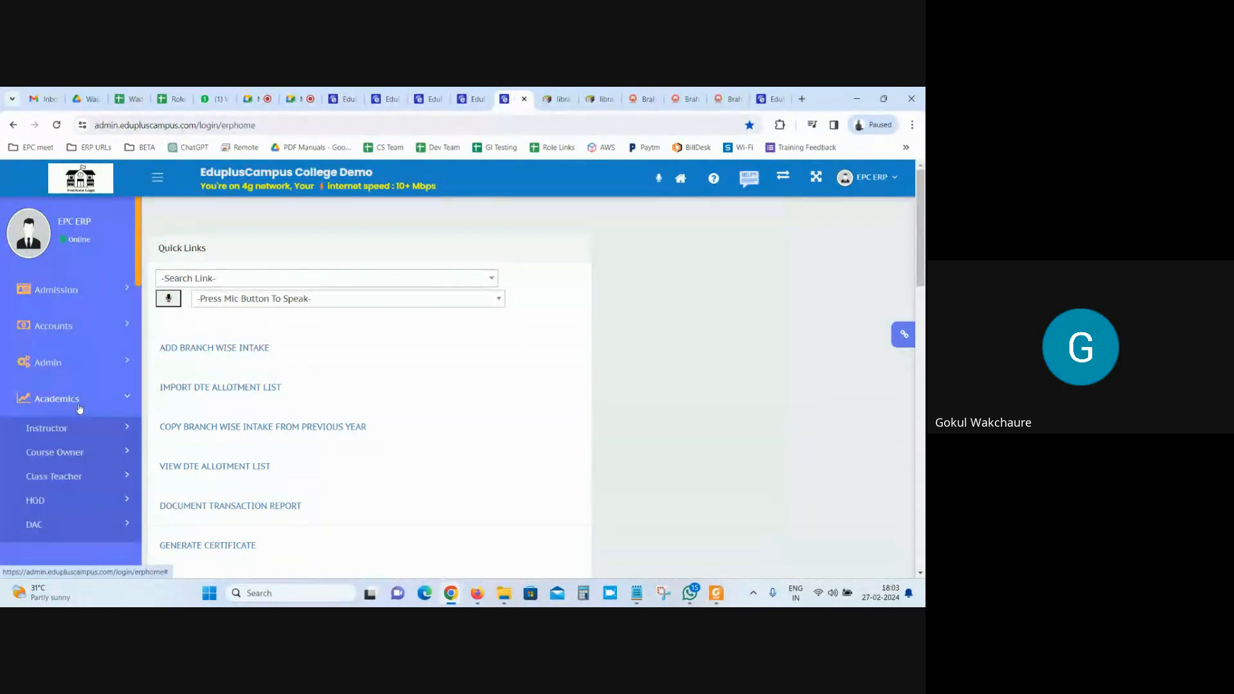
{"action": "scroll", "coordinate": [80, 408], "scroll_direction": "down", "scroll_amount": 1}
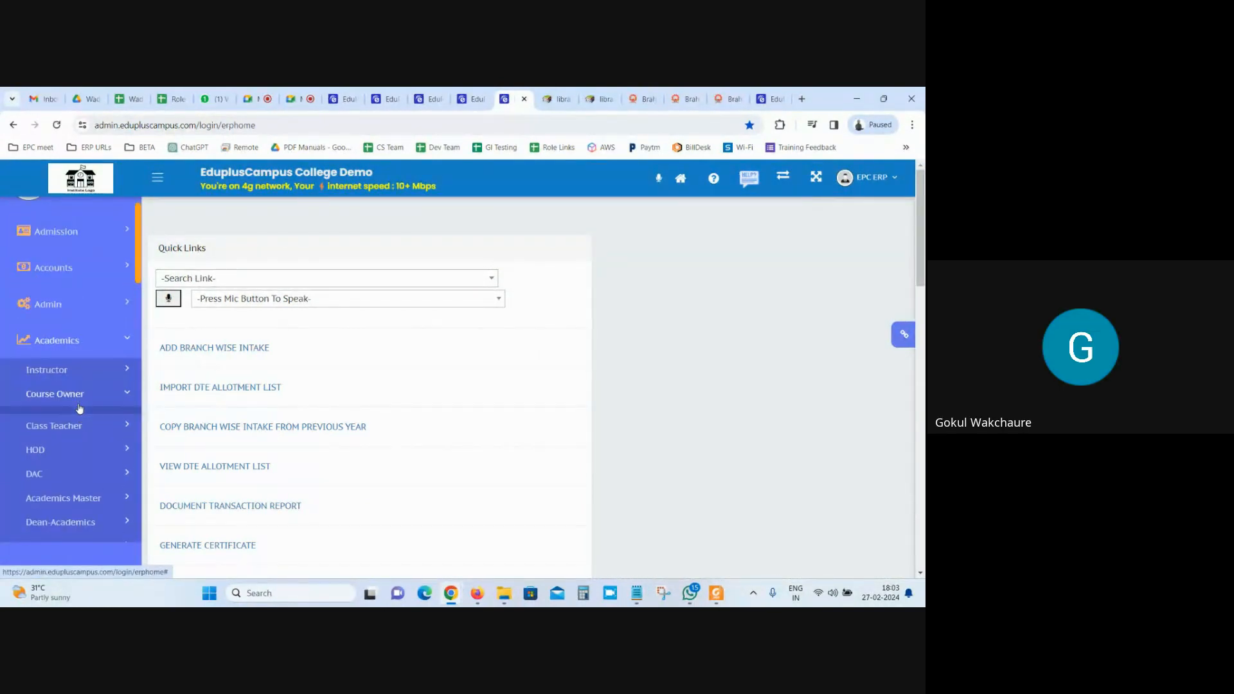
{"action": "left_click", "coordinate": [80, 405]}
{"action": "left_click", "coordinate": [76, 376]}
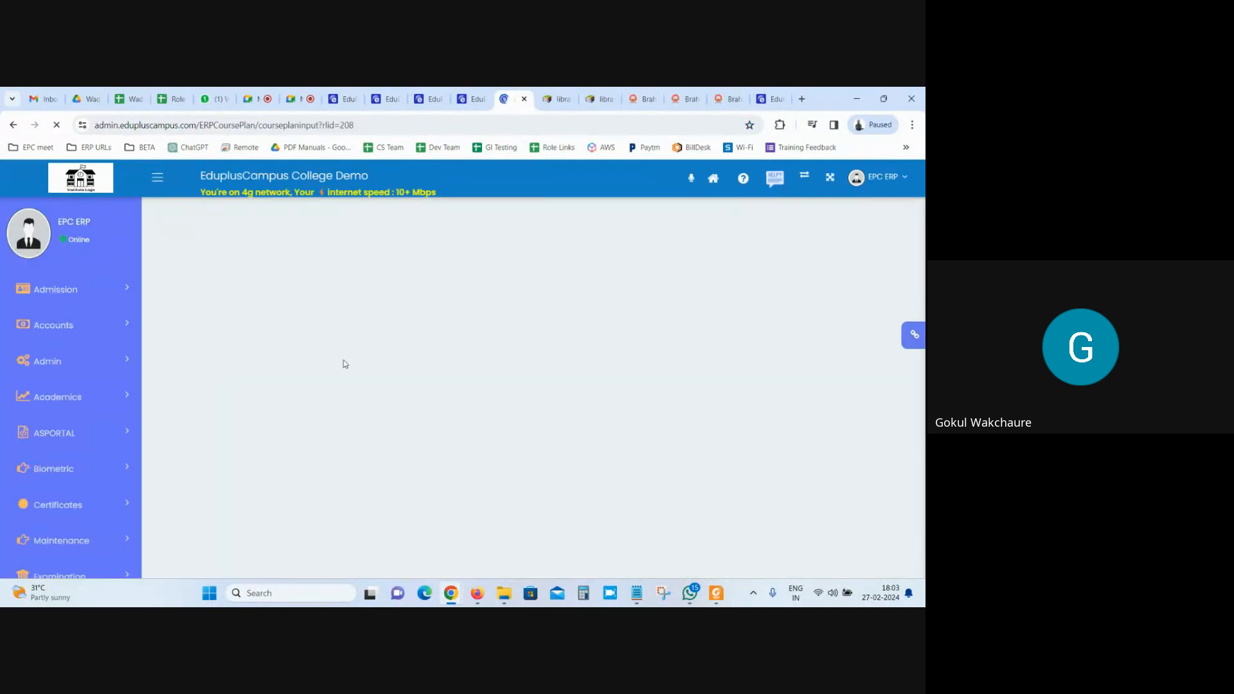
{"action": "left_click", "coordinate": [527, 329]}
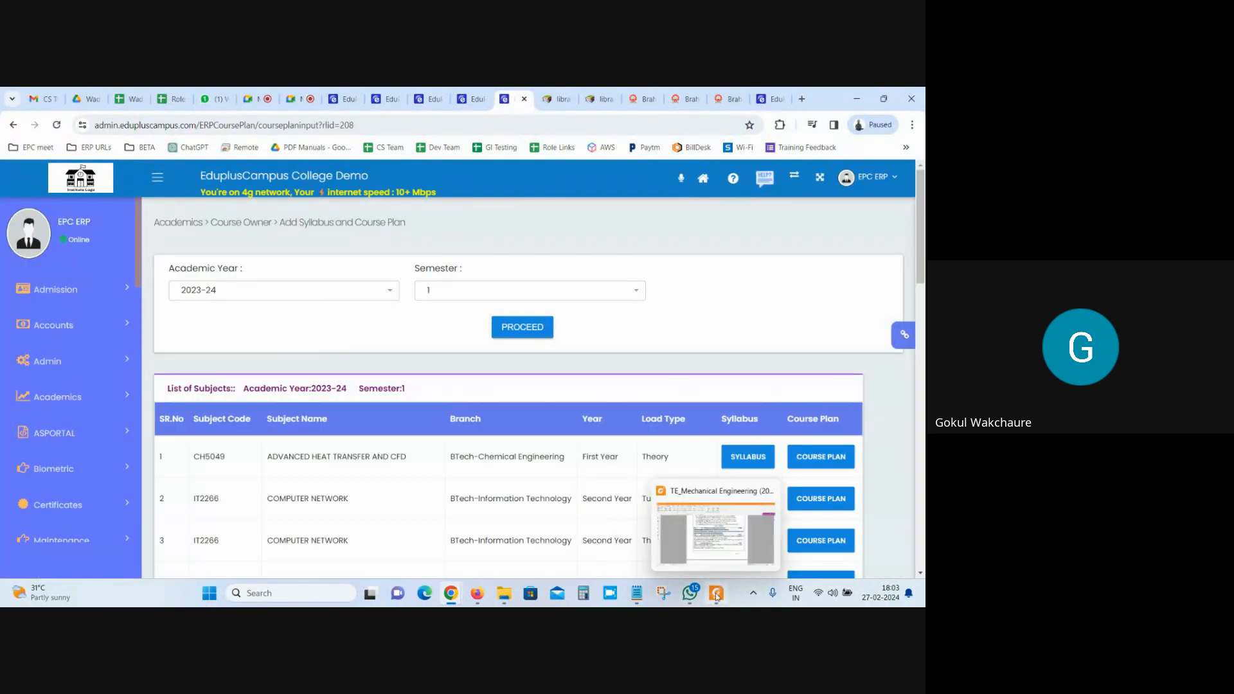
Switch to the "SOP - Academics + Course Plan" PDF in Foxit PDF Reader and highlight the Add Syllabus and Course Plan activity with its path.
{"action": "left_click", "coordinate": [716, 592]}
{"action": "left_click", "coordinate": [239, 179]}
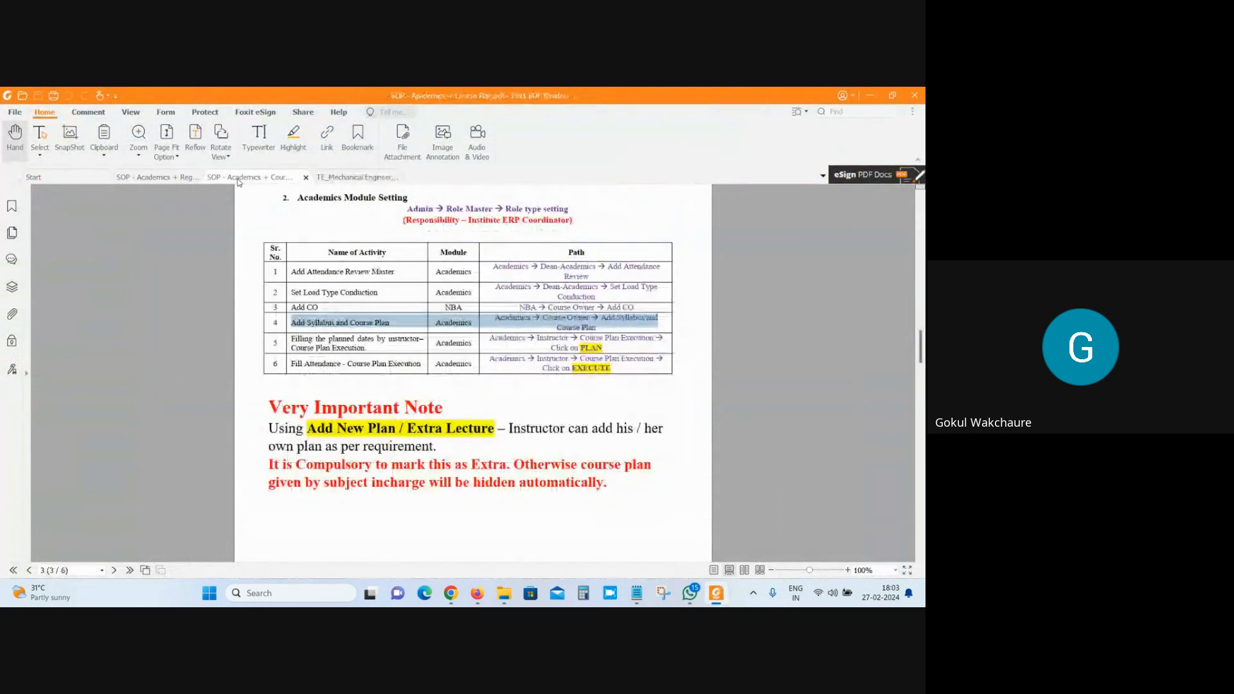
{"action": "left_click", "coordinate": [339, 324]}
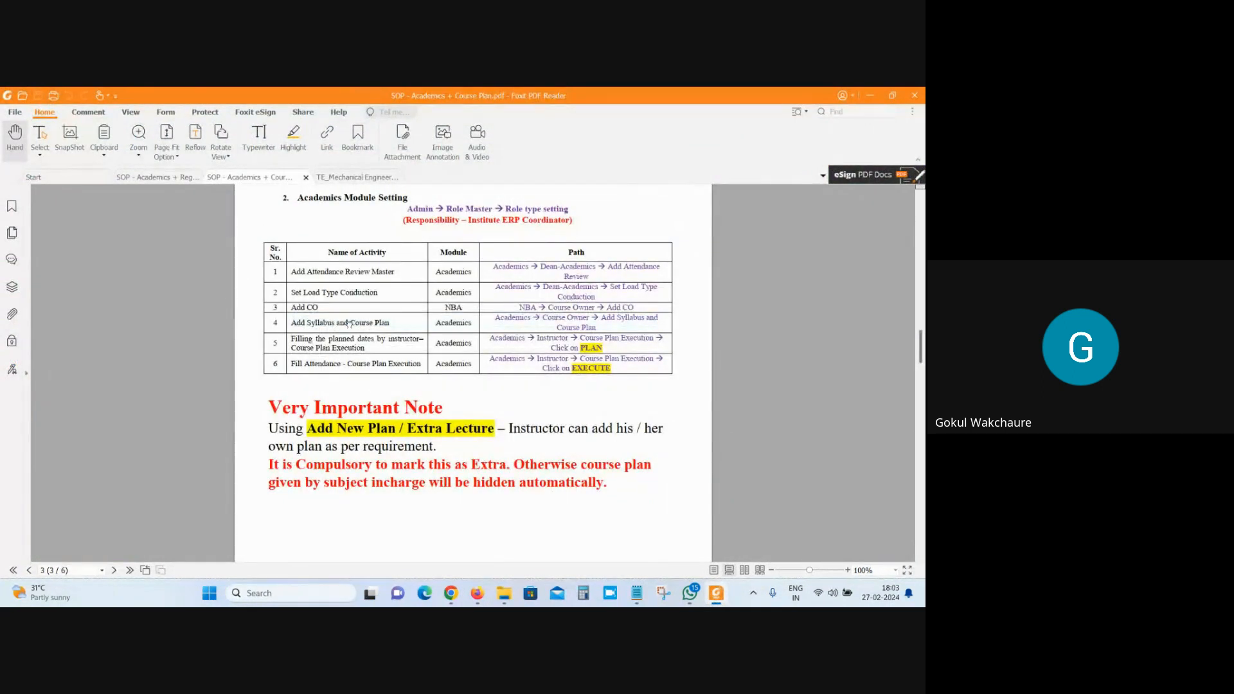
{"action": "left_click_drag", "start_coordinate": [351, 322], "coordinate": [604, 327]}
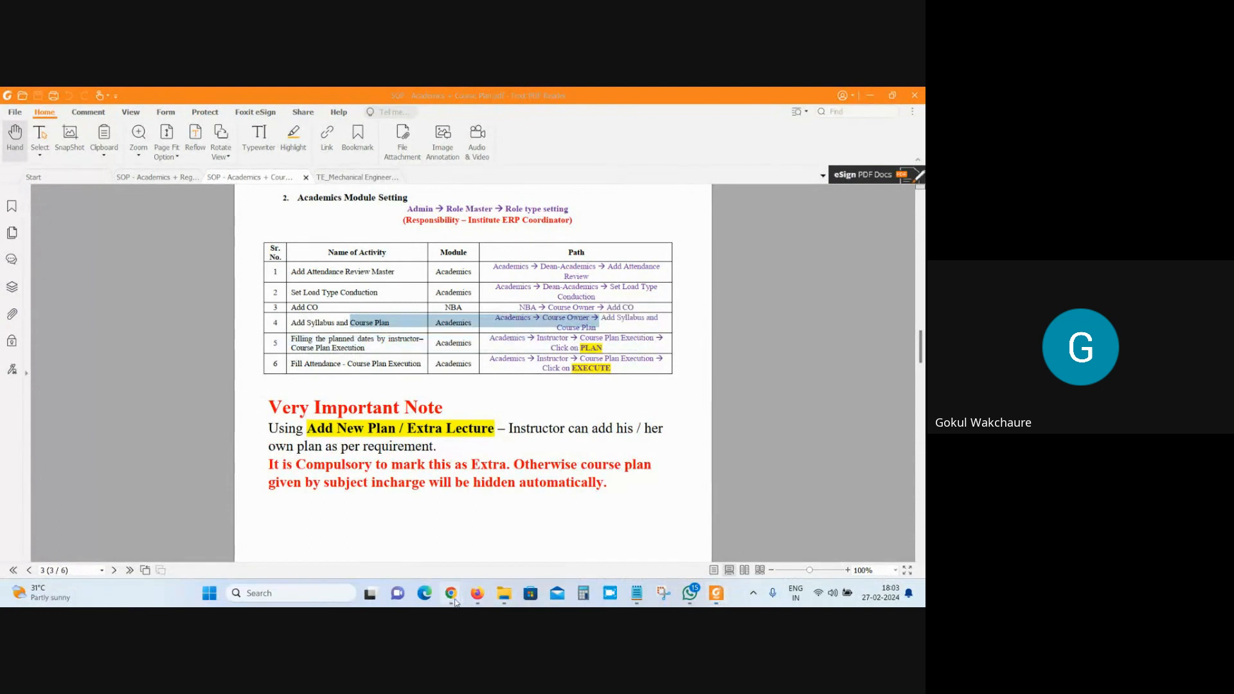
Switch back to EduplusCampus in Chrome and open the theory course plan for ADVANCED HEAT TRANSFER AND CFD.
{"action": "mouse_move", "coordinate": [454, 601]}
{"action": "left_click", "coordinate": [361, 556]}
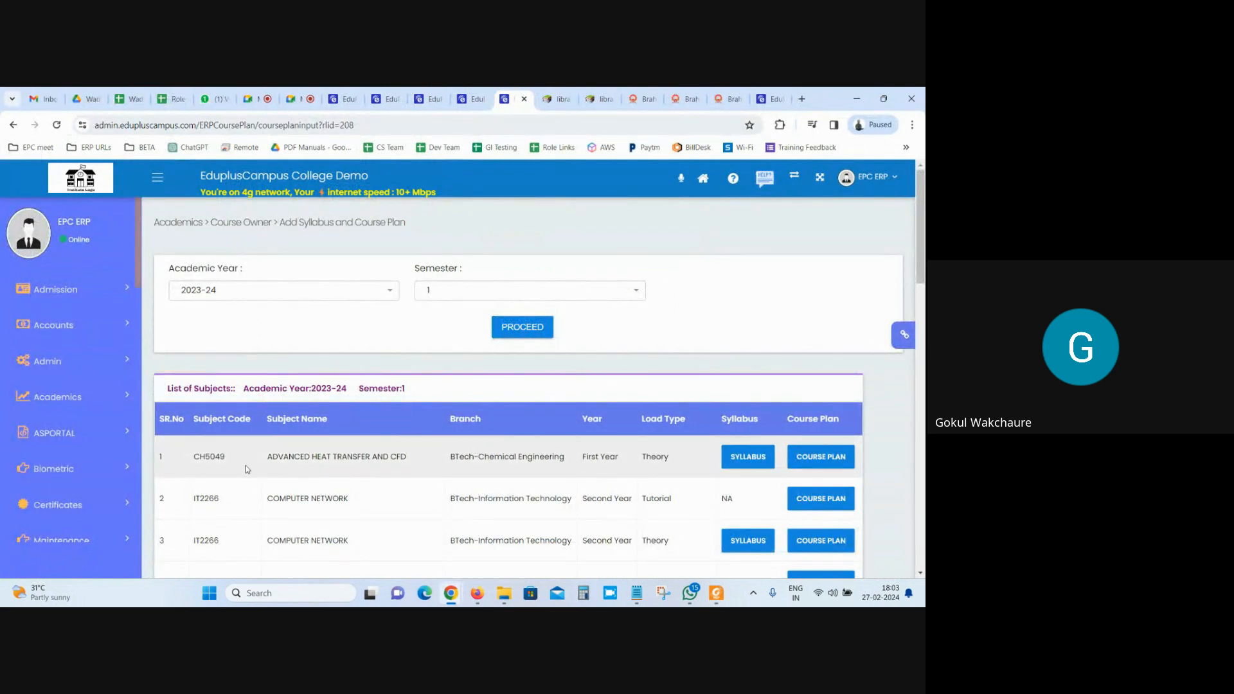
{"action": "scroll", "coordinate": [610, 457], "scroll_direction": "down", "scroll_amount": 2}
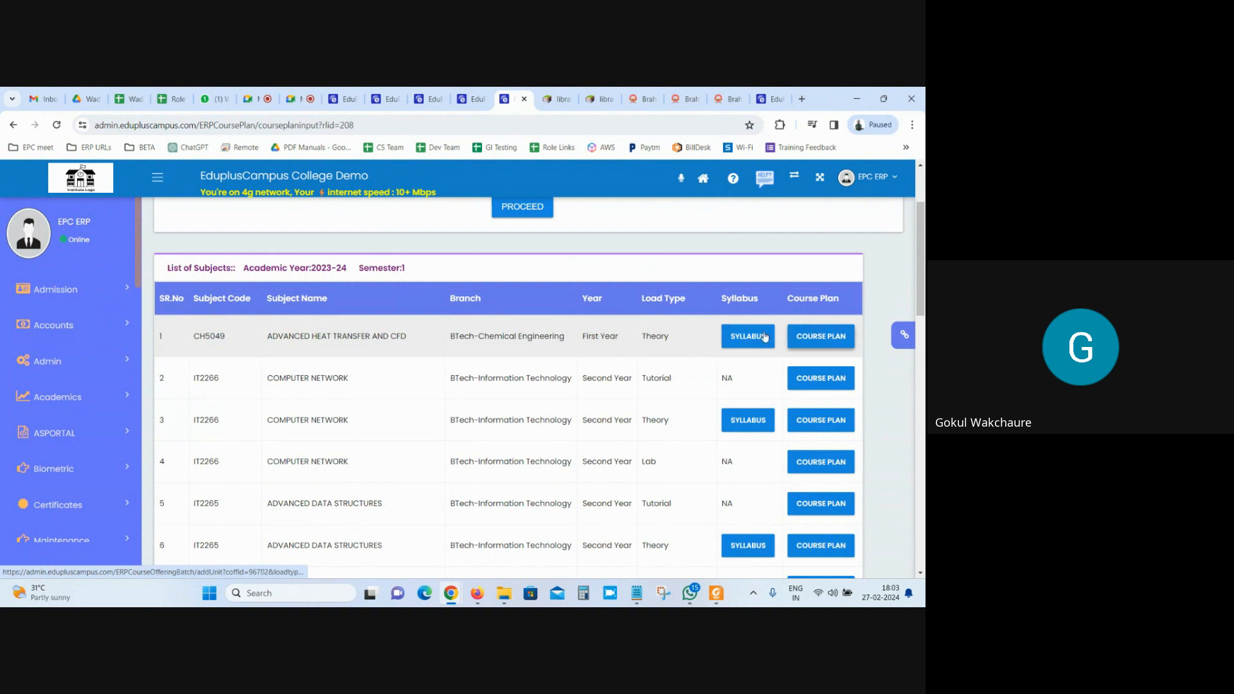
{"action": "left_click", "coordinate": [820, 347]}
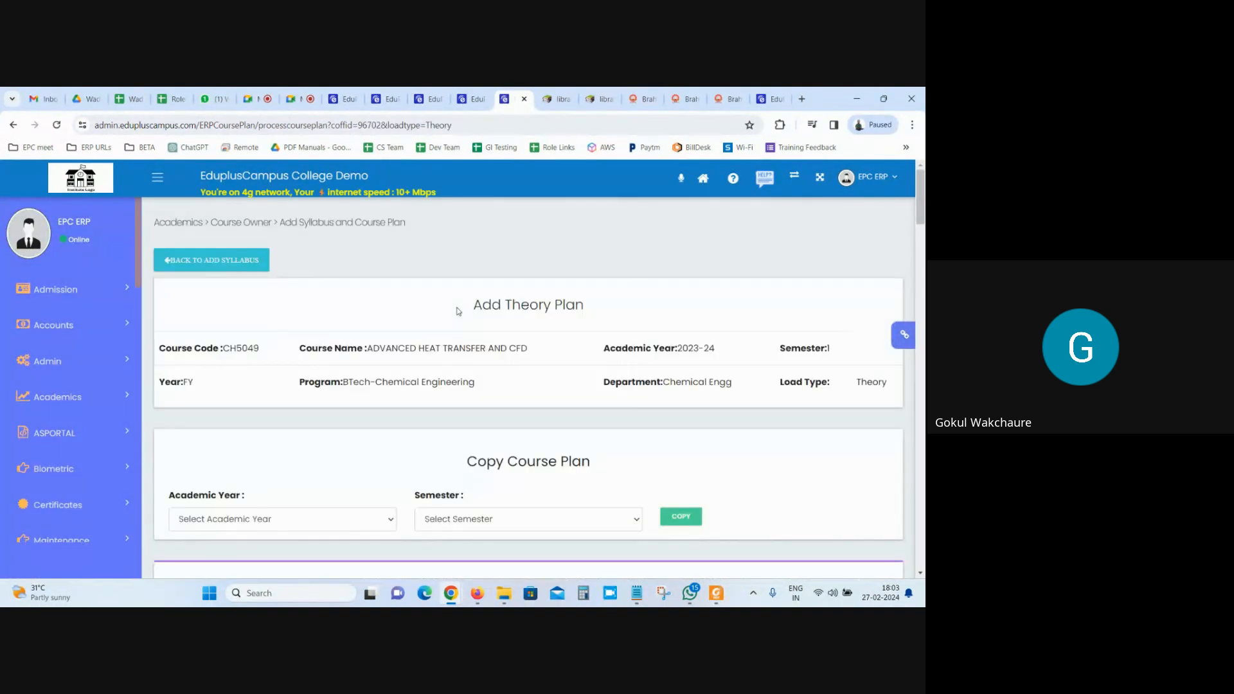
Examine the Copy Course Plan section, the lecture number field and the list of units and topics.
{"action": "scroll", "coordinate": [394, 397], "scroll_direction": "down", "scroll_amount": 2}
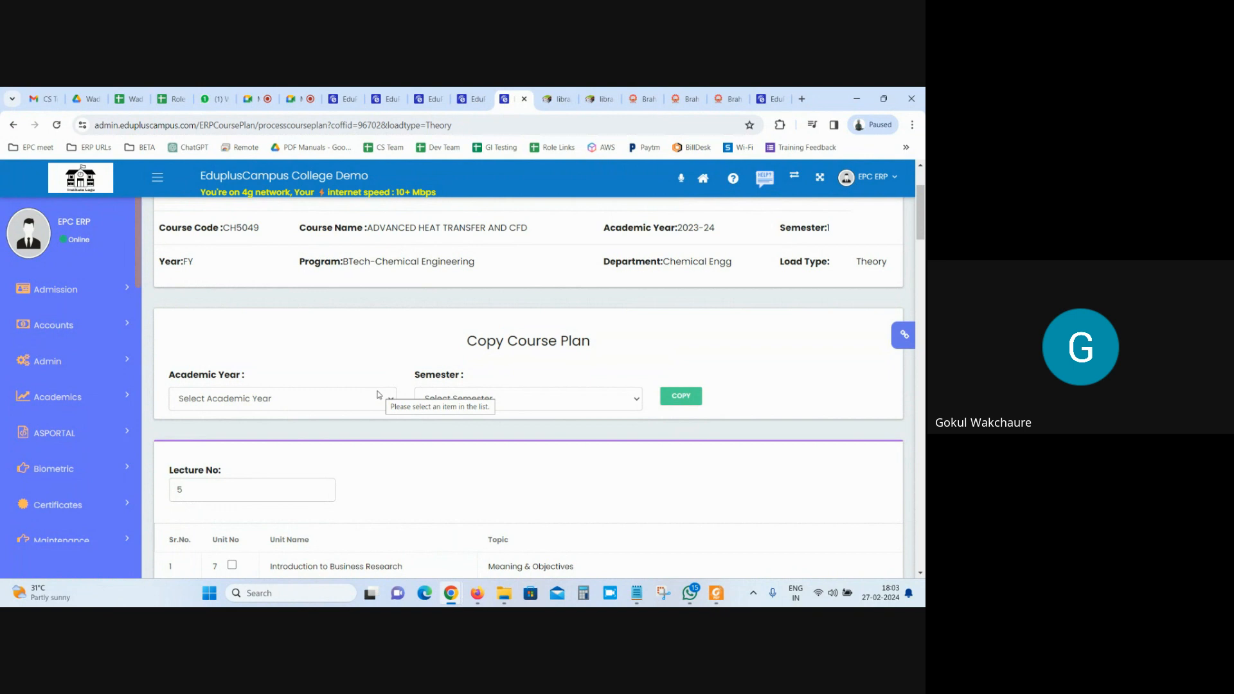
{"action": "scroll", "coordinate": [378, 395], "scroll_direction": "down", "scroll_amount": 3}
{"action": "mouse_move", "coordinate": [921, 233]}
{"action": "left_mouse_down"}
{"action": "mouse_move", "coordinate": [921, 183]}
{"action": "mouse_move", "coordinate": [924, 538]}
{"action": "mouse_move", "coordinate": [922, 214]}
{"action": "left_mouse_up"}
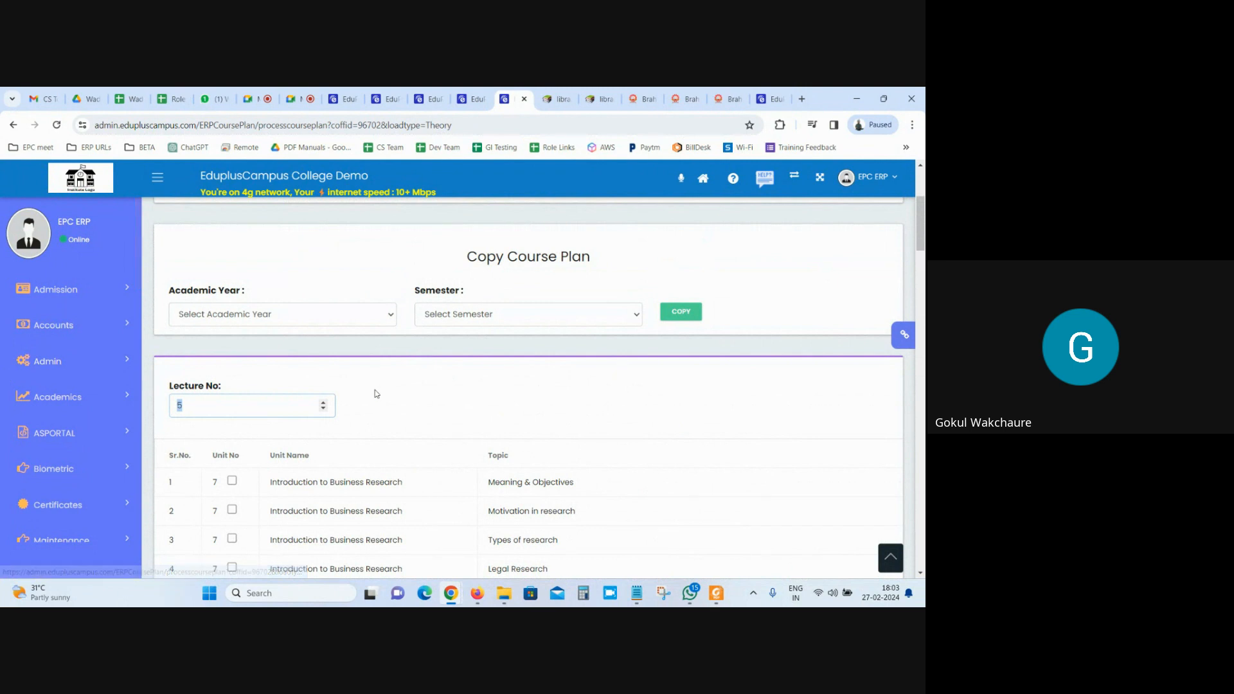
{"action": "scroll", "coordinate": [234, 286], "scroll_direction": "down", "scroll_amount": 2}
{"action": "left_click", "coordinate": [472, 268]}
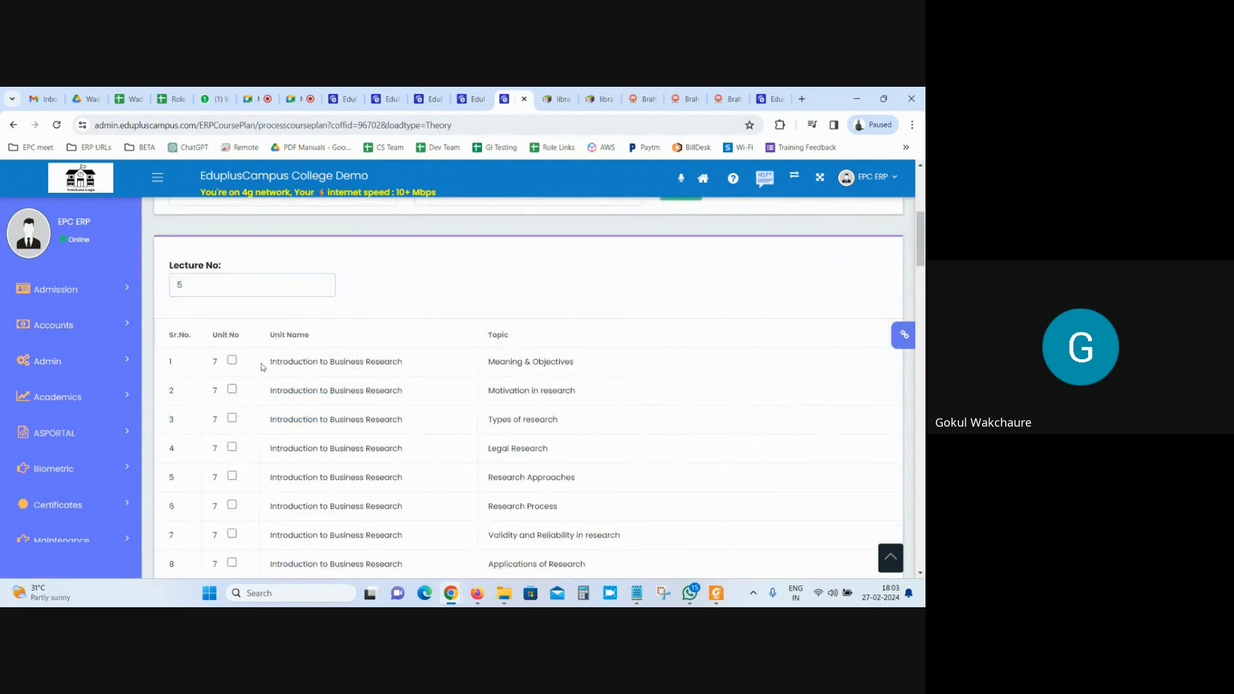
Assign the "Meaning & Objectives" topic of Introduction to Business Research to lecture 5, save the plan, and view the lecture list.
{"action": "left_click", "coordinate": [234, 362]}
{"action": "mouse_move", "coordinate": [919, 221]}
{"action": "left_mouse_down"}
{"action": "mouse_move", "coordinate": [919, 543]}
{"action": "mouse_move", "coordinate": [920, 207]}
{"action": "left_mouse_up"}
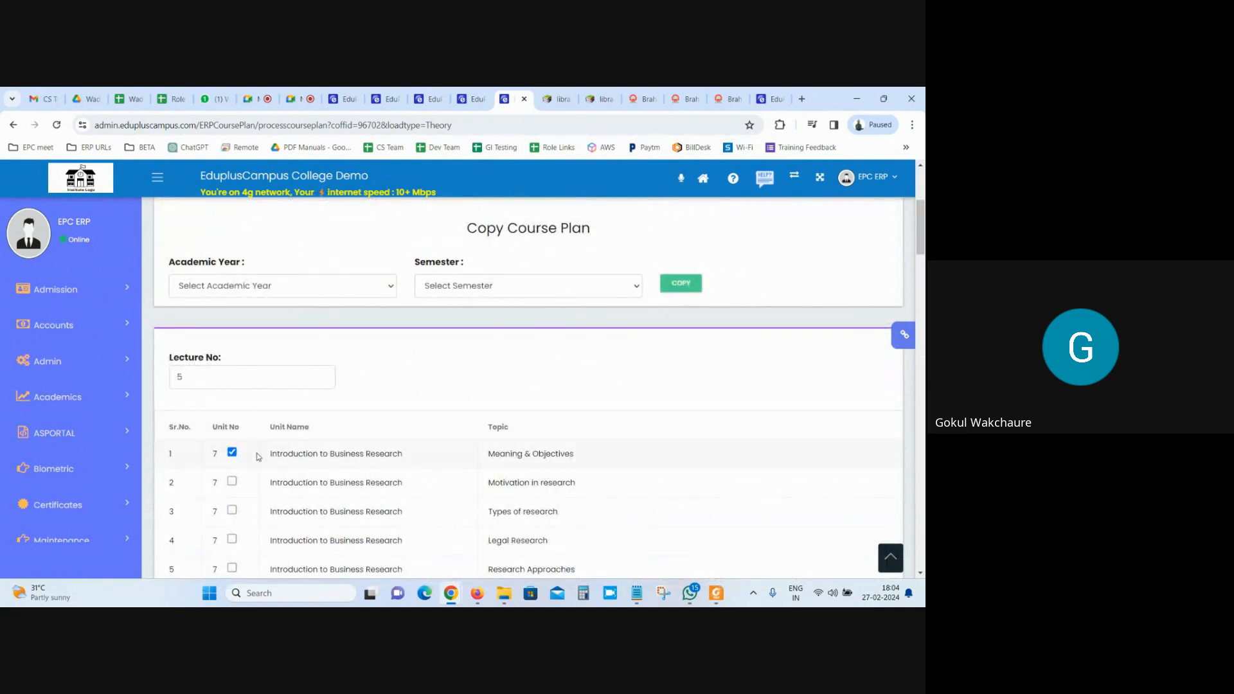
{"action": "left_click_drag", "start_coordinate": [293, 453], "coordinate": [623, 453]}
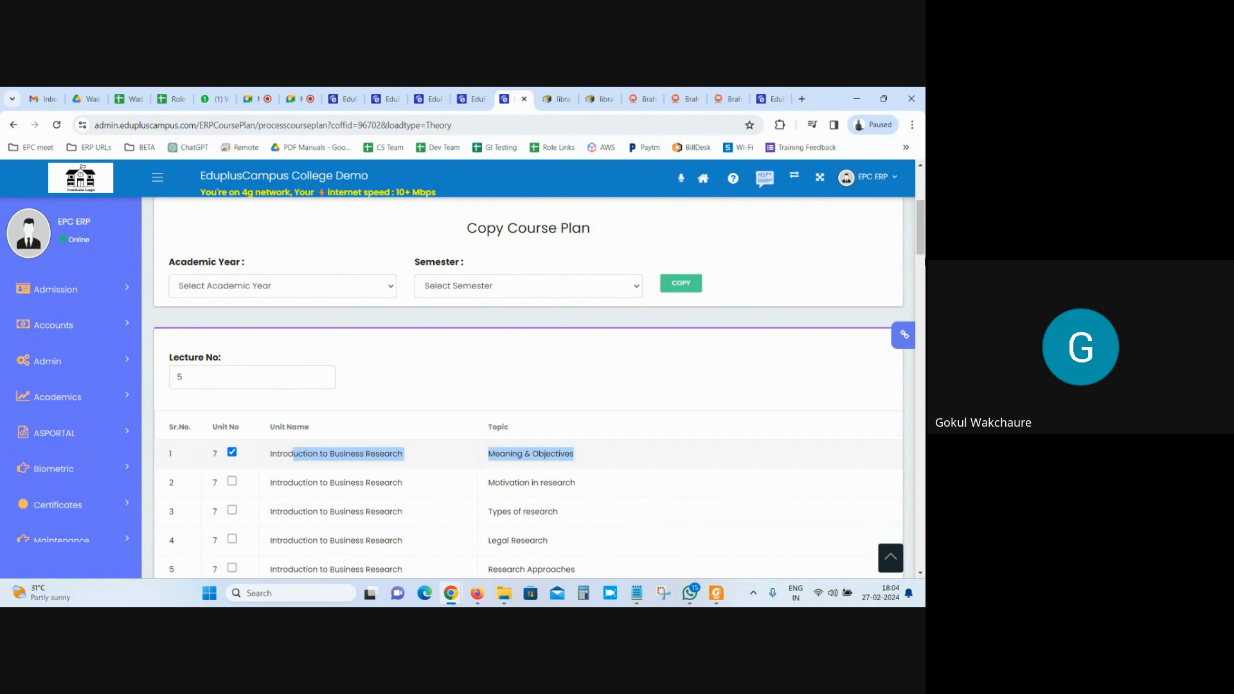
{"action": "left_click_drag", "start_coordinate": [923, 194], "coordinate": [923, 493]}
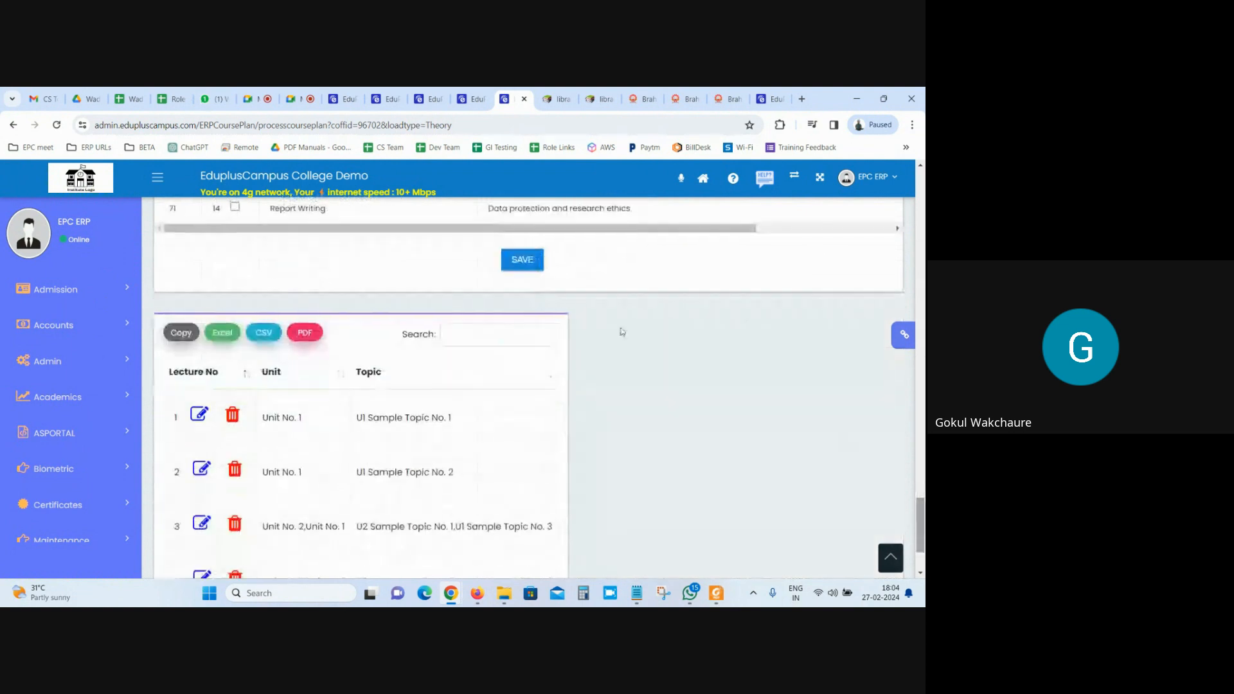
{"action": "left_click", "coordinate": [522, 260]}
{"action": "left_click_drag", "start_coordinate": [923, 185], "coordinate": [923, 533]}
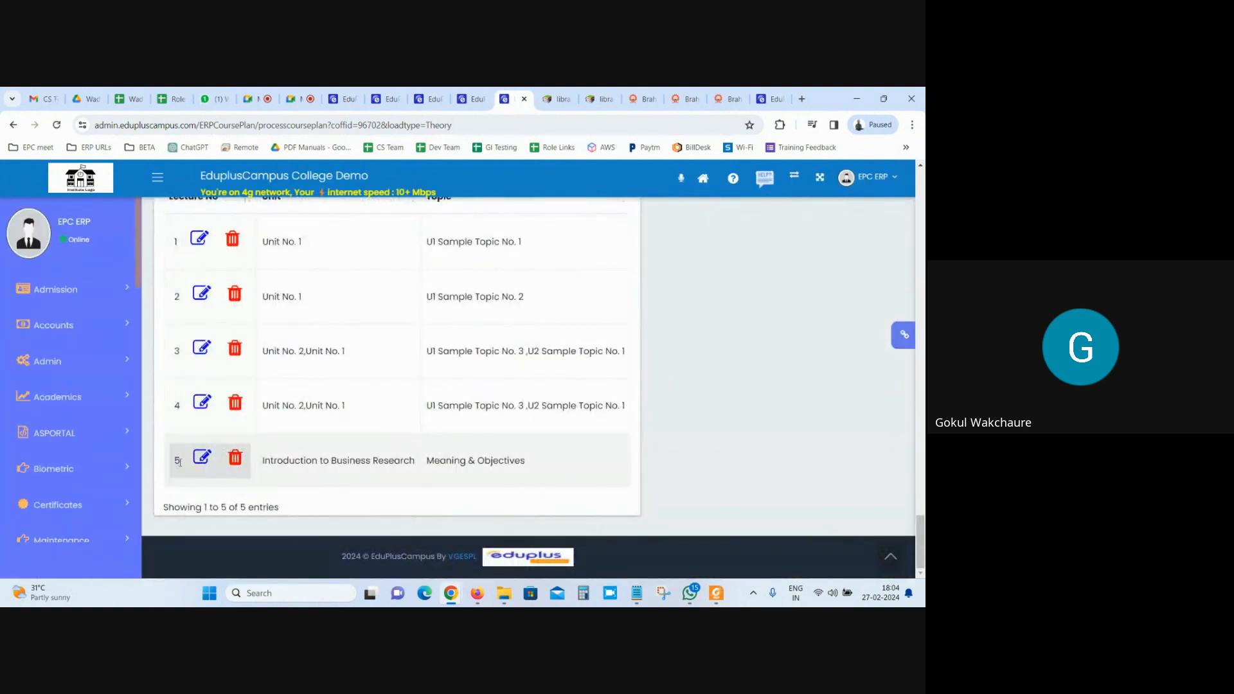
Review the unit and topic recorded for lecture 5 in the saved lecture list.
{"action": "scroll", "coordinate": [185, 418], "scroll_direction": "up", "scroll_amount": 3}
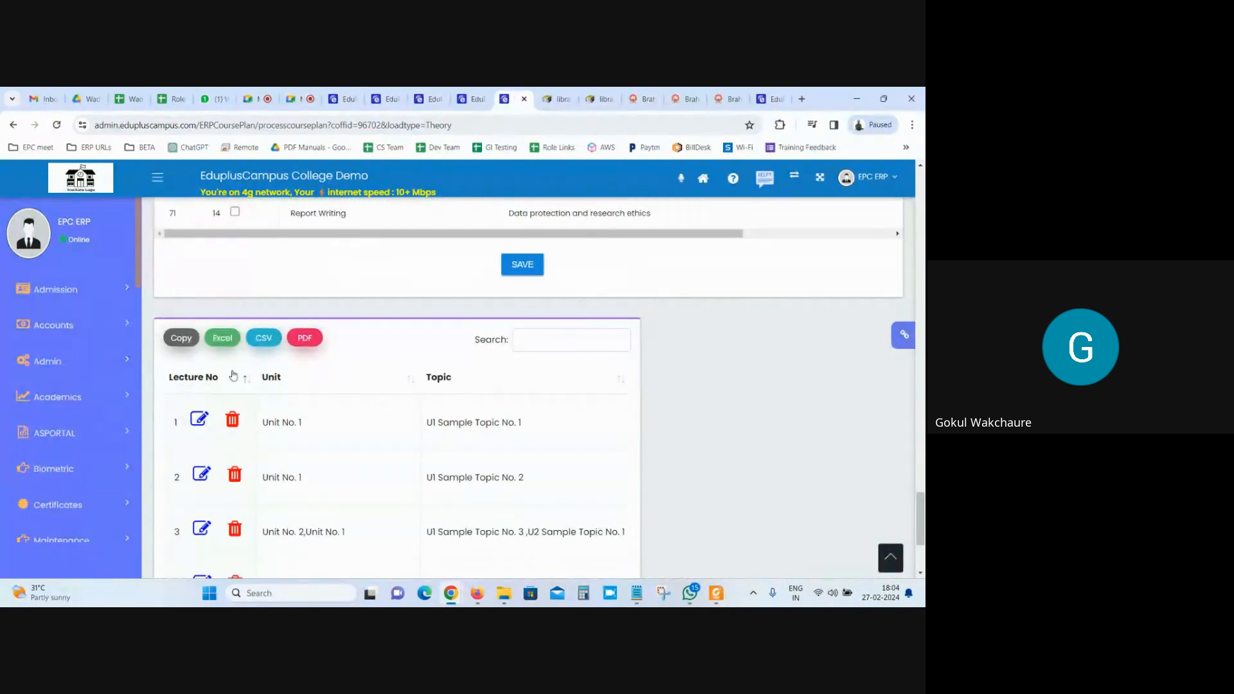
{"action": "scroll", "coordinate": [205, 375], "scroll_direction": "down", "scroll_amount": 3}
{"action": "double_click", "coordinate": [277, 460]}
{"action": "left_click_drag", "start_coordinate": [323, 461], "coordinate": [413, 463]}
{"action": "scroll", "coordinate": [344, 433], "scroll_direction": "up", "scroll_amount": 3}
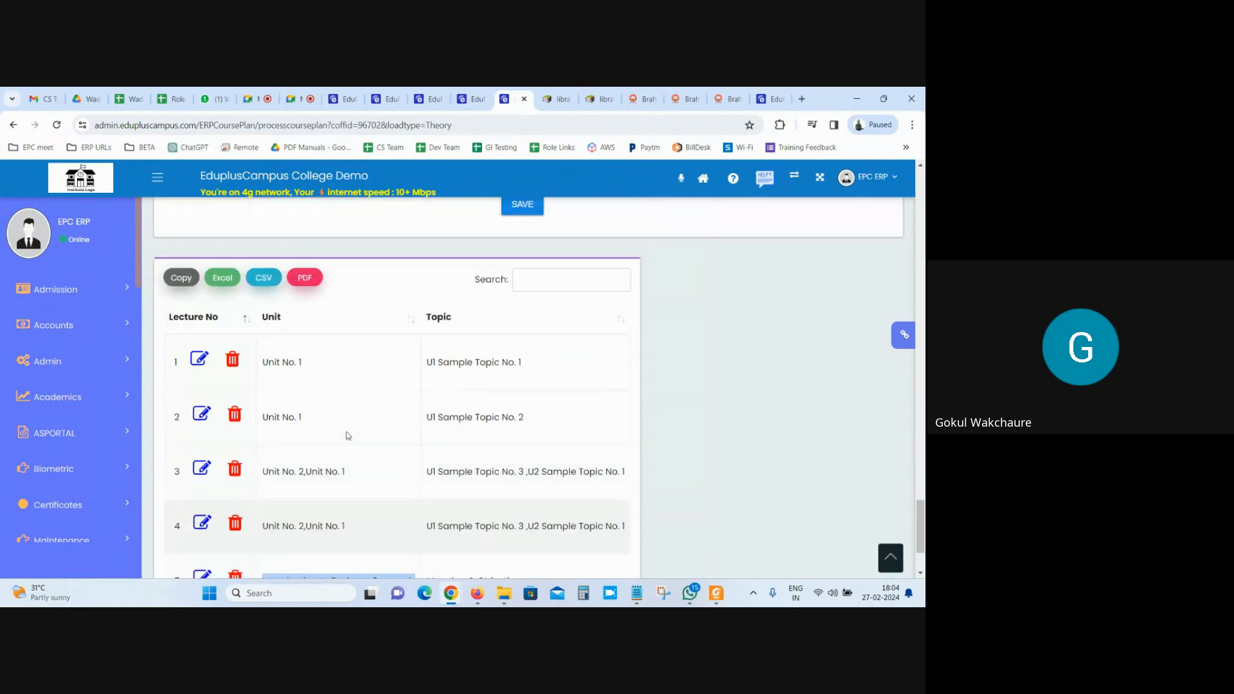
{"action": "scroll", "coordinate": [372, 418], "scroll_direction": "down", "scroll_amount": 3}
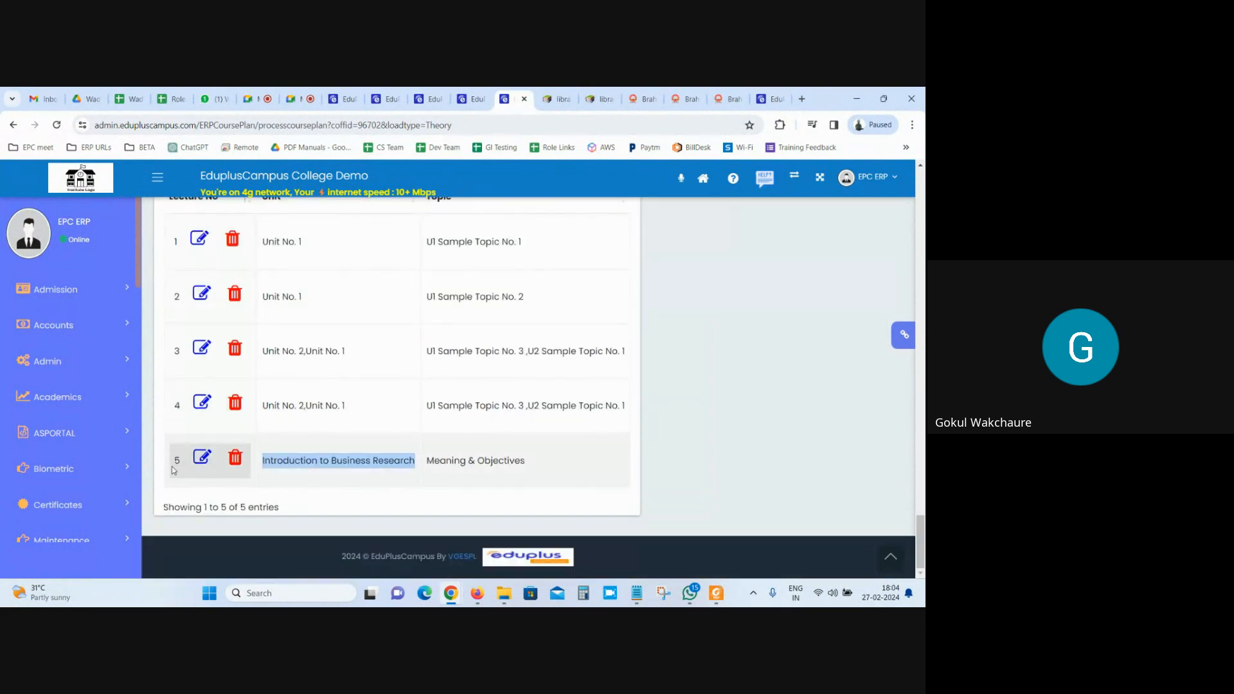
{"action": "left_click_drag", "start_coordinate": [525, 460], "coordinate": [424, 462]}
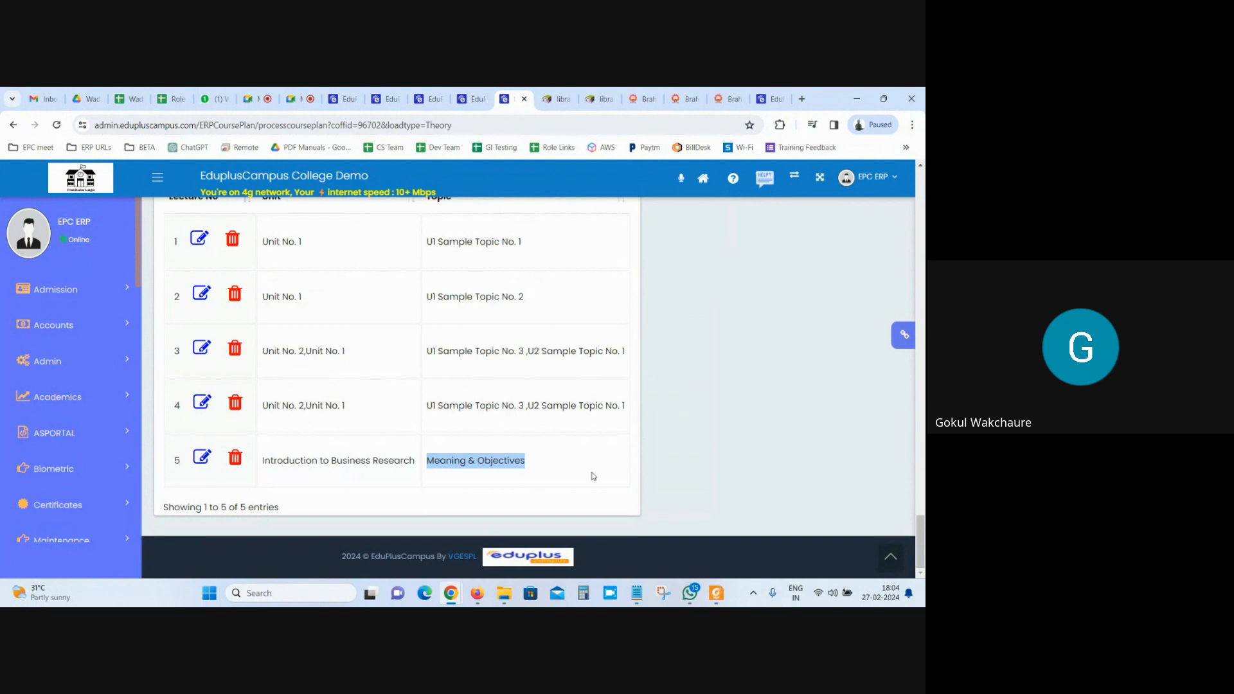
Assign the topics Motivation in research, Types of research and Legal Research to lecture 6 and save the plan.
{"action": "left_click_drag", "start_coordinate": [918, 551], "coordinate": [920, 209]}
{"action": "scroll", "coordinate": [315, 353], "scroll_direction": "down", "scroll_amount": 3}
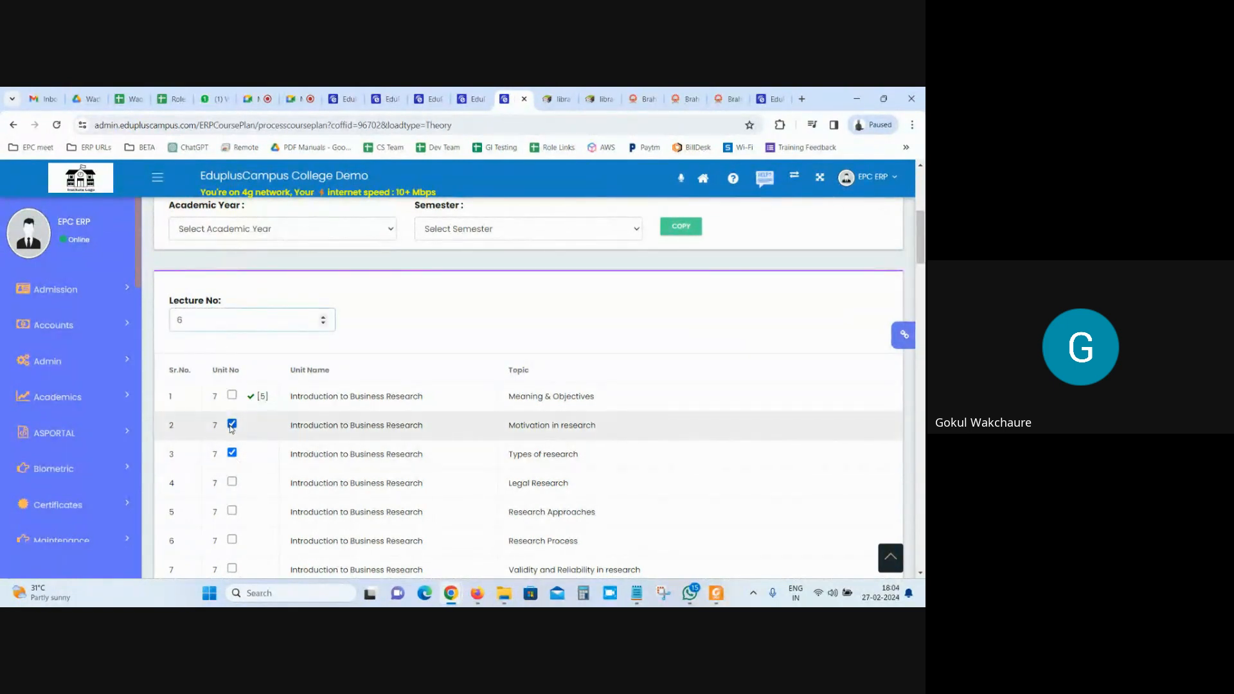
{"action": "left_click", "coordinate": [231, 481]}
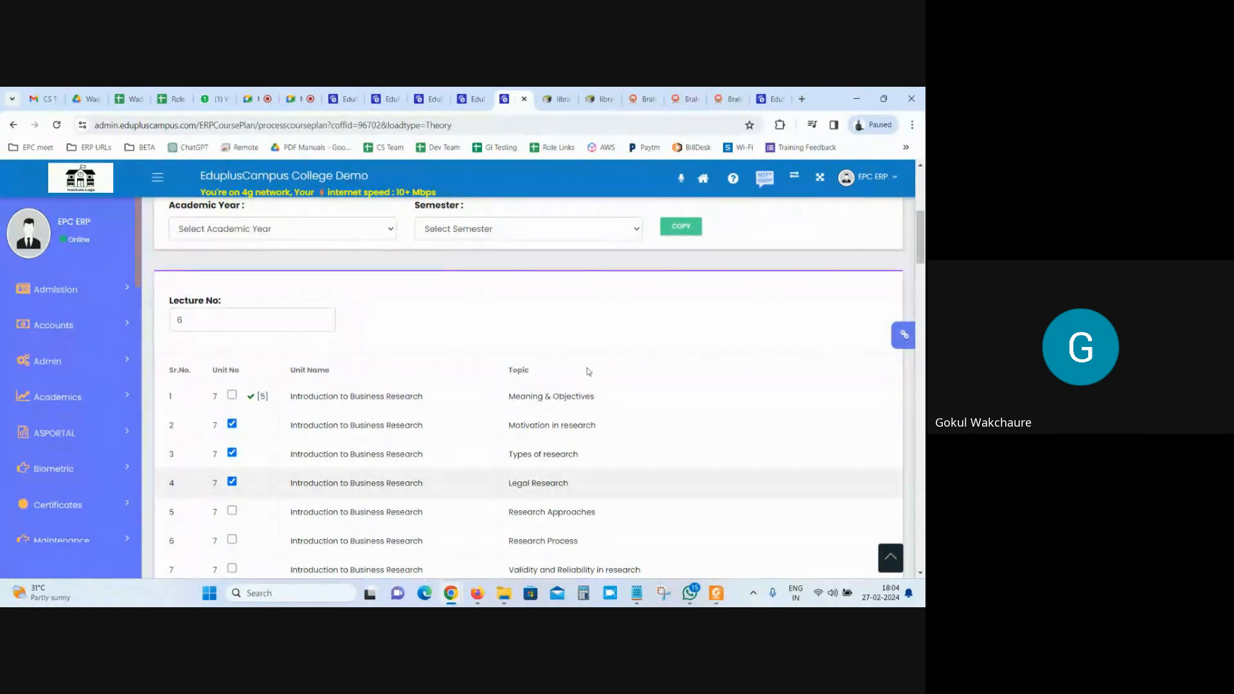
{"action": "left_click_drag", "start_coordinate": [920, 236], "coordinate": [923, 514]}
{"action": "left_click", "coordinate": [522, 341]}
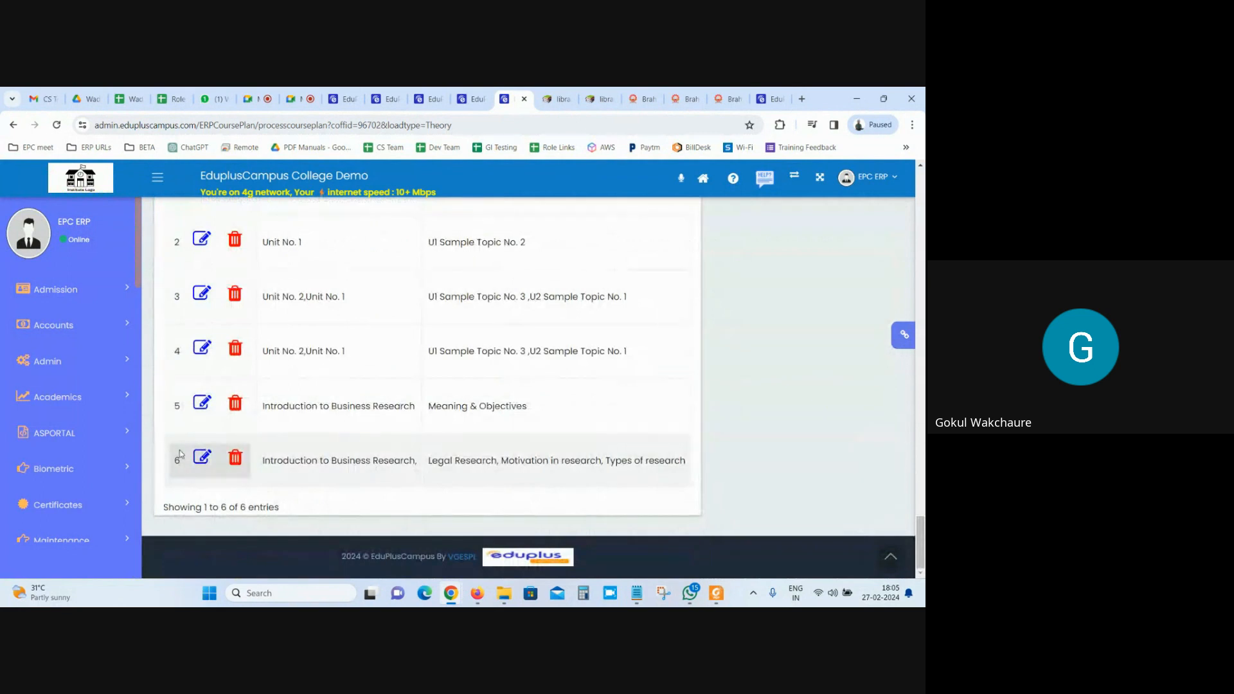
Check lecture 6's topics in the saved lecture list and the lecture number marks beside those topics in the syllabus table.
{"action": "left_click_drag", "start_coordinate": [429, 461], "coordinate": [691, 464]}
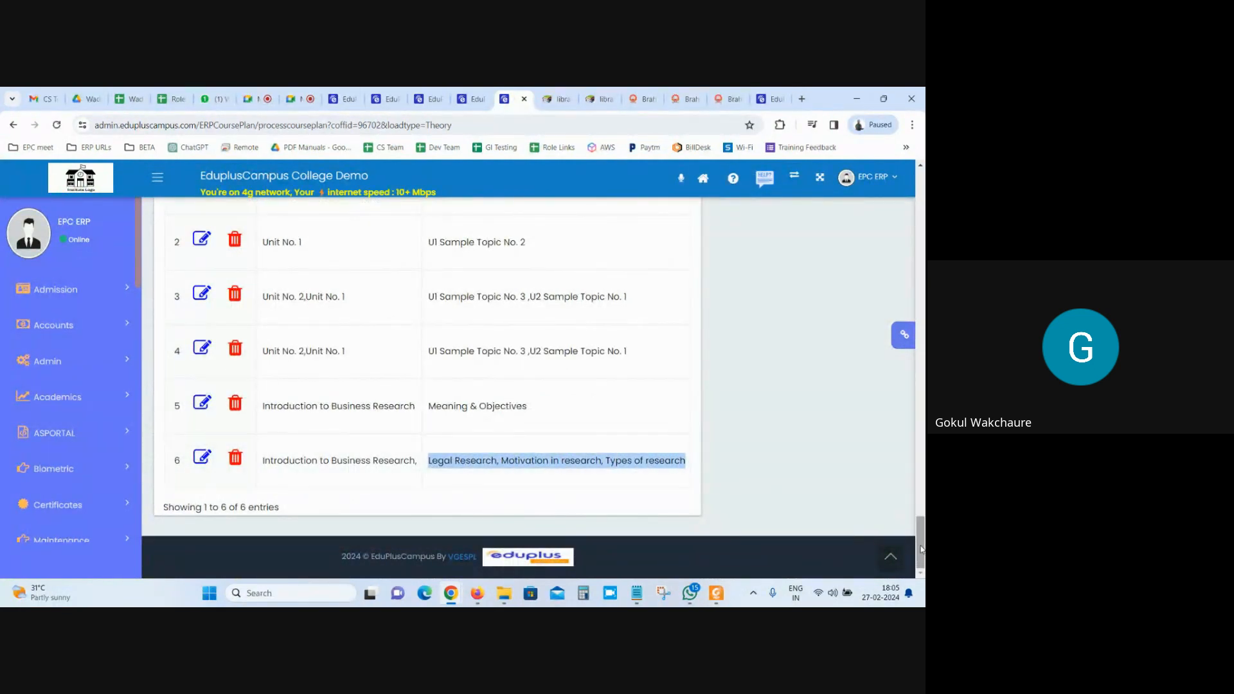
{"action": "left_click_drag", "start_coordinate": [920, 550], "coordinate": [920, 241]}
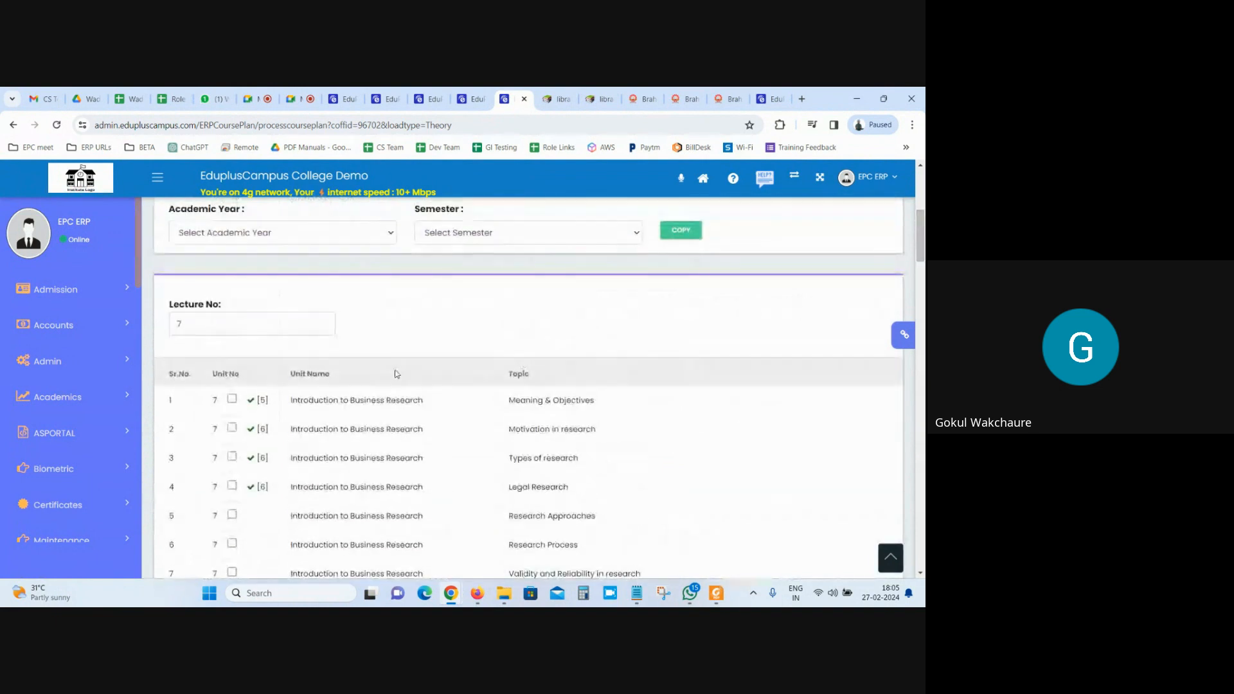
{"action": "scroll", "coordinate": [395, 375], "scroll_direction": "down", "scroll_amount": 1}
{"action": "left_click_drag", "start_coordinate": [607, 368], "coordinate": [511, 368]}
{"action": "left_click_drag", "start_coordinate": [579, 398], "coordinate": [508, 426]}
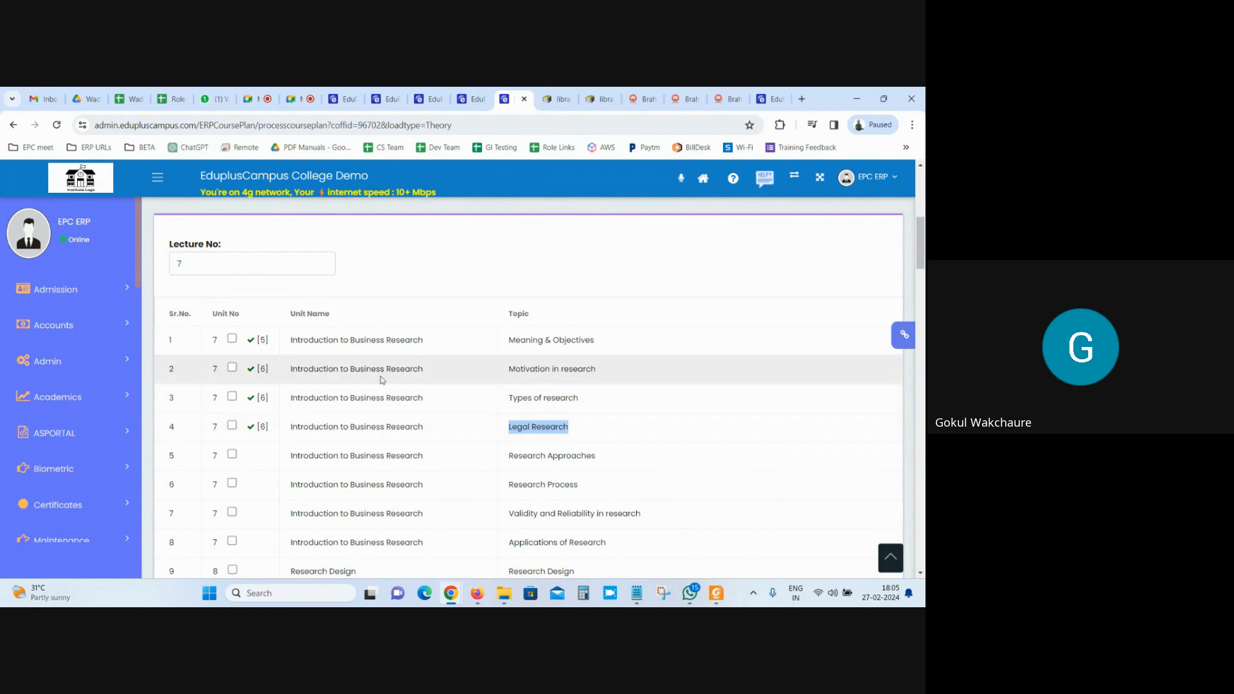
{"action": "double_click", "coordinate": [262, 368]}
{"action": "double_click", "coordinate": [262, 397]}
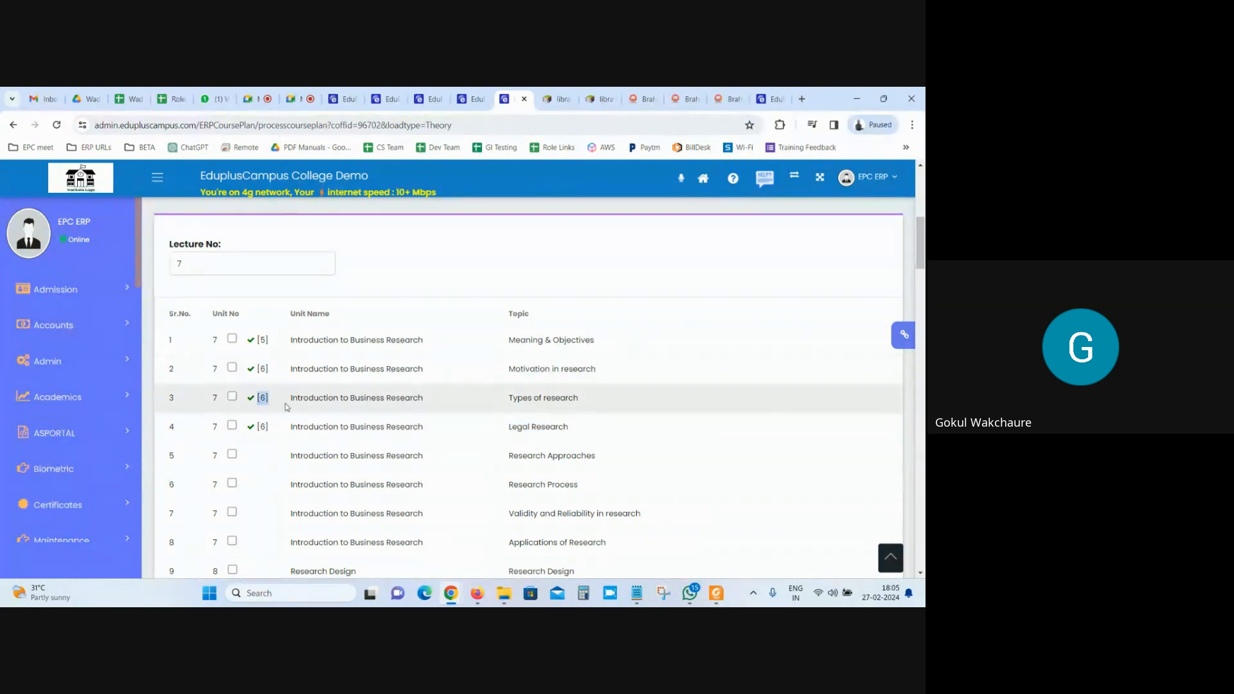
{"action": "double_click", "coordinate": [262, 426]}
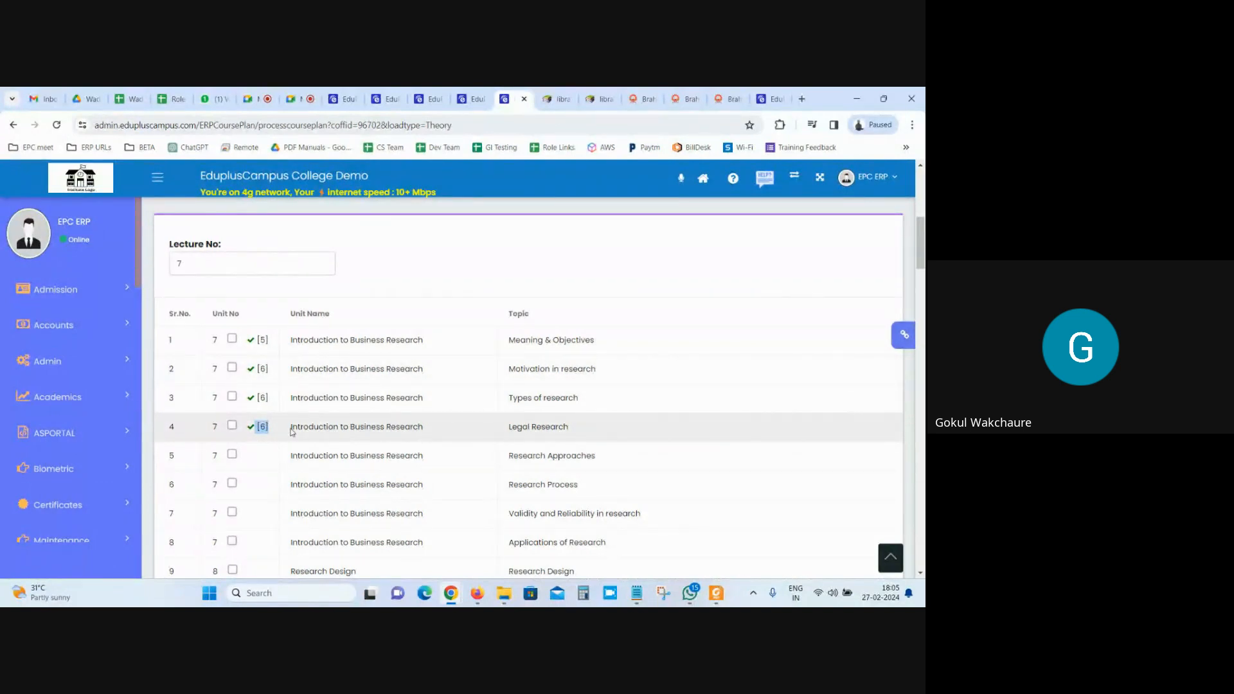
Assign the topic Research Approaches to lecture 7 and save the plan.
{"action": "scroll", "coordinate": [293, 432], "scroll_direction": "down", "scroll_amount": 1}
{"action": "left_click_drag", "start_coordinate": [619, 399], "coordinate": [488, 396]}
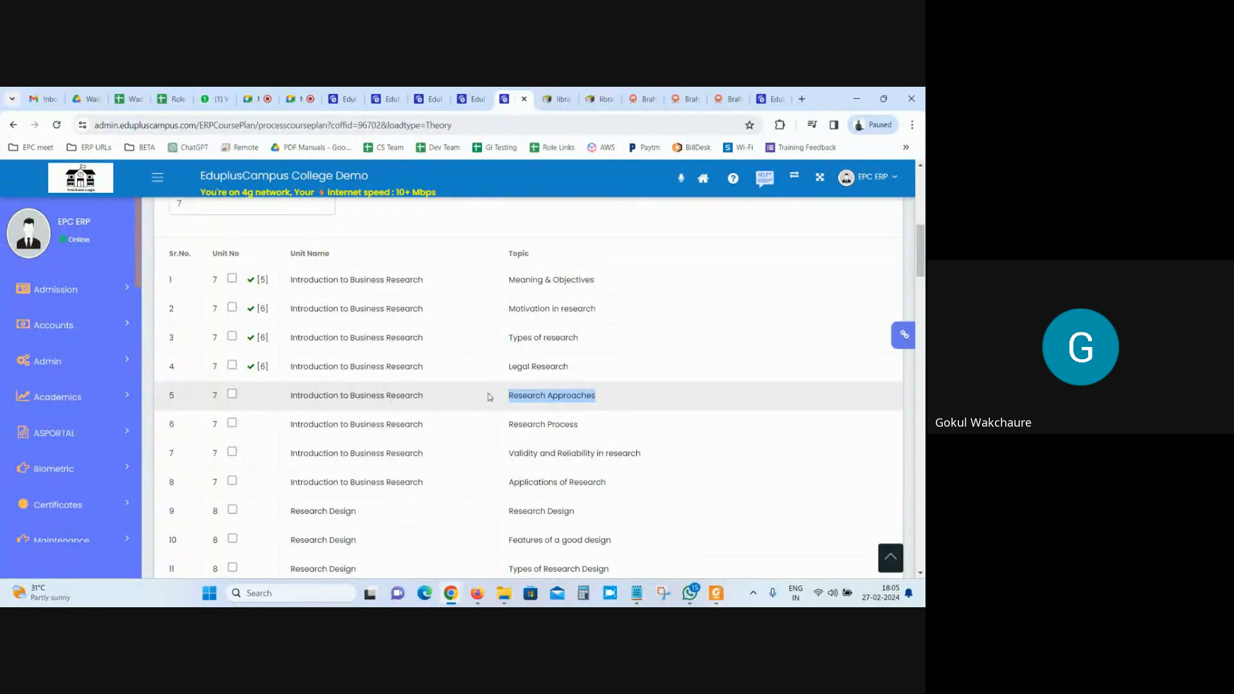
{"action": "scroll", "coordinate": [488, 396], "scroll_direction": "up", "scroll_amount": 1}
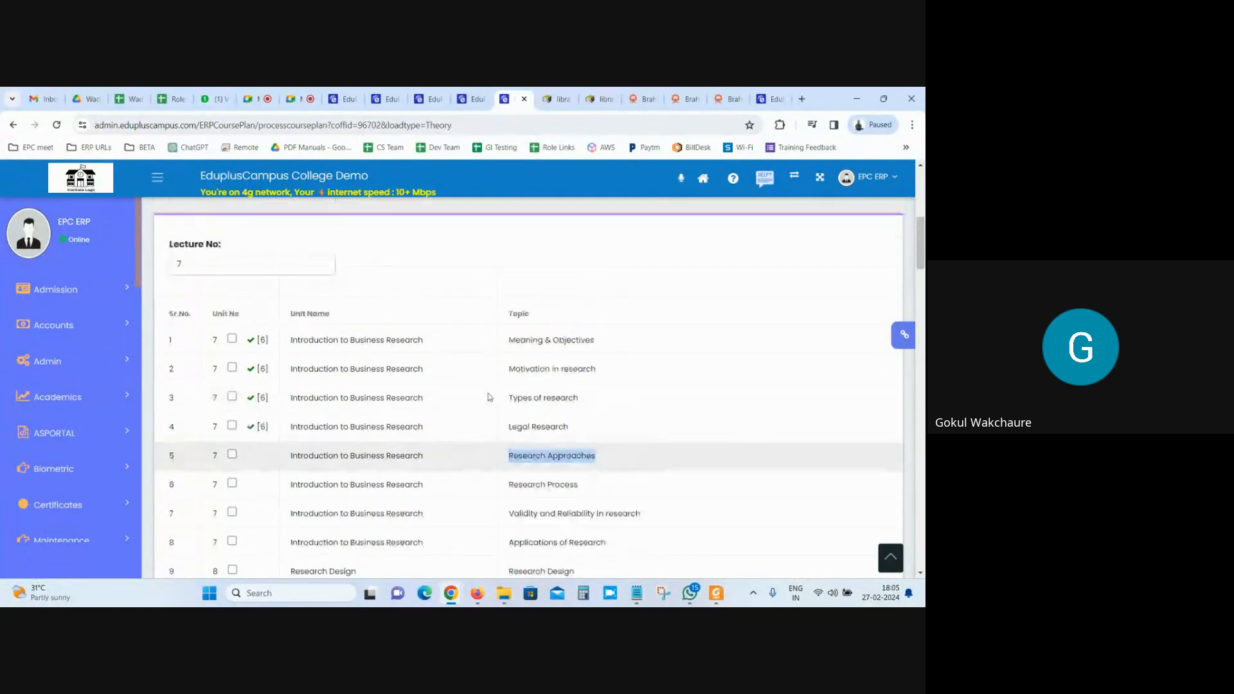
{"action": "double_click", "coordinate": [223, 263]}
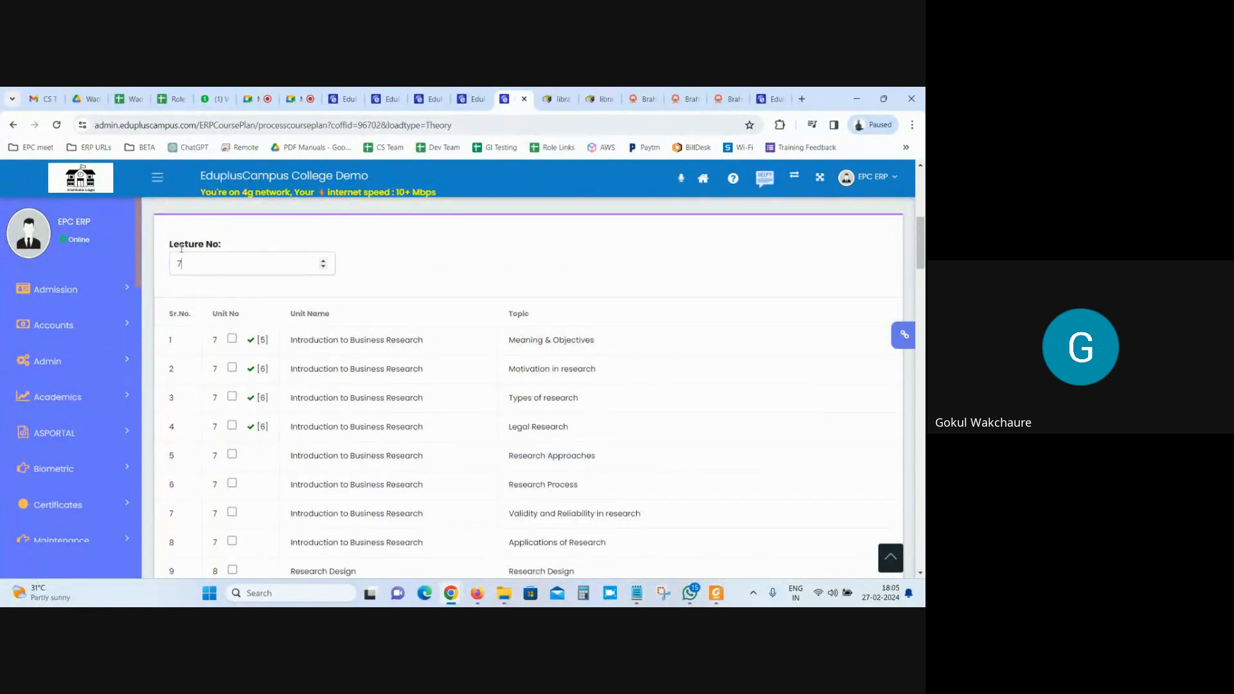
{"action": "left_click_drag", "start_coordinate": [510, 459], "coordinate": [671, 454]}
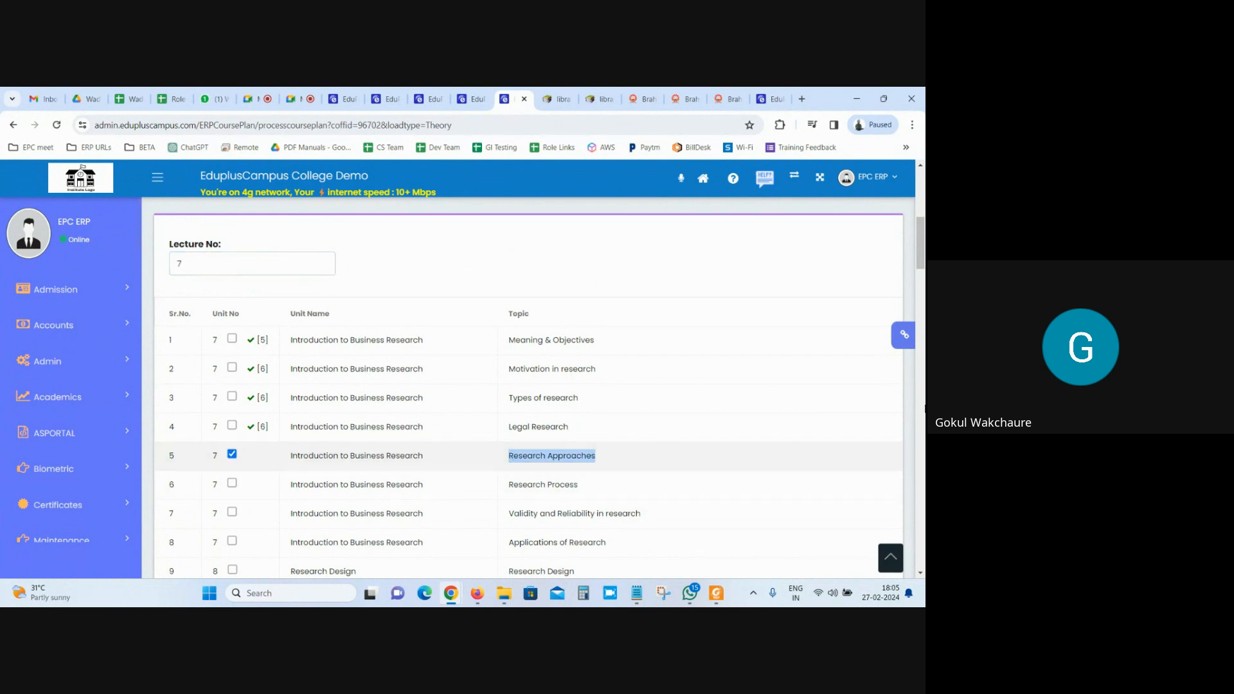
{"action": "left_click_drag", "start_coordinate": [920, 245], "coordinate": [920, 484]}
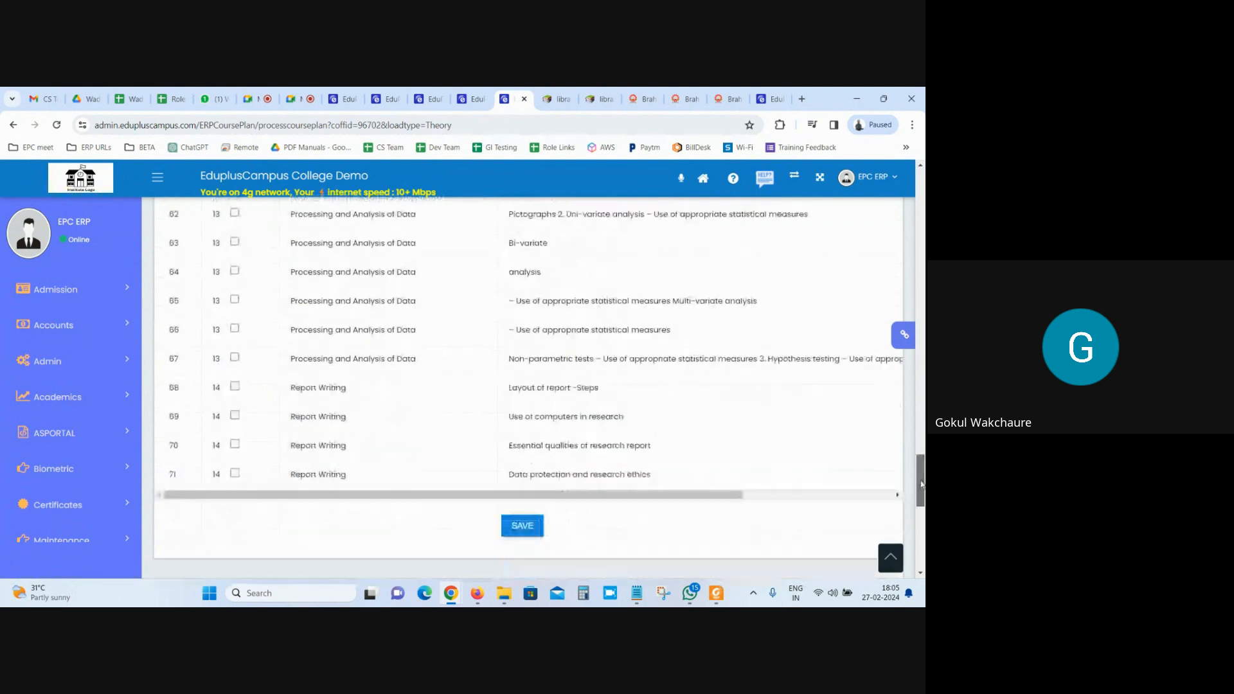
{"action": "left_click", "coordinate": [526, 532]}
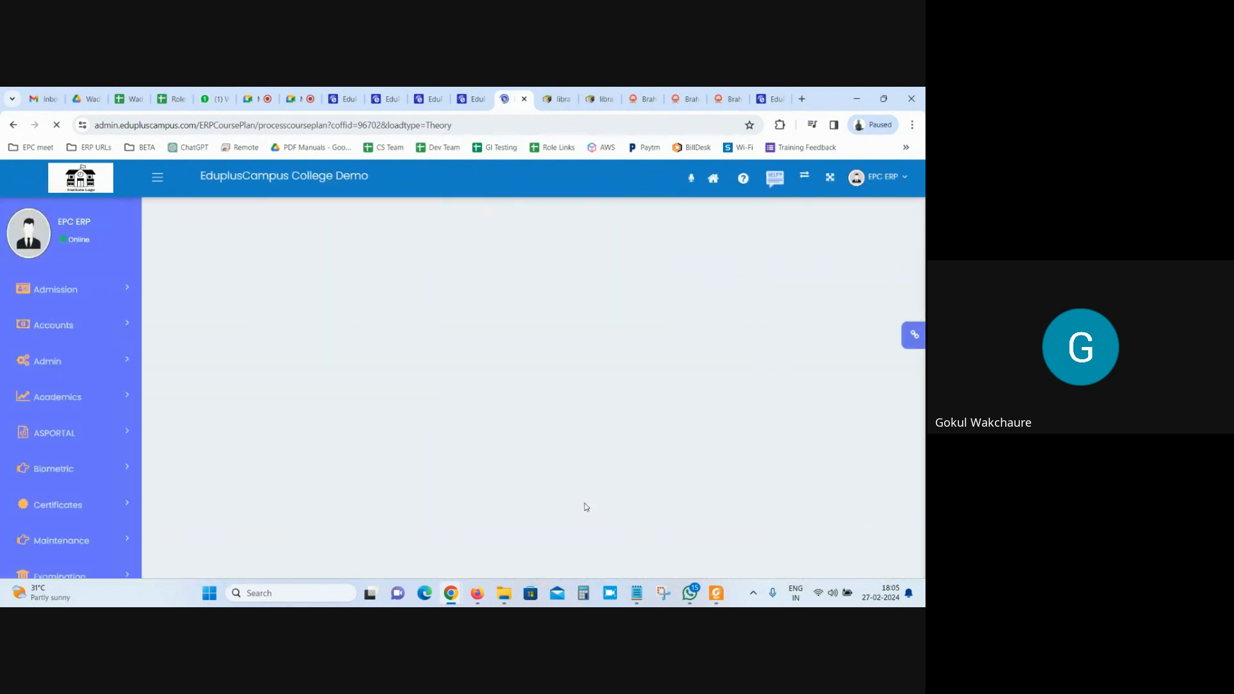
Assign the same Research Approaches topic to lecture 8 as well and save the plan.
{"action": "scroll", "coordinate": [349, 370], "scroll_direction": "down", "scroll_amount": 5}
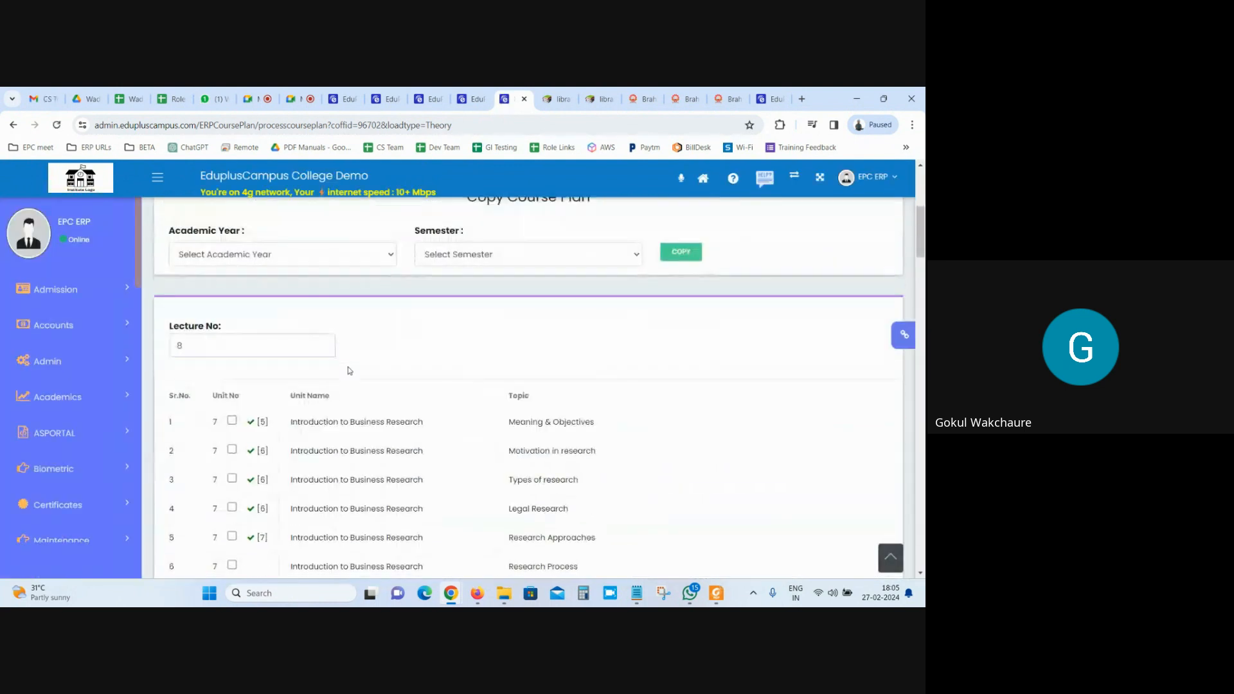
{"action": "scroll", "coordinate": [349, 370], "scroll_direction": "down", "scroll_amount": 2}
{"action": "left_click_drag", "start_coordinate": [629, 422], "coordinate": [512, 415]}
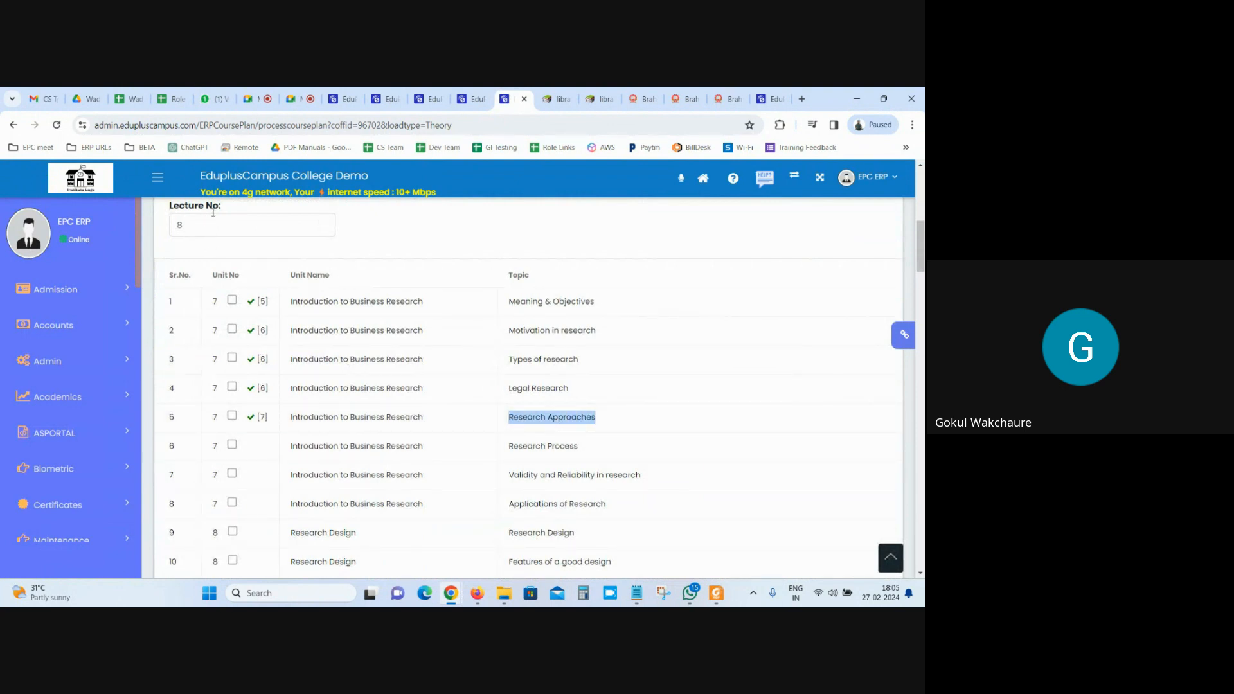
{"action": "left_click", "coordinate": [232, 416]}
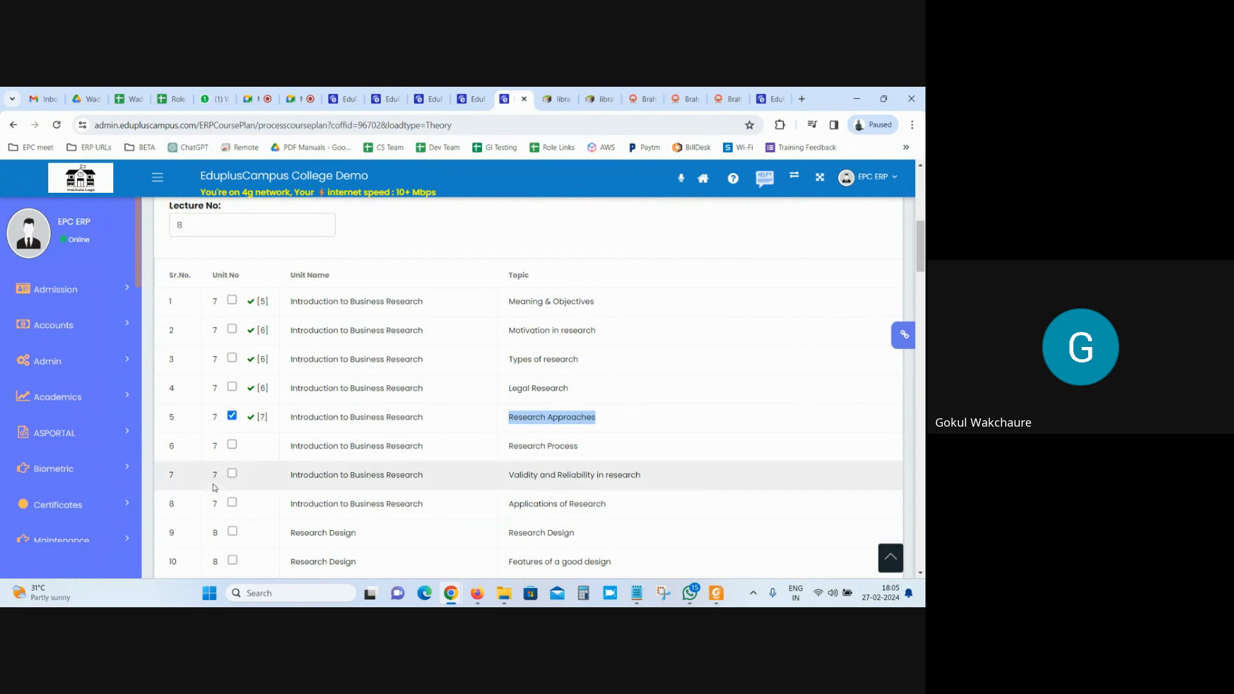
{"action": "left_click_drag", "start_coordinate": [924, 243], "coordinate": [921, 506]}
{"action": "left_click", "coordinate": [522, 273]}
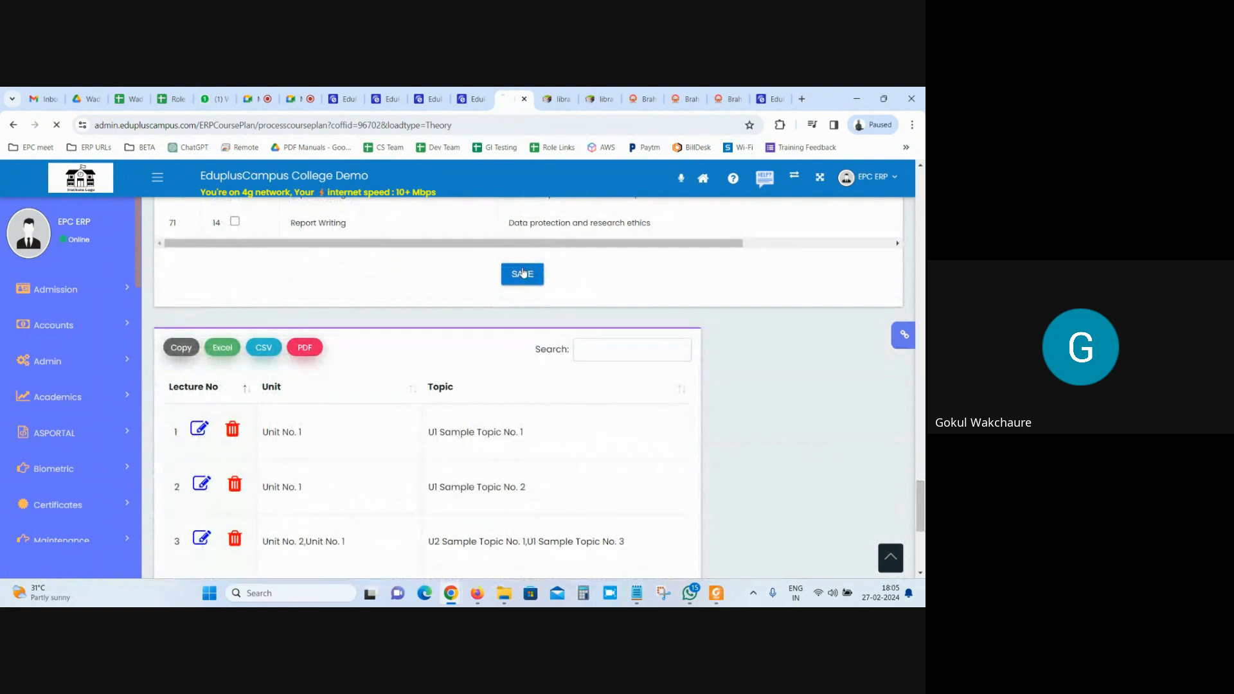
Check the lecture marks beside Research Approaches and the entries for lectures 7 and 8 in the saved lecture list.
{"action": "scroll", "coordinate": [435, 333], "scroll_direction": "down", "scroll_amount": 5}
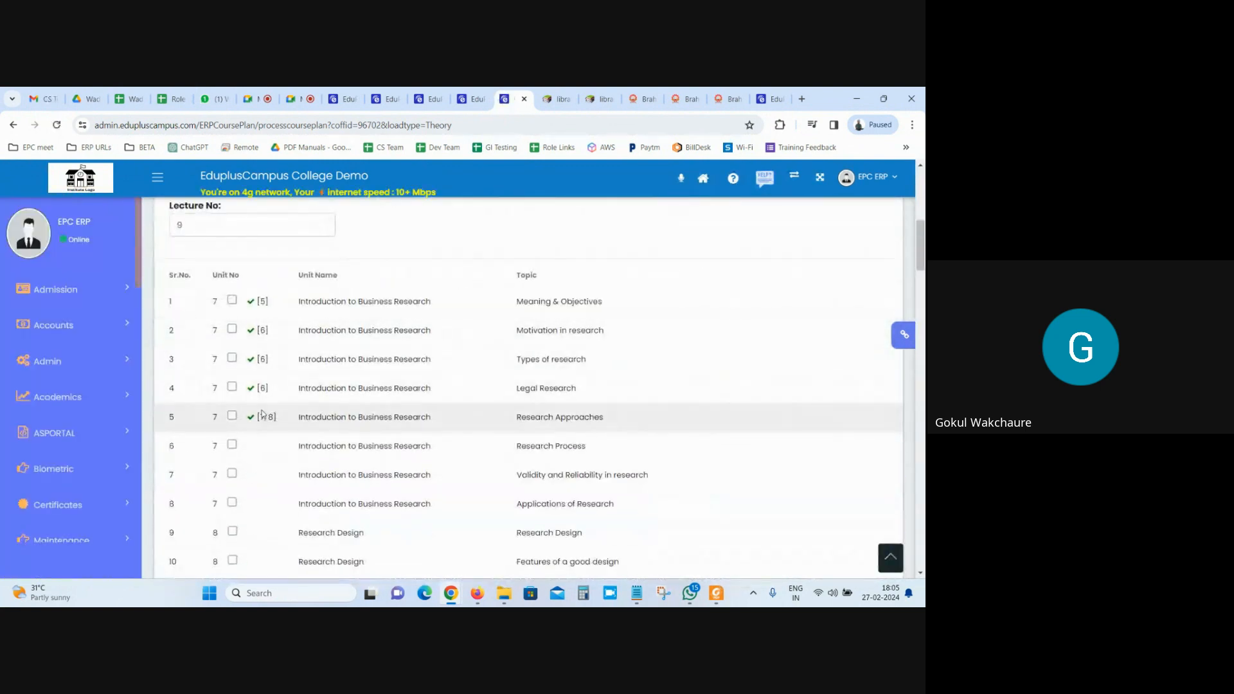
{"action": "left_click_drag", "start_coordinate": [261, 418], "coordinate": [512, 418]}
{"action": "left_click_drag", "start_coordinate": [260, 416], "coordinate": [276, 417]}
{"action": "left_click_drag", "start_coordinate": [920, 253], "coordinate": [920, 546]}
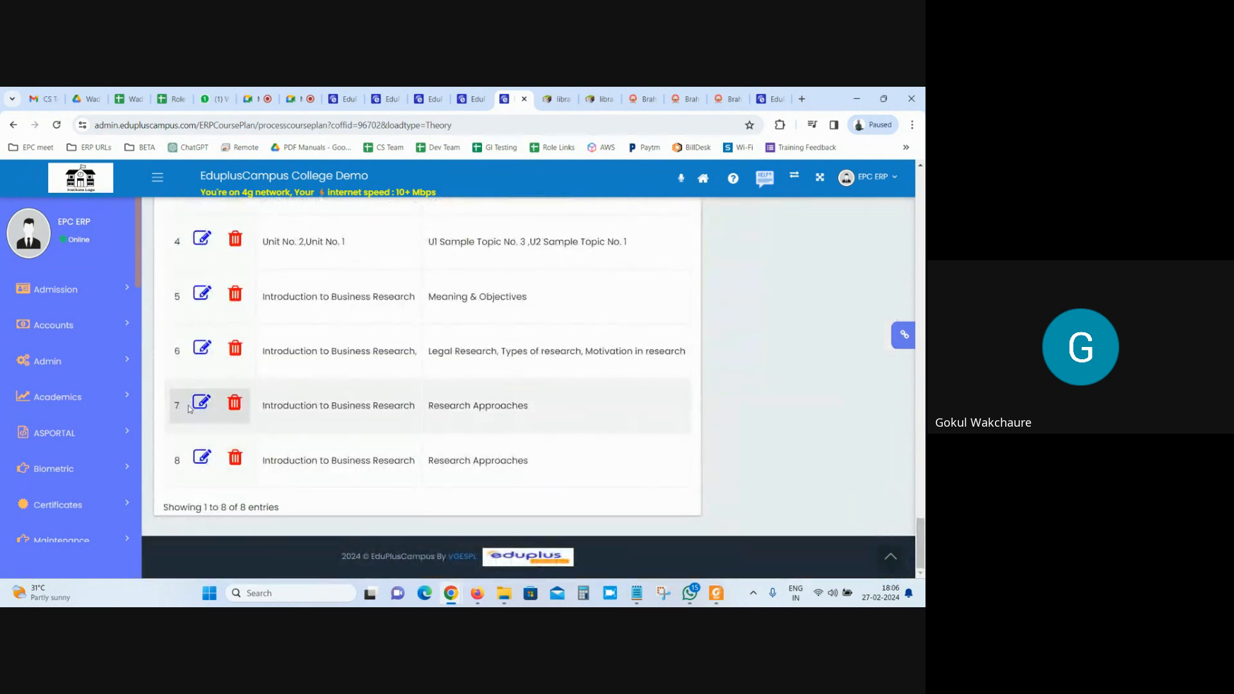
{"action": "left_click_drag", "start_coordinate": [545, 405], "coordinate": [441, 400]}
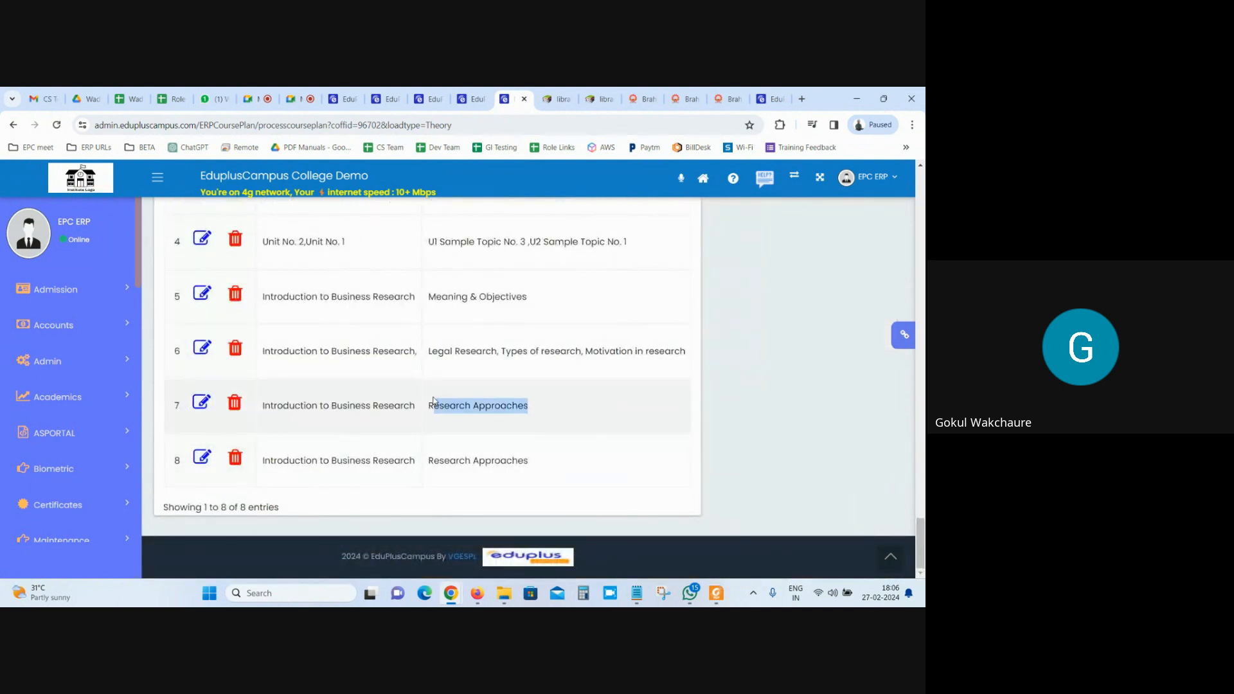
{"action": "left_click_drag", "start_coordinate": [576, 465], "coordinate": [426, 467]}
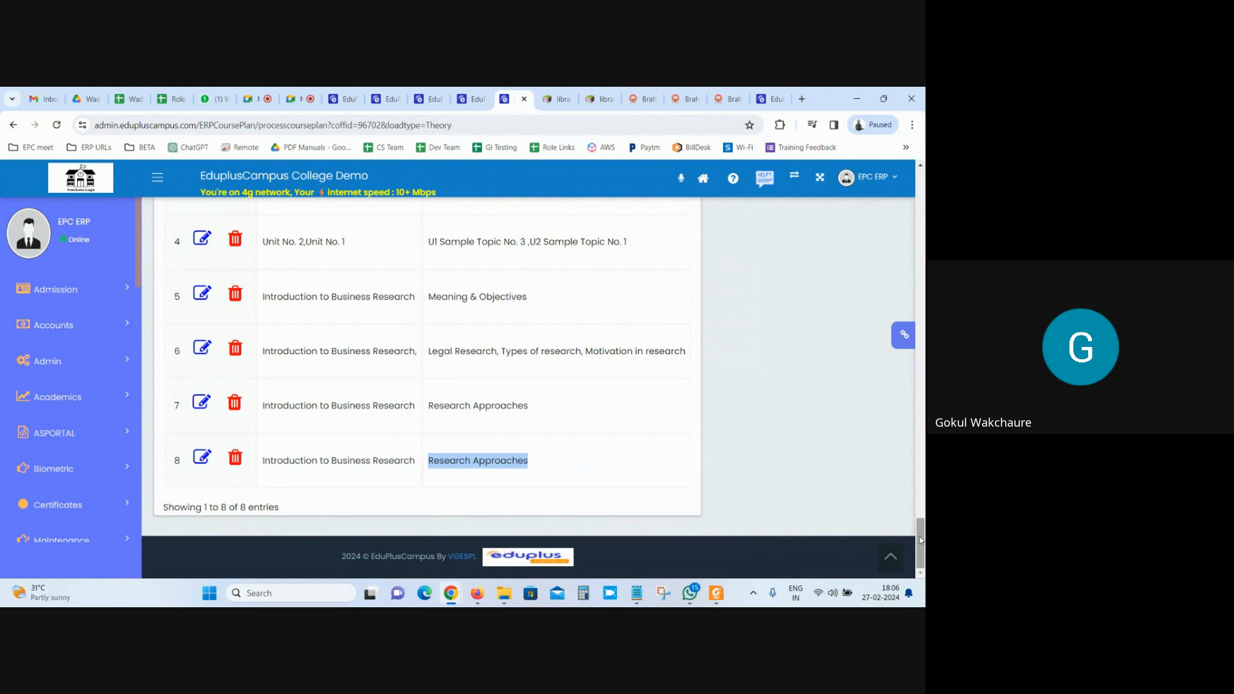
Review the sample topics planned for lectures 1 to 4 in the saved lecture list.
{"action": "mouse_move", "coordinate": [920, 540]}
{"action": "left_mouse_down"}
{"action": "mouse_move", "coordinate": [920, 488]}
{"action": "mouse_move", "coordinate": [920, 522]}
{"action": "left_mouse_up"}
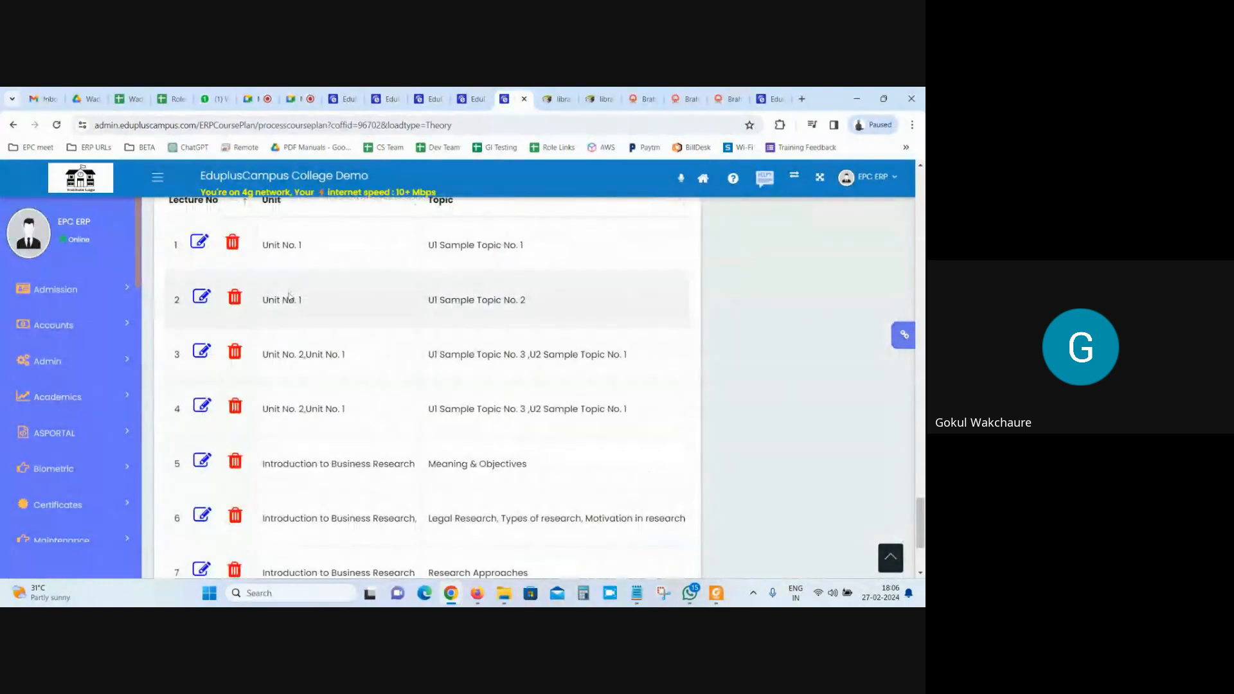
{"action": "triple_click", "coordinate": [547, 250]}
{"action": "left_click_drag", "start_coordinate": [501, 277], "coordinate": [487, 410]}
{"action": "left_click_drag", "start_coordinate": [920, 521], "coordinate": [921, 539]}
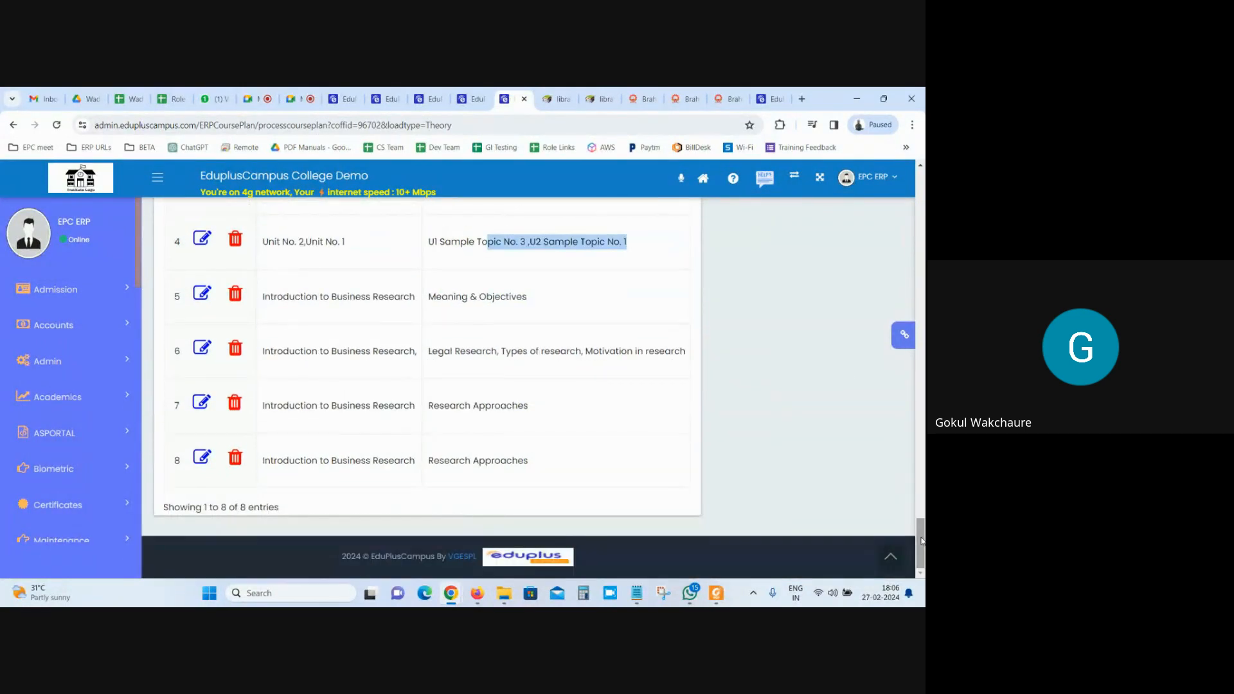
{"action": "scroll", "coordinate": [699, 408], "scroll_direction": "up", "scroll_amount": 15}
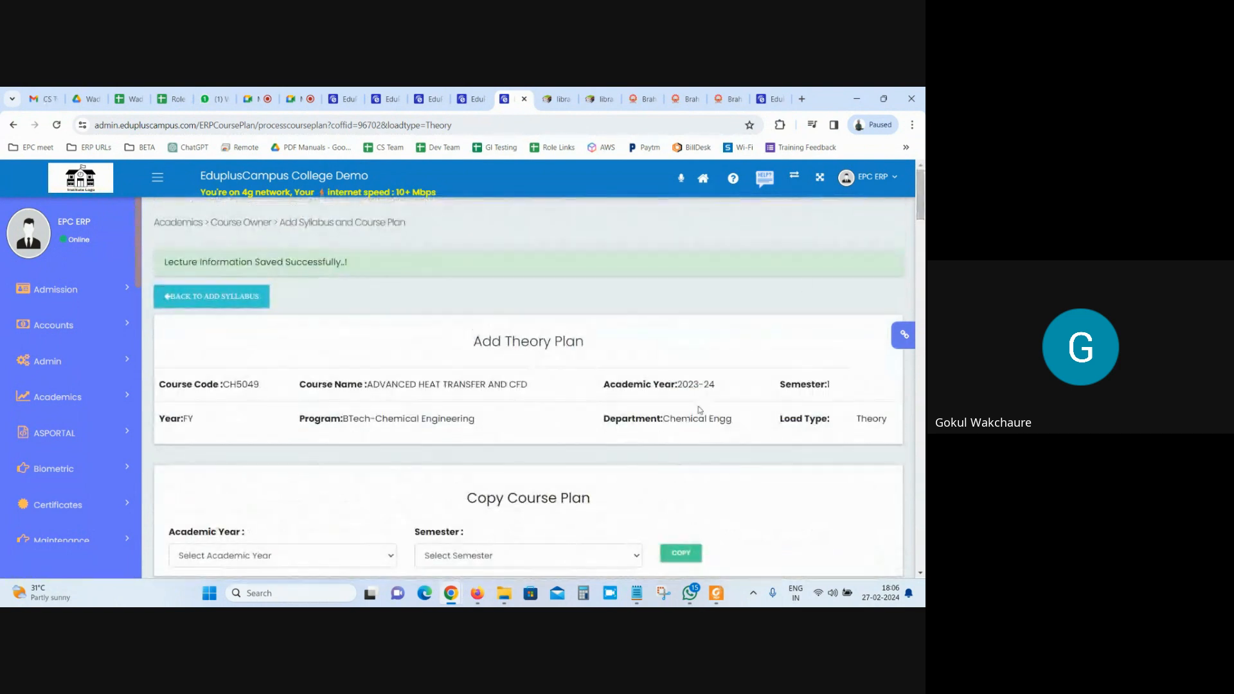
Switch to the course plan SOP in Foxit PDF Reader and go over activities 1 to 4 of the Academics Module Setting table.
{"action": "left_click", "coordinate": [716, 593]}
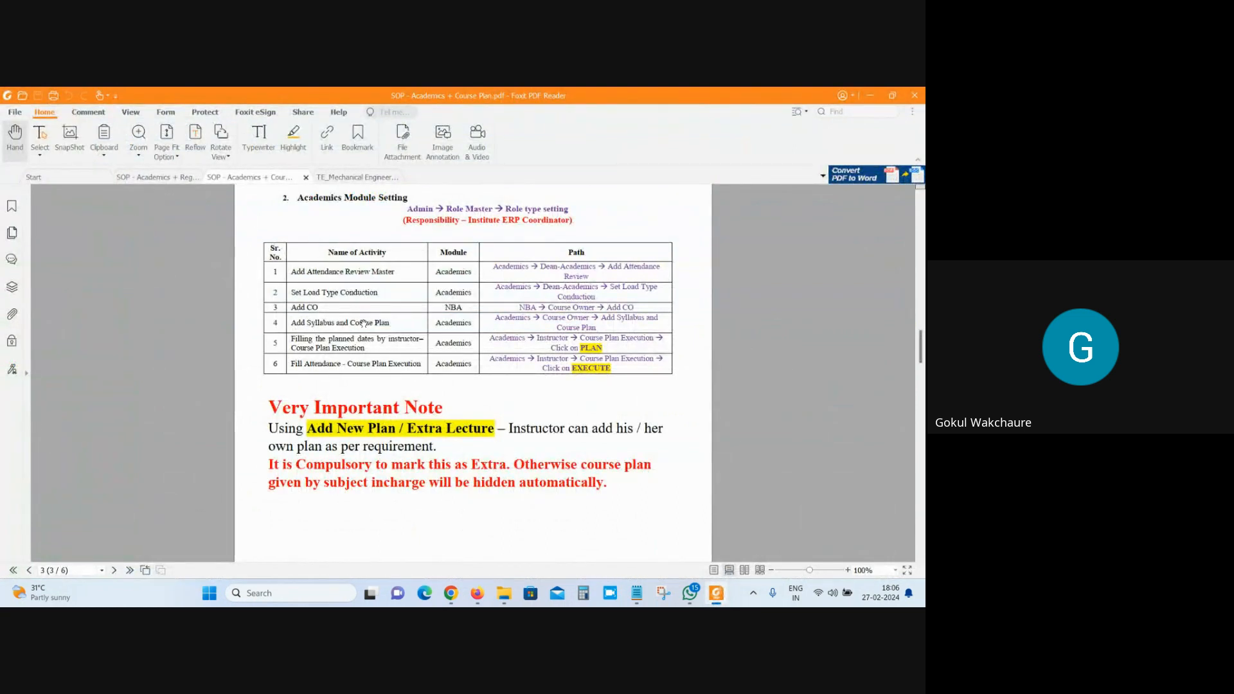
{"action": "left_click_drag", "start_coordinate": [599, 325], "coordinate": [292, 270]}
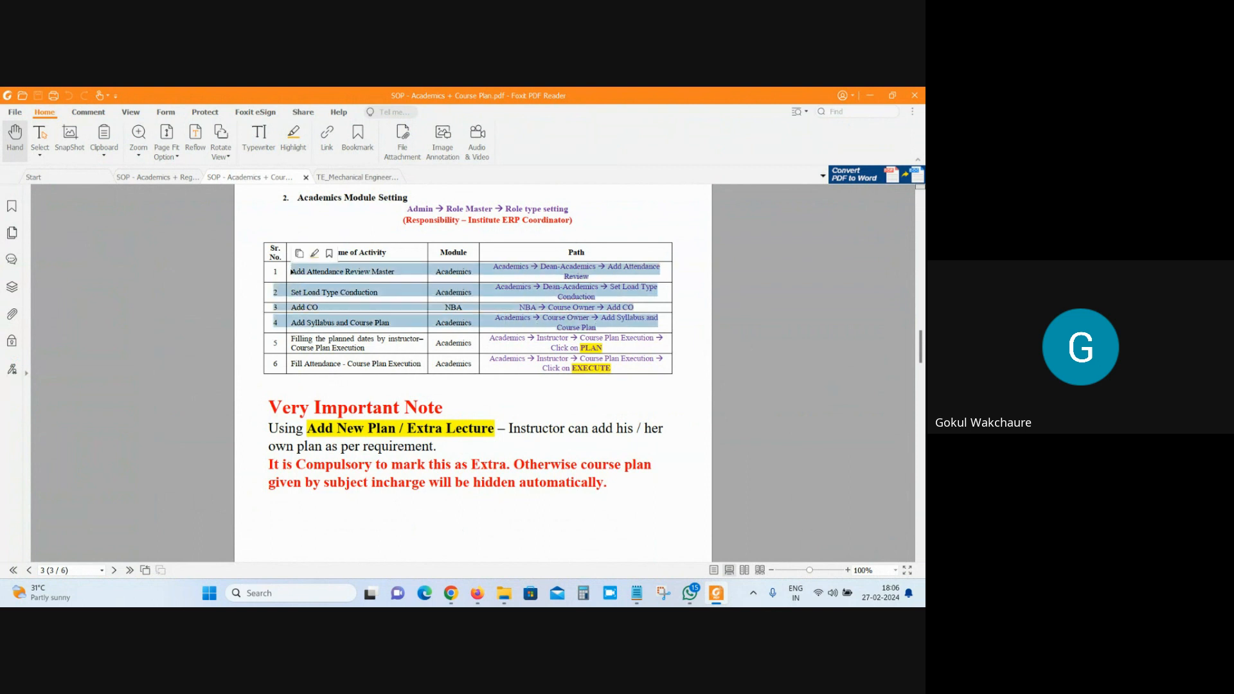
Switch back to EduplusCampus in Chrome and examine the CH5049-ADVANCED HEAT TRANSFER AND CFD row in the offered courses list.
{"action": "mouse_move", "coordinate": [450, 593]}
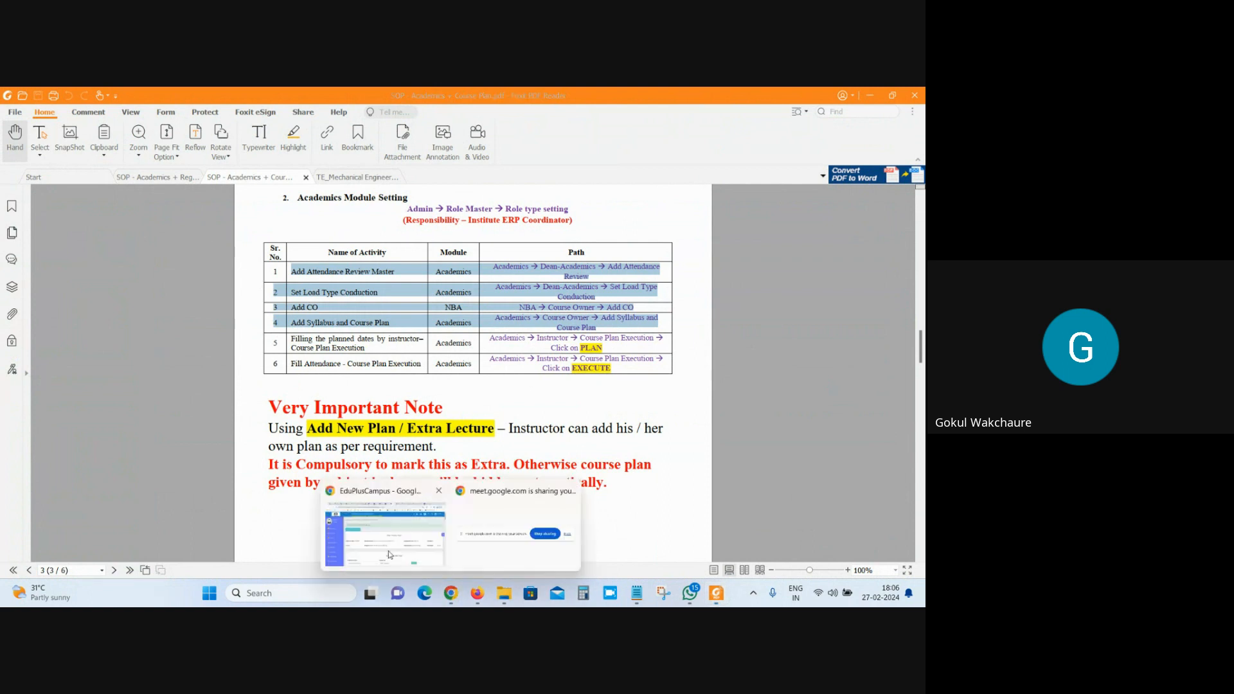
{"action": "left_click", "coordinate": [391, 554]}
{"action": "left_click", "coordinate": [381, 96]}
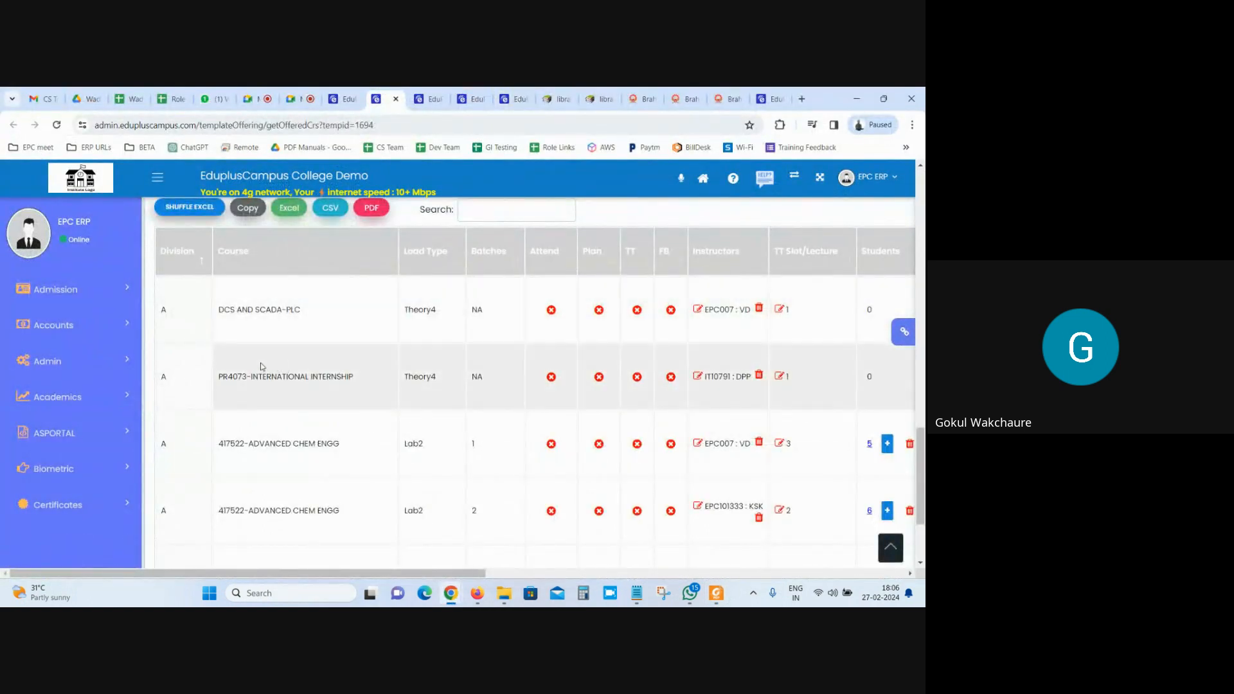
{"action": "scroll", "coordinate": [419, 457], "scroll_direction": "down", "scroll_amount": 1}
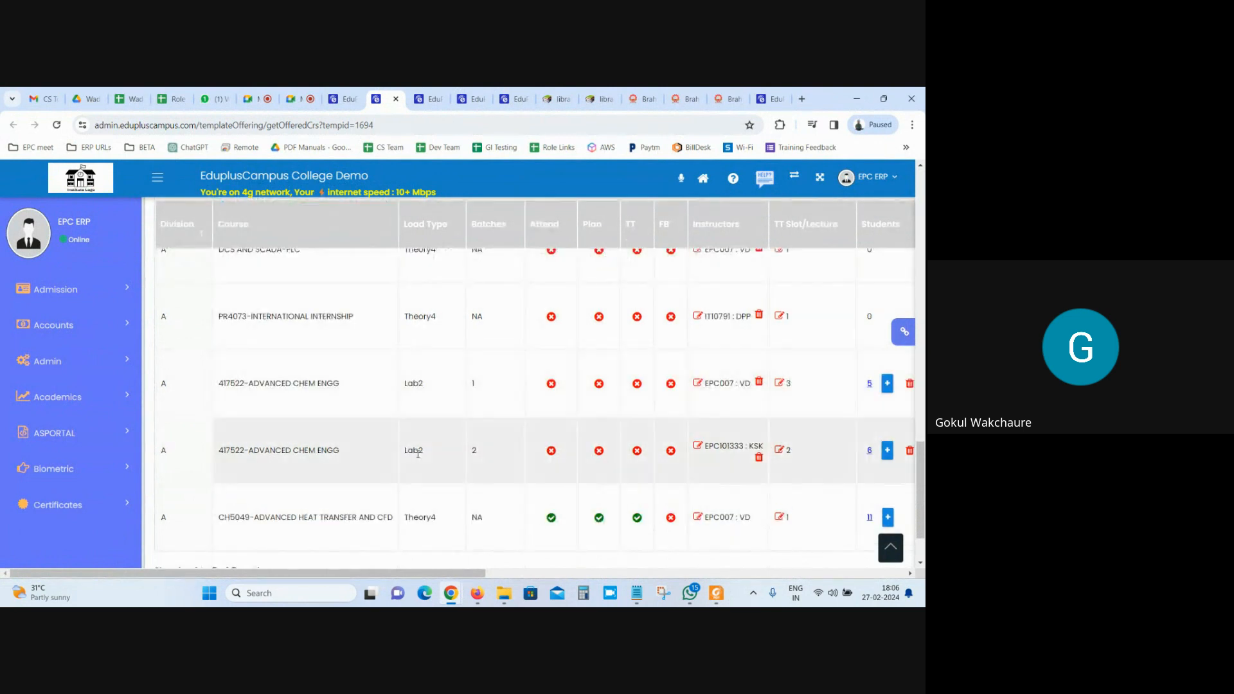
{"action": "scroll", "coordinate": [418, 454], "scroll_direction": "down", "scroll_amount": 1}
{"action": "mouse_move", "coordinate": [716, 593]}
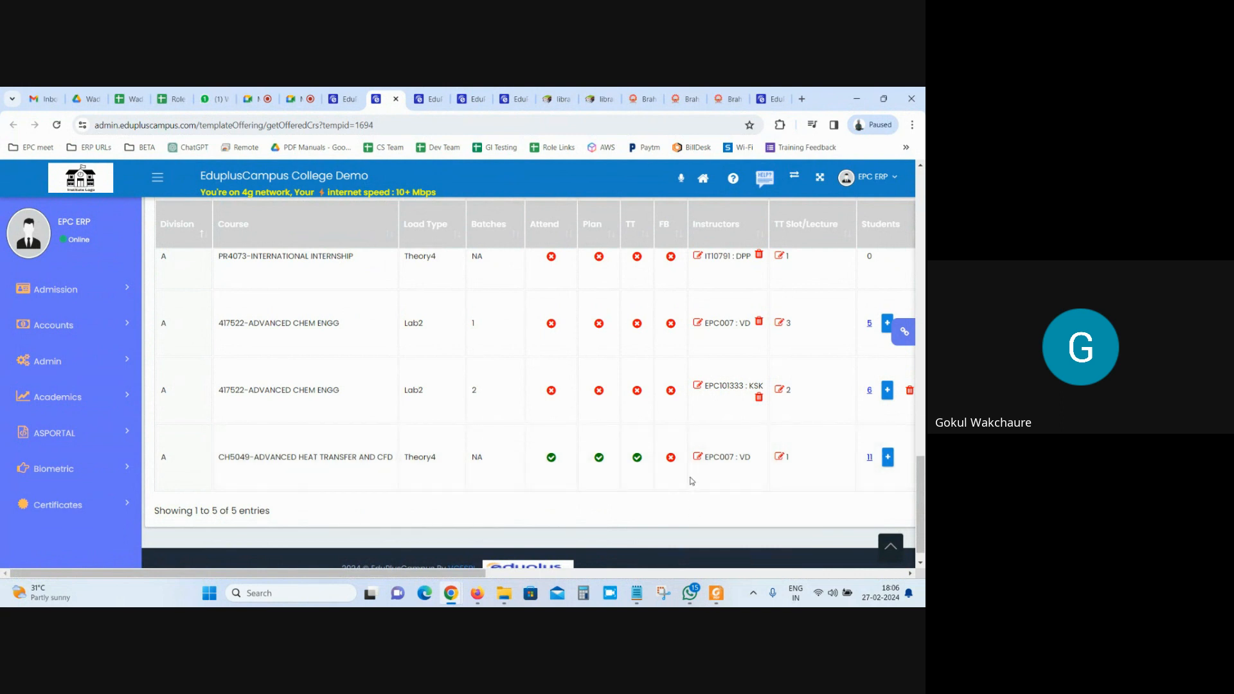
Check the instructor assigned to the CH5049 ADVANCED HEAT TRANSFER AND CFD theory course and close the form unchanged.
{"action": "left_click", "coordinate": [698, 456]}
{"action": "left_click", "coordinate": [244, 392]}
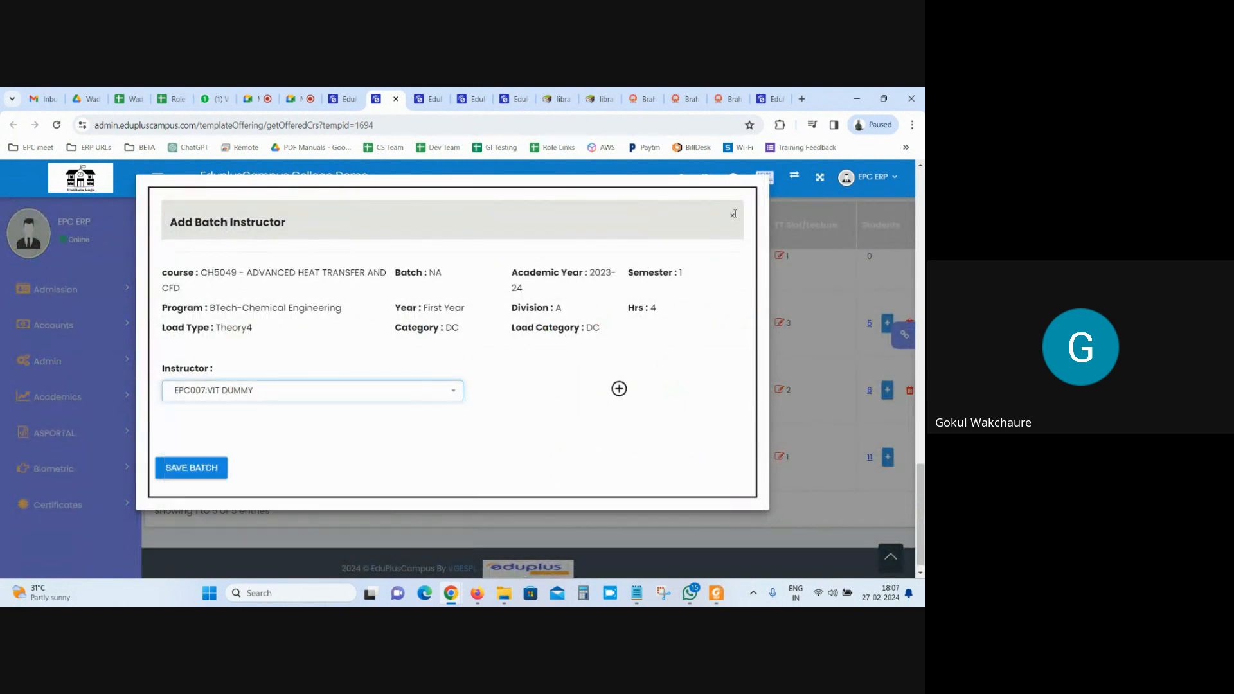
{"action": "left_click", "coordinate": [733, 214]}
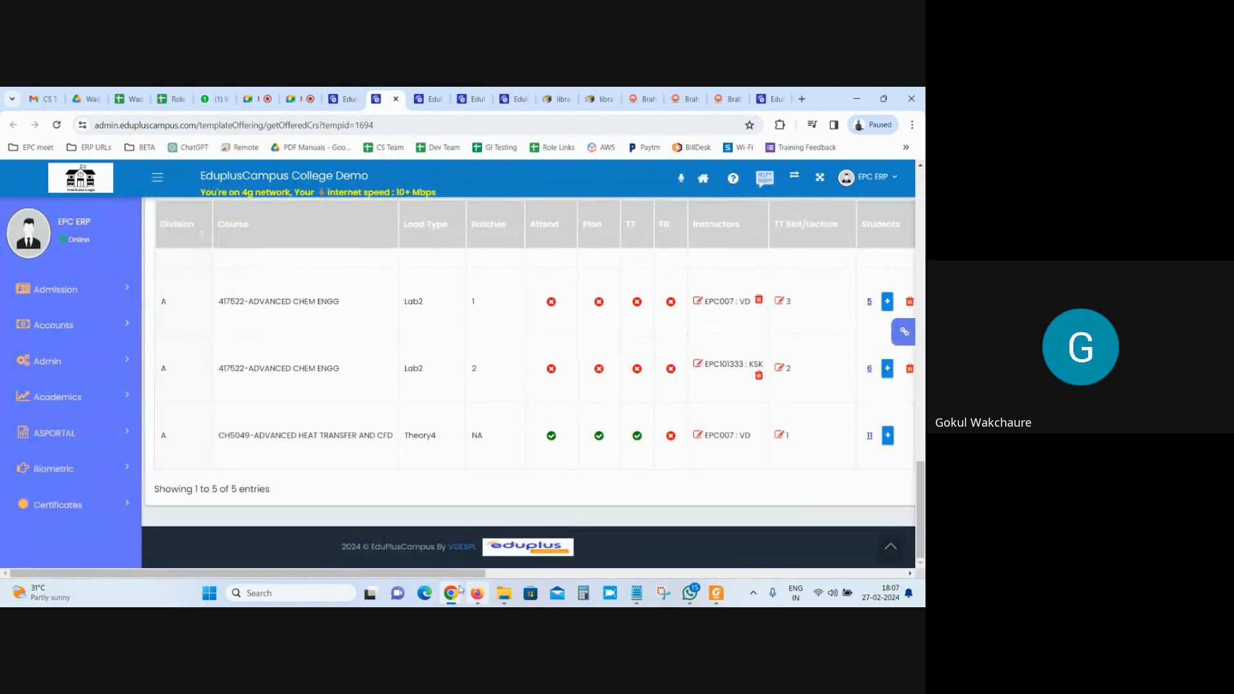
Consult the SOP's Academics Module Setting table in Foxit PDF Reader, and return to EduplusCampus in Chrome to show the Academics functions for instructors.
{"action": "left_click", "coordinate": [716, 593]}
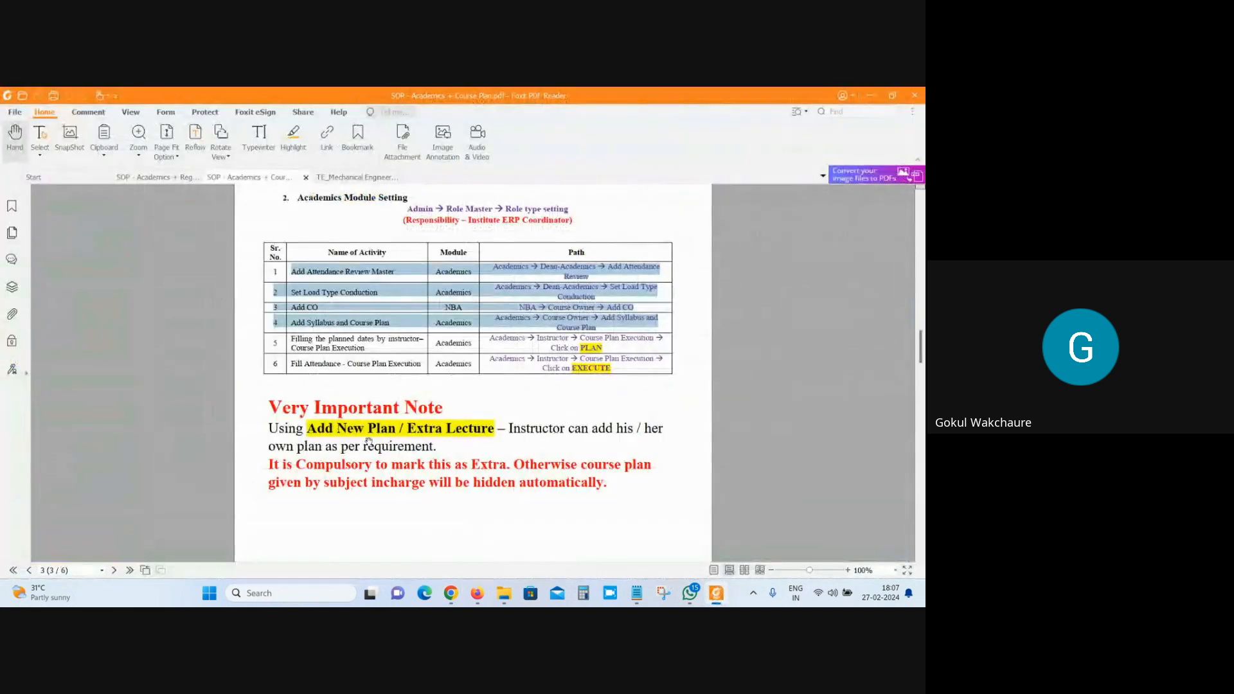
{"action": "mouse_move", "coordinate": [454, 595]}
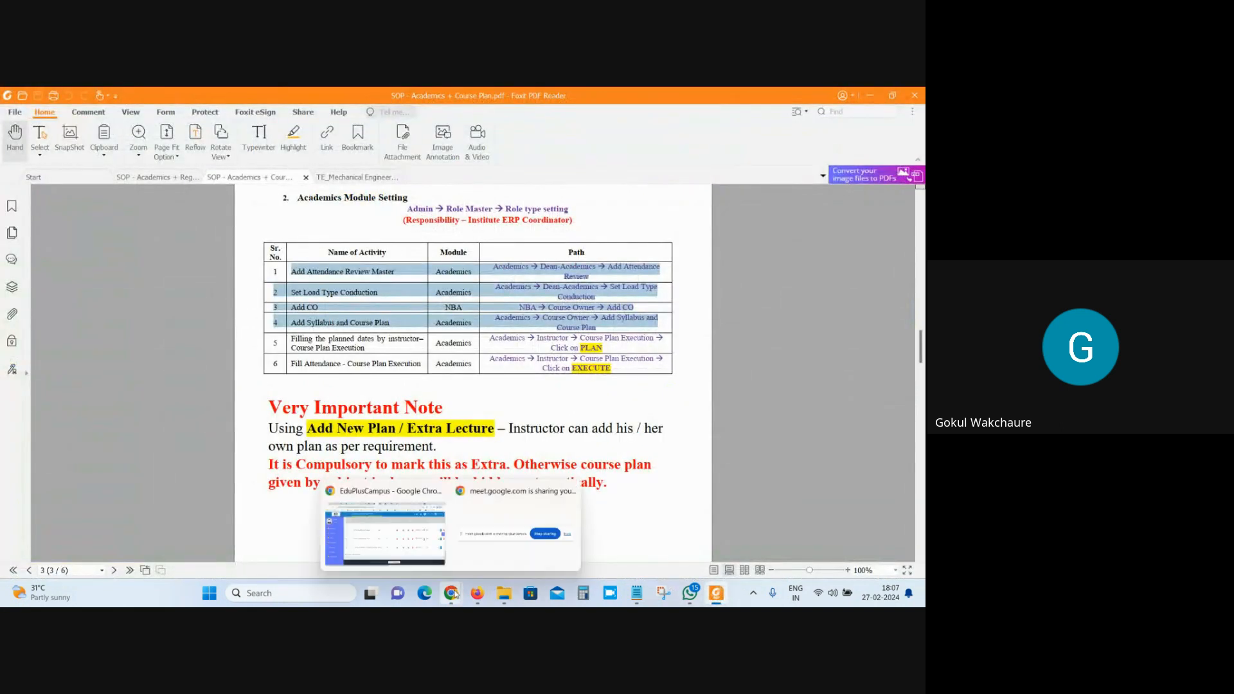
{"action": "left_click", "coordinate": [386, 530]}
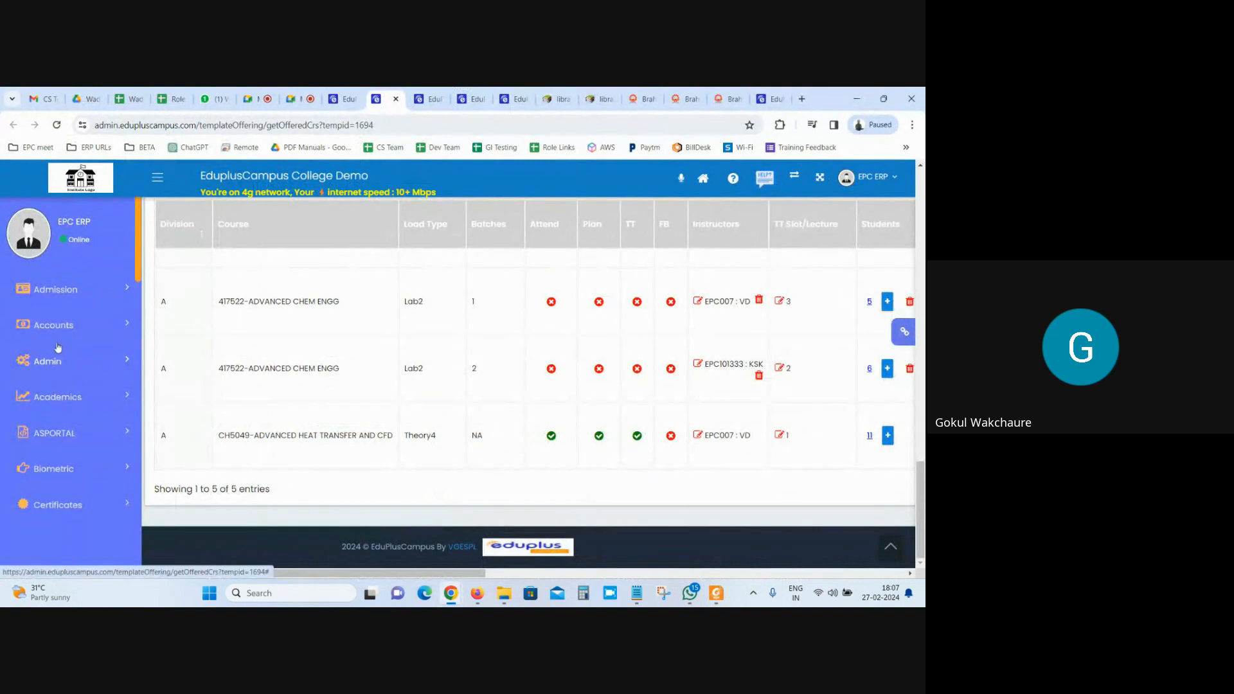
{"action": "left_click", "coordinate": [57, 396]}
{"action": "scroll", "coordinate": [71, 366], "scroll_direction": "down", "scroll_amount": 2}
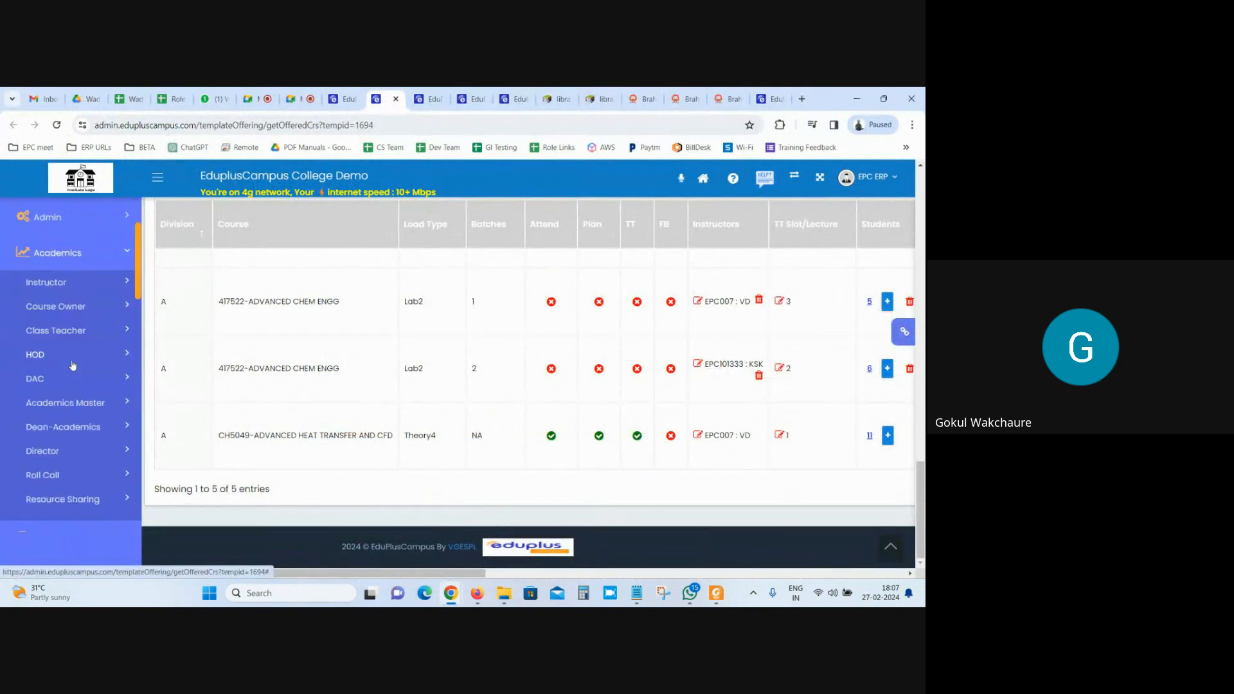
{"action": "left_click", "coordinate": [75, 286]}
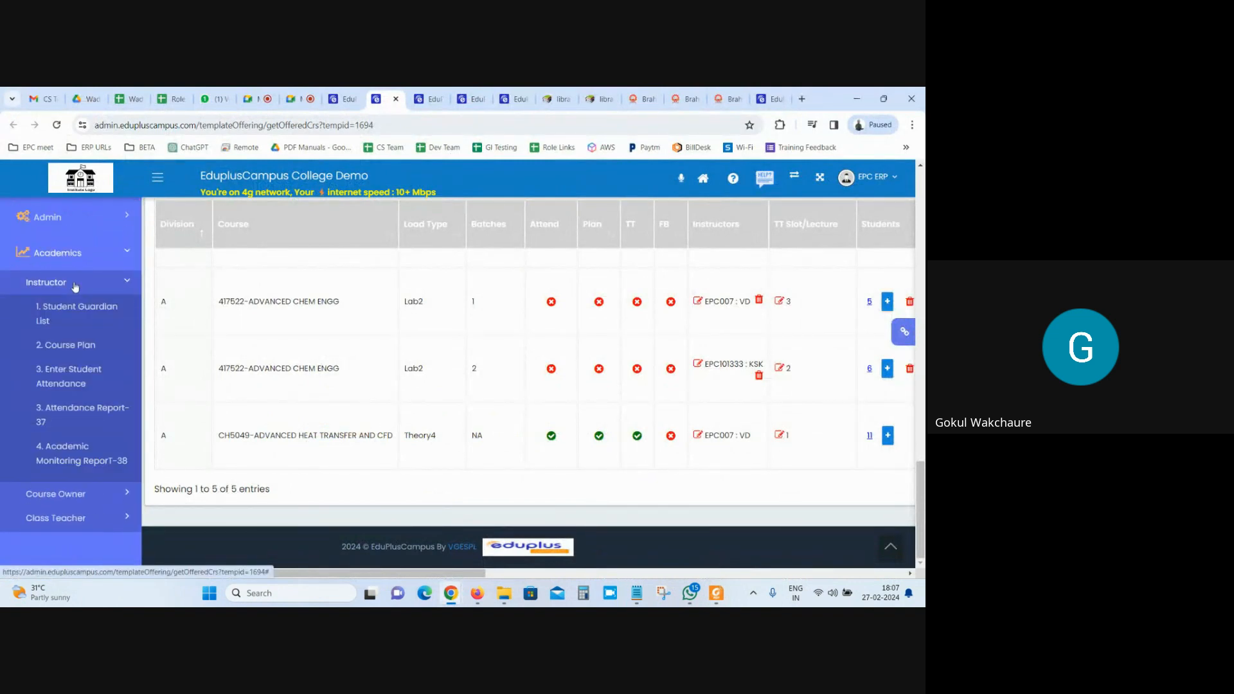
Switch to the SOP in Foxit PDF Reader and go over activity 5, filling the planned dates by instructor in Course Plan Execution.
{"action": "left_click", "coordinate": [716, 592]}
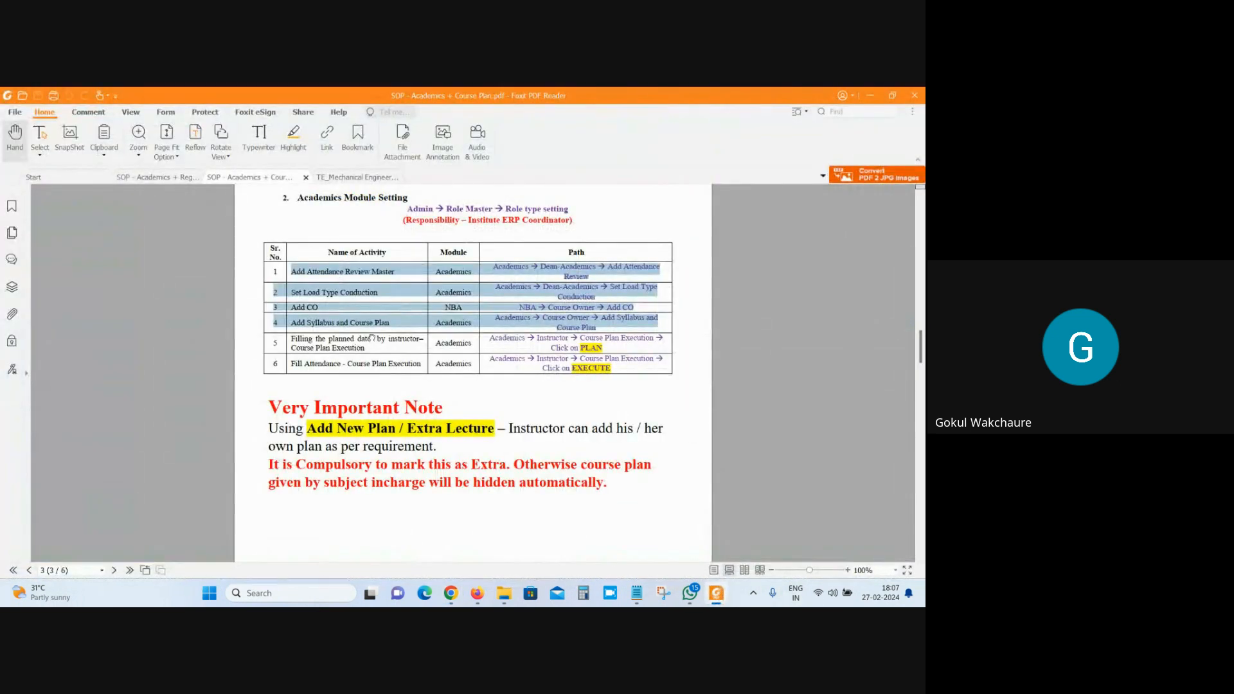
{"action": "left_click", "coordinate": [340, 342]}
{"action": "left_click_drag", "start_coordinate": [293, 339], "coordinate": [370, 346]}
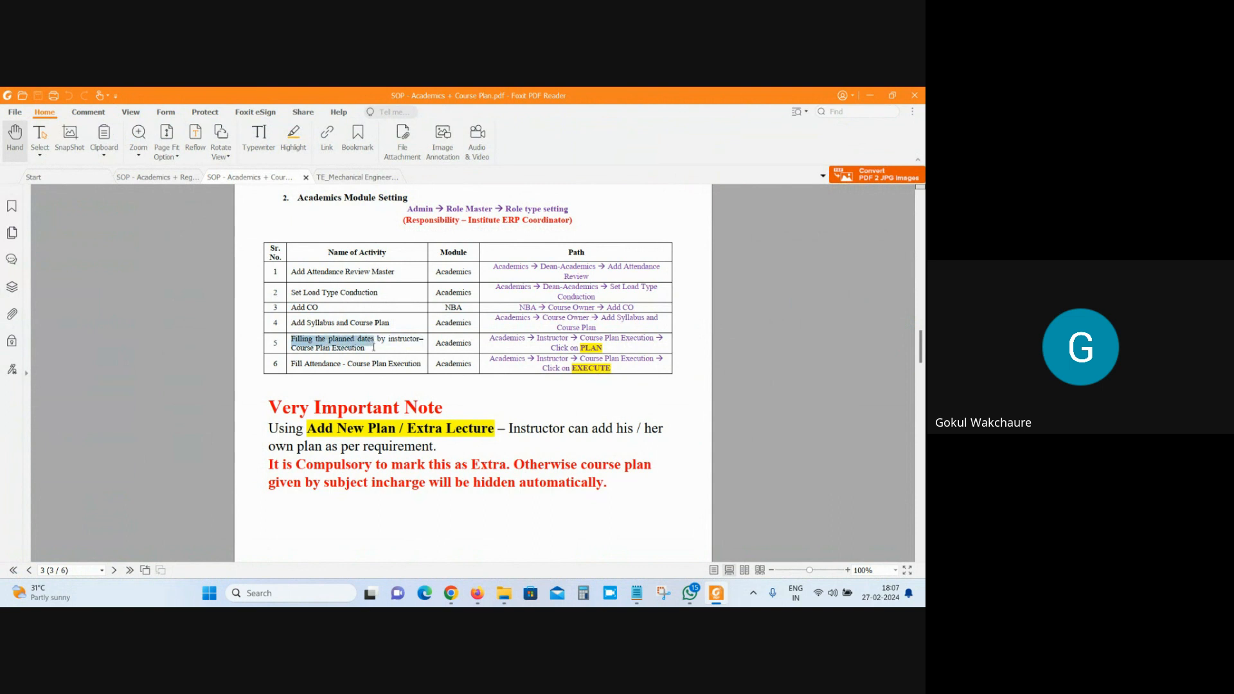
{"action": "left_click", "coordinate": [299, 342]}
{"action": "left_click_drag", "start_coordinate": [292, 339], "coordinate": [367, 347]}
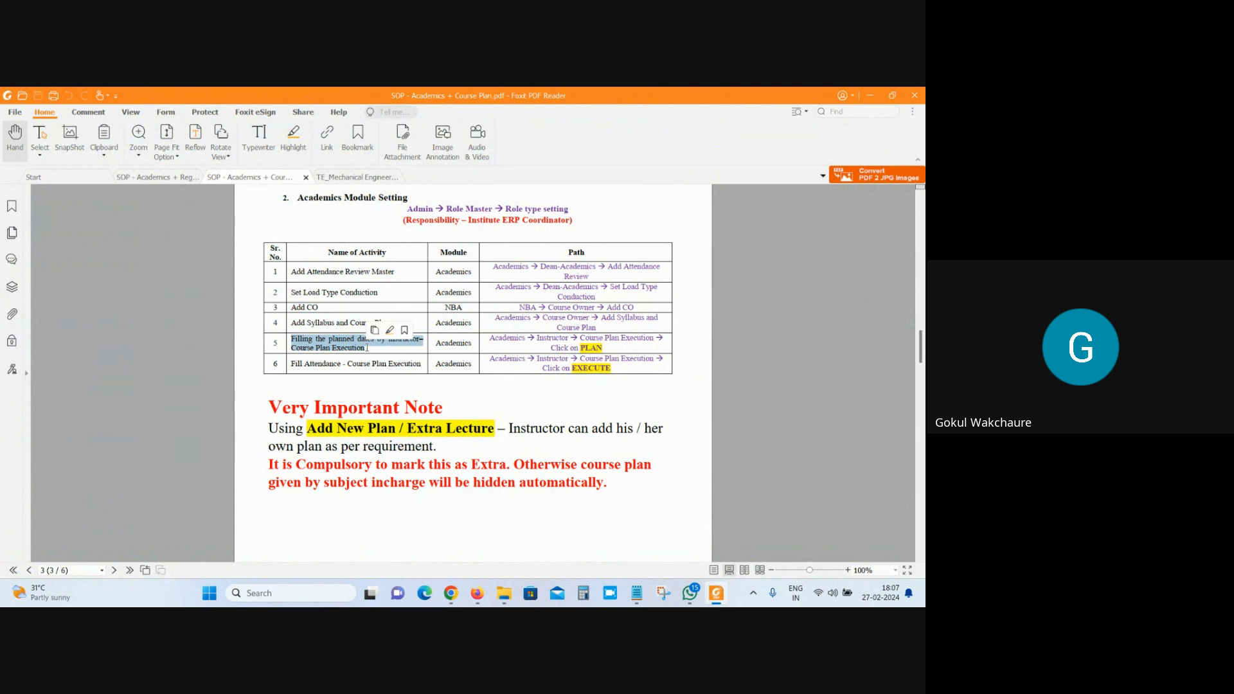
{"action": "left_click", "coordinate": [367, 348]}
{"action": "triple_click", "coordinate": [357, 345]}
Switch back to EduplusCampus in Chrome and open the Academics instructor's Course Plan page in a separate tab.
{"action": "mouse_move", "coordinate": [450, 592]}
{"action": "left_click", "coordinate": [376, 543]}
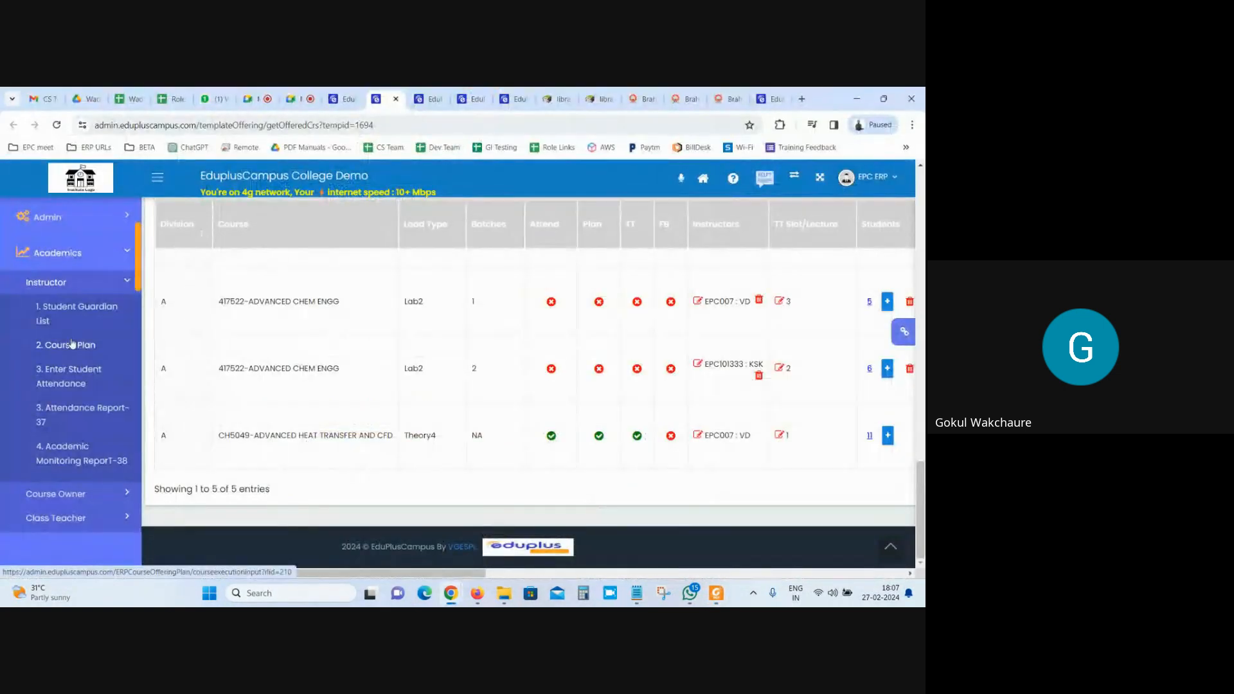
{"action": "left_click", "coordinate": [96, 283]}
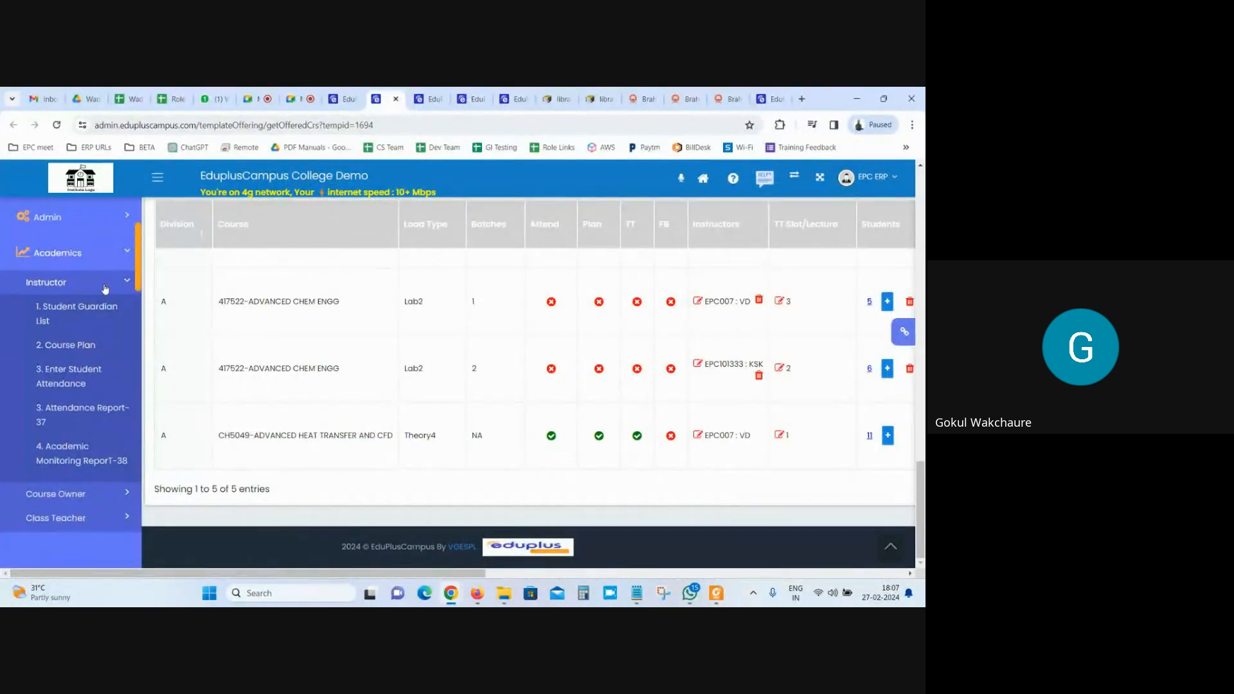
{"action": "left_click", "coordinate": [81, 257]}
{"action": "left_click", "coordinate": [72, 257]}
{"action": "left_click", "coordinate": [78, 284]}
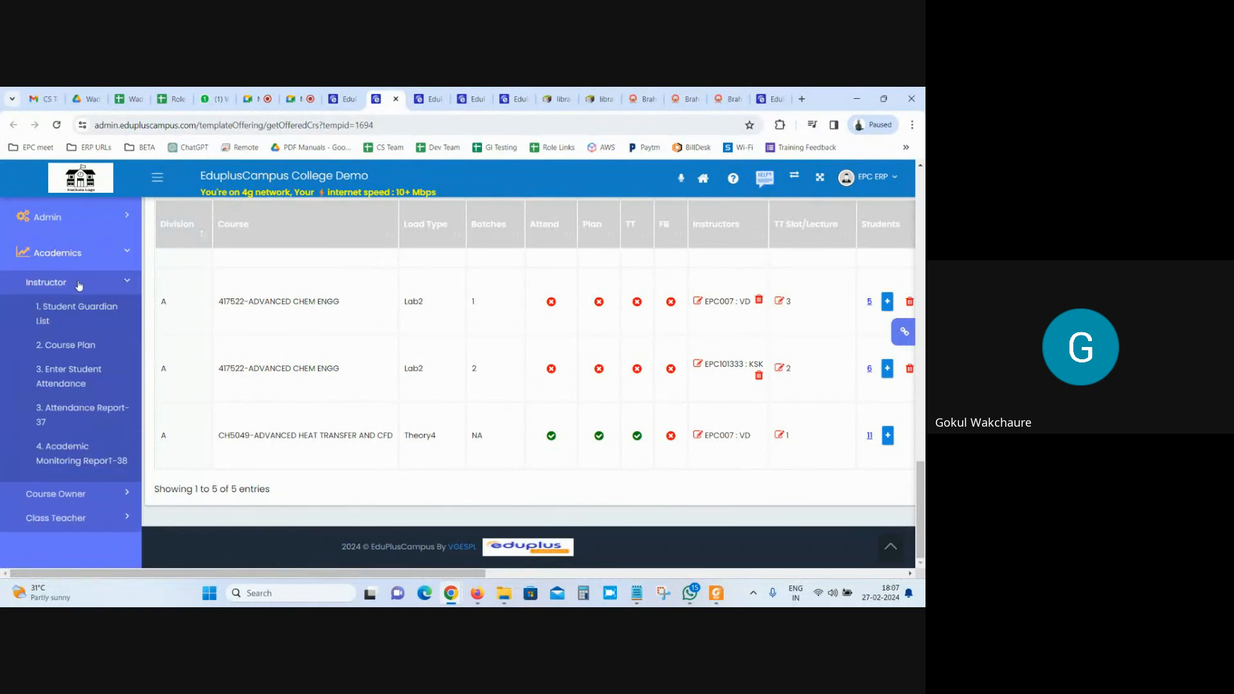
{"action": "right_click", "coordinate": [61, 350]}
{"action": "left_click", "coordinate": [88, 360]}
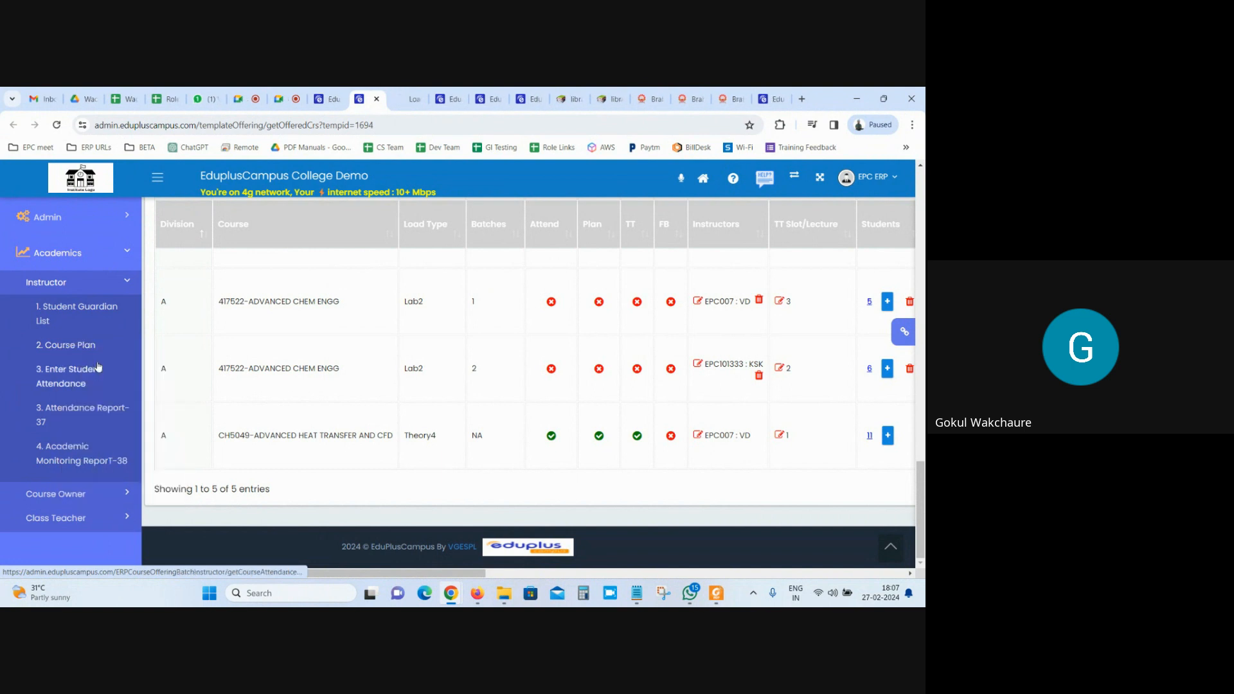
{"action": "left_click", "coordinate": [405, 98]}
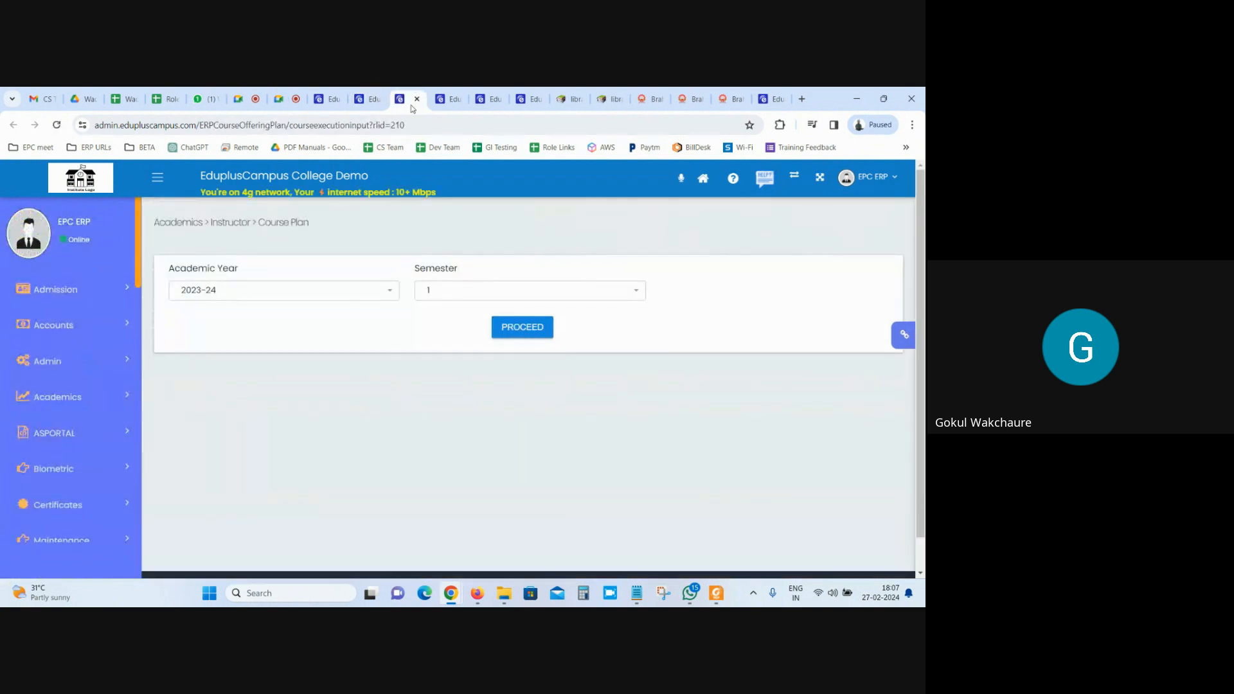
List the subjects for academic year 2023-24, semester 1, and request the plan of the CH5049 : AHTAC theory subject.
{"action": "left_click", "coordinate": [528, 330]}
{"action": "scroll", "coordinate": [622, 338], "scroll_direction": "down", "scroll_amount": 2}
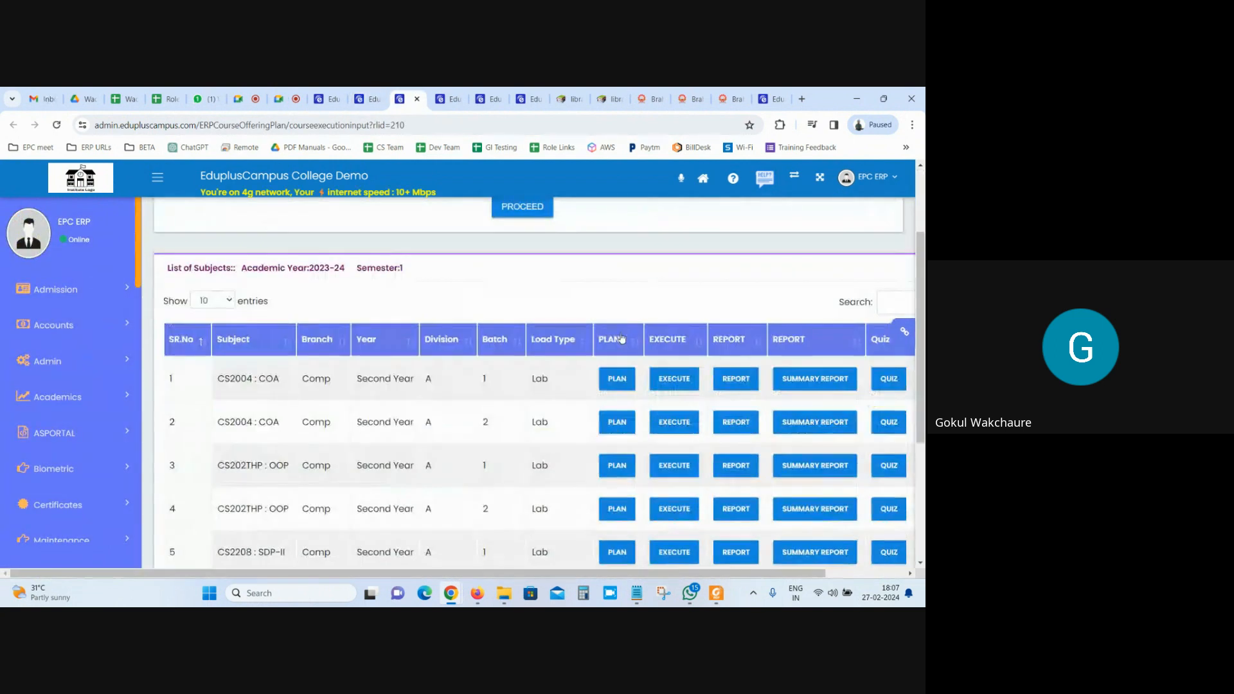
{"action": "left_click_drag", "start_coordinate": [919, 259], "coordinate": [926, 433]}
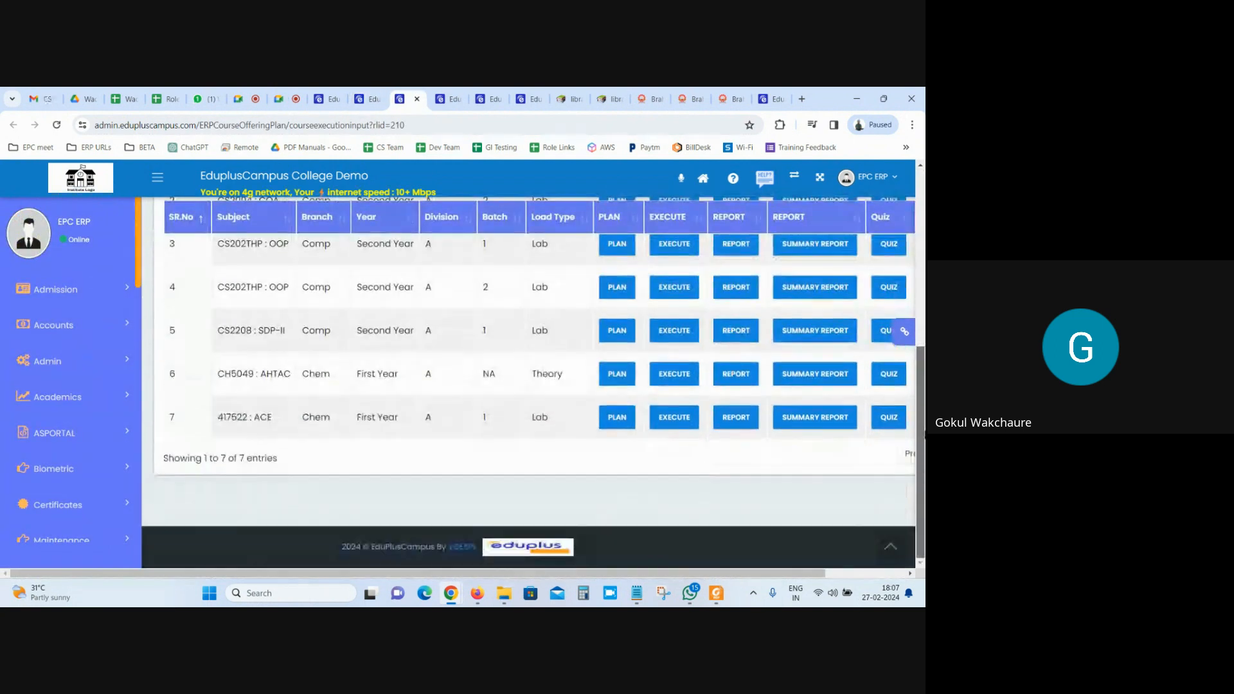
{"action": "scroll", "coordinate": [745, 479], "scroll_direction": "up", "scroll_amount": 3}
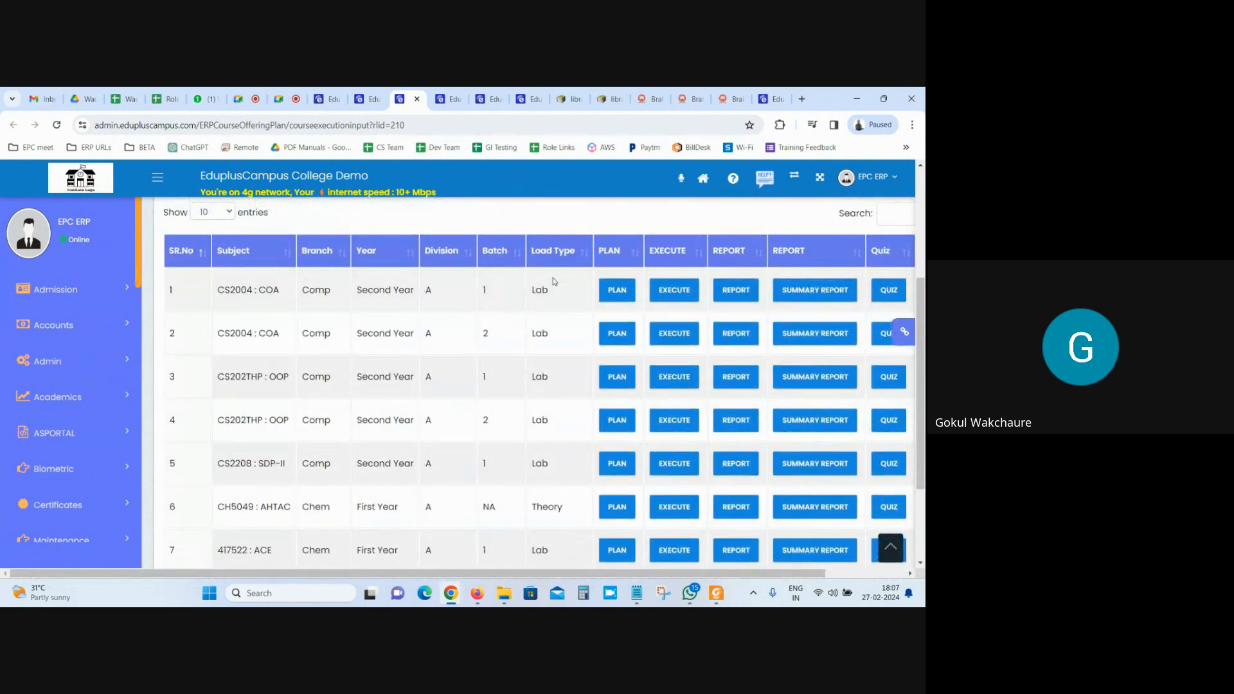
{"action": "scroll", "coordinate": [496, 427], "scroll_direction": "down", "scroll_amount": 3}
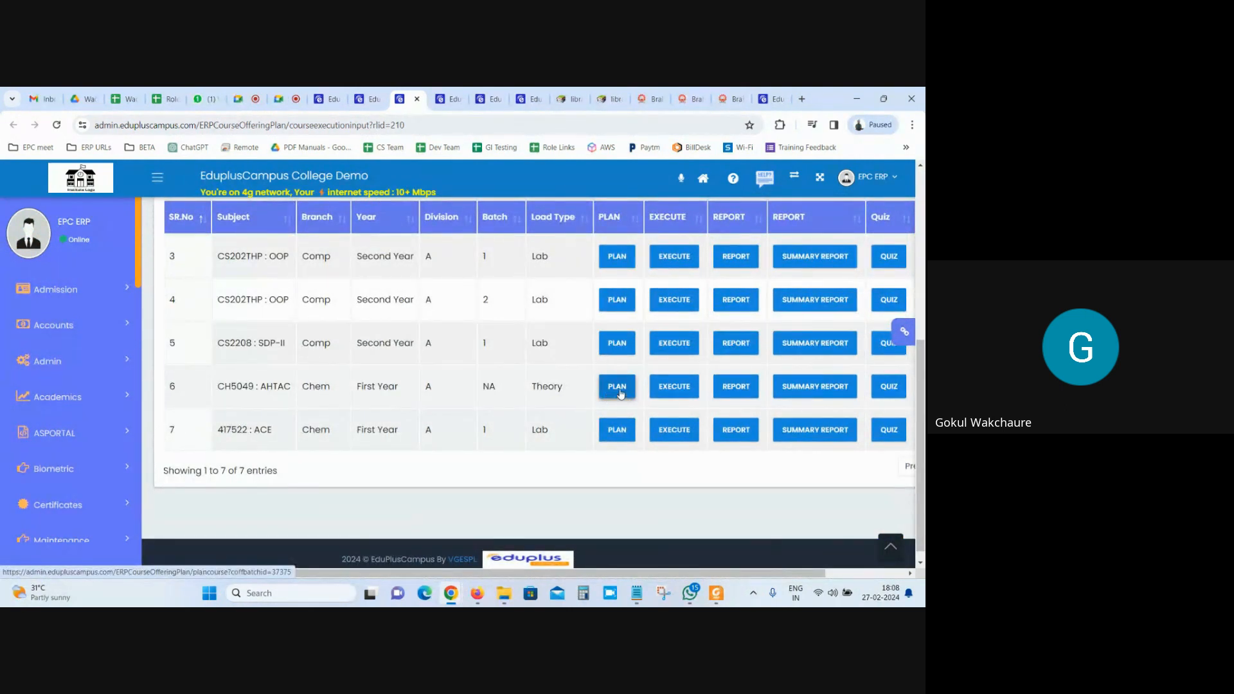
{"action": "left_click", "coordinate": [618, 391]}
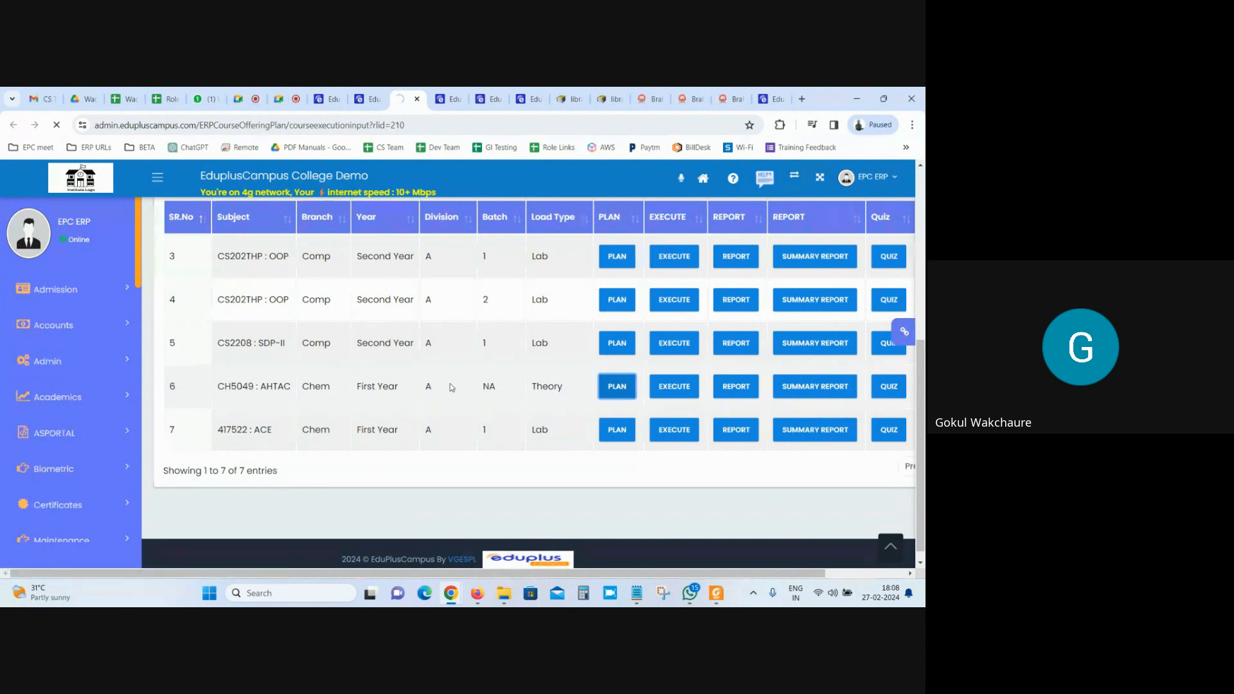
{"action": "mouse_move", "coordinate": [921, 372]}
{"action": "left_mouse_down"}
{"action": "mouse_move", "coordinate": [921, 205]}
{"action": "mouse_move", "coordinate": [920, 366]}
{"action": "left_mouse_up"}
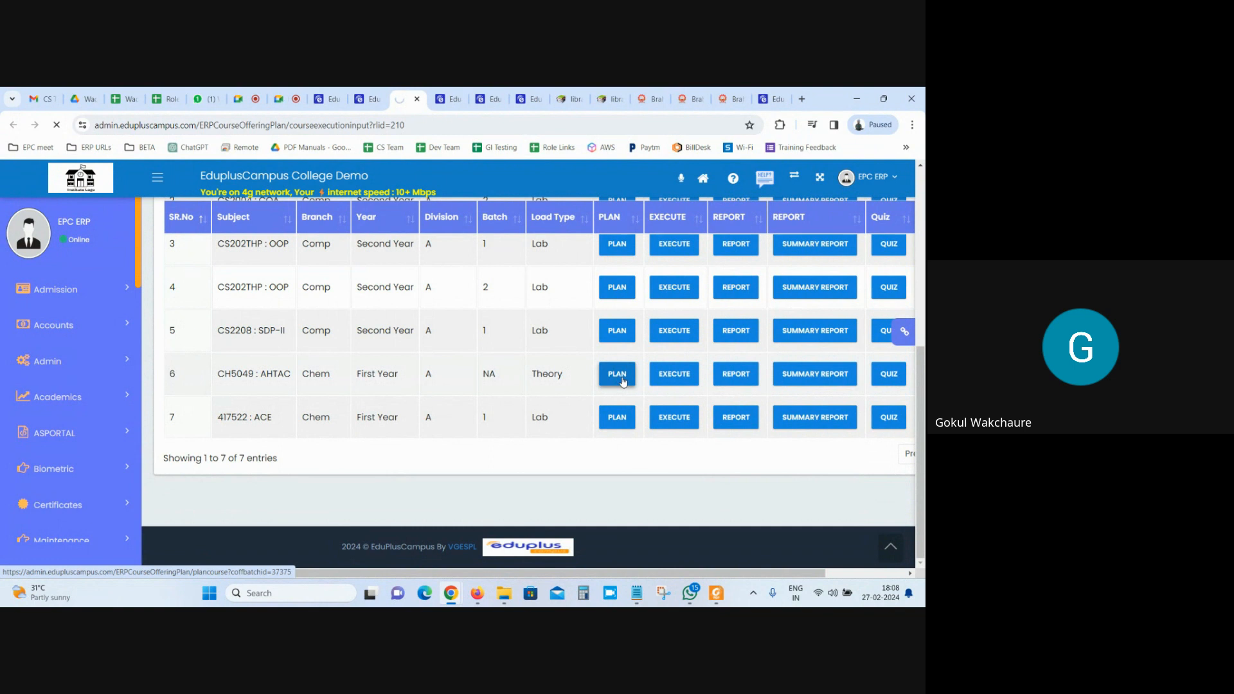
Look through the open EduplusCampus pages, including the offered courses, the course owners and the saved CH5049 theory plan.
{"action": "left_click", "coordinate": [368, 99]}
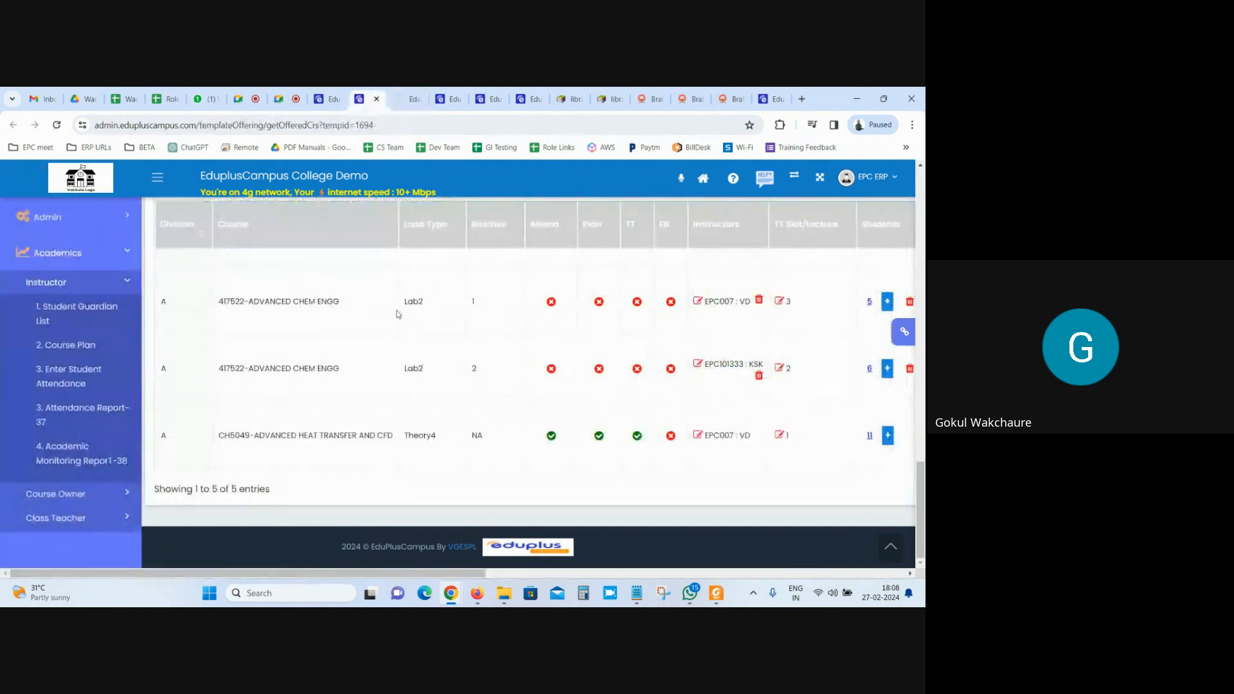
{"action": "left_click", "coordinate": [450, 98]}
{"action": "left_click", "coordinate": [492, 97]}
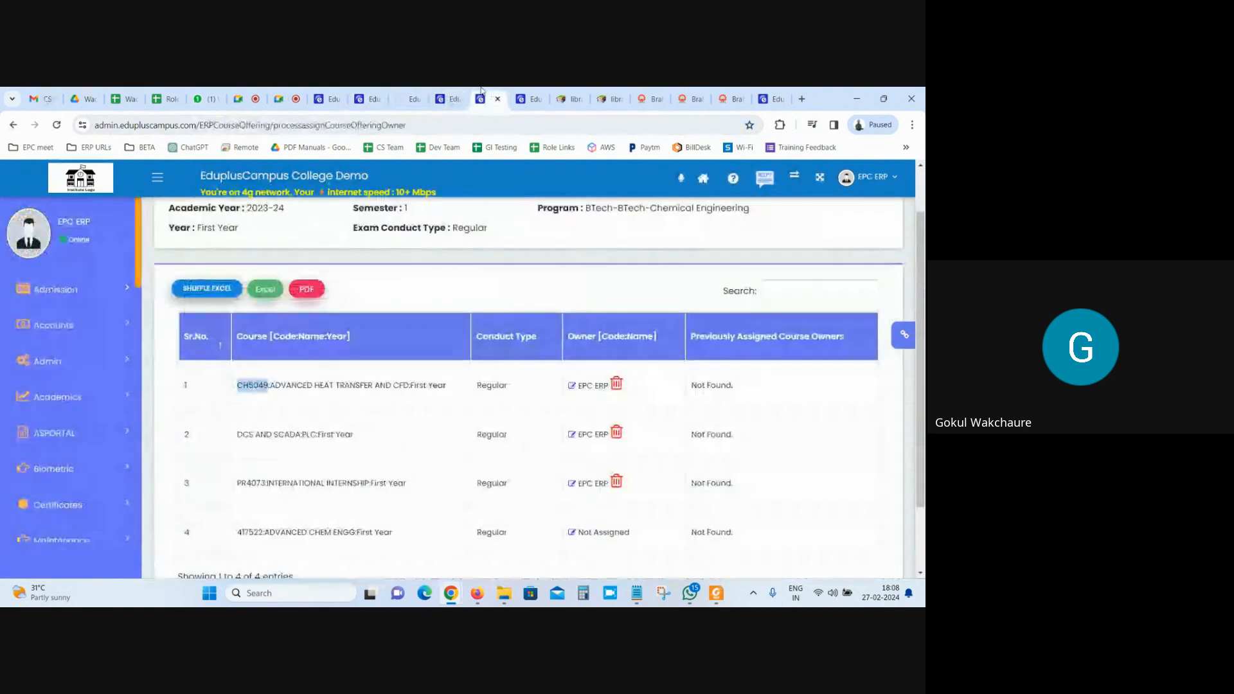
{"action": "left_click", "coordinate": [531, 94]}
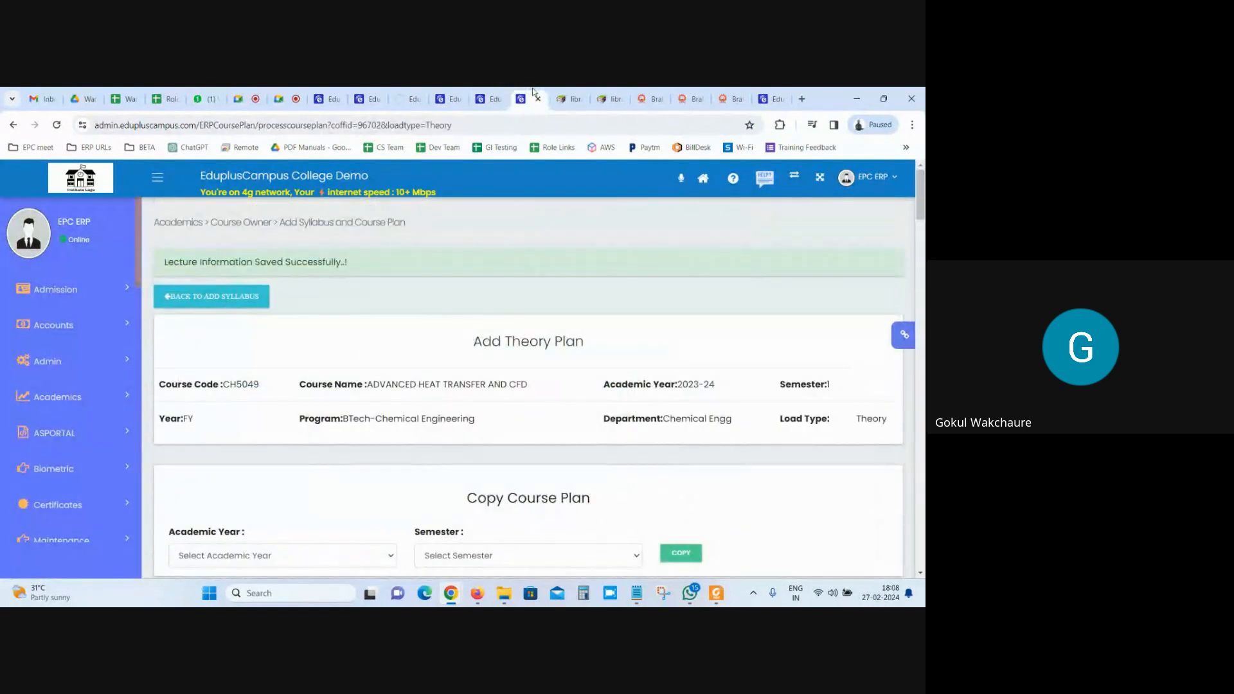
{"action": "scroll", "coordinate": [472, 327], "scroll_direction": "down", "scroll_amount": 4}
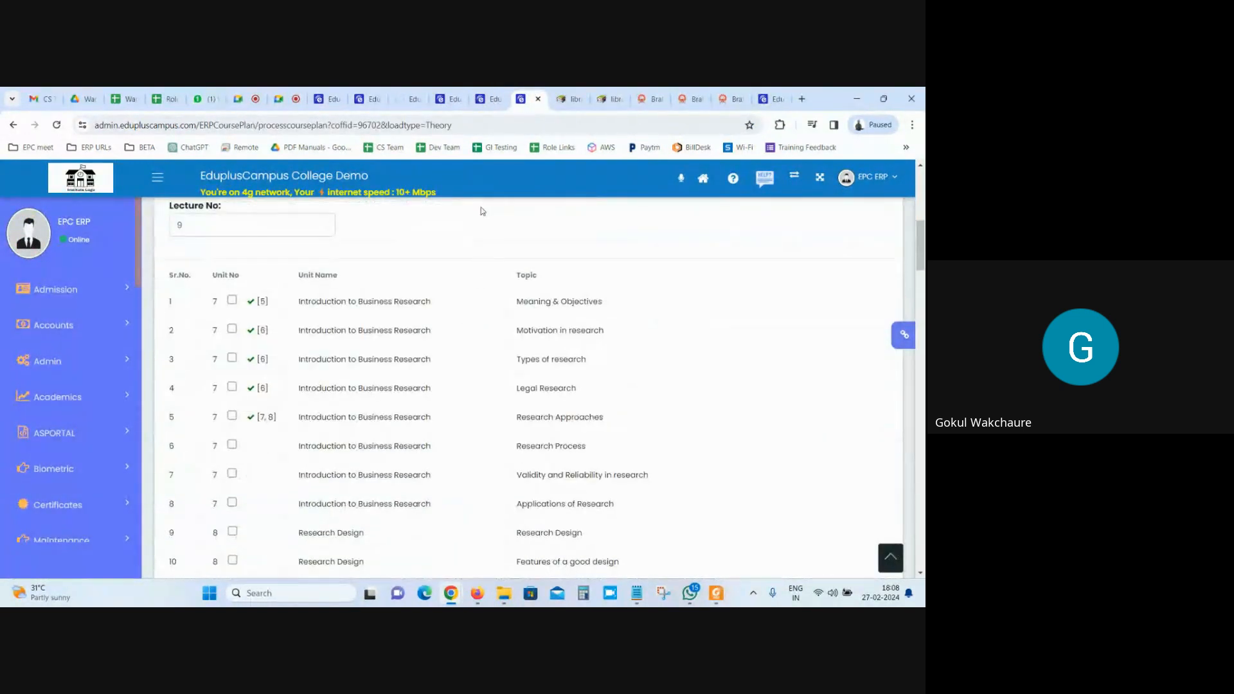
{"action": "key", "text": "alt+Left"}
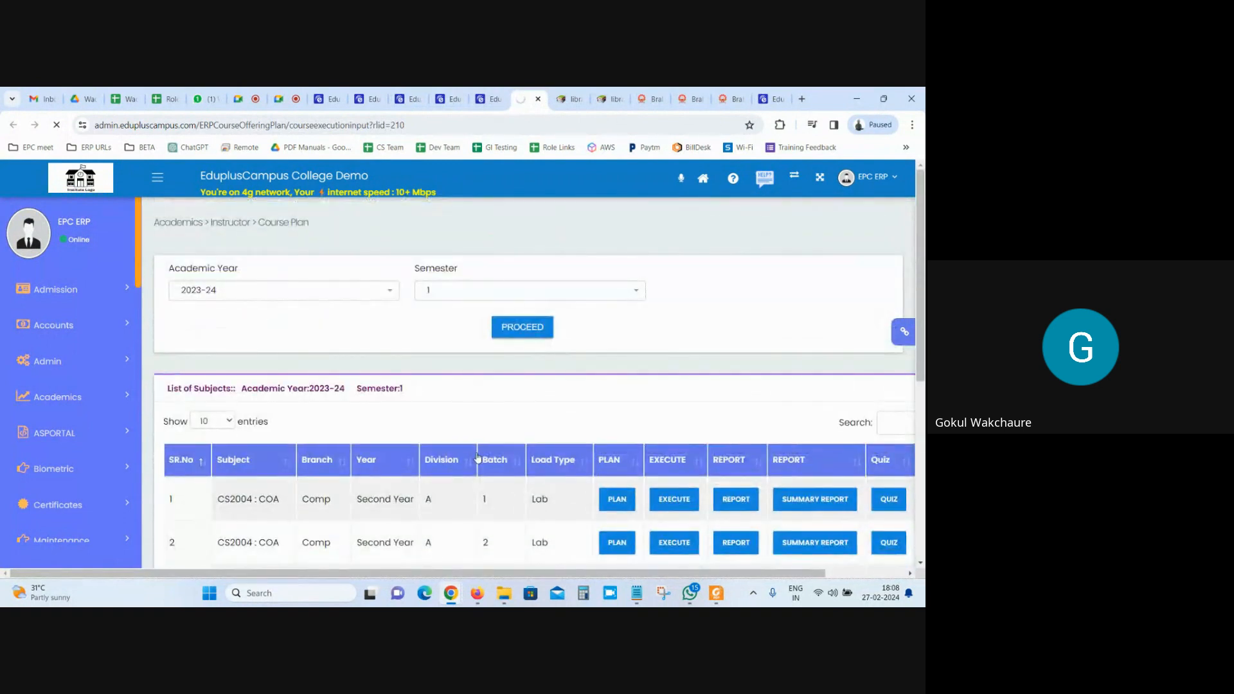
{"action": "key", "text": "ctrl+shift+Tab"}
{"action": "scroll", "coordinate": [482, 350], "scroll_direction": "up", "scroll_amount": 3}
{"action": "scroll", "coordinate": [481, 351], "scroll_direction": "up", "scroll_amount": 3}
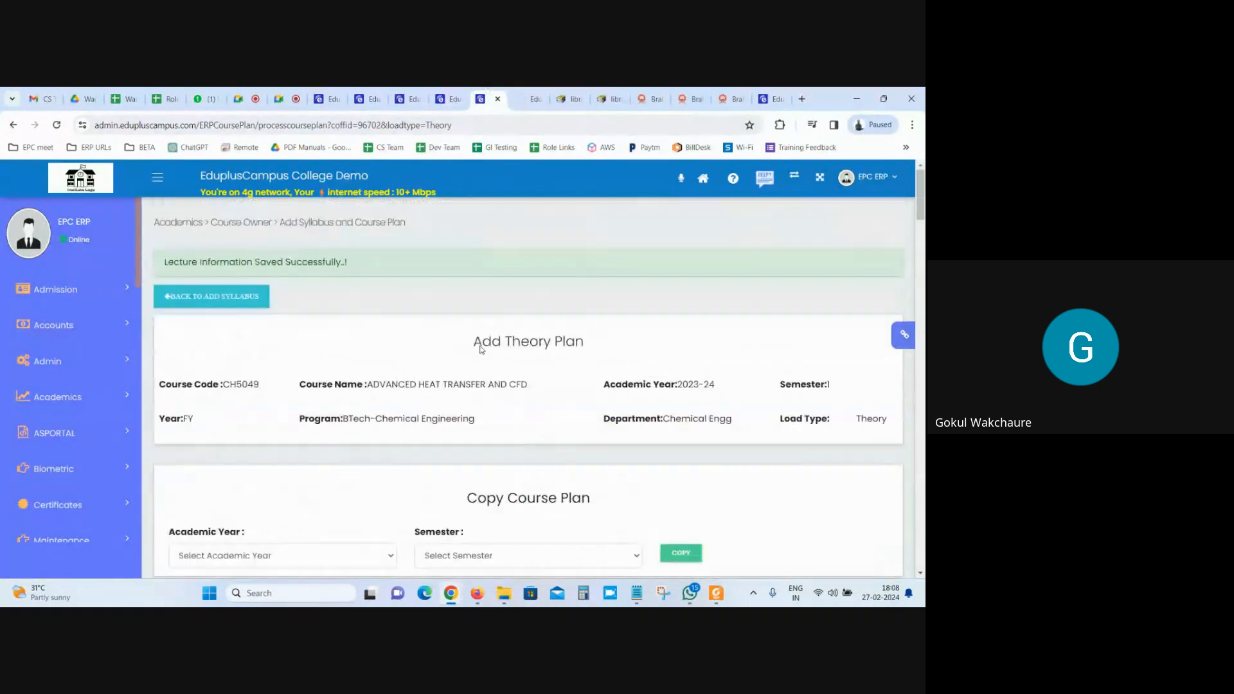
{"action": "left_click", "coordinate": [523, 92]}
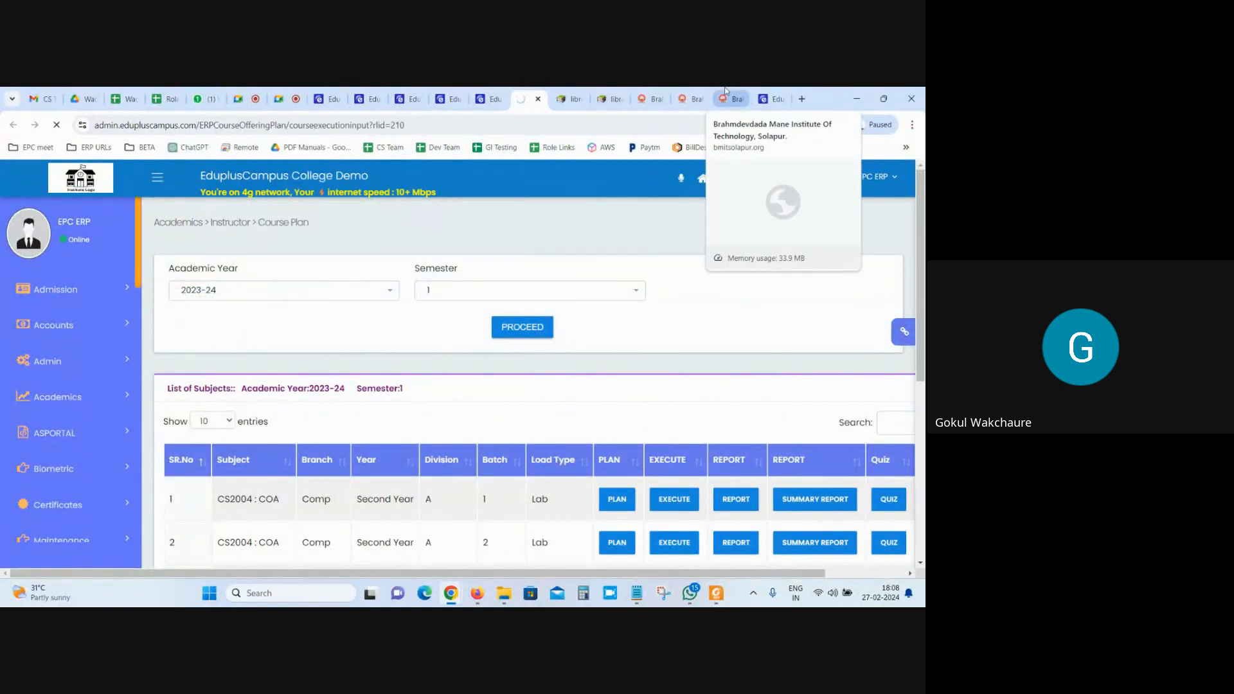
{"action": "left_click", "coordinate": [771, 98]}
{"action": "left_click", "coordinate": [801, 98]}
{"action": "type", "text": "admin.edu"}
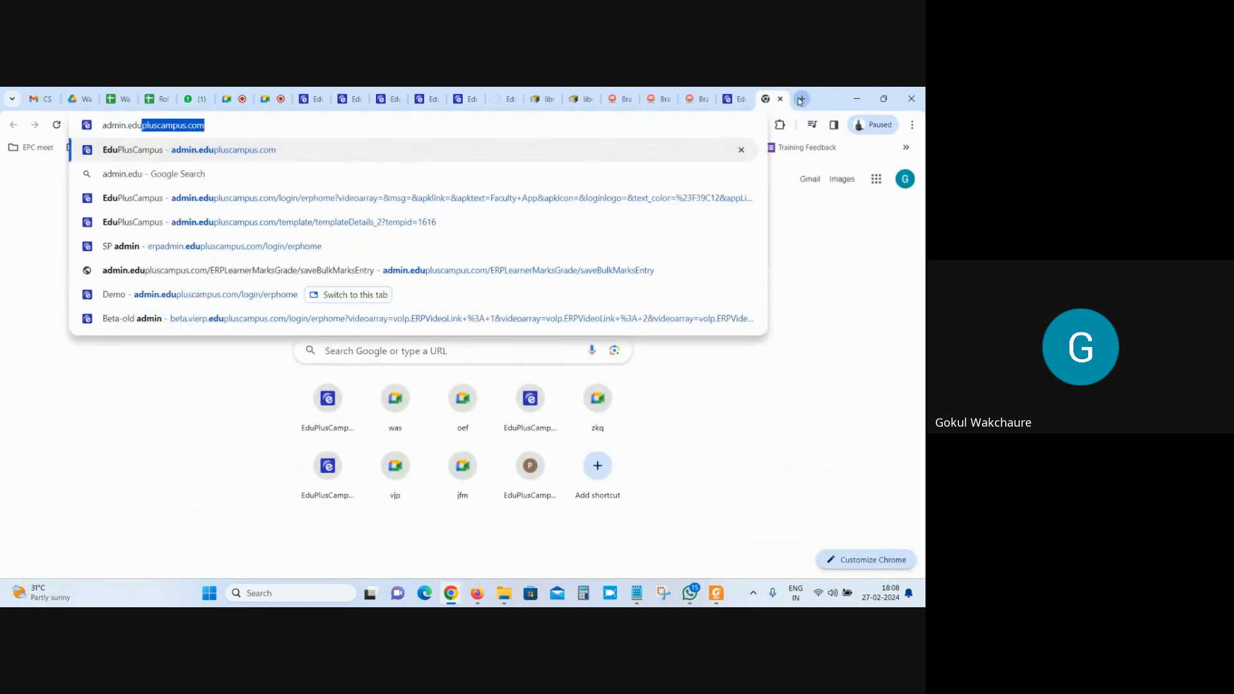
{"action": "key", "text": "Return"}
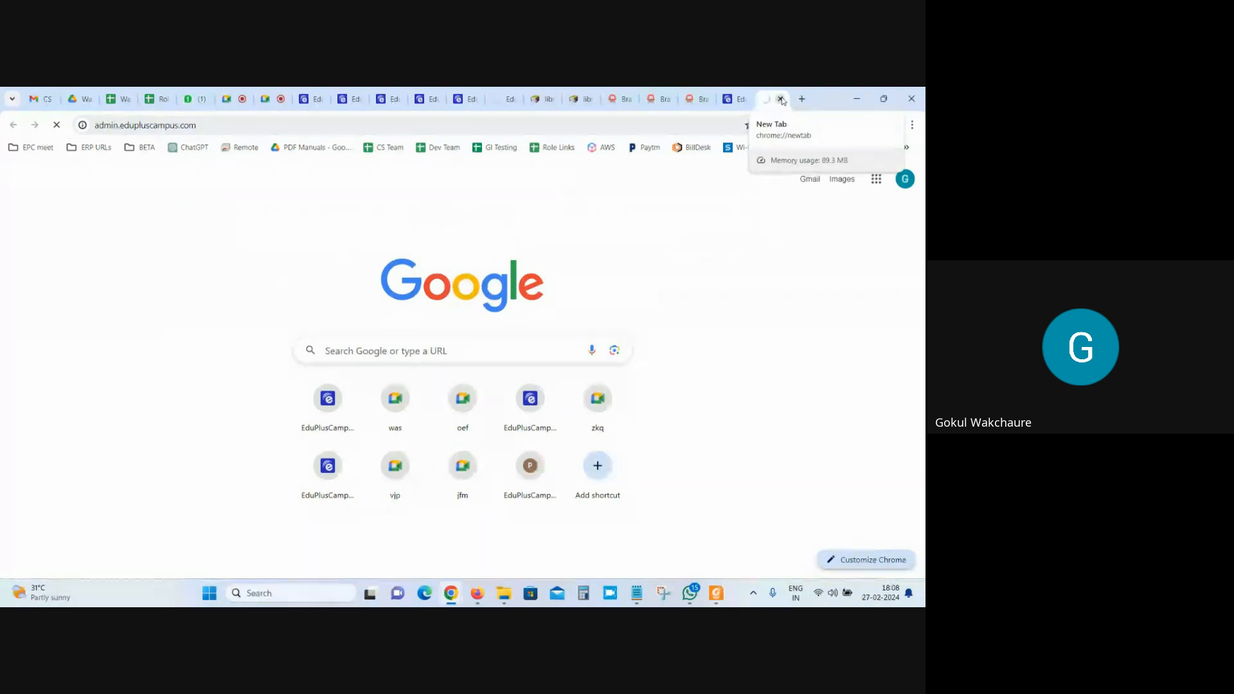
{"action": "left_click", "coordinate": [781, 100]}
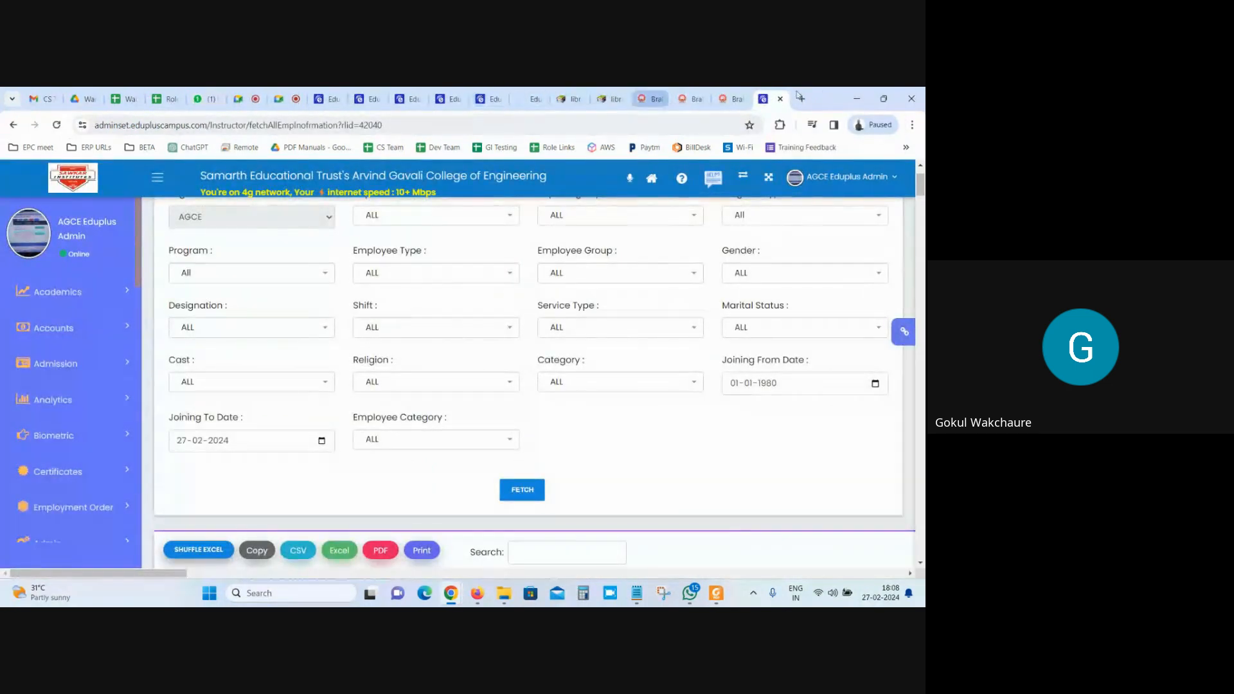
Open admin.zealerp.in in a new tab and sign in with the account e-mail and password.
{"action": "left_click", "coordinate": [801, 100]}
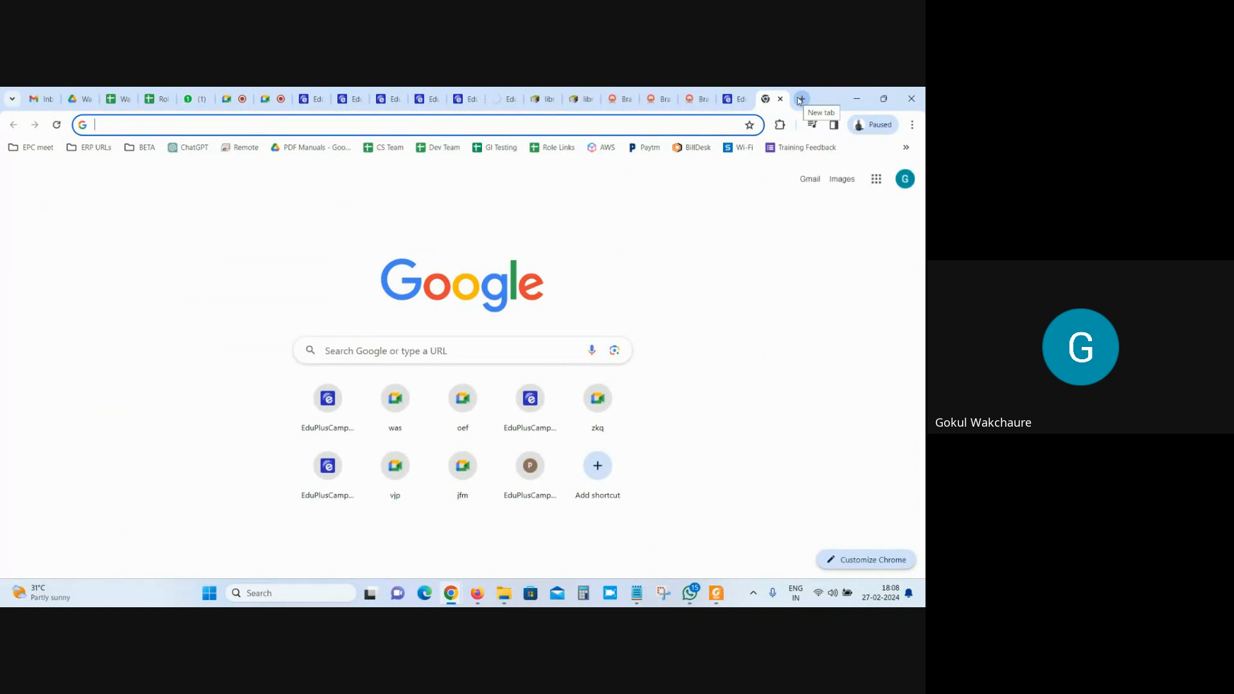
{"action": "type", "text": "admin.zea"}
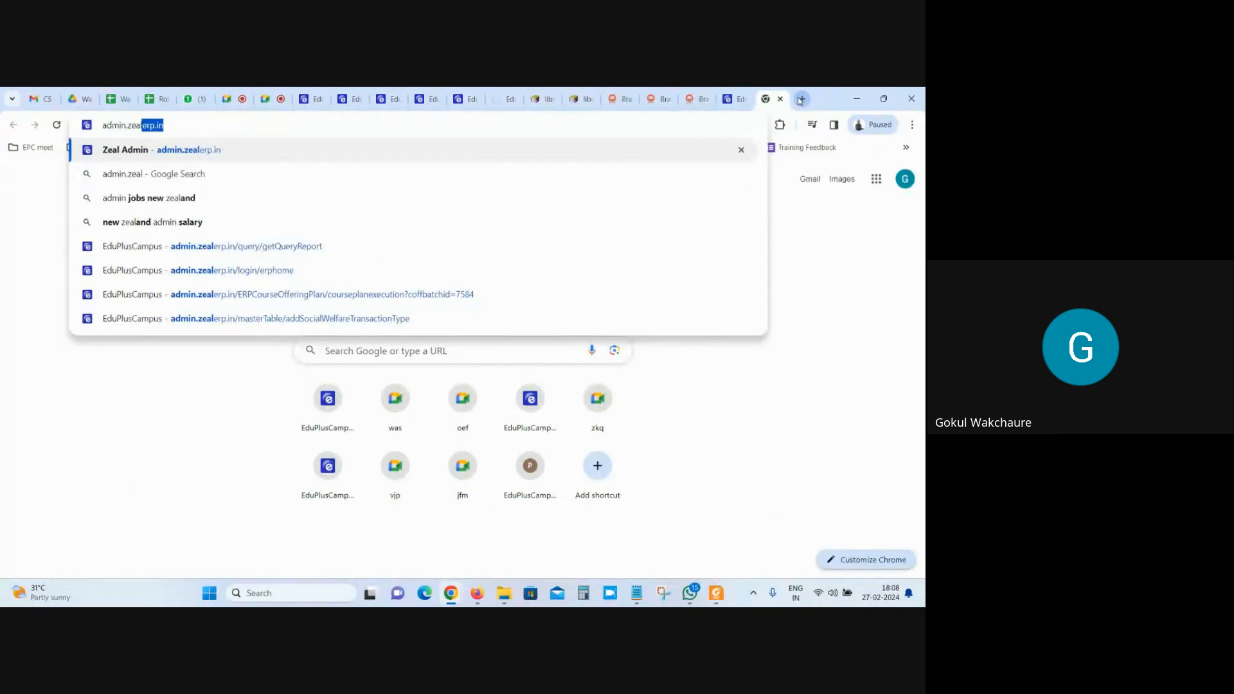
{"action": "key", "text": "Return"}
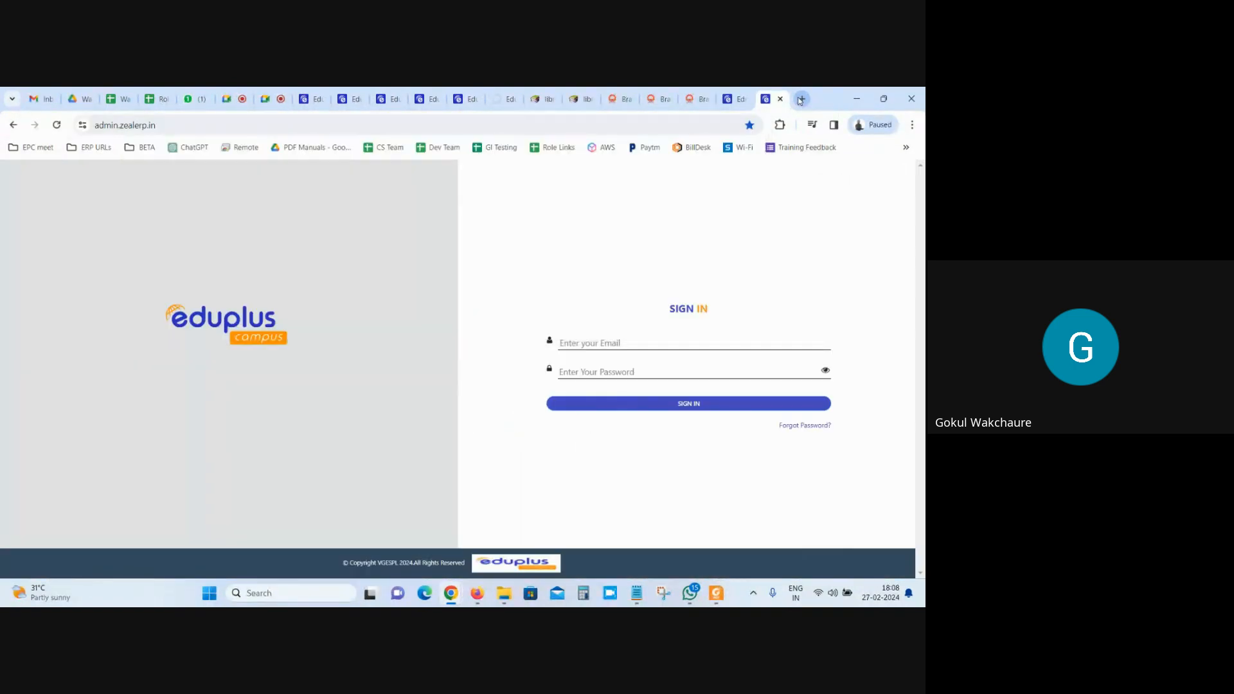
{"action": "left_click", "coordinate": [766, 399]}
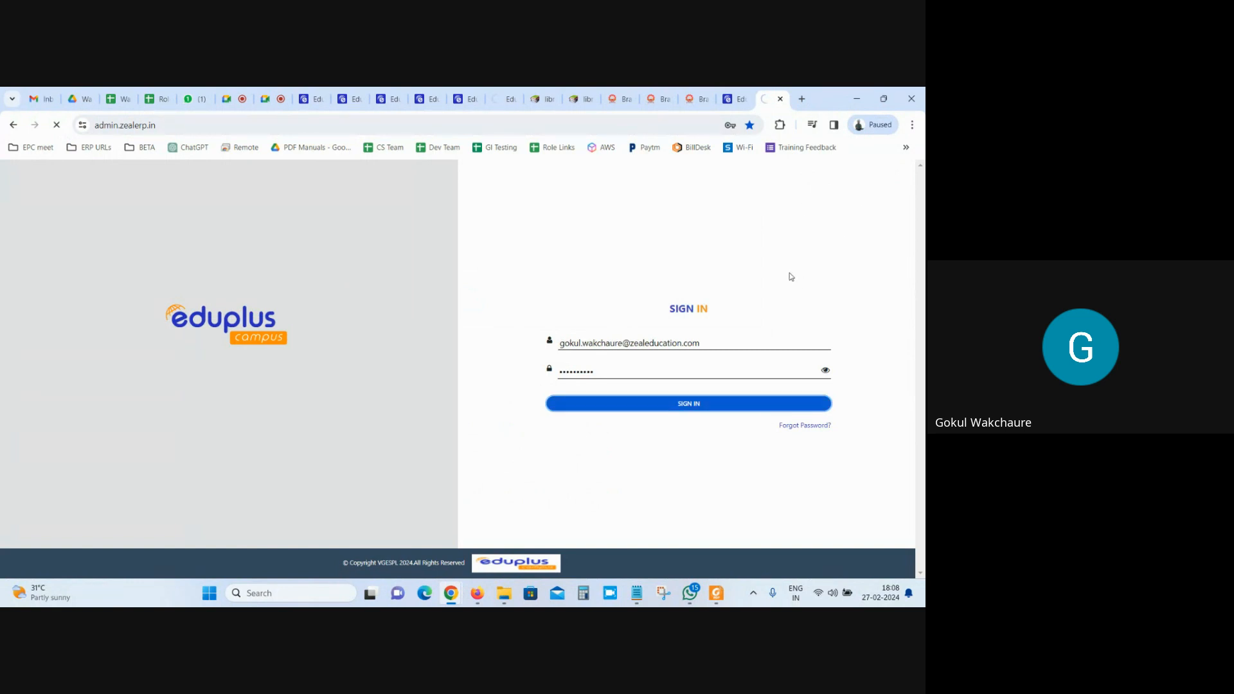
Switch to the SOP in Foxit PDF Reader, select activity 5 about the instructor filling the planned dates, and return to Chrome.
{"action": "left_click", "coordinate": [715, 592]}
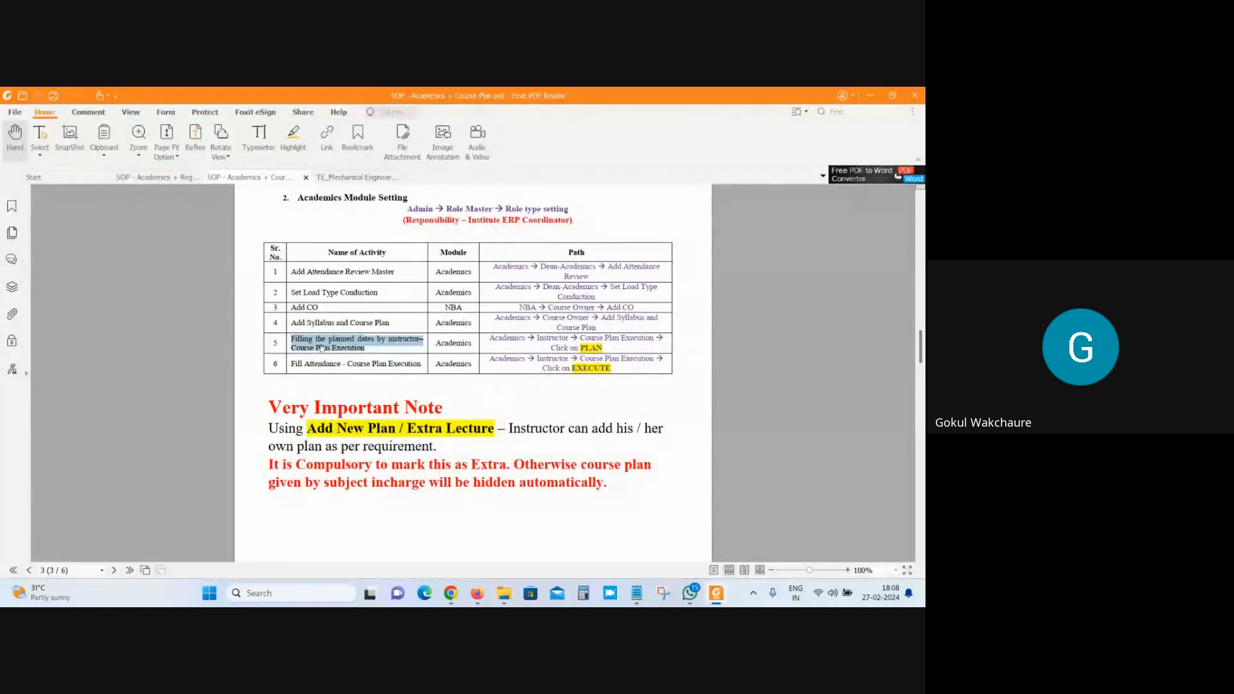
{"action": "left_click_drag", "start_coordinate": [291, 338], "coordinate": [379, 360]}
{"action": "mouse_move", "coordinate": [451, 592]}
{"action": "left_click", "coordinate": [374, 551]}
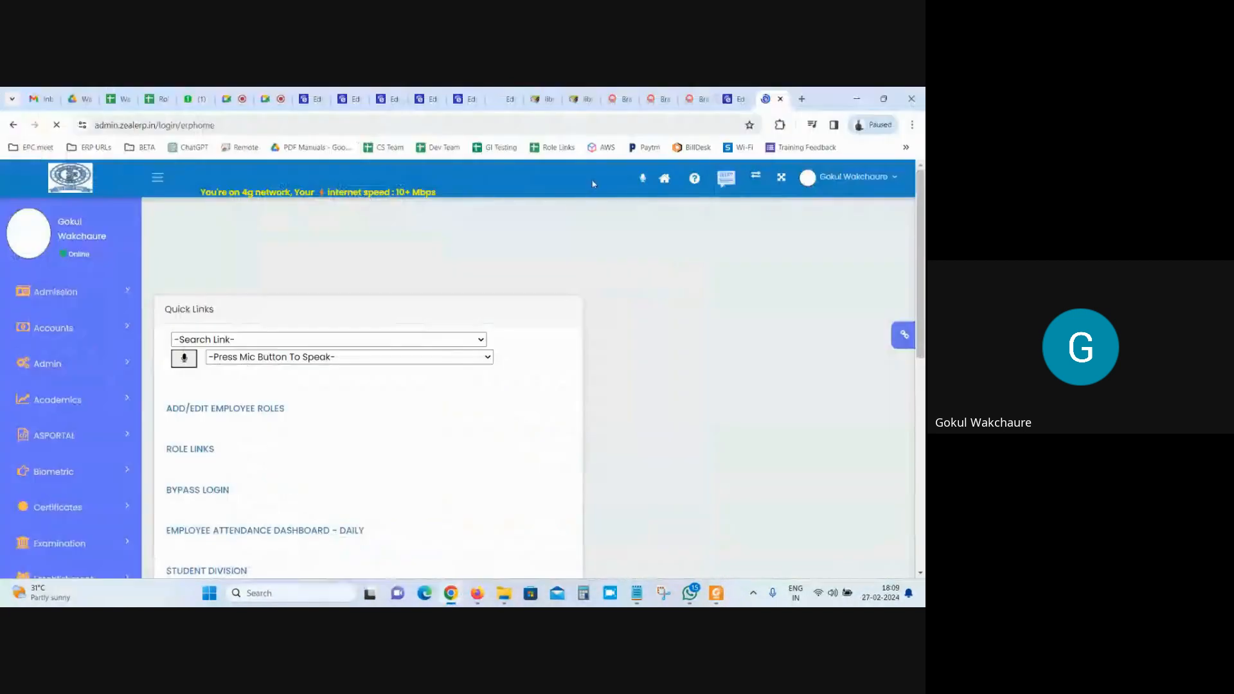
Go to the Course Plan Execution page for the instructor (subject teacher) in the Academics module.
{"action": "left_click", "coordinate": [65, 401]}
{"action": "scroll", "coordinate": [77, 309], "scroll_direction": "down", "scroll_amount": 3}
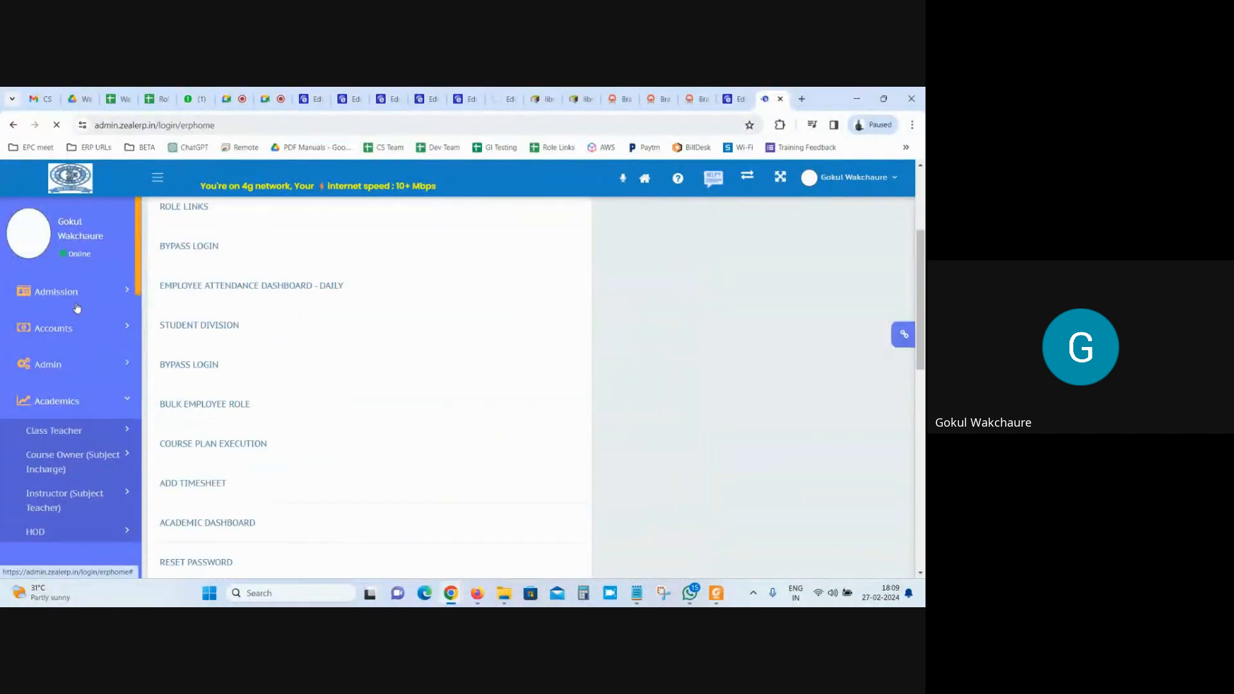
{"action": "scroll", "coordinate": [71, 308], "scroll_direction": "down", "scroll_amount": 3}
{"action": "left_click", "coordinate": [44, 321]}
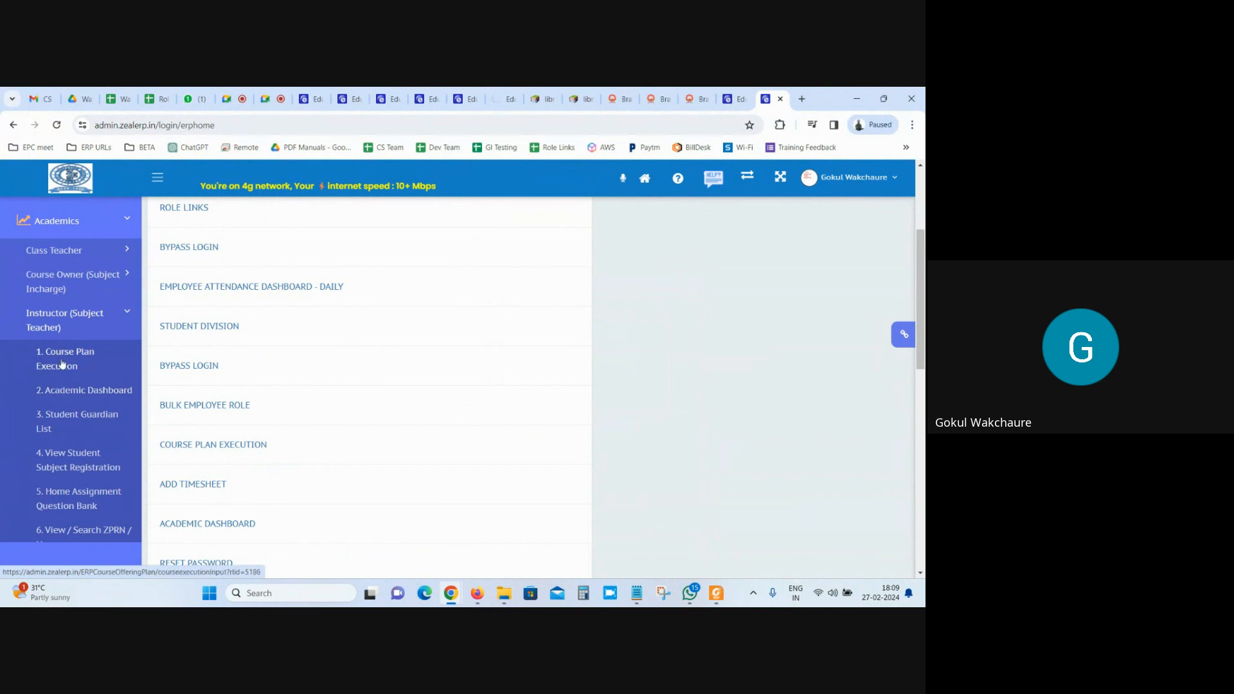
{"action": "left_click", "coordinate": [63, 365]}
List the subjects for academic year 2022-23, semester 1, and open the 101011 : EM theory plan of division B.
{"action": "left_click", "coordinate": [507, 336]}
{"action": "left_click", "coordinate": [363, 306]}
{"action": "left_click", "coordinate": [348, 388]}
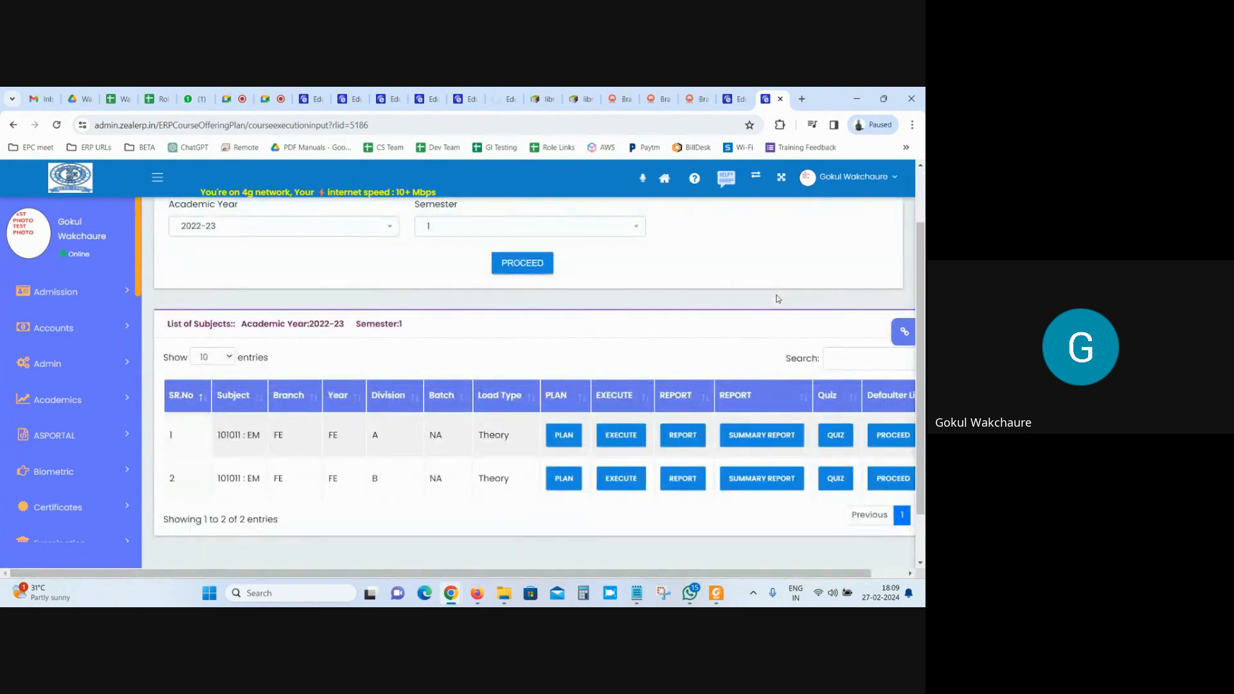
{"action": "scroll", "coordinate": [450, 359], "scroll_direction": "down", "scroll_amount": 2}
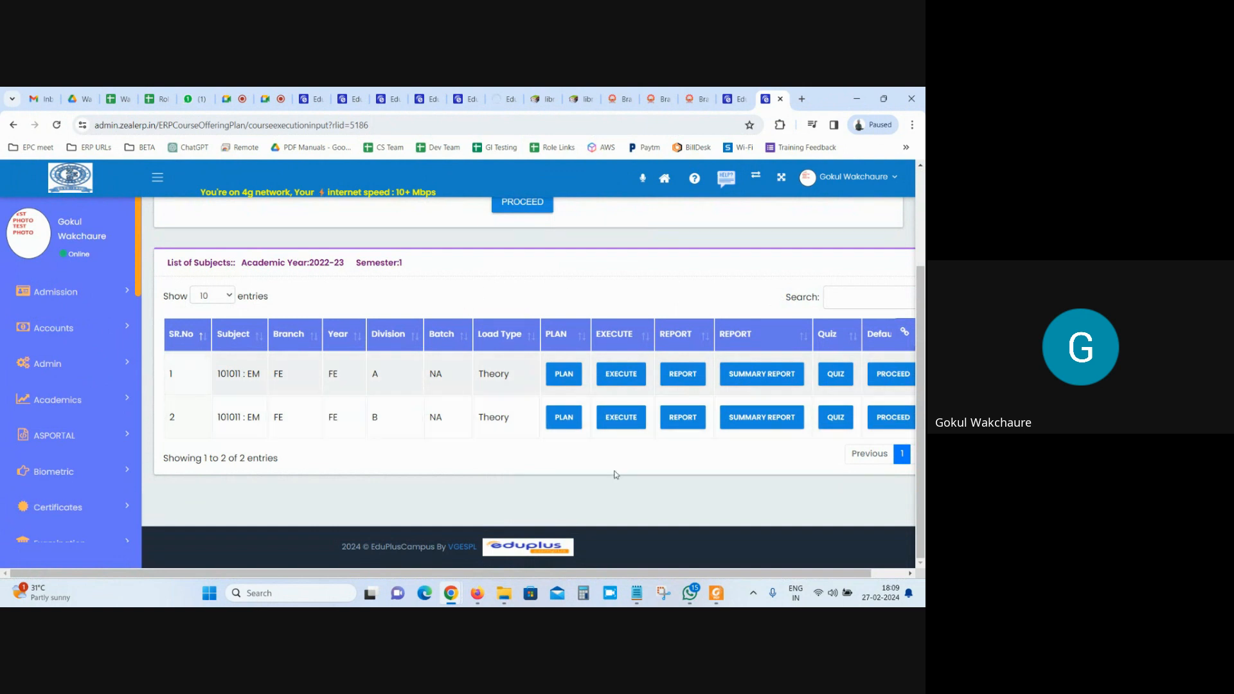
{"action": "left_click", "coordinate": [565, 417]}
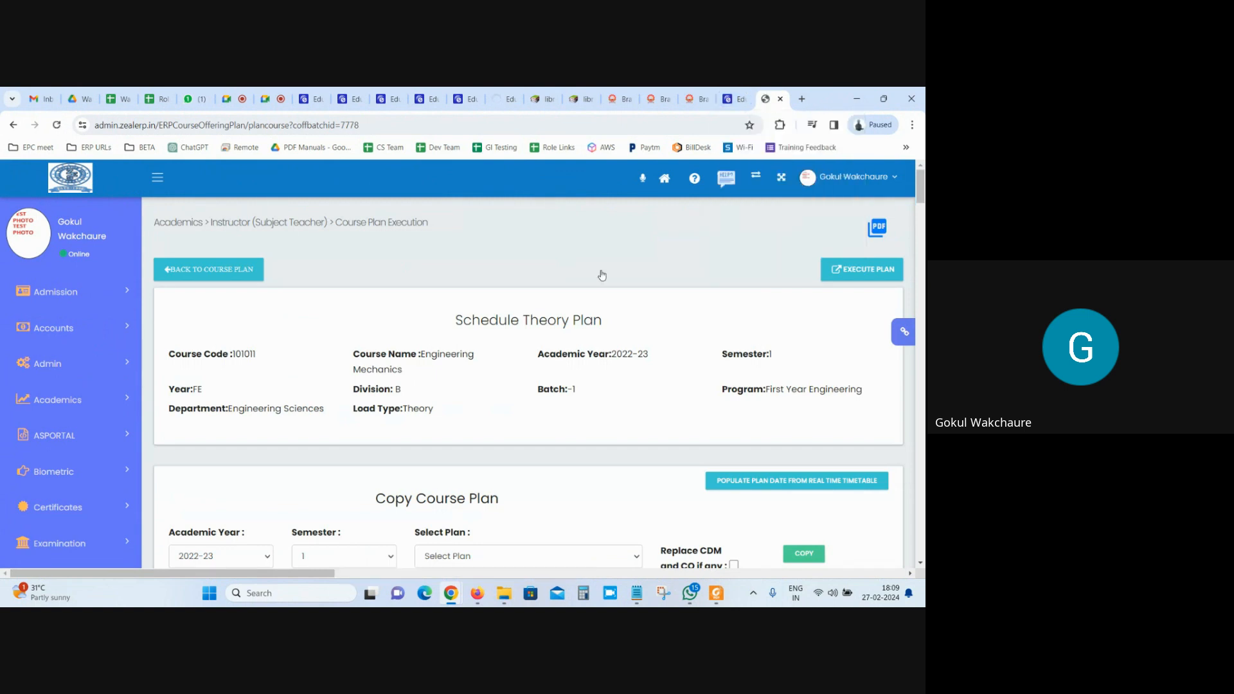
Examine the lectures, plan dates and units in the Engineering Mechanics theory plan of division B.
{"action": "scroll", "coordinate": [548, 378], "scroll_direction": "down", "scroll_amount": 1}
{"action": "scroll", "coordinate": [548, 378], "scroll_direction": "down", "scroll_amount": 10}
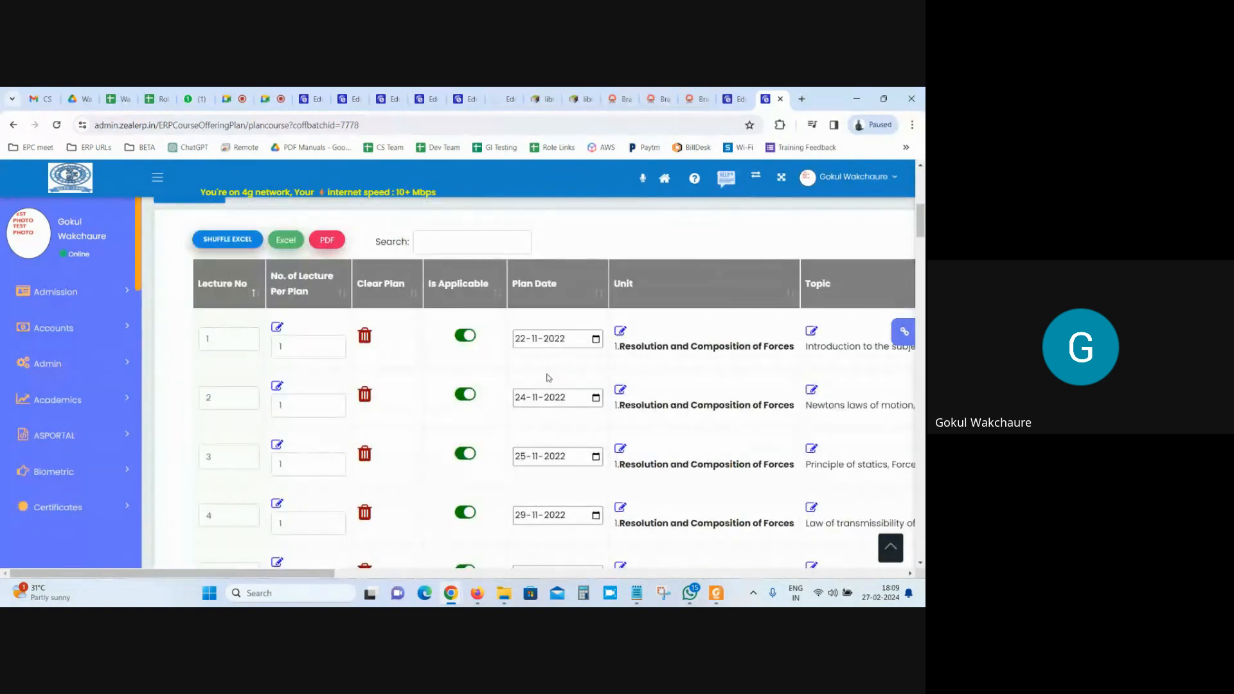
{"action": "scroll", "coordinate": [548, 377], "scroll_direction": "down", "scroll_amount": 15}
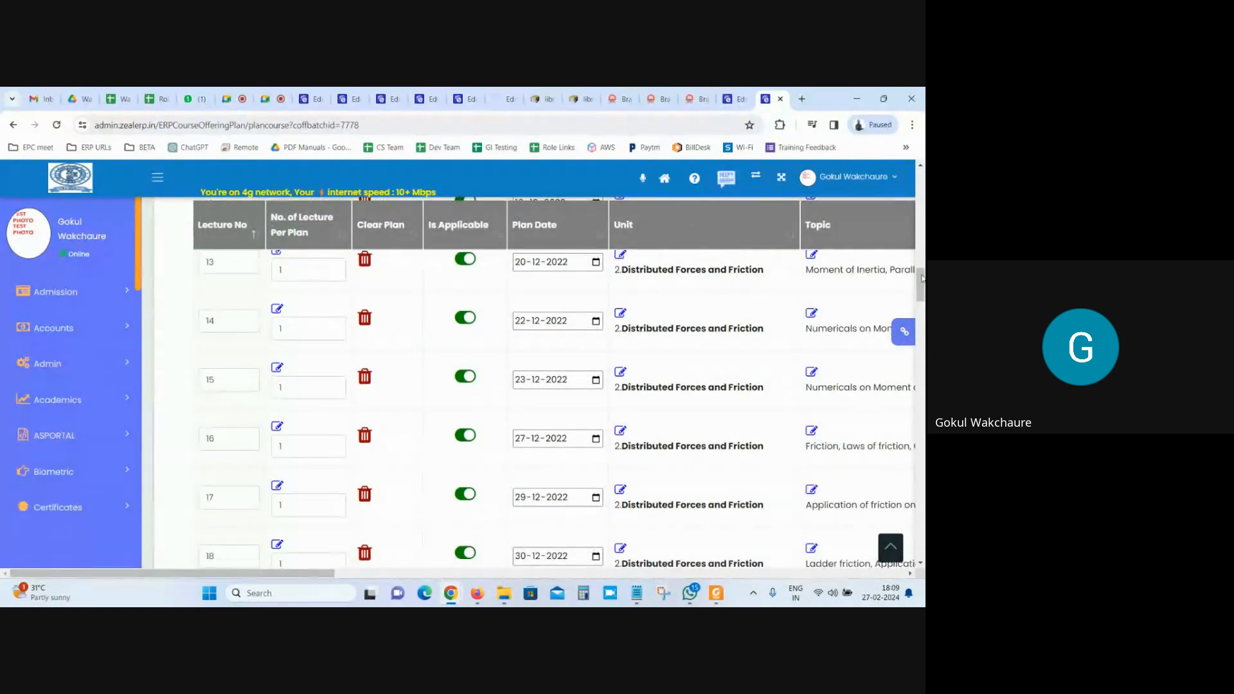
{"action": "scroll", "coordinate": [548, 378], "scroll_direction": "up", "scroll_amount": 20}
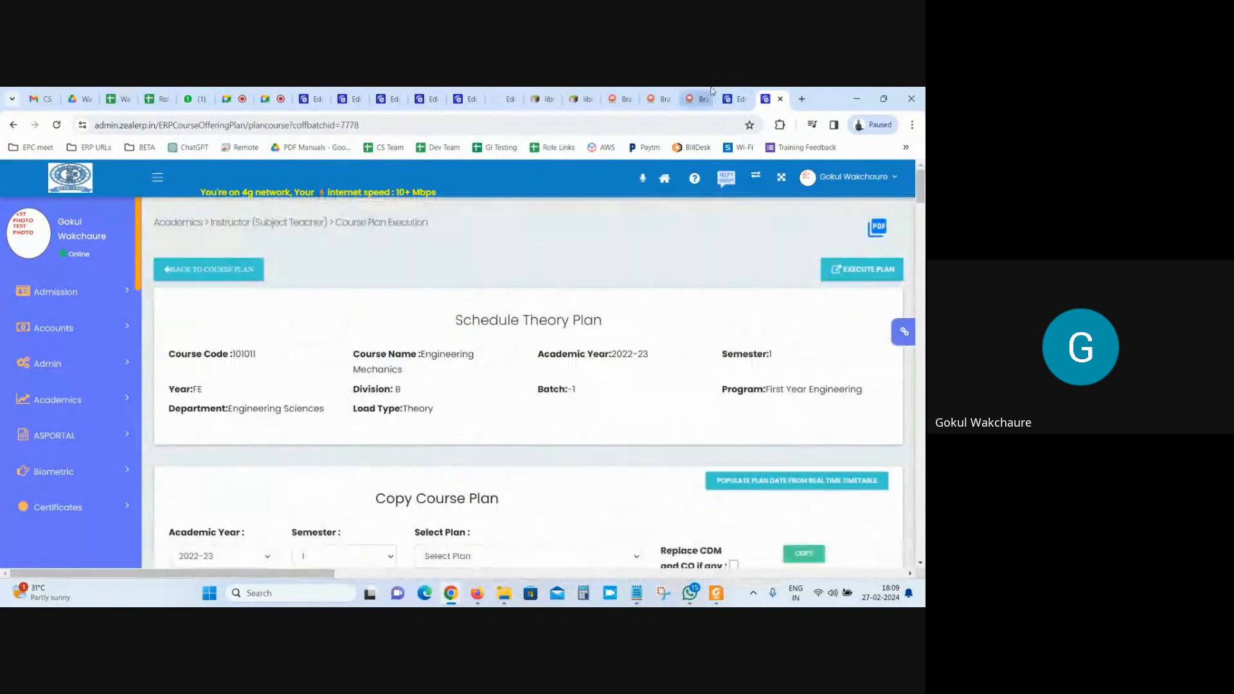
{"action": "left_click", "coordinate": [733, 99]}
{"action": "left_click", "coordinate": [771, 99]}
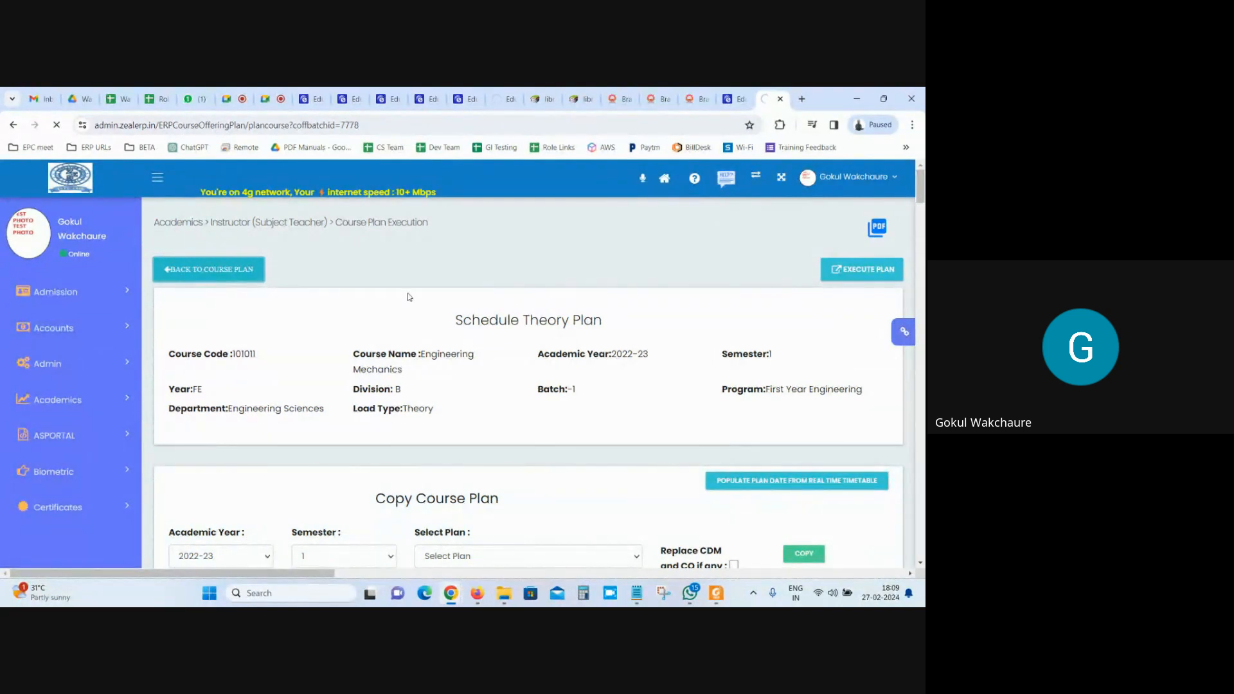
Return to Course Plan Execution and list the subjects for academic year 2022-23, semester 1 again.
{"action": "scroll", "coordinate": [840, 328], "scroll_direction": "down", "scroll_amount": 3}
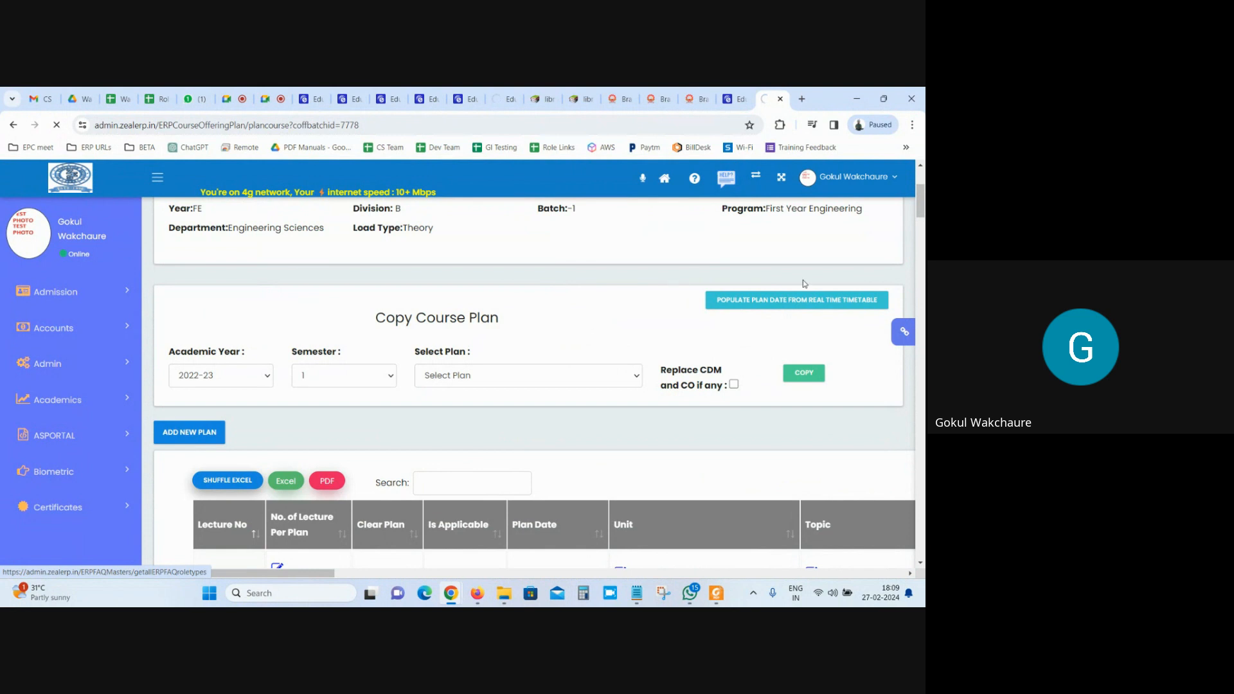
{"action": "scroll", "coordinate": [803, 284], "scroll_direction": "down", "scroll_amount": 3}
{"action": "scroll", "coordinate": [803, 284], "scroll_direction": "up", "scroll_amount": 6}
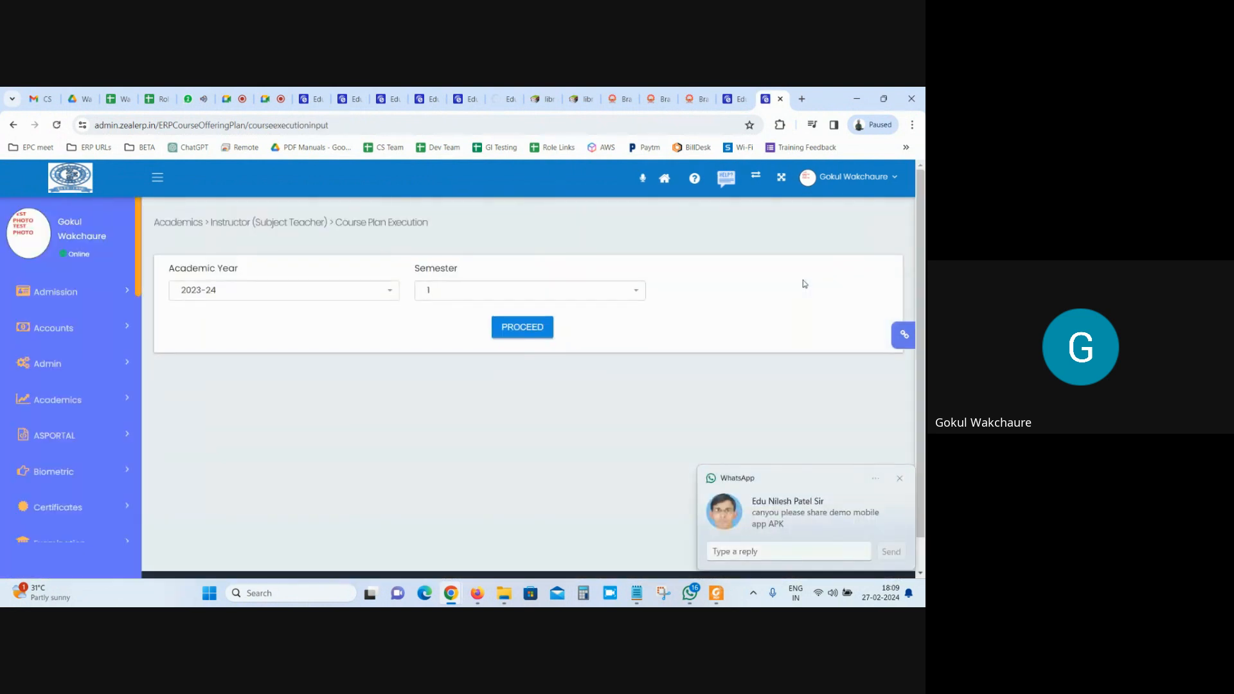
{"action": "left_click", "coordinate": [321, 289]}
{"action": "left_click", "coordinate": [286, 378]}
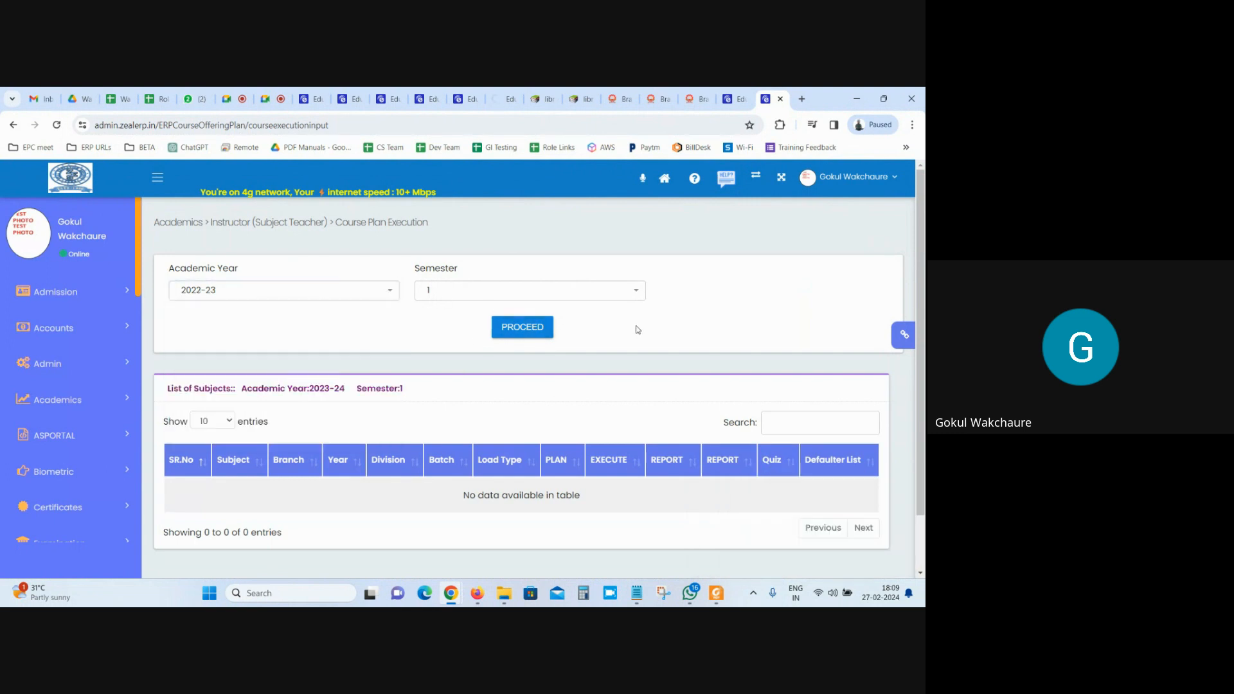
Open the 101011 : EM theory plan of division A in a separate tab and switch to it.
{"action": "scroll", "coordinate": [637, 329], "scroll_direction": "down", "scroll_amount": 1}
{"action": "scroll", "coordinate": [637, 329], "scroll_direction": "down", "scroll_amount": 1}
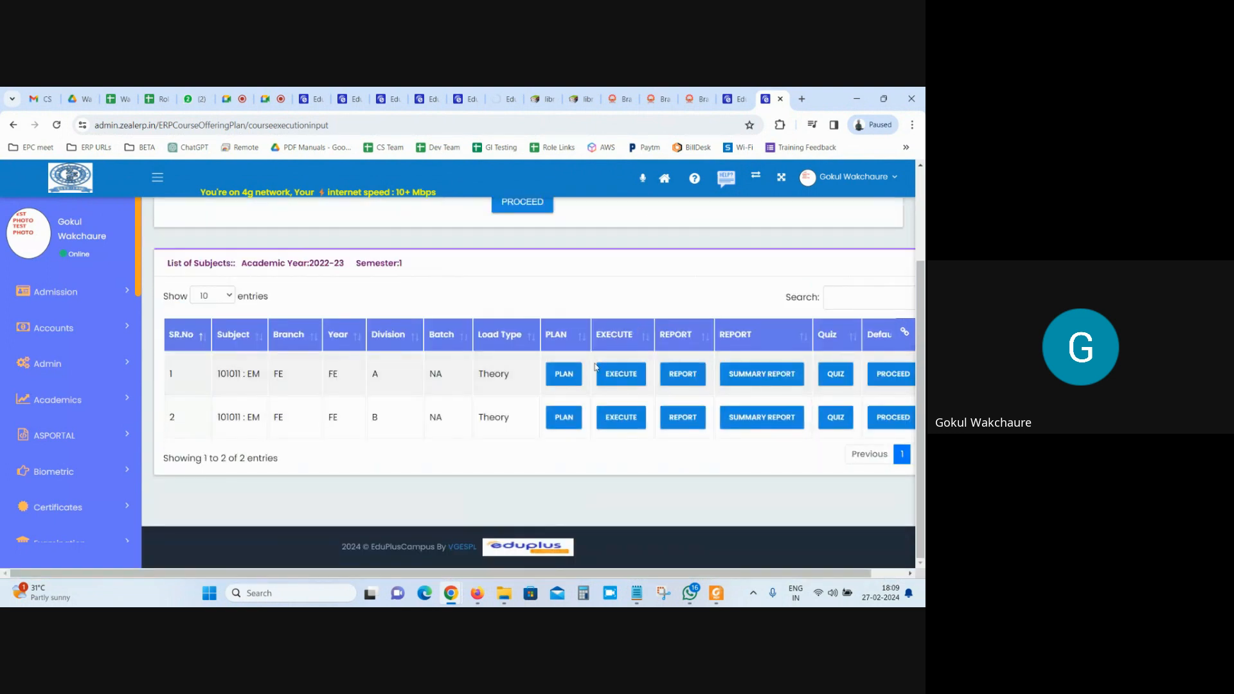
{"action": "right_click", "coordinate": [548, 375]}
{"action": "left_click", "coordinate": [582, 382]}
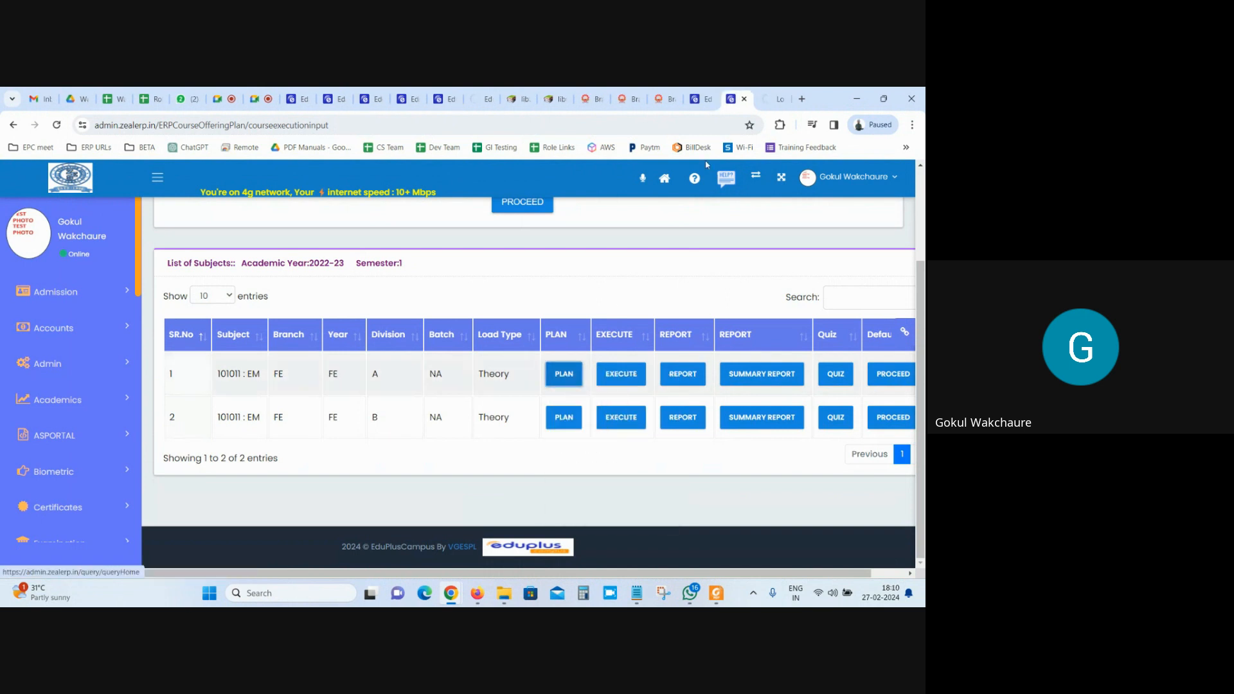
{"action": "left_click", "coordinate": [774, 92]}
{"action": "key", "text": "ctrl+shift+Tab"}
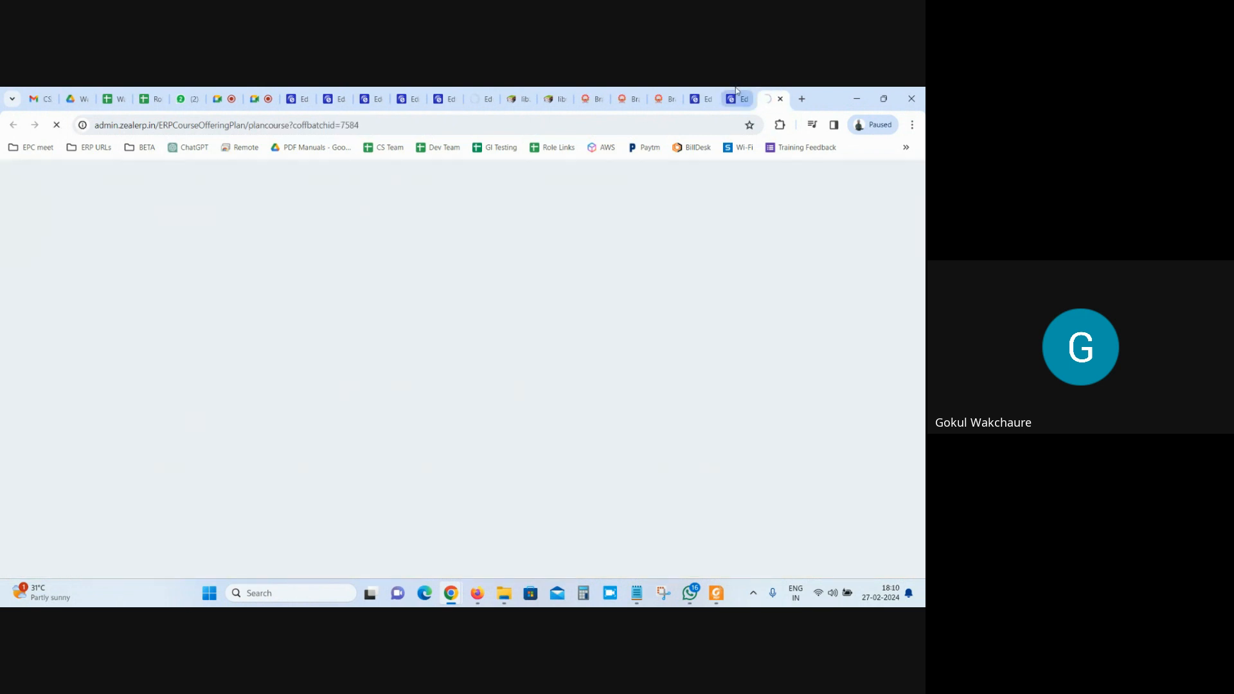
{"action": "left_click", "coordinate": [781, 91]}
Examine the lecture rows and their plan dates, units and topics throughout the division A plan.
{"action": "scroll", "coordinate": [807, 251], "scroll_direction": "down", "scroll_amount": 5}
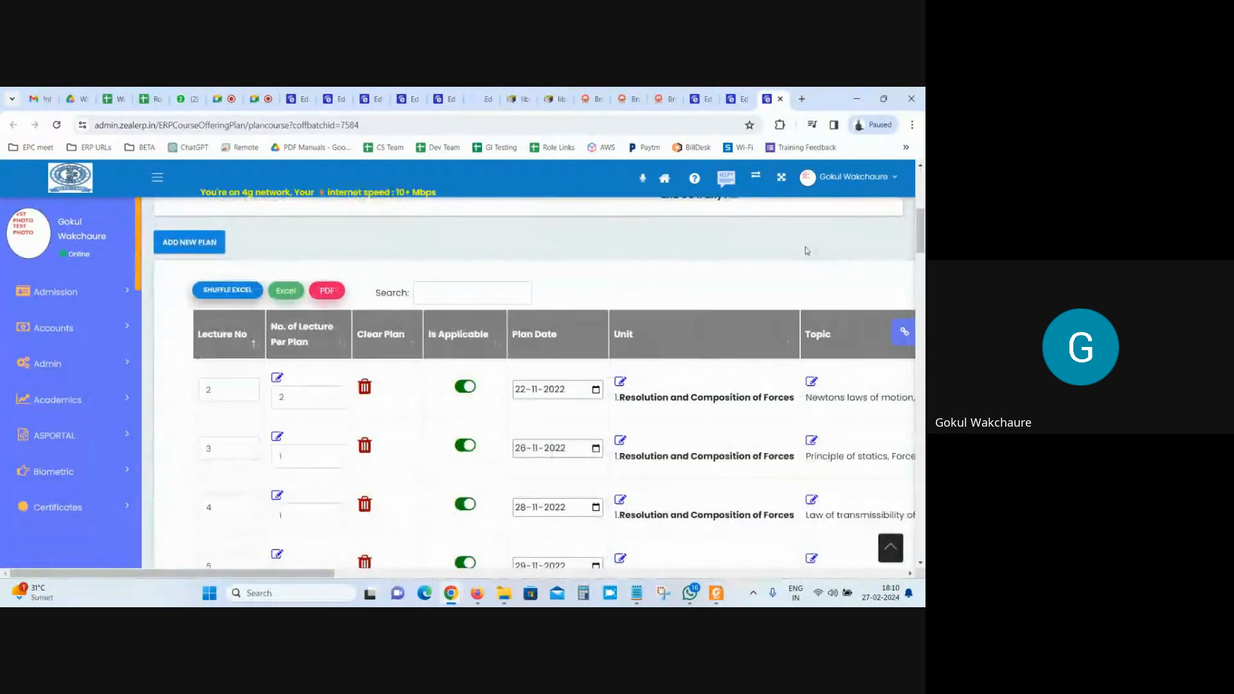
{"action": "scroll", "coordinate": [807, 251], "scroll_direction": "down", "scroll_amount": 15}
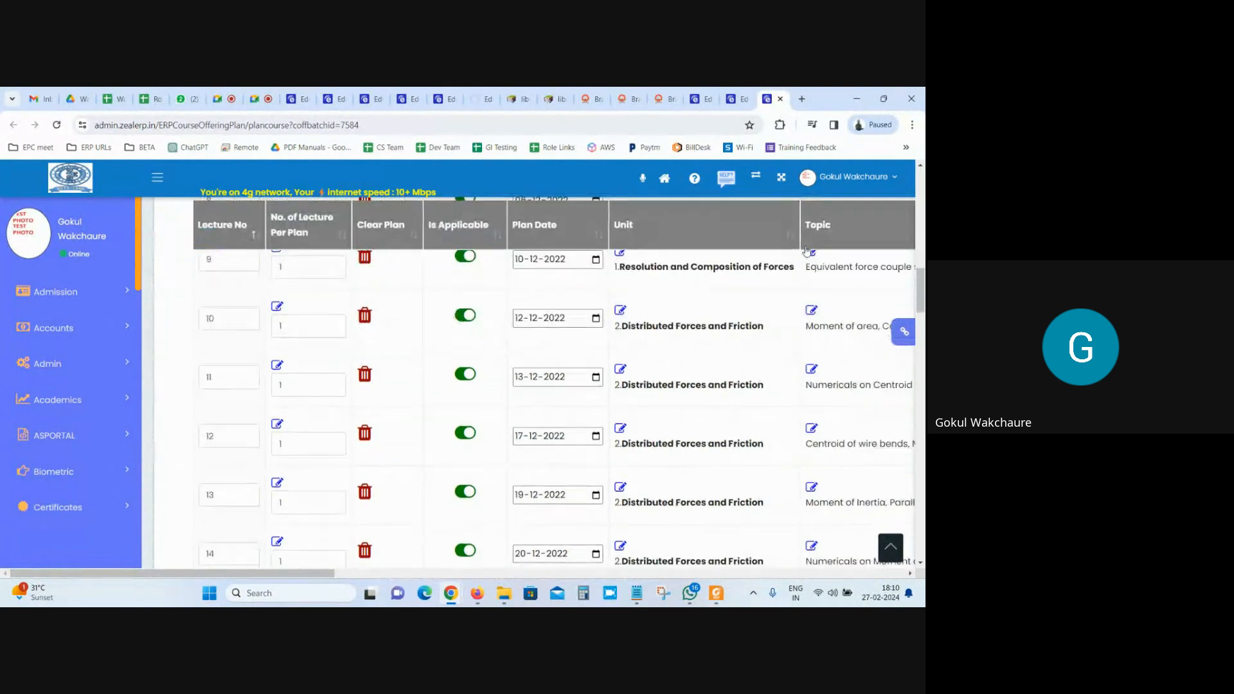
{"action": "scroll", "coordinate": [807, 251], "scroll_direction": "down", "scroll_amount": 5}
{"action": "left_click_drag", "start_coordinate": [922, 397], "coordinate": [922, 350]}
{"action": "scroll", "coordinate": [819, 348], "scroll_direction": "up", "scroll_amount": 20}
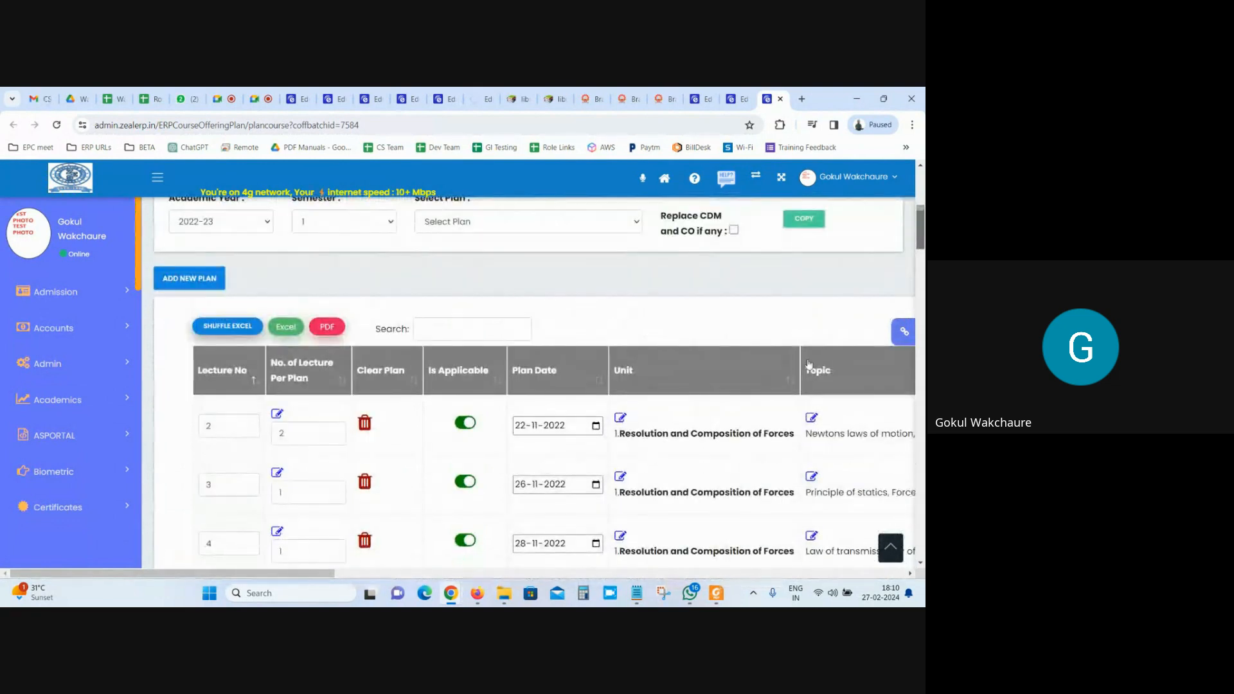
{"action": "scroll", "coordinate": [769, 393], "scroll_direction": "down", "scroll_amount": 1}
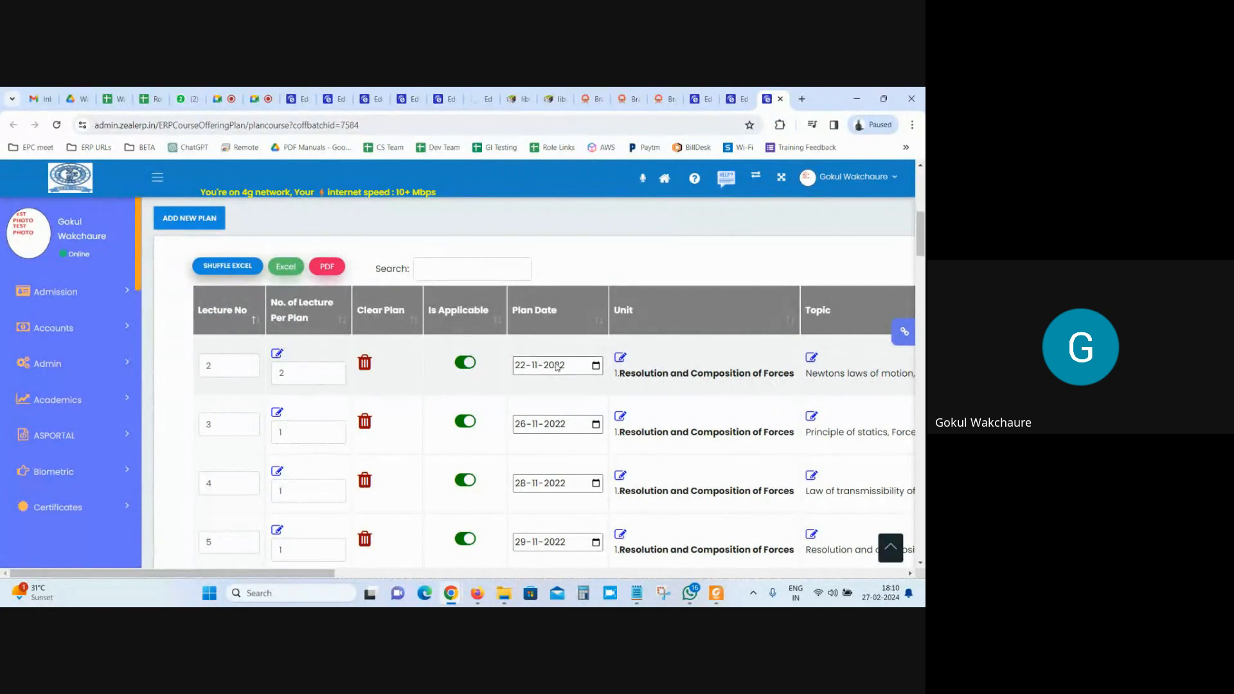
{"action": "scroll", "coordinate": [516, 334], "scroll_direction": "up", "scroll_amount": 1}
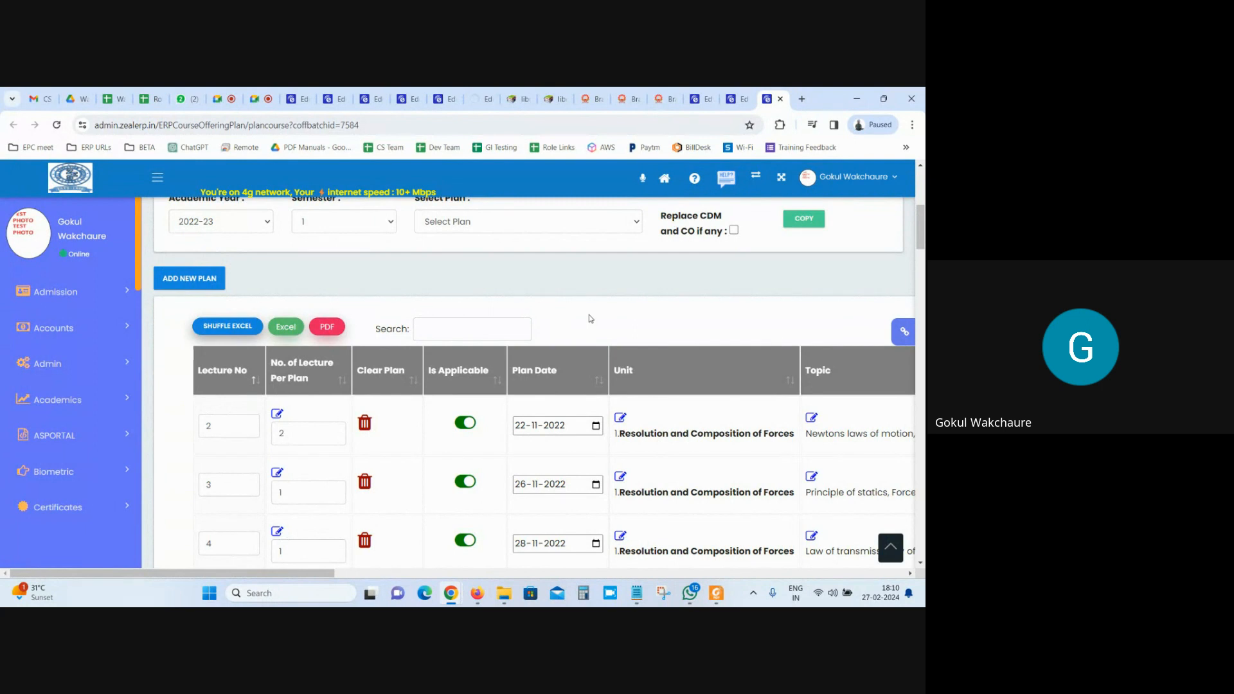
Review the remaining columns of the division A plan, including CDM, CO and Created By.
{"action": "key", "text": "ctrl+minus"}
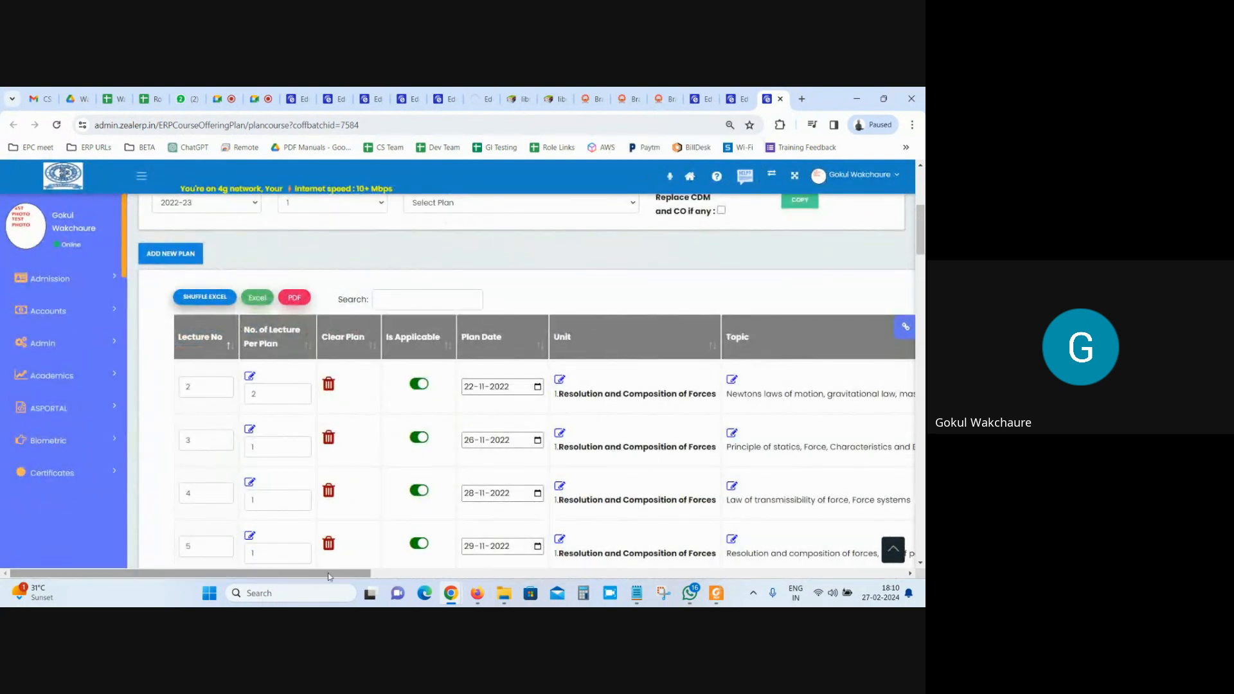
{"action": "scroll", "coordinate": [662, 561], "scroll_direction": "right", "scroll_amount": 10}
{"action": "scroll", "coordinate": [662, 561], "scroll_direction": "right", "scroll_amount": 10}
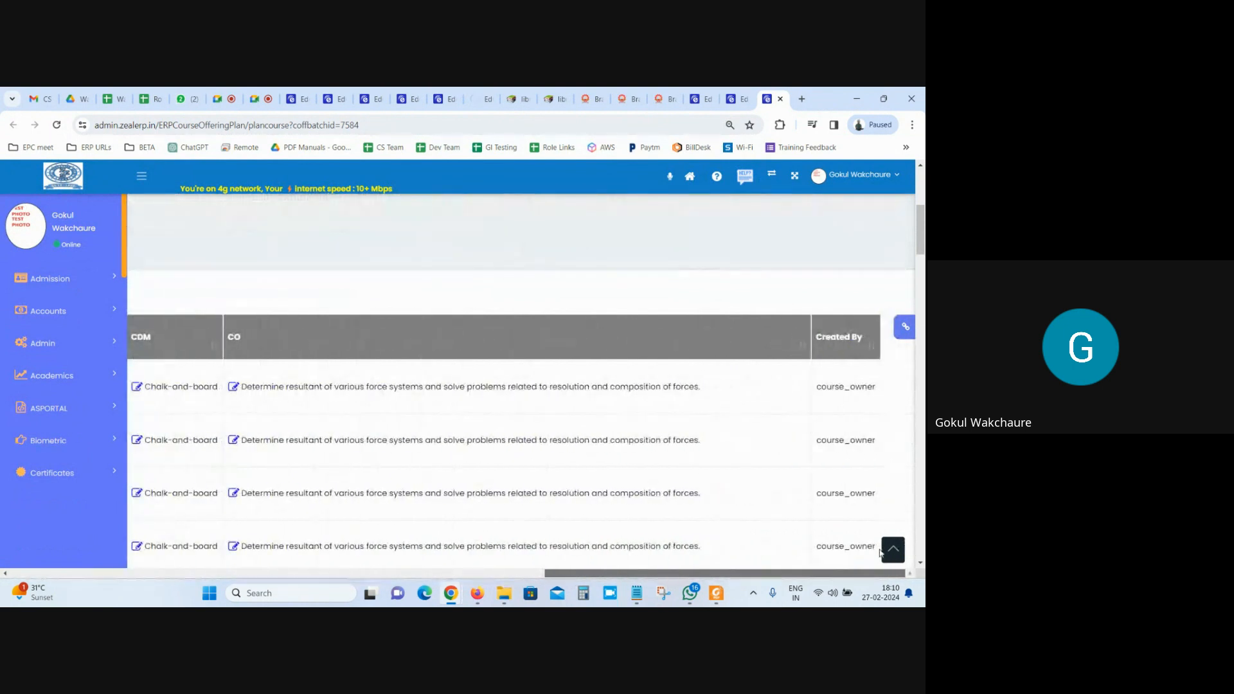
{"action": "scroll", "coordinate": [211, 559], "scroll_direction": "left", "scroll_amount": 20}
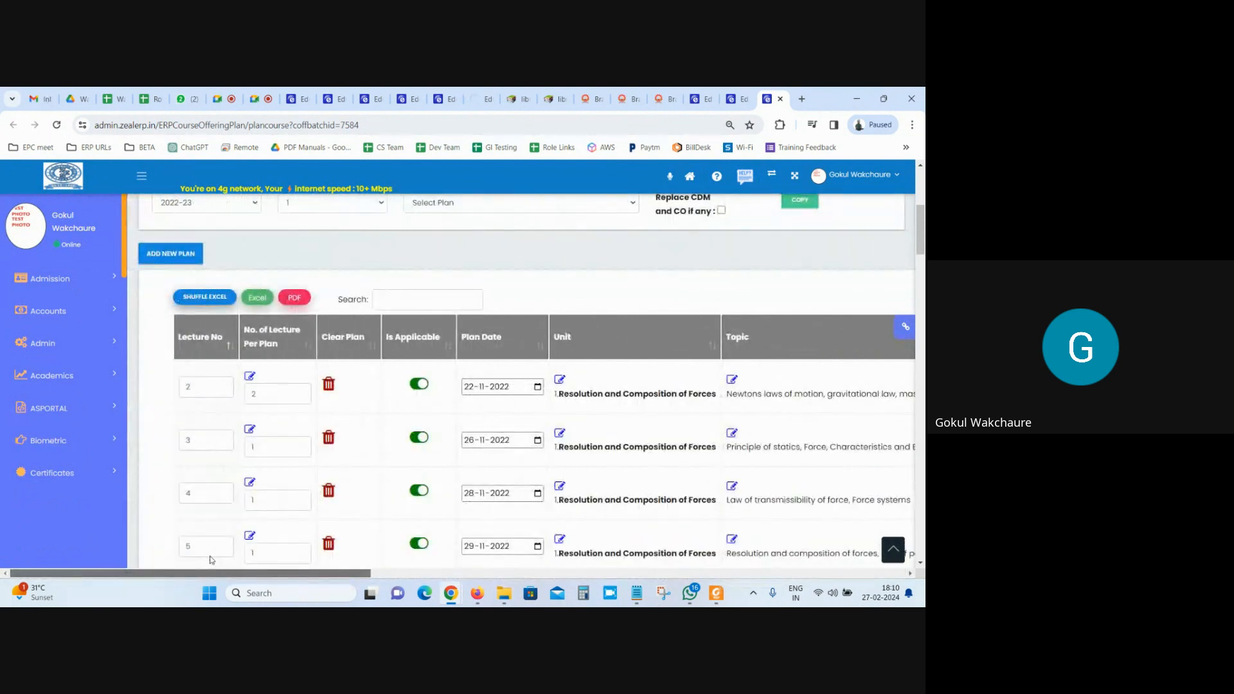
Open the form for adding a new course plan and review its lecture number, date, unit, topic, delivery method and CO fields.
{"action": "left_click", "coordinate": [168, 261]}
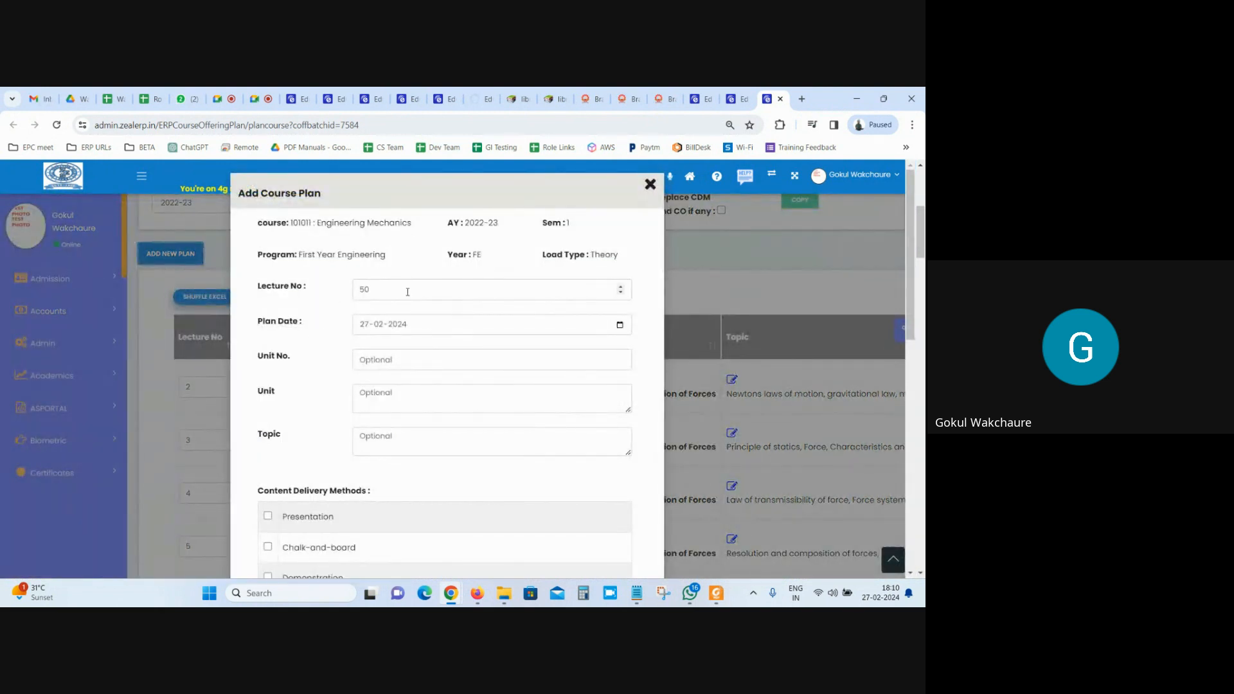
{"action": "double_click", "coordinate": [434, 291]}
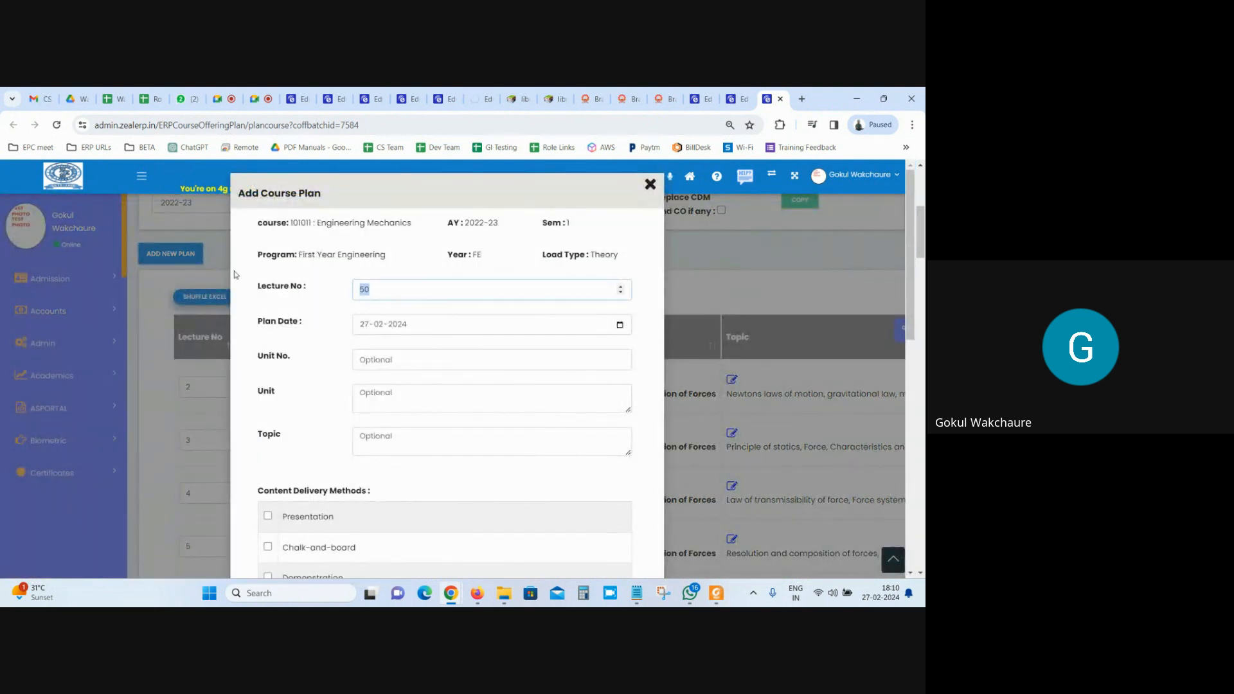
{"action": "left_click", "coordinate": [438, 366]}
{"action": "left_click", "coordinate": [620, 363]}
{"action": "scroll", "coordinate": [379, 299], "scroll_direction": "down", "scroll_amount": 5}
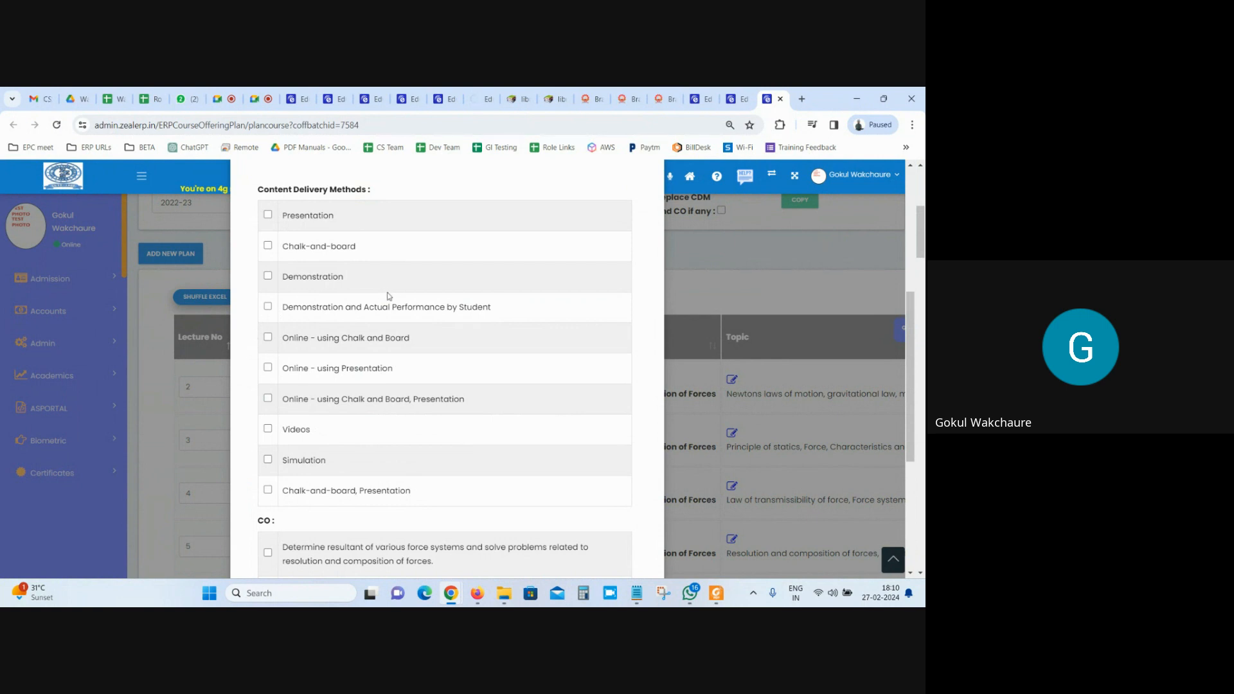
{"action": "scroll", "coordinate": [388, 296], "scroll_direction": "down", "scroll_amount": 4}
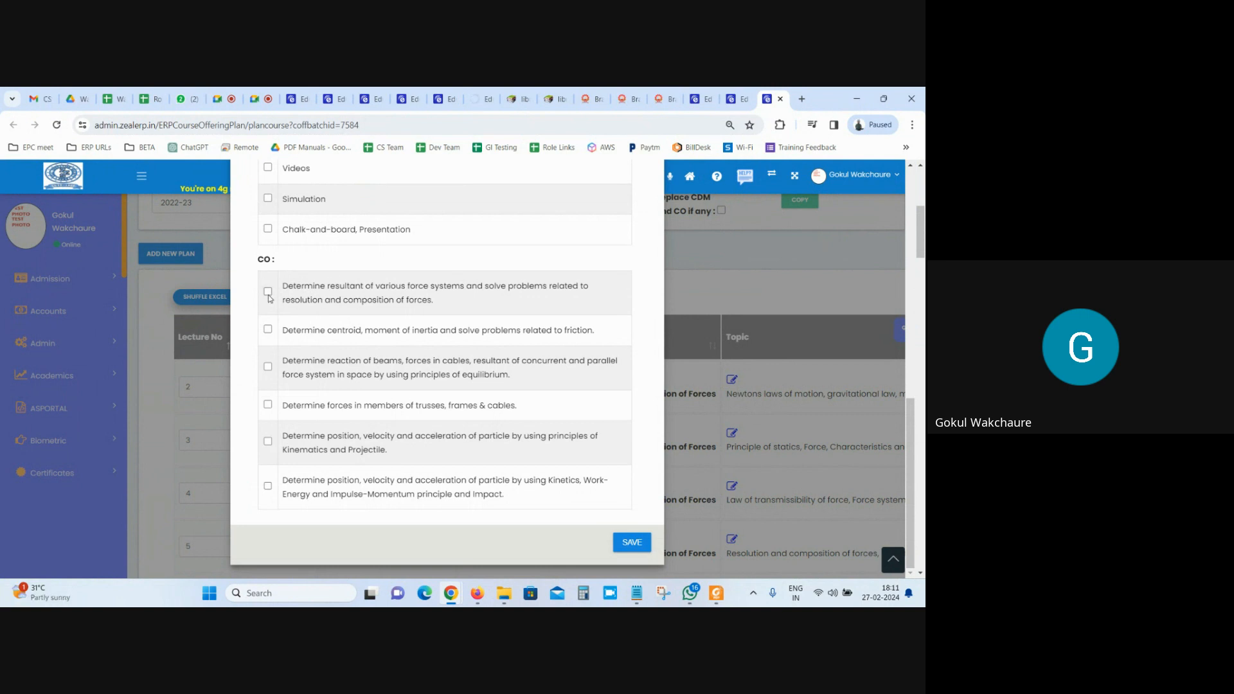
Try to add an extra lecture plan with the first course outcome and the Online - using Chalk and Board delivery method.
{"action": "scroll", "coordinate": [273, 295], "scroll_direction": "up", "scroll_amount": 3}
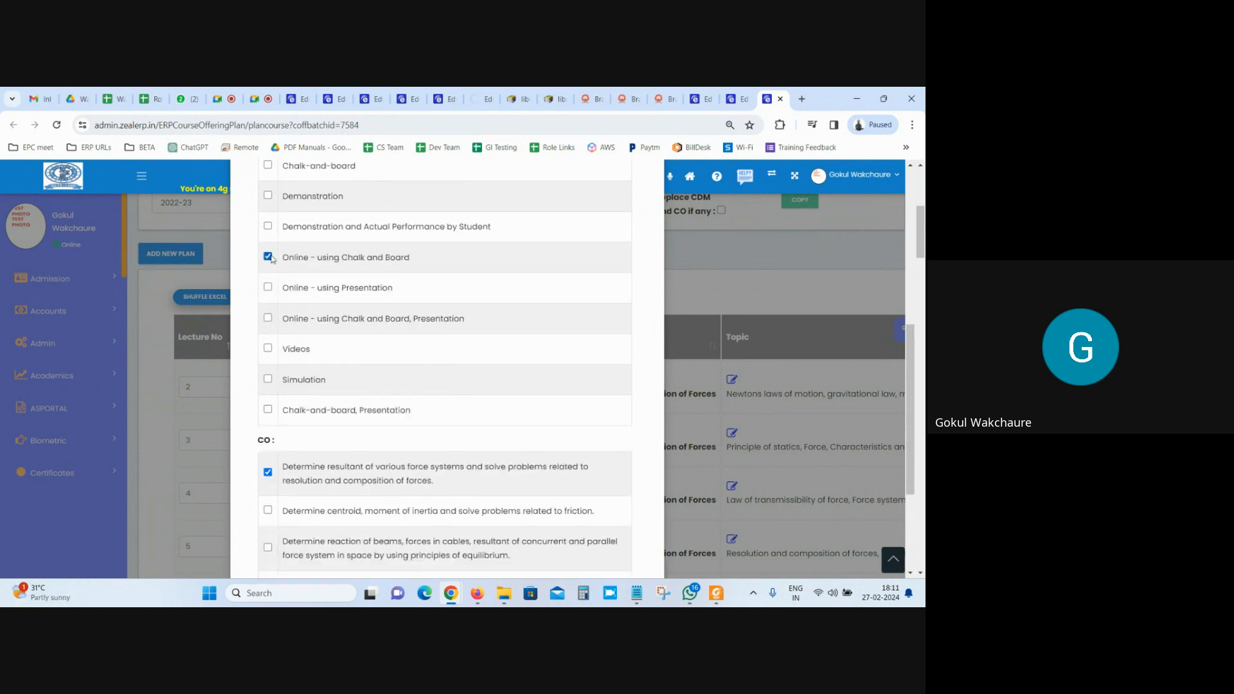
{"action": "left_click", "coordinate": [268, 256]}
{"action": "scroll", "coordinate": [479, 360], "scroll_direction": "up", "scroll_amount": 7}
{"action": "scroll", "coordinate": [535, 353], "scroll_direction": "down", "scroll_amount": 10}
{"action": "left_click", "coordinate": [630, 542]}
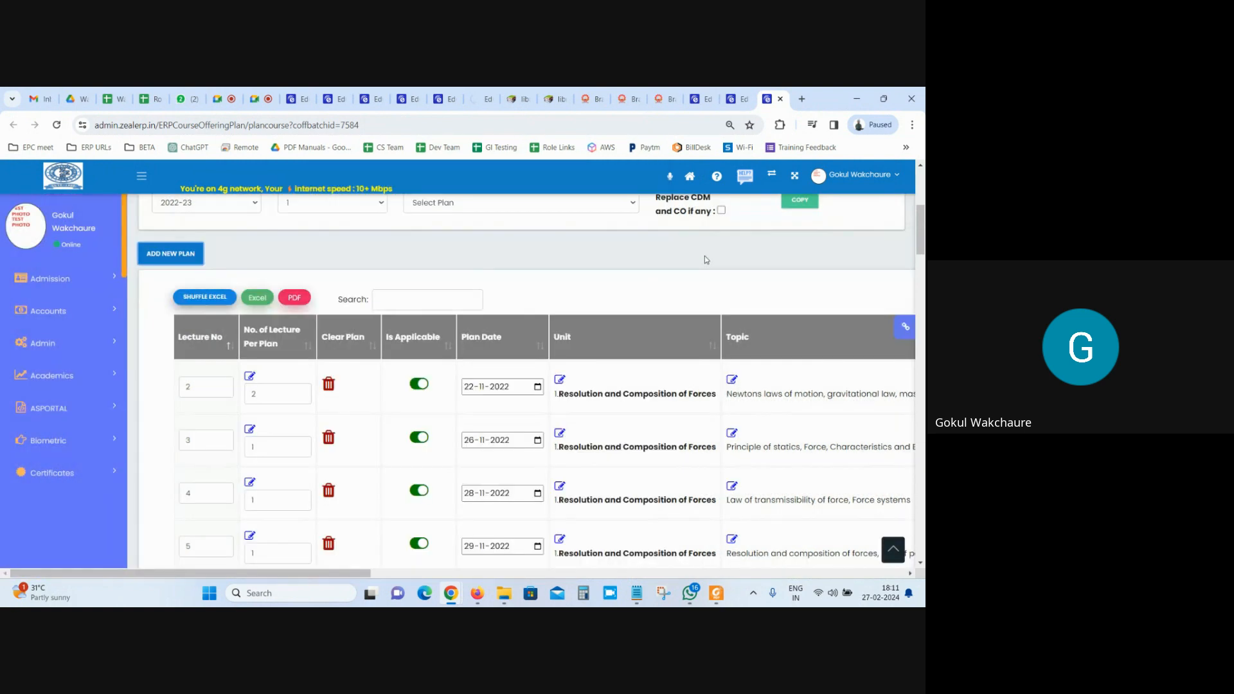
Recheck the form for adding a course plan, close it, and view the Created By column of the lecture rows.
{"action": "left_click", "coordinate": [181, 254]}
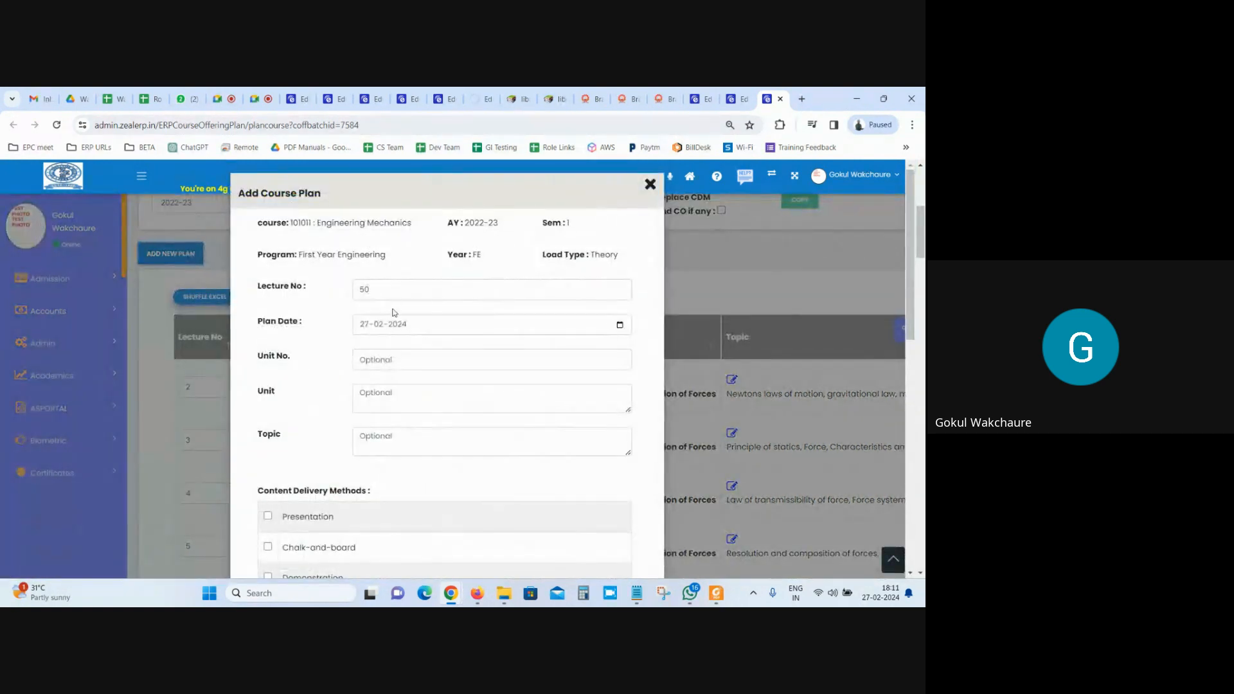
{"action": "left_click", "coordinate": [785, 252]}
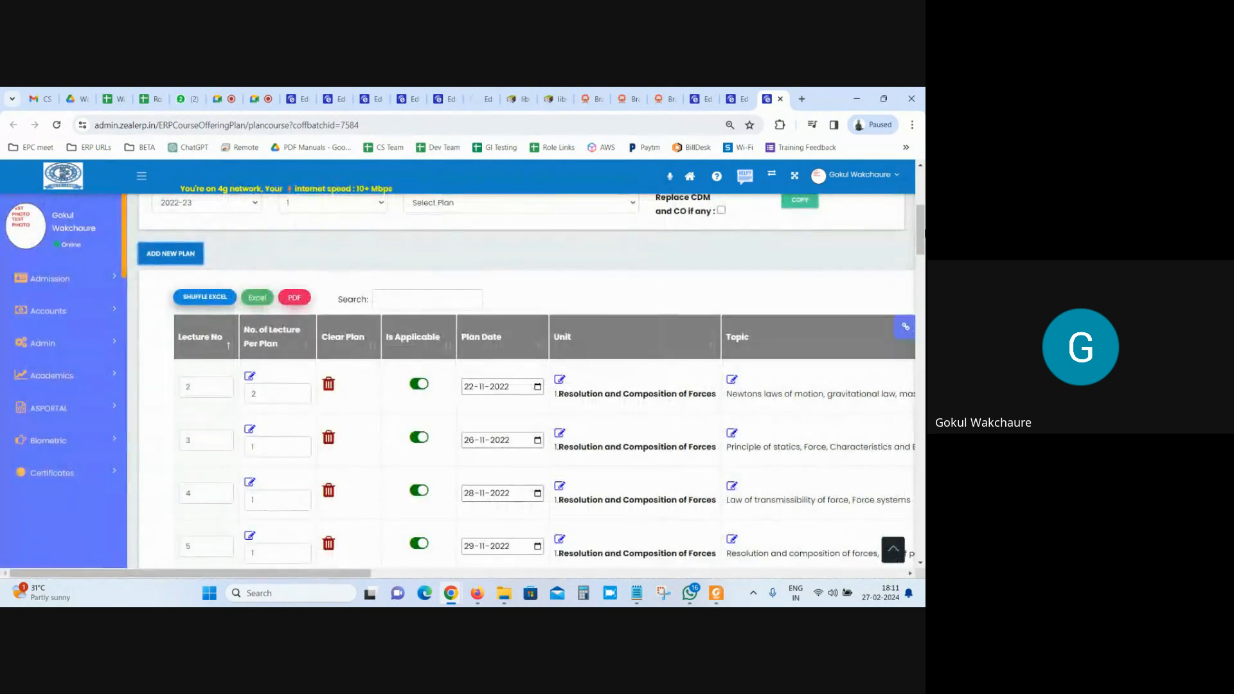
{"action": "scroll", "coordinate": [735, 530], "scroll_direction": "down", "scroll_amount": 1}
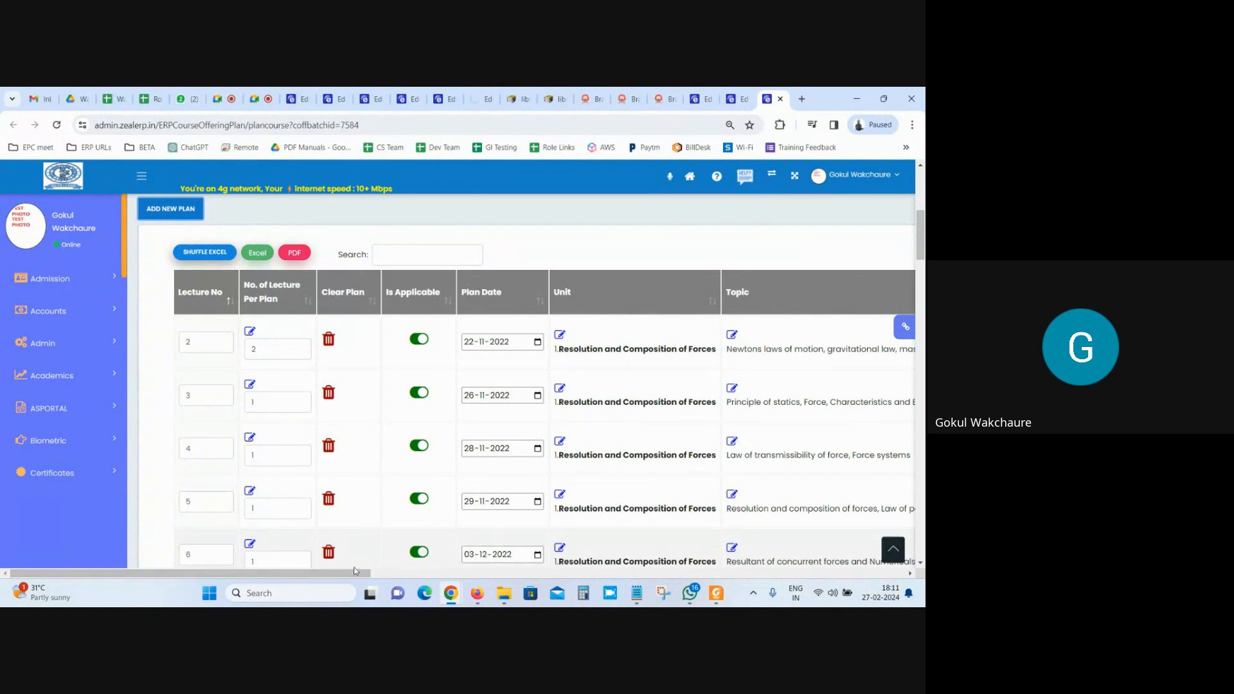
{"action": "left_click_drag", "start_coordinate": [343, 577], "coordinate": [873, 453]}
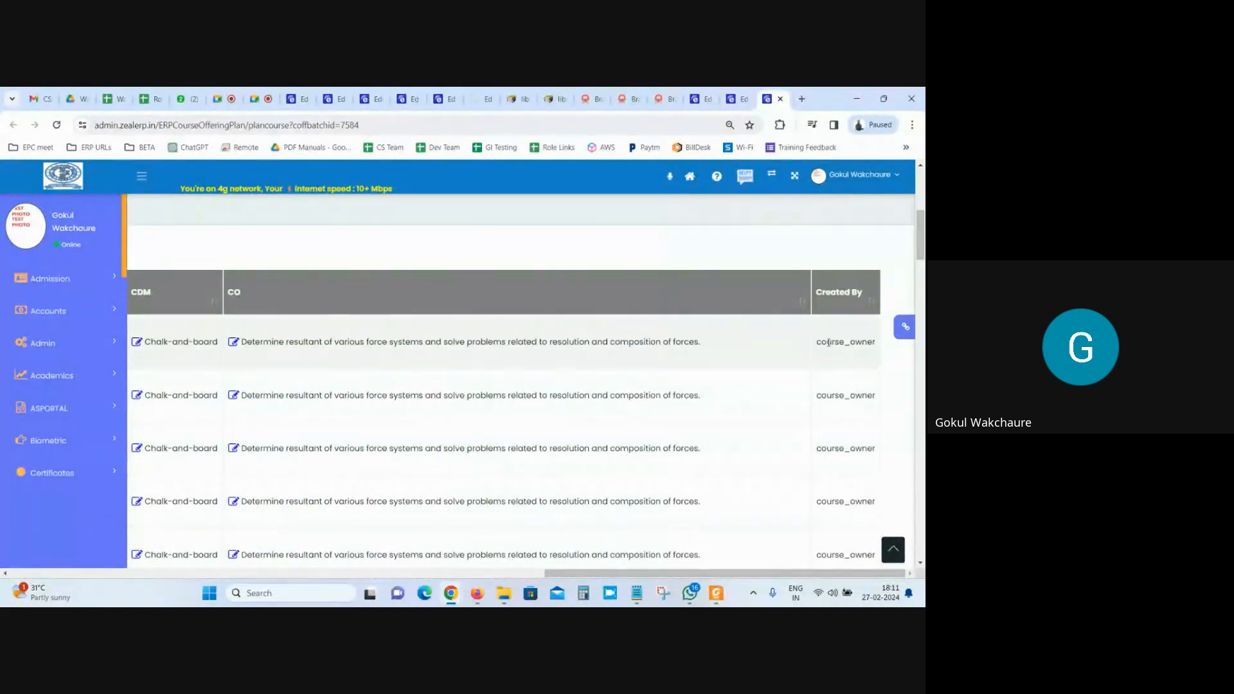
Examine the Created By values down to the last lecture rows, and check the lecture numbers and dates of those rows.
{"action": "left_click_drag", "start_coordinate": [817, 341], "coordinate": [875, 341]}
{"action": "left_click_drag", "start_coordinate": [816, 394], "coordinate": [875, 395]}
{"action": "left_click_drag", "start_coordinate": [816, 450], "coordinate": [875, 558]}
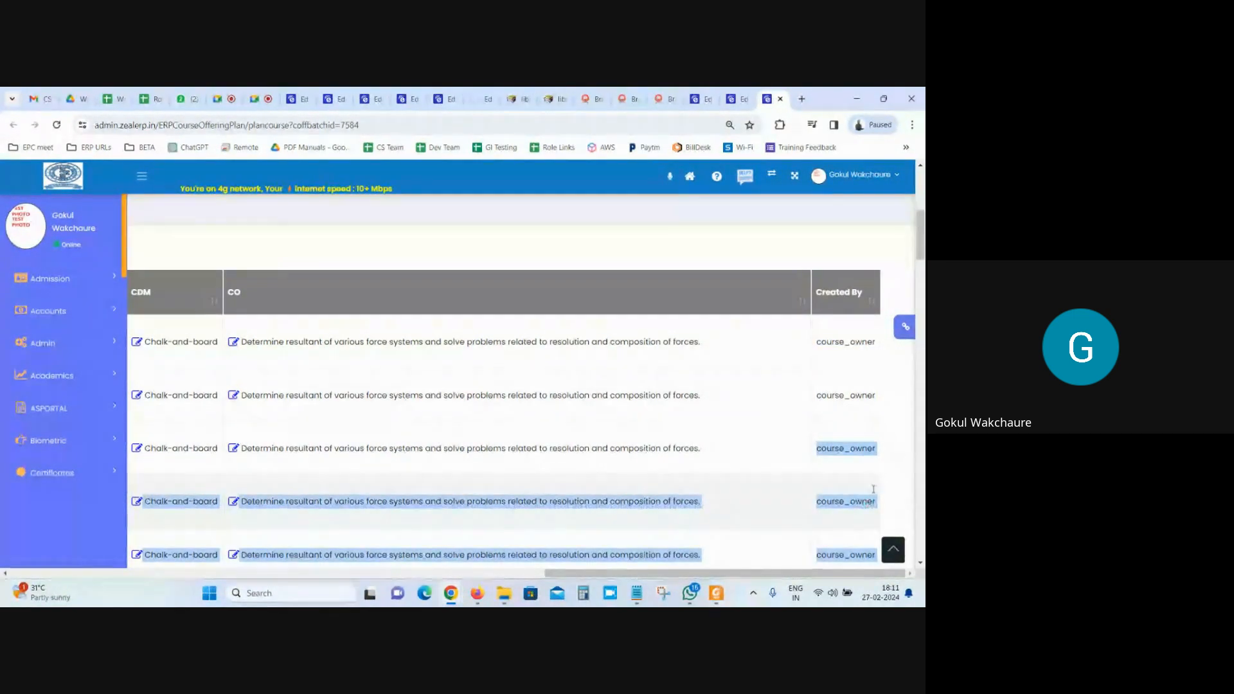
{"action": "left_click_drag", "start_coordinate": [920, 261], "coordinate": [923, 531]}
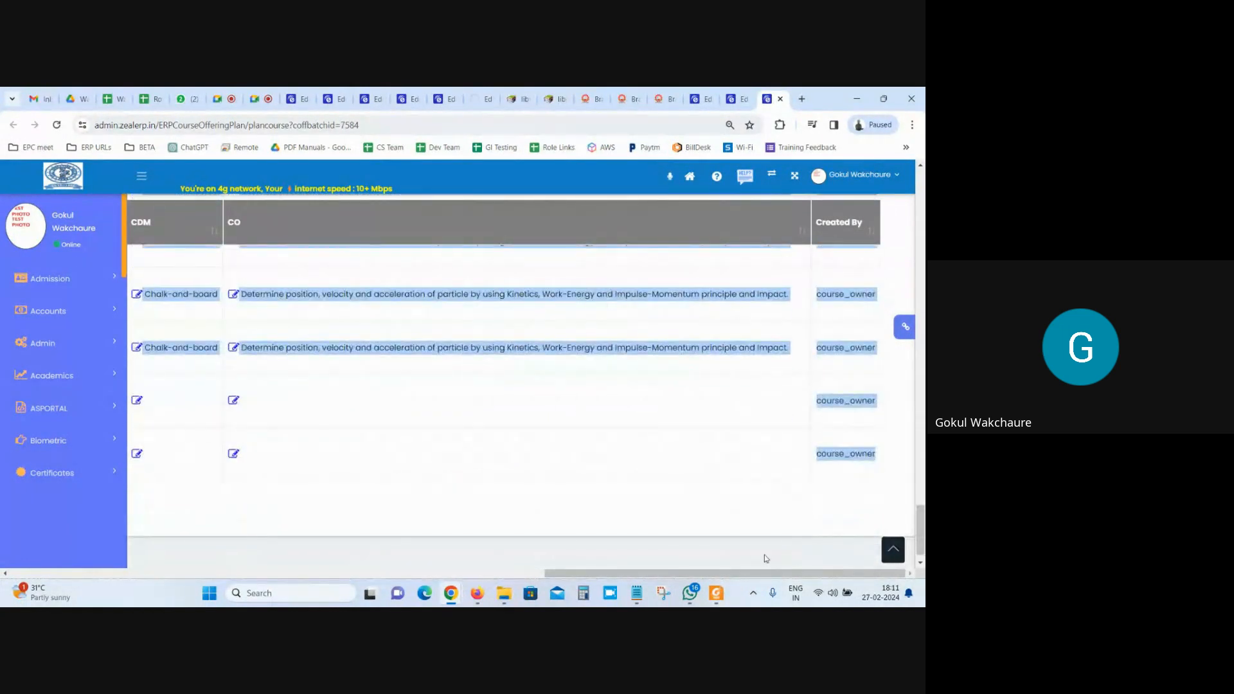
{"action": "left_click_drag", "start_coordinate": [795, 573], "coordinate": [260, 573]}
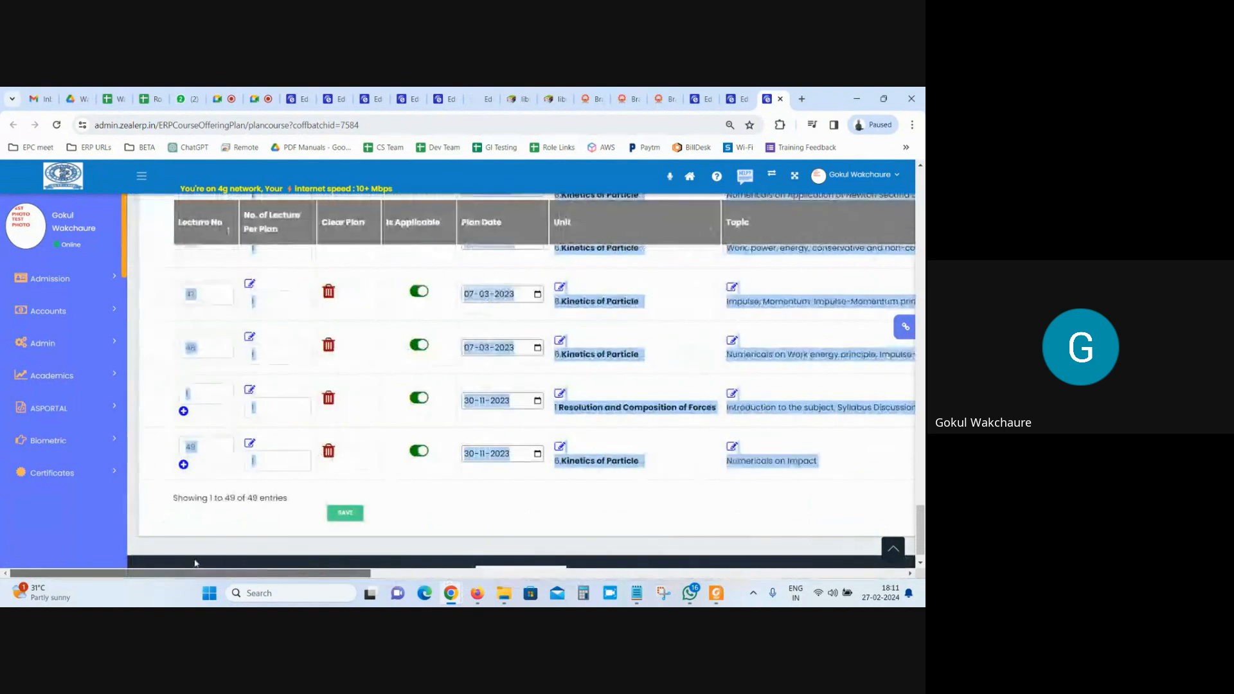
{"action": "left_click", "coordinate": [299, 393]}
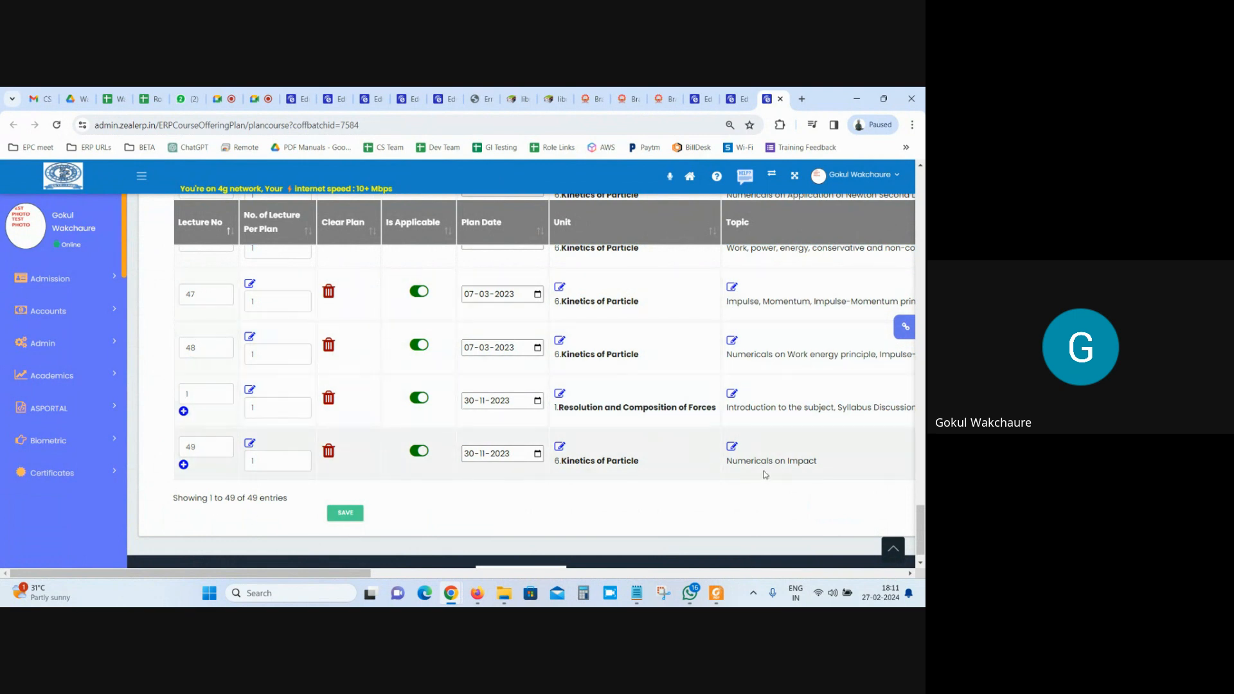
Save the Presentation delivery method and the course outcome on resultant of force systems for lecture 1 dated 30-11-2023.
{"action": "left_click", "coordinate": [183, 411]}
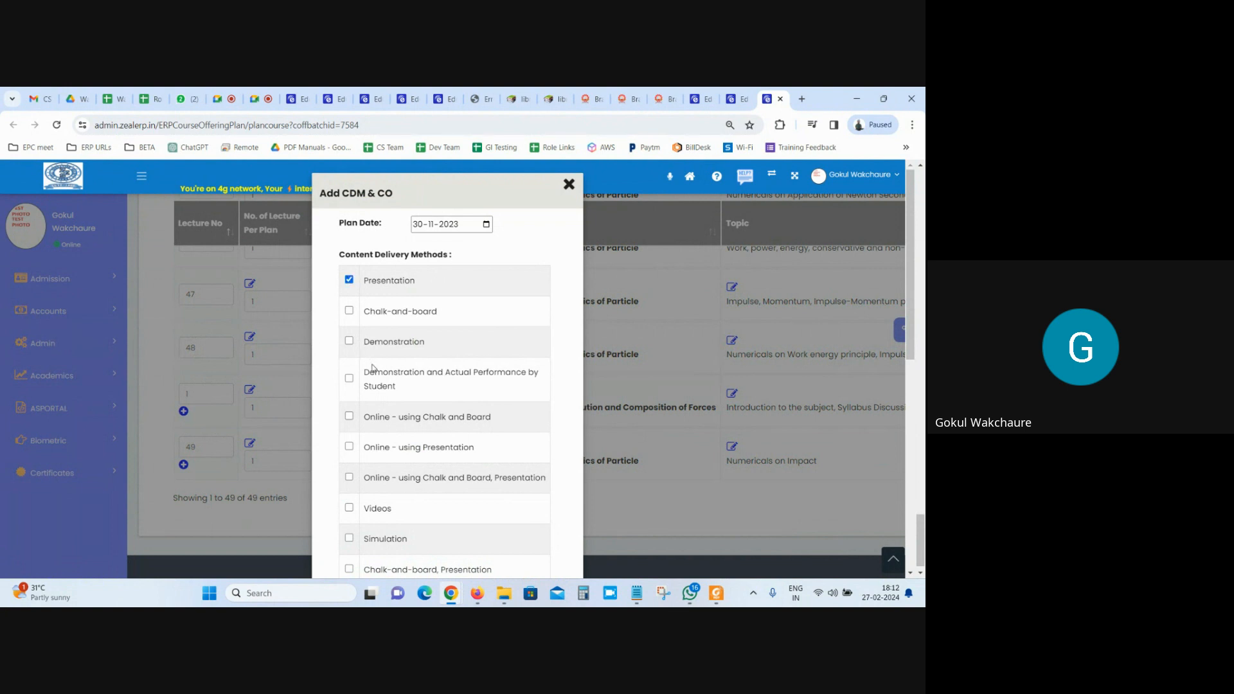
{"action": "scroll", "coordinate": [373, 367], "scroll_direction": "down", "scroll_amount": 2}
{"action": "scroll", "coordinate": [373, 368], "scroll_direction": "down", "scroll_amount": 2}
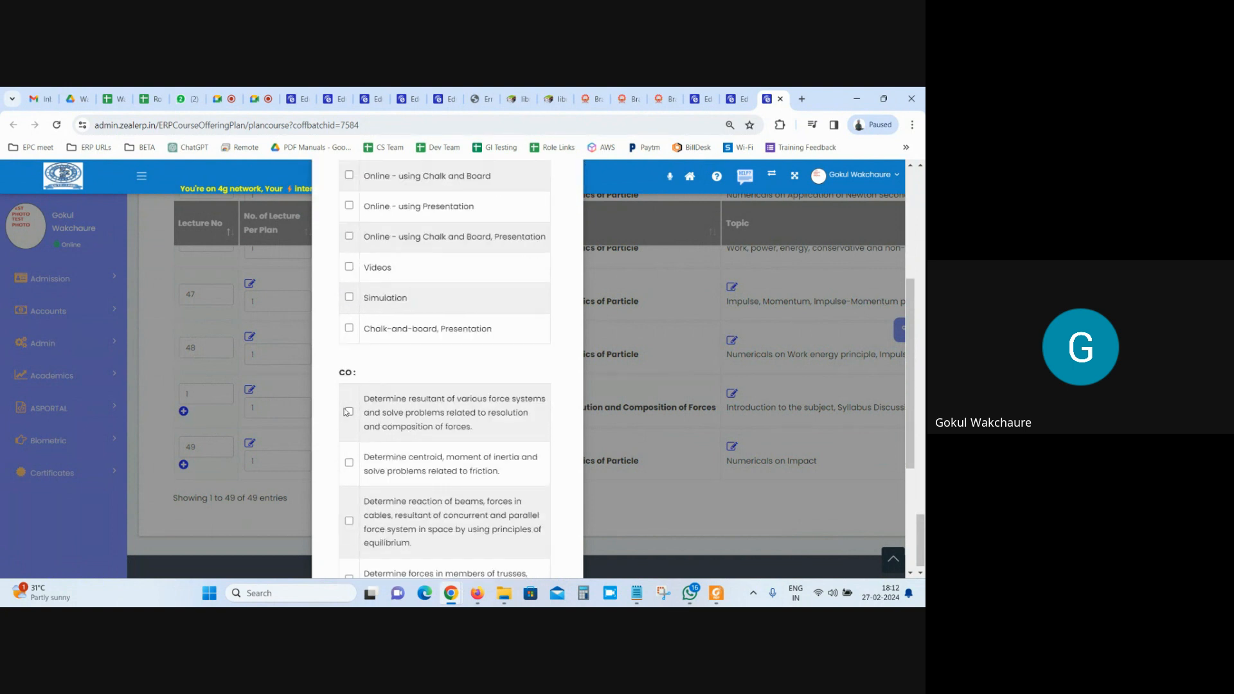
{"action": "scroll", "coordinate": [479, 435], "scroll_direction": "down", "scroll_amount": 4}
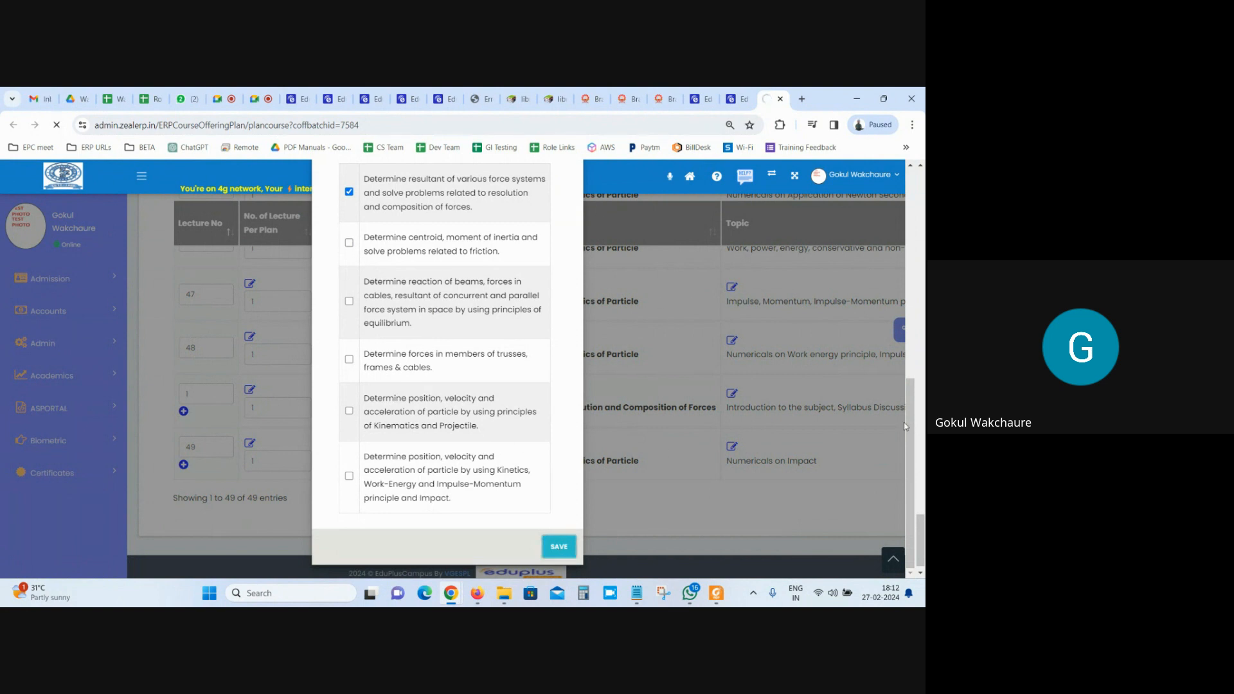
Review the updated division A theory plan, checking the last lecture rows, the first rows and the course details.
{"action": "scroll", "coordinate": [908, 422], "scroll_direction": "up", "scroll_amount": 10}
{"action": "scroll", "coordinate": [913, 466], "scroll_direction": "down", "scroll_amount": 10}
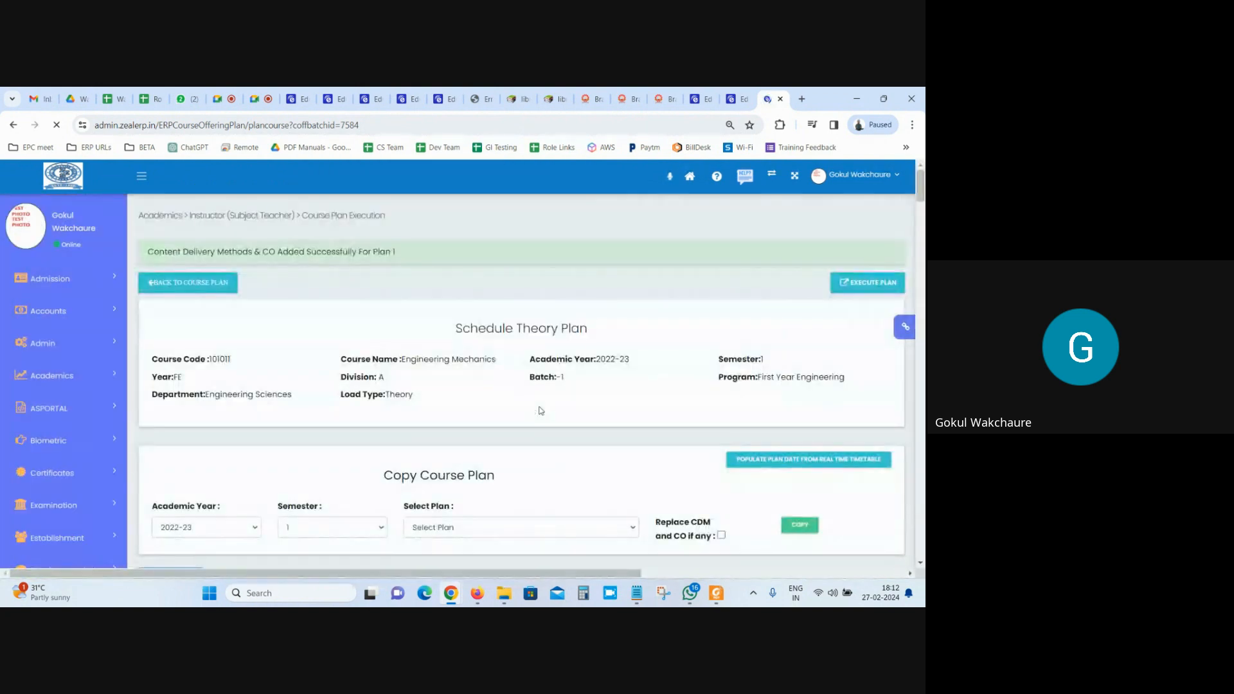
{"action": "left_click", "coordinate": [920, 542]}
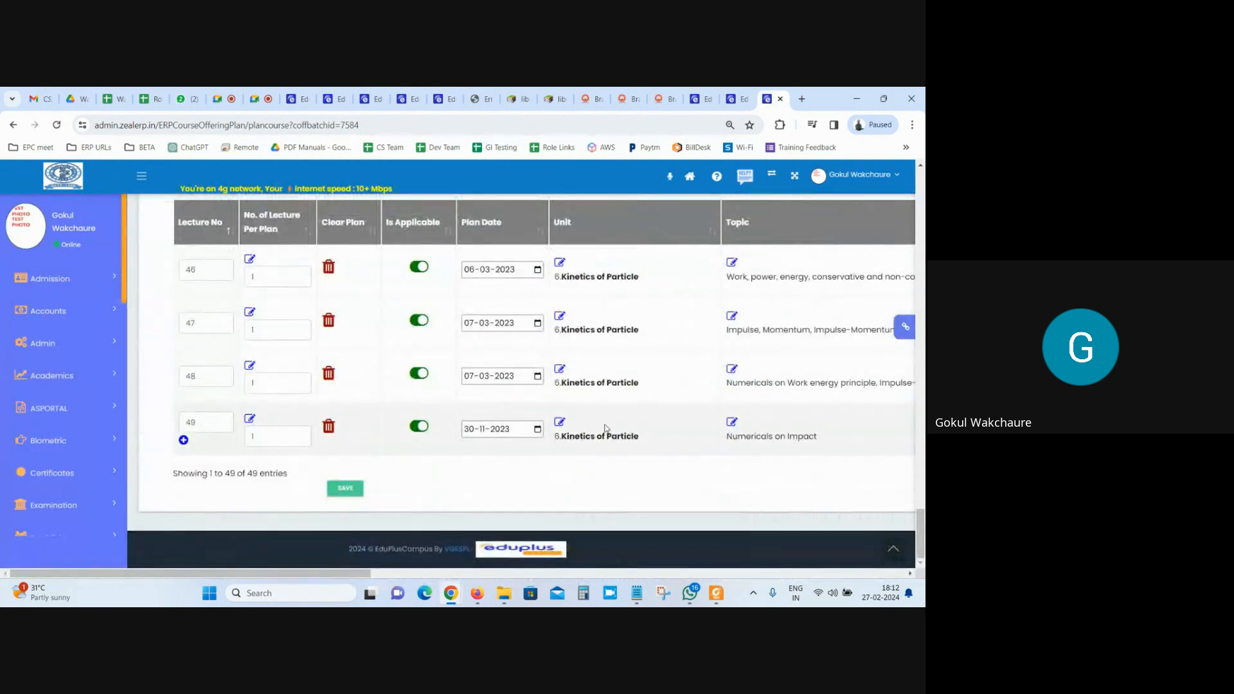
{"action": "left_click_drag", "start_coordinate": [918, 539], "coordinate": [920, 228]}
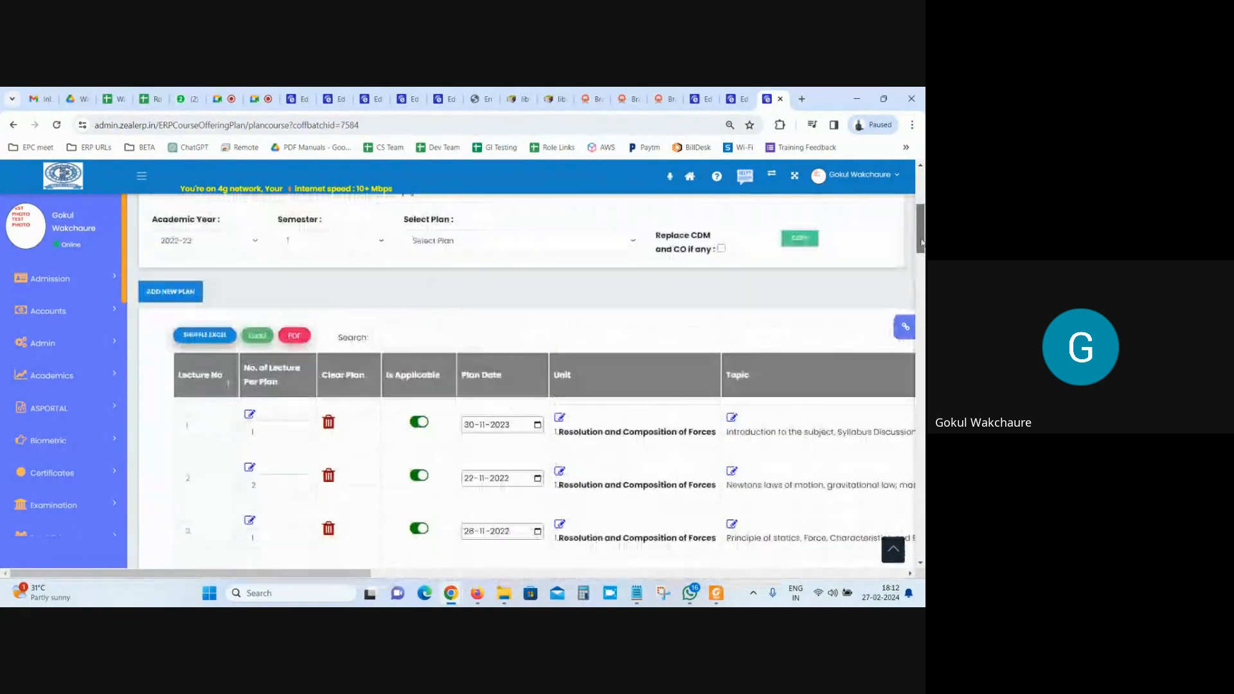
{"action": "scroll", "coordinate": [422, 439], "scroll_direction": "up", "scroll_amount": 5}
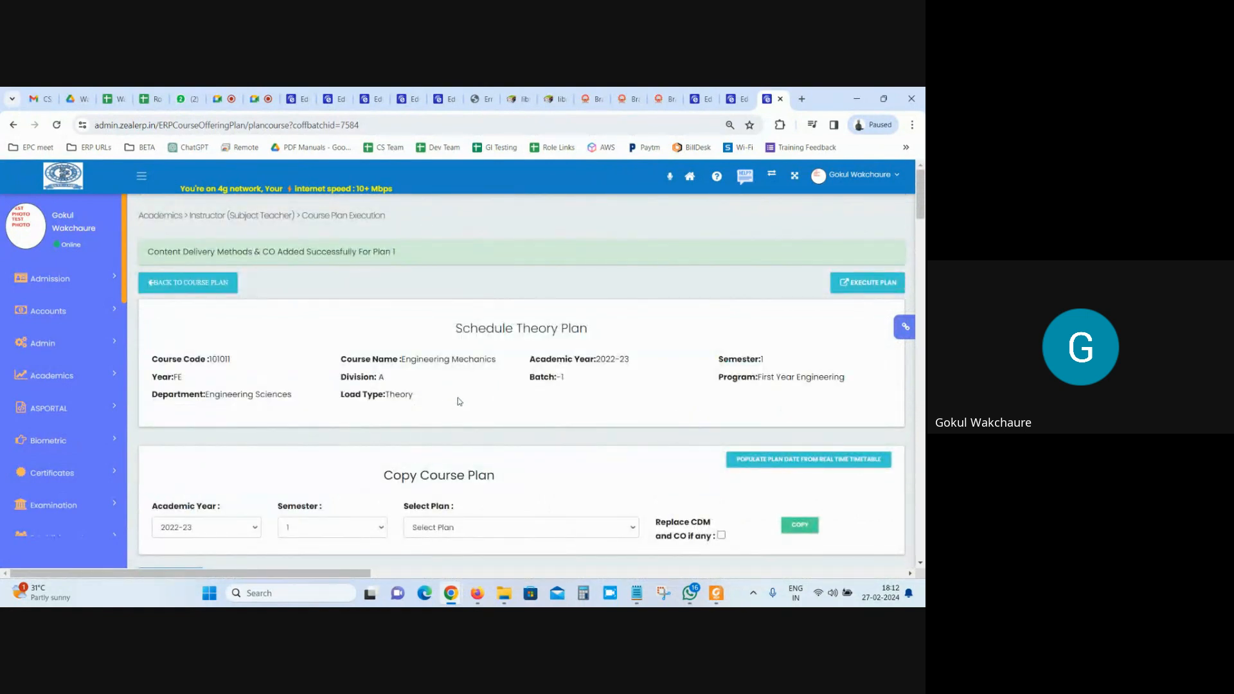
Switch to the EduplusCampus demo site, leave the error page and sign in with the prefilled account.
{"action": "left_click", "coordinate": [479, 99]}
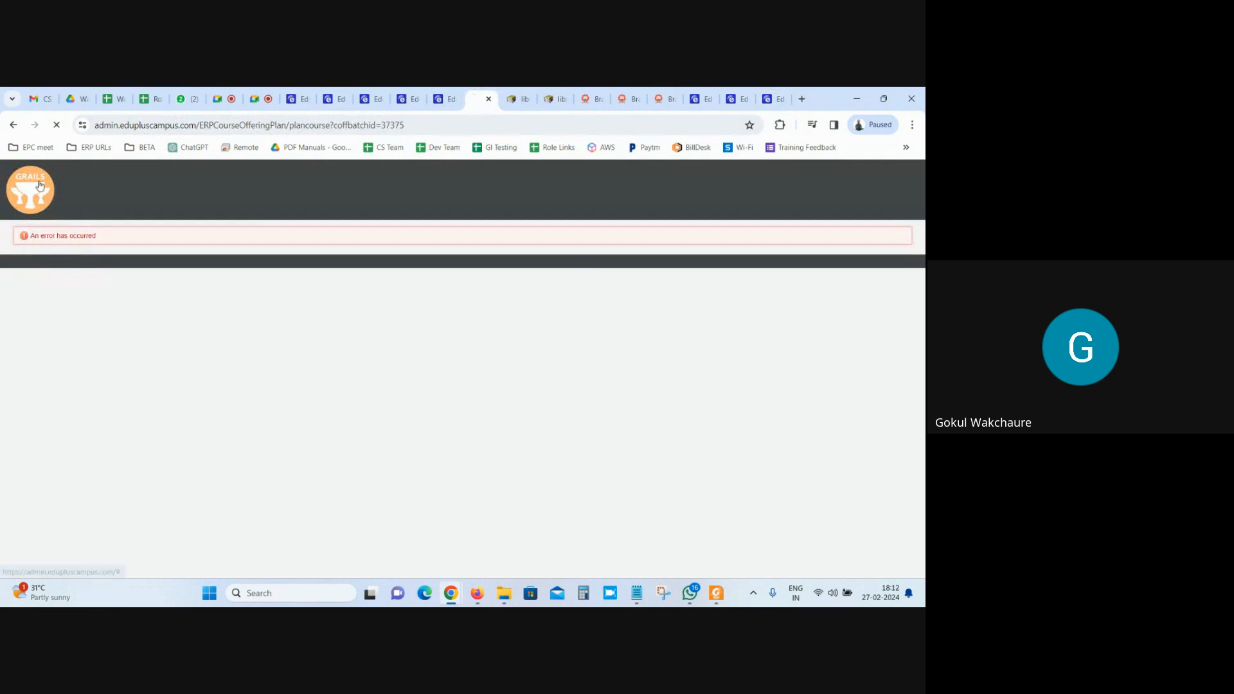
{"action": "left_click", "coordinate": [39, 185]}
{"action": "left_click", "coordinate": [674, 399]}
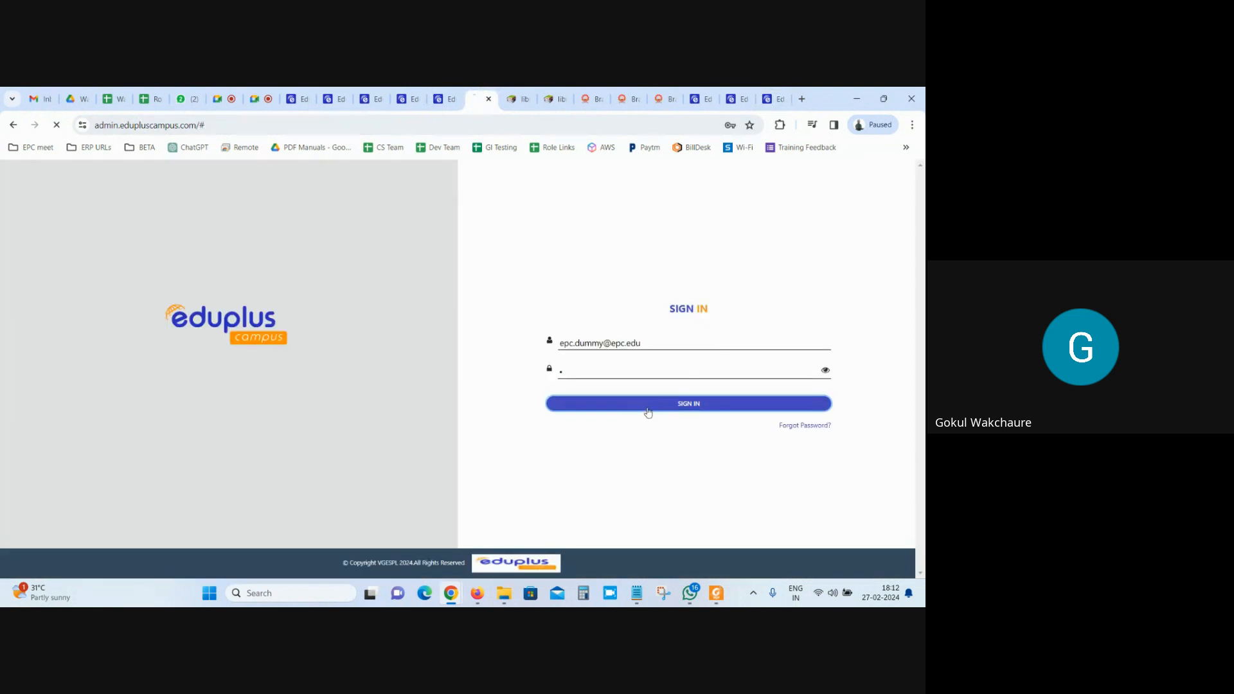
{"action": "left_click", "coordinate": [448, 92]}
{"action": "left_click", "coordinate": [480, 92]}
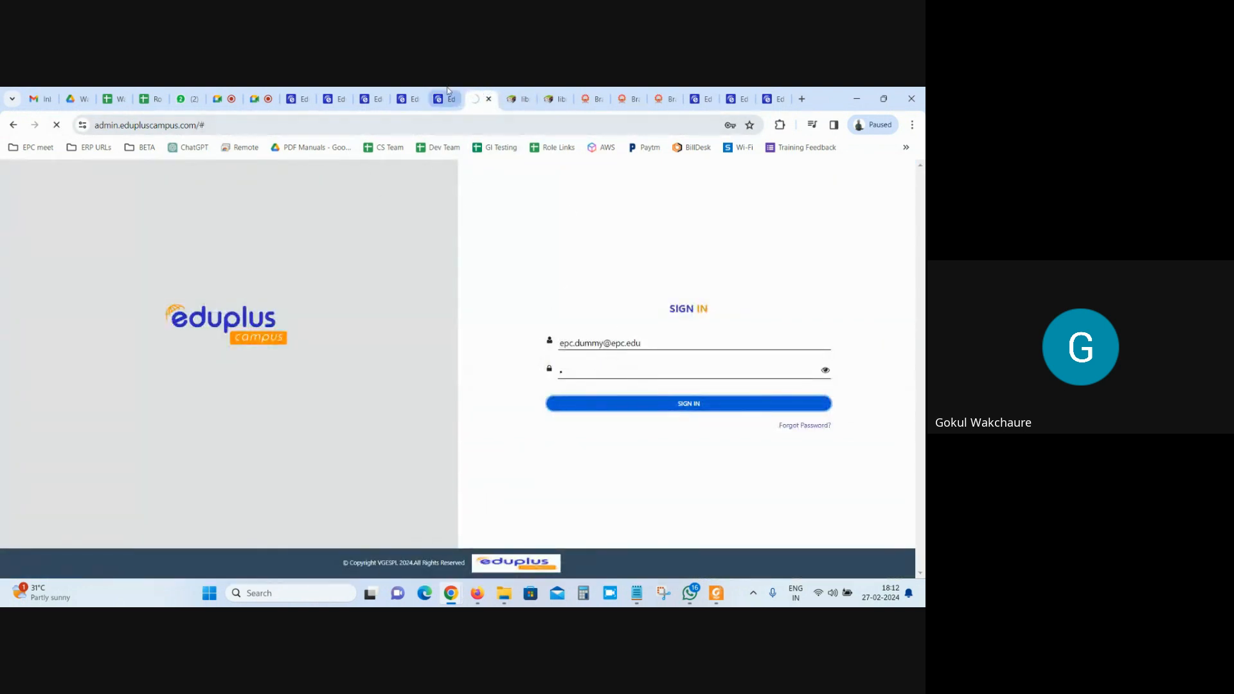
{"action": "key", "text": "ctrl+shift+Tab"}
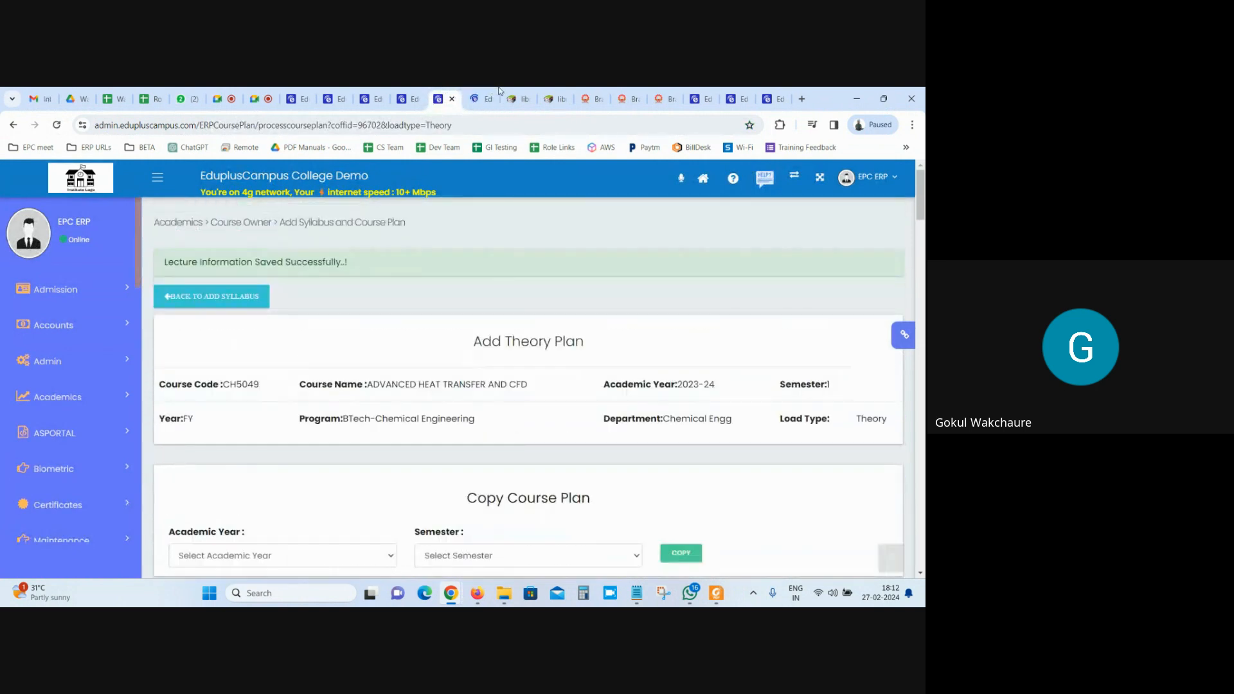
{"action": "key", "text": "ctrl+Tab"}
Open the instructor's course plan page and list the subjects for academic year 2023-24, semester 1.
{"action": "left_click", "coordinate": [53, 408]}
{"action": "left_click", "coordinate": [57, 428]}
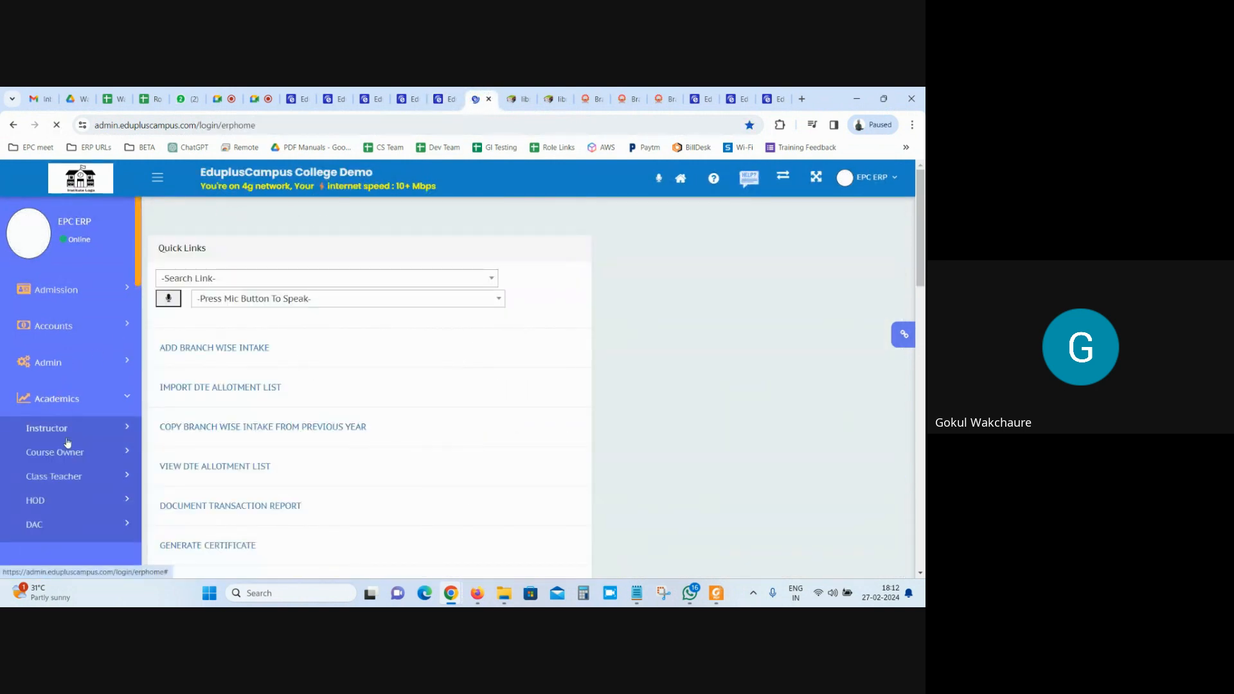
{"action": "left_click", "coordinate": [68, 492]}
{"action": "left_click", "coordinate": [504, 328]}
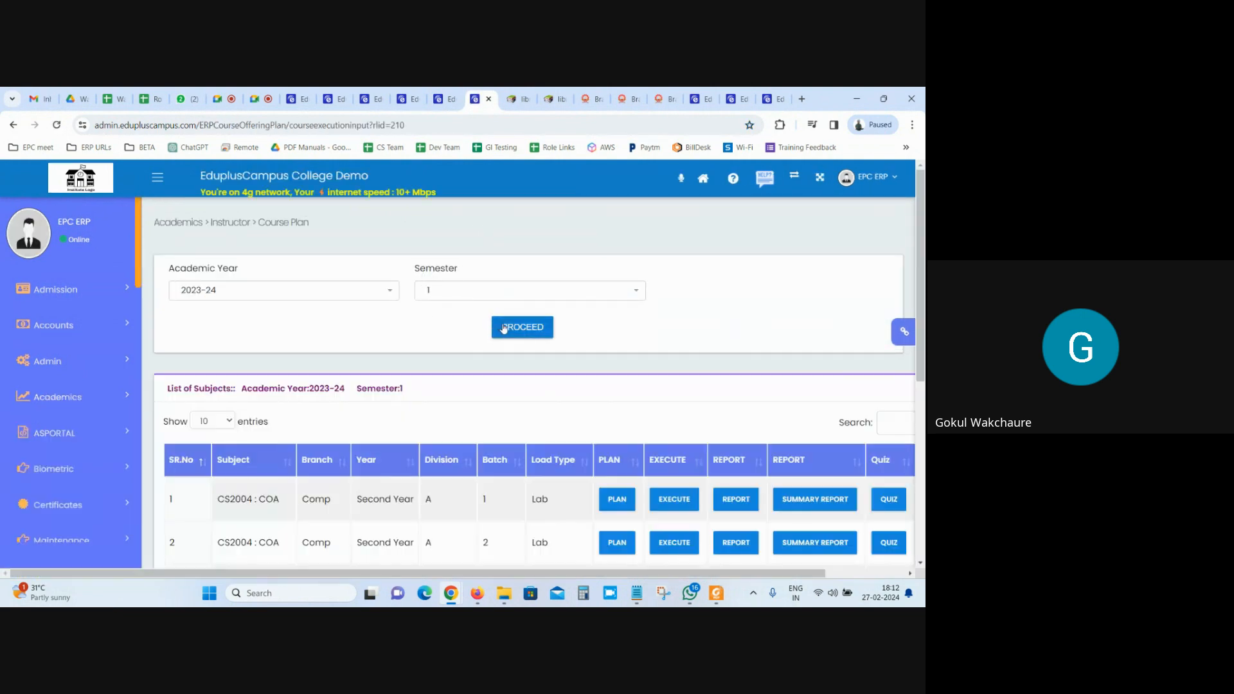
{"action": "scroll", "coordinate": [597, 335], "scroll_direction": "down", "scroll_amount": 3}
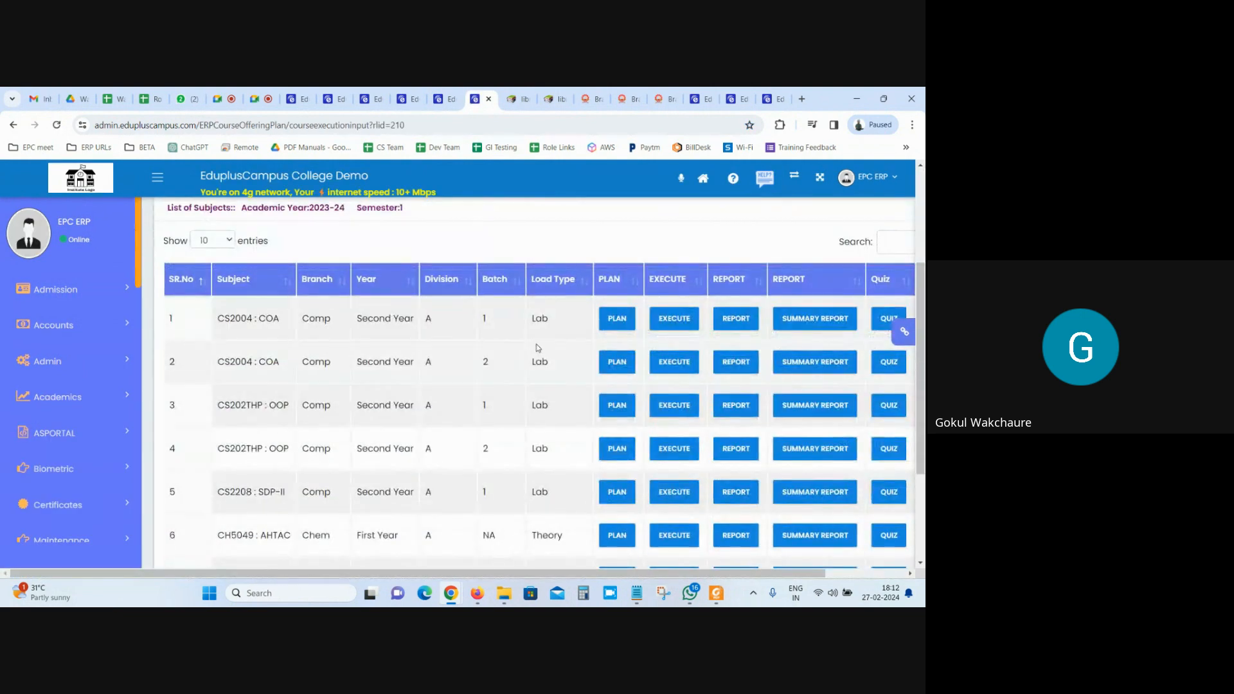
Find the course with code CH5049, copied from the Add Theory Plan page, in the subject list and open its plan.
{"action": "key", "text": "ctrl+f"}
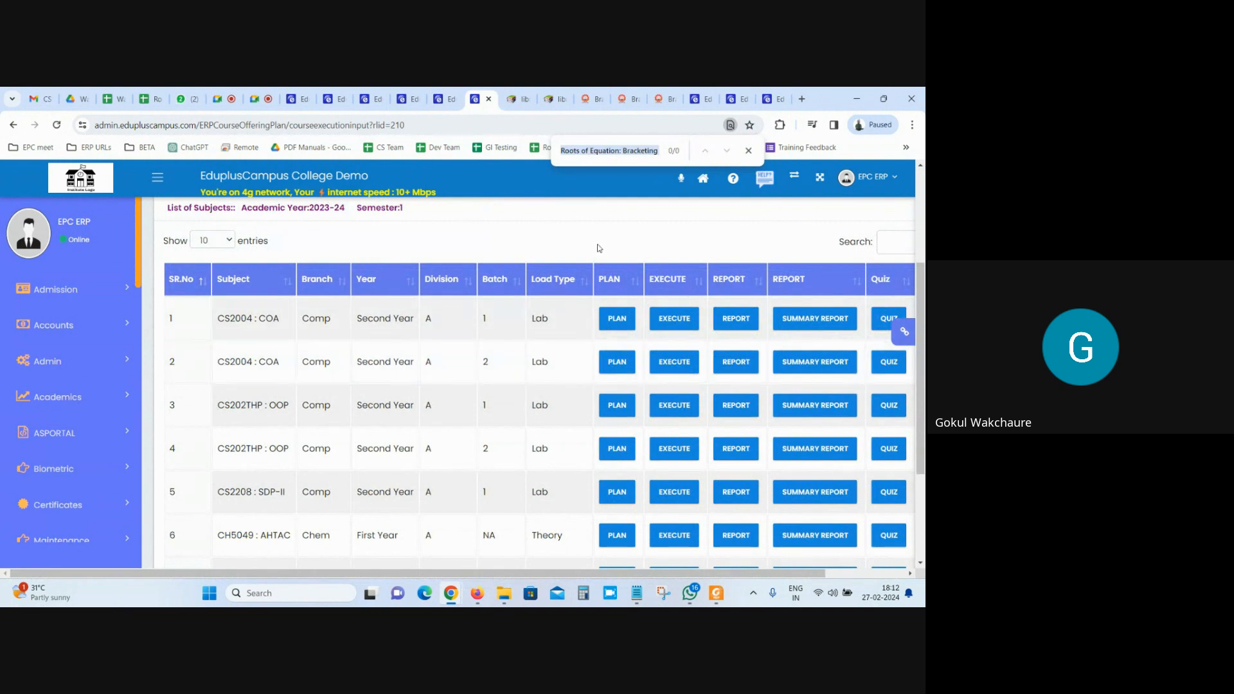
{"action": "key", "text": "BackSpace"}
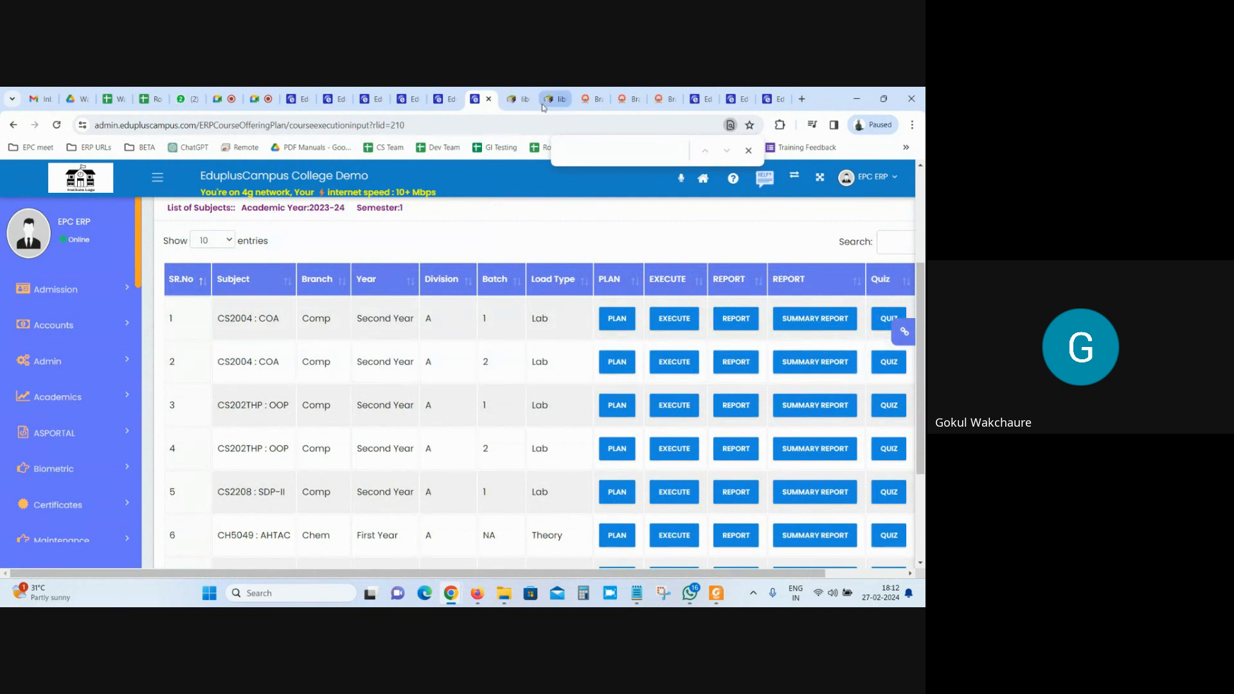
{"action": "left_click", "coordinate": [440, 99]}
{"action": "double_click", "coordinate": [231, 382]}
{"action": "key", "text": "ctrl+c"}
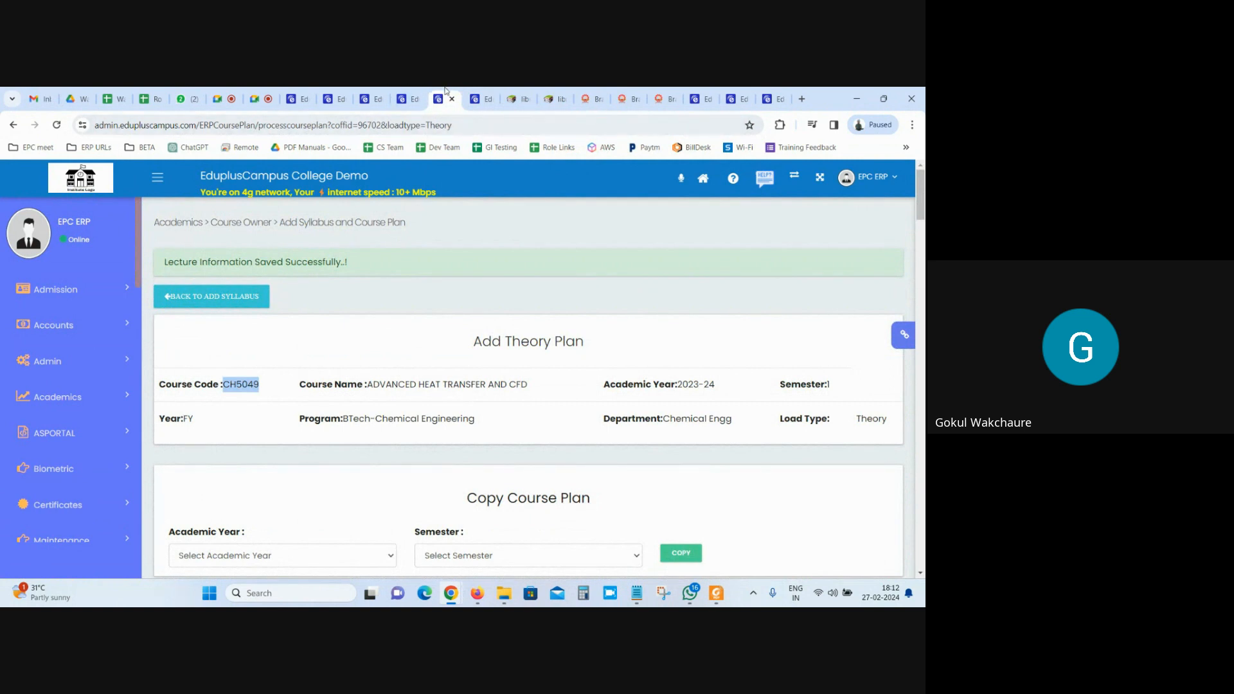
{"action": "left_click", "coordinate": [480, 99]}
{"action": "key", "text": "ctrl+v"}
{"action": "scroll", "coordinate": [386, 413], "scroll_direction": "down", "scroll_amount": 3}
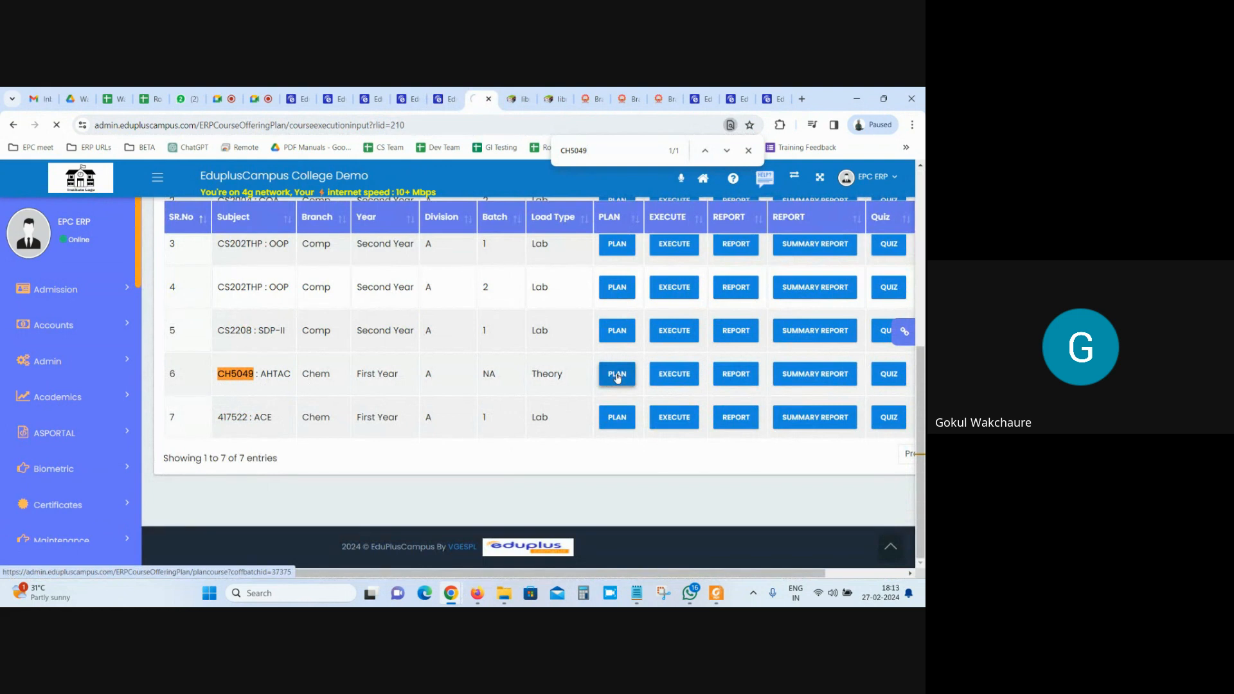
Look through the CH5049 lecture rows and try to clear the plan of lecture 1.
{"action": "scroll", "coordinate": [617, 377], "scroll_direction": "down", "scroll_amount": 5}
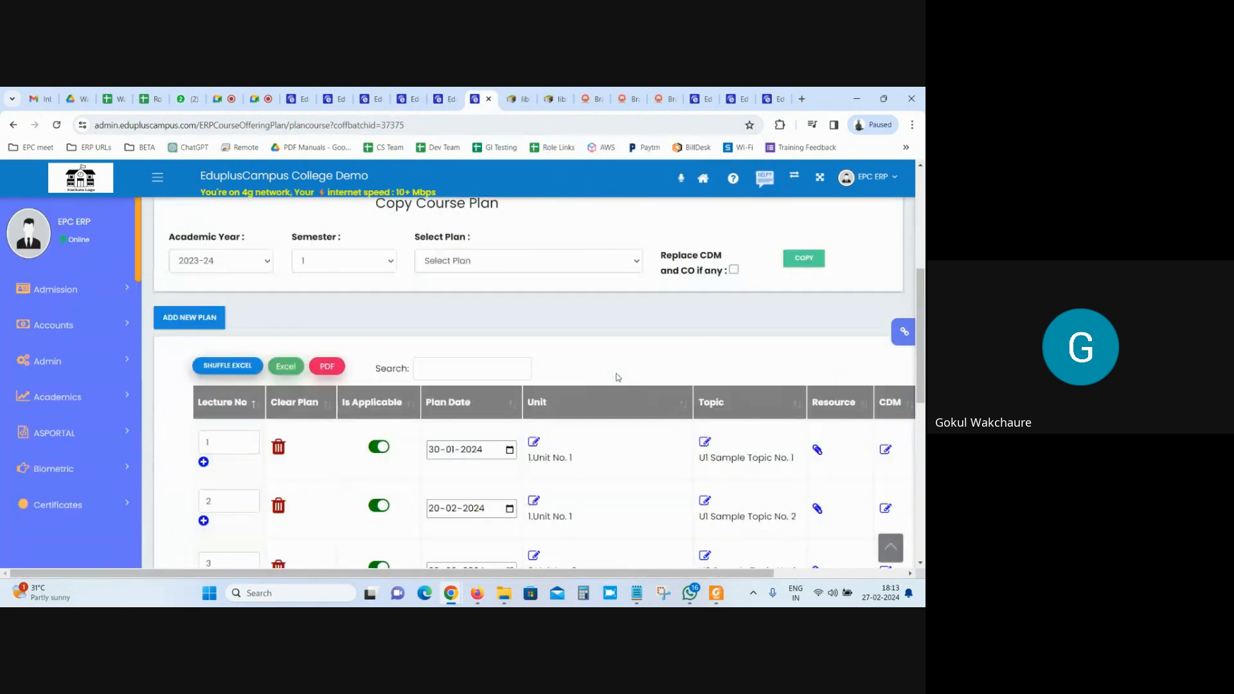
{"action": "scroll", "coordinate": [619, 377], "scroll_direction": "down", "scroll_amount": 5}
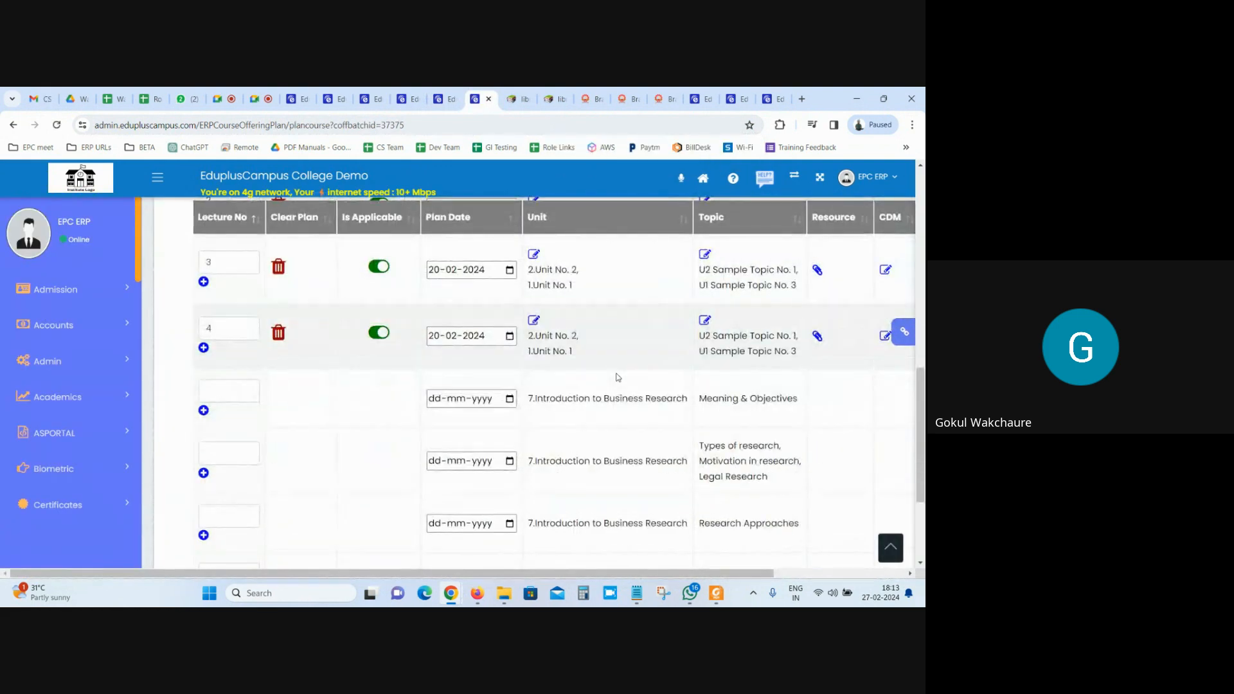
{"action": "scroll", "coordinate": [618, 377], "scroll_direction": "down", "scroll_amount": 3}
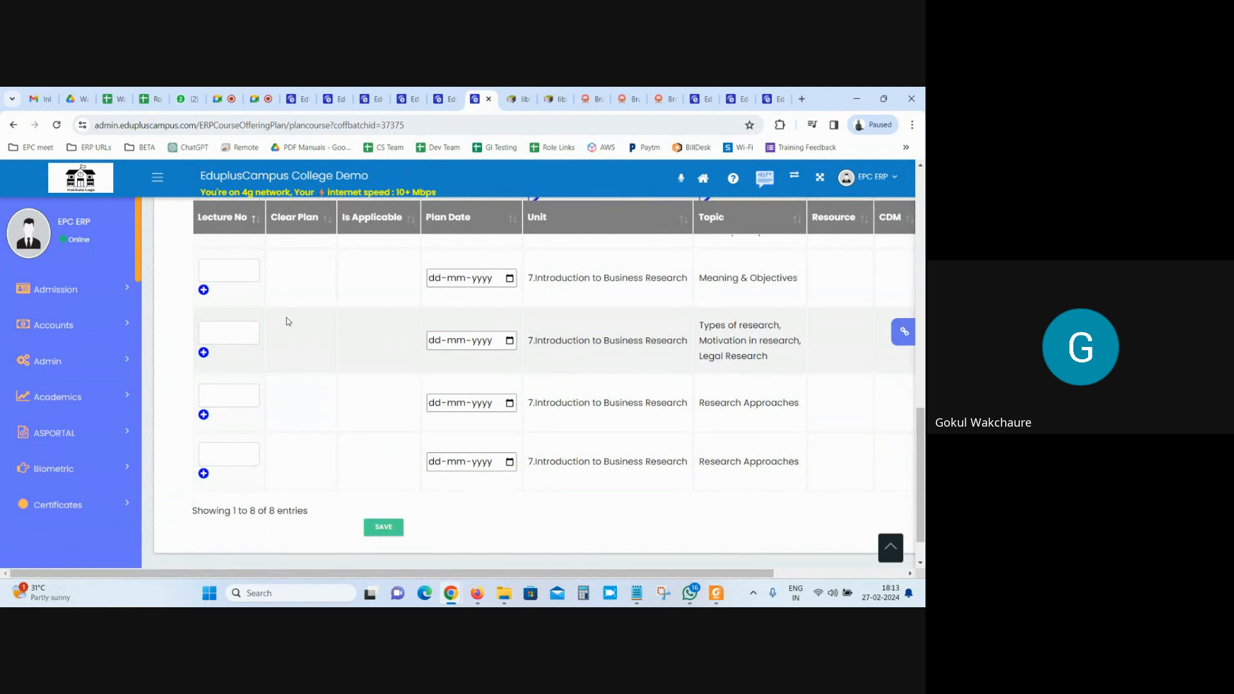
{"action": "scroll", "coordinate": [603, 320], "scroll_direction": "up", "scroll_amount": 3}
{"action": "scroll", "coordinate": [602, 320], "scroll_direction": "up", "scroll_amount": 2}
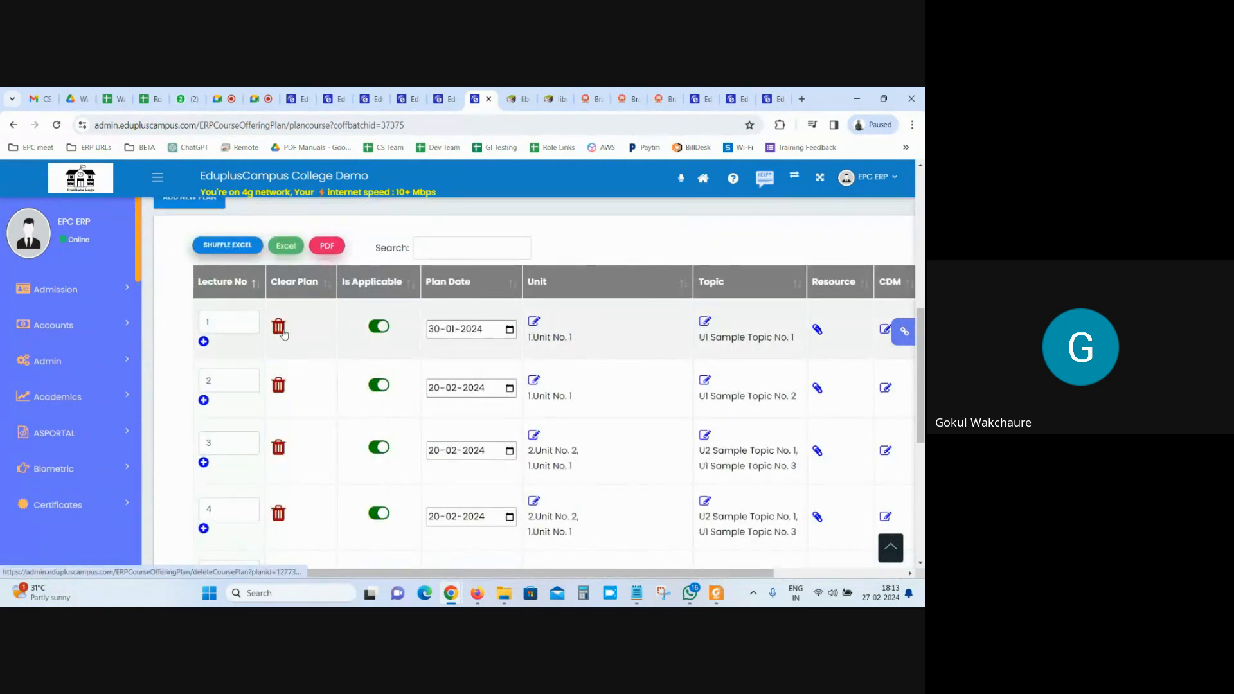
{"action": "left_click", "coordinate": [278, 326]}
{"action": "left_click", "coordinate": [512, 212]}
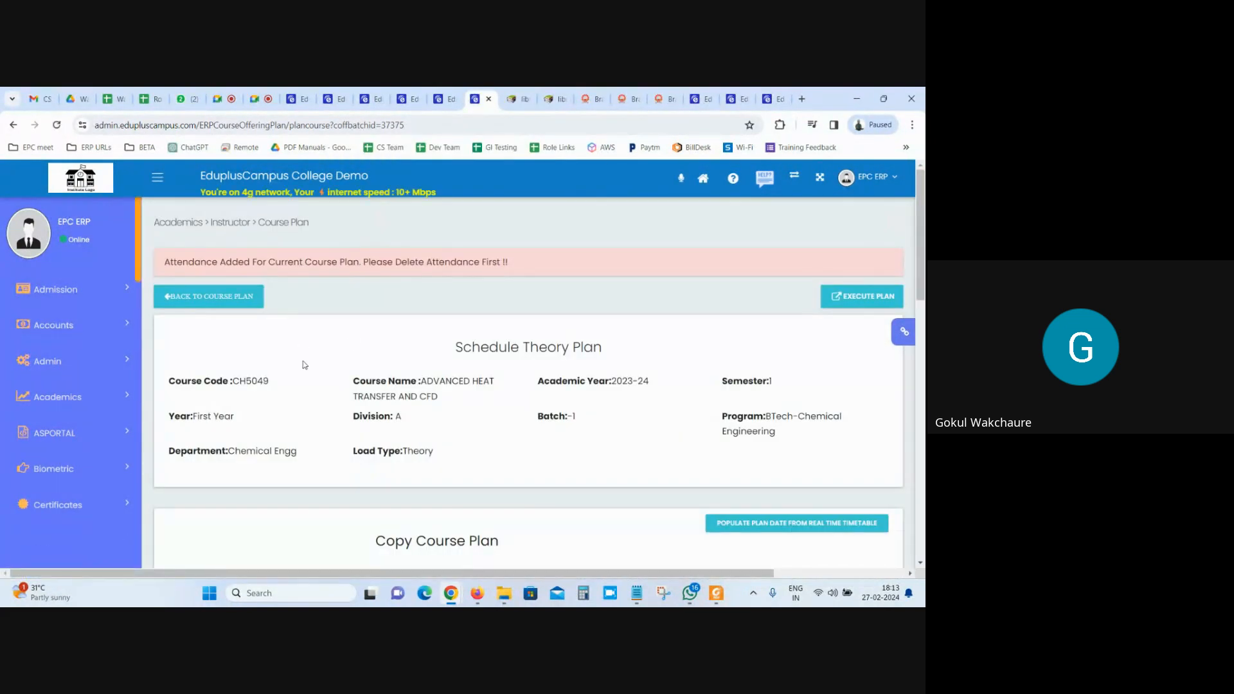
Open the execution page of the CH5049 theory plan in a new tab and go to its attendance editing.
{"action": "right_click", "coordinate": [842, 298]}
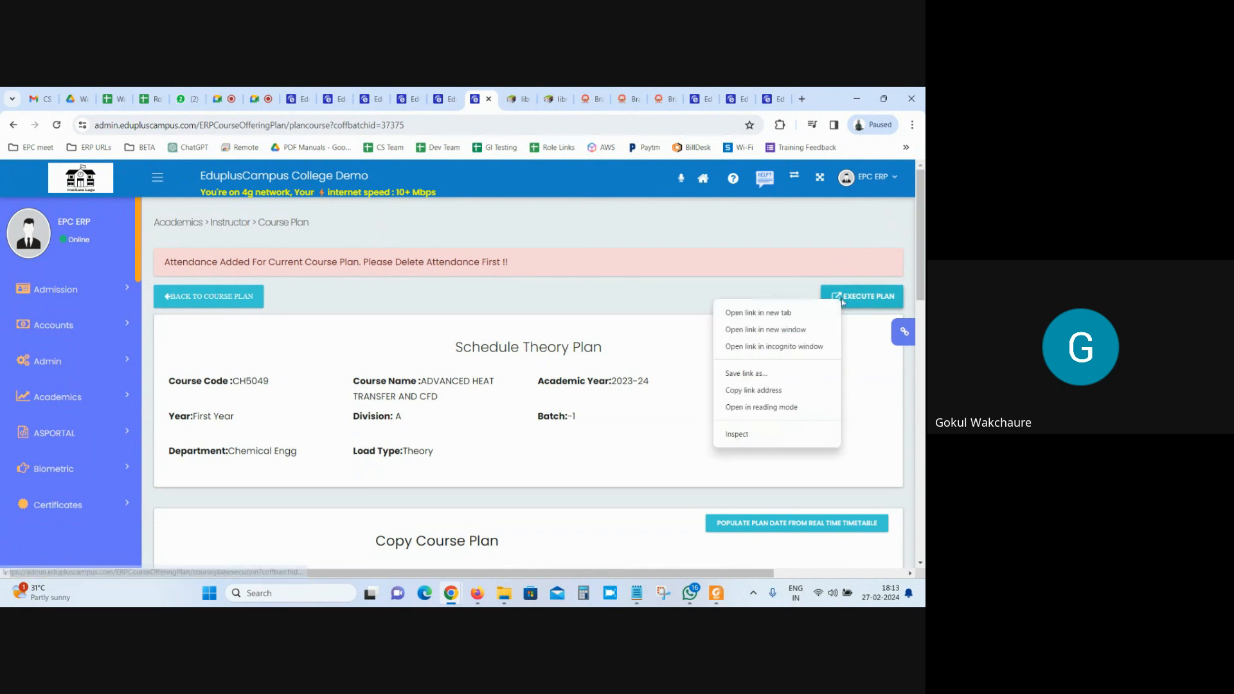
{"action": "left_click", "coordinate": [748, 312]}
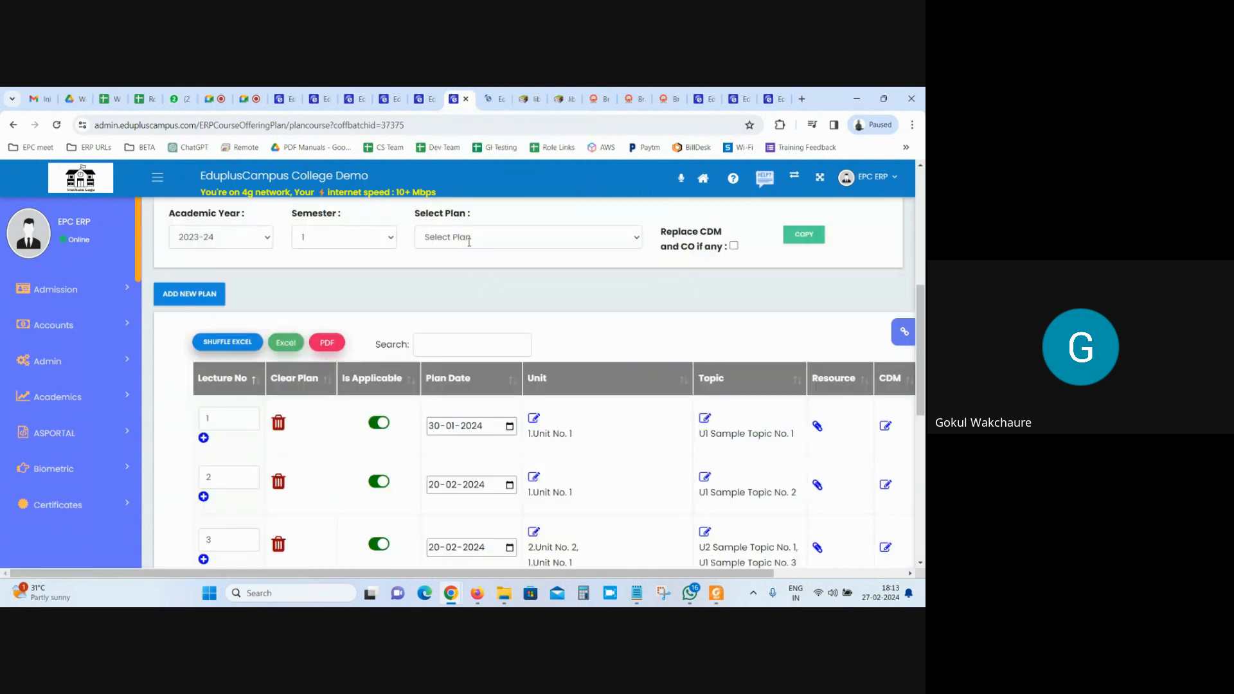
{"action": "left_click", "coordinate": [490, 98]}
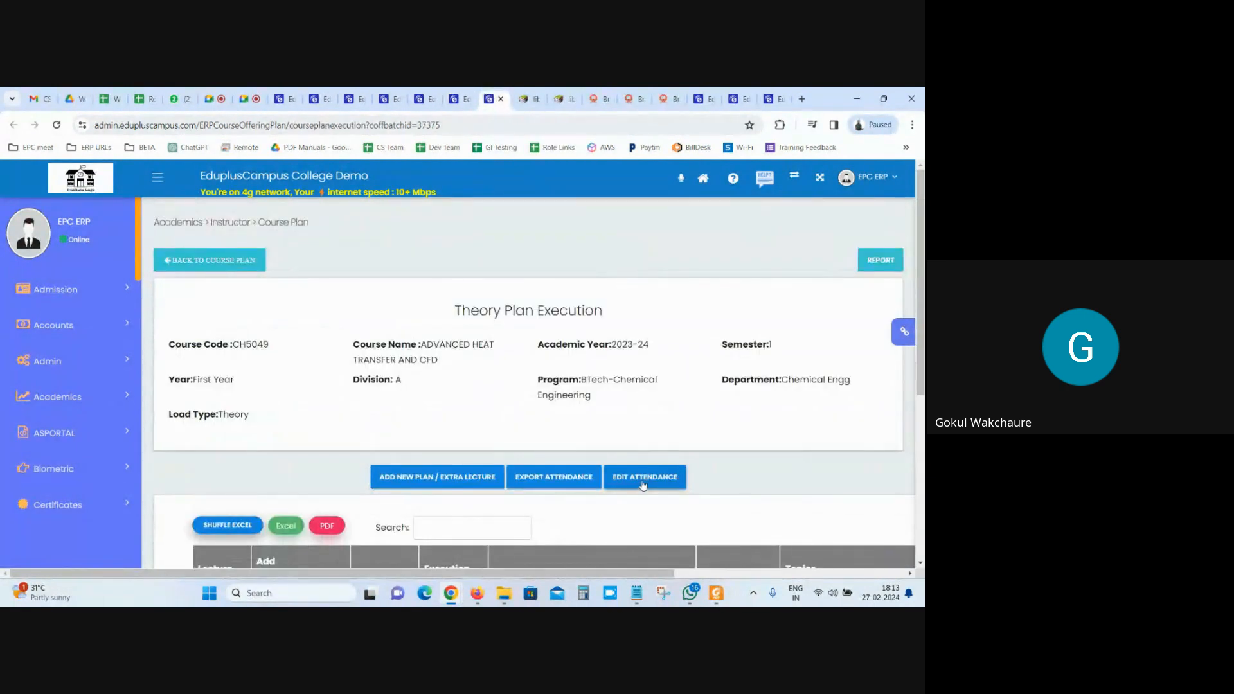
{"action": "left_click", "coordinate": [645, 477]}
Delete the attendance records of lectures 1 and 2.
{"action": "left_click_drag", "start_coordinate": [920, 201], "coordinate": [924, 315]}
{"action": "scroll", "coordinate": [803, 308], "scroll_direction": "down", "scroll_amount": 1}
{"action": "scroll", "coordinate": [803, 309], "scroll_direction": "up", "scroll_amount": 1}
{"action": "left_click", "coordinate": [803, 304]}
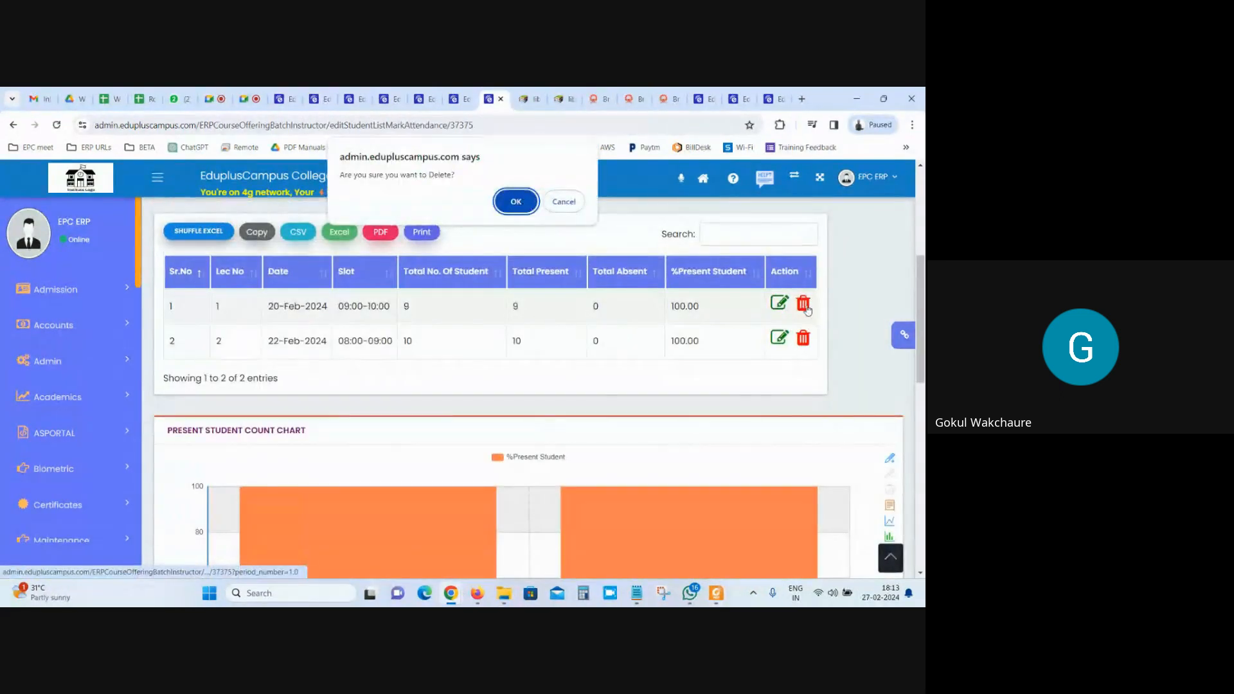
{"action": "key", "text": "Return"}
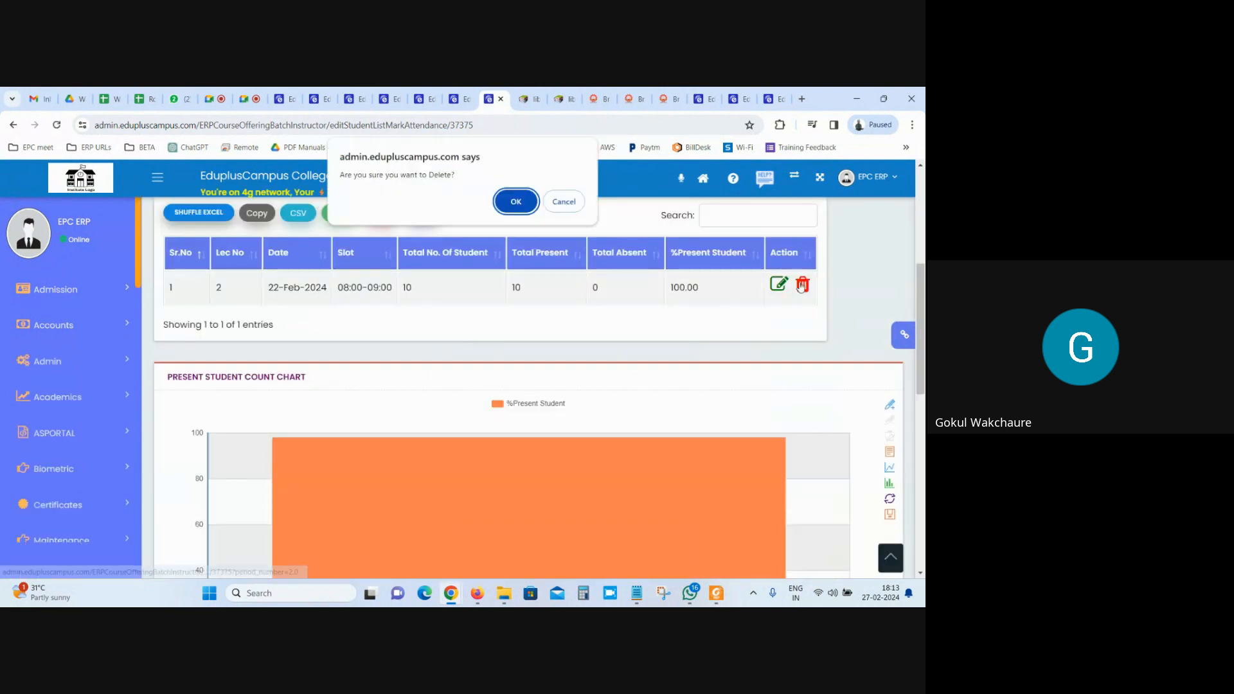
Return to the CH5049 theory plan and clear the plan of lecture 1.
{"action": "left_click", "coordinate": [467, 92]}
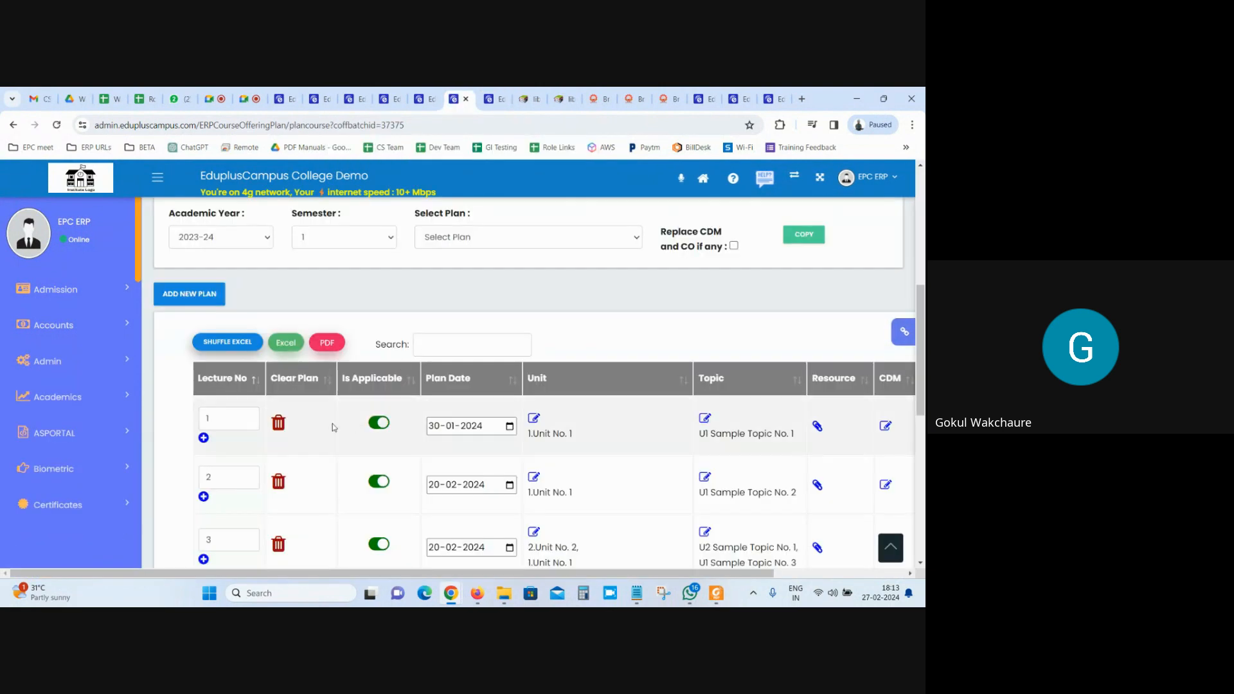
{"action": "left_click", "coordinate": [281, 426]}
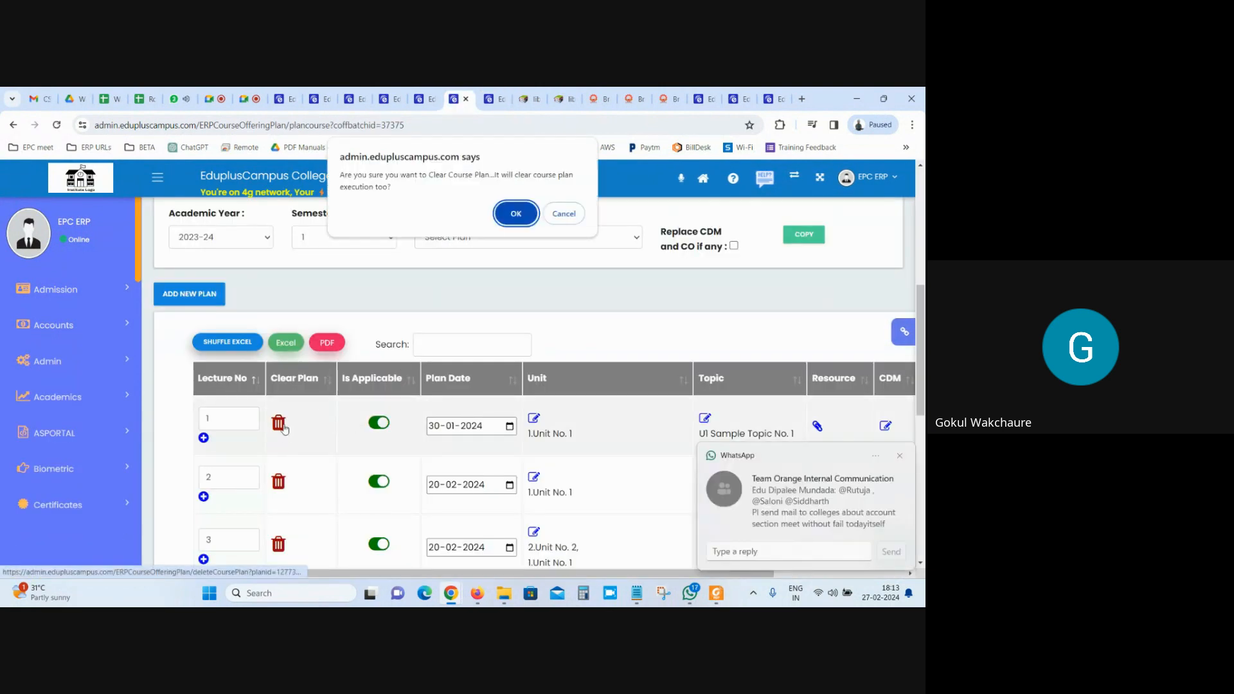
{"action": "left_click", "coordinate": [512, 215]}
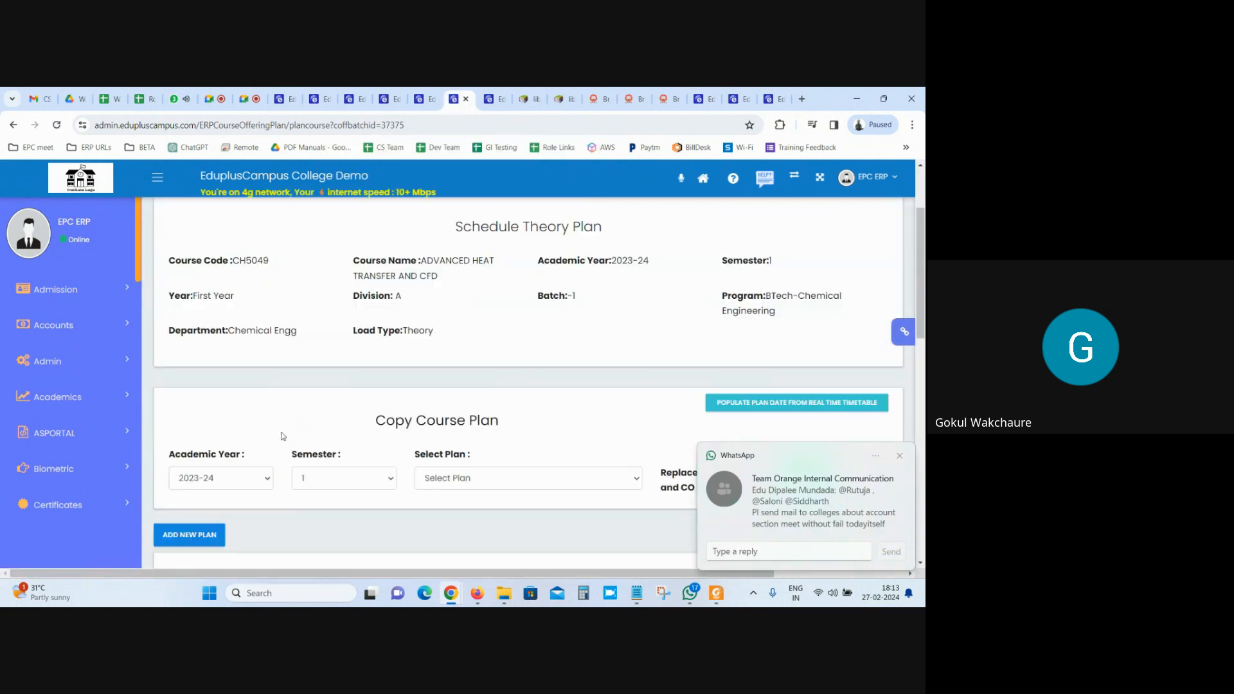
Clear the plans of lectures 2, 3 and 4 in the CH5049 theory plan and confirm each deletion.
{"action": "scroll", "coordinate": [287, 464], "scroll_direction": "down", "scroll_amount": 3}
{"action": "left_click", "coordinate": [278, 480]}
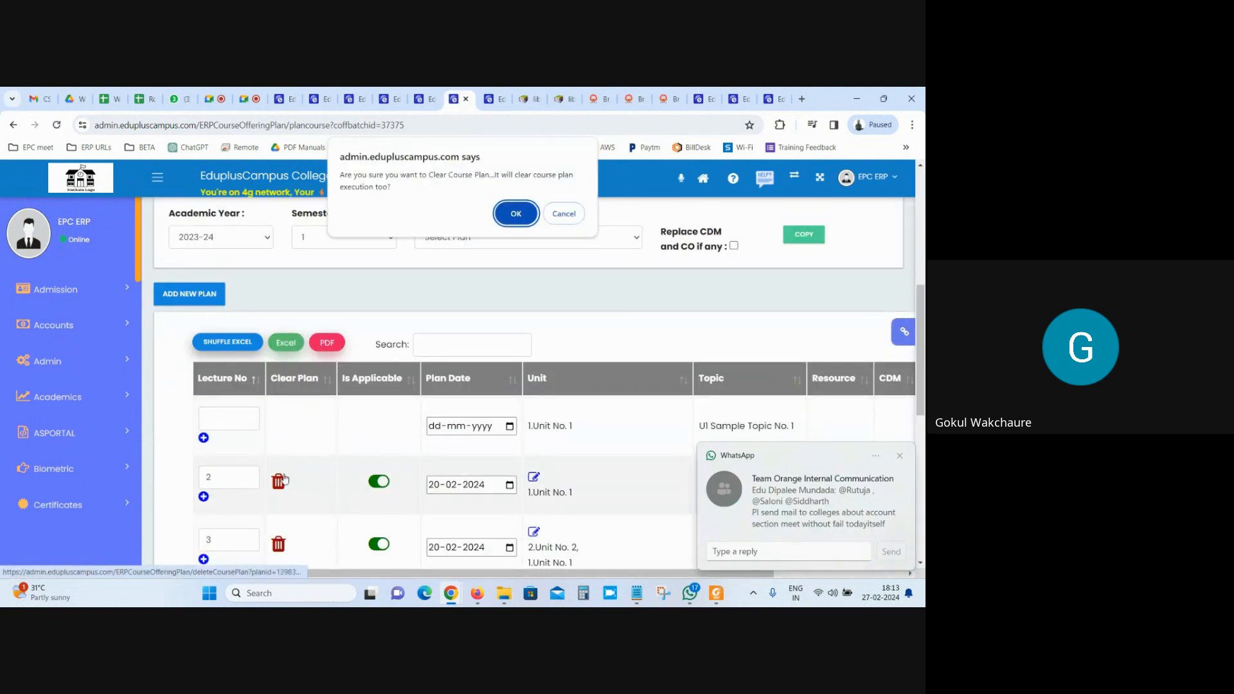
{"action": "left_click", "coordinate": [515, 213]}
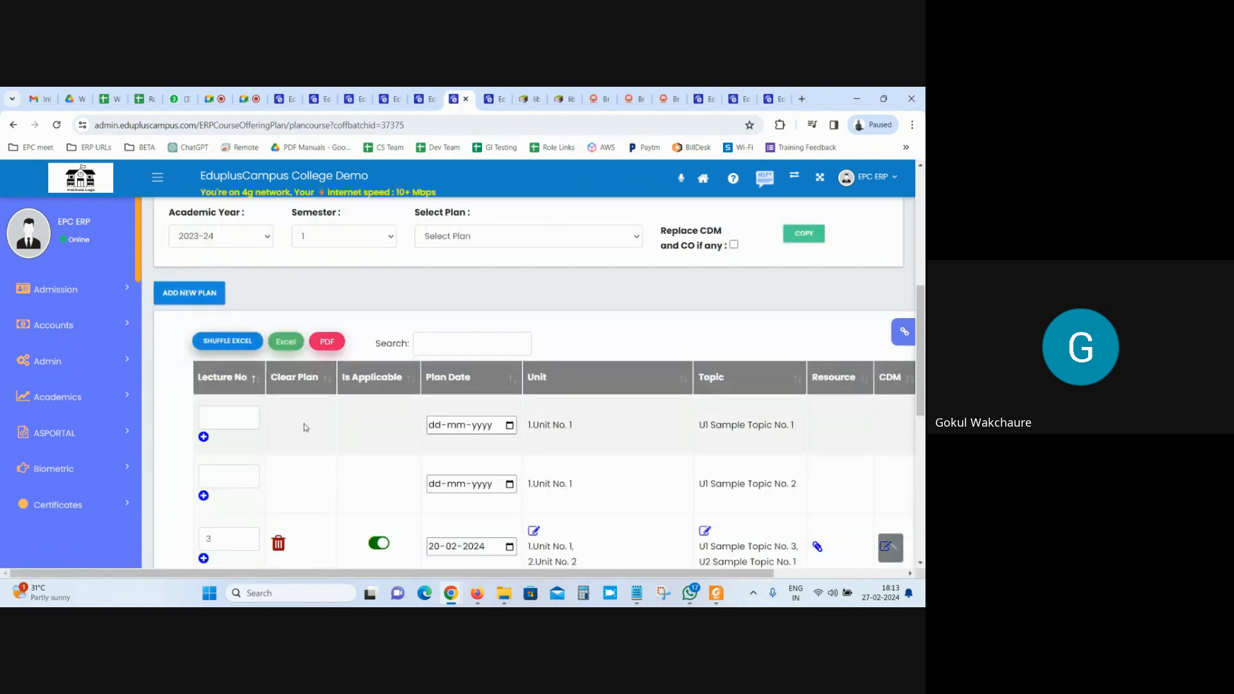
{"action": "left_click", "coordinate": [280, 545]}
{"action": "left_click", "coordinate": [512, 214]}
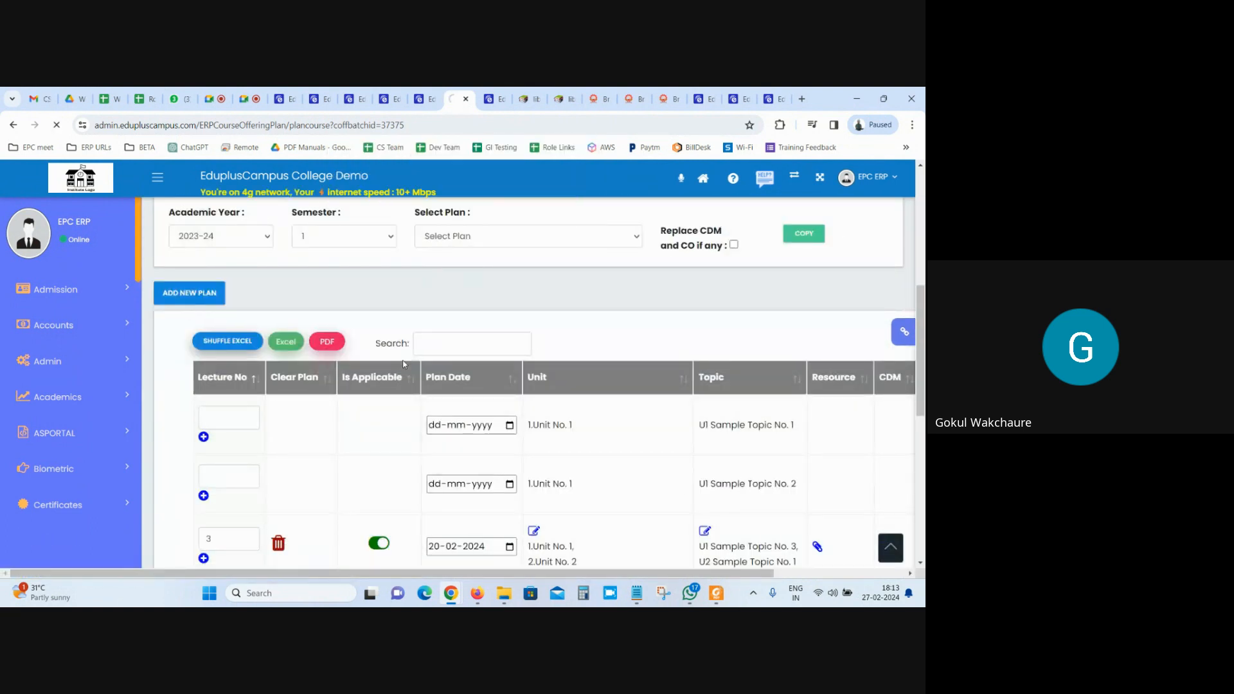
{"action": "scroll", "coordinate": [395, 398], "scroll_direction": "down", "scroll_amount": 8}
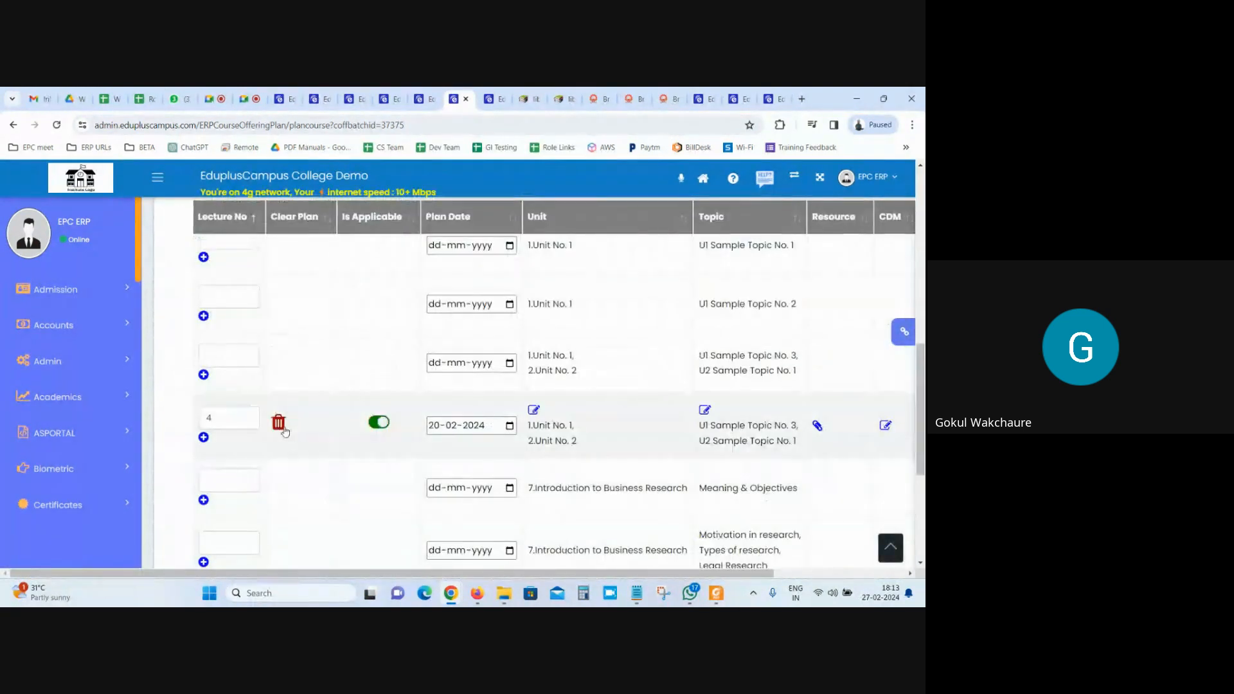
{"action": "left_click", "coordinate": [279, 423]}
{"action": "left_click", "coordinate": [513, 212]}
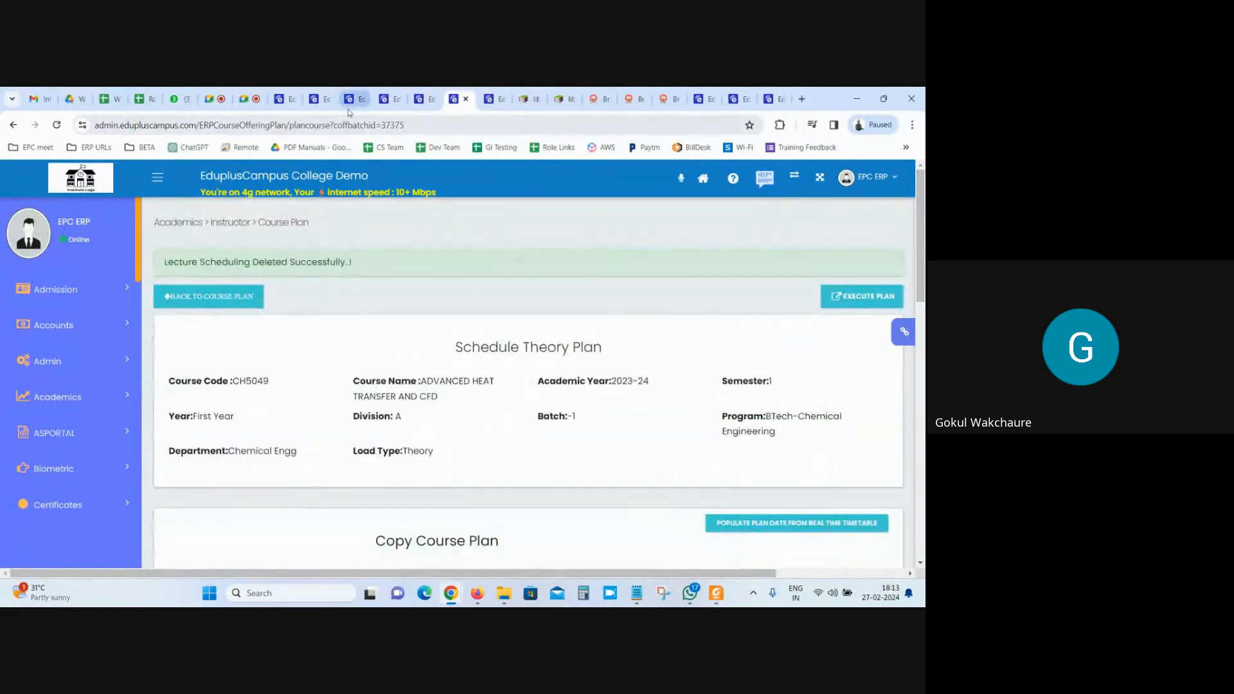
Examine the lecture list in the course owner's CH5049 theory plan, including lecture 8, and return to the instructor's plan.
{"action": "left_click", "coordinate": [436, 92]}
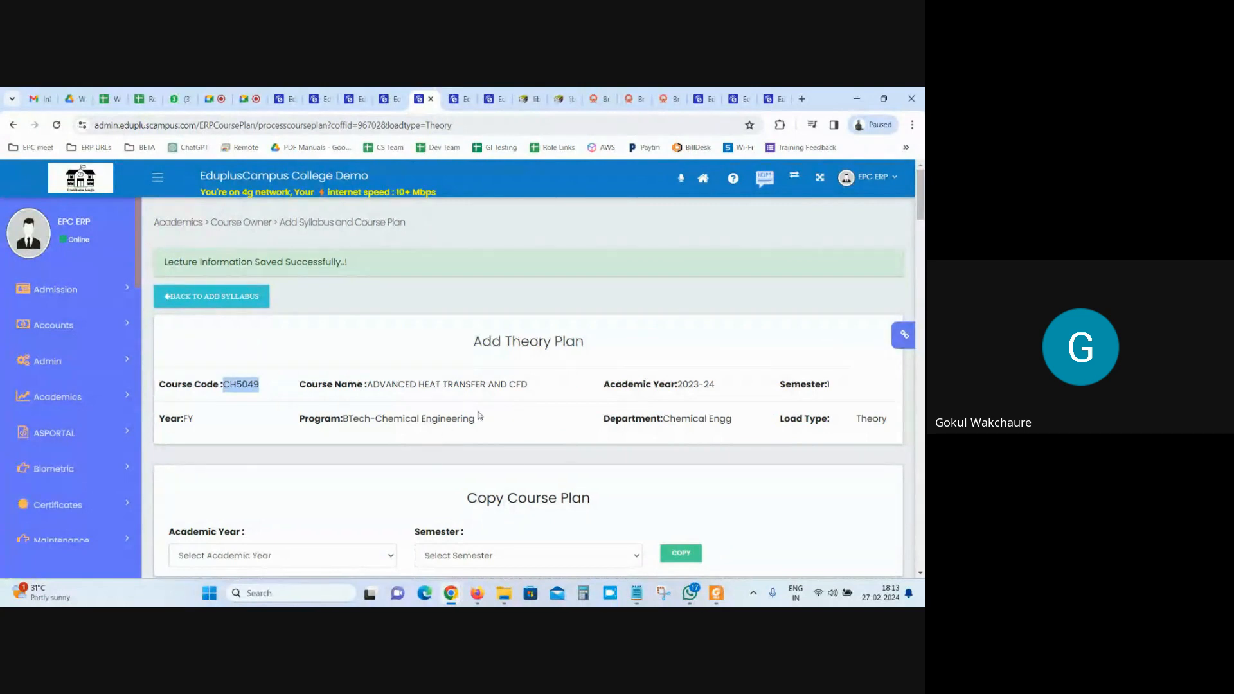
{"action": "scroll", "coordinate": [470, 414], "scroll_direction": "down", "scroll_amount": 5}
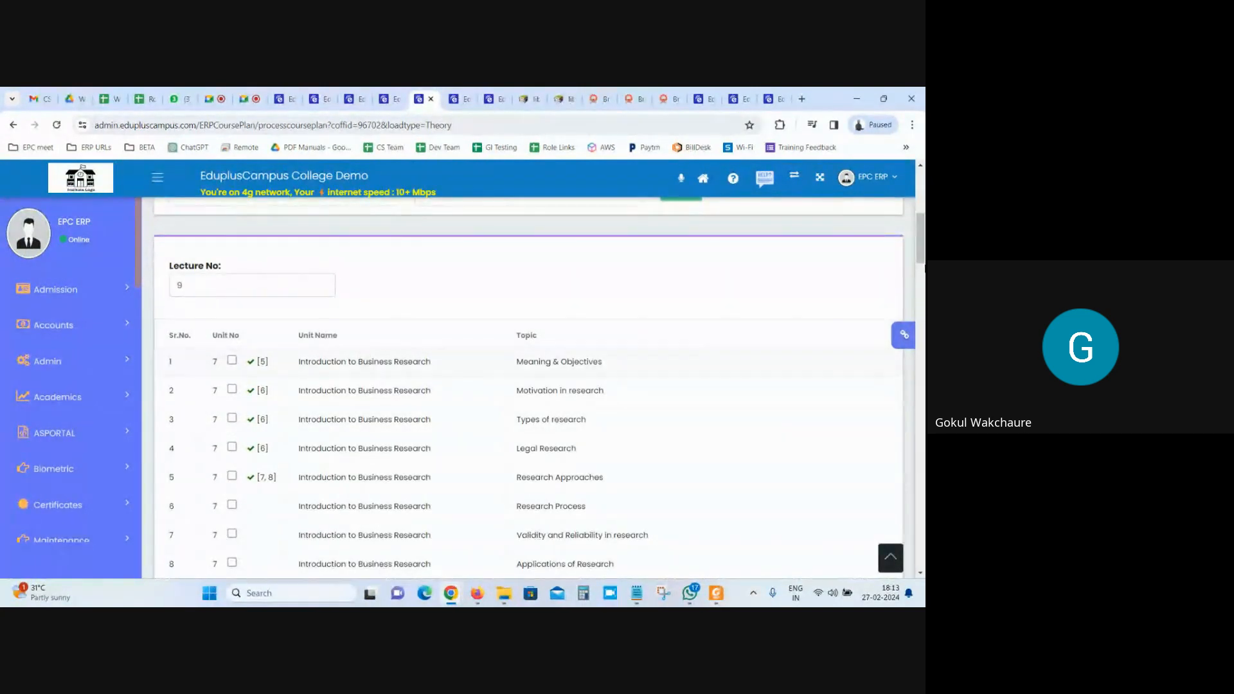
{"action": "scroll", "coordinate": [228, 542], "scroll_direction": "down", "scroll_amount": 20}
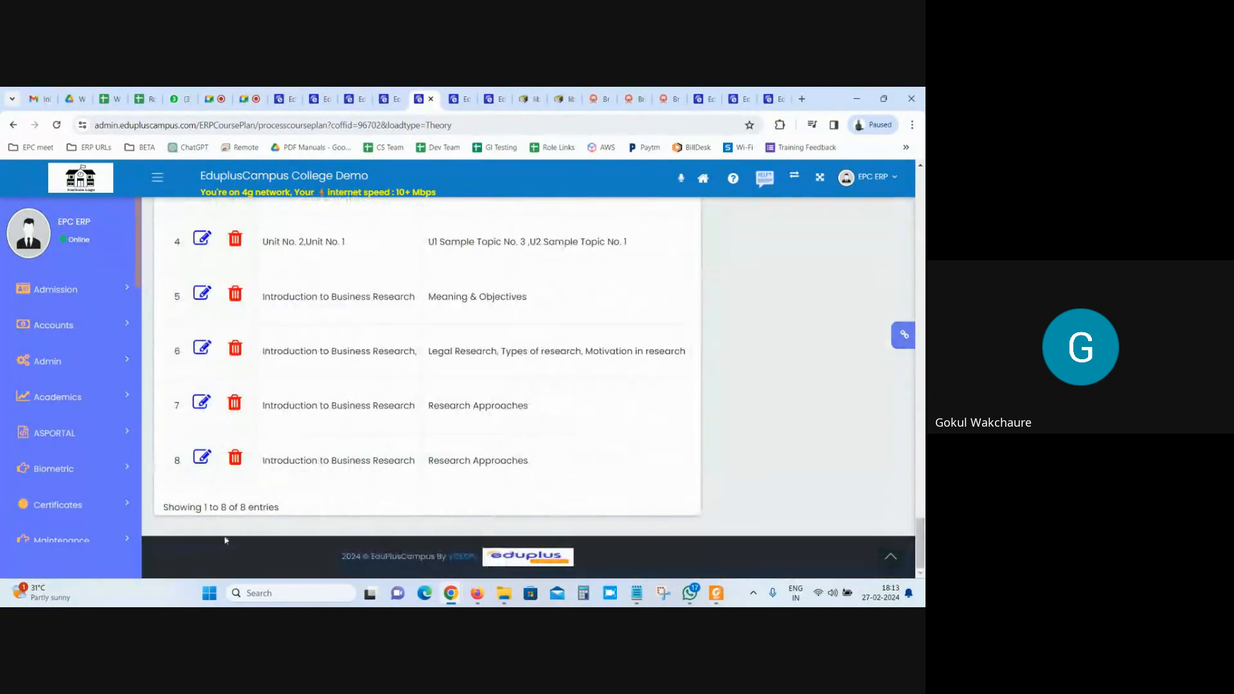
{"action": "double_click", "coordinate": [179, 464]}
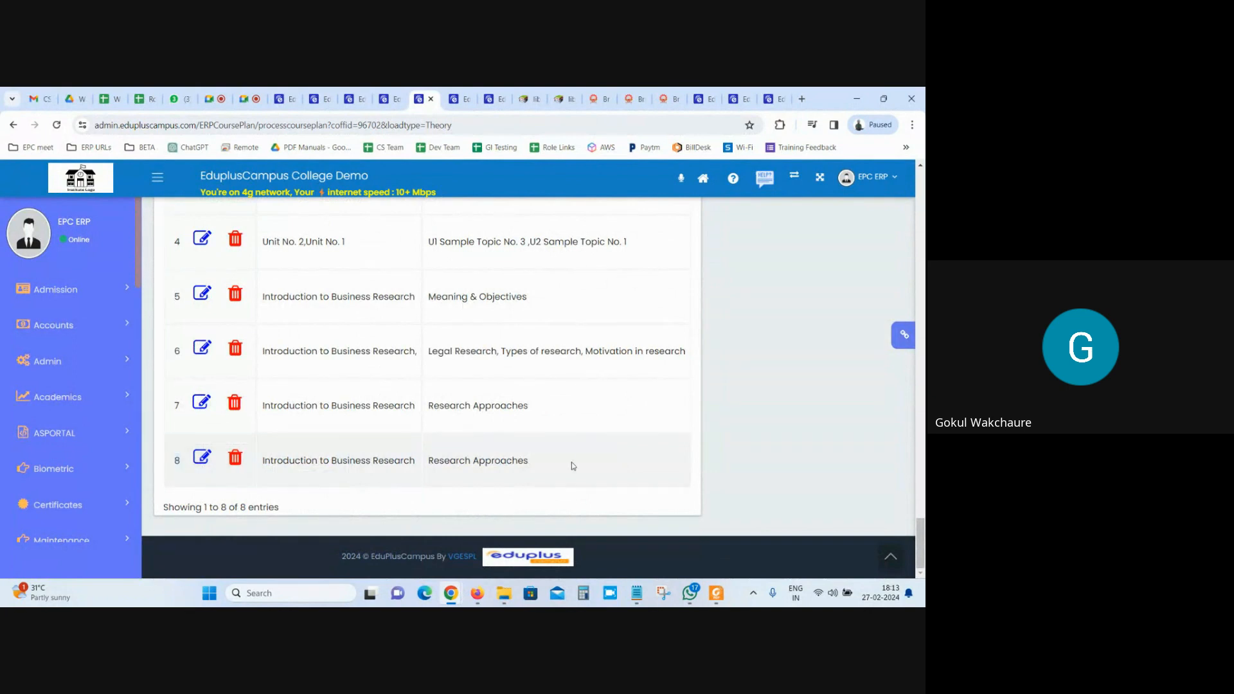
{"action": "left_click_drag", "start_coordinate": [573, 465], "coordinate": [398, 461]}
{"action": "left_click", "coordinate": [455, 99]}
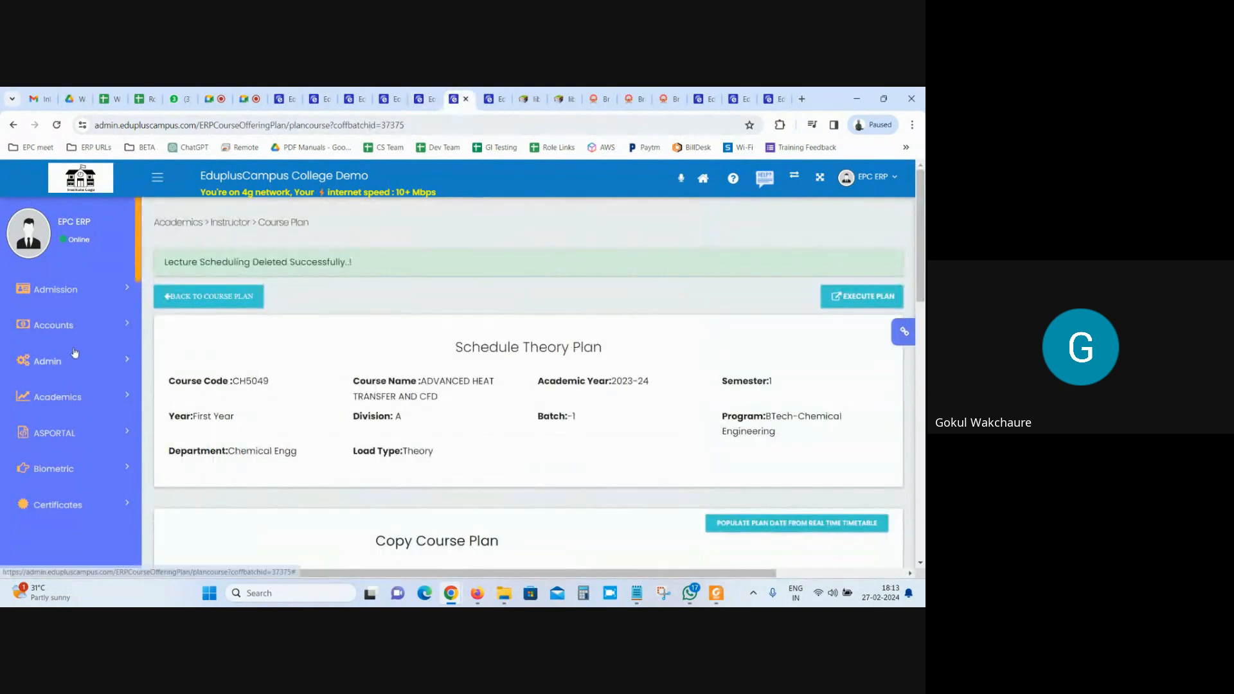
Close the attendance editing page and examine all columns of the lecture rows in the CH5049 theory plan.
{"action": "left_click", "coordinate": [61, 404]}
{"action": "left_click", "coordinate": [57, 428]}
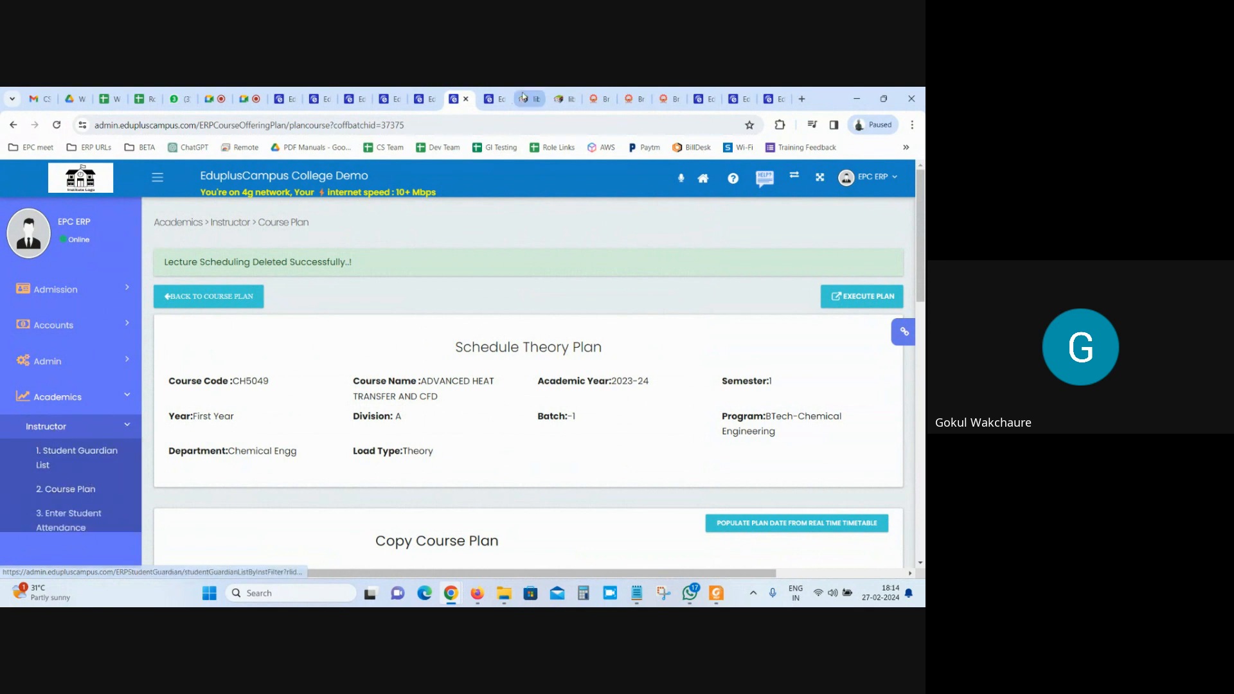
{"action": "left_click", "coordinate": [493, 99]}
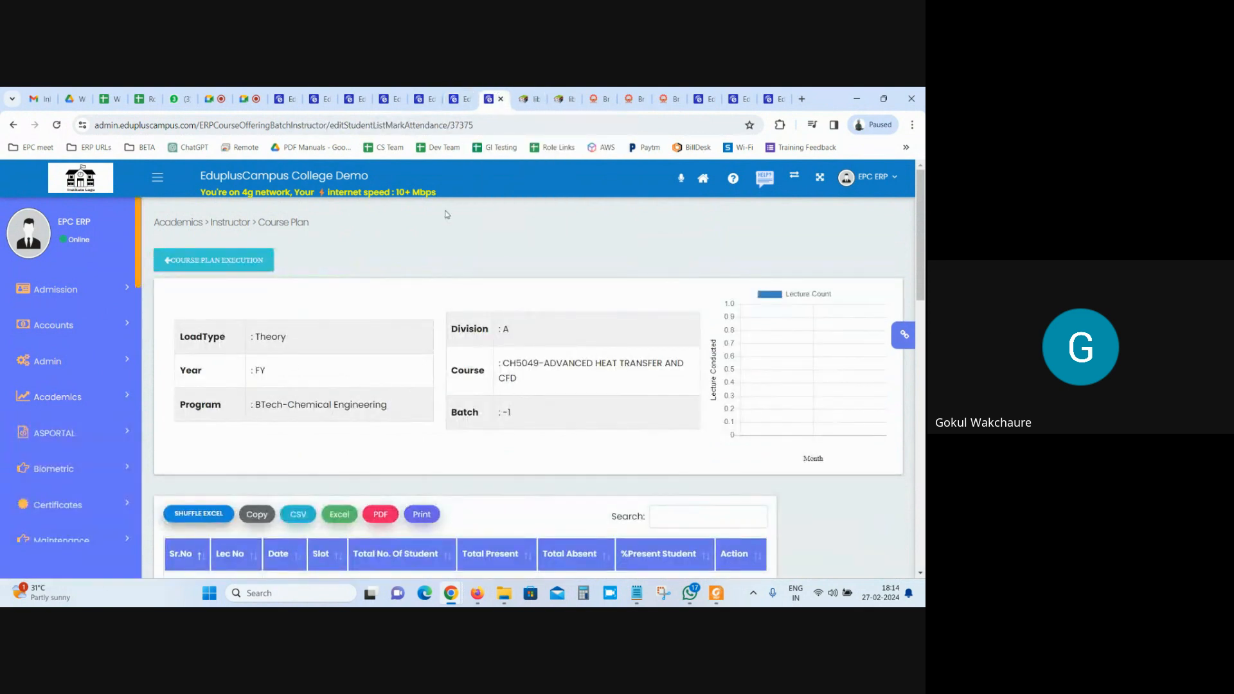
{"action": "left_click", "coordinate": [501, 99]}
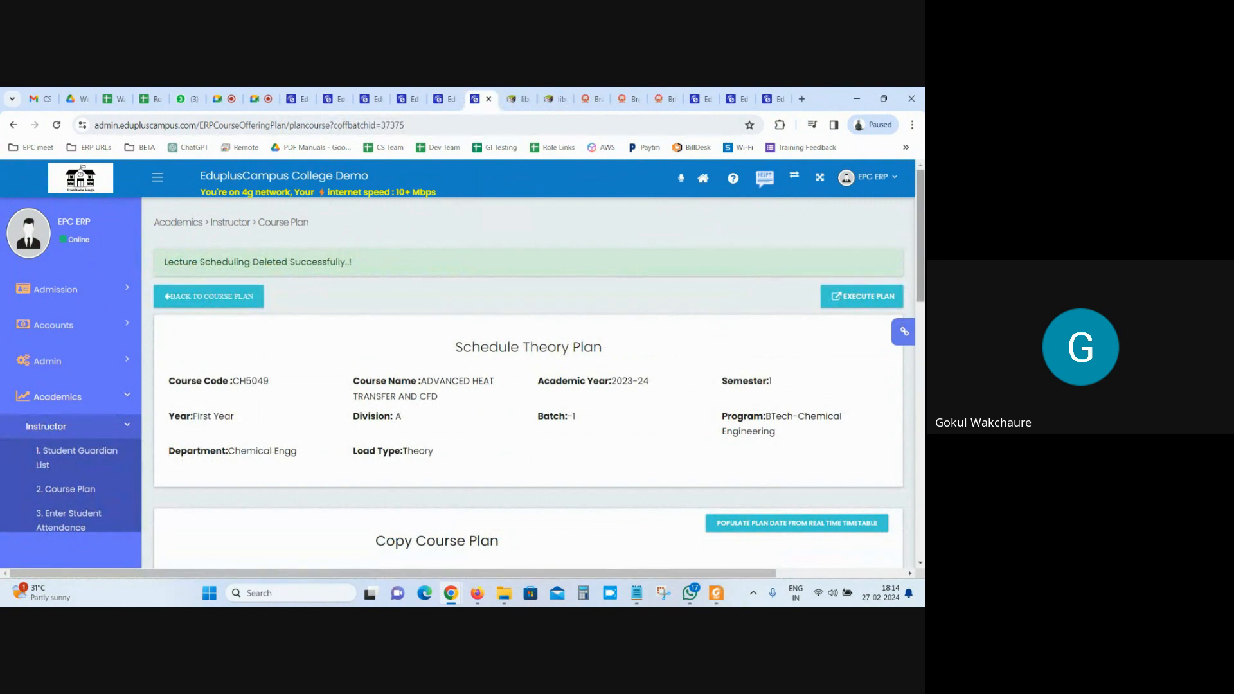
{"action": "scroll", "coordinate": [528, 367], "scroll_direction": "down", "scroll_amount": 1}
{"action": "left_click_drag", "start_coordinate": [923, 205], "coordinate": [924, 353]}
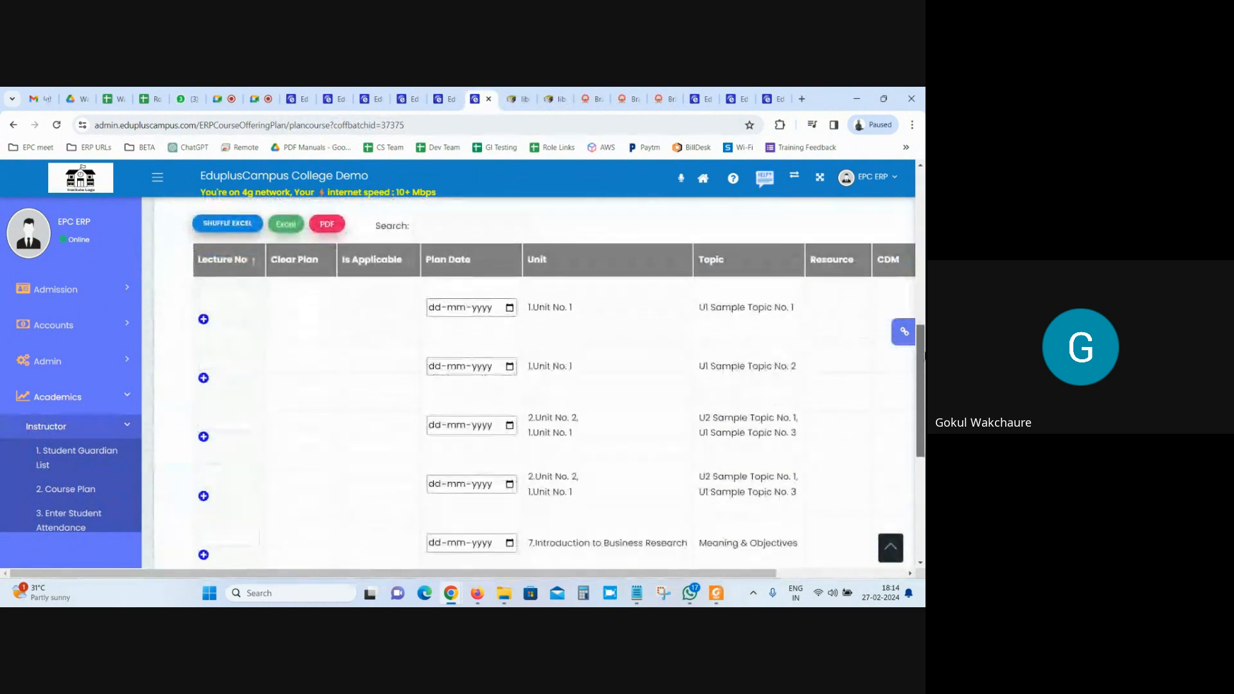
{"action": "key", "text": "ctrl+minus"}
{"action": "key", "text": "ctrl+minus"}
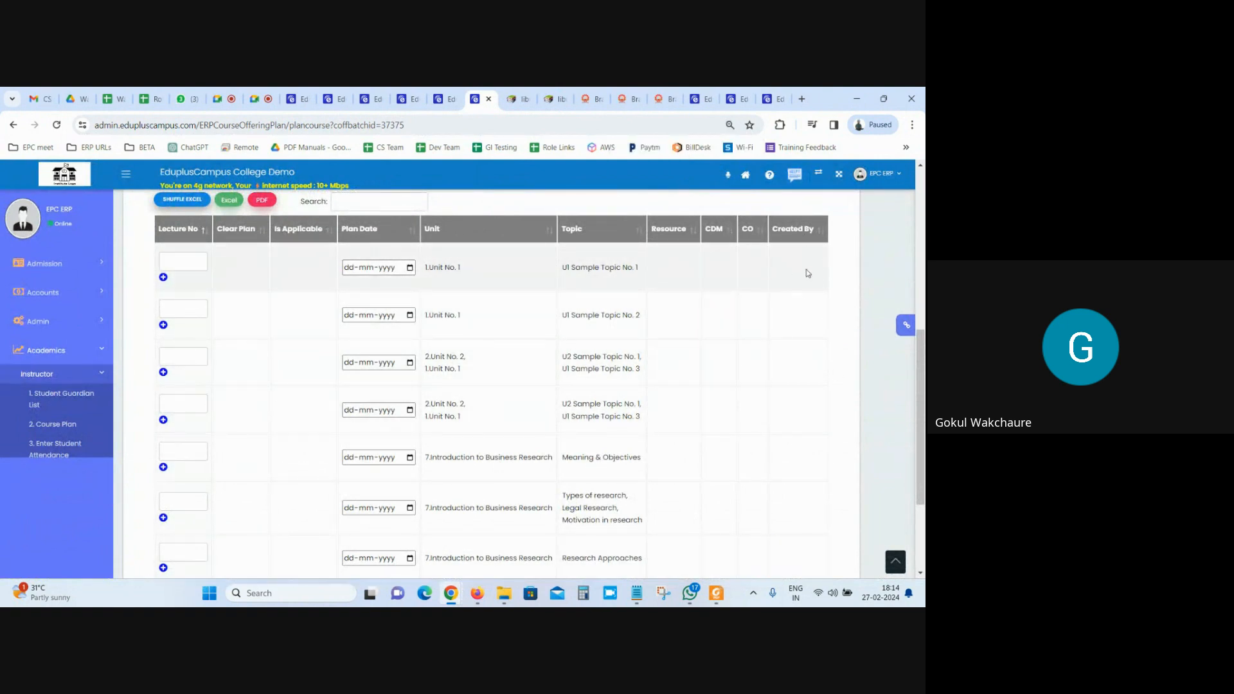
Check the CDM, CO and Created By columns of the Engineering Mechanics plan and return to the CH5049 plan.
{"action": "key", "text": "ctrl+9"}
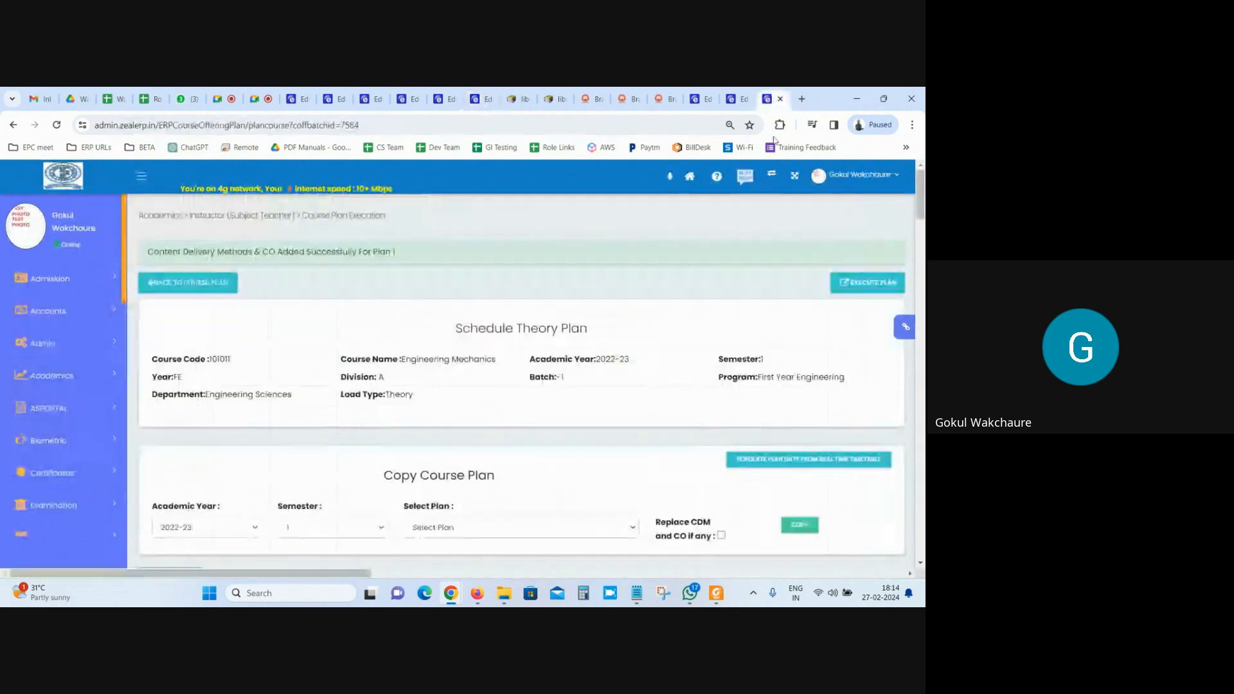
{"action": "scroll", "coordinate": [581, 514], "scroll_direction": "down", "scroll_amount": 5}
{"action": "scroll", "coordinate": [892, 344], "scroll_direction": "right", "scroll_amount": 5}
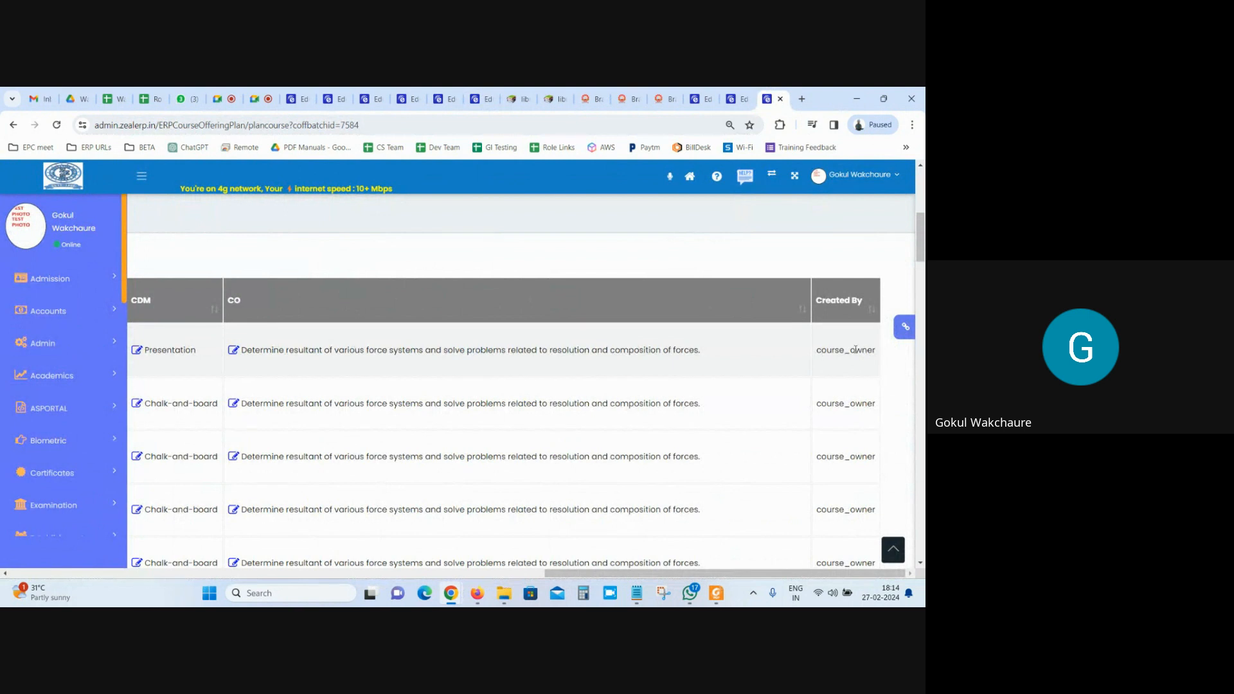
{"action": "left_click", "coordinate": [476, 98]}
{"action": "left_click", "coordinate": [446, 99]}
{"action": "left_click", "coordinate": [474, 96]}
{"action": "scroll", "coordinate": [357, 388], "scroll_direction": "up", "scroll_amount": 1}
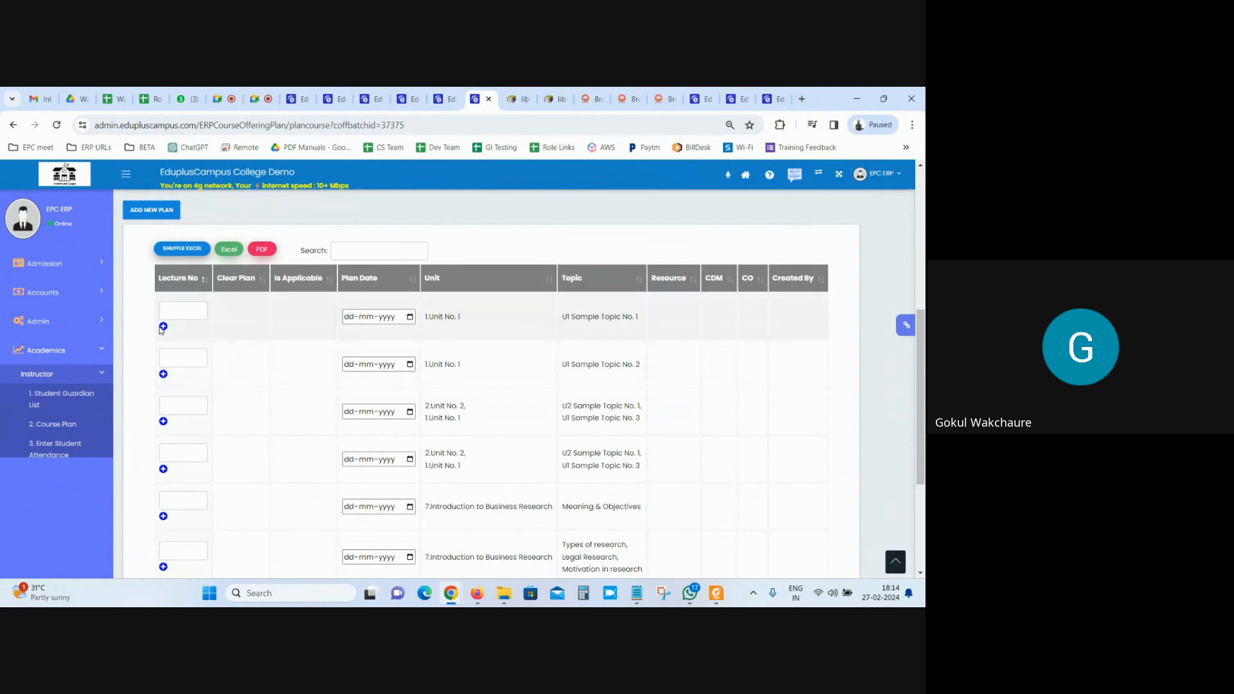
Plan lecture 1 for 27-02-2024 with the delivery methods PPT and Chalk and Board and Statement of CO 1, and save it.
{"action": "left_click", "coordinate": [162, 327]}
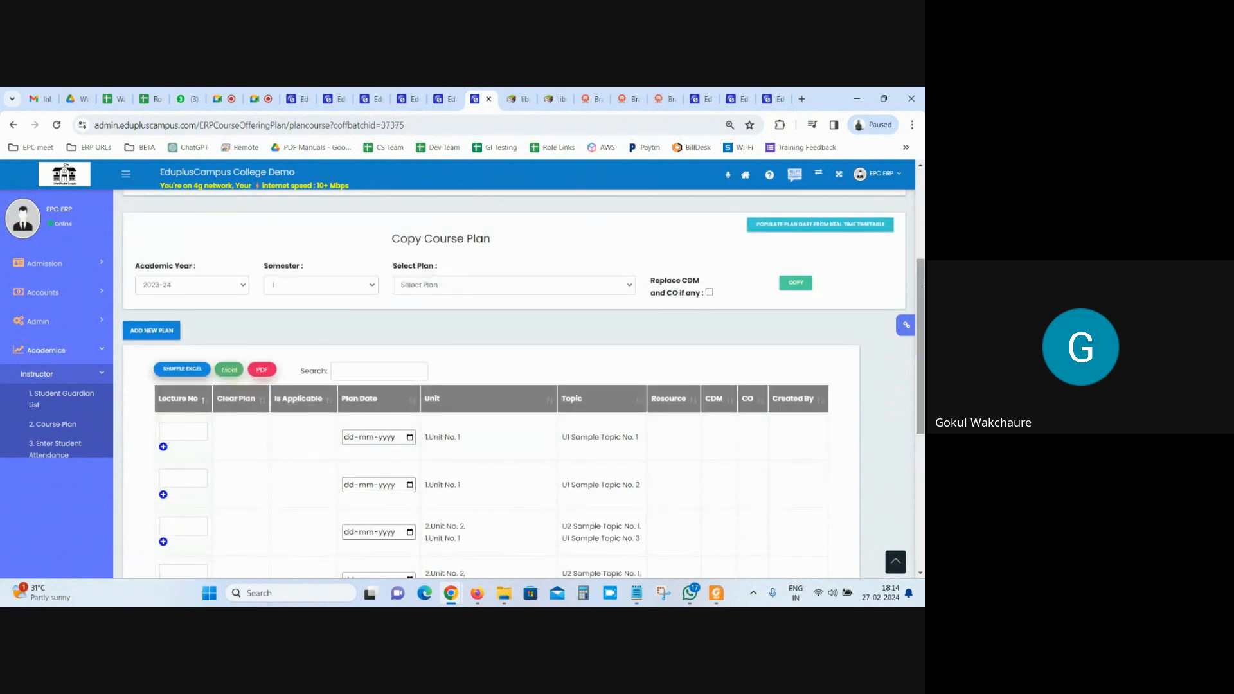
{"action": "scroll", "coordinate": [829, 309], "scroll_direction": "down", "scroll_amount": 3}
{"action": "scroll", "coordinate": [812, 343], "scroll_direction": "up", "scroll_amount": 1}
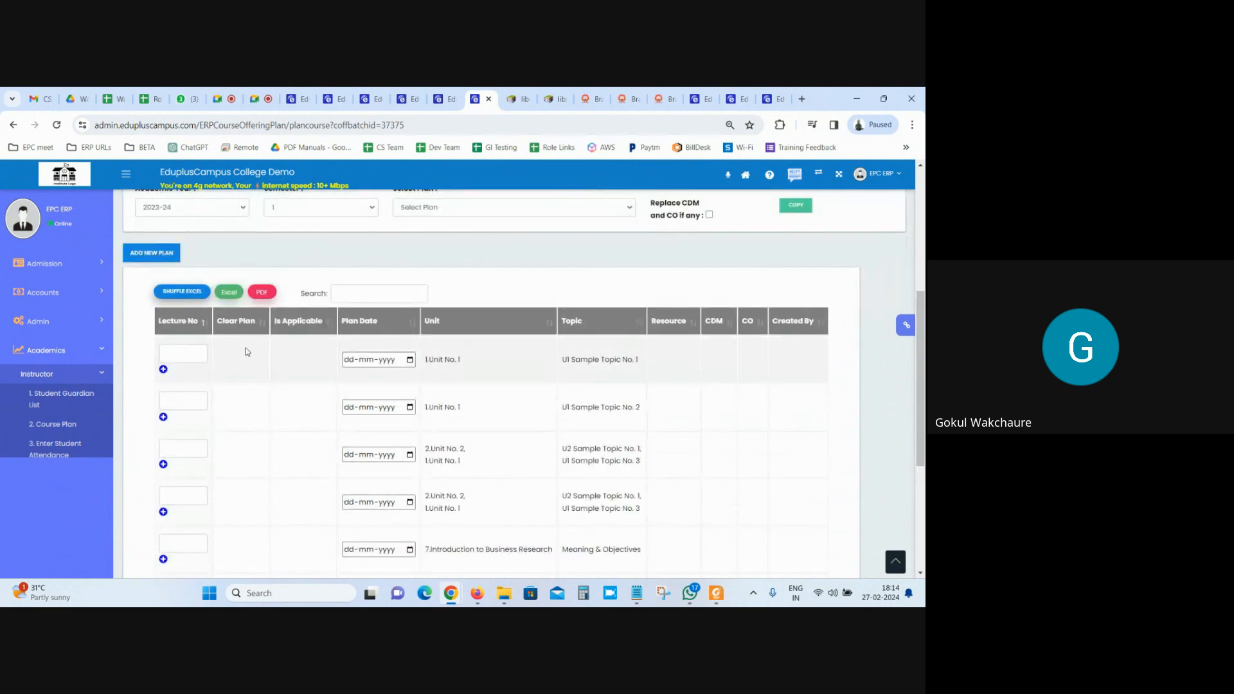
{"action": "key", "text": "ctrl+plus"}
{"action": "key", "text": "ctrl+plus"}
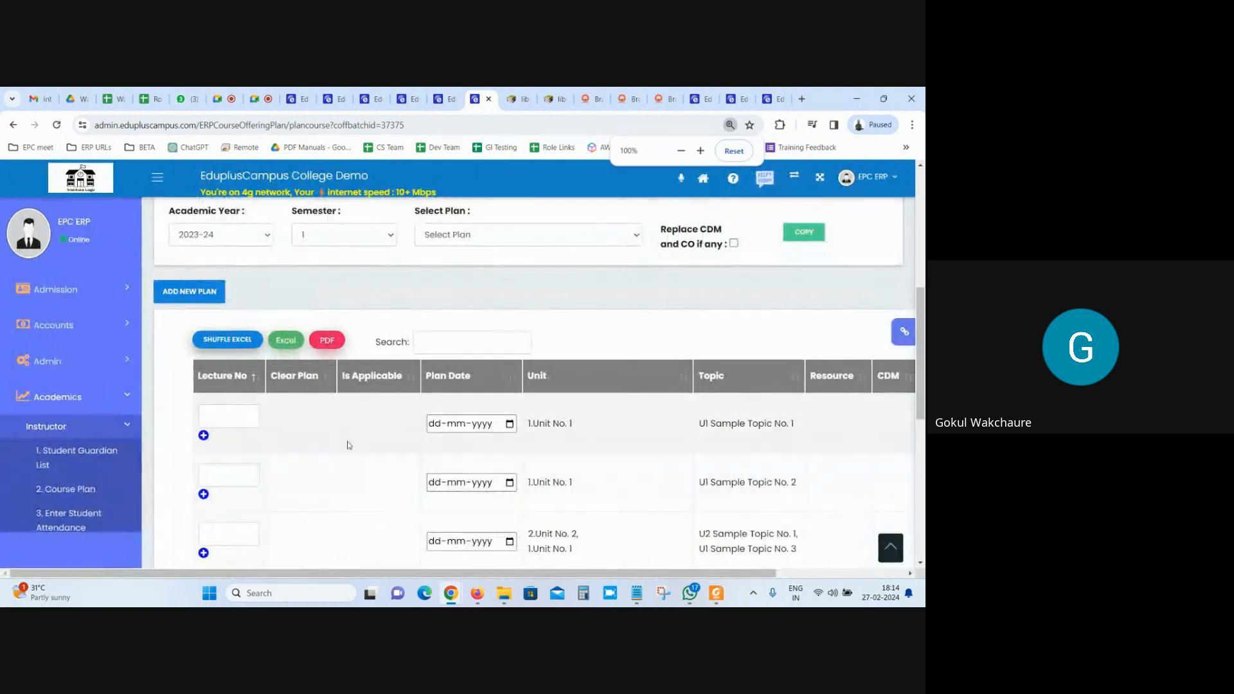
{"action": "left_click", "coordinate": [203, 375]}
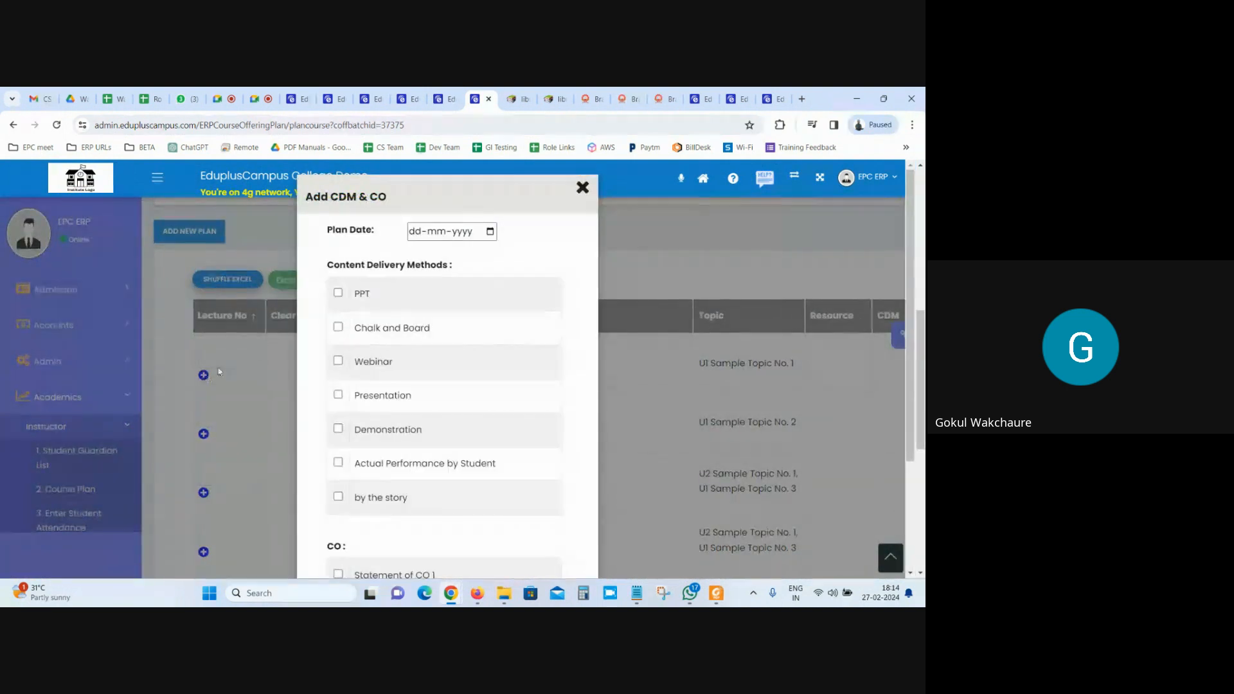
{"action": "left_click", "coordinate": [490, 232]}
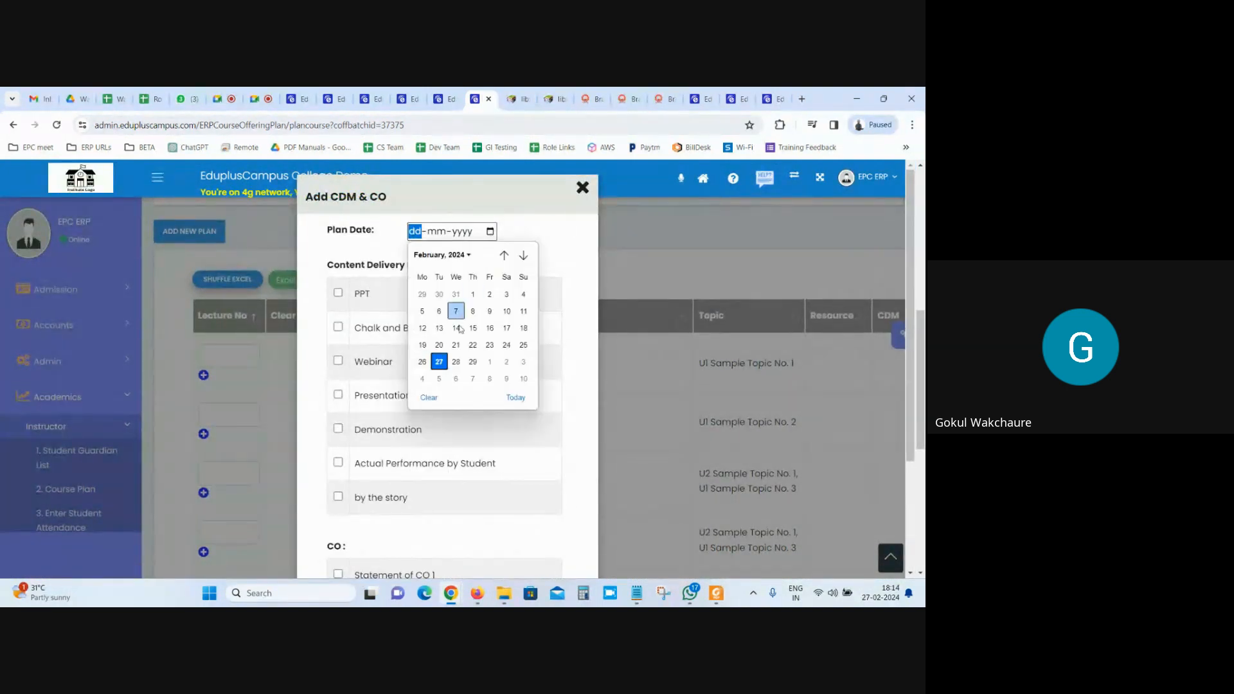
{"action": "left_click", "coordinate": [439, 363]}
{"action": "left_click", "coordinate": [338, 293]}
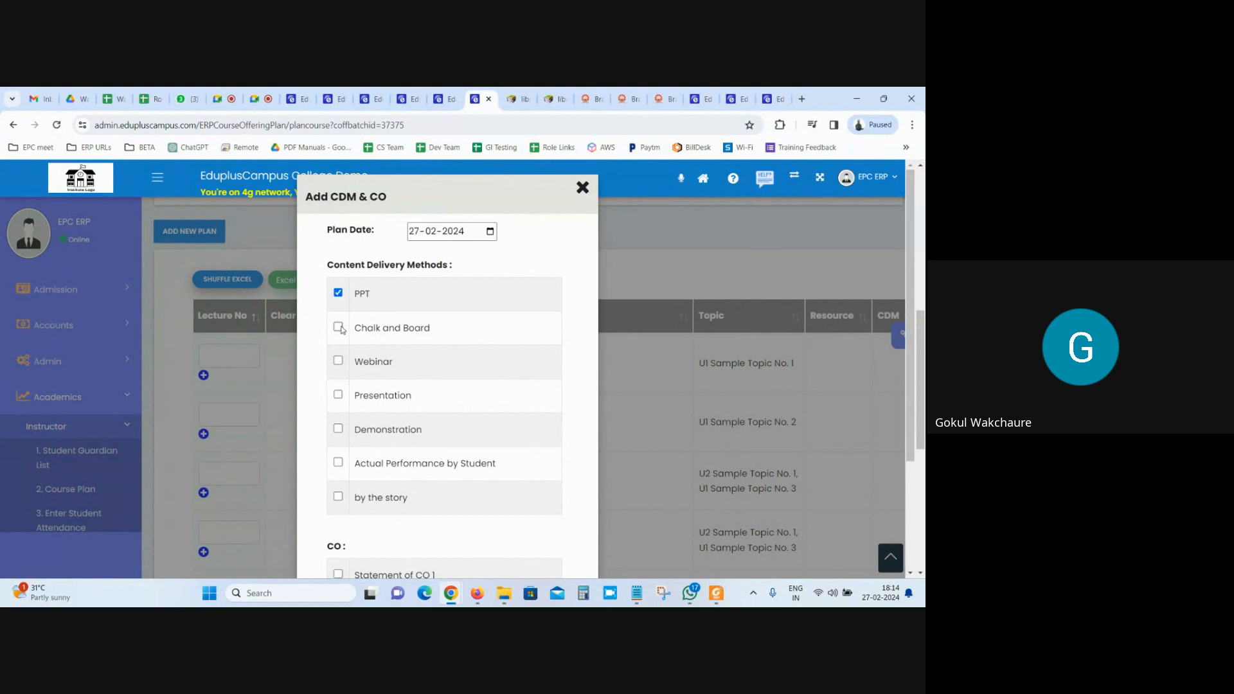
{"action": "left_click", "coordinate": [339, 327]}
{"action": "scroll", "coordinate": [435, 402], "scroll_direction": "down", "scroll_amount": 3}
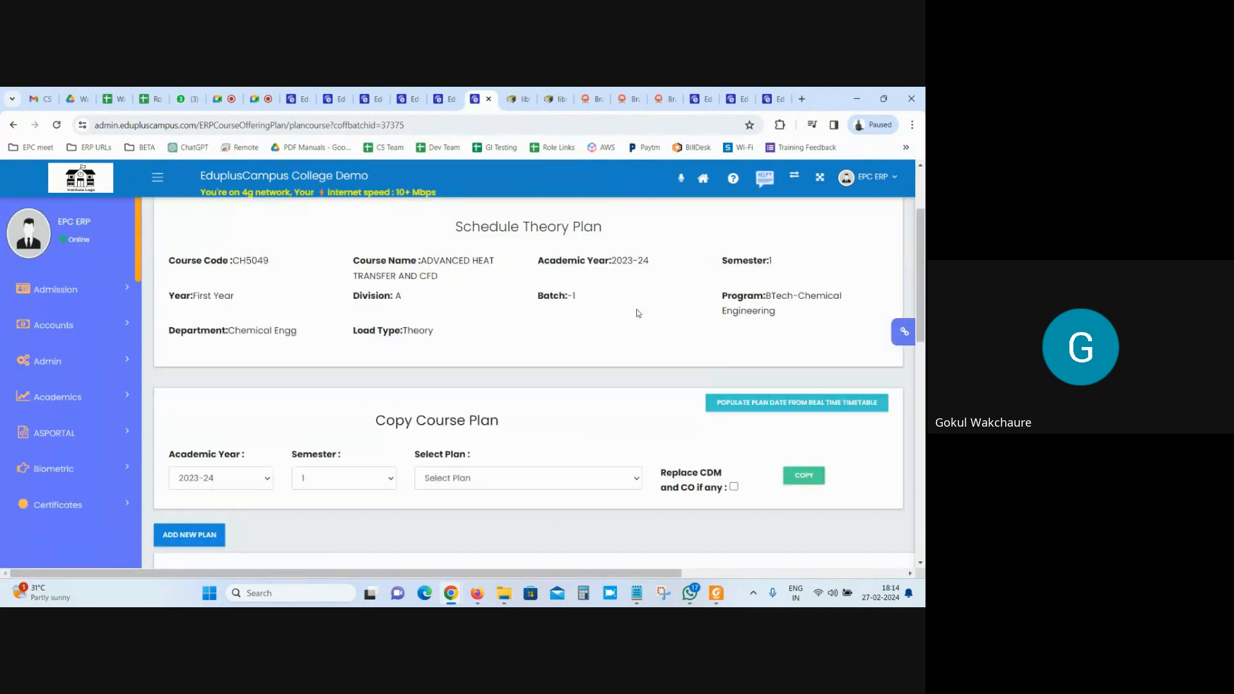
Review lecture 1's row across all columns, including CDM, CO and Created By, and switch to the course owner's theory plan.
{"action": "left_click_drag", "start_coordinate": [165, 261], "coordinate": [456, 263]}
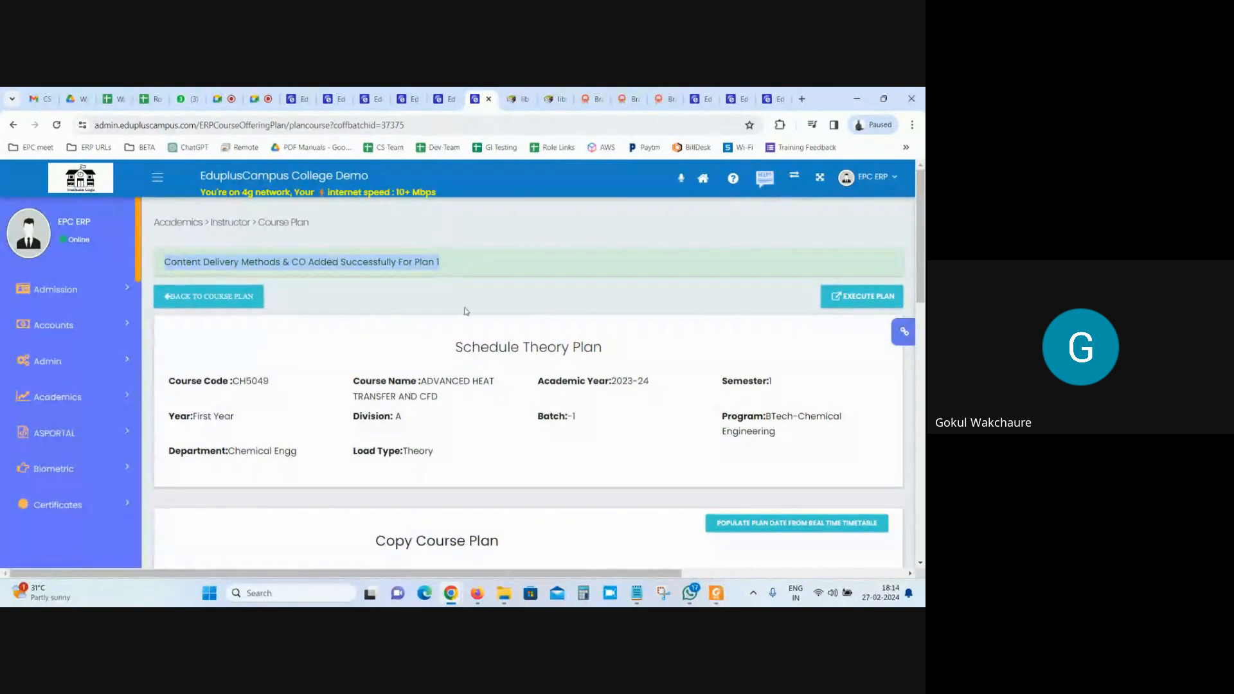
{"action": "scroll", "coordinate": [193, 387], "scroll_direction": "down", "scroll_amount": 8}
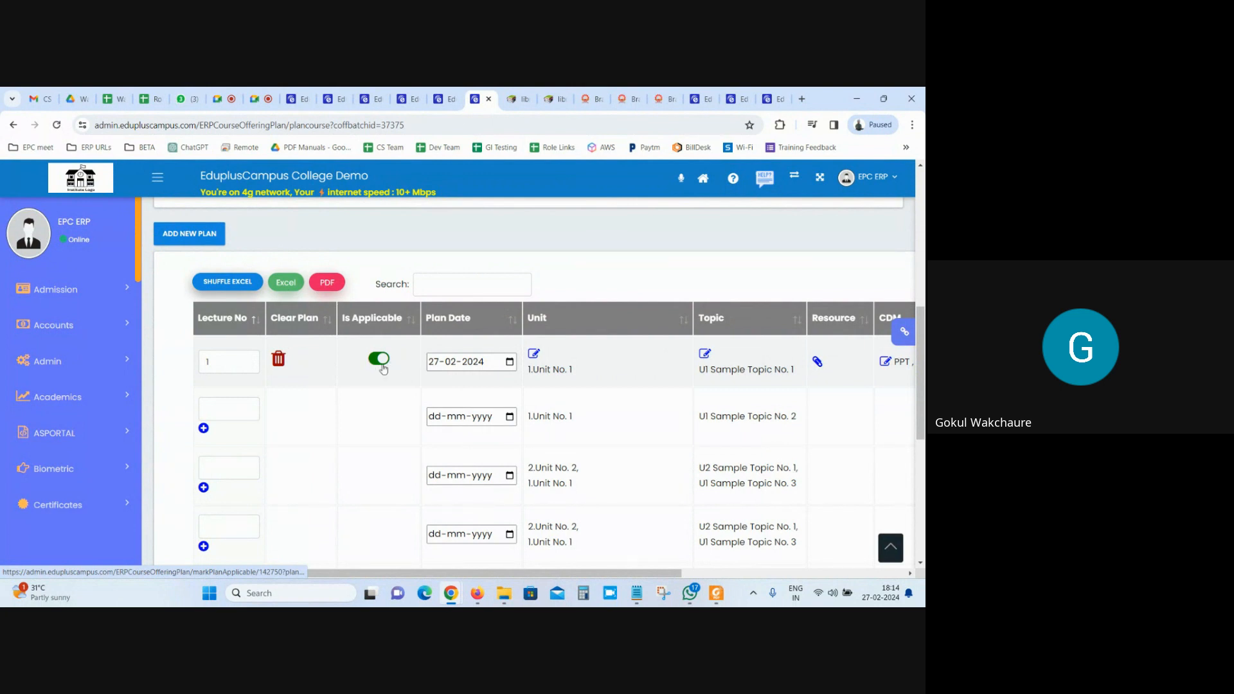
{"action": "left_click_drag", "start_coordinate": [343, 579], "coordinate": [763, 577]}
{"action": "mouse_move", "coordinate": [559, 569]}
{"action": "left_mouse_down"}
{"action": "mouse_move", "coordinate": [311, 572]}
{"action": "mouse_move", "coordinate": [559, 572]}
{"action": "left_mouse_up"}
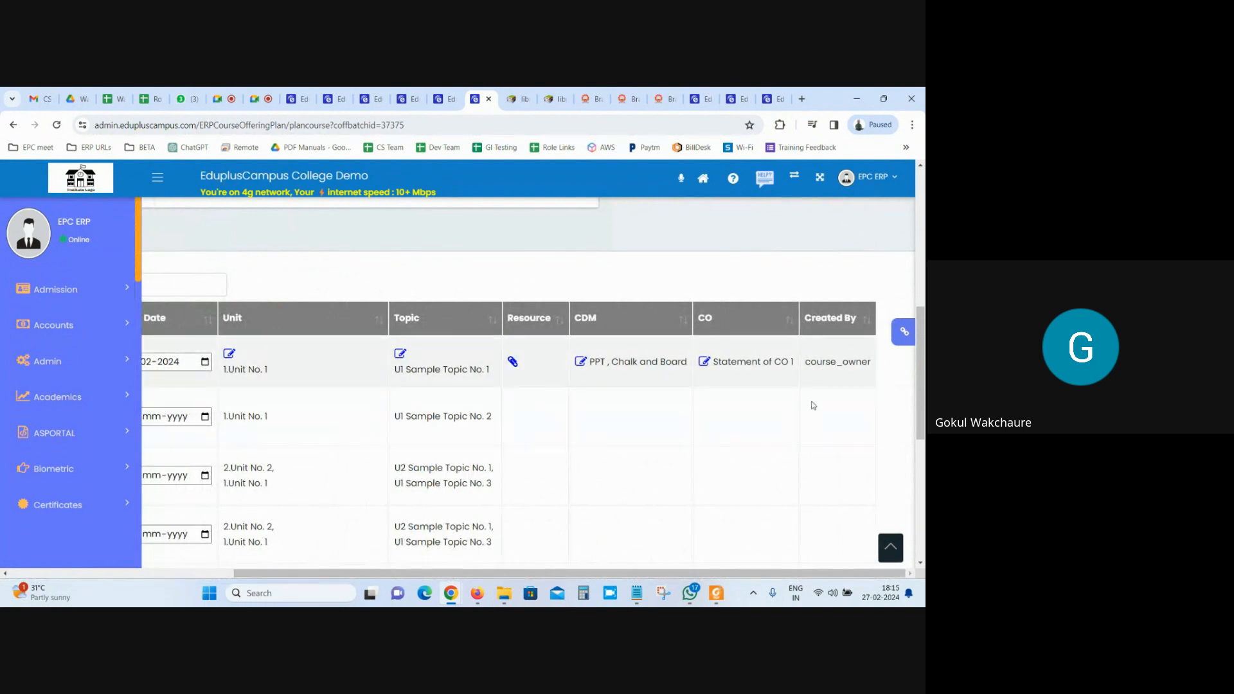
{"action": "left_click_drag", "start_coordinate": [822, 570], "coordinate": [599, 571]}
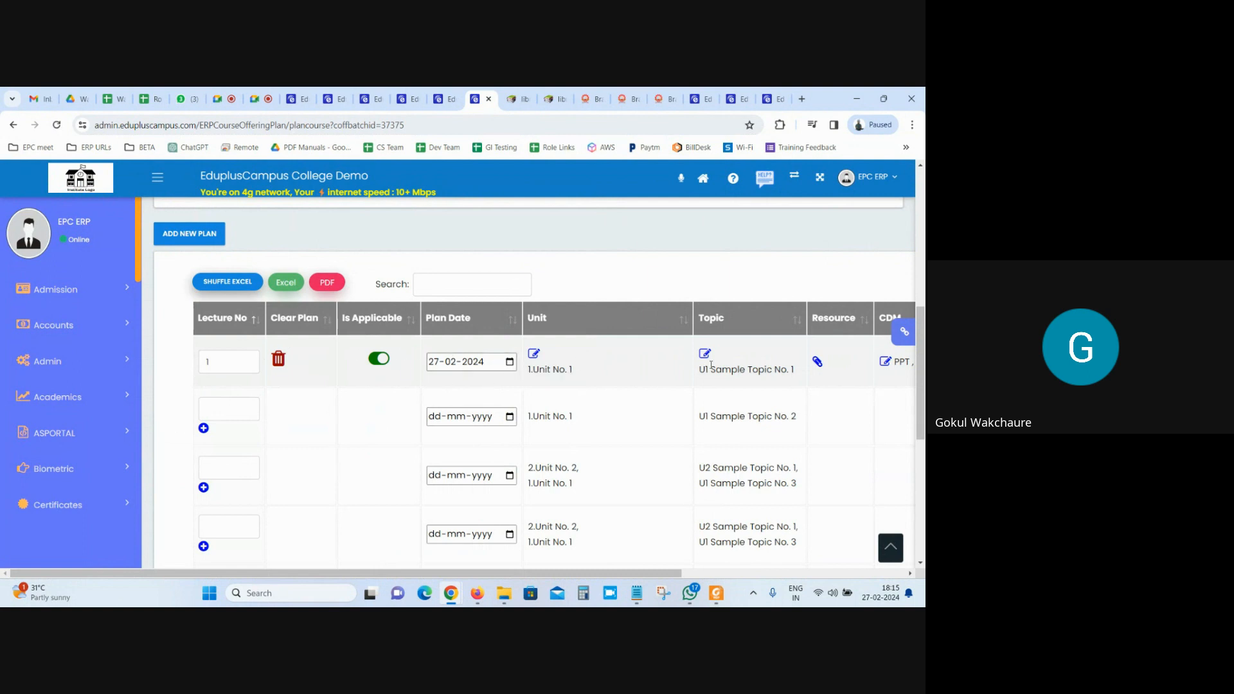
{"action": "left_click_drag", "start_coordinate": [599, 570], "coordinate": [864, 571]}
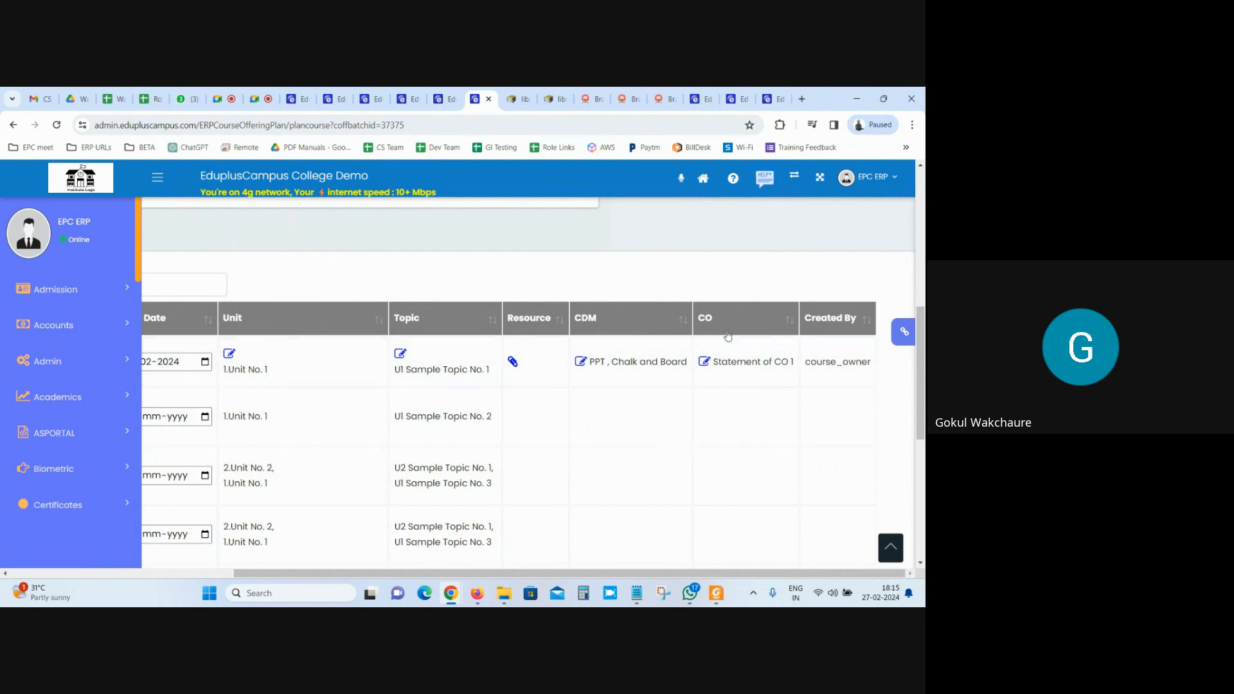
{"action": "left_click_drag", "start_coordinate": [572, 574], "coordinate": [350, 574]}
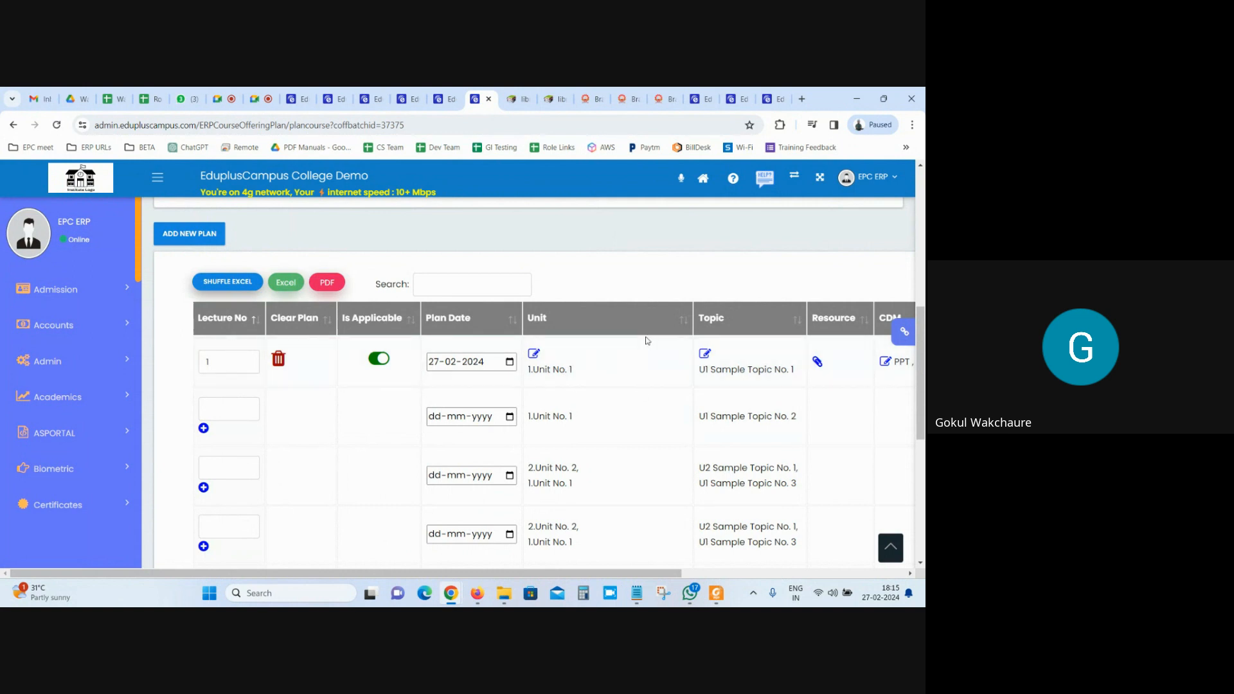
{"action": "scroll", "coordinate": [733, 574], "scroll_direction": "right", "scroll_amount": 1}
{"action": "scroll", "coordinate": [733, 574], "scroll_direction": "right", "scroll_amount": 8}
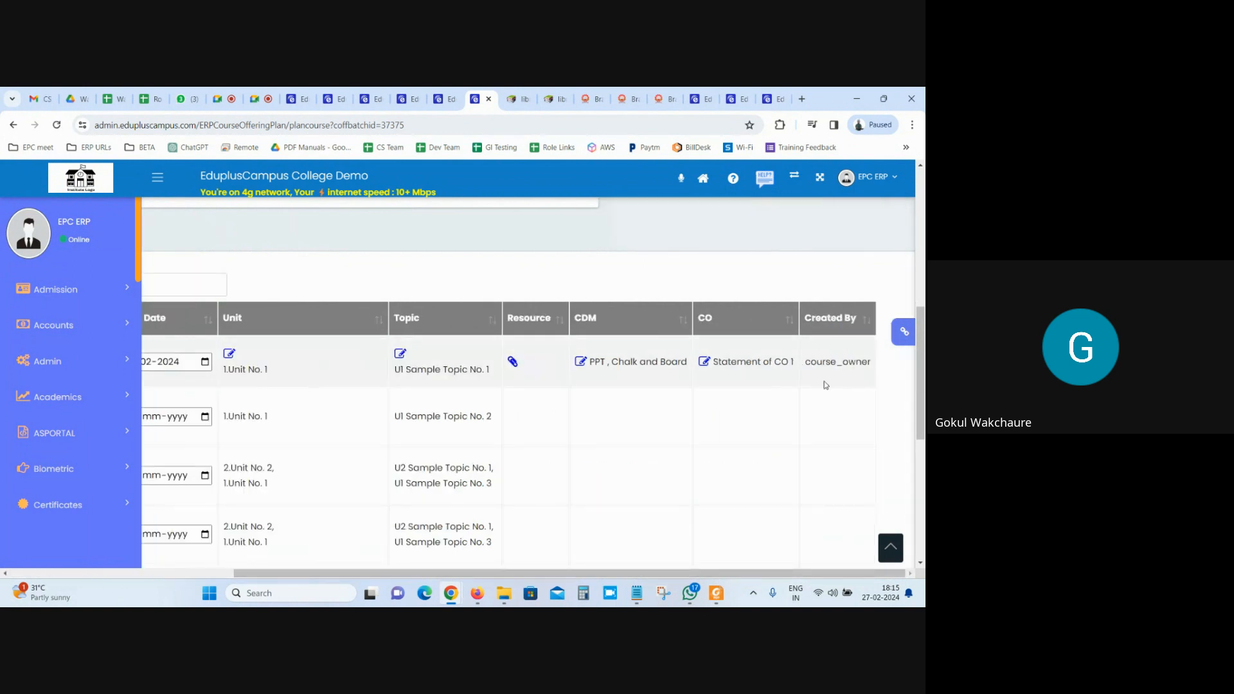
{"action": "left_click_drag", "start_coordinate": [805, 362], "coordinate": [873, 364]}
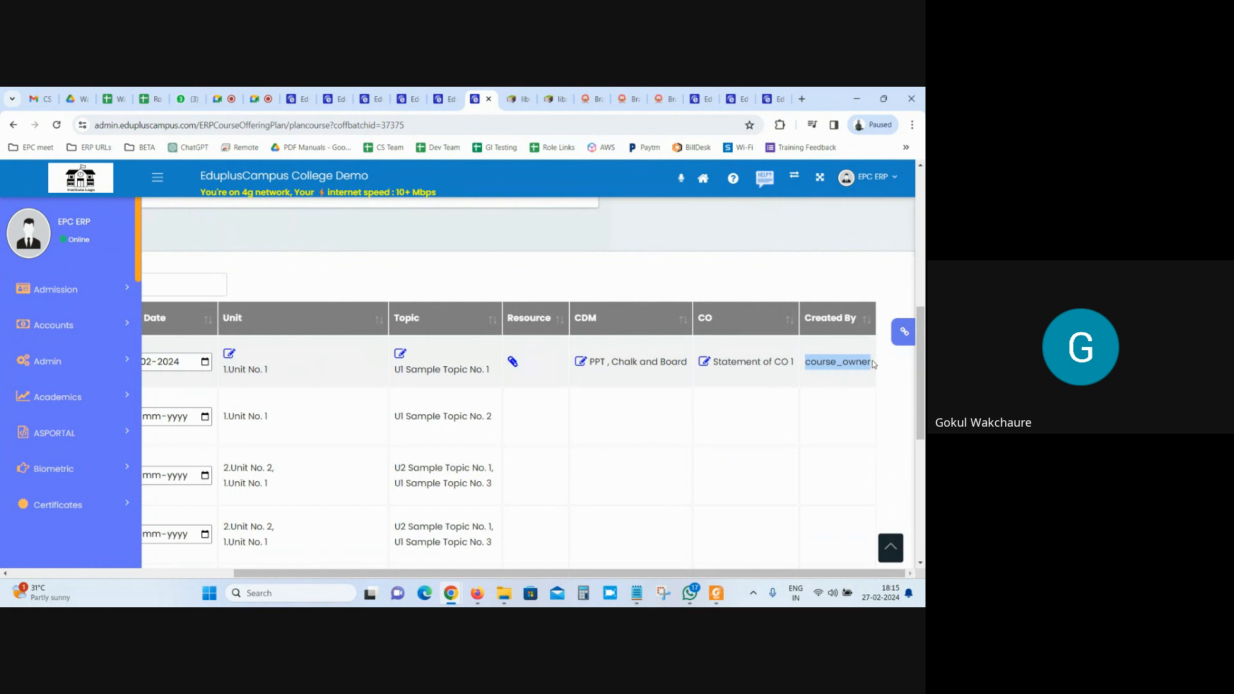
{"action": "scroll", "coordinate": [762, 572], "scroll_direction": "left", "scroll_amount": 10}
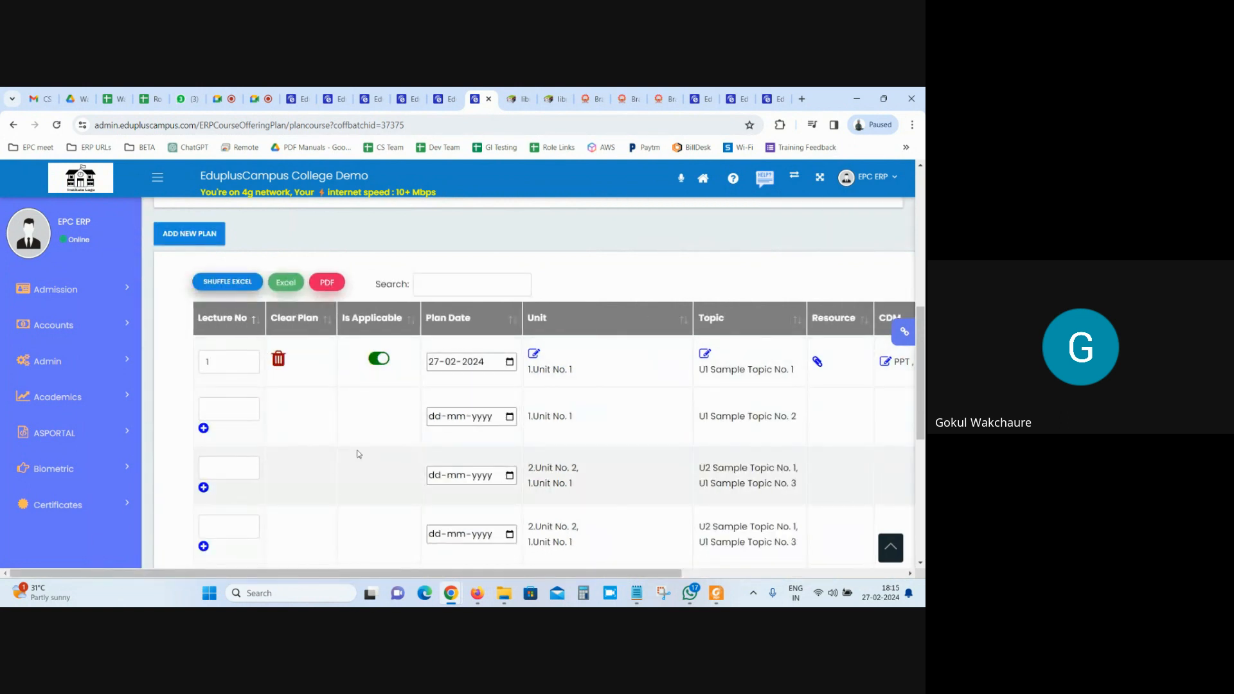
{"action": "left_click", "coordinate": [437, 93]}
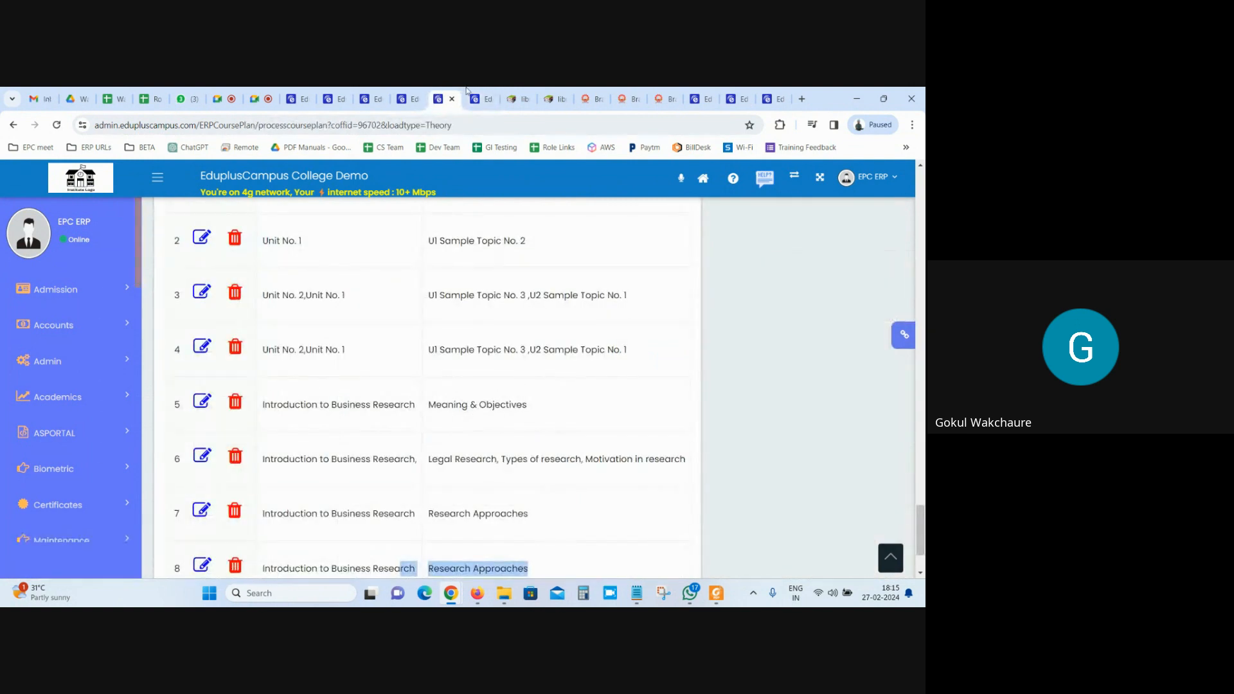
Open the execution page of the CH5049 theory plan in a new tab and examine lecture 1's row across its columns.
{"action": "left_click", "coordinate": [479, 97]}
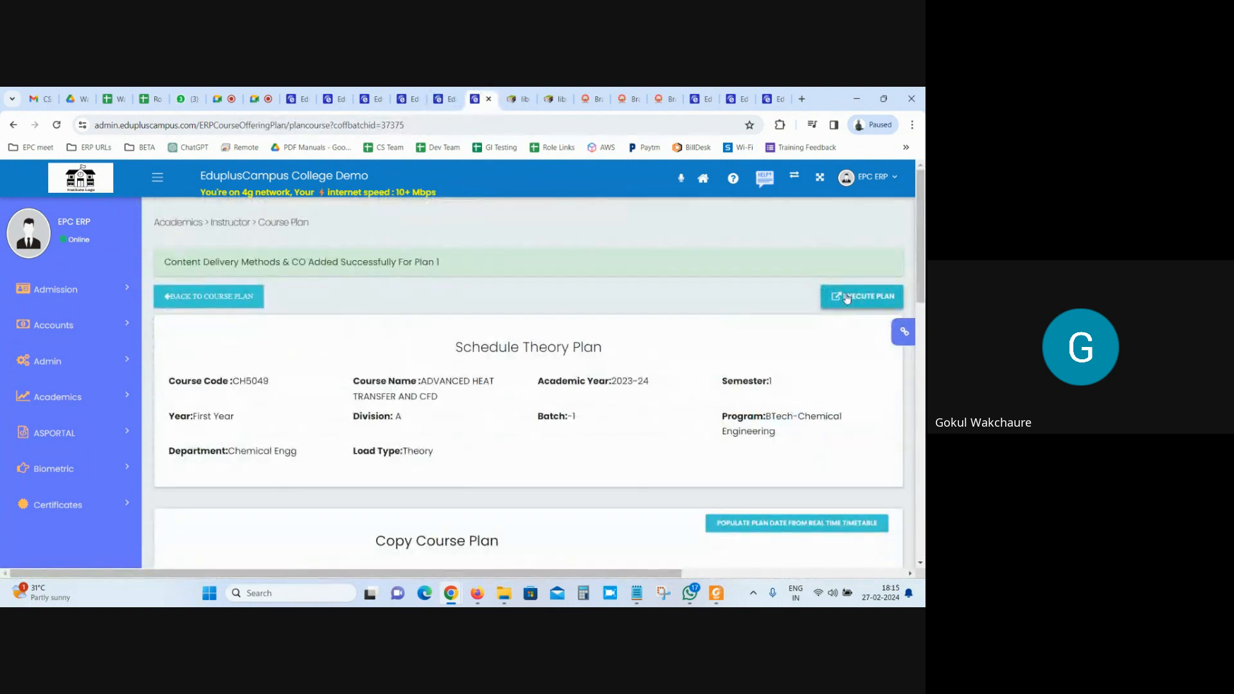
{"action": "right_click", "coordinate": [847, 297]}
{"action": "left_click", "coordinate": [793, 306]}
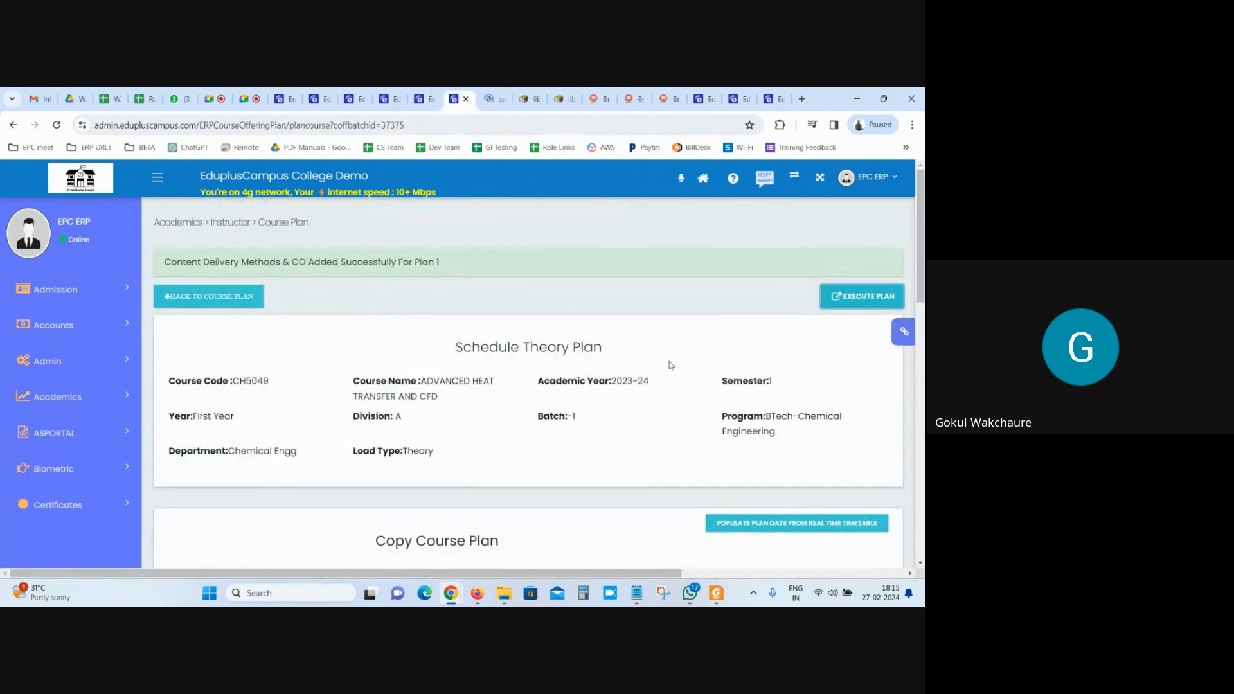
{"action": "key", "text": "ctrl+Tab"}
{"action": "scroll", "coordinate": [164, 451], "scroll_direction": "down", "scroll_amount": 3}
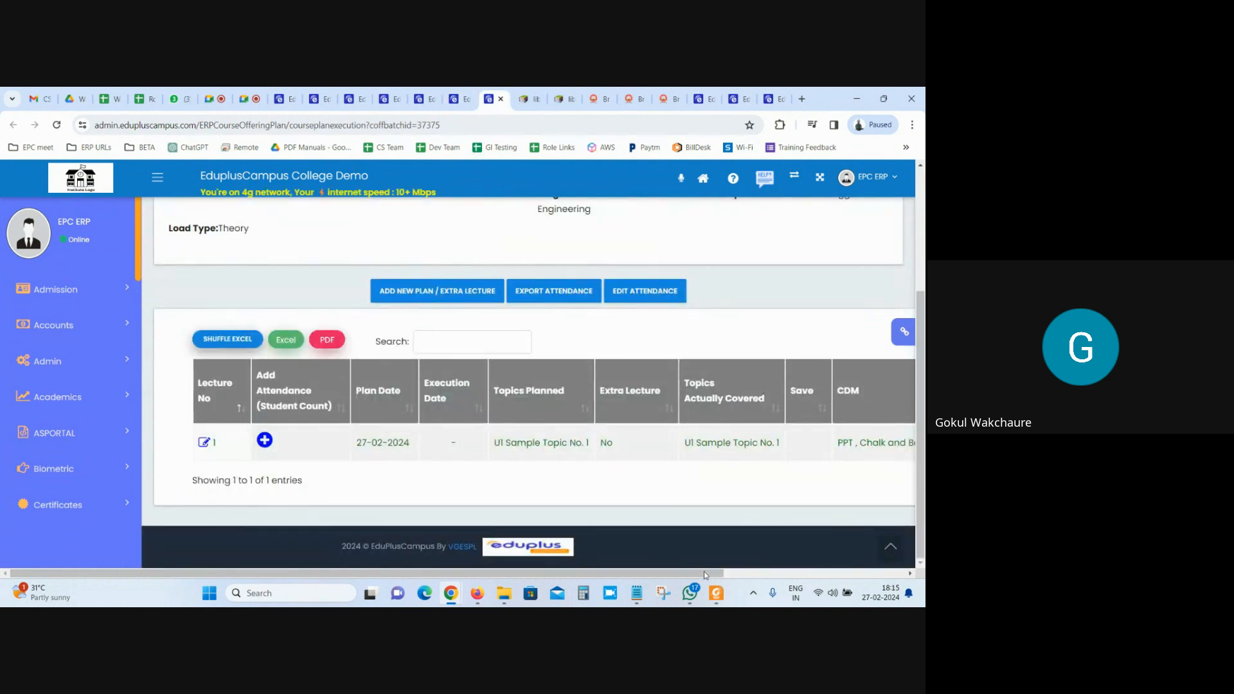
{"action": "scroll", "coordinate": [700, 565], "scroll_direction": "right", "scroll_amount": 3}
{"action": "scroll", "coordinate": [447, 288], "scroll_direction": "left", "scroll_amount": 3}
Return to the CH5049 plan and plan lecture 2 for 28-02-2024 with delivery method PPT and Statement of CO 1, and save it.
{"action": "key", "text": "ctrl+shift+Tab"}
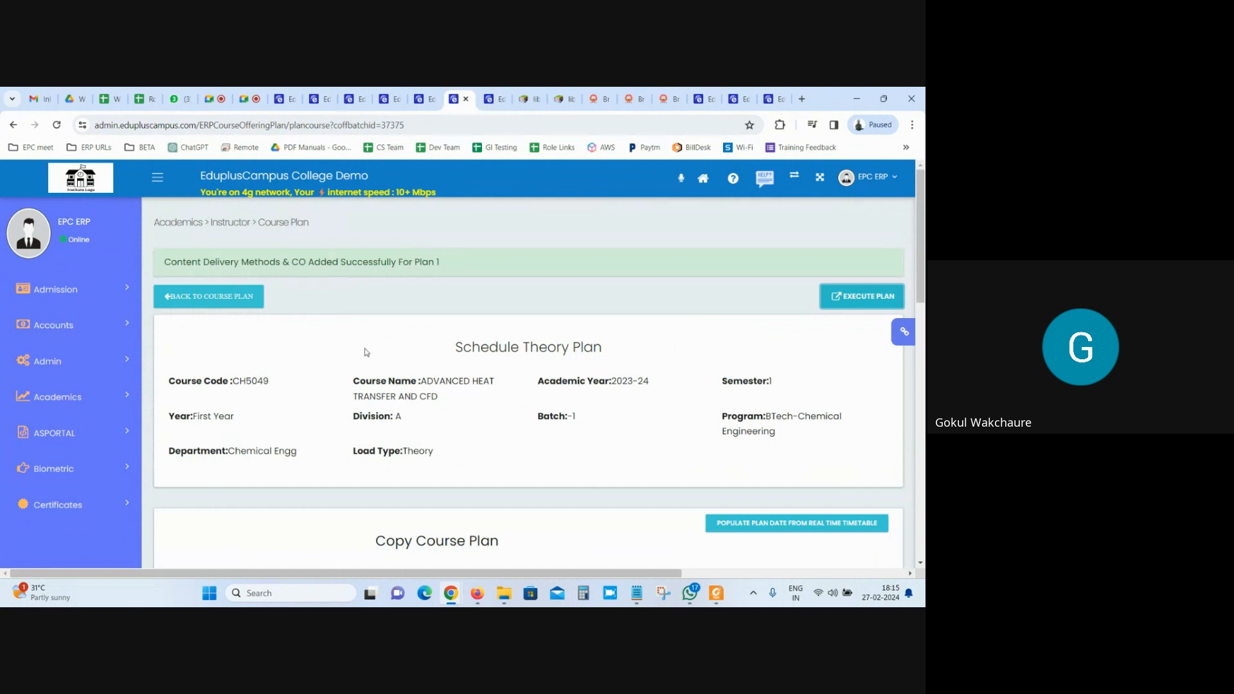
{"action": "scroll", "coordinate": [366, 350], "scroll_direction": "down", "scroll_amount": 8}
{"action": "left_click", "coordinate": [203, 428]}
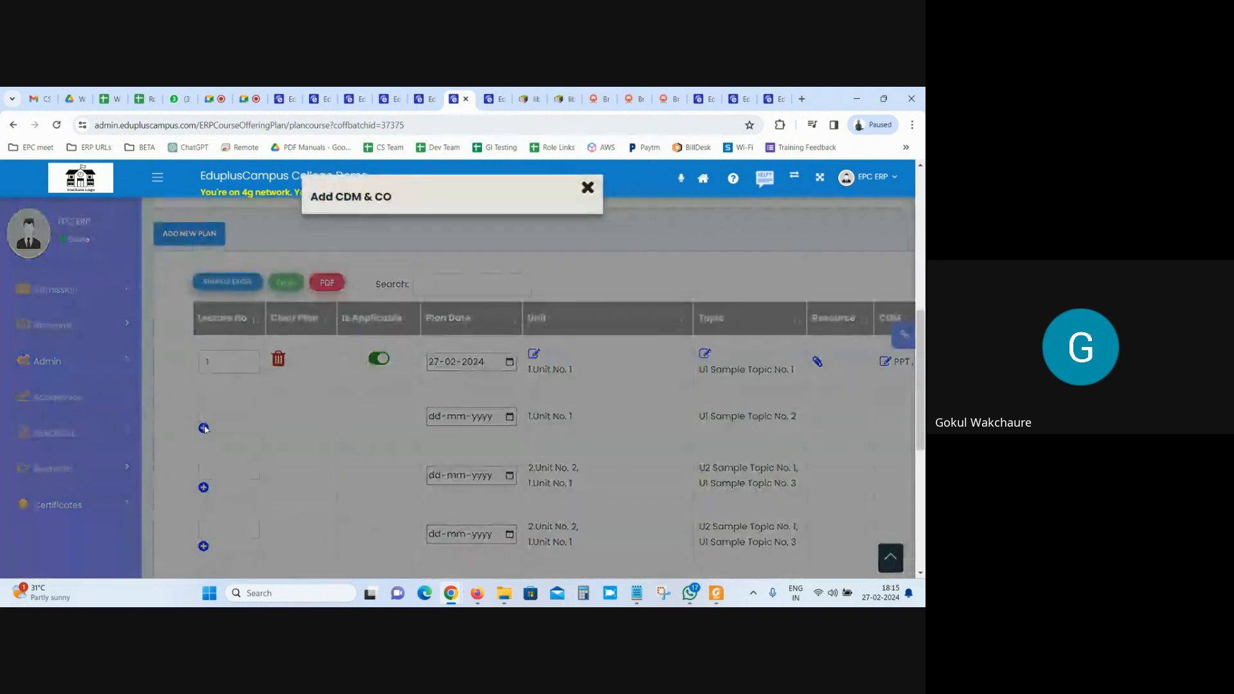
{"action": "left_click", "coordinate": [489, 231]}
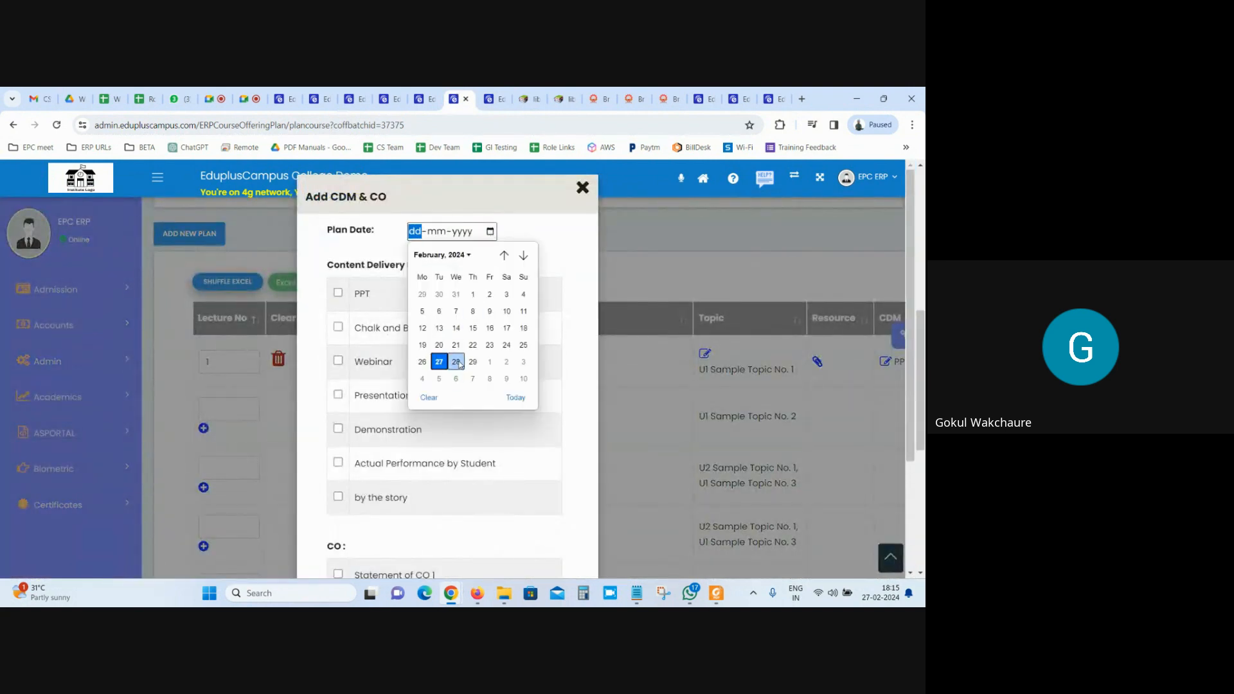
{"action": "left_click", "coordinate": [457, 363]}
{"action": "left_click", "coordinate": [337, 294]}
{"action": "scroll", "coordinate": [397, 490], "scroll_direction": "down", "scroll_amount": 3}
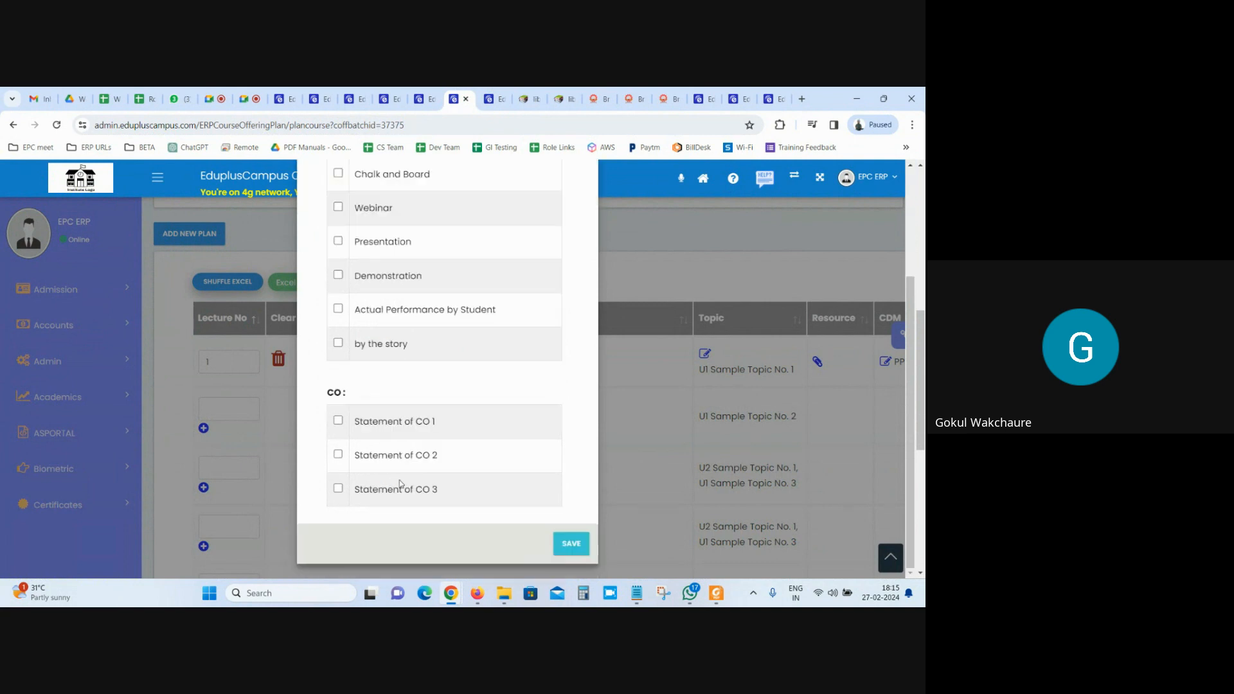
{"action": "left_click", "coordinate": [338, 420]}
{"action": "left_click", "coordinate": [571, 544]}
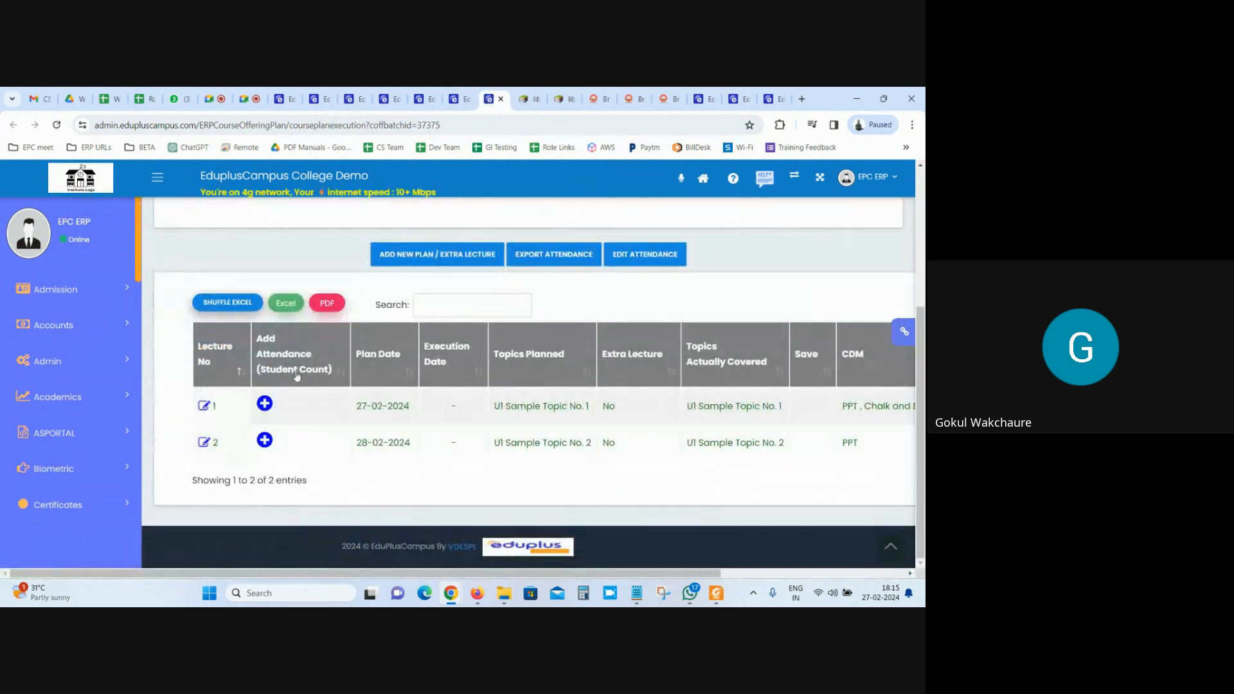
Compare the planned and unplanned rows of the CH5049 plan with the lectures listed on its execution page.
{"action": "left_click", "coordinate": [453, 99]}
{"action": "left_click_drag", "start_coordinate": [921, 196], "coordinate": [924, 356]}
{"action": "left_click", "coordinate": [499, 91]}
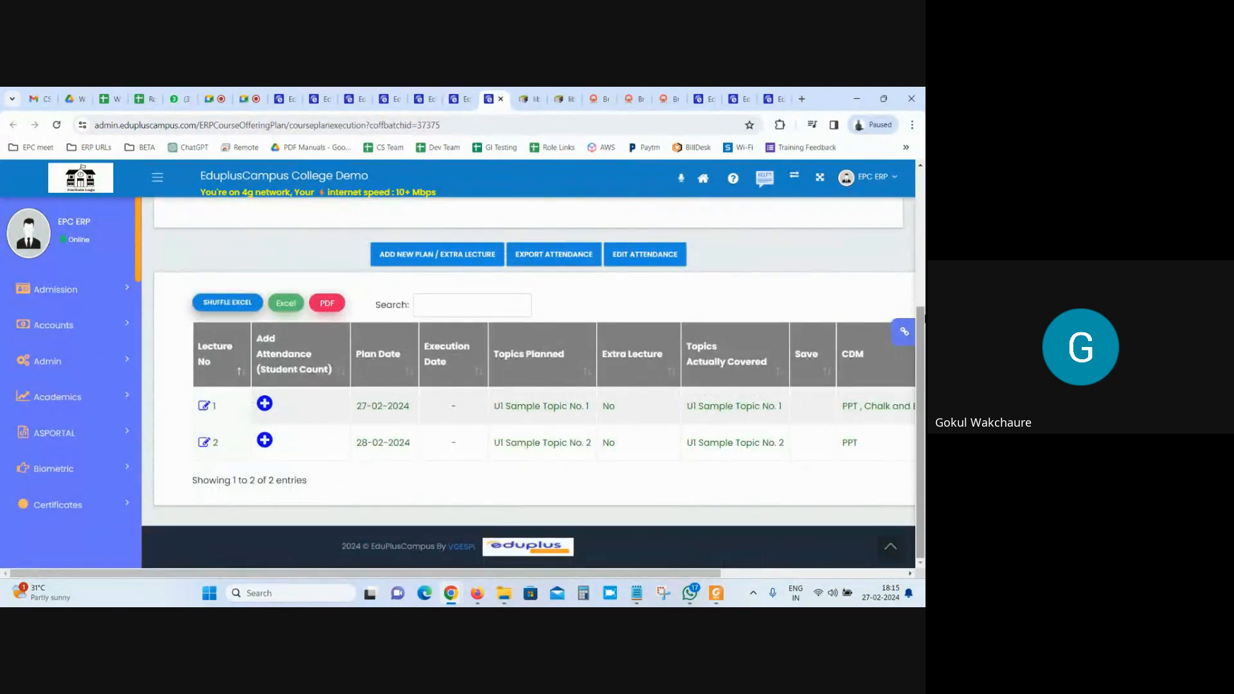
{"action": "left_click_drag", "start_coordinate": [924, 306], "coordinate": [923, 268]}
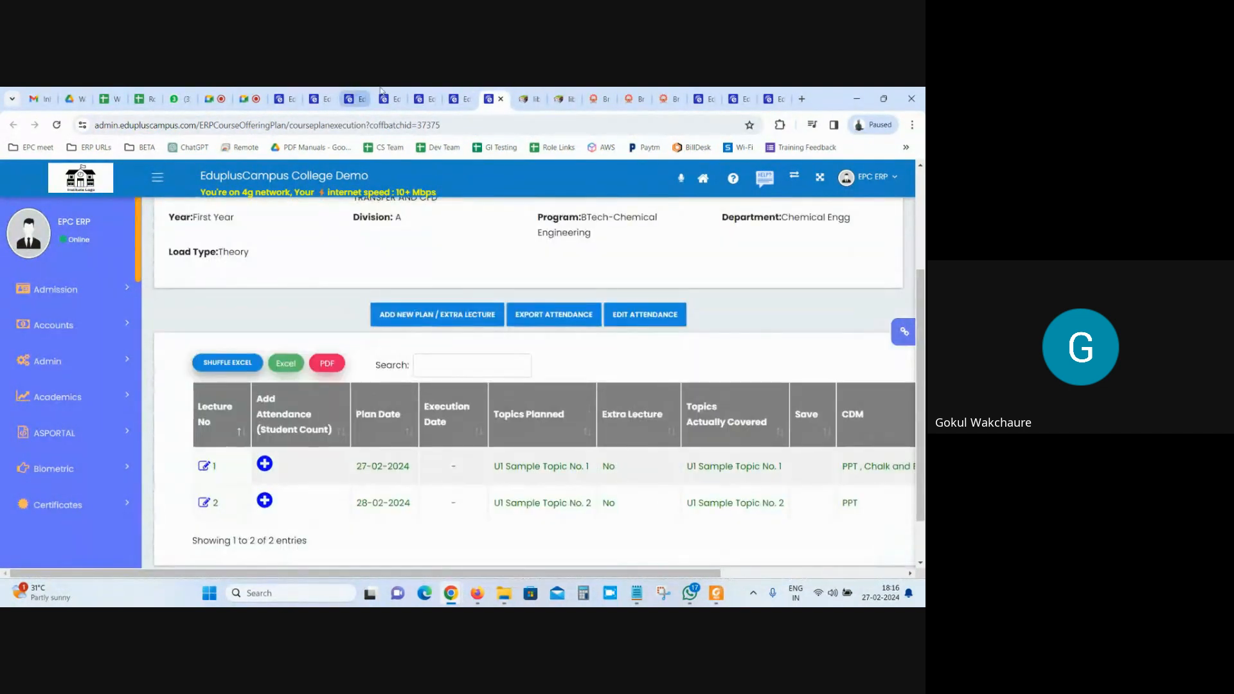
{"action": "left_click", "coordinate": [458, 98]}
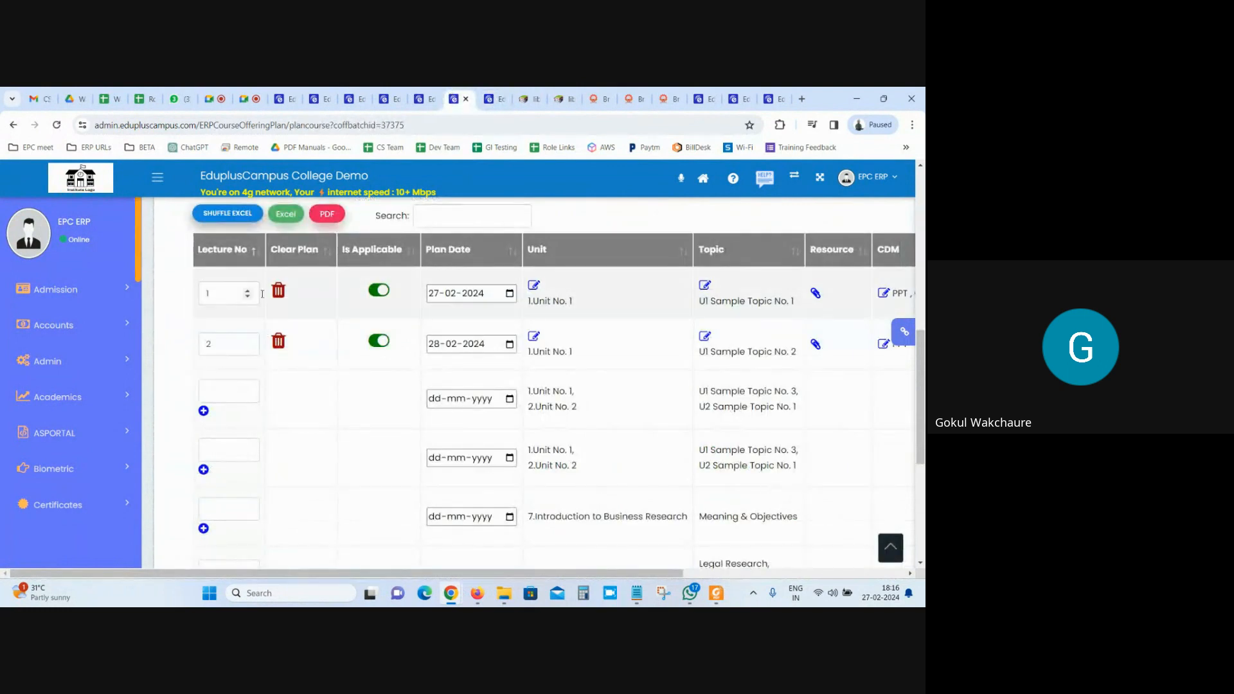
{"action": "left_click_drag", "start_coordinate": [923, 354], "coordinate": [924, 473]}
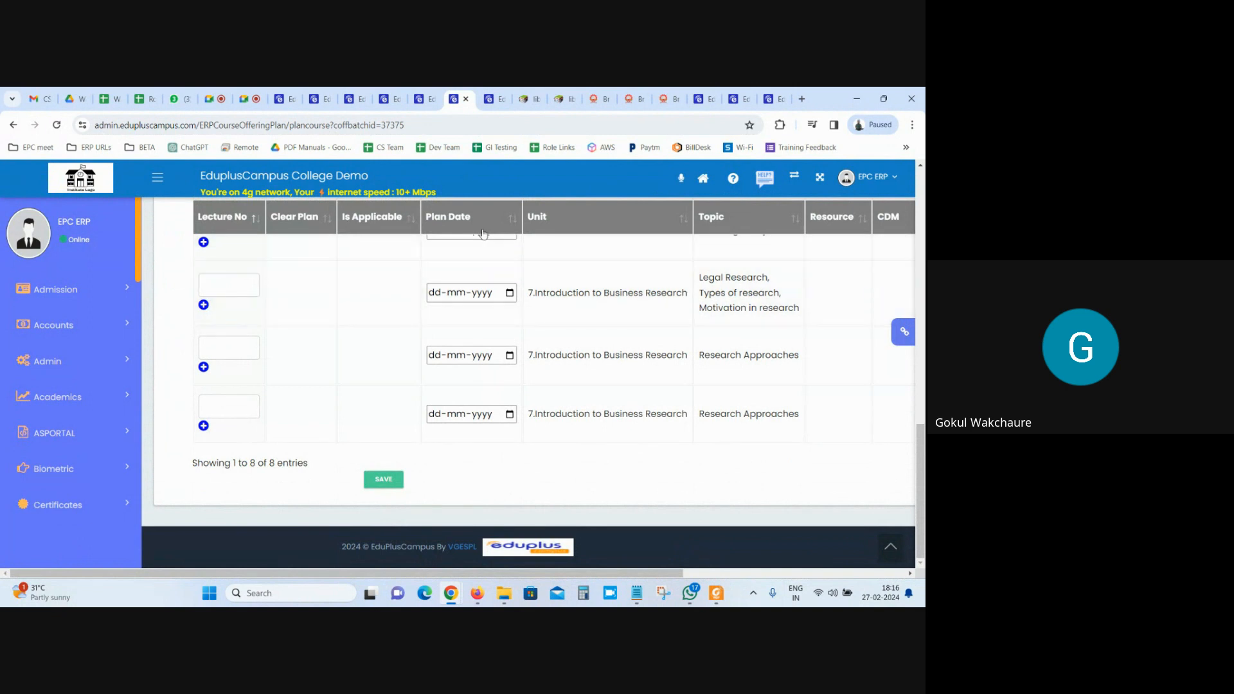
{"action": "scroll", "coordinate": [522, 444], "scroll_direction": "up", "scroll_amount": 4}
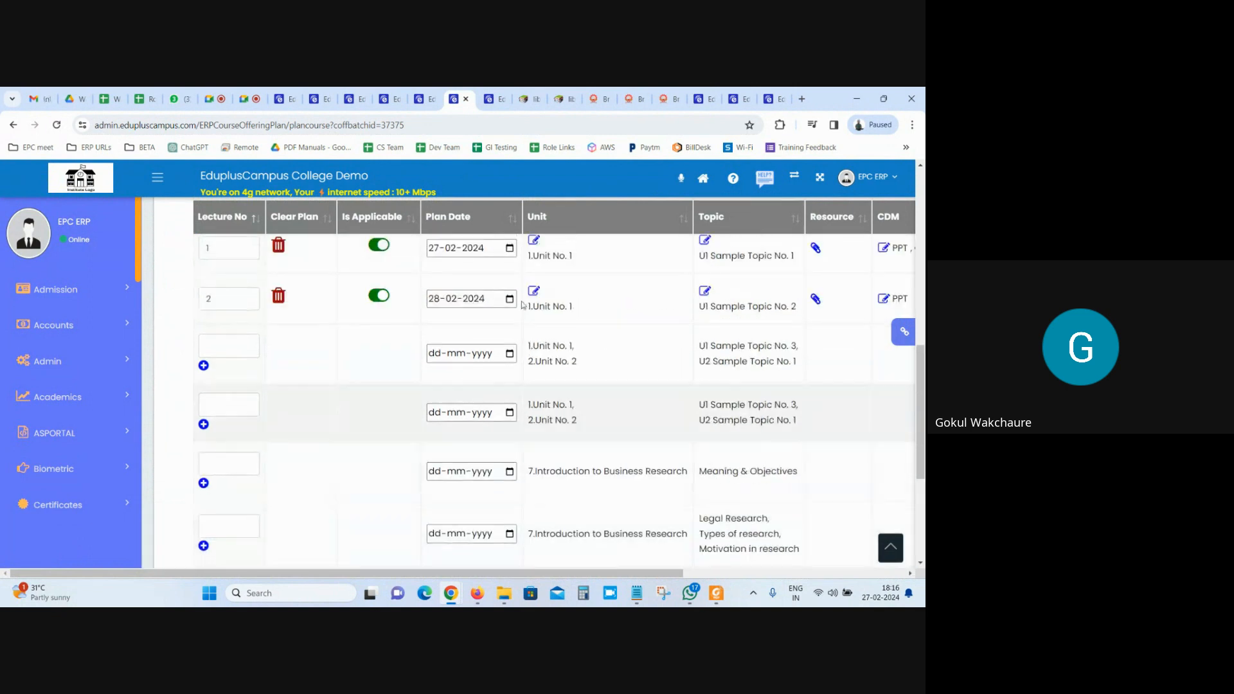
{"action": "left_click", "coordinate": [494, 98]}
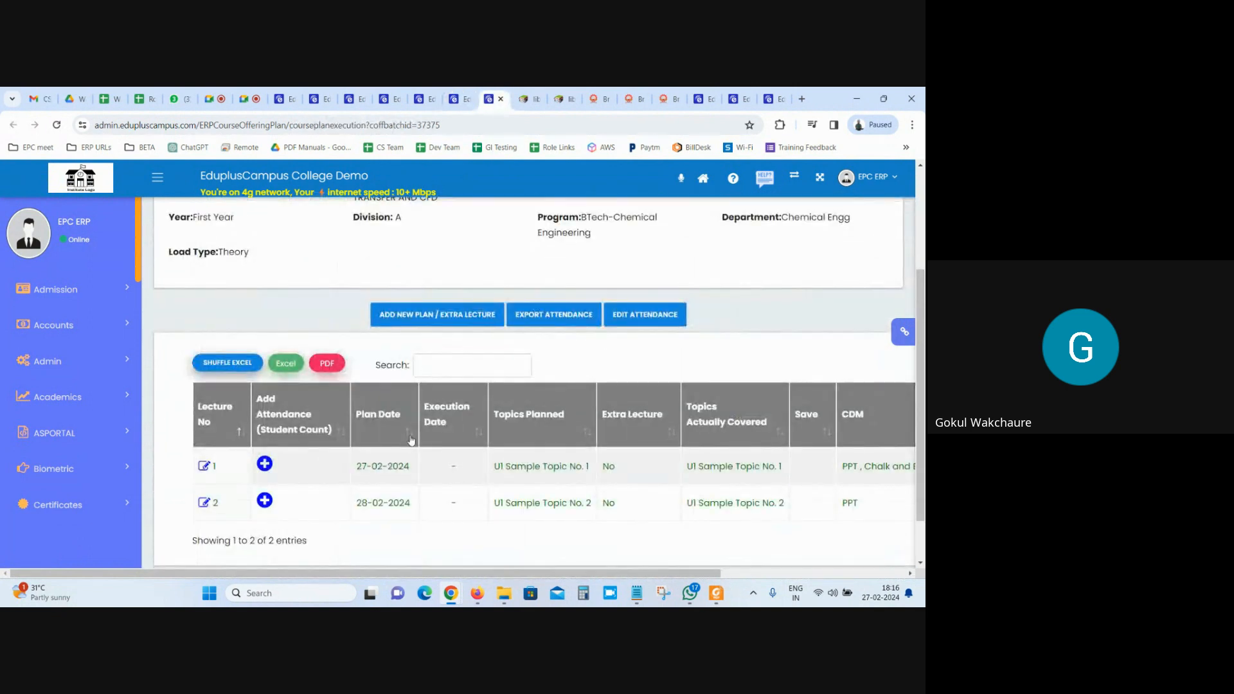
{"action": "key", "text": "ctrl+shift+Tab"}
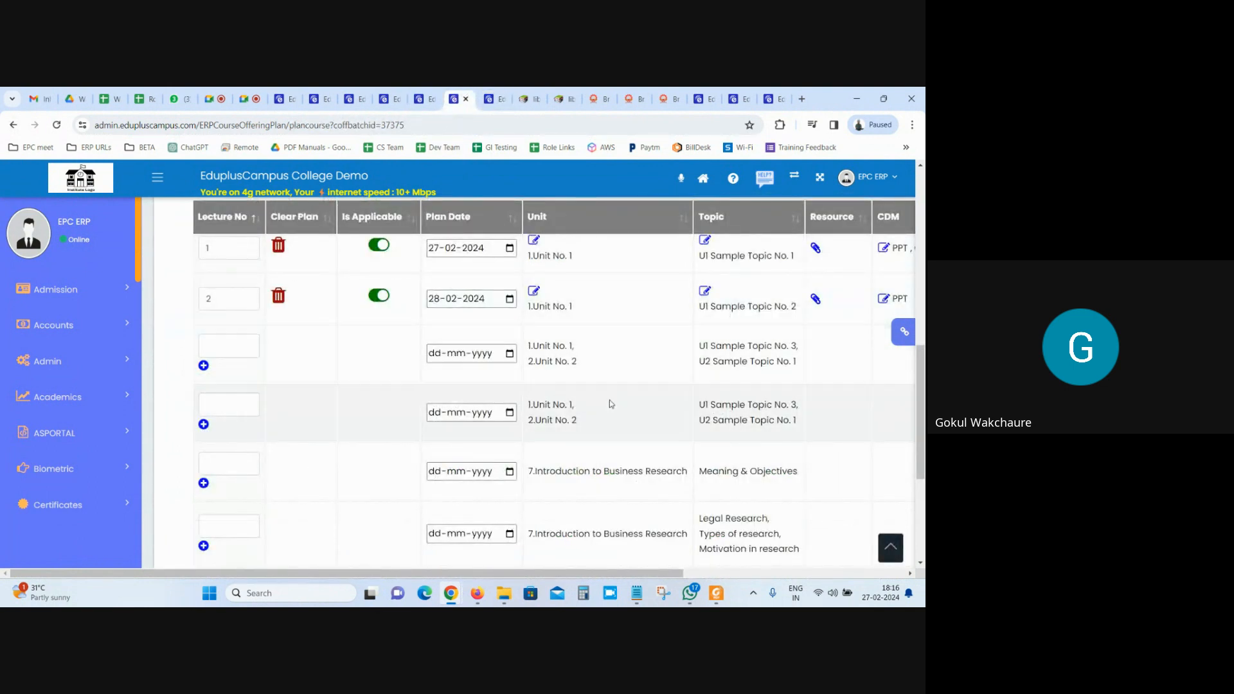
Switch to the SOP in Foxit PDF Reader, check activity 5 on filling planned dates by instructor, and return to the CH5049 plan in Chrome.
{"action": "left_click", "coordinate": [717, 594]}
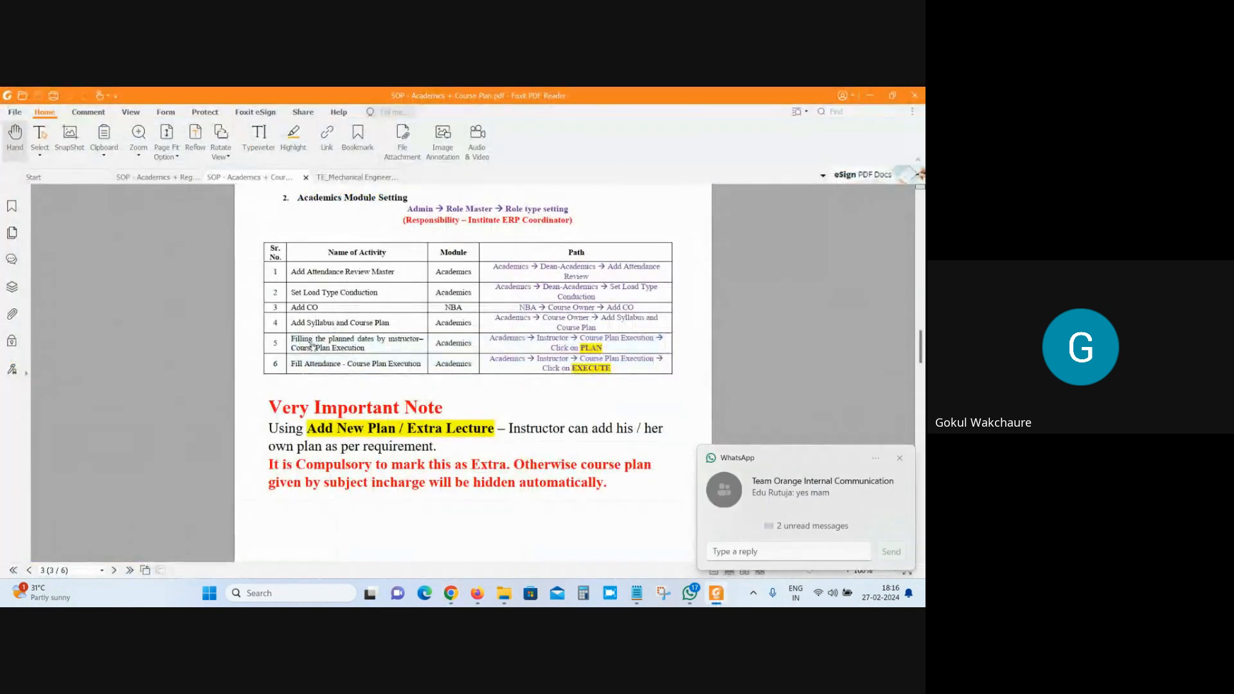
{"action": "left_click_drag", "start_coordinate": [293, 335], "coordinate": [405, 345]}
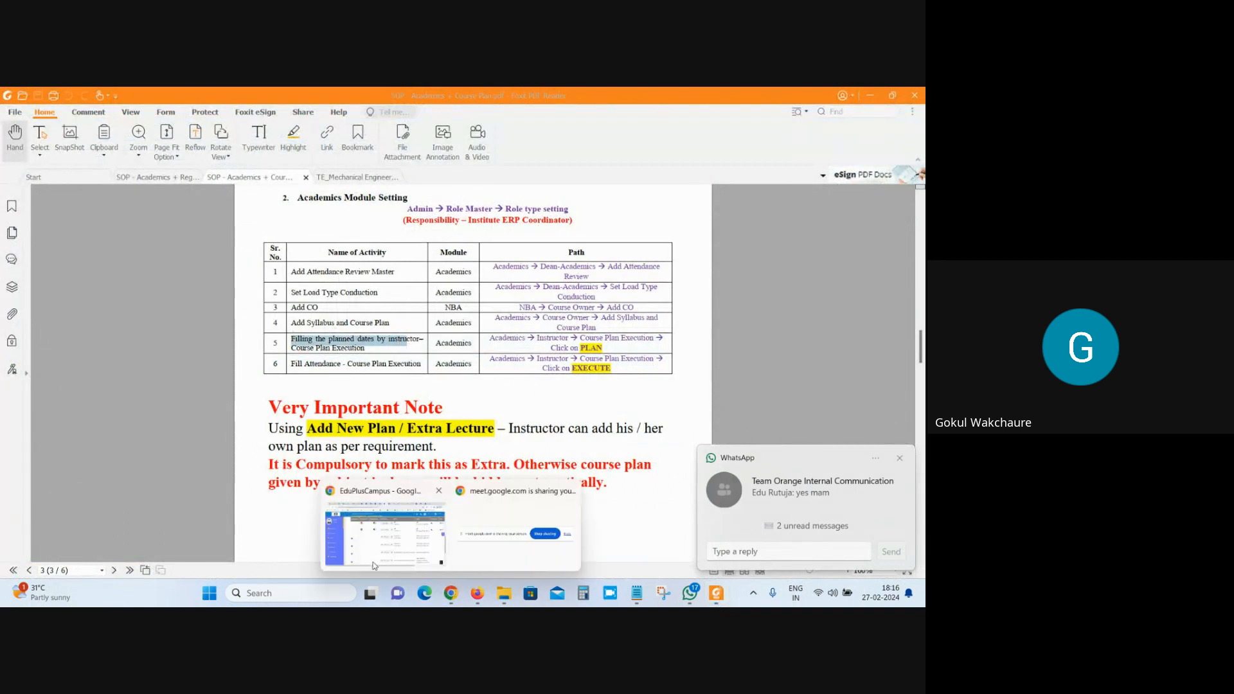
{"action": "left_click", "coordinate": [374, 559]}
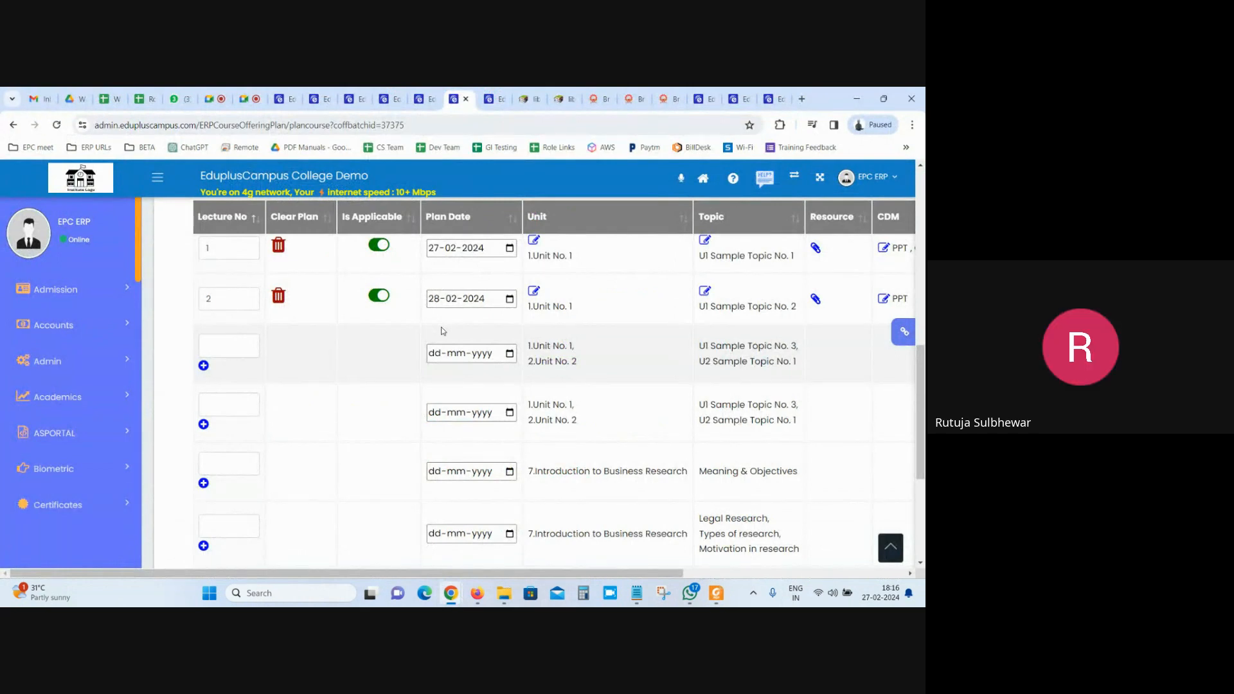
Examine the Add New Plan option and the planned and undated lecture rows with their units and topics.
{"action": "scroll", "coordinate": [442, 331], "scroll_direction": "up", "scroll_amount": 3}
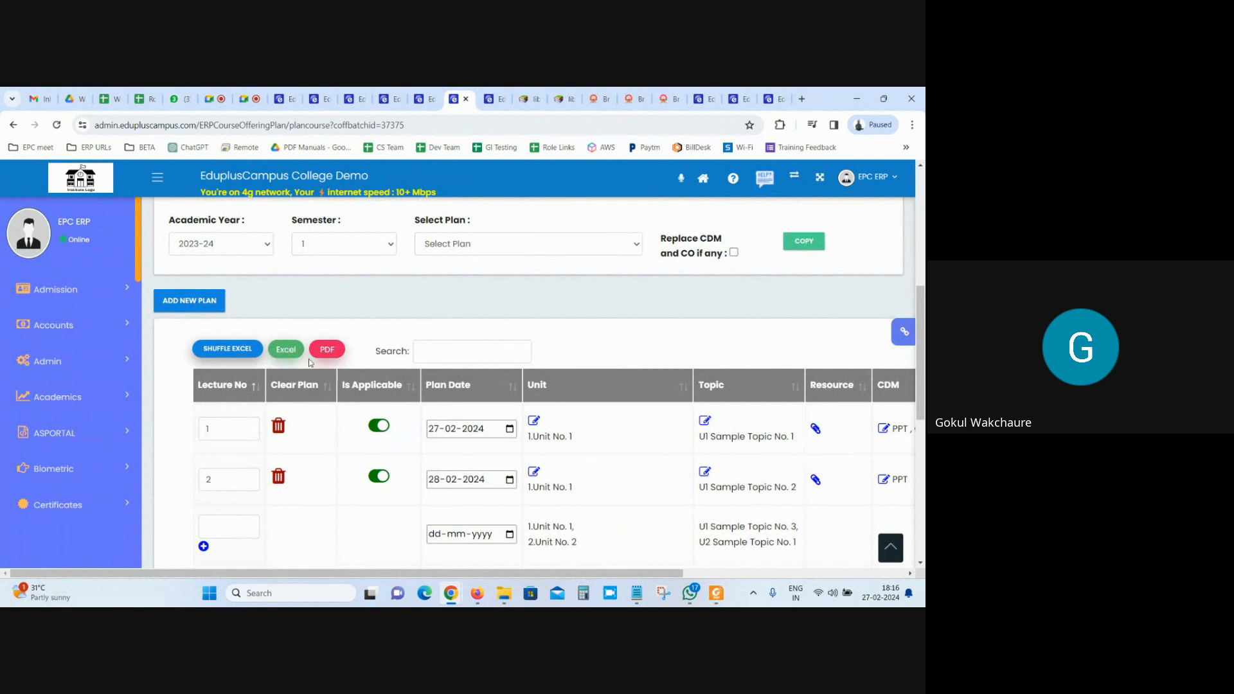
{"action": "left_click", "coordinate": [181, 302]}
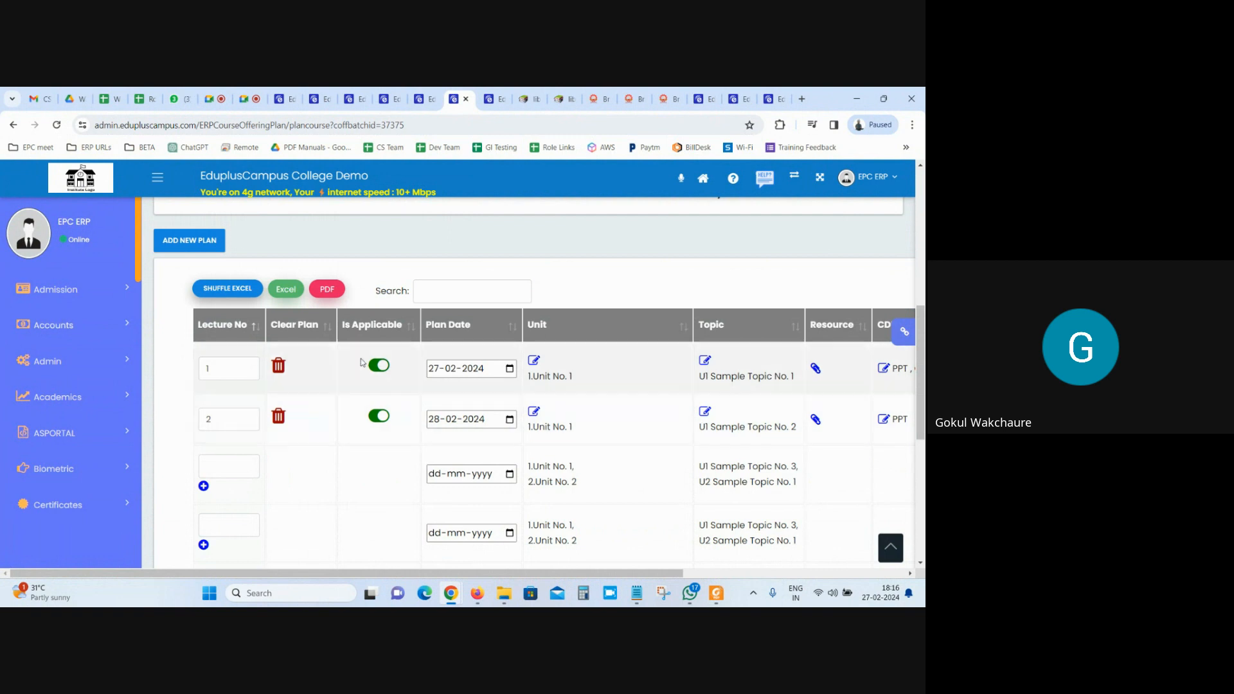
{"action": "left_click_drag", "start_coordinate": [640, 578], "coordinate": [666, 576]}
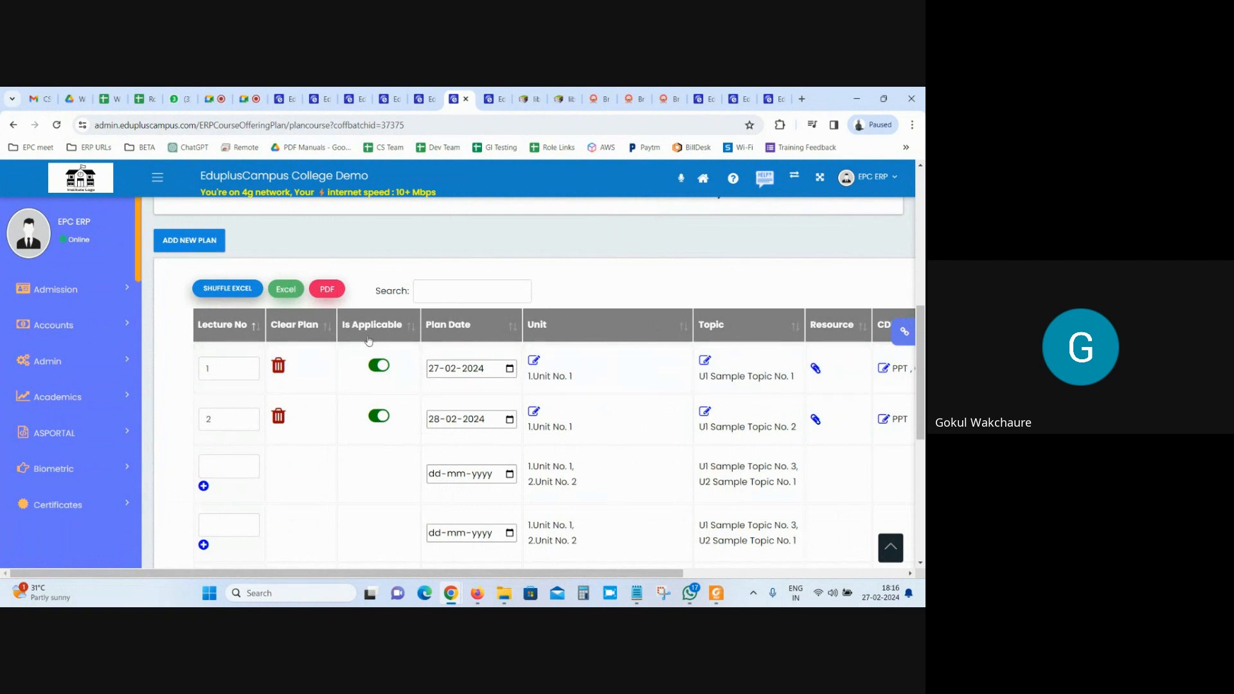
{"action": "scroll", "coordinate": [223, 422], "scroll_direction": "down", "scroll_amount": 3}
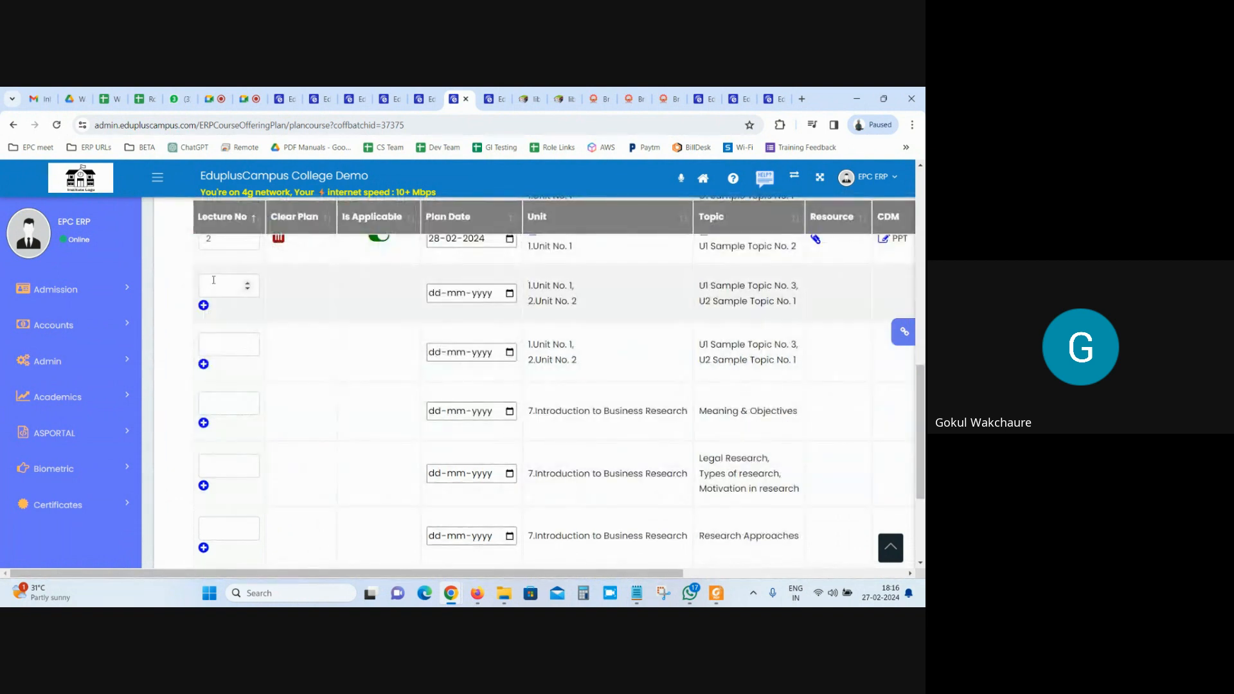
{"action": "scroll", "coordinate": [257, 437], "scroll_direction": "up", "scroll_amount": 2}
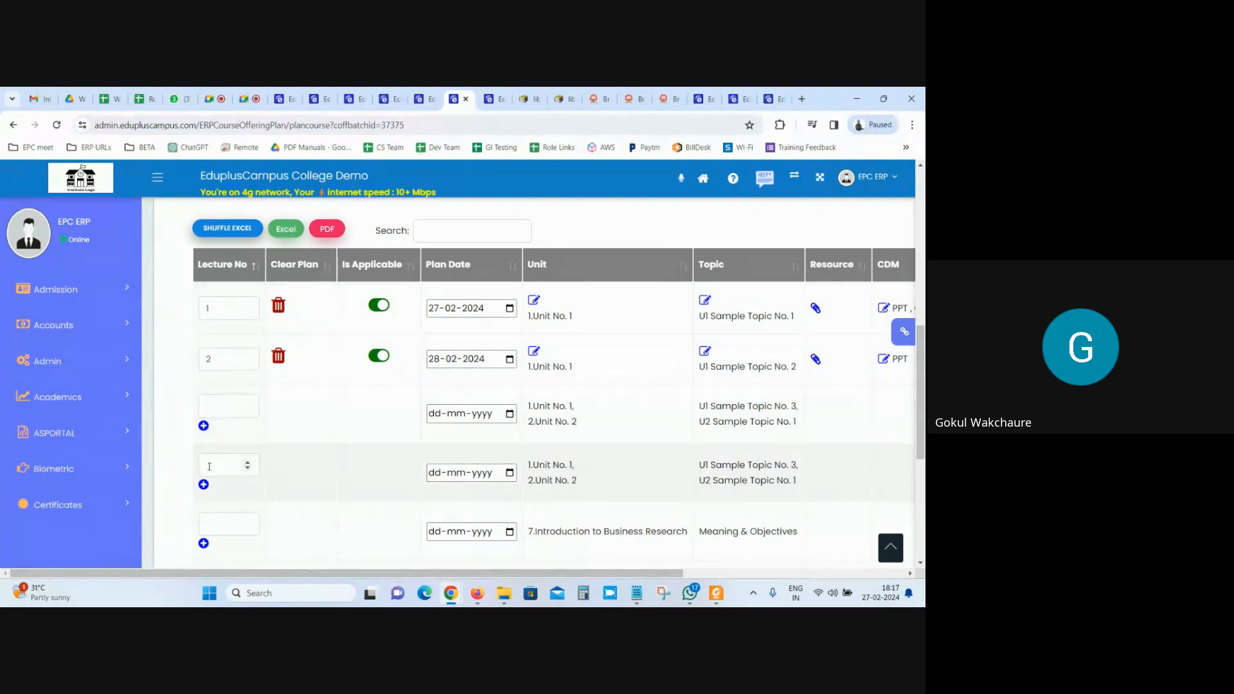
{"action": "scroll", "coordinate": [208, 384], "scroll_direction": "up", "scroll_amount": 3}
{"action": "scroll", "coordinate": [229, 496], "scroll_direction": "down", "scroll_amount": 2}
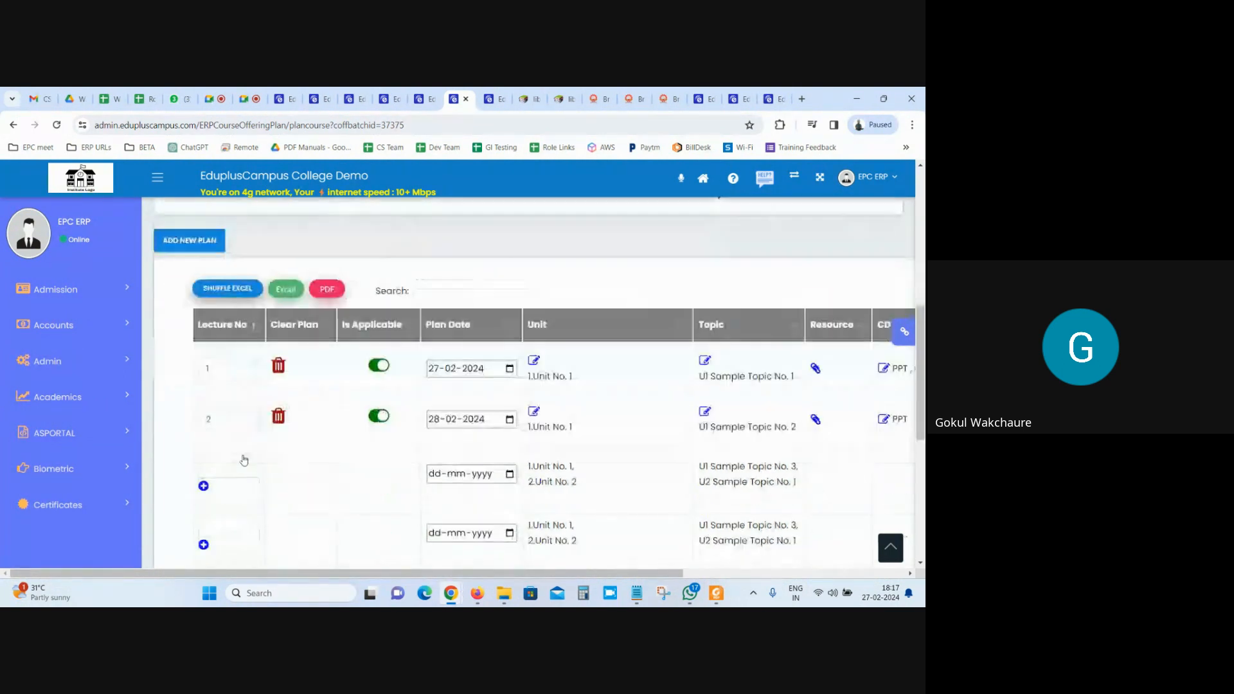
{"action": "scroll", "coordinate": [230, 497], "scroll_direction": "down", "scroll_amount": 1}
{"action": "left_click_drag", "start_coordinate": [533, 405], "coordinate": [808, 434]}
{"action": "scroll", "coordinate": [187, 373], "scroll_direction": "up", "scroll_amount": 3}
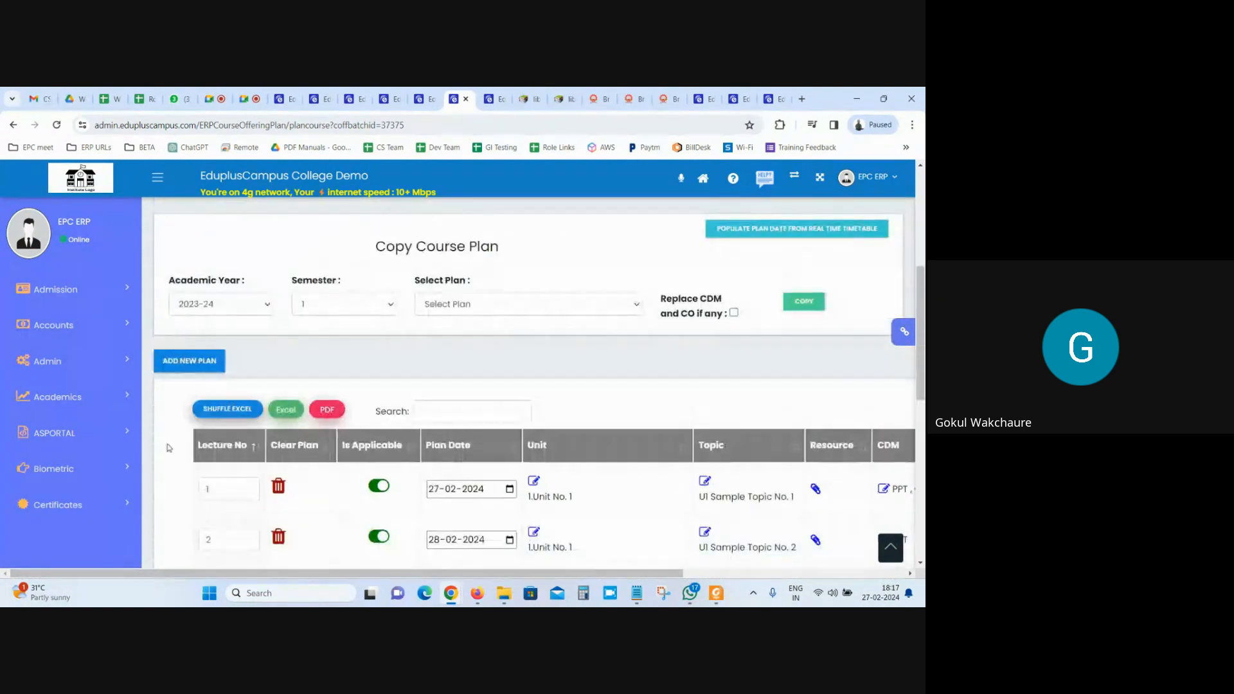
Start a new course plan entry for CH5049 with unit number 1 and the unit Extra Topic.
{"action": "left_click", "coordinate": [184, 362]}
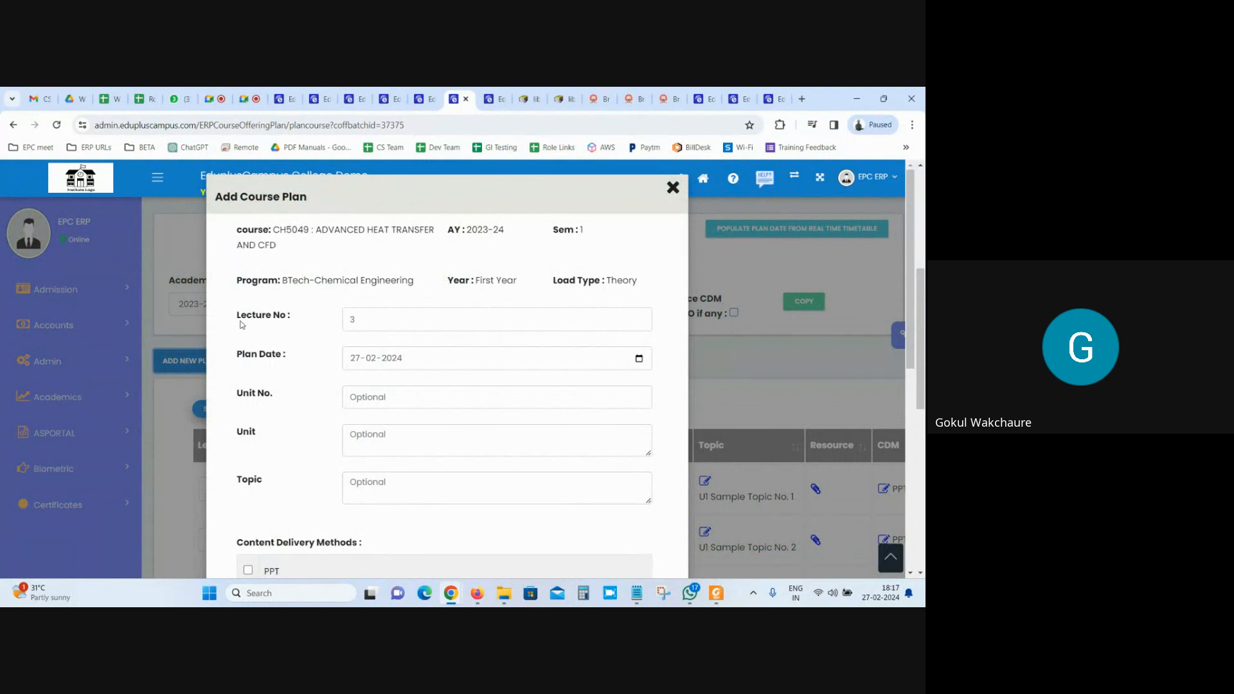
{"action": "double_click", "coordinate": [383, 315]}
{"action": "scroll", "coordinate": [368, 394], "scroll_direction": "down", "scroll_amount": 1}
{"action": "left_click", "coordinate": [384, 342]}
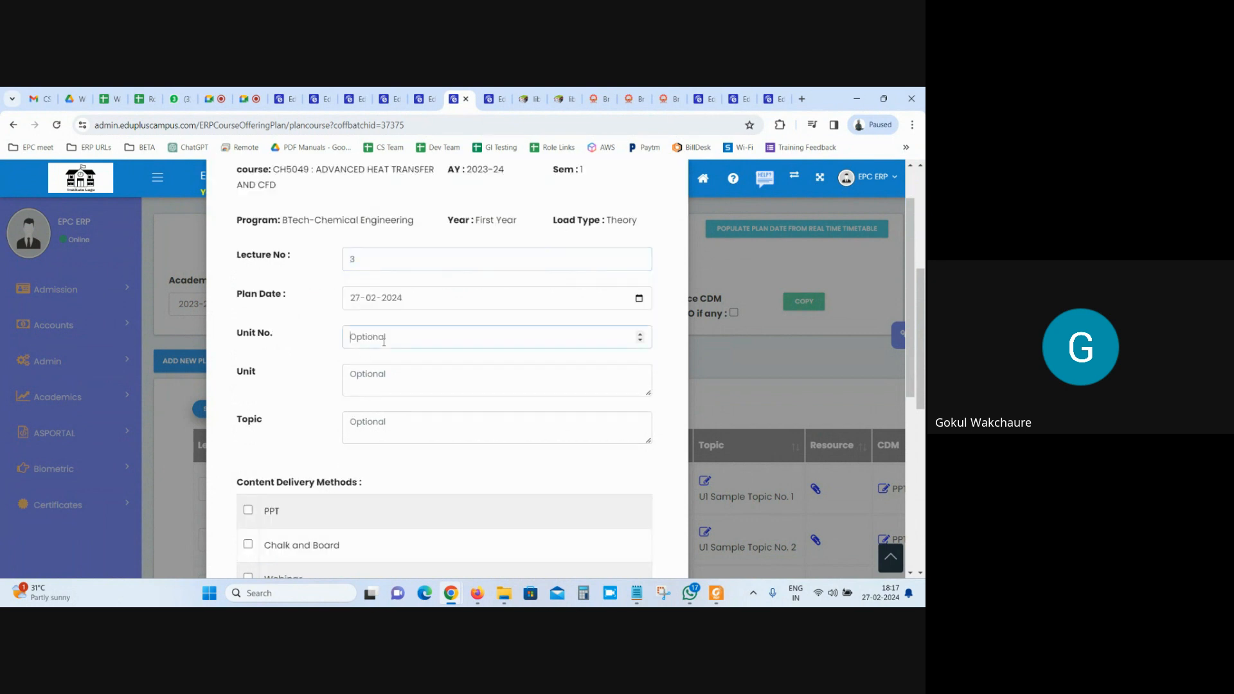
{"action": "type", "text": "1"}
{"action": "type", "text": "Extra Tpoc"}
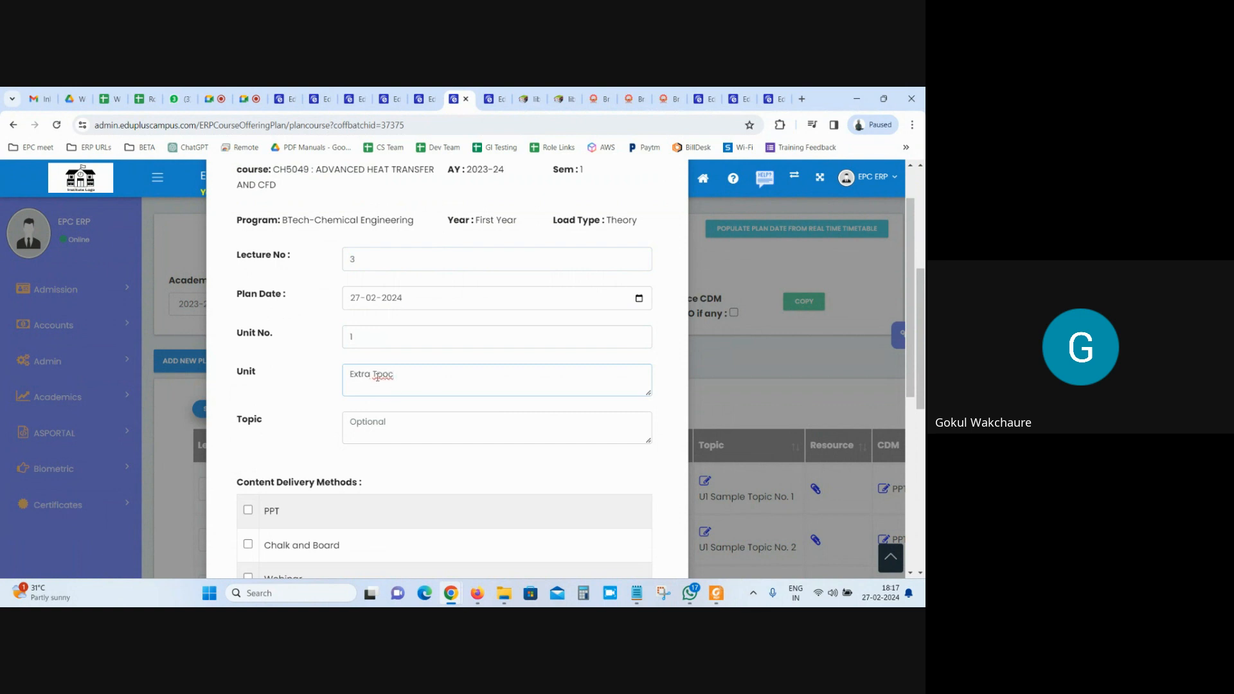
{"action": "right_click", "coordinate": [377, 377]}
{"action": "key", "text": "Escape"}
{"action": "double_click", "coordinate": [379, 374]}
{"action": "type", "text": "T"}
Copy the unit text Extra Topic into the topic, choose delivery method PPT and Statement of CO 1, and save the new plan.
{"action": "left_click_drag", "start_coordinate": [431, 376], "coordinate": [148, 373]}
{"action": "key", "text": "ctrl+c"}
{"action": "left_click", "coordinate": [386, 427]}
{"action": "key", "text": "ctrl+v"}
{"action": "scroll", "coordinate": [350, 393], "scroll_direction": "down", "scroll_amount": 3}
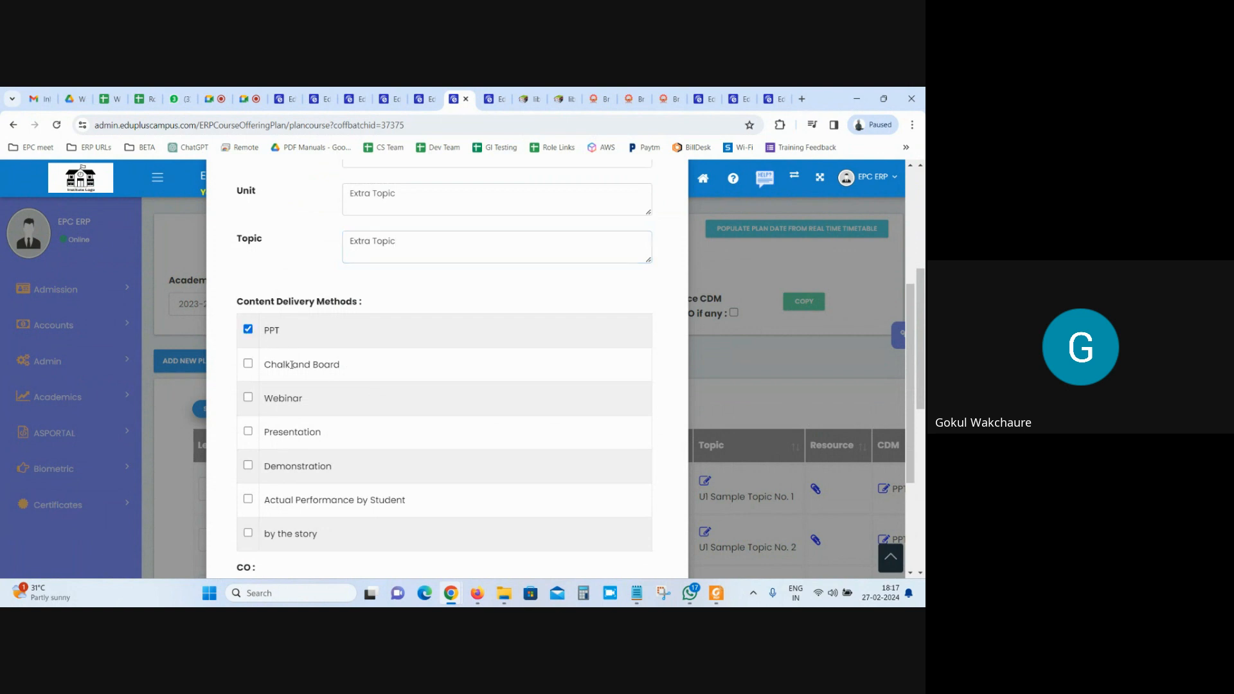
{"action": "scroll", "coordinate": [292, 364], "scroll_direction": "down", "scroll_amount": 3}
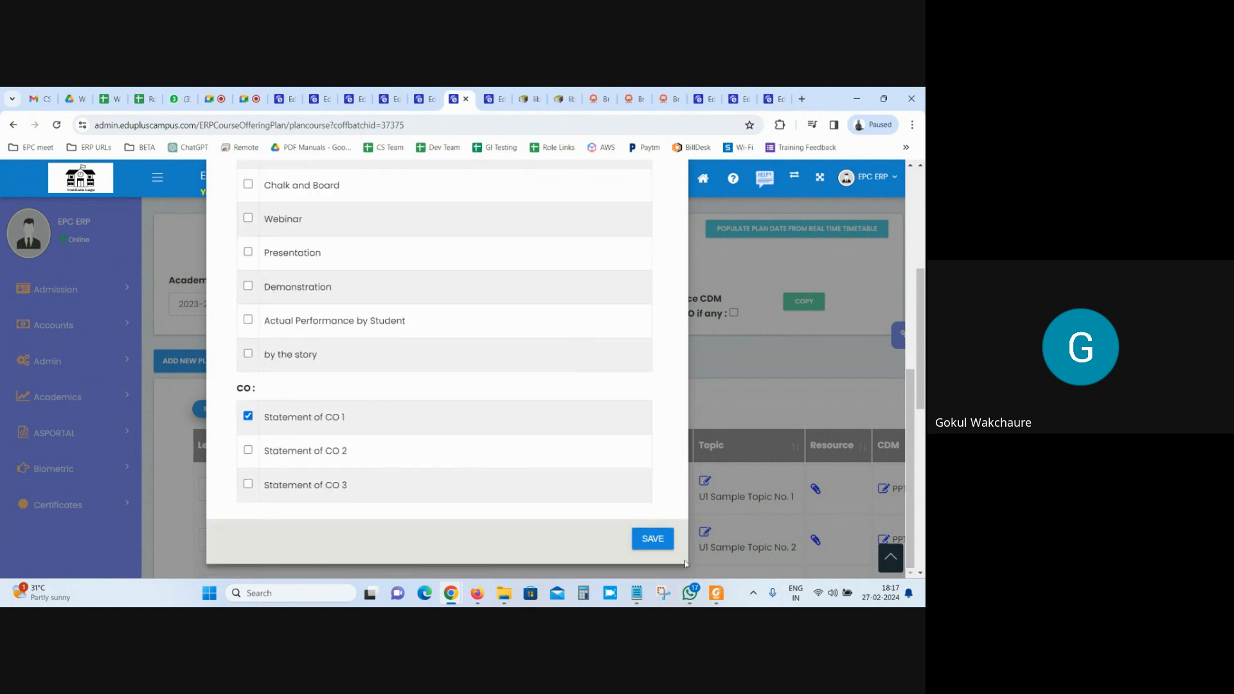
{"action": "left_click", "coordinate": [651, 539]}
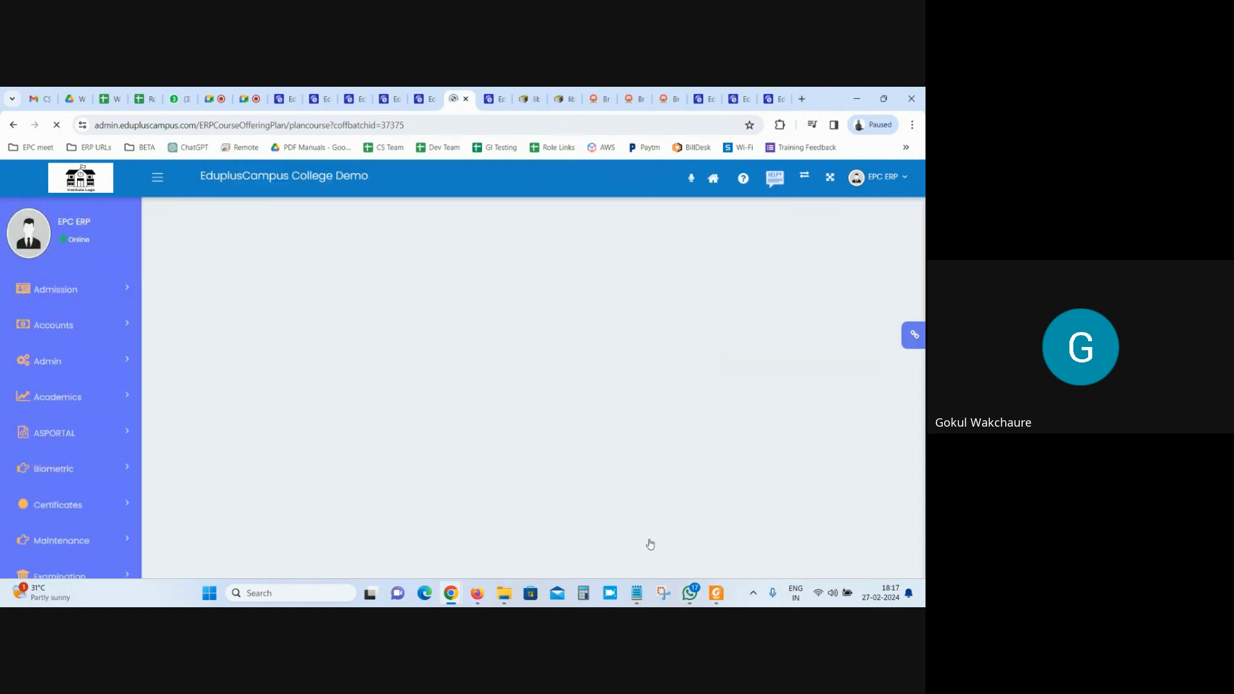
Review the added Extra Topic lecture in the plan table, checking its CDM, CO and Created By columns.
{"action": "scroll", "coordinate": [368, 458], "scroll_direction": "down", "scroll_amount": 1}
{"action": "scroll", "coordinate": [368, 459], "scroll_direction": "down", "scroll_amount": 6}
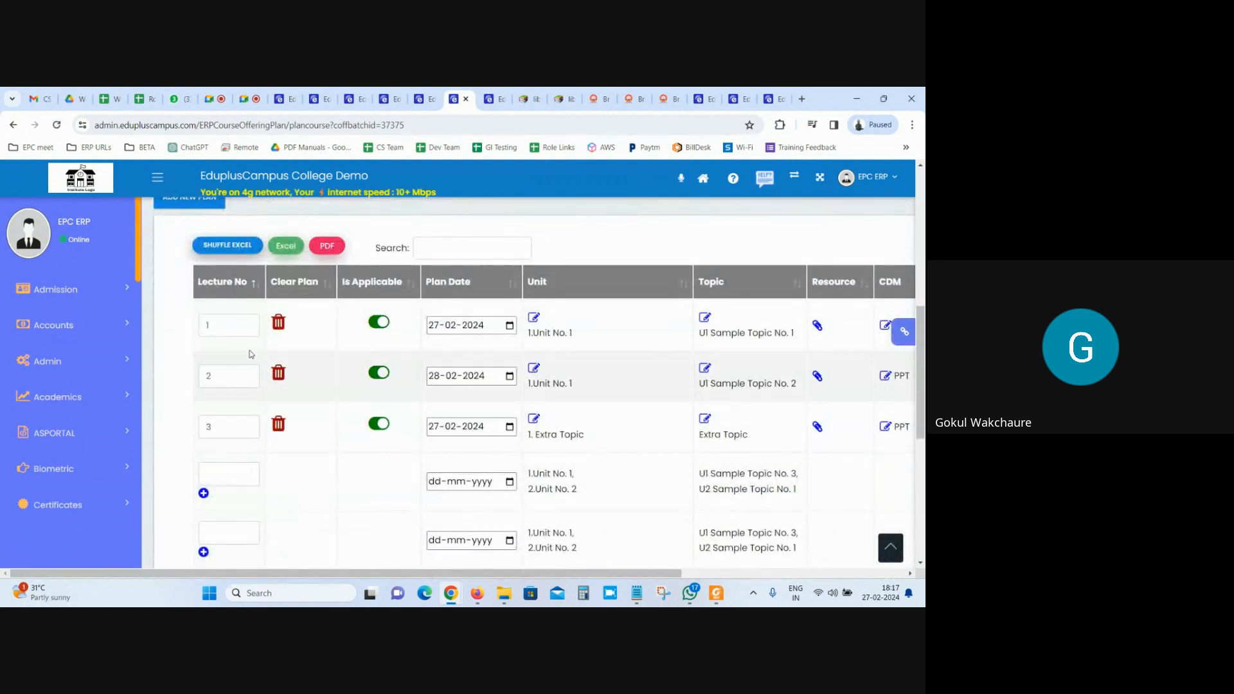
{"action": "scroll", "coordinate": [209, 260], "scroll_direction": "up", "scroll_amount": 1}
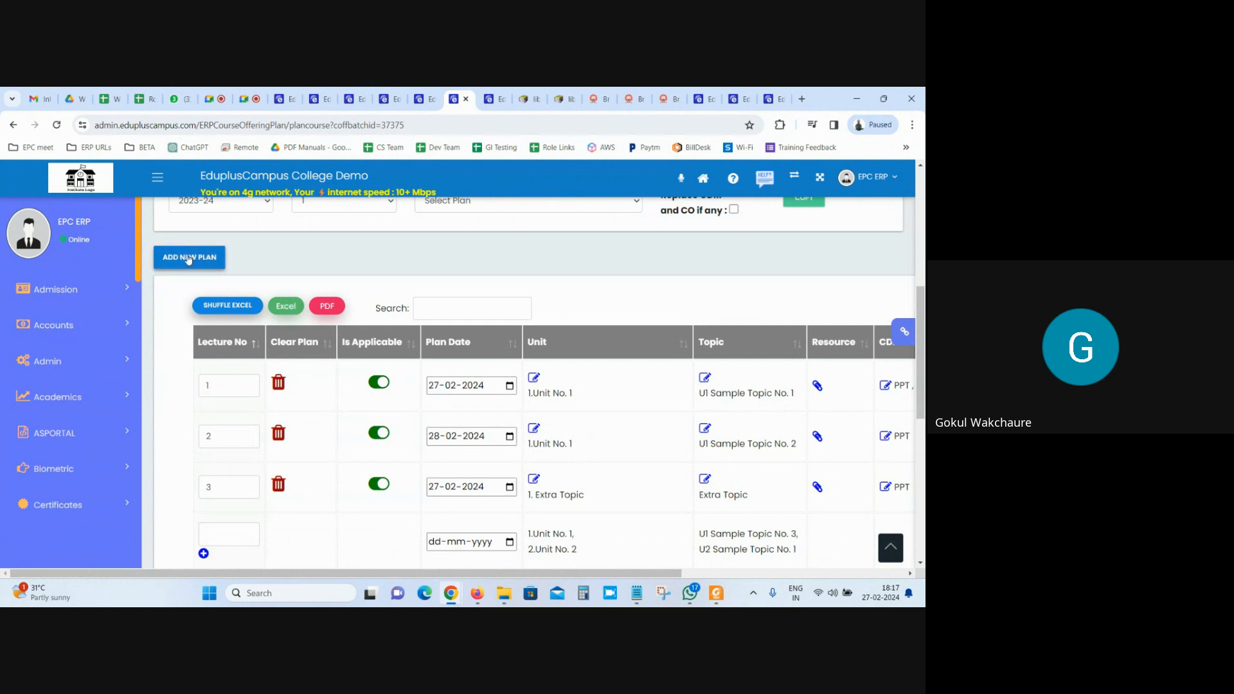
{"action": "left_click_drag", "start_coordinate": [324, 572], "coordinate": [627, 574]}
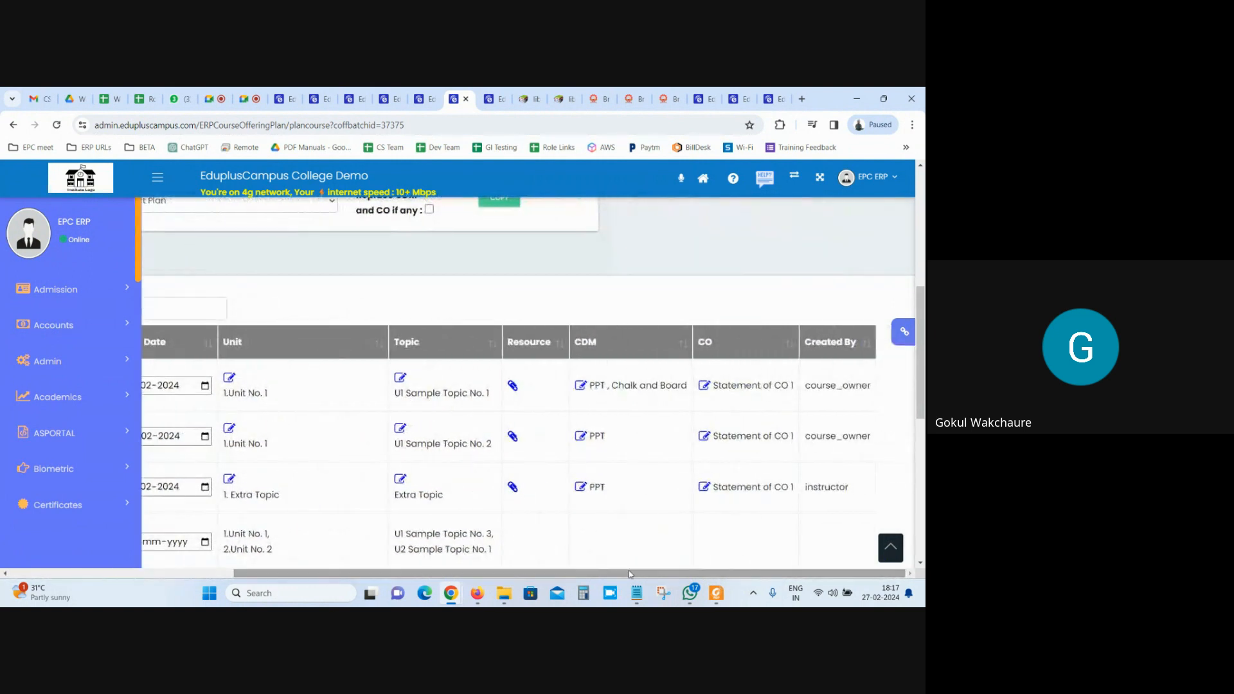
{"action": "left_click_drag", "start_coordinate": [859, 491], "coordinate": [790, 488]}
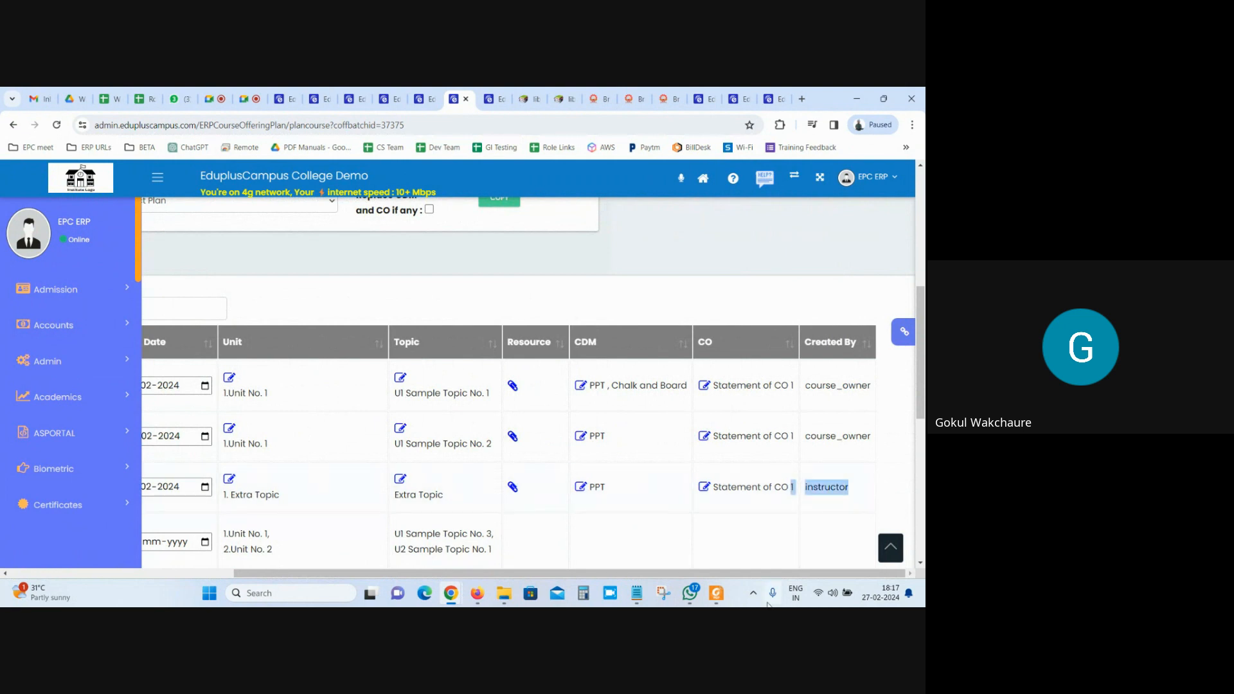
Reload the course plan execution page for CH5049 and examine the listed lectures, comparing their topics, CDM, CO and Created By entries.
{"action": "left_click_drag", "start_coordinate": [776, 575], "coordinate": [2, 594]}
{"action": "scroll", "coordinate": [186, 371], "scroll_direction": "down", "scroll_amount": 2}
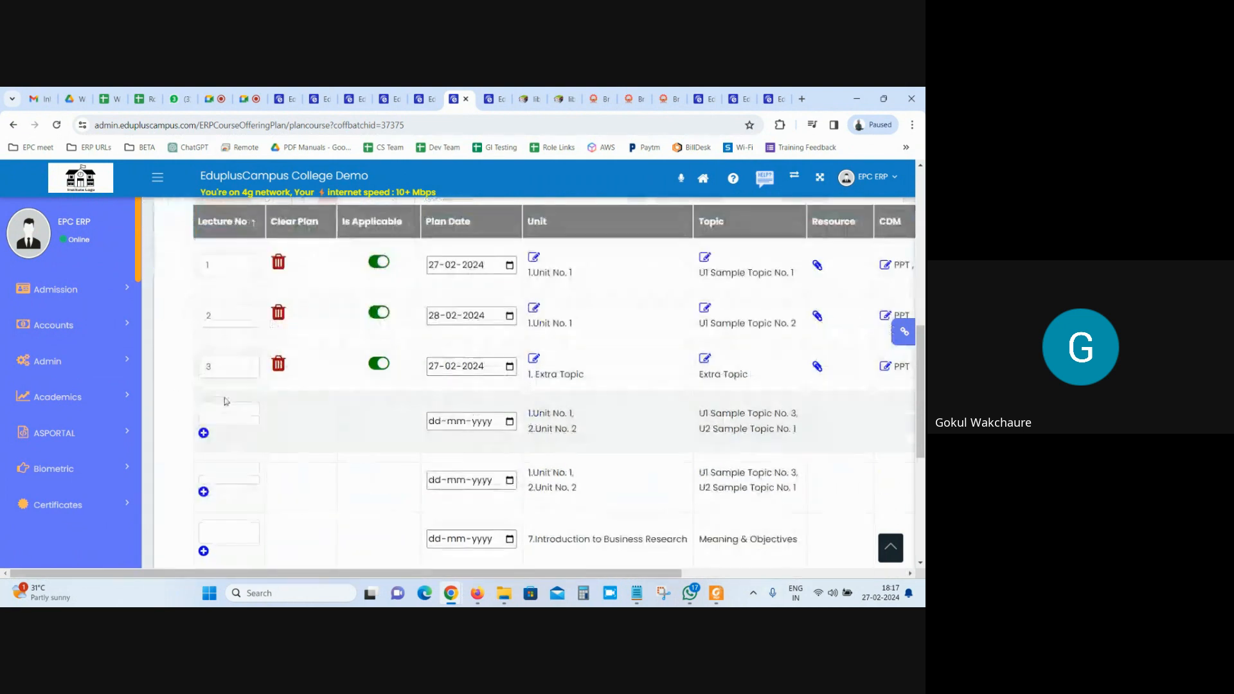
{"action": "key", "text": "ctrl+Tab"}
{"action": "left_click", "coordinate": [57, 125]}
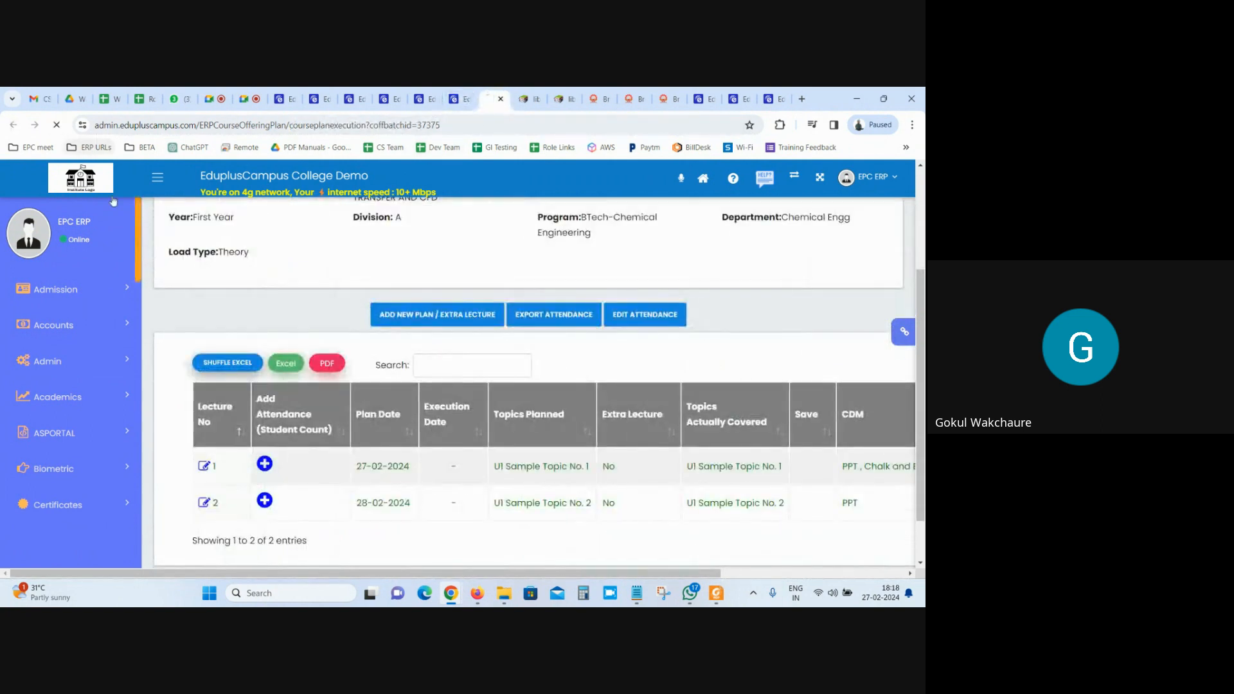
{"action": "scroll", "coordinate": [199, 377], "scroll_direction": "down", "scroll_amount": 2}
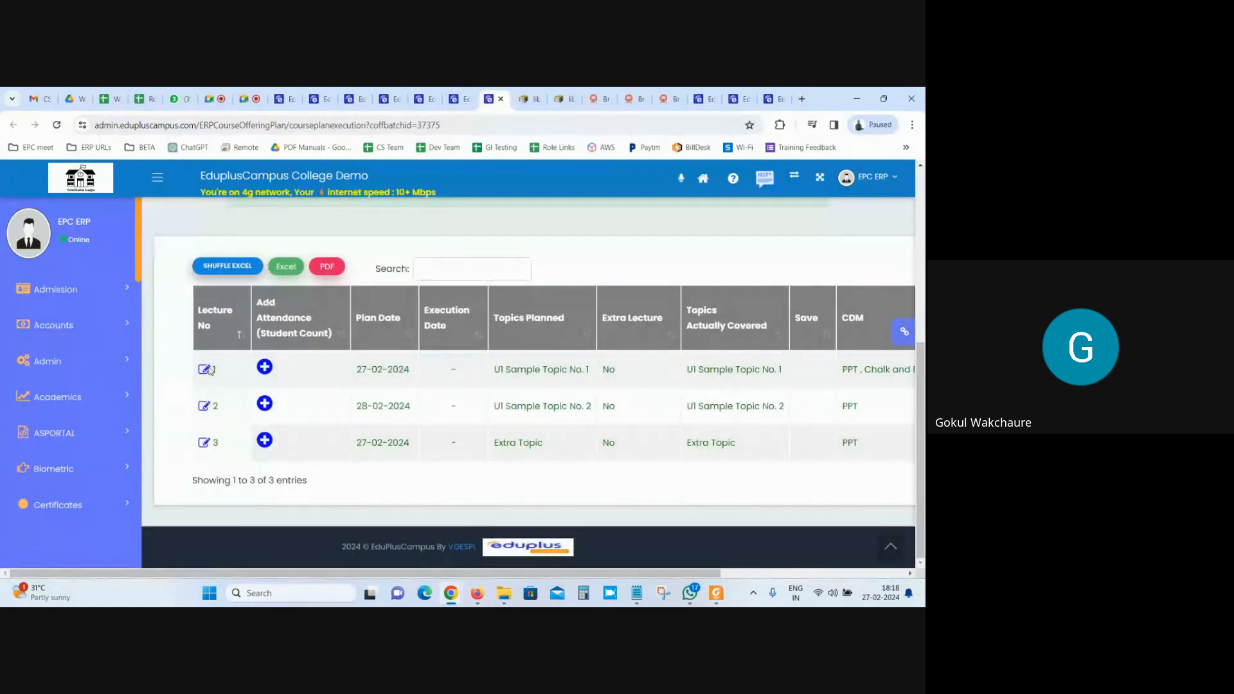
{"action": "left_click_drag", "start_coordinate": [241, 574], "coordinate": [426, 574]}
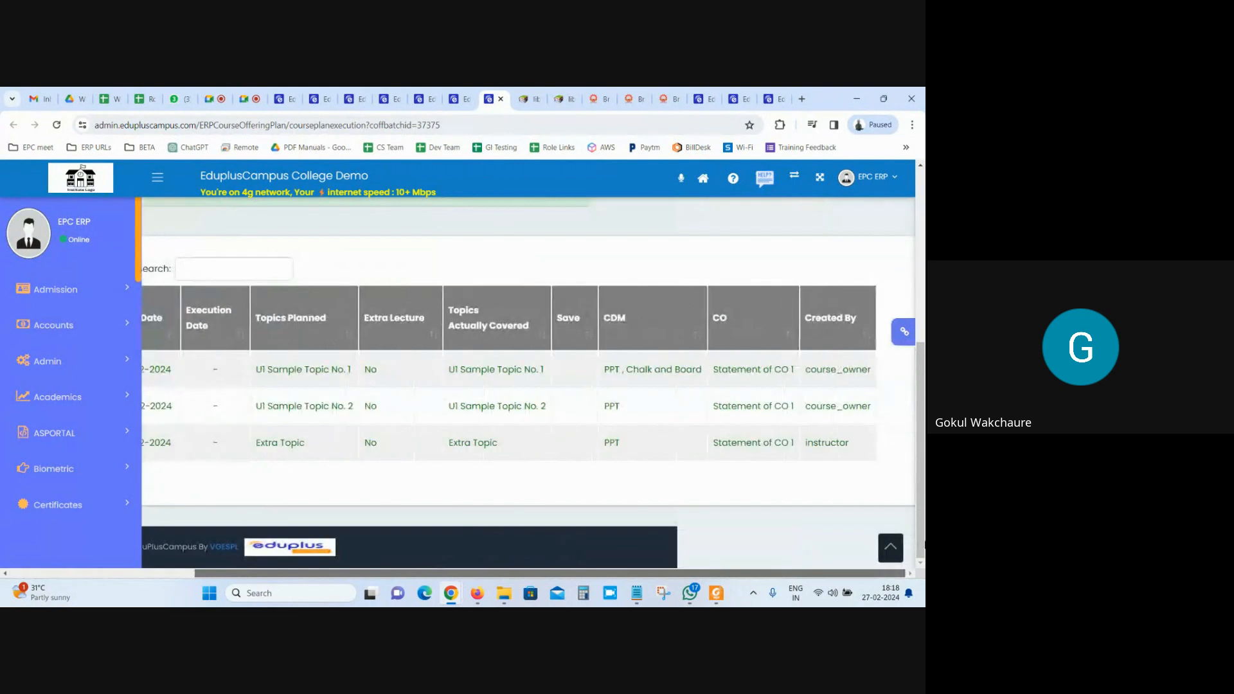
{"action": "double_click", "coordinate": [826, 369]}
{"action": "left_click_drag", "start_coordinate": [808, 406], "coordinate": [862, 403]}
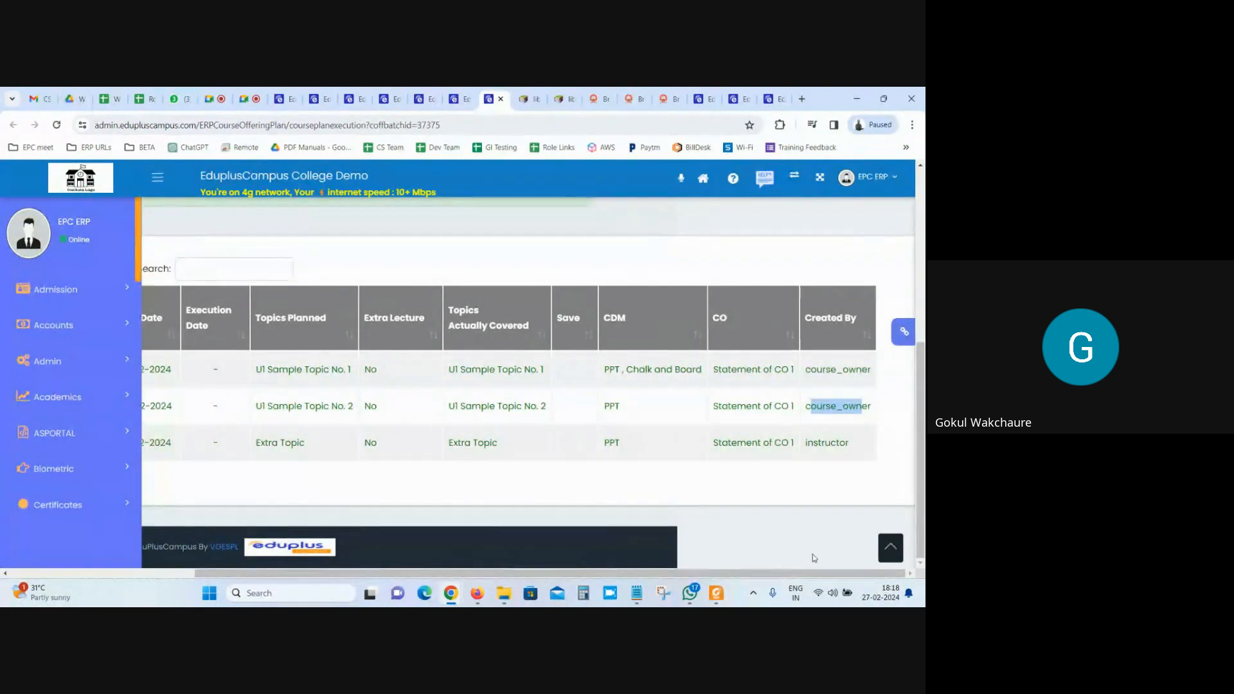
{"action": "left_click_drag", "start_coordinate": [815, 572], "coordinate": [630, 573]}
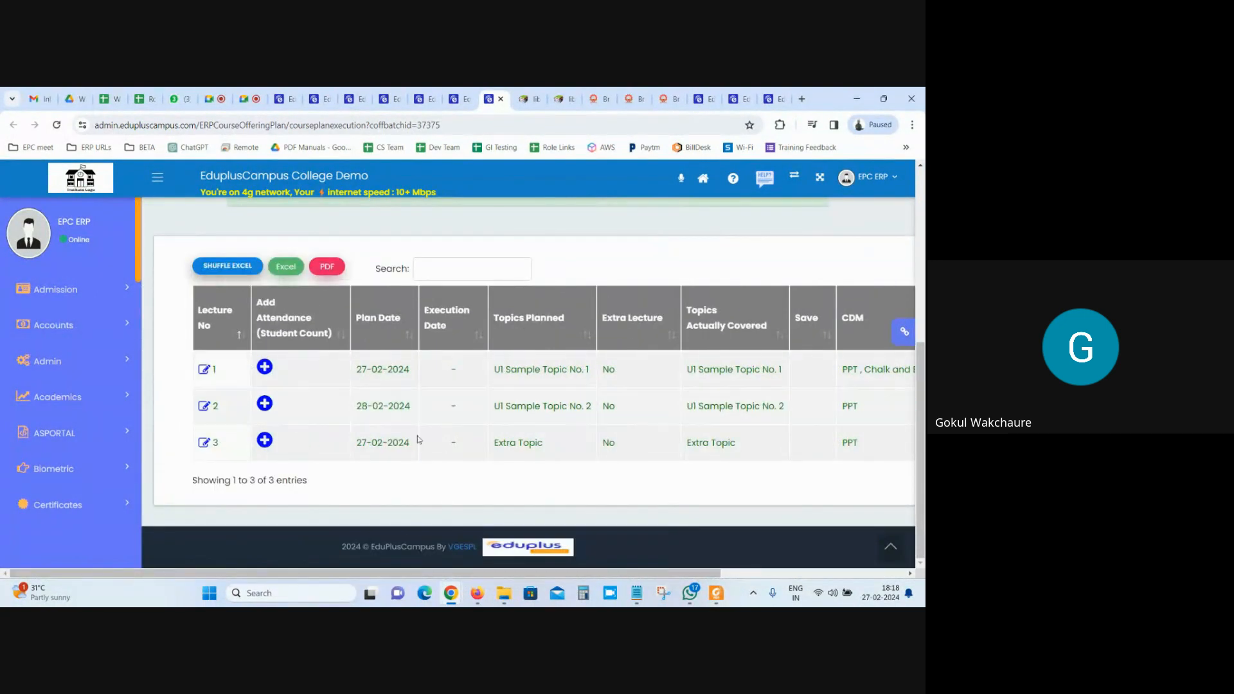
{"action": "left_click_drag", "start_coordinate": [411, 572], "coordinate": [596, 572]}
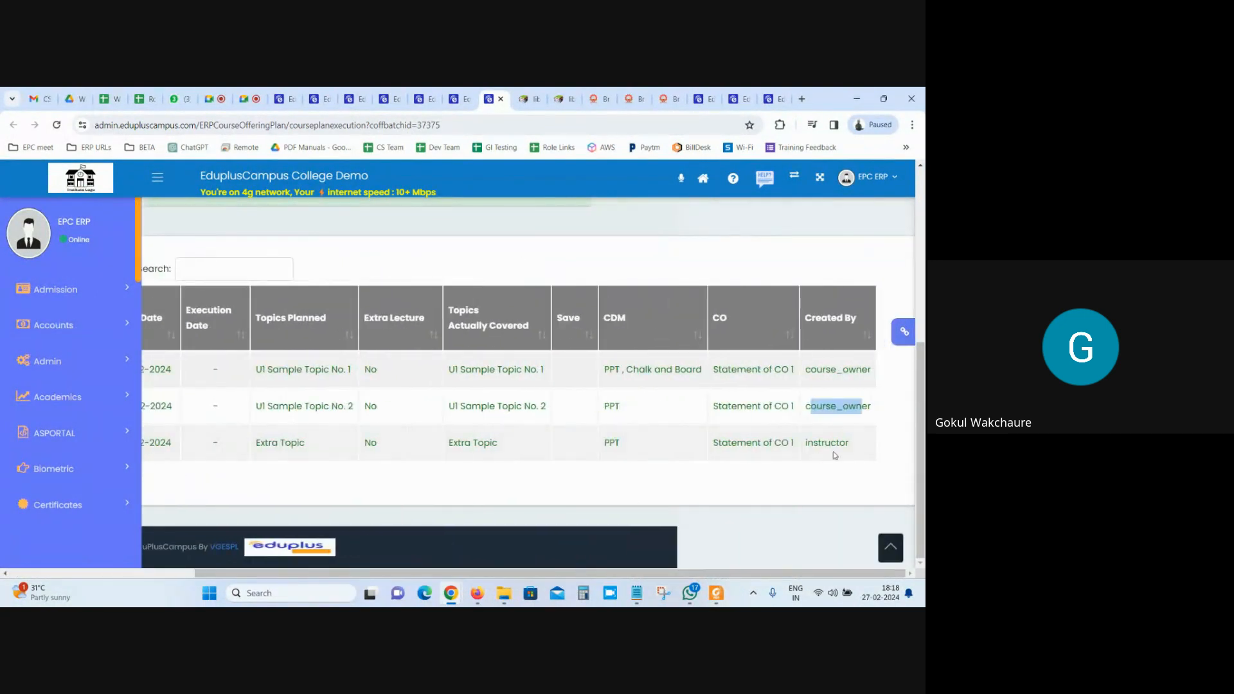
{"action": "left_click_drag", "start_coordinate": [845, 445], "coordinate": [807, 443]}
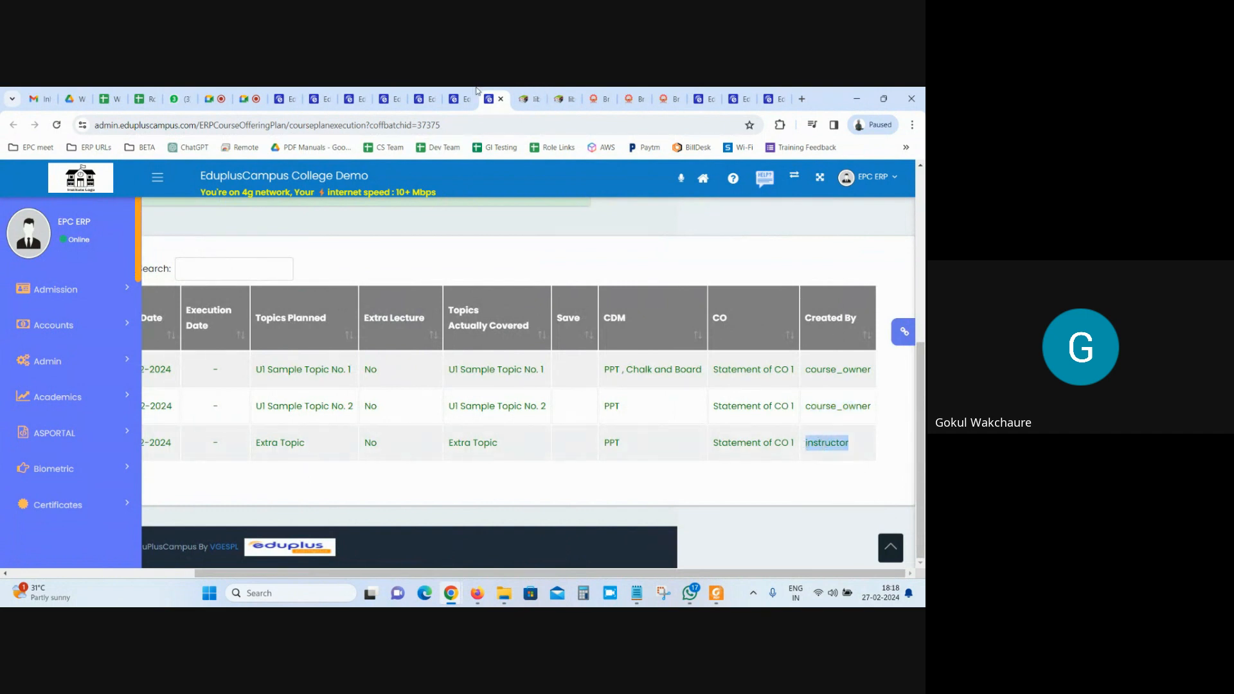
Return to the Schedule Theory Plan page and check the Extra Topic lecture's details and Created By entry against the other planned lectures.
{"action": "key", "text": "ctrl+Page_Up"}
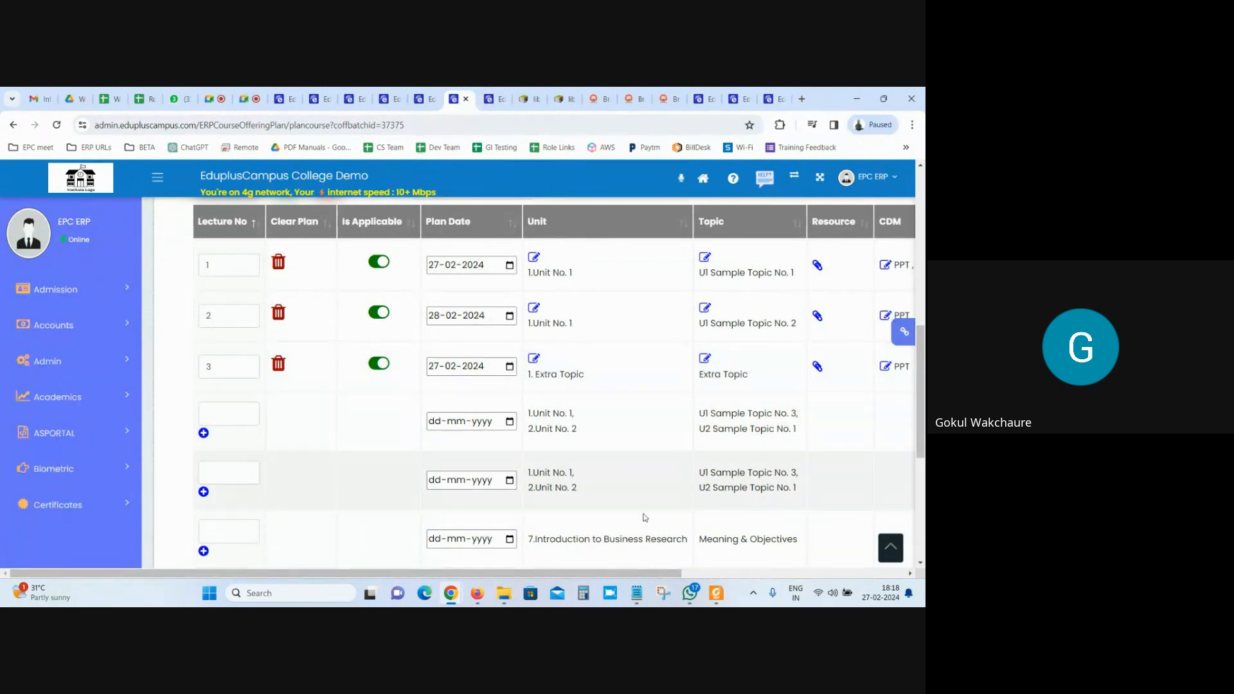
{"action": "left_click_drag", "start_coordinate": [578, 572], "coordinate": [781, 573]}
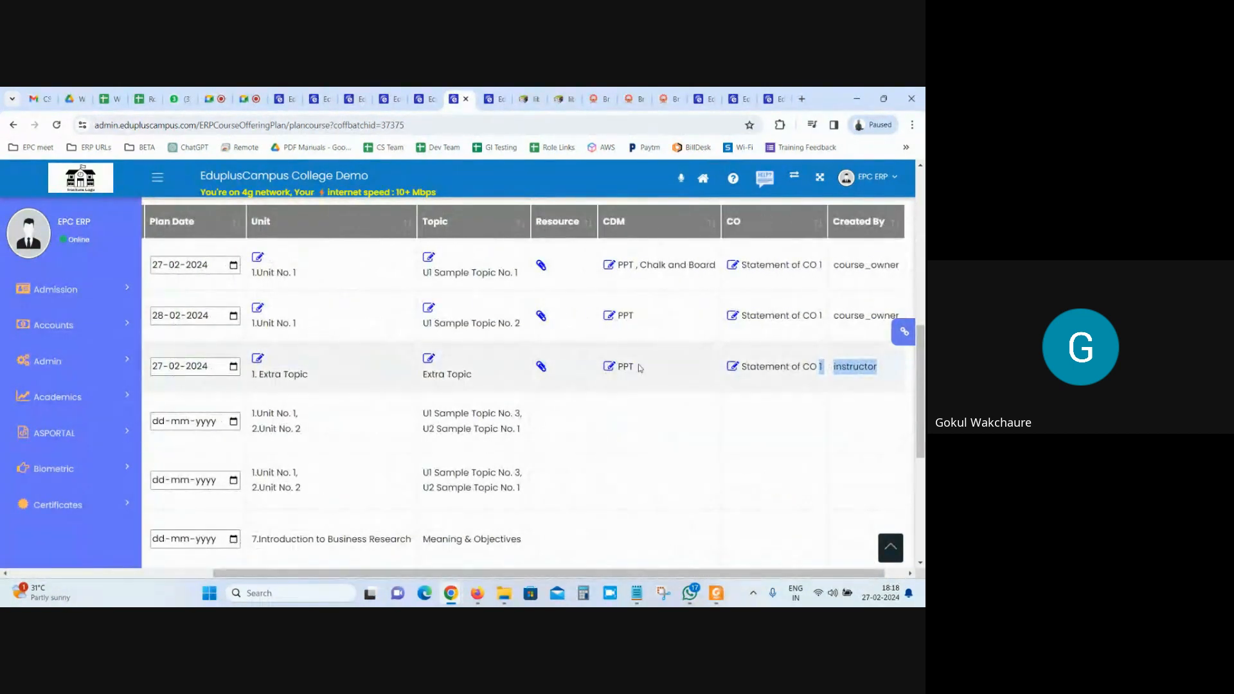
{"action": "left_click_drag", "start_coordinate": [896, 372], "coordinate": [142, 347]}
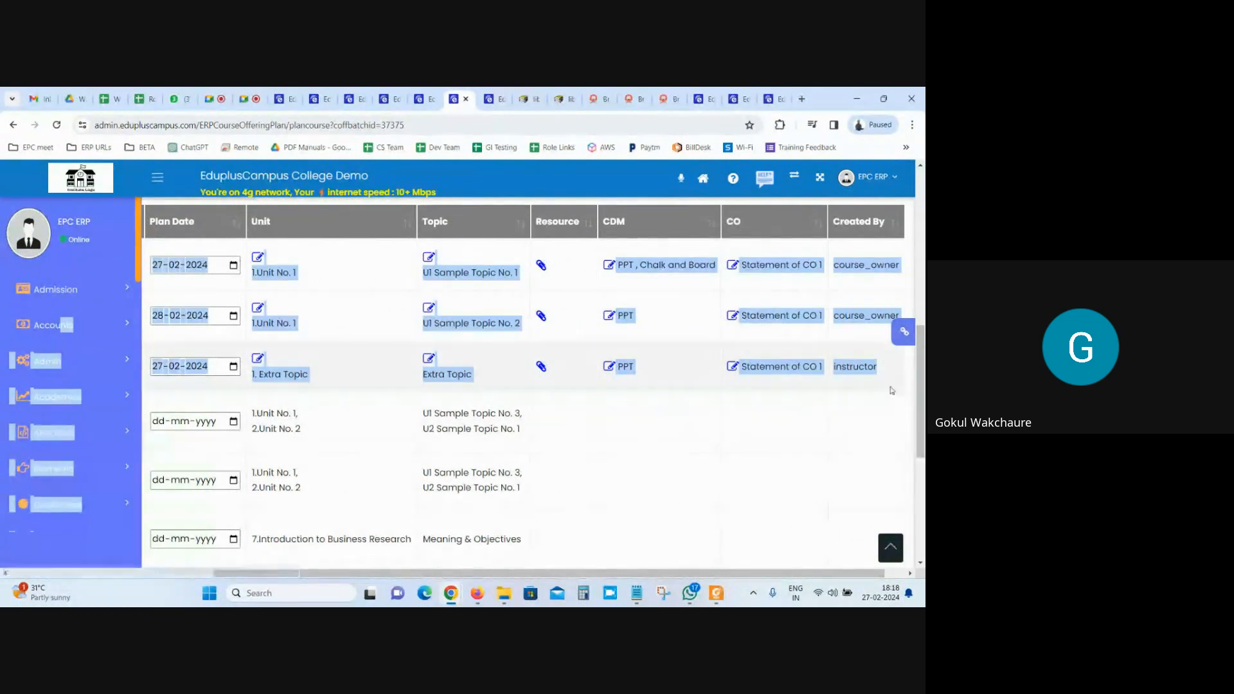
{"action": "double_click", "coordinate": [858, 366]}
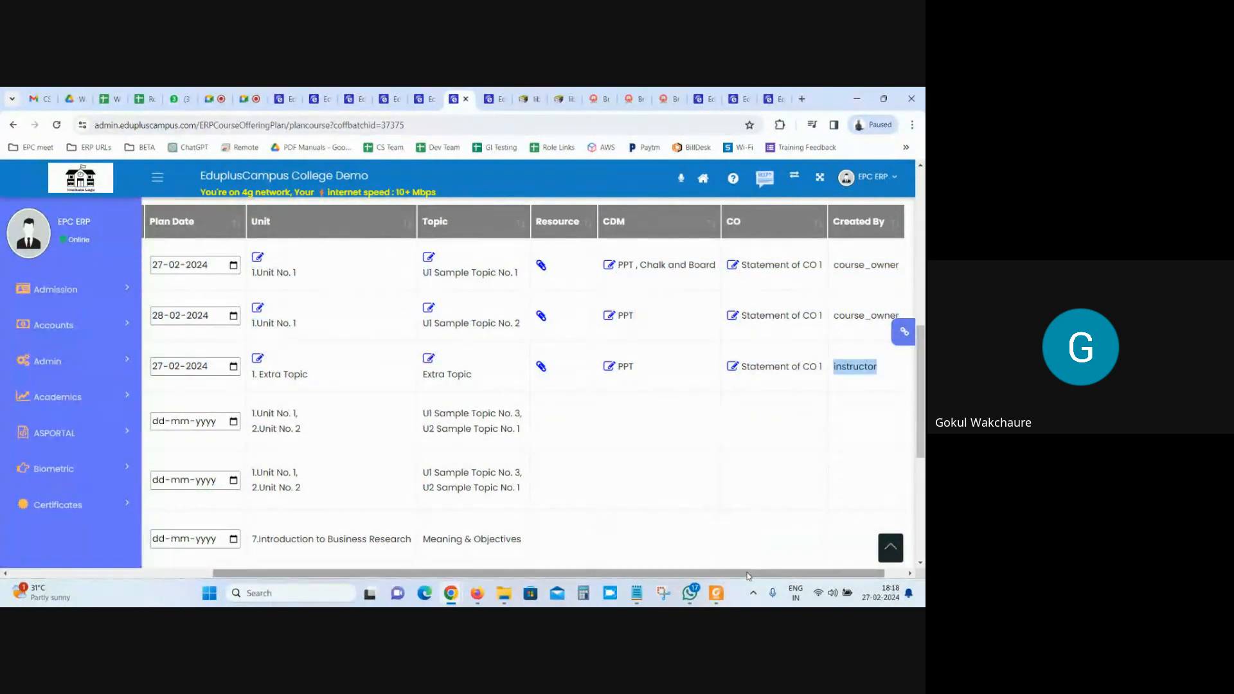
{"action": "left_click_drag", "start_coordinate": [739, 573], "coordinate": [537, 573]}
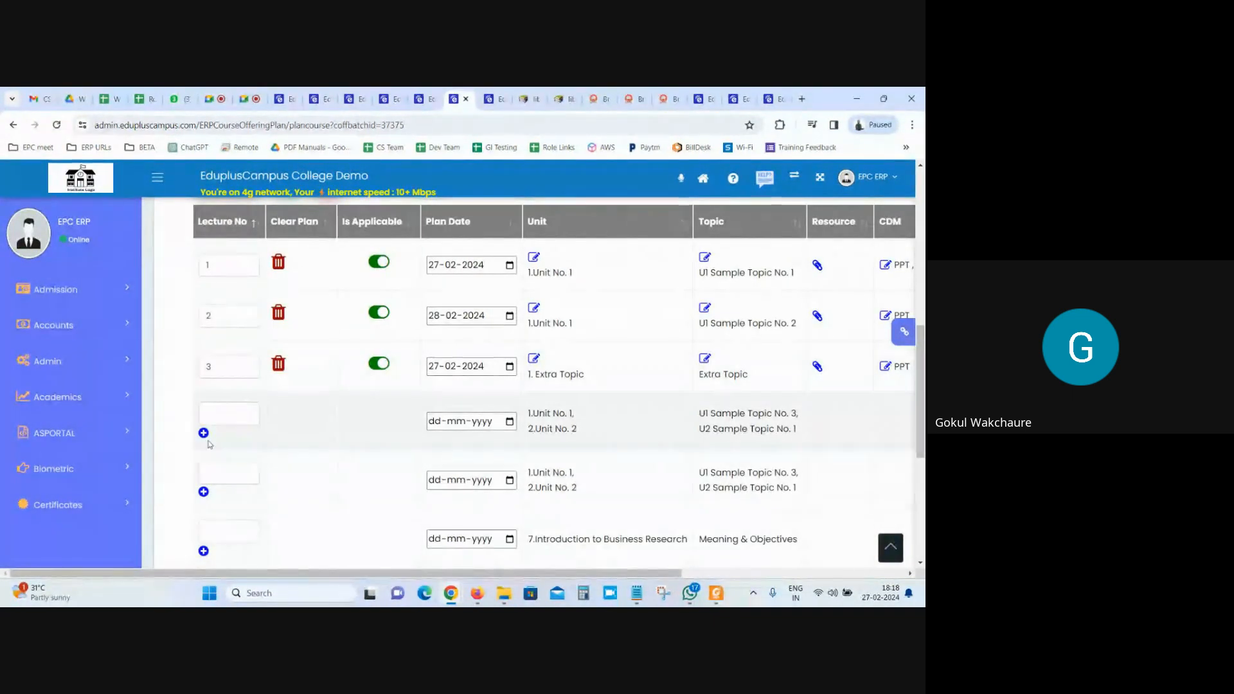
Plan the first undated U1 Sample Topic No. 3 lecture for 28-02-2024 with delivery method PPT and Statement of CO 1, and save it.
{"action": "left_click", "coordinate": [514, 424]}
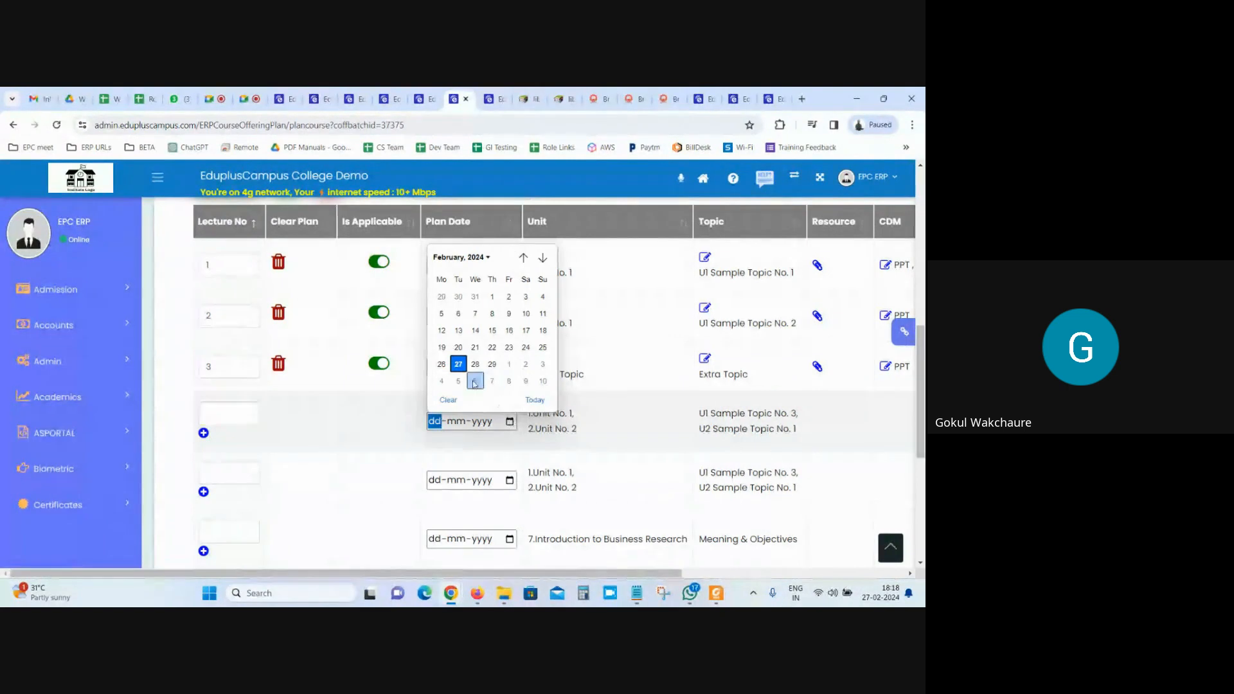
{"action": "left_click", "coordinate": [203, 433]}
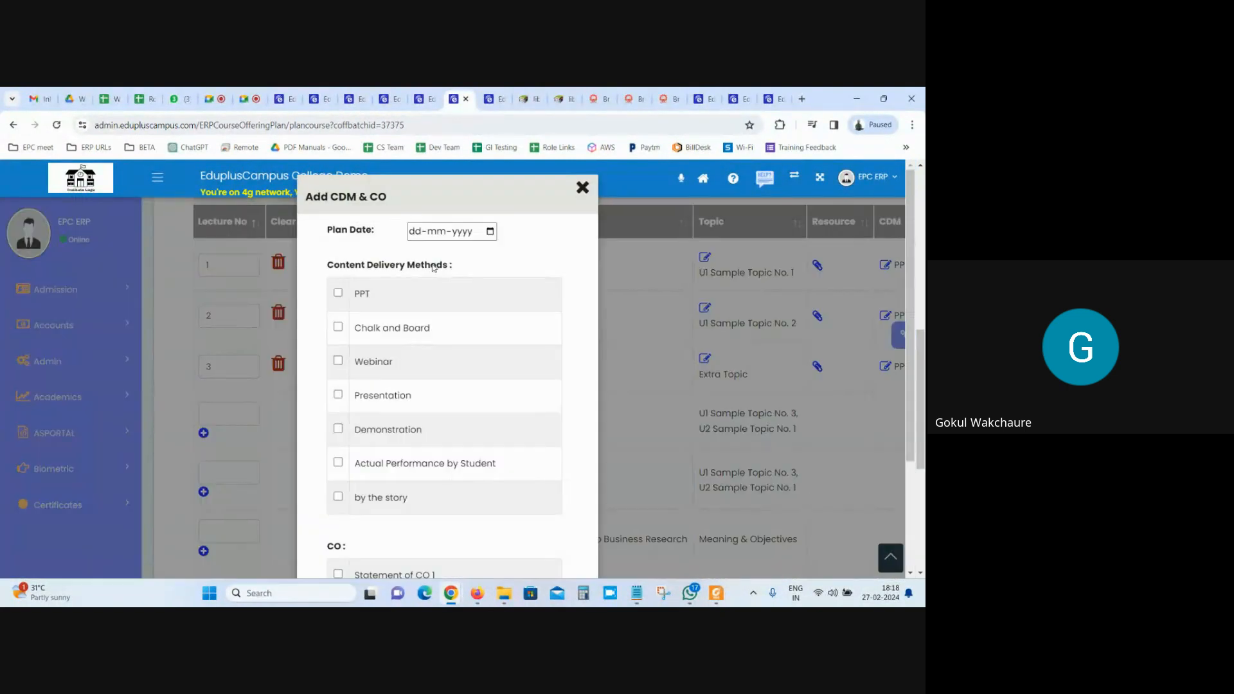
{"action": "left_click", "coordinate": [494, 237]}
{"action": "left_click", "coordinate": [455, 359]}
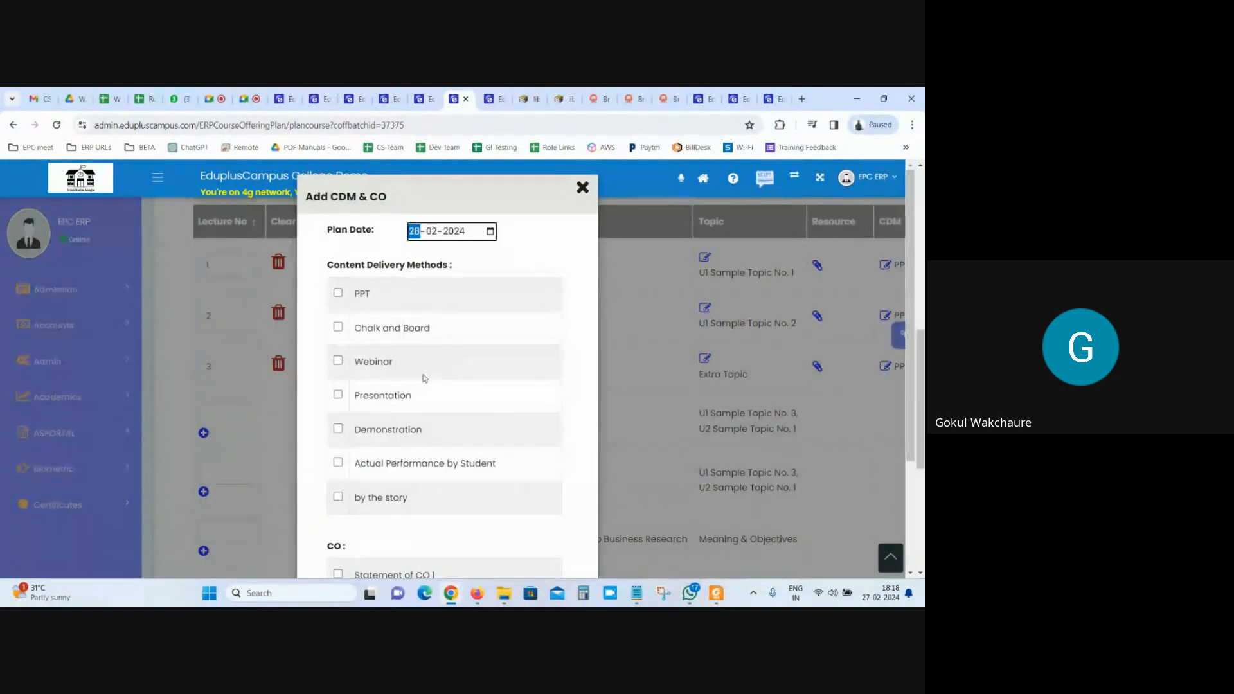
{"action": "left_click", "coordinate": [338, 293]}
{"action": "scroll", "coordinate": [391, 427], "scroll_direction": "down", "scroll_amount": 2}
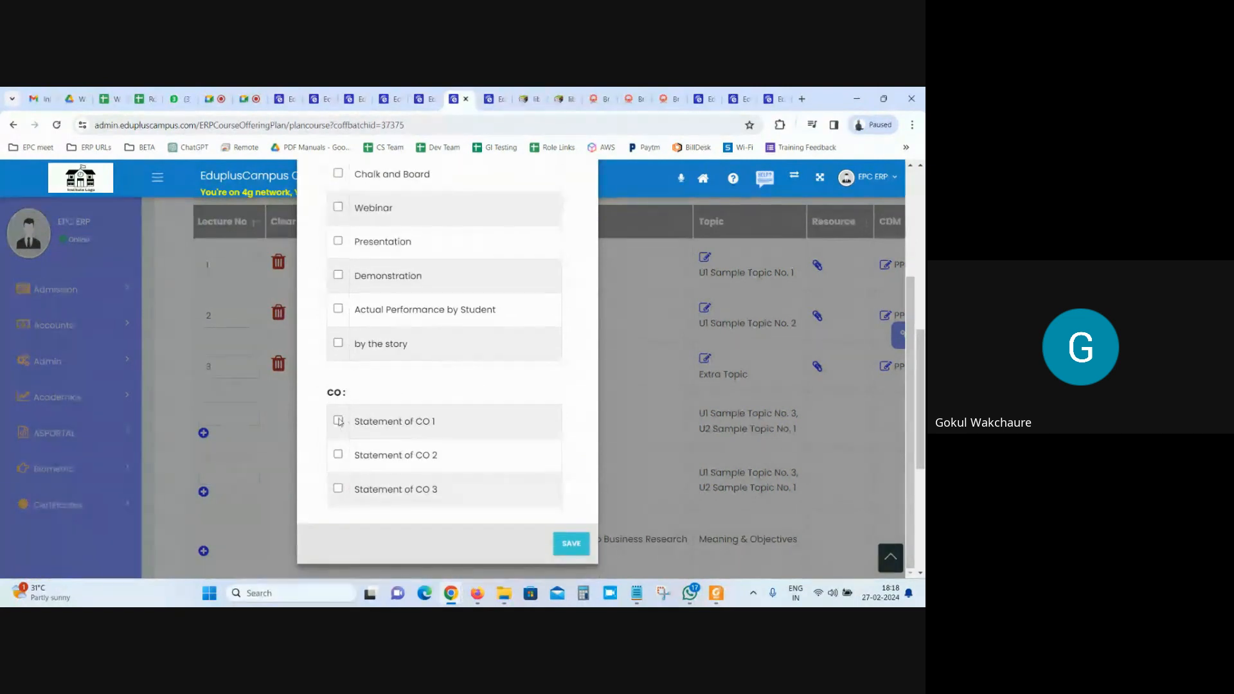
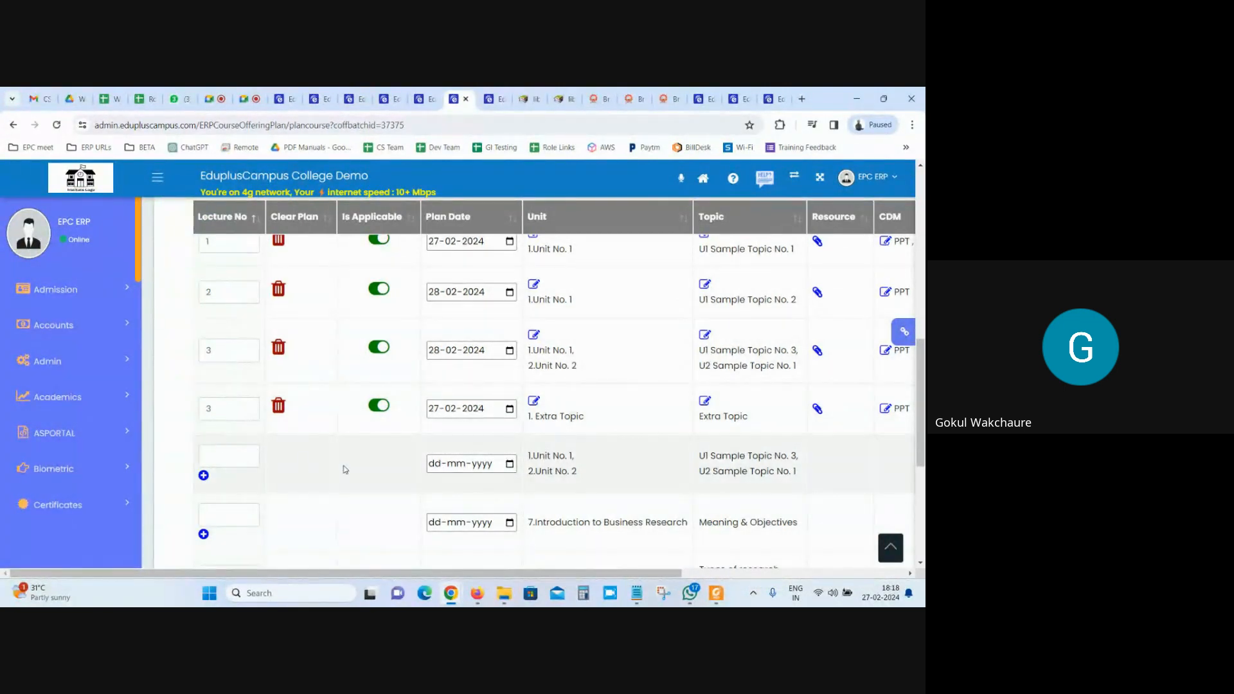
Review the newly planned Unit 1 and 2 lecture beside the Extra Topic row, checking their lecture numbers and remaining columns.
{"action": "scroll", "coordinate": [338, 468], "scroll_direction": "up", "scroll_amount": 1}
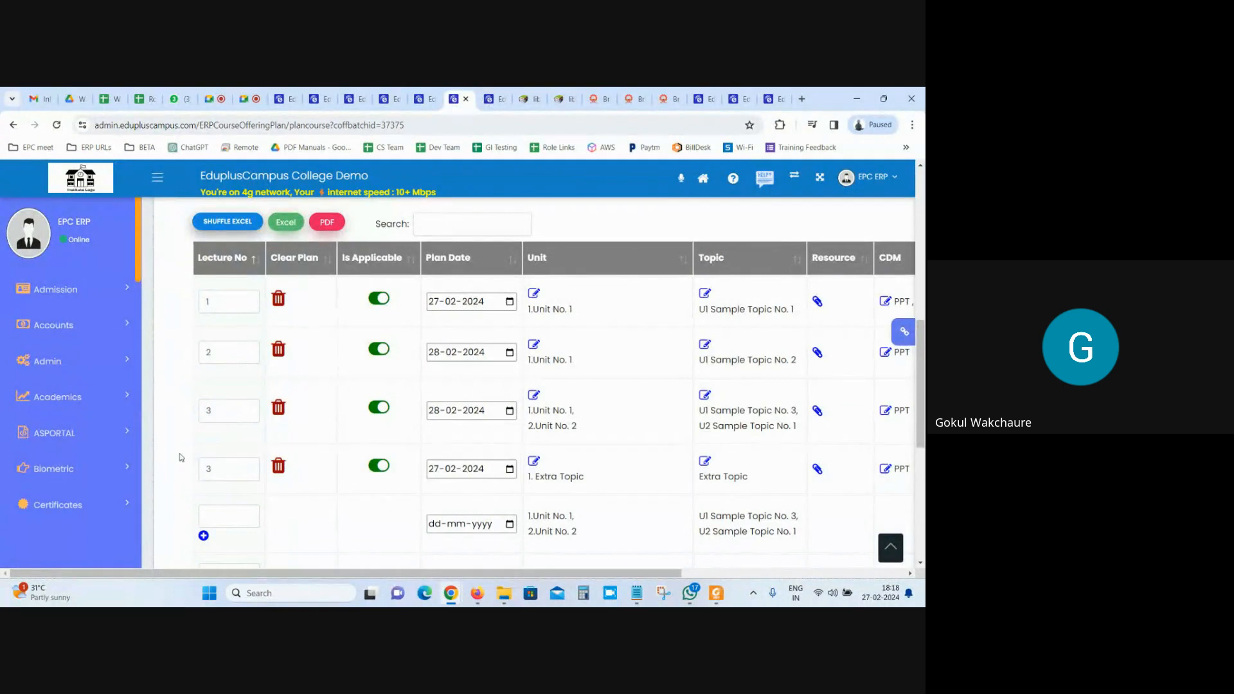
{"action": "left_click_drag", "start_coordinate": [180, 456], "coordinate": [289, 485]}
{"action": "left_click", "coordinate": [330, 496]}
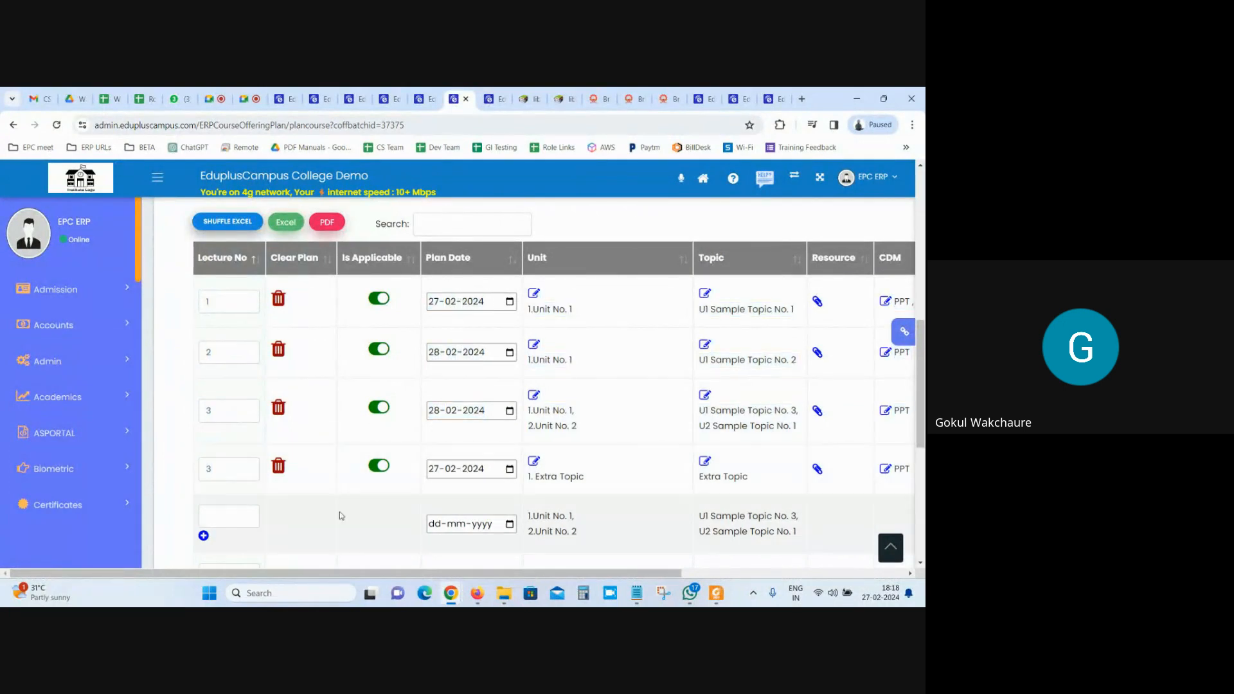
{"action": "left_click_drag", "start_coordinate": [668, 572], "coordinate": [640, 573]}
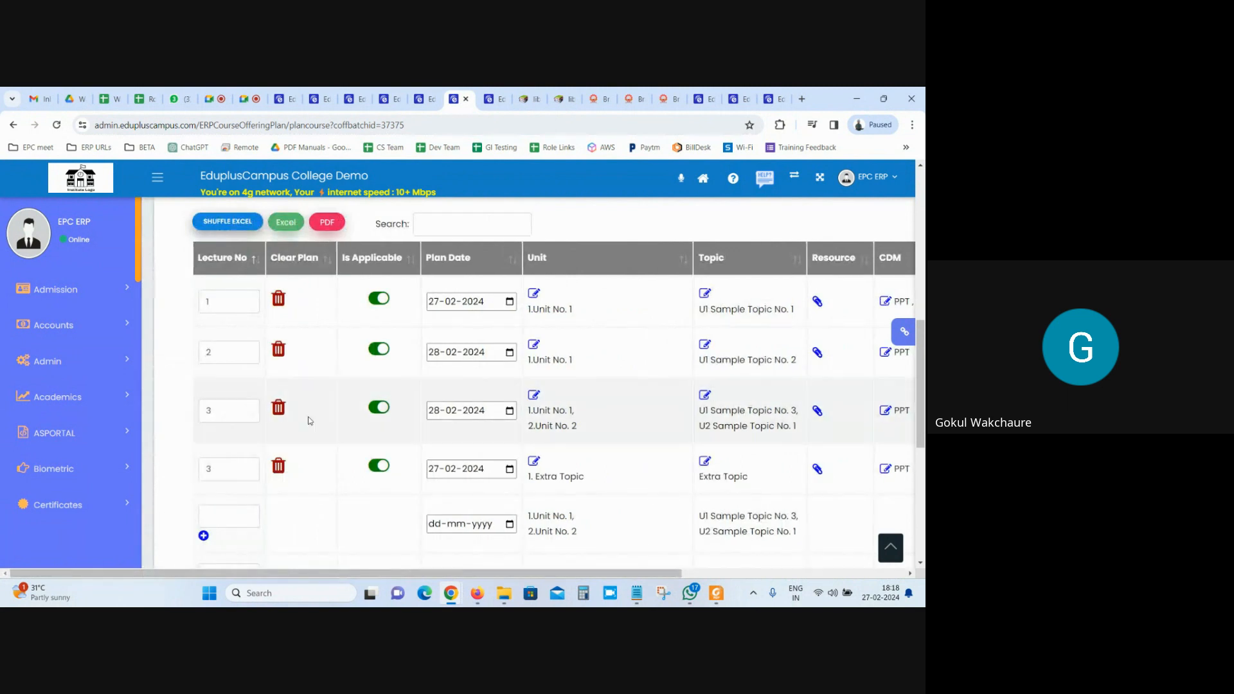
{"action": "left_click_drag", "start_coordinate": [626, 573], "coordinate": [851, 560]}
{"action": "left_click_drag", "start_coordinate": [644, 563], "coordinate": [420, 568]}
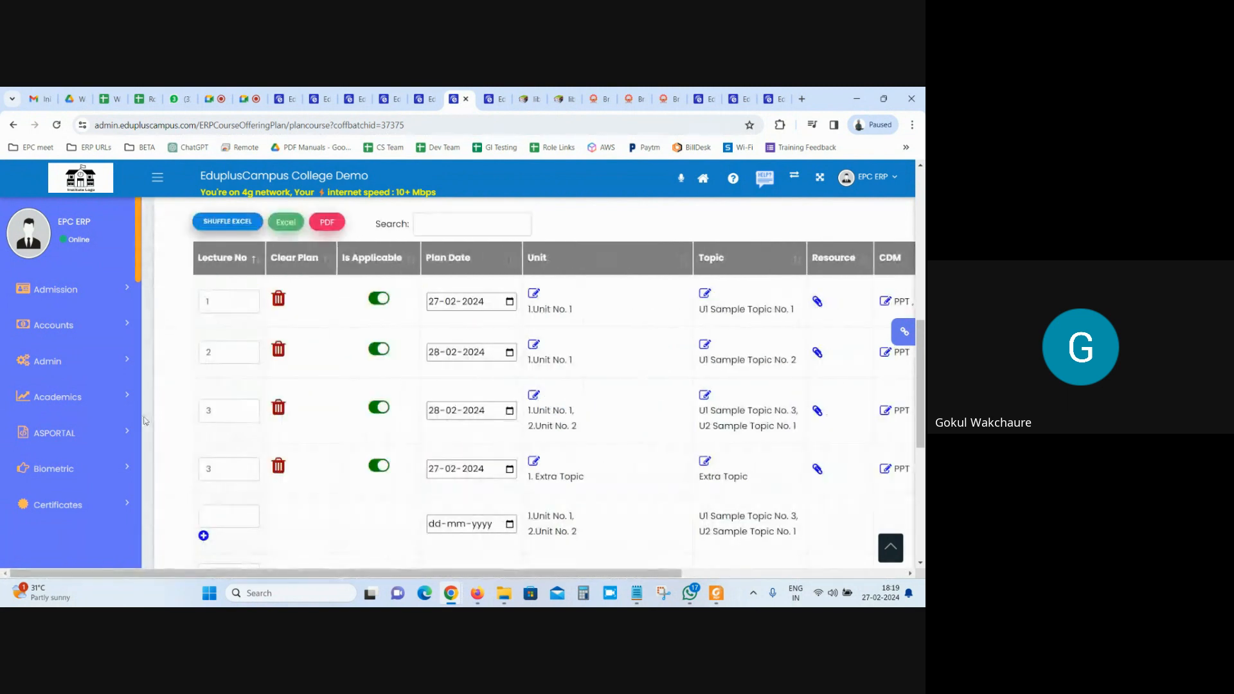
Set the lecture number of the planned U1 Sample Topic No. 3 lecture to 4 and try to save the schedule.
{"action": "left_click", "coordinate": [248, 408]}
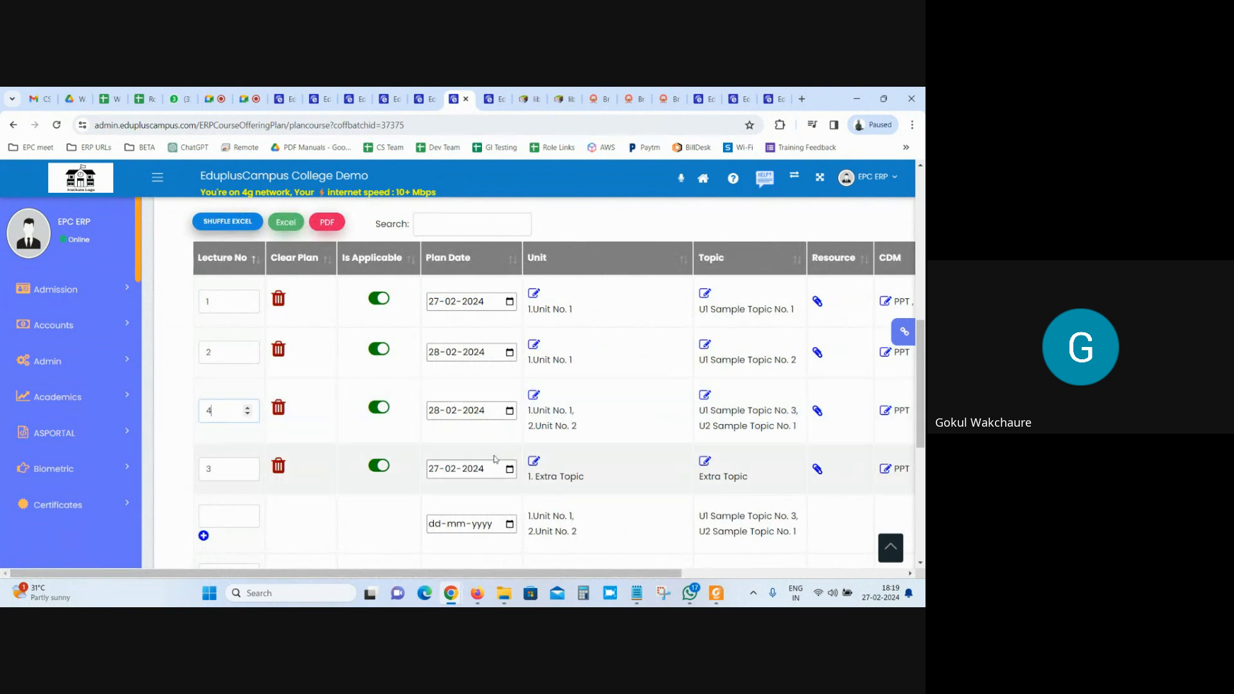
{"action": "scroll", "coordinate": [301, 497], "scroll_direction": "down", "scroll_amount": 10}
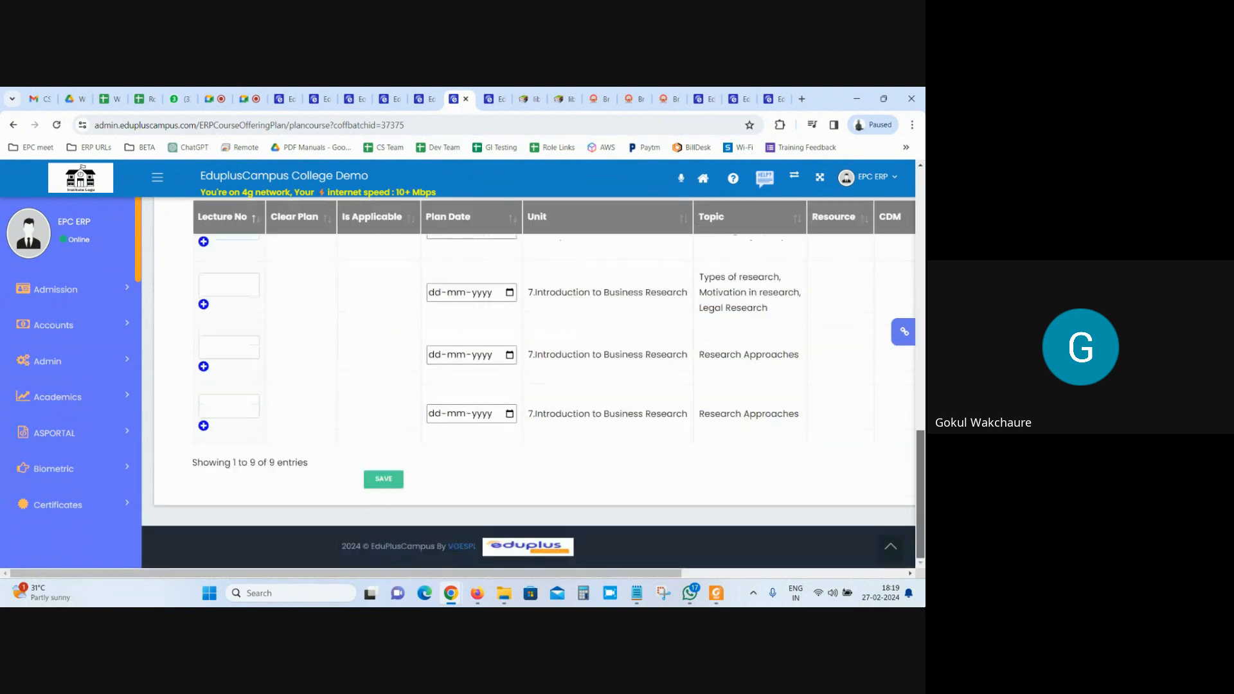
{"action": "left_click", "coordinate": [384, 479]}
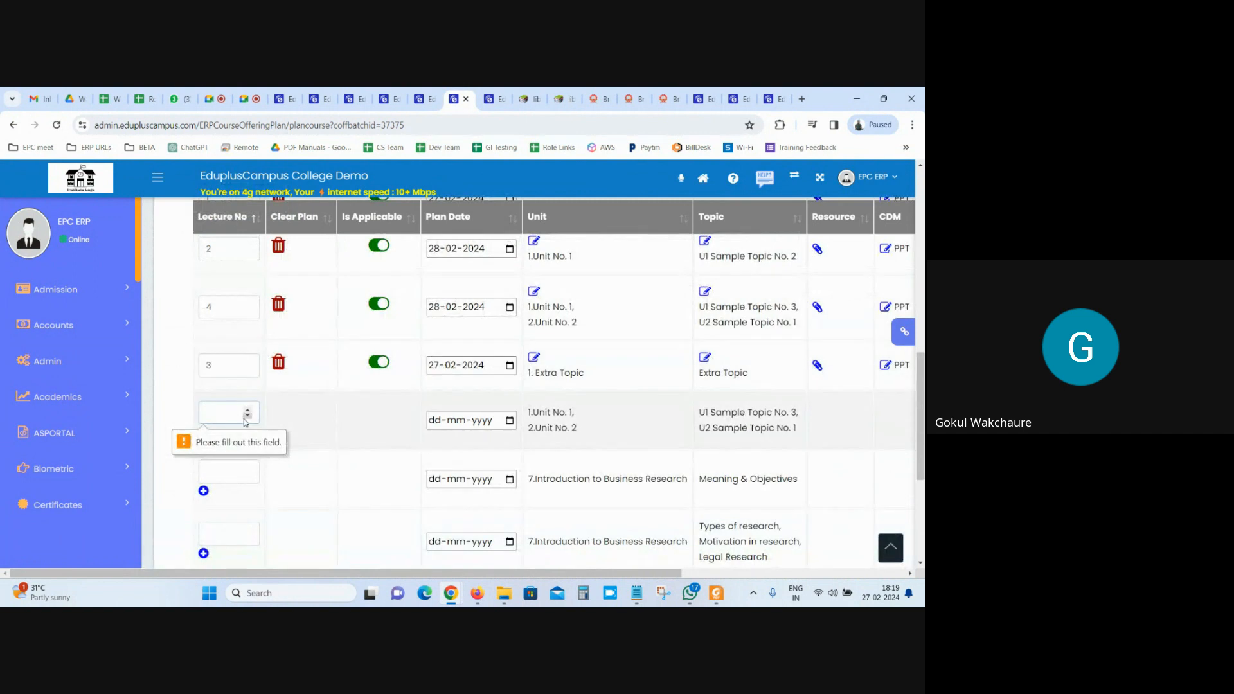
Number the remaining undated lectures 5 to 9 in table order and save the lecture schedule.
{"action": "scroll", "coordinate": [222, 401], "scroll_direction": "up", "scroll_amount": 2}
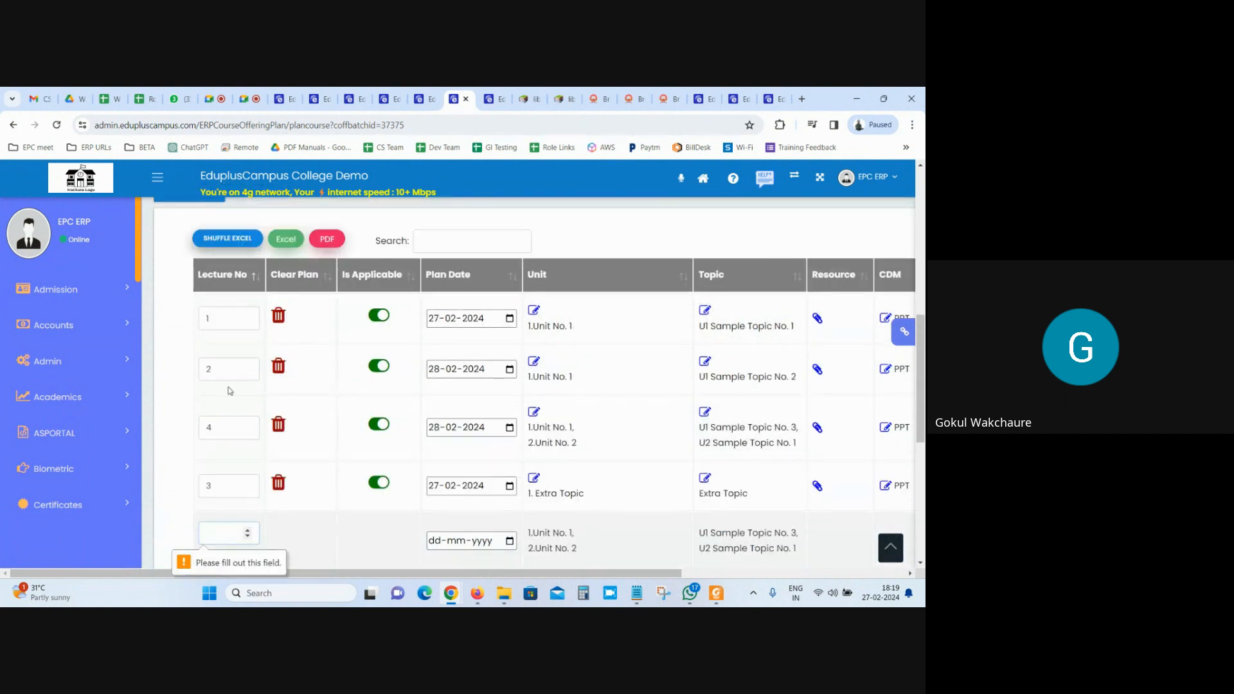
{"action": "scroll", "coordinate": [270, 357], "scroll_direction": "down", "scroll_amount": 6}
{"action": "scroll", "coordinate": [270, 362], "scroll_direction": "up", "scroll_amount": 3}
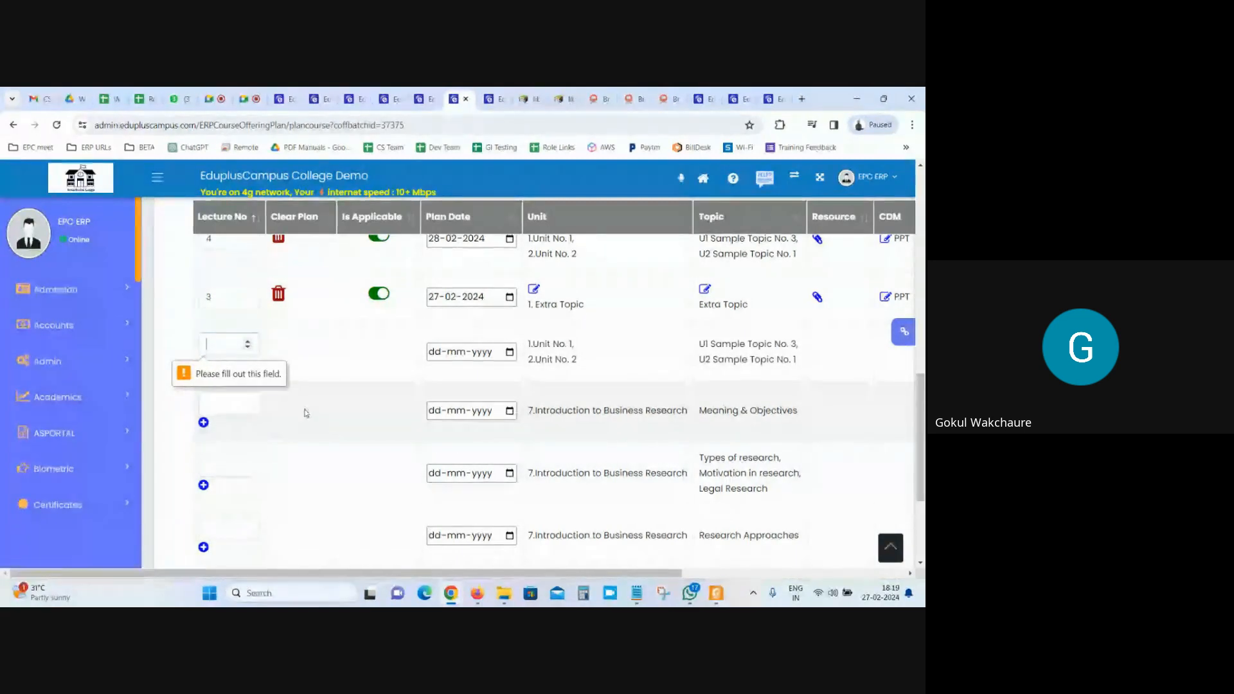
{"action": "type", "text": "5"}
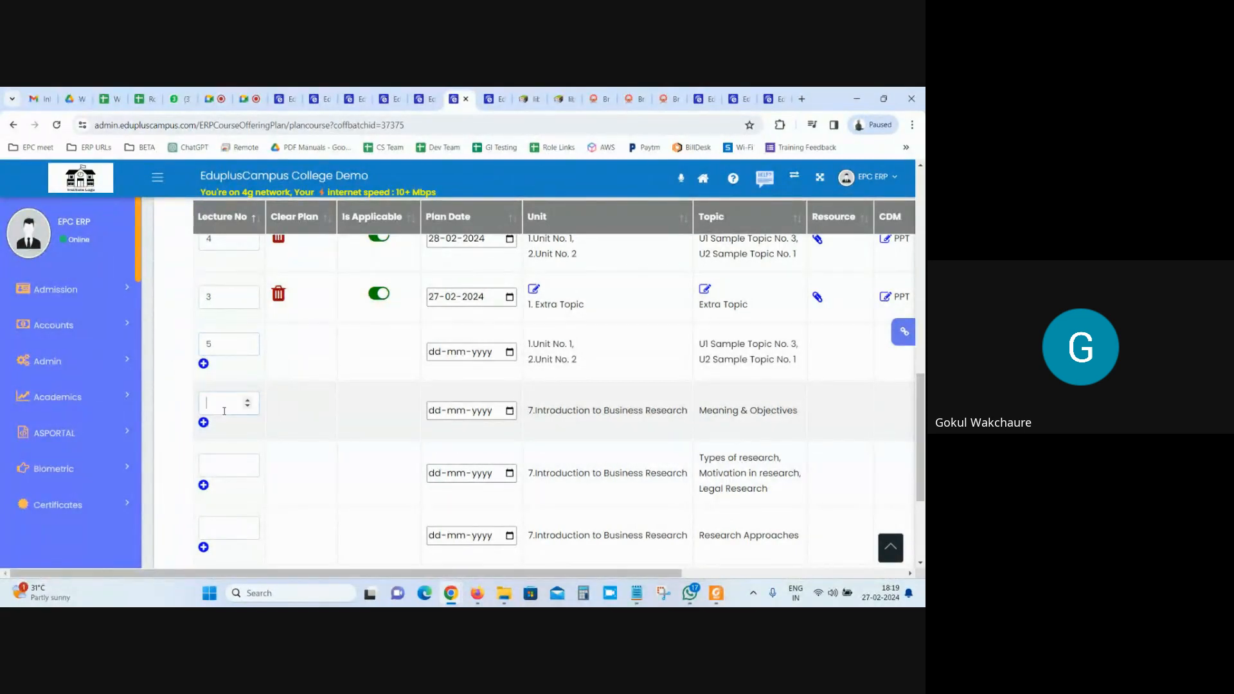
{"action": "left_click", "coordinate": [224, 519]}
{"action": "left_click", "coordinate": [203, 547]}
{"action": "scroll", "coordinate": [212, 450], "scroll_direction": "down", "scroll_amount": 3}
{"action": "left_click", "coordinate": [209, 404]}
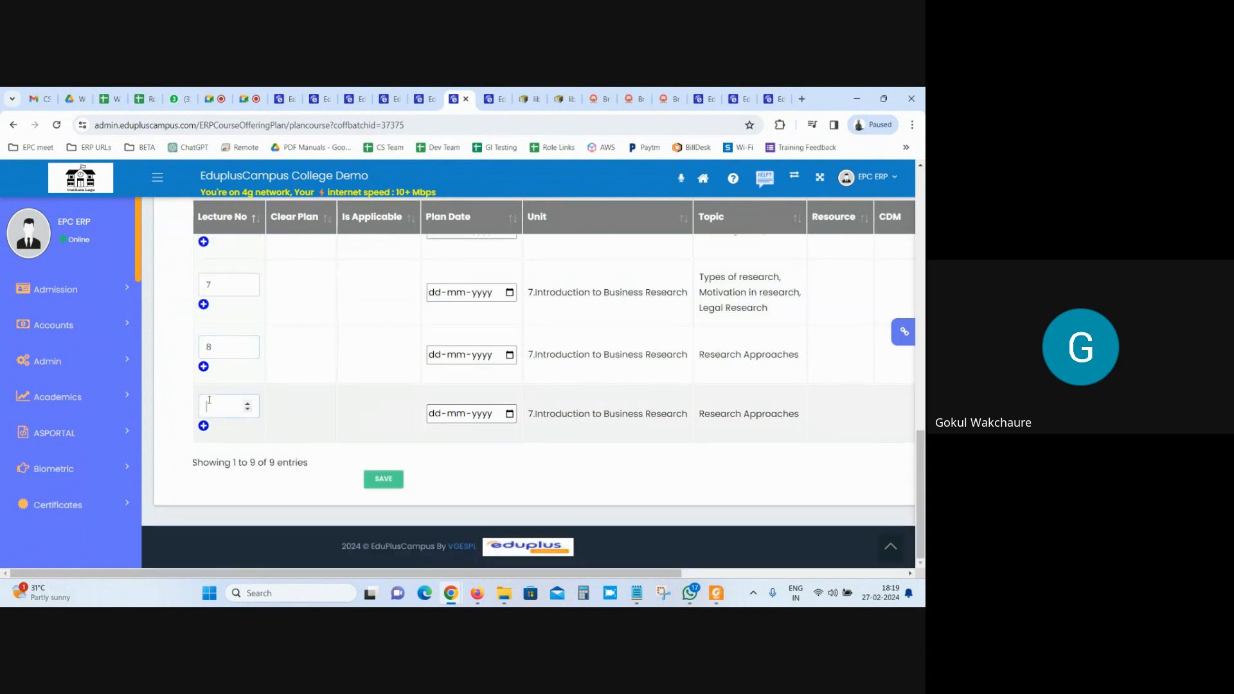
{"action": "type", "text": "9"}
{"action": "left_click", "coordinate": [384, 479]}
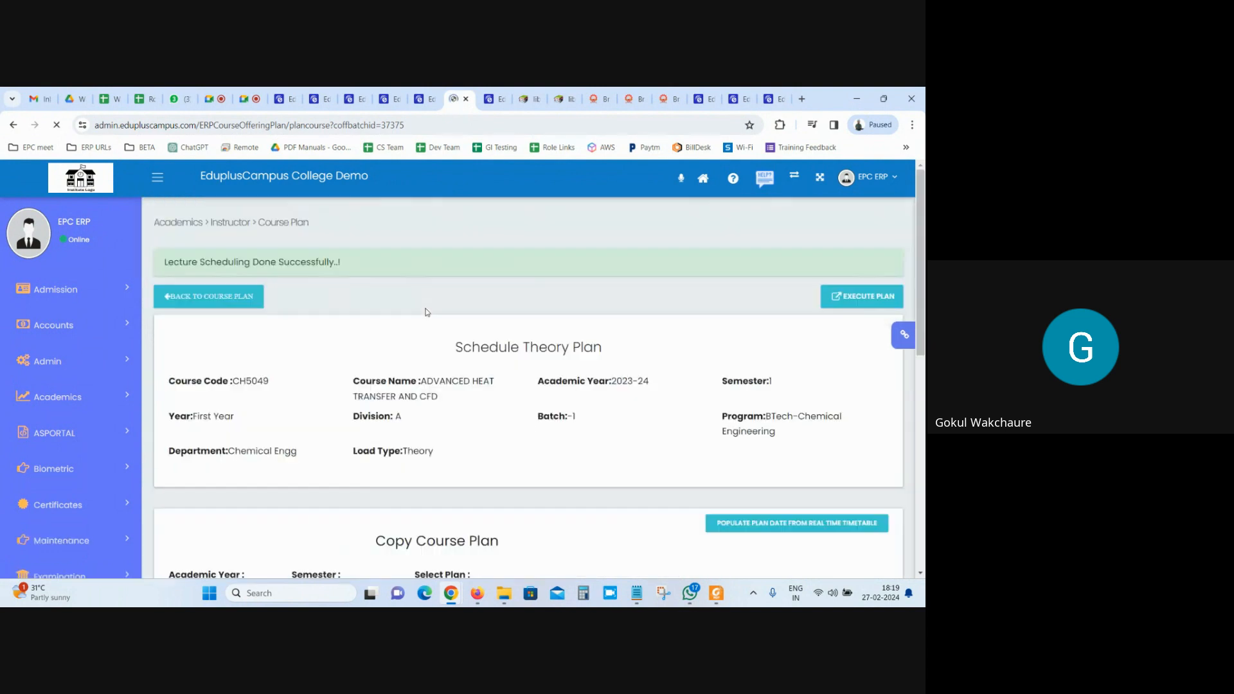
Review the saved plan table, checking the lecture numbers and the Created By entry of lecture 4.
{"action": "scroll", "coordinate": [425, 313], "scroll_direction": "down", "scroll_amount": 10}
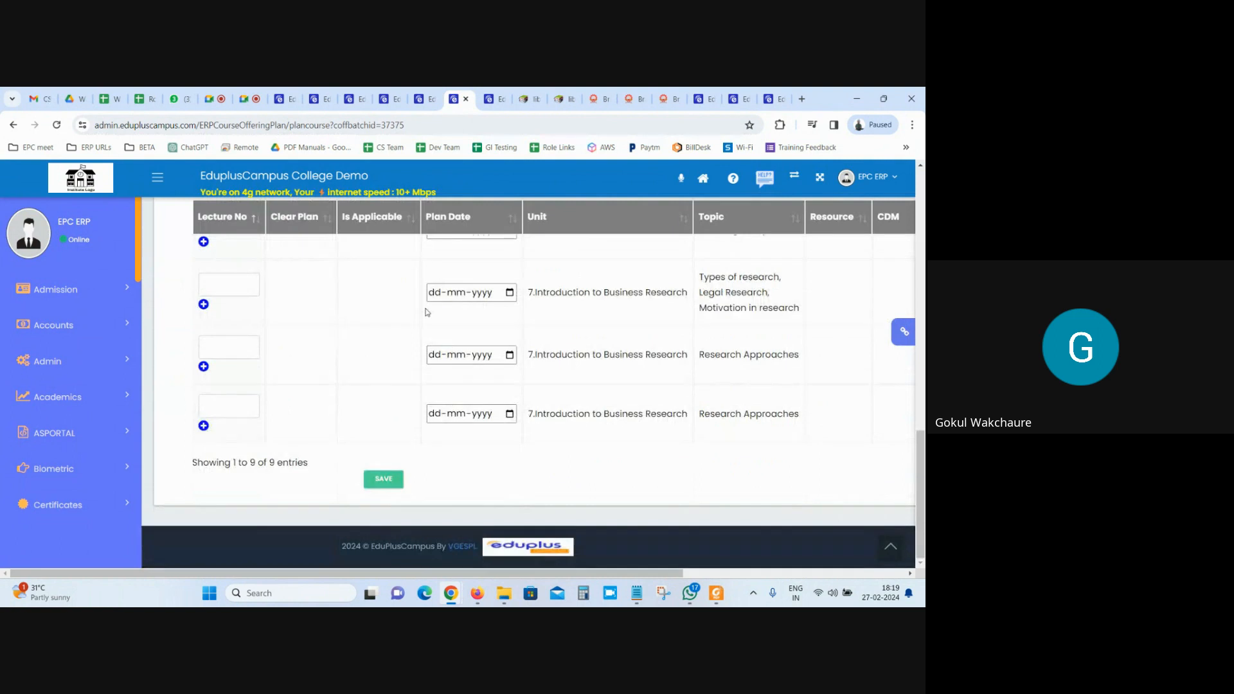
{"action": "scroll", "coordinate": [425, 312], "scroll_direction": "up", "scroll_amount": 8}
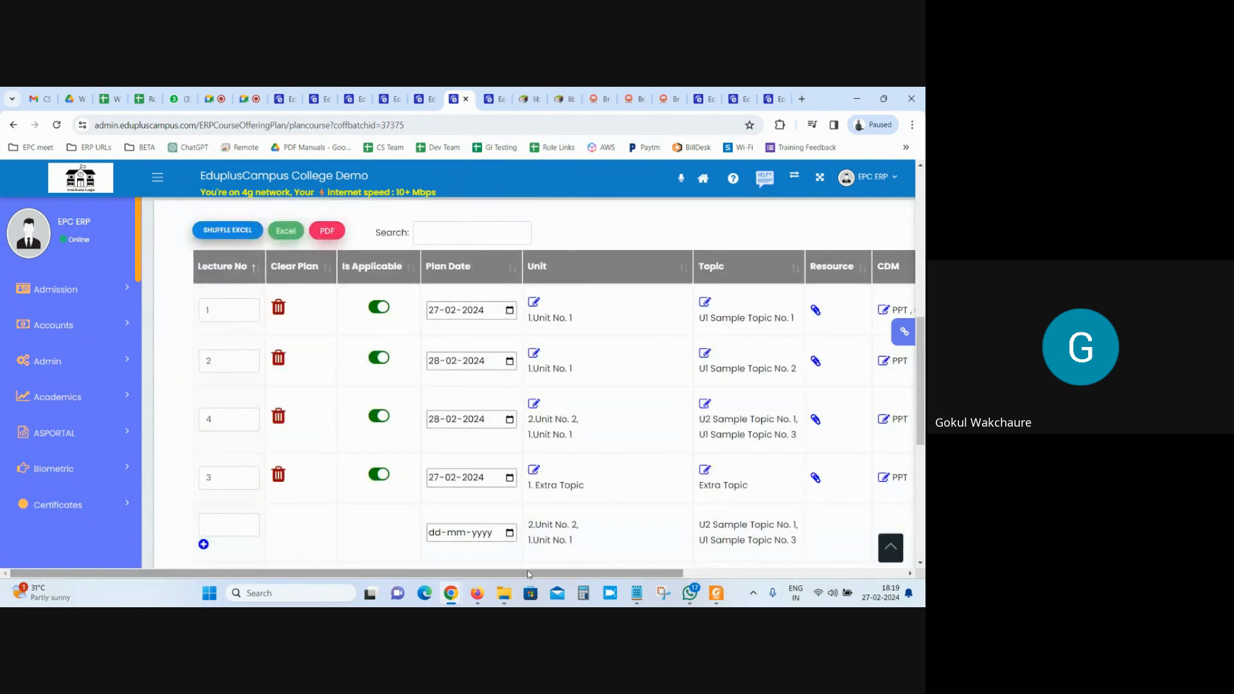
{"action": "left_click_drag", "start_coordinate": [450, 573], "coordinate": [923, 559]}
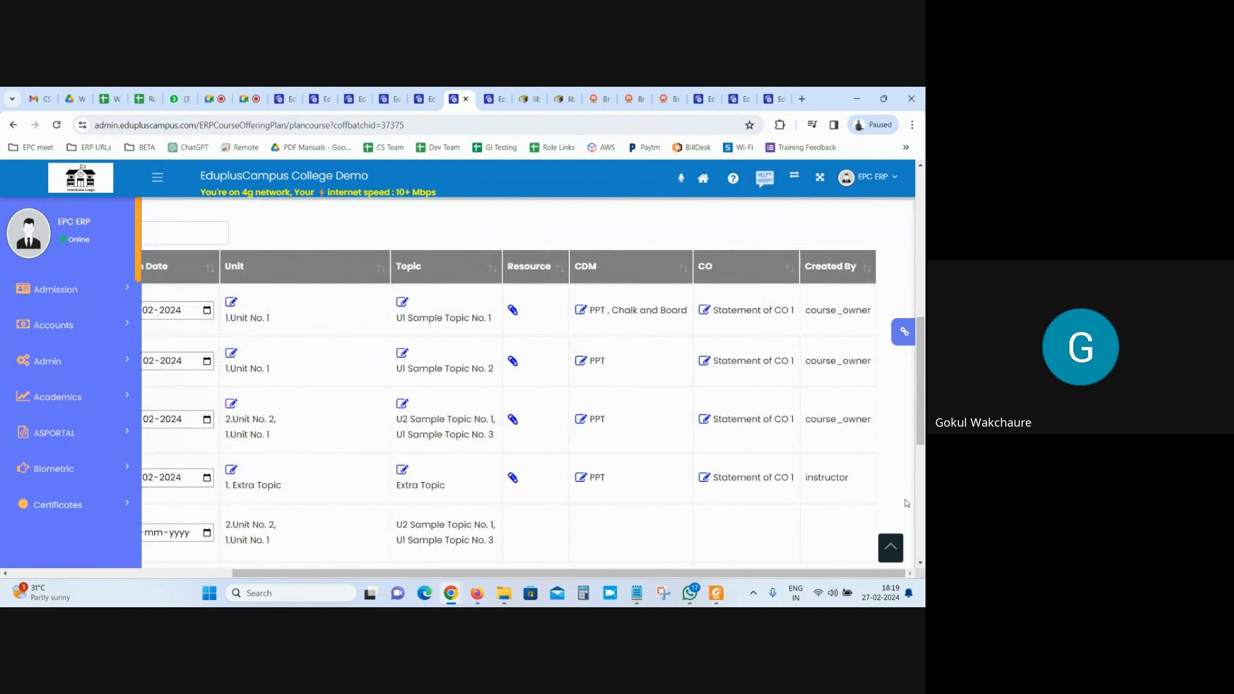
{"action": "left_click_drag", "start_coordinate": [872, 422], "coordinate": [810, 422]}
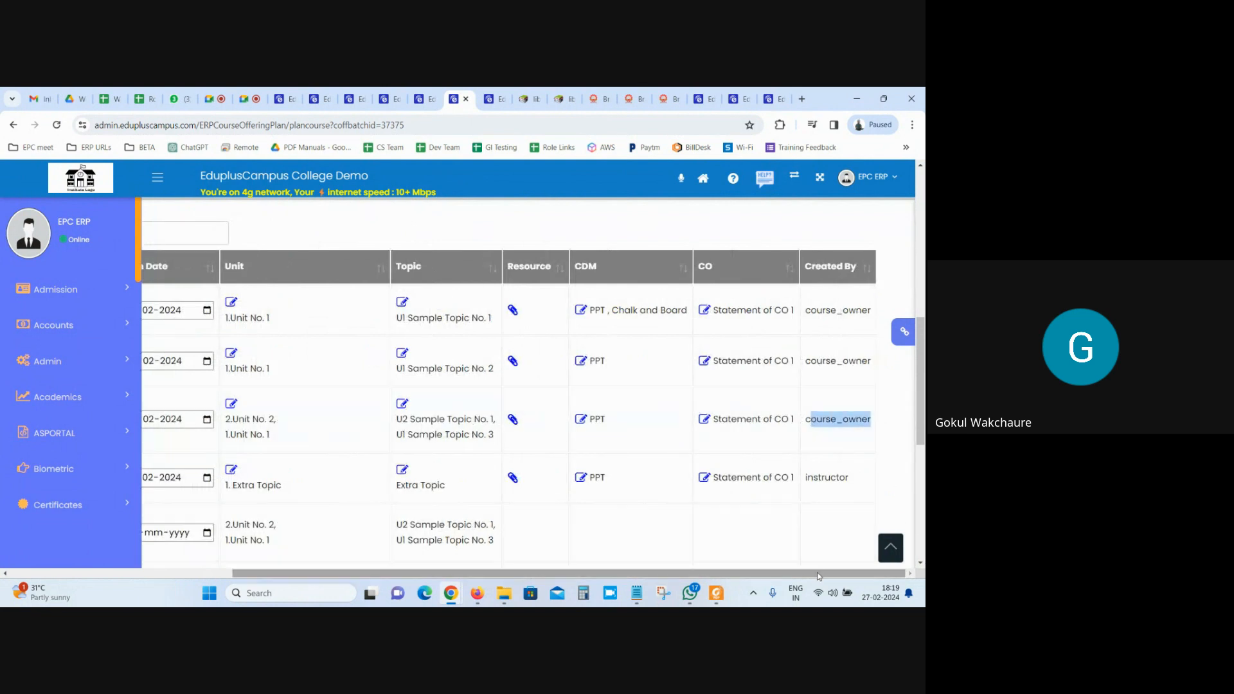
{"action": "left_click_drag", "start_coordinate": [816, 573], "coordinate": [595, 573]}
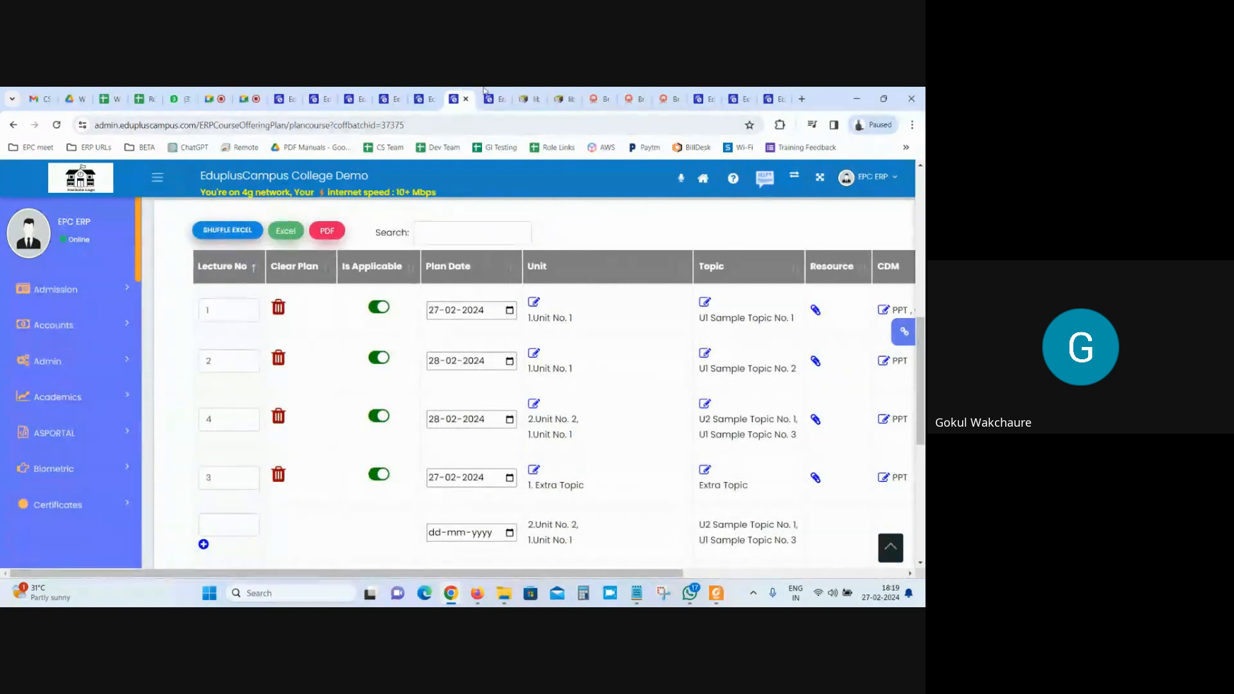
Examine the course plan execution list, checking each lecture's planned topics, dates and Created By entry, especially the Extra Topic row.
{"action": "key", "text": "ctrl+Tab"}
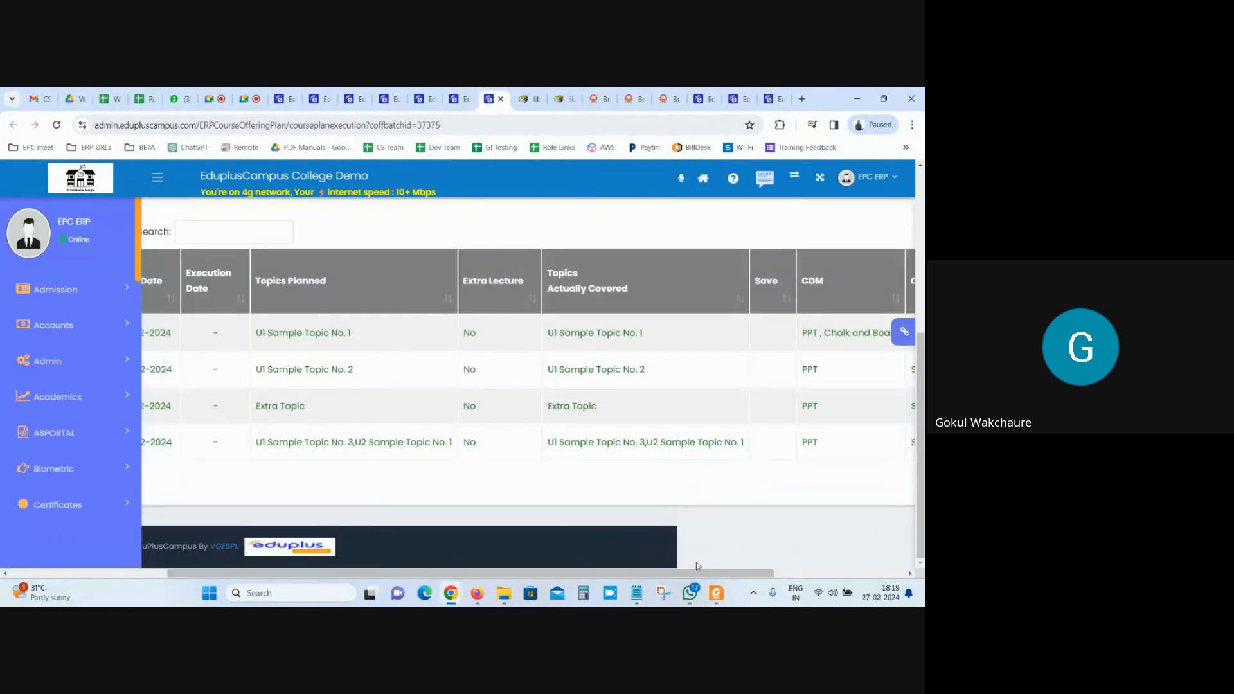
{"action": "left_click_drag", "start_coordinate": [704, 573], "coordinate": [836, 573]}
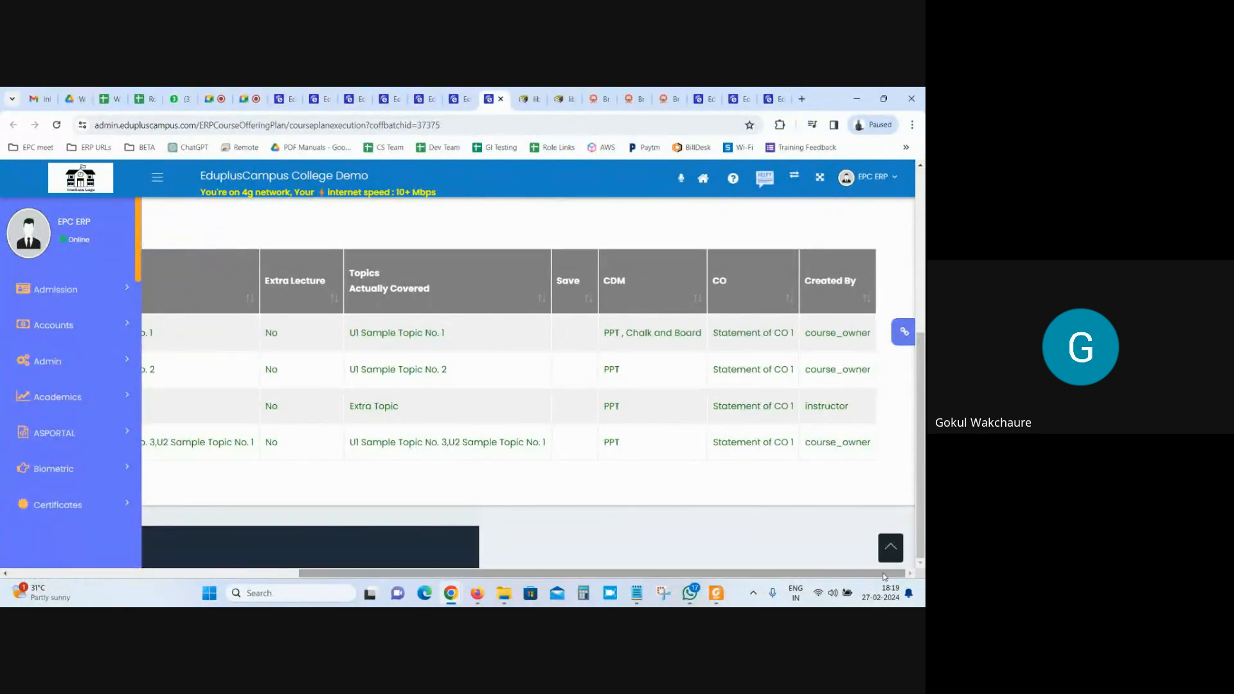
{"action": "left_click_drag", "start_coordinate": [884, 571], "coordinate": [459, 580]}
{"action": "left_click_drag", "start_coordinate": [542, 578], "coordinate": [569, 572]}
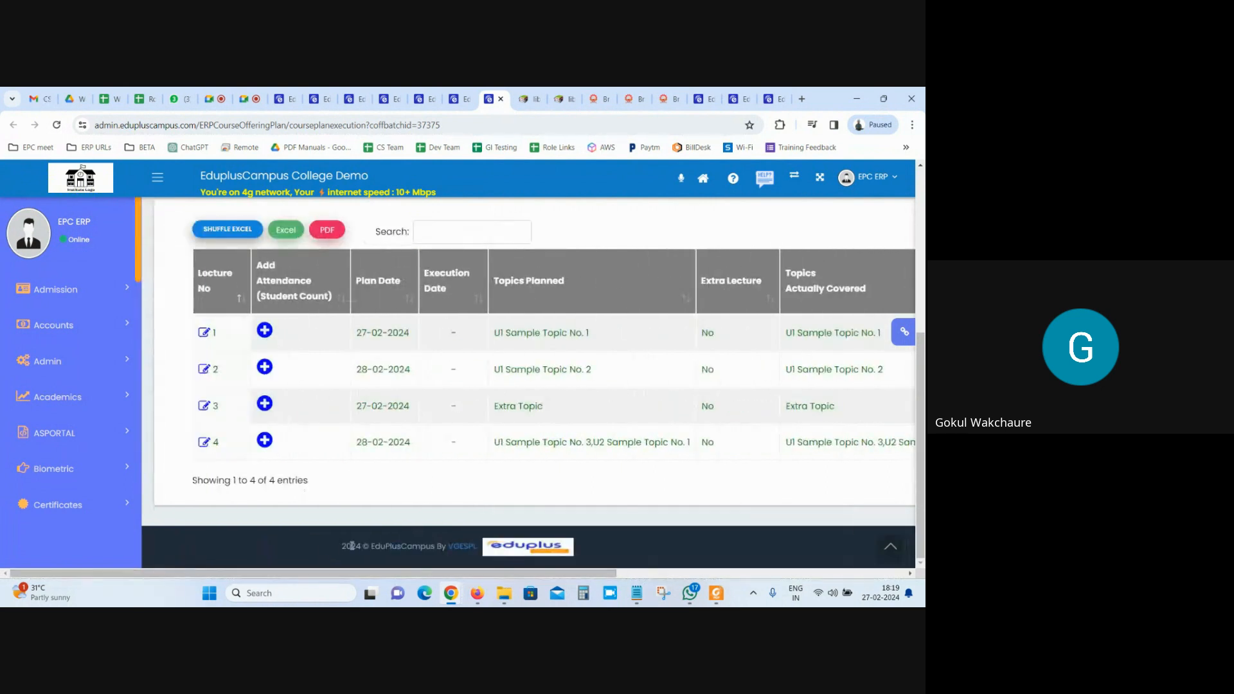
{"action": "left_click_drag", "start_coordinate": [378, 406], "coordinate": [636, 411]}
{"action": "left_click_drag", "start_coordinate": [597, 574], "coordinate": [887, 574]}
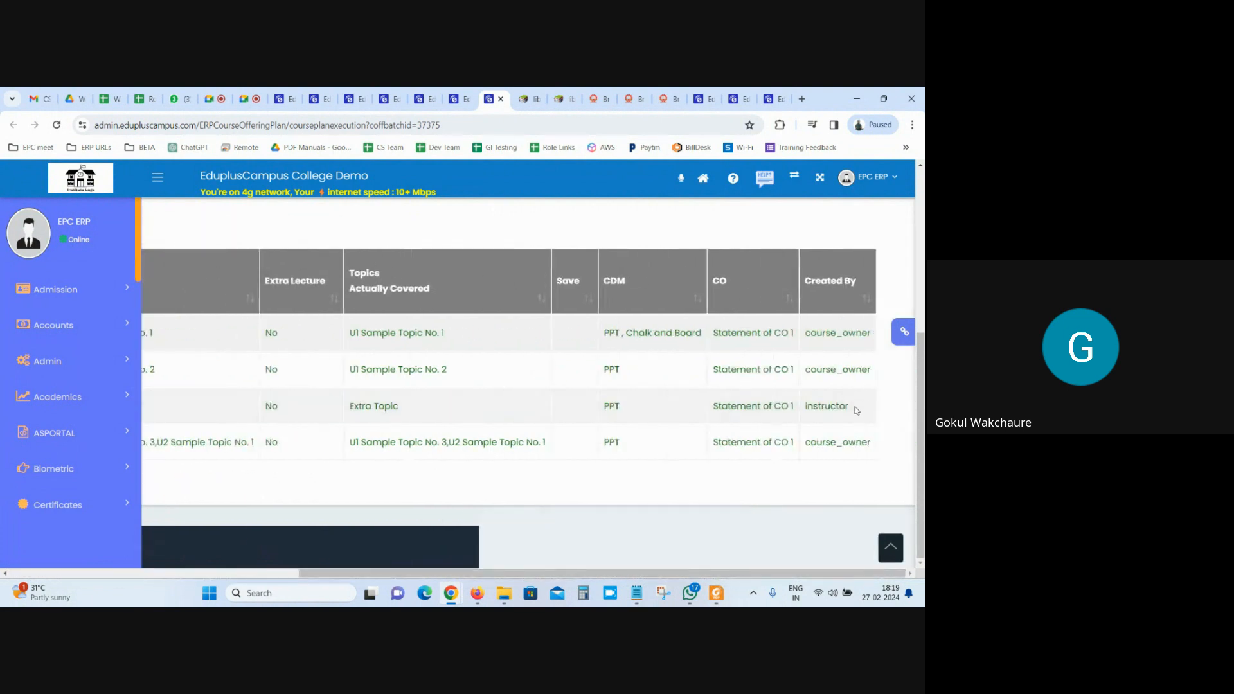
{"action": "left_click_drag", "start_coordinate": [859, 409], "coordinate": [753, 406]}
{"action": "left_click_drag", "start_coordinate": [732, 575], "coordinate": [444, 573]}
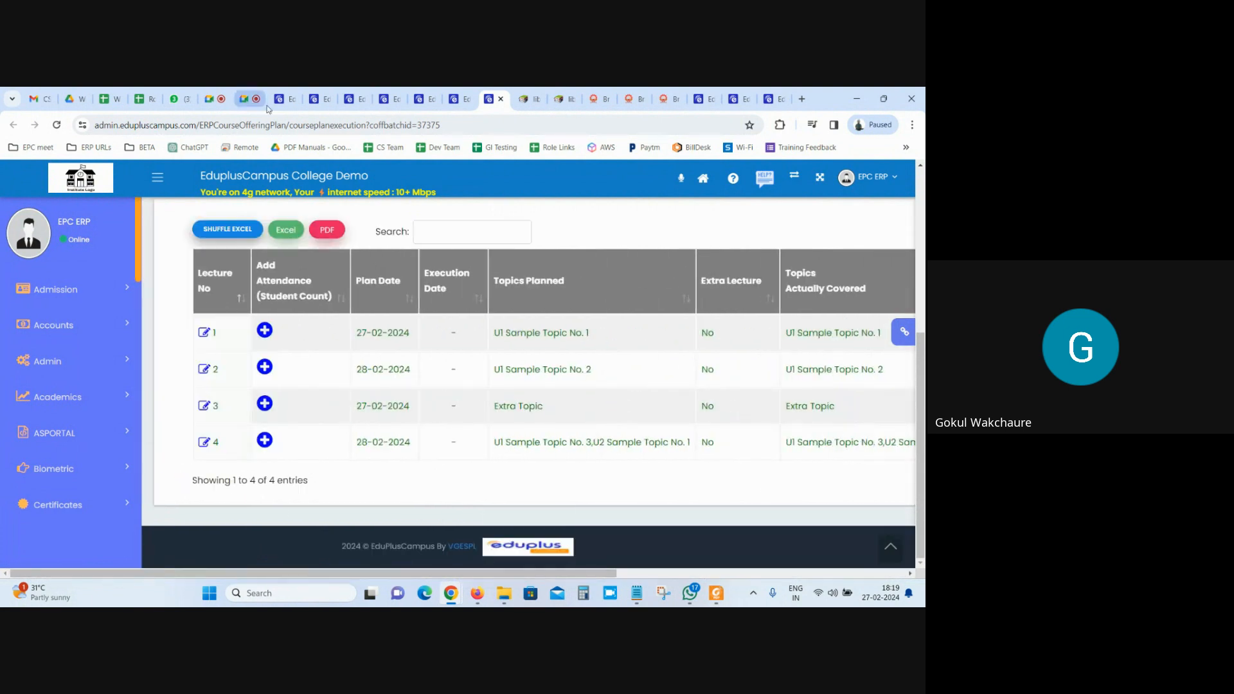
Check the Created By entries and lecture numbers of the last two planned lectures in the course plan table.
{"action": "left_click", "coordinate": [459, 99]}
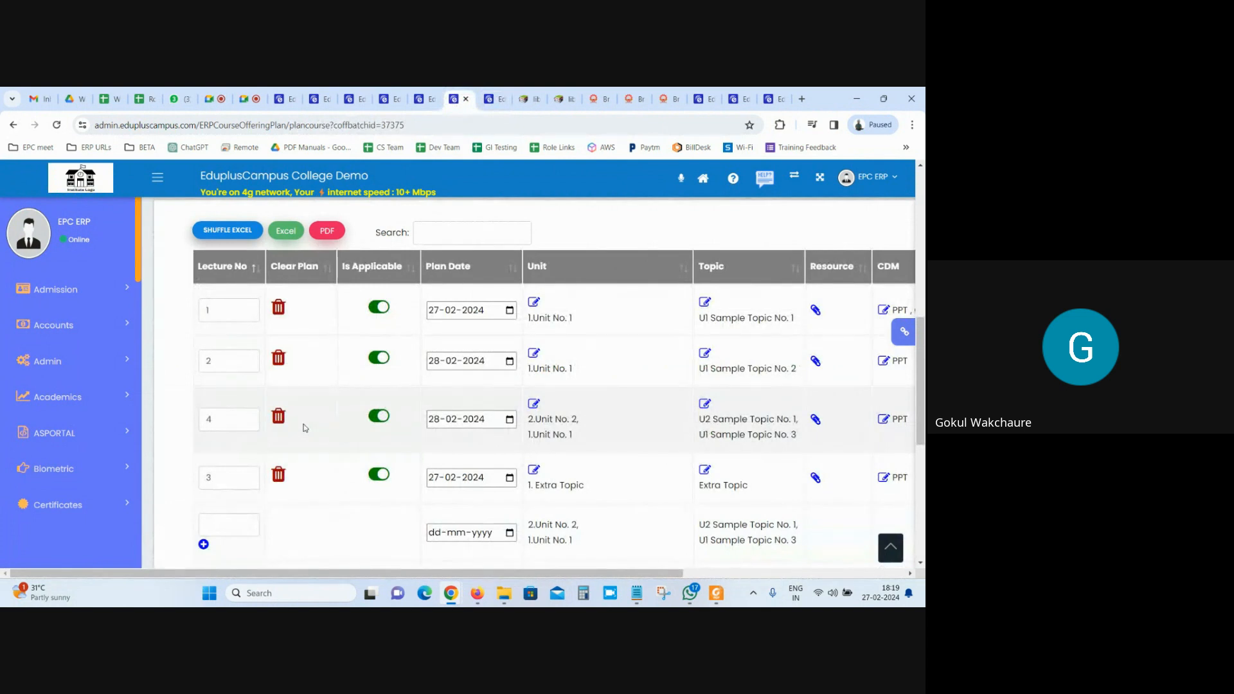
{"action": "scroll", "coordinate": [282, 411], "scroll_direction": "down", "scroll_amount": 2}
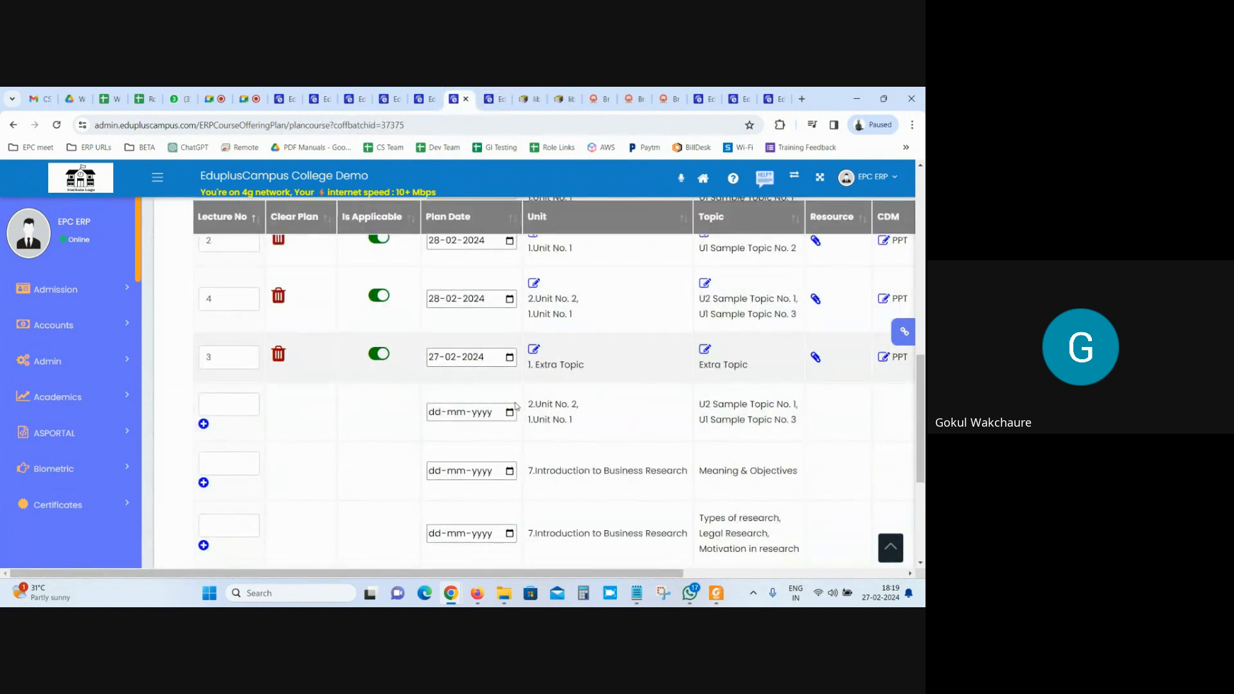
{"action": "left_click_drag", "start_coordinate": [503, 573], "coordinate": [276, 536]}
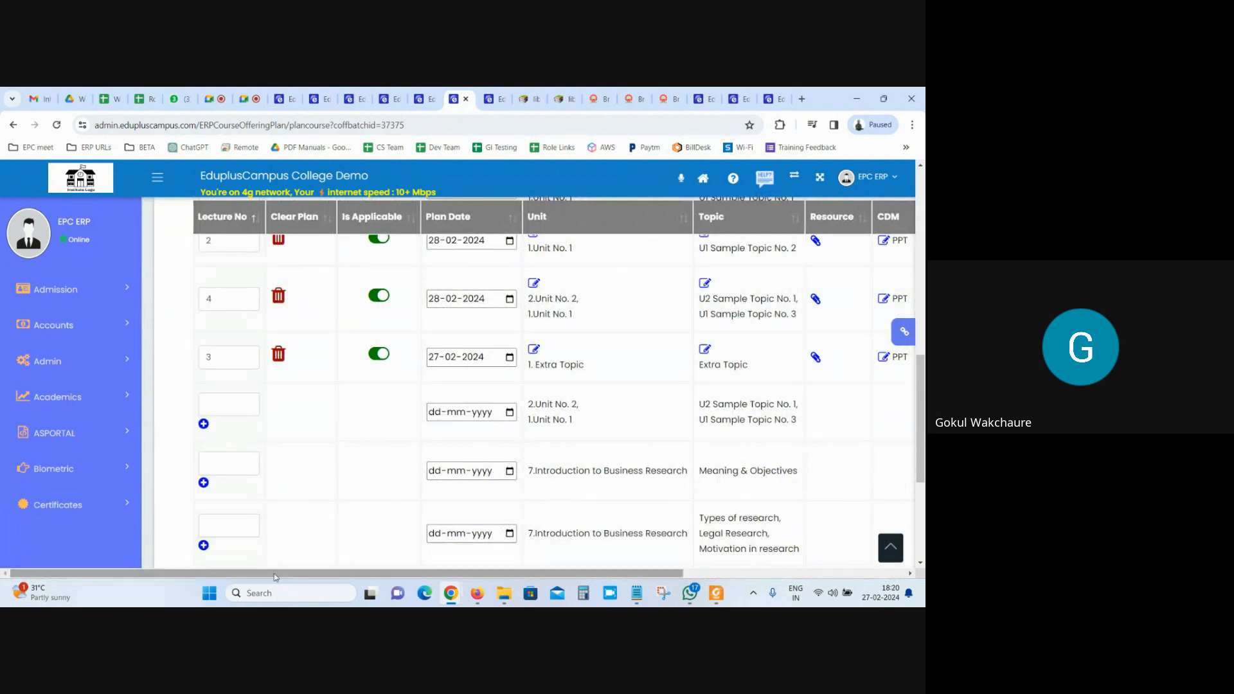
{"action": "left_click_drag", "start_coordinate": [276, 573], "coordinate": [655, 564]}
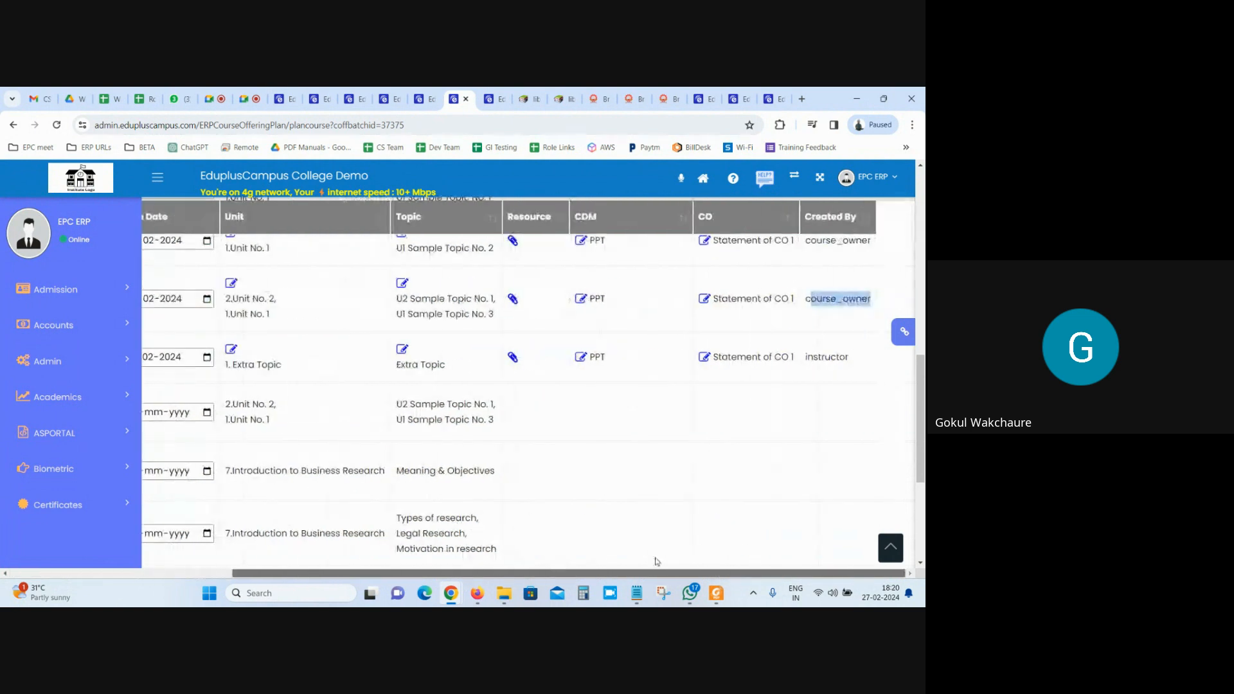
{"action": "left_click_drag", "start_coordinate": [874, 361], "coordinate": [789, 368]}
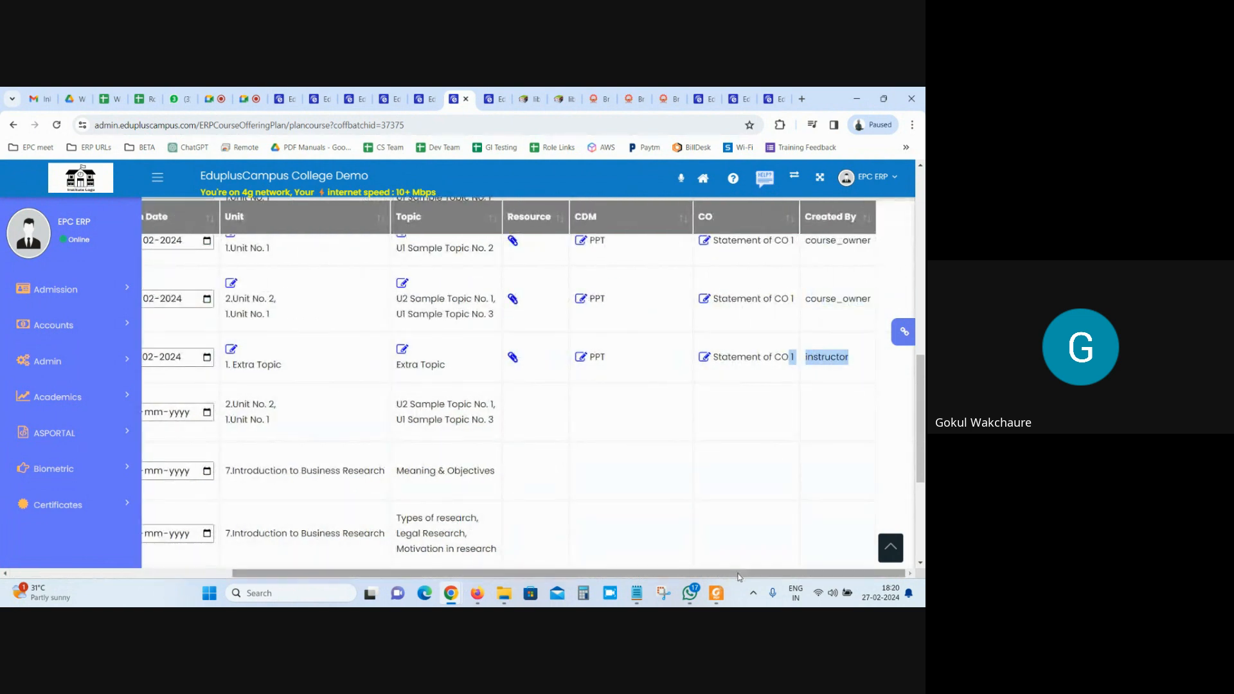
{"action": "left_click_drag", "start_coordinate": [739, 577], "coordinate": [517, 574]}
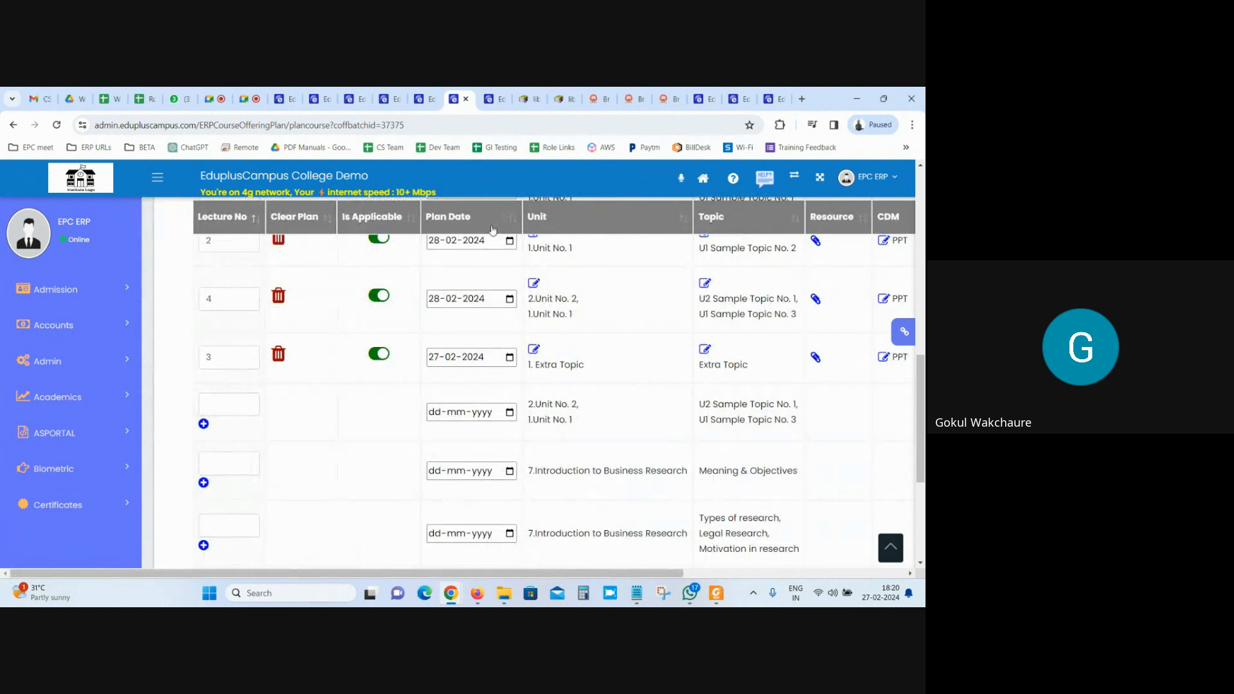
{"action": "double_click", "coordinate": [221, 357]}
{"action": "double_click", "coordinate": [221, 299]}
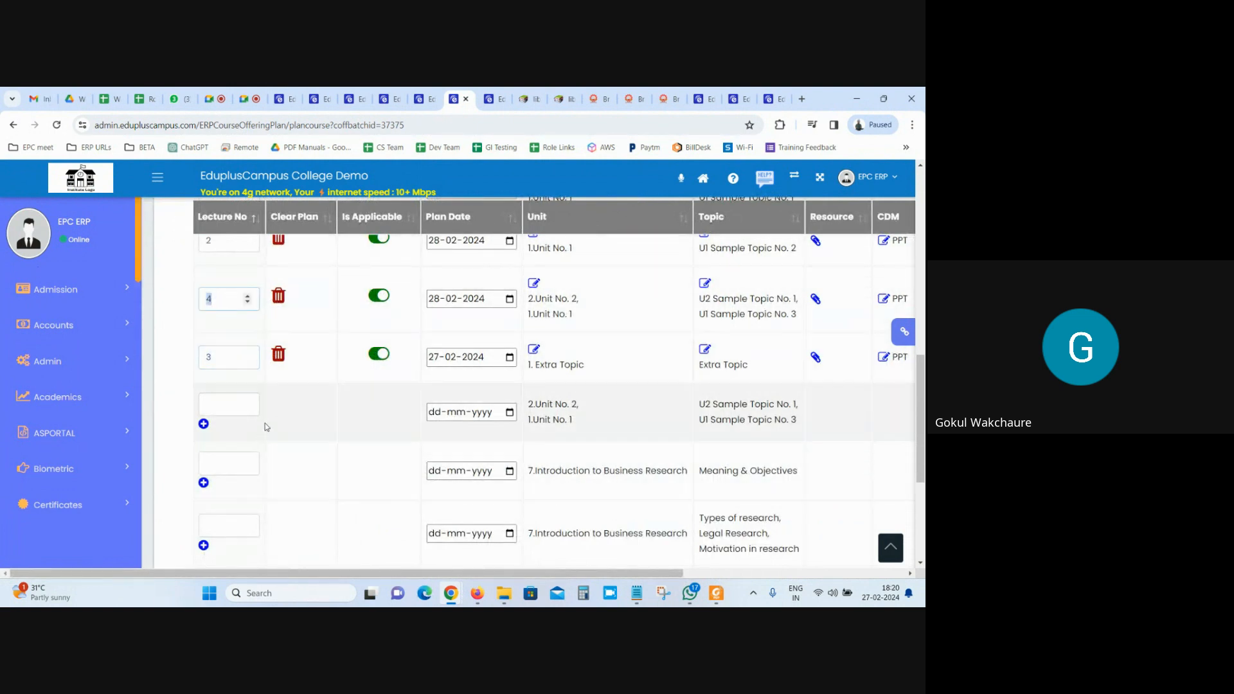
Compare the course plan table with the execution list, returning to the undated lectures of the plan.
{"action": "scroll", "coordinate": [384, 503], "scroll_direction": "down", "scroll_amount": 4}
{"action": "left_click", "coordinate": [384, 487]}
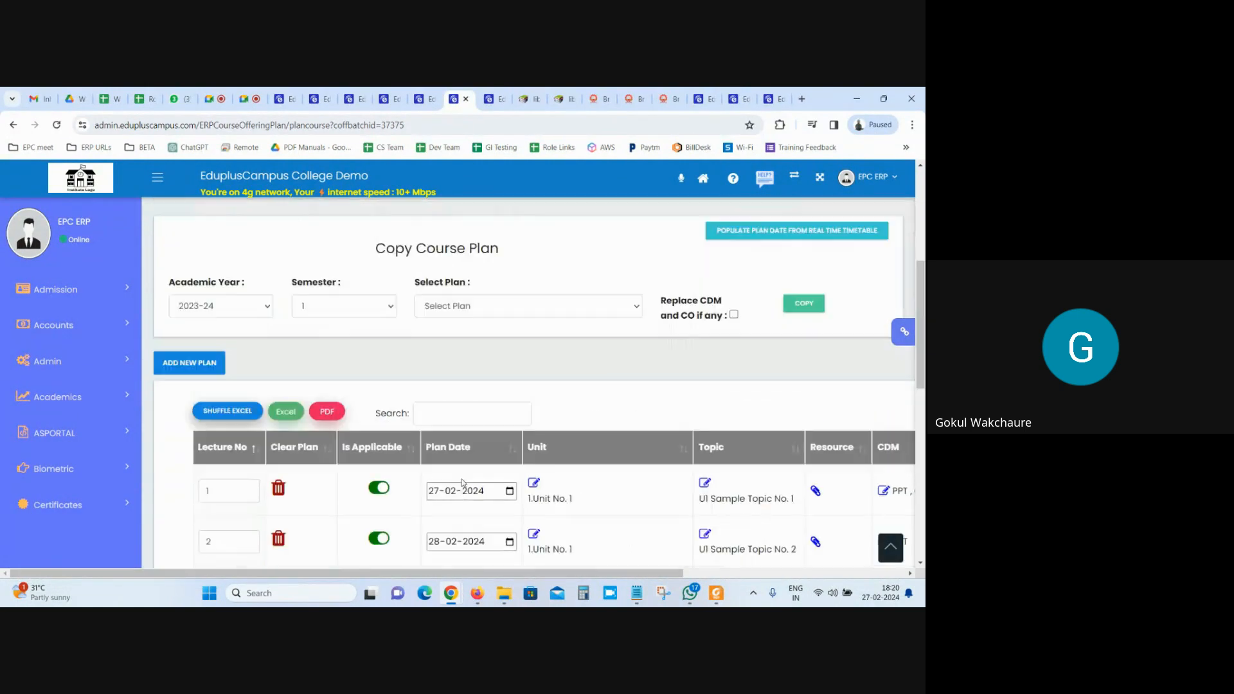
{"action": "left_click", "coordinate": [492, 98]}
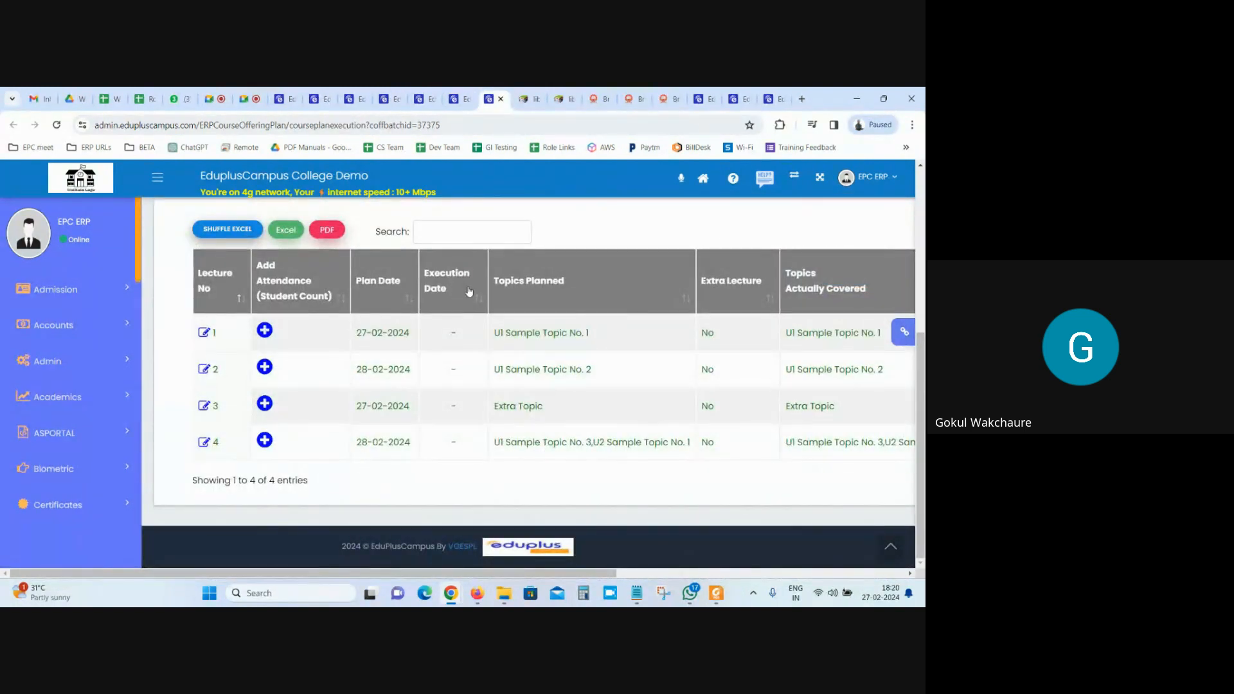
{"action": "left_click", "coordinate": [460, 98]}
{"action": "scroll", "coordinate": [231, 446], "scroll_direction": "down", "scroll_amount": 10}
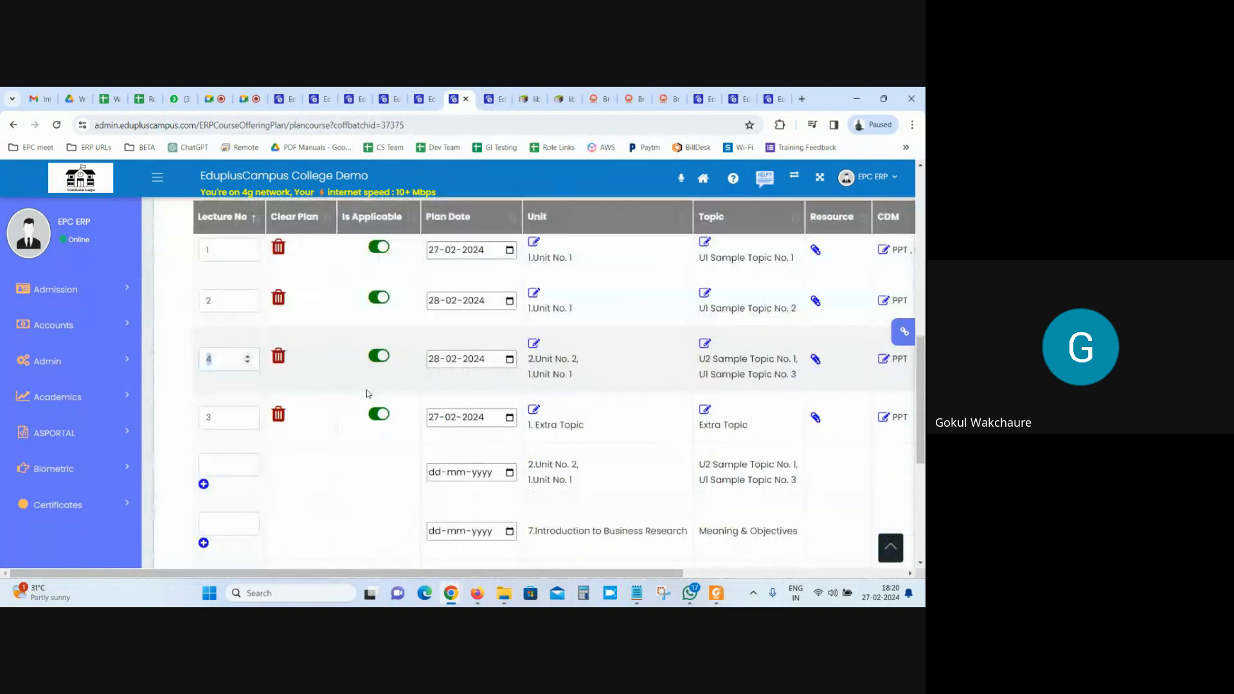
{"action": "scroll", "coordinate": [401, 473], "scroll_direction": "down", "scroll_amount": 1}
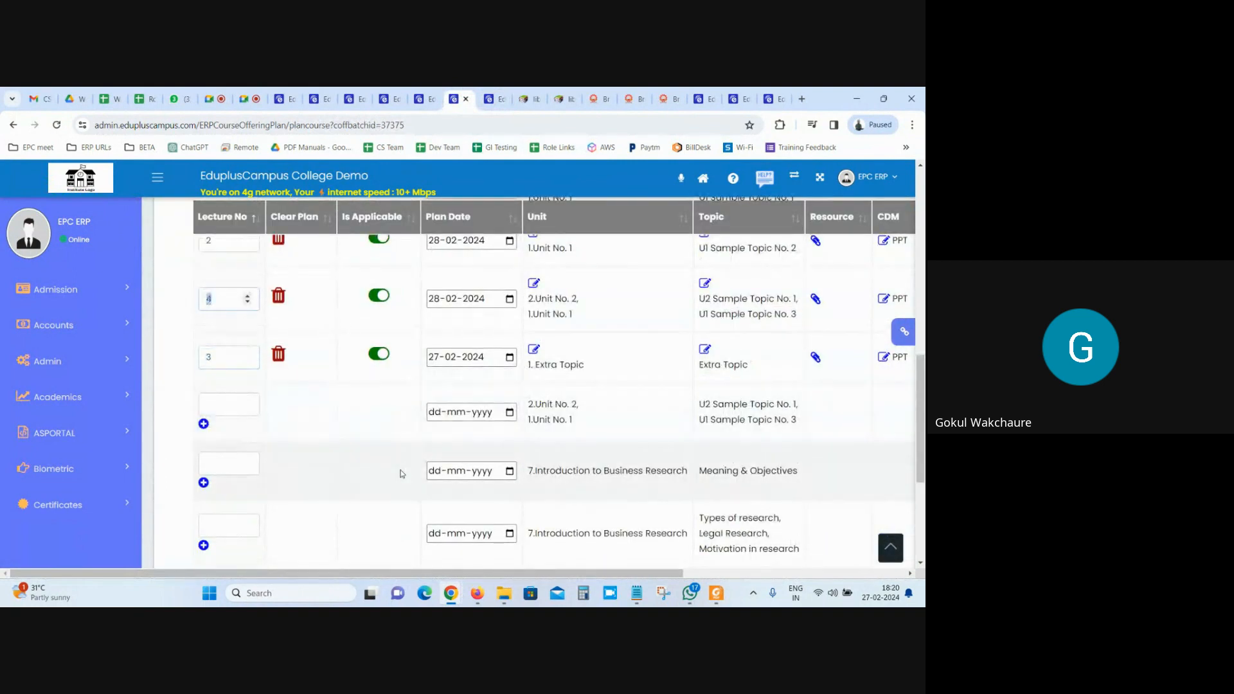
Review the plan date, content delivery method and CO options for the first undated lecture, closing the form without saving.
{"action": "left_click", "coordinate": [203, 425]}
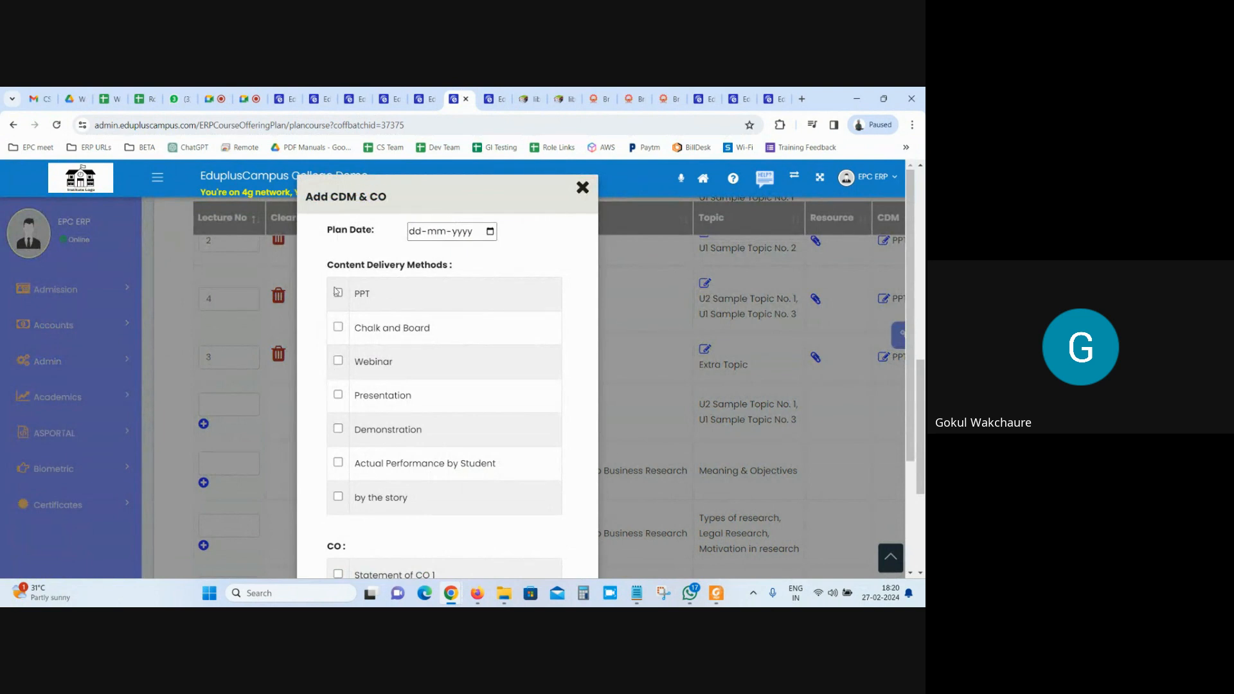
{"action": "scroll", "coordinate": [396, 431], "scroll_direction": "down", "scroll_amount": 3}
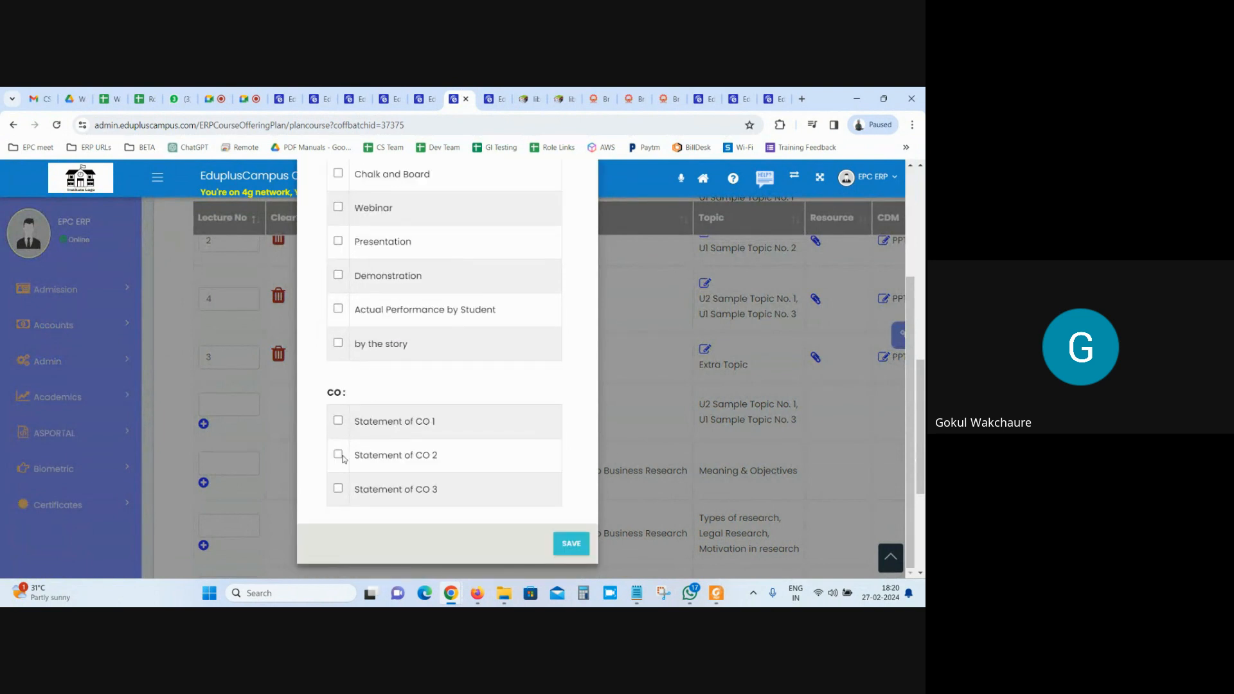
{"action": "scroll", "coordinate": [452, 425], "scroll_direction": "up", "scroll_amount": 3}
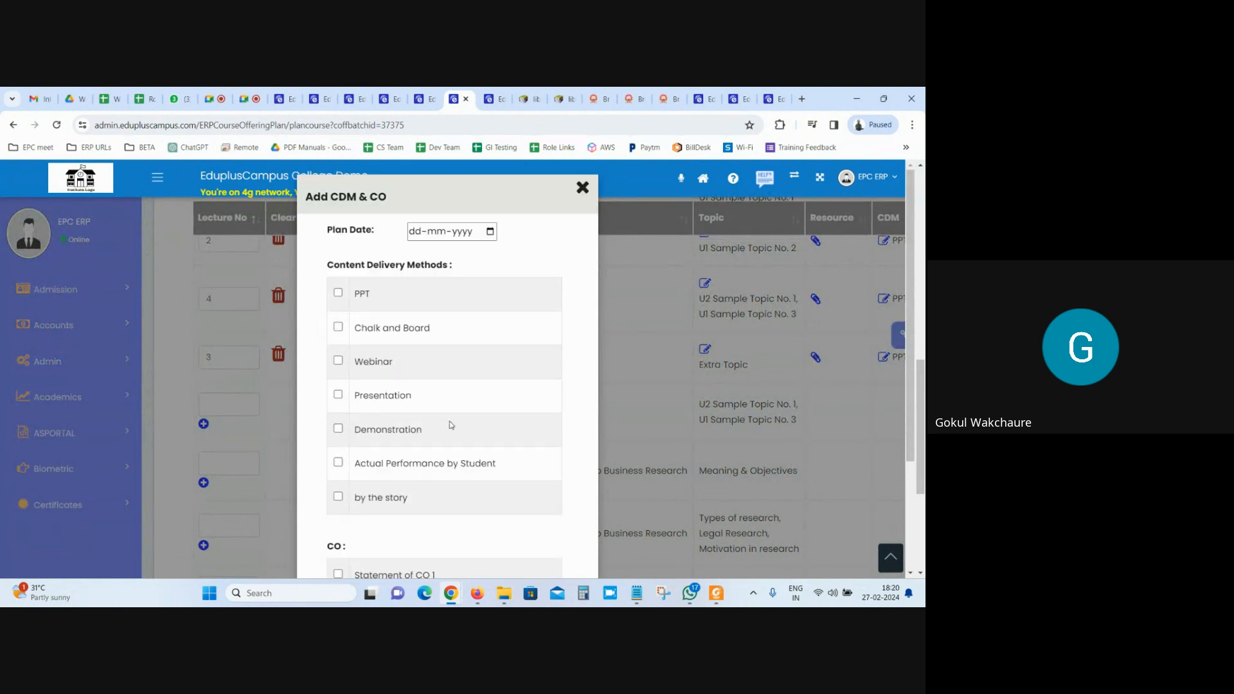
{"action": "left_click", "coordinate": [582, 188]}
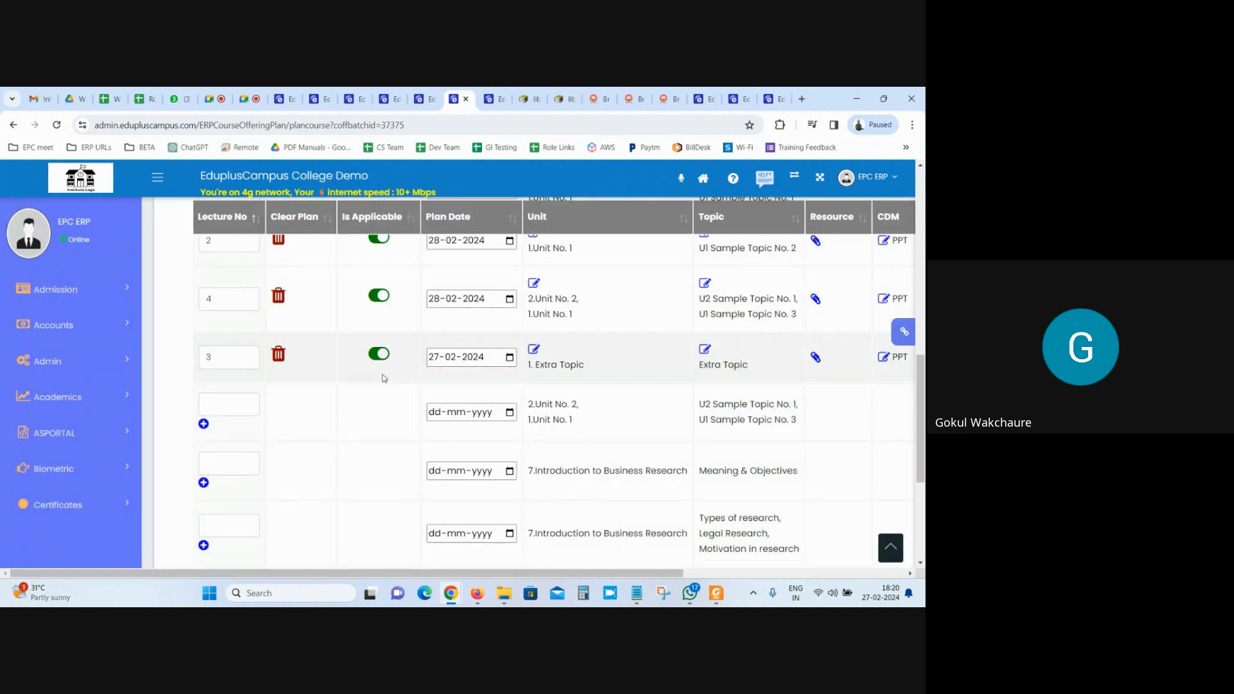
Set the plan dates of the undated Unit 1 and 2 lecture to 29-02-2024 and of Meaning & Objectives to 01-03-2024.
{"action": "left_click", "coordinate": [510, 413]}
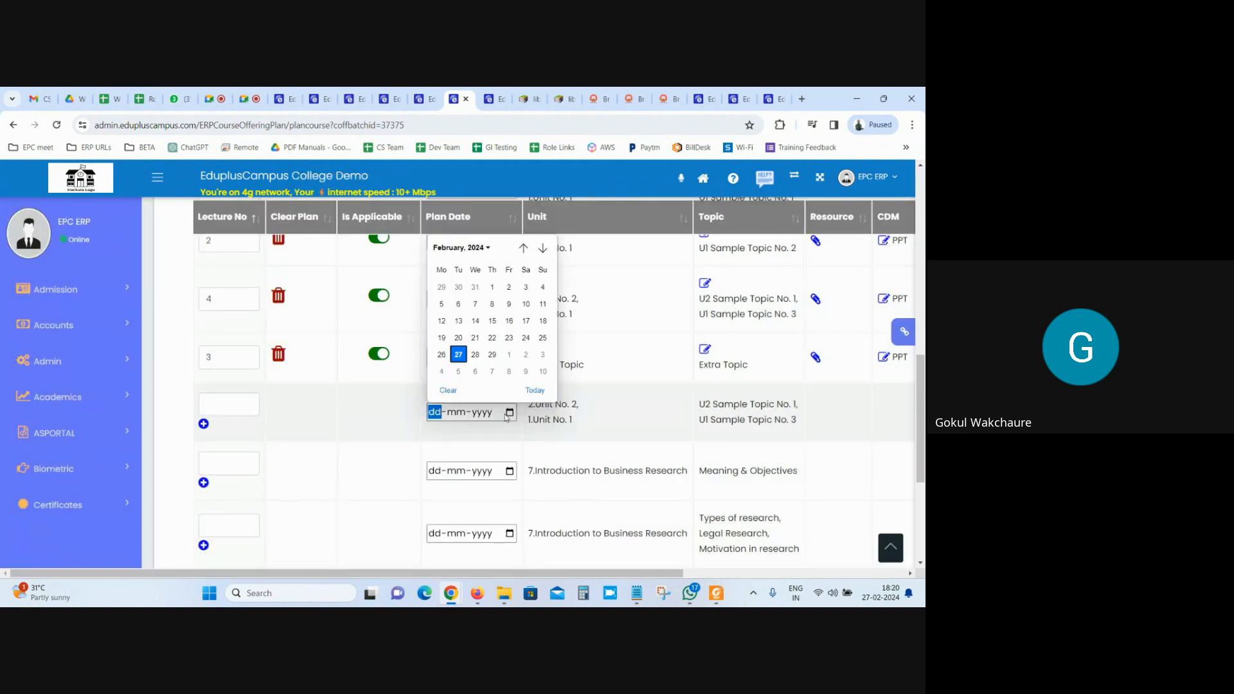
{"action": "left_click", "coordinate": [492, 355]}
{"action": "scroll", "coordinate": [473, 424], "scroll_direction": "down", "scroll_amount": 2}
{"action": "left_click", "coordinate": [509, 350]}
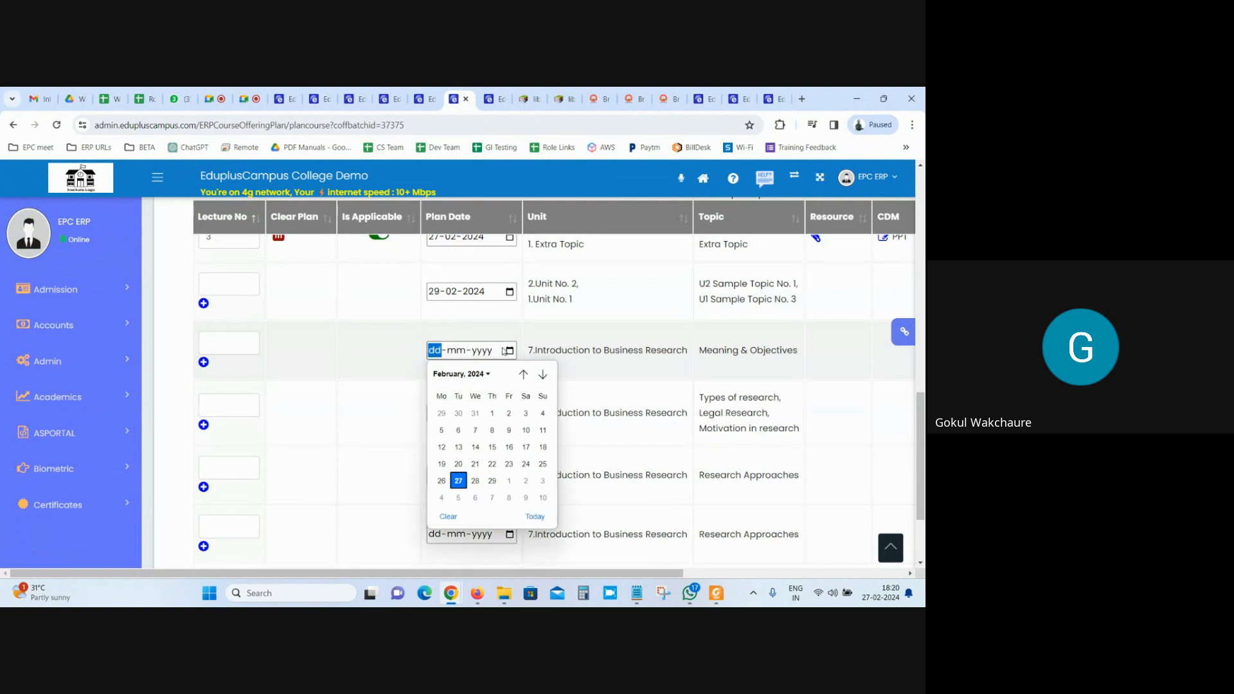
{"action": "left_click", "coordinate": [509, 480]}
Set the plan date of the Types of research, Legal Research and Motivation in research lecture to 02-03-2024.
{"action": "scroll", "coordinate": [508, 414], "scroll_direction": "down", "scroll_amount": 3}
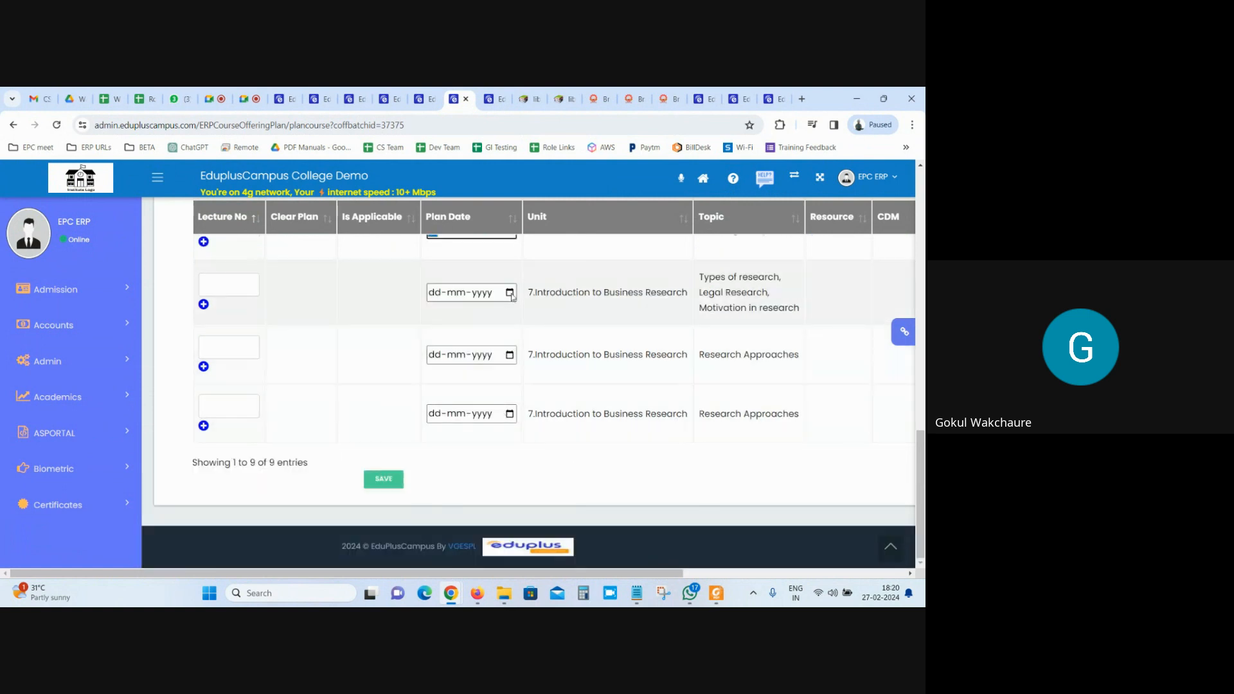
{"action": "left_click", "coordinate": [509, 292]}
{"action": "left_click", "coordinate": [508, 406]}
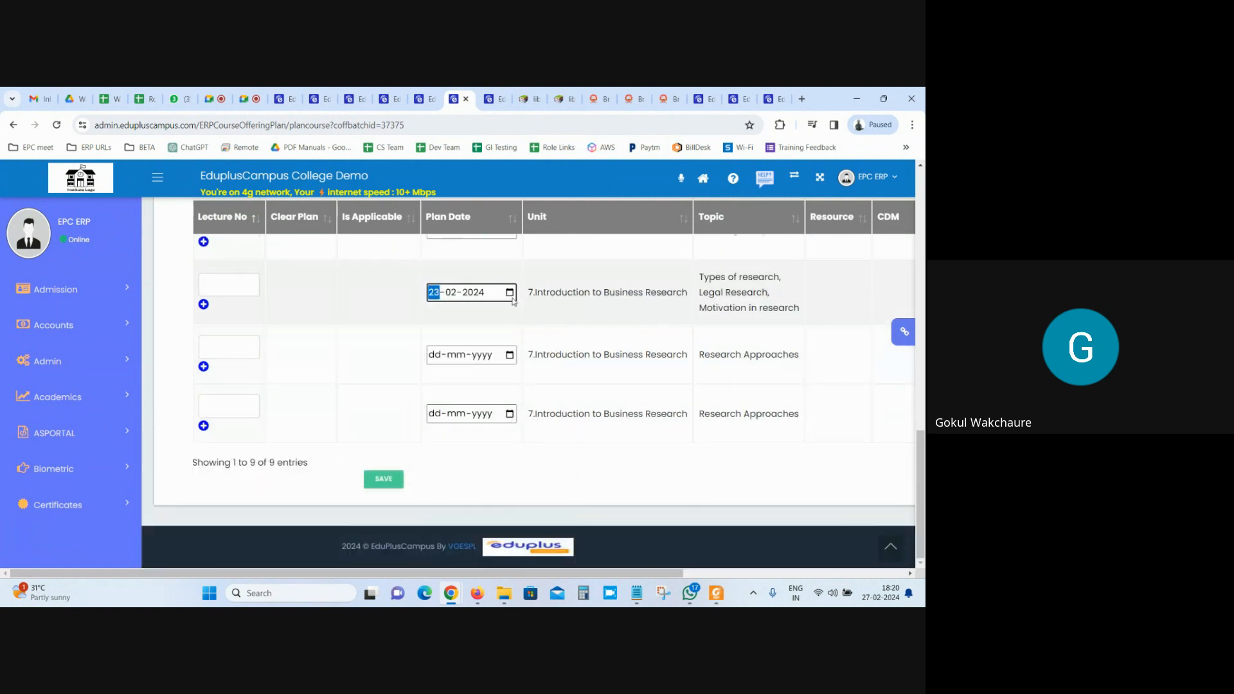
{"action": "left_click", "coordinate": [510, 293]}
{"action": "scroll", "coordinate": [526, 418], "scroll_direction": "down", "scroll_amount": 1}
{"action": "left_click", "coordinate": [526, 356]}
Date the two Research Approaches lectures 05-03-2024 and 08-03-2024 in table order and try to save the schedule.
{"action": "left_click", "coordinate": [510, 354]}
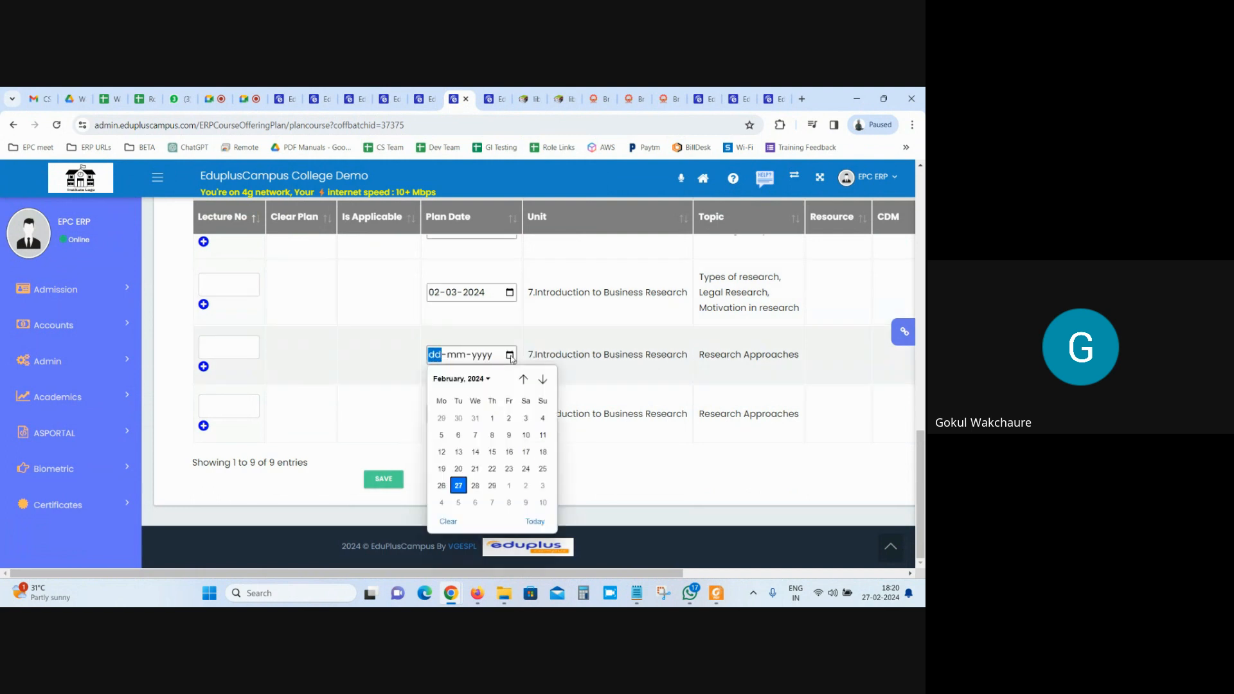
{"action": "scroll", "coordinate": [460, 505], "scroll_direction": "down", "scroll_amount": 1}
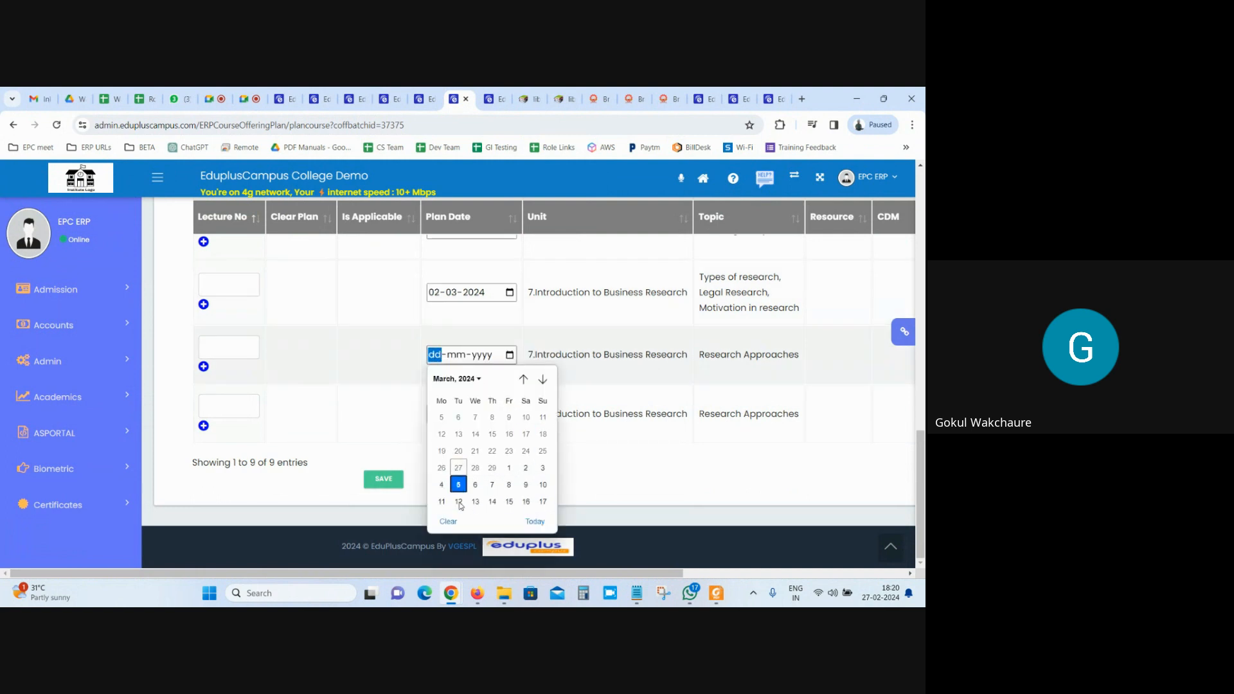
{"action": "left_click", "coordinate": [458, 496]}
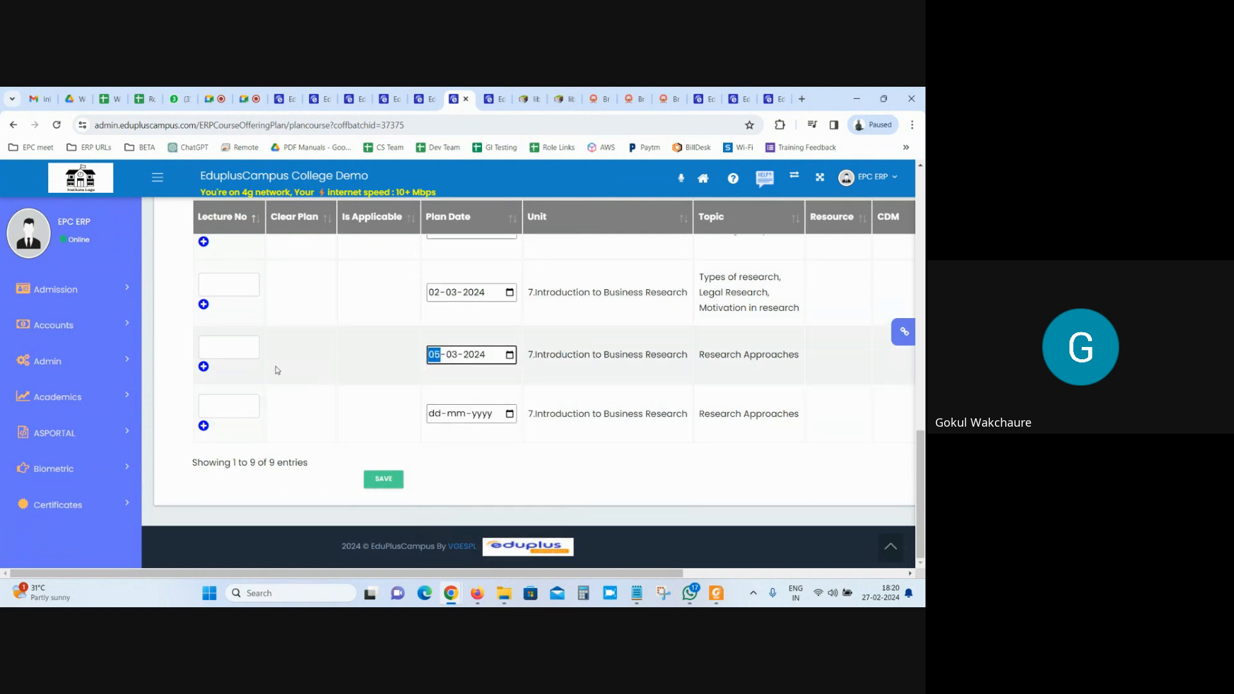
{"action": "left_click", "coordinate": [511, 417]}
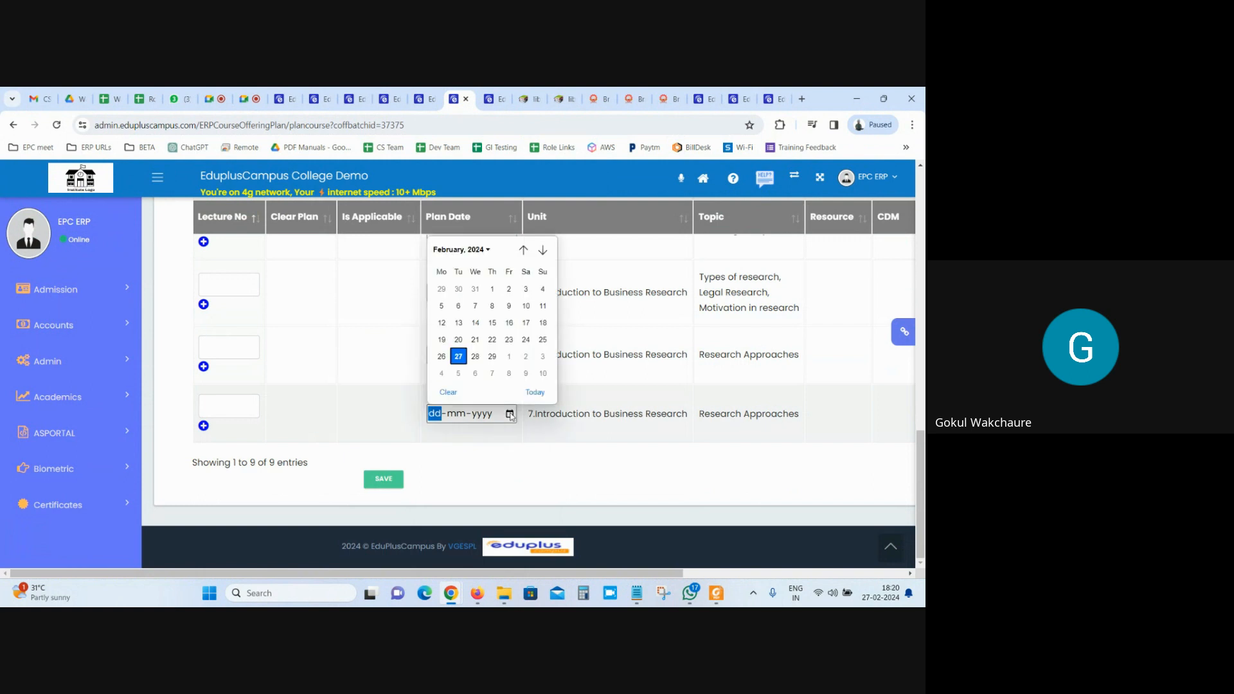
{"action": "left_click", "coordinate": [507, 376]}
{"action": "left_click", "coordinate": [392, 485]}
Number the five newly dated lectures 5 to 9 in table order and save the course plan.
{"action": "scroll", "coordinate": [260, 347], "scroll_direction": "up", "scroll_amount": 3}
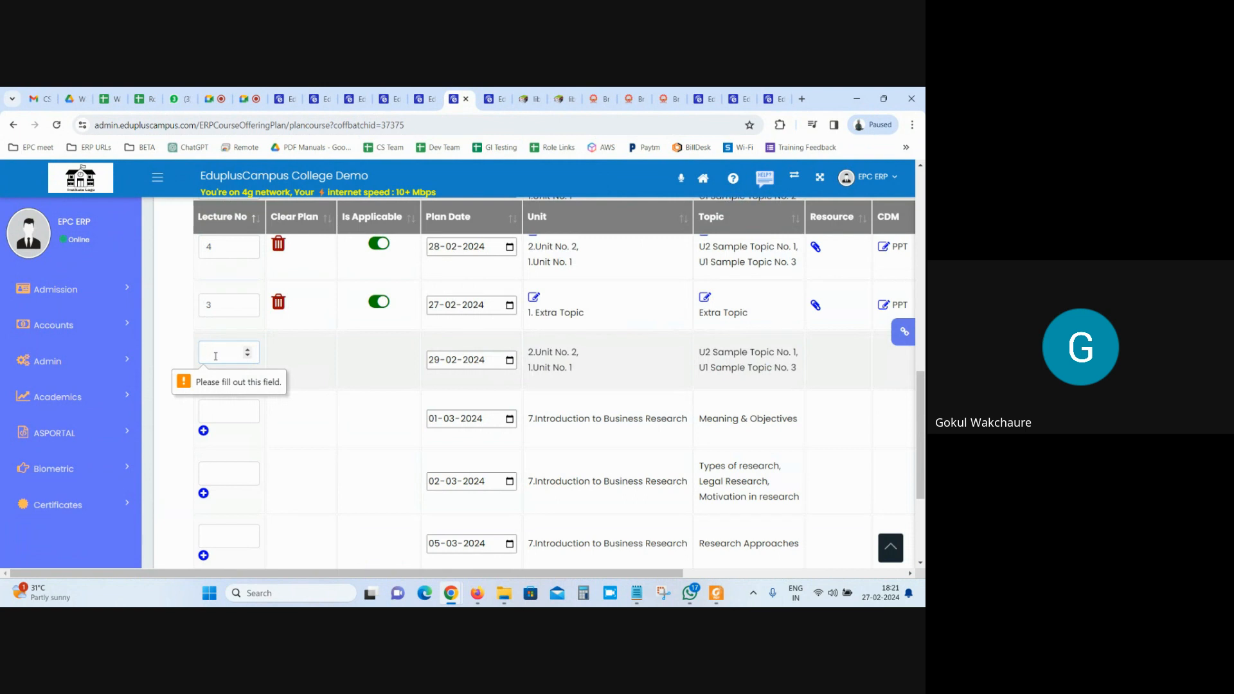
{"action": "type", "text": "5"}
{"action": "left_click", "coordinate": [222, 414]}
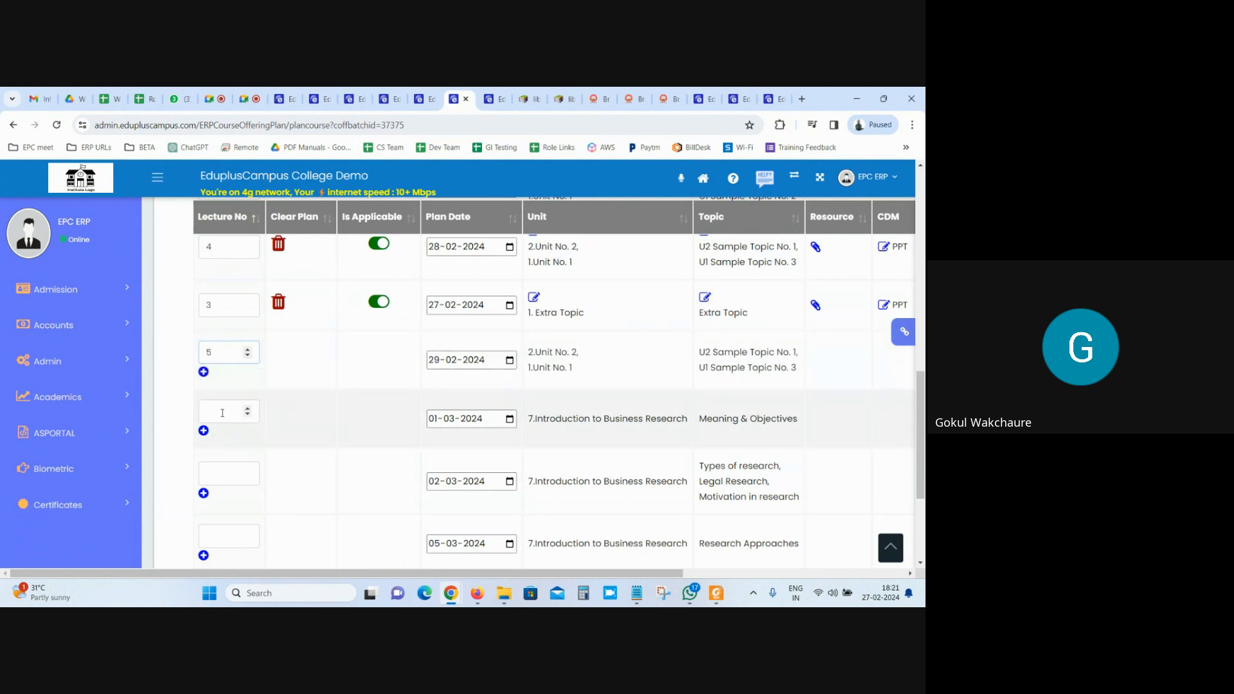
{"action": "type", "text": "6"}
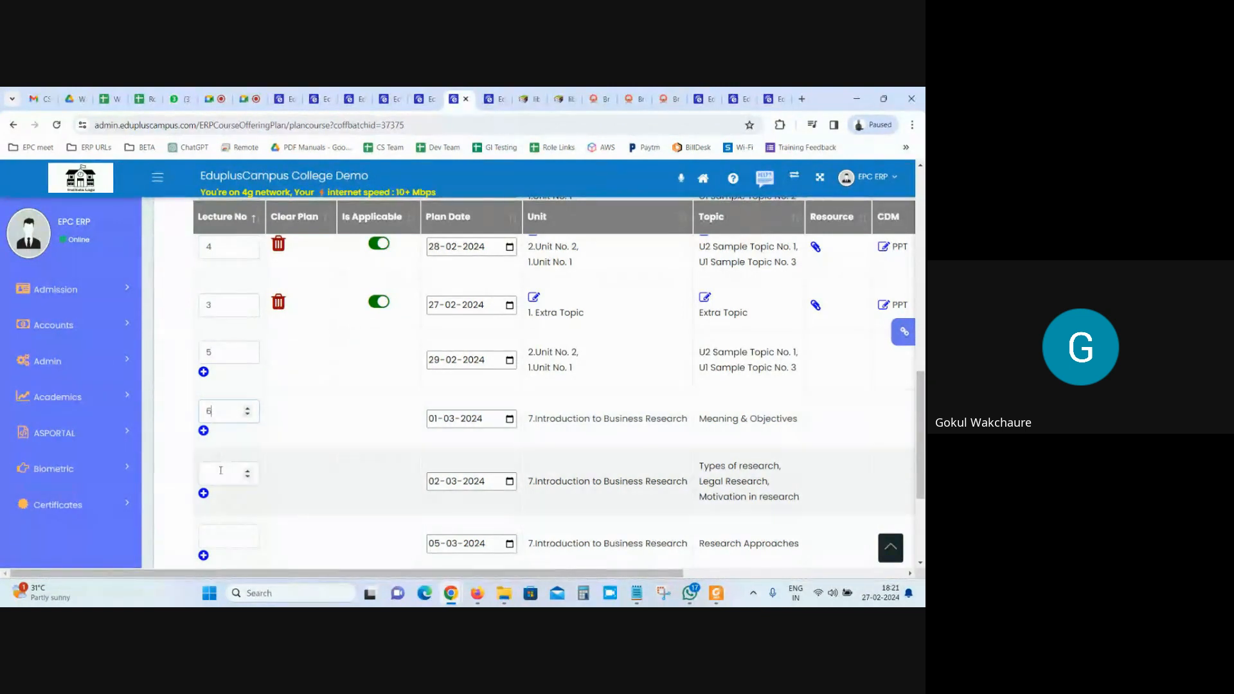
{"action": "left_click", "coordinate": [221, 473]}
{"action": "type", "text": "7"}
{"action": "left_click", "coordinate": [221, 536]}
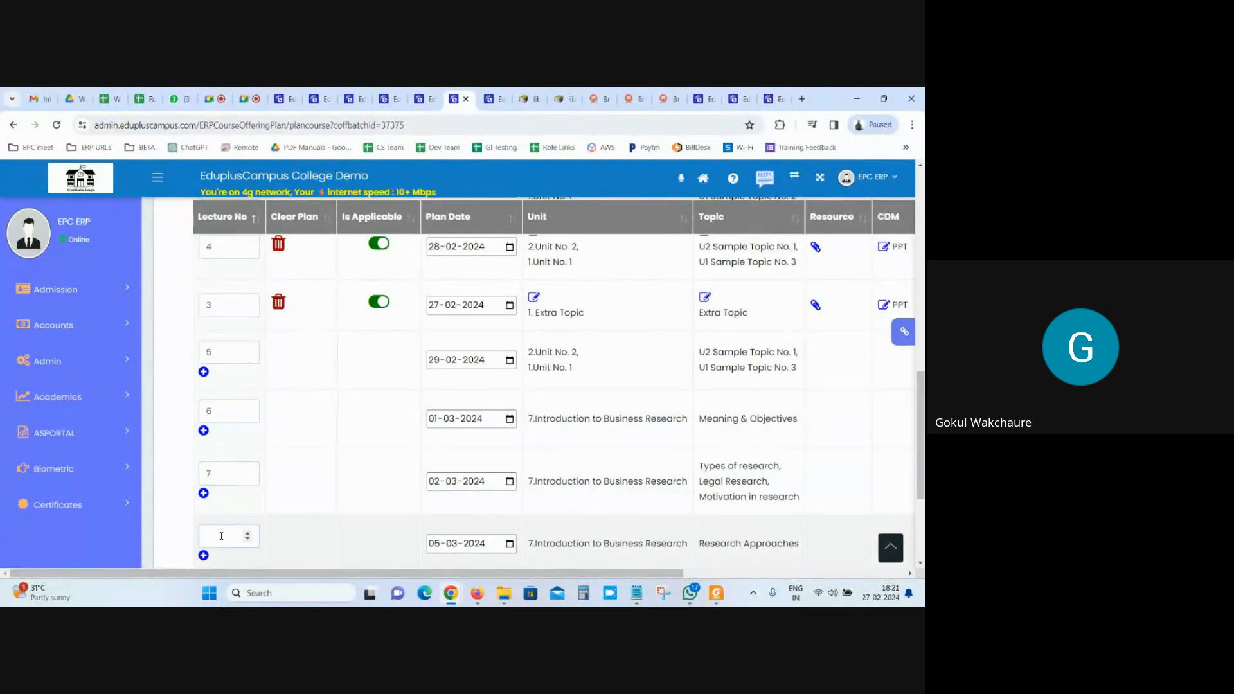
{"action": "type", "text": "8"}
{"action": "scroll", "coordinate": [221, 535], "scroll_direction": "down", "scroll_amount": 3}
{"action": "left_click", "coordinate": [235, 416]}
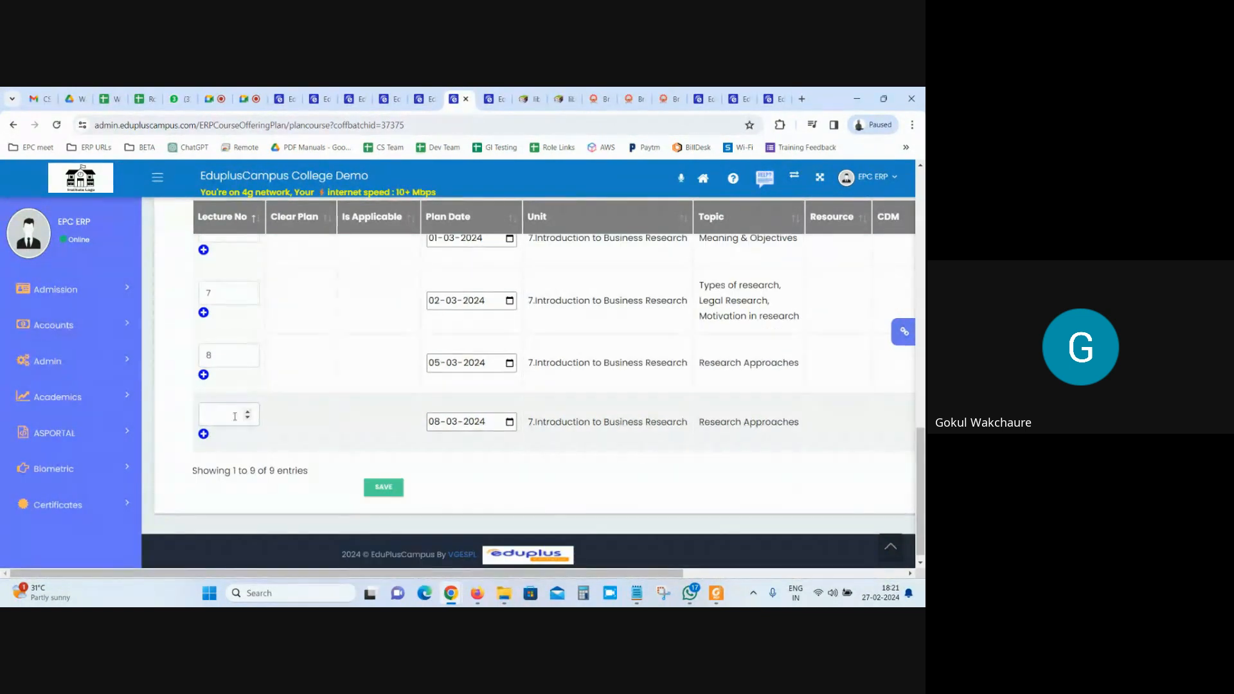
{"action": "scroll", "coordinate": [216, 286], "scroll_direction": "up", "scroll_amount": 2}
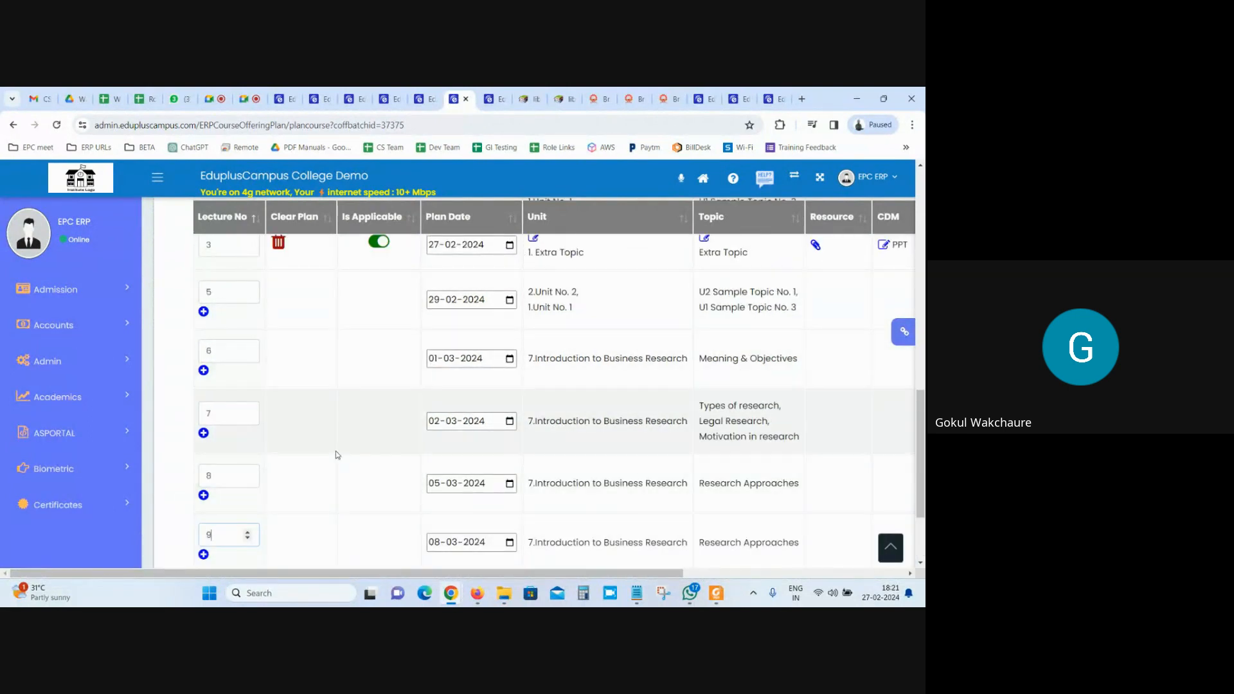
{"action": "scroll", "coordinate": [334, 449], "scroll_direction": "down", "scroll_amount": 2}
{"action": "left_click", "coordinate": [392, 487]}
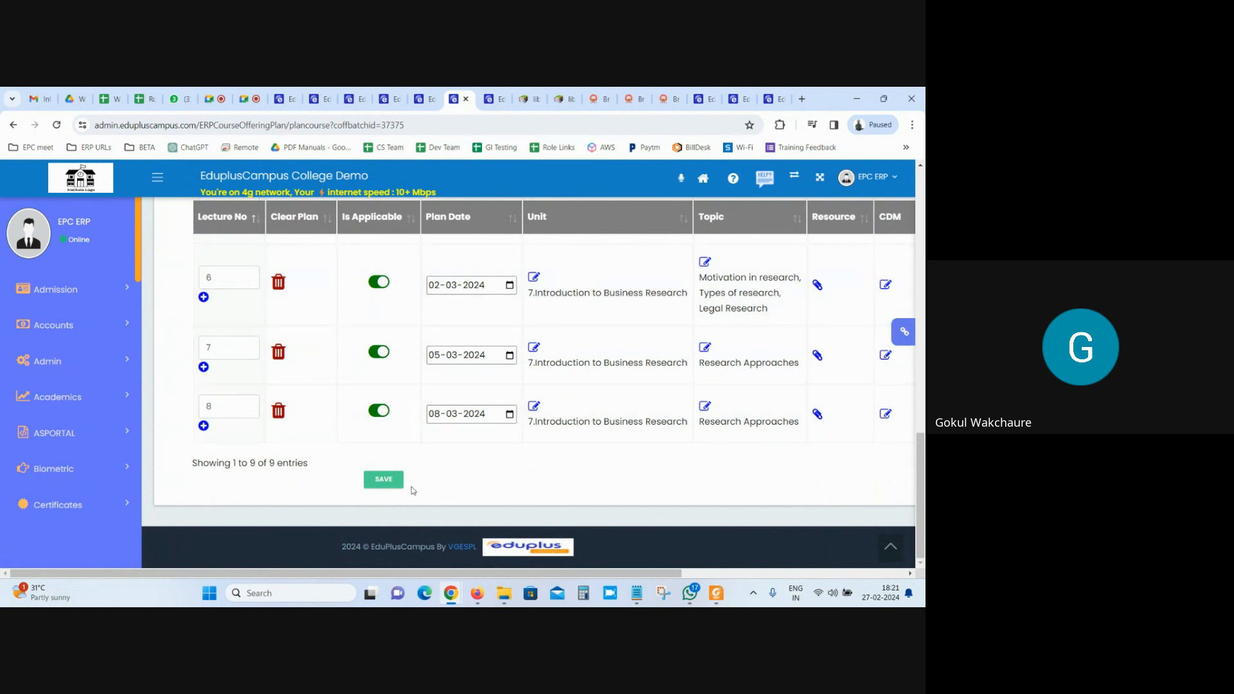
Refresh the course plan execution page and review the plan dates, topics, CDM and CO of the listed lectures.
{"action": "scroll", "coordinate": [425, 443], "scroll_direction": "up", "scroll_amount": 3}
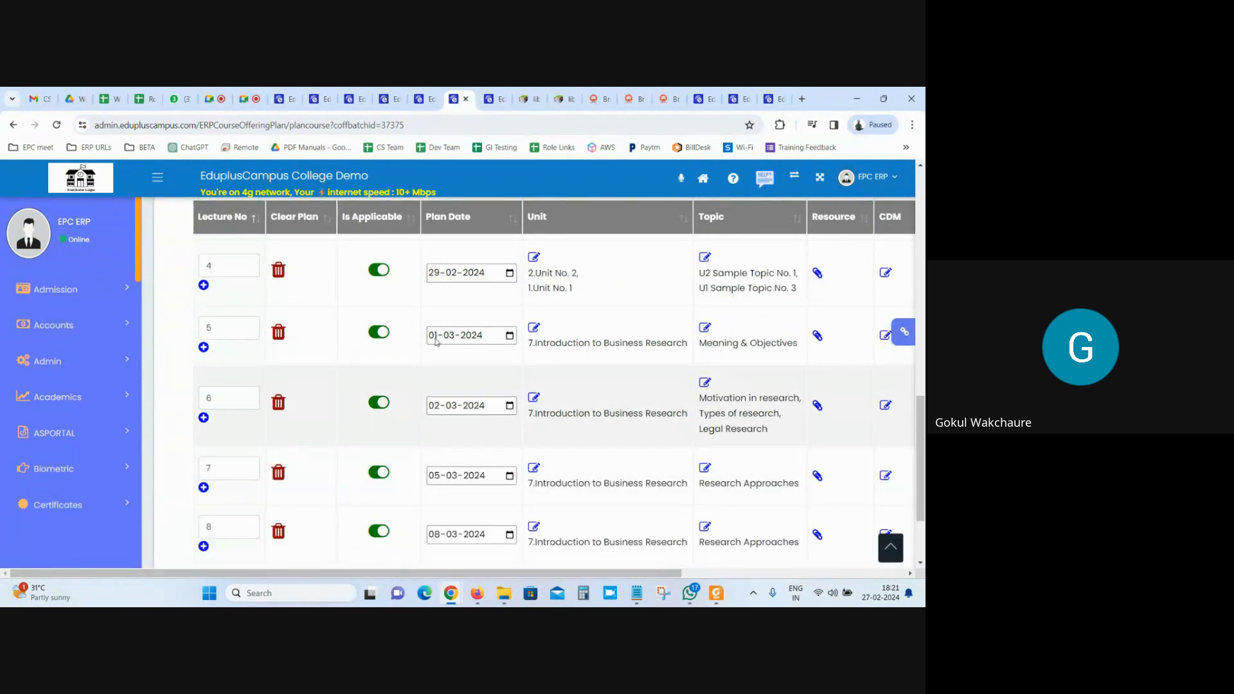
{"action": "left_click", "coordinate": [495, 98]}
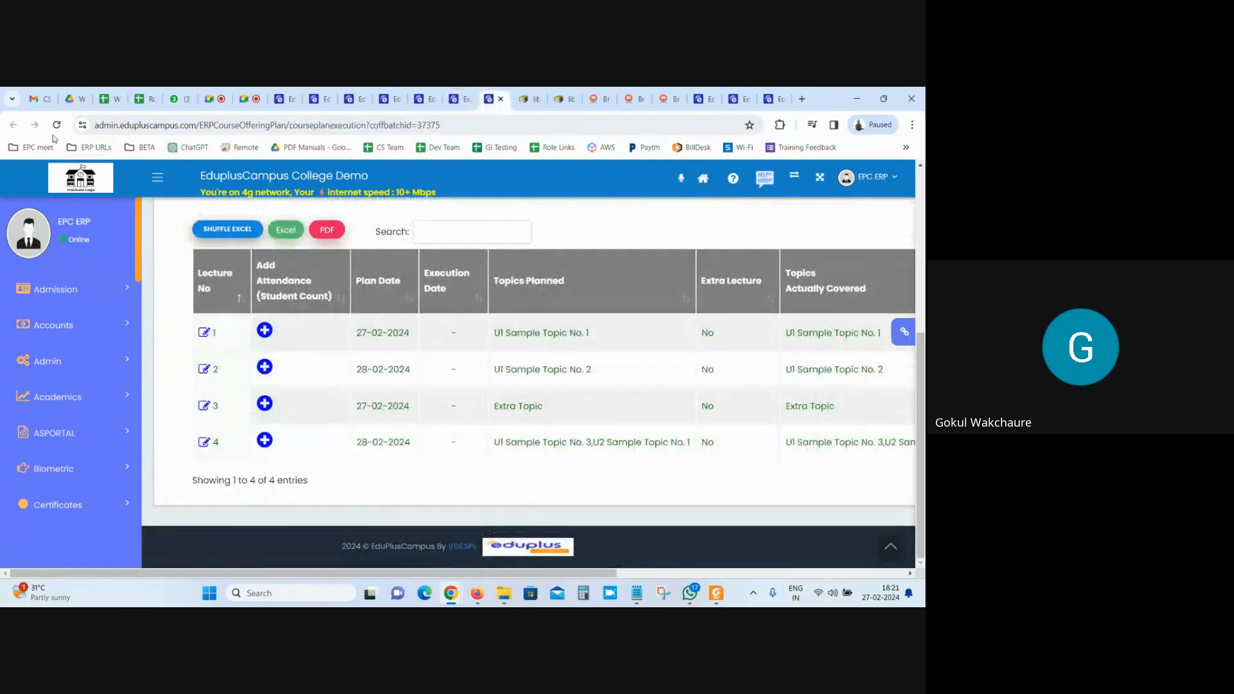
{"action": "scroll", "coordinate": [723, 319], "scroll_direction": "down", "scroll_amount": 3}
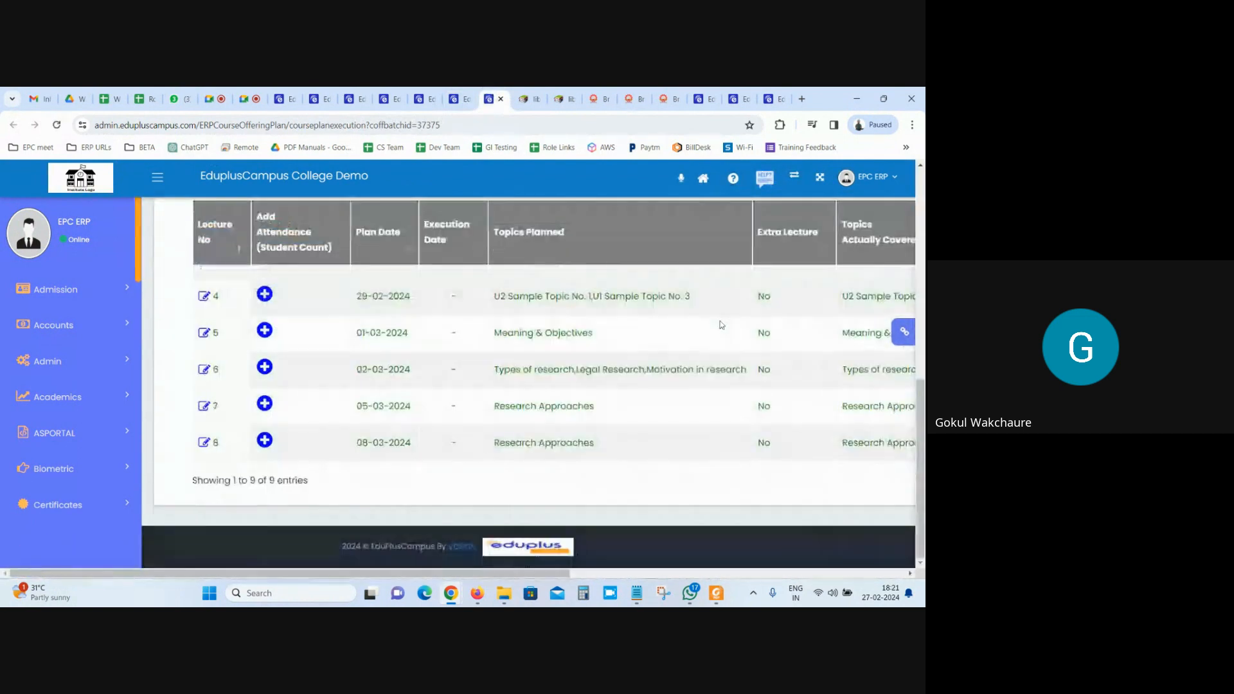
{"action": "left_click_drag", "start_coordinate": [472, 574], "coordinate": [808, 573]}
{"action": "scroll", "coordinate": [579, 333], "scroll_direction": "up", "scroll_amount": 2}
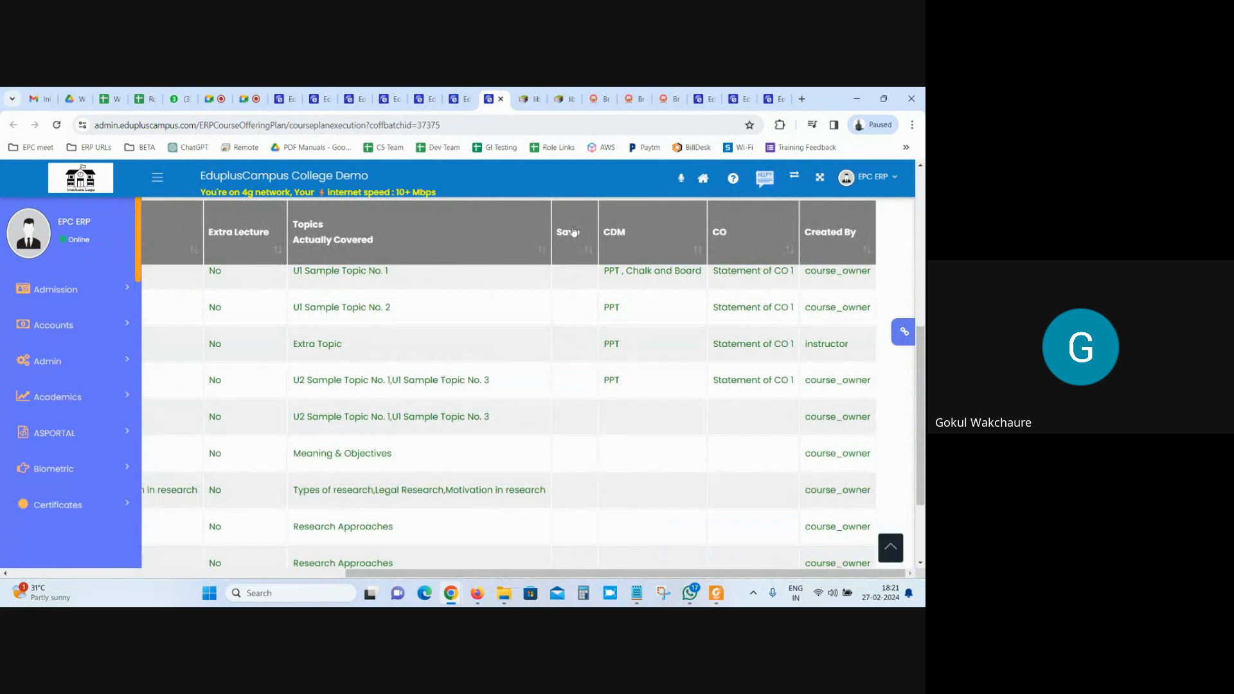
{"action": "scroll", "coordinate": [722, 396], "scroll_direction": "down", "scroll_amount": 2}
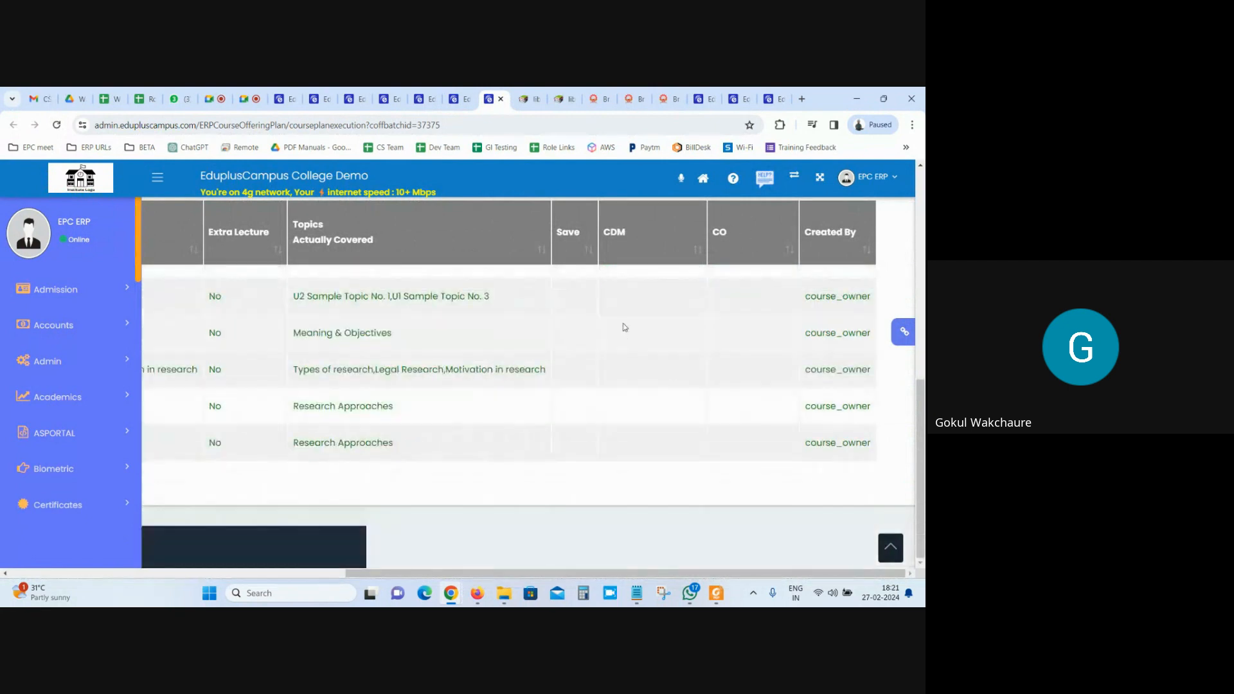
{"action": "left_click_drag", "start_coordinate": [707, 572], "coordinate": [379, 572]}
Return to the course plan and check the CDM and CO columns of the newly dated lectures.
{"action": "left_click", "coordinate": [460, 96]}
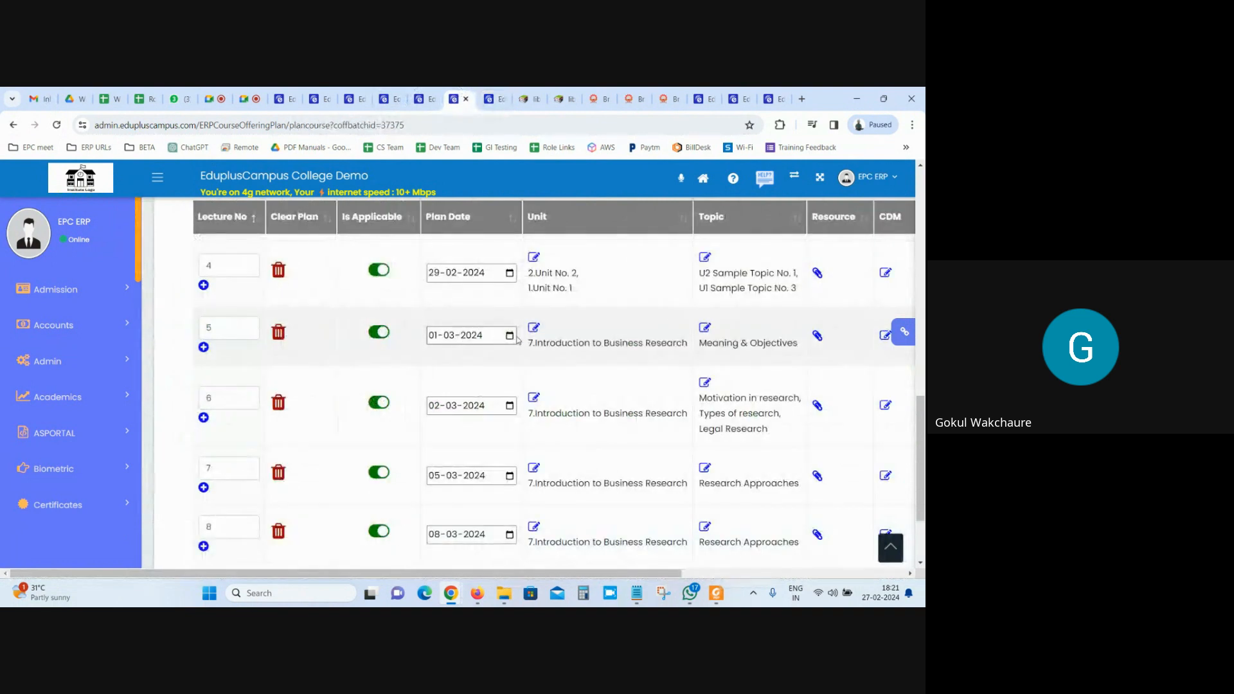
{"action": "scroll", "coordinate": [278, 399], "scroll_direction": "down", "scroll_amount": 3}
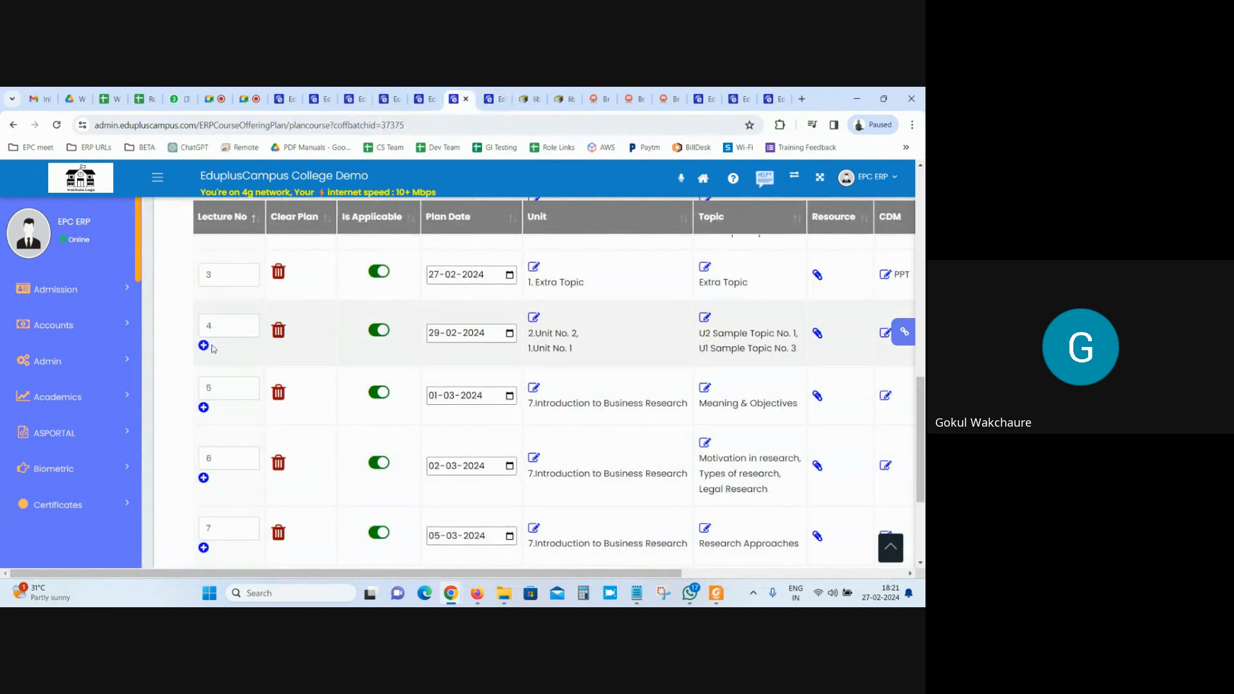
{"action": "scroll", "coordinate": [680, 347], "scroll_direction": "right", "scroll_amount": 4}
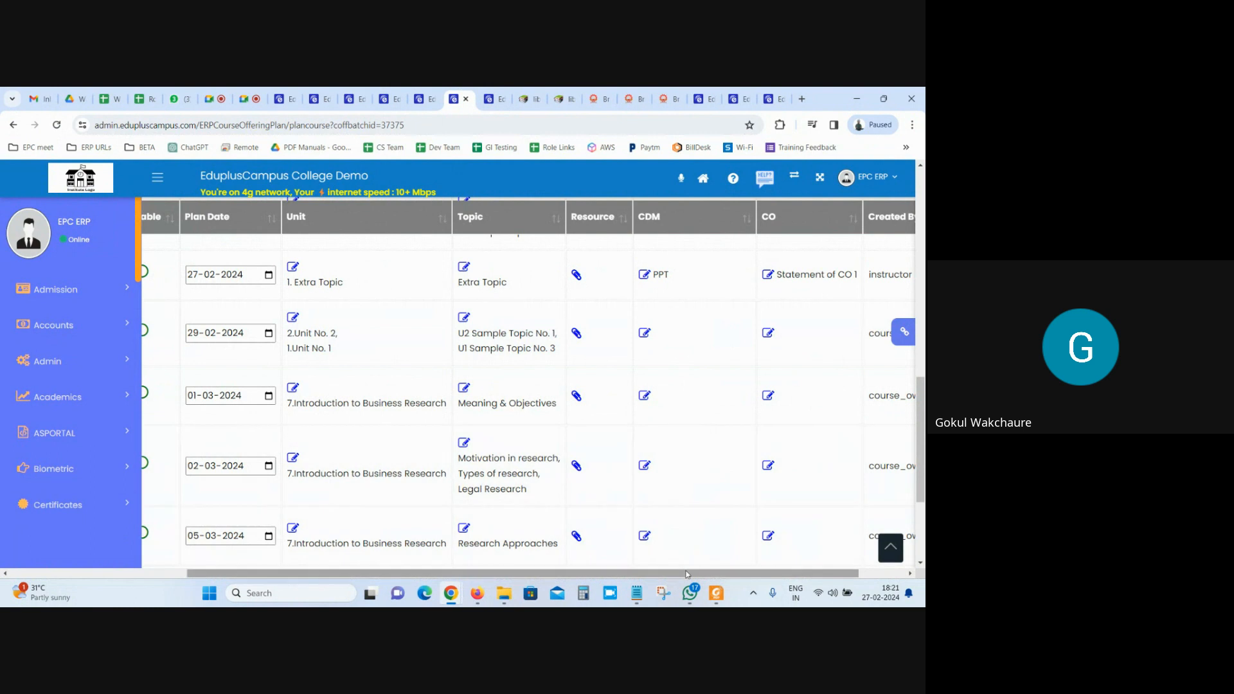
Add Chalk and Board as delivery method and Statement of CO 2 to the lecture planned for 29-02-2024, and save.
{"action": "left_click_drag", "start_coordinate": [687, 574], "coordinate": [380, 588]}
{"action": "left_click_drag", "start_coordinate": [507, 579], "coordinate": [580, 575]}
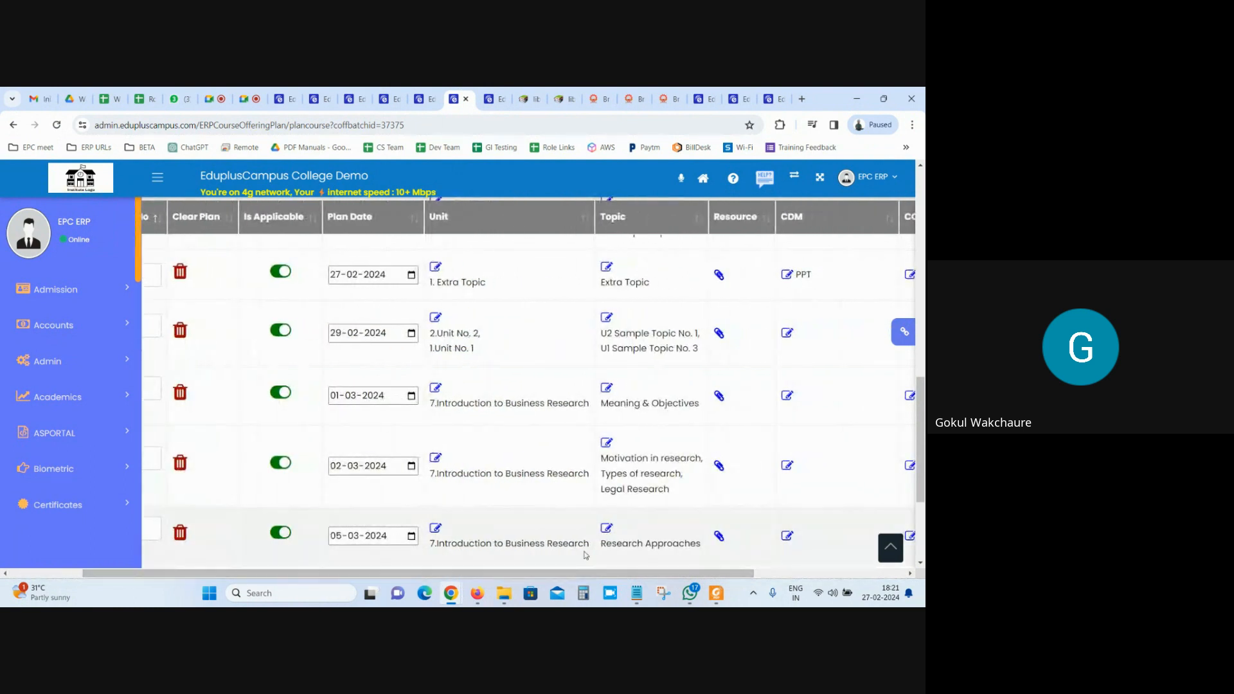
{"action": "left_click_drag", "start_coordinate": [745, 574], "coordinate": [899, 568]}
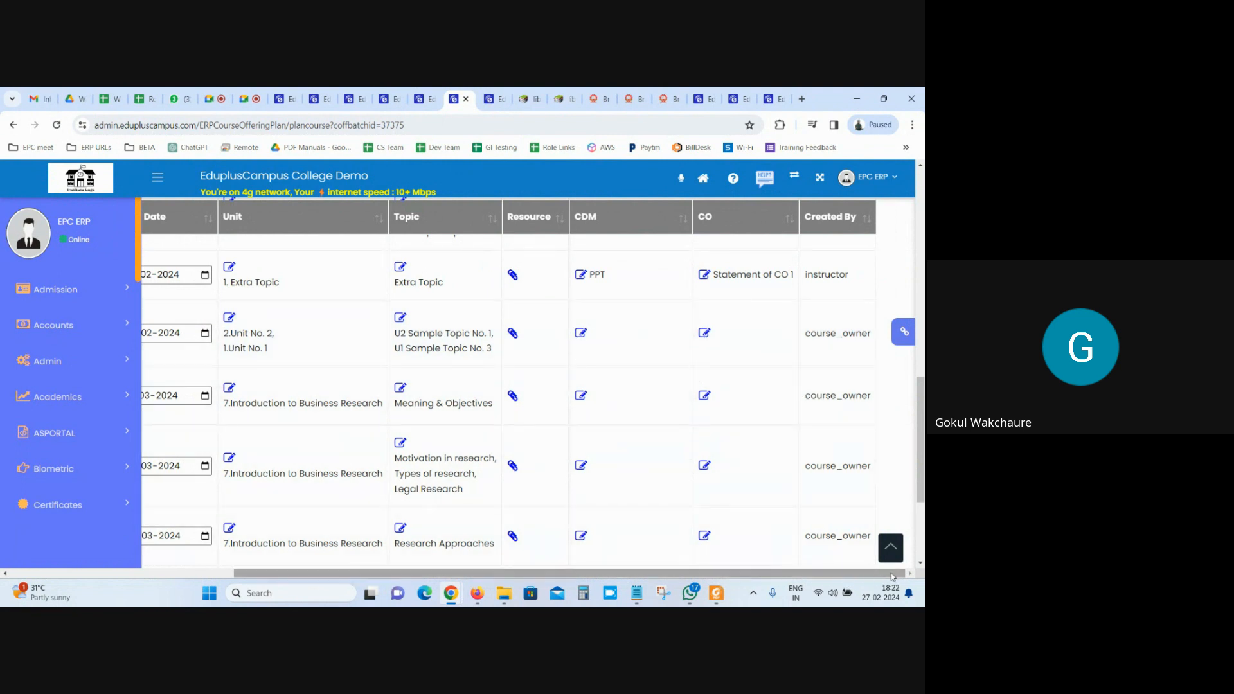
{"action": "left_click_drag", "start_coordinate": [891, 576], "coordinate": [669, 573]}
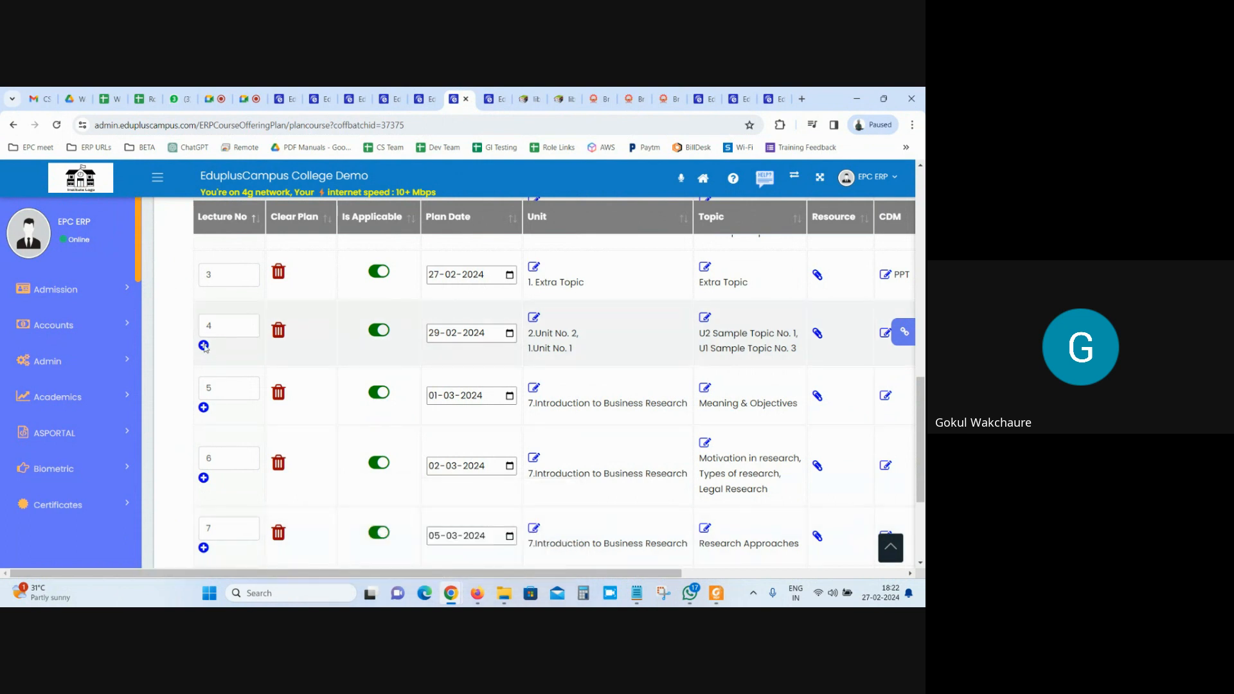
{"action": "scroll", "coordinate": [688, 380], "scroll_direction": "right", "scroll_amount": 5}
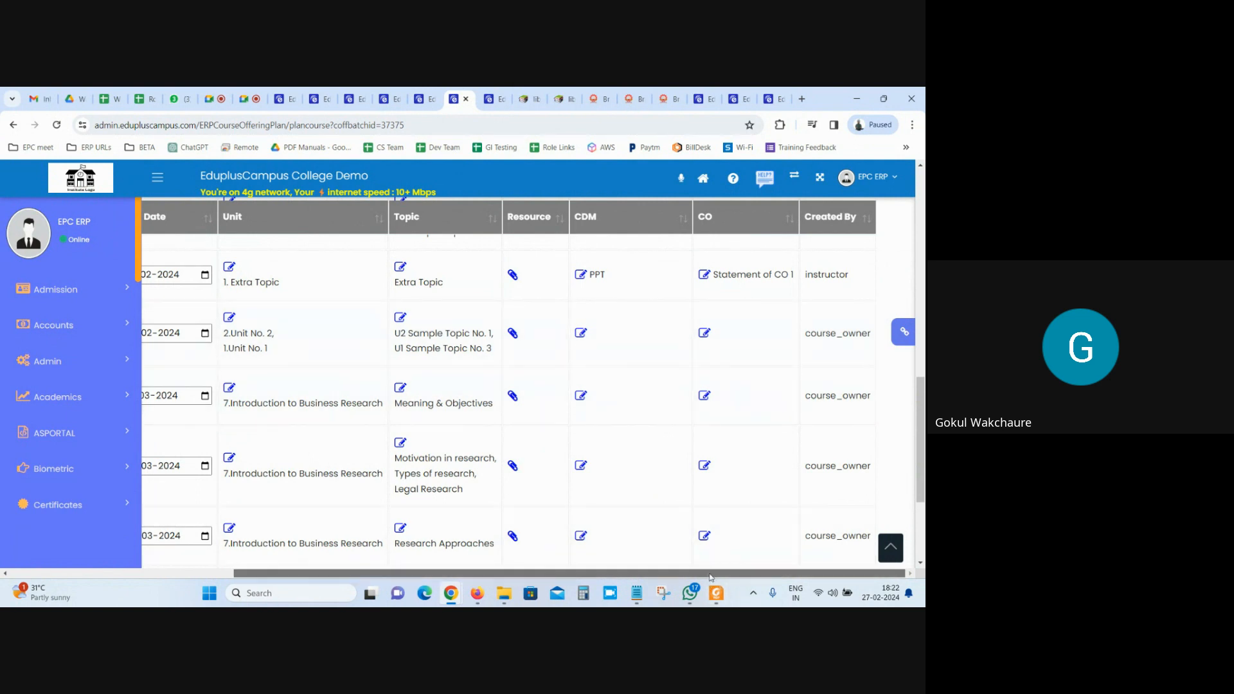
{"action": "scroll", "coordinate": [242, 369], "scroll_direction": "left", "scroll_amount": 5}
{"action": "left_click", "coordinate": [203, 346]}
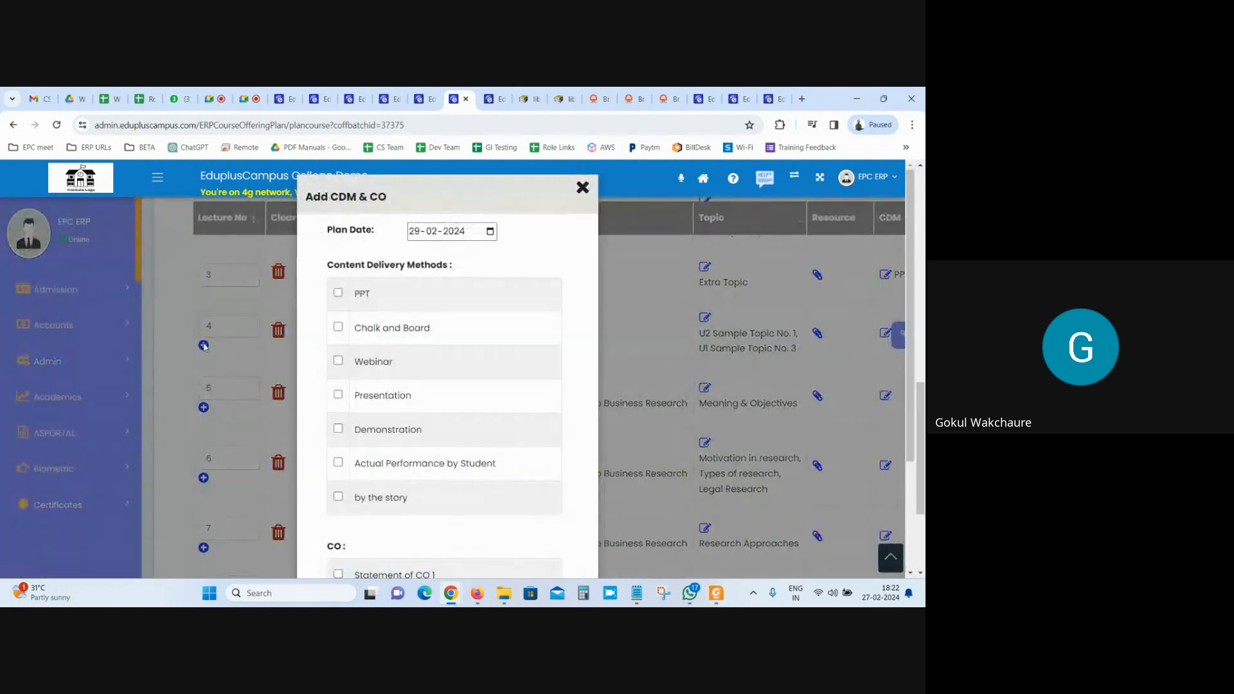
{"action": "left_click", "coordinate": [338, 328]}
{"action": "scroll", "coordinate": [388, 413], "scroll_direction": "down", "scroll_amount": 2}
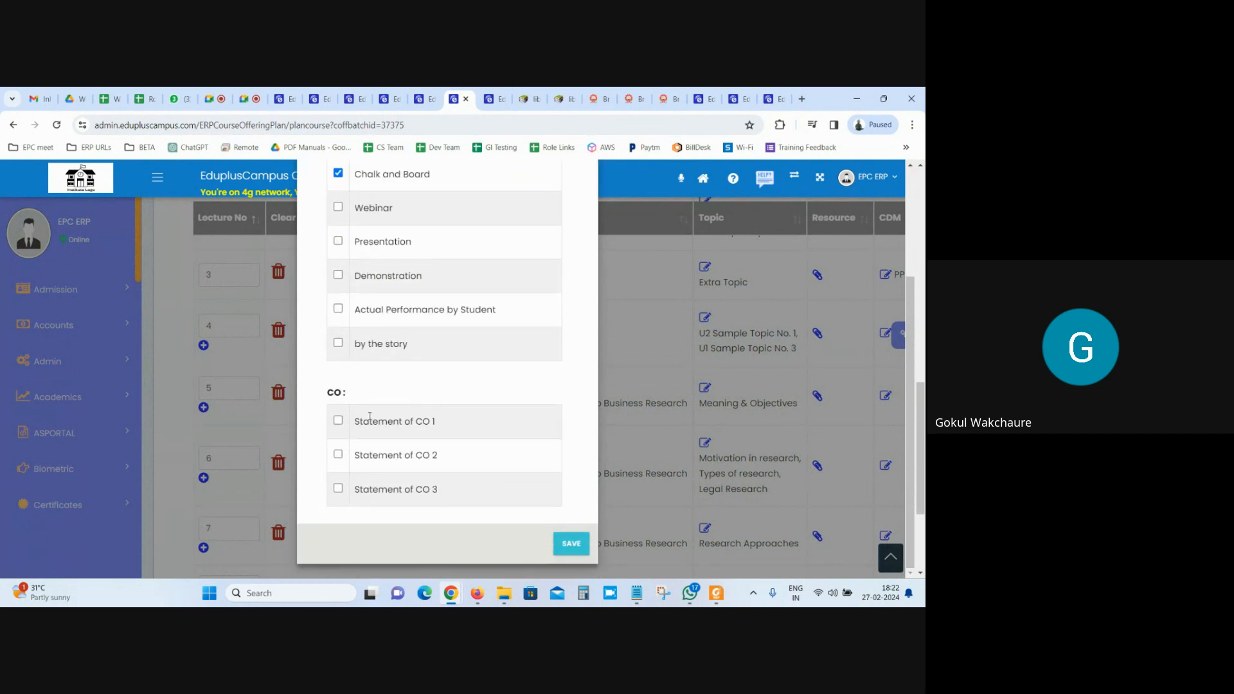
{"action": "left_click", "coordinate": [570, 543]}
Review the content delivery methods and CO entries of the scheduled lectures in the theory plan.
{"action": "scroll", "coordinate": [623, 387], "scroll_direction": "down", "scroll_amount": 5}
{"action": "scroll", "coordinate": [624, 387], "scroll_direction": "down", "scroll_amount": 4}
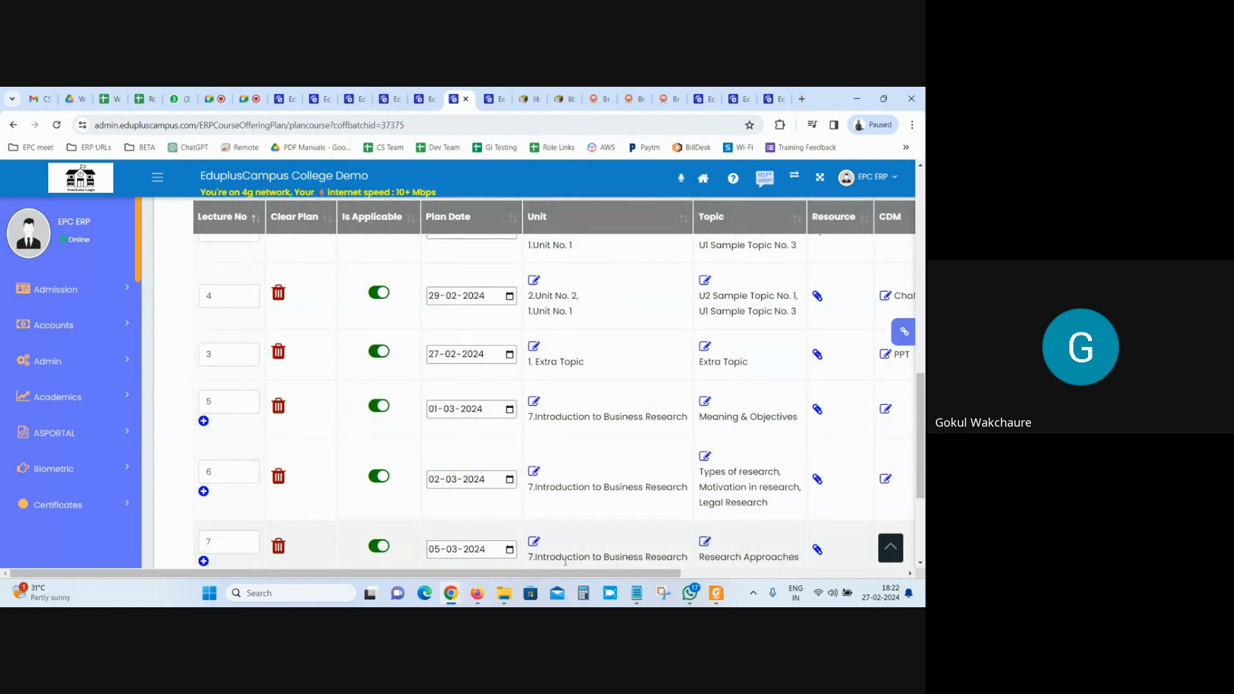
{"action": "left_click_drag", "start_coordinate": [409, 570], "coordinate": [634, 570]}
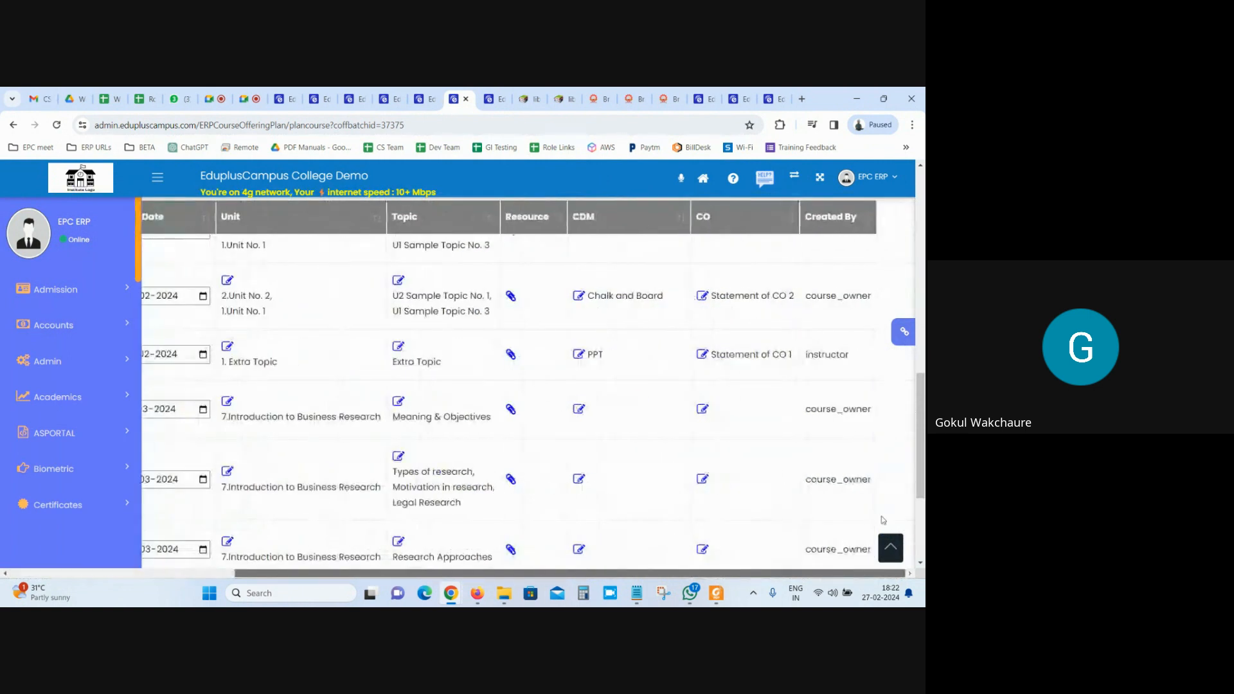
{"action": "scroll", "coordinate": [883, 520], "scroll_direction": "left", "scroll_amount": 5}
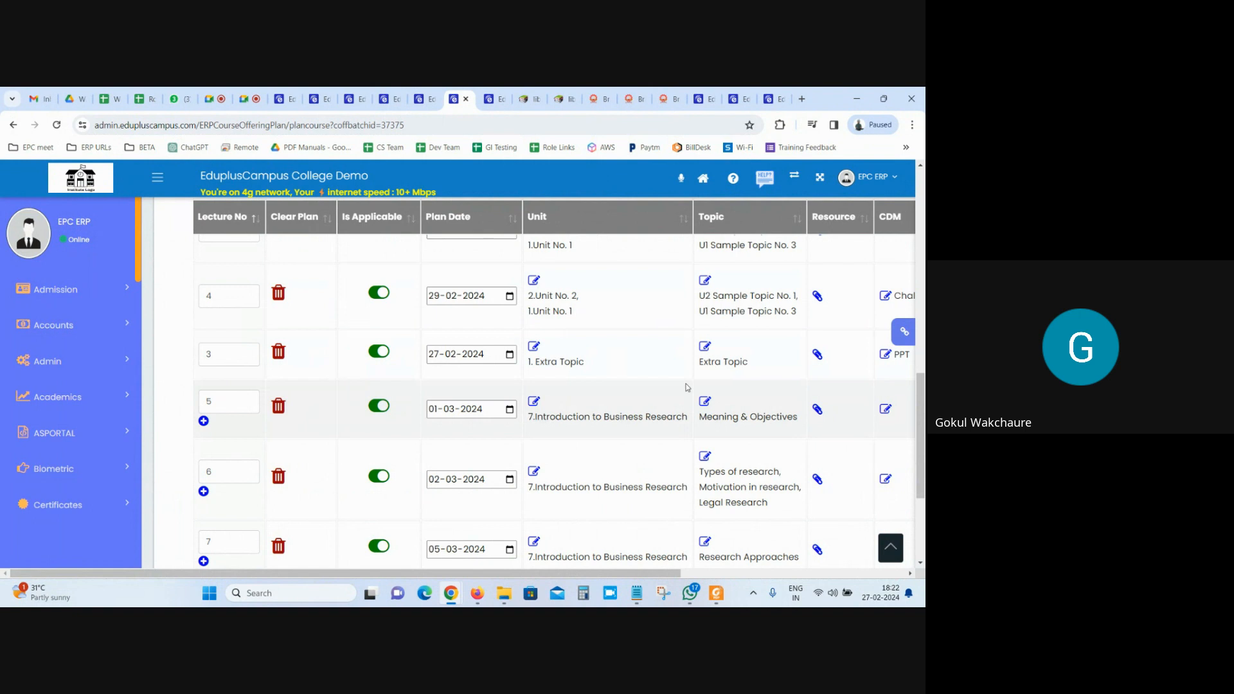
{"action": "scroll", "coordinate": [687, 388], "scroll_direction": "down", "scroll_amount": 3}
{"action": "scroll", "coordinate": [687, 387], "scroll_direction": "up", "scroll_amount": 4}
{"action": "scroll", "coordinate": [687, 387], "scroll_direction": "up", "scroll_amount": 10}
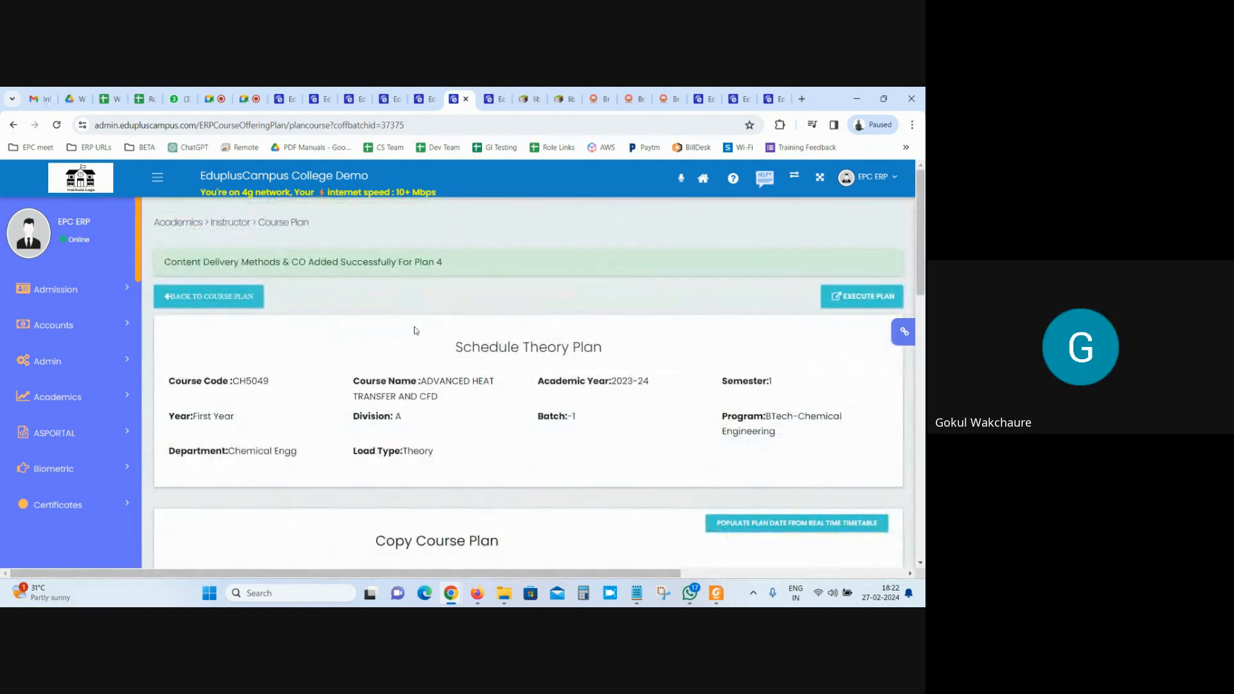
{"action": "scroll", "coordinate": [414, 330], "scroll_direction": "down", "scroll_amount": 8}
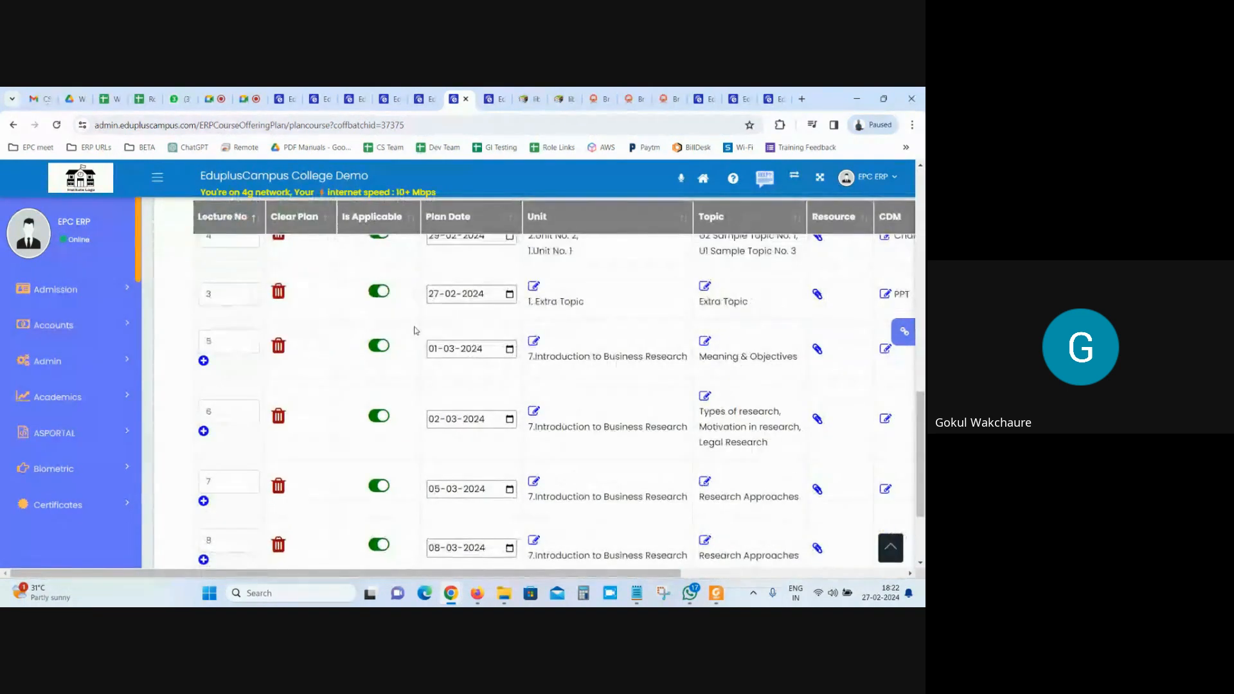
{"action": "scroll", "coordinate": [653, 315], "scroll_direction": "up", "scroll_amount": 3}
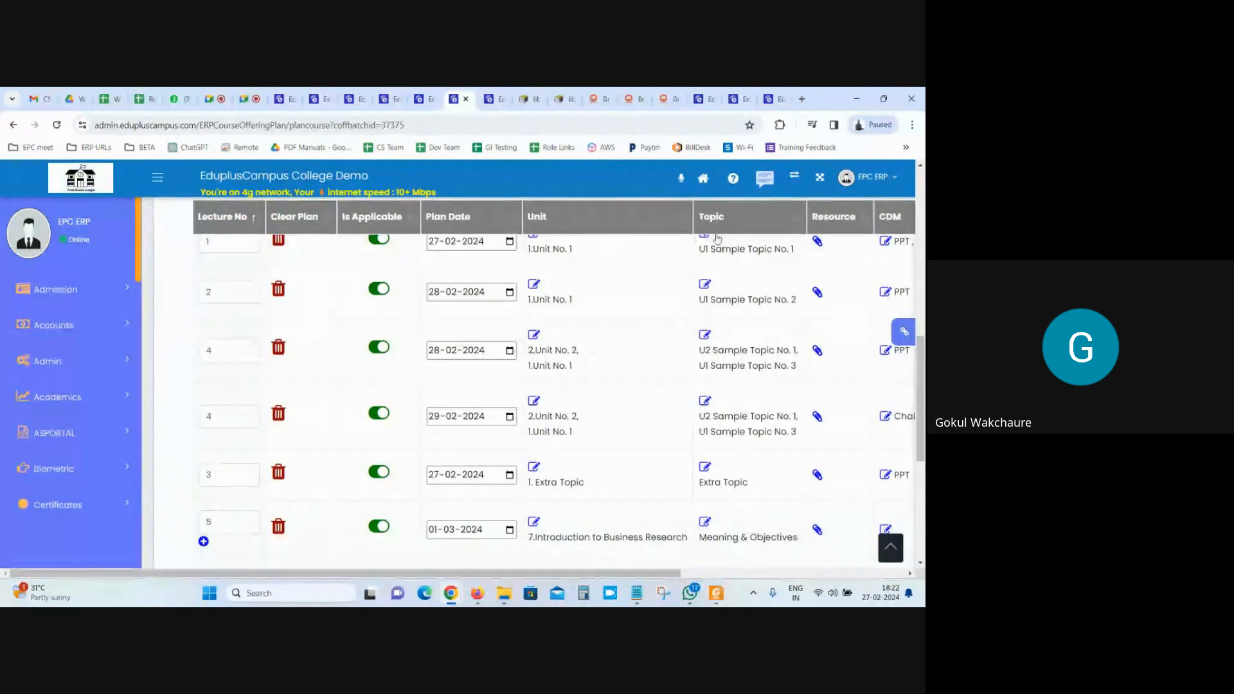
{"action": "scroll", "coordinate": [607, 230], "scroll_direction": "right", "scroll_amount": 5}
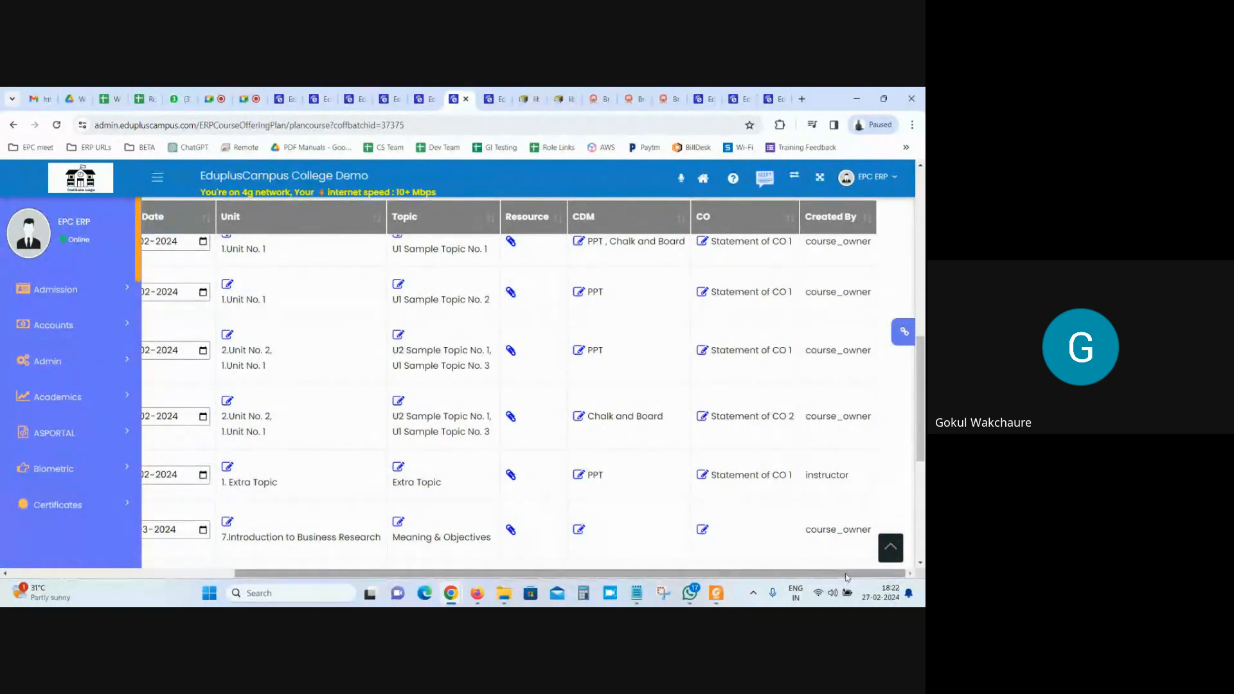
{"action": "left_click_drag", "start_coordinate": [787, 574], "coordinate": [318, 565]}
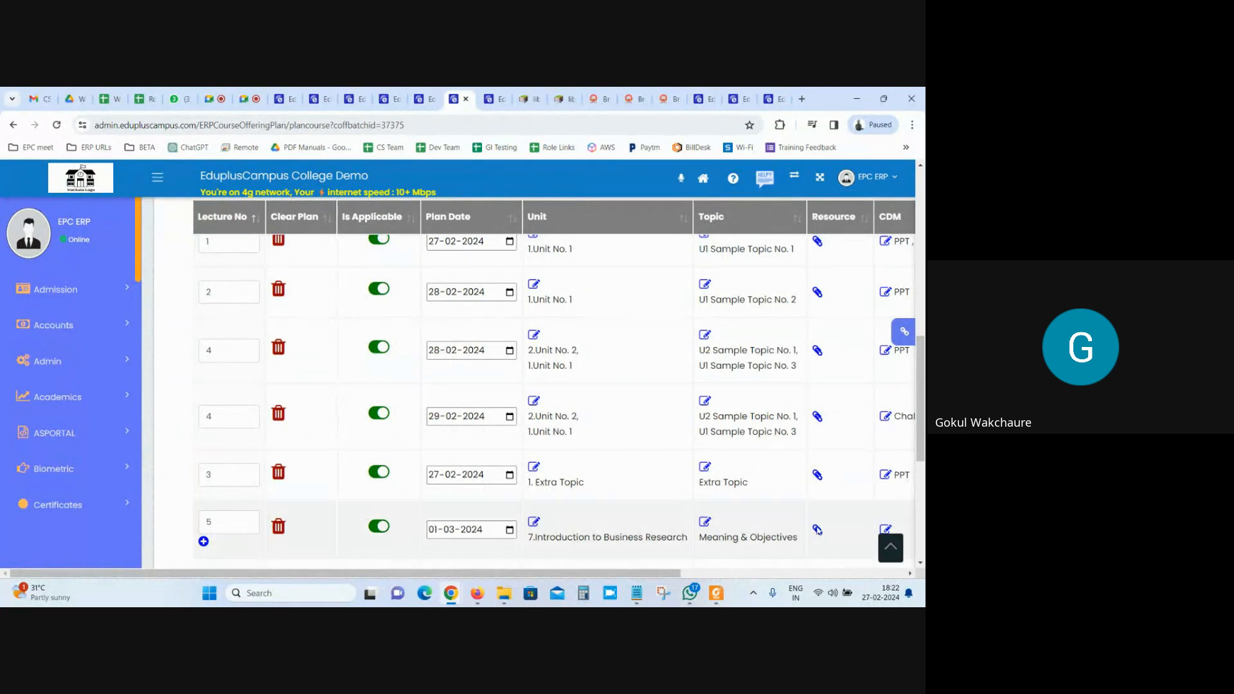
Compare the lectures in the schedule plan with the lectures, dates and planned topics on the plan execution page.
{"action": "left_click", "coordinate": [489, 100]}
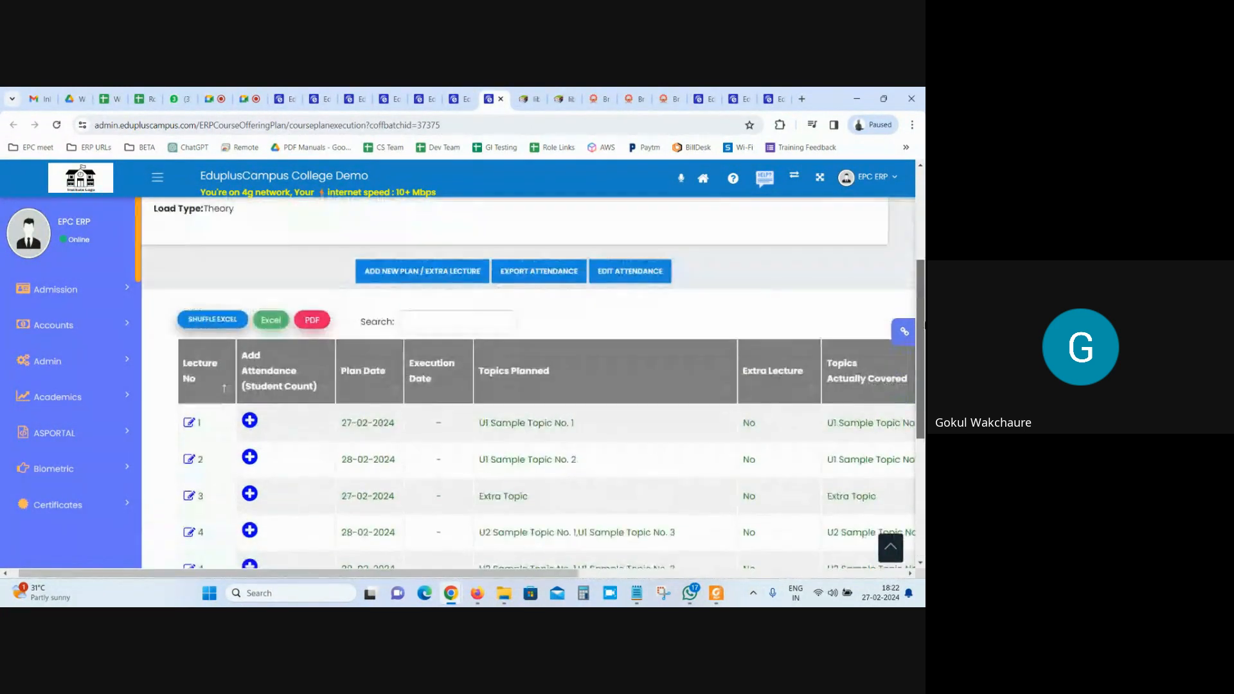
{"action": "left_click", "coordinate": [468, 90]}
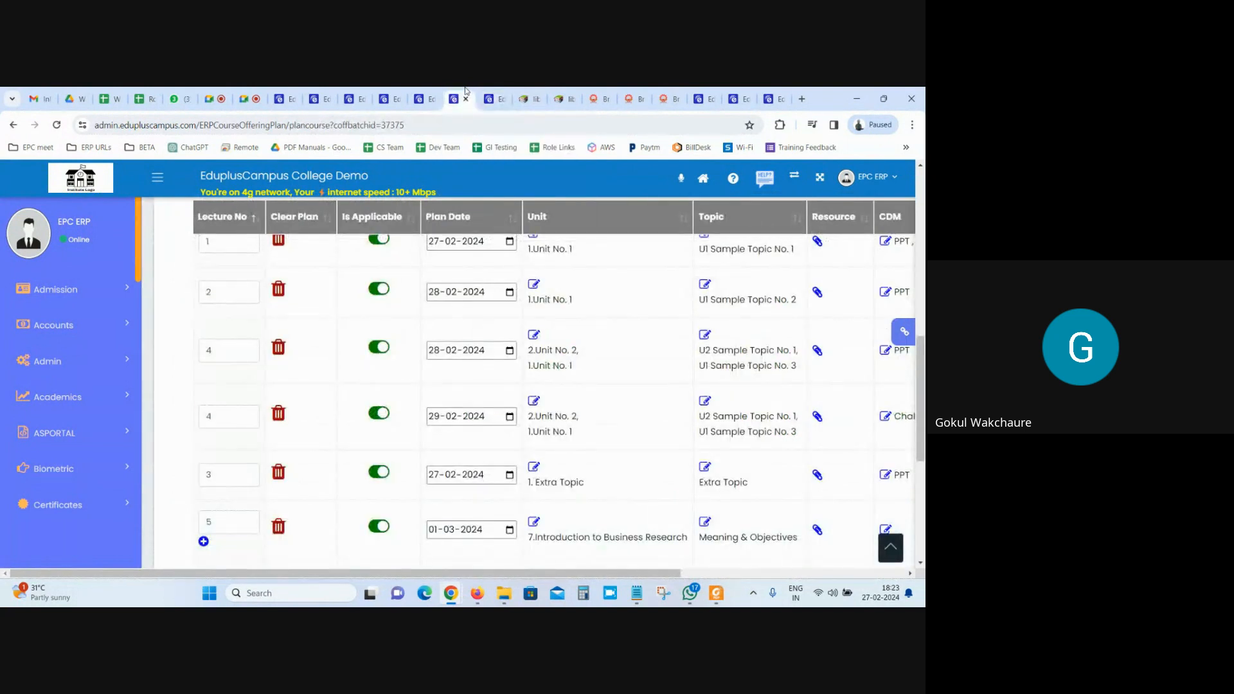
{"action": "scroll", "coordinate": [303, 347], "scroll_direction": "up", "scroll_amount": 2}
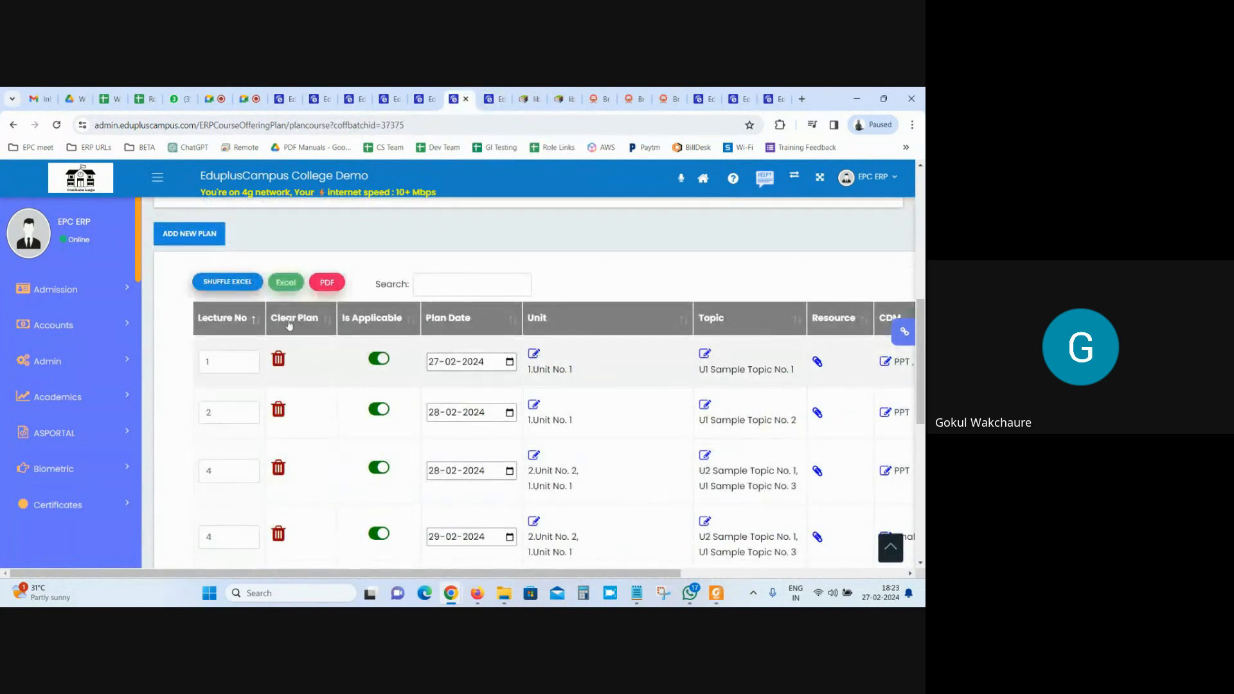
{"action": "left_click_drag", "start_coordinate": [920, 360], "coordinate": [923, 503]}
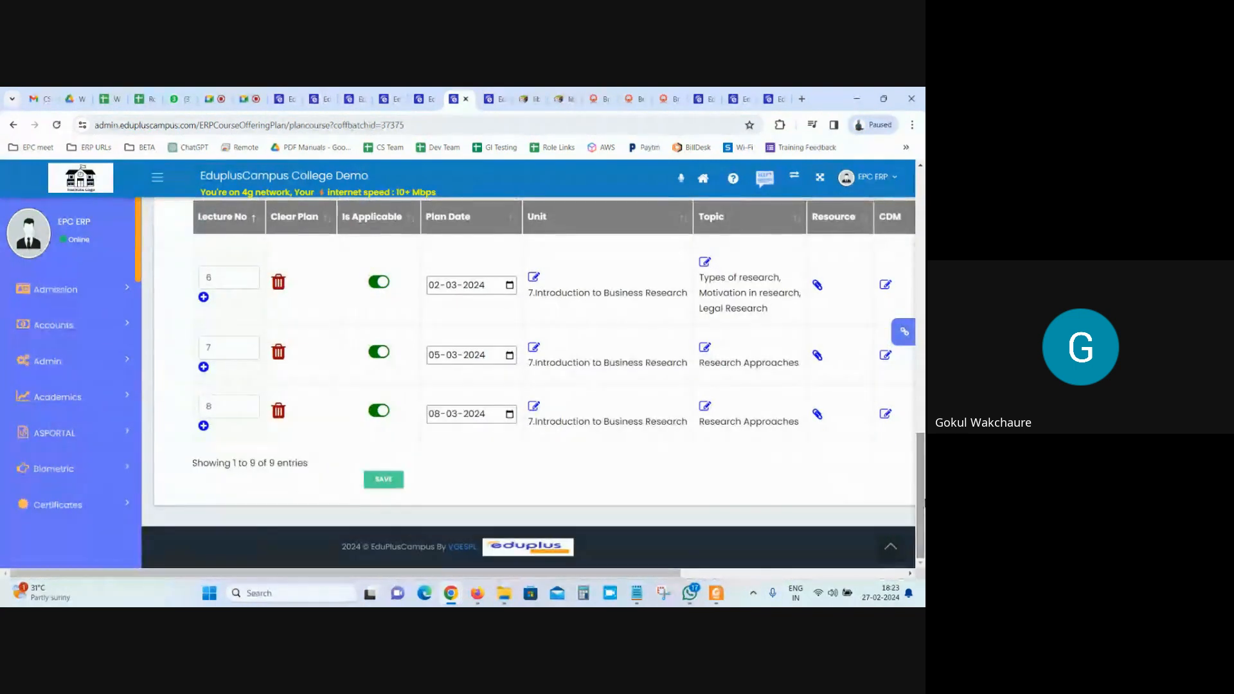
{"action": "left_click", "coordinate": [499, 92]}
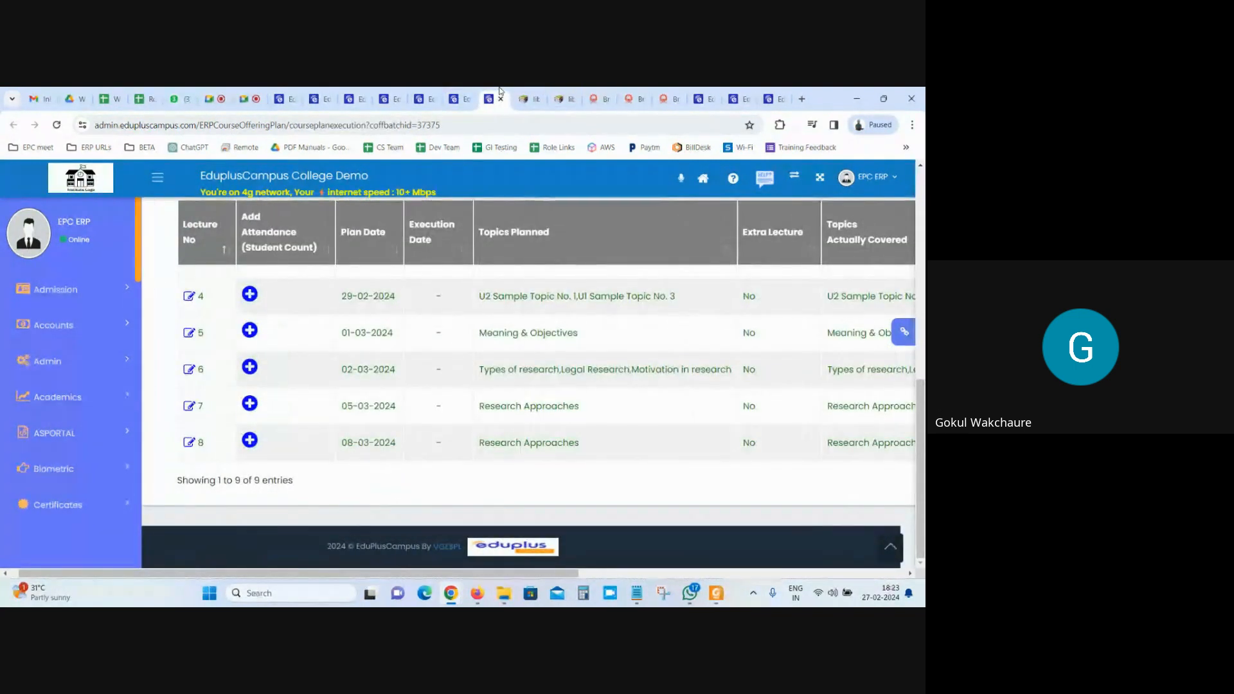
{"action": "left_click", "coordinate": [457, 98]}
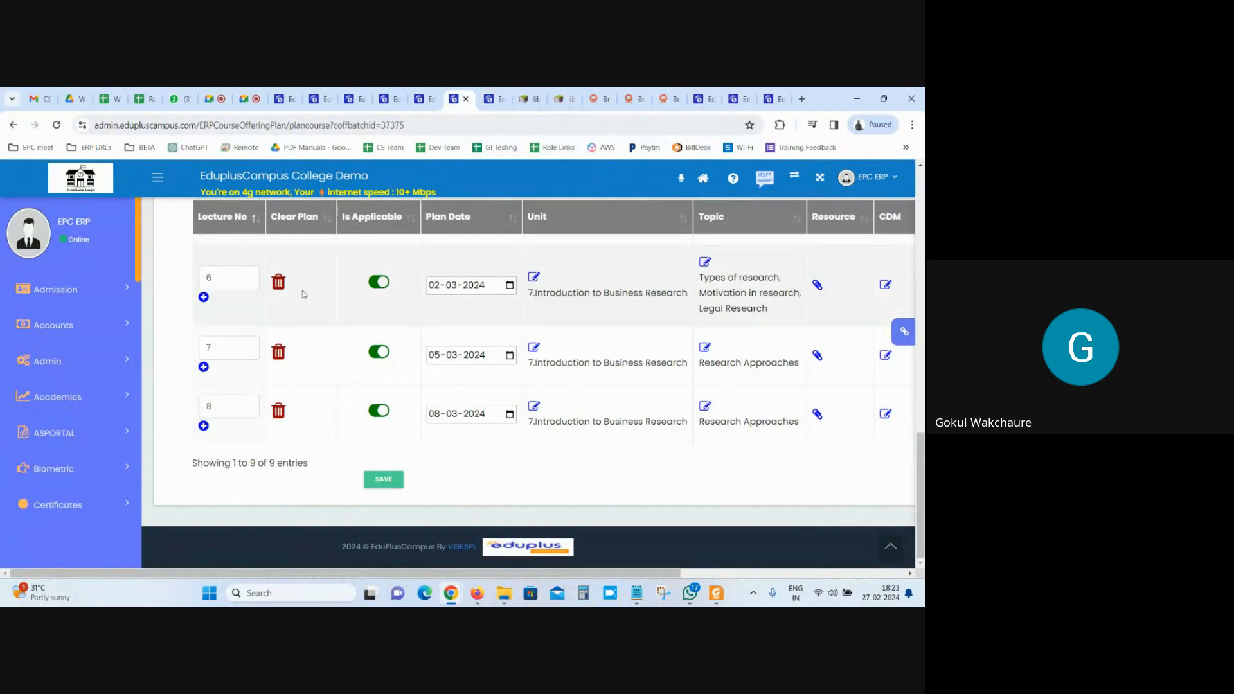
{"action": "left_click", "coordinate": [496, 96]}
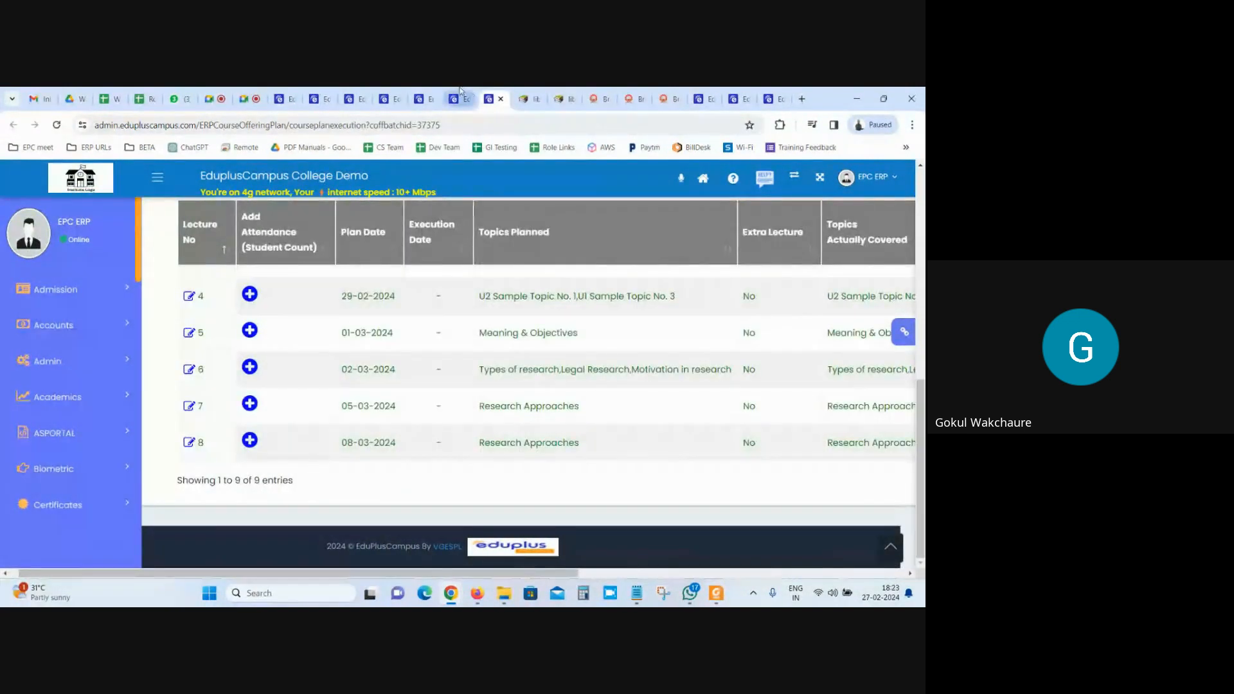
{"action": "left_click", "coordinate": [460, 91]}
{"action": "left_click", "coordinate": [487, 92]}
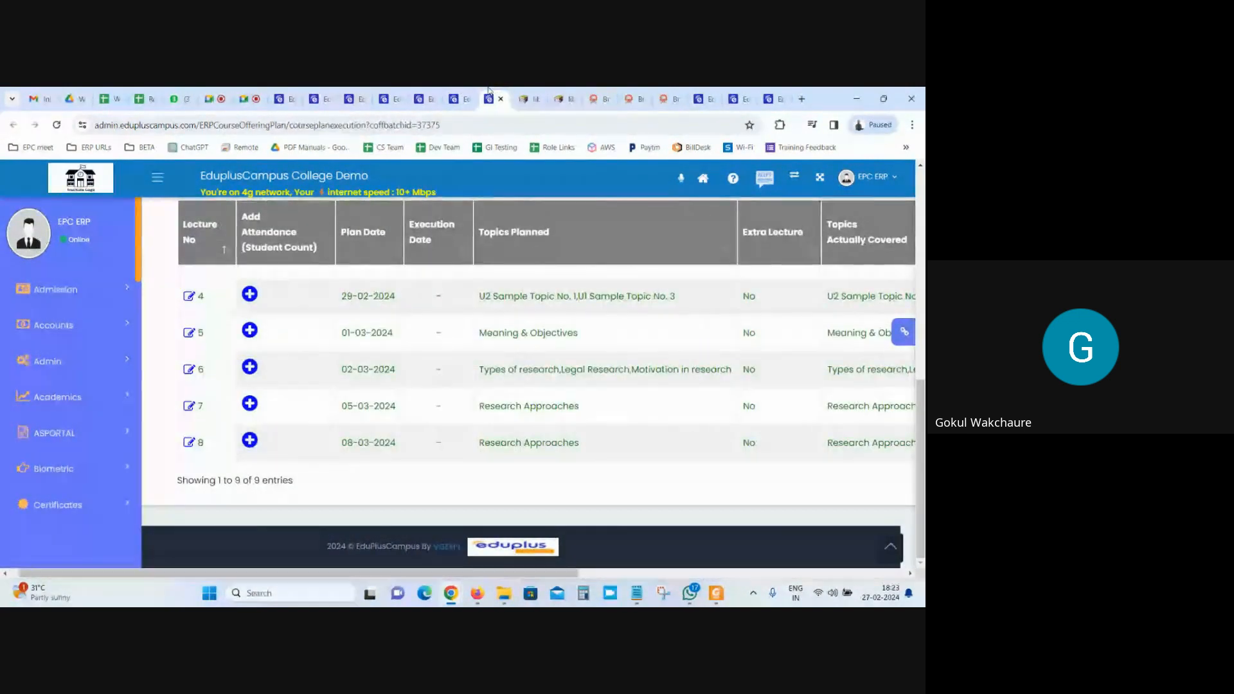
{"action": "scroll", "coordinate": [333, 443], "scroll_direction": "up", "scroll_amount": 1}
{"action": "scroll", "coordinate": [331, 472], "scroll_direction": "up", "scroll_amount": 2}
{"action": "scroll", "coordinate": [331, 471], "scroll_direction": "down", "scroll_amount": 2}
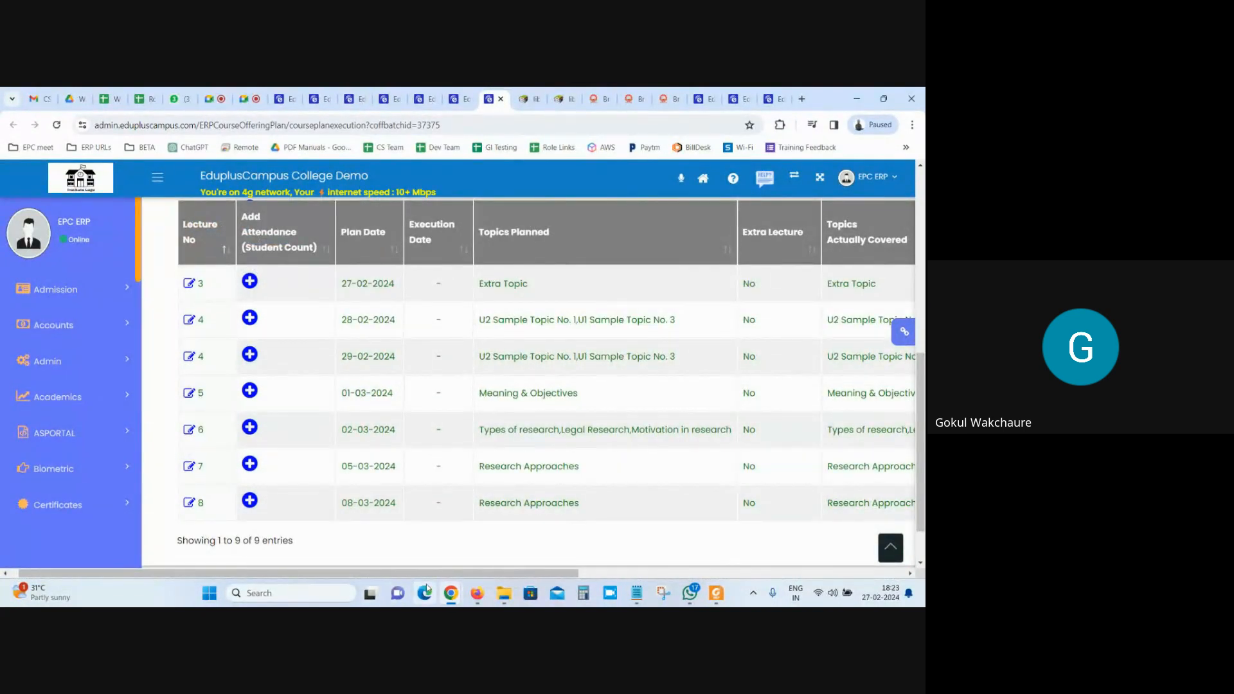
{"action": "scroll", "coordinate": [469, 432], "scroll_direction": "up", "scroll_amount": 2}
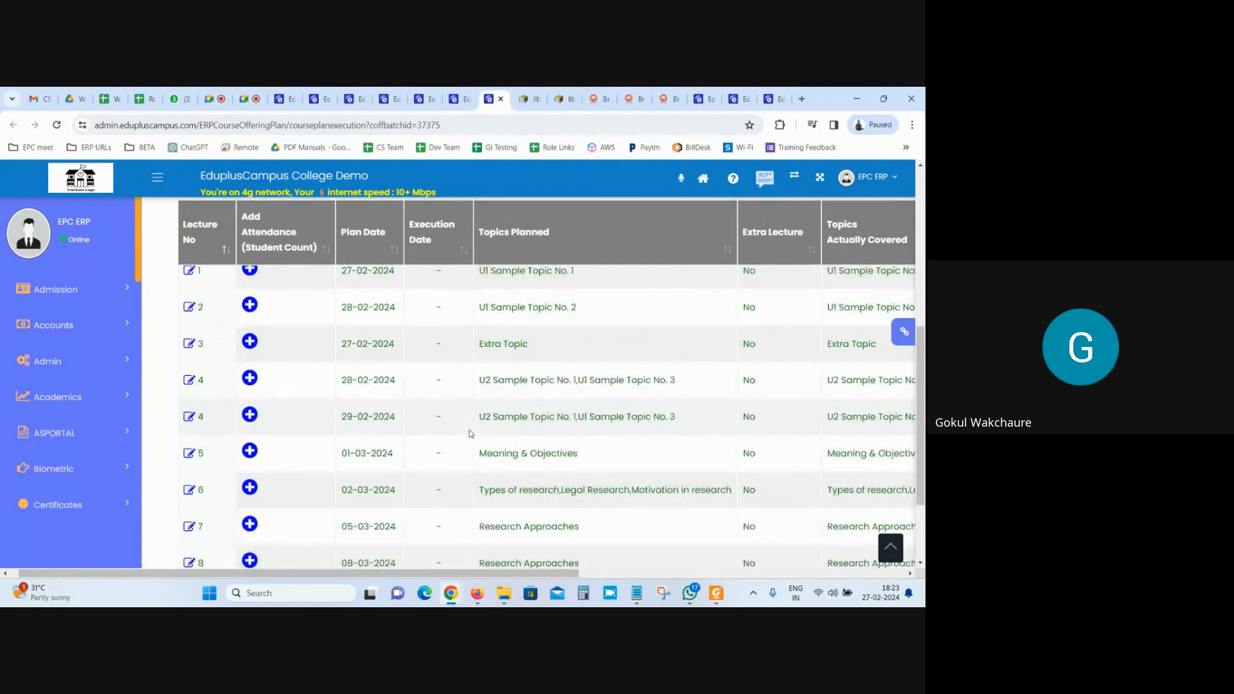
{"action": "scroll", "coordinate": [469, 429], "scroll_direction": "up", "scroll_amount": 3}
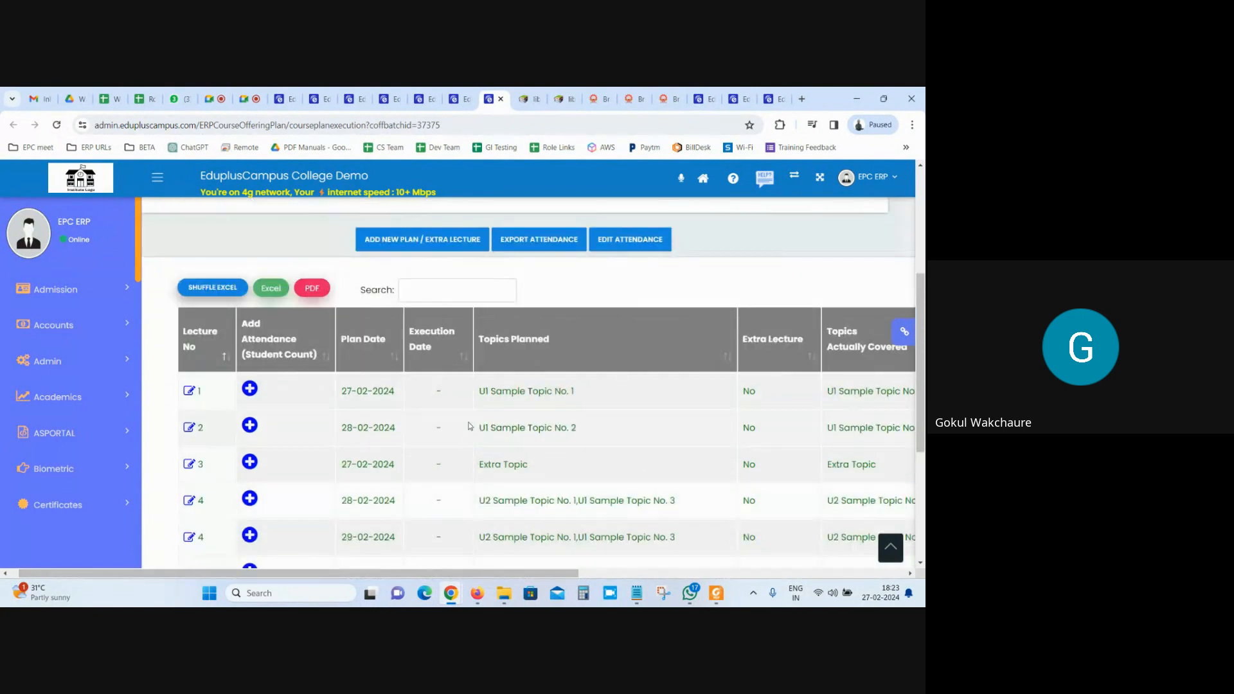
{"action": "left_click", "coordinate": [456, 99]}
{"action": "left_click", "coordinate": [495, 95]}
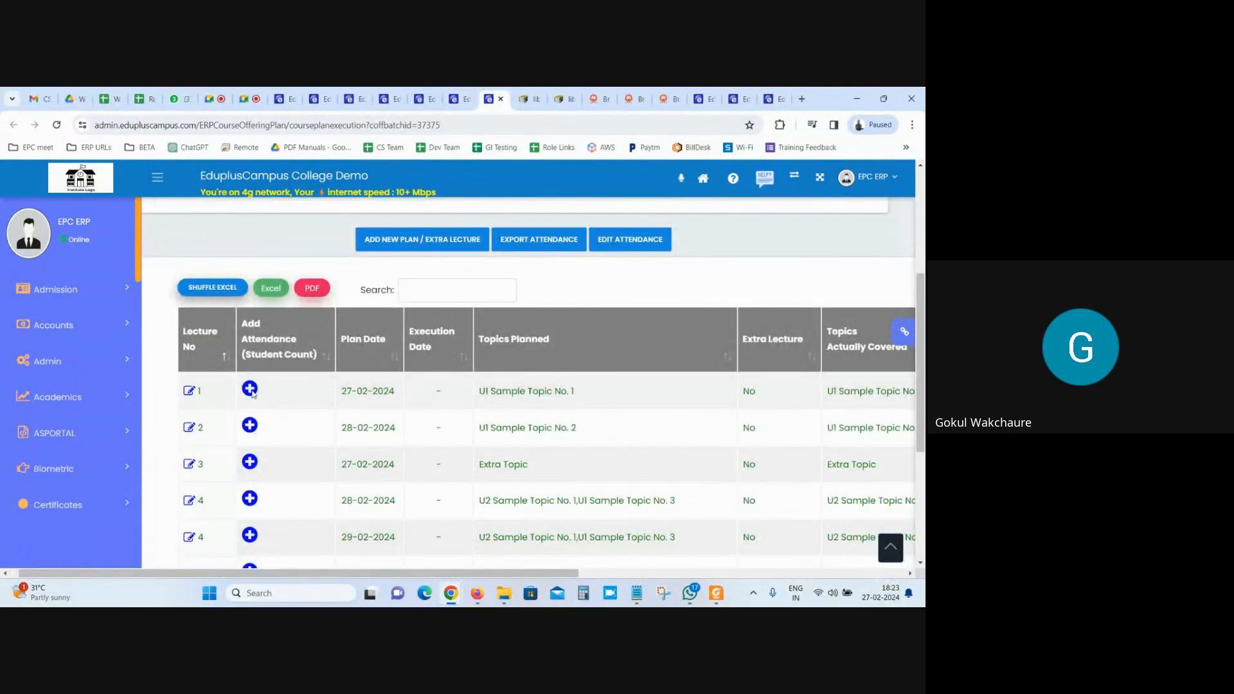
Open the instructor Course Plan in a new tab, list the 2023-24 semester 1 subjects and locate the Execute option.
{"action": "left_click", "coordinate": [424, 98]}
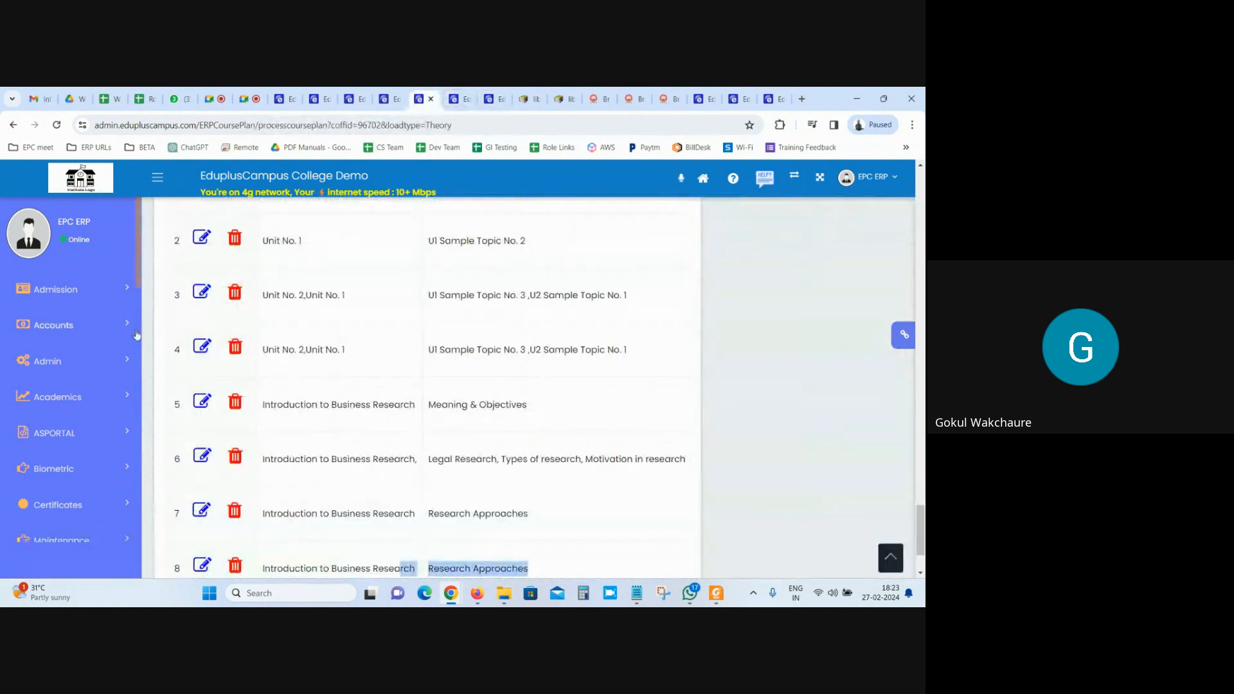
{"action": "left_click", "coordinate": [65, 405]}
{"action": "left_click", "coordinate": [49, 427]}
{"action": "right_click", "coordinate": [68, 490]}
{"action": "left_click", "coordinate": [103, 353]}
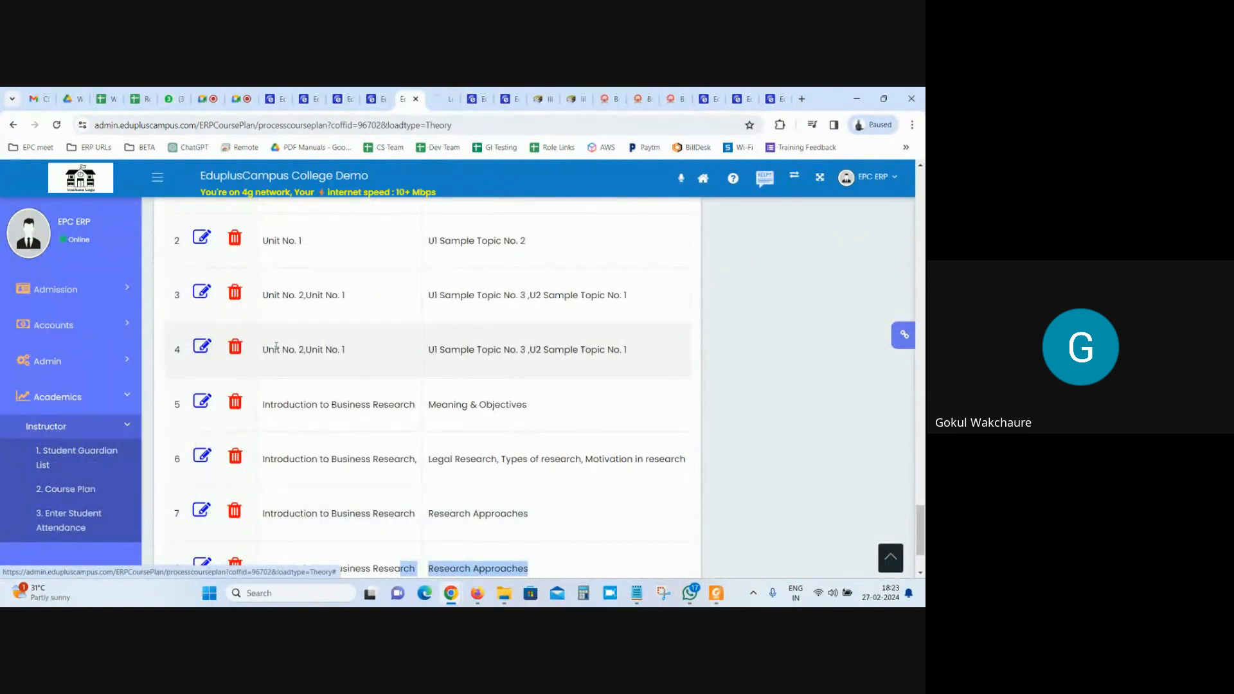
{"action": "left_click", "coordinate": [438, 98]}
{"action": "left_click", "coordinate": [519, 329]}
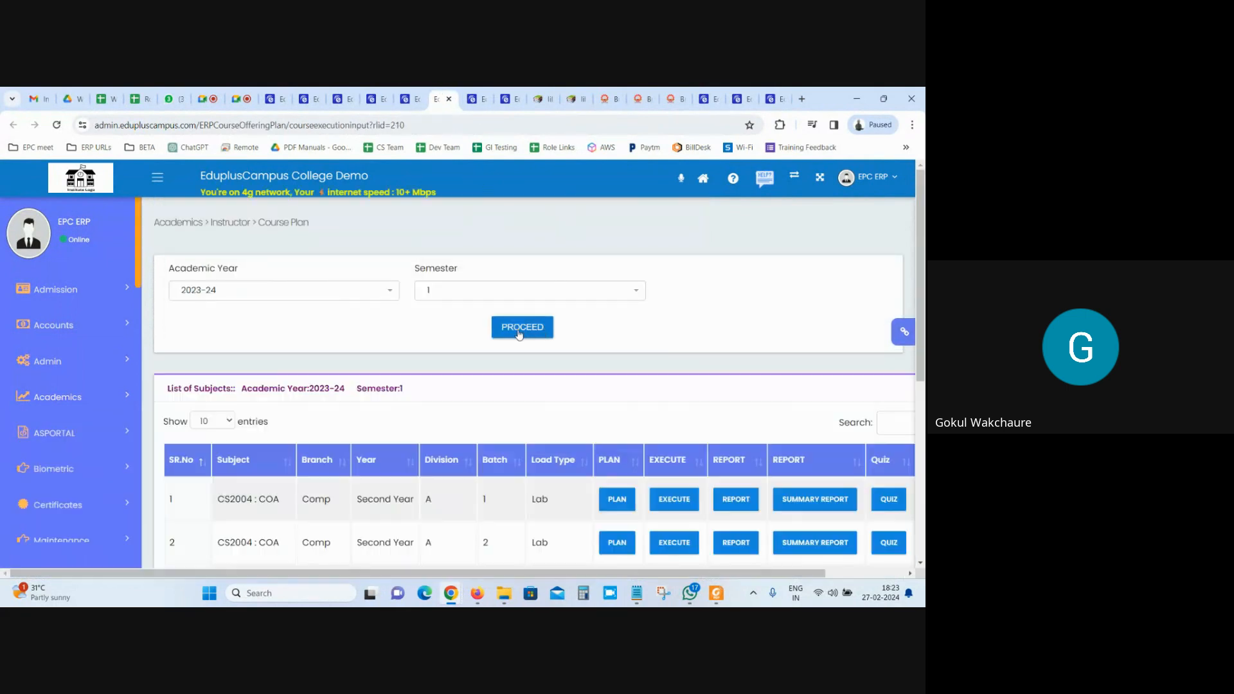
{"action": "left_click", "coordinate": [679, 506]}
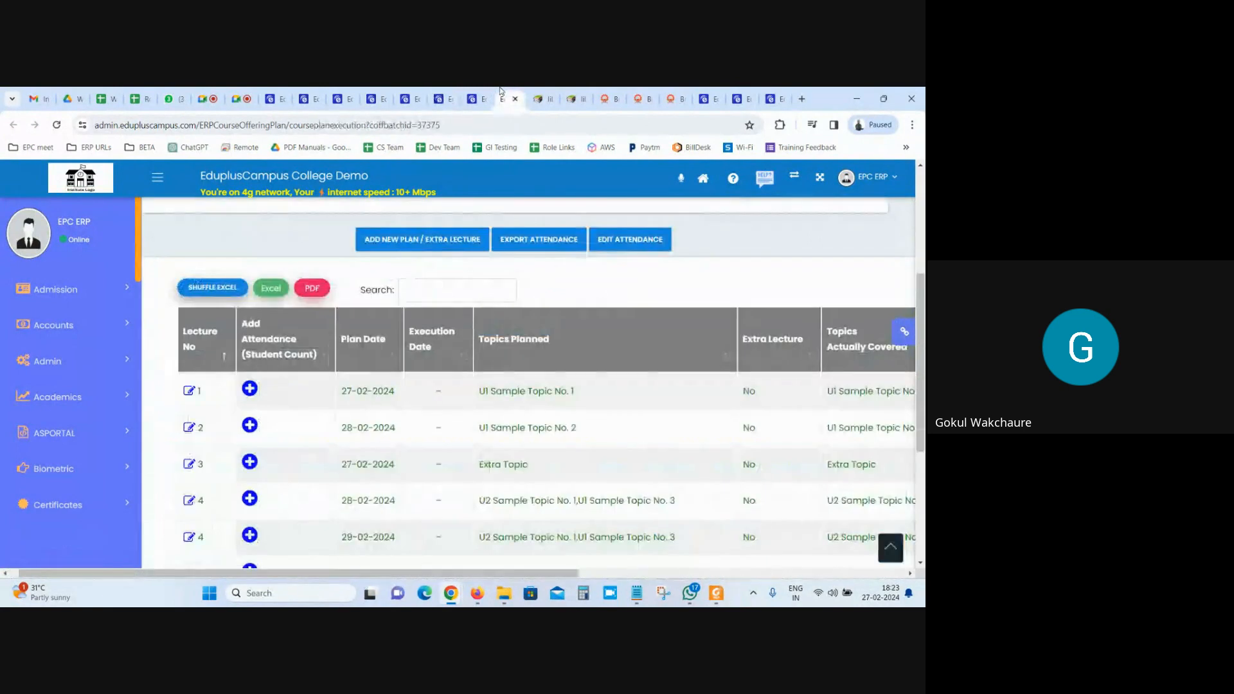
Return to the schedule theory plan and go from it to the course's plan execution page.
{"action": "key", "text": "ctrl+shift+Tab"}
{"action": "scroll", "coordinate": [758, 390], "scroll_direction": "up", "scroll_amount": 10}
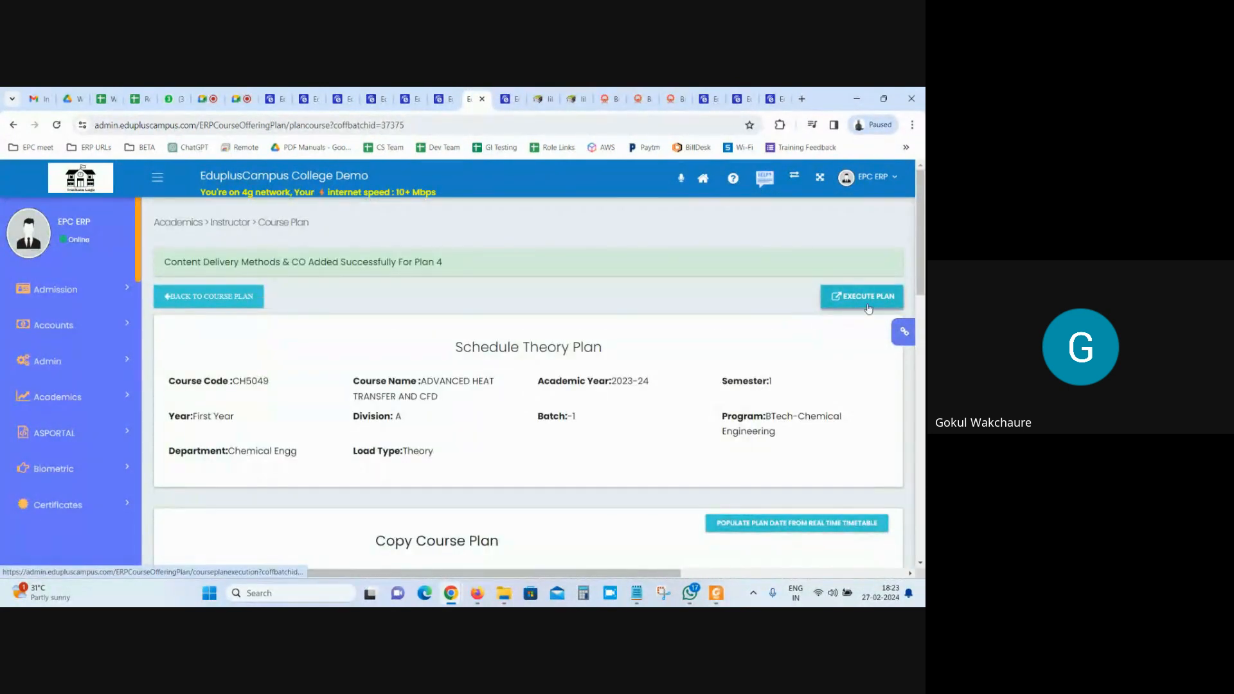
{"action": "left_click", "coordinate": [873, 297]}
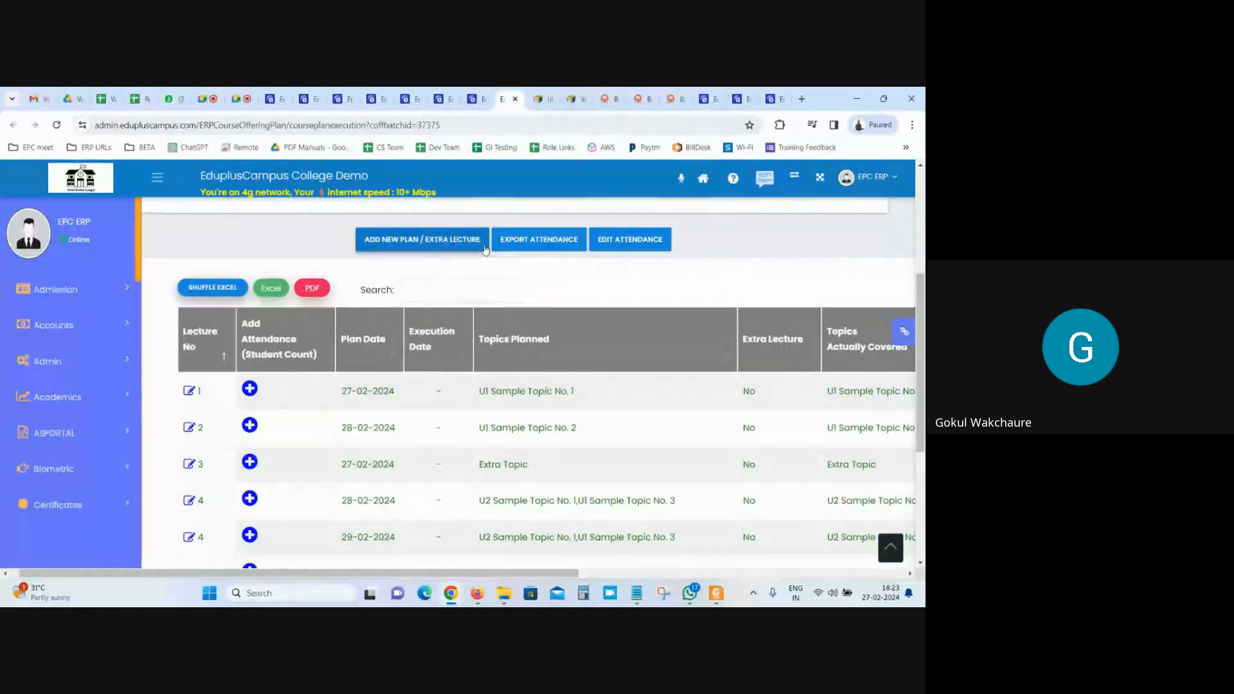
Submit lecture 1 attendance for the 09:00 : 10:00 slot, marking everyone present except students 7 and 8.
{"action": "left_click", "coordinate": [250, 388]}
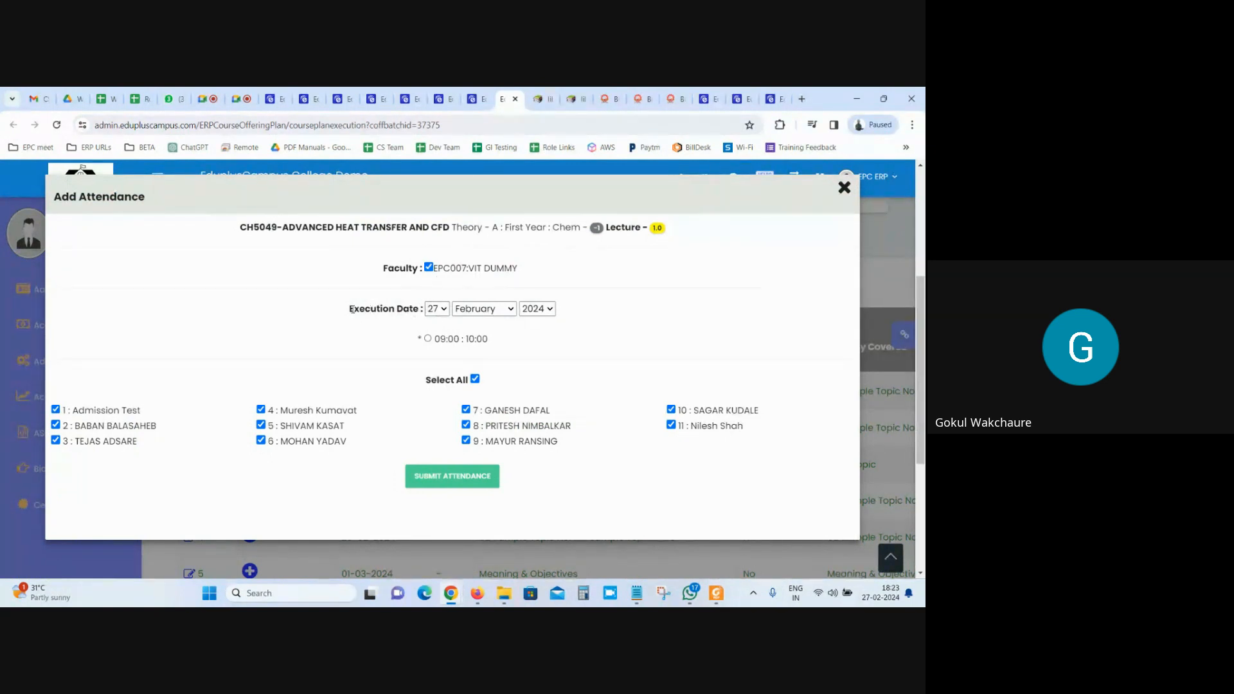
{"action": "left_click_drag", "start_coordinate": [351, 309], "coordinate": [408, 309]}
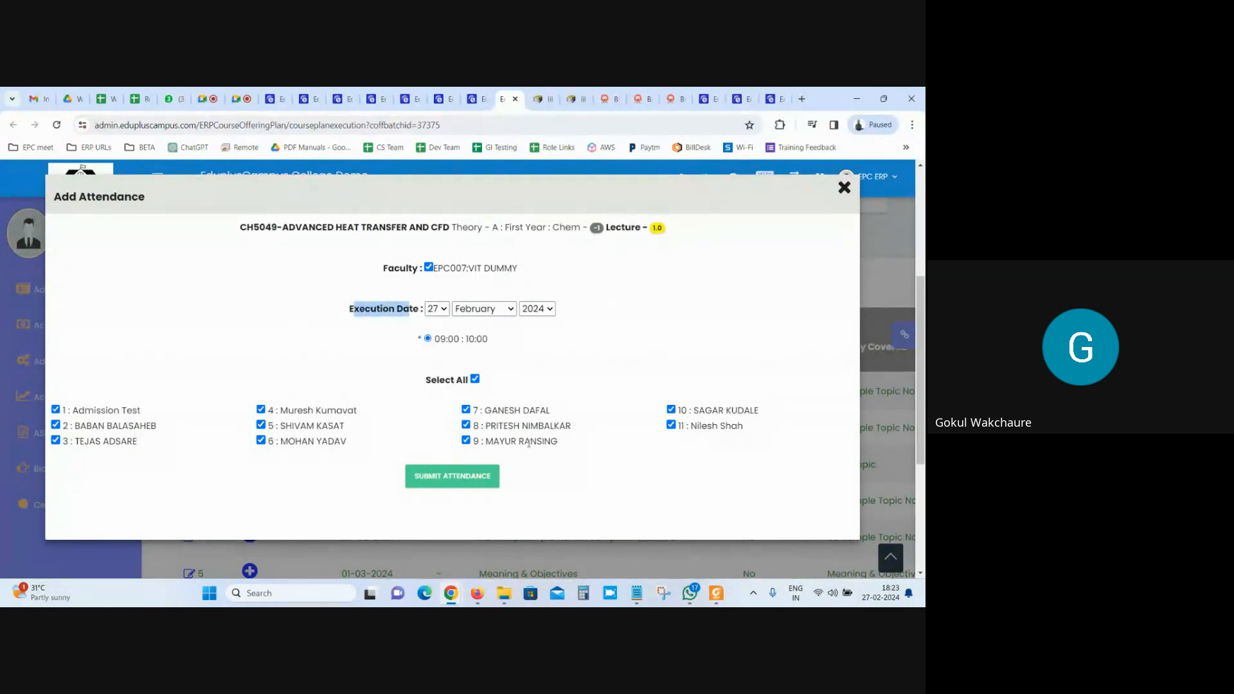
{"action": "left_click", "coordinate": [474, 379]}
{"action": "left_click", "coordinate": [475, 379]}
{"action": "left_click", "coordinate": [465, 409]}
{"action": "left_click", "coordinate": [466, 425]}
{"action": "left_click", "coordinate": [449, 476]}
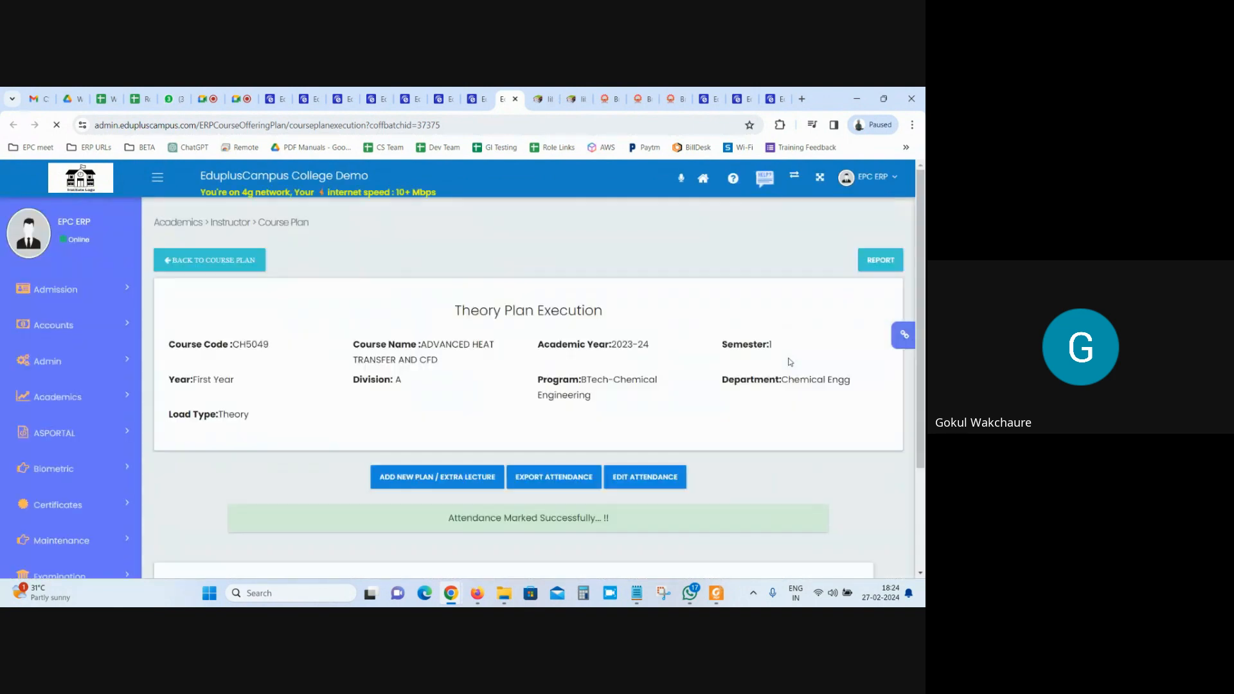
Resubmit the lecture 1 attendance with student 7 marked present and student 9 marked absent.
{"action": "scroll", "coordinate": [710, 379], "scroll_direction": "down", "scroll_amount": 1}
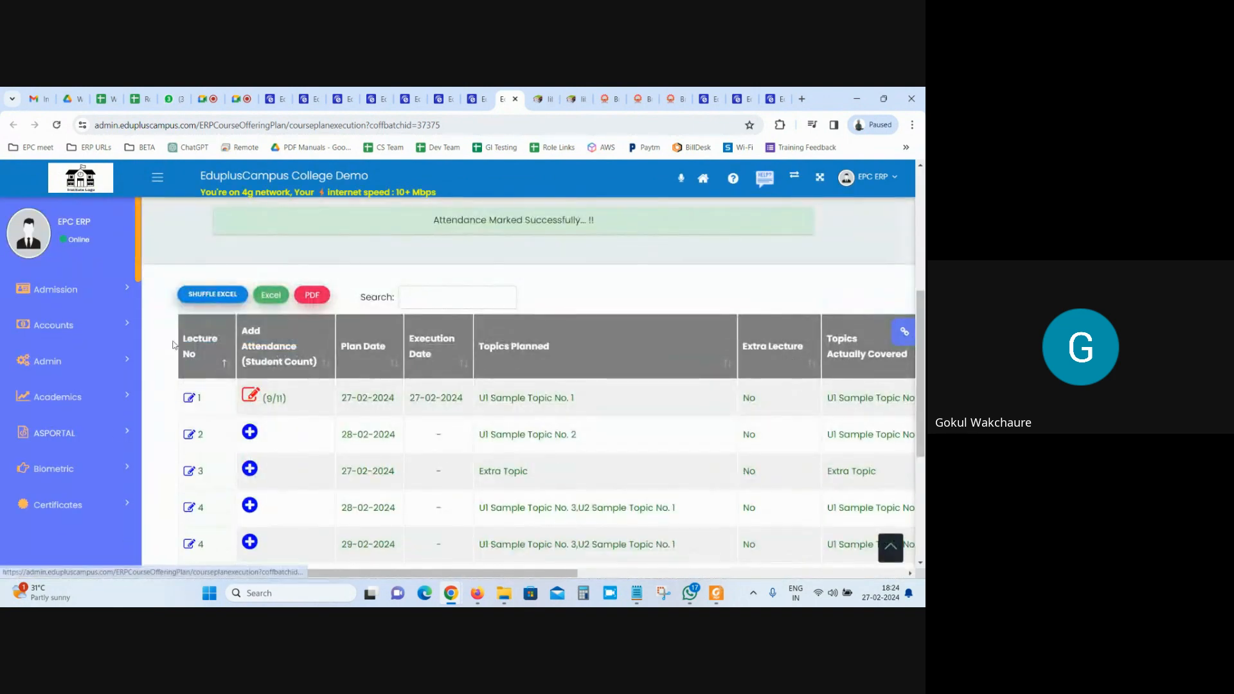
{"action": "double_click", "coordinate": [270, 397]}
{"action": "scroll", "coordinate": [269, 398], "scroll_direction": "down", "scroll_amount": 3}
{"action": "scroll", "coordinate": [272, 401], "scroll_direction": "up", "scroll_amount": 4}
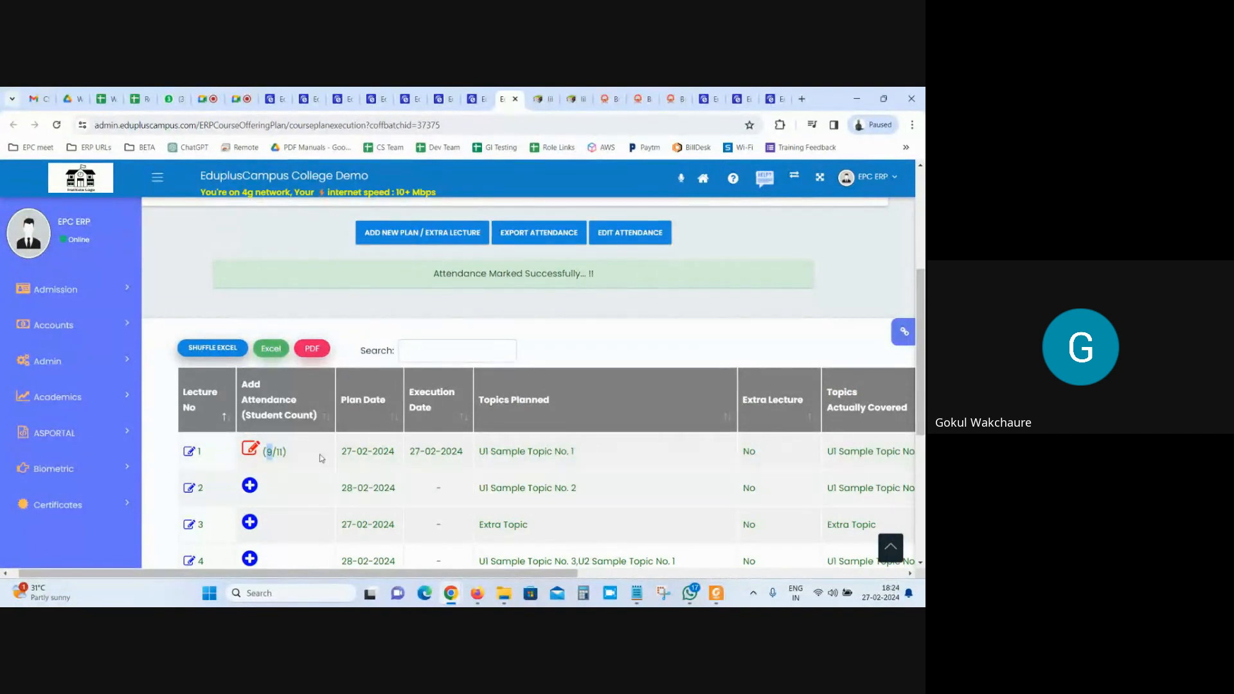
{"action": "left_click", "coordinate": [250, 450]}
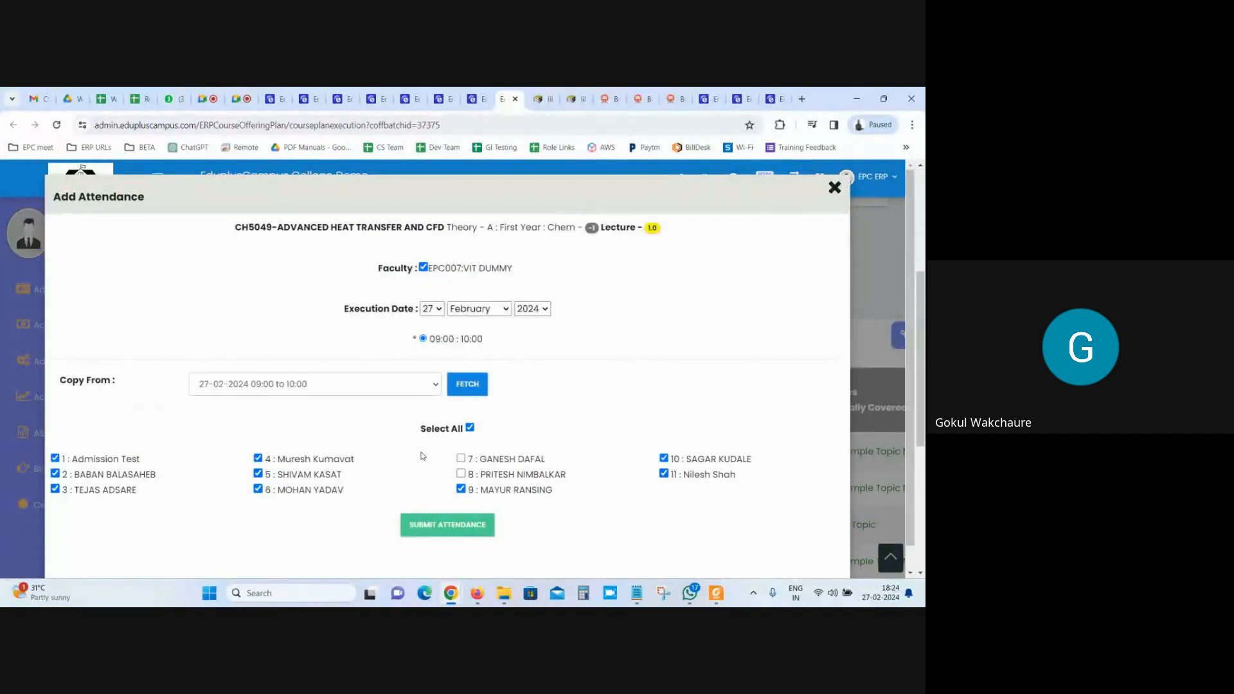
{"action": "left_click", "coordinate": [461, 457]}
{"action": "left_click", "coordinate": [461, 489]}
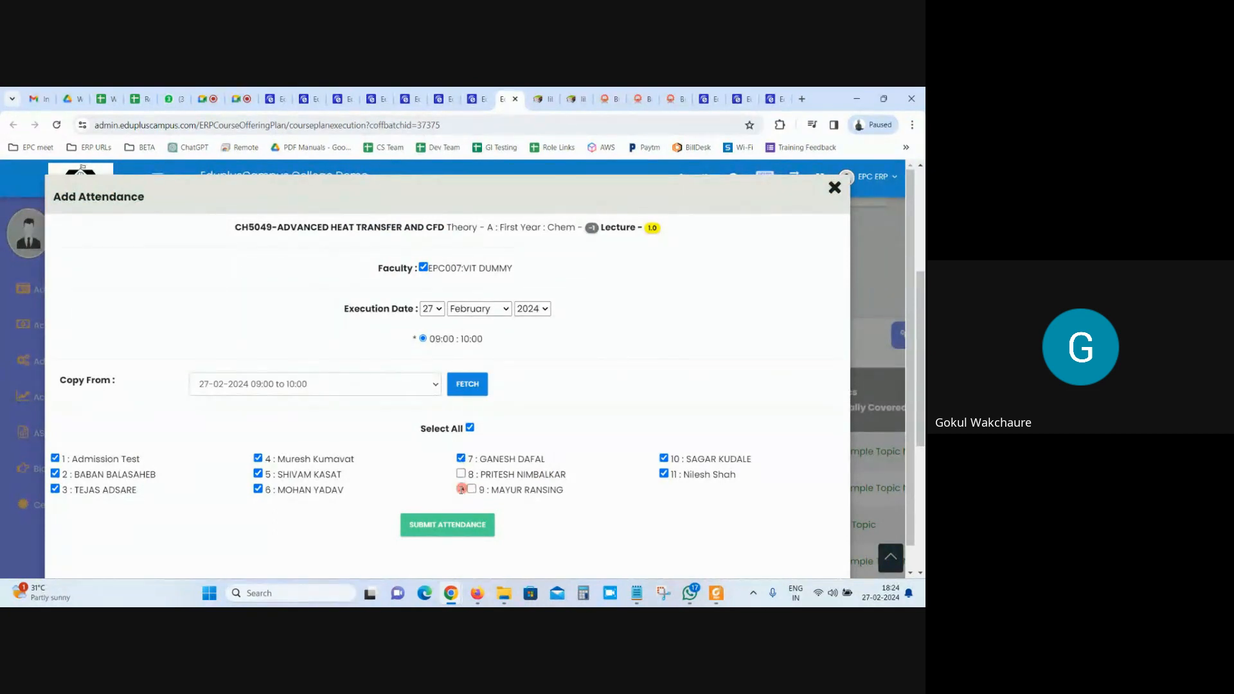
{"action": "left_click", "coordinate": [478, 534]}
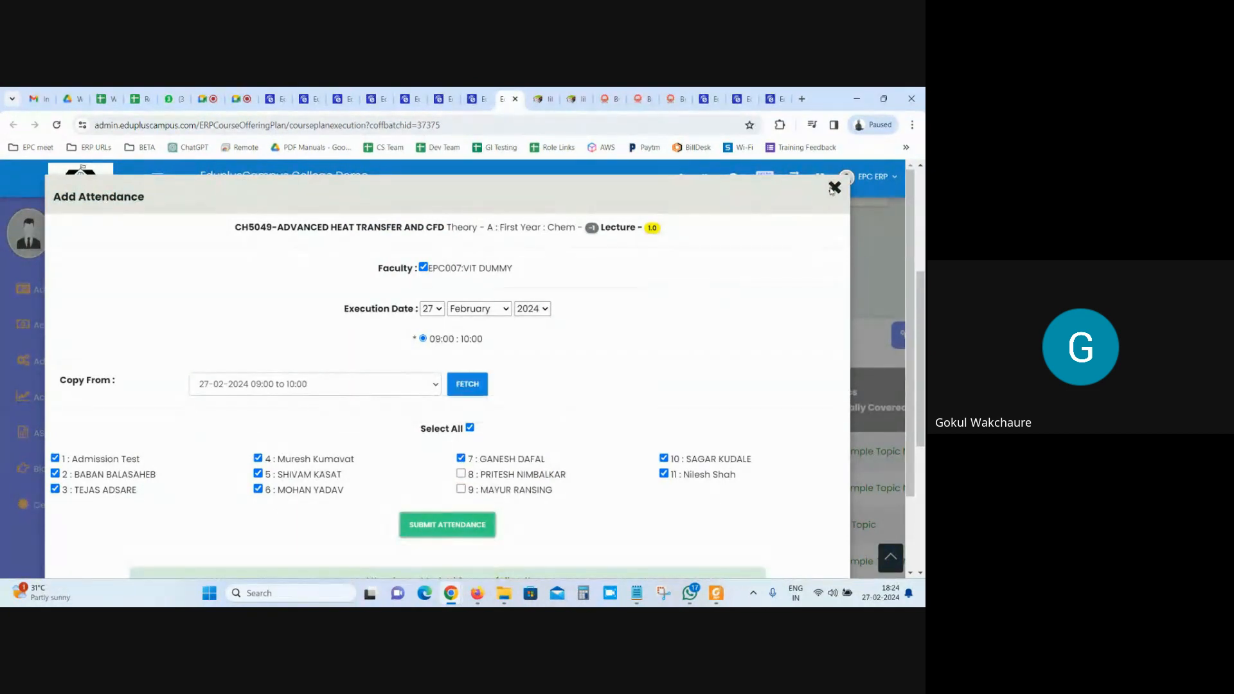
Reopen the lecture 1 attendance to check student 7's marking, and close it.
{"action": "scroll", "coordinate": [681, 393], "scroll_direction": "up", "scroll_amount": 5}
{"action": "scroll", "coordinate": [681, 393], "scroll_direction": "down", "scroll_amount": 5}
{"action": "scroll", "coordinate": [681, 393], "scroll_direction": "down", "scroll_amount": 3}
{"action": "scroll", "coordinate": [681, 393], "scroll_direction": "up", "scroll_amount": 6}
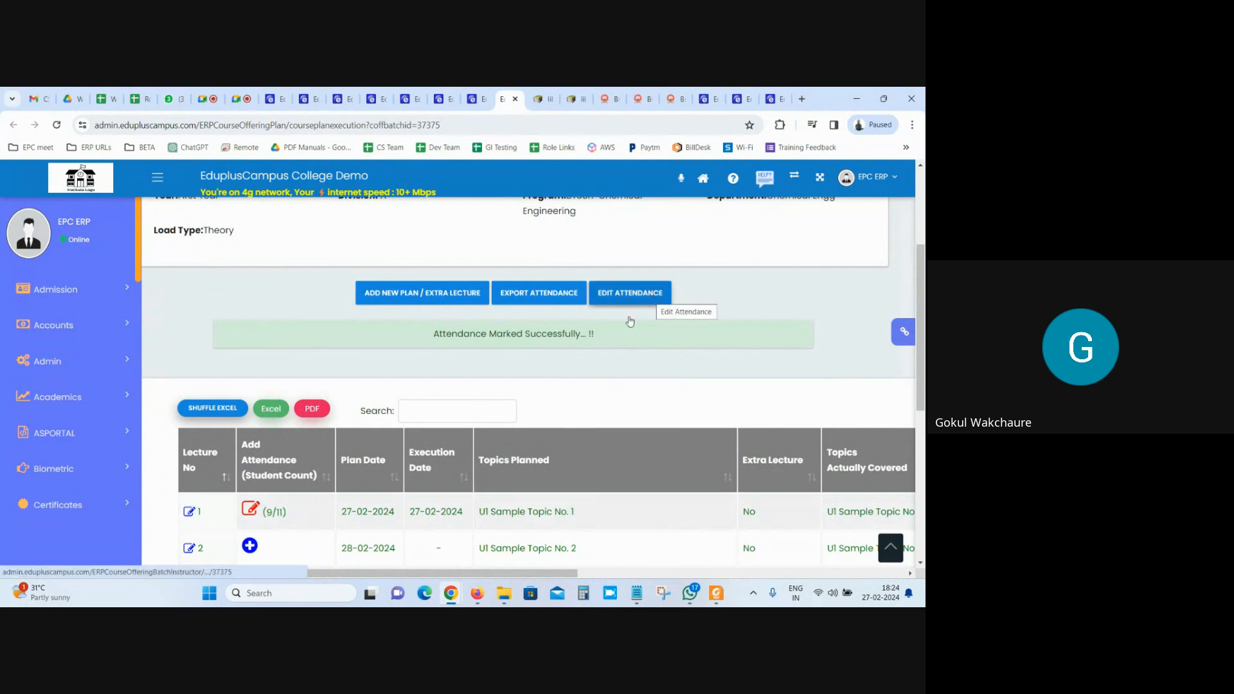
{"action": "left_click", "coordinate": [247, 514]}
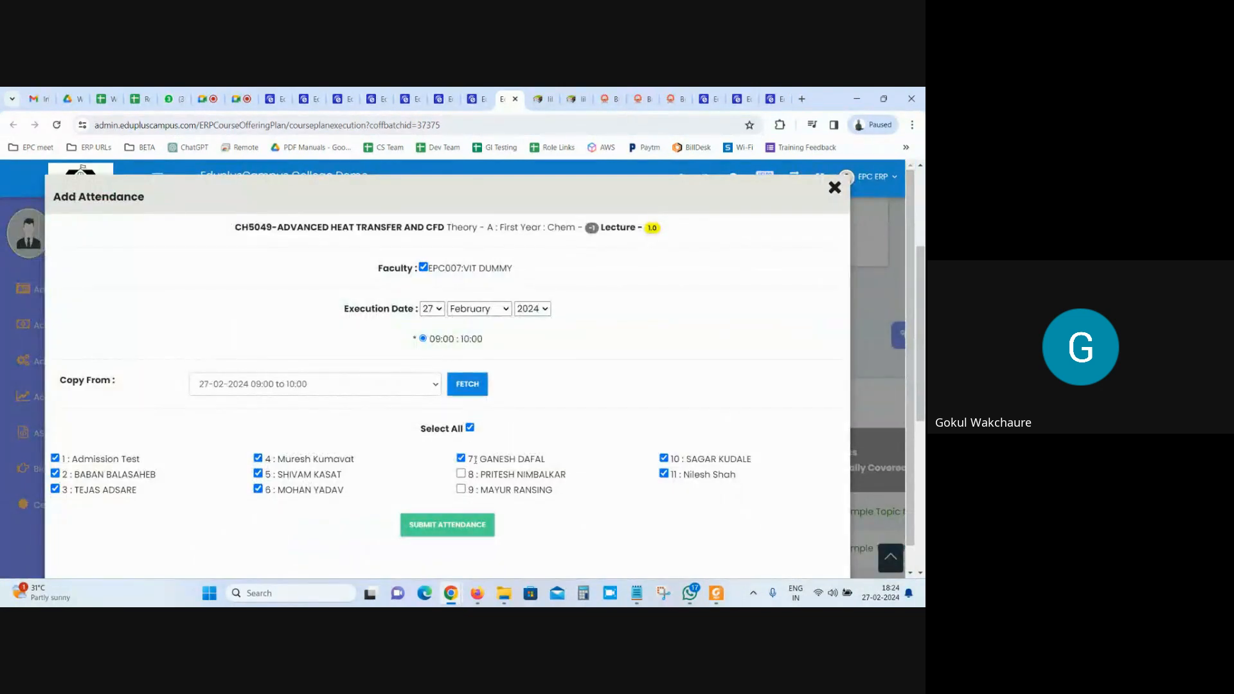
{"action": "left_click_drag", "start_coordinate": [477, 460], "coordinate": [576, 461]}
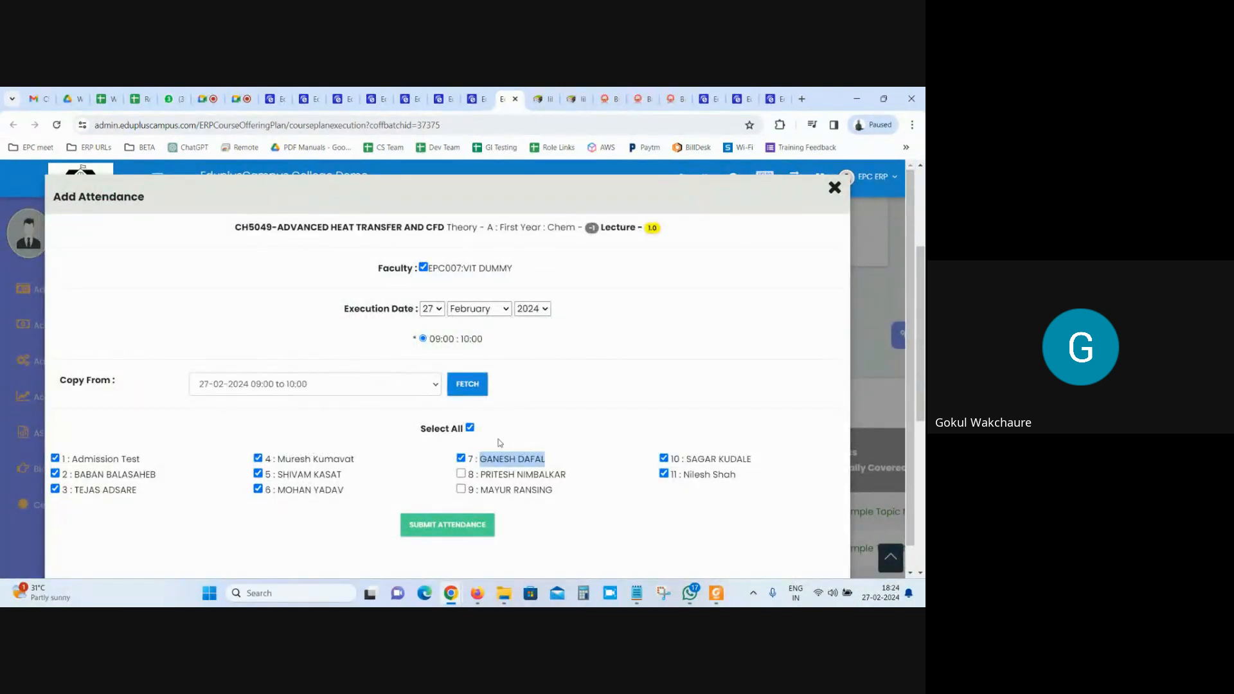
{"action": "left_click", "coordinate": [834, 187]}
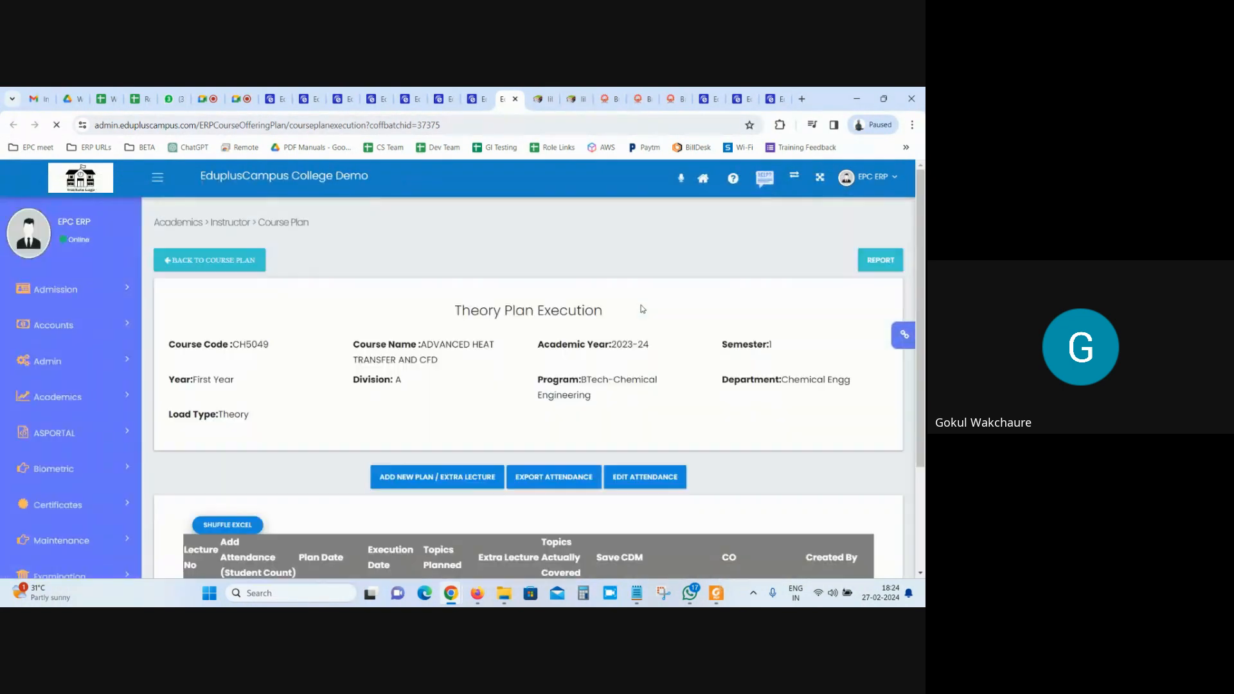
Go to Edit Attendance and open the lecture 1 record of 27-Feb-2024 down to its student list.
{"action": "left_click", "coordinate": [622, 294]}
{"action": "scroll", "coordinate": [623, 295], "scroll_direction": "down", "scroll_amount": 5}
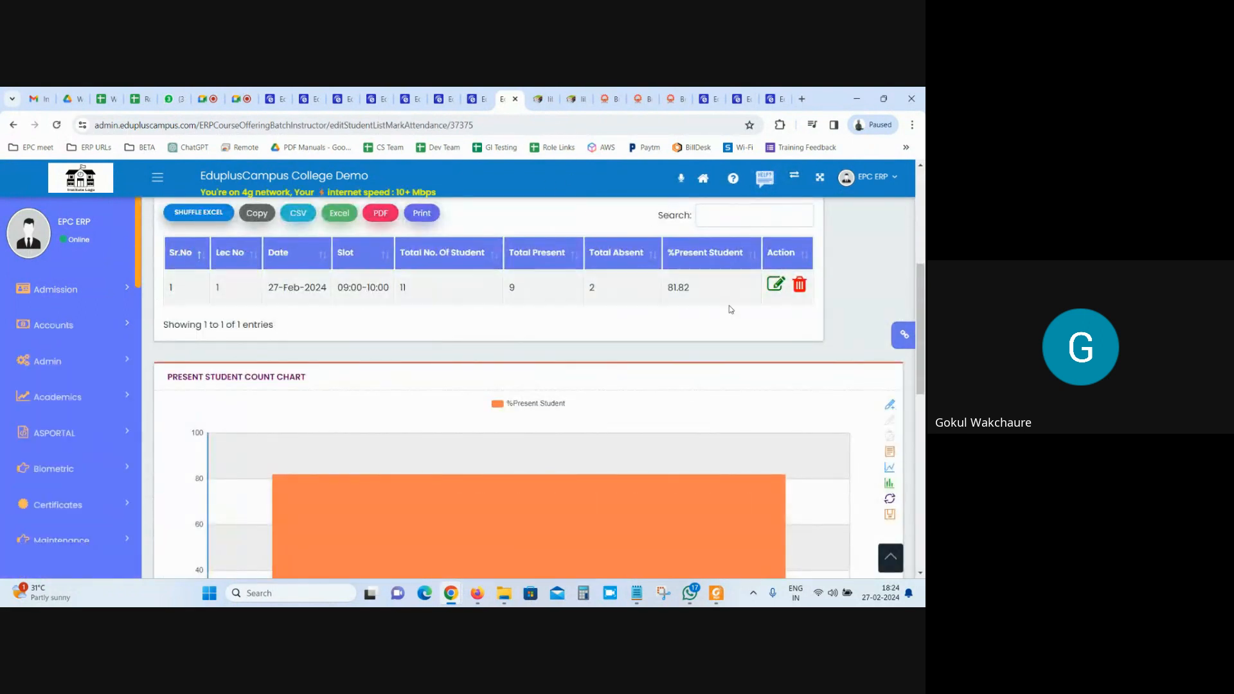
{"action": "left_click", "coordinate": [775, 288]}
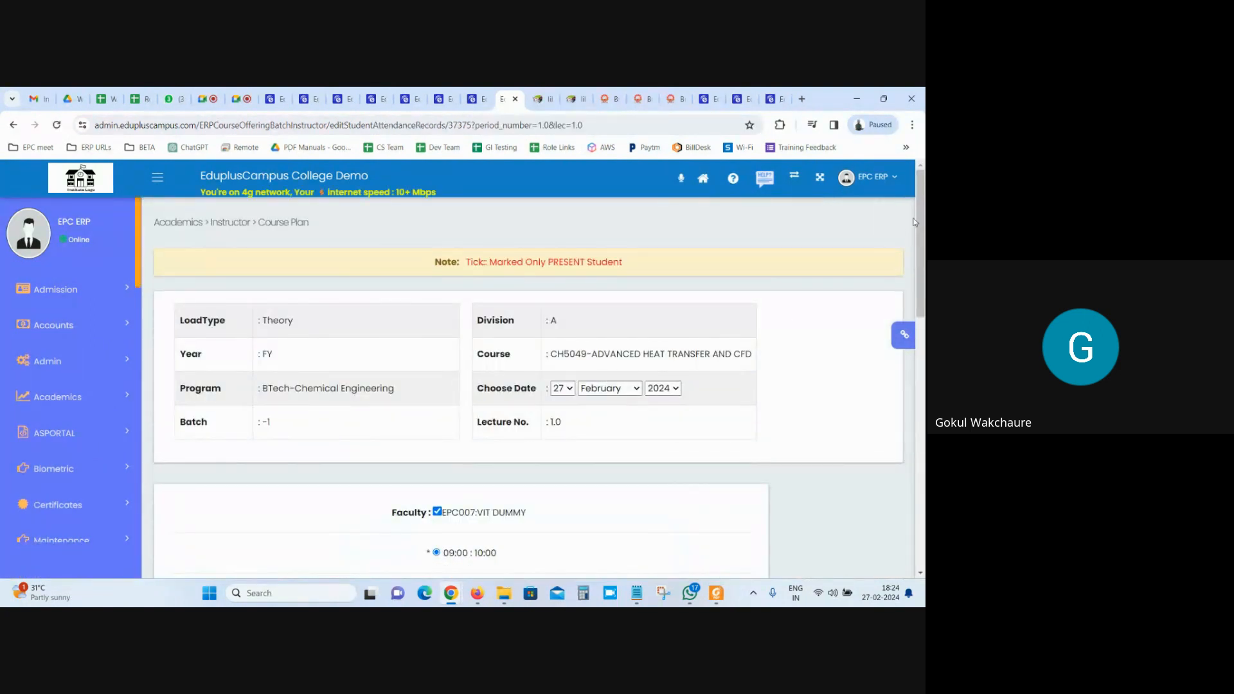
{"action": "left_click_drag", "start_coordinate": [920, 206], "coordinate": [921, 216]}
{"action": "scroll", "coordinate": [172, 459], "scroll_direction": "down", "scroll_amount": 4}
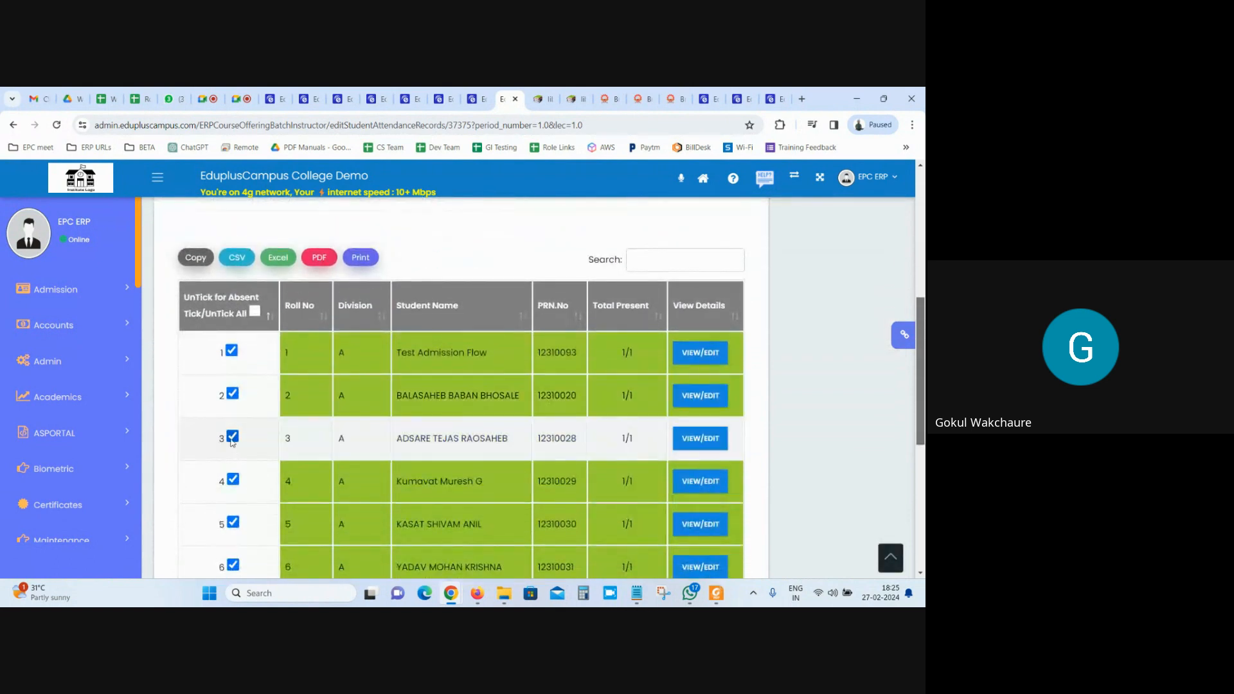
Switch roll numbers 4 and 5 to absent and back to present.
{"action": "left_click", "coordinate": [232, 479]}
{"action": "left_click", "coordinate": [233, 479]}
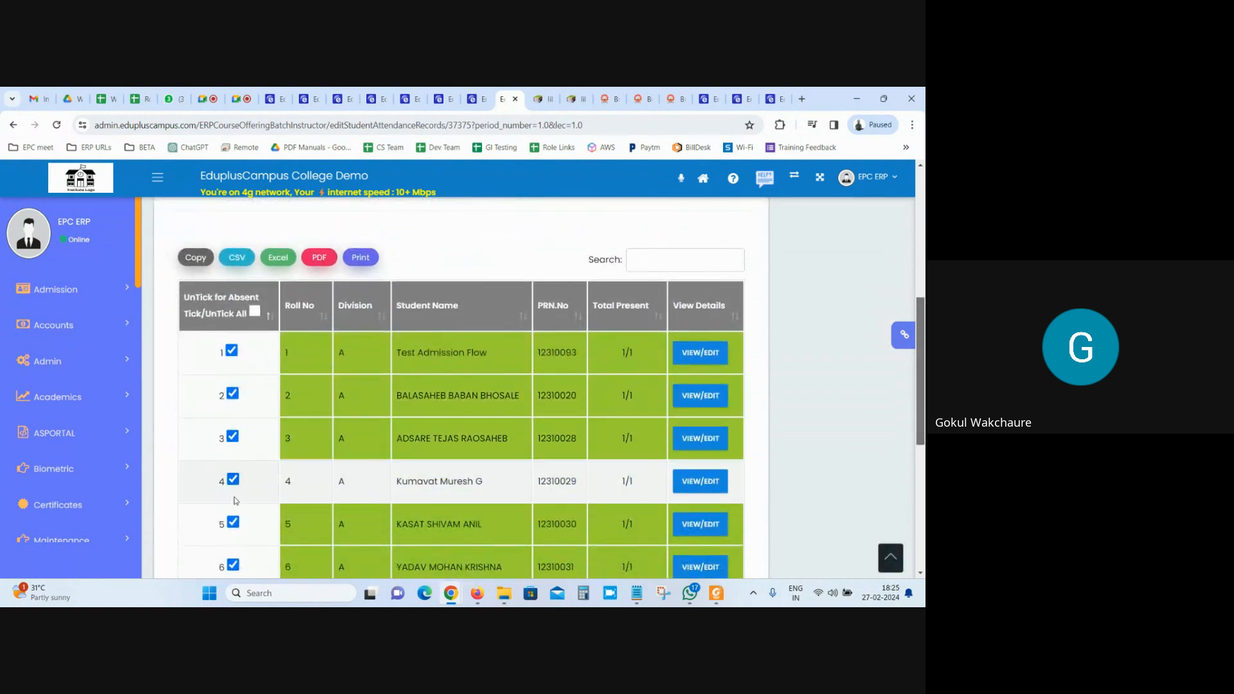
{"action": "left_click", "coordinate": [233, 522]}
{"action": "left_click", "coordinate": [233, 522]}
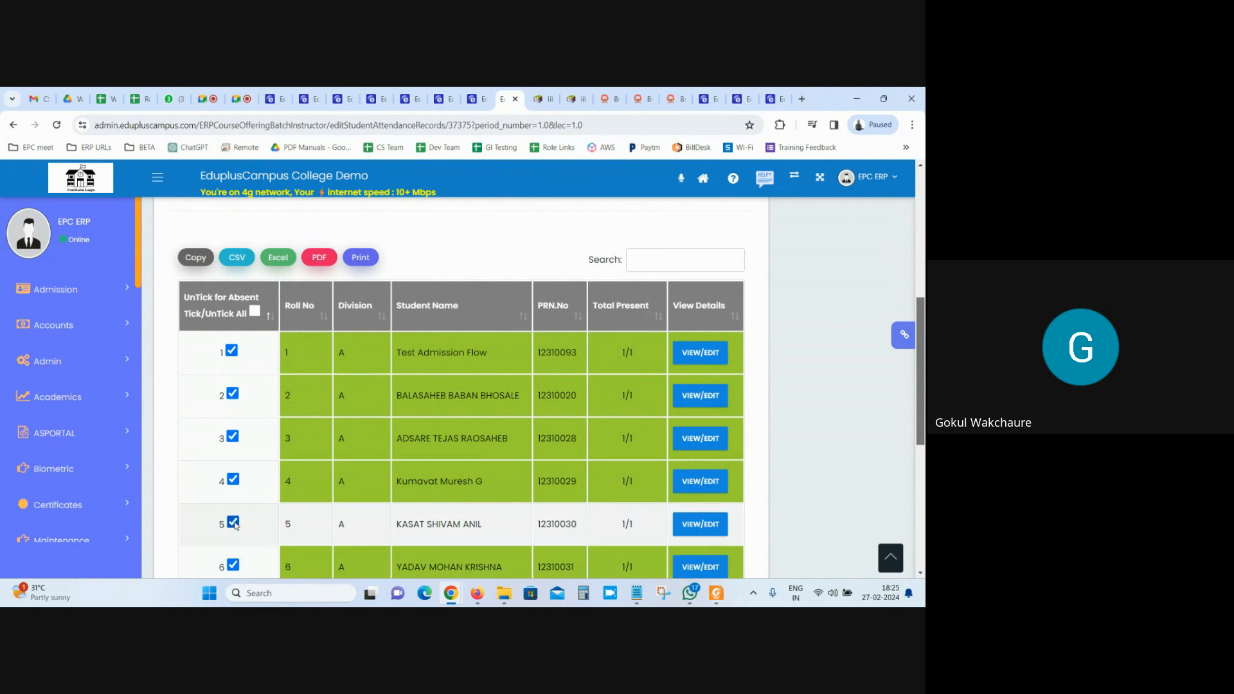
Open the attendance details of roll number 7 and delete that student's lecture 1 attendance record.
{"action": "scroll", "coordinate": [309, 454], "scroll_direction": "down", "scroll_amount": 3}
{"action": "left_click_drag", "start_coordinate": [394, 369], "coordinate": [503, 369]}
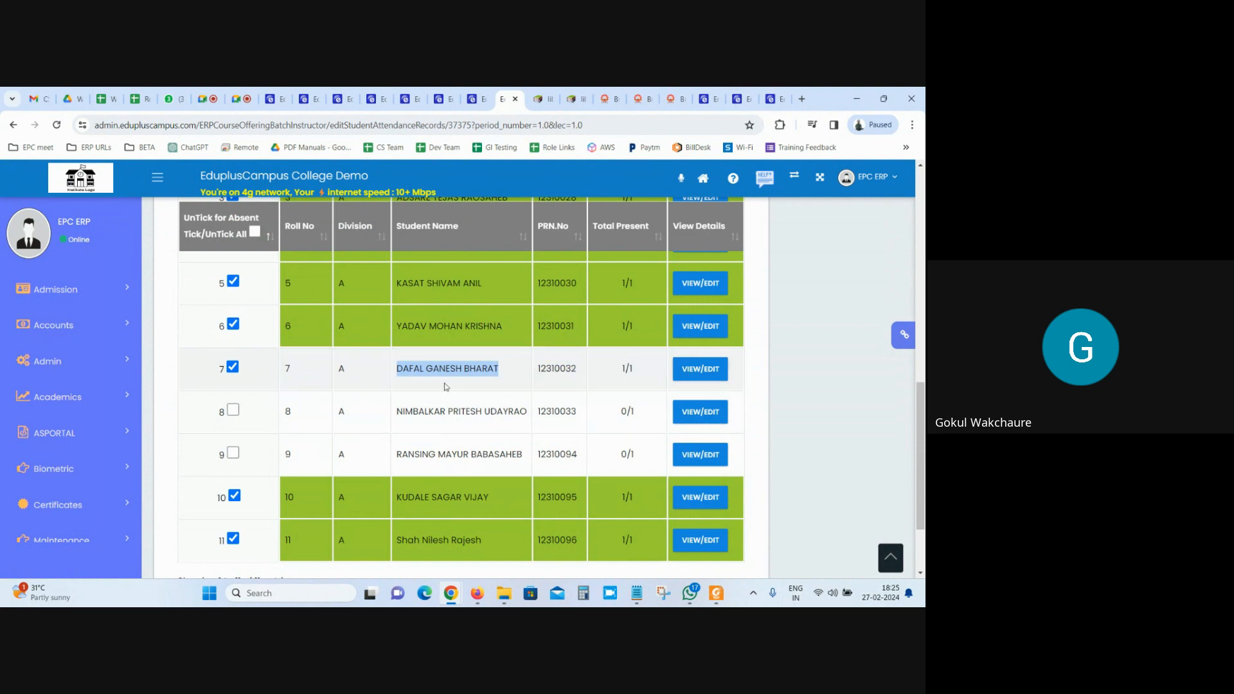
{"action": "left_click", "coordinate": [447, 371]}
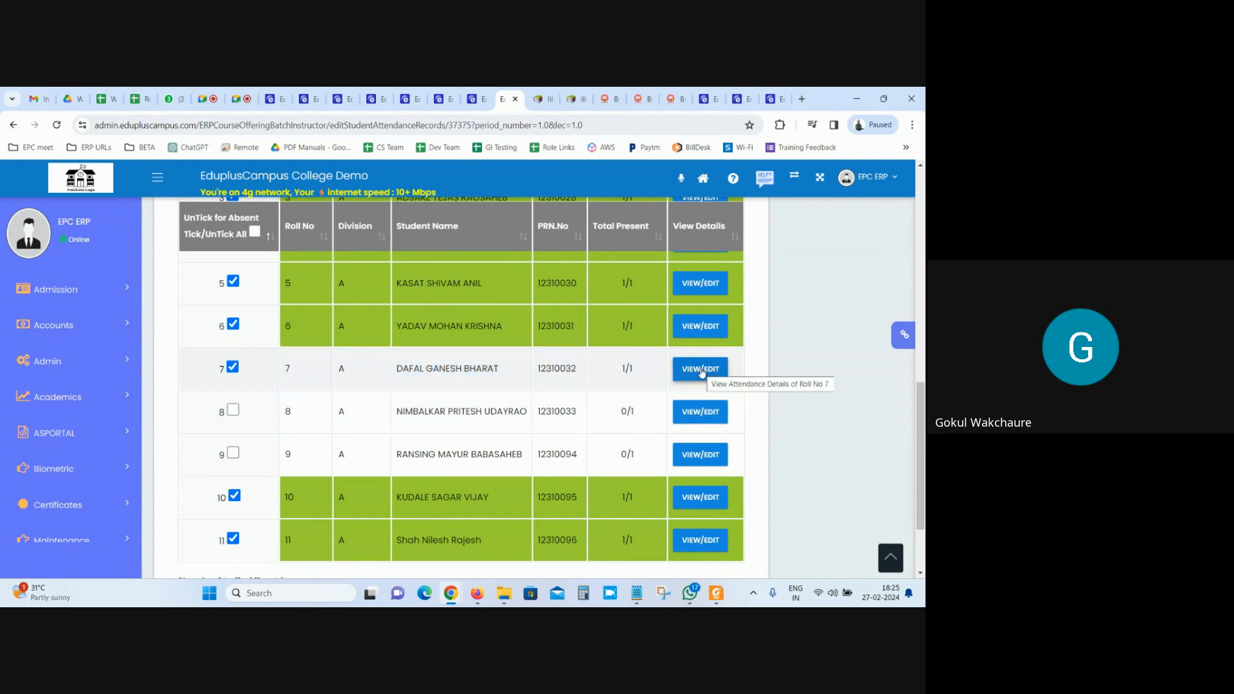
{"action": "left_click", "coordinate": [700, 369]}
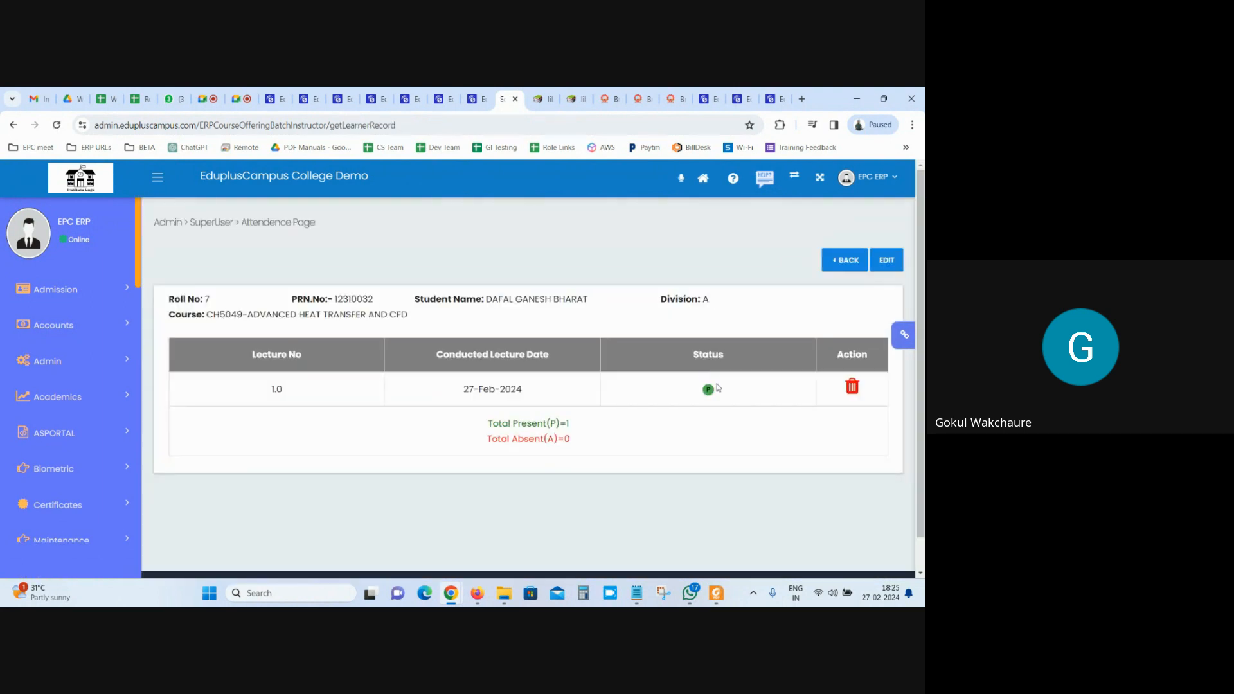
{"action": "left_click_drag", "start_coordinate": [459, 299], "coordinate": [607, 300]}
{"action": "left_click", "coordinate": [852, 386]}
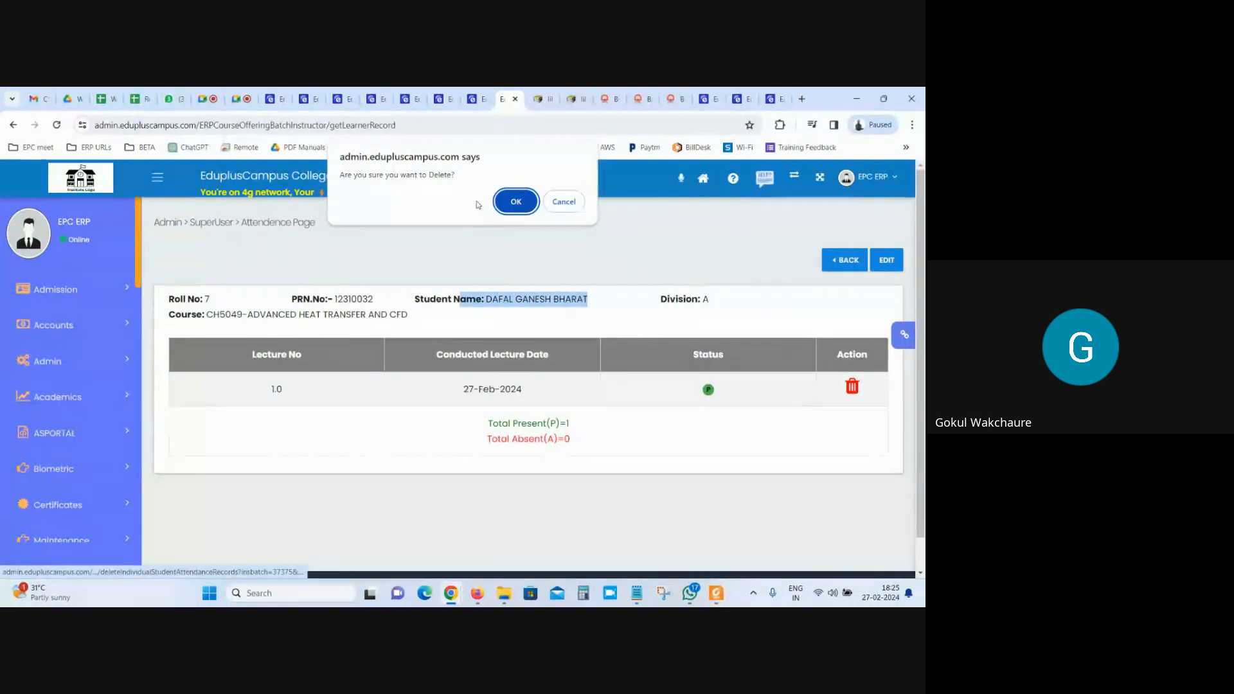
{"action": "left_click", "coordinate": [516, 201]}
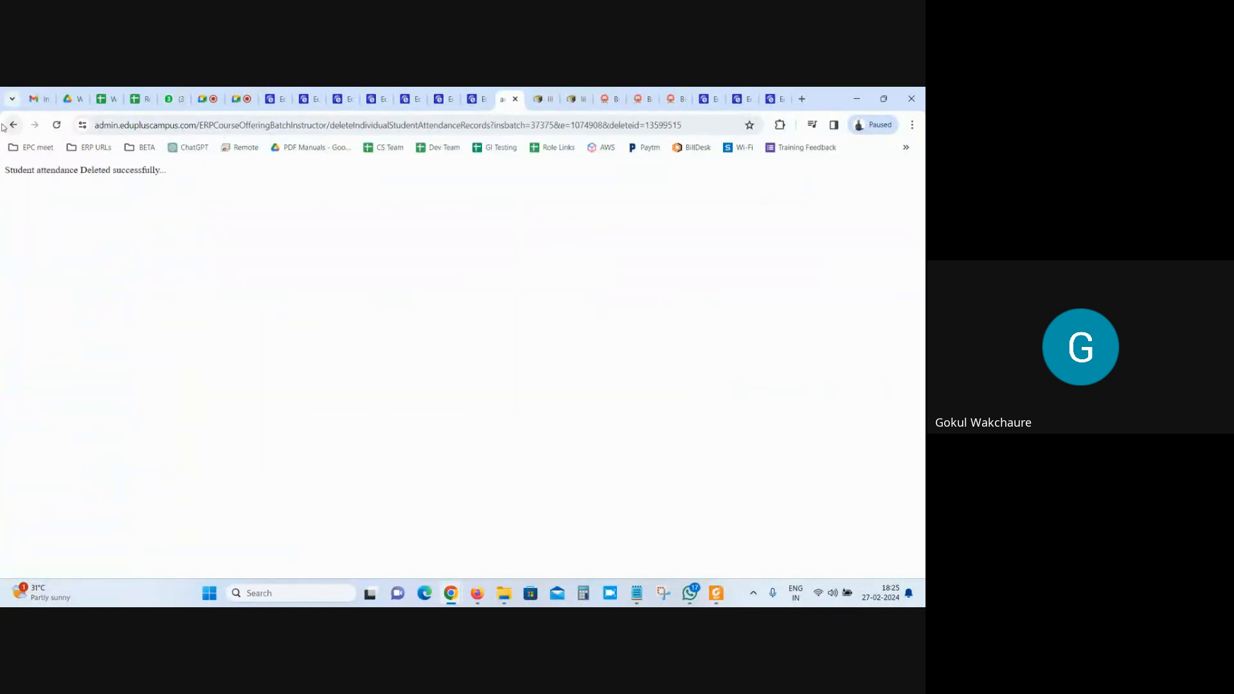
Return to the theory plan execution page and reload it.
{"action": "left_click", "coordinate": [13, 124]}
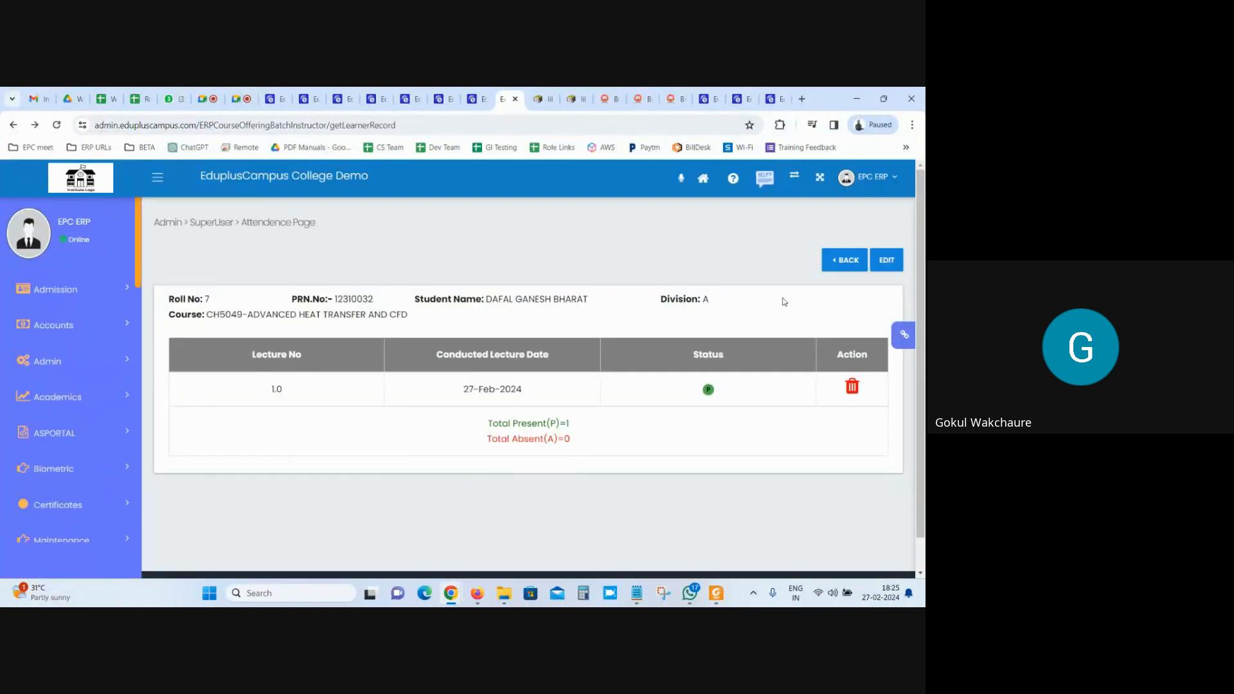
{"action": "left_click", "coordinate": [845, 262]}
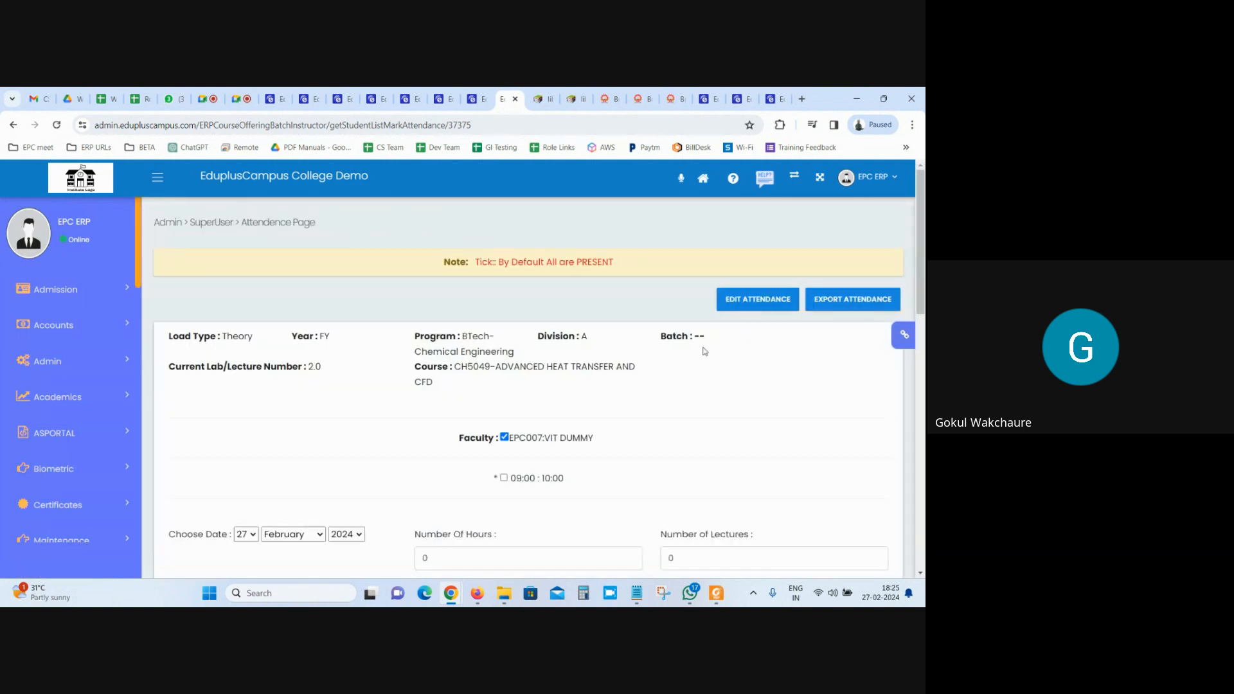
{"action": "left_click", "coordinate": [13, 126]}
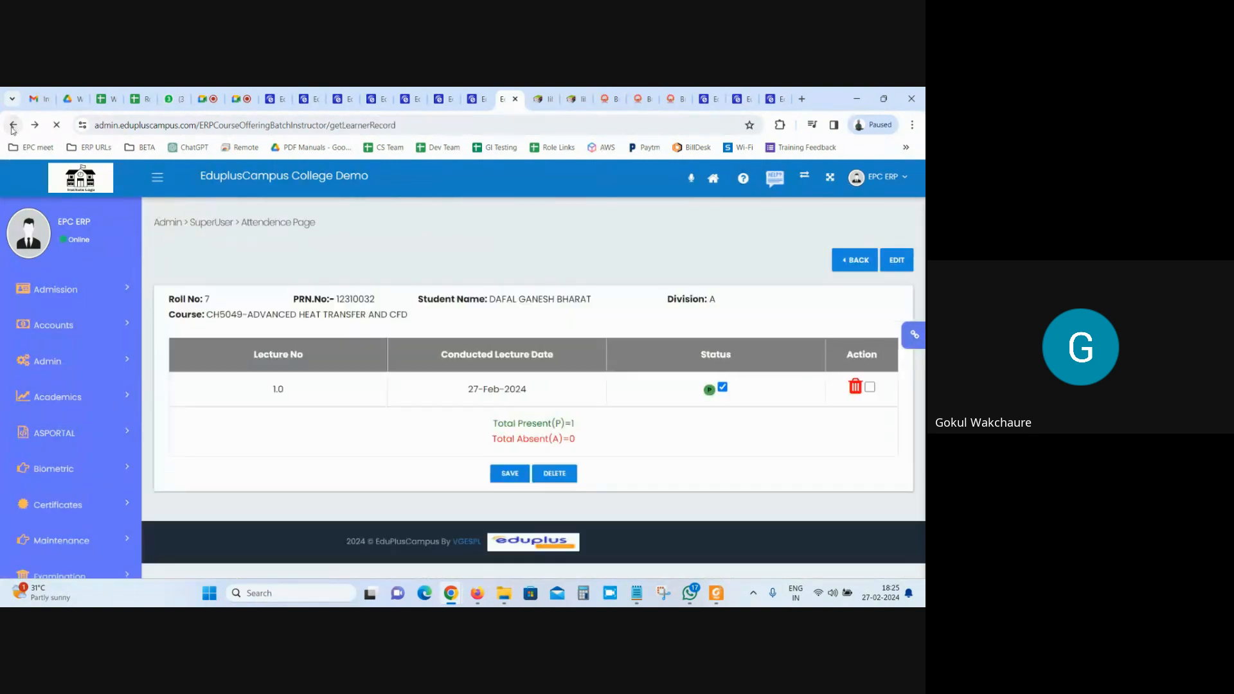
{"action": "left_click", "coordinate": [12, 124]}
{"action": "left_click", "coordinate": [13, 125]}
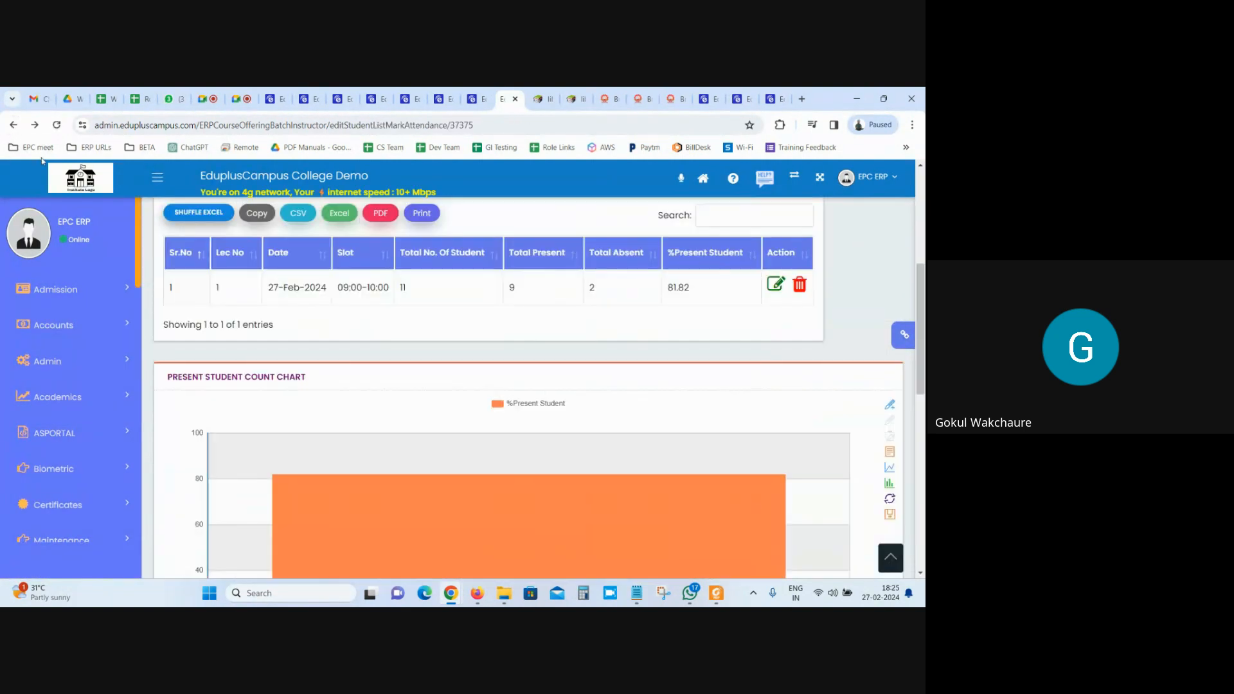
{"action": "left_click", "coordinate": [13, 125]}
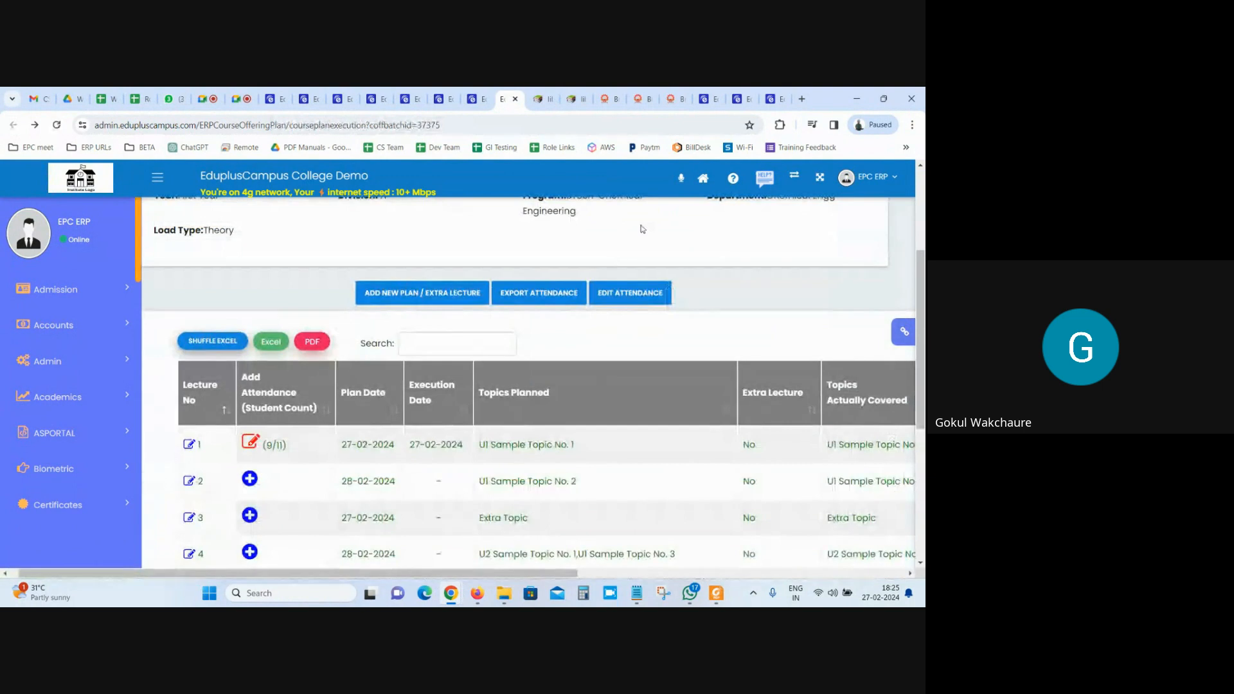
{"action": "left_click", "coordinate": [59, 125]}
Check lecture 1's student count and open its attendance list to examine student 7's marking.
{"action": "scroll", "coordinate": [250, 305], "scroll_direction": "down", "scroll_amount": 6}
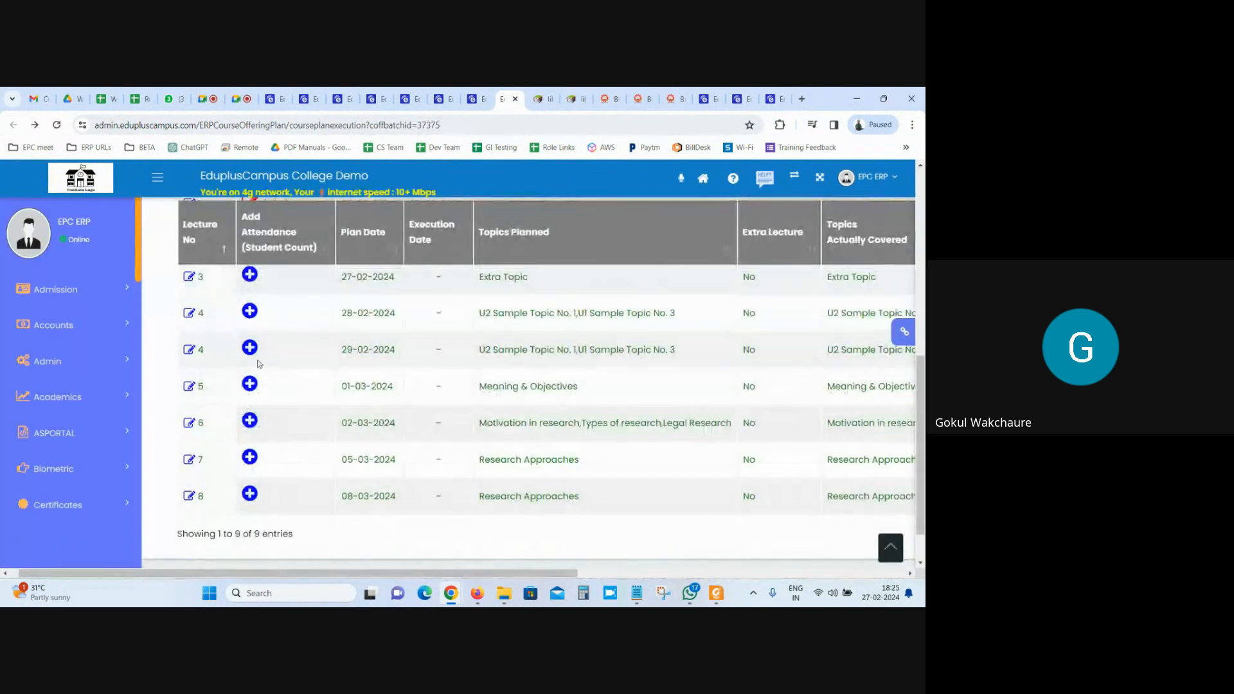
{"action": "scroll", "coordinate": [250, 307], "scroll_direction": "up", "scroll_amount": 2}
{"action": "left_click_drag", "start_coordinate": [291, 326], "coordinate": [272, 325]}
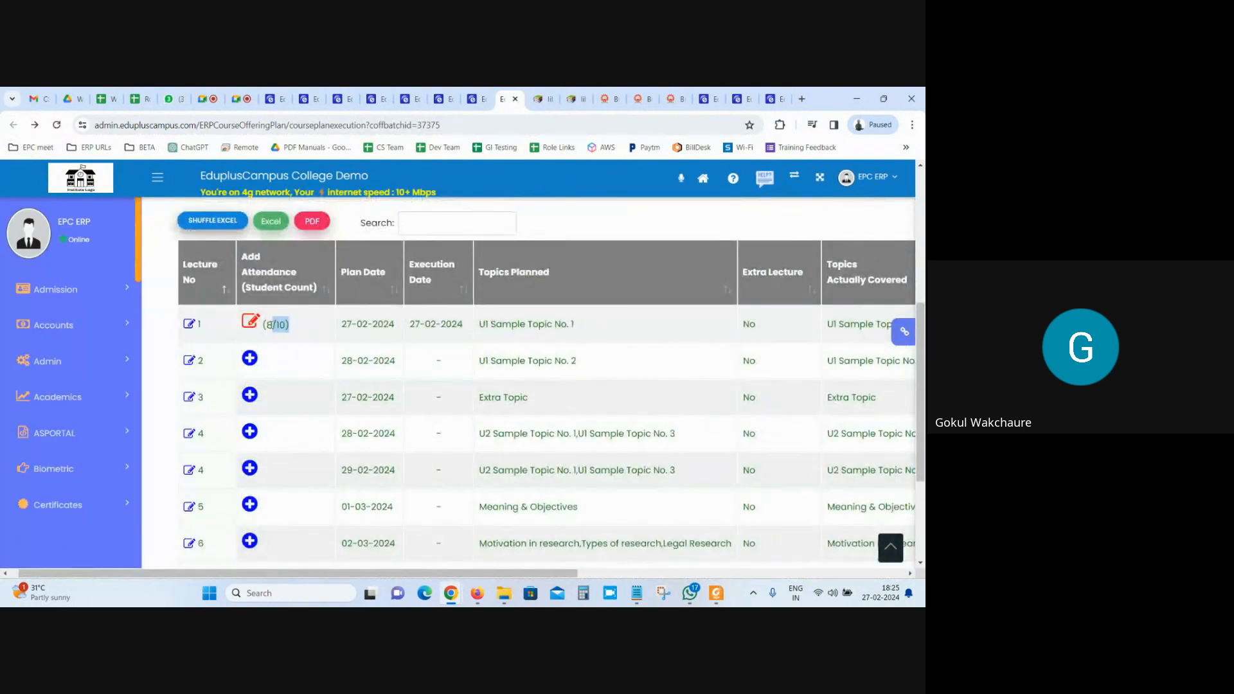
{"action": "left_click", "coordinate": [253, 324]}
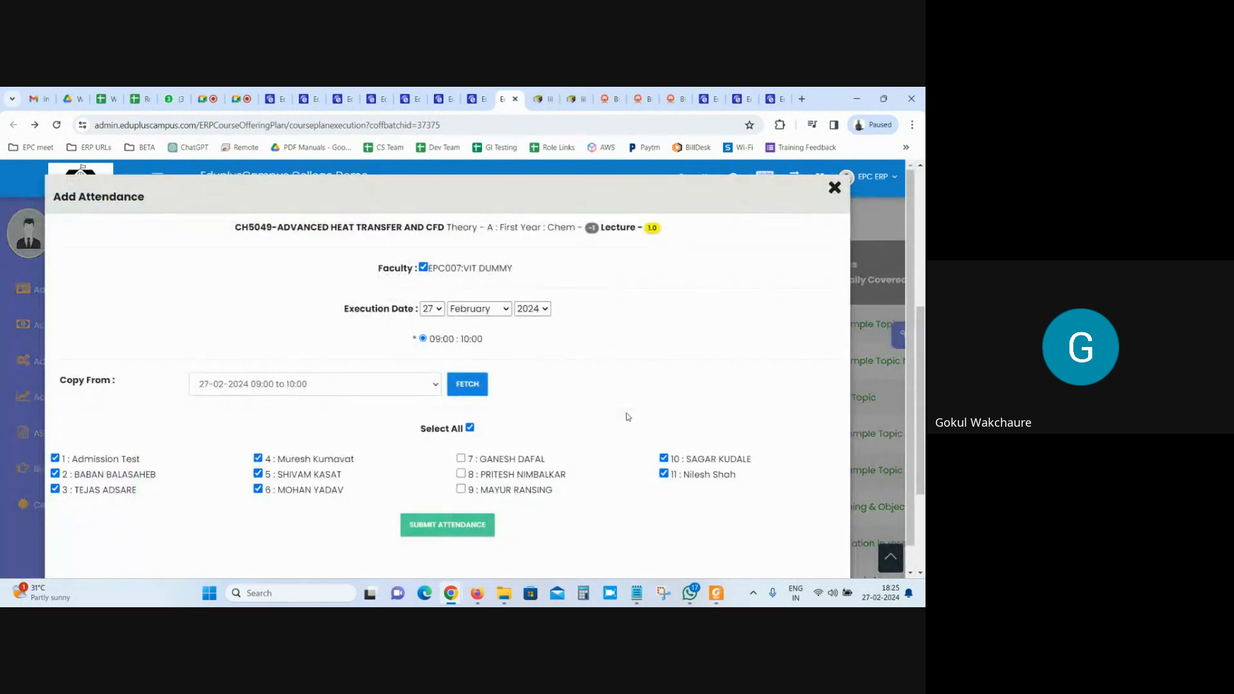
{"action": "scroll", "coordinate": [628, 417], "scroll_direction": "down", "scroll_amount": 1}
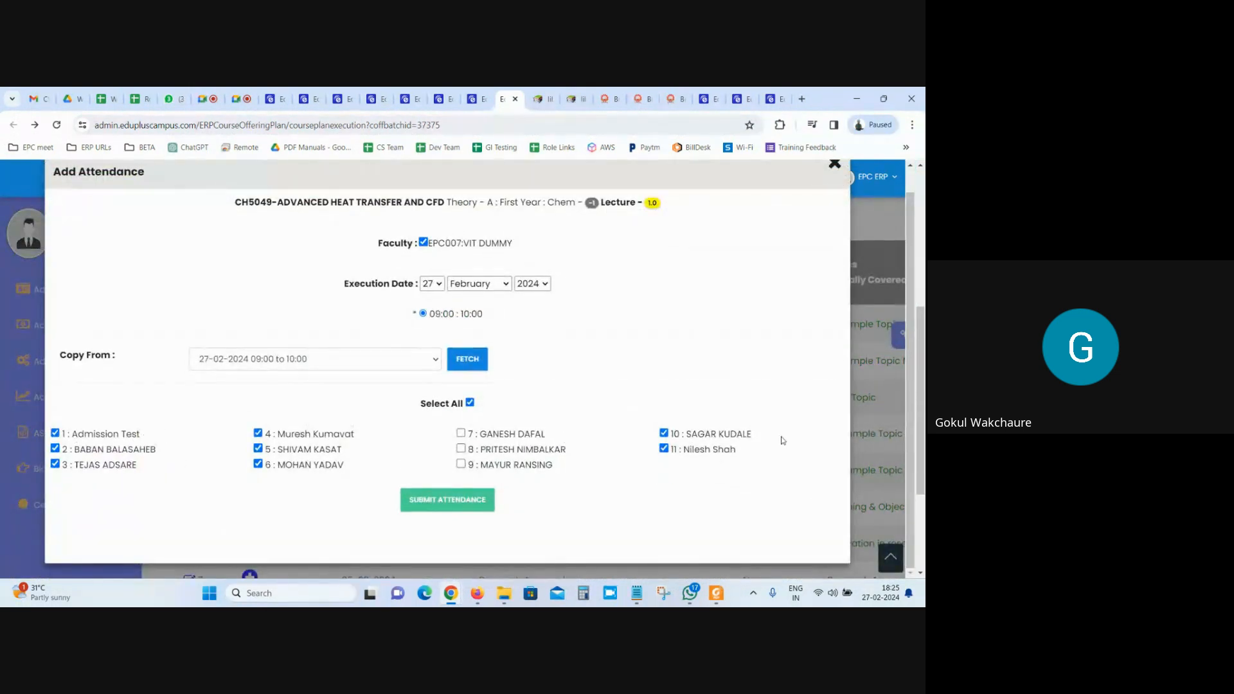
{"action": "left_click", "coordinate": [869, 436]}
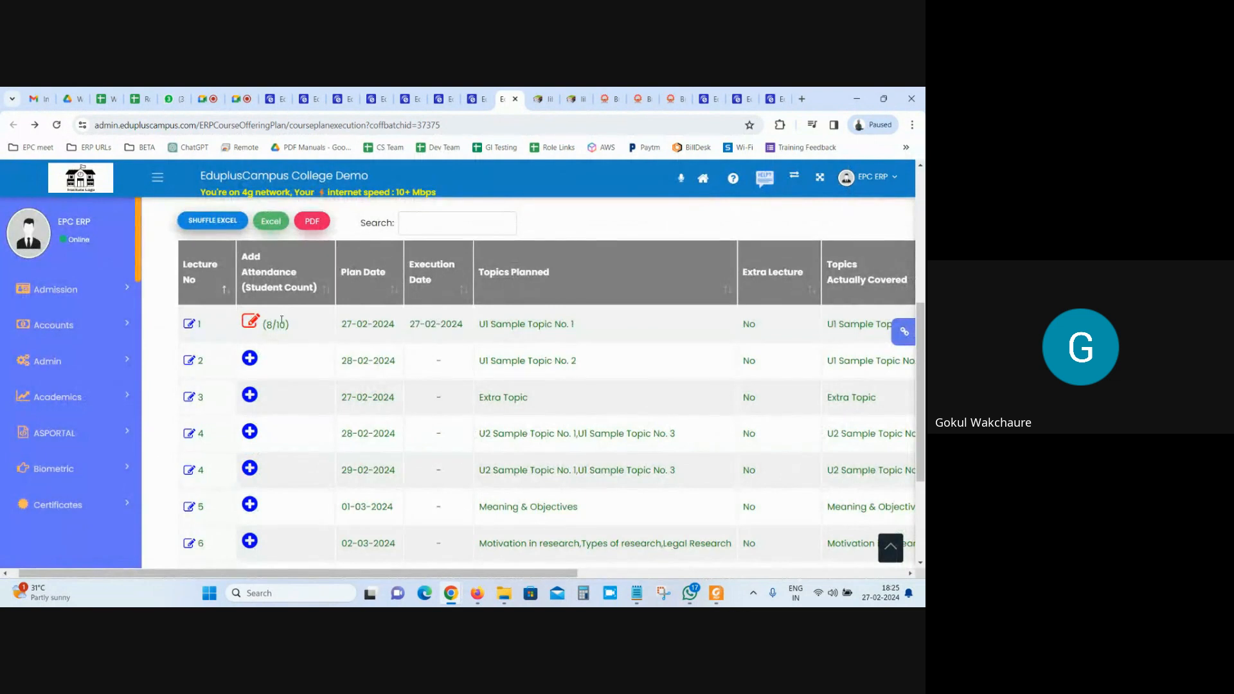
{"action": "left_click_drag", "start_coordinate": [266, 324], "coordinate": [326, 327]}
{"action": "left_click", "coordinate": [285, 320]}
{"action": "scroll", "coordinate": [285, 325], "scroll_direction": "up", "scroll_amount": 2}
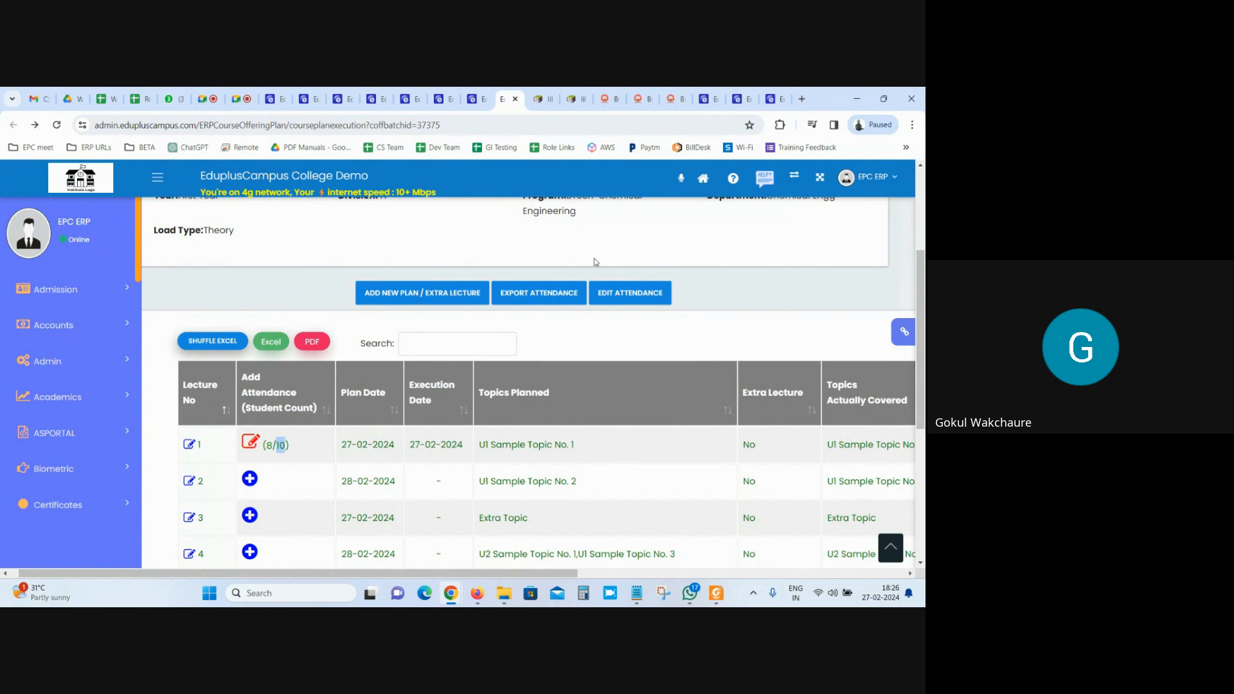
Go to Edit Attendance, open the lecture 1 record and view the attendance details of roll number 2.
{"action": "left_click", "coordinate": [634, 298]}
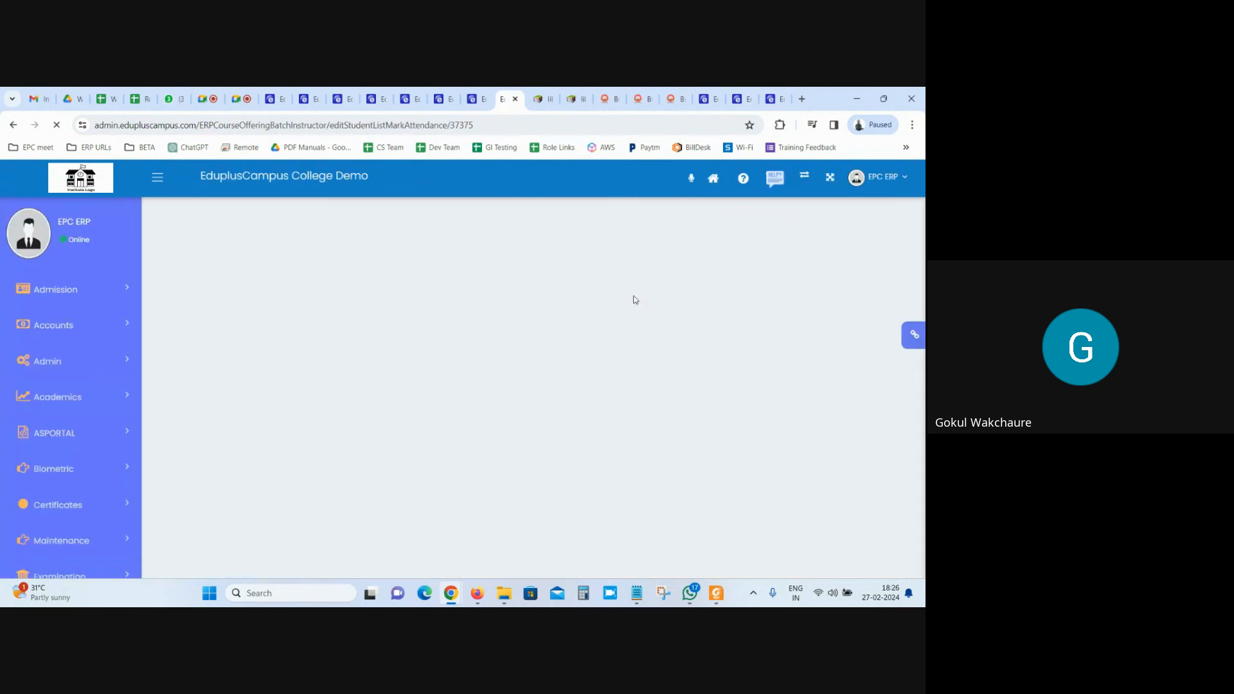
{"action": "scroll", "coordinate": [661, 366], "scroll_direction": "down", "scroll_amount": 3}
{"action": "left_click", "coordinate": [776, 344]}
{"action": "scroll", "coordinate": [451, 329], "scroll_direction": "down", "scroll_amount": 5}
{"action": "left_click_drag", "start_coordinate": [397, 456], "coordinate": [492, 457]}
{"action": "left_click", "coordinate": [694, 461]}
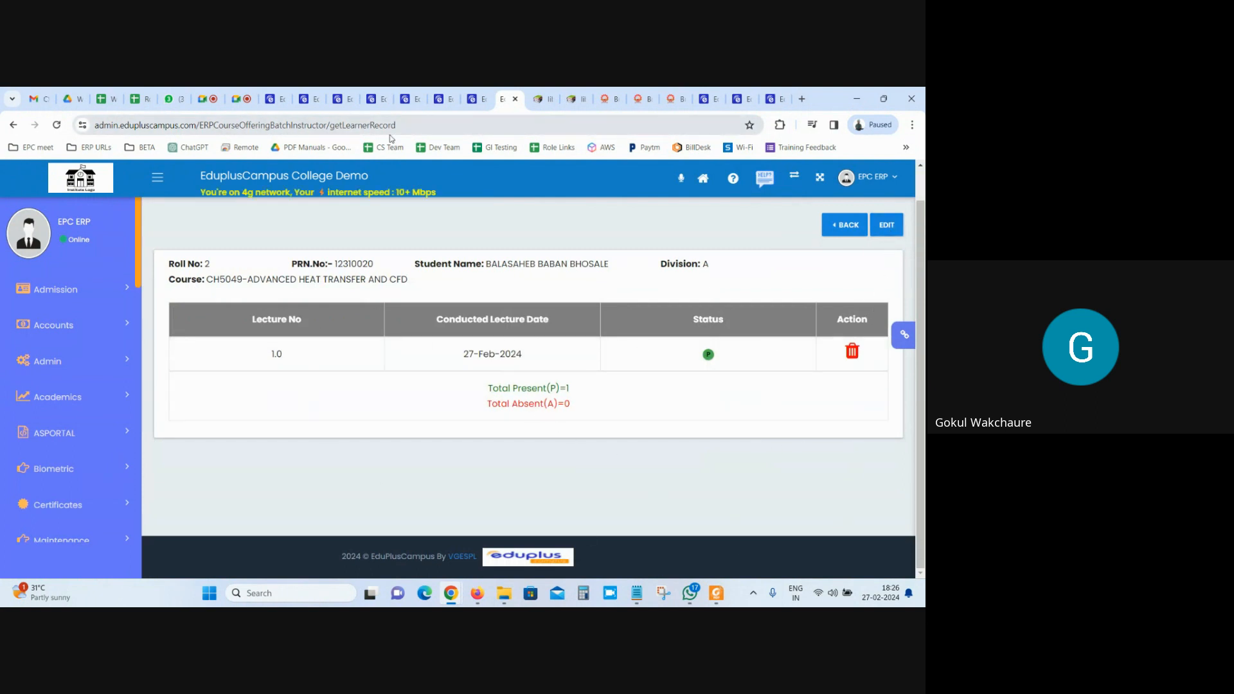
Close the attendance tab and look through the schedule theory plan and its lecture list.
{"action": "left_click", "coordinate": [515, 99]}
{"action": "left_click", "coordinate": [487, 91]}
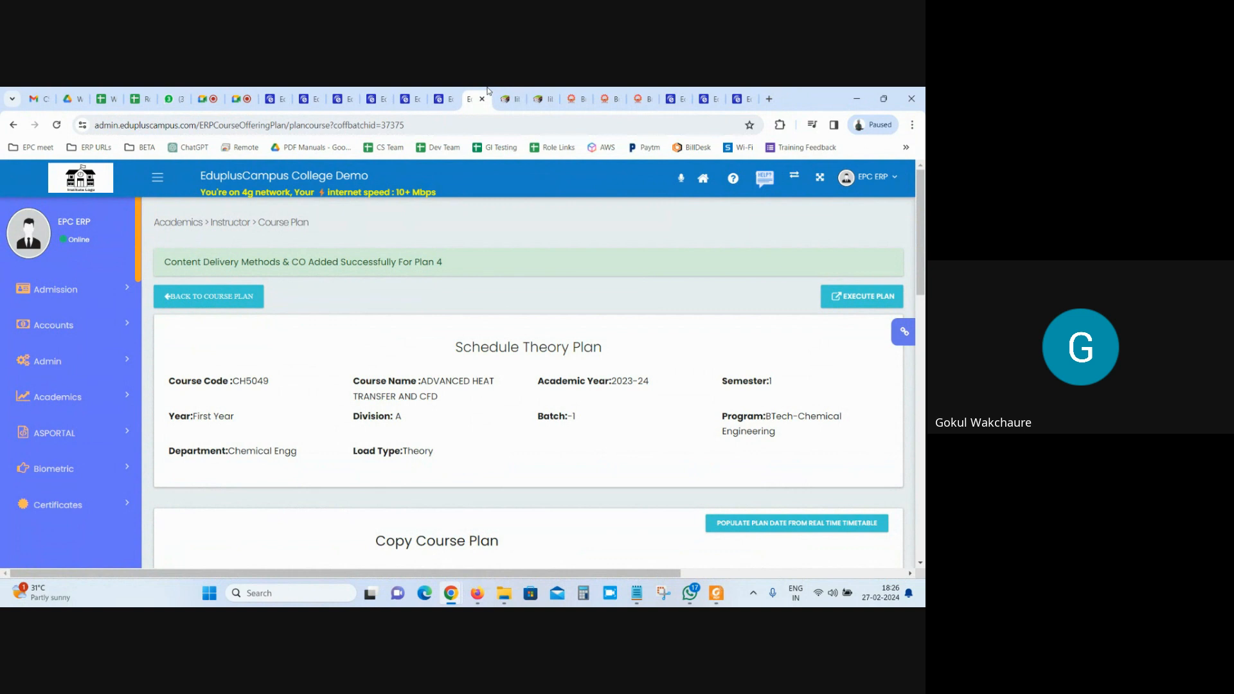
{"action": "scroll", "coordinate": [492, 264], "scroll_direction": "down", "scroll_amount": 20}
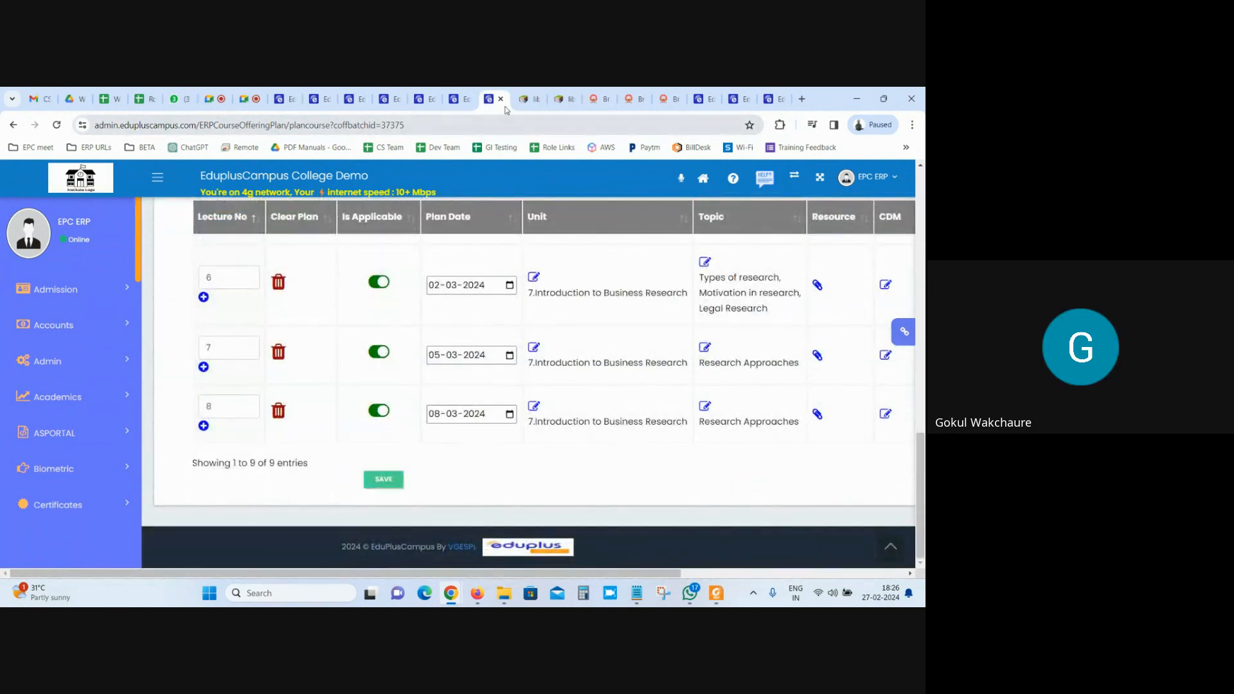
{"action": "scroll", "coordinate": [773, 325], "scroll_direction": "up", "scroll_amount": 10}
{"action": "scroll", "coordinate": [773, 325], "scroll_direction": "up", "scroll_amount": 5}
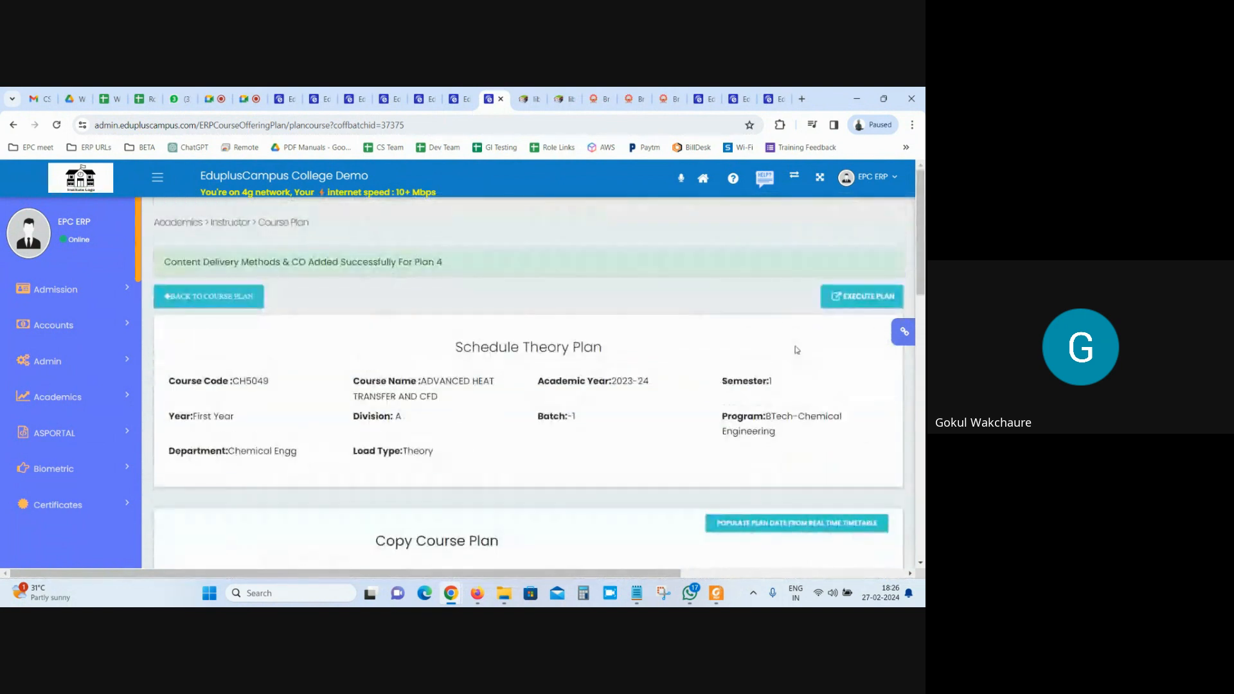
Set the lecture number of the 29-02-2024 plan entry to 5.
{"action": "scroll", "coordinate": [366, 372], "scroll_direction": "down", "scroll_amount": 15}
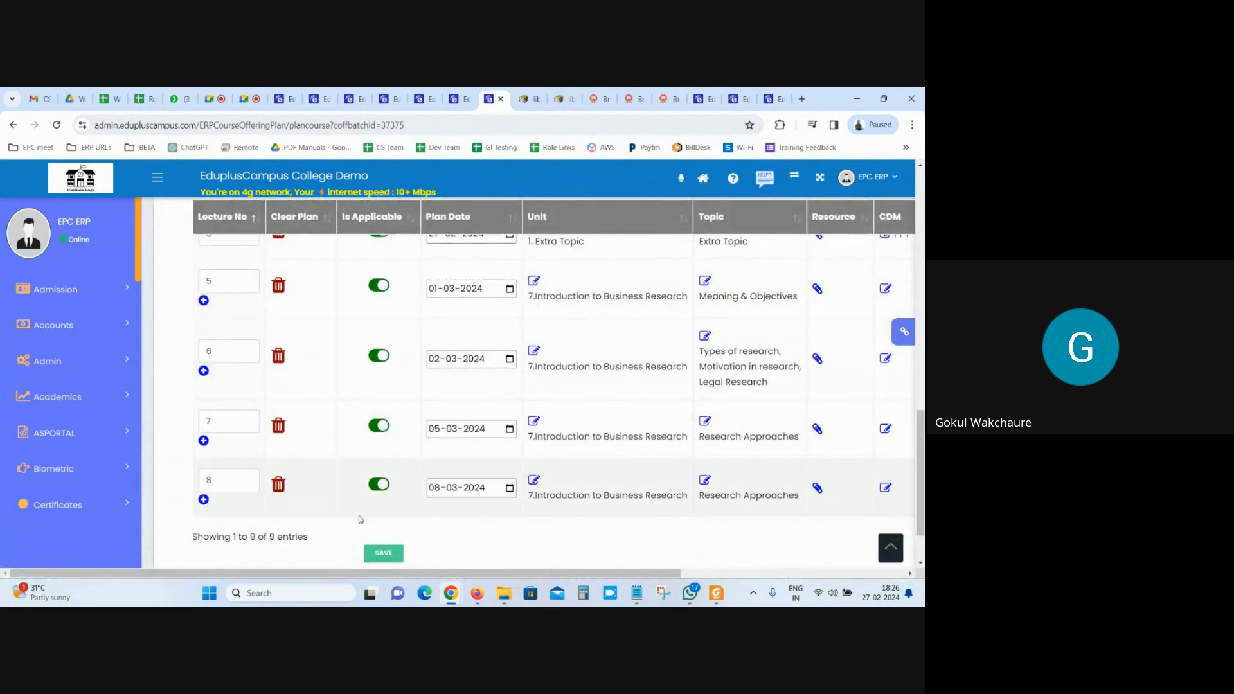
{"action": "scroll", "coordinate": [247, 342], "scroll_direction": "up", "scroll_amount": 1}
{"action": "scroll", "coordinate": [247, 342], "scroll_direction": "up", "scroll_amount": 2}
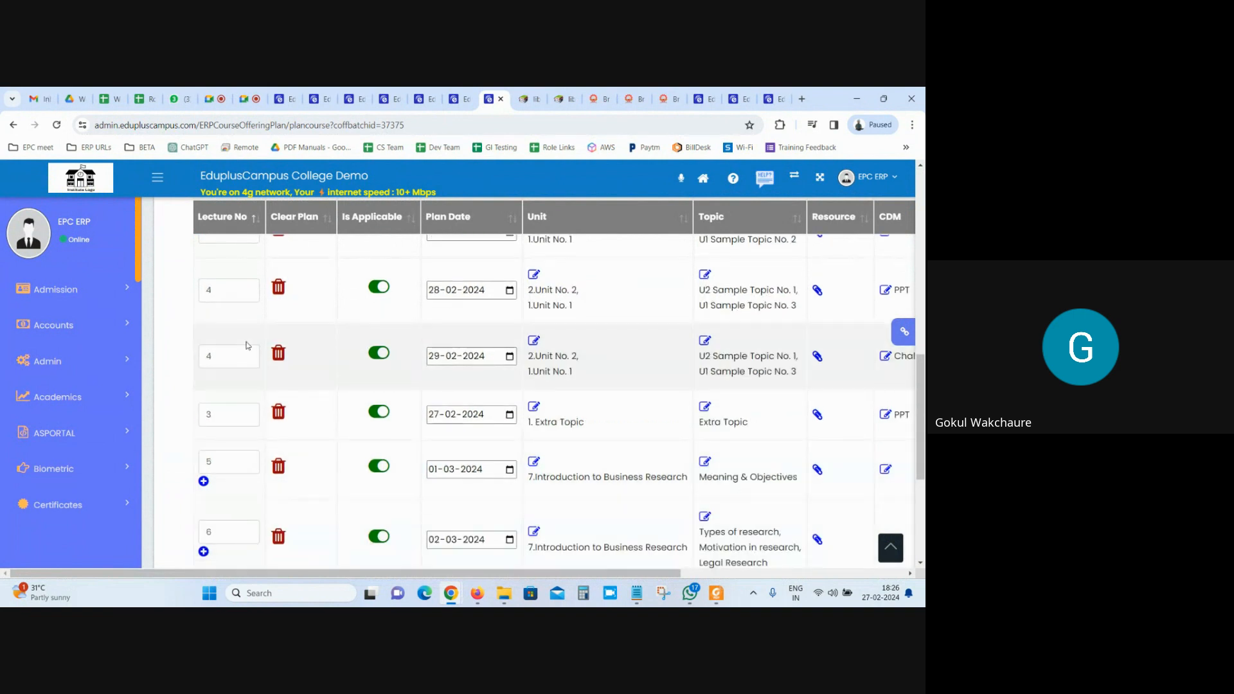
{"action": "scroll", "coordinate": [472, 400], "scroll_direction": "up", "scroll_amount": 3}
{"action": "scroll", "coordinate": [472, 399], "scroll_direction": "down", "scroll_amount": 2}
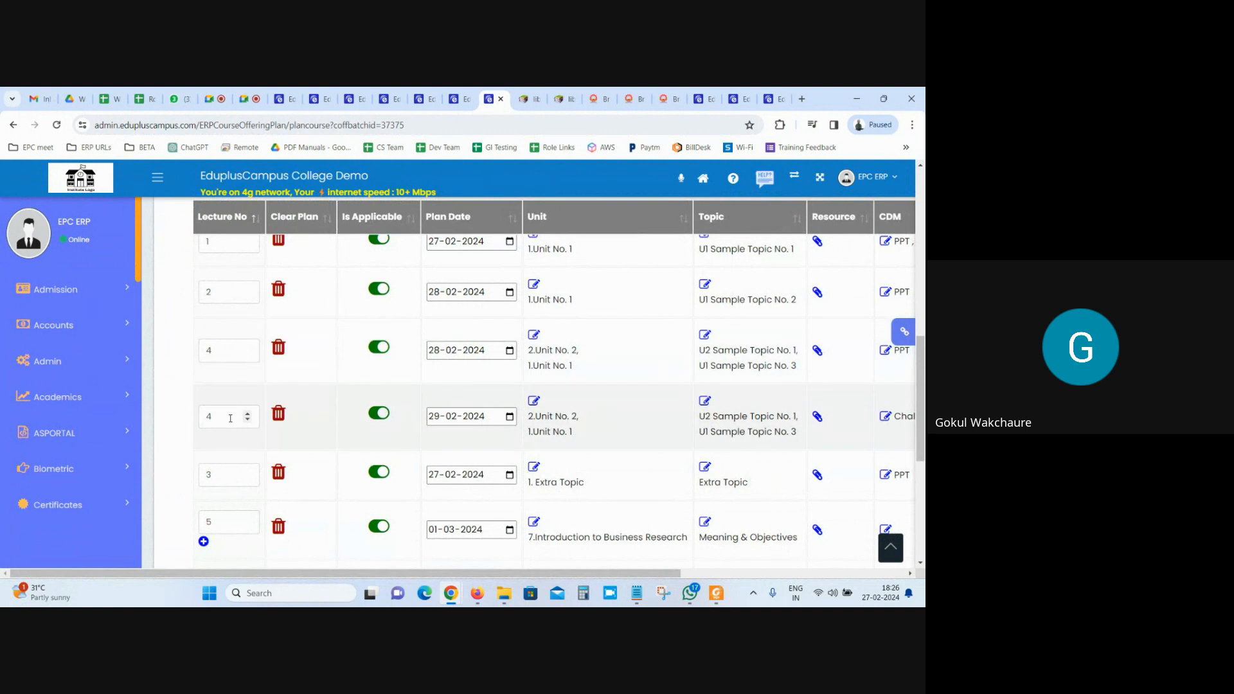
{"action": "double_click", "coordinate": [230, 418]}
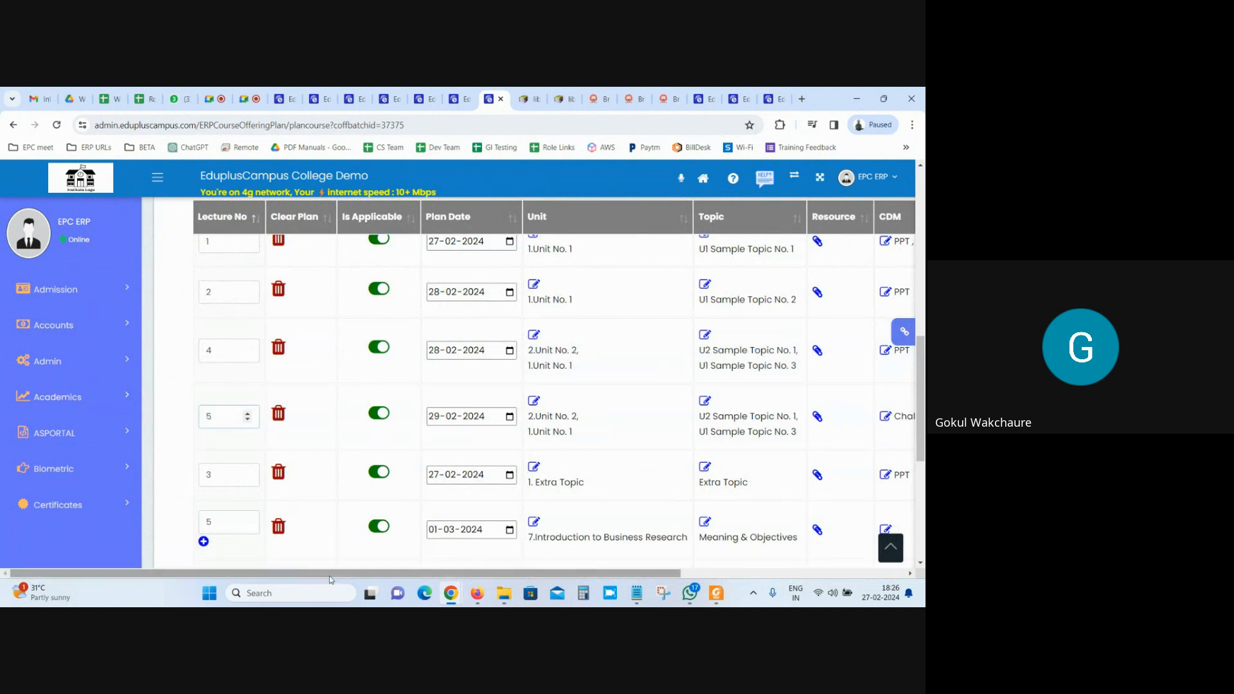
{"action": "left_click", "coordinate": [687, 570]}
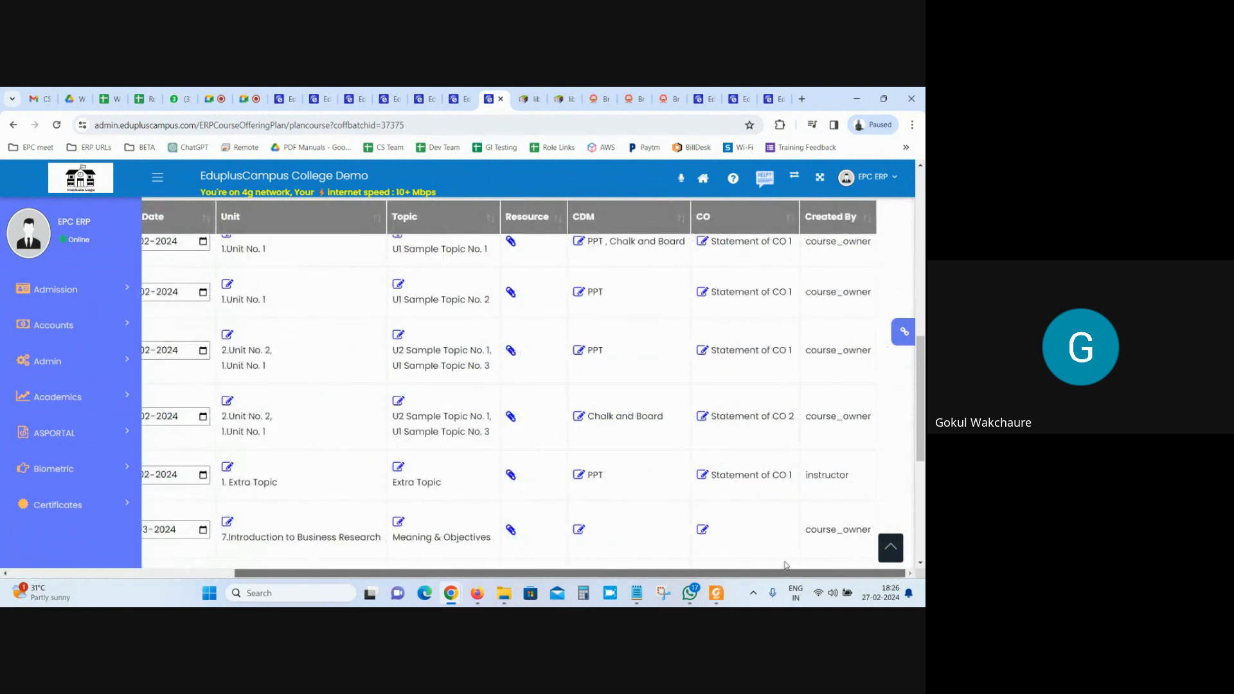
{"action": "left_click_drag", "start_coordinate": [785, 565], "coordinate": [560, 570]}
{"action": "type", "text": "5"}
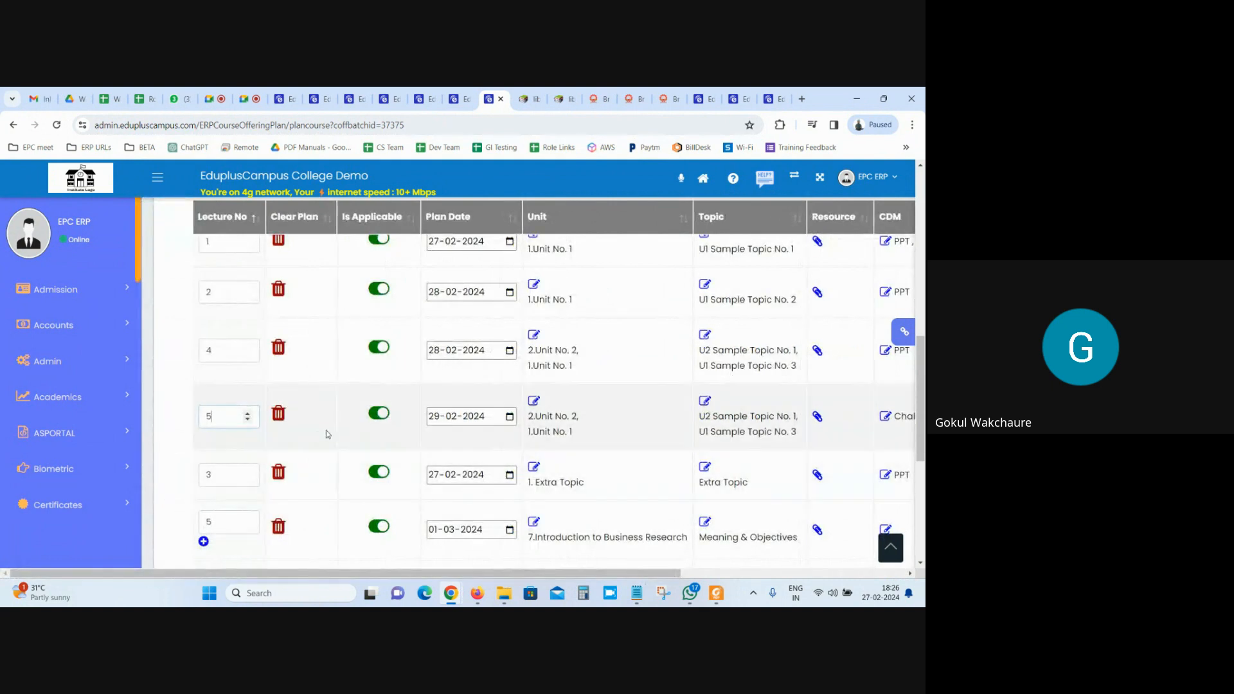
Renumber the plan entries dated 01-03-2024 to 08-03-2024 as lectures 6, 7, 8 and 9, and save the plan.
{"action": "scroll", "coordinate": [328, 434], "scroll_direction": "down", "scroll_amount": 3}
{"action": "double_click", "coordinate": [222, 341]}
{"action": "type", "text": "6"}
{"action": "double_click", "coordinate": [222, 411]}
{"action": "type", "text": "7"}
{"action": "double_click", "coordinate": [222, 481]}
{"action": "type", "text": "8"}
{"action": "scroll", "coordinate": [222, 481], "scroll_direction": "down", "scroll_amount": 1}
{"action": "double_click", "coordinate": [222, 480]}
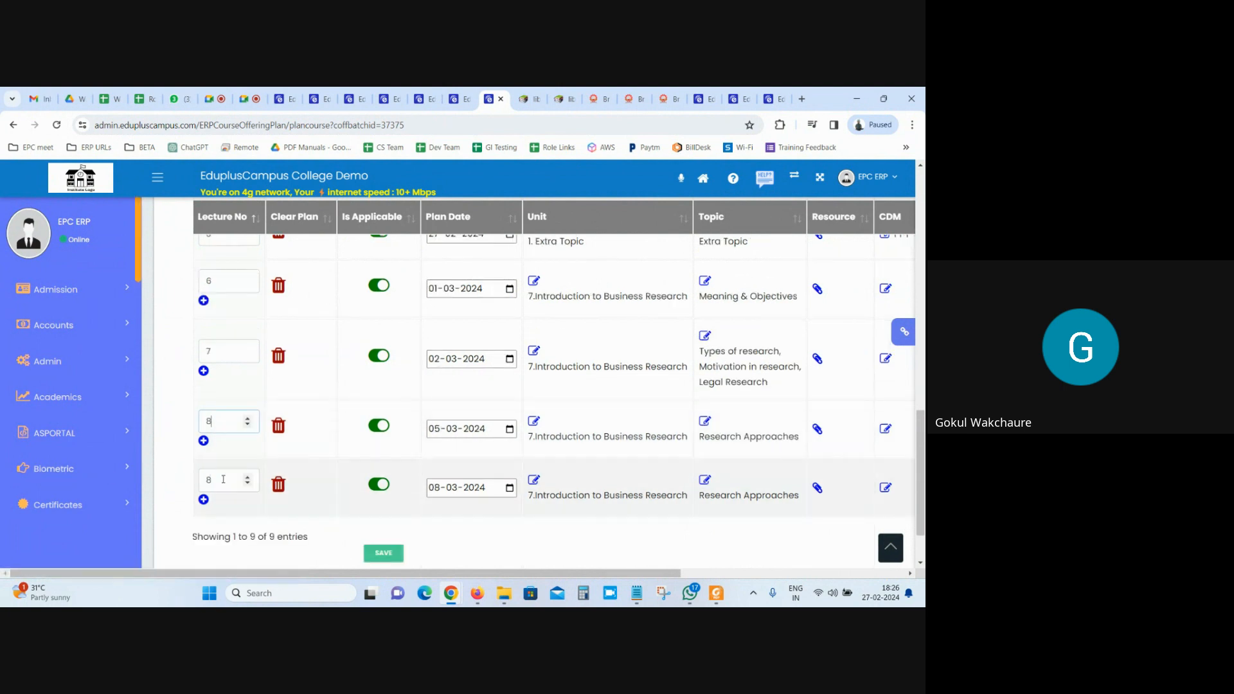
{"action": "type", "text": "9"}
{"action": "scroll", "coordinate": [360, 498], "scroll_direction": "down", "scroll_amount": 1}
{"action": "left_click", "coordinate": [382, 480]}
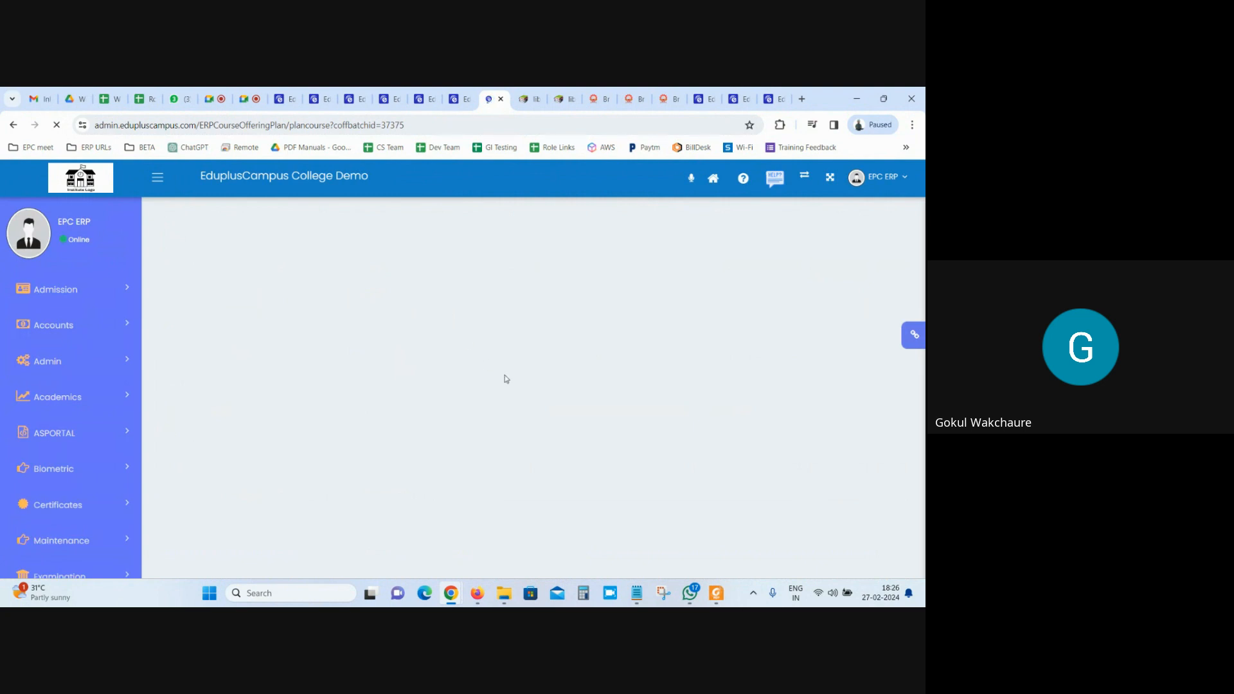
Open the theory plan's execution page and review its lecture list down to the last lecture.
{"action": "left_click", "coordinate": [861, 296]}
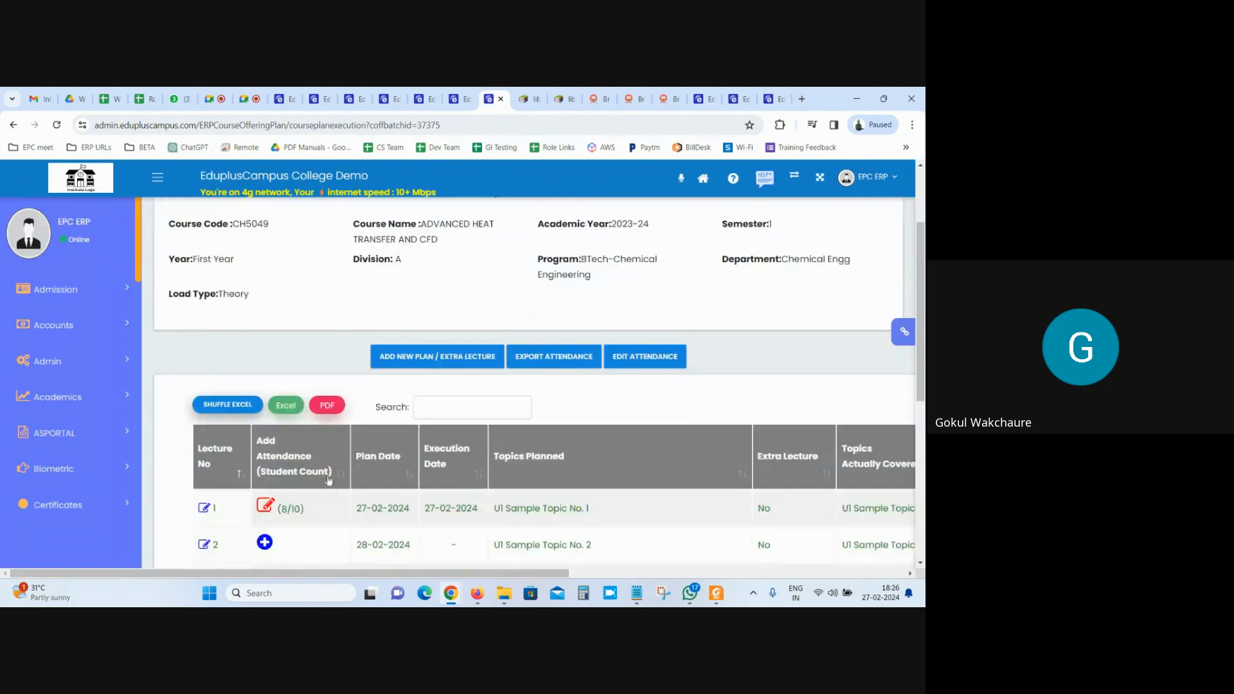
{"action": "scroll", "coordinate": [446, 399], "scroll_direction": "down", "scroll_amount": 5}
{"action": "scroll", "coordinate": [386, 495], "scroll_direction": "up", "scroll_amount": 3}
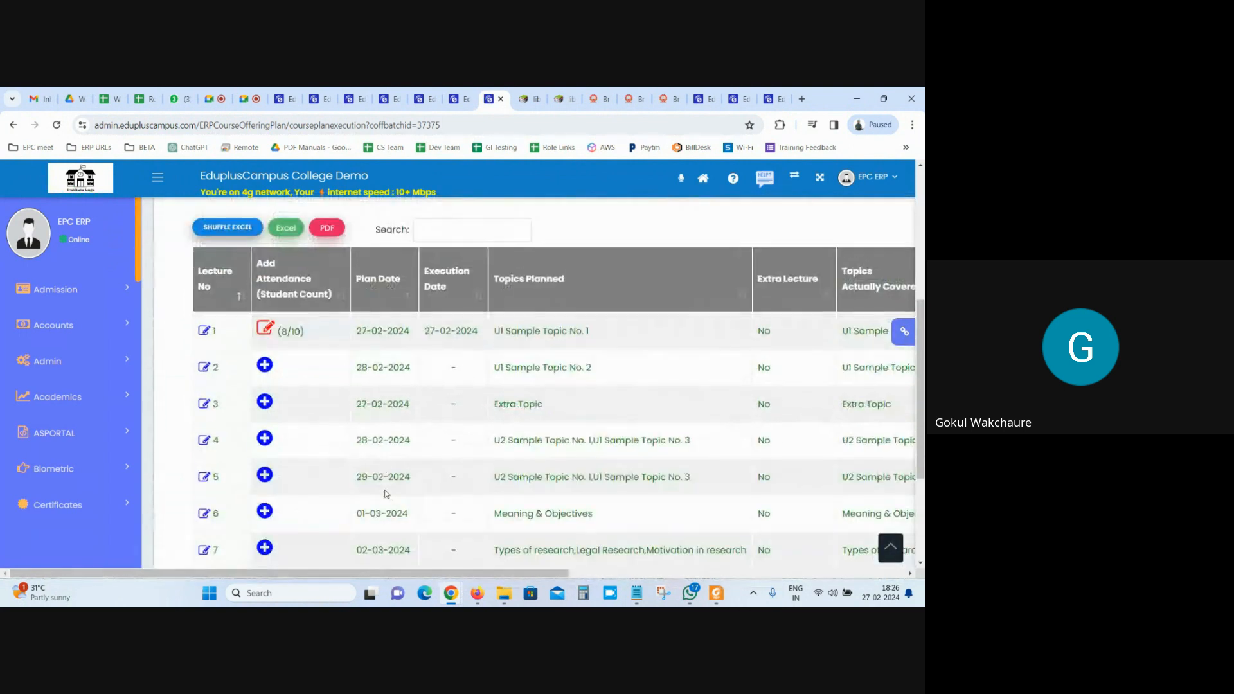
{"action": "scroll", "coordinate": [920, 365], "scroll_direction": "down", "scroll_amount": 3}
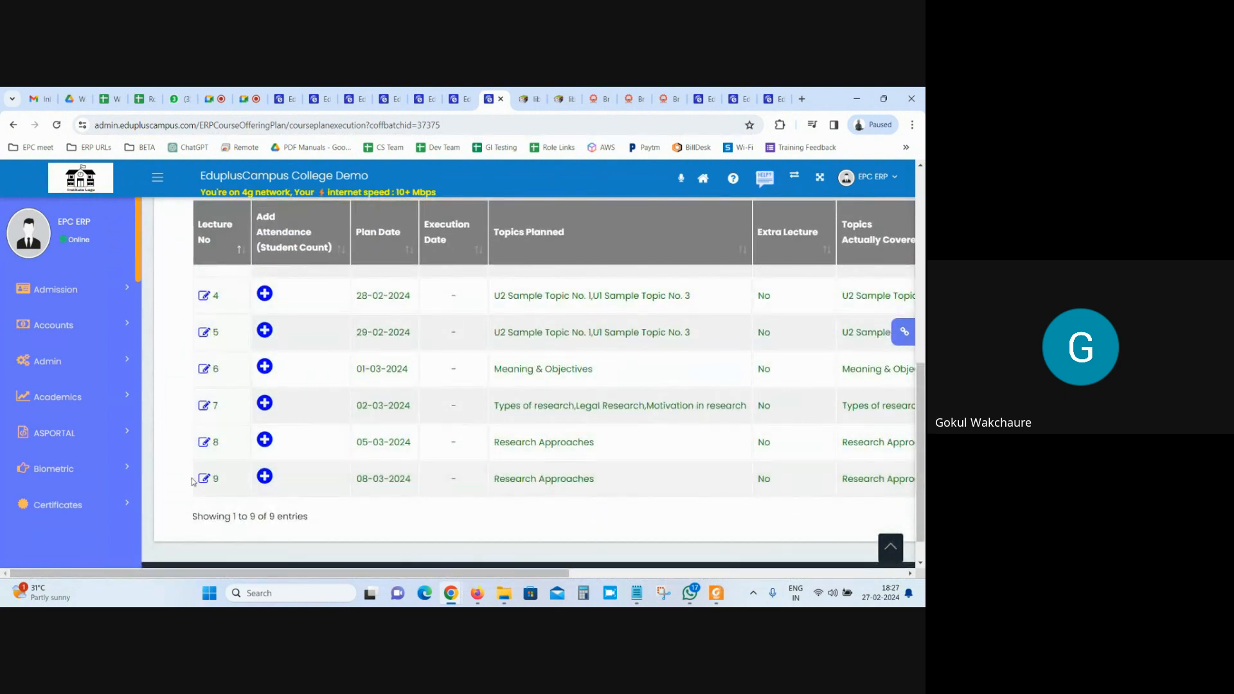
{"action": "left_click_drag", "start_coordinate": [182, 478], "coordinate": [639, 470]}
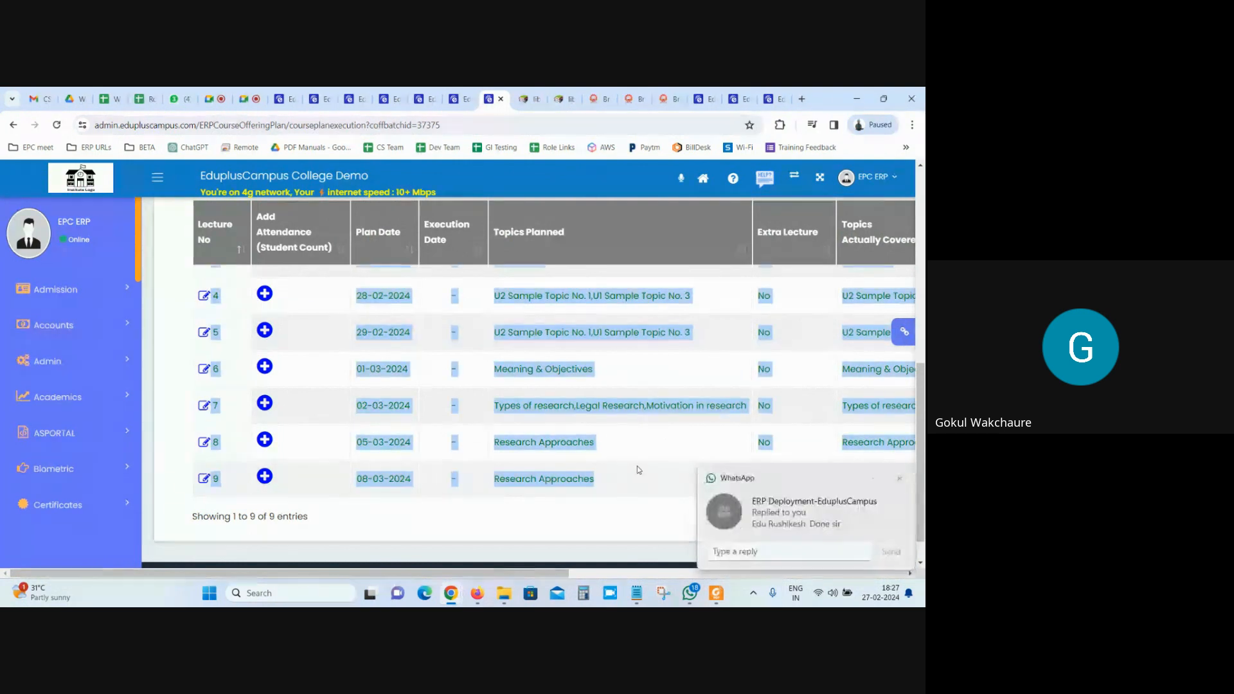
{"action": "left_click", "coordinate": [899, 480]}
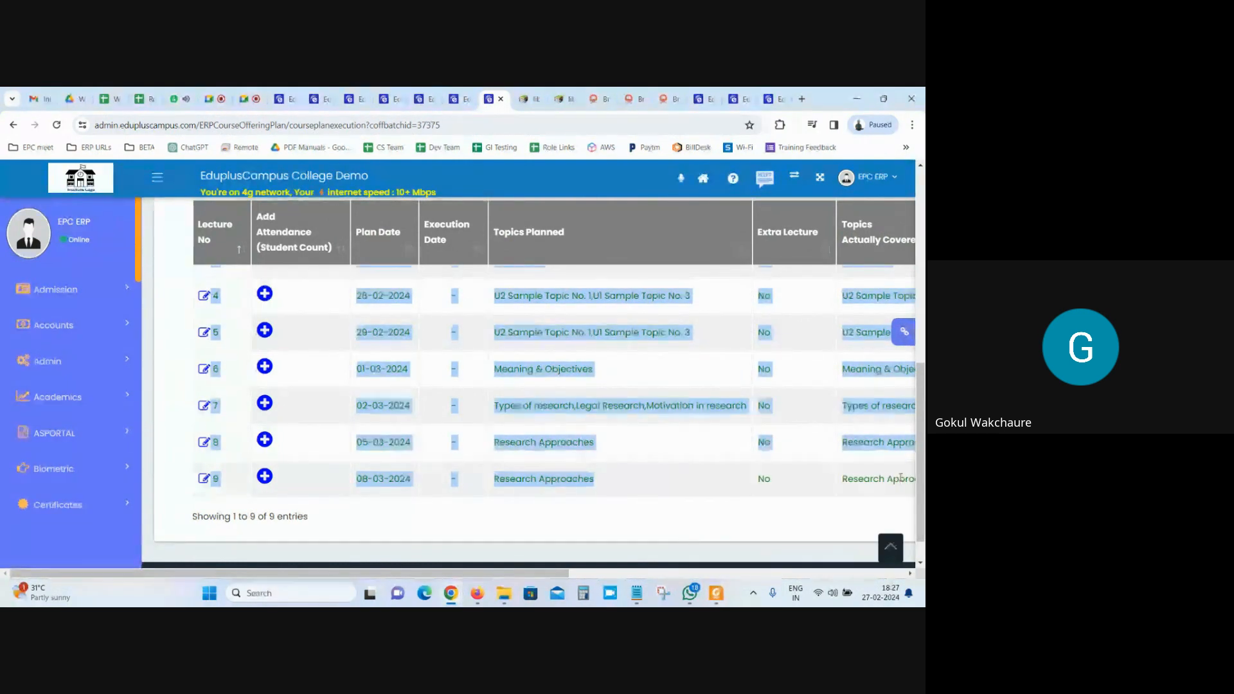
{"action": "left_click", "coordinate": [686, 518]}
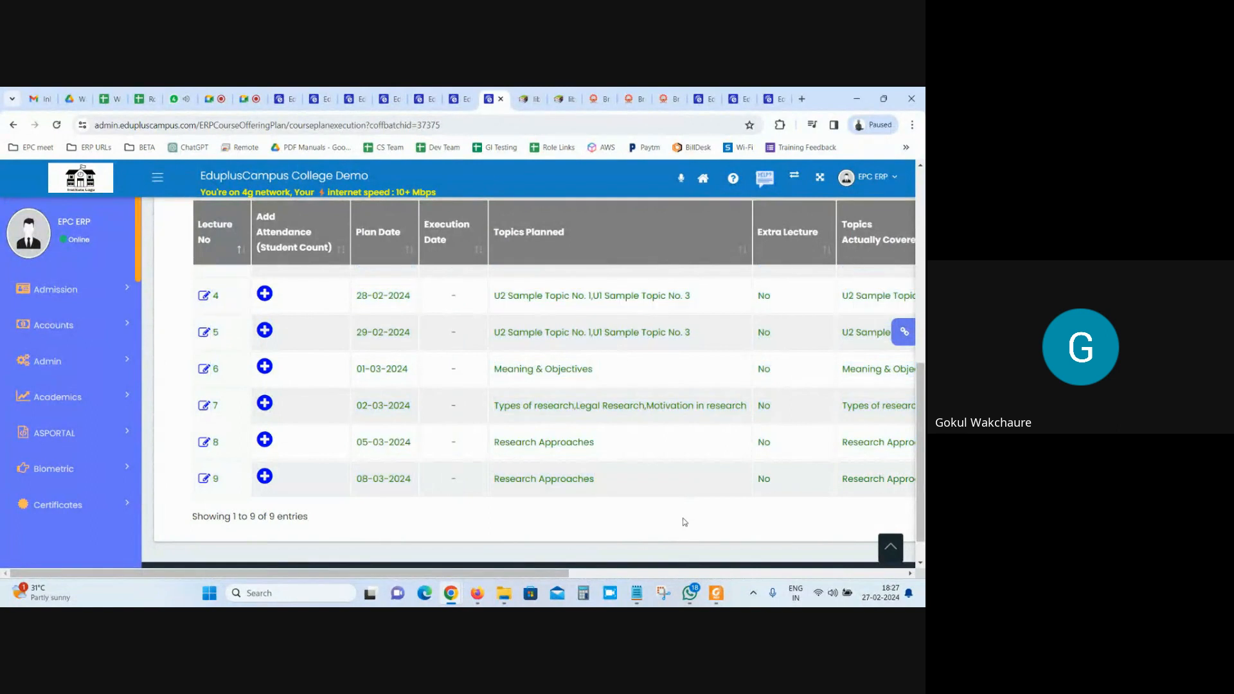
Start adding a new extra lecture plan and check its lecture number and Is Extra Lecture setting.
{"action": "scroll", "coordinate": [686, 517], "scroll_direction": "up", "scroll_amount": 5}
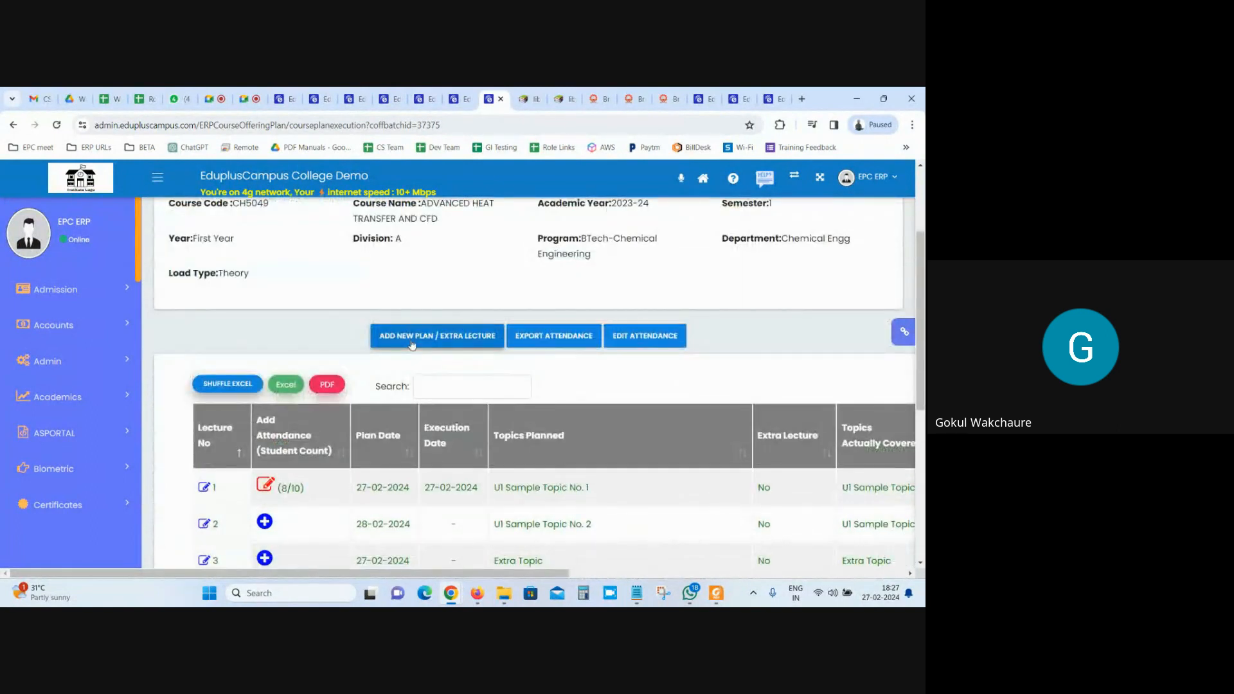
{"action": "left_click", "coordinate": [446, 338]}
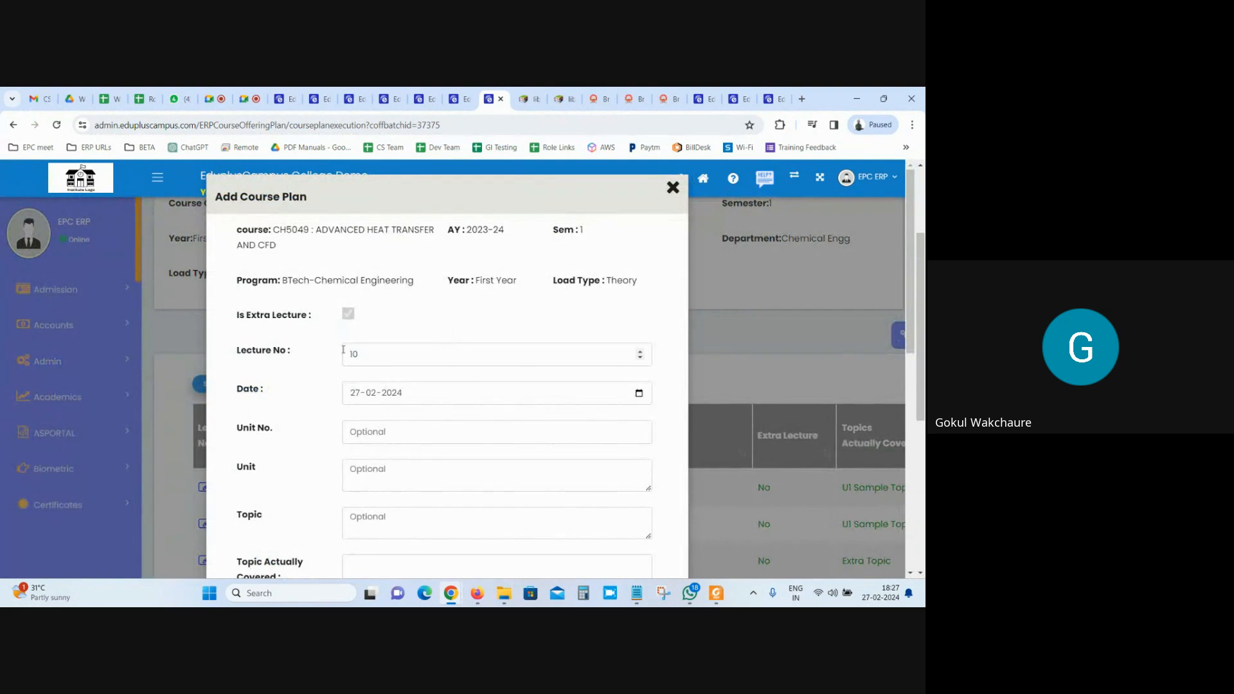
{"action": "double_click", "coordinate": [402, 348]}
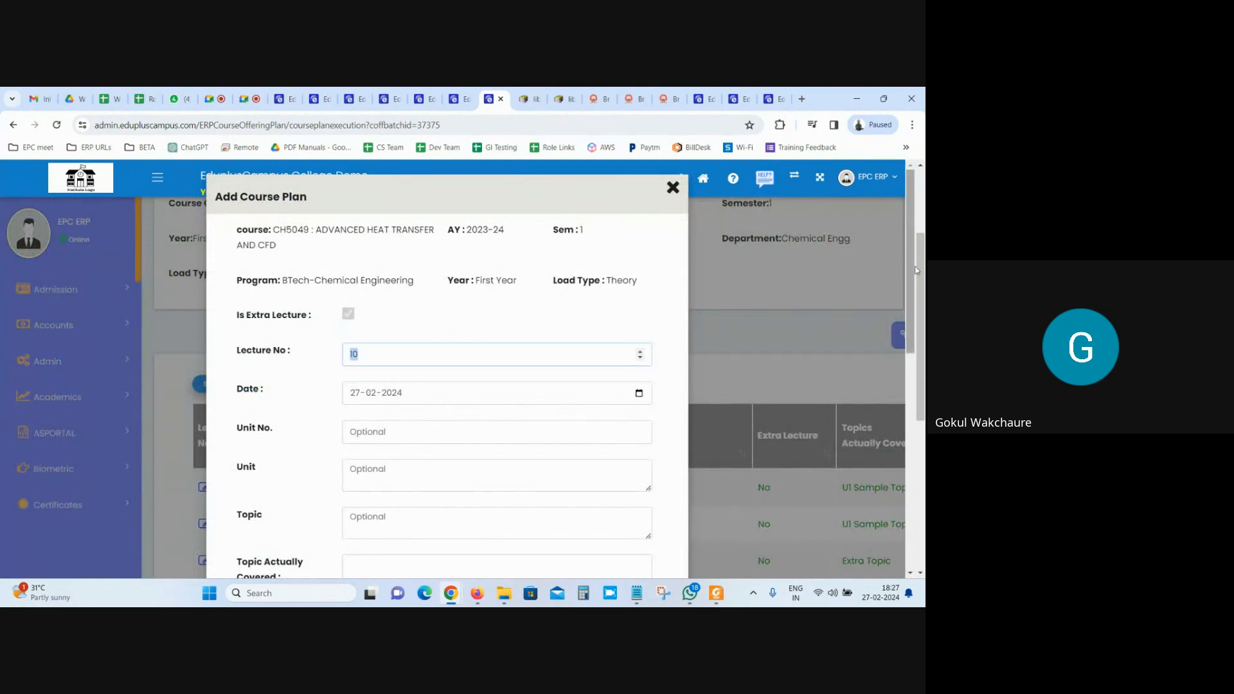
{"action": "scroll", "coordinate": [920, 251], "scroll_direction": "down", "scroll_amount": 3}
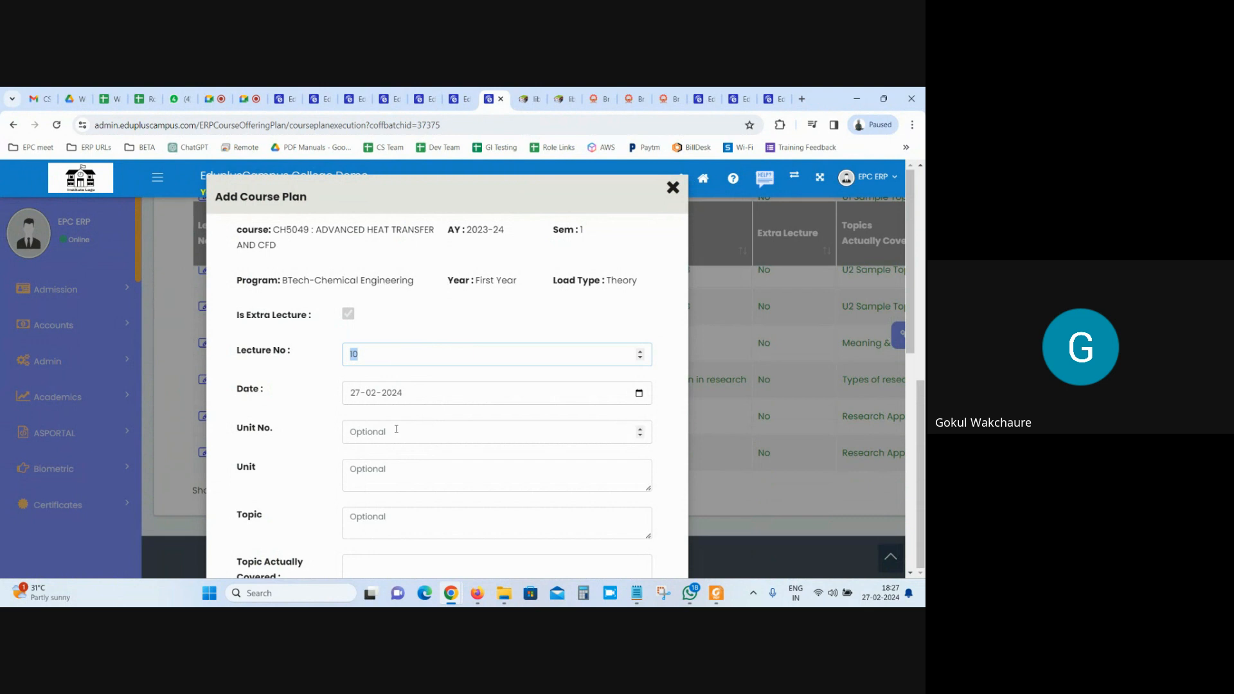
{"action": "left_click", "coordinate": [457, 99]}
{"action": "left_click", "coordinate": [494, 99]}
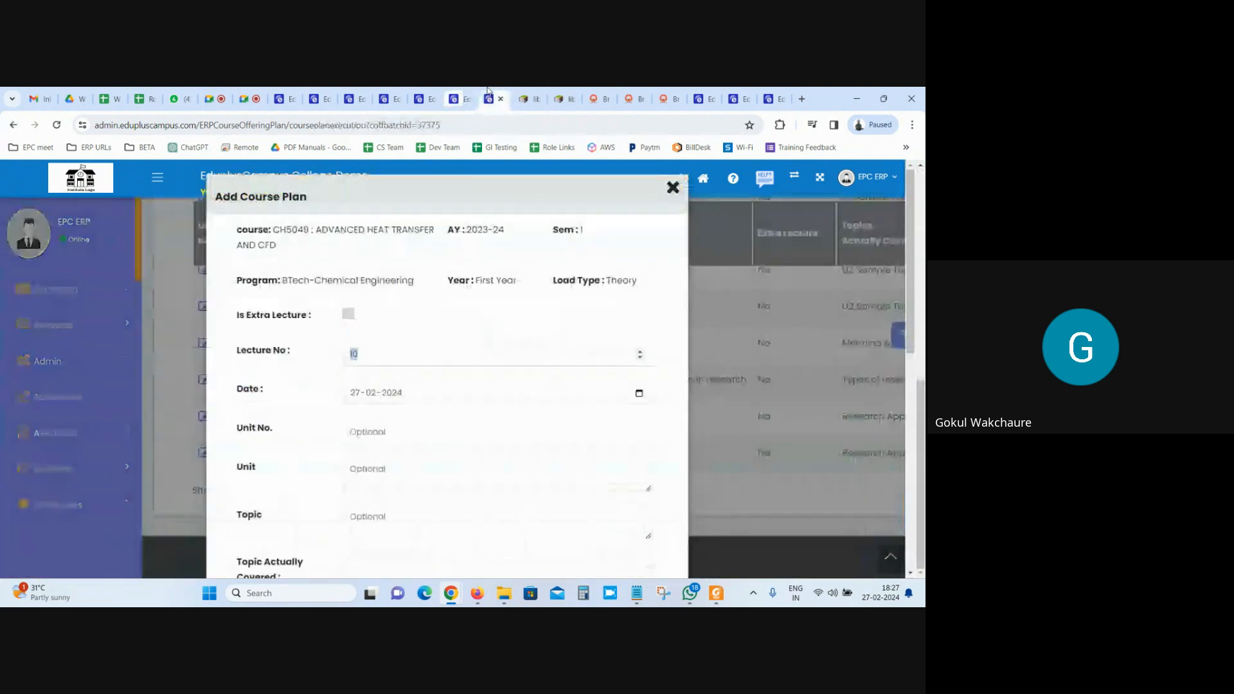
{"action": "left_click_drag", "start_coordinate": [236, 313], "coordinate": [332, 319]}
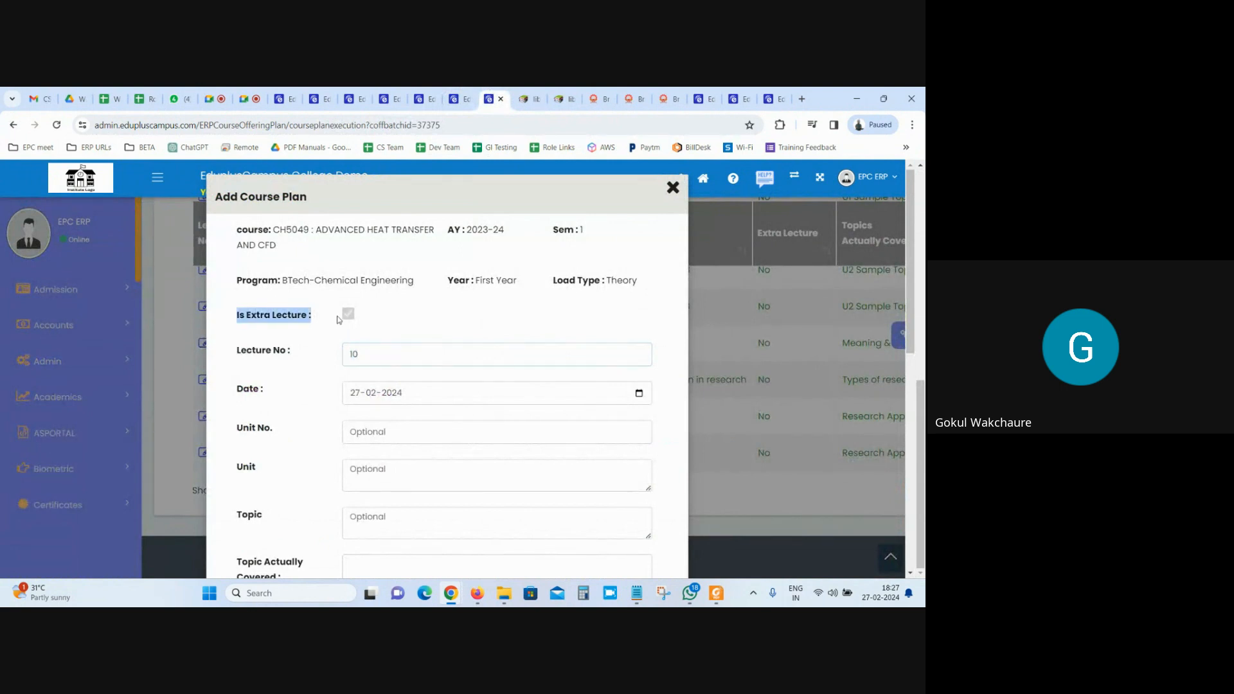
{"action": "left_click", "coordinate": [398, 320]}
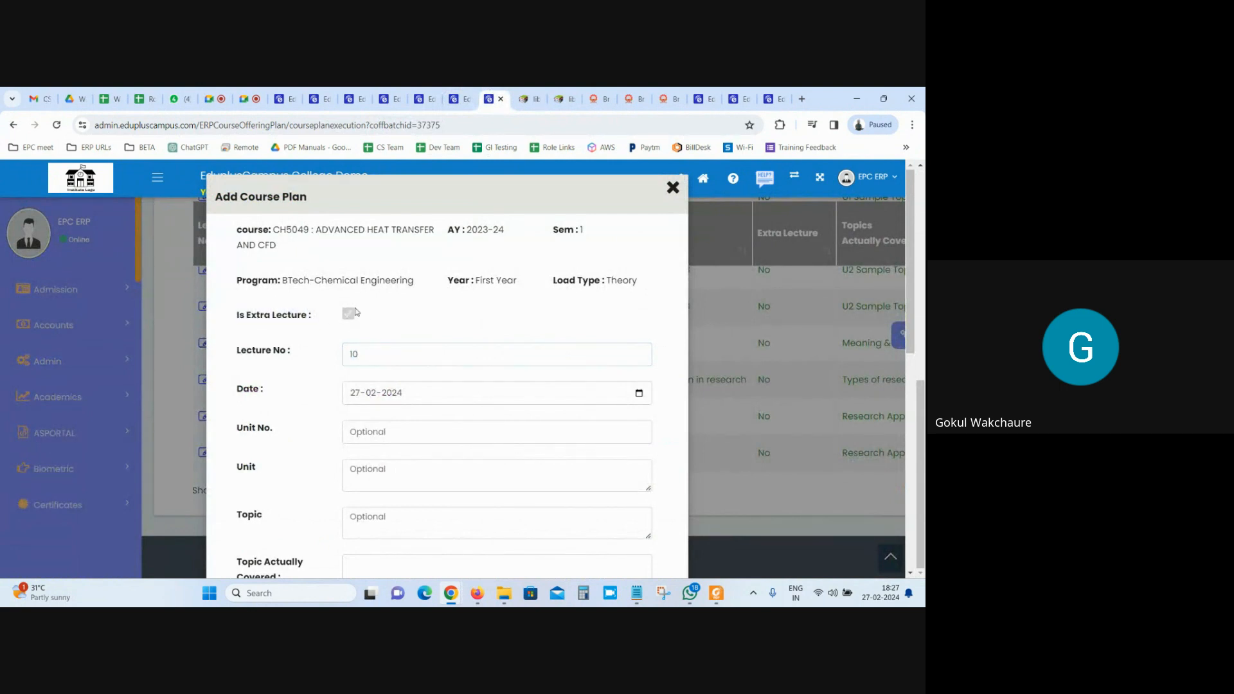
Set the extra lecture's unit number to 1, with PPT as content delivery method and Statement of CO 1 as CO.
{"action": "scroll", "coordinate": [464, 302], "scroll_direction": "down", "scroll_amount": 2}
{"action": "left_click", "coordinate": [375, 312]}
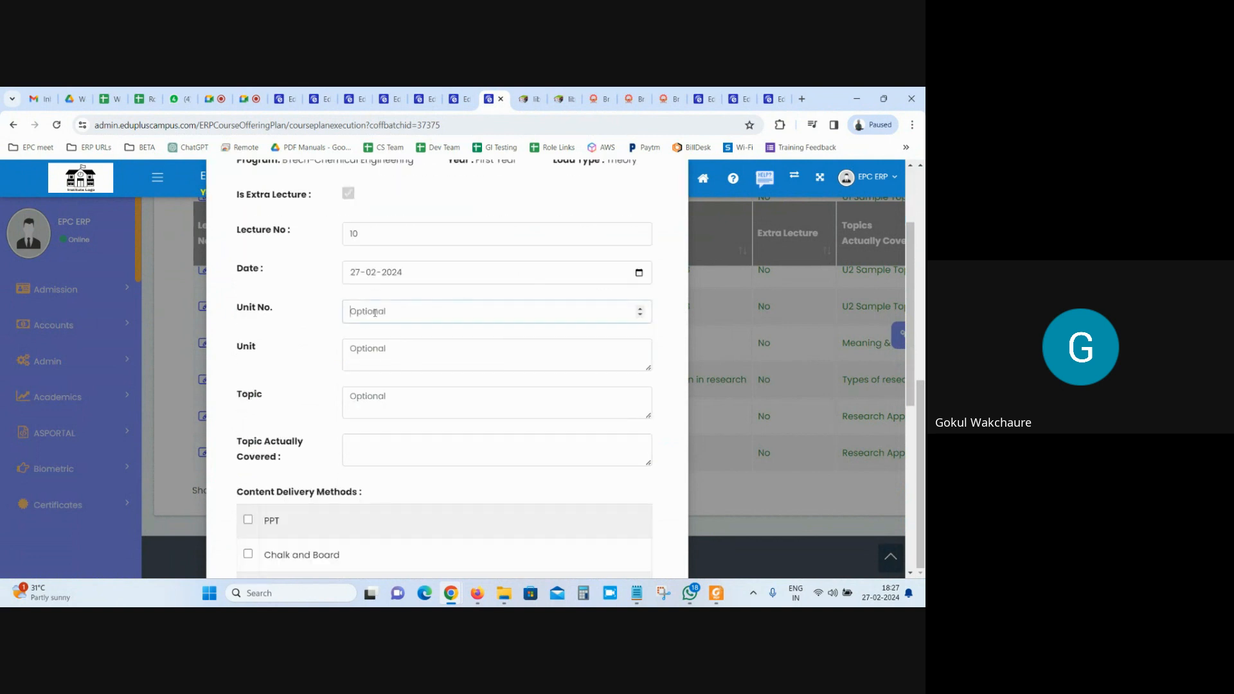
{"action": "type", "text": "1"}
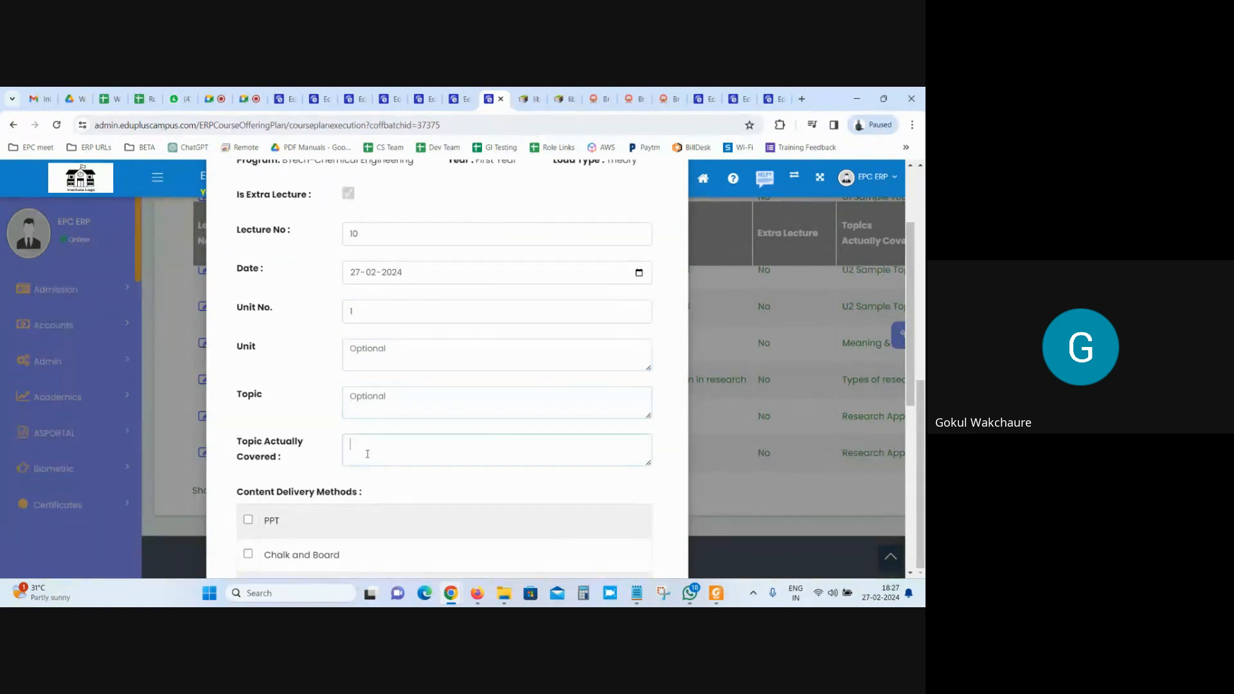
{"action": "scroll", "coordinate": [373, 441], "scroll_direction": "down", "scroll_amount": 2}
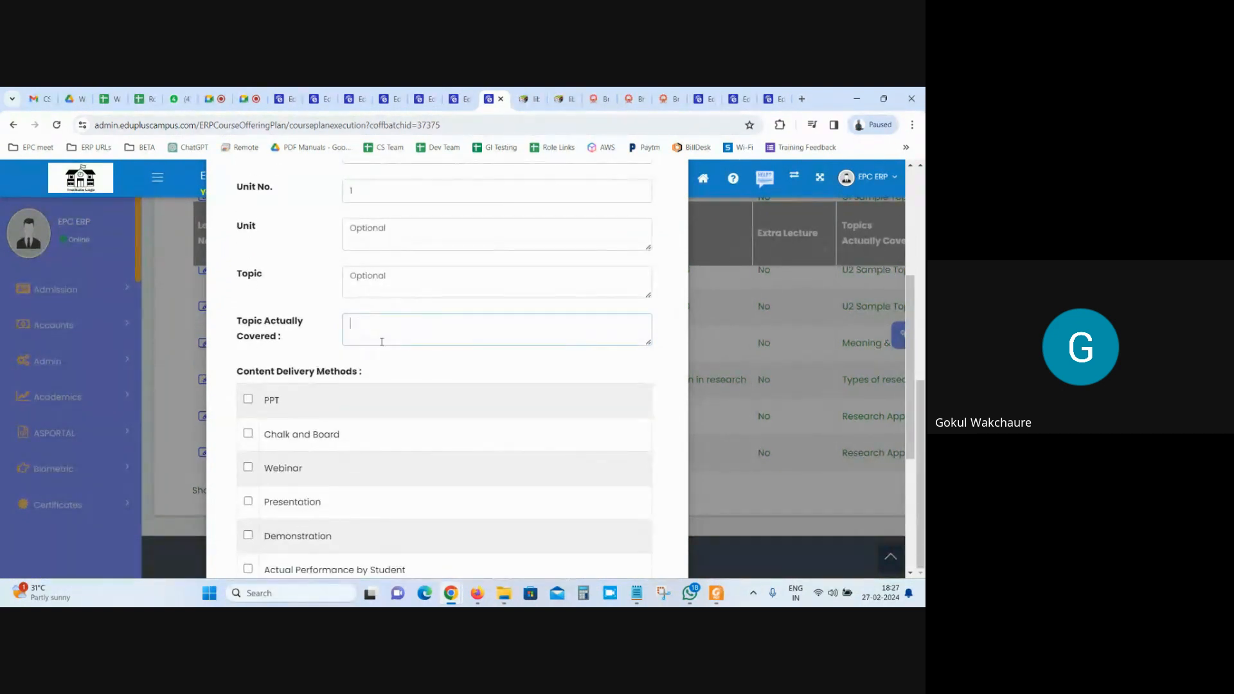
{"action": "scroll", "coordinate": [379, 336], "scroll_direction": "down", "scroll_amount": 3}
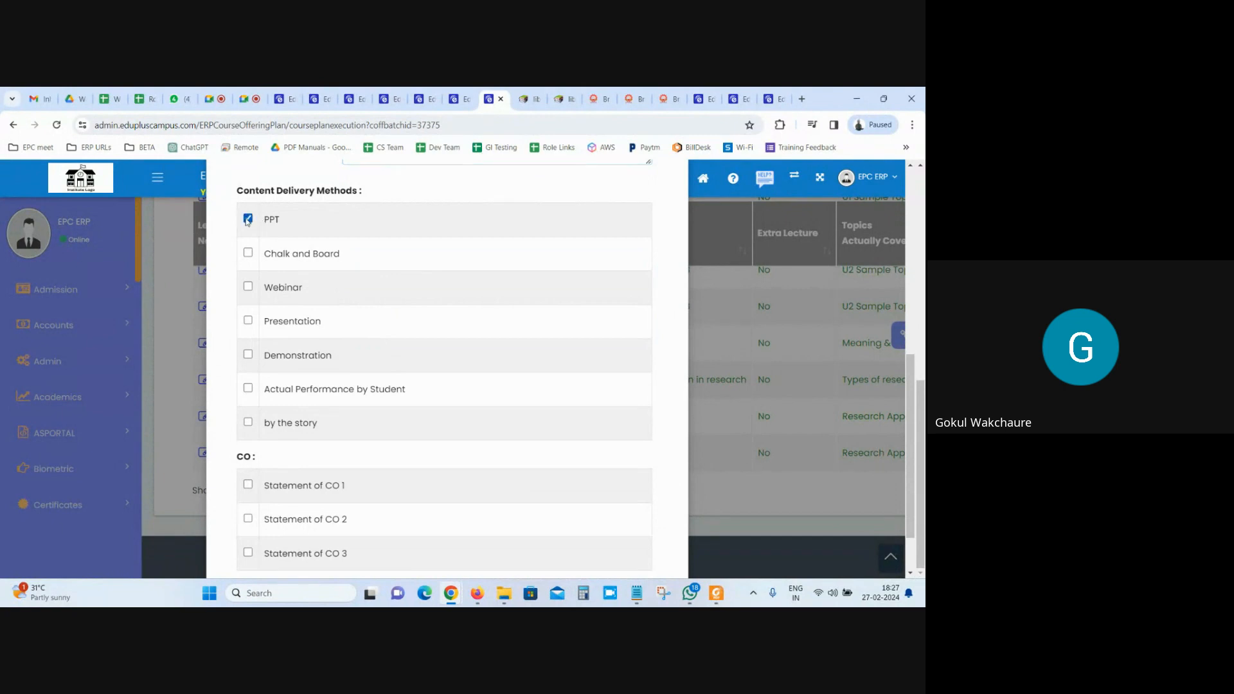
{"action": "left_click", "coordinate": [248, 486]}
Enter "Demonstration" as the extra lecture's unit, topic and topic actually covered, and save the lecture.
{"action": "scroll", "coordinate": [390, 323], "scroll_direction": "up", "scroll_amount": 3}
{"action": "type", "text": "Demonstration"}
{"action": "left_click", "coordinate": [397, 338]}
{"action": "type", "text": "Demonstration"}
{"action": "left_click", "coordinate": [399, 386]}
{"action": "type", "text": "Demonstration"}
{"action": "scroll", "coordinate": [468, 478], "scroll_direction": "down", "scroll_amount": 4}
{"action": "left_click", "coordinate": [650, 538]}
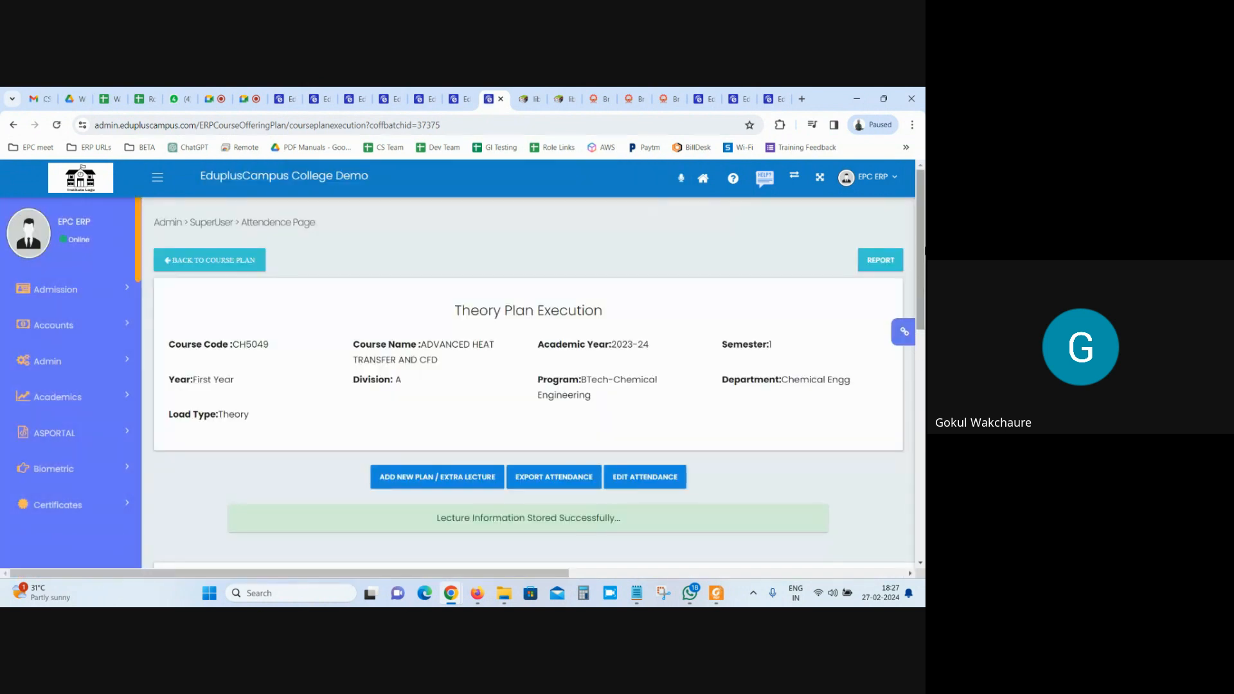
Check lecture 10's dates, planned topic and Extra Lecture value in the execution list.
{"action": "scroll", "coordinate": [536, 446], "scroll_direction": "down", "scroll_amount": 10}
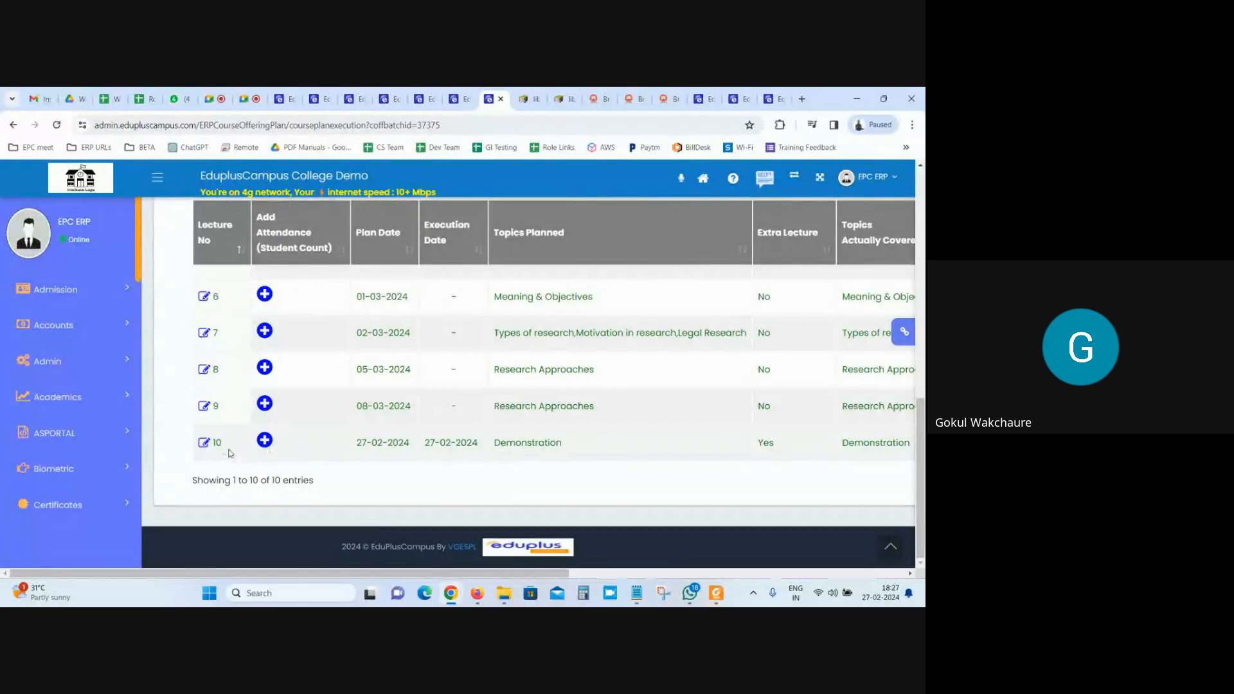
{"action": "left_click_drag", "start_coordinate": [362, 443], "coordinate": [579, 439]}
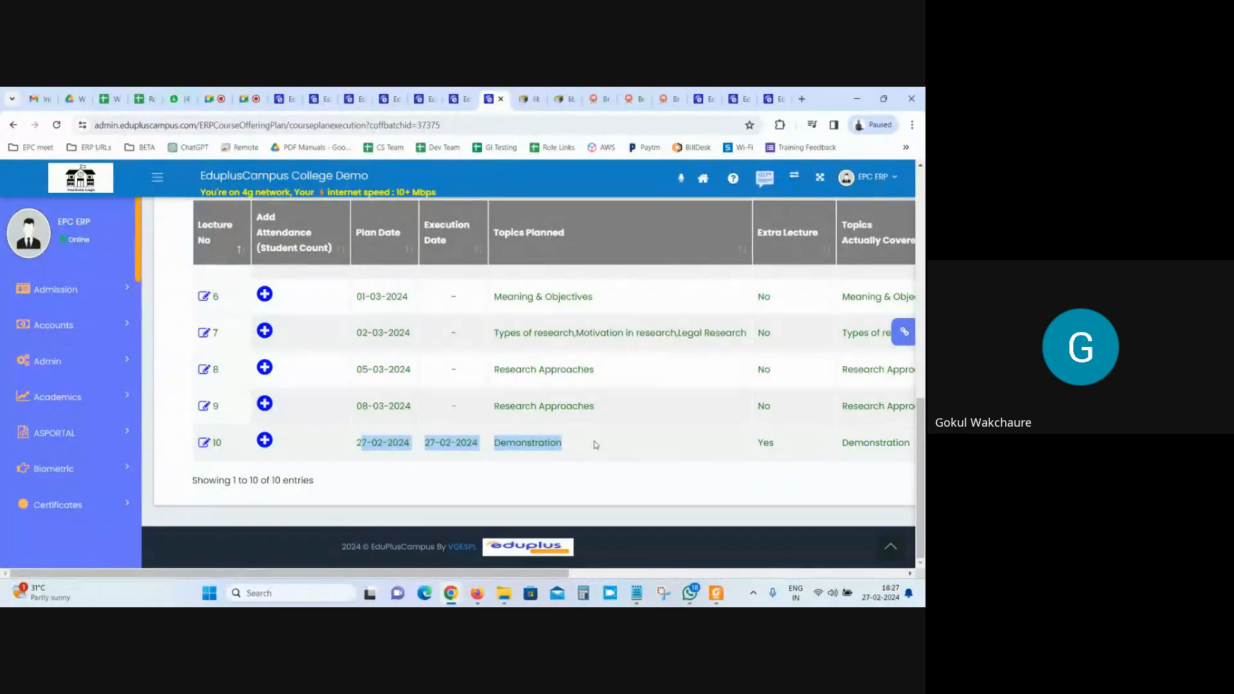
{"action": "left_click_drag", "start_coordinate": [358, 578], "coordinate": [483, 578]}
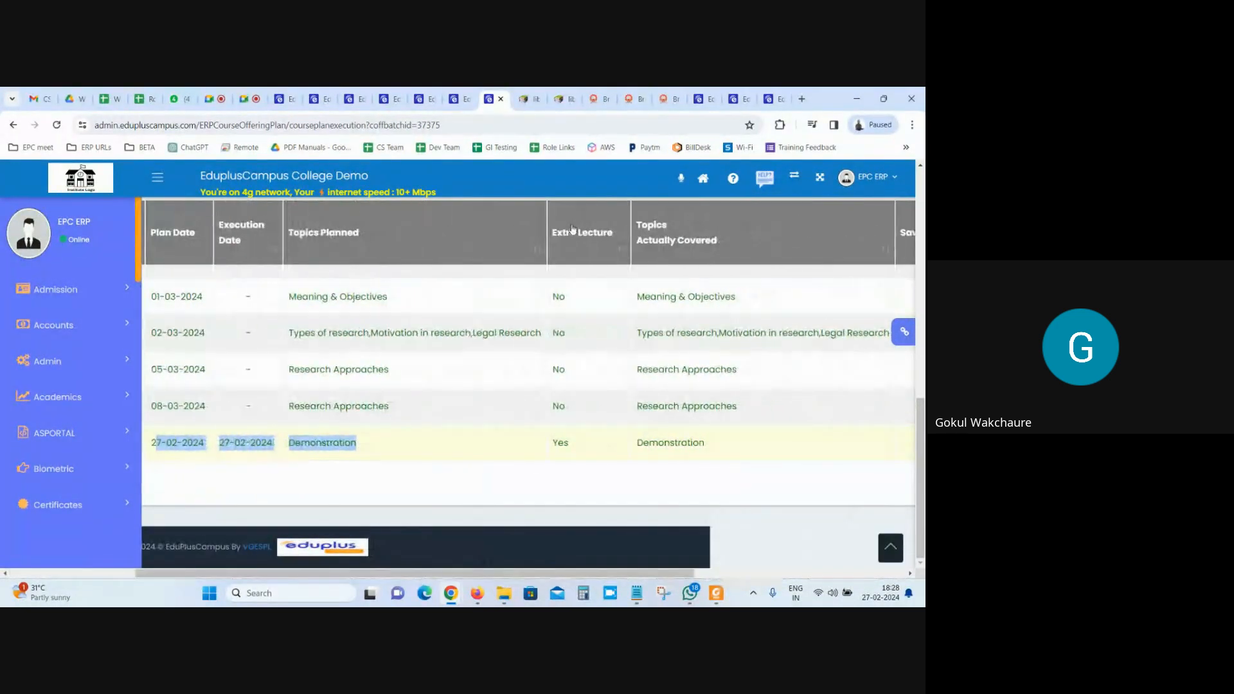
{"action": "left_click_drag", "start_coordinate": [581, 452], "coordinate": [556, 447]}
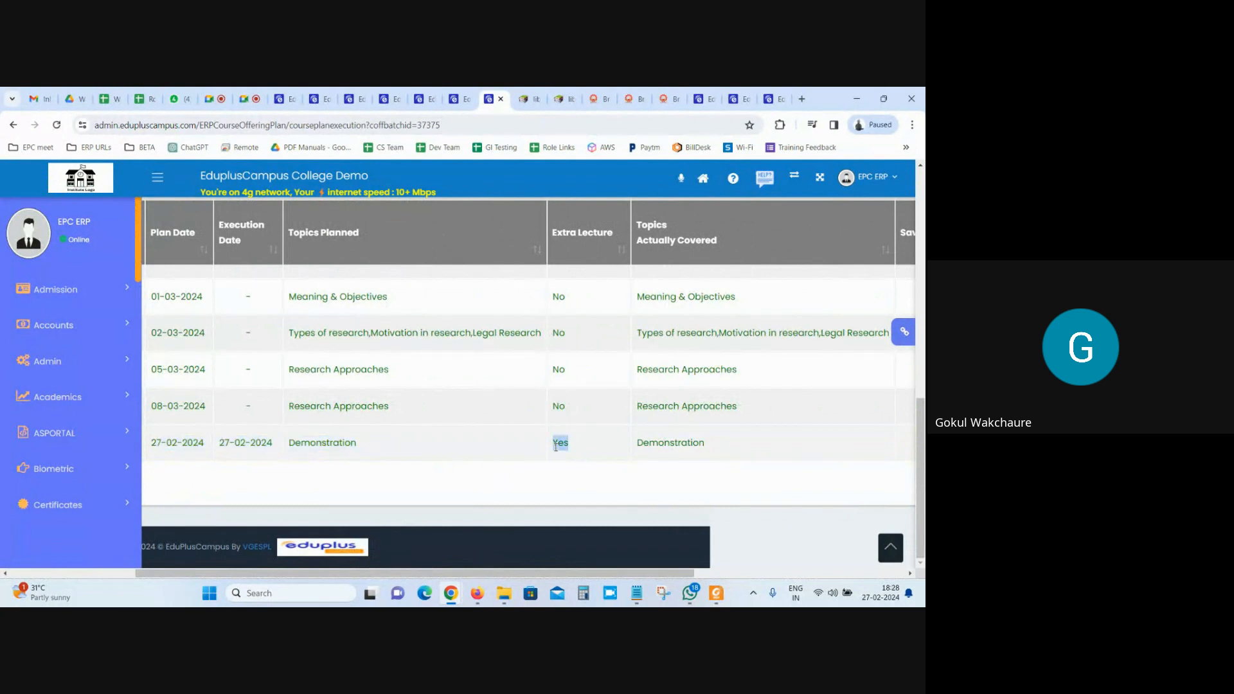
{"action": "left_click_drag", "start_coordinate": [597, 573], "coordinate": [472, 572]}
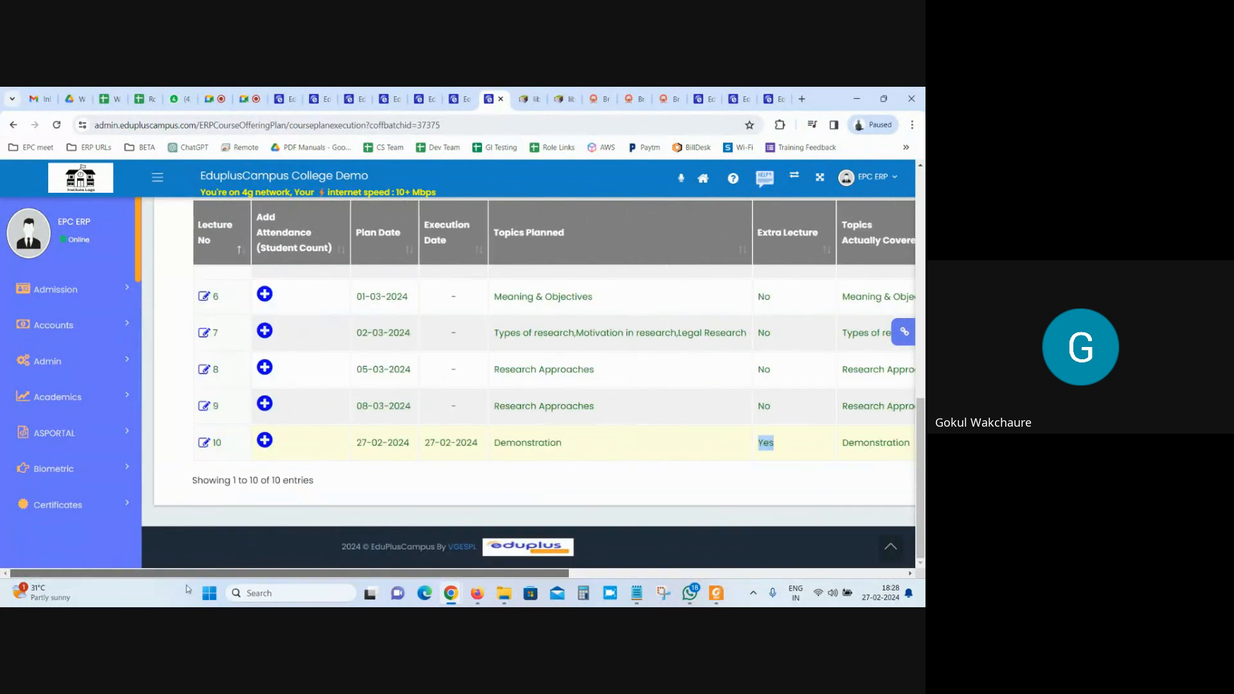
Open lecture 10's row for editing and examine its editable fields, including the Extra Lecture option.
{"action": "left_click", "coordinate": [203, 442]}
{"action": "left_click_drag", "start_coordinate": [264, 553], "coordinate": [464, 572]}
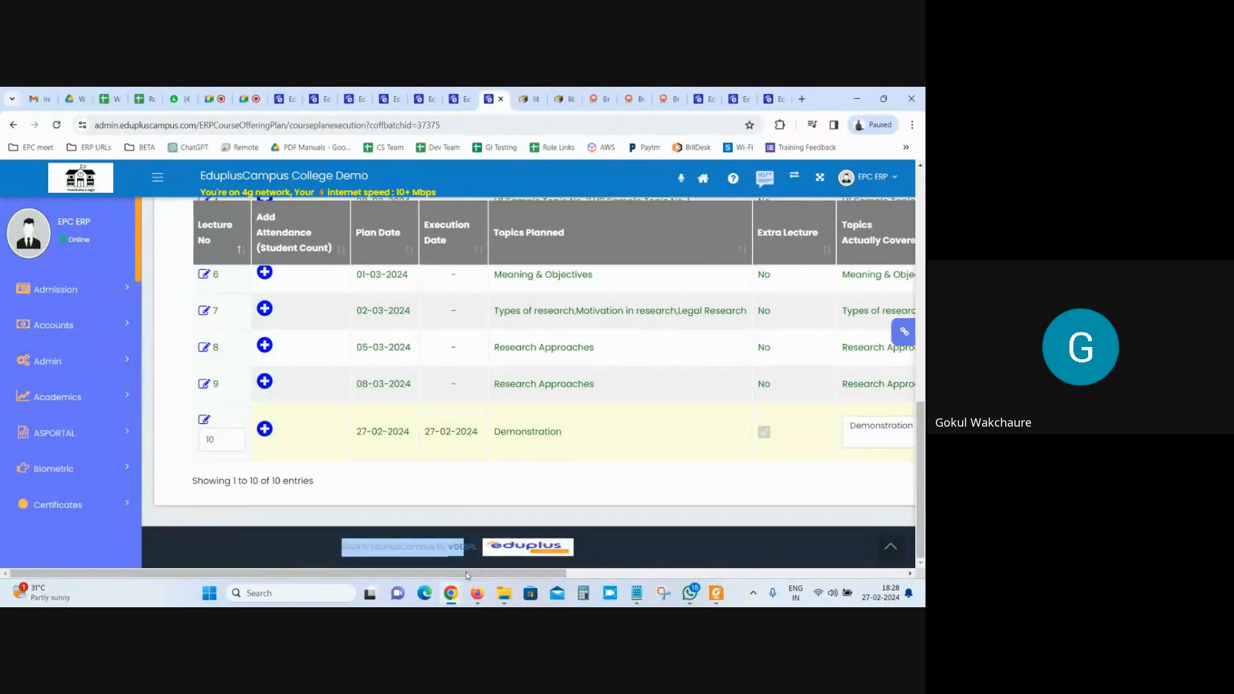
{"action": "left_click", "coordinate": [771, 442]}
{"action": "mouse_move", "coordinate": [549, 576]}
{"action": "left_mouse_down"}
{"action": "mouse_move", "coordinate": [890, 575]}
{"action": "mouse_move", "coordinate": [539, 576]}
{"action": "left_mouse_up"}
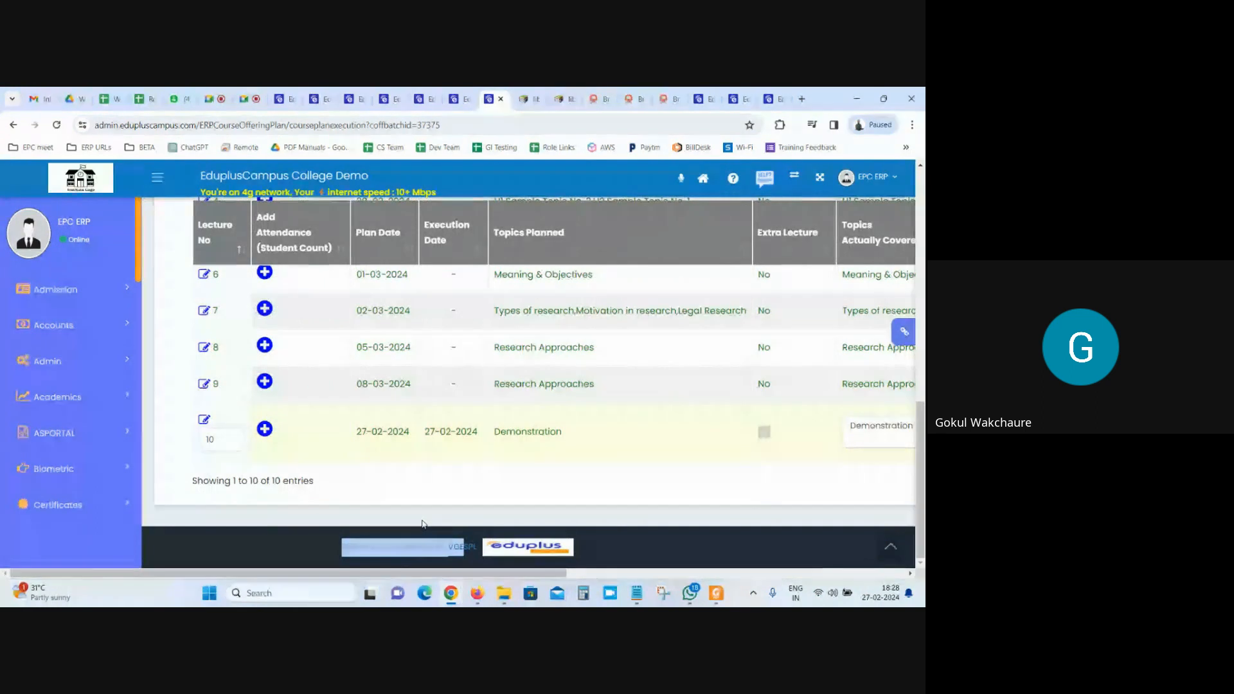
Return to the Course Plan page and look through the subject list for 2023-24, semester 1.
{"action": "left_click", "coordinate": [454, 98]}
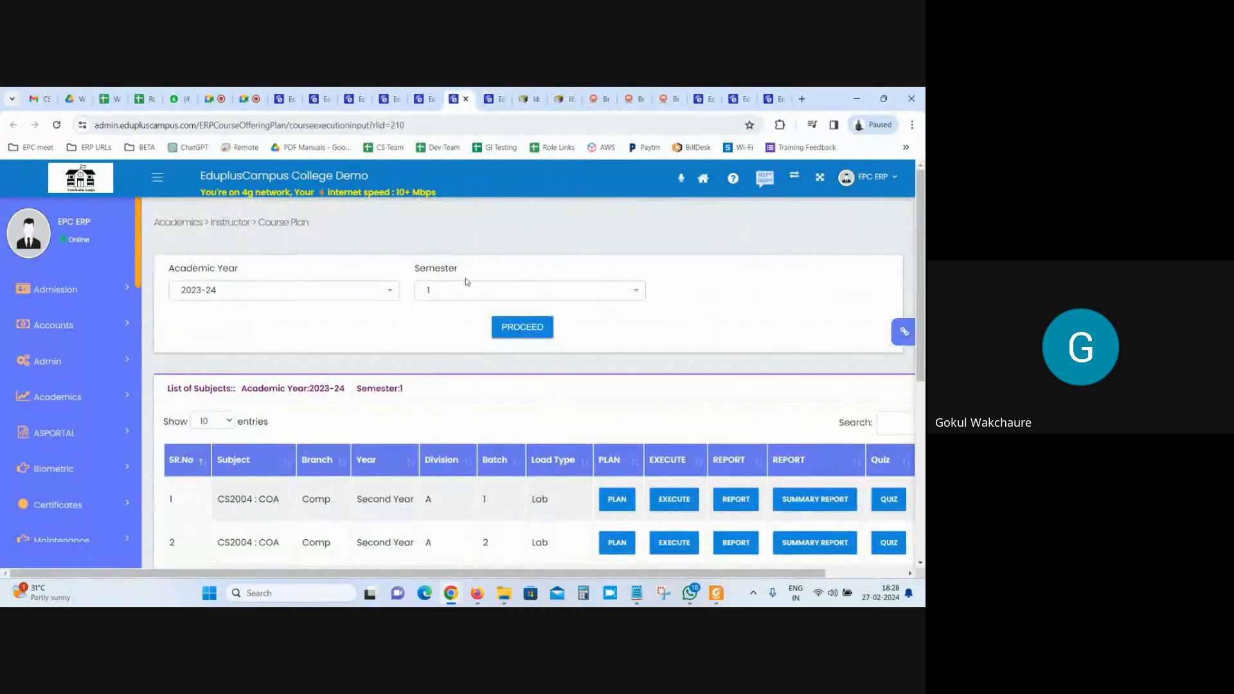
{"action": "scroll", "coordinate": [620, 498], "scroll_direction": "down", "scroll_amount": 3}
{"action": "scroll", "coordinate": [621, 494], "scroll_direction": "up", "scroll_amount": 5}
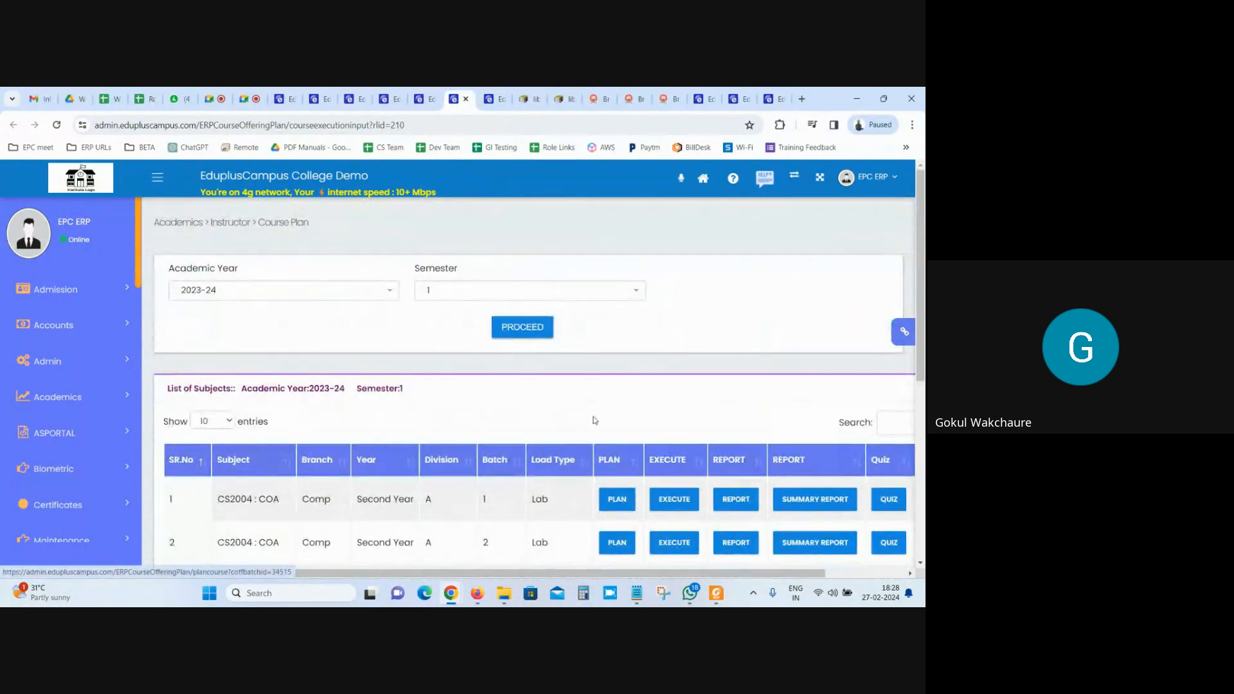
Return to the Theory Plan Execution page and review the lecture list's columns, rows and the extra lecture option.
{"action": "left_click", "coordinate": [496, 95]}
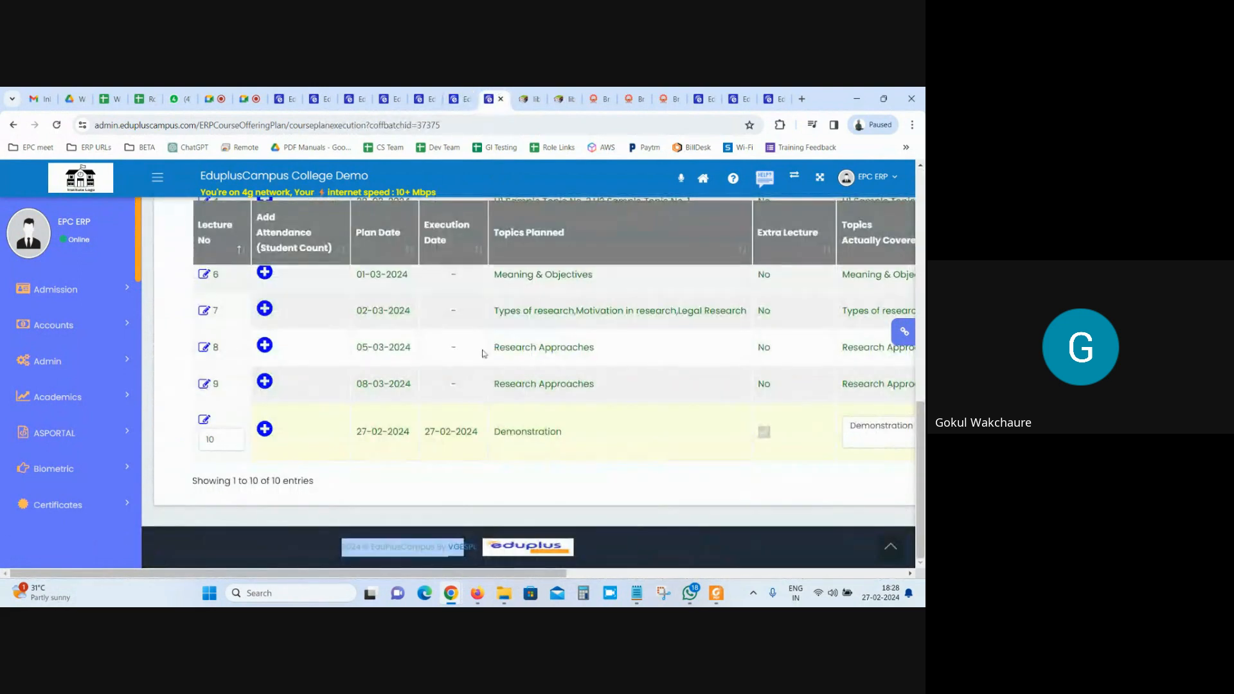
{"action": "mouse_move", "coordinate": [448, 582]}
{"action": "left_click_drag", "start_coordinate": [448, 577], "coordinate": [812, 546]}
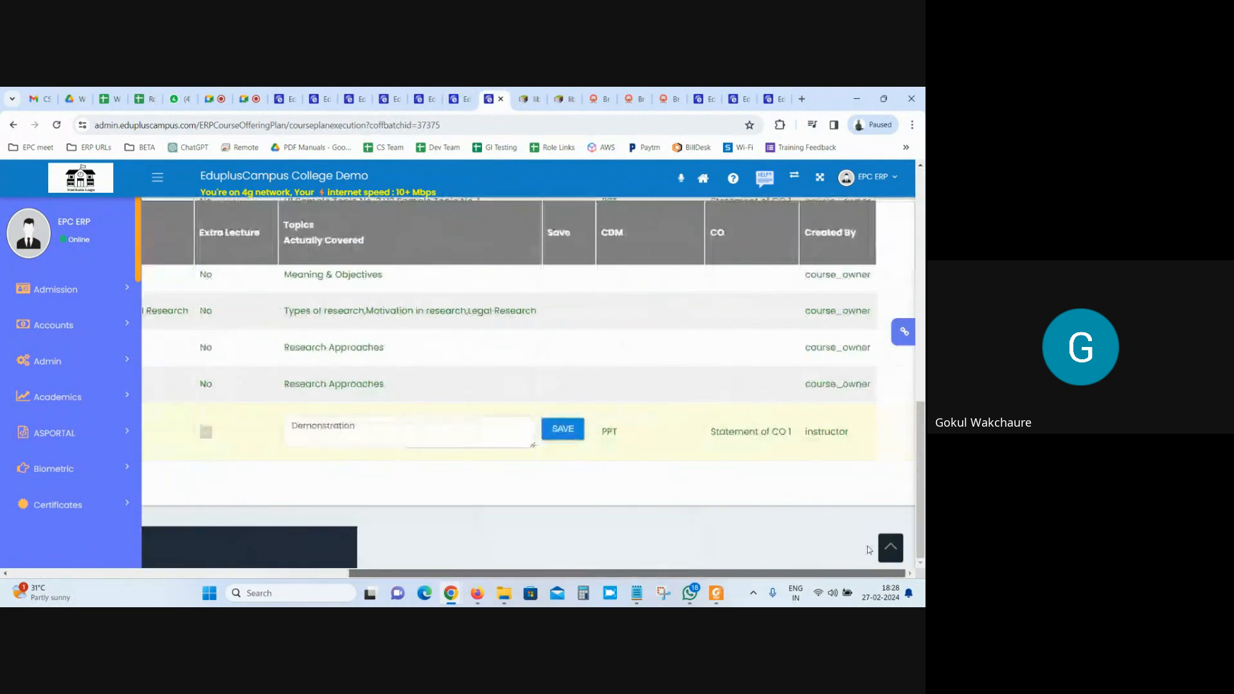
{"action": "left_click", "coordinate": [891, 548]}
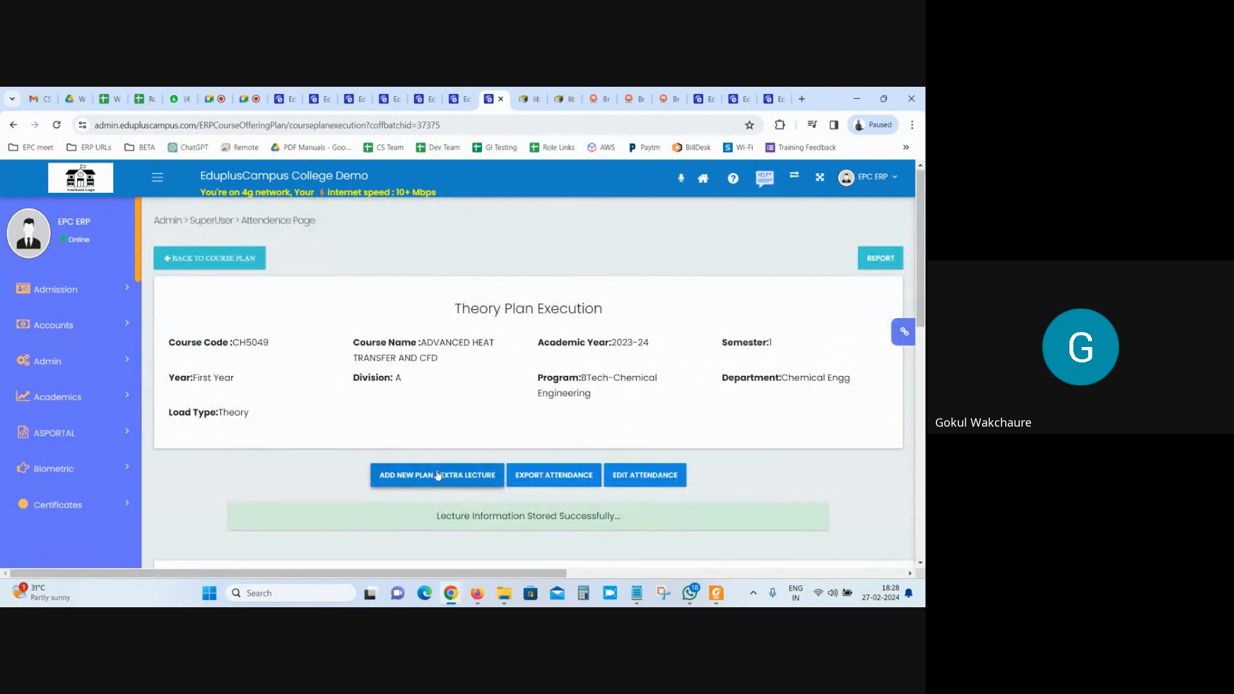
{"action": "scroll", "coordinate": [437, 475], "scroll_direction": "down", "scroll_amount": 3}
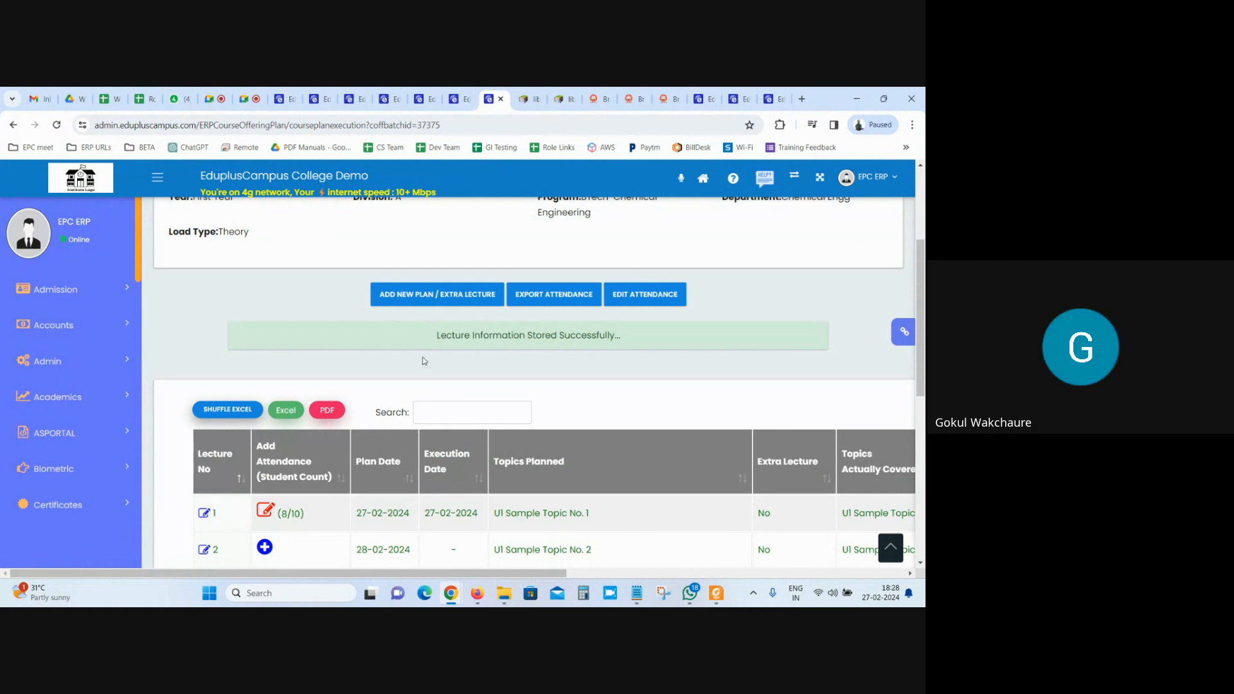
{"action": "scroll", "coordinate": [298, 417], "scroll_direction": "down", "scroll_amount": 5}
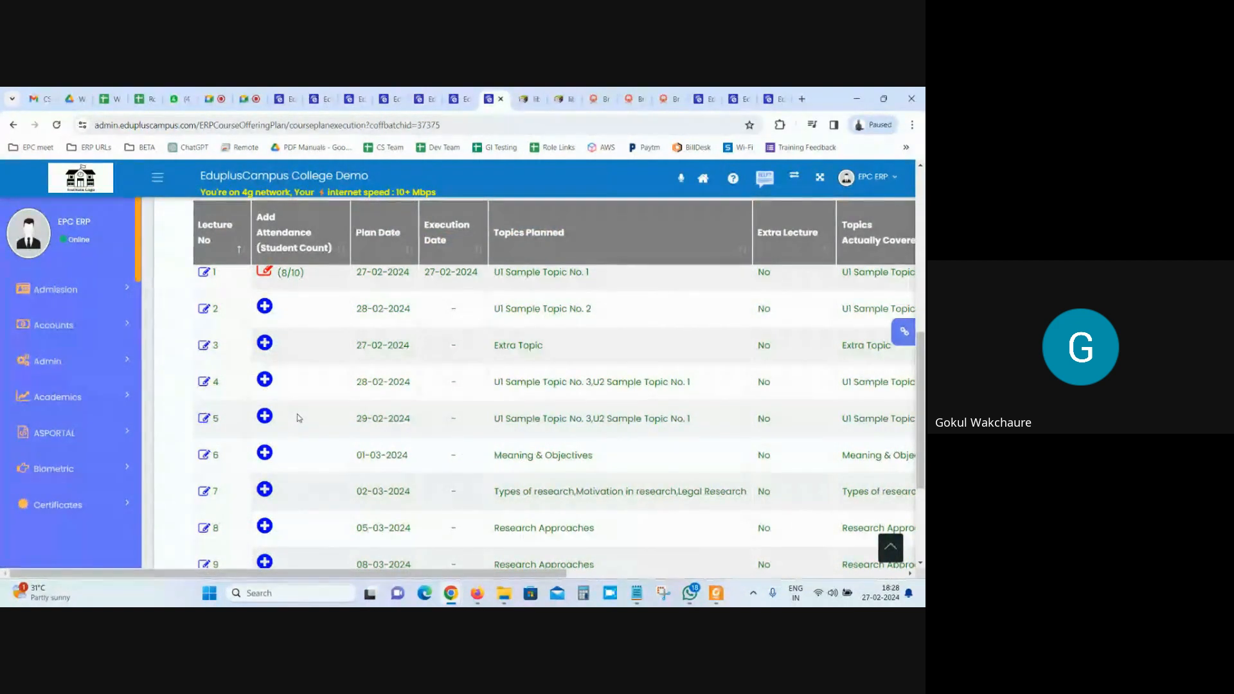
{"action": "scroll", "coordinate": [298, 417], "scroll_direction": "up", "scroll_amount": 5}
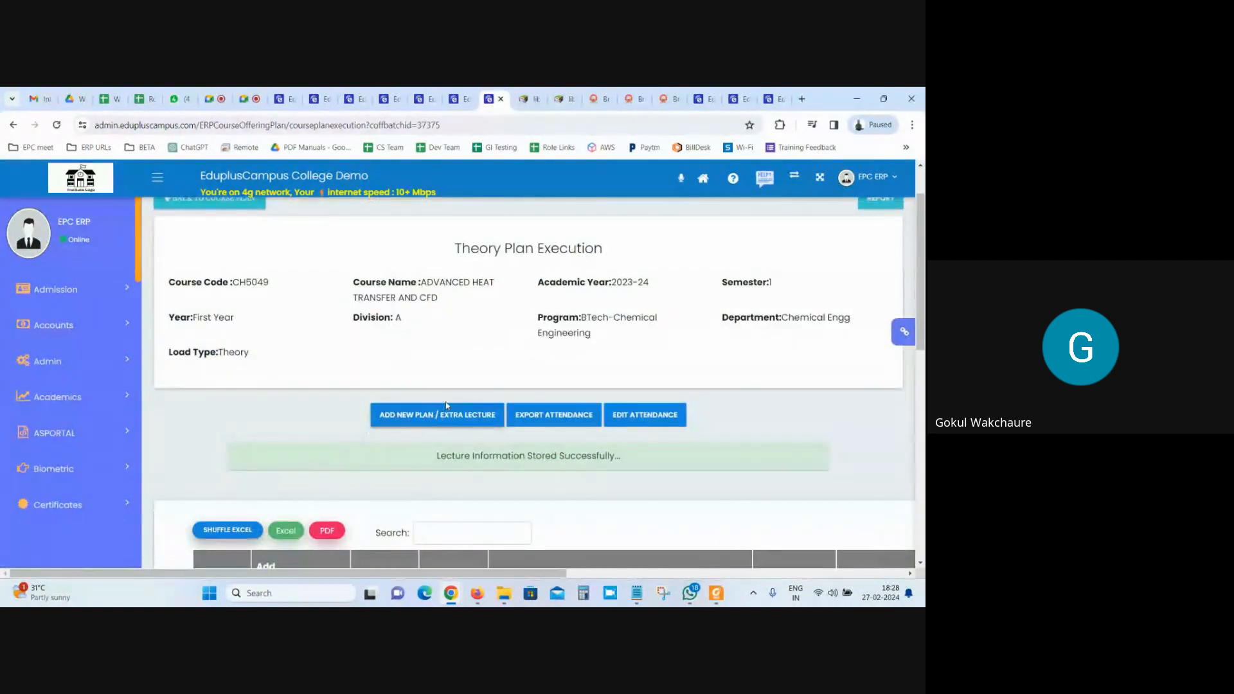
{"action": "scroll", "coordinate": [622, 393], "scroll_direction": "up", "scroll_amount": 1}
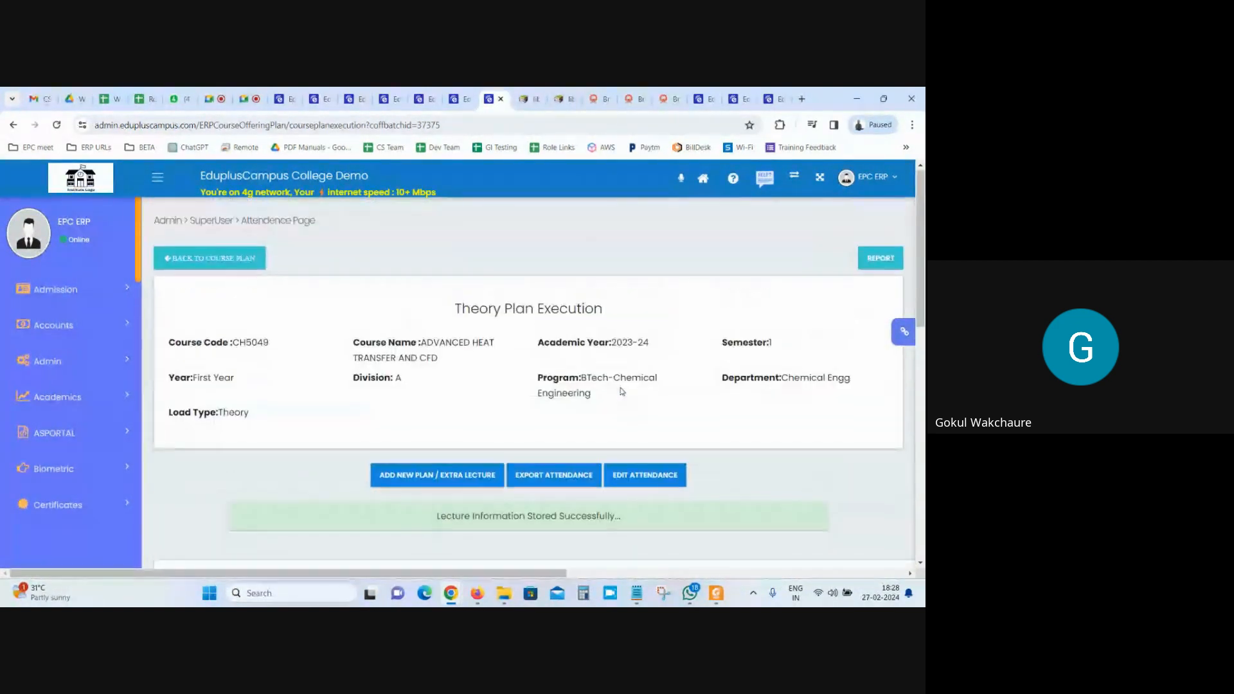
Go back to the course plan subjects for 2023-24, semester 1, and open the theory plan of CH5049 Advanced Heat Transfer and CFD.
{"action": "left_click", "coordinate": [178, 268]}
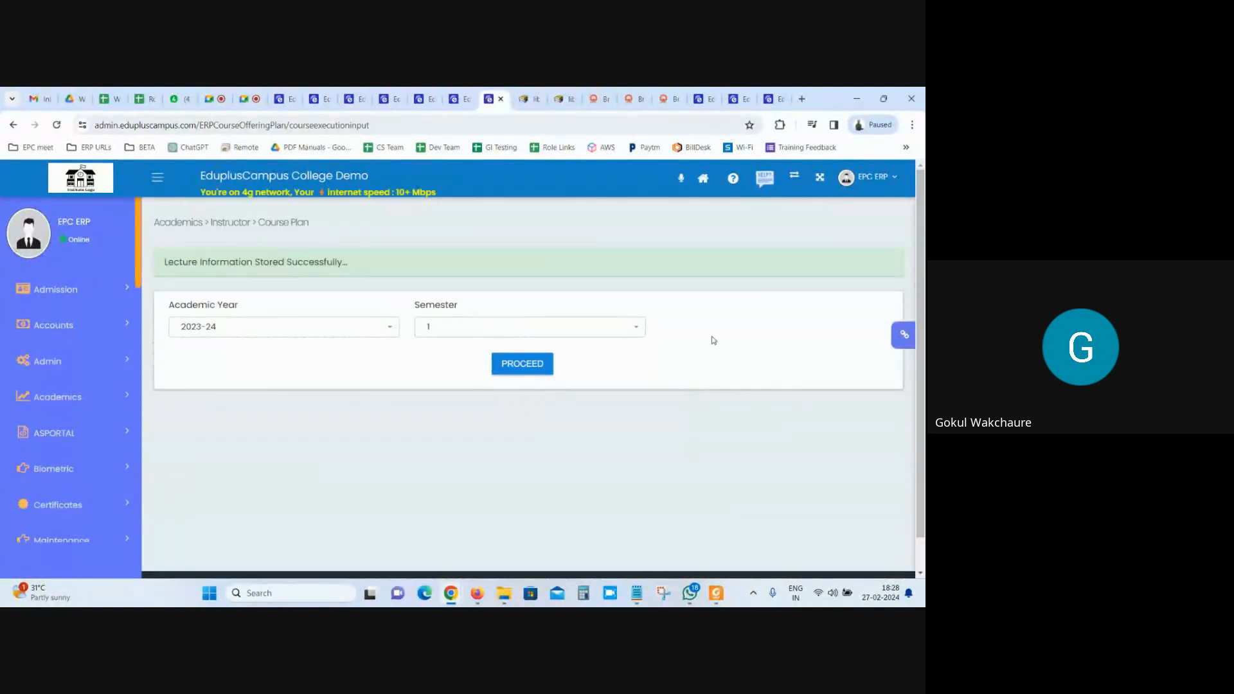
{"action": "left_click", "coordinate": [514, 364]}
{"action": "scroll", "coordinate": [507, 405], "scroll_direction": "down", "scroll_amount": 2}
{"action": "scroll", "coordinate": [519, 420], "scroll_direction": "down", "scroll_amount": 3}
{"action": "left_click", "coordinate": [617, 451]}
{"action": "left_click_drag", "start_coordinate": [923, 241], "coordinate": [922, 324]}
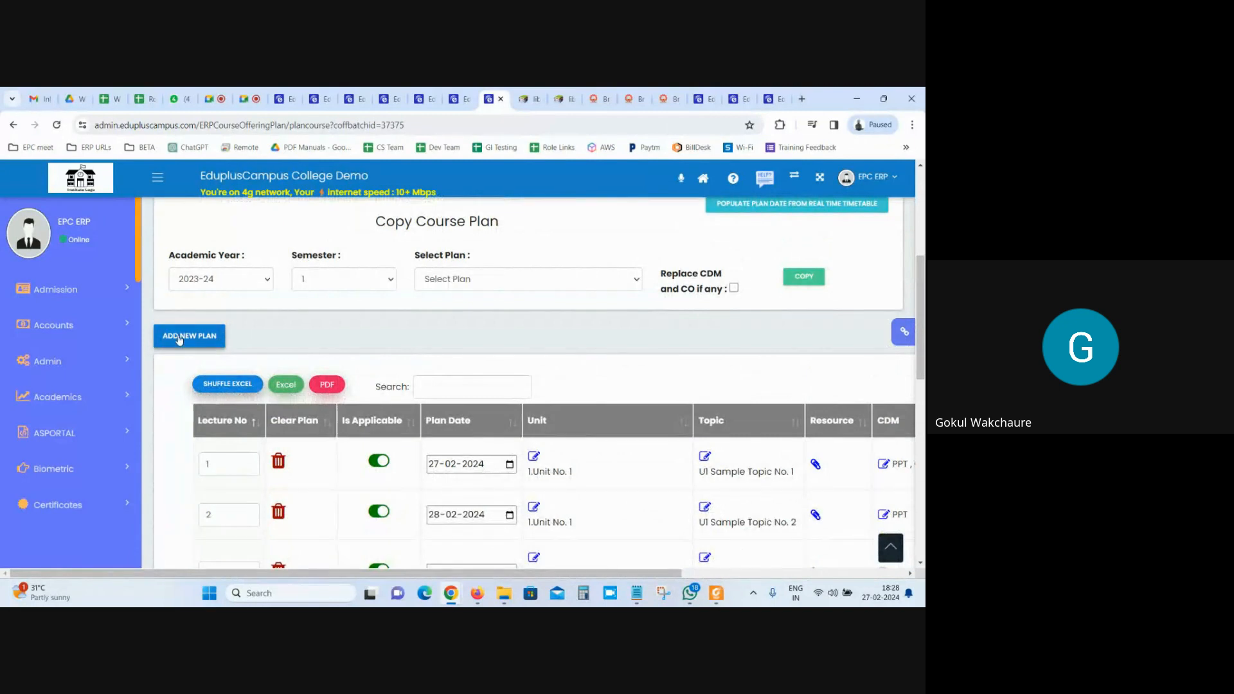
Open the form for adding a new course plan, examine its course details and optional fields, and close it without saving.
{"action": "left_click", "coordinate": [179, 341]}
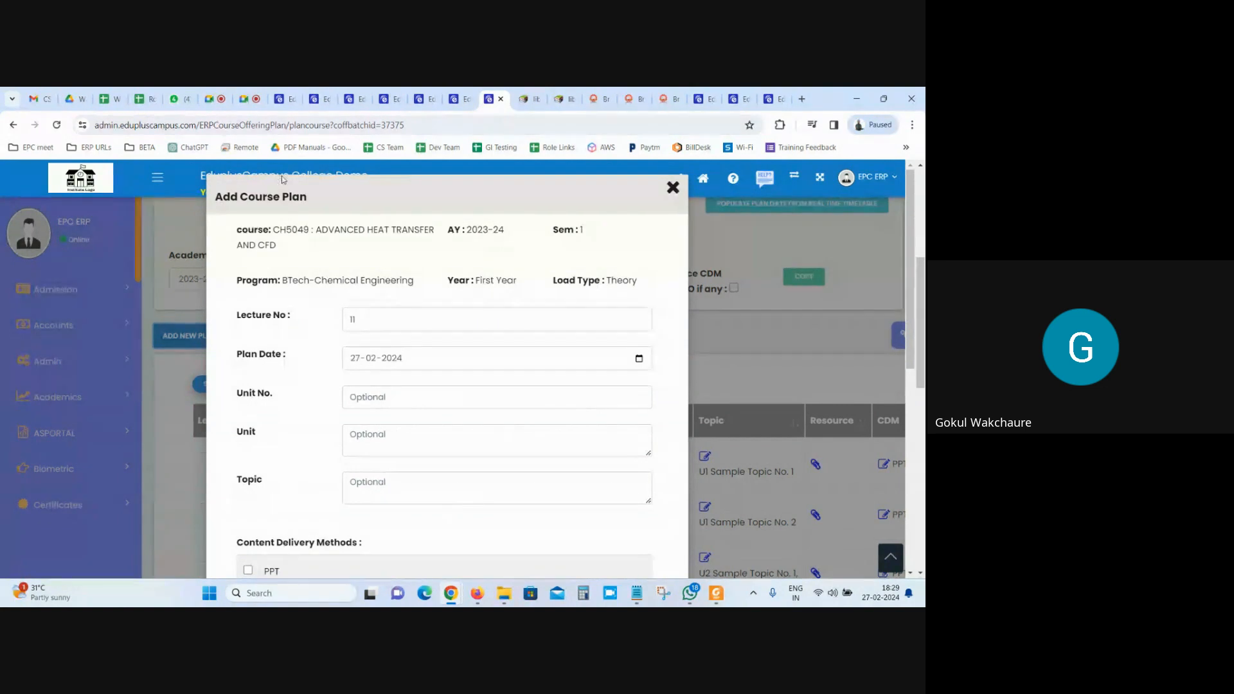
{"action": "left_click_drag", "start_coordinate": [232, 234], "coordinate": [658, 288]}
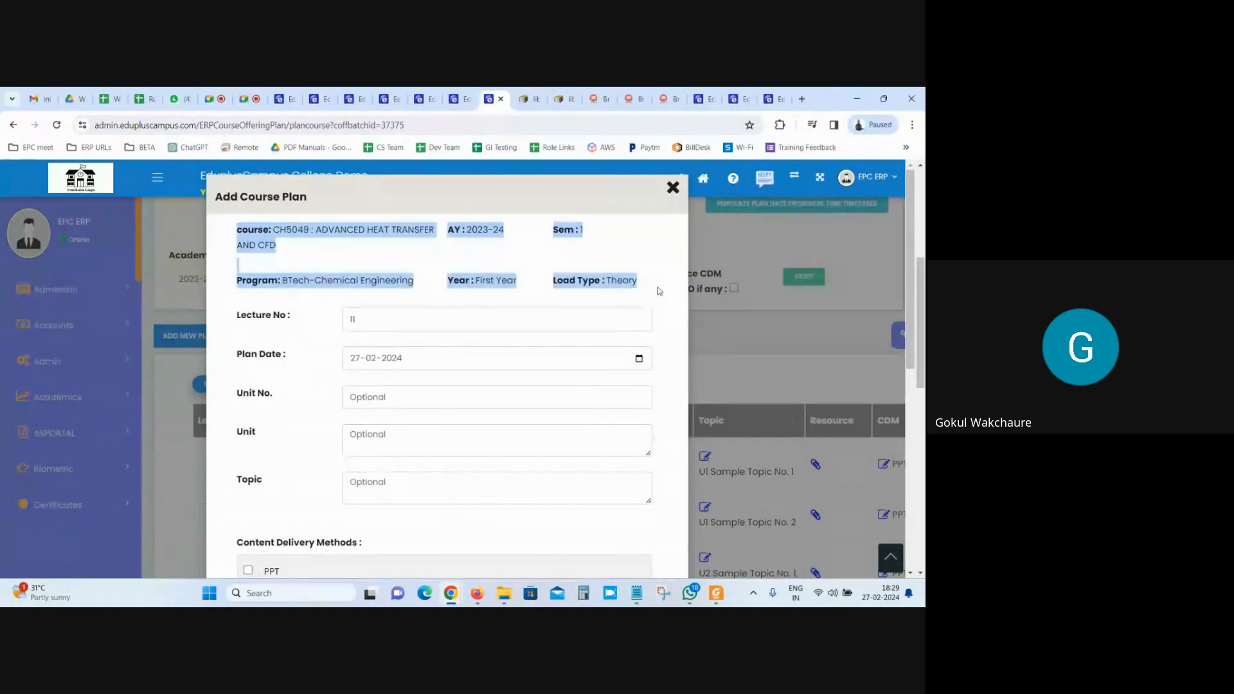
{"action": "left_click", "coordinate": [640, 320]}
{"action": "scroll", "coordinate": [596, 426], "scroll_direction": "down", "scroll_amount": 6}
{"action": "left_click", "coordinate": [754, 490]}
Examine the scheduled theory plan's lecture numbers, dates, units and topics, including the Demonstration lecture.
{"action": "scroll", "coordinate": [488, 417], "scroll_direction": "down", "scroll_amount": 4}
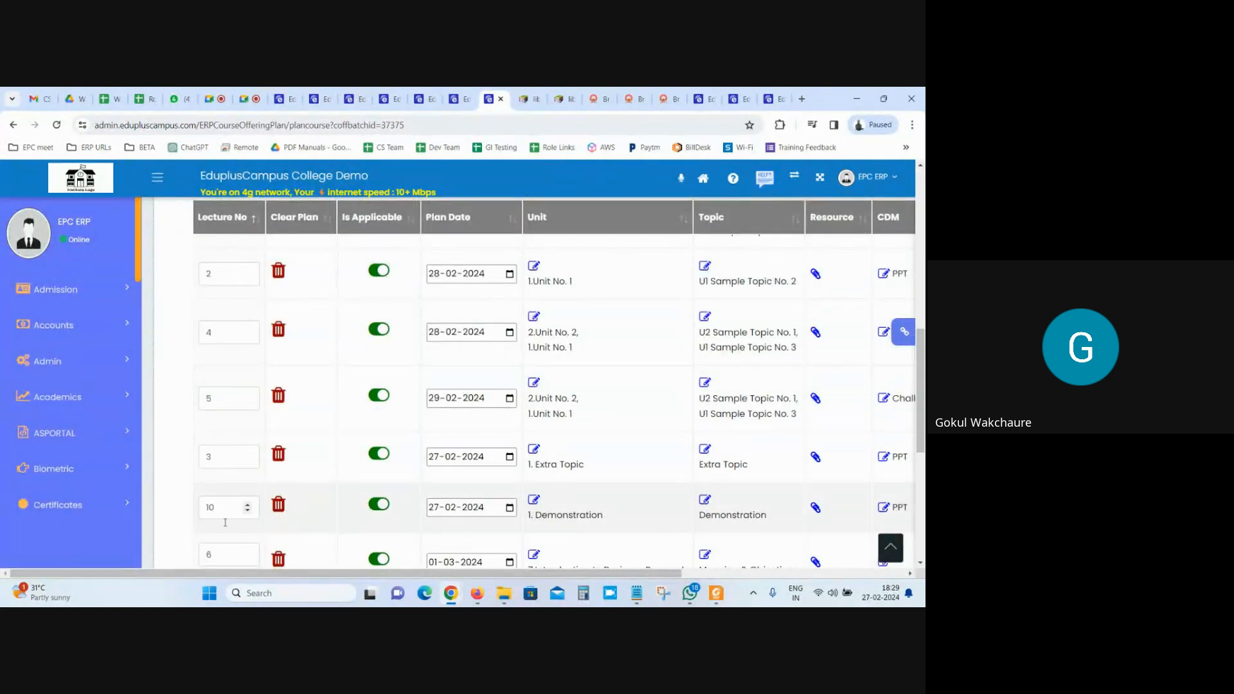
{"action": "scroll", "coordinate": [381, 387], "scroll_direction": "down", "scroll_amount": 3}
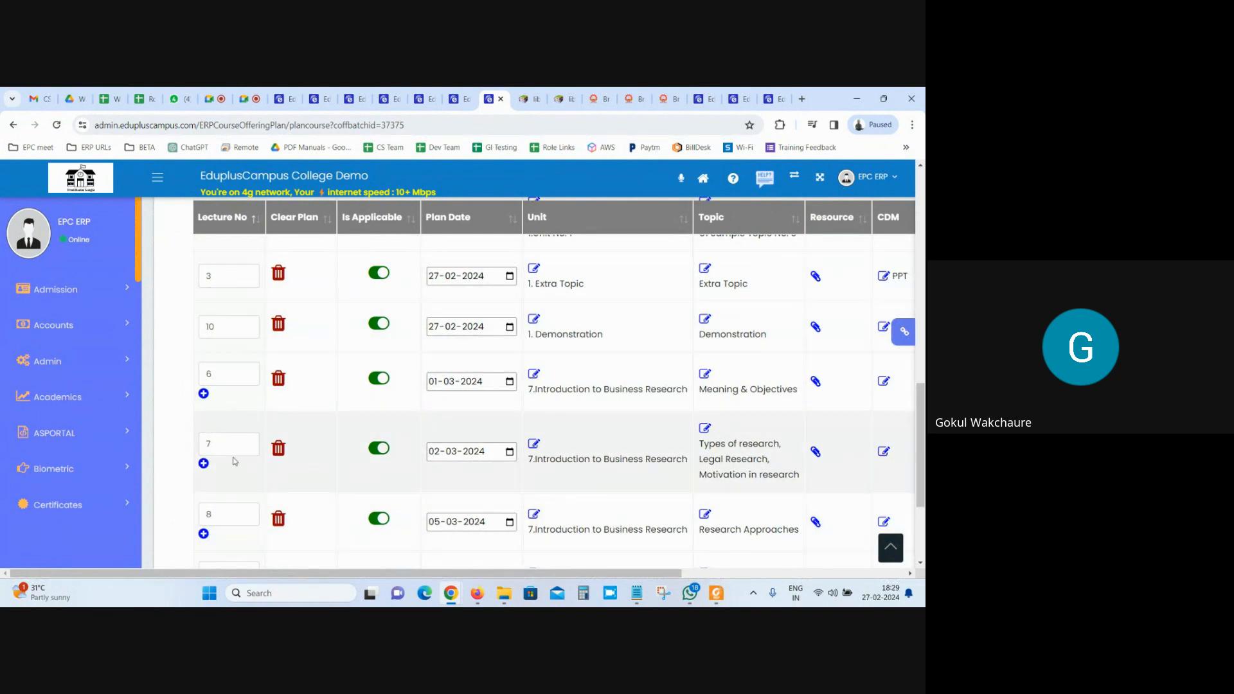
{"action": "scroll", "coordinate": [244, 475], "scroll_direction": "down", "scroll_amount": 3}
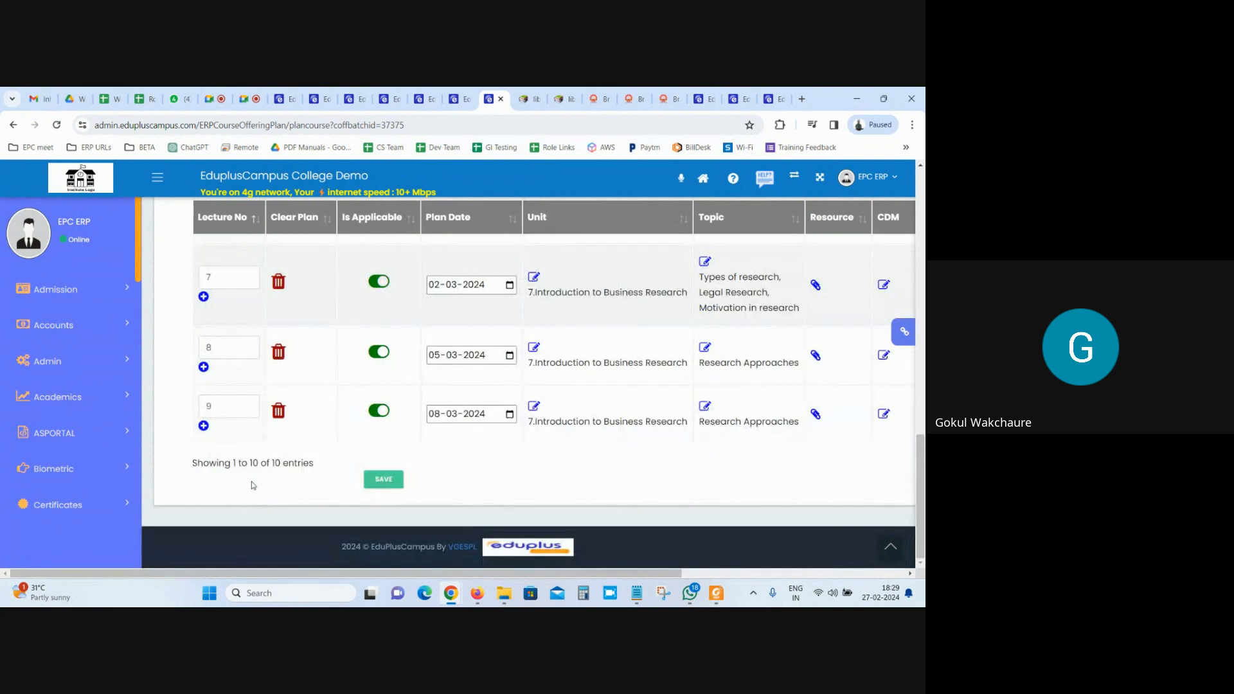
{"action": "scroll", "coordinate": [252, 480], "scroll_direction": "up", "scroll_amount": 10}
{"action": "scroll", "coordinate": [252, 480], "scroll_direction": "down", "scroll_amount": 3}
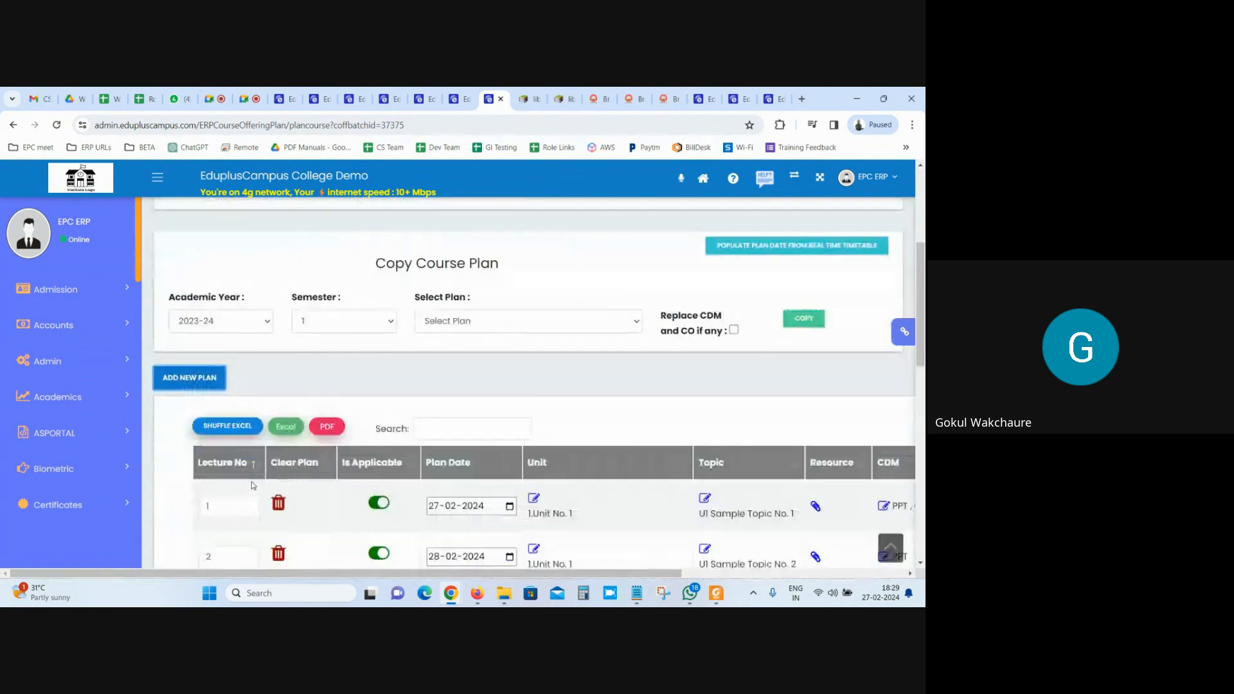
{"action": "scroll", "coordinate": [252, 484], "scroll_direction": "down", "scroll_amount": 5}
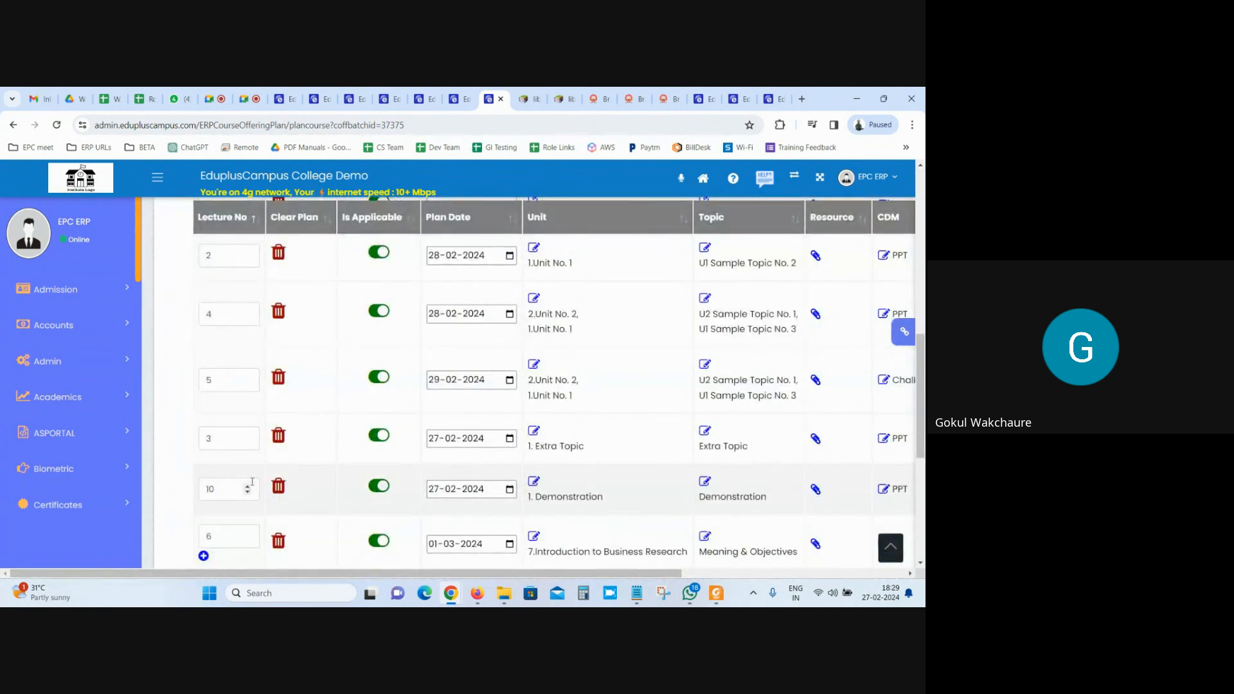
{"action": "scroll", "coordinate": [206, 431], "scroll_direction": "down", "scroll_amount": 3}
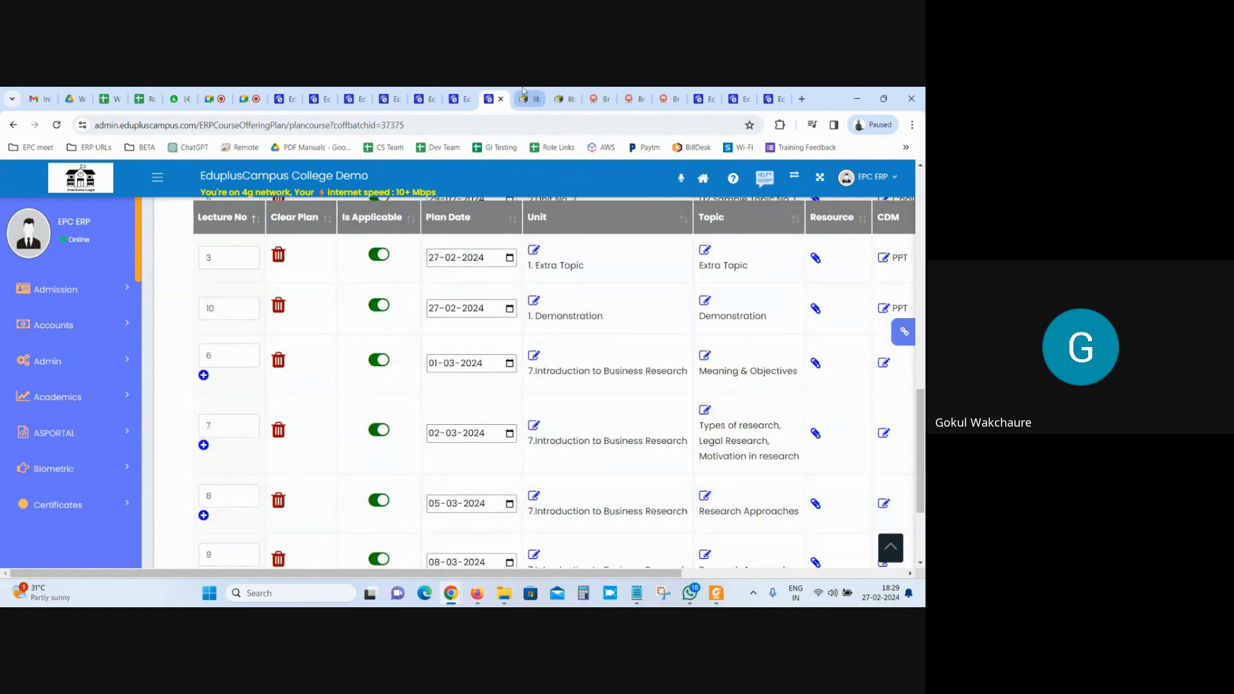
{"action": "scroll", "coordinate": [801, 399], "scroll_direction": "up", "scroll_amount": 5}
{"action": "scroll", "coordinate": [801, 399], "scroll_direction": "up", "scroll_amount": 5}
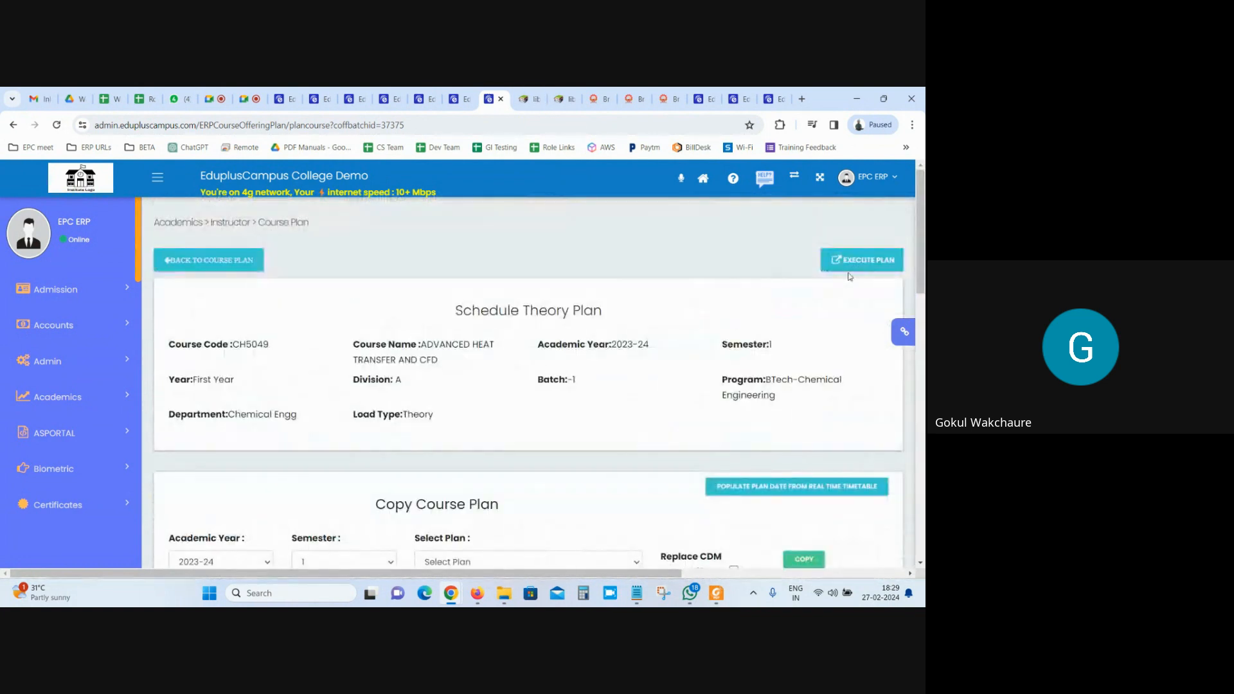
Open the execution page of this theory plan and check lecture 10's dates, topic and Extra Lecture value.
{"action": "left_click", "coordinate": [862, 262]}
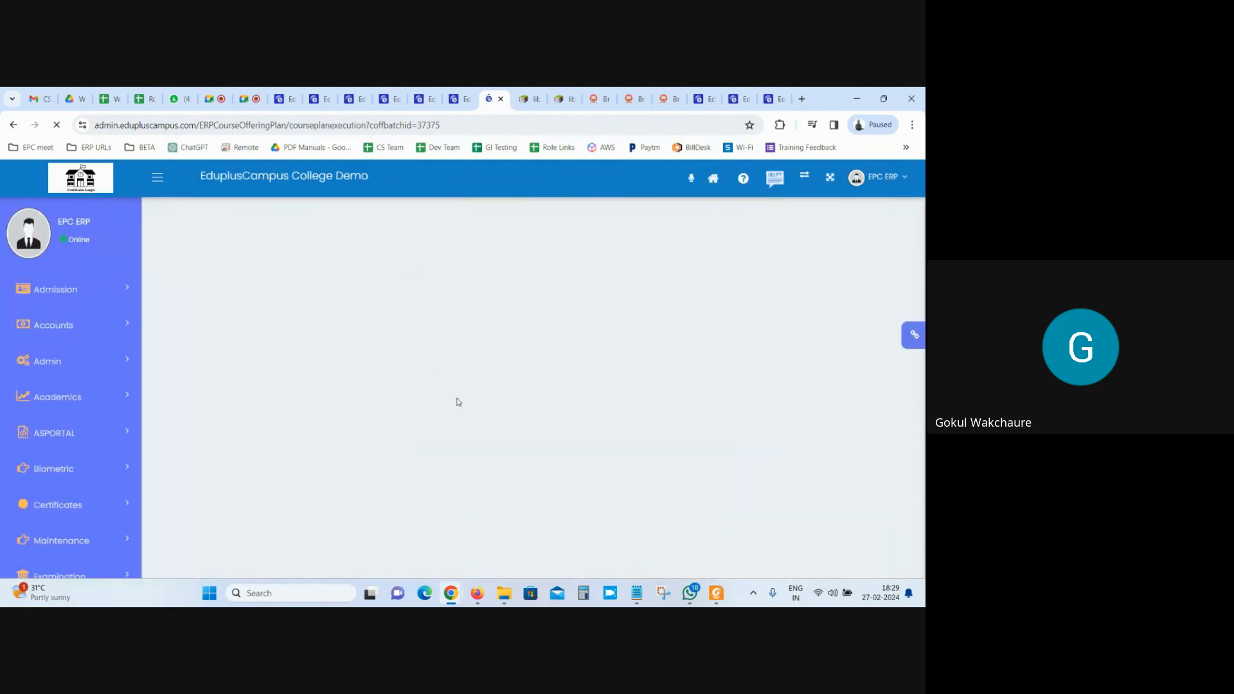
{"action": "scroll", "coordinate": [459, 402], "scroll_direction": "down", "scroll_amount": 5}
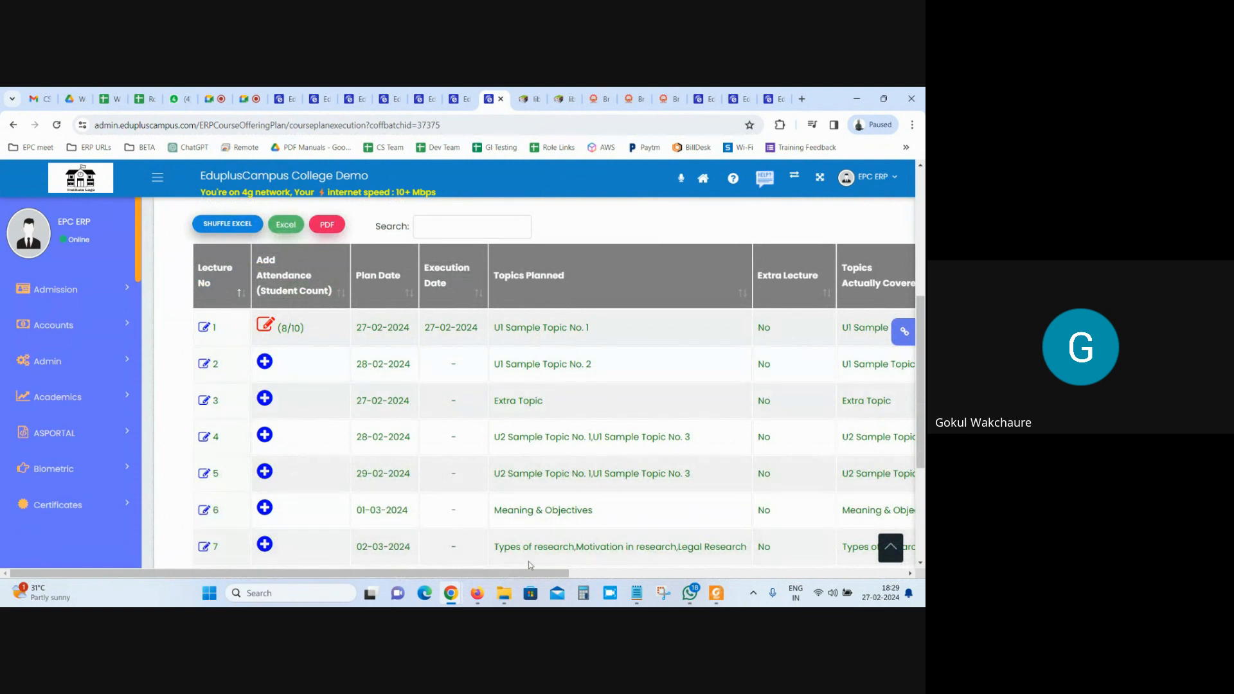
{"action": "mouse_move", "coordinate": [567, 574]}
{"action": "left_mouse_down"}
{"action": "mouse_move", "coordinate": [882, 566]}
{"action": "mouse_move", "coordinate": [568, 568]}
{"action": "left_mouse_up"}
{"action": "scroll", "coordinate": [580, 395], "scroll_direction": "down", "scroll_amount": 3}
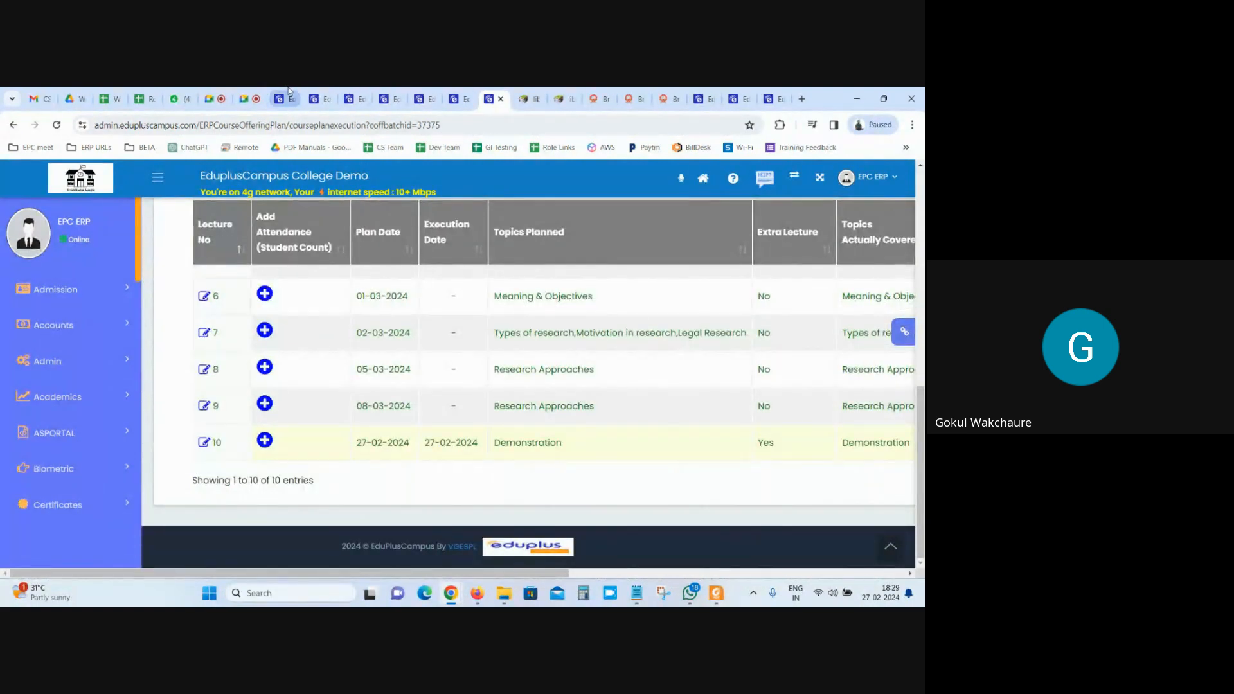
Switch to the Google Meet call, look through the participant list and close it.
{"action": "left_click", "coordinate": [255, 93]}
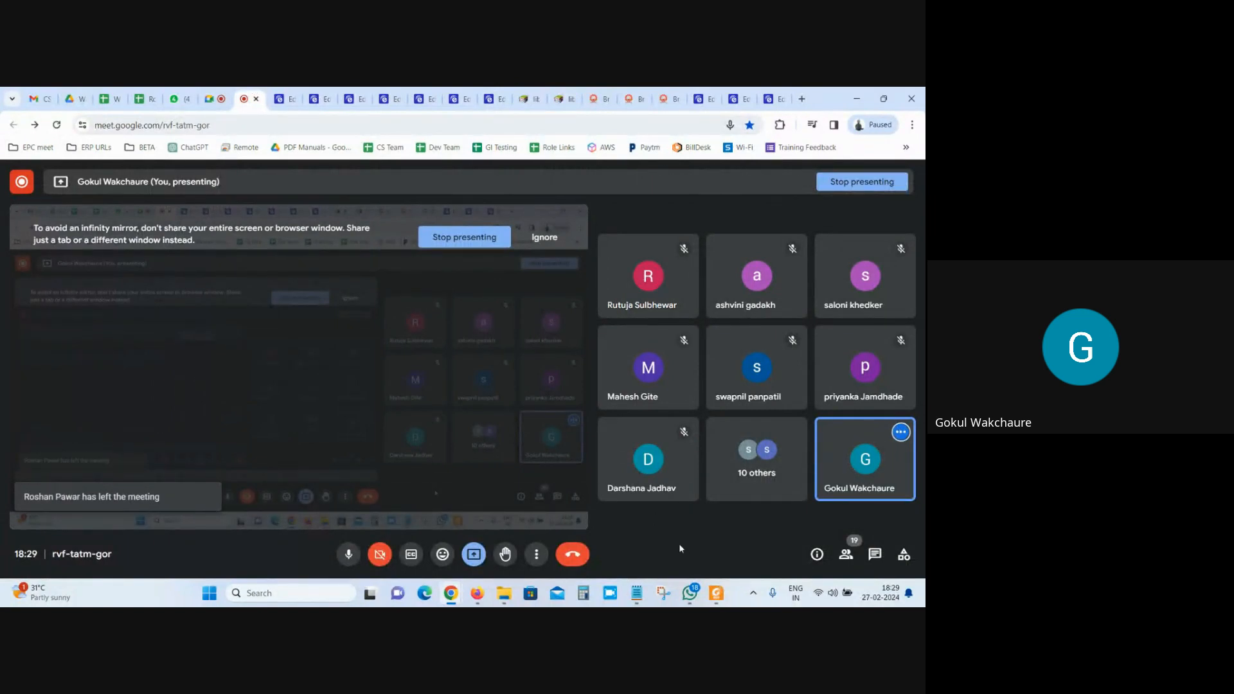
{"action": "left_click", "coordinate": [845, 554]}
{"action": "scroll", "coordinate": [789, 378], "scroll_direction": "down", "scroll_amount": 3}
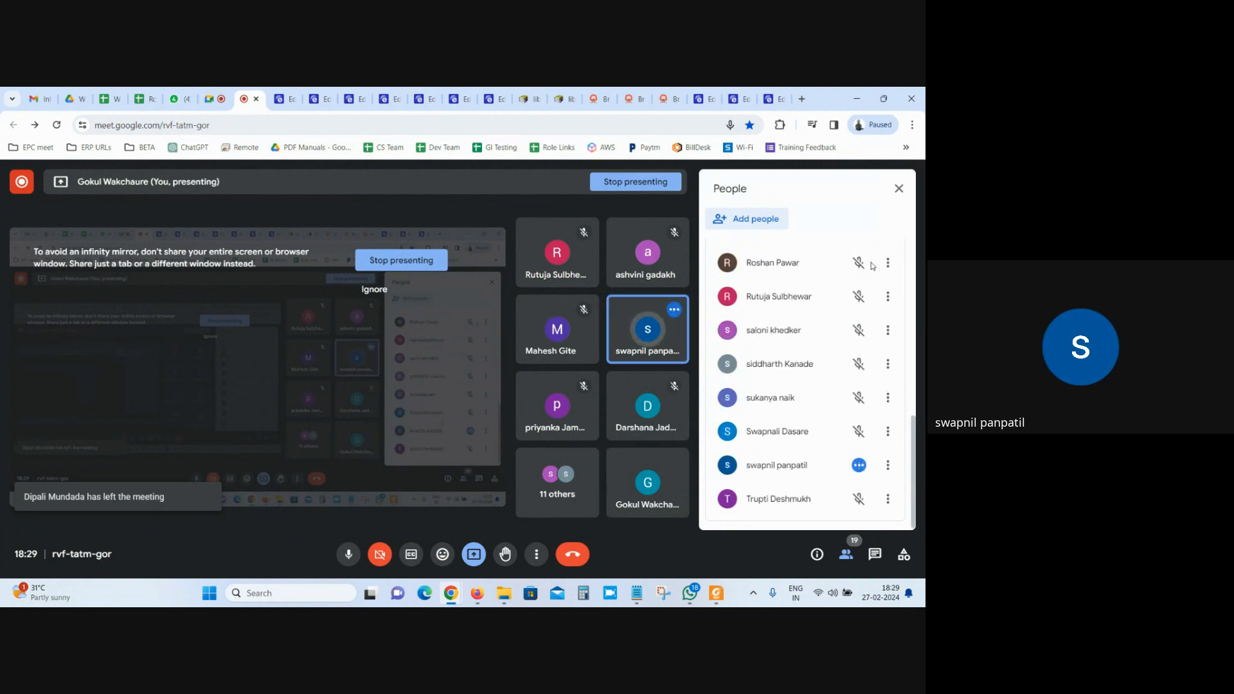
{"action": "left_click", "coordinate": [898, 189]}
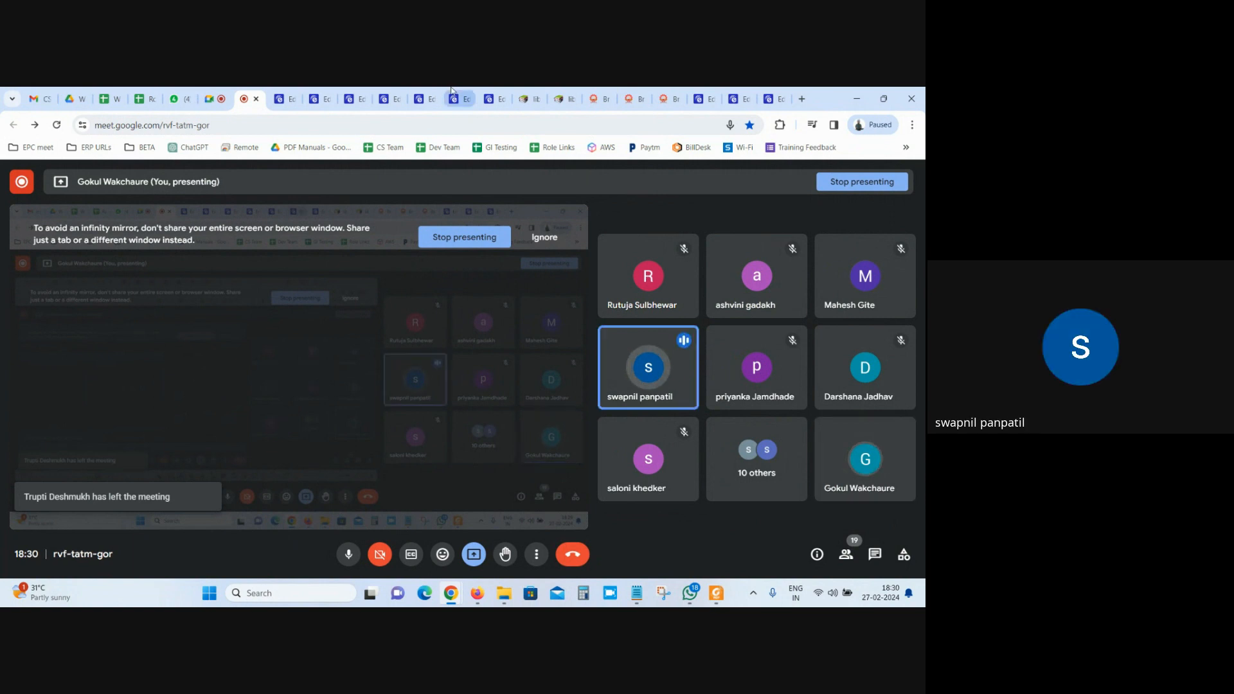
Switch back to EduplusCampus and review the units and topics in the original eight-lecture theory course plan.
{"action": "left_click", "coordinate": [357, 92]}
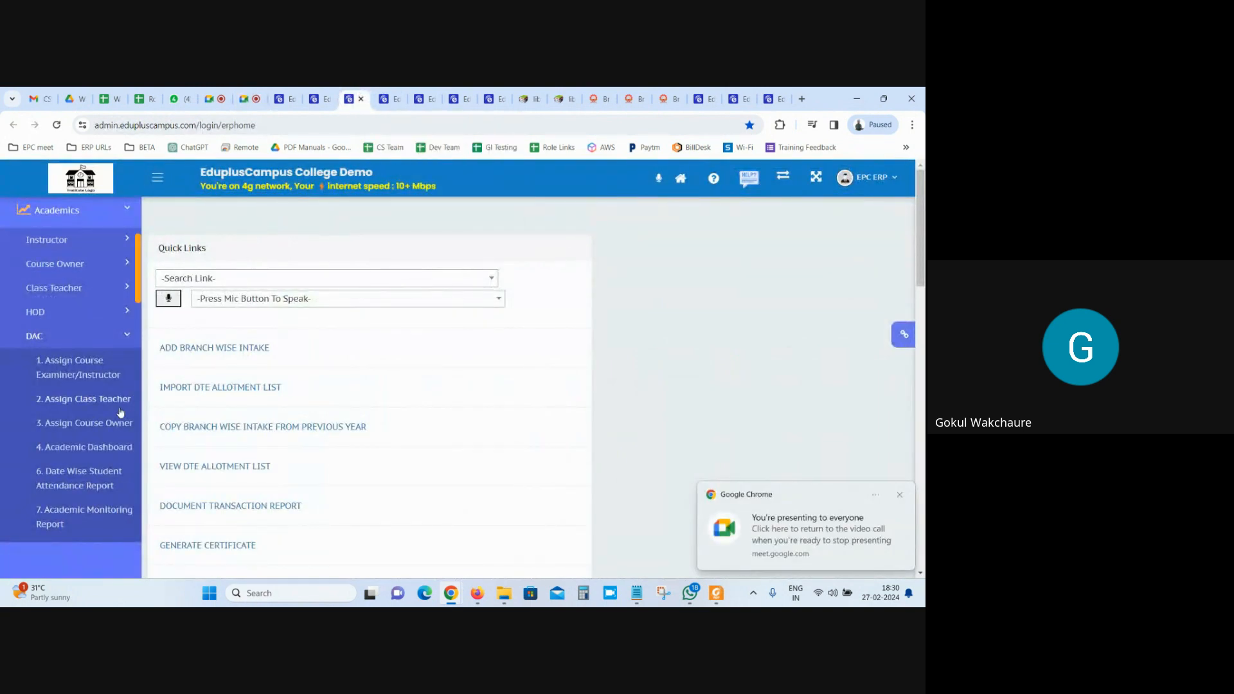
{"action": "left_click", "coordinate": [427, 96]}
{"action": "left_click", "coordinate": [467, 90]}
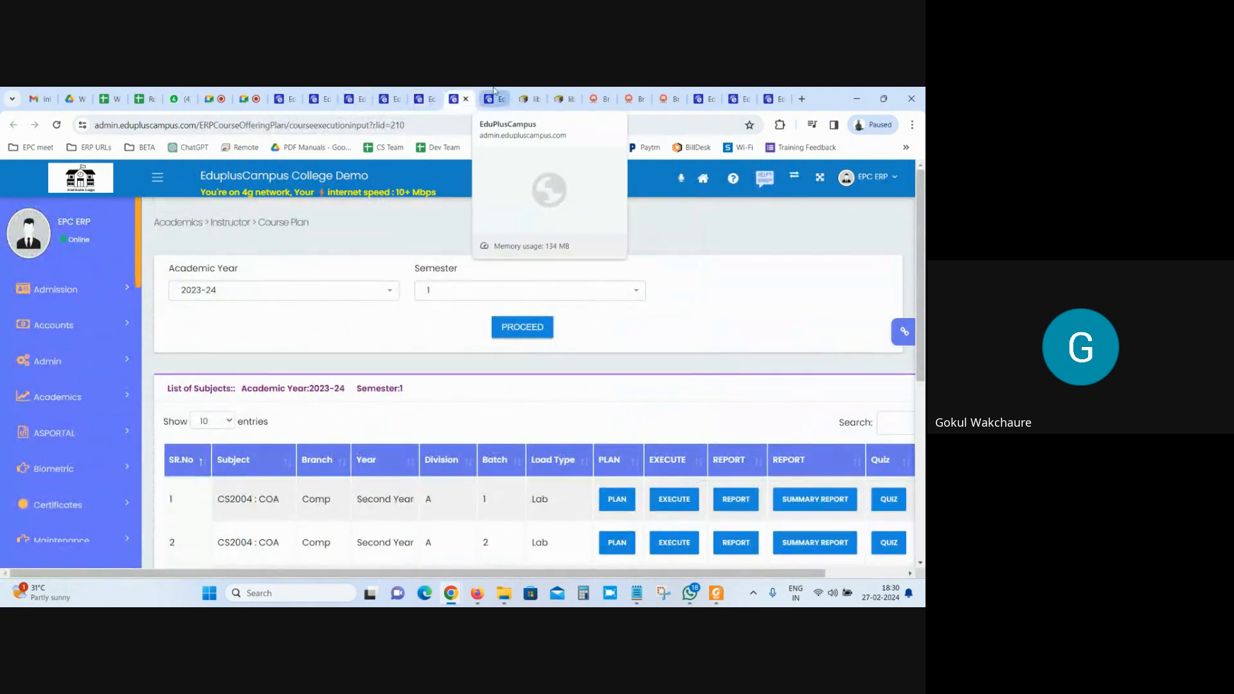
{"action": "left_click", "coordinate": [430, 94]}
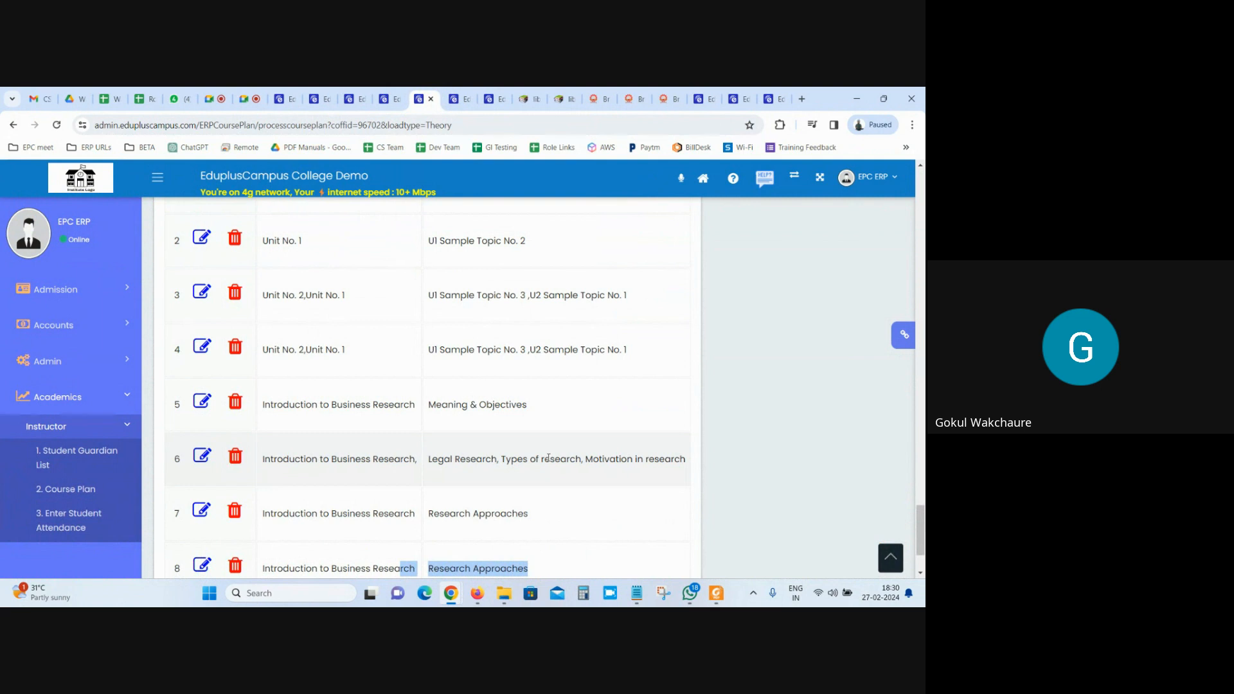
{"action": "scroll", "coordinate": [548, 458], "scroll_direction": "down", "scroll_amount": 2}
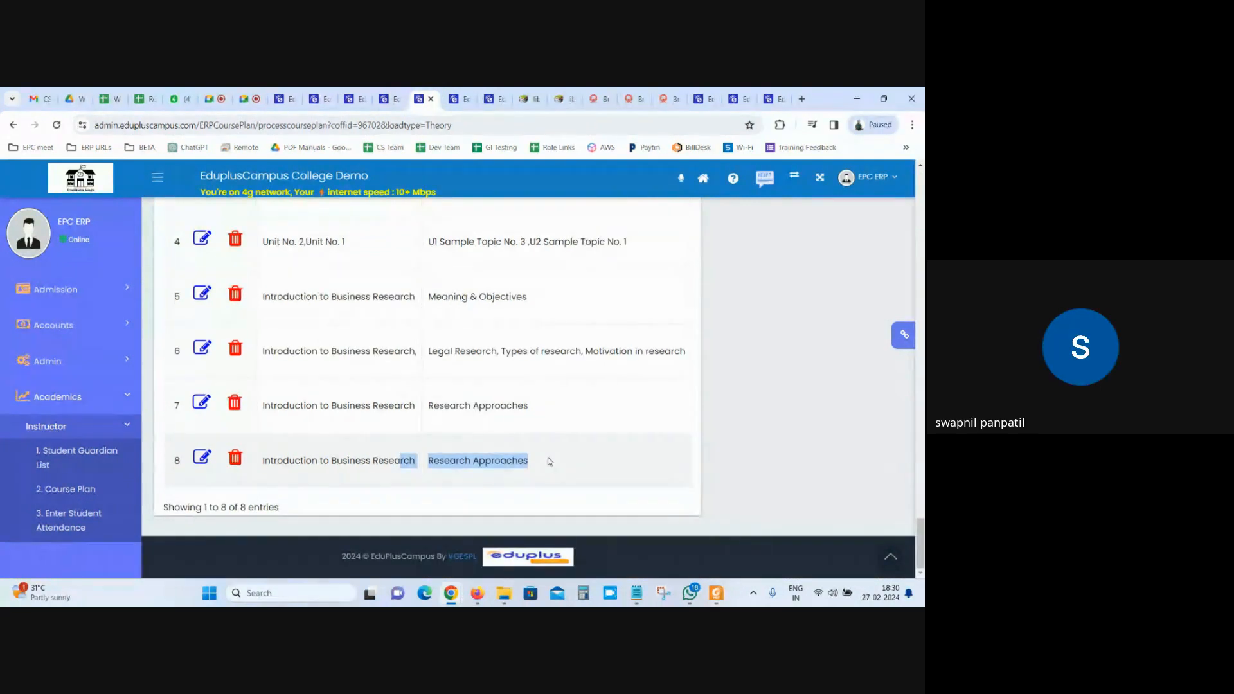
{"action": "scroll", "coordinate": [549, 460], "scroll_direction": "up", "scroll_amount": 2}
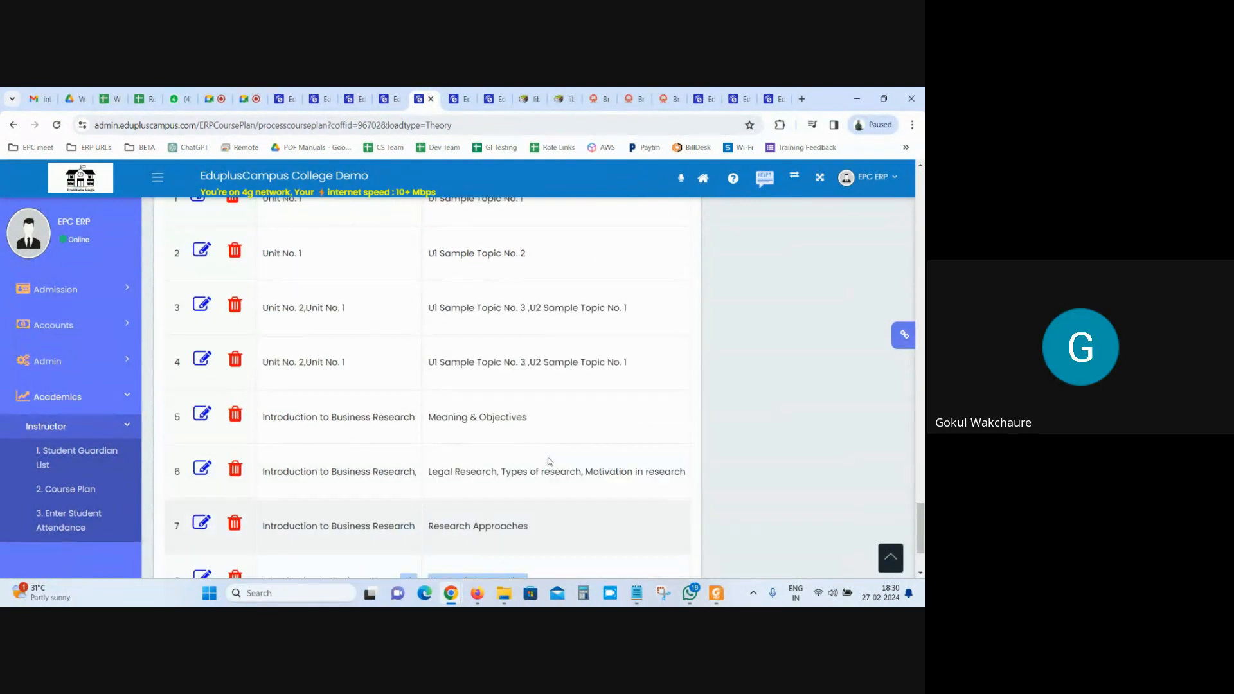
{"action": "scroll", "coordinate": [548, 460], "scroll_direction": "up", "scroll_amount": 1}
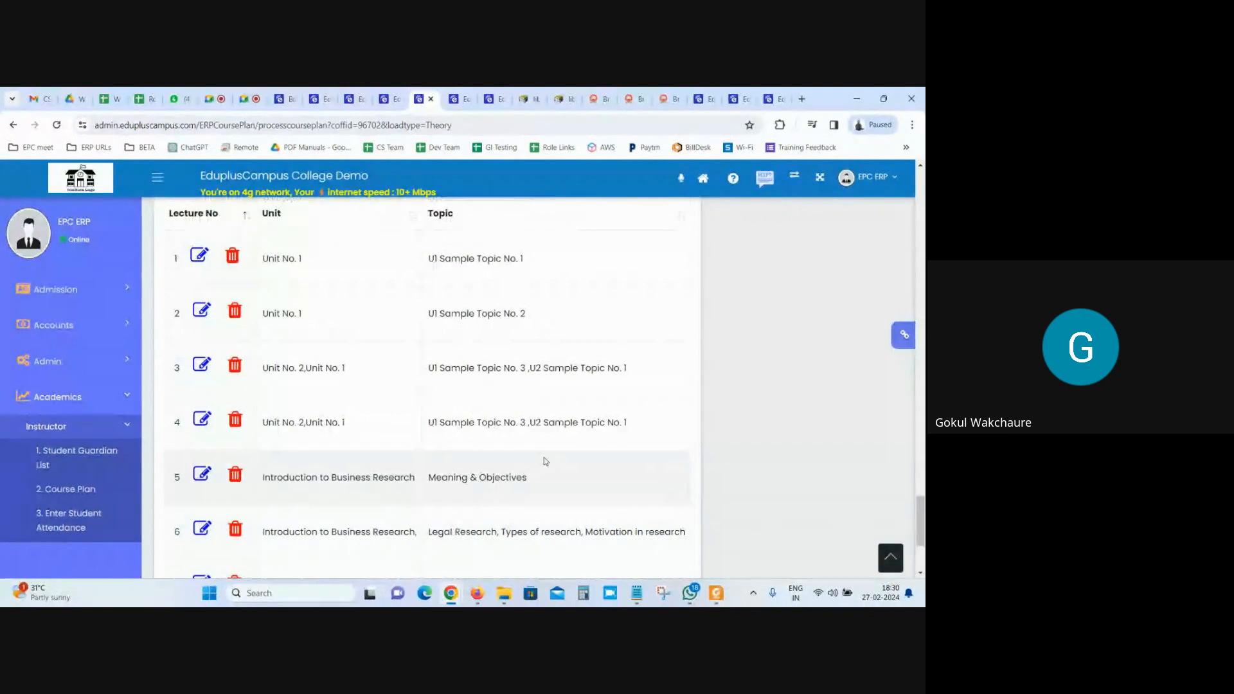
Check the Google Meet call again, and return to the theory plan execution list in EduplusCampus.
{"action": "left_click", "coordinate": [253, 90]}
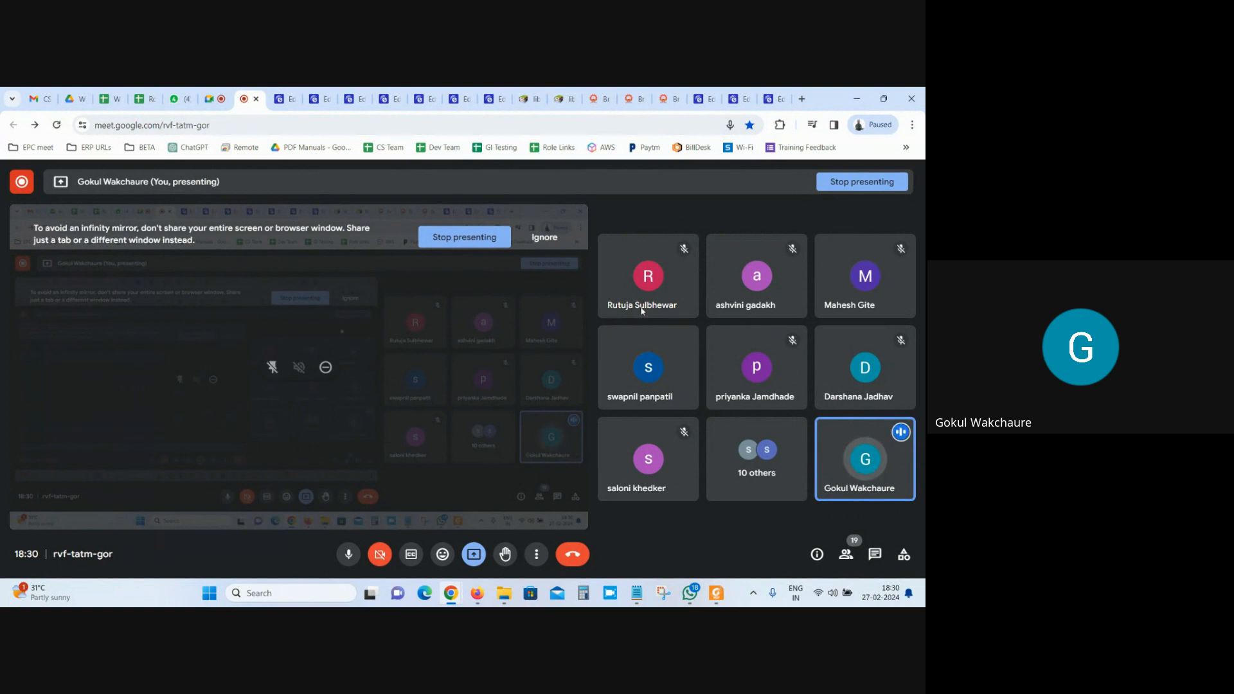
{"action": "mouse_move", "coordinate": [633, 376]}
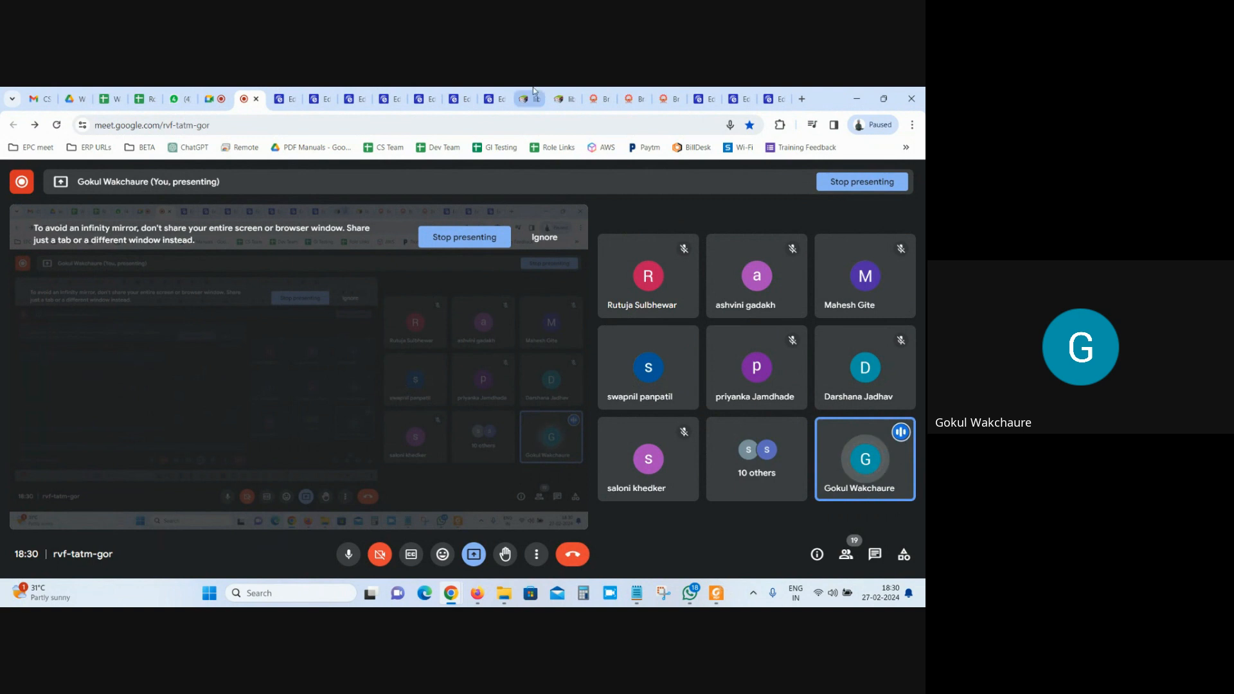
{"action": "left_click", "coordinate": [416, 96]}
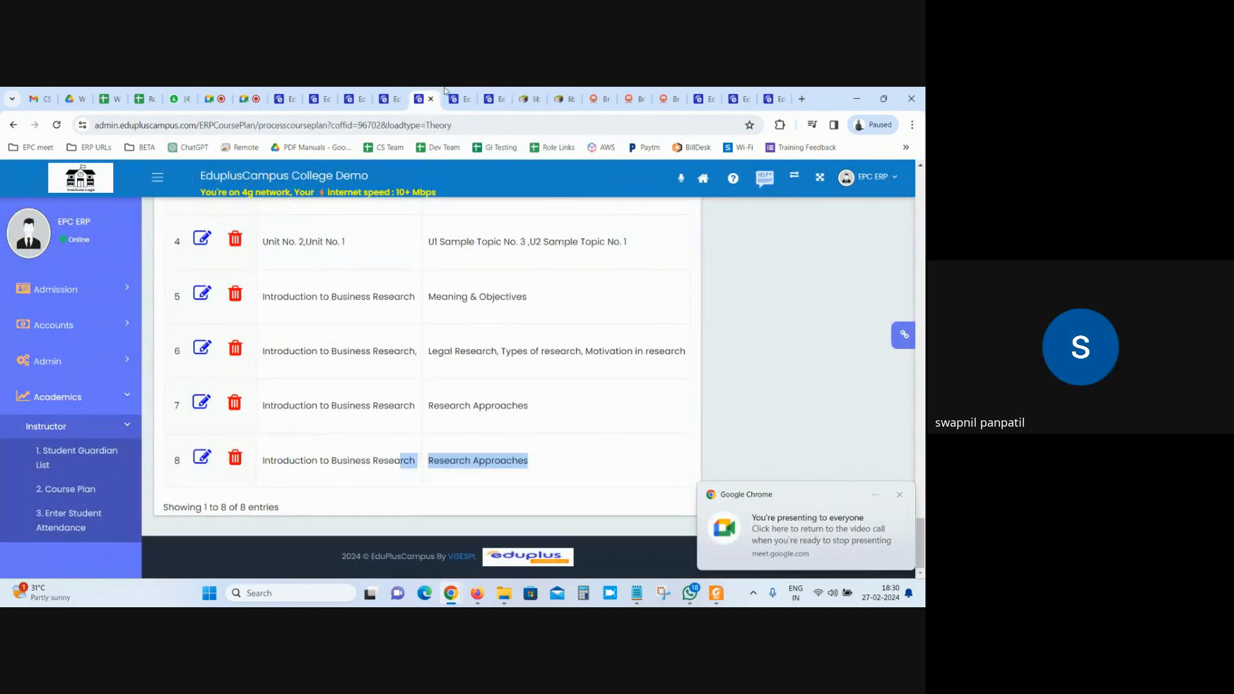
{"action": "left_click", "coordinate": [453, 98]}
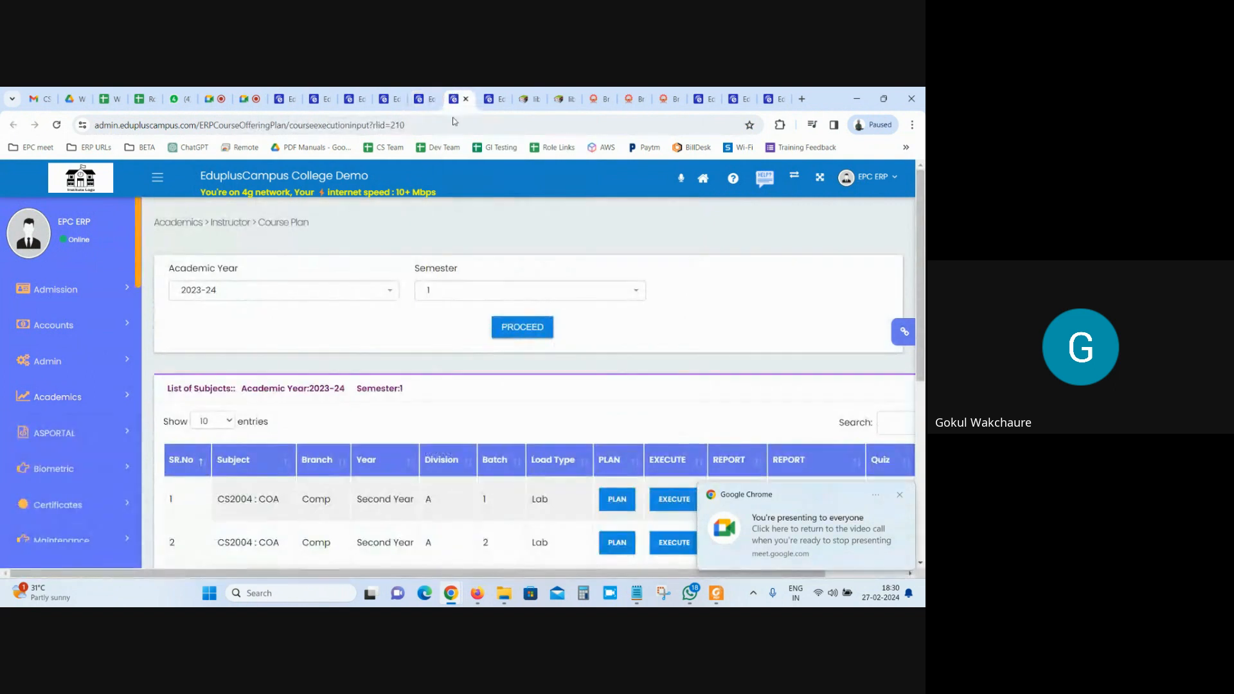
{"action": "left_click", "coordinate": [506, 94]}
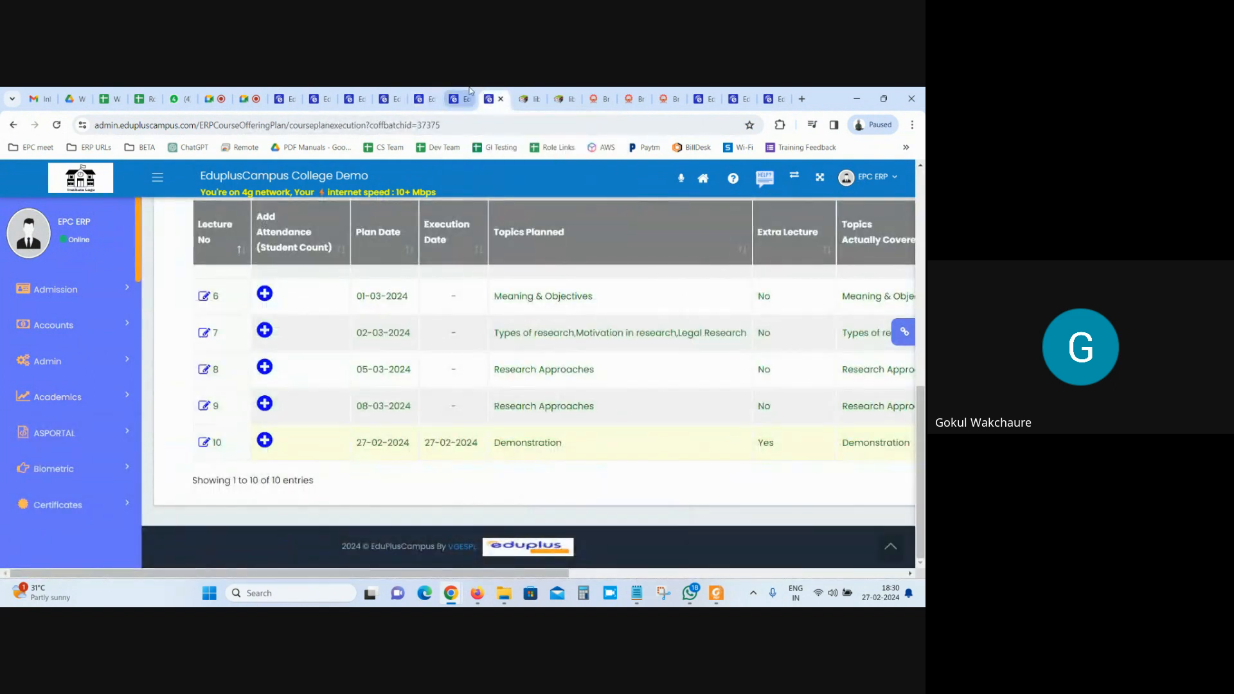
Return to the subject list, open the plan page of the CH5049 : AHTAC theory course and look through its lecture rows.
{"action": "left_click", "coordinate": [468, 95]}
{"action": "scroll", "coordinate": [579, 385], "scroll_direction": "down", "scroll_amount": 4}
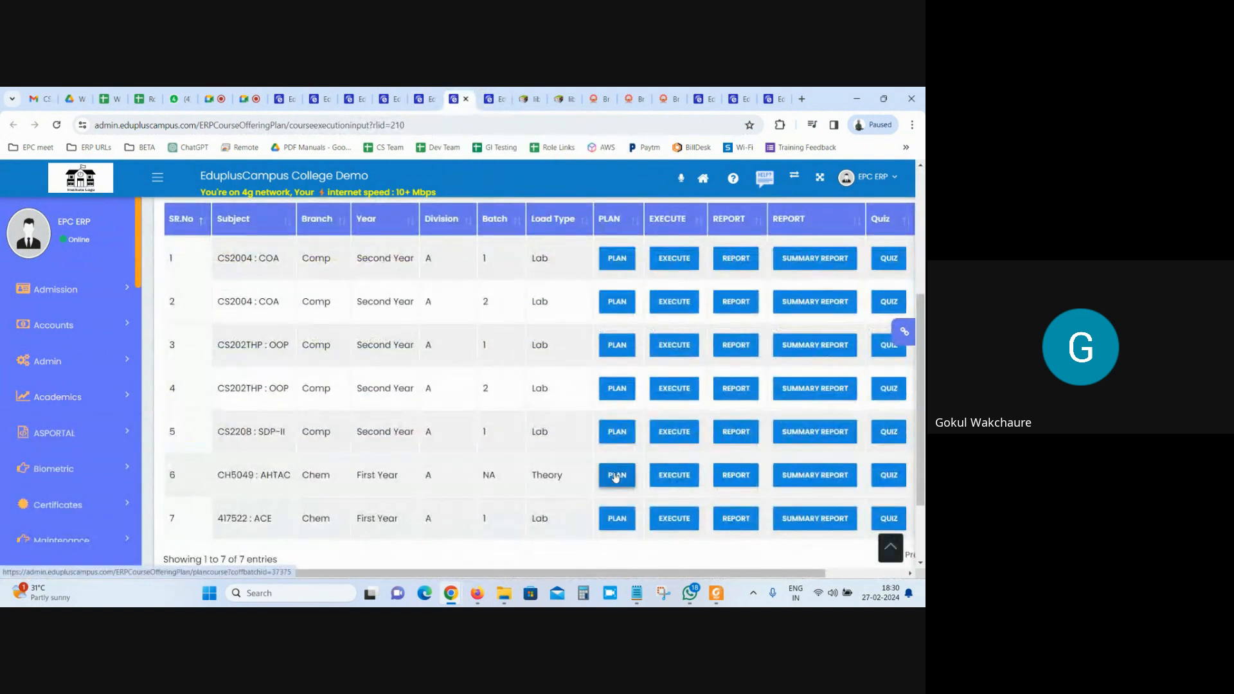
{"action": "left_click", "coordinate": [614, 476]}
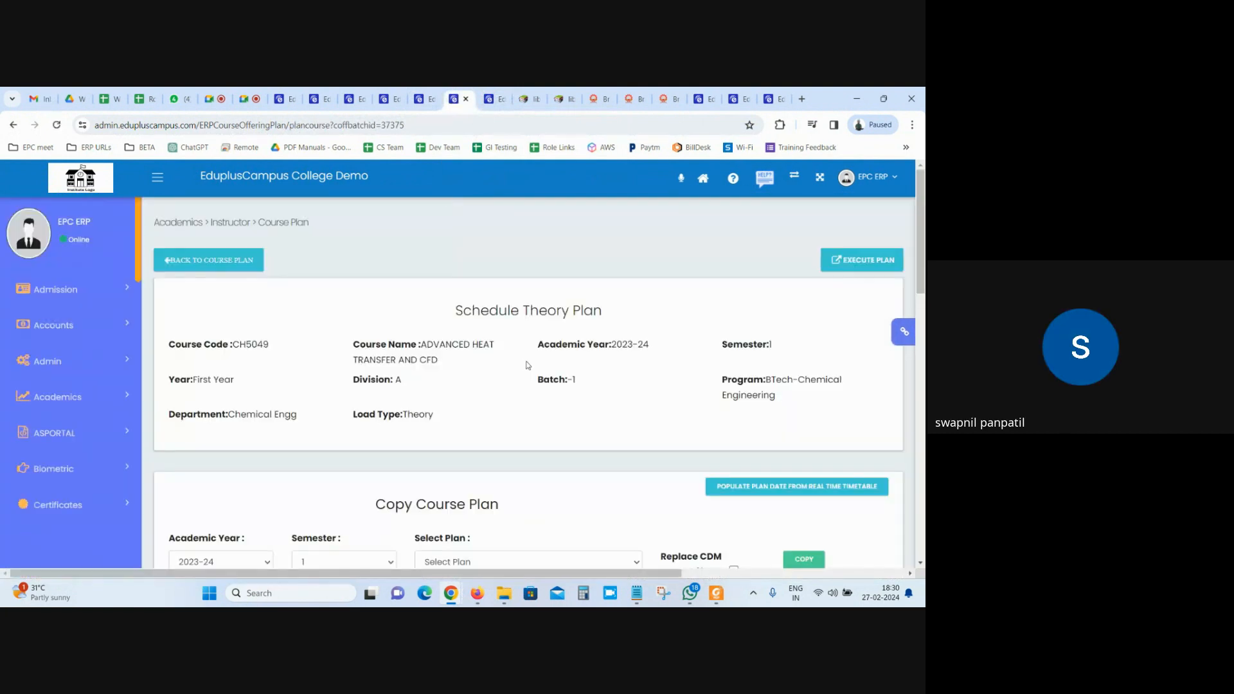
{"action": "scroll", "coordinate": [523, 365], "scroll_direction": "down", "scroll_amount": 10}
{"action": "scroll", "coordinate": [330, 386], "scroll_direction": "down", "scroll_amount": 2}
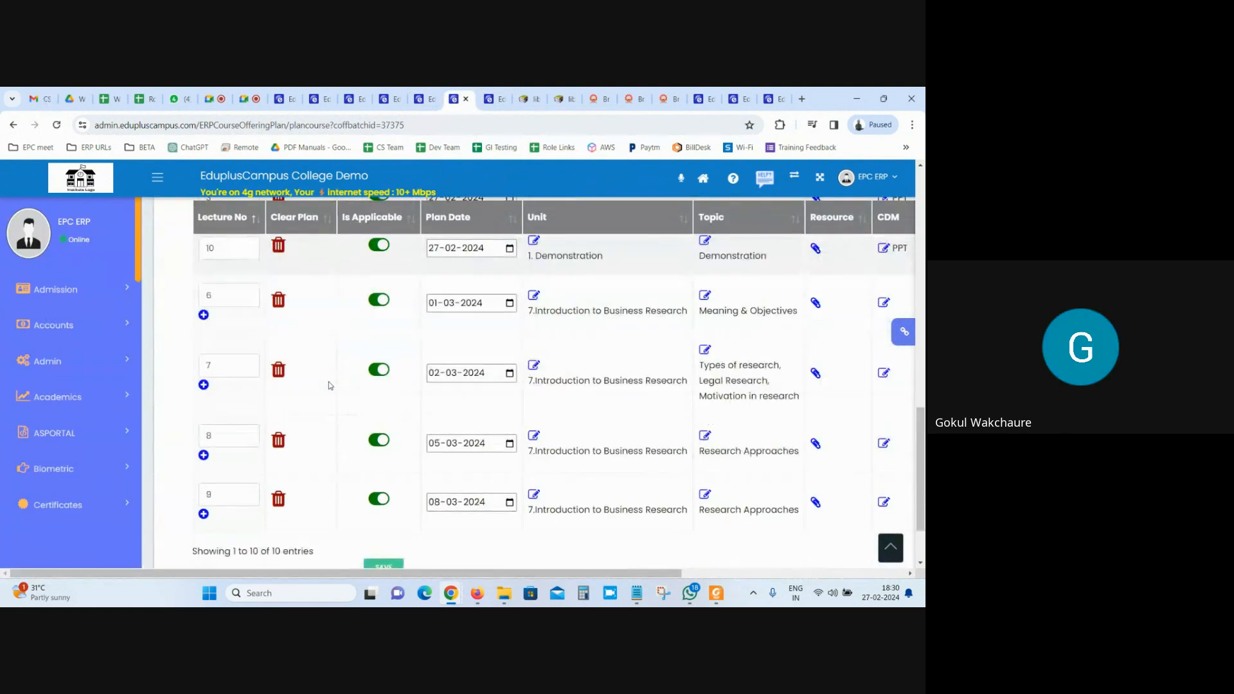
{"action": "scroll", "coordinate": [330, 386], "scroll_direction": "up", "scroll_amount": 5}
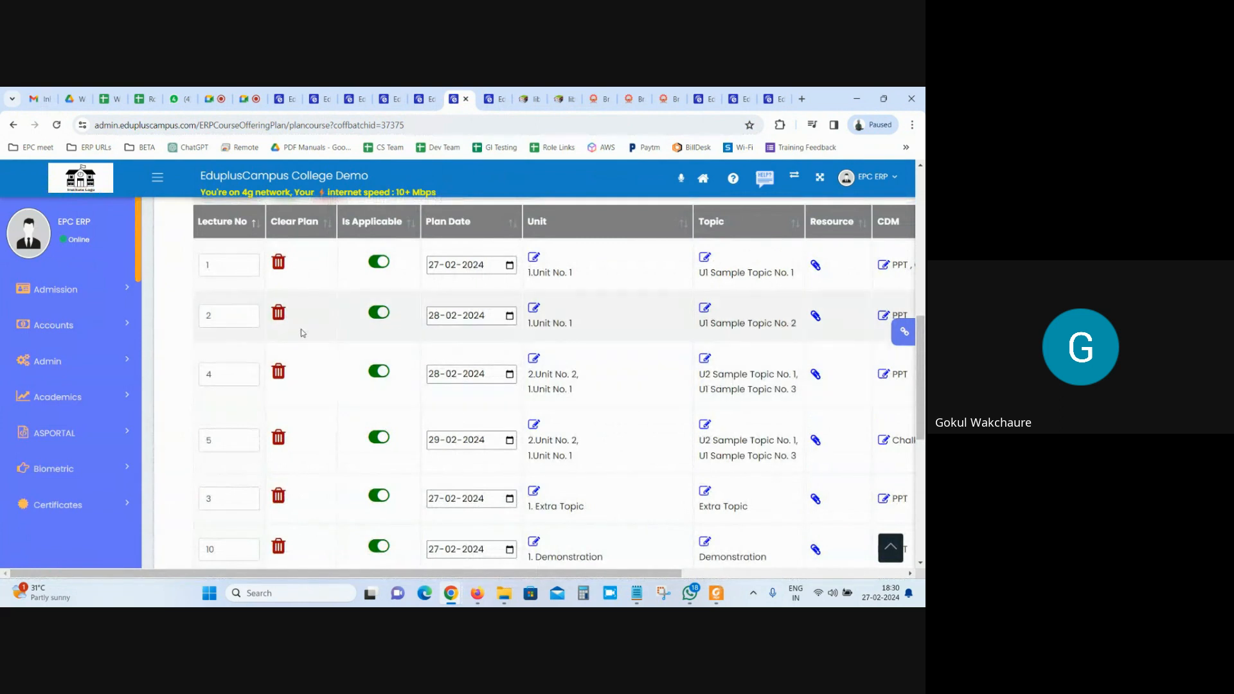
{"action": "scroll", "coordinate": [311, 342], "scroll_direction": "down", "scroll_amount": 4}
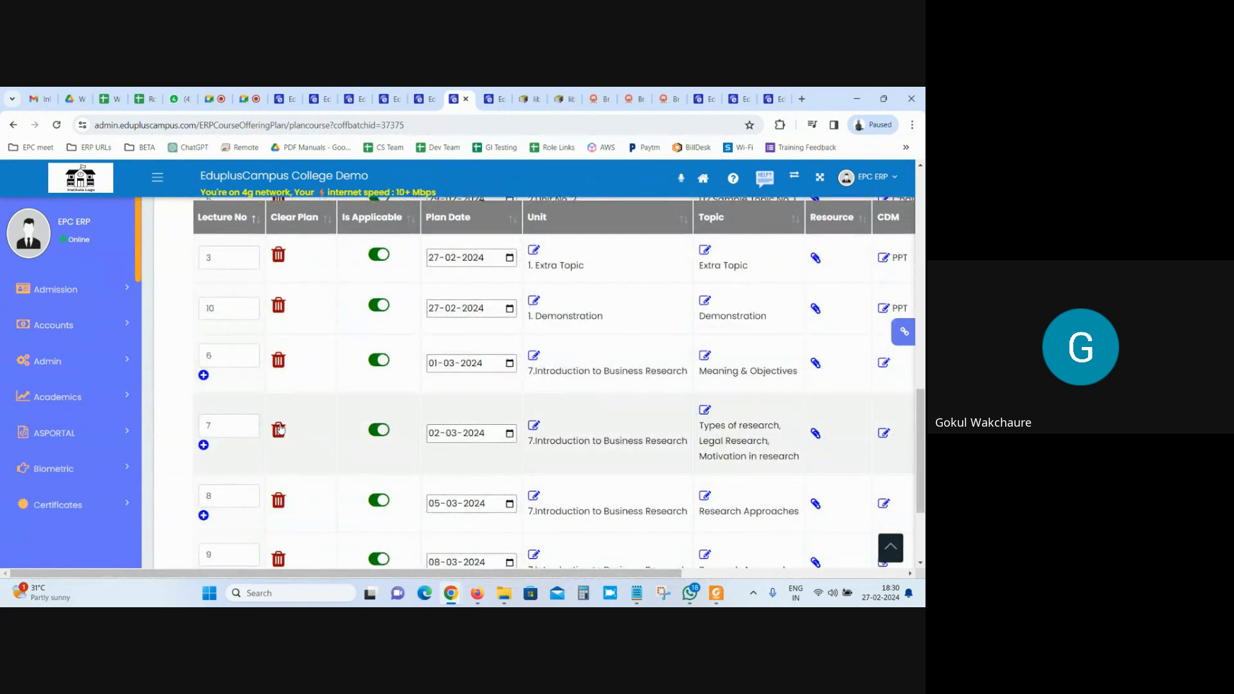
Clear the course plans of lectures 7, 8 and 9, confirming each deletion.
{"action": "left_click", "coordinate": [278, 429]}
{"action": "left_click", "coordinate": [514, 214]}
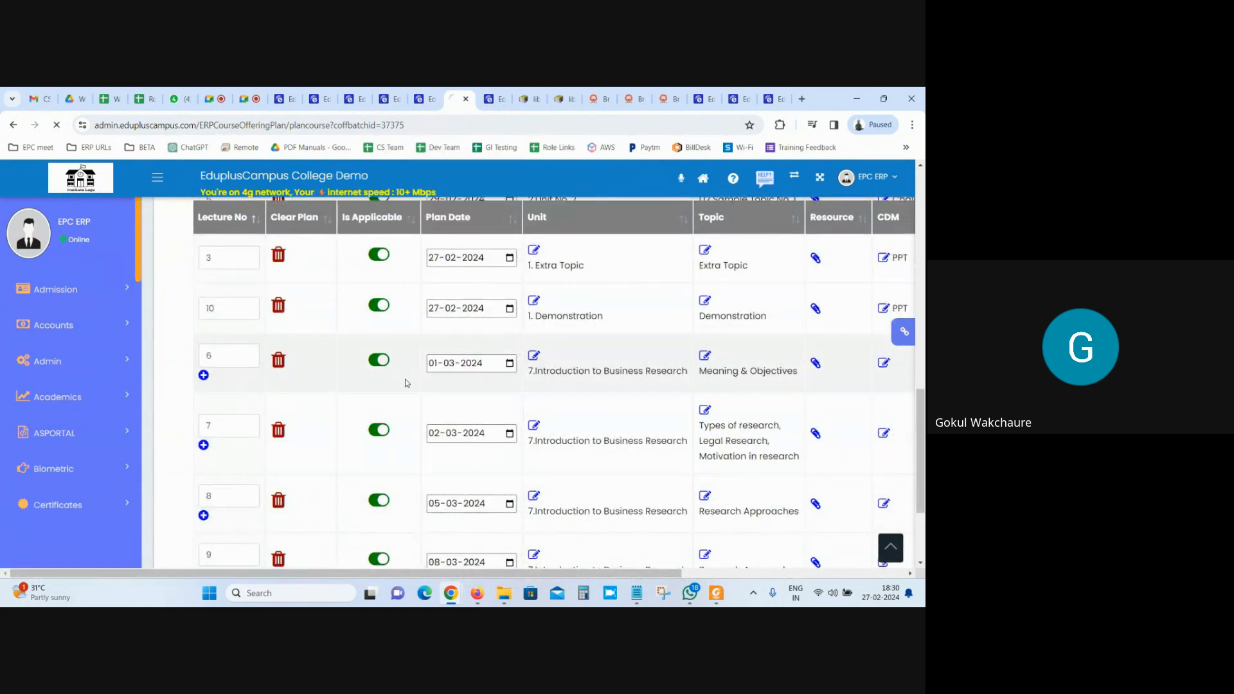
{"action": "scroll", "coordinate": [405, 379], "scroll_direction": "down", "scroll_amount": 5}
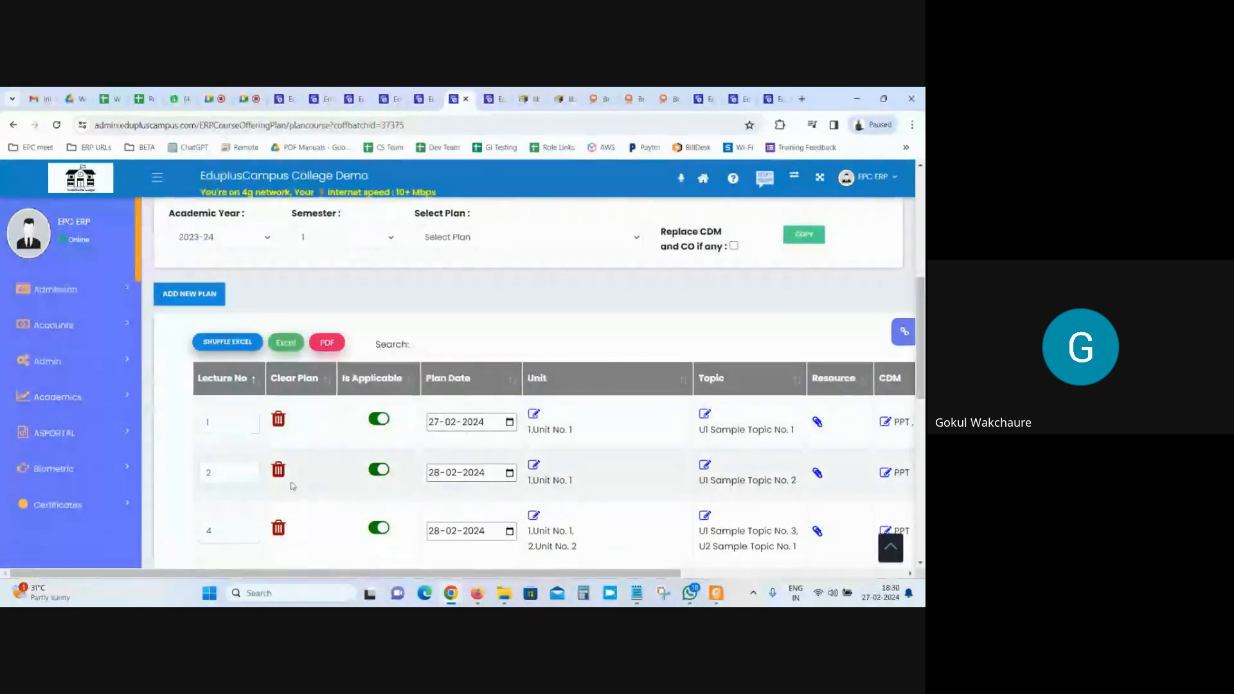
{"action": "scroll", "coordinate": [292, 486], "scroll_direction": "down", "scroll_amount": 5}
{"action": "left_click", "coordinate": [278, 521]}
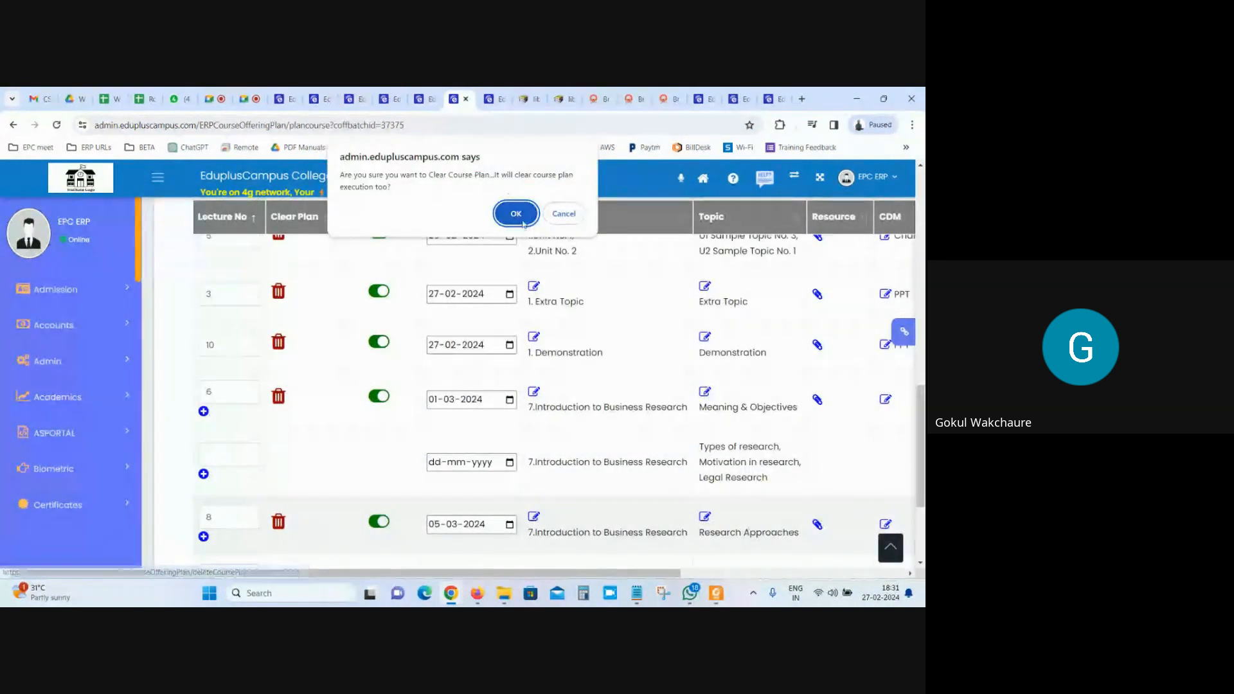
{"action": "left_click", "coordinate": [522, 223]}
{"action": "scroll", "coordinate": [654, 328], "scroll_direction": "down", "scroll_amount": 10}
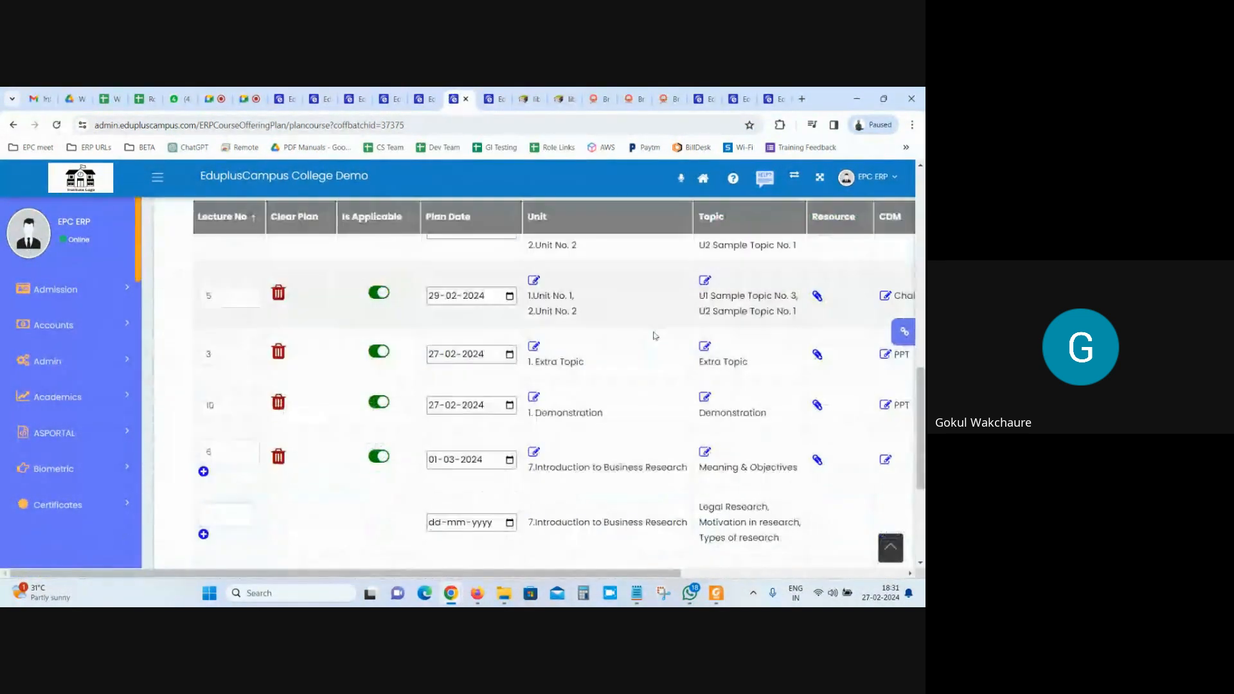
{"action": "scroll", "coordinate": [654, 328], "scroll_direction": "down", "scroll_amount": 3}
{"action": "left_click", "coordinate": [278, 411]}
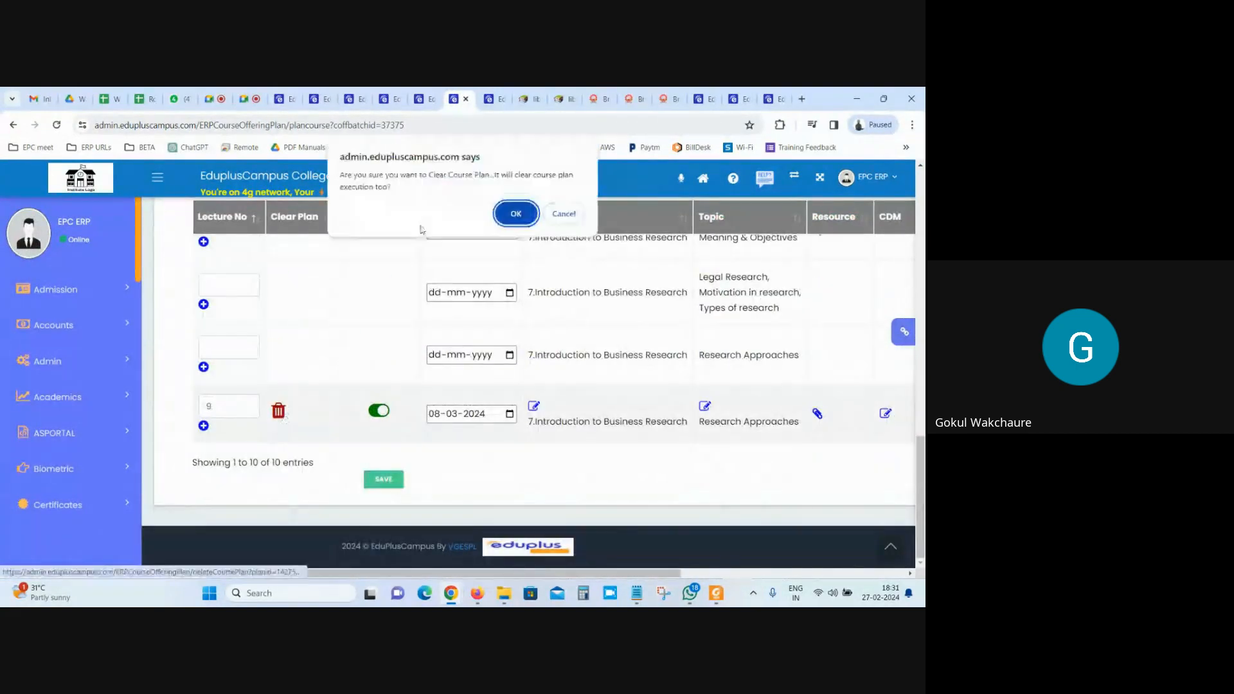
{"action": "left_click", "coordinate": [533, 222]}
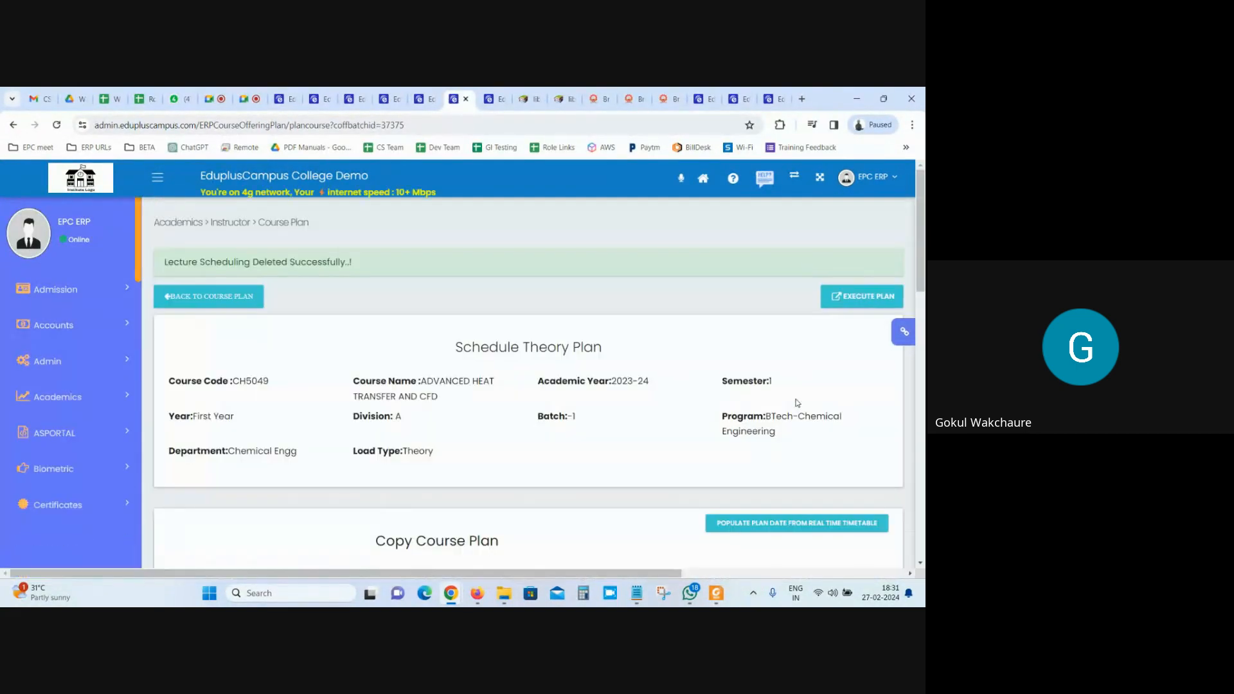
Change the Demonstration lecture's number to 7 in the course plan.
{"action": "scroll", "coordinate": [797, 403], "scroll_direction": "down", "scroll_amount": 15}
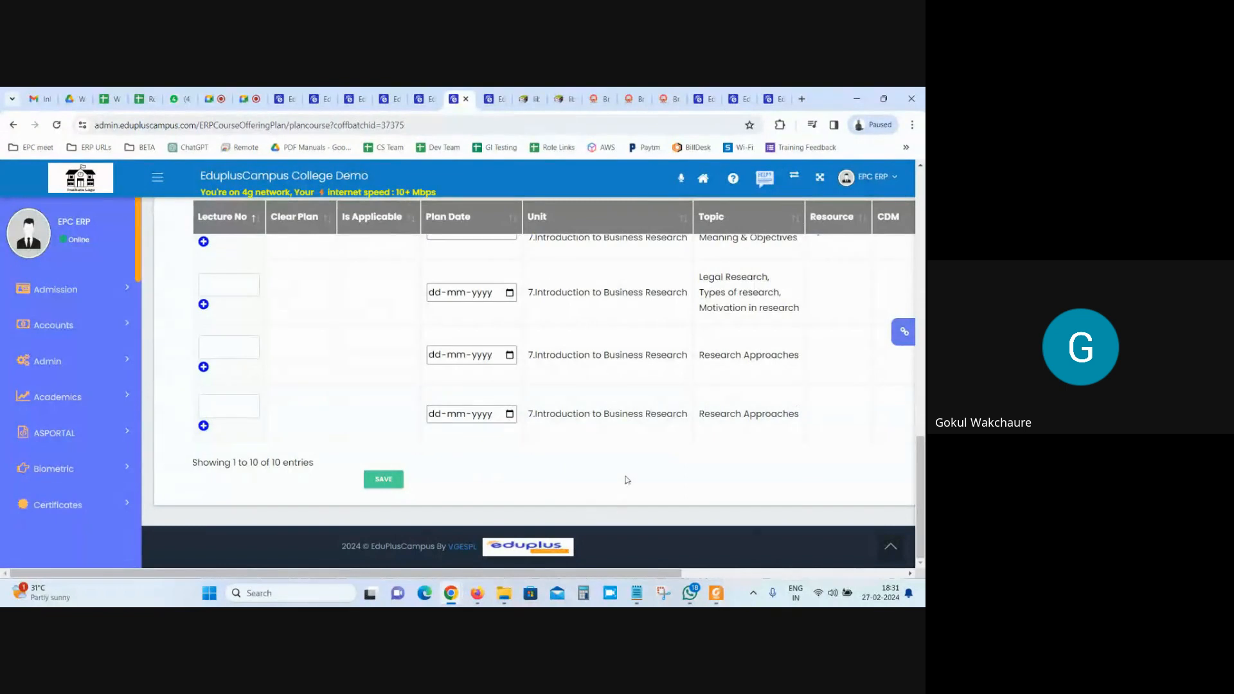
{"action": "scroll", "coordinate": [625, 483], "scroll_direction": "up", "scroll_amount": 3}
{"action": "scroll", "coordinate": [364, 479], "scroll_direction": "up", "scroll_amount": 2}
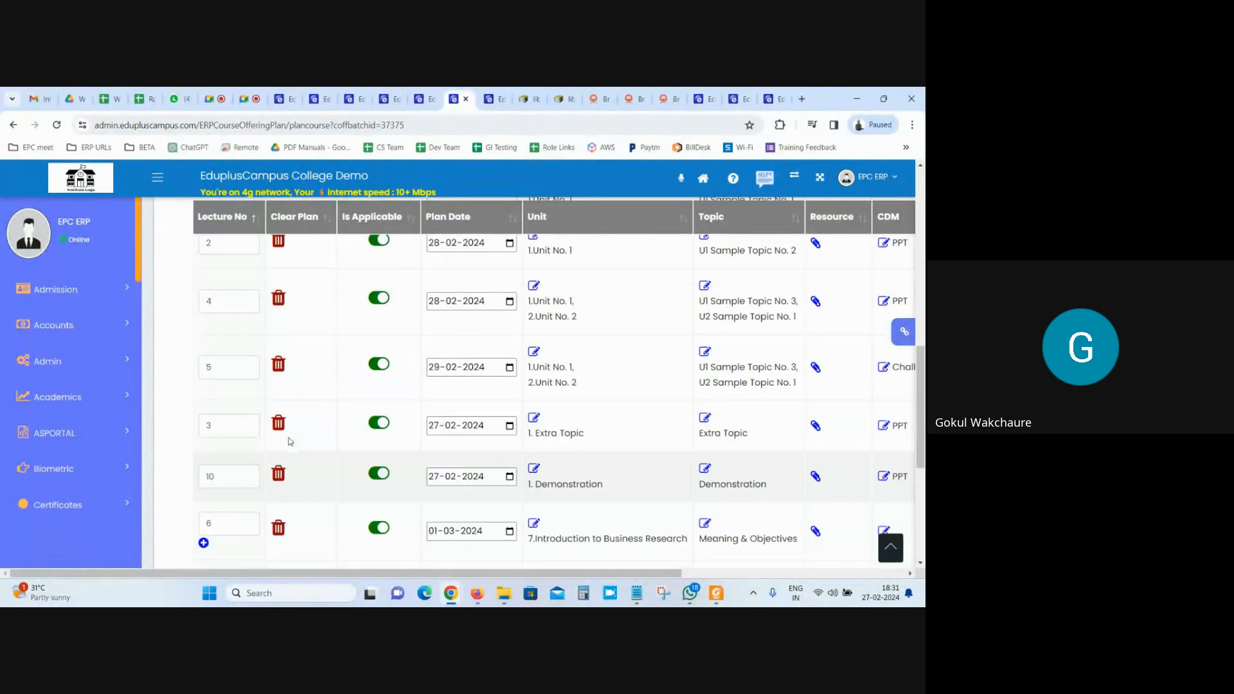
{"action": "scroll", "coordinate": [288, 437], "scroll_direction": "up", "scroll_amount": 2}
{"action": "scroll", "coordinate": [235, 449], "scroll_direction": "down", "scroll_amount": 2}
{"action": "double_click", "coordinate": [210, 476]}
{"action": "scroll", "coordinate": [355, 464], "scroll_direction": "down", "scroll_amount": 5}
{"action": "scroll", "coordinate": [360, 429], "scroll_direction": "up", "scroll_amount": 3}
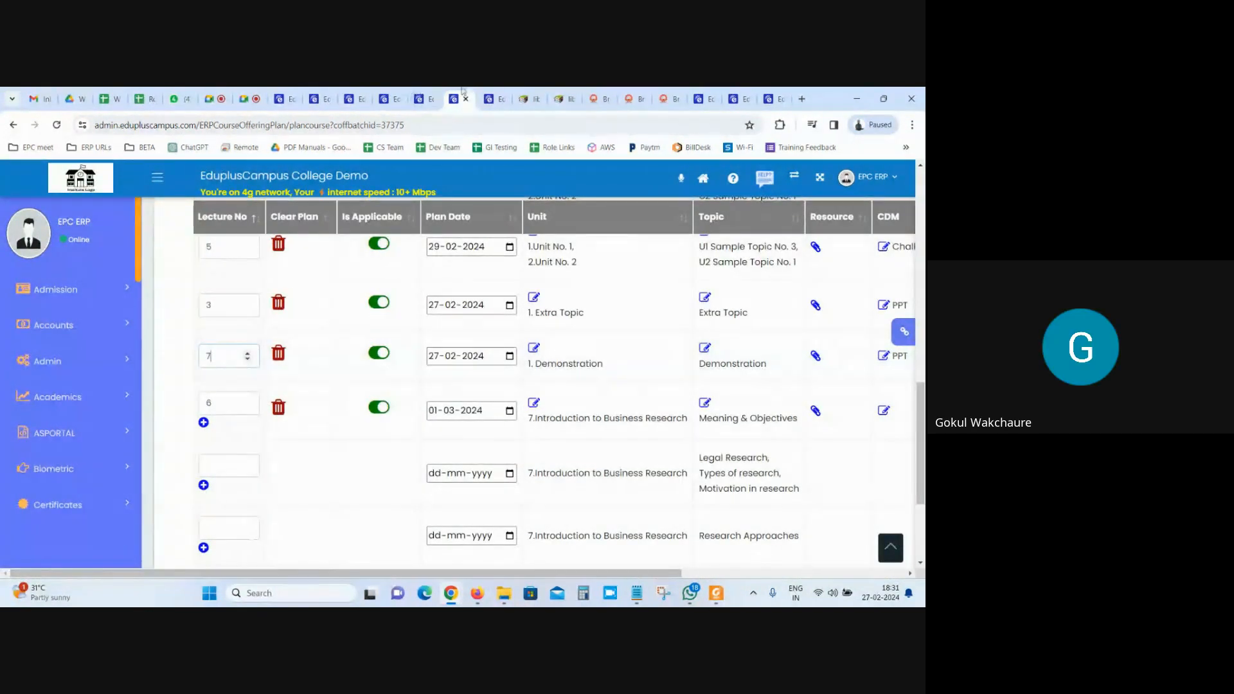
Switch to the theory plan execution page and check the listed lectures and the number of entries.
{"action": "left_click", "coordinate": [497, 92]}
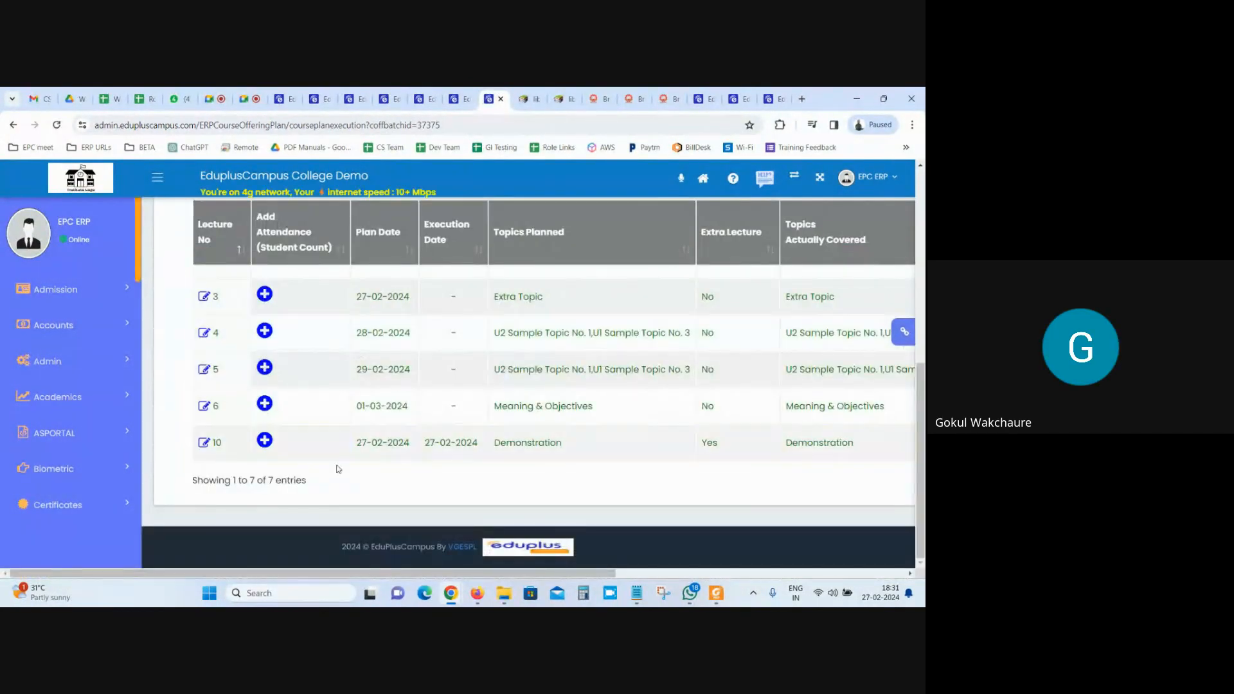
{"action": "left_click_drag", "start_coordinate": [204, 480], "coordinate": [359, 487]}
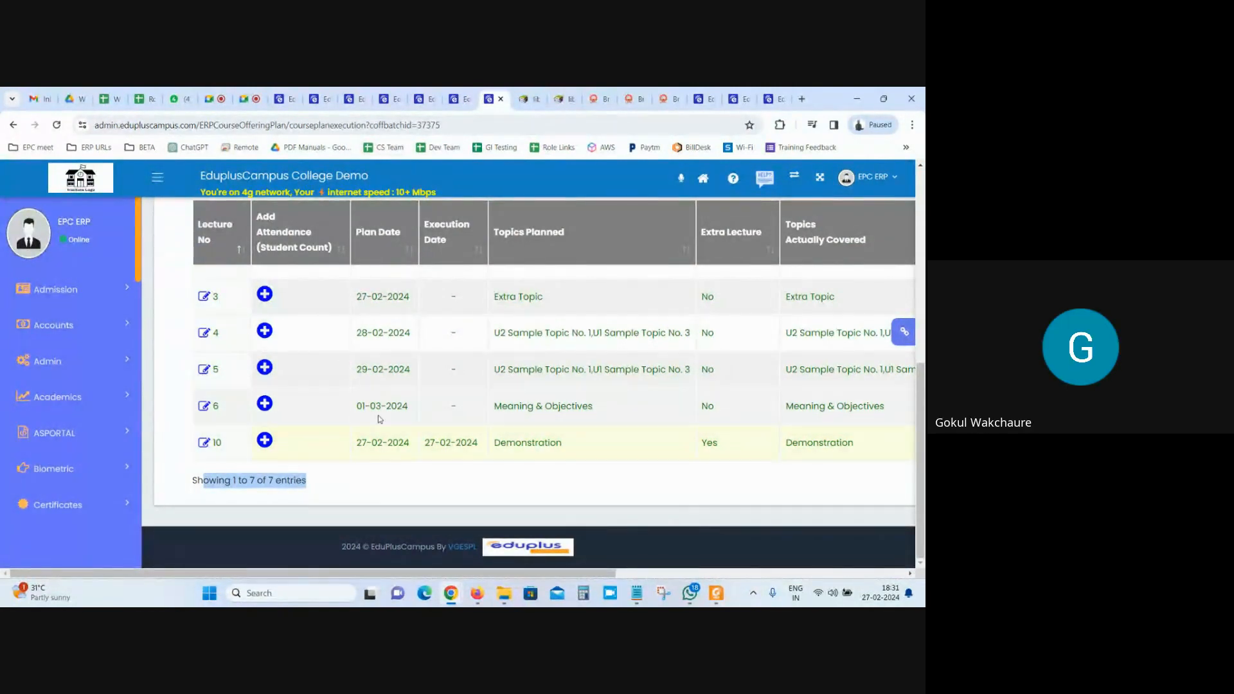
{"action": "scroll", "coordinate": [503, 426], "scroll_direction": "up", "scroll_amount": 2}
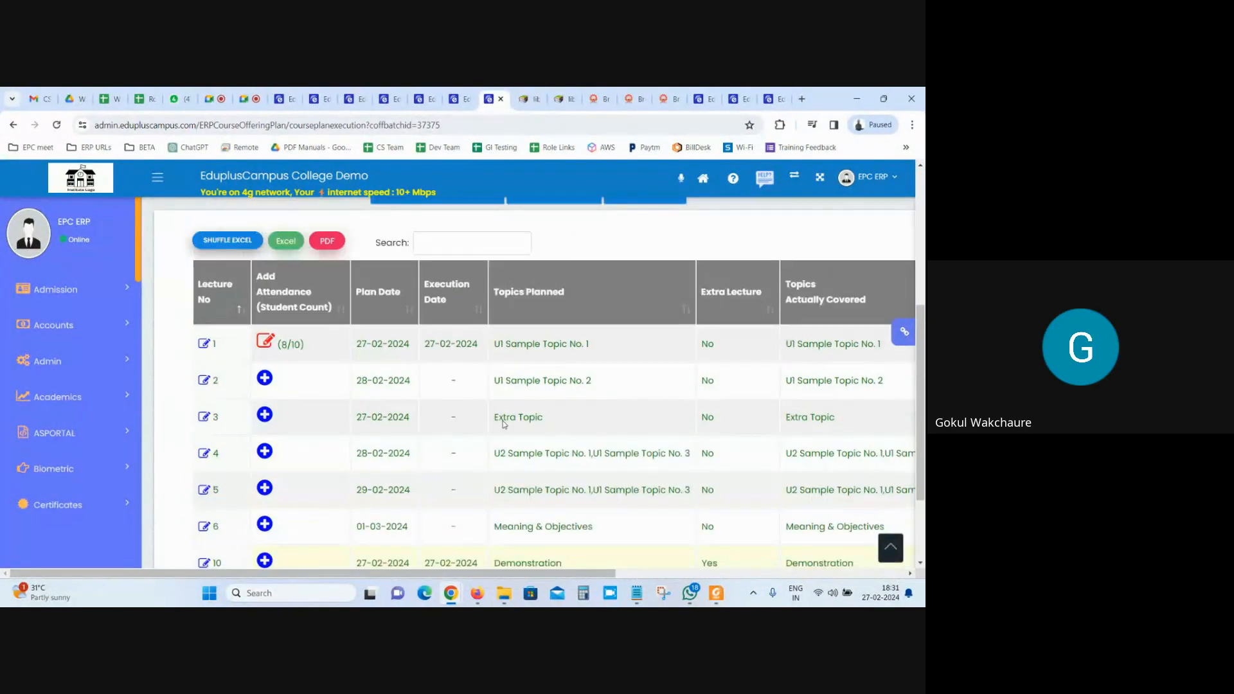
{"action": "scroll", "coordinate": [503, 424], "scroll_direction": "up", "scroll_amount": 4}
{"action": "scroll", "coordinate": [503, 424], "scroll_direction": "down", "scroll_amount": 5}
{"action": "scroll", "coordinate": [503, 425], "scroll_direction": "down", "scroll_amount": 1}
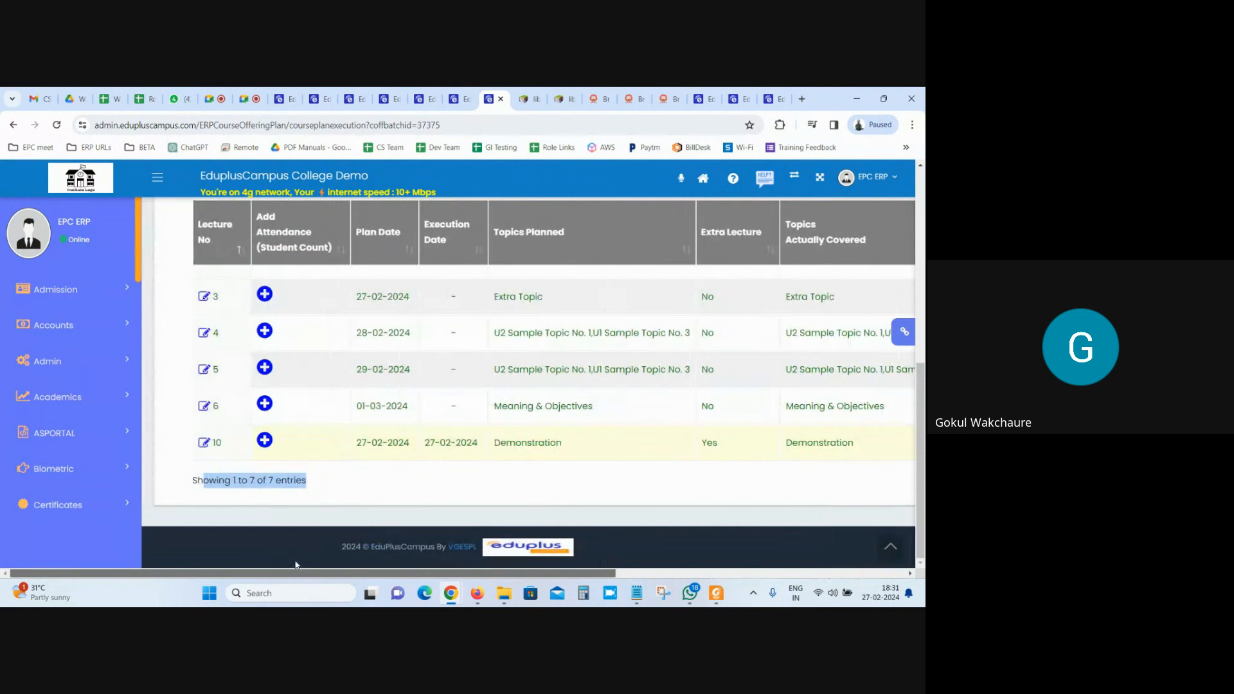
Return to the course plan page and check its number of entries.
{"action": "left_click", "coordinate": [456, 96]}
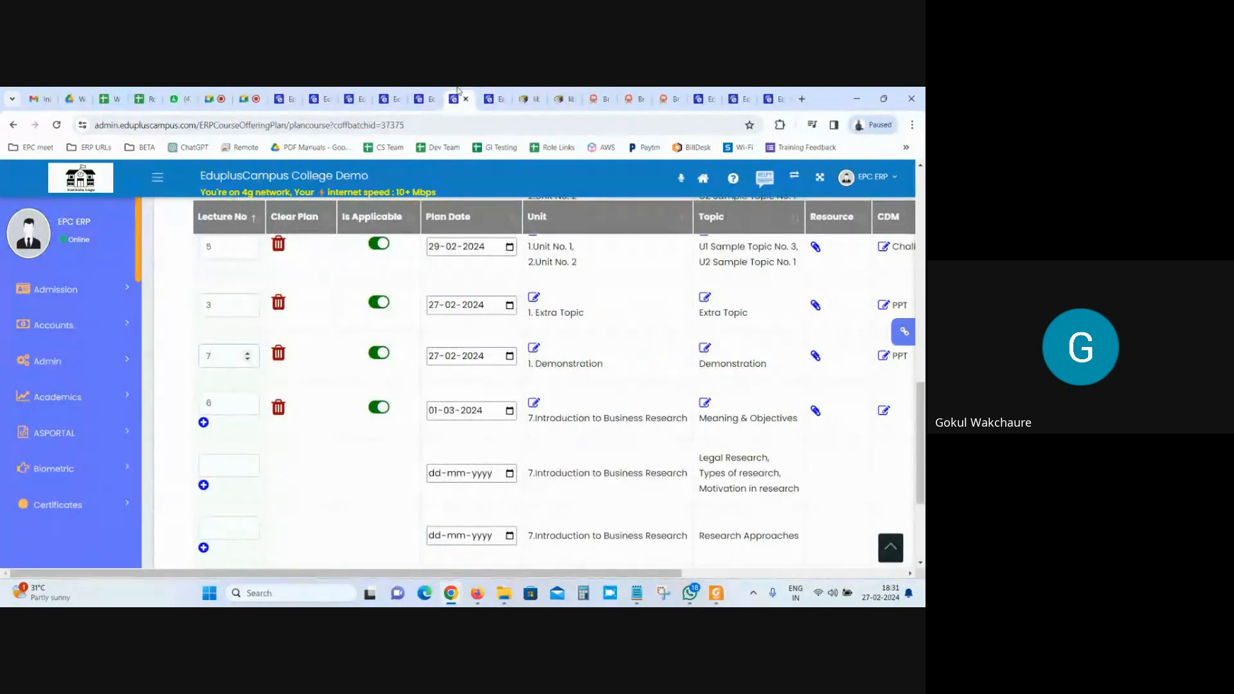
{"action": "scroll", "coordinate": [303, 388], "scroll_direction": "up", "scroll_amount": 2}
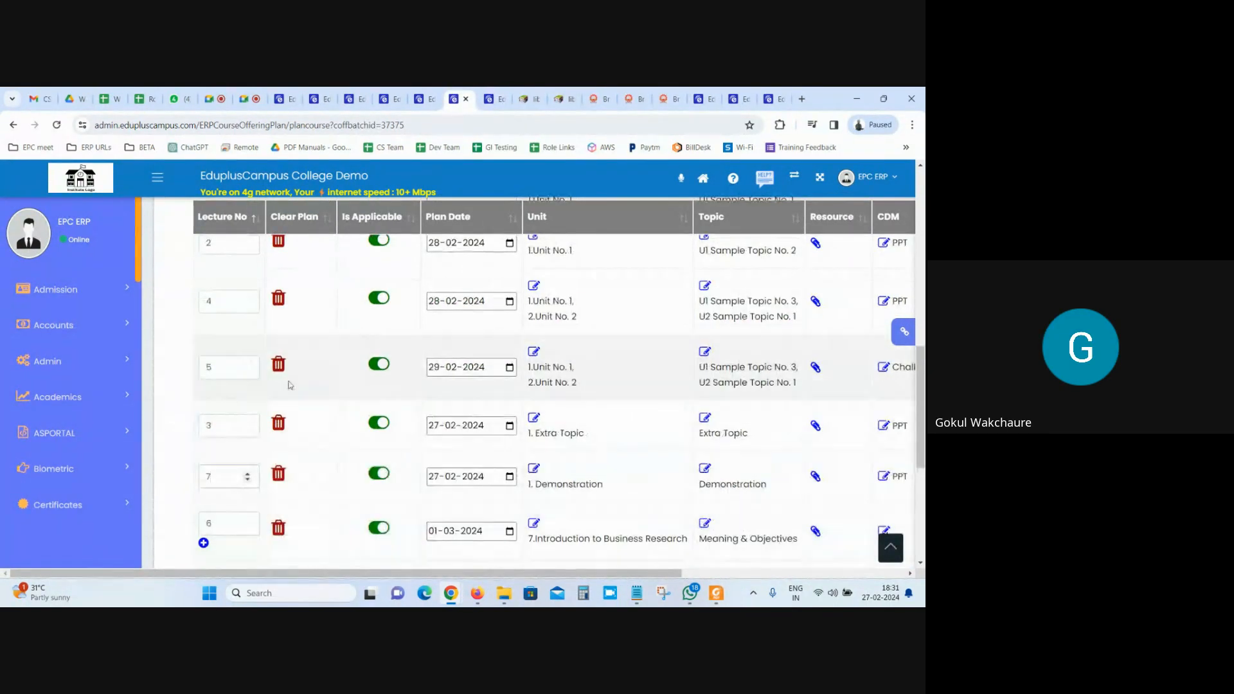
{"action": "scroll", "coordinate": [222, 239], "scroll_direction": "down", "scroll_amount": 5}
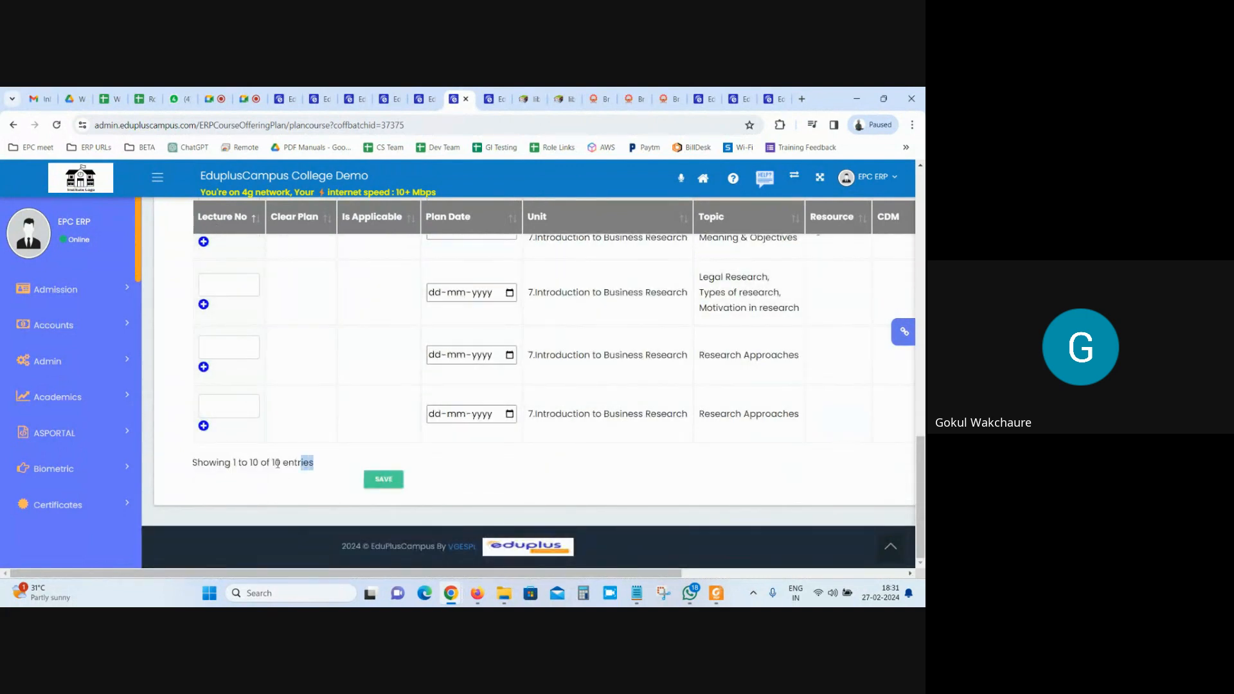
{"action": "left_click_drag", "start_coordinate": [306, 463], "coordinate": [190, 464]}
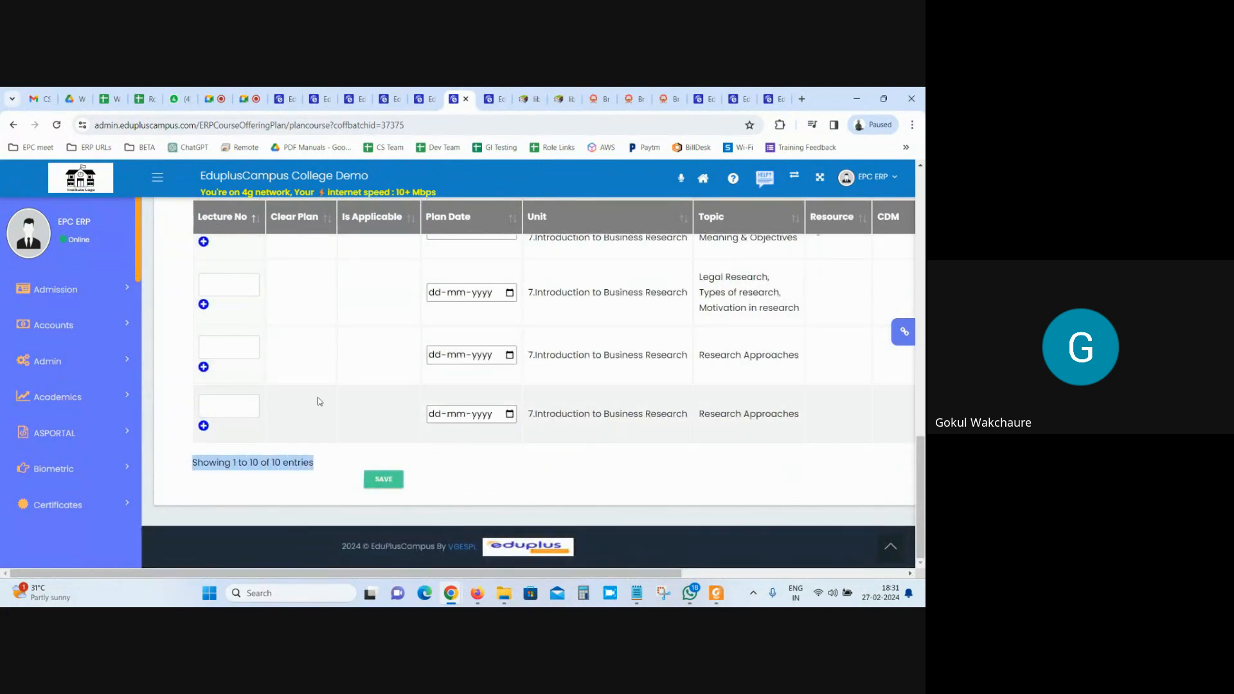
Examine the unit and topics of the three undated Introduction to Business Research rows in the course plan.
{"action": "scroll", "coordinate": [628, 383], "scroll_direction": "up", "scroll_amount": 1}
{"action": "left_click_drag", "start_coordinate": [533, 354], "coordinate": [777, 336]}
{"action": "left_click_drag", "start_coordinate": [572, 415], "coordinate": [800, 417]}
{"action": "left_click_drag", "start_coordinate": [593, 474], "coordinate": [814, 483]}
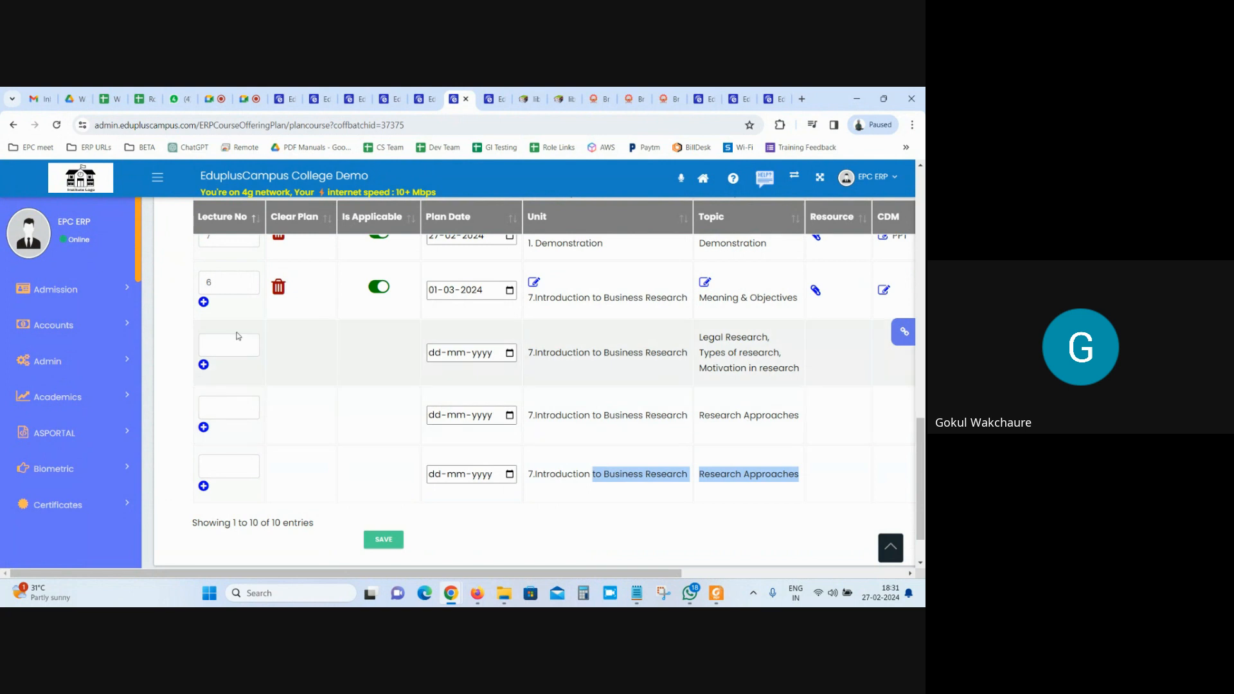
{"action": "left_click", "coordinate": [345, 342]}
{"action": "scroll", "coordinate": [345, 342], "scroll_direction": "up", "scroll_amount": 2}
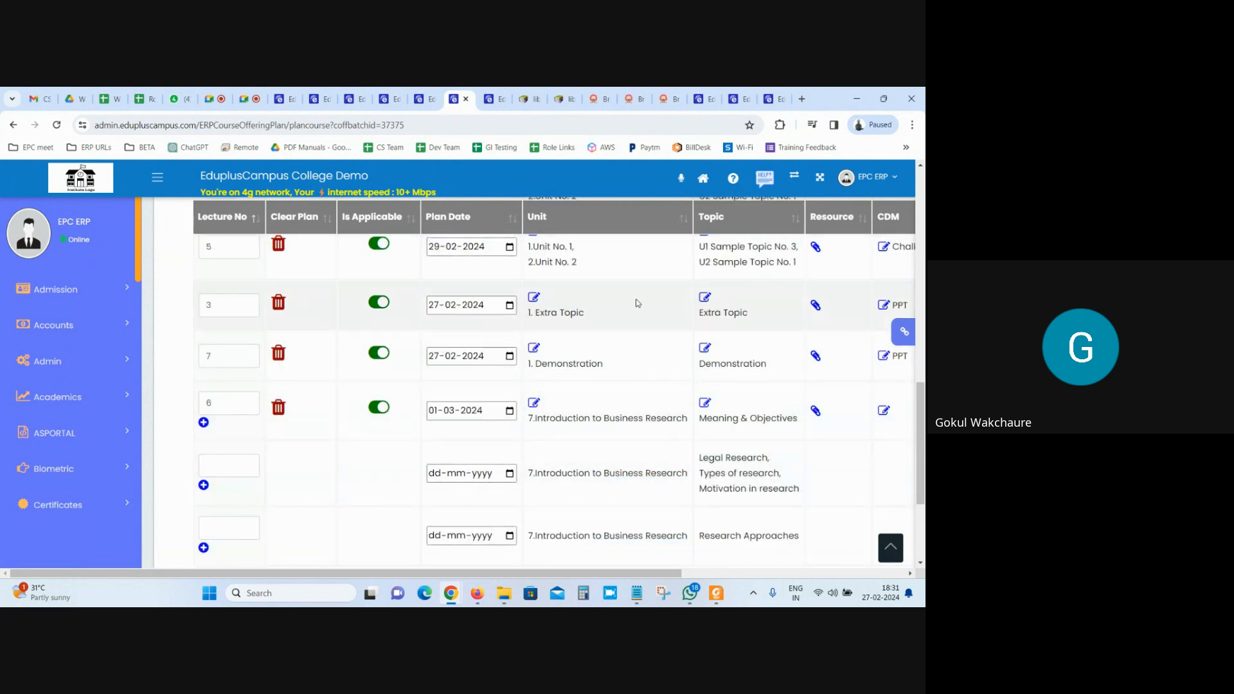
{"action": "scroll", "coordinate": [637, 304], "scroll_direction": "down", "scroll_amount": 2}
{"action": "left_click_drag", "start_coordinate": [591, 352], "coordinate": [780, 354]}
{"action": "left_click_drag", "start_coordinate": [592, 415], "coordinate": [789, 413]}
{"action": "left_click_drag", "start_coordinate": [580, 474], "coordinate": [832, 479]}
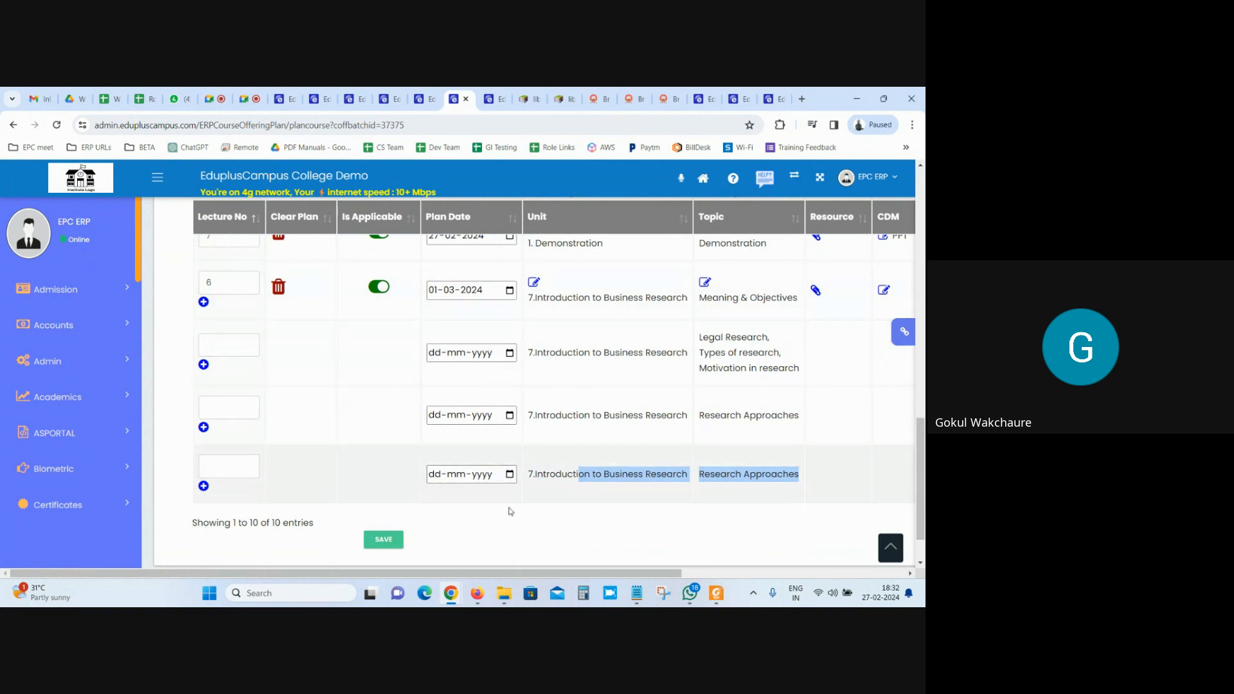
Open the new plan / extra lecture form on the execution page, look through its content delivery methods and COs, and close it.
{"action": "left_click", "coordinate": [490, 96]}
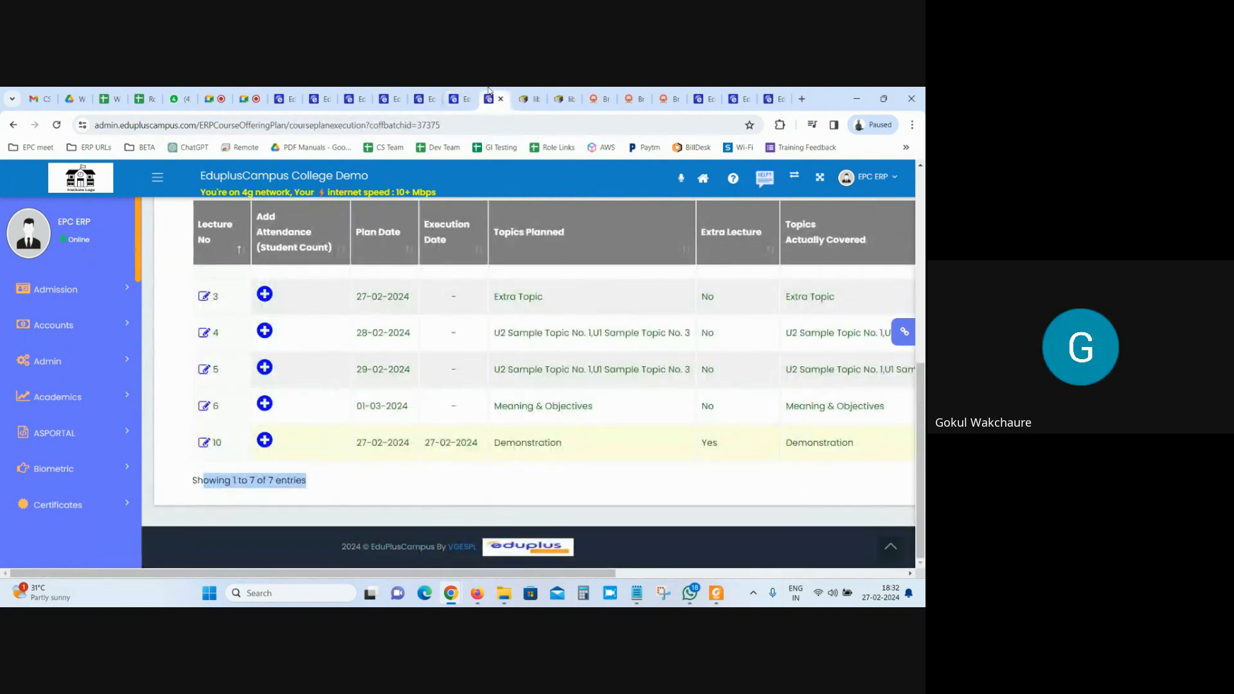
{"action": "scroll", "coordinate": [514, 414], "scroll_direction": "up", "scroll_amount": 5}
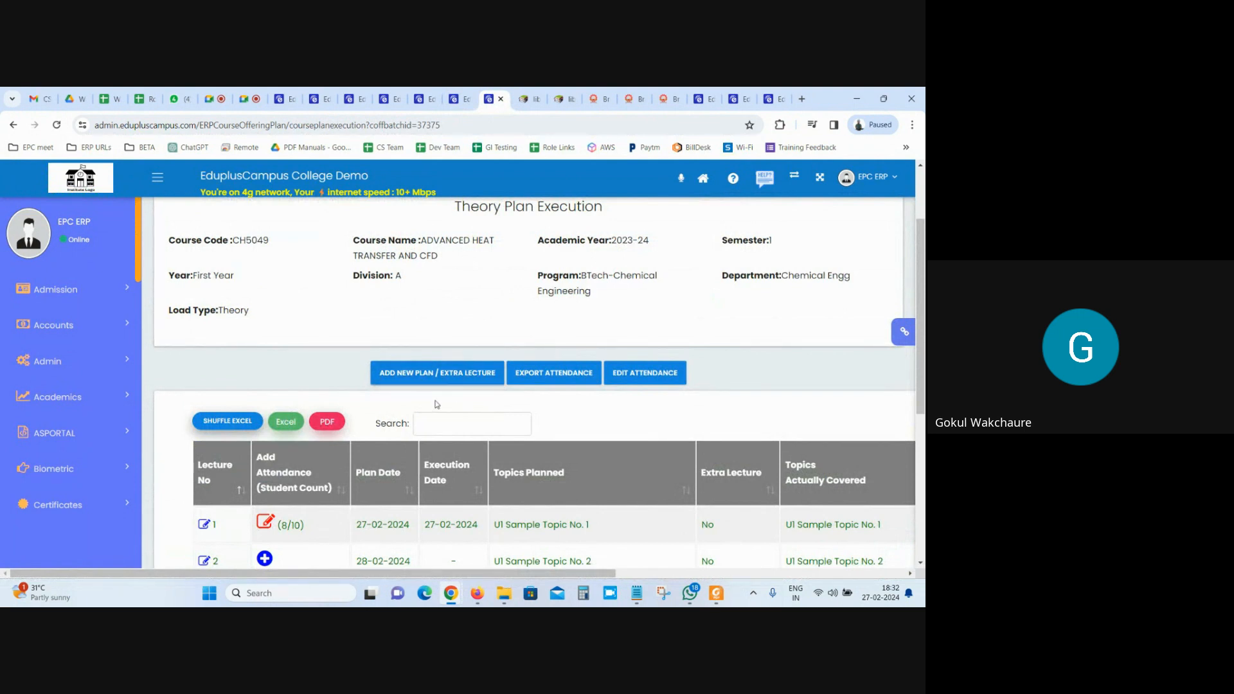
{"action": "left_click", "coordinate": [451, 372]}
{"action": "scroll", "coordinate": [448, 375], "scroll_direction": "down", "scroll_amount": 5}
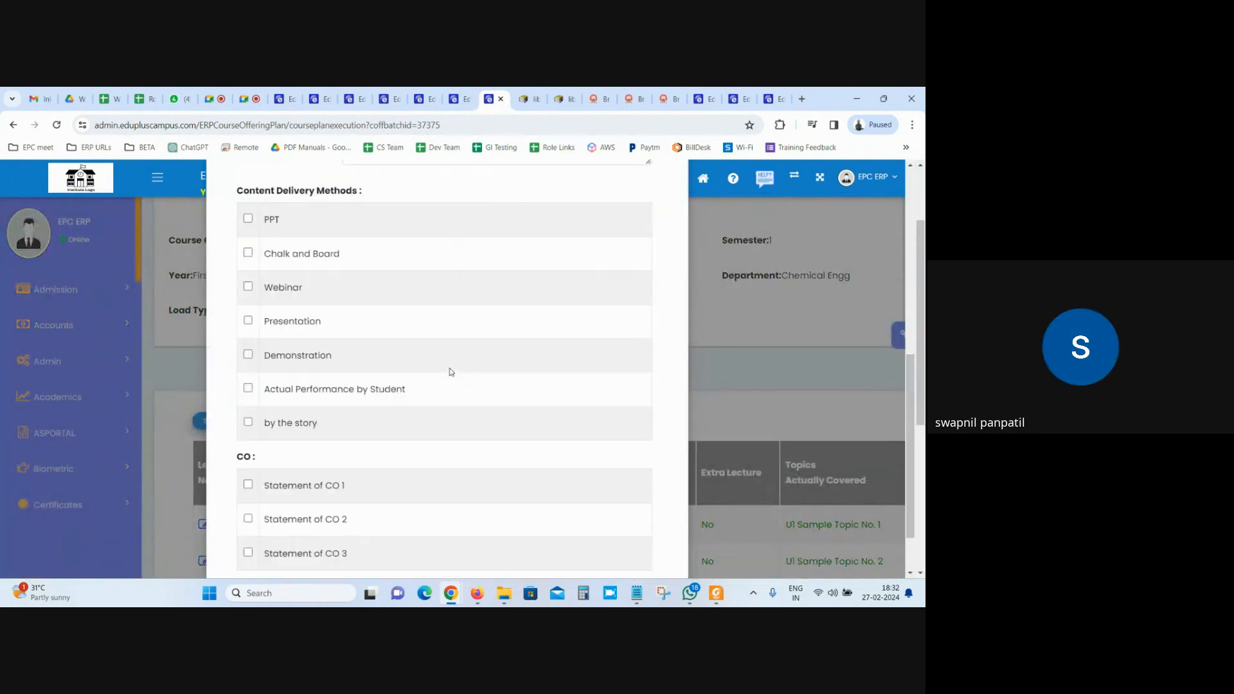
{"action": "scroll", "coordinate": [715, 332], "scroll_direction": "down", "scroll_amount": 3}
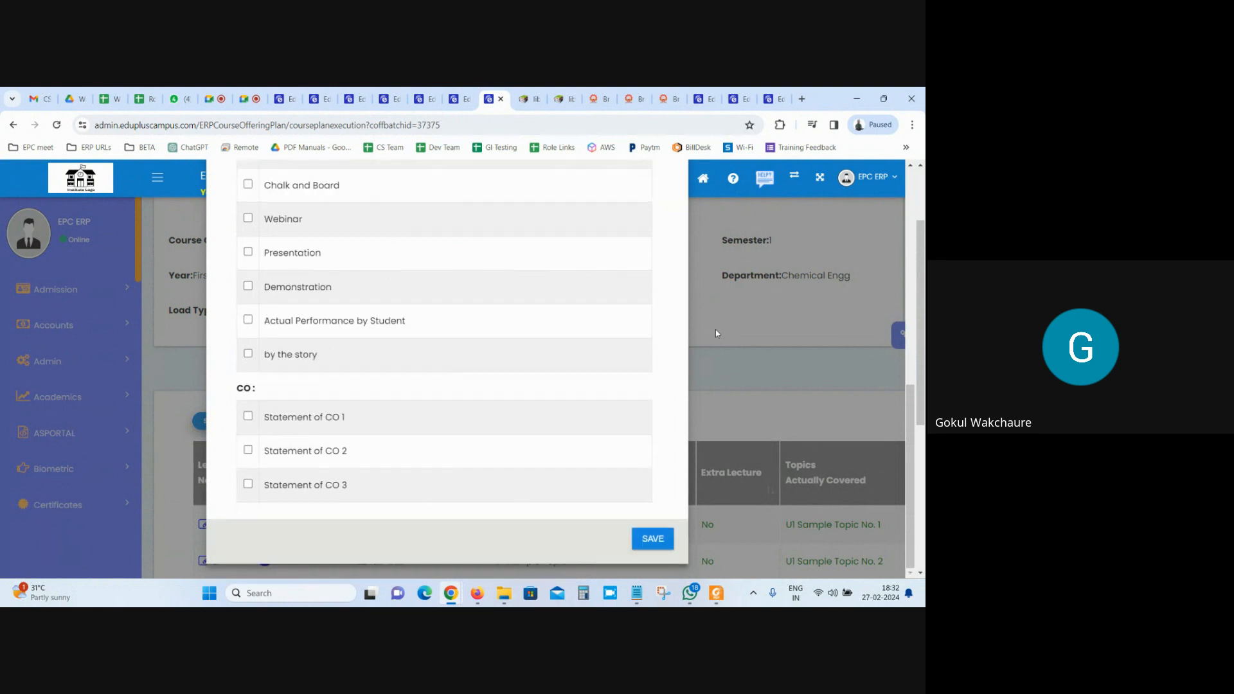
{"action": "left_click", "coordinate": [715, 333]}
Open lecture 10, Demonstration, for editing in the execution list.
{"action": "scroll", "coordinate": [715, 333], "scroll_direction": "down", "scroll_amount": 6}
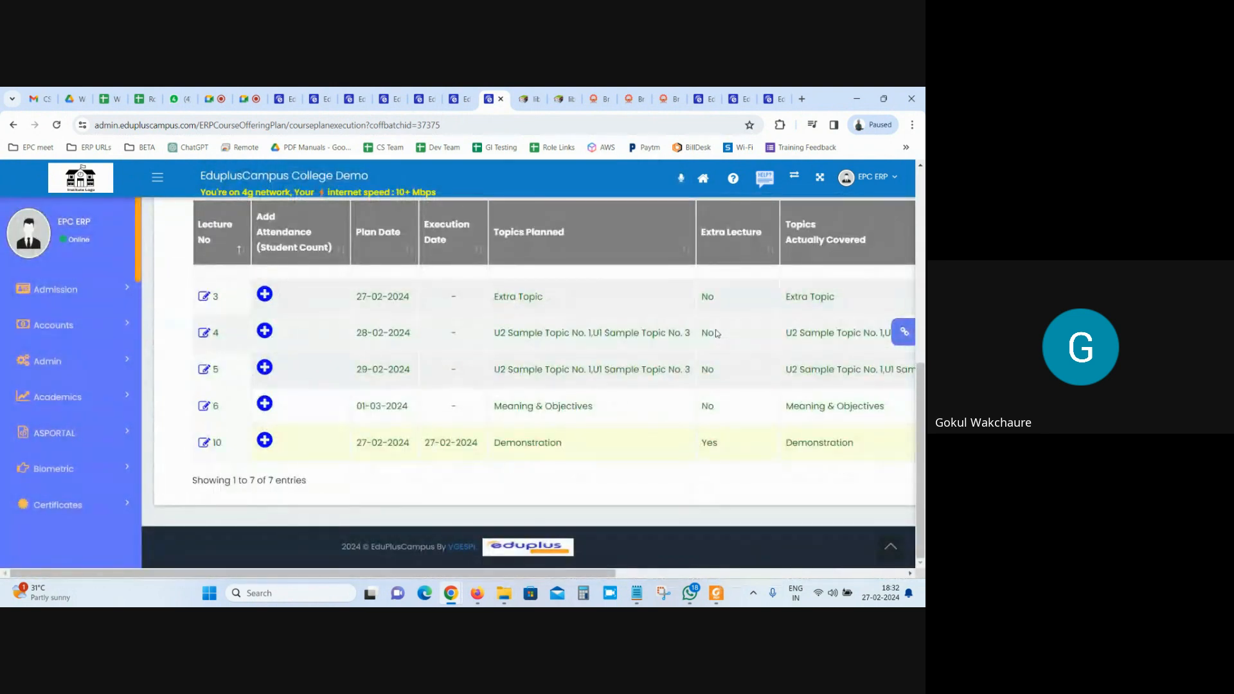
{"action": "left_click", "coordinate": [205, 442]}
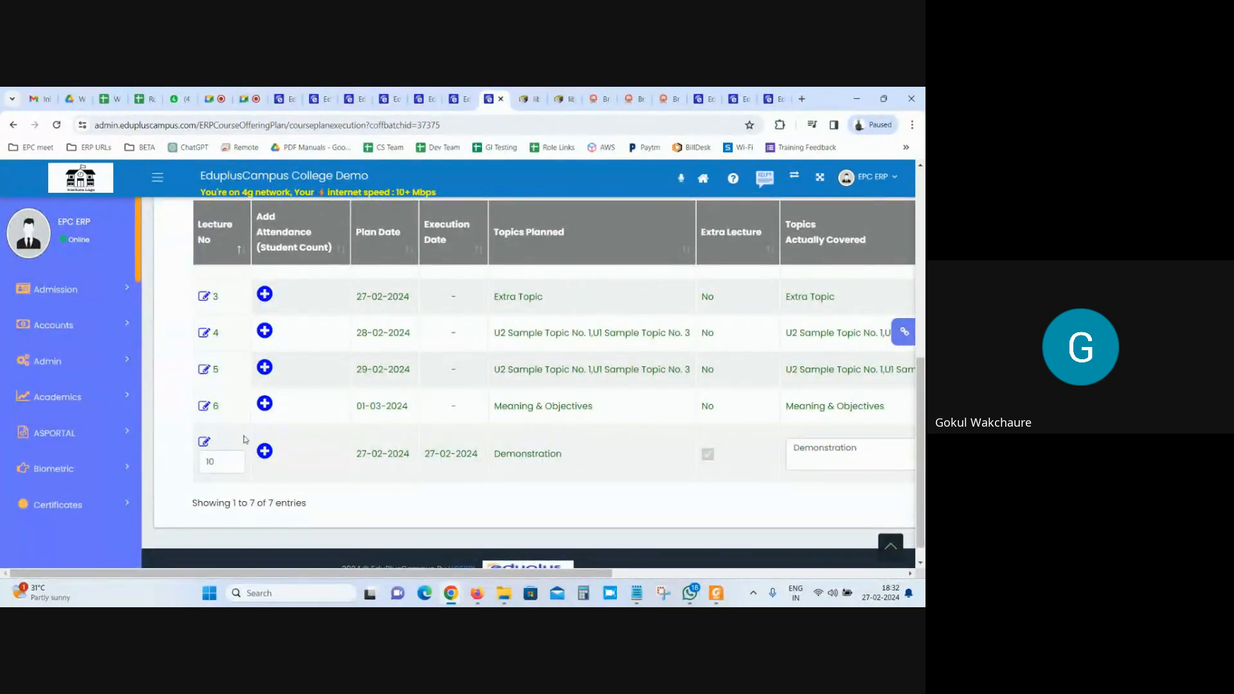
Go back to the course plan, look through its lecture rows and reload the page.
{"action": "left_click", "coordinate": [453, 98]}
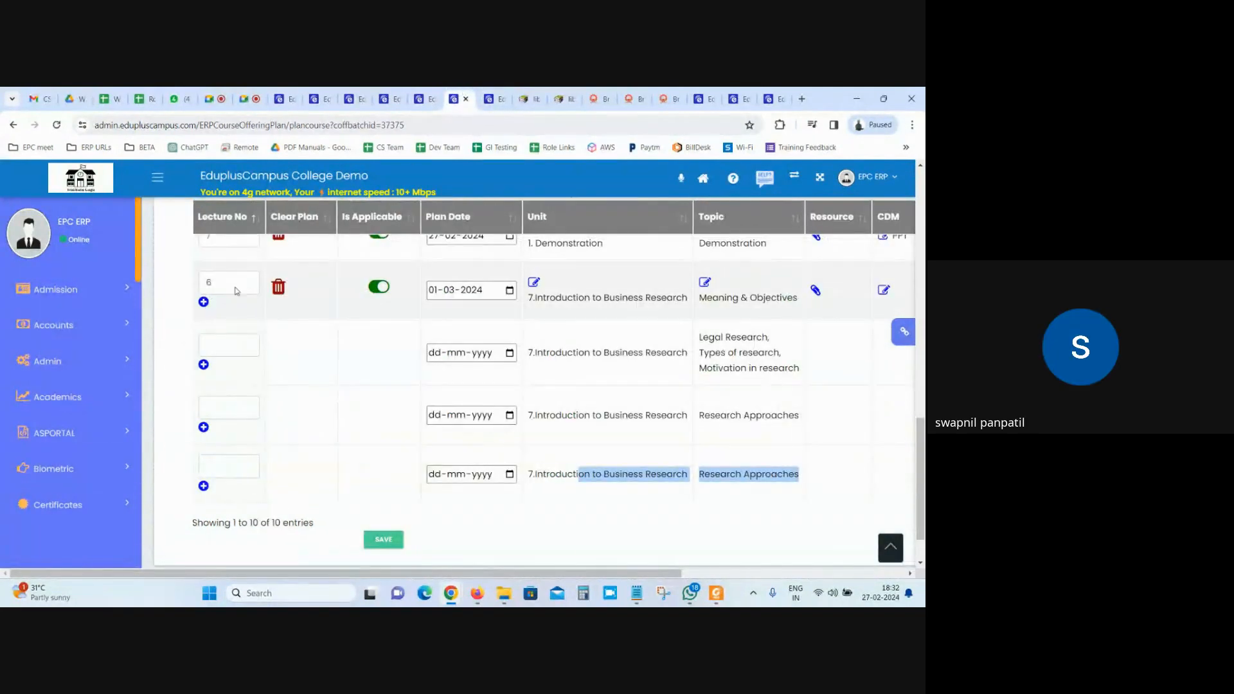
{"action": "scroll", "coordinate": [220, 309], "scroll_direction": "up", "scroll_amount": 3}
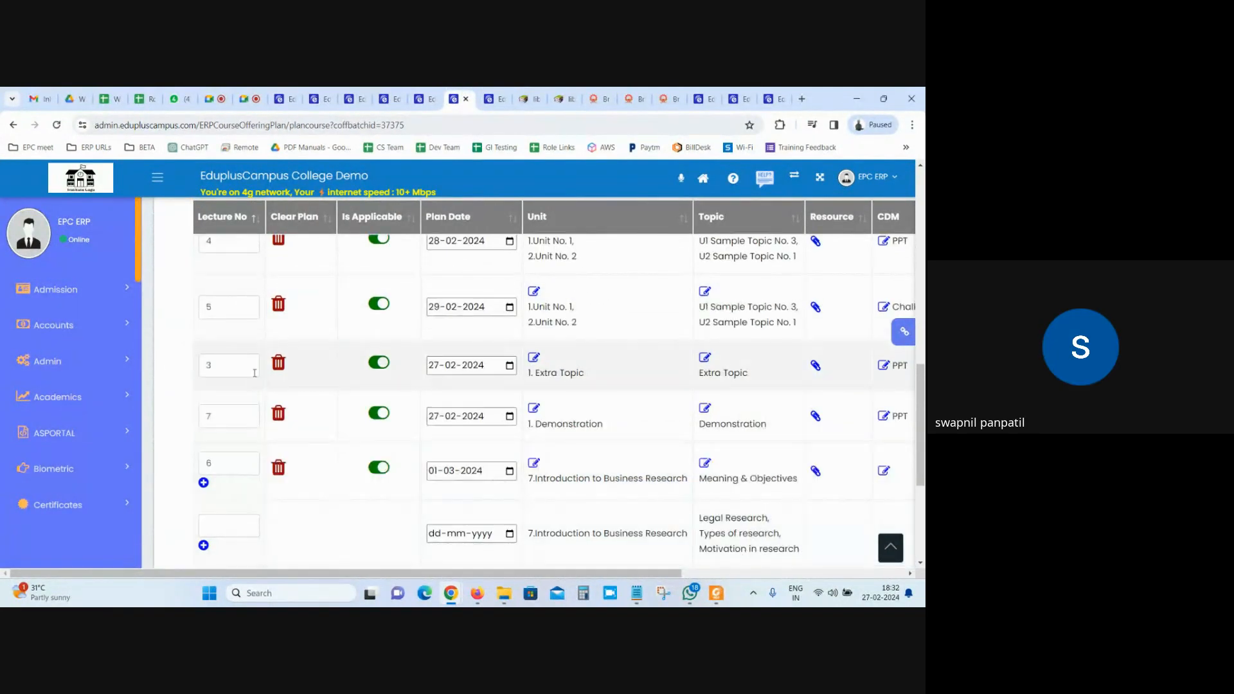
{"action": "scroll", "coordinate": [254, 379], "scroll_direction": "up", "scroll_amount": 3}
{"action": "scroll", "coordinate": [249, 362], "scroll_direction": "down", "scroll_amount": 2}
{"action": "scroll", "coordinate": [249, 362], "scroll_direction": "down", "scroll_amount": 2}
{"action": "scroll", "coordinate": [326, 445], "scroll_direction": "down", "scroll_amount": 3}
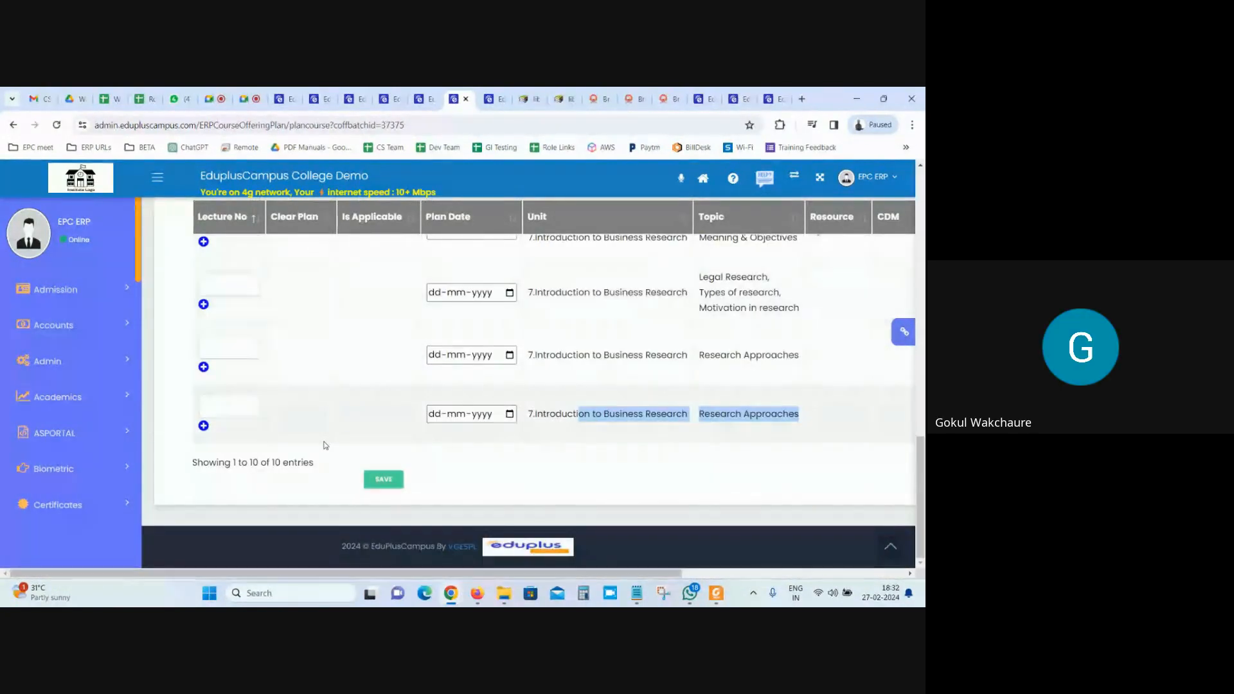
{"action": "key", "text": "F5"}
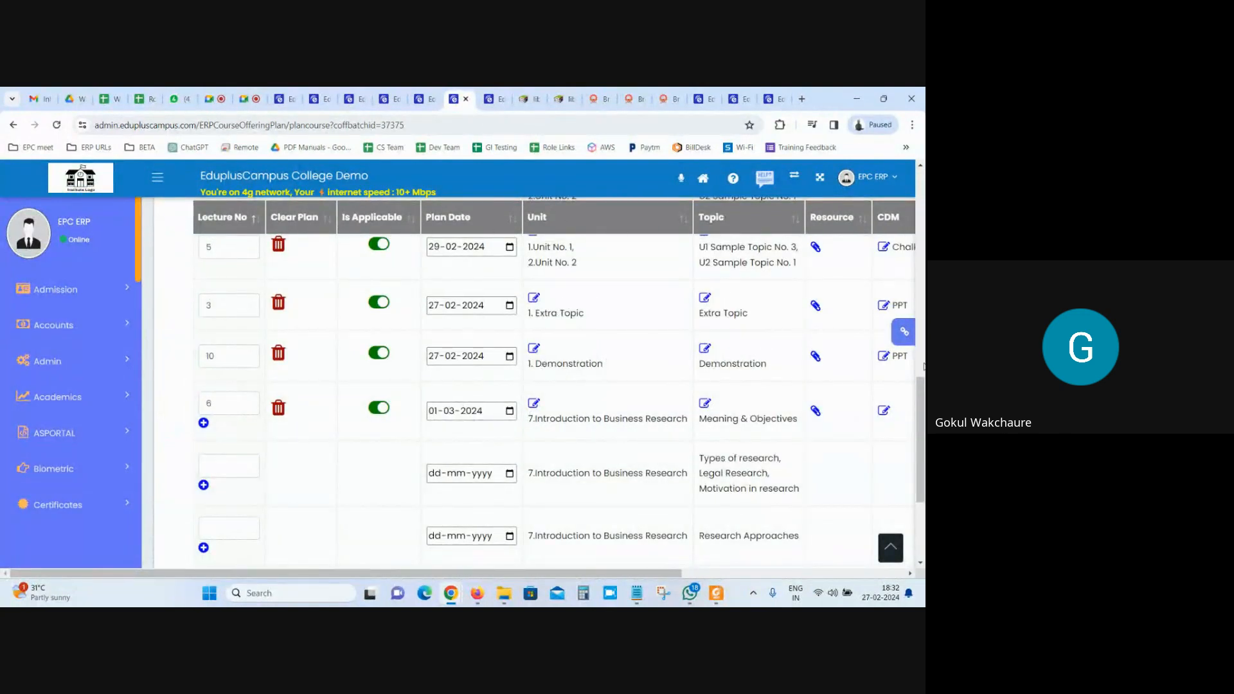
Change the lecture number of the Demonstration row in the course plan to 7.
{"action": "scroll", "coordinate": [924, 350], "scroll_direction": "down", "scroll_amount": 3}
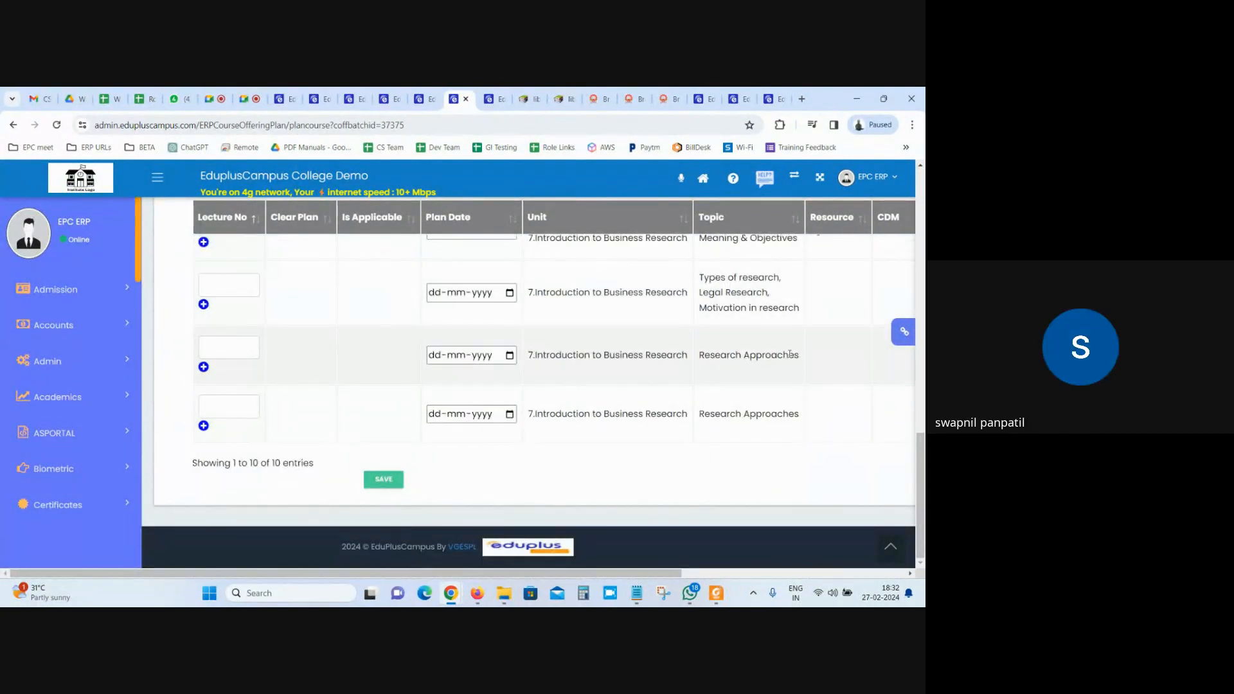
{"action": "scroll", "coordinate": [790, 354], "scroll_direction": "up", "scroll_amount": 3}
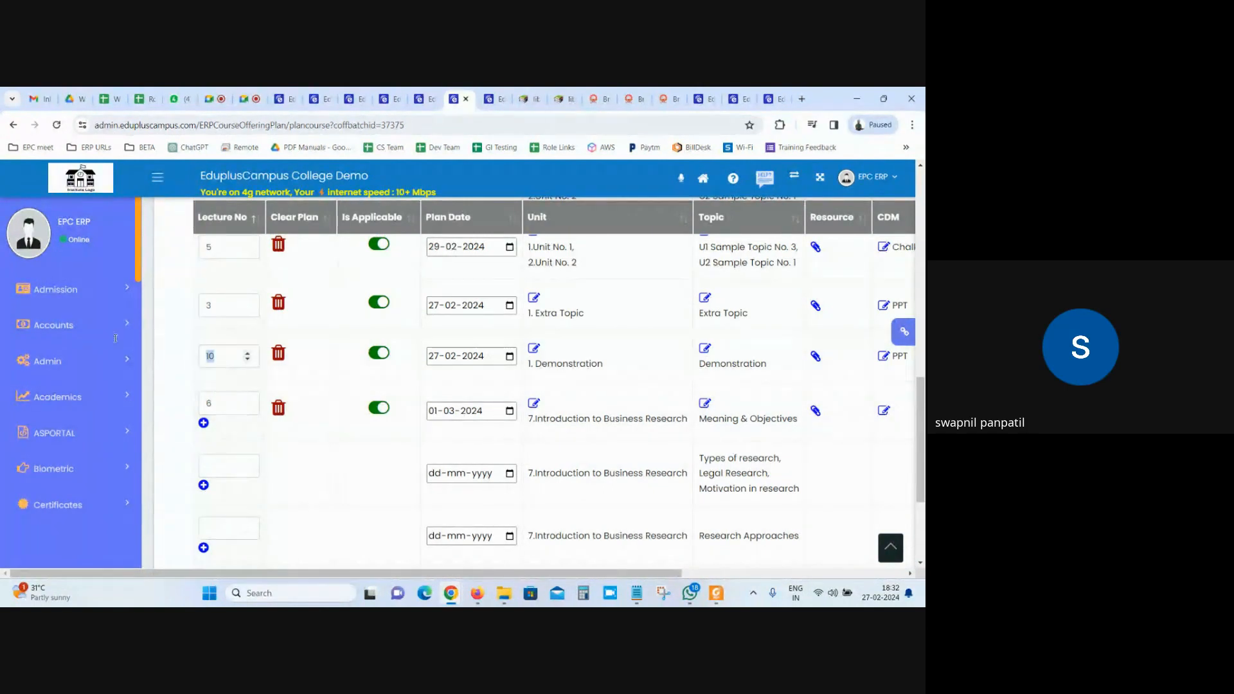
{"action": "key", "text": "Down"}
{"action": "key", "text": "Down"}
{"action": "key", "text": "Down"}
Number the three undated Introduction to Business Research rows 8, 9 and 10, and save the course plan.
{"action": "left_click", "coordinate": [230, 463]}
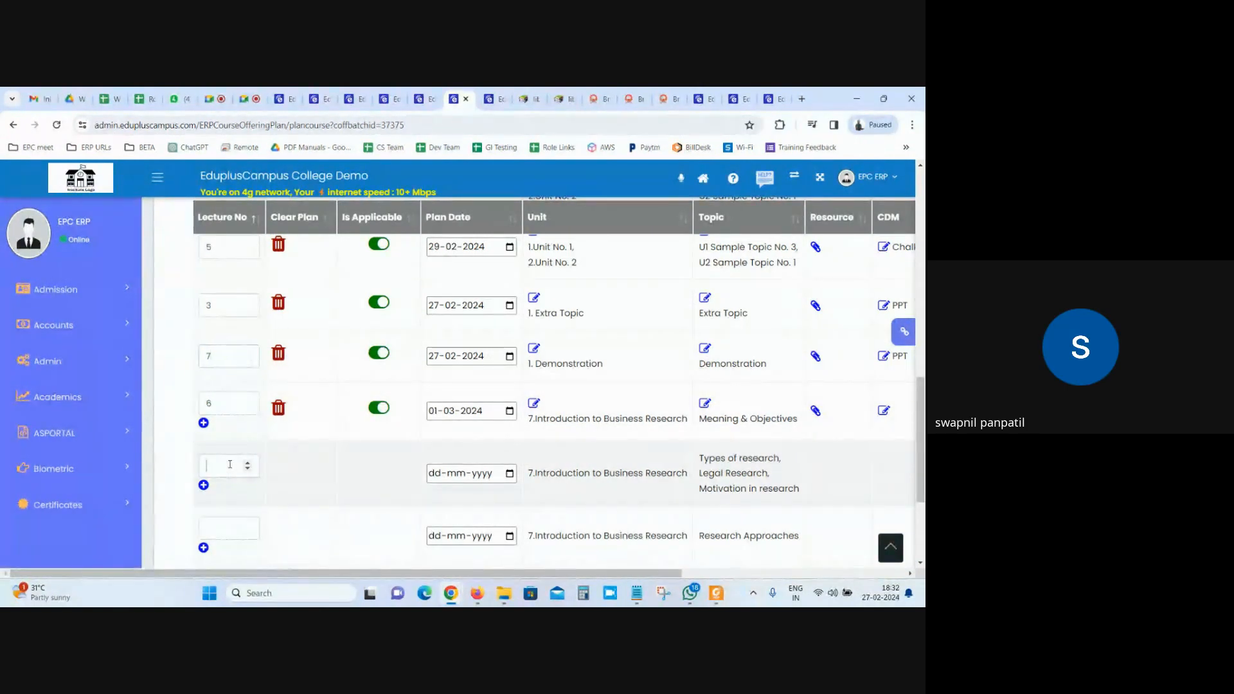
{"action": "type", "text": "8"}
{"action": "scroll", "coordinate": [322, 468], "scroll_direction": "down", "scroll_amount": 2}
{"action": "left_click", "coordinate": [222, 407]}
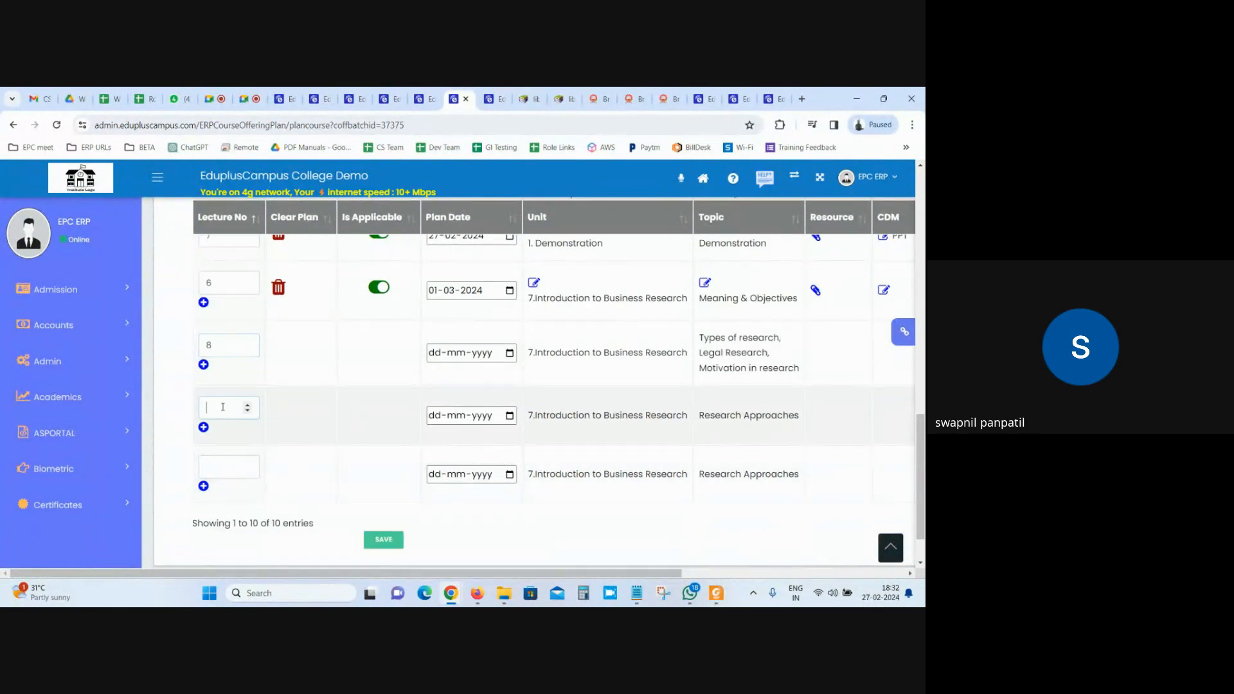
{"action": "left_click", "coordinate": [227, 467]}
{"action": "type", "text": "10"}
{"action": "left_click", "coordinate": [384, 540]}
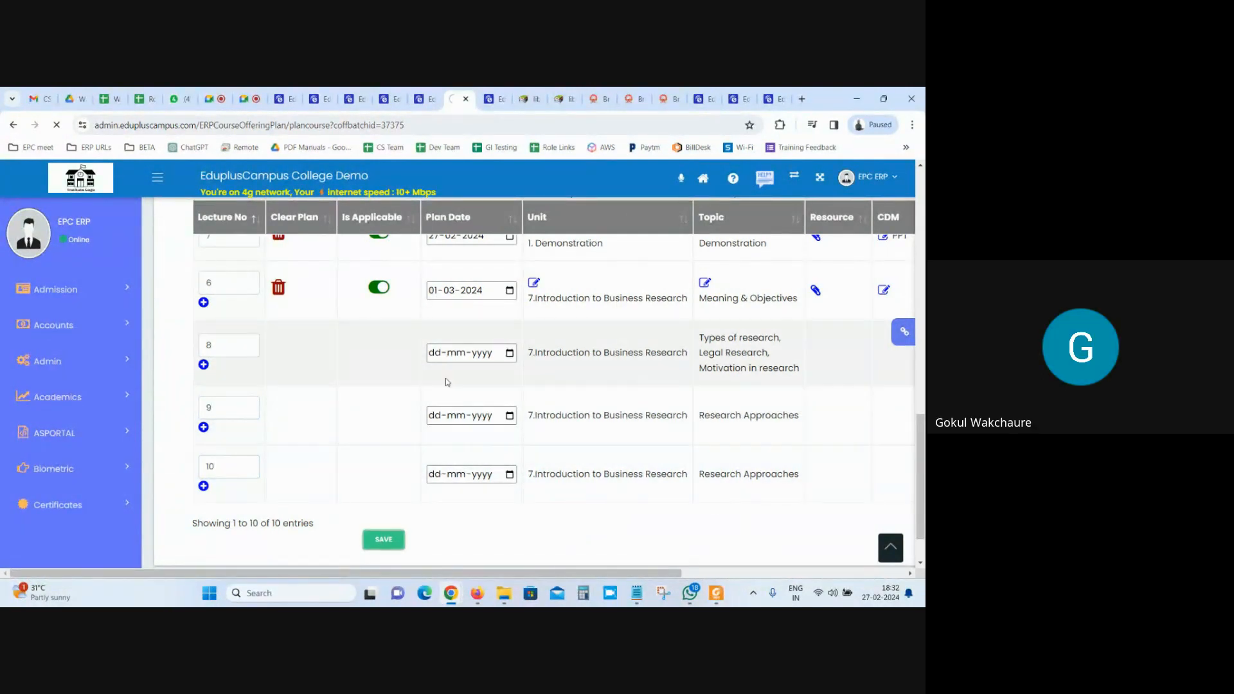
Check the saved course plan, reload the execution page, and view the lecture number offered for a new extra lecture before closing the form.
{"action": "scroll", "coordinate": [447, 381], "scroll_direction": "down", "scroll_amount": 15}
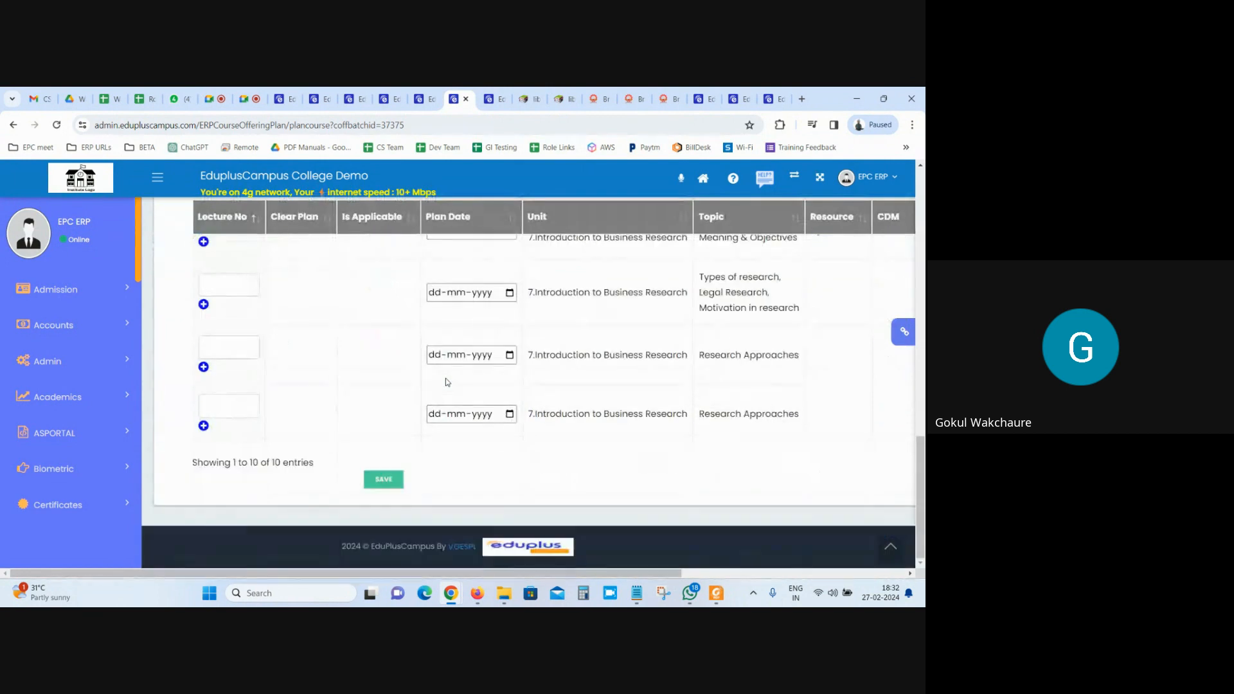
{"action": "scroll", "coordinate": [447, 381], "scroll_direction": "up", "scroll_amount": 10}
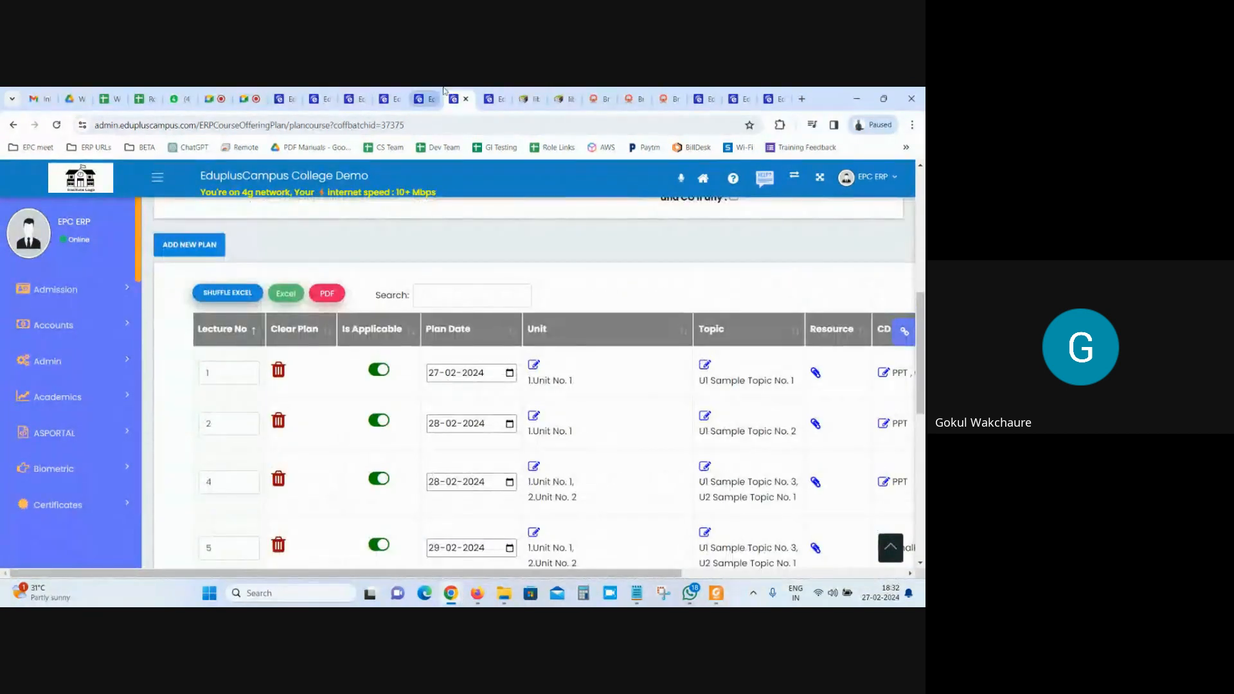
{"action": "left_click", "coordinate": [485, 96]}
{"action": "left_click", "coordinate": [57, 125]}
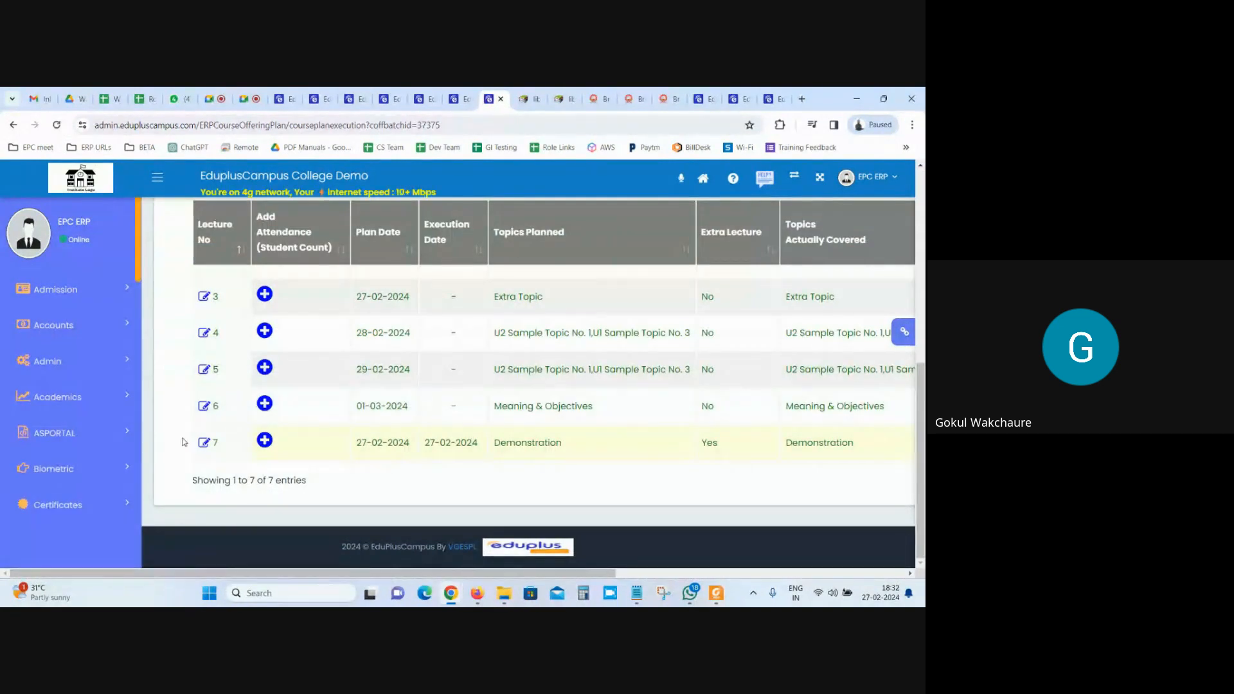
{"action": "scroll", "coordinate": [462, 458], "scroll_direction": "up", "scroll_amount": 8}
{"action": "left_click", "coordinate": [407, 371]}
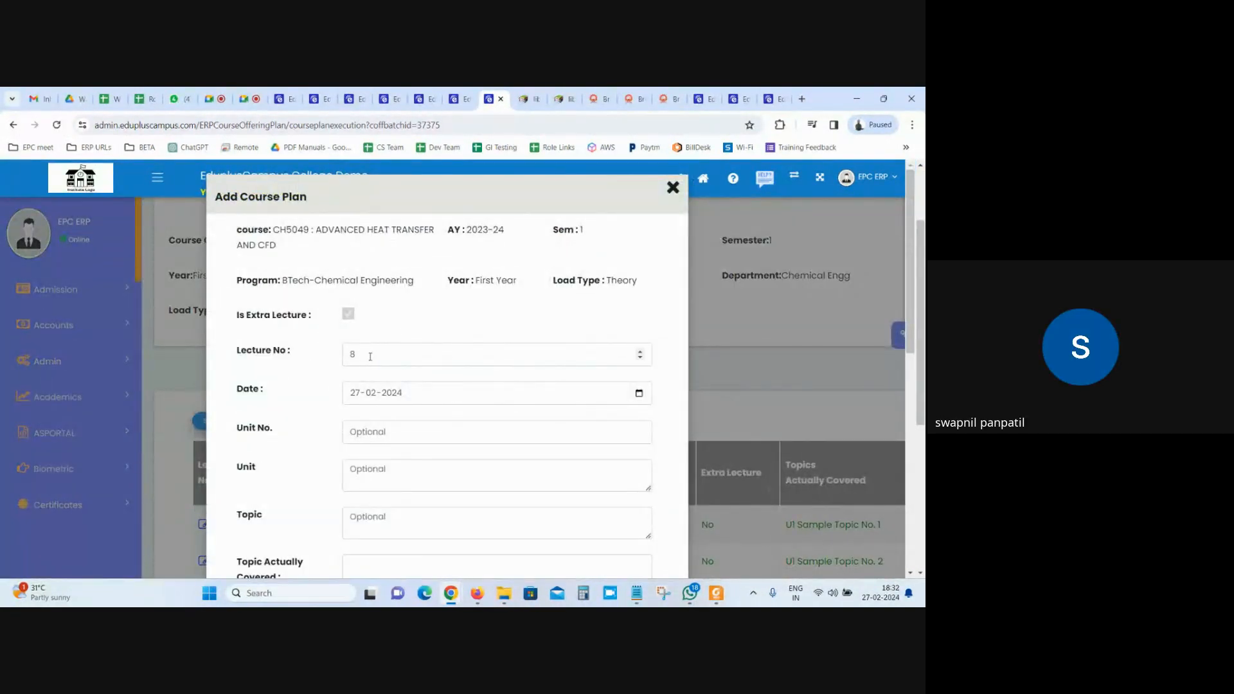
{"action": "left_click", "coordinate": [671, 188]}
Compare the lecture numbers and undated rows of the course plan with the lectures in the execution list.
{"action": "left_click", "coordinate": [455, 98]}
{"action": "scroll", "coordinate": [222, 450], "scroll_direction": "down", "scroll_amount": 10}
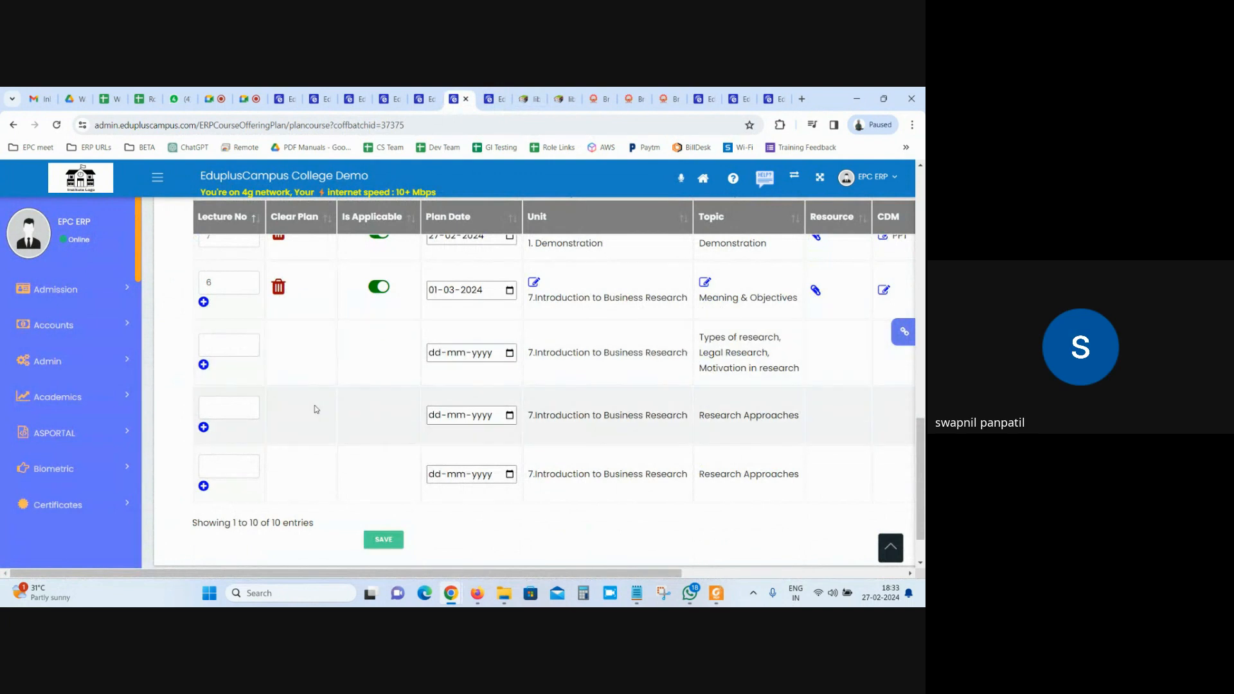
{"action": "scroll", "coordinate": [247, 347], "scroll_direction": "up", "scroll_amount": 1}
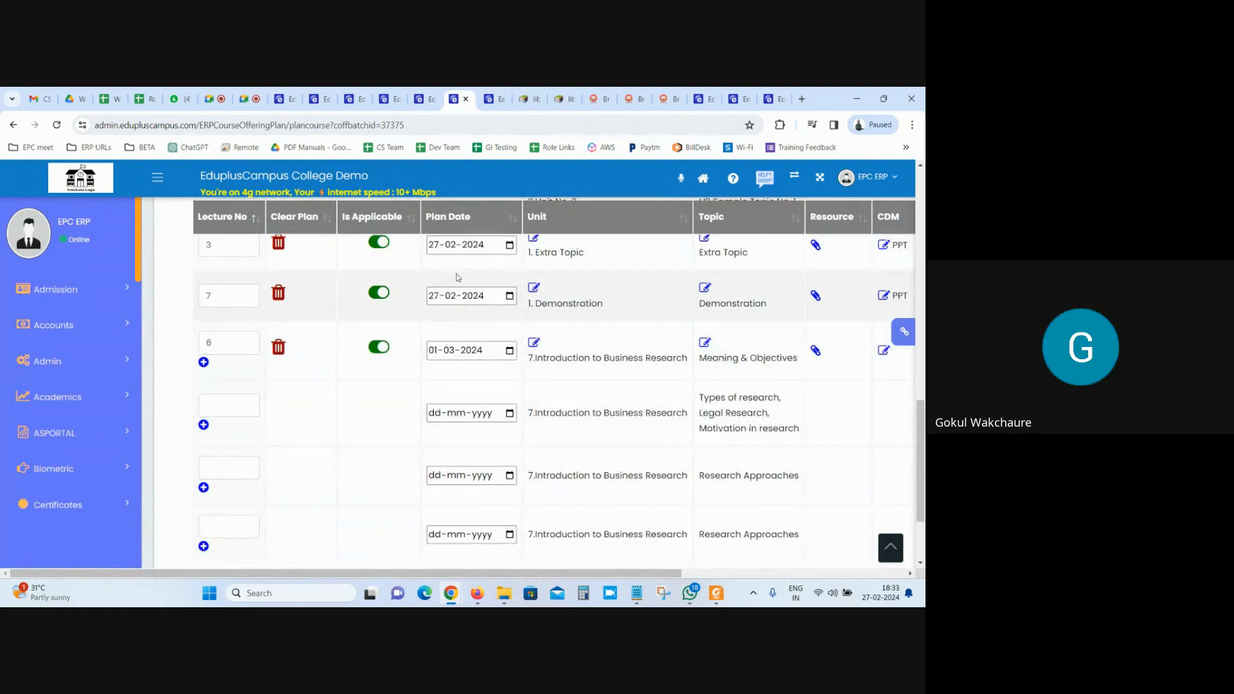
{"action": "key", "text": "ctrl+Tab"}
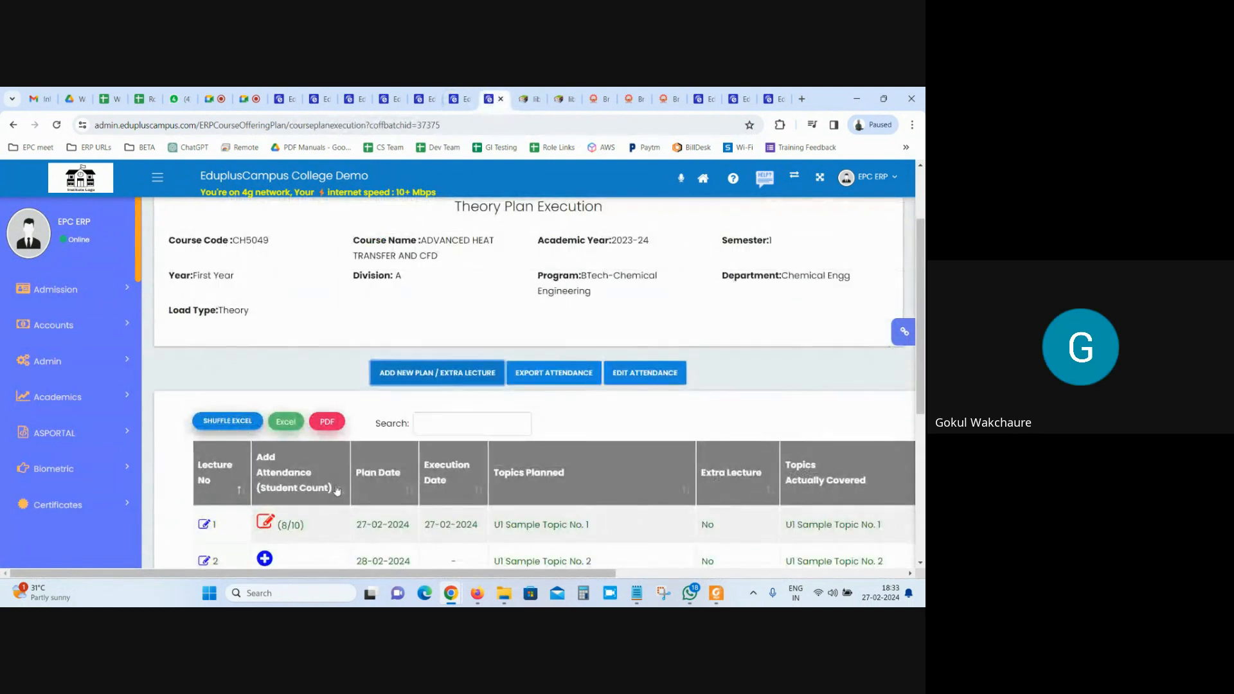
{"action": "scroll", "coordinate": [335, 490], "scroll_direction": "down", "scroll_amount": 4}
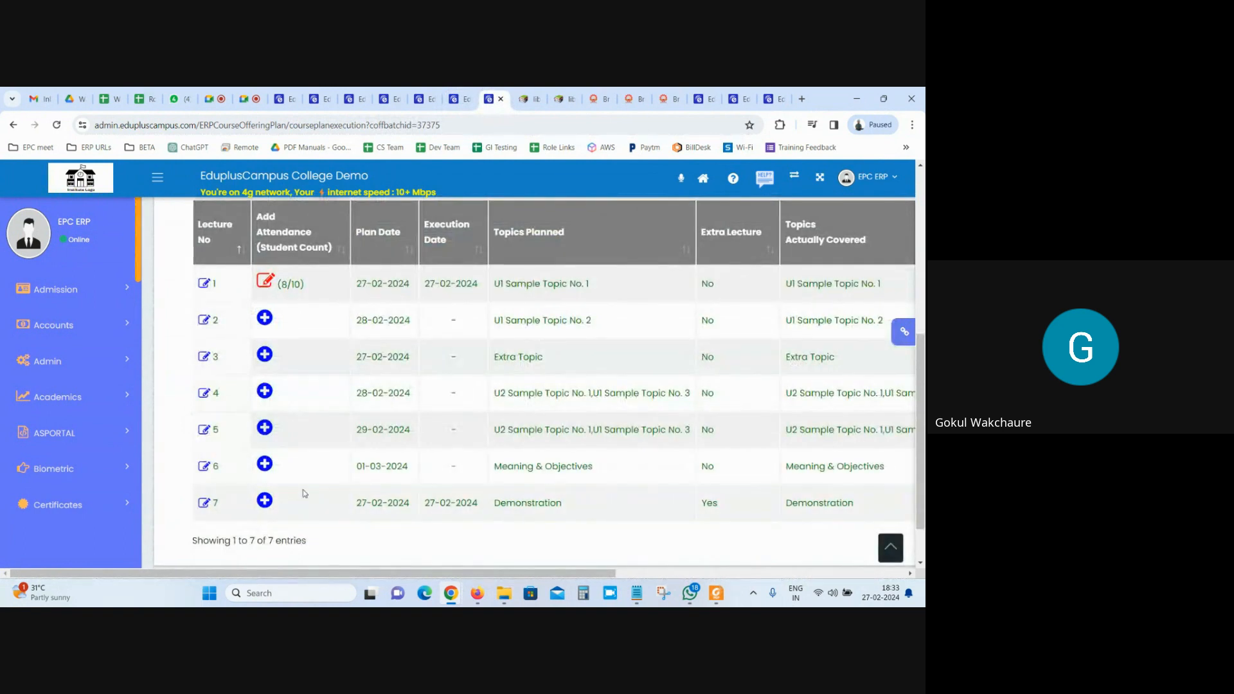
{"action": "left_click", "coordinate": [460, 100]}
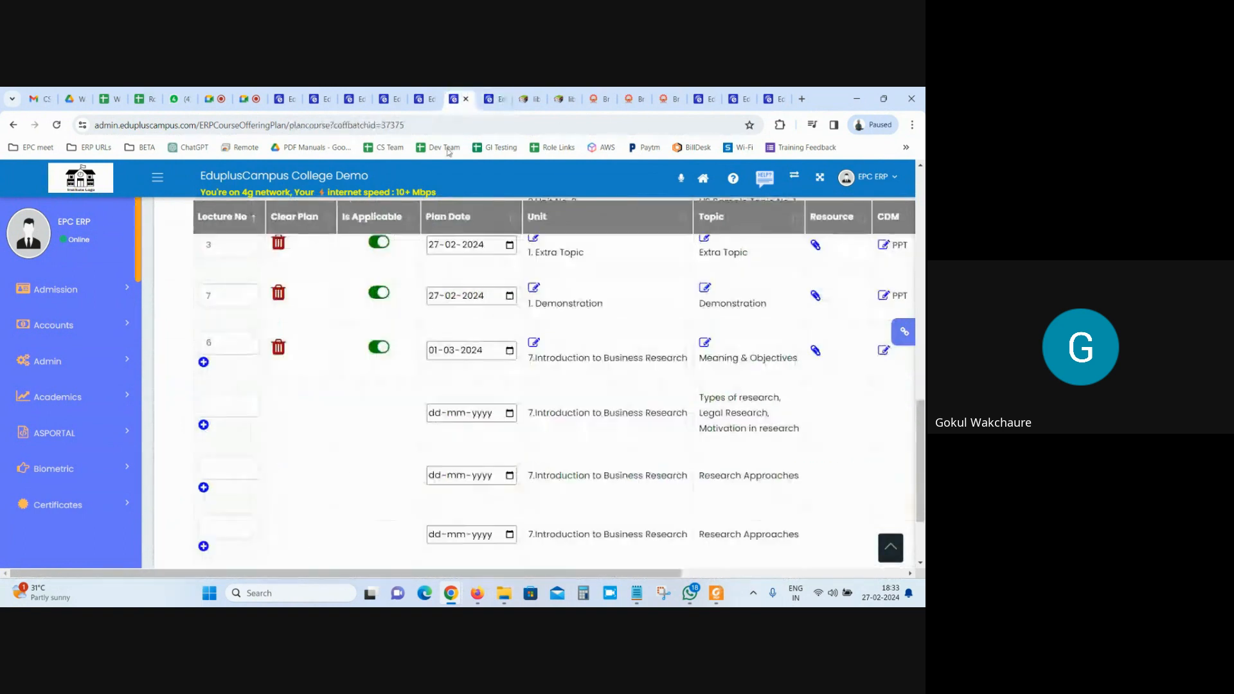
{"action": "scroll", "coordinate": [358, 345], "scroll_direction": "down", "scroll_amount": 2}
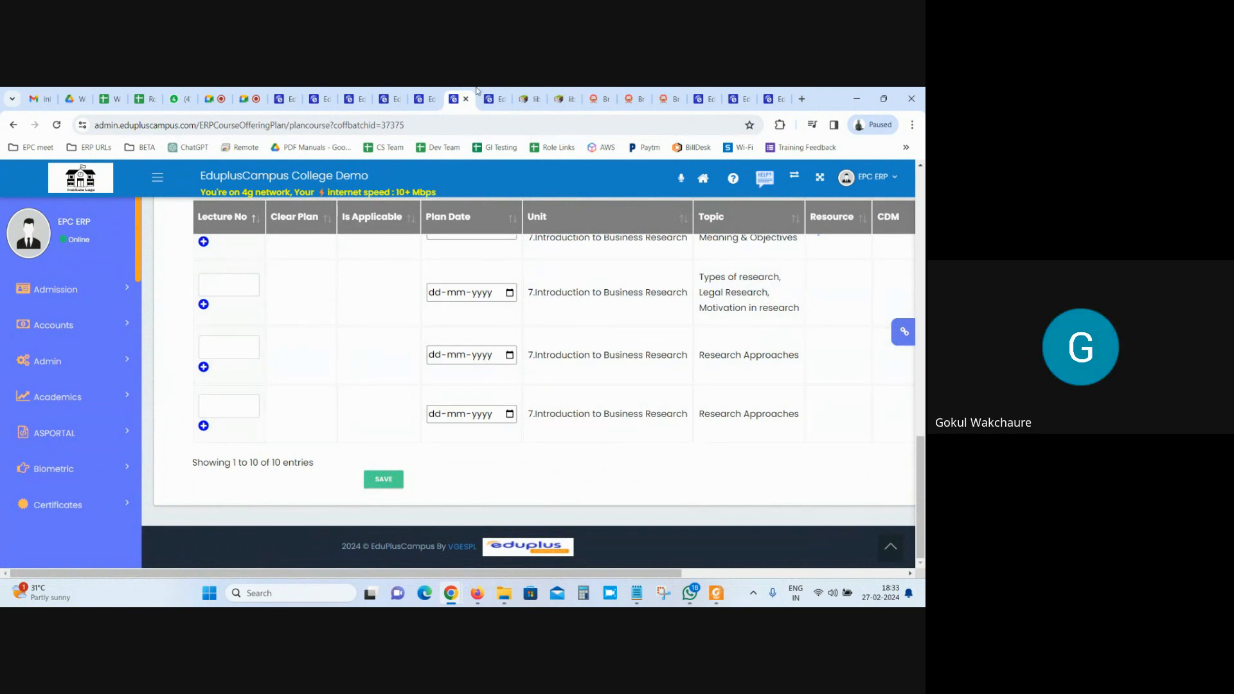
{"action": "key", "text": "ctrl+Tab"}
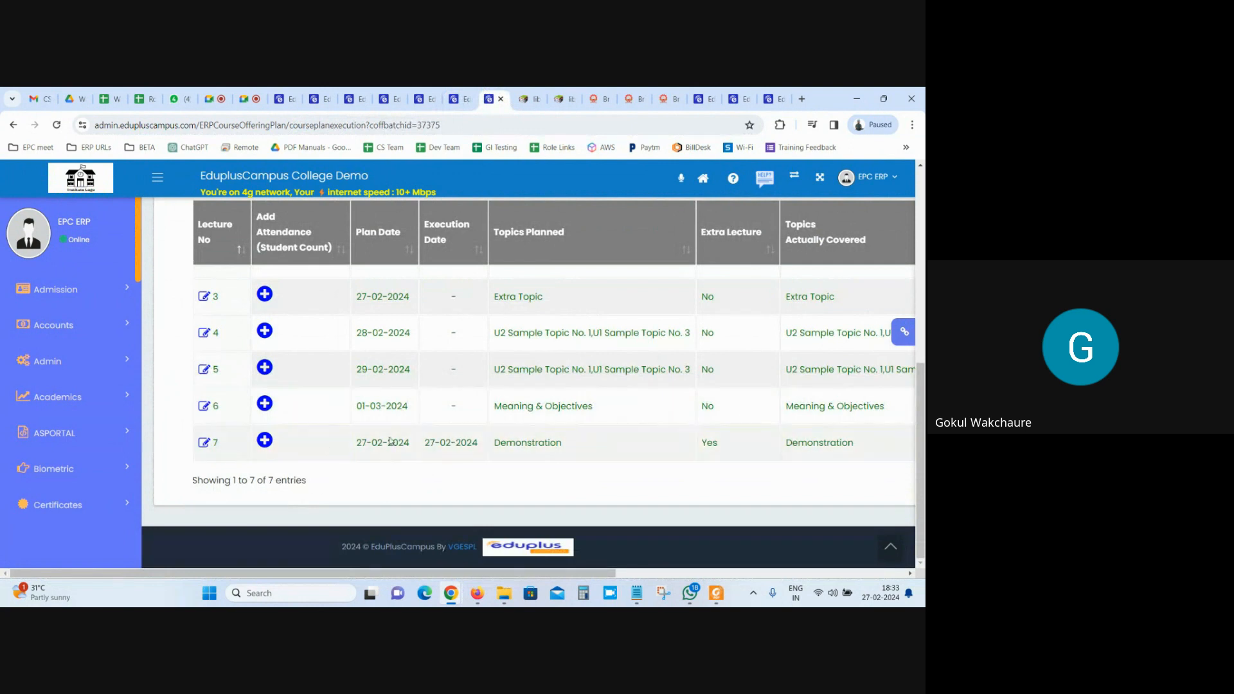
Add extra lecture 8 dated 27-02-2024 with unit no. 1, Demonstration as unit, topic and topic covered, PPT delivery and Statement of CO 1.
{"action": "scroll", "coordinate": [349, 436], "scroll_direction": "up", "scroll_amount": 4}
{"action": "left_click", "coordinate": [419, 317]}
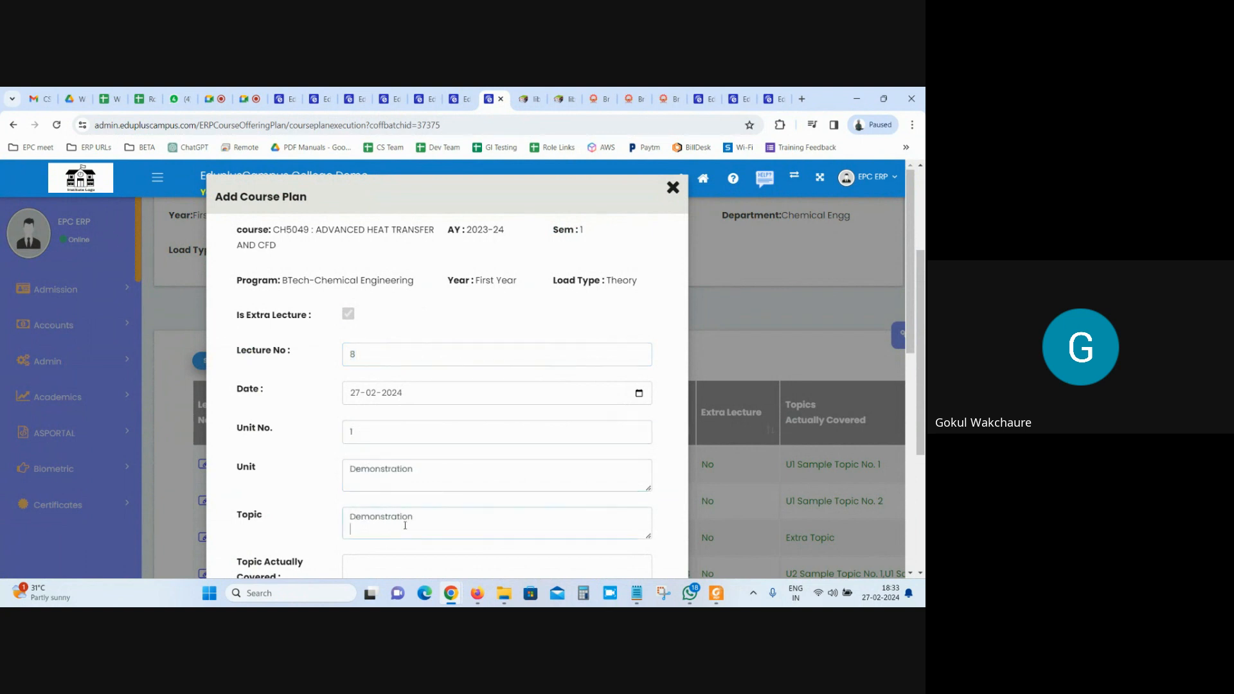
{"action": "scroll", "coordinate": [397, 533], "scroll_direction": "down", "scroll_amount": 4}
{"action": "left_click", "coordinate": [397, 339]}
{"action": "type", "text": "Demonstration"}
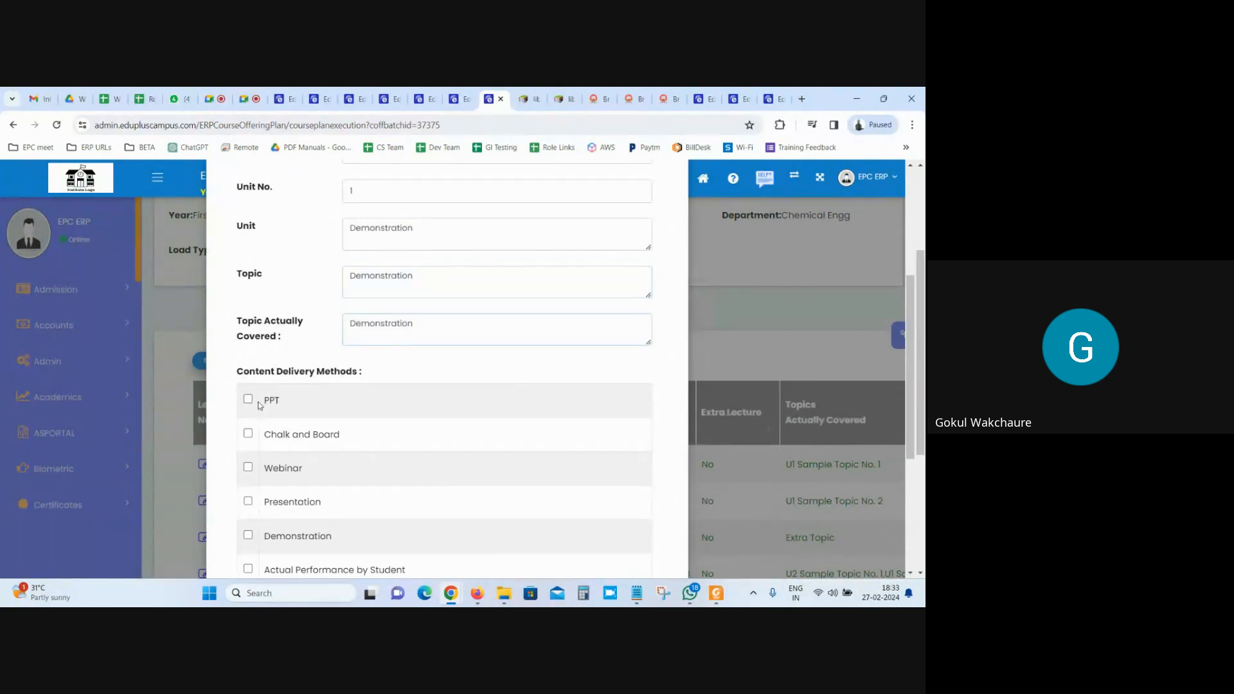
{"action": "scroll", "coordinate": [251, 450], "scroll_direction": "down", "scroll_amount": 2}
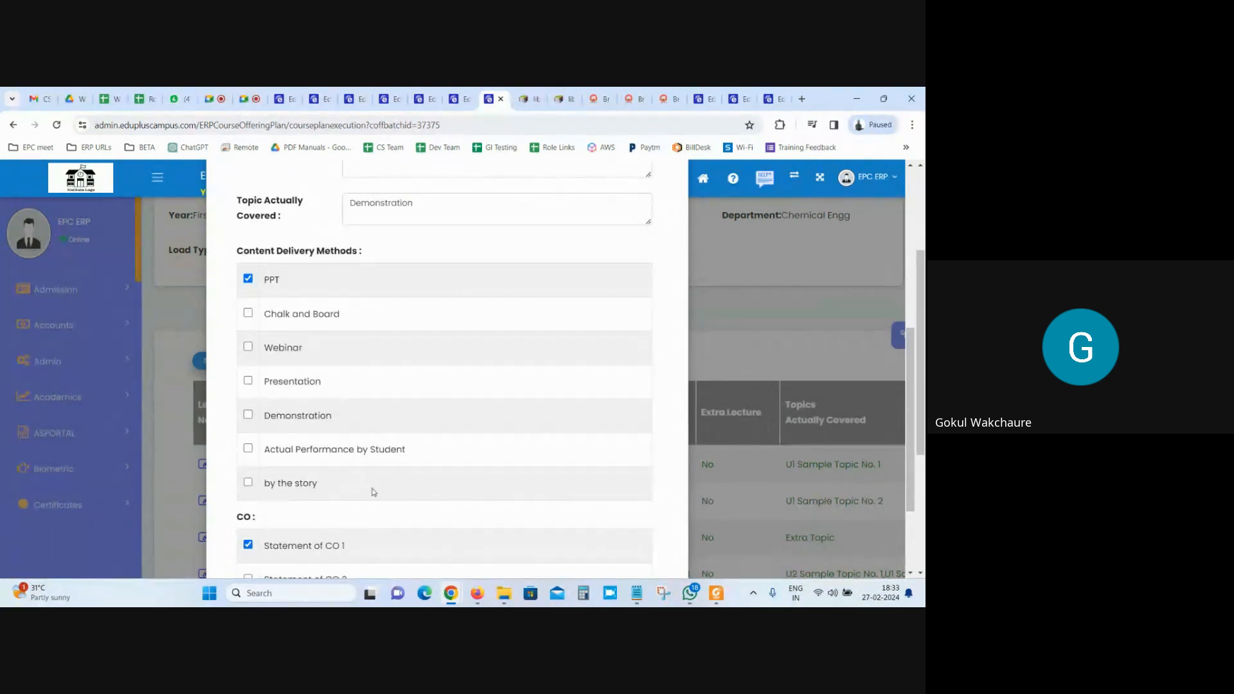
{"action": "scroll", "coordinate": [331, 508], "scroll_direction": "down", "scroll_amount": 2}
{"action": "left_click", "coordinate": [651, 537]}
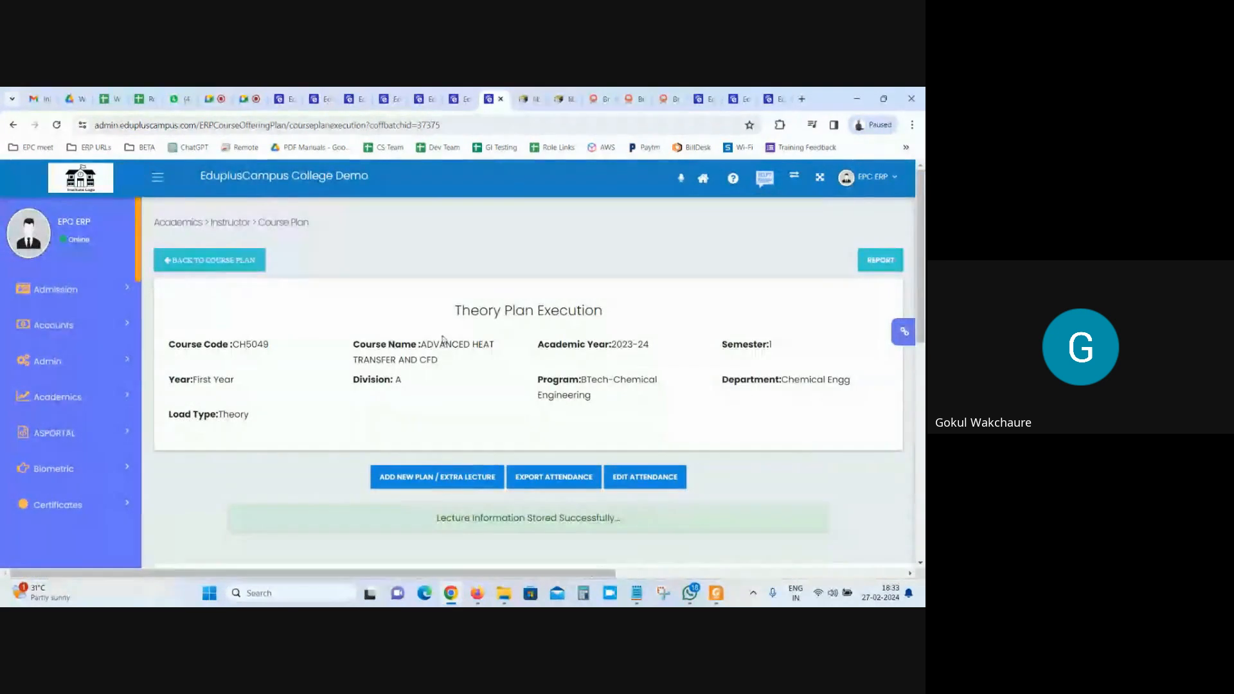
{"action": "left_click_drag", "start_coordinate": [920, 329], "coordinate": [920, 545]}
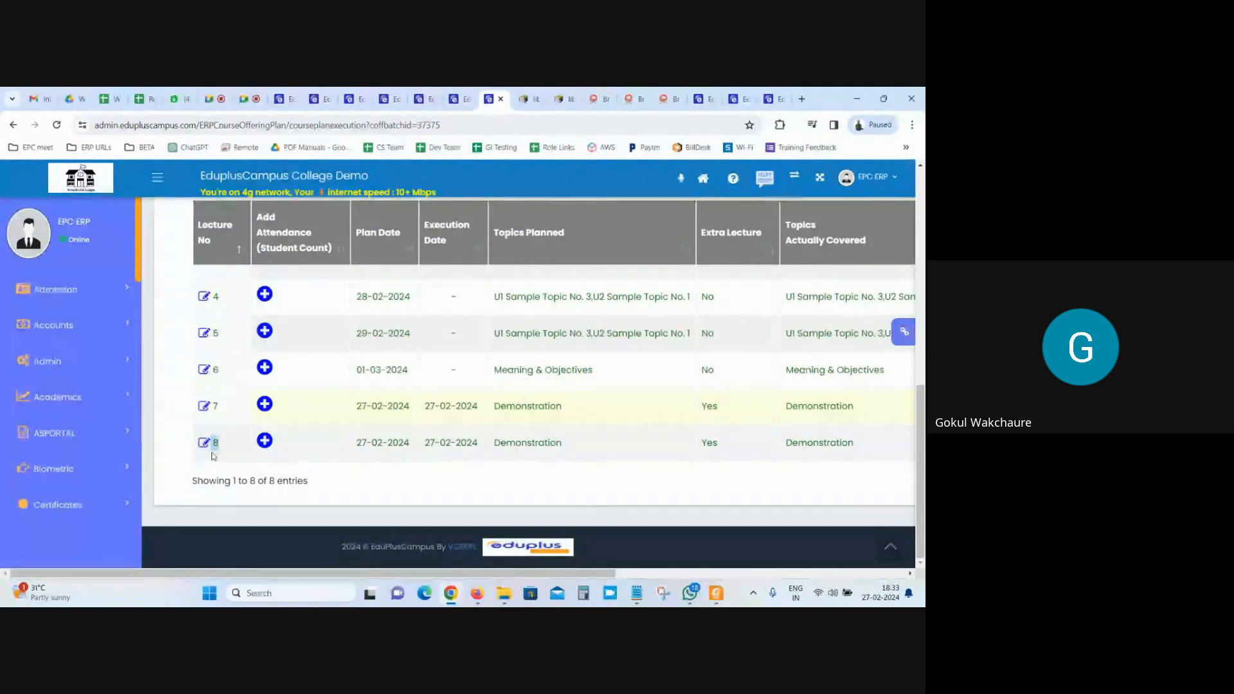
Add a plan for the Types of research, Legal Research, Motivation in research row, dated 28-02-2024 with Webinar as delivery method.
{"action": "left_click", "coordinate": [455, 95]}
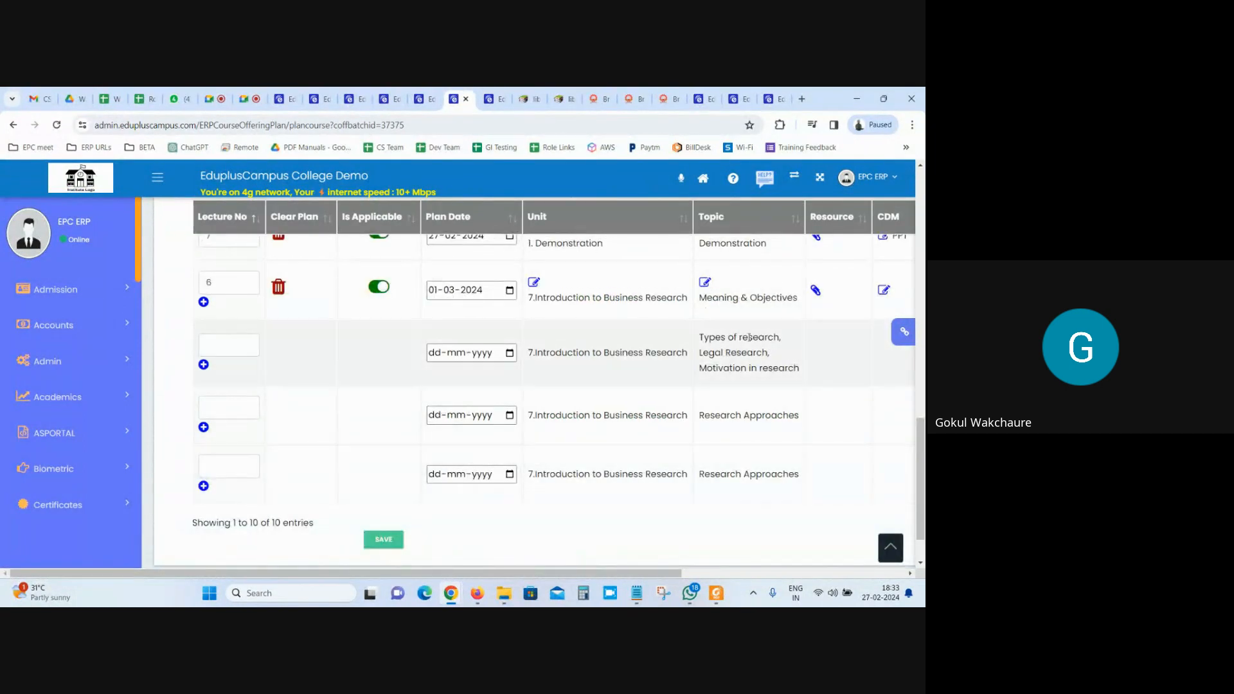
{"action": "left_click", "coordinate": [204, 365]}
{"action": "left_click", "coordinate": [489, 232]}
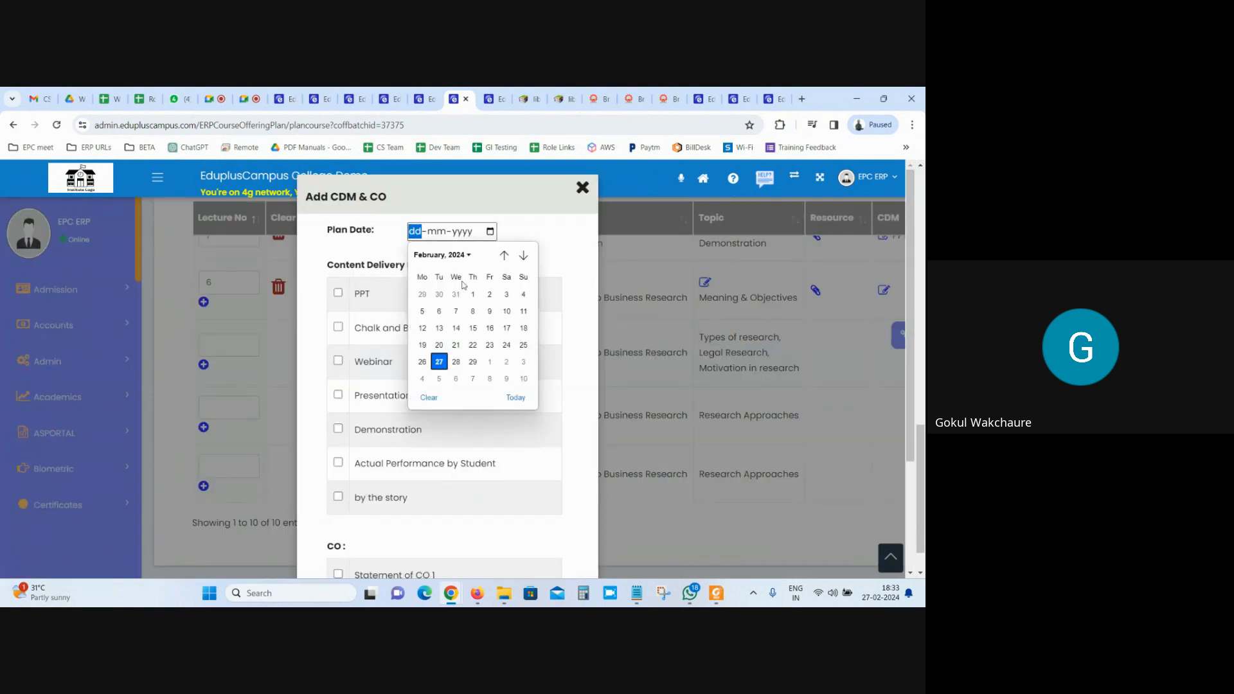
{"action": "left_click", "coordinate": [455, 361]}
{"action": "left_click", "coordinate": [337, 361]}
{"action": "scroll", "coordinate": [400, 421], "scroll_direction": "down", "scroll_amount": 2}
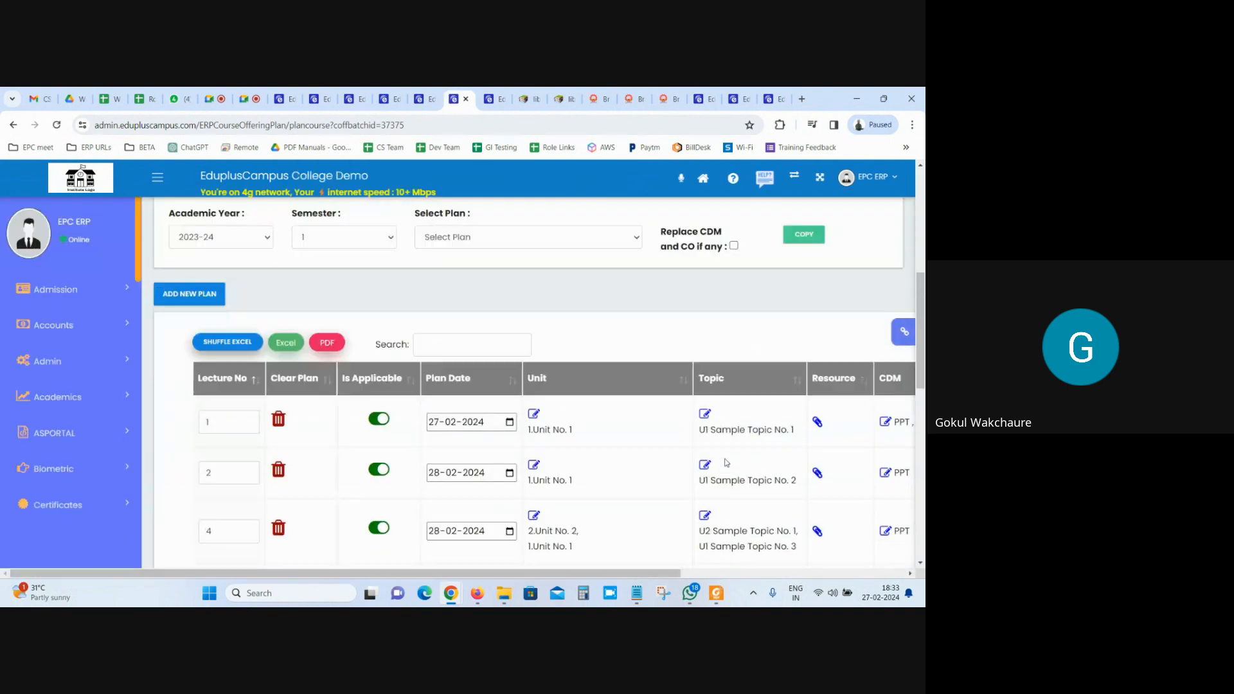
Check the numbering of the newly planned lecture in the course plan and execution list, and open the new plan / extra lecture form.
{"action": "scroll", "coordinate": [726, 462], "scroll_direction": "down", "scroll_amount": 3}
{"action": "scroll", "coordinate": [726, 463], "scroll_direction": "up", "scroll_amount": 2}
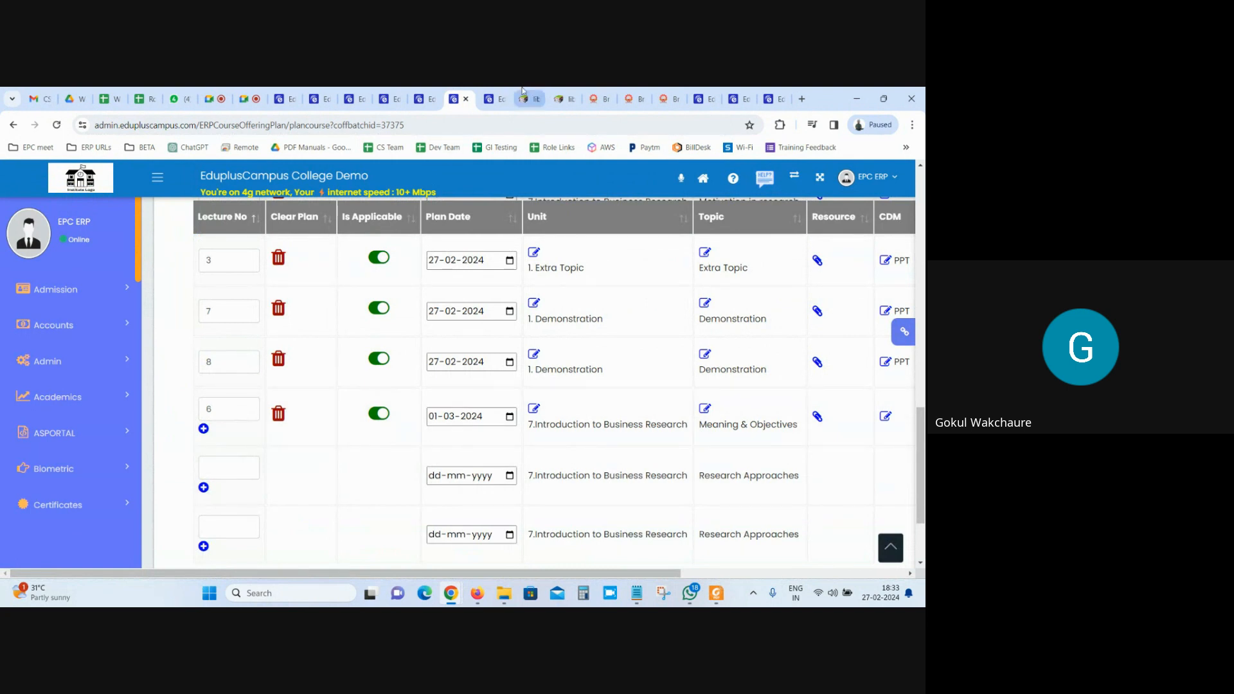
{"action": "left_click", "coordinate": [494, 93]}
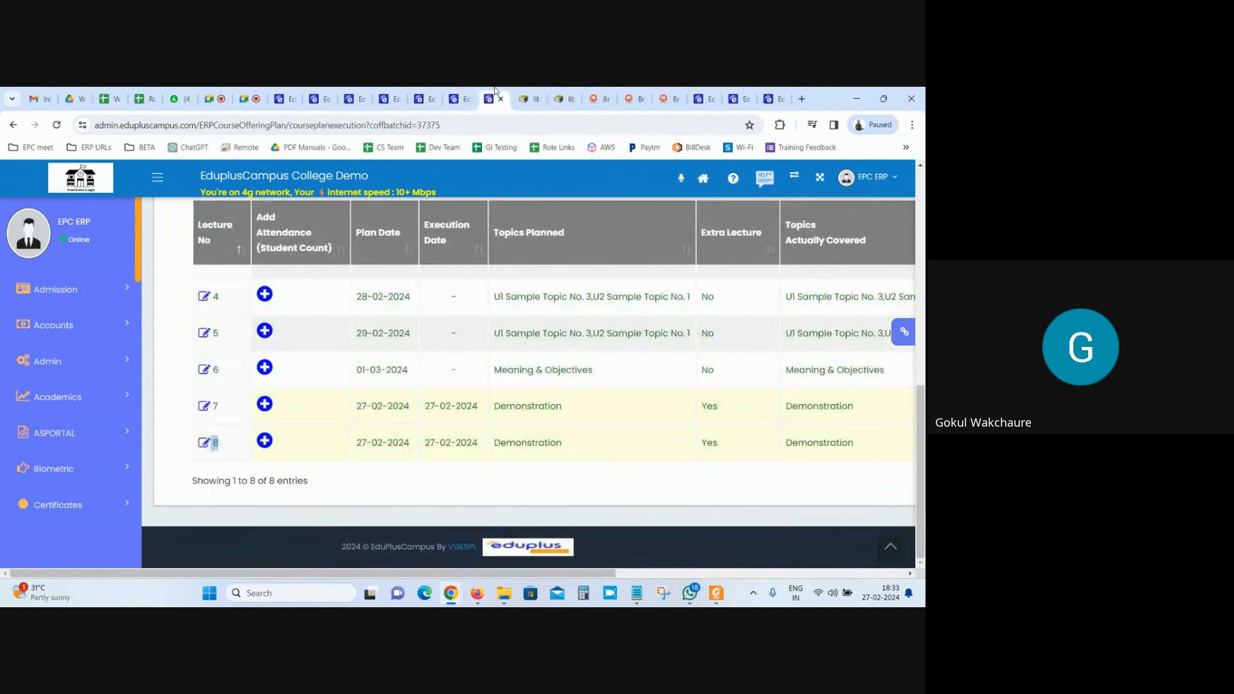
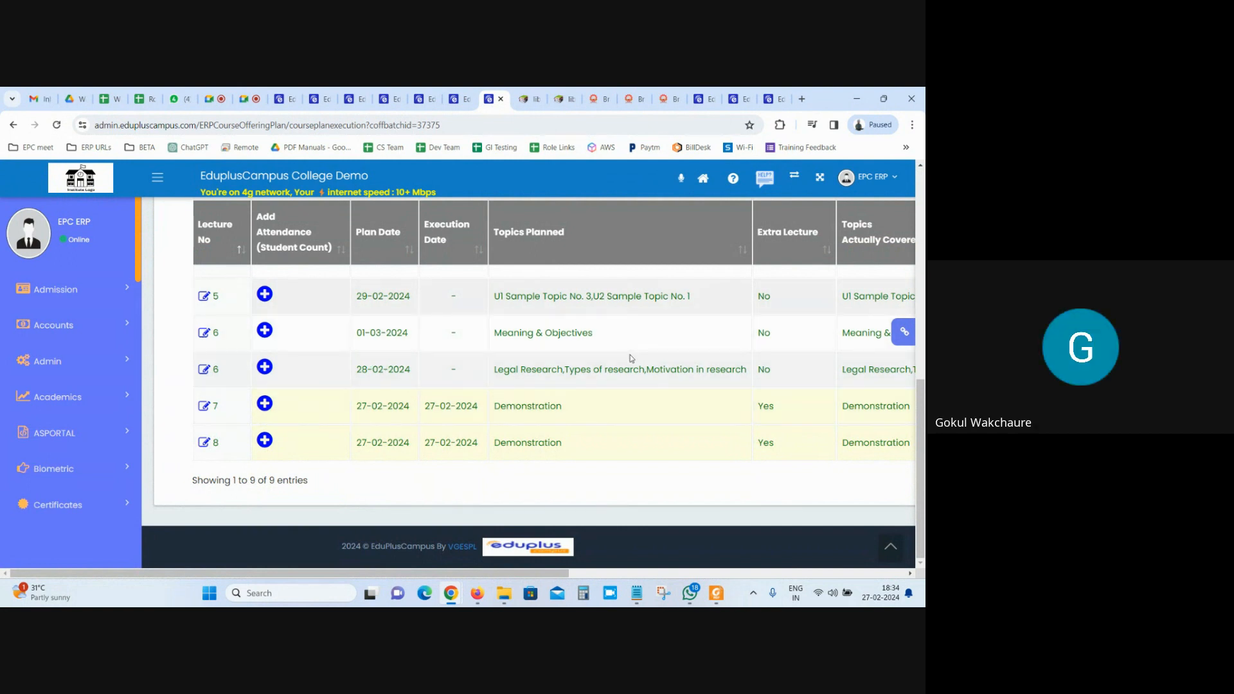
{"action": "scroll", "coordinate": [546, 353], "scroll_direction": "up", "scroll_amount": 3}
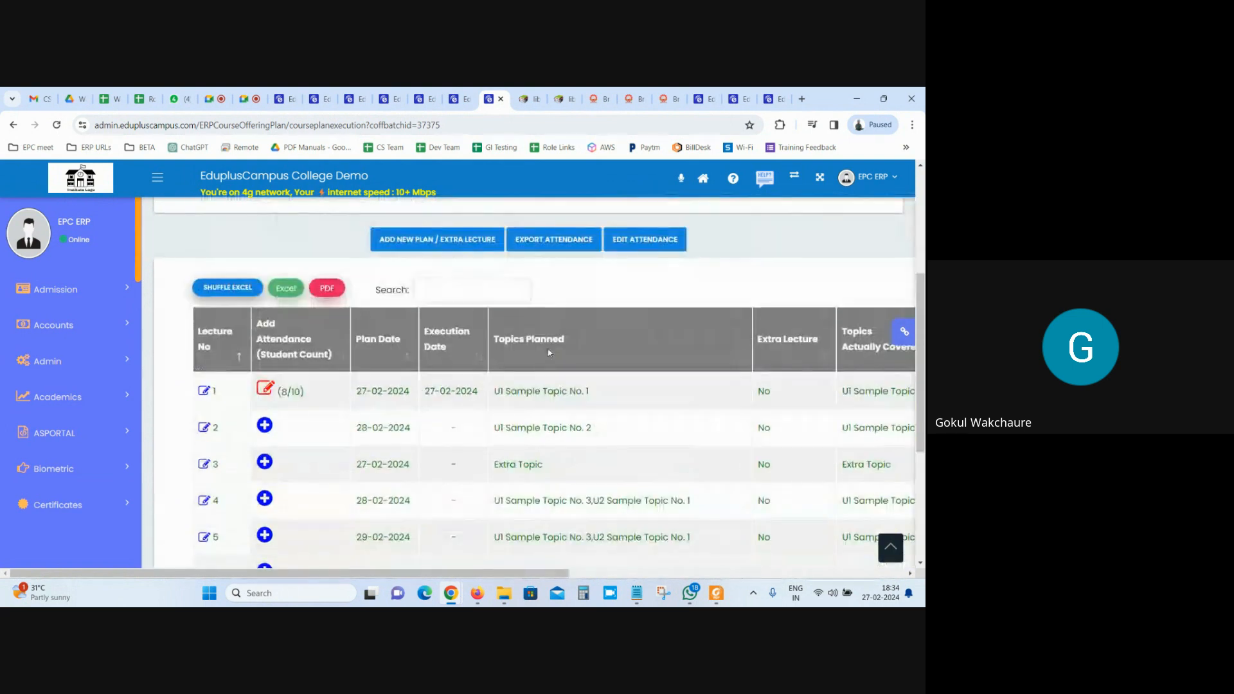
{"action": "left_click", "coordinate": [457, 242]}
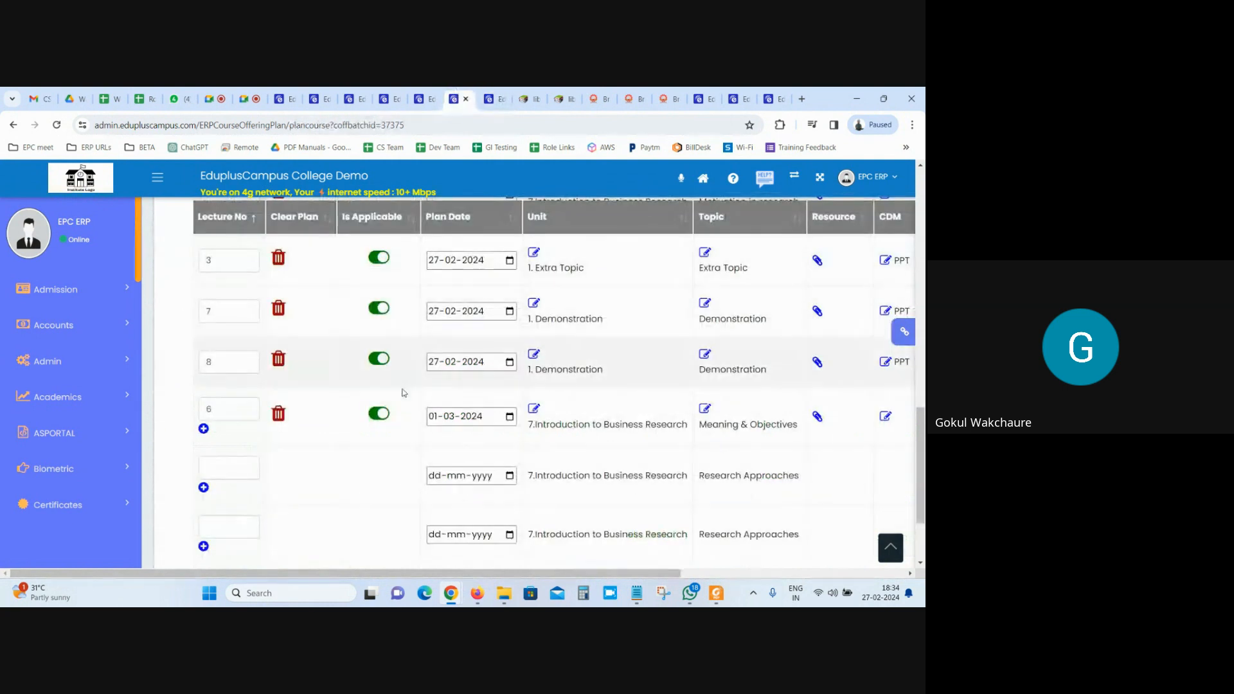
Examine the course plan rows and lecture numbers again, from lecture 1 to the undated Research Approaches rows, alongside the execution page.
{"action": "scroll", "coordinate": [668, 546], "scroll_direction": "down", "scroll_amount": 2}
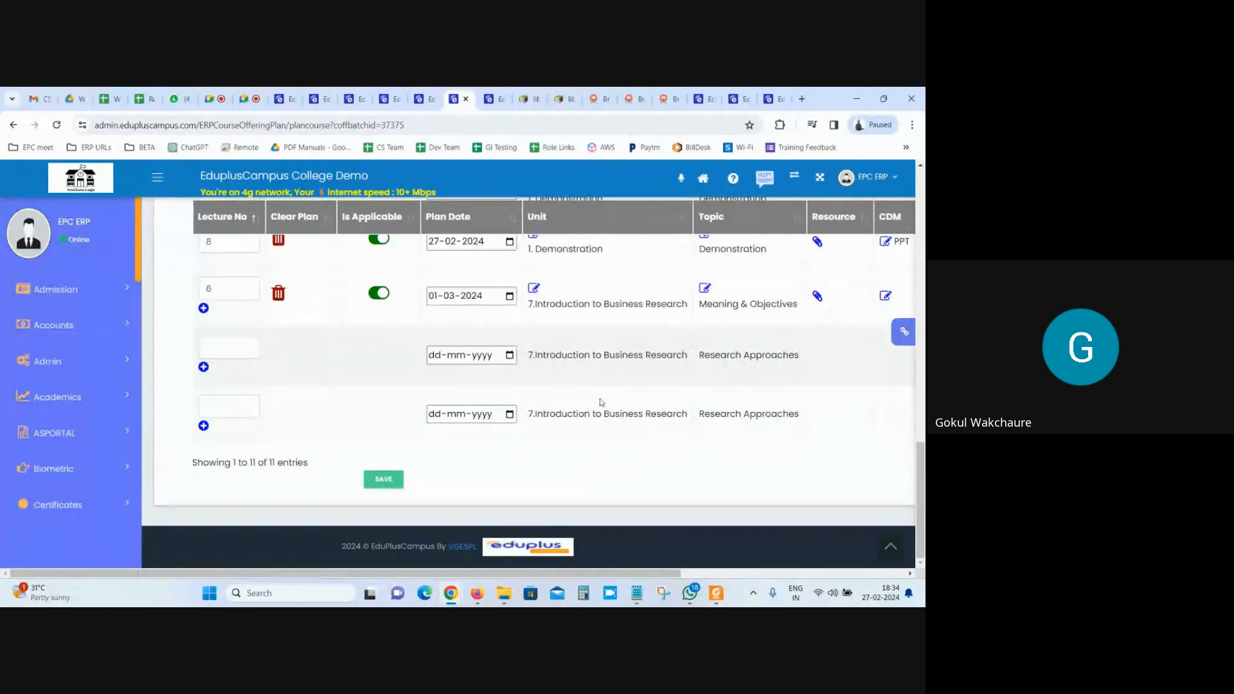
{"action": "left_click", "coordinate": [491, 98]}
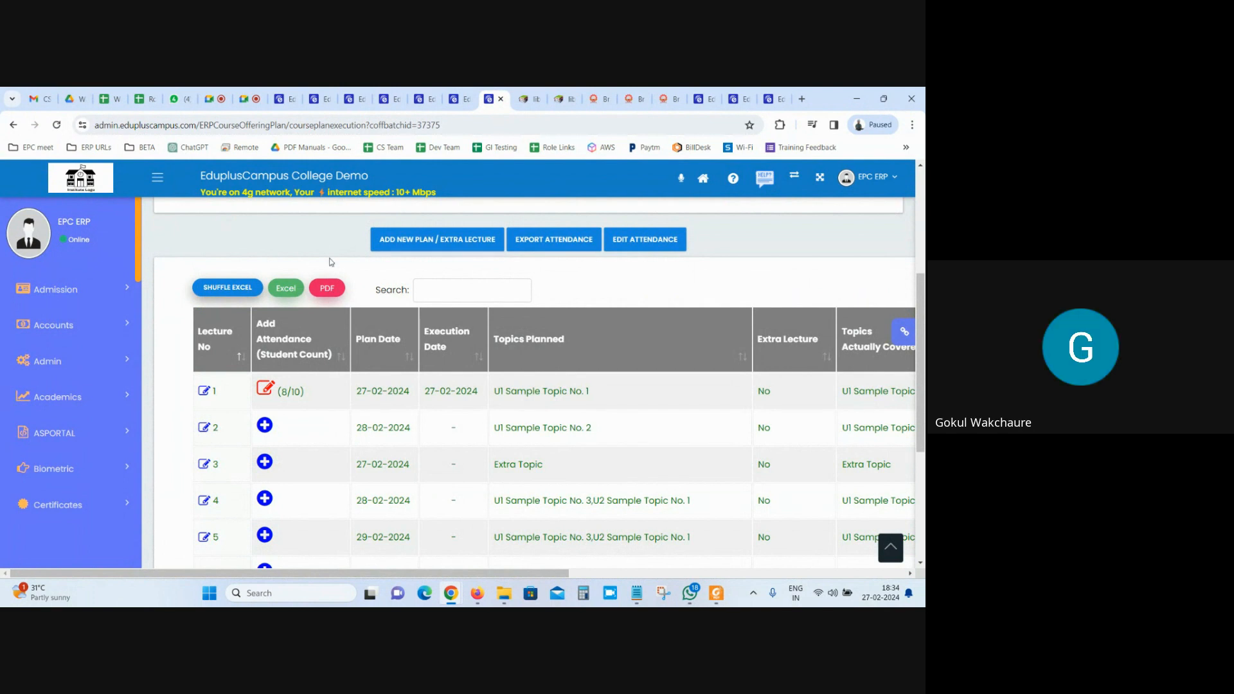
{"action": "scroll", "coordinate": [591, 255], "scroll_direction": "up", "scroll_amount": 2}
{"action": "left_click", "coordinate": [454, 99]}
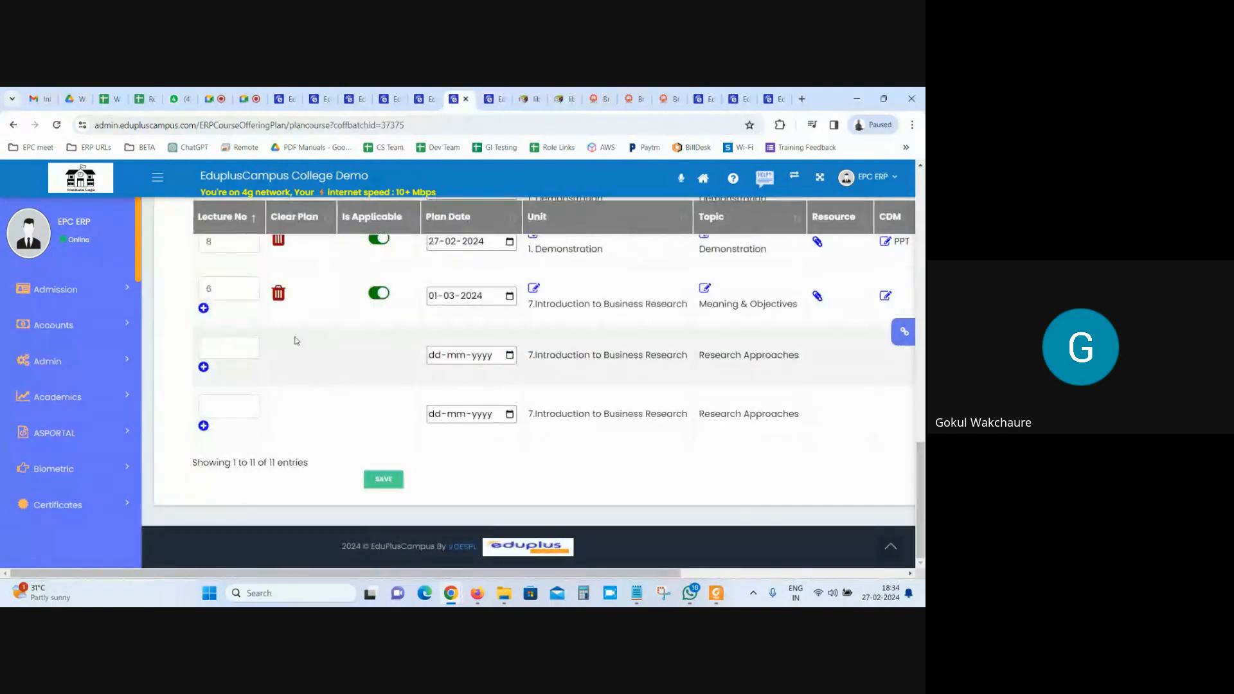
{"action": "scroll", "coordinate": [321, 353], "scroll_direction": "up", "scroll_amount": 6}
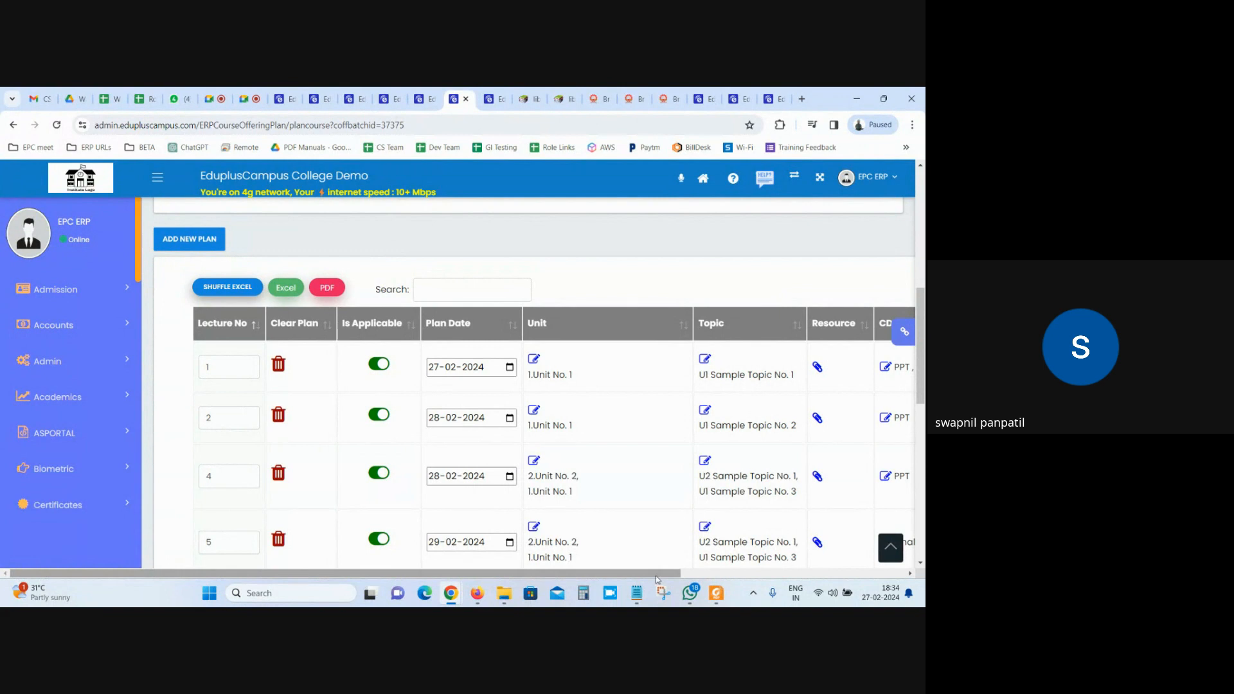
{"action": "left_click_drag", "start_coordinate": [652, 574], "coordinate": [578, 575]}
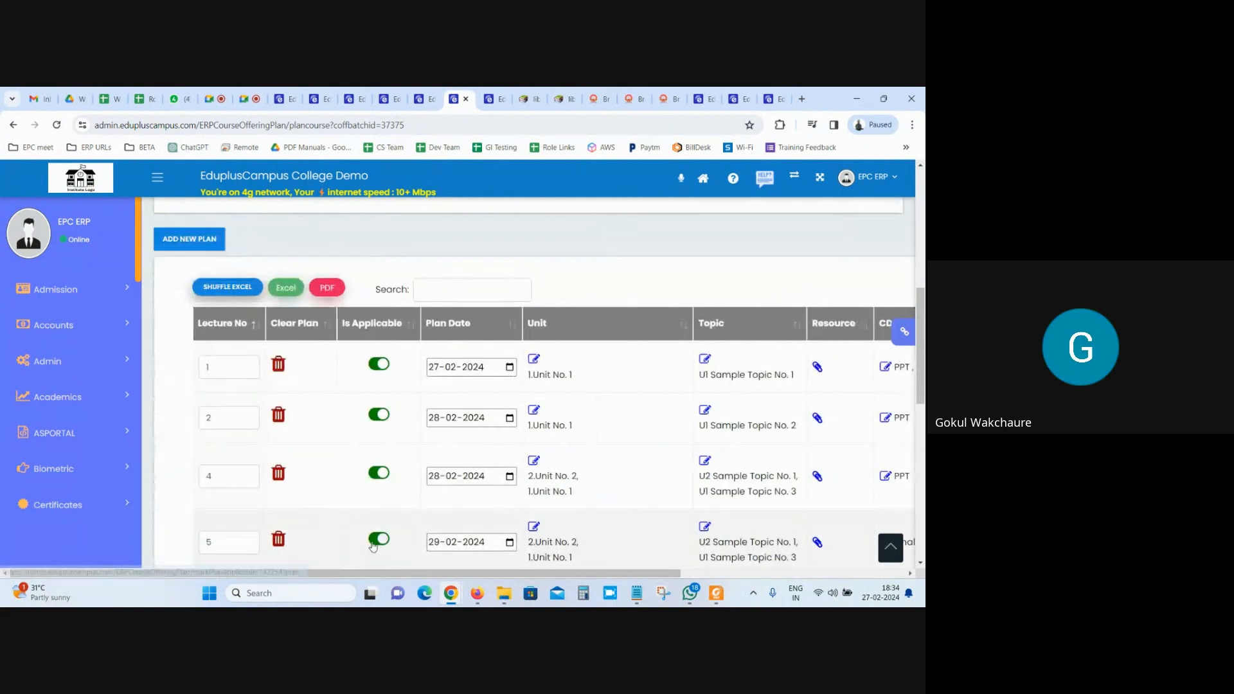
{"action": "scroll", "coordinate": [592, 483], "scroll_direction": "down", "scroll_amount": 1}
{"action": "scroll", "coordinate": [593, 486], "scroll_direction": "down", "scroll_amount": 4}
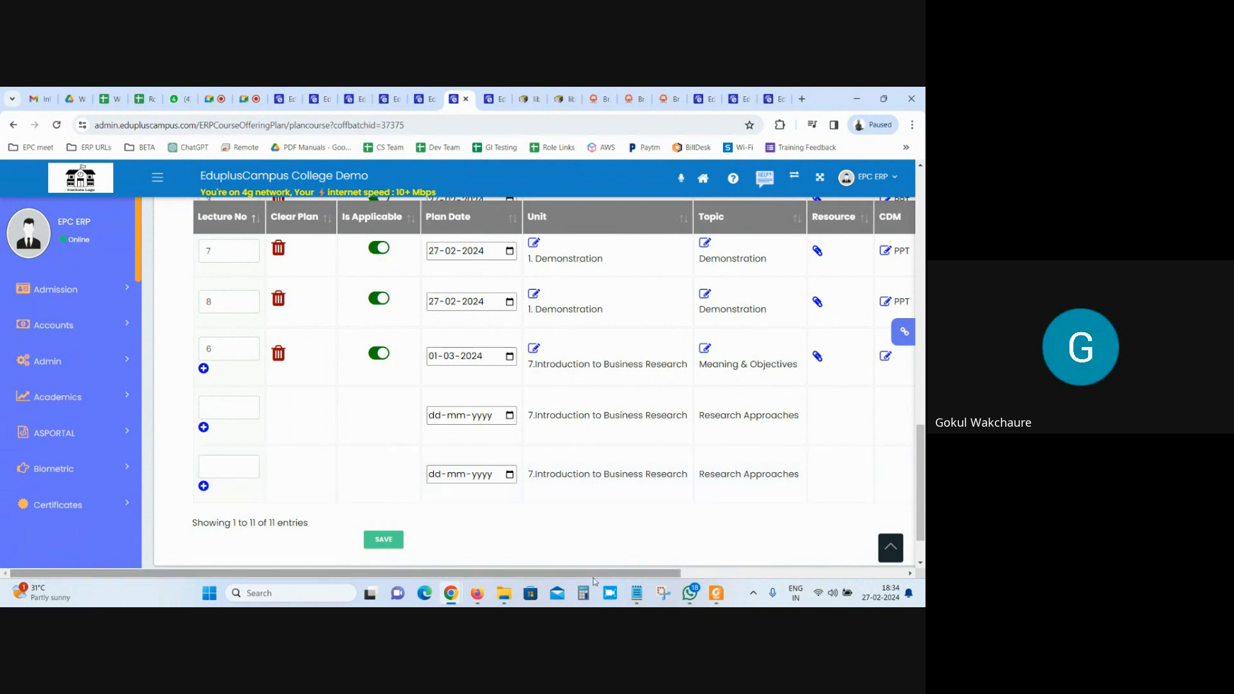
Open the lecture 8 row of the execution list for editing and compare its Extra Lecture flag with the other rows.
{"action": "mouse_move", "coordinate": [604, 573]}
{"action": "left_mouse_down"}
{"action": "mouse_move", "coordinate": [681, 573]}
{"action": "mouse_move", "coordinate": [604, 574]}
{"action": "left_mouse_up"}
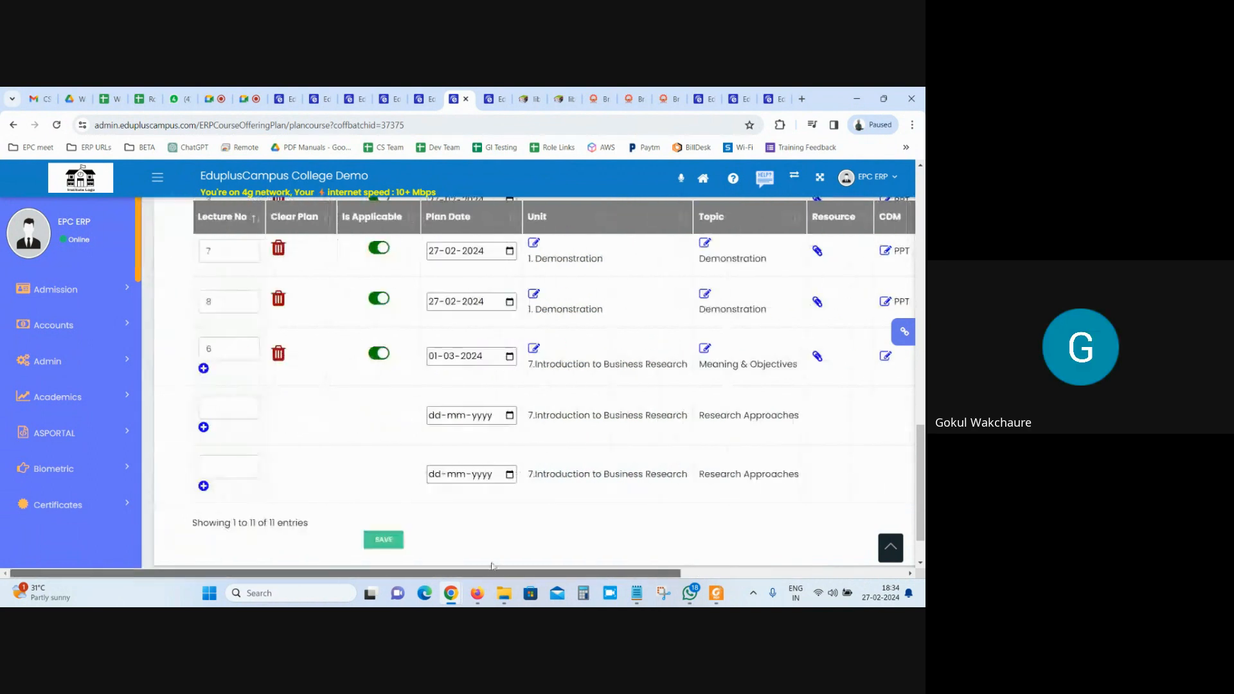
{"action": "scroll", "coordinate": [434, 371], "scroll_direction": "up", "scroll_amount": 3}
{"action": "scroll", "coordinate": [434, 371], "scroll_direction": "up", "scroll_amount": 5}
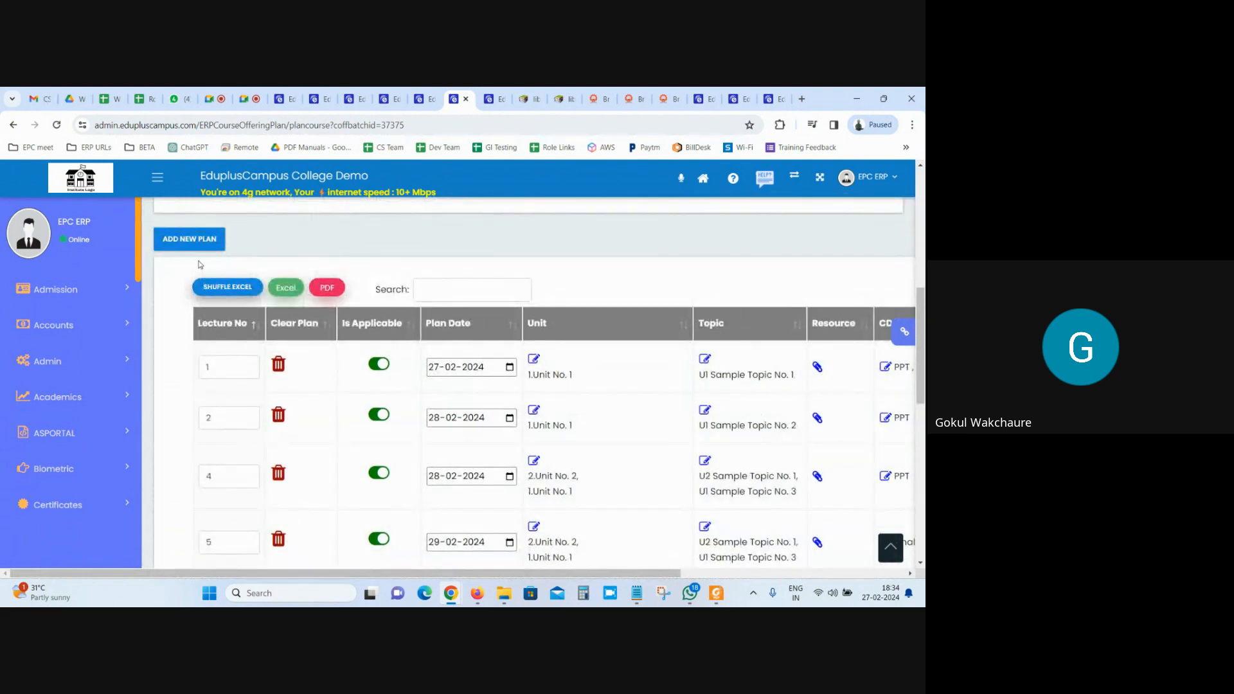
{"action": "key", "text": "ctrl+Tab"}
{"action": "scroll", "coordinate": [464, 465], "scroll_direction": "down", "scroll_amount": 5}
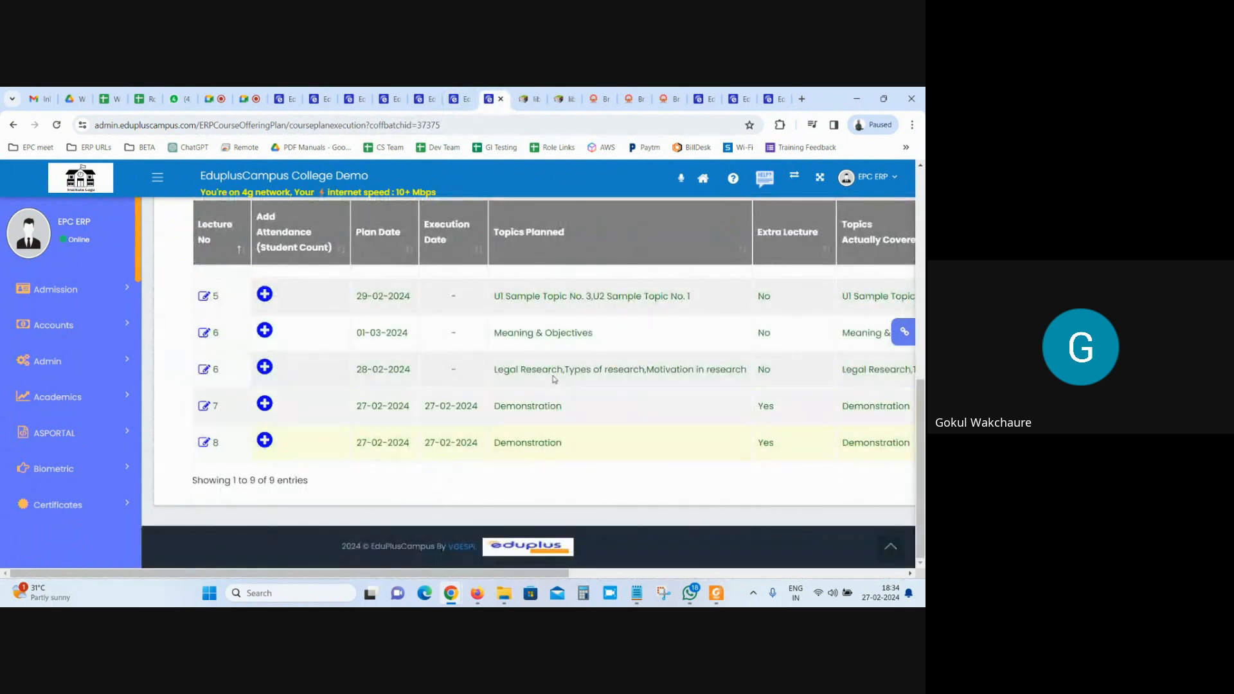
{"action": "left_click", "coordinate": [204, 442]}
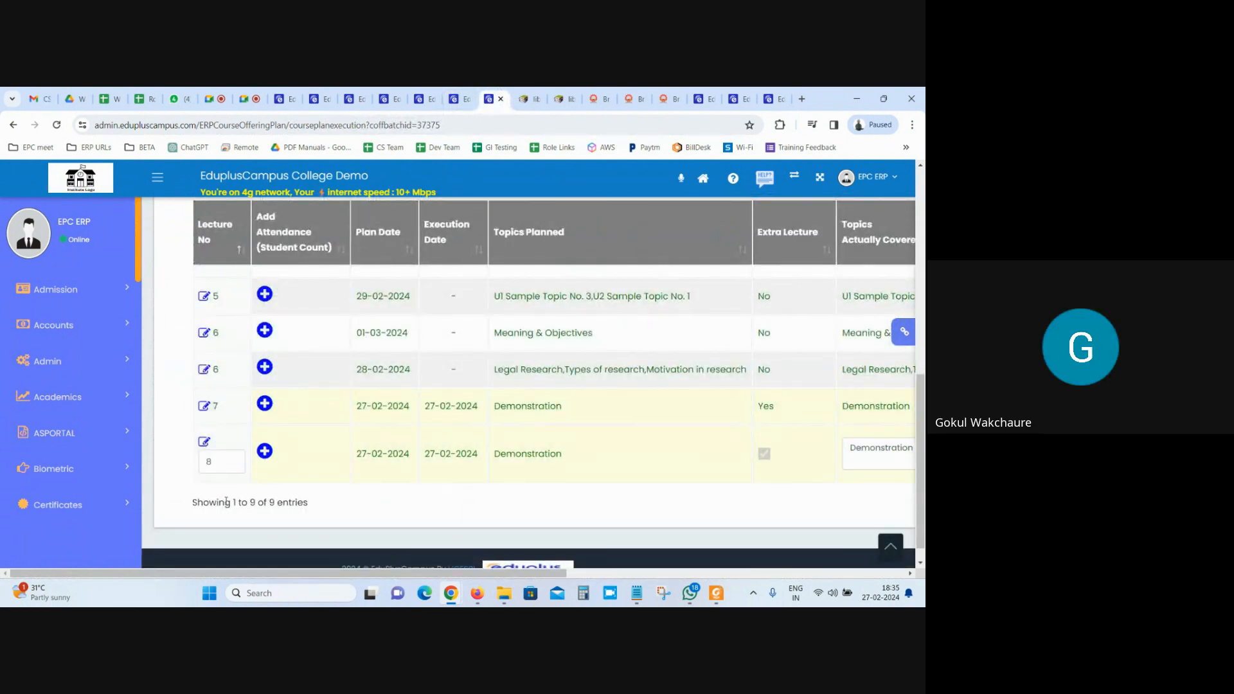
{"action": "left_click", "coordinate": [763, 455]}
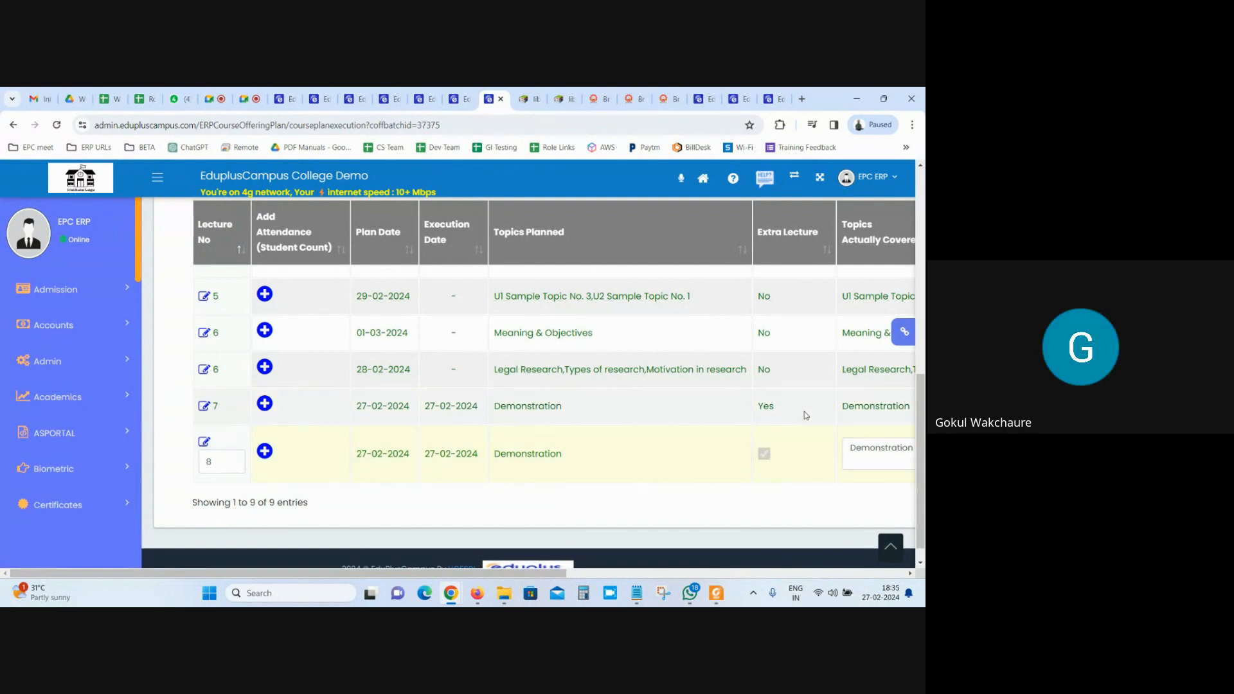
{"action": "left_click_drag", "start_coordinate": [786, 381], "coordinate": [753, 376]}
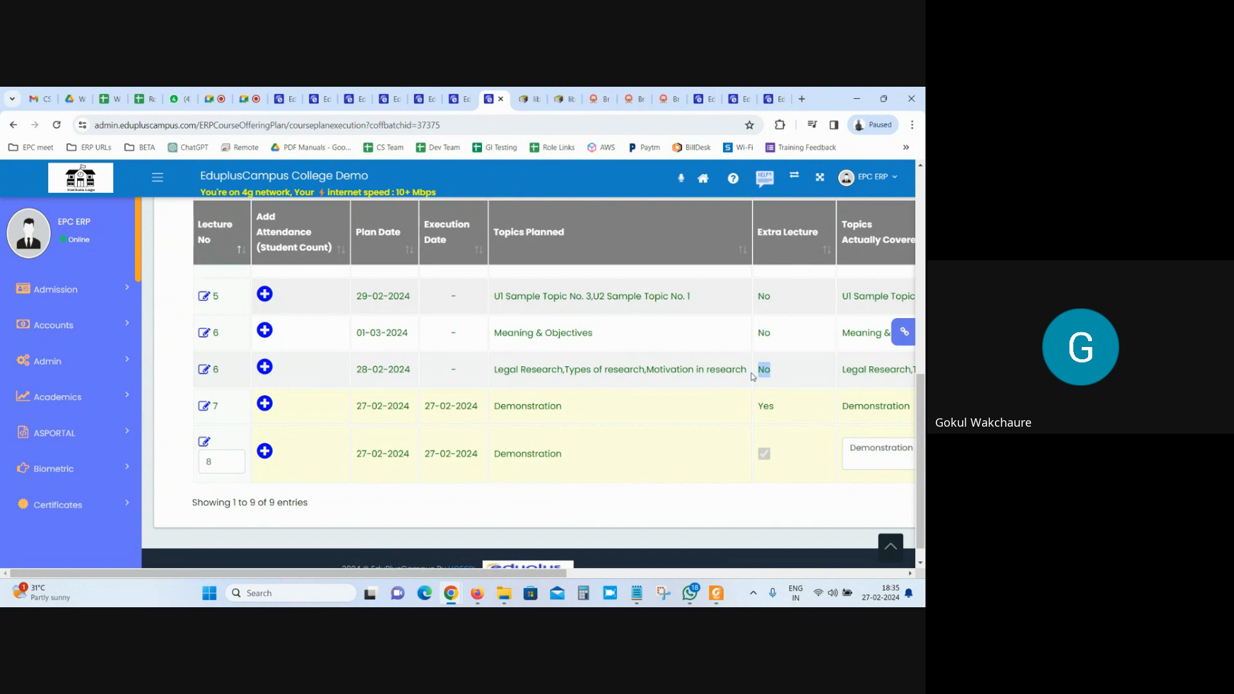
{"action": "scroll", "coordinate": [501, 411], "scroll_direction": "up", "scroll_amount": 5}
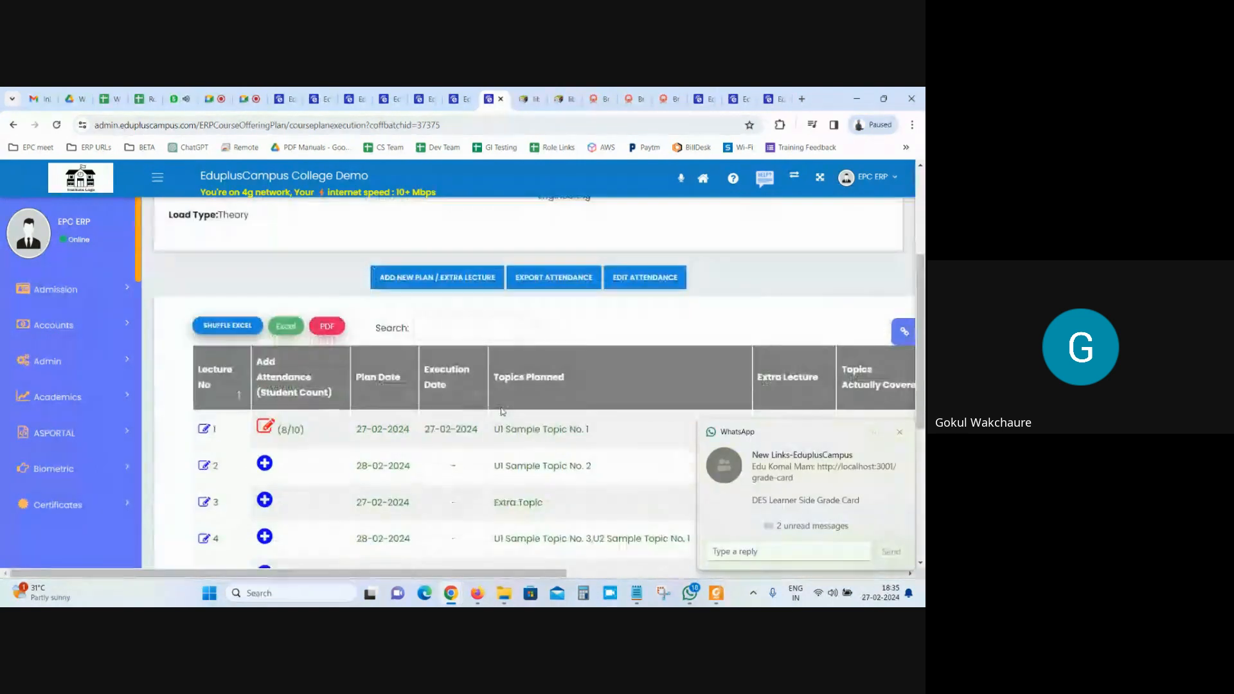
{"action": "scroll", "coordinate": [483, 262], "scroll_direction": "down", "scroll_amount": 5}
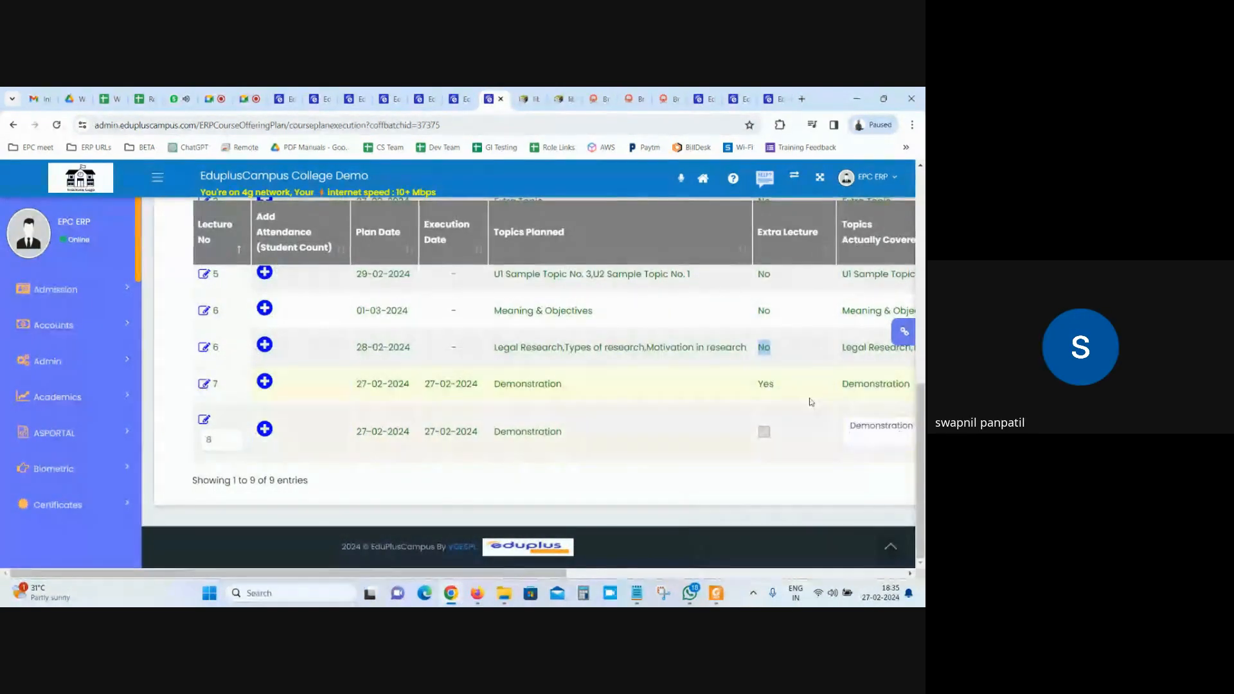
Compare the course plan rows with the execution list, examining the plan columns through Created By and the undated Research Approaches rows.
{"action": "left_click", "coordinate": [453, 99]}
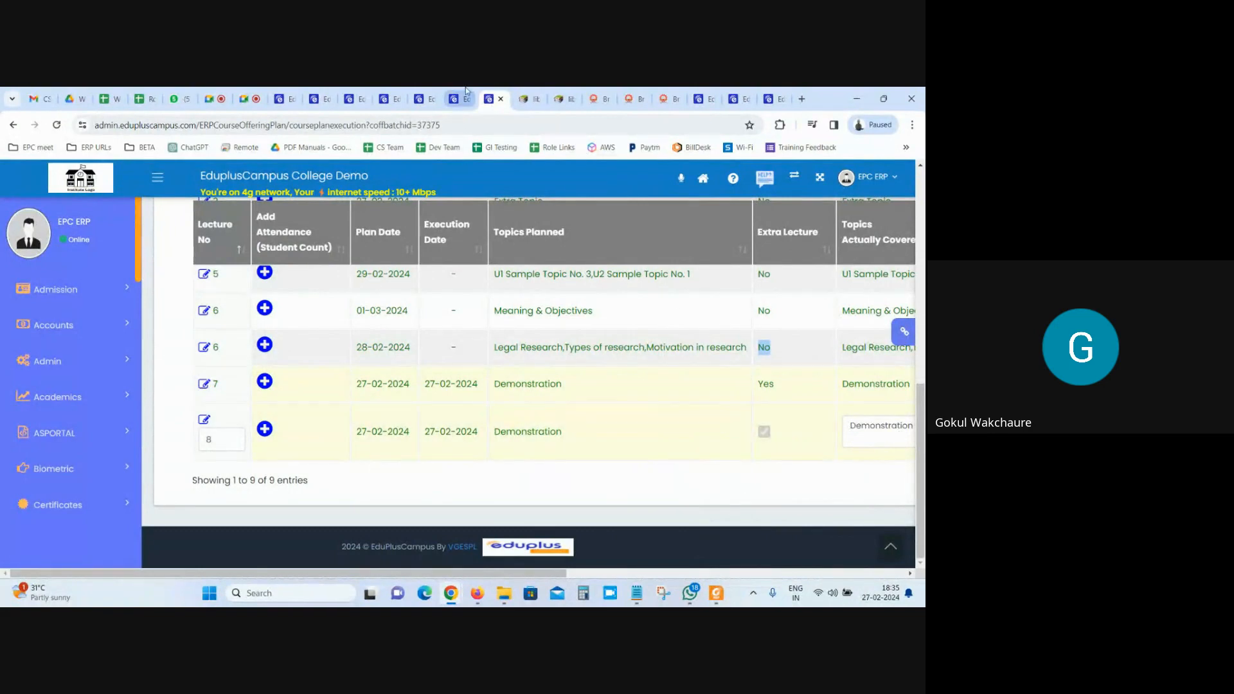
{"action": "scroll", "coordinate": [353, 368], "scroll_direction": "down", "scroll_amount": 5}
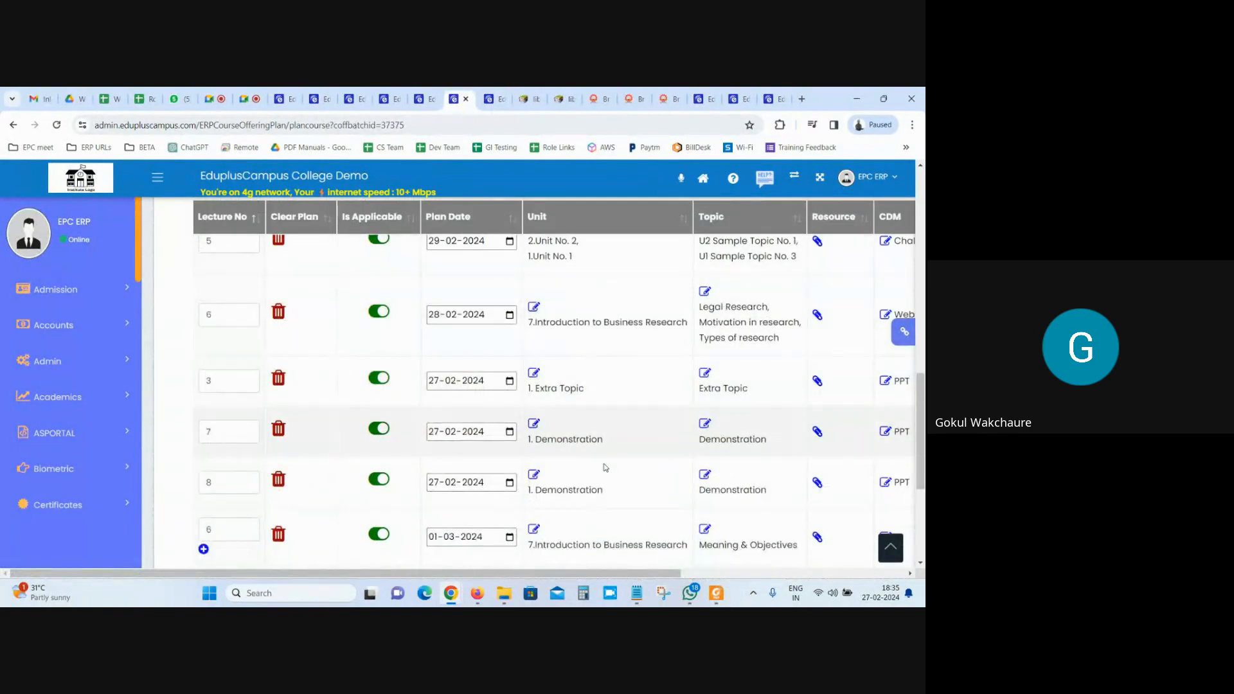
{"action": "scroll", "coordinate": [604, 470], "scroll_direction": "down", "scroll_amount": 5}
{"action": "left_click_drag", "start_coordinate": [621, 572], "coordinate": [398, 568]}
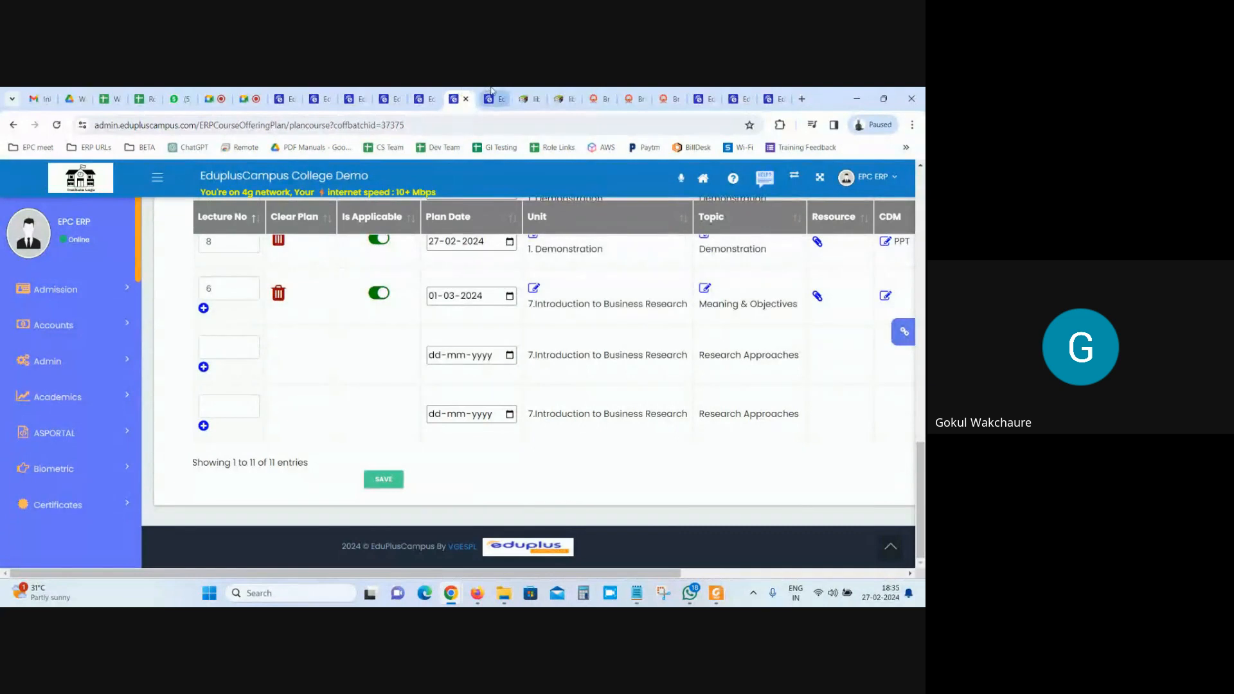
{"action": "left_click", "coordinate": [762, 431]}
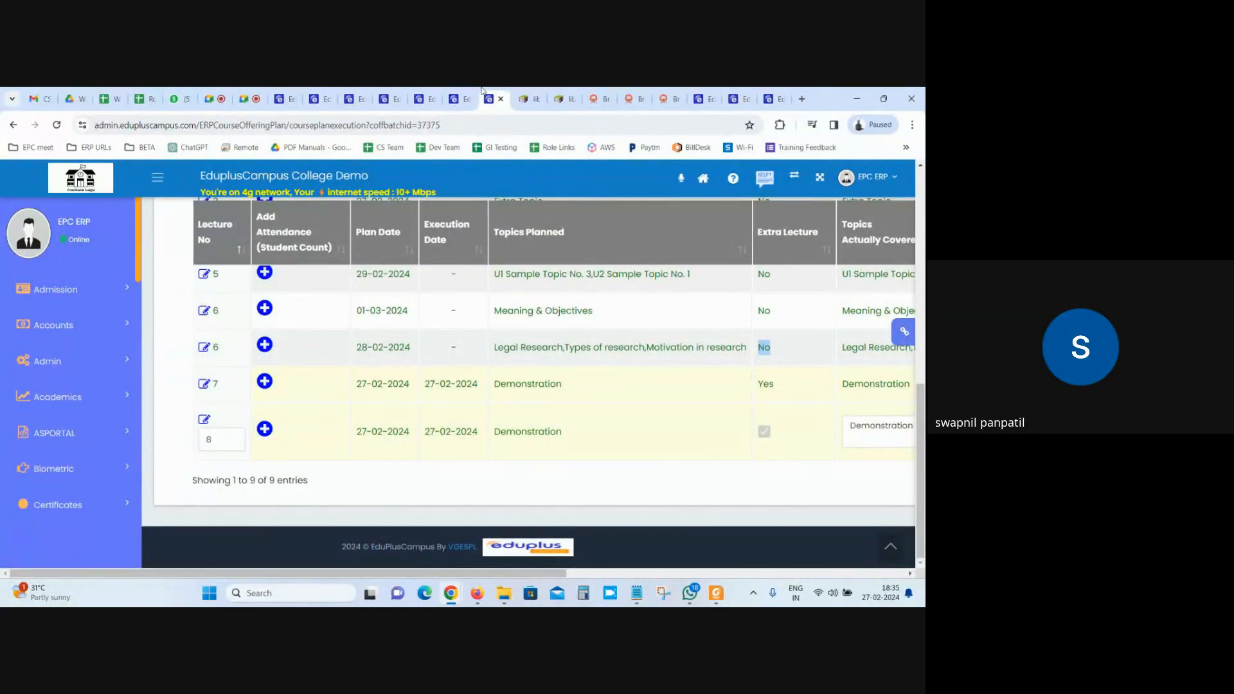
{"action": "key", "text": "ctrl+shift+Tab"}
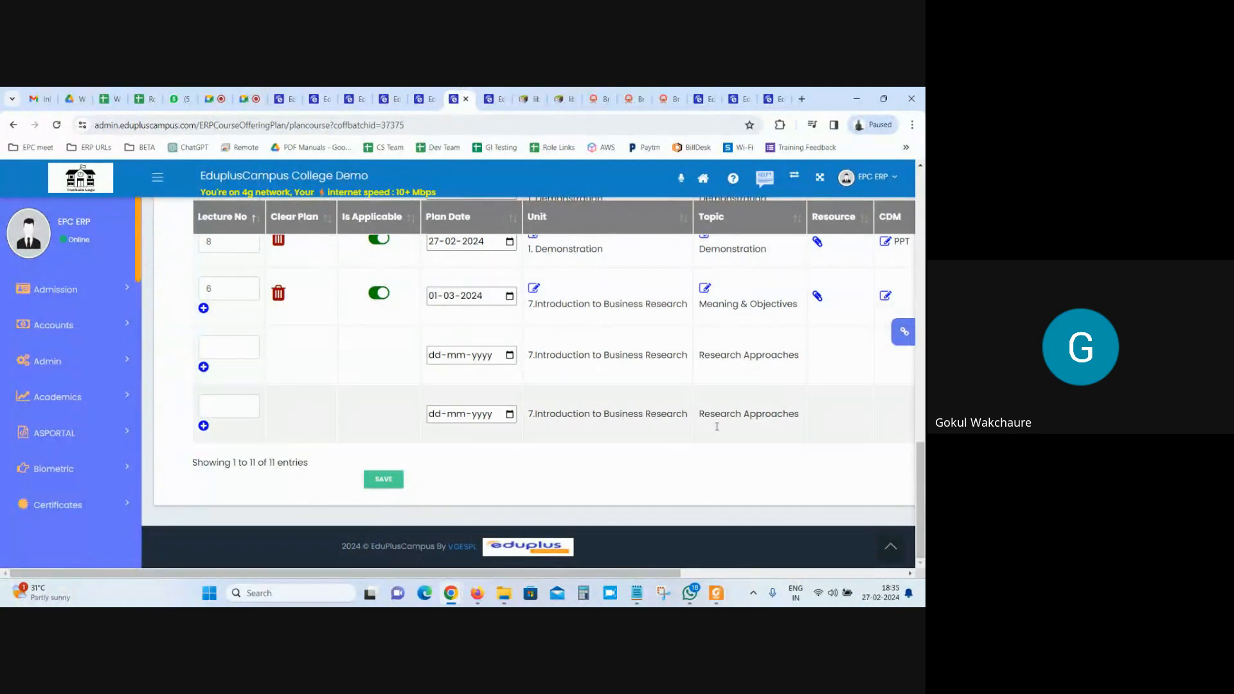
{"action": "left_click_drag", "start_coordinate": [512, 572], "coordinate": [746, 573]}
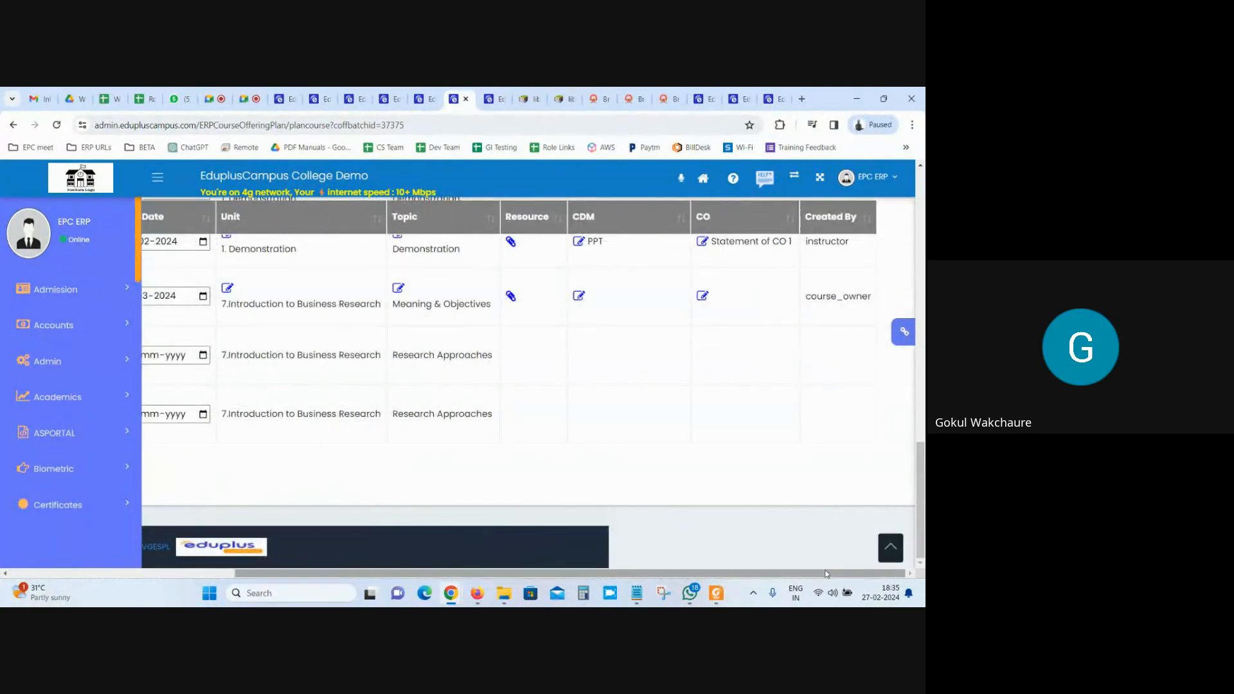
{"action": "left_click_drag", "start_coordinate": [830, 572], "coordinate": [606, 573]}
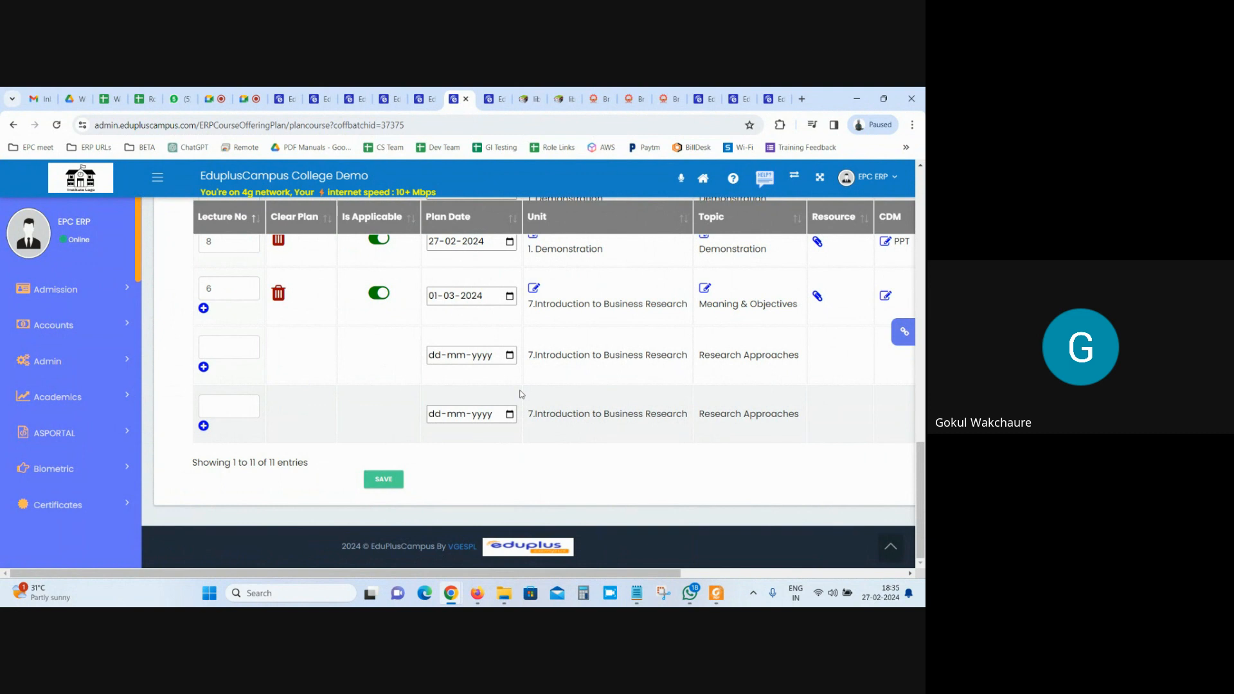
{"action": "scroll", "coordinate": [530, 425], "scroll_direction": "up", "scroll_amount": 3}
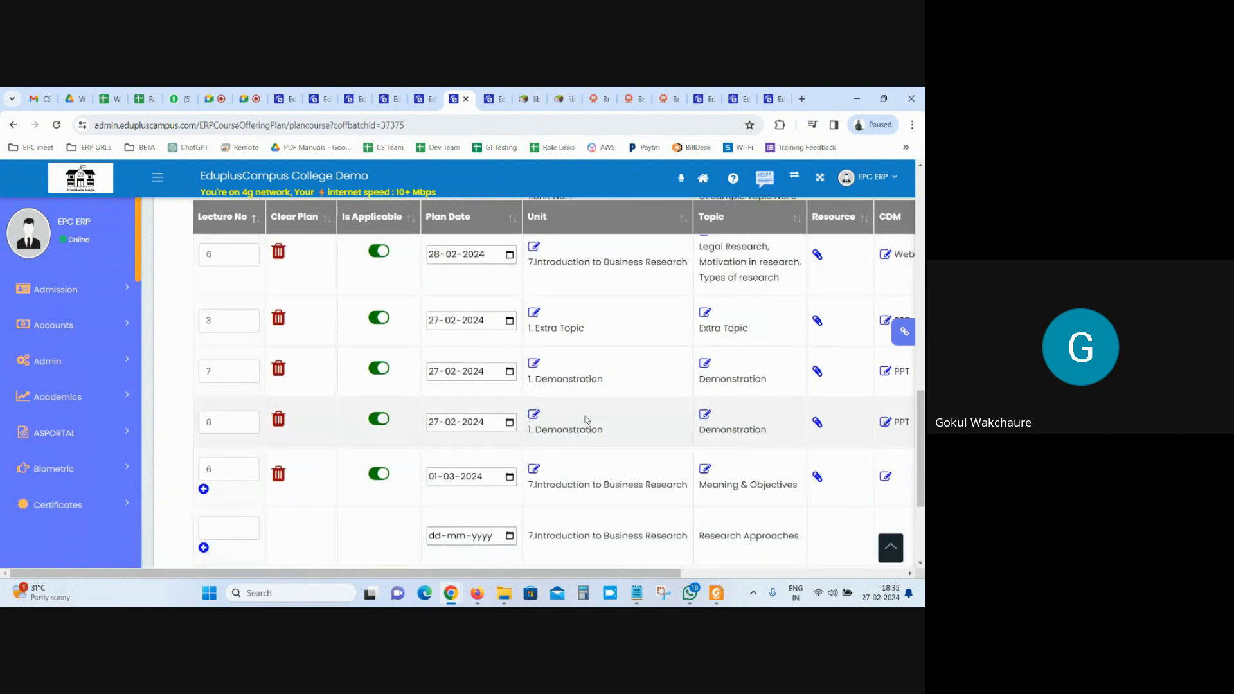
{"action": "mouse_move", "coordinate": [594, 576]}
{"action": "left_mouse_down"}
{"action": "mouse_move", "coordinate": [820, 574]}
{"action": "mouse_move", "coordinate": [616, 574]}
{"action": "left_mouse_up"}
{"action": "scroll", "coordinate": [835, 450], "scroll_direction": "up", "scroll_amount": 5}
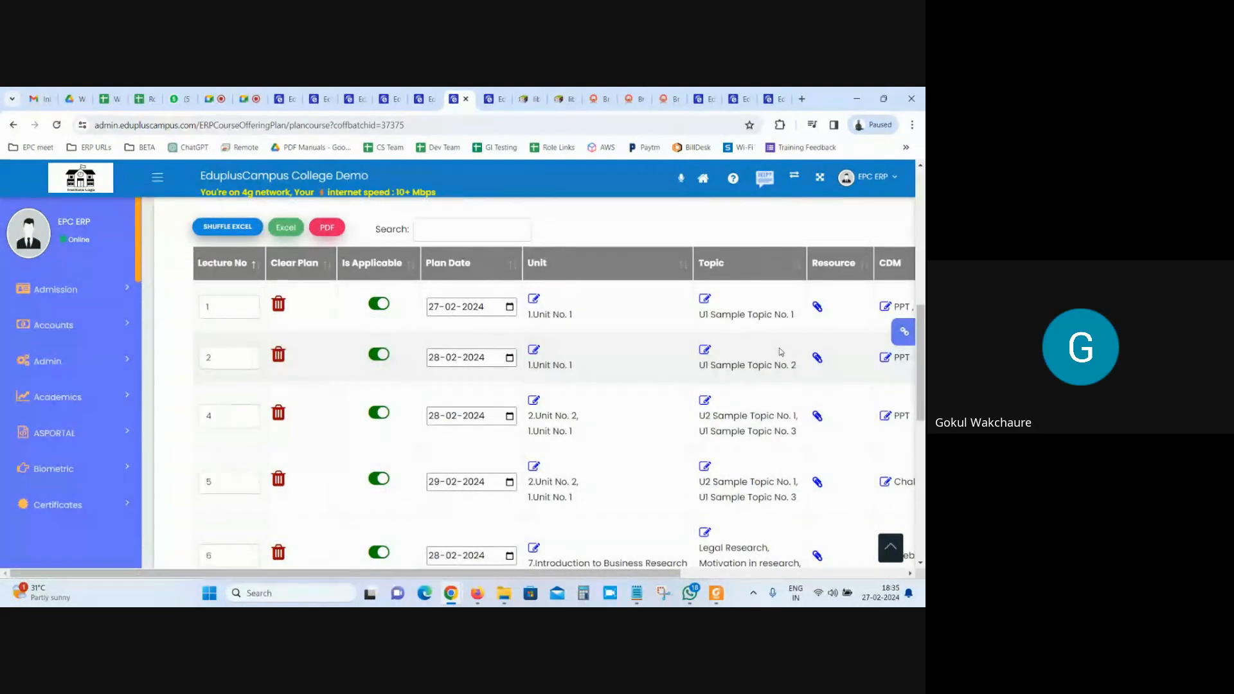
{"action": "scroll", "coordinate": [606, 441], "scroll_direction": "up", "scroll_amount": 2}
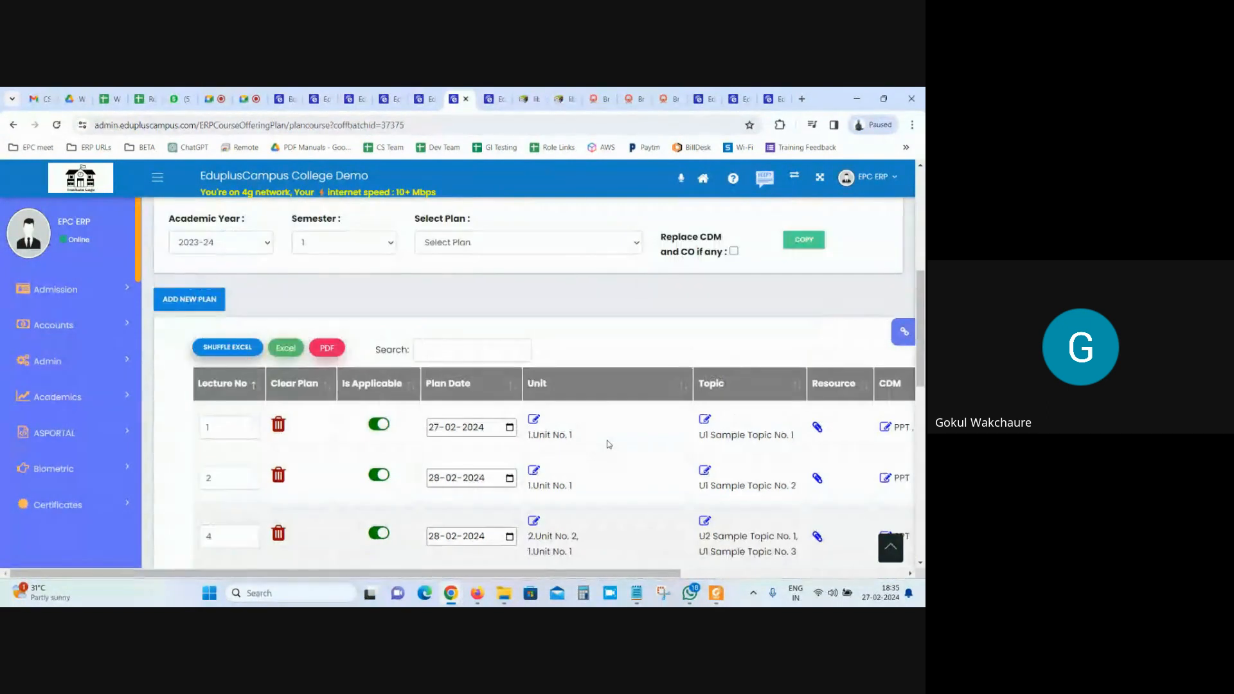
Examine the CDM, CO and Created By columns in the execution list and in the course plan, including lecture 1's creator.
{"action": "left_click", "coordinate": [491, 99]}
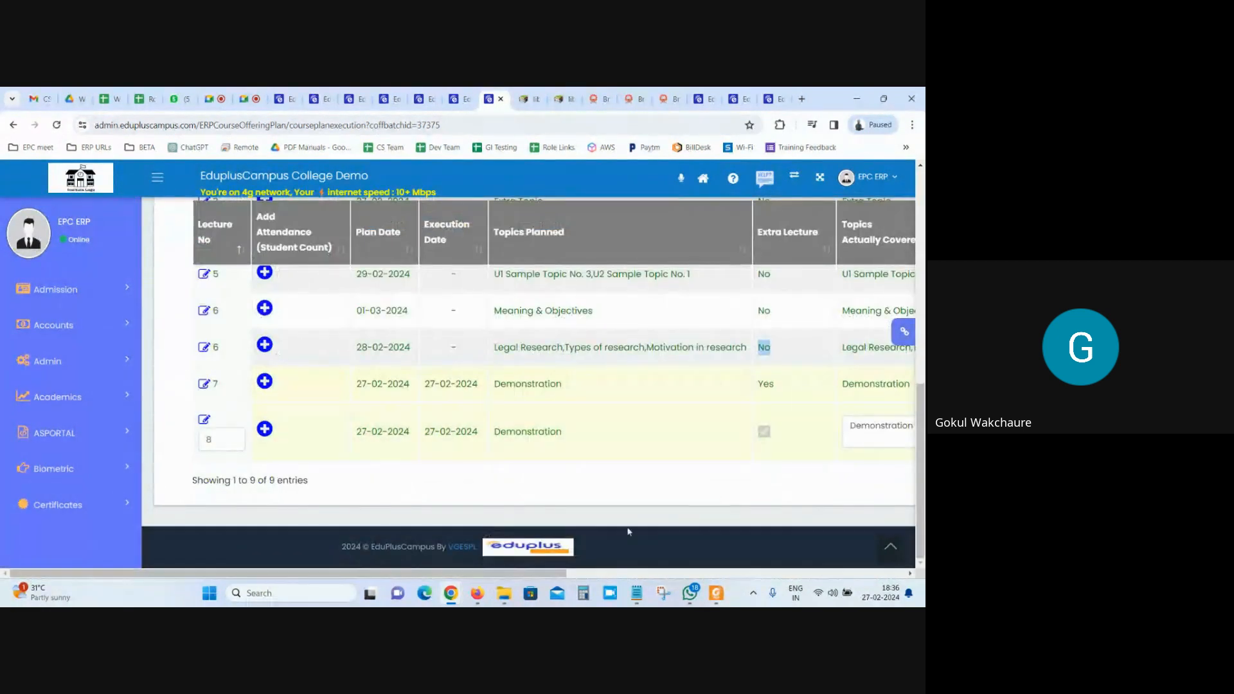
{"action": "scroll", "coordinate": [533, 576], "scroll_direction": "right", "scroll_amount": 3}
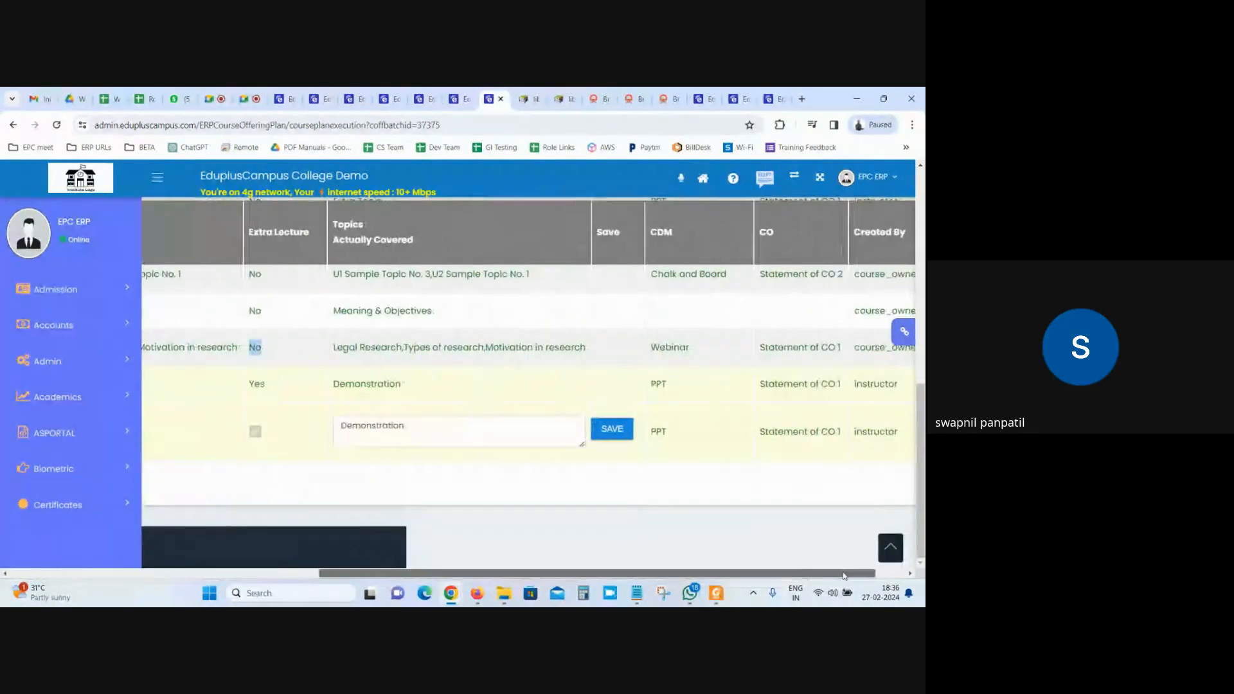
{"action": "left_click", "coordinate": [458, 98]}
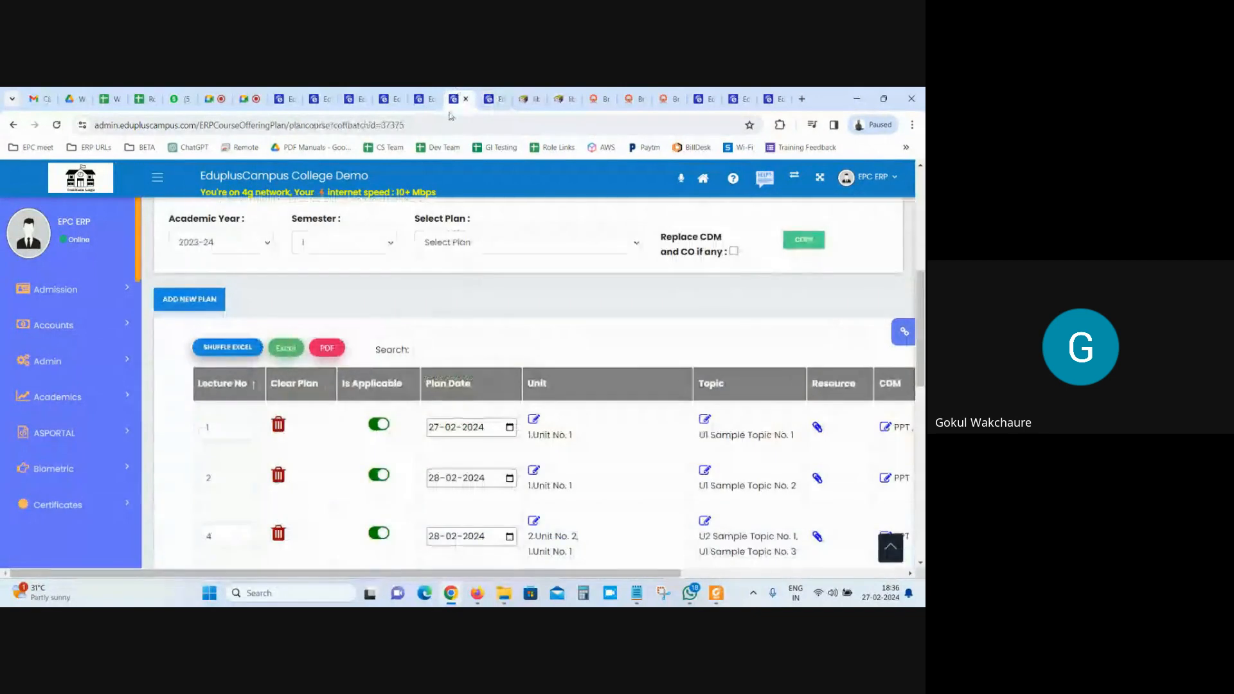
{"action": "scroll", "coordinate": [398, 364], "scroll_direction": "down", "scroll_amount": 1}
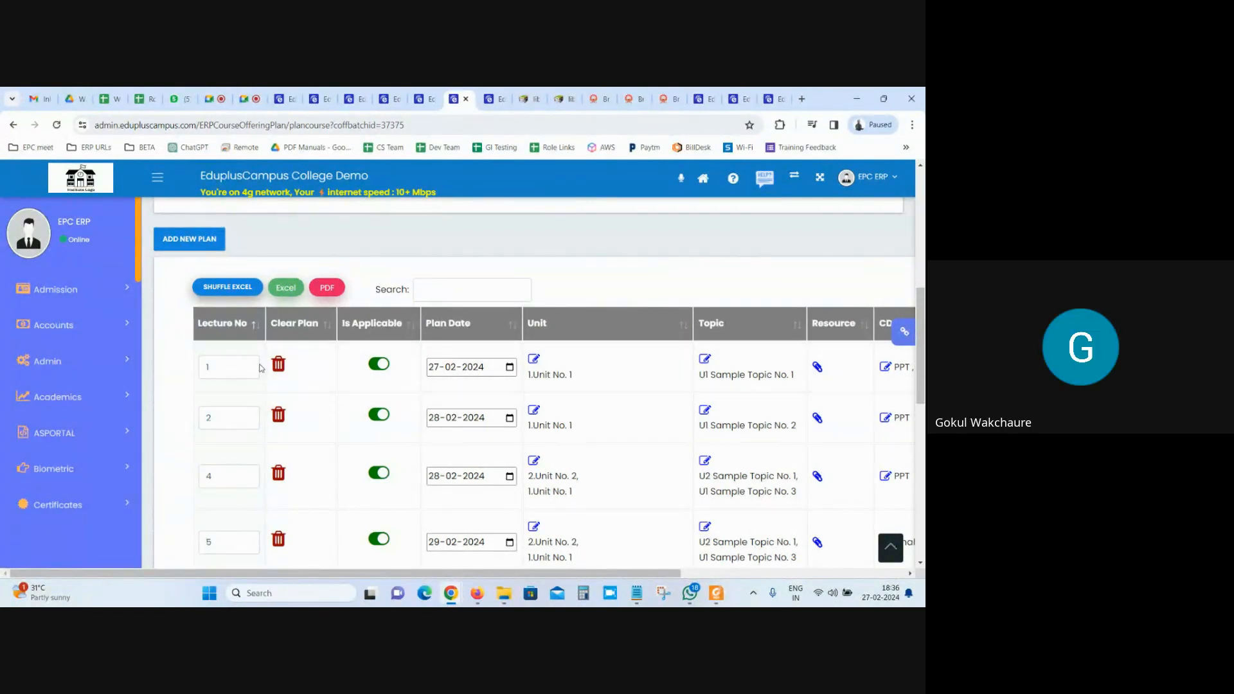
{"action": "scroll", "coordinate": [269, 325], "scroll_direction": "down", "scroll_amount": 3}
{"action": "scroll", "coordinate": [432, 451], "scroll_direction": "down", "scroll_amount": 5}
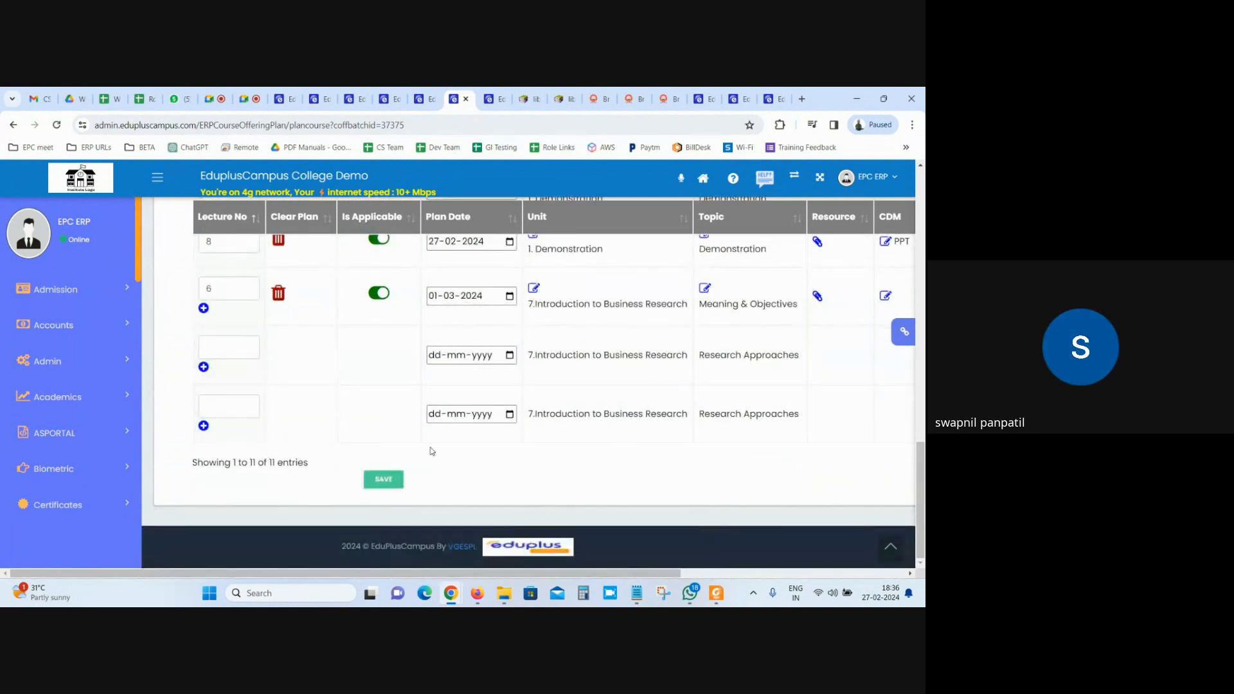
{"action": "scroll", "coordinate": [429, 448], "scroll_direction": "up", "scroll_amount": 10}
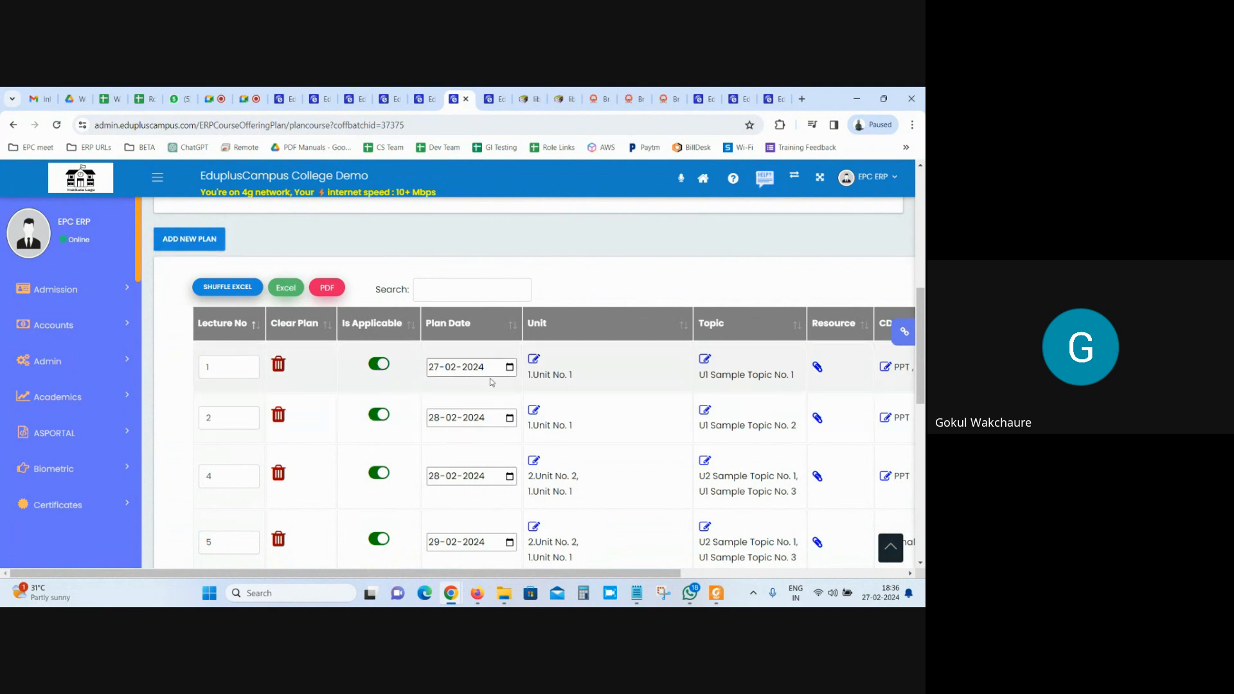
{"action": "left_click_drag", "start_coordinate": [677, 572], "coordinate": [901, 567]}
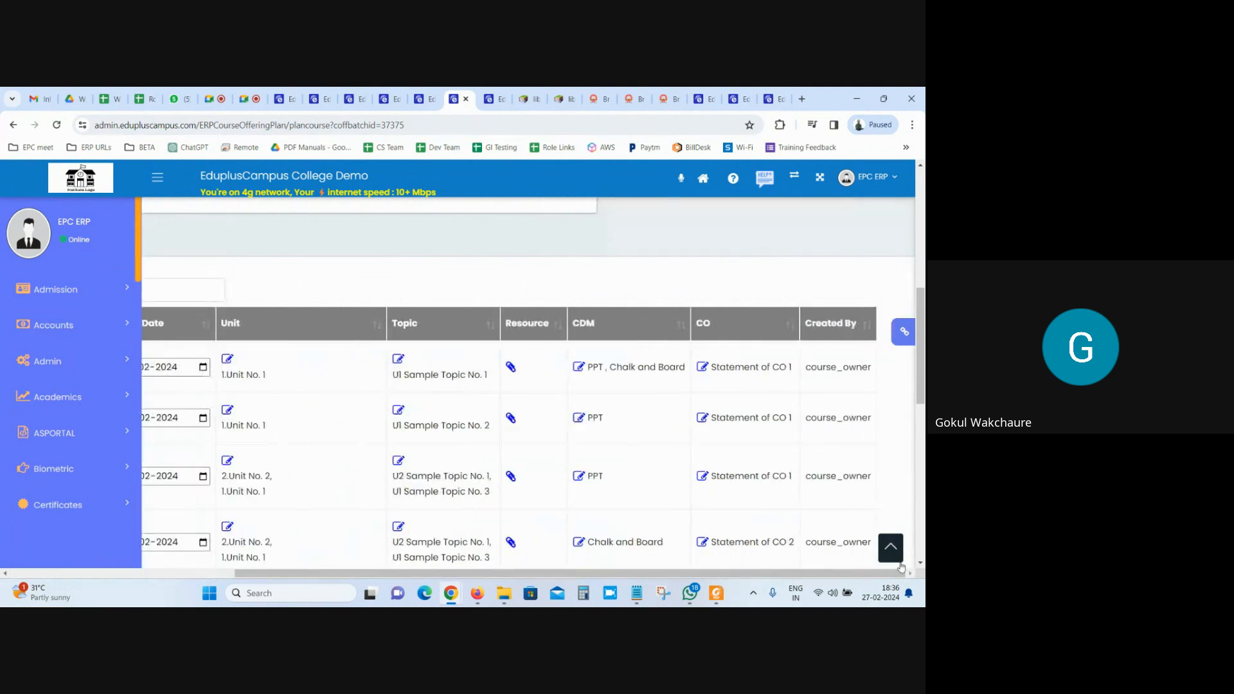
{"action": "left_click_drag", "start_coordinate": [872, 367], "coordinate": [778, 364]}
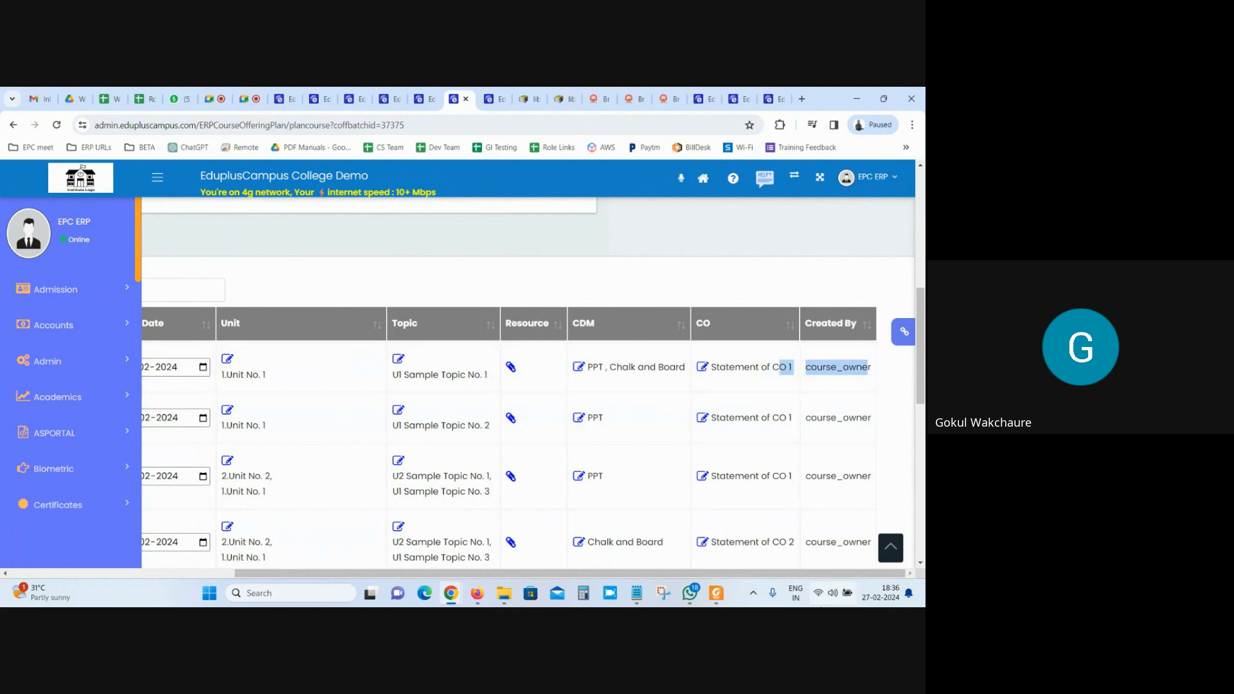
{"action": "scroll", "coordinate": [532, 539], "scroll_direction": "left", "scroll_amount": 10}
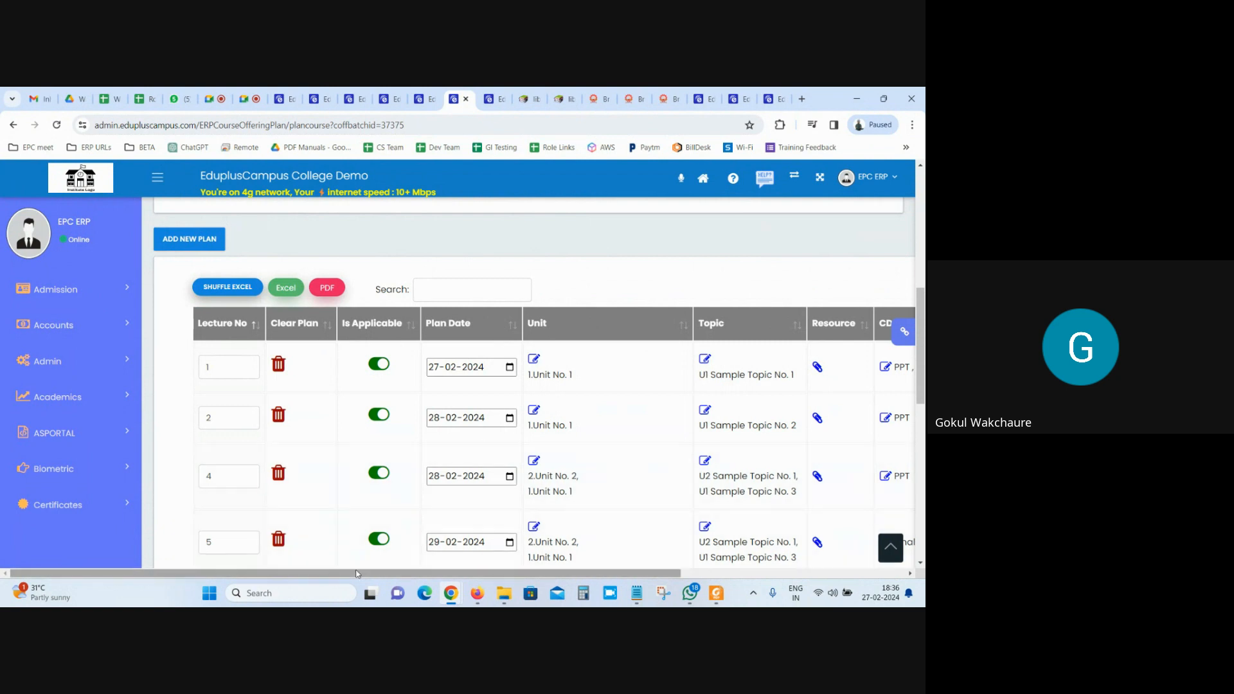
Review the order of lecture numbers and plan dates across the whole course plan, from lecture 1 to the unplanned Research Approaches rows.
{"action": "left_click_drag", "start_coordinate": [358, 574], "coordinate": [147, 558]}
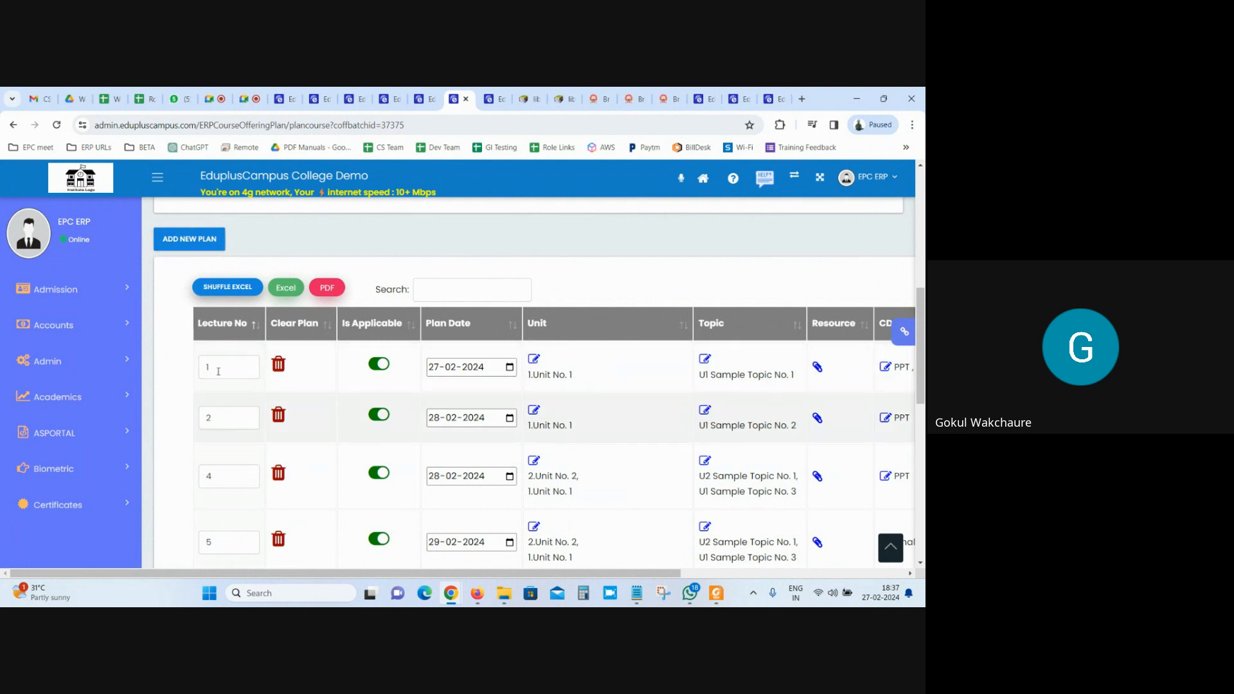
{"action": "left_click_drag", "start_coordinate": [920, 347], "coordinate": [924, 528]}
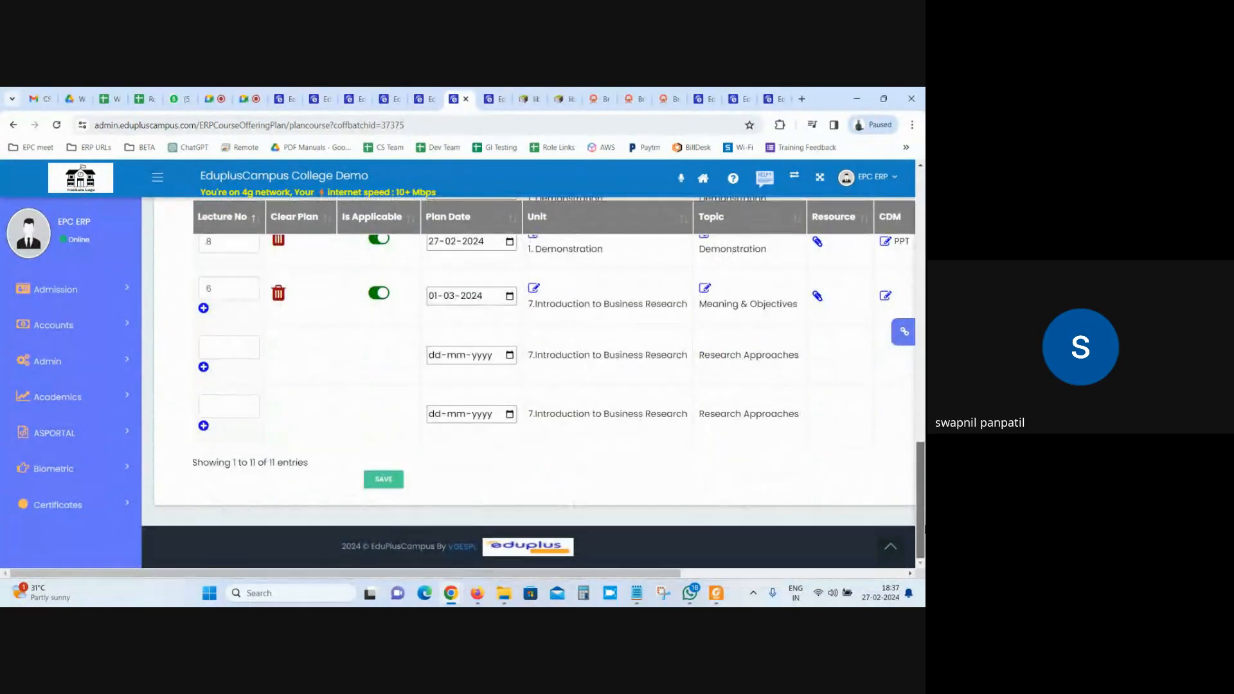
{"action": "left_click_drag", "start_coordinate": [924, 479], "coordinate": [909, 503]}
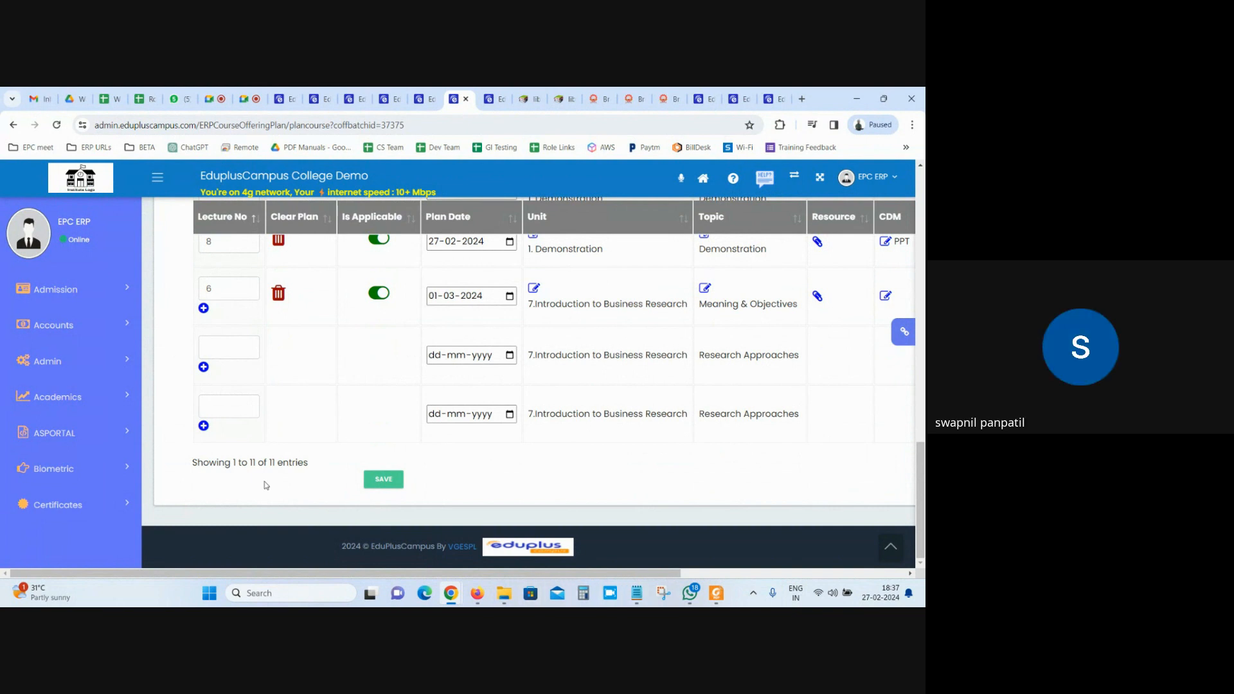
{"action": "scroll", "coordinate": [266, 485], "scroll_direction": "up", "scroll_amount": 3}
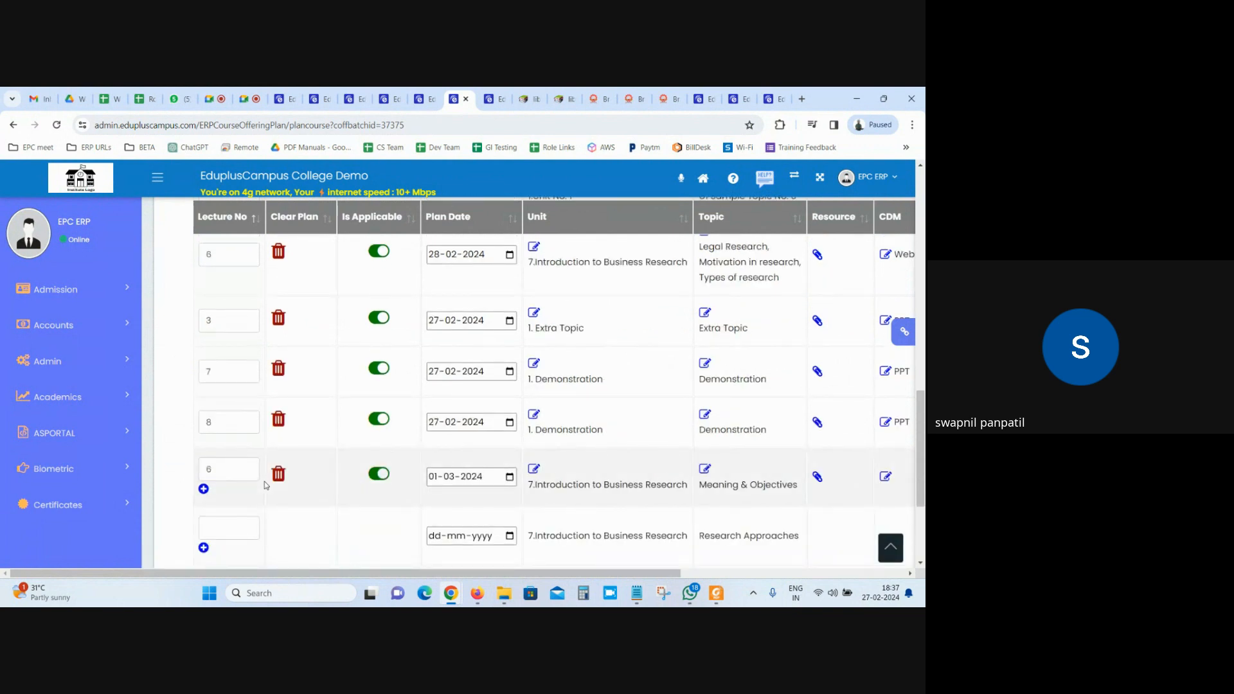
{"action": "scroll", "coordinate": [265, 485], "scroll_direction": "down", "scroll_amount": 3}
{"action": "scroll", "coordinate": [265, 485], "scroll_direction": "up", "scroll_amount": 12}
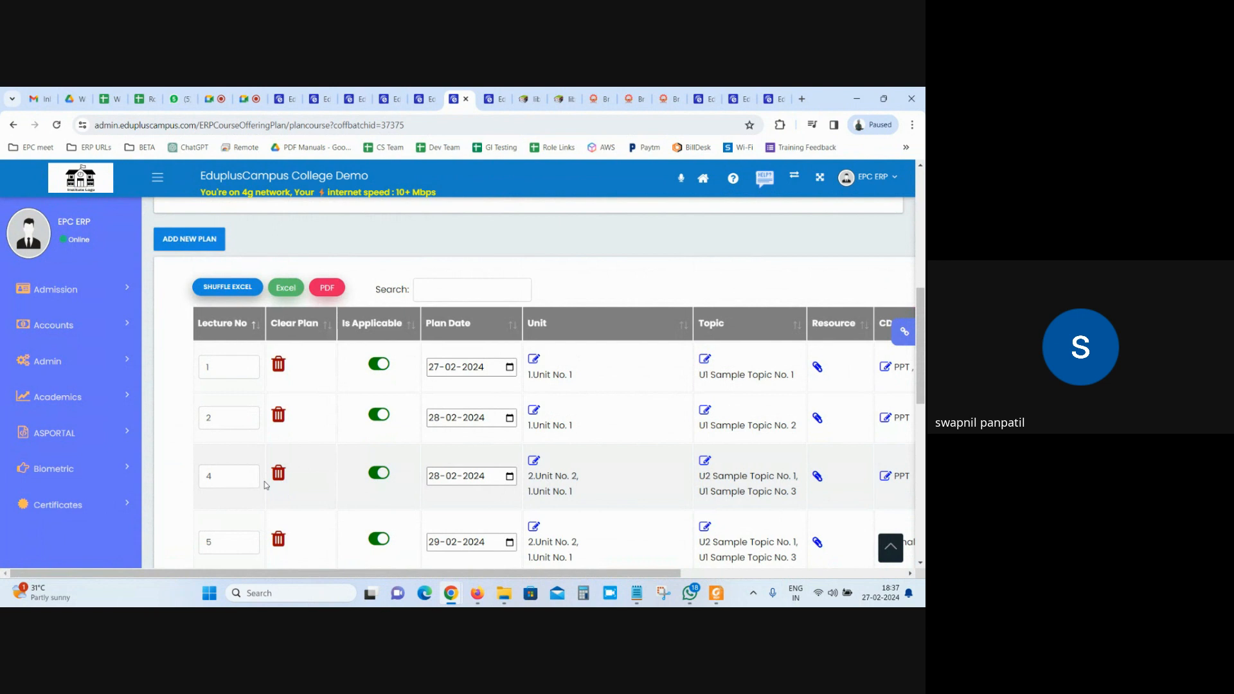
{"action": "scroll", "coordinate": [265, 485], "scroll_direction": "down", "scroll_amount": 3}
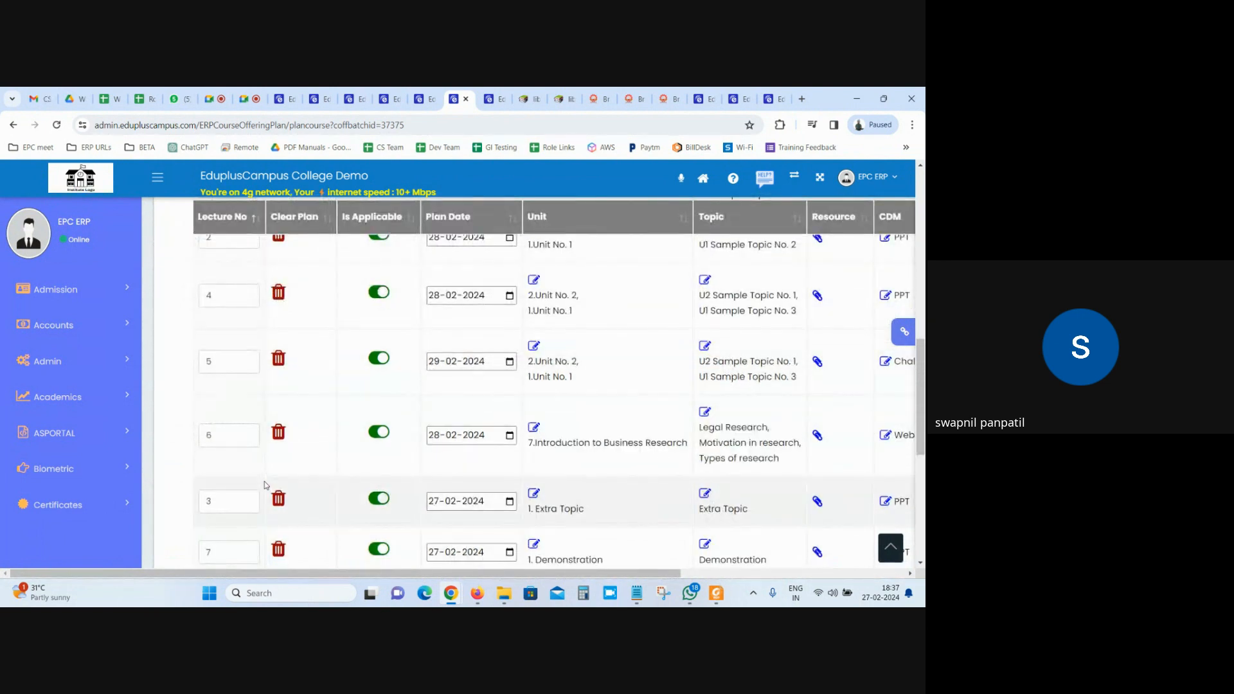
{"action": "scroll", "coordinate": [265, 485], "scroll_direction": "up", "scroll_amount": 3}
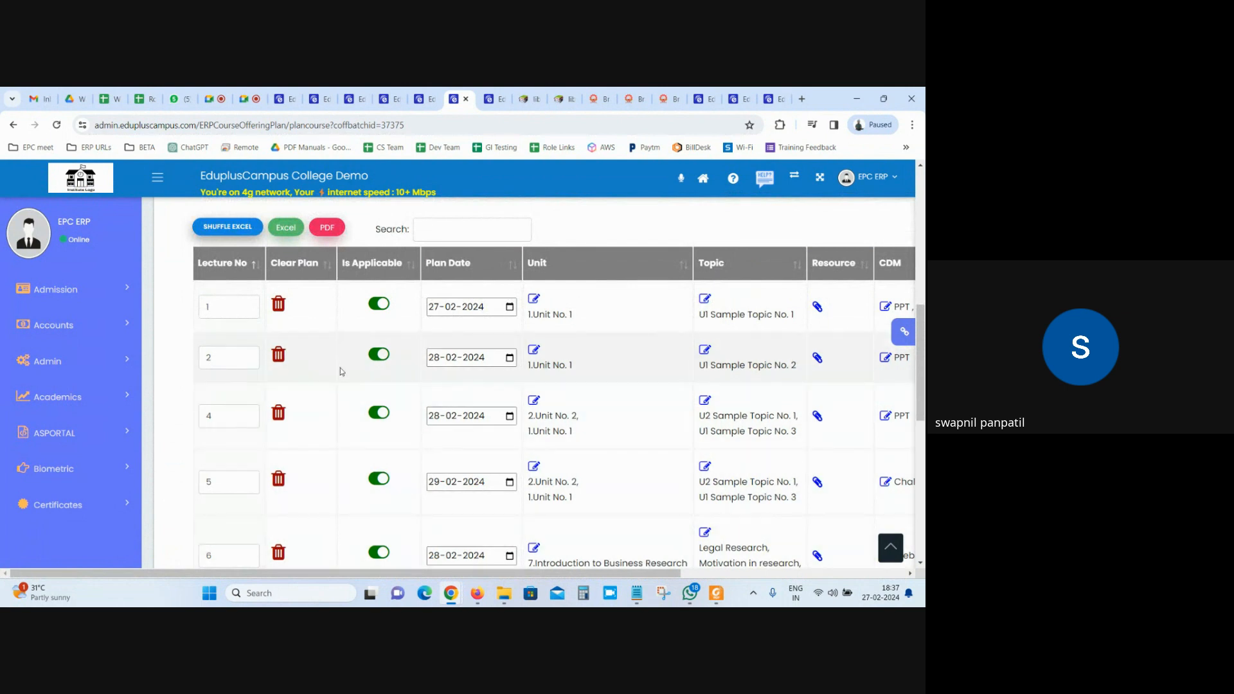
{"action": "scroll", "coordinate": [342, 372], "scroll_direction": "down", "scroll_amount": 10}
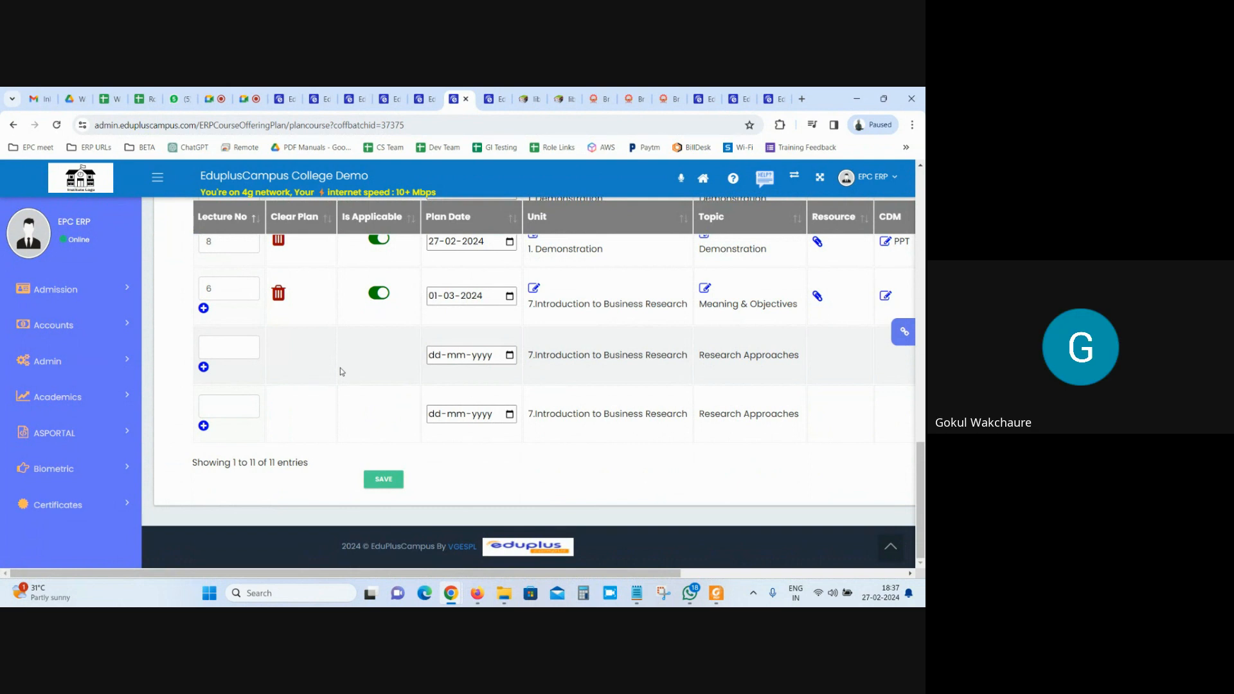
Examine the lecture numbers, plan dates and units in the course plan, from lecture 1 down to the Demonstration rows.
{"action": "scroll", "coordinate": [340, 370], "scroll_direction": "up", "scroll_amount": 3}
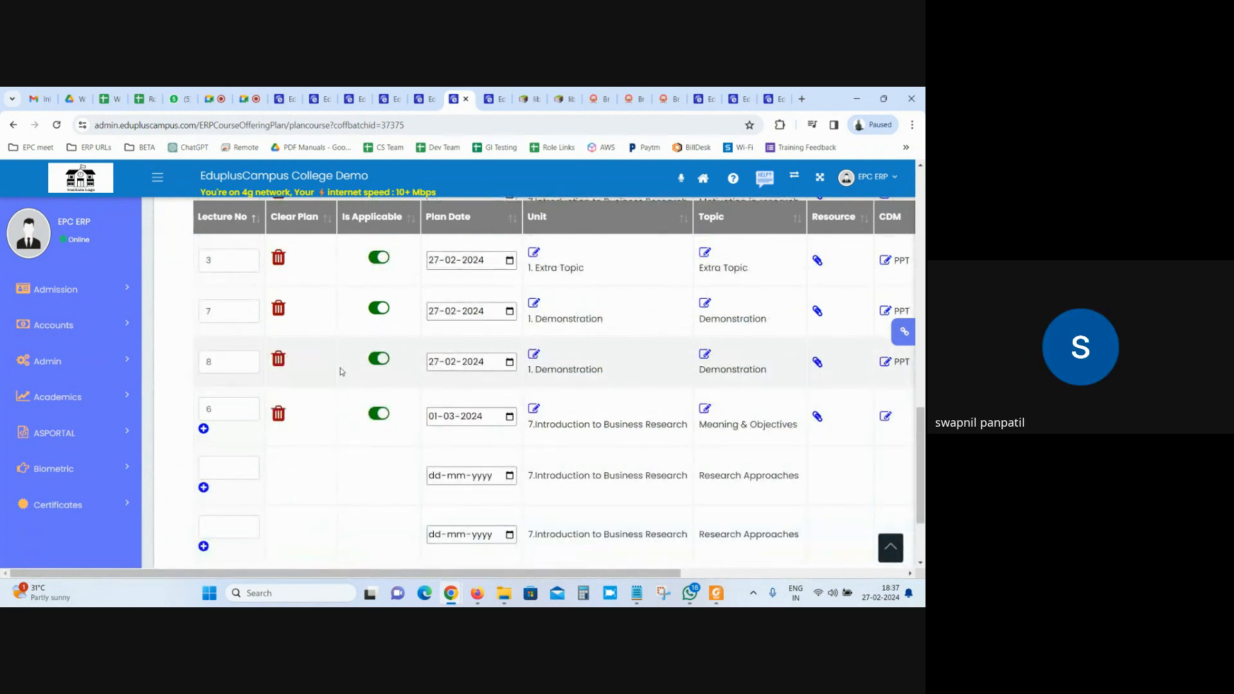
{"action": "scroll", "coordinate": [340, 371], "scroll_direction": "up", "scroll_amount": 1}
{"action": "scroll", "coordinate": [340, 371], "scroll_direction": "up", "scroll_amount": 3}
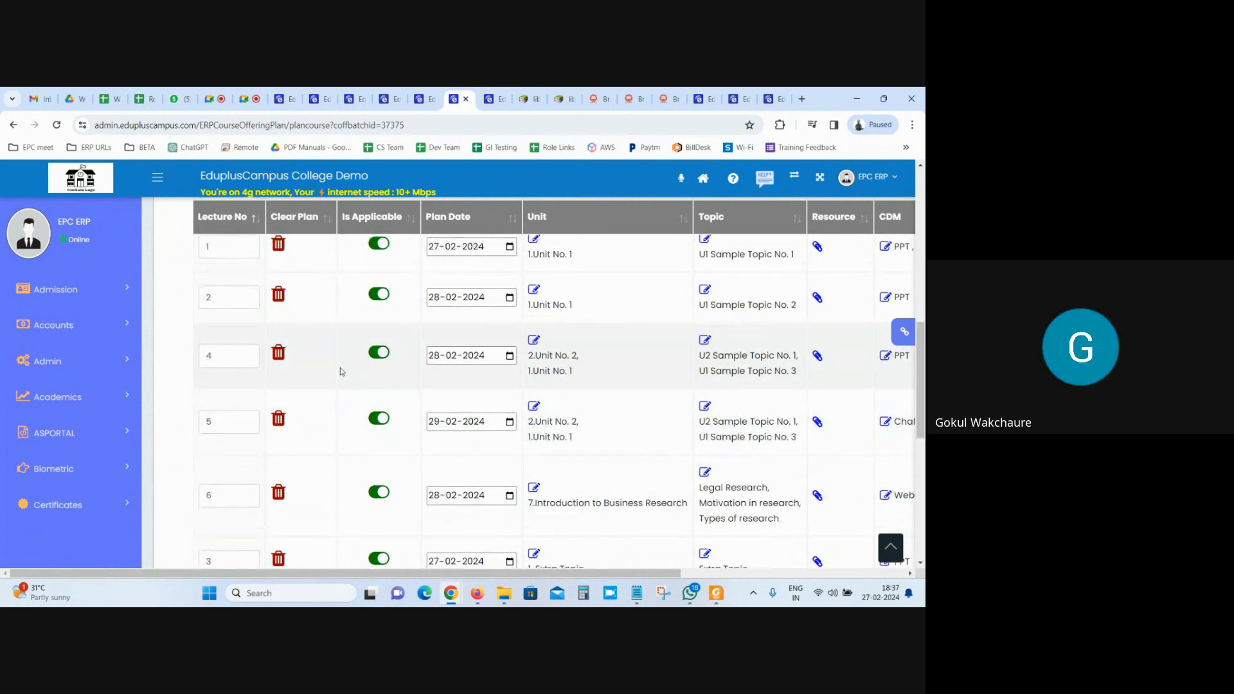
{"action": "scroll", "coordinate": [340, 371], "scroll_direction": "up", "scroll_amount": 1}
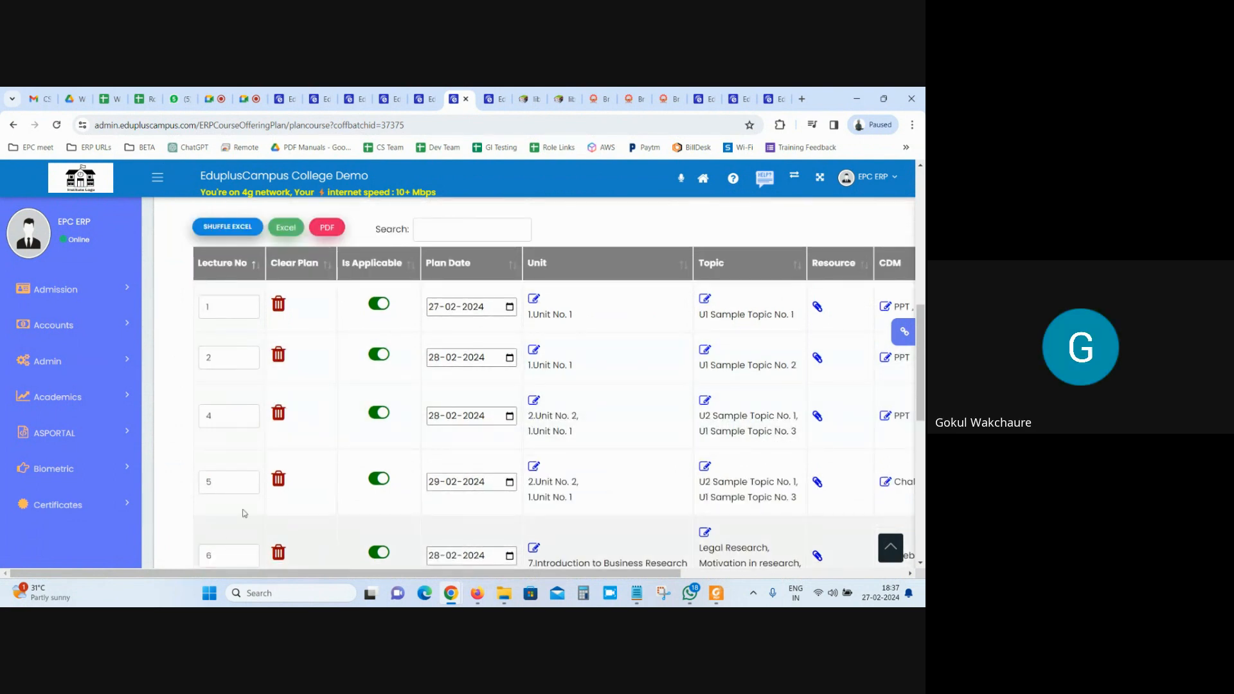
{"action": "scroll", "coordinate": [331, 469], "scroll_direction": "down", "scroll_amount": 3}
{"action": "scroll", "coordinate": [333, 470], "scroll_direction": "up", "scroll_amount": 4}
{"action": "scroll", "coordinate": [331, 470], "scroll_direction": "up", "scroll_amount": 1}
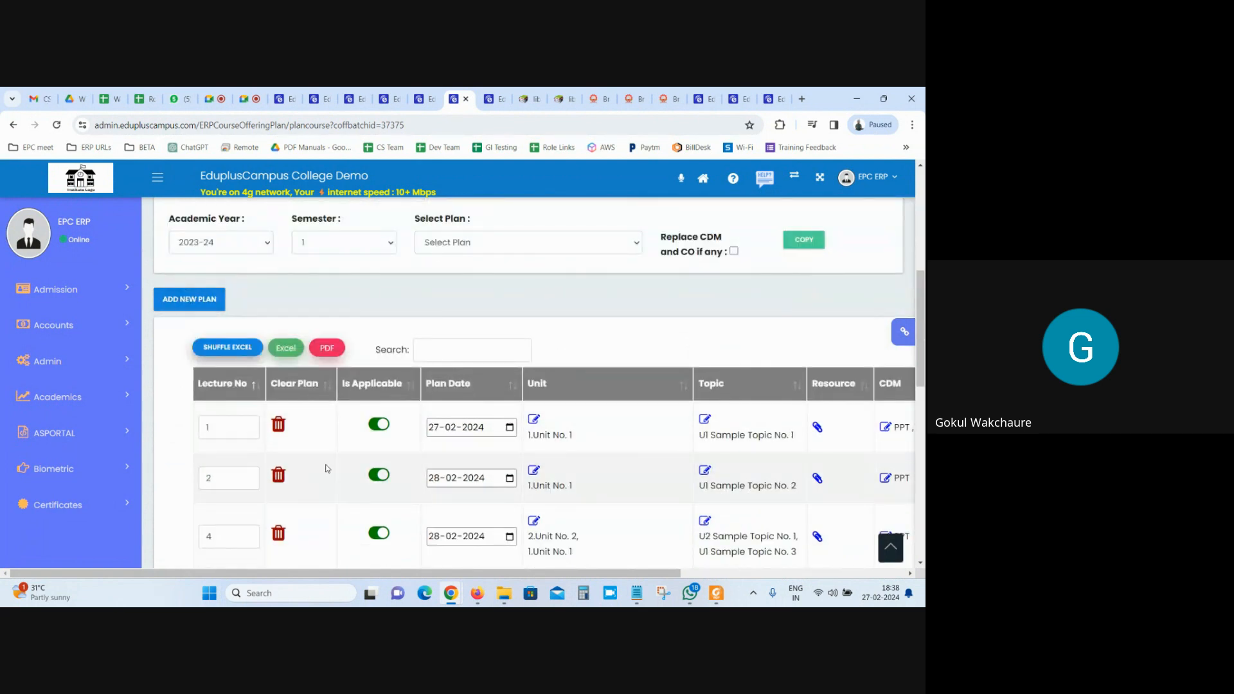
{"action": "scroll", "coordinate": [325, 468], "scroll_direction": "down", "scroll_amount": 3}
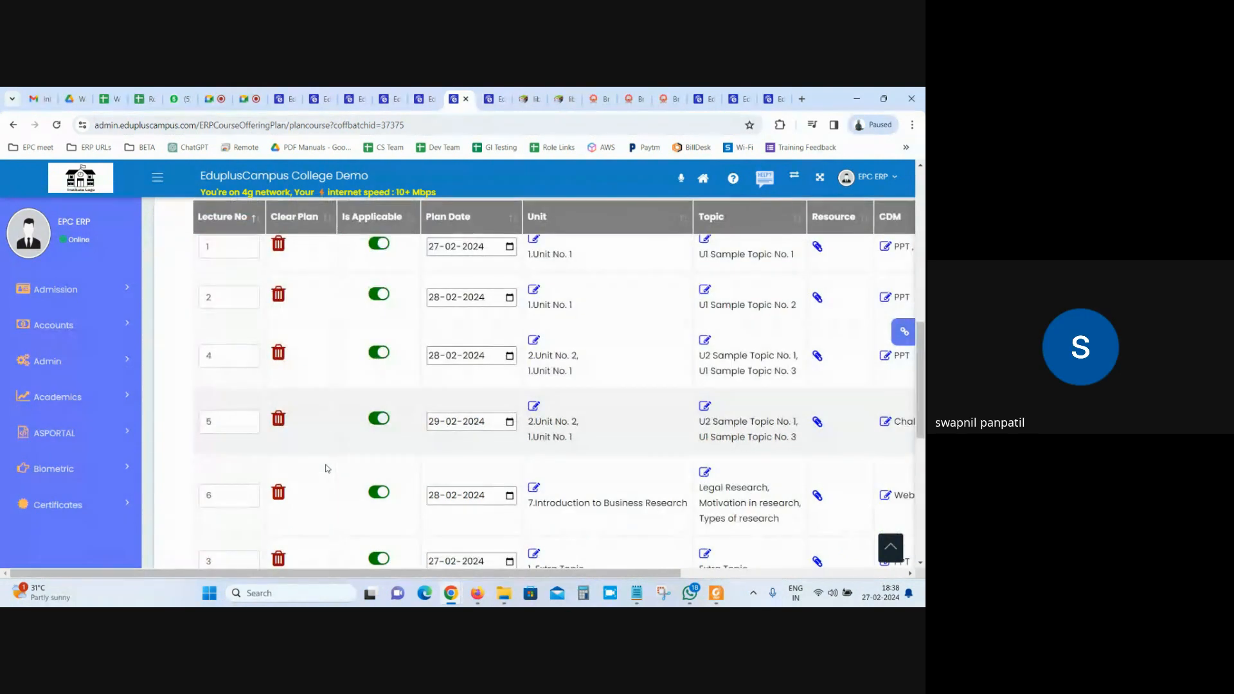
{"action": "scroll", "coordinate": [326, 469], "scroll_direction": "down", "scroll_amount": 2}
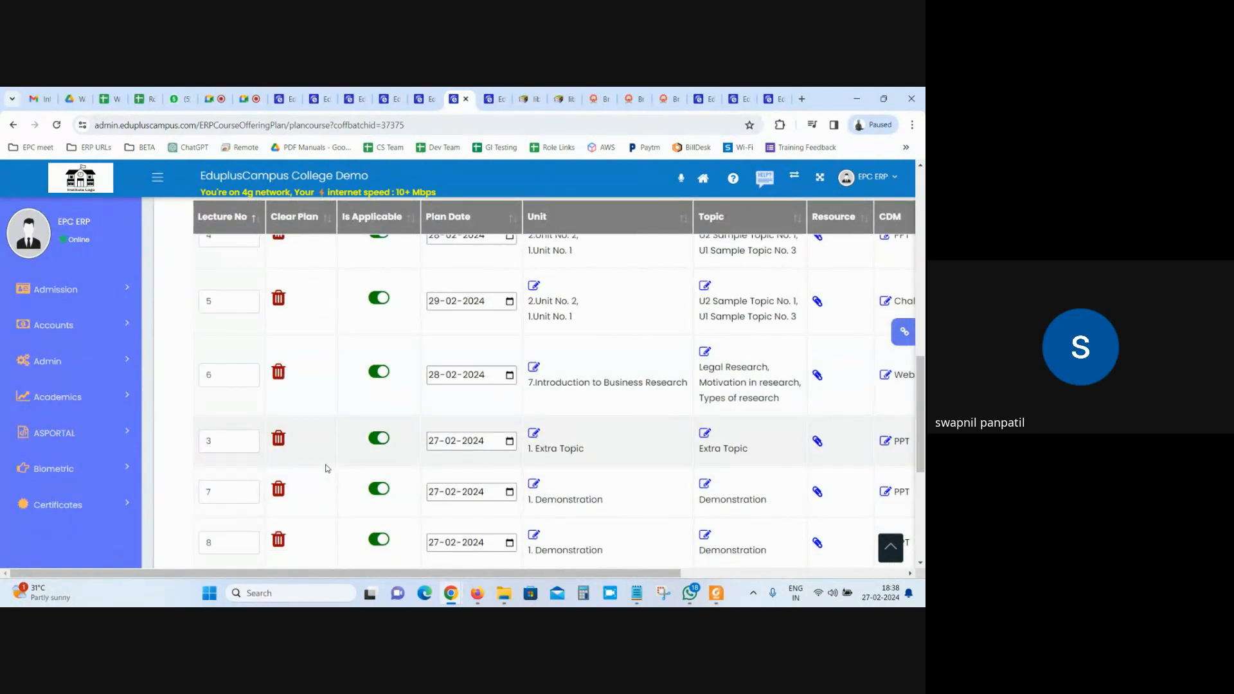
{"action": "scroll", "coordinate": [328, 468], "scroll_direction": "up", "scroll_amount": 1}
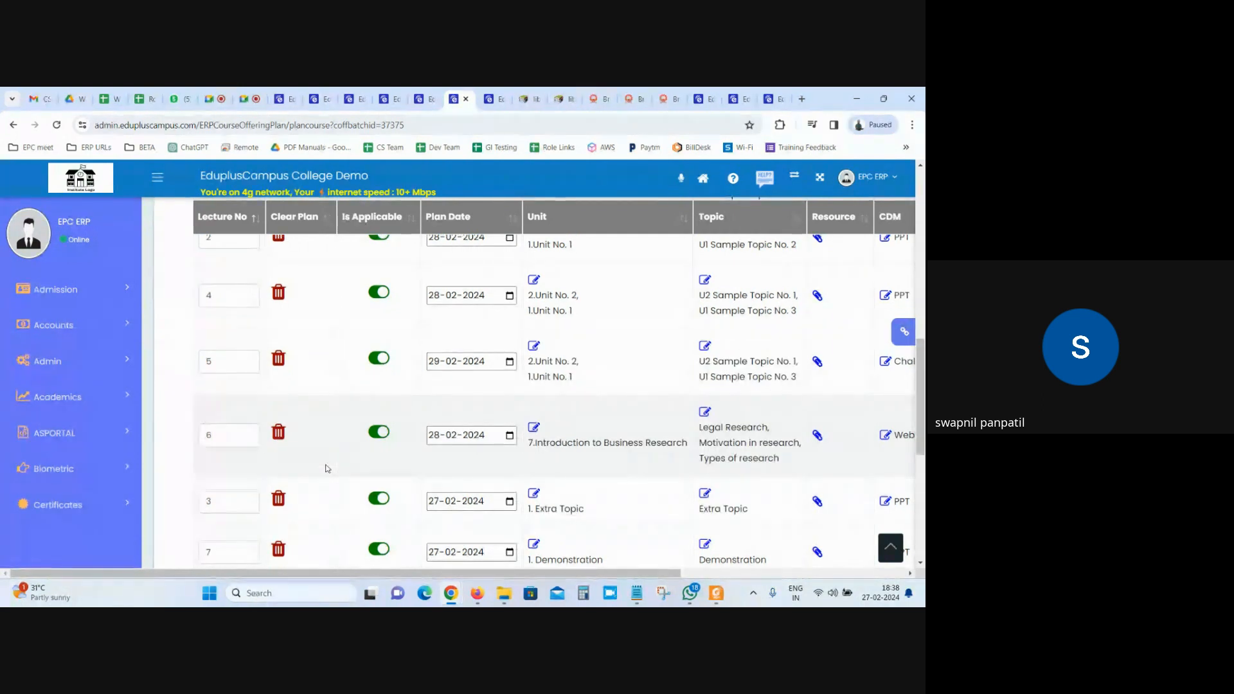
{"action": "scroll", "coordinate": [326, 468], "scroll_direction": "up", "scroll_amount": 2}
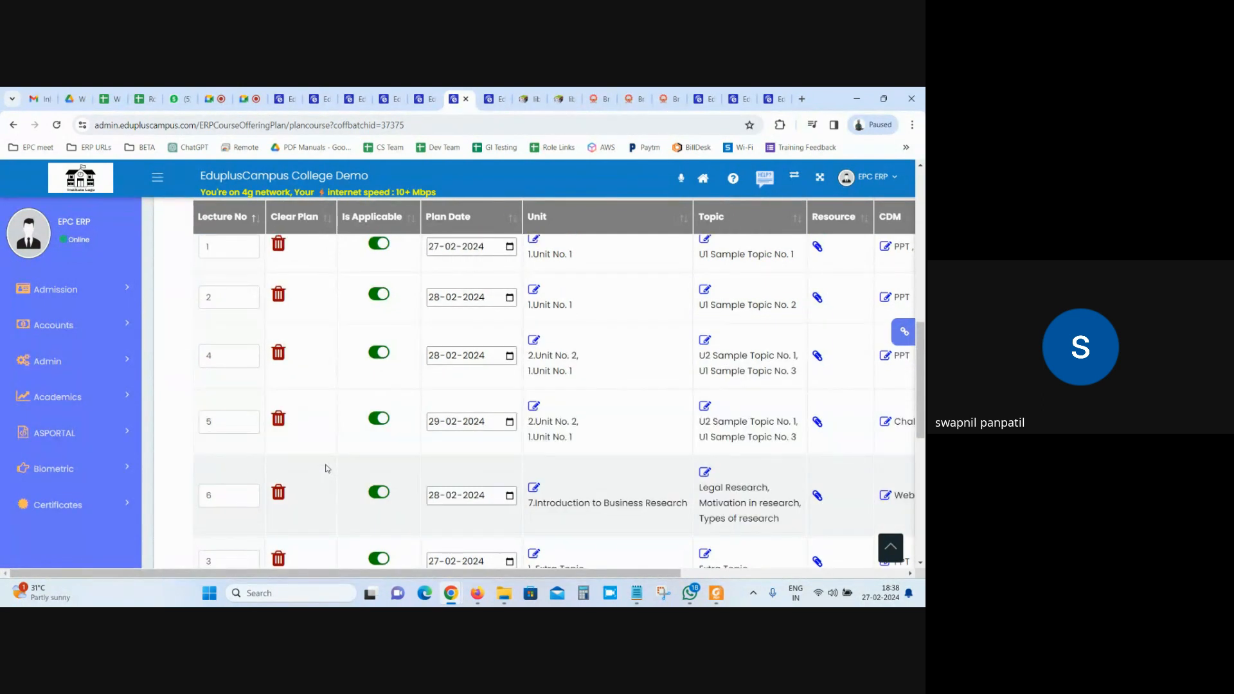
{"action": "scroll", "coordinate": [219, 289], "scroll_direction": "up", "scroll_amount": 1}
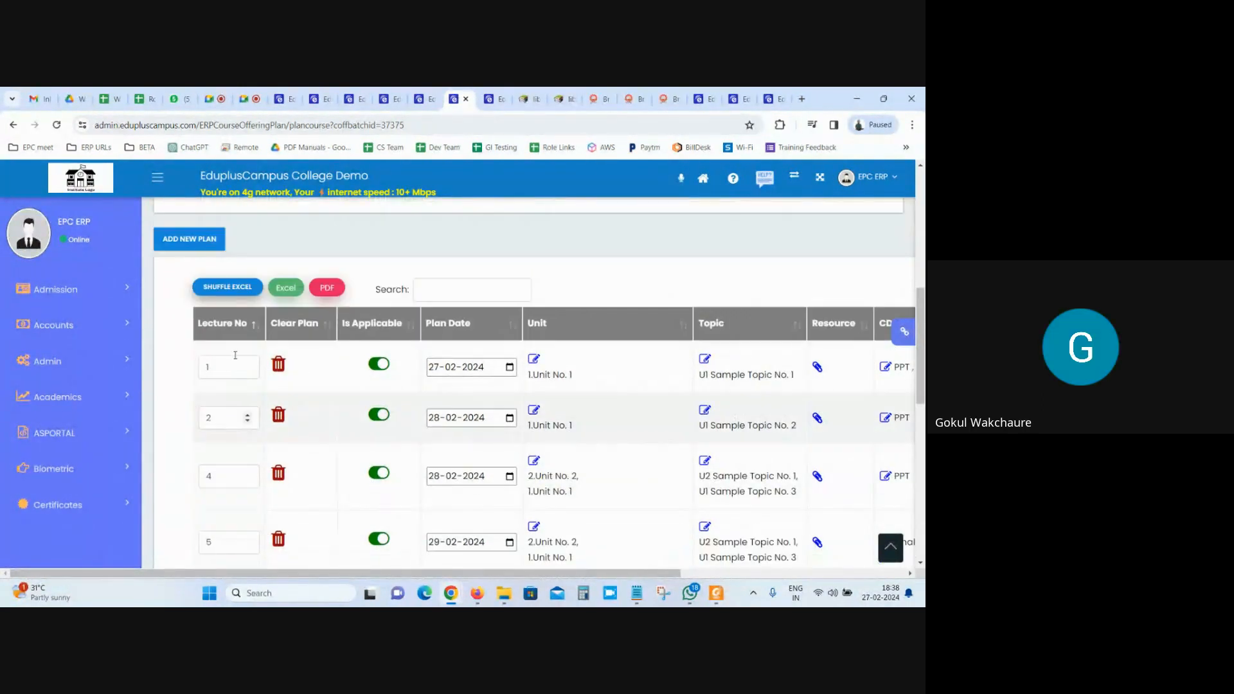
{"action": "left_click", "coordinate": [193, 239]}
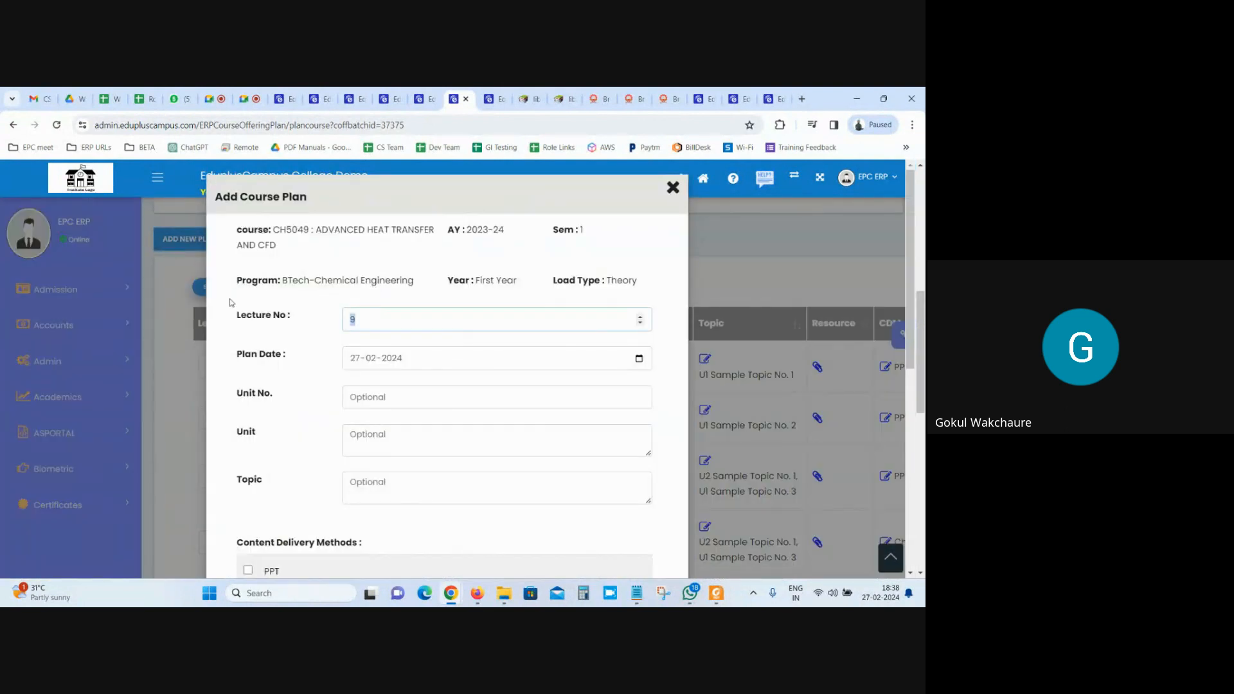
{"action": "type", "text": "2"}
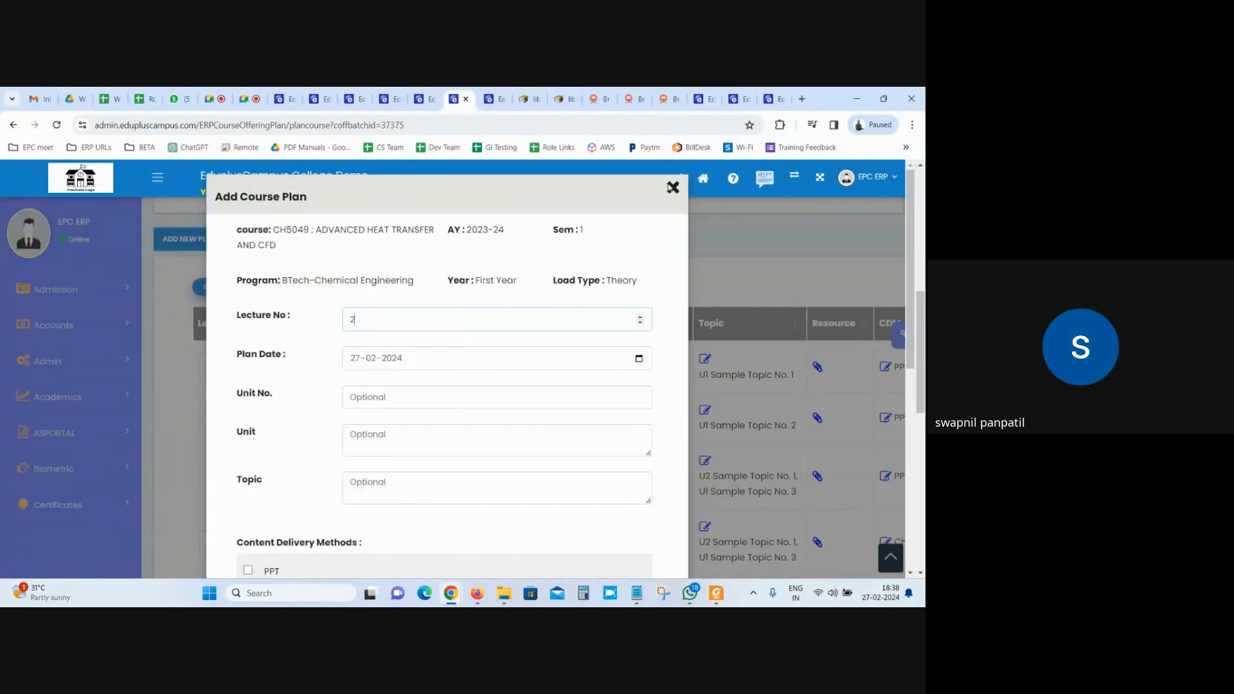
{"action": "left_click", "coordinate": [672, 188]}
Check the lecture numbers and dates of the Demonstration, Meaning & Objectives and undated Research Approaches rows ending the course plan.
{"action": "scroll", "coordinate": [304, 427], "scroll_direction": "down", "scroll_amount": 1}
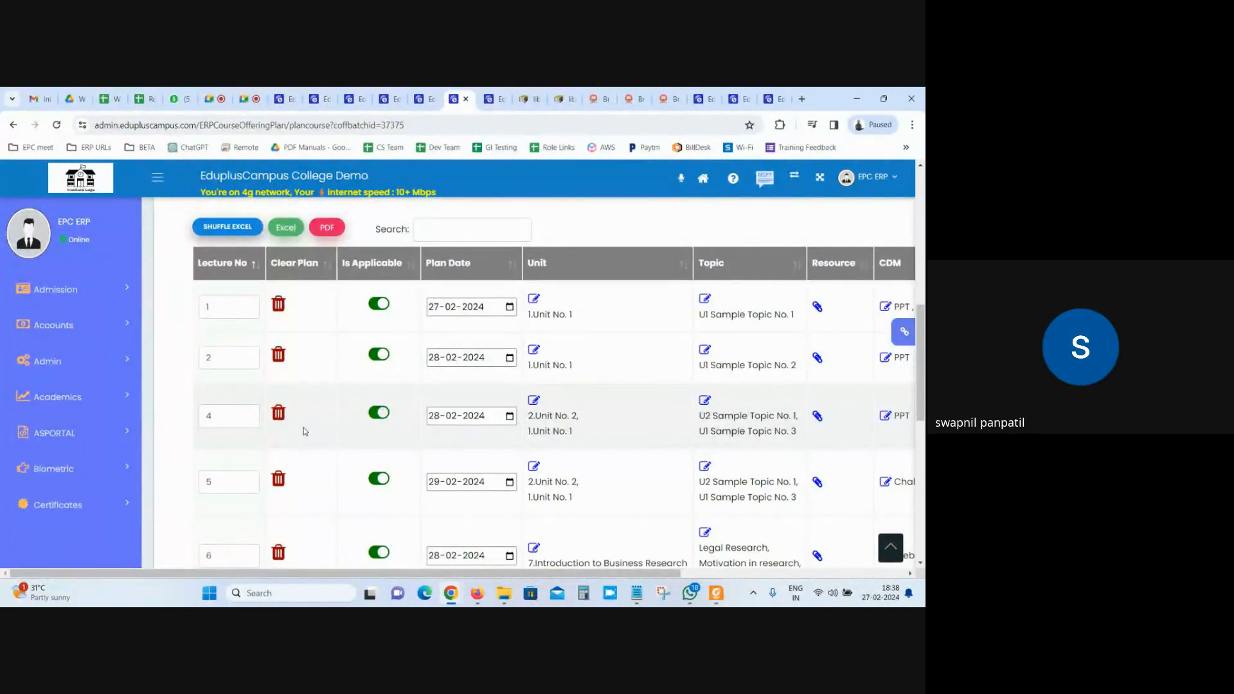
{"action": "scroll", "coordinate": [305, 429], "scroll_direction": "down", "scroll_amount": 5}
{"action": "scroll", "coordinate": [298, 456], "scroll_direction": "down", "scroll_amount": 3}
{"action": "left_click_drag", "start_coordinate": [307, 572], "coordinate": [167, 573]}
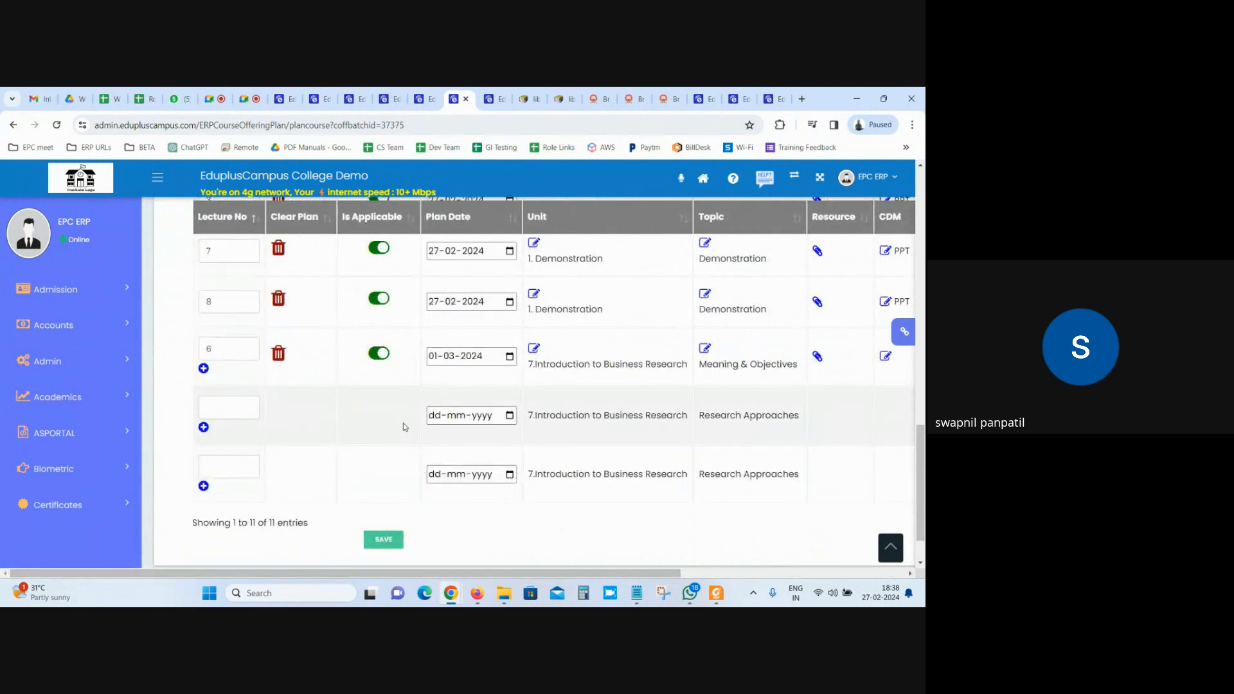
{"action": "scroll", "coordinate": [226, 404], "scroll_direction": "up", "scroll_amount": 4}
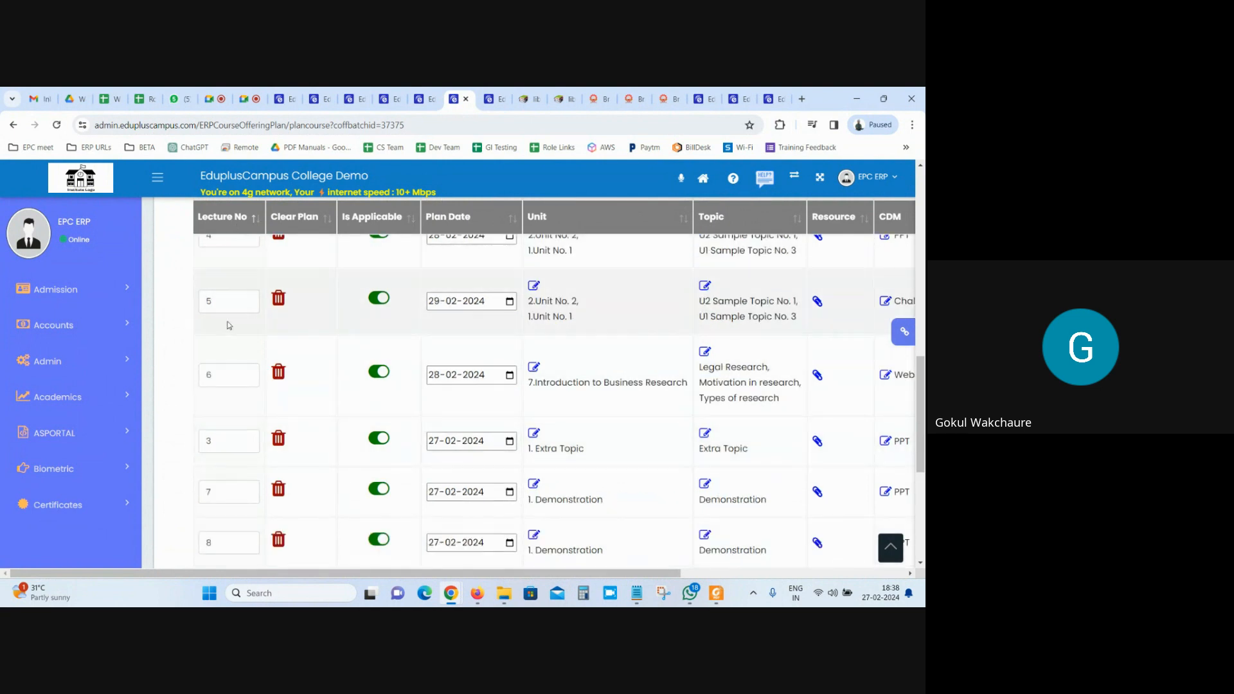
{"action": "scroll", "coordinate": [295, 323], "scroll_direction": "down", "scroll_amount": 4}
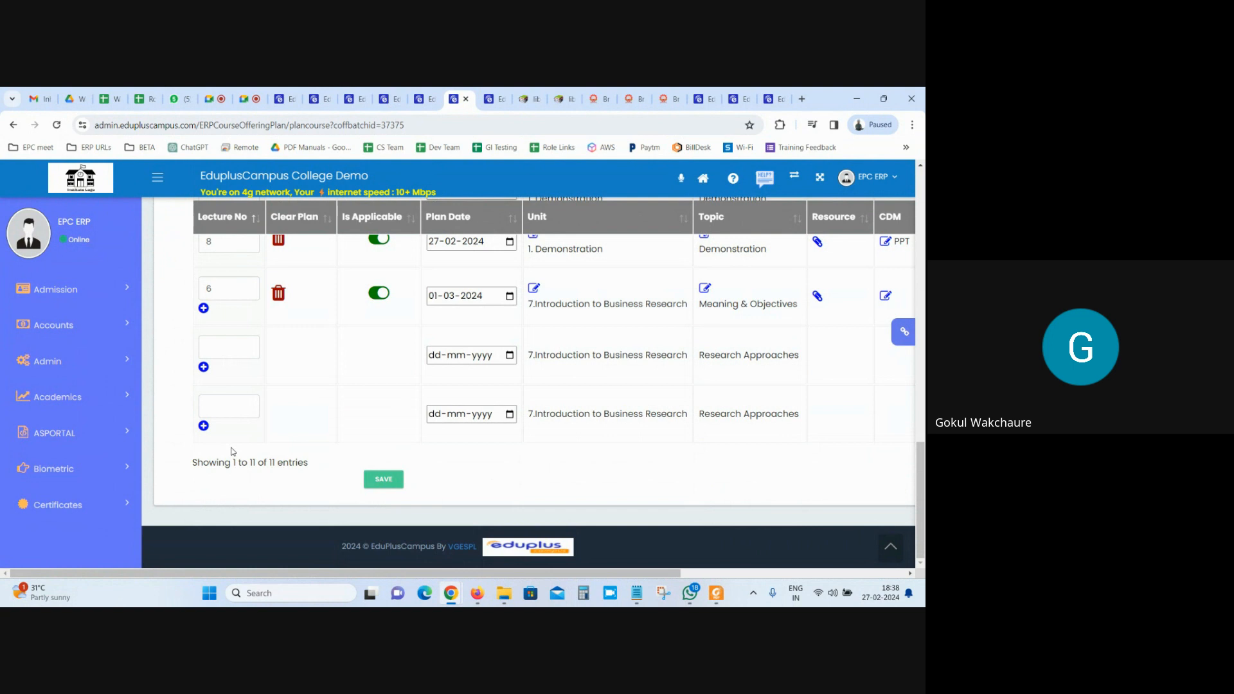
{"action": "left_click_drag", "start_coordinate": [920, 501], "coordinate": [923, 456]}
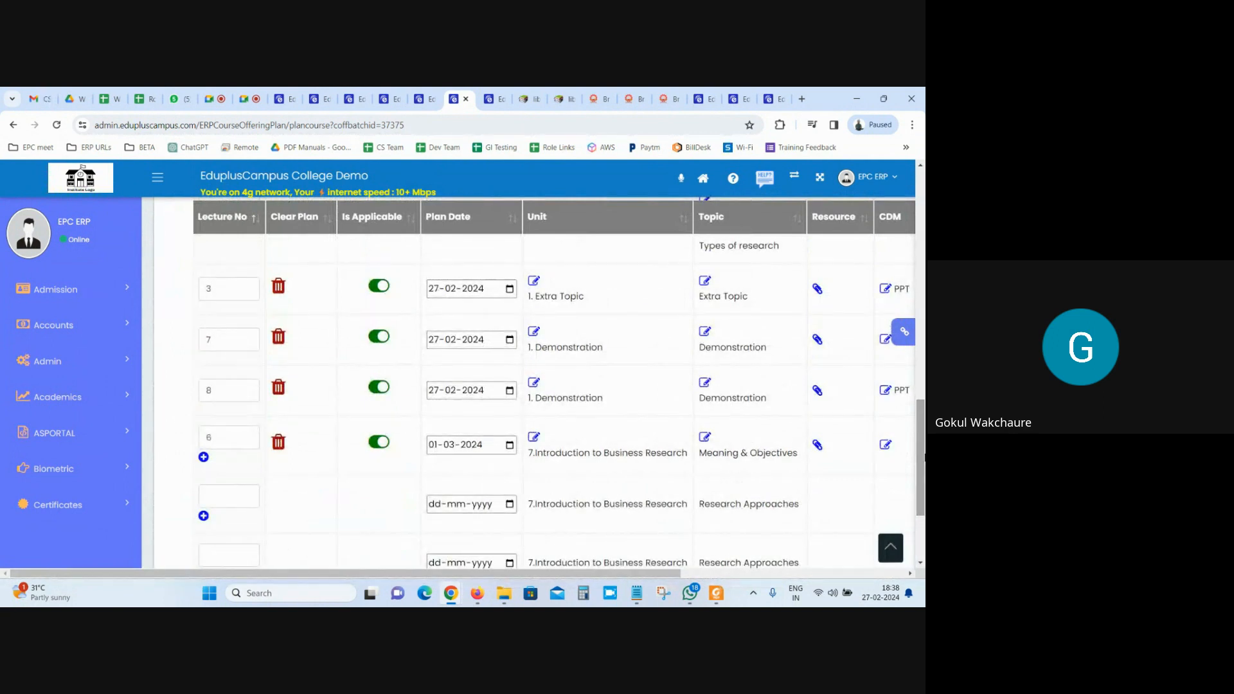
{"action": "scroll", "coordinate": [244, 443], "scroll_direction": "down", "scroll_amount": 2}
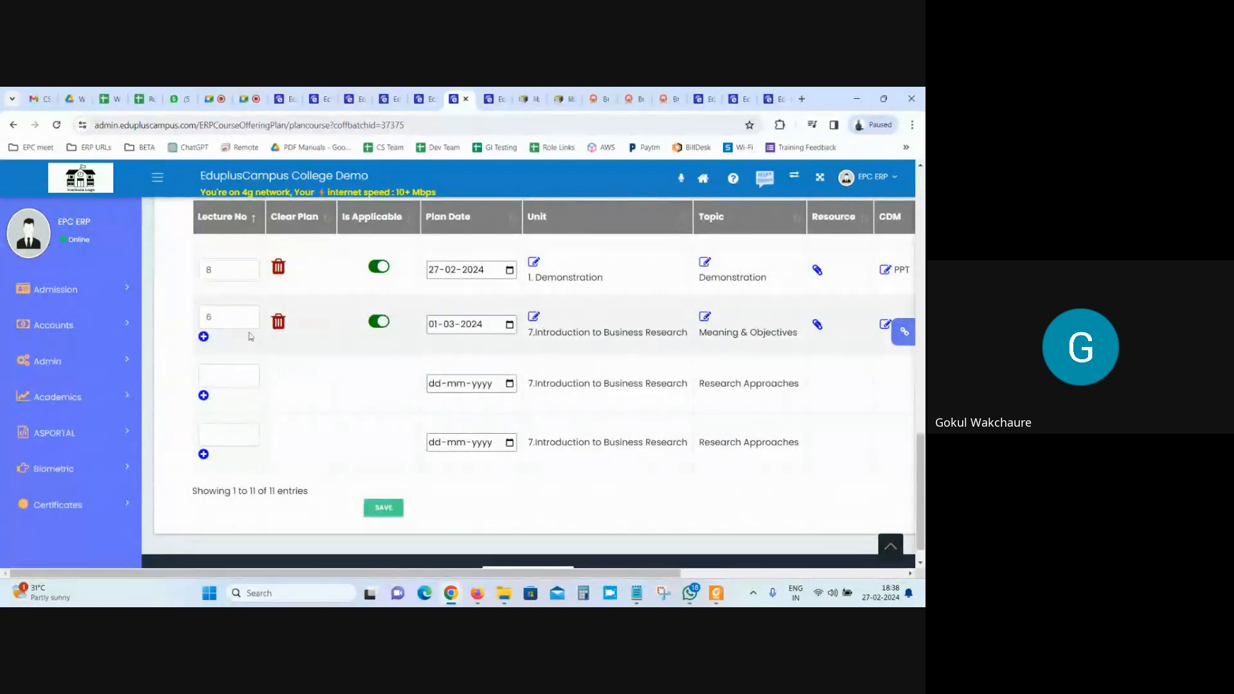
View the lecture number proposed for a new course plan entry, and compare it with the numbering of the existing rows.
{"action": "scroll", "coordinate": [246, 404], "scroll_direction": "up", "scroll_amount": 10}
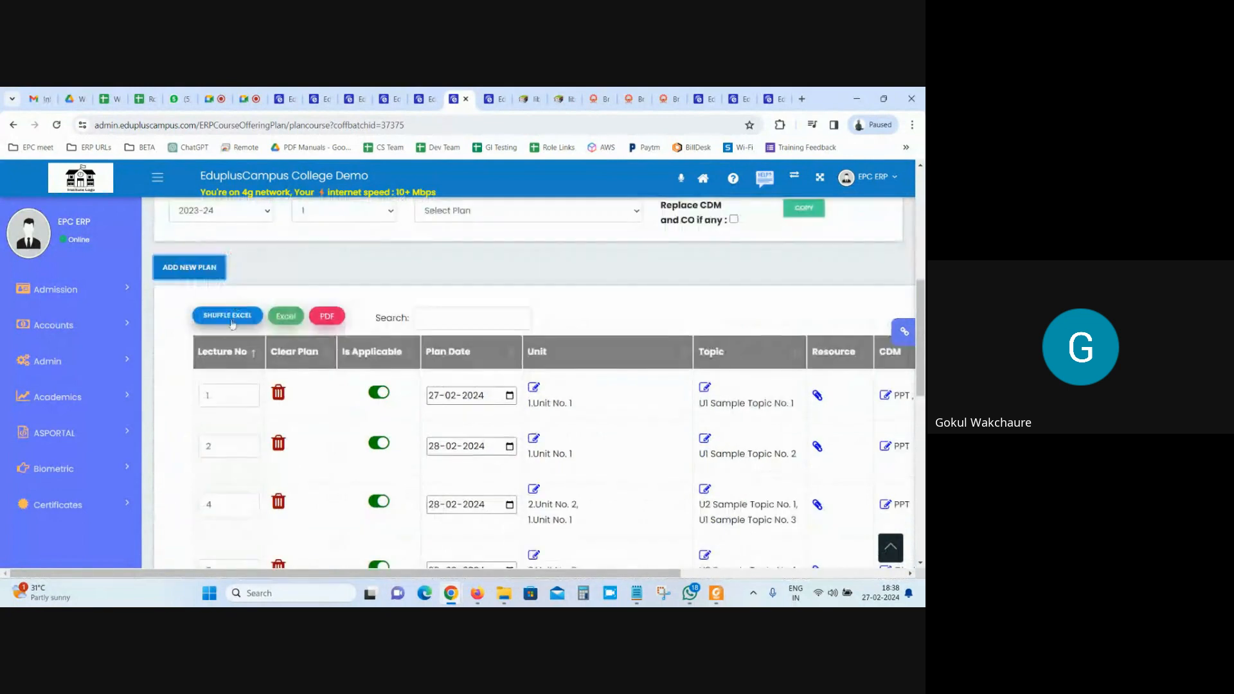
{"action": "left_click", "coordinate": [211, 281]}
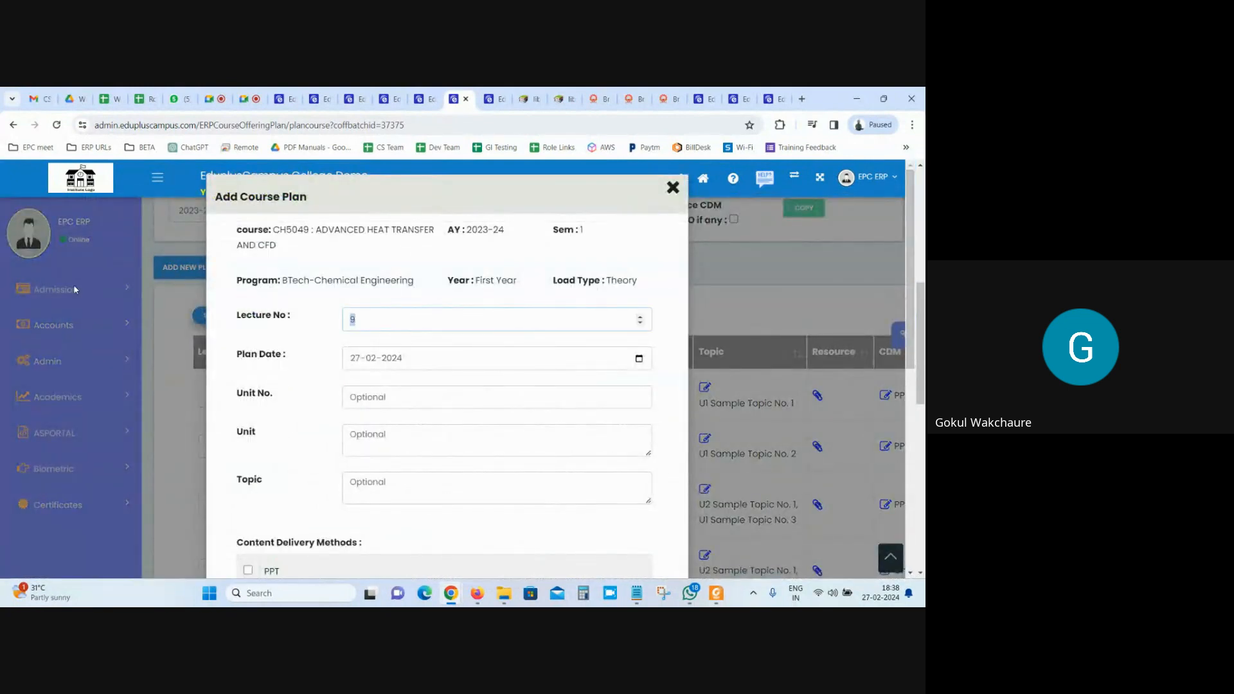
{"action": "left_click", "coordinate": [672, 189]}
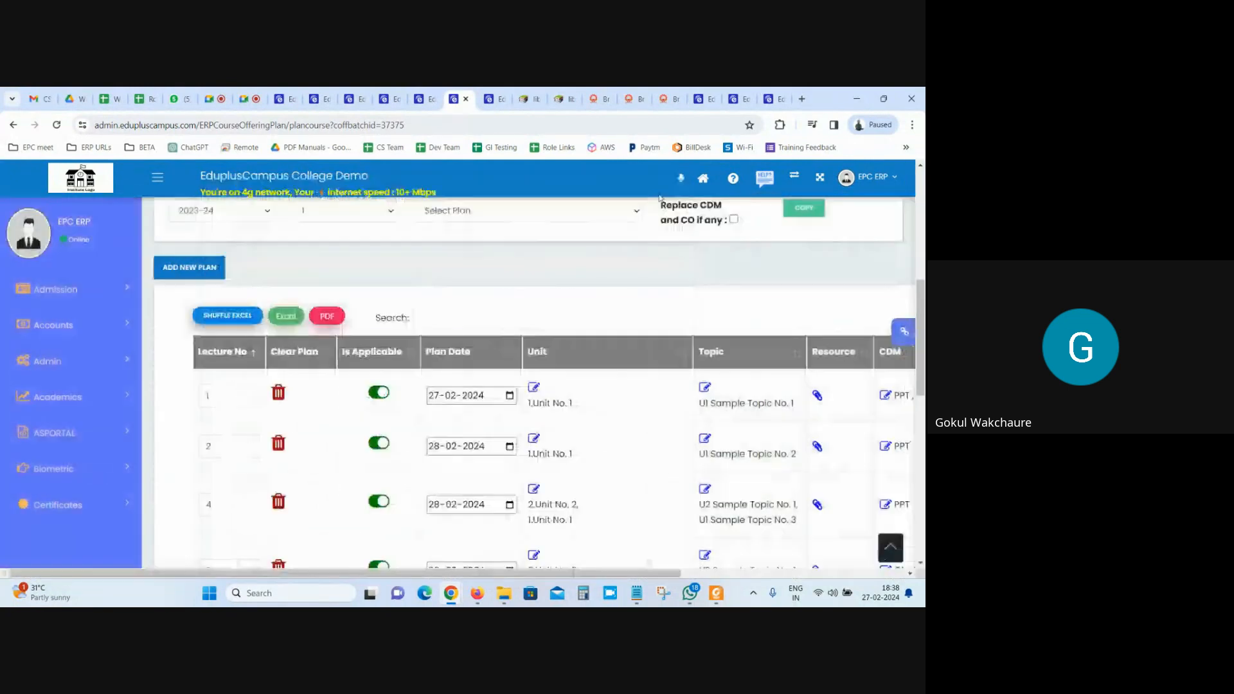
{"action": "scroll", "coordinate": [239, 302], "scroll_direction": "down", "scroll_amount": 2}
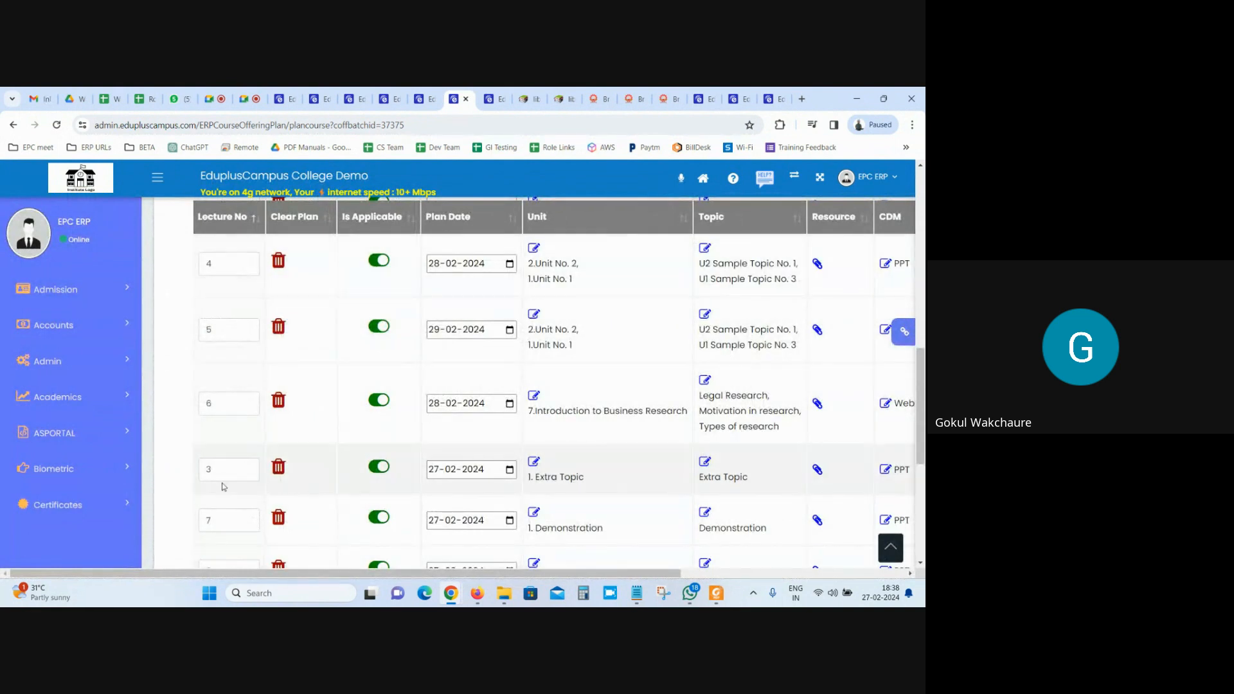
{"action": "scroll", "coordinate": [507, 311], "scroll_direction": "down", "scroll_amount": 5}
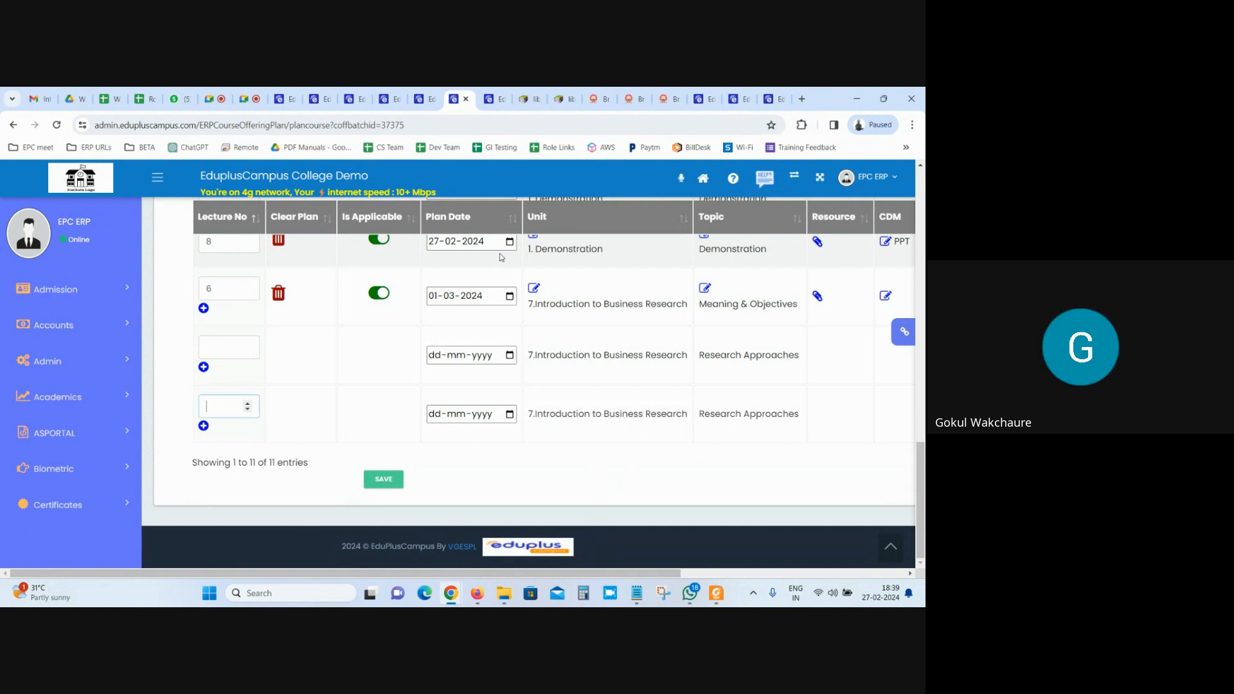
Look through the blank Add Course Plan form once more and dismiss it without saving.
{"action": "scroll", "coordinate": [194, 426], "scroll_direction": "up", "scroll_amount": 10}
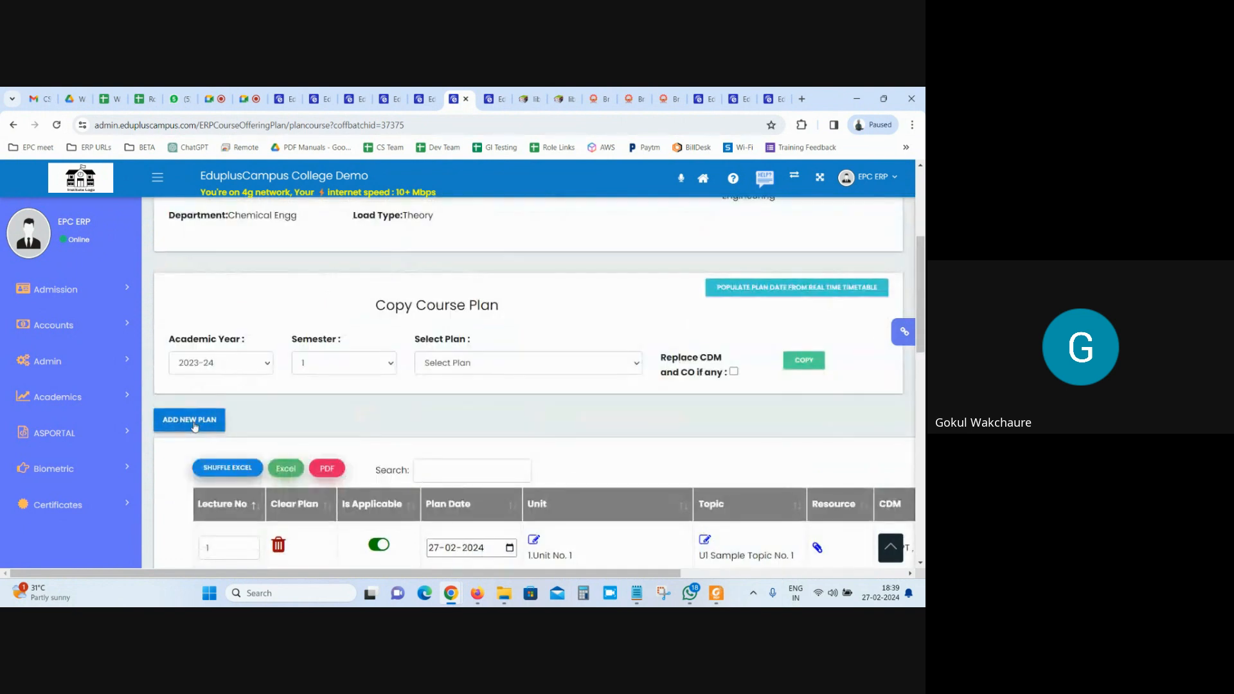
{"action": "left_click", "coordinate": [194, 422]}
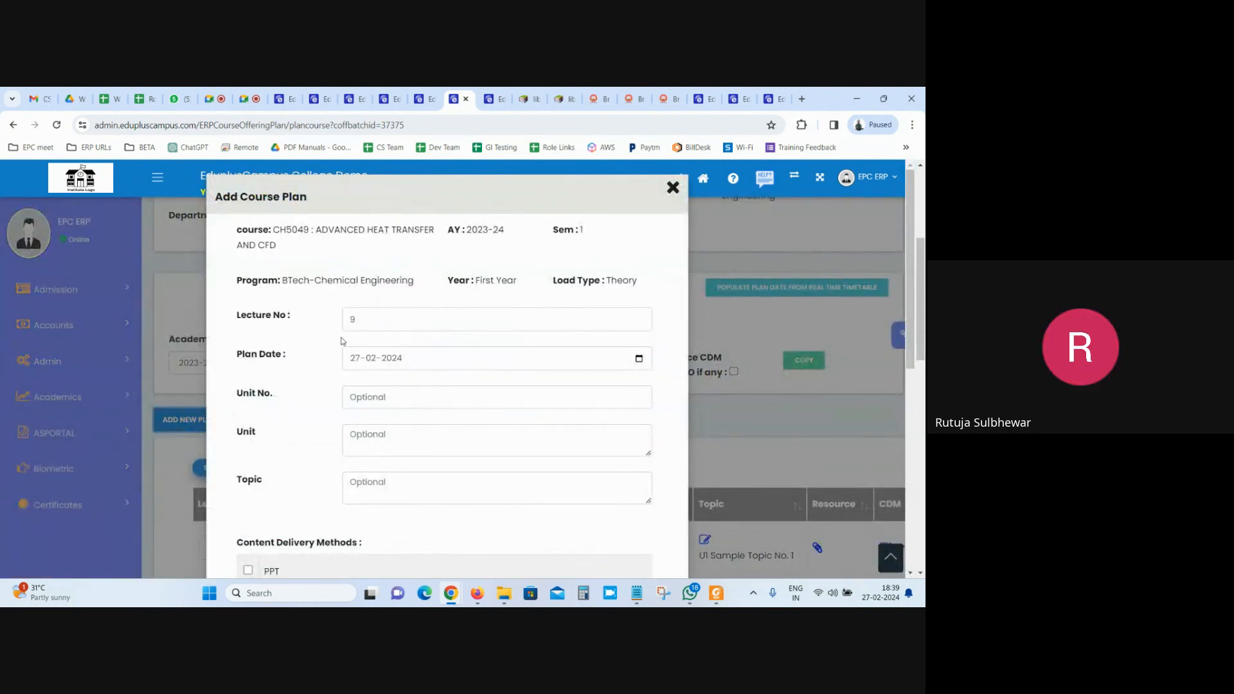
{"action": "scroll", "coordinate": [343, 341], "scroll_direction": "down", "scroll_amount": 6}
{"action": "left_click", "coordinate": [774, 453]}
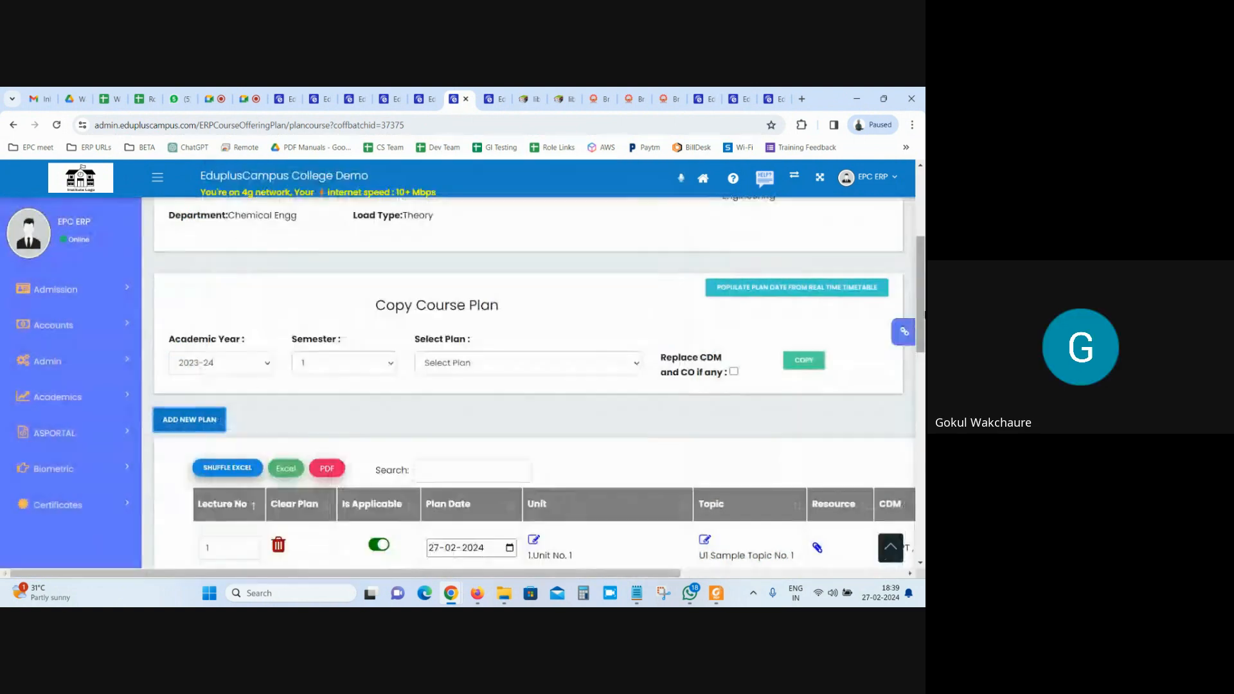
Review the last course plan rows, and bring up a new plan entry to examine its delivery method and CO options.
{"action": "left_click_drag", "start_coordinate": [921, 322], "coordinate": [920, 533]}
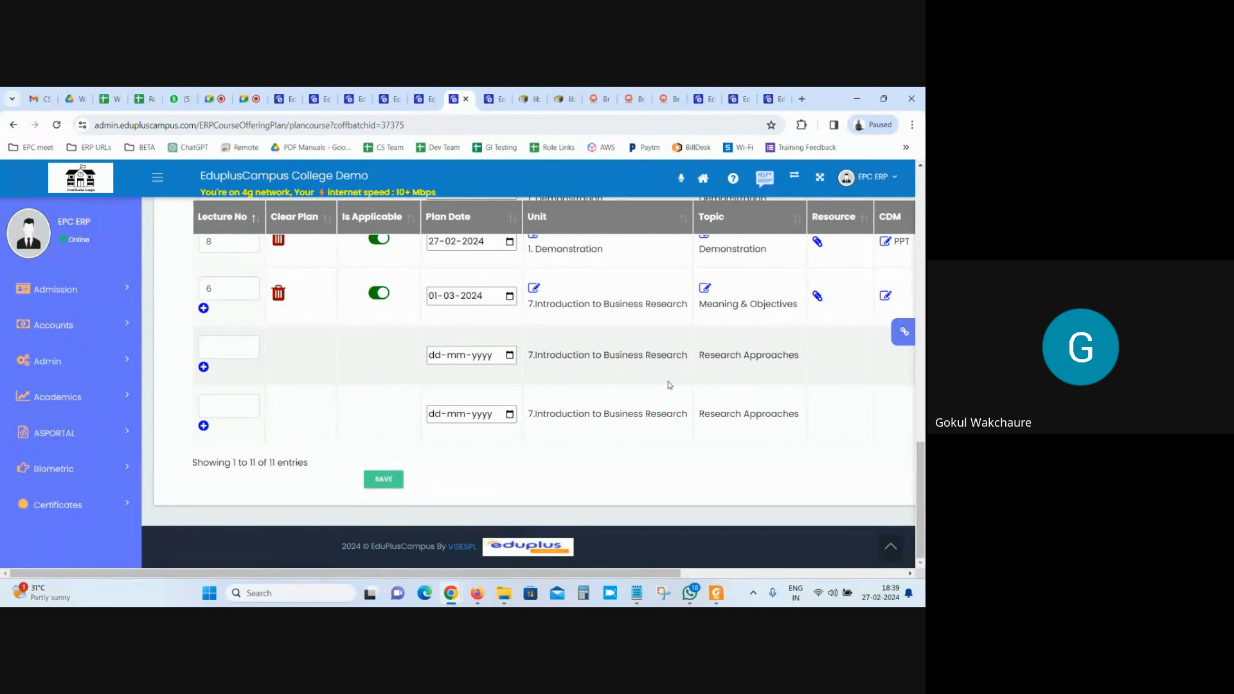
{"action": "scroll", "coordinate": [235, 369], "scroll_direction": "up", "scroll_amount": 10}
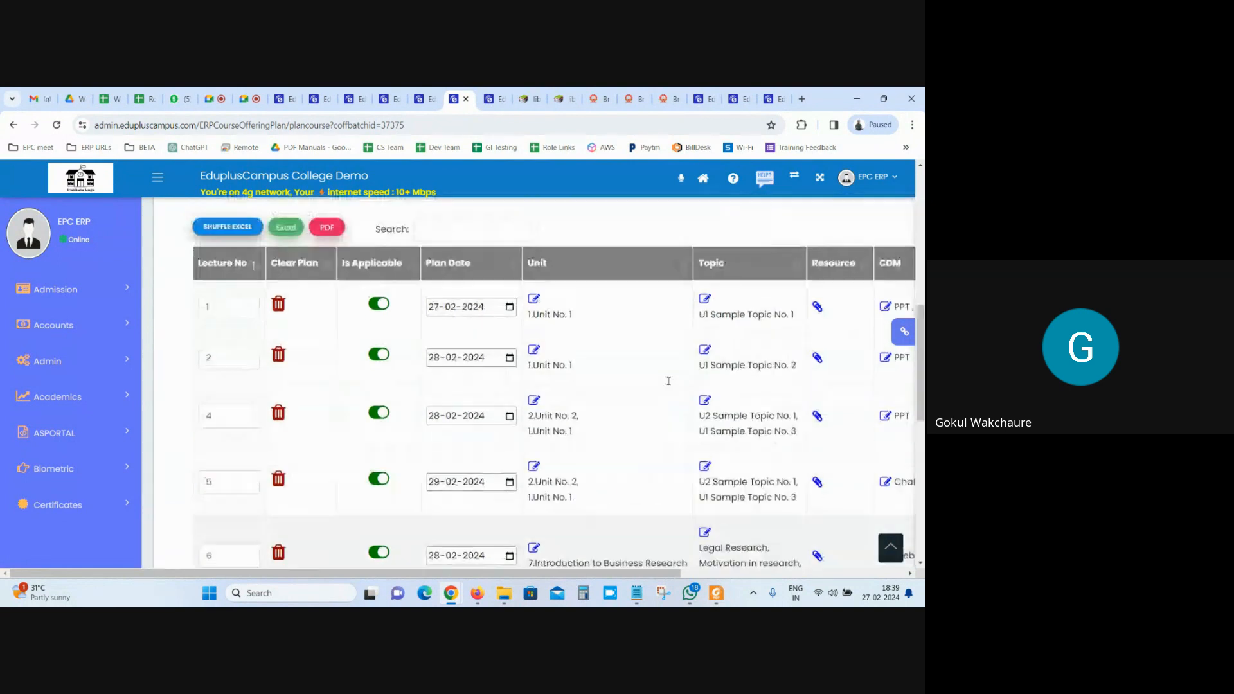
{"action": "left_click", "coordinate": [233, 365]}
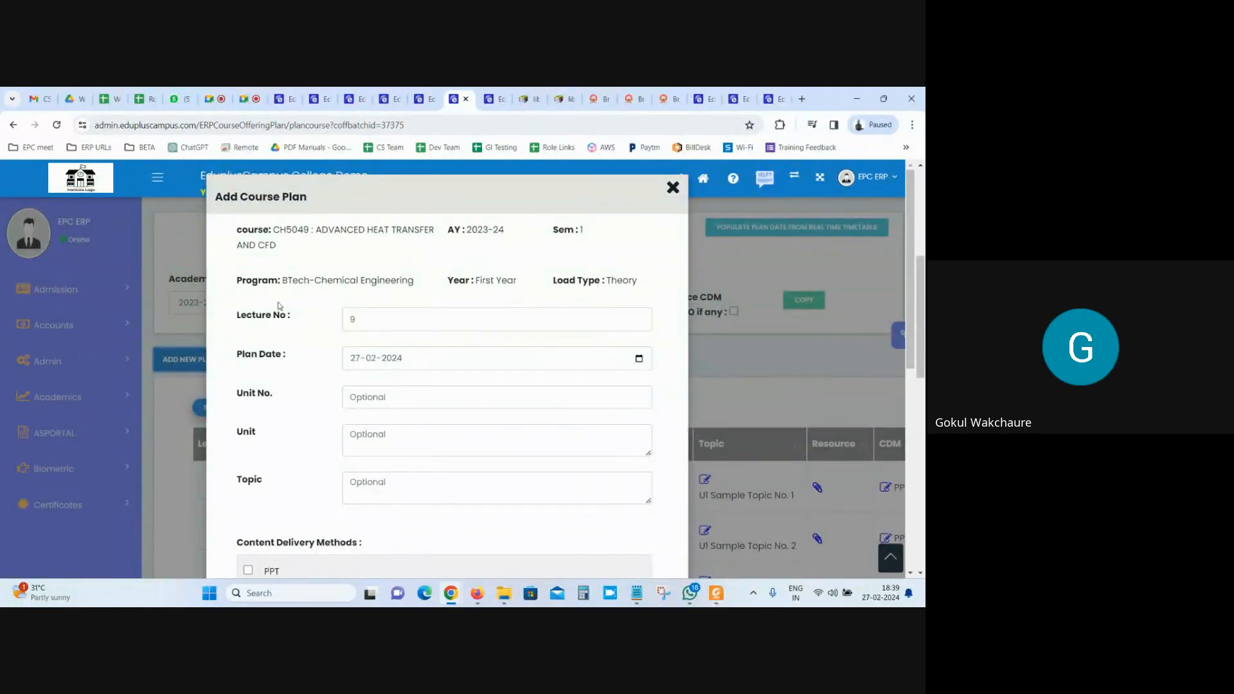
{"action": "scroll", "coordinate": [669, 477], "scroll_direction": "down", "scroll_amount": 6}
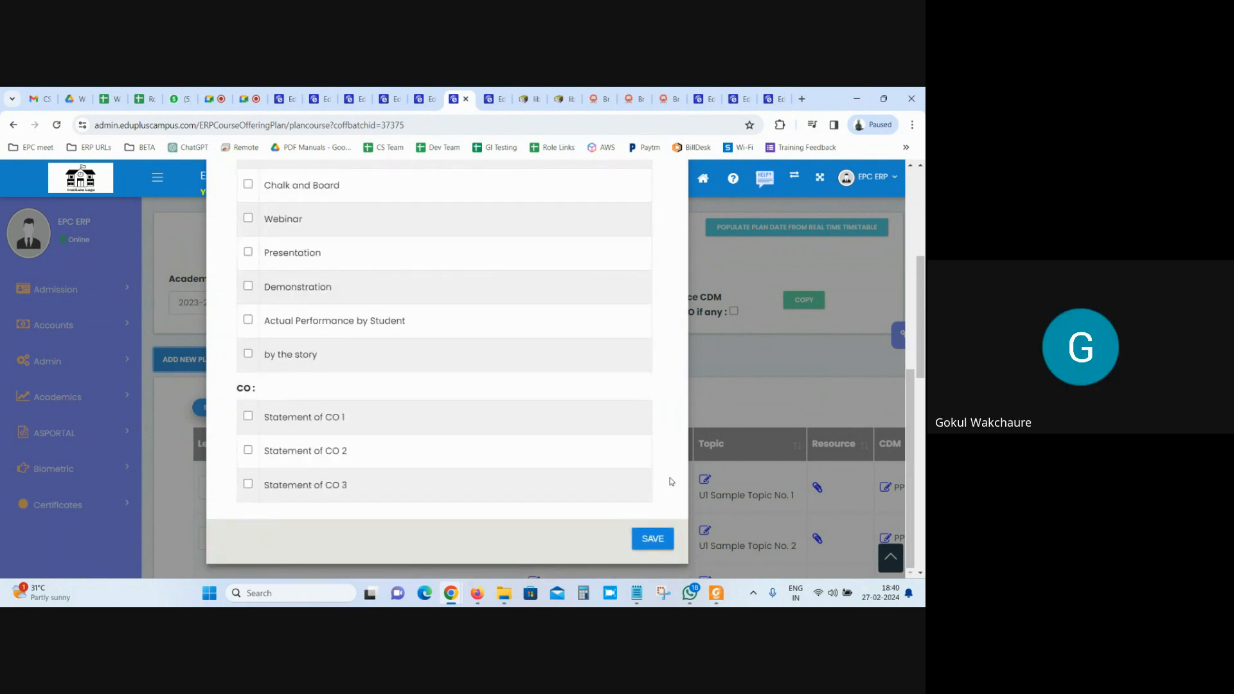
Switch to Foxit PDF Reader and read the unit contents and hours in the TE_Mechanical Engineering syllabus through Unit 6.
{"action": "left_click", "coordinate": [715, 593]}
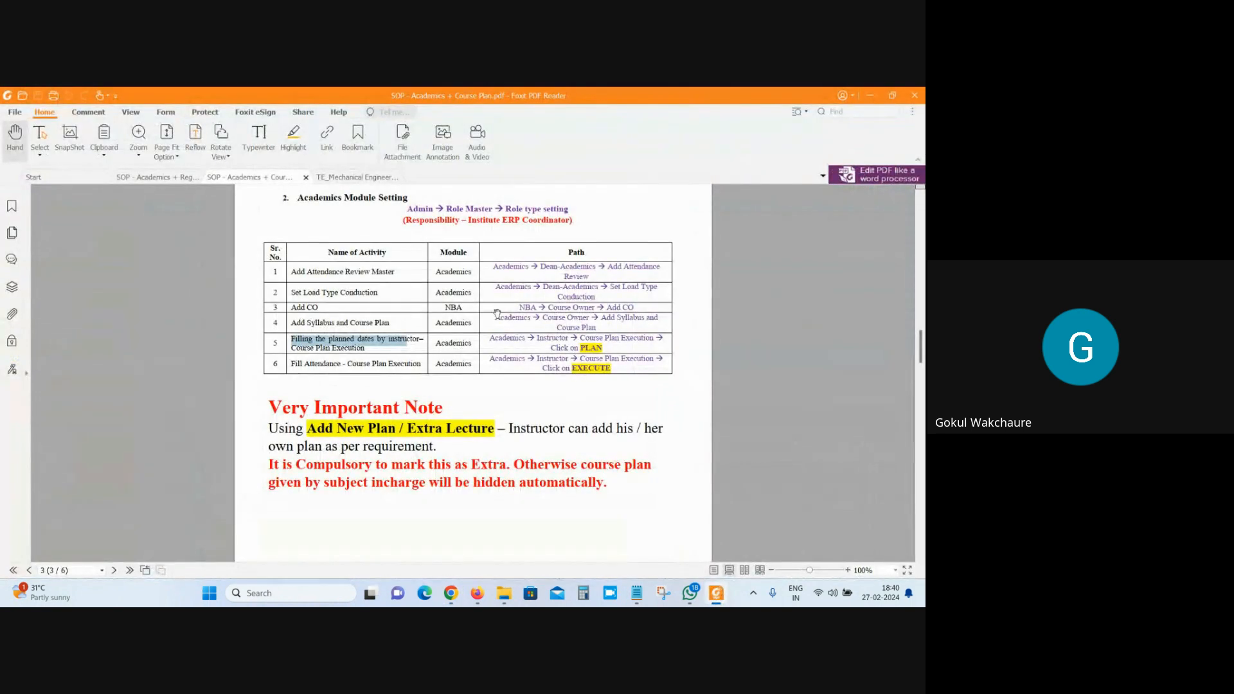
{"action": "left_click", "coordinate": [347, 177]}
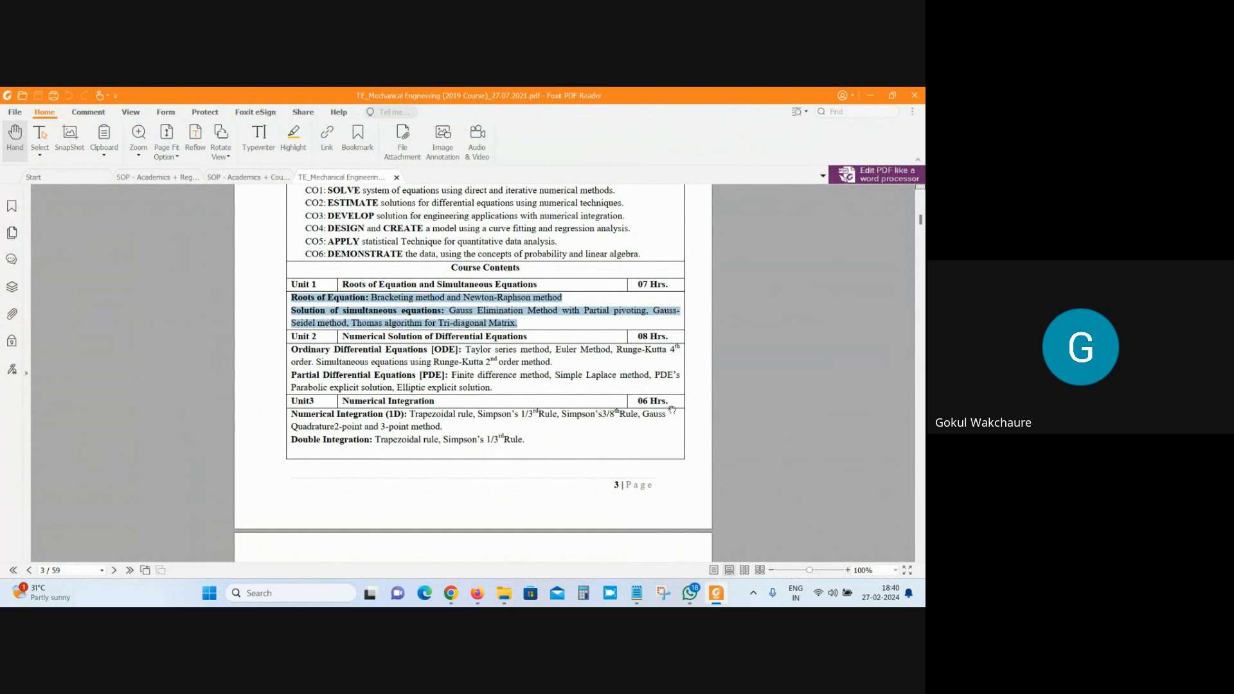
{"action": "scroll", "coordinate": [671, 410], "scroll_direction": "down", "scroll_amount": 3}
{"action": "scroll", "coordinate": [662, 422], "scroll_direction": "down", "scroll_amount": 1}
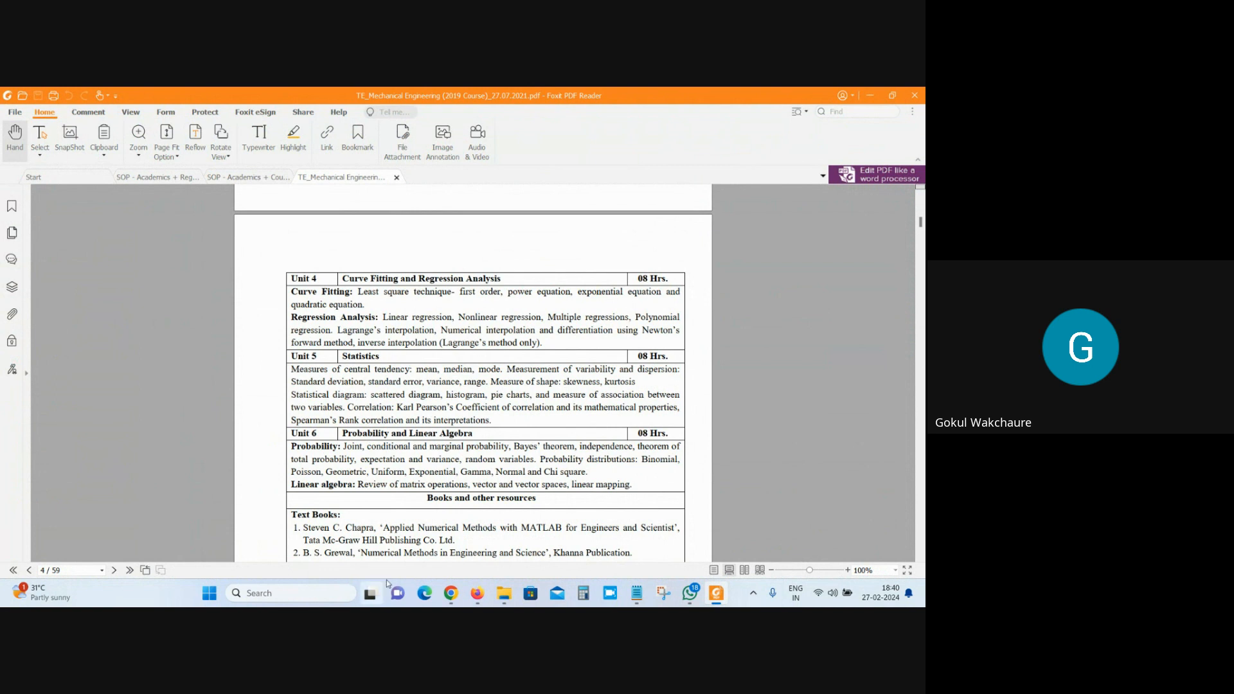
Switch back to the course plan in Chrome and dismiss the Add Course Plan form without saving.
{"action": "mouse_move", "coordinate": [451, 592]}
{"action": "left_click", "coordinate": [533, 520]}
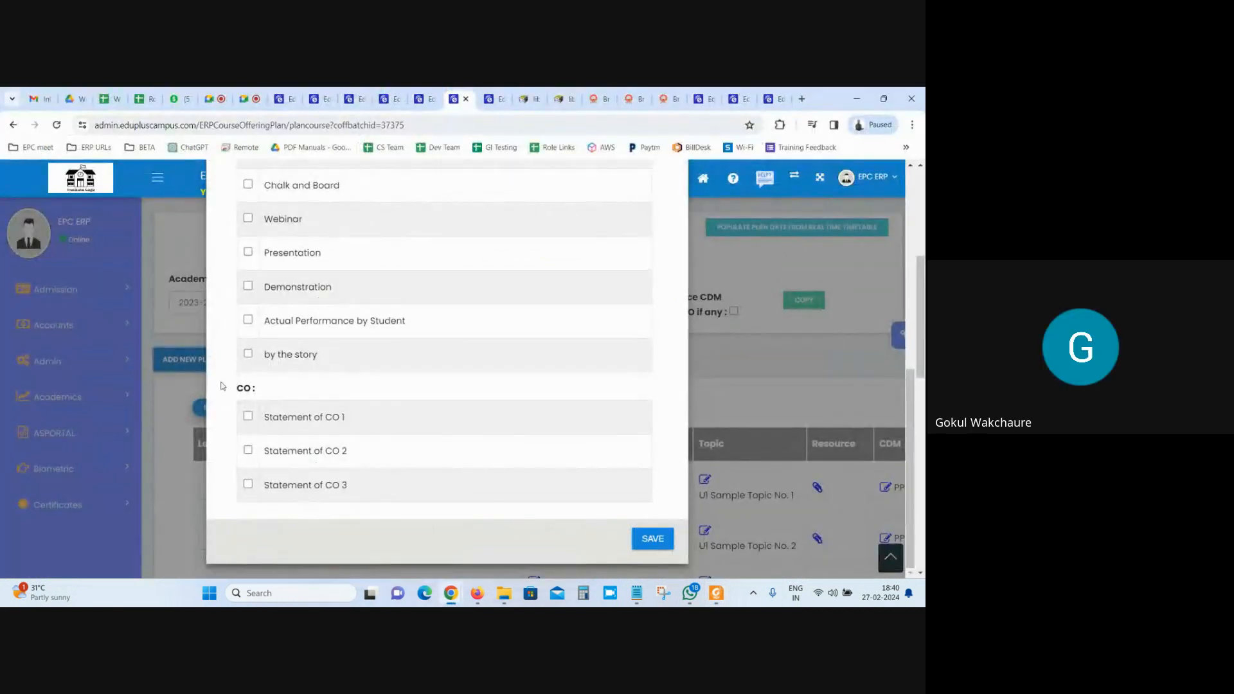
{"action": "scroll", "coordinate": [906, 366], "scroll_direction": "down", "scroll_amount": 5}
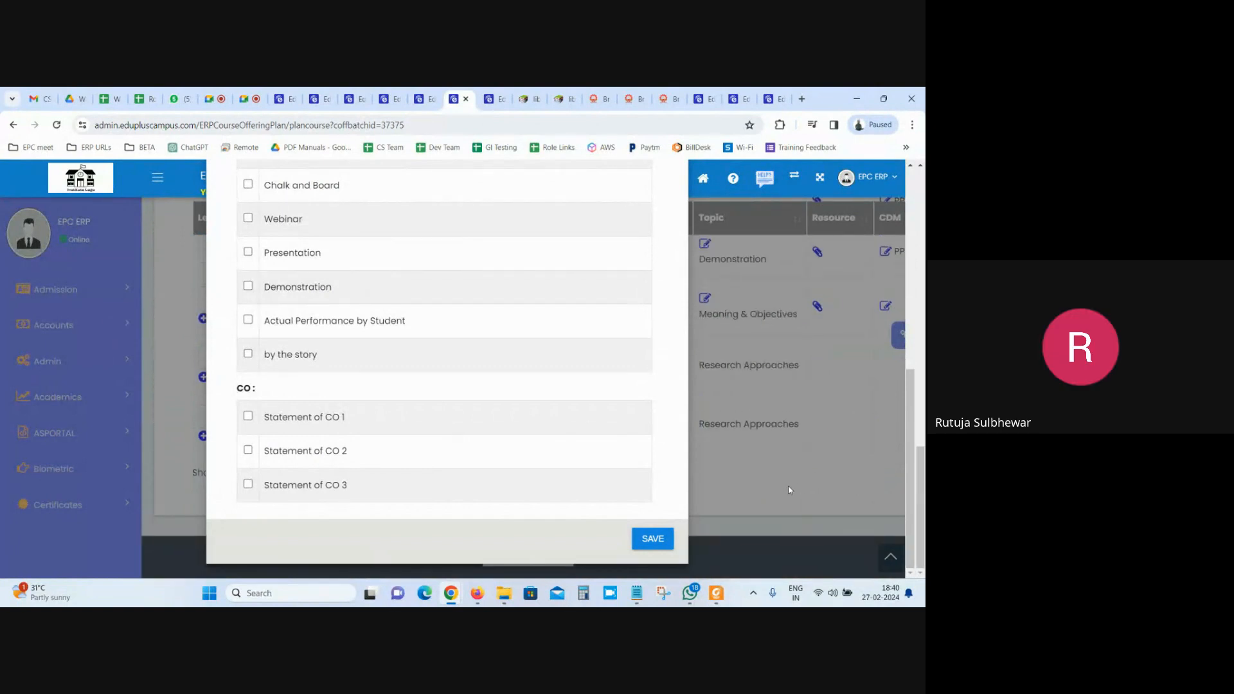
{"action": "left_click", "coordinate": [789, 490]}
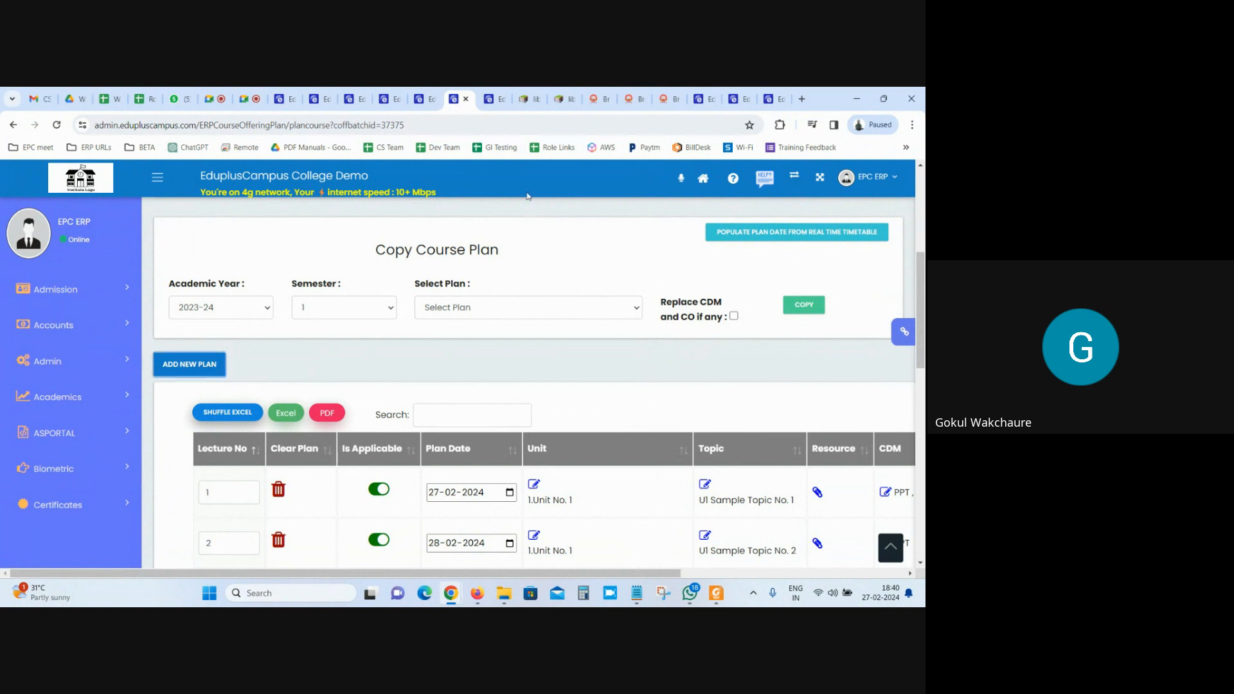
Switch to the Theory Plan Execution page, check the new plan / extra lecture form without saving it, and review the execution rows.
{"action": "left_click", "coordinate": [493, 98]}
{"action": "scroll", "coordinate": [459, 335], "scroll_direction": "up", "scroll_amount": 10}
{"action": "left_click", "coordinate": [459, 338]}
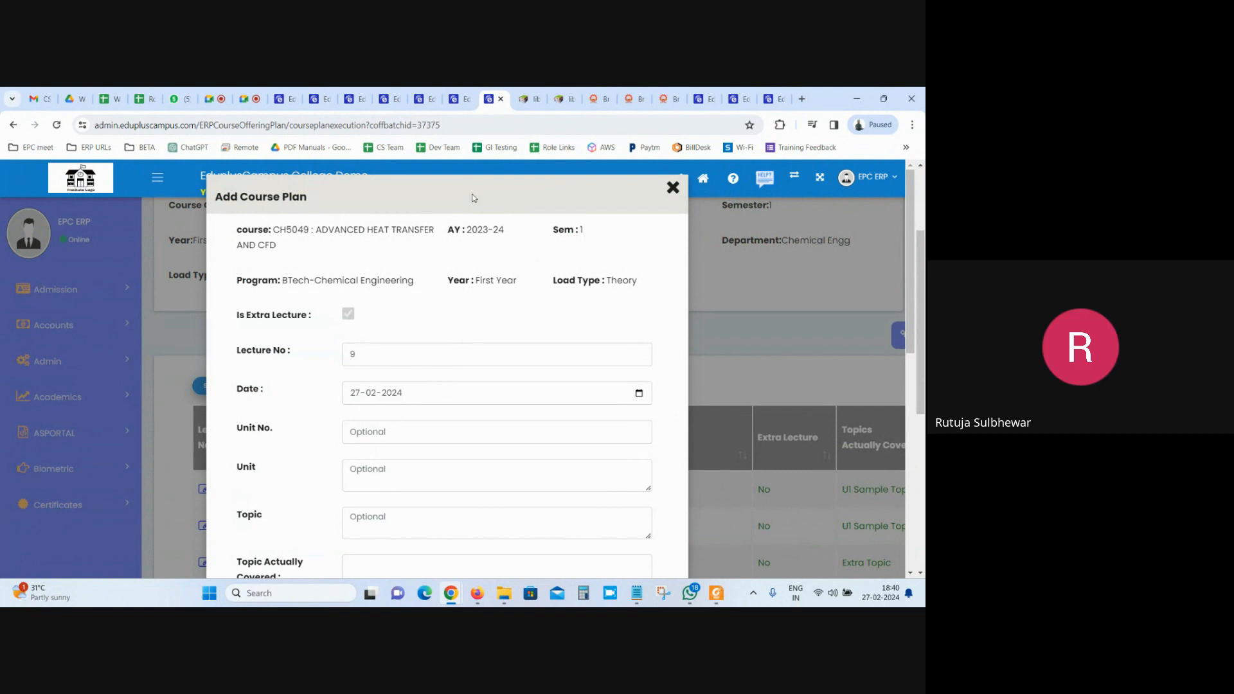
{"action": "left_click", "coordinate": [672, 187]}
{"action": "scroll", "coordinate": [697, 373], "scroll_direction": "down", "scroll_amount": 5}
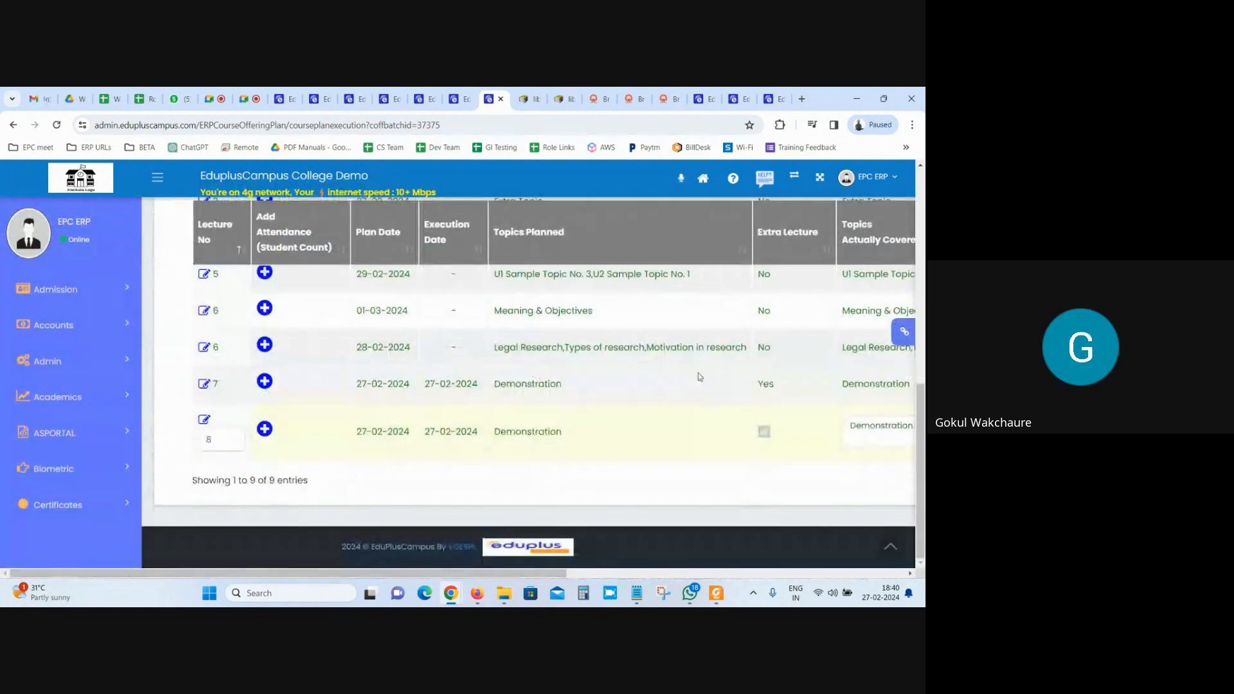
{"action": "scroll", "coordinate": [604, 398], "scroll_direction": "up", "scroll_amount": 8}
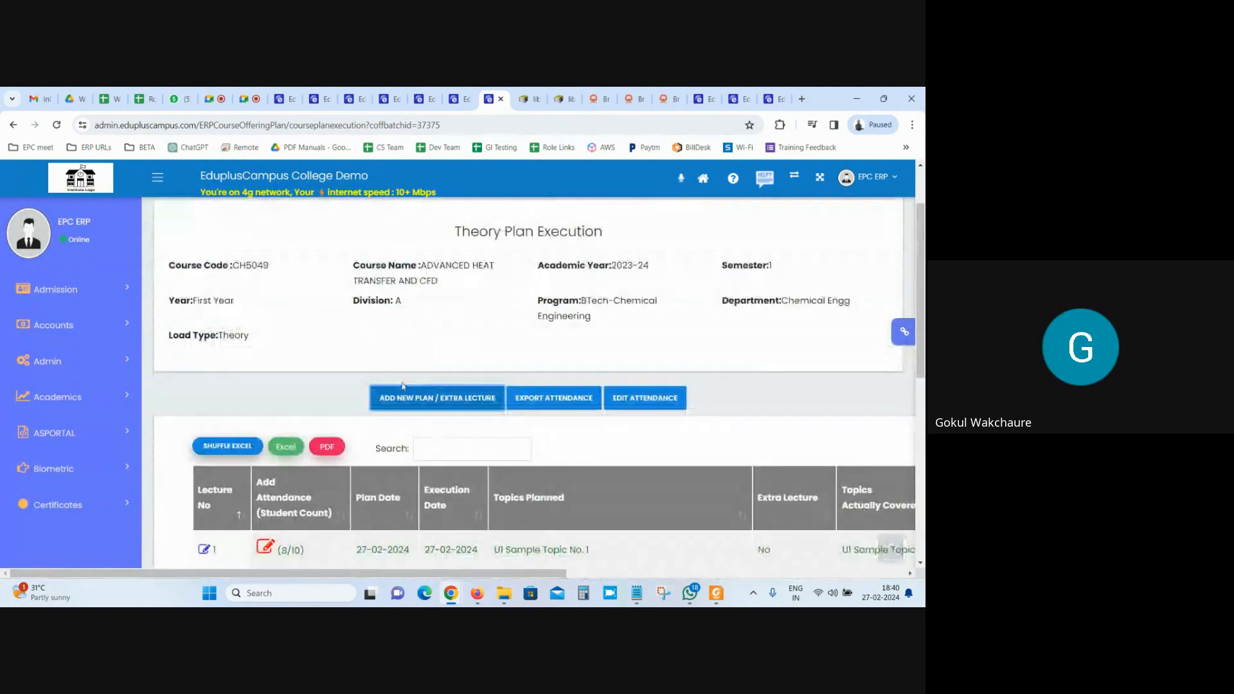
{"action": "left_click", "coordinate": [455, 404]}
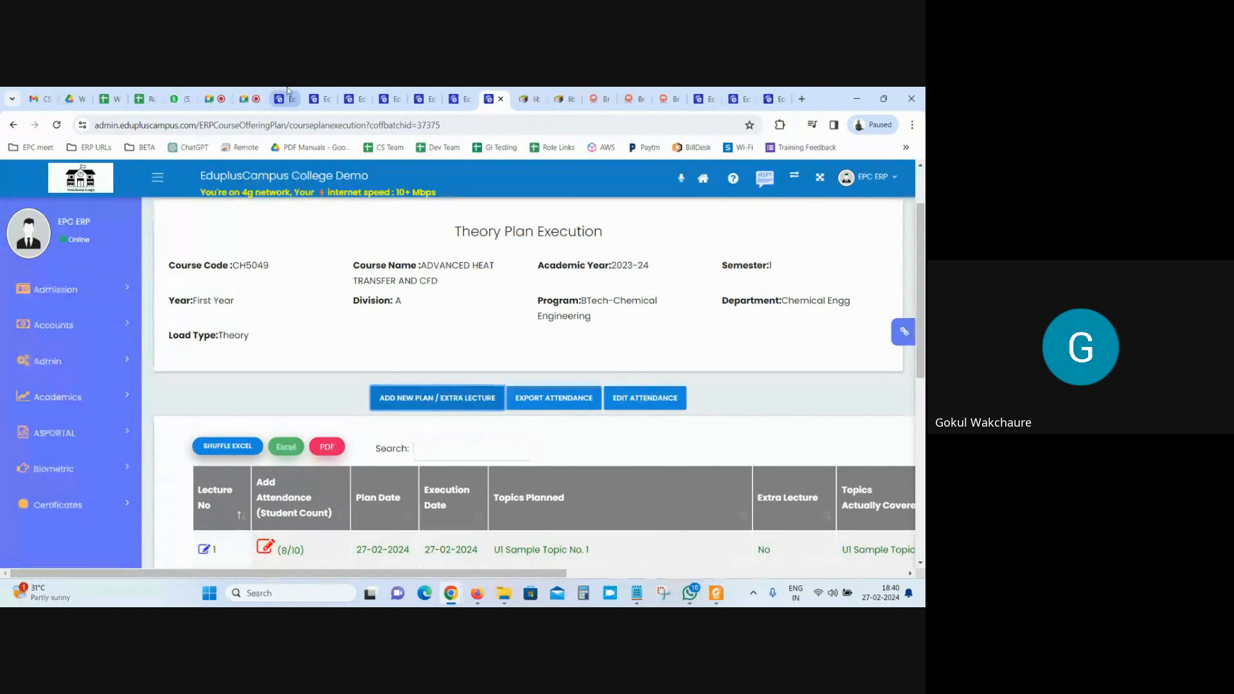
Switch to the Google Meet call and look through the full list of meeting participants.
{"action": "left_click", "coordinate": [256, 92]}
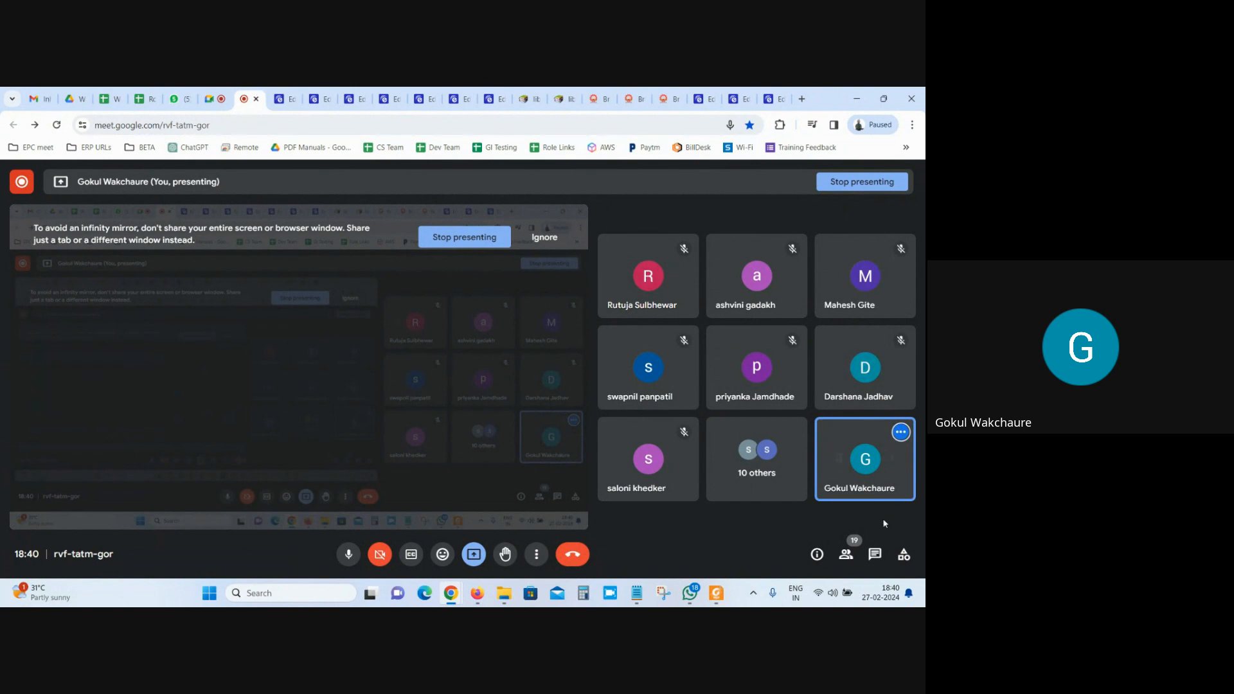
{"action": "left_click", "coordinate": [847, 557]}
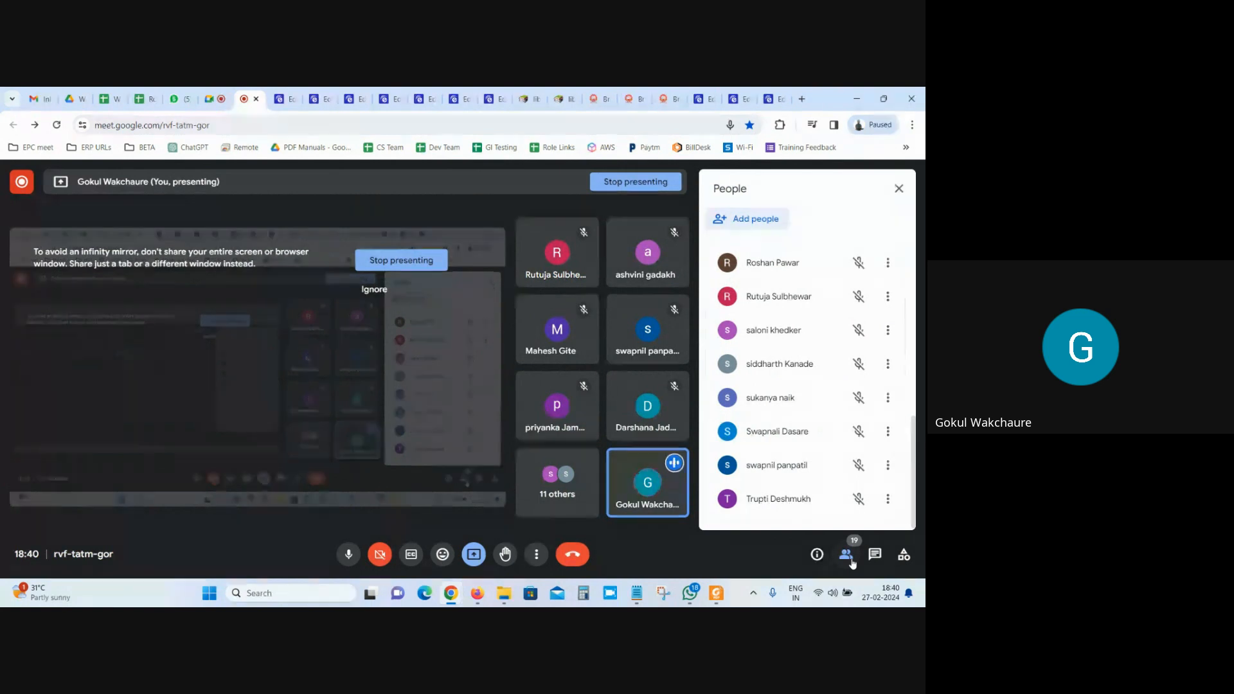
{"action": "scroll", "coordinate": [833, 437], "scroll_direction": "up", "scroll_amount": 4}
{"action": "scroll", "coordinate": [833, 438], "scroll_direction": "up", "scroll_amount": 5}
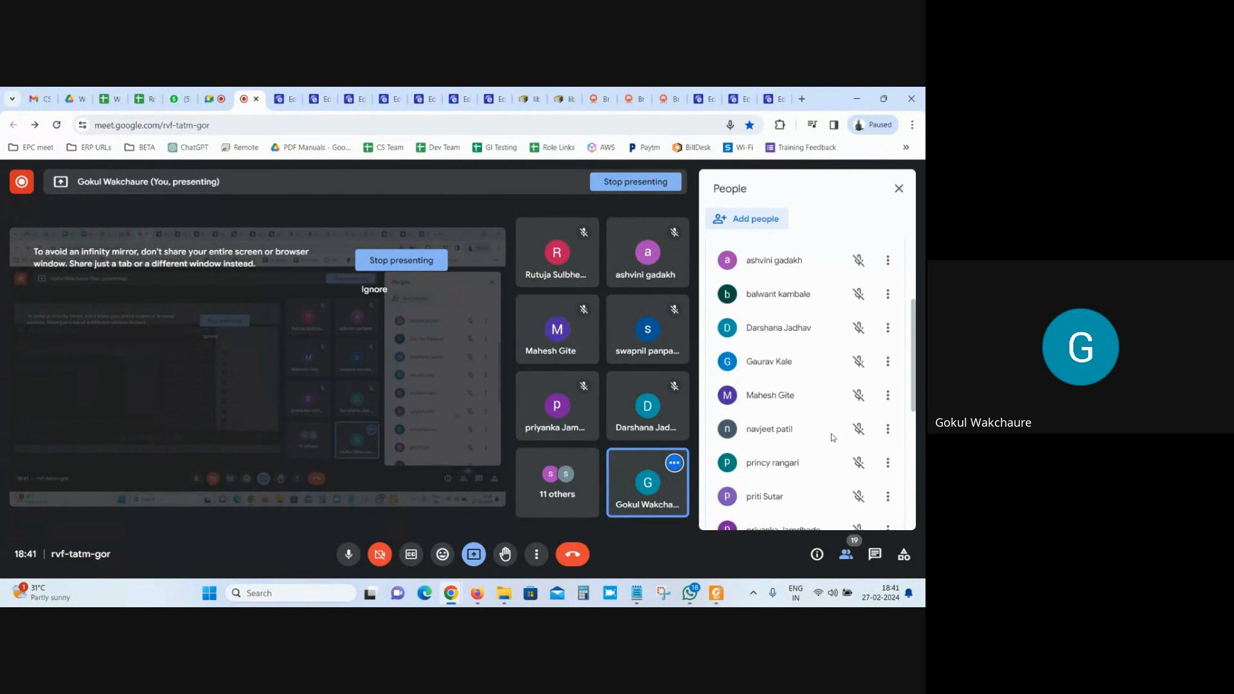
{"action": "scroll", "coordinate": [833, 437], "scroll_direction": "down", "scroll_amount": 9}
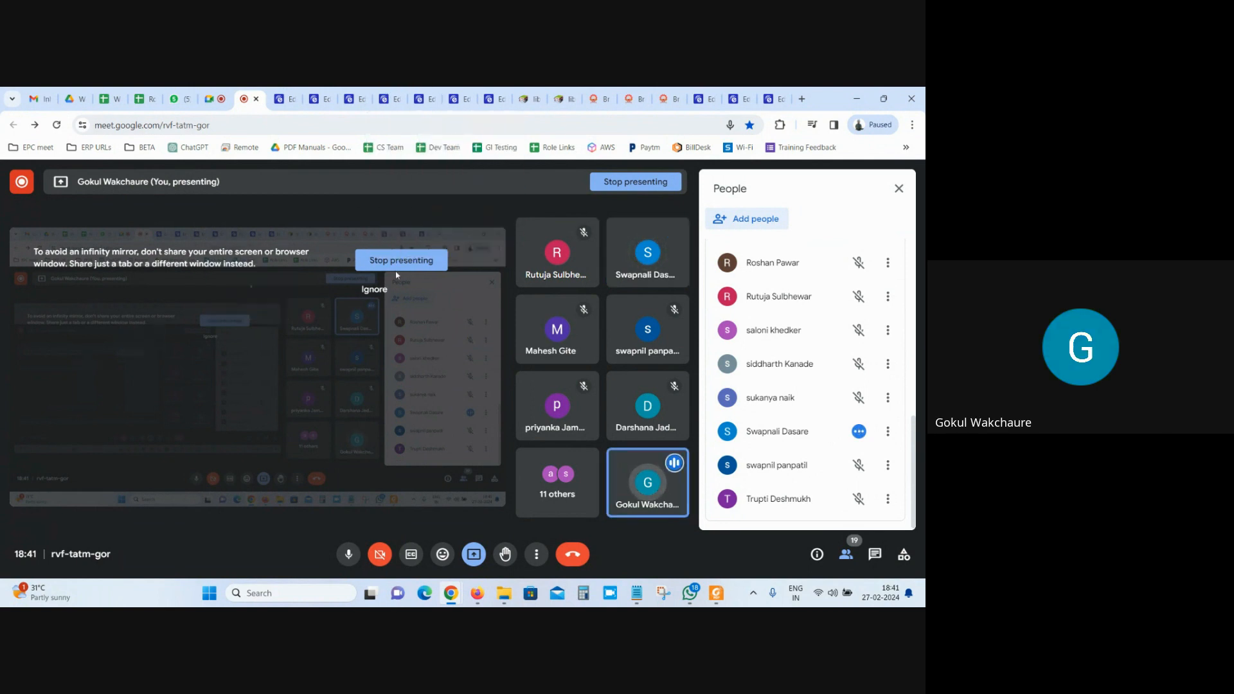
Bring up the meeting's additional options to reach the recording controls.
{"action": "left_click", "coordinate": [537, 554]}
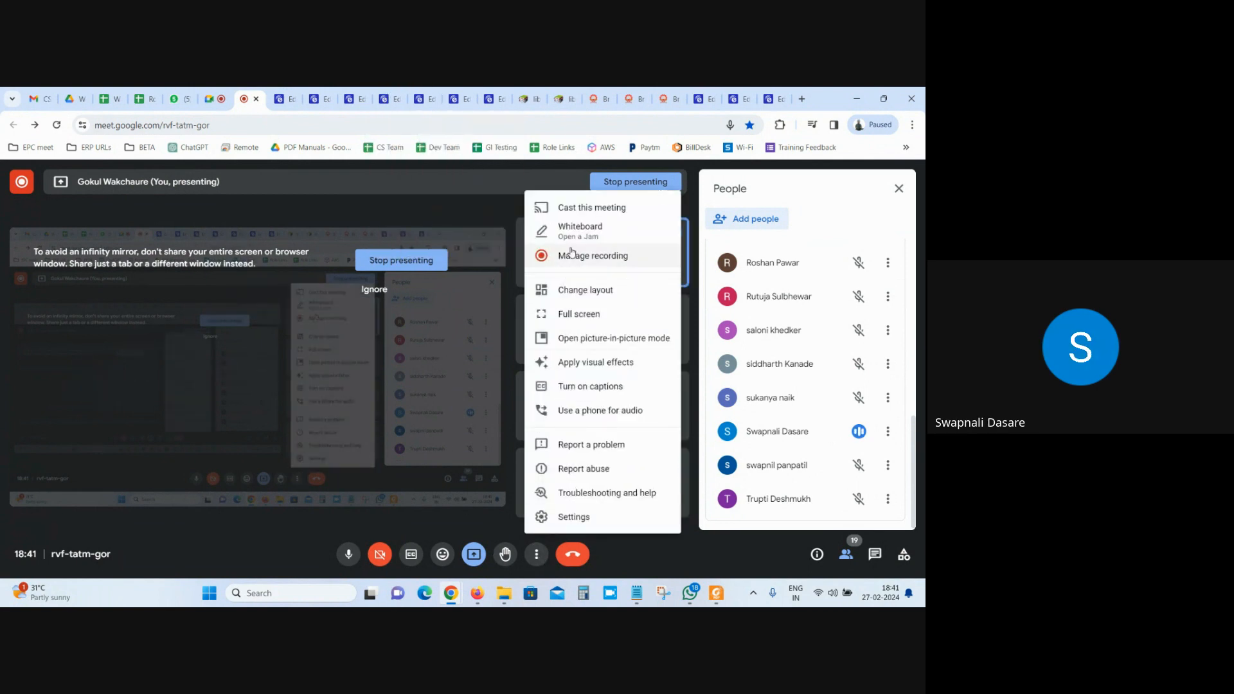